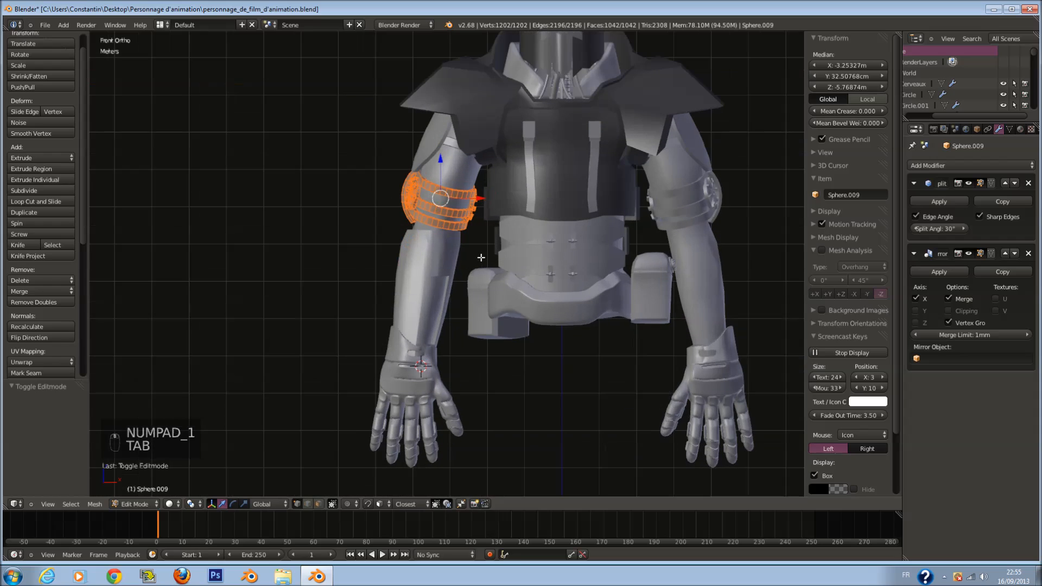
# Step: Rotate the elbow armour mesh 180° about the Z axis and move it away from the arm, below the hips
pyautogui.press('r')
pyautogui.press('z')
pyautogui.press('1')
pyautogui.press('8')
pyautogui.press('0')
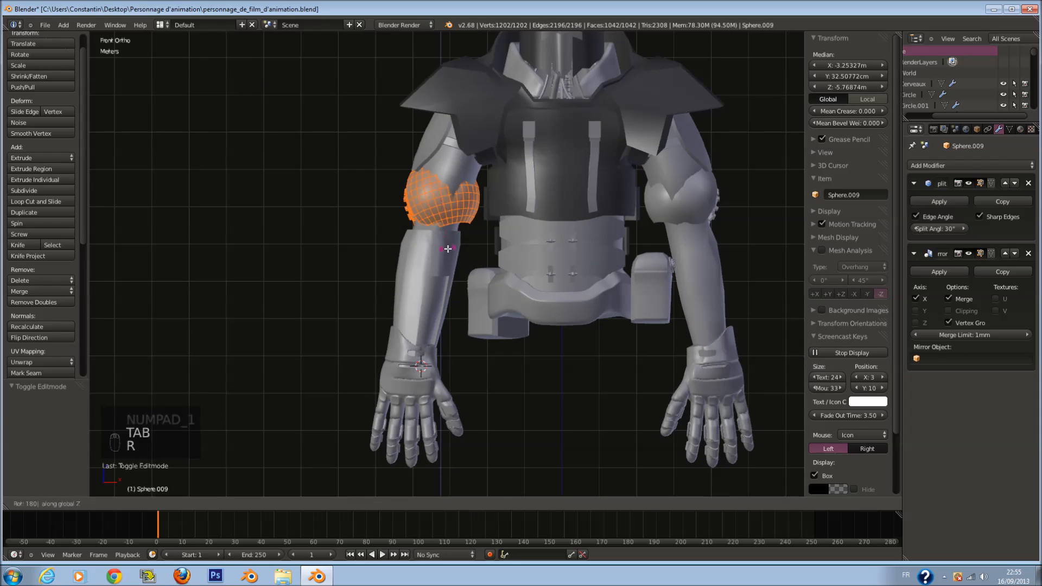
pyautogui.click(448, 249)
pyautogui.press('g')
pyautogui.click(558, 503)
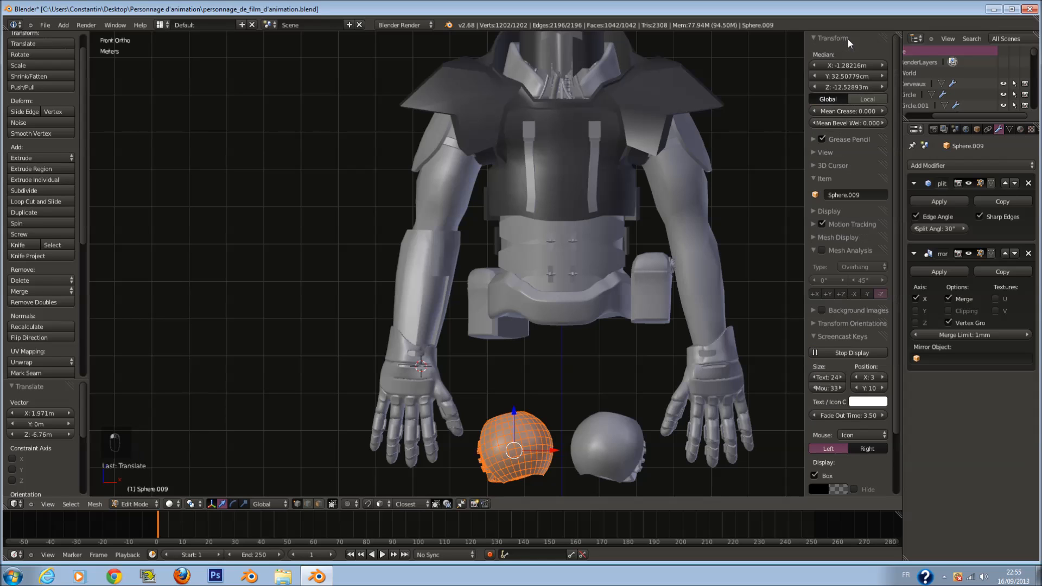
# Step: Set the median X, Y and Z coordinates of the elbow armour mesh to 0
pyautogui.press('Tab')
pyautogui.press('Tab')
pyautogui.press('Tab')
pyautogui.press('Tab')
pyautogui.press('Tab')
pyautogui.press('Tab')
pyautogui.click(854, 67)
pyautogui.write('à')
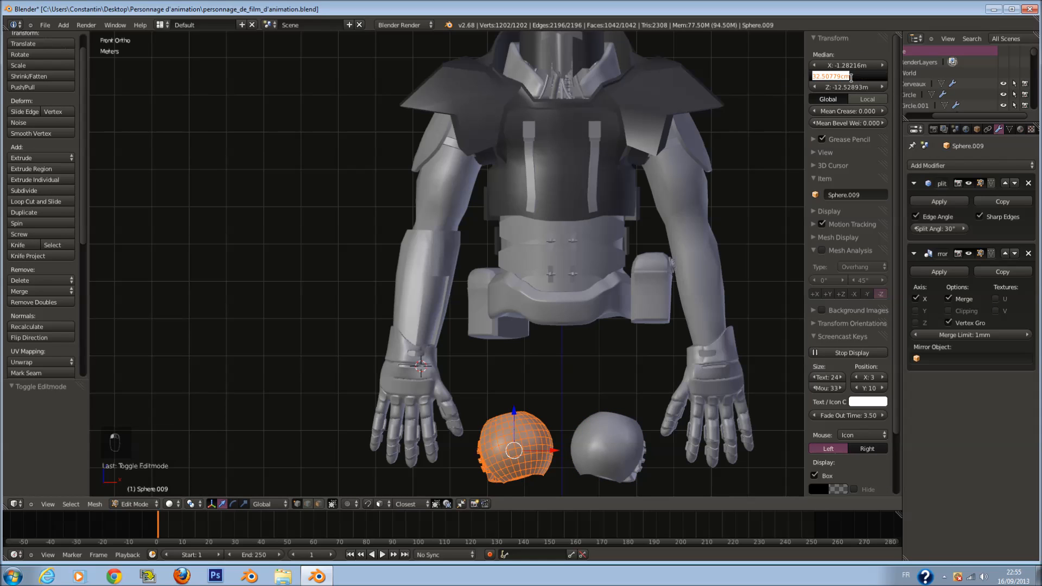
pyautogui.press('Return')
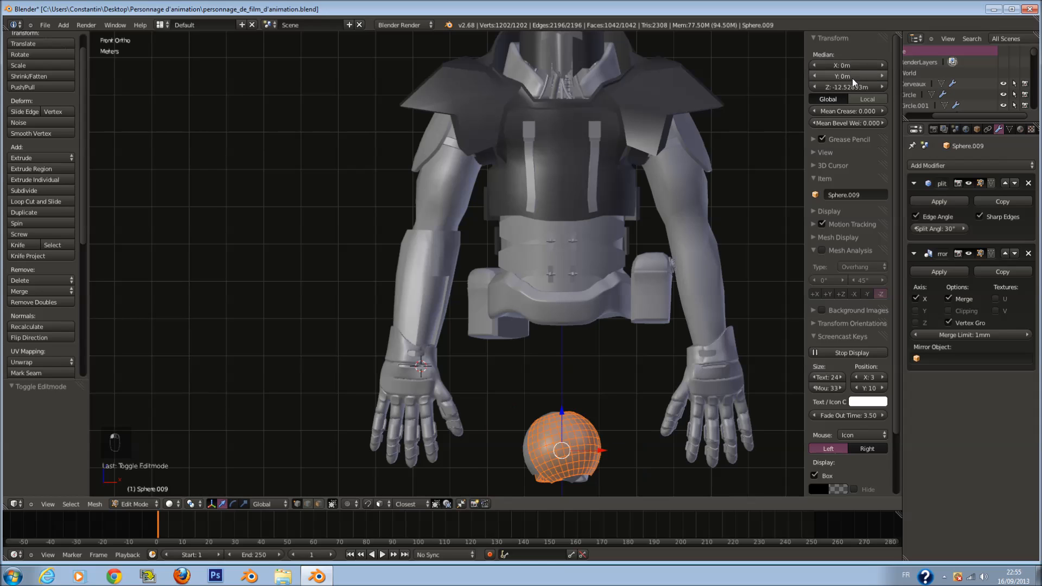
pyautogui.write('0')
pyautogui.press('Return')
# Step: Move the elbow armour mesh about -2.59 m along X so it sits beside the helmet
pyautogui.scroll(-6, 740, 212)
pyautogui.scroll(3, 653, 226)
pyautogui.press('z')
pyautogui.keyDown('shift'); pyautogui.scroll(5, 648, 189); pyautogui.keyUp('shift')
pyautogui.press('KP_Enter')
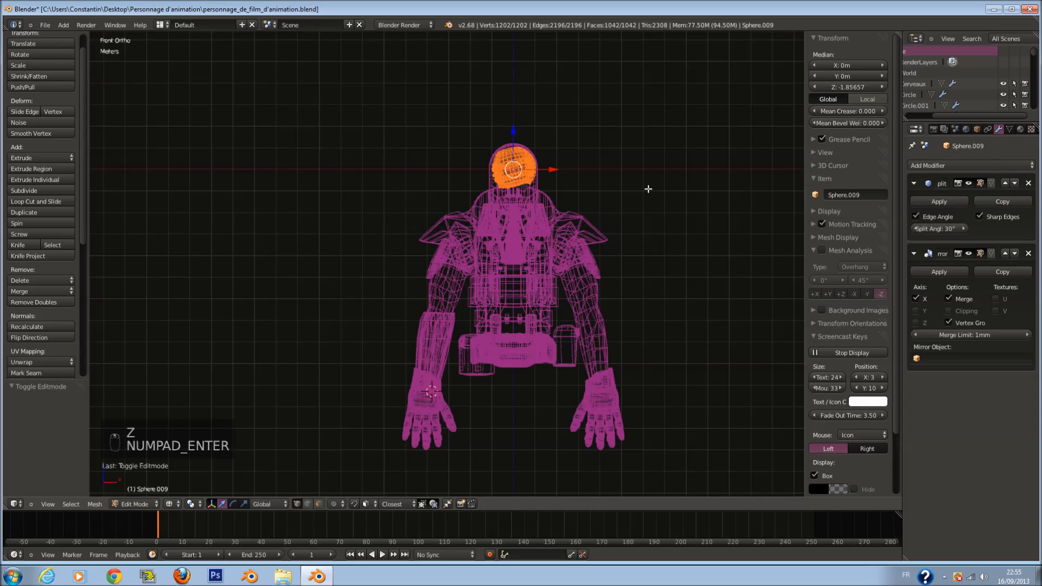
pyautogui.press('KP_Decimal')
pyautogui.press('z')
pyautogui.press('Tab')
pyautogui.scroll(-4, 523, 256)
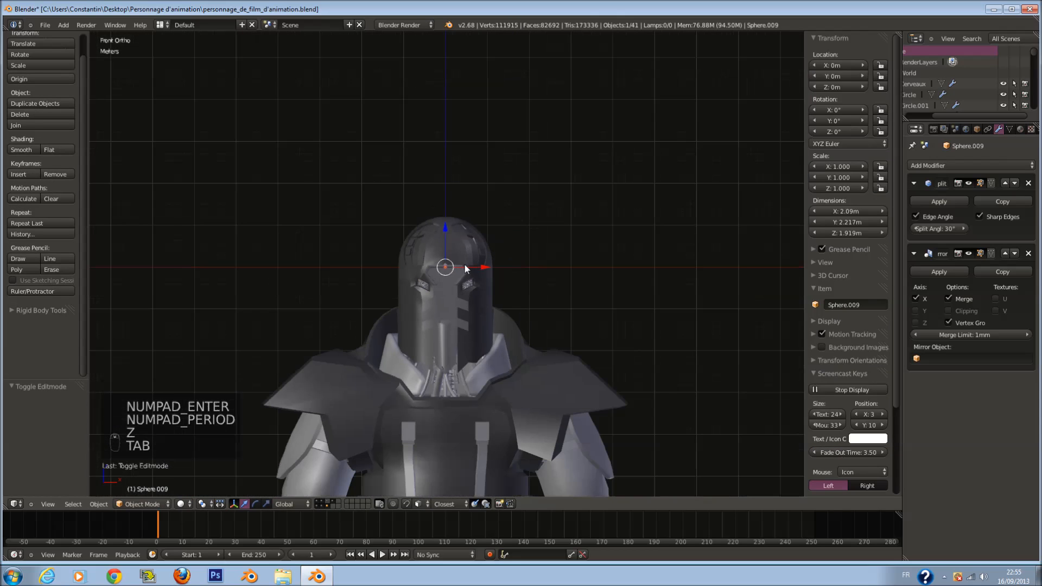
pyautogui.press('Tab')
pyautogui.scroll(-1, 464, 262)
pyautogui.moveTo(464, 266); pyautogui.dragTo(415, 263)
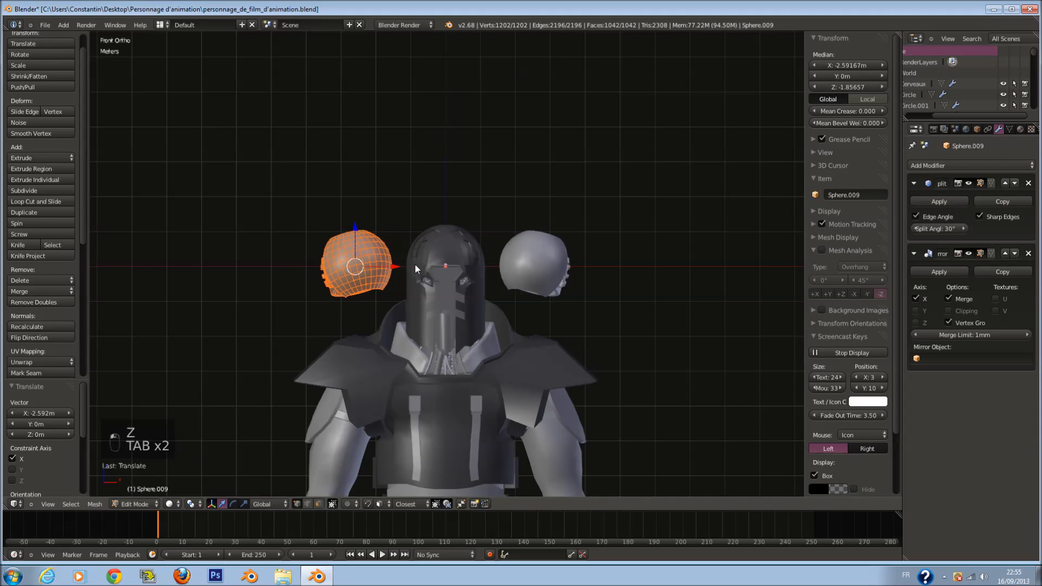
pyautogui.press('Tab')
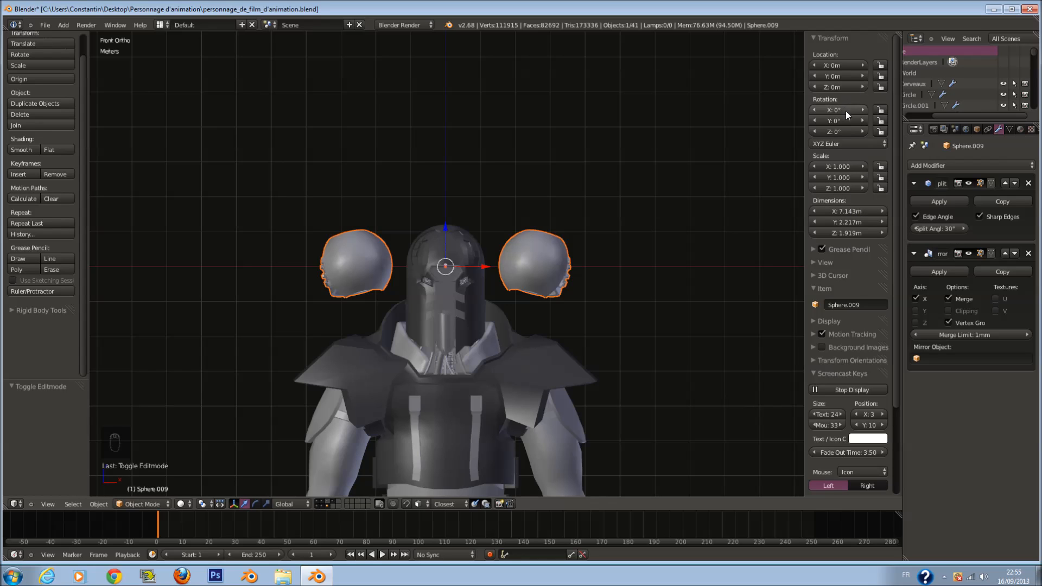
# Step: Rotate the elbow armour mesh about 13° in top view to straighten it
pyautogui.scroll(5, 539, 262)
pyautogui.keyDown('shift'); pyautogui.moveTo(418, 372); pyautogui.dragTo(536, 255, button='middle'); pyautogui.keyUp('shift')
pyautogui.scroll(-2, 545, 226)
pyautogui.press('Tab')
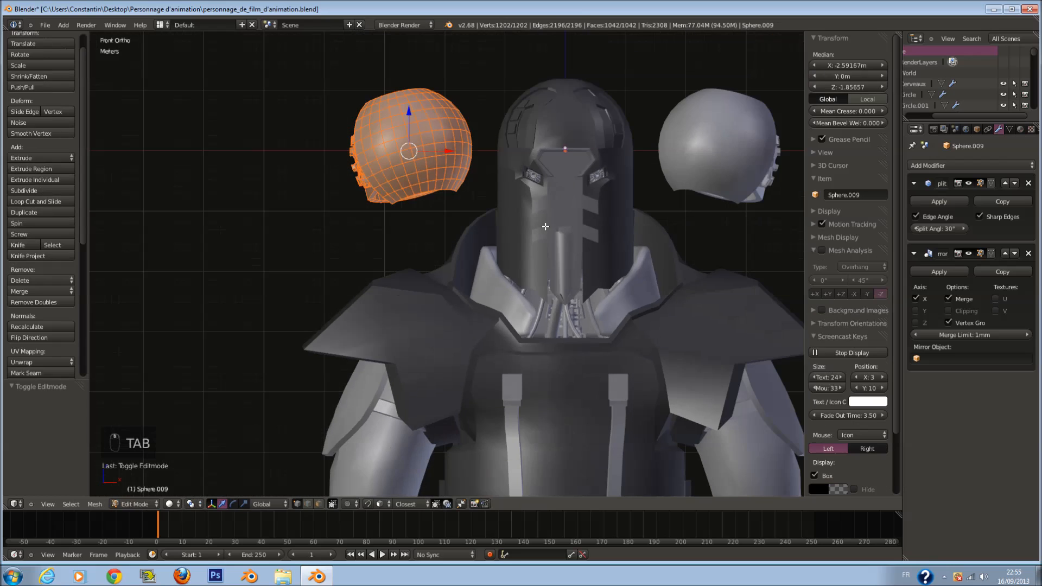
pyautogui.press('KP_7')
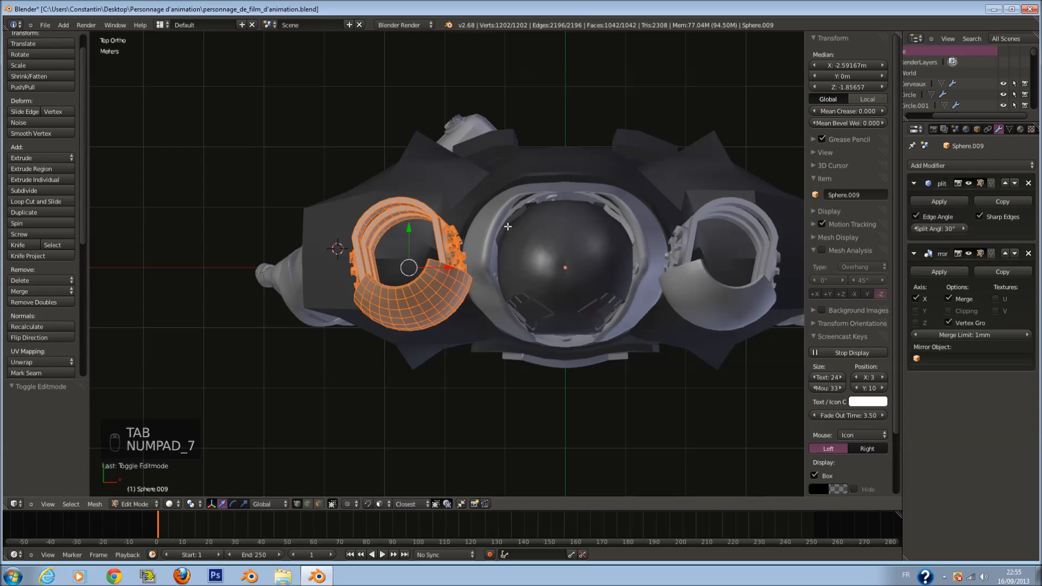
pyautogui.press('r')
pyautogui.click(511, 243)
# Step: Rotate the elbow armour mesh about 8.9° in front view to level it
pyautogui.press('KP_3')
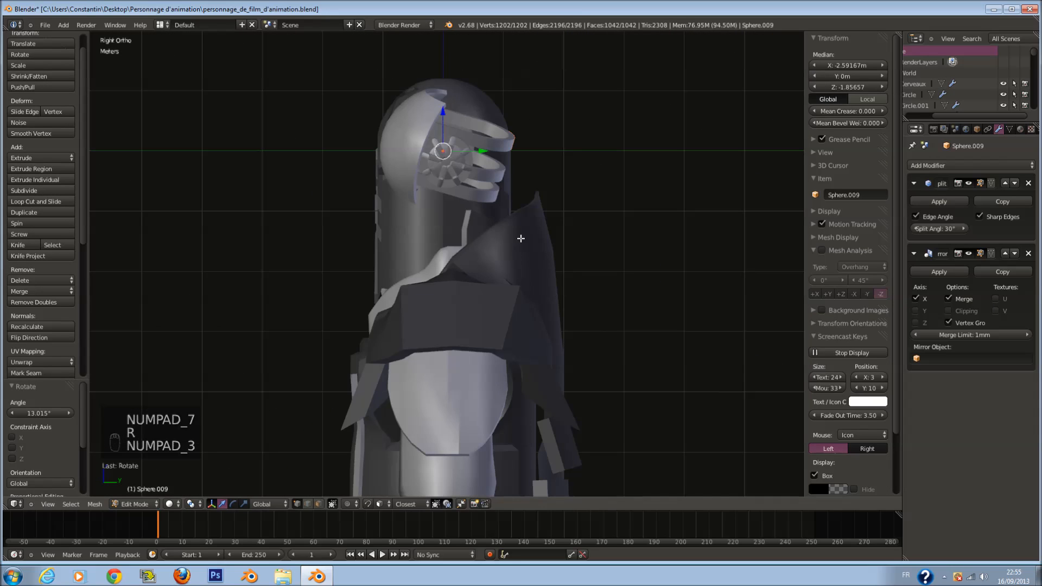
pyautogui.press('KP_1')
pyautogui.press('r')
pyautogui.click(540, 200)
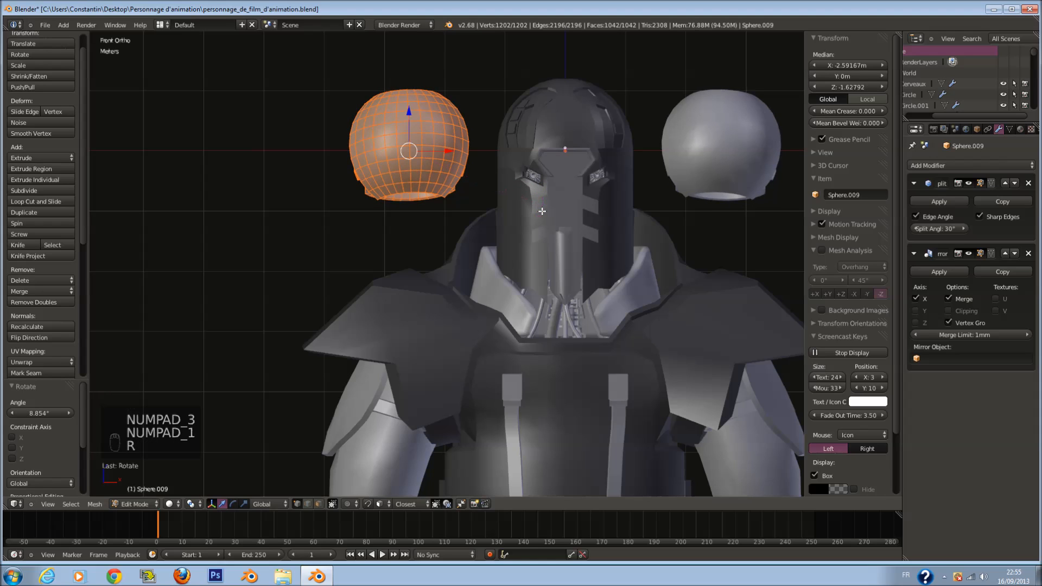
# Step: Rotate the elbow armour mesh about -17.7° in side view so its straps lie horizontal
pyautogui.press('KP_1')
pyautogui.press('KP_3')
pyautogui.press('r')
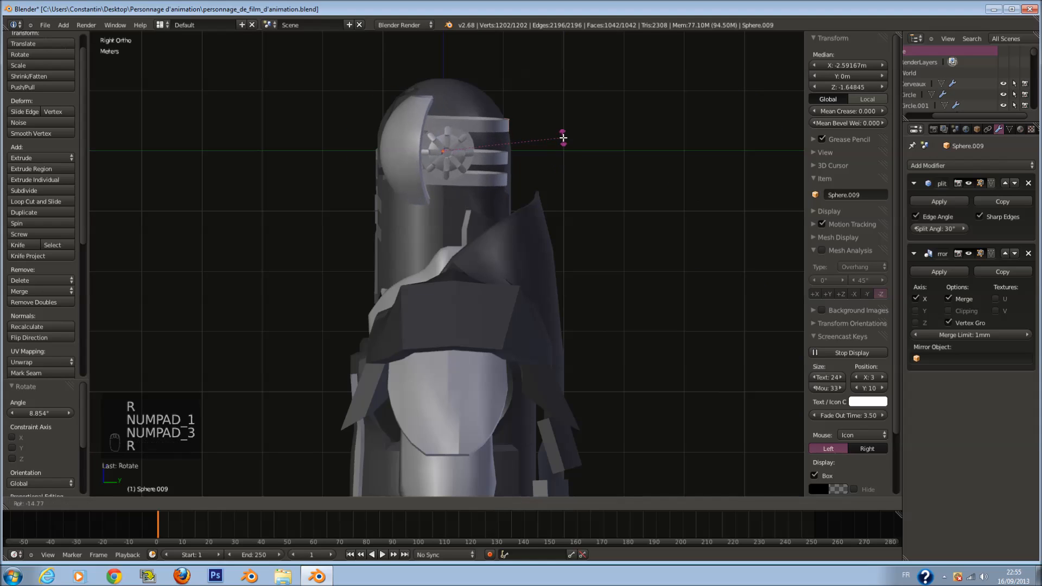
pyautogui.click(561, 132)
# Step: Correct the elbow armour's tilt by about 3° in front view, leave Edit Mode and save the file
pyautogui.press('KP_1')
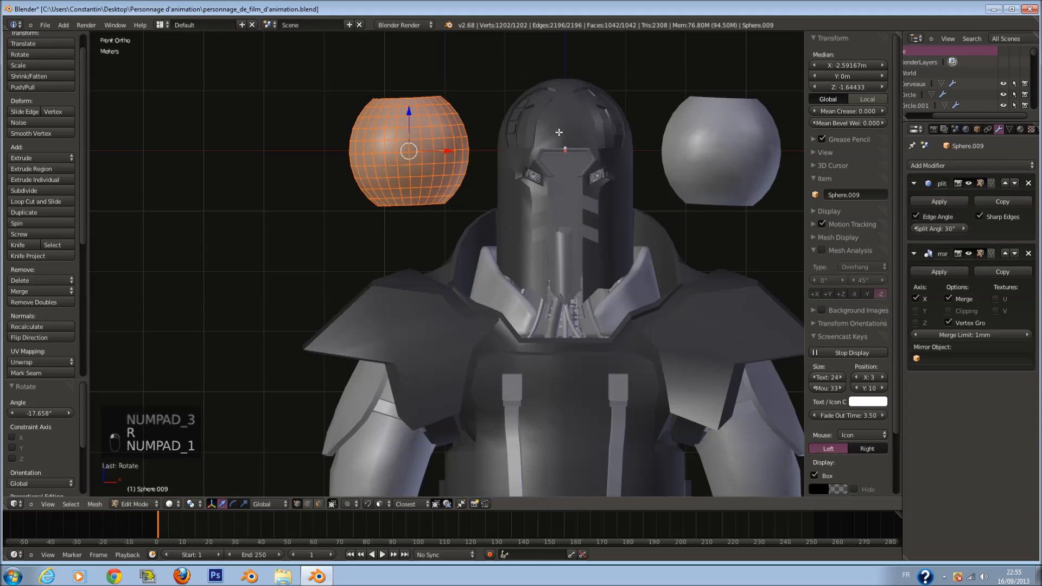
pyautogui.press('r')
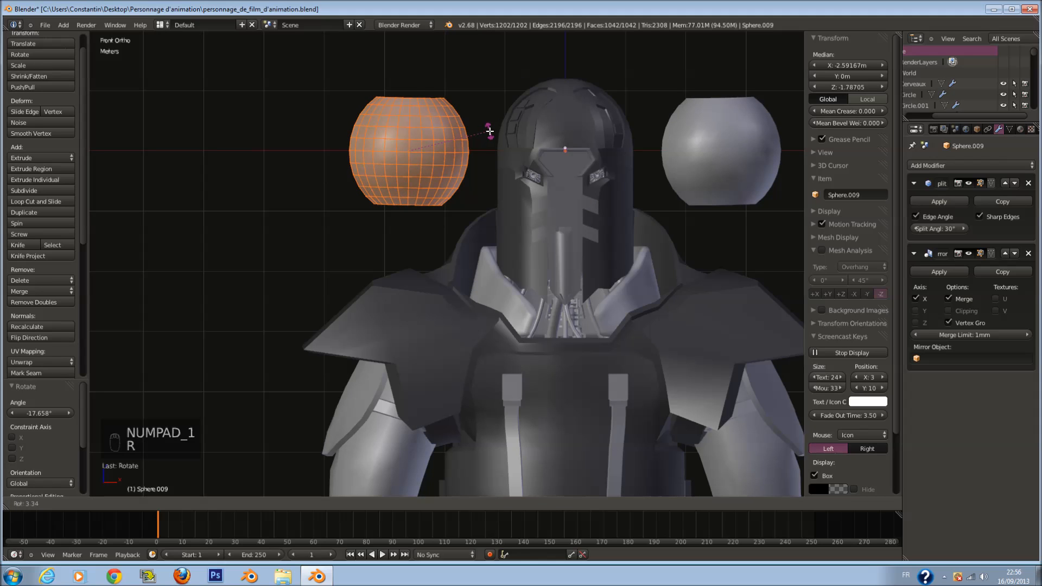
pyautogui.click(488, 131)
pyautogui.moveTo(487, 133); pyautogui.dragTo(506, 254, button='middle')
pyautogui.press('Tab')
pyautogui.hotkey('ctrl', 's')
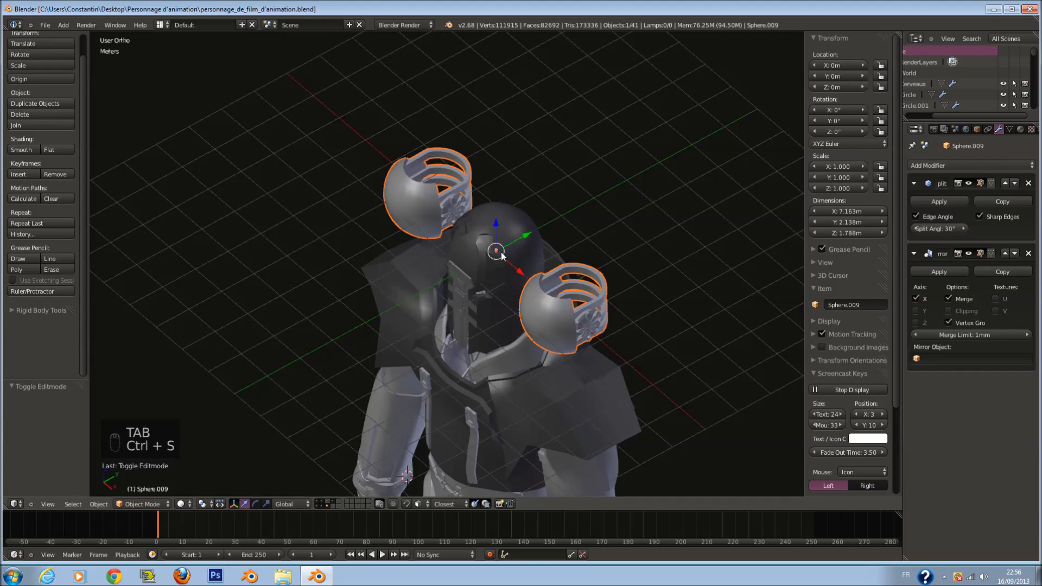
pyautogui.press('KP_1')
pyautogui.press('g')
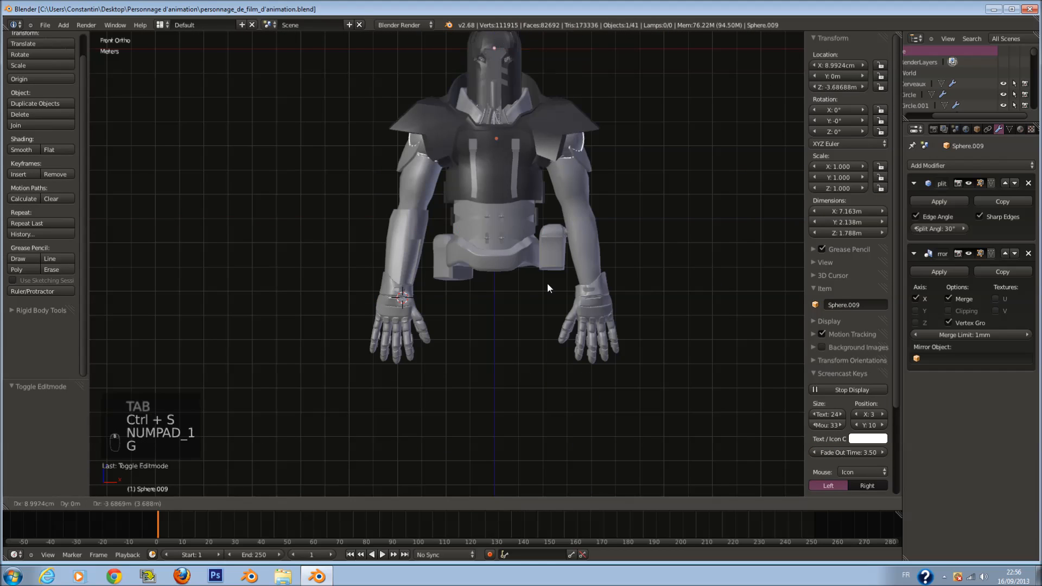
pyautogui.rightClick(551, 429)
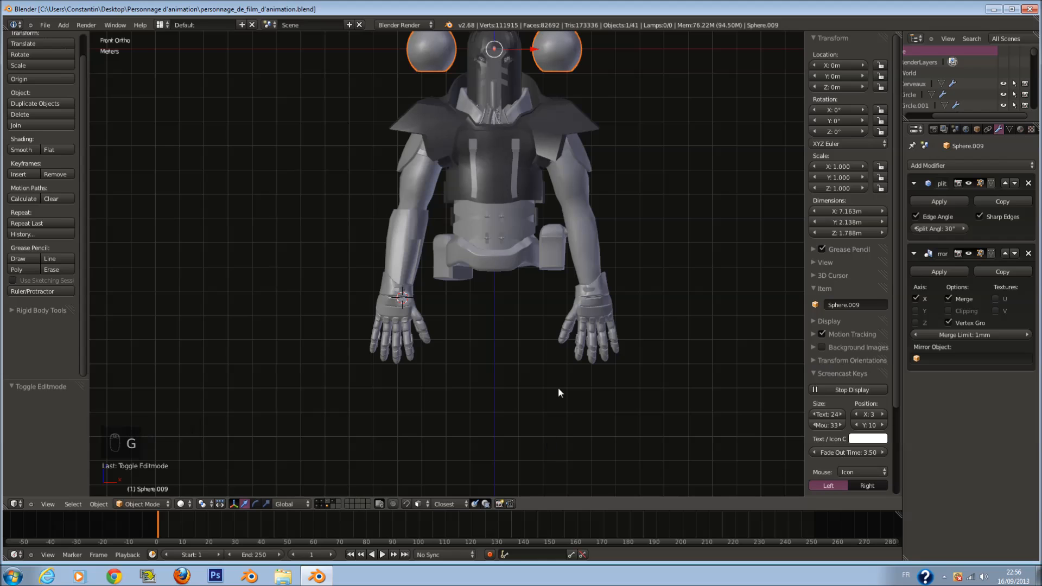
# Step: Show only the layer with the arms and torso, move the elbow armour object to layer 14 and save the file
pyautogui.click(333, 501)
pyautogui.click(328, 505)
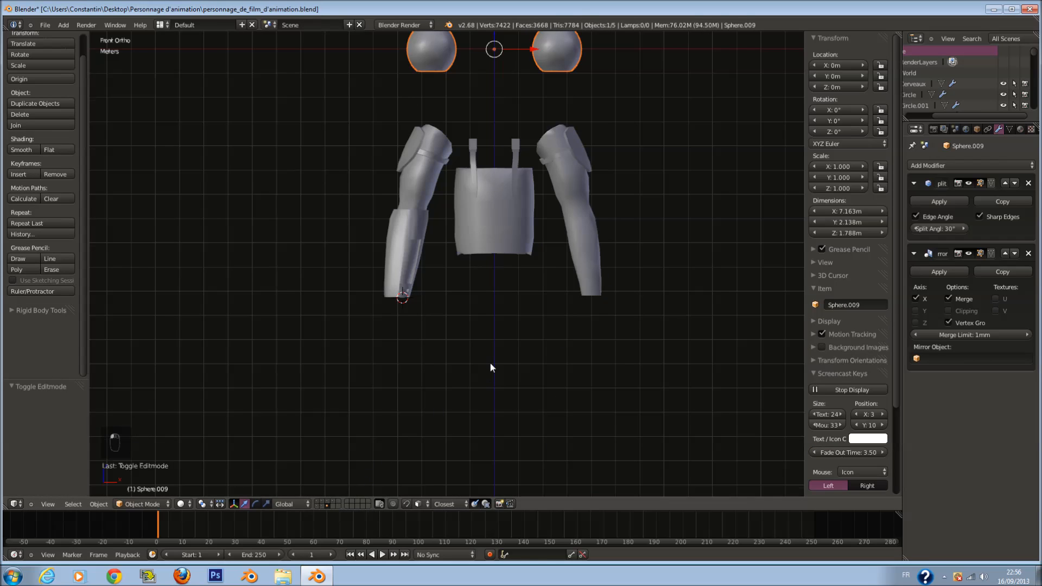
pyautogui.keyDown('shift'); pyautogui.scroll(4, 490, 365); pyautogui.keyUp('shift')
pyautogui.press('m')
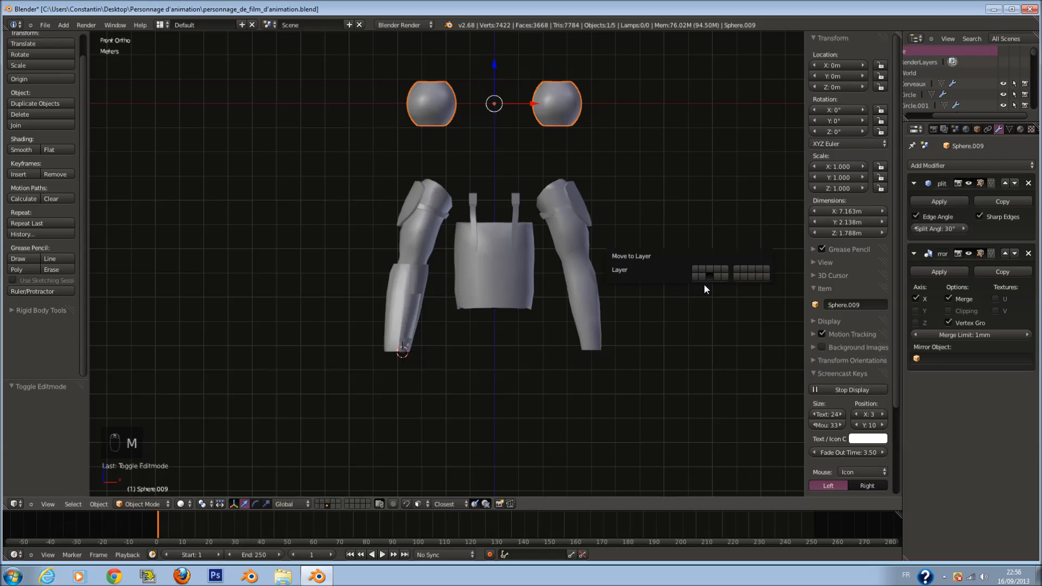
pyautogui.click(717, 278)
pyautogui.hotkey('ctrl', 's')
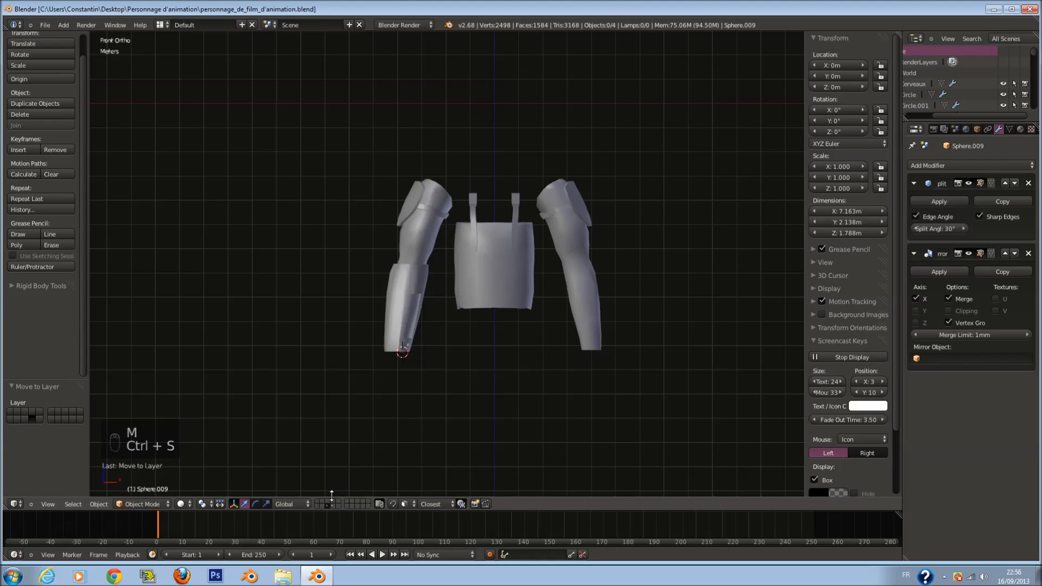
# Step: Move the hands from layer 4 to layer 12 and deselect everything on that layer
pyautogui.click(333, 501)
pyautogui.press('a')
pyautogui.press('m')
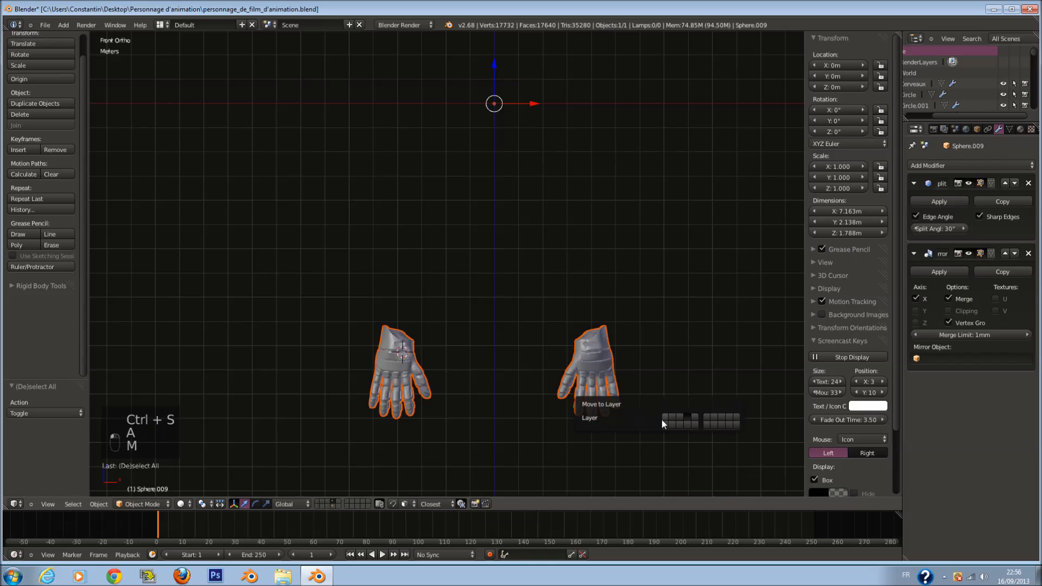
pyautogui.click(670, 422)
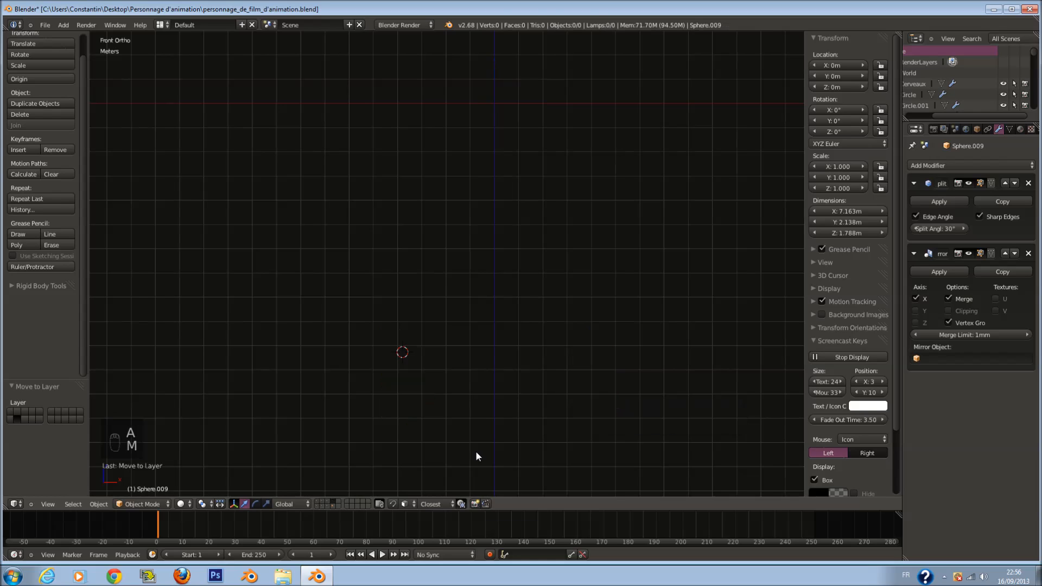
pyautogui.click(323, 505)
pyautogui.press('a')
# Step: Display layer 13, select the bras_retopo mesh and save the file
pyautogui.click(328, 506)
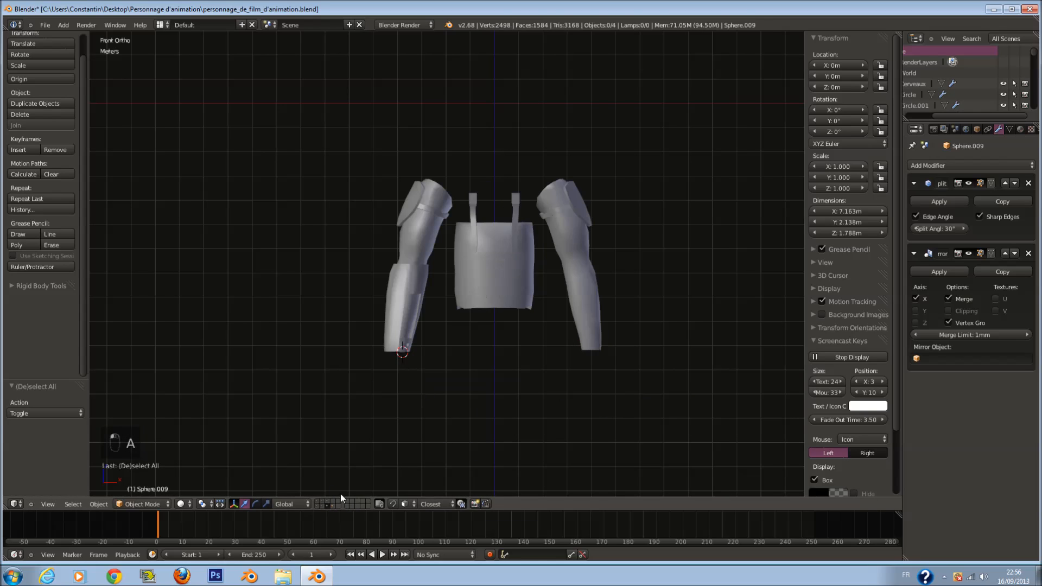
pyautogui.click(585, 322)
pyautogui.scroll(4, 550, 328)
pyautogui.hotkey('ctrl', 's')
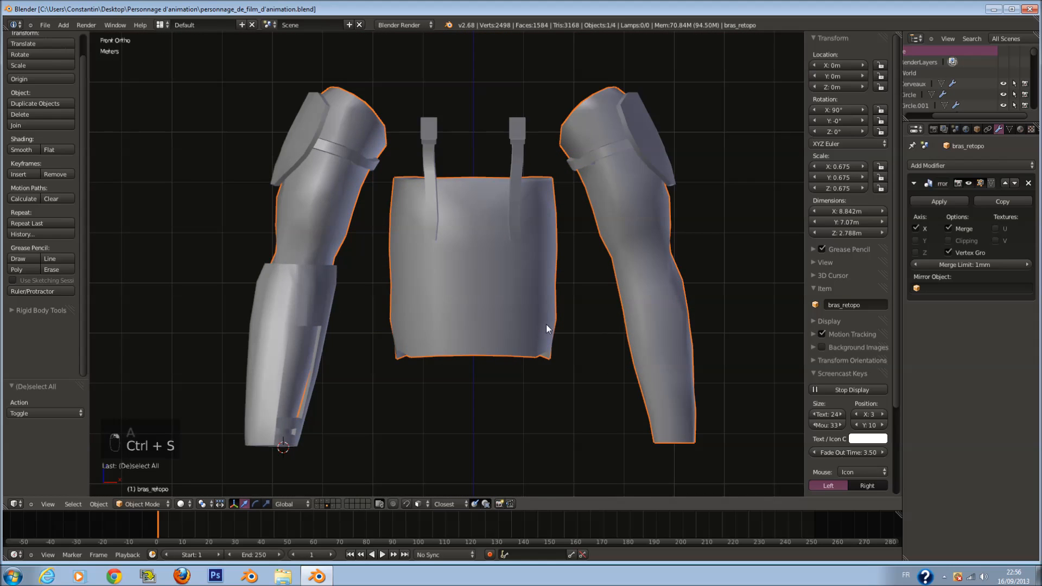
# Step: Edit bras_retopo from the back view with nothing selected and reset the 3D cursor to the origin
pyautogui.press('ctrl+KP_1')
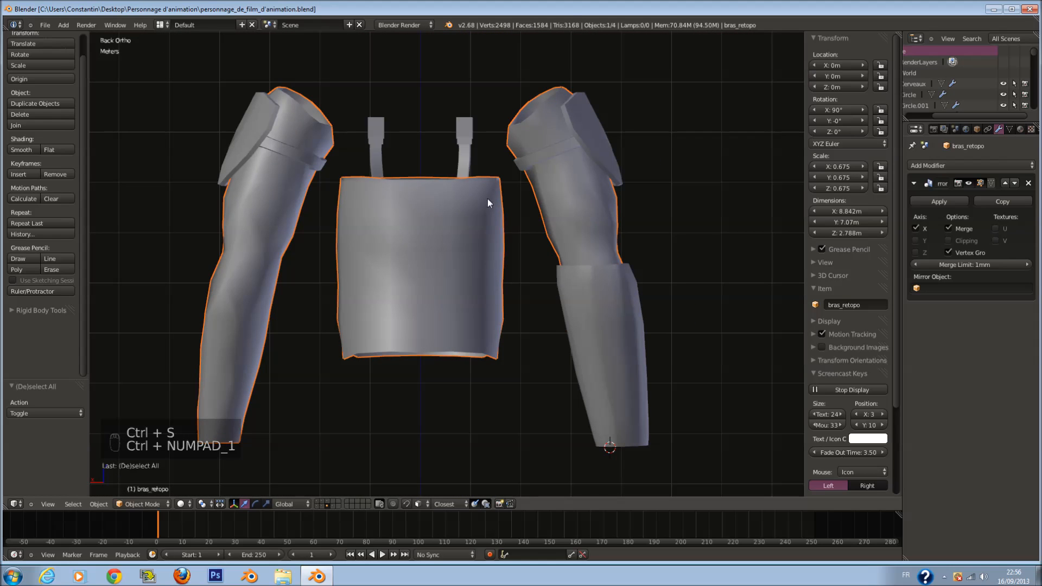
pyautogui.press('Tab')
pyautogui.press('a')
pyautogui.press('a')
pyautogui.hotkey('shift', 'c')
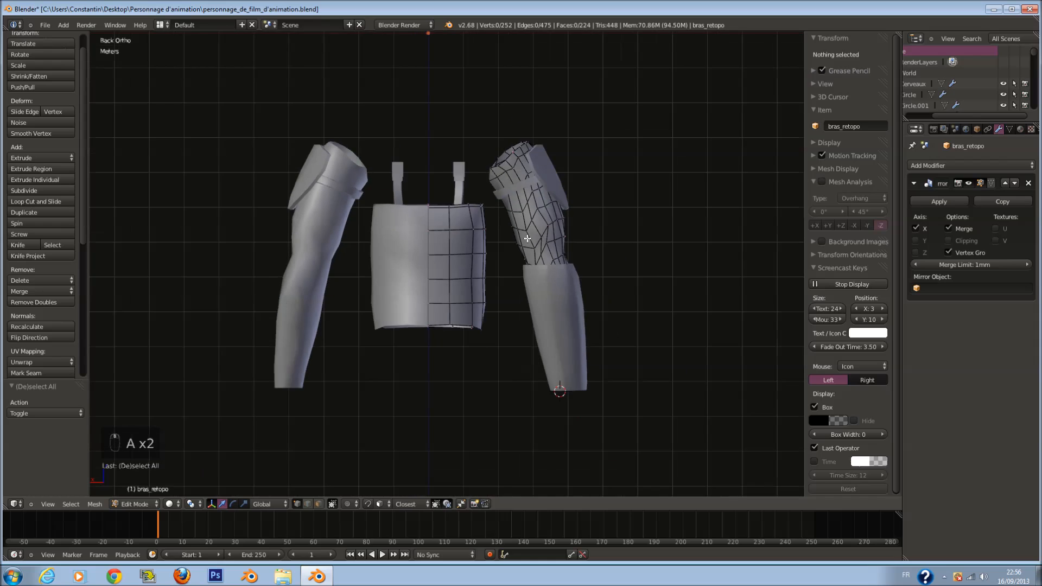
pyautogui.hotkey('shift', 'a')
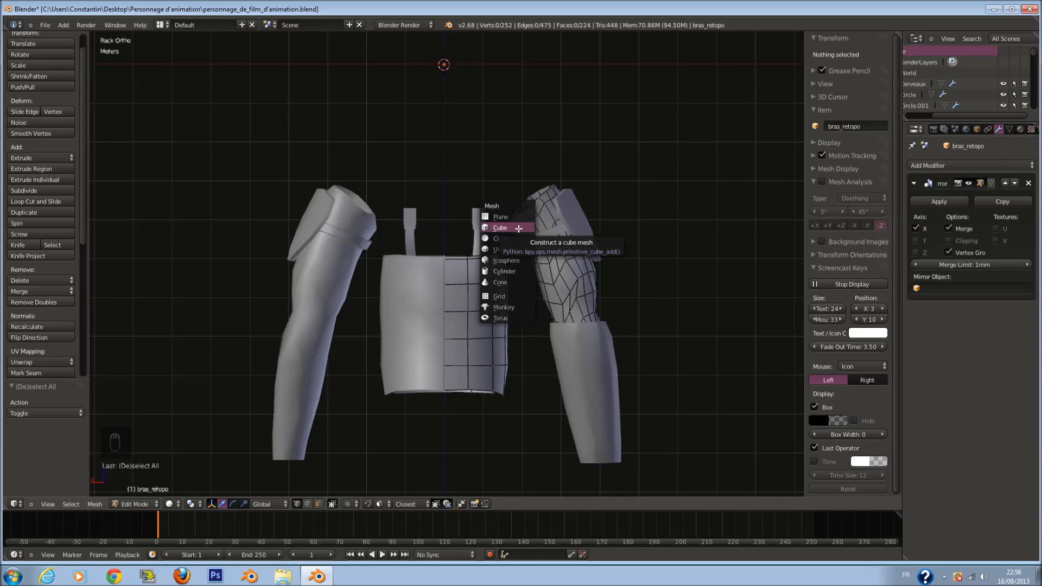
pyautogui.click(517, 228)
pyautogui.keyDown('shift'); pyautogui.scroll(4, 516, 215); pyautogui.keyUp('shift')
pyautogui.press('x')
pyautogui.click(516, 214)
# Step: Add a plane at the 3D cursor within bras_retopo and rotate it 90° about the X axis
pyautogui.hotkey('shift', 'a')
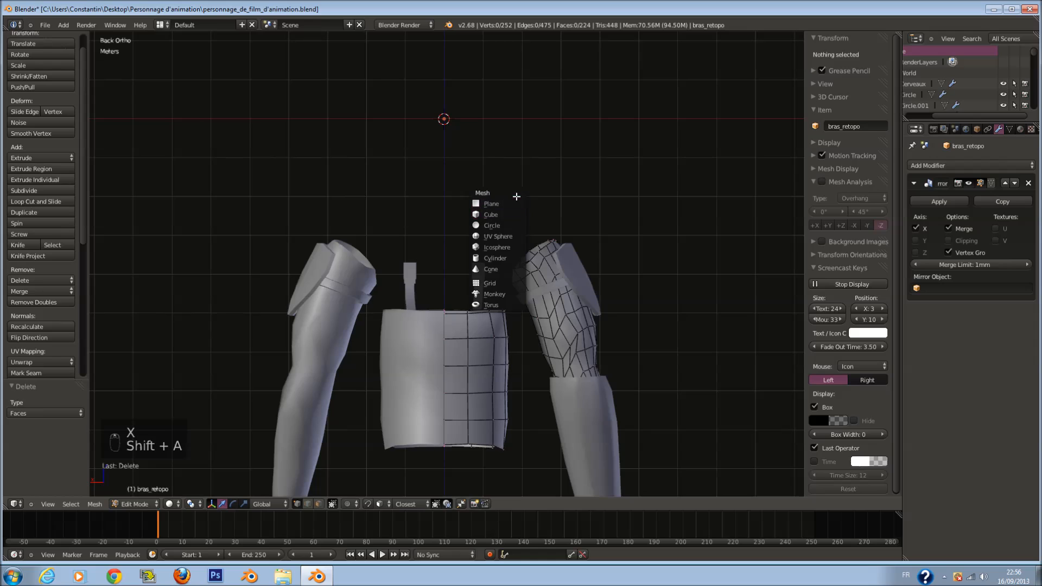
pyautogui.click(491, 203)
pyautogui.write('rx')
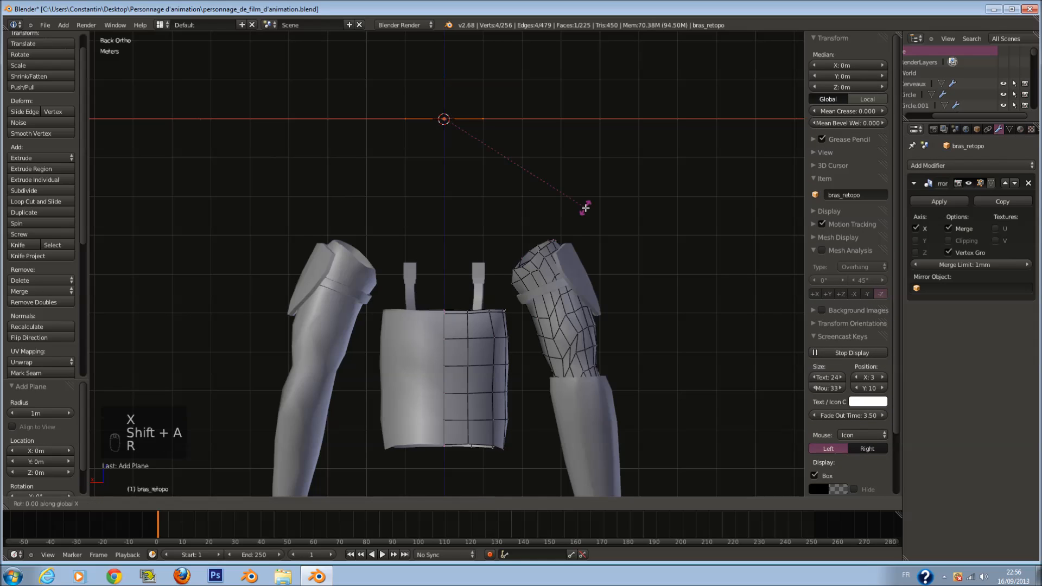
pyautogui.write('90')
pyautogui.press('Return')
# Step: Move the plane over the elbow area of the arm and scale it down to fit within the arm's width
pyautogui.press('g')
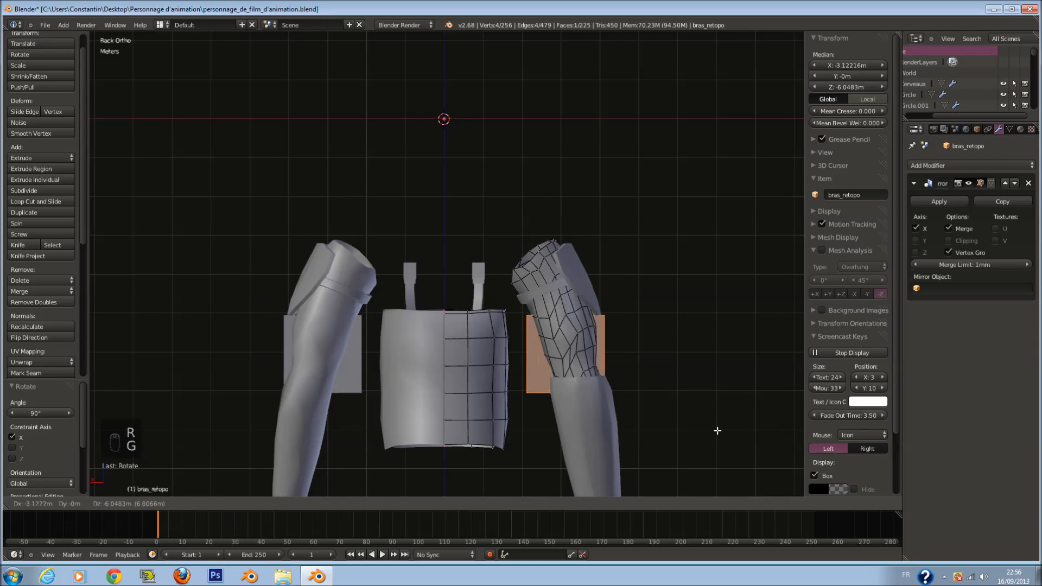
pyautogui.click(725, 433)
pyautogui.press('s')
pyautogui.click(630, 390)
pyautogui.press('s')
pyautogui.click(490, 448)
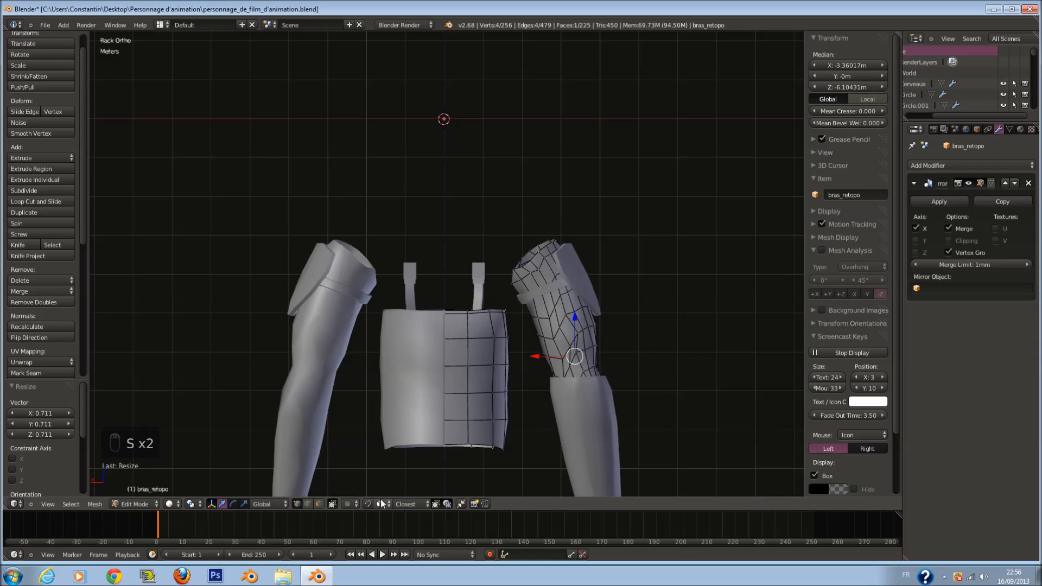
# Step: With snapping enabled, move the plane onto the elbow's back surface and check its placement from several angles
pyautogui.press('g')
pyautogui.click(706, 359)
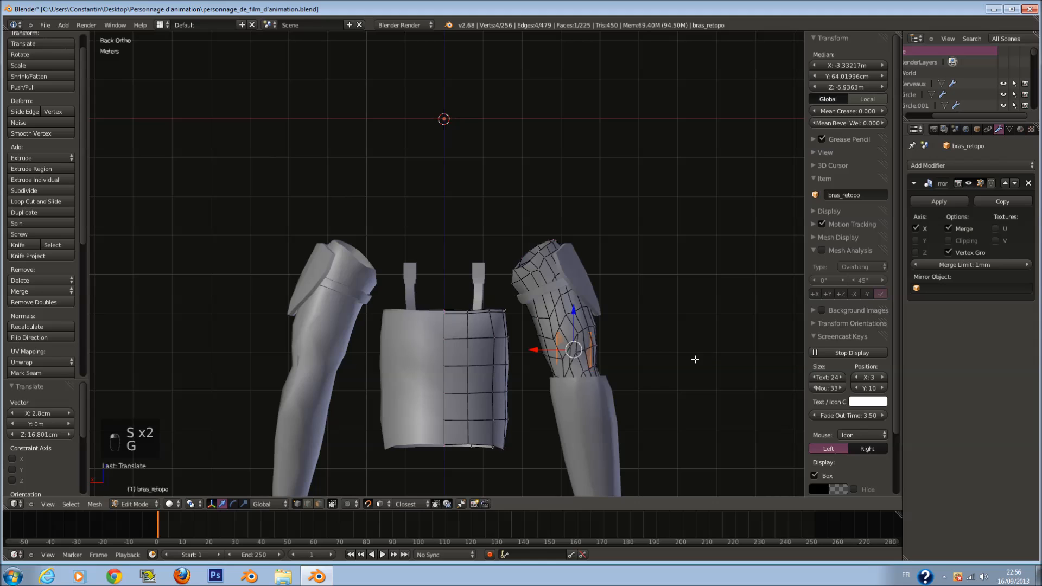
pyautogui.press('KP_Decimal')
pyautogui.moveTo(693, 360); pyautogui.dragTo(570, 268, button='middle')
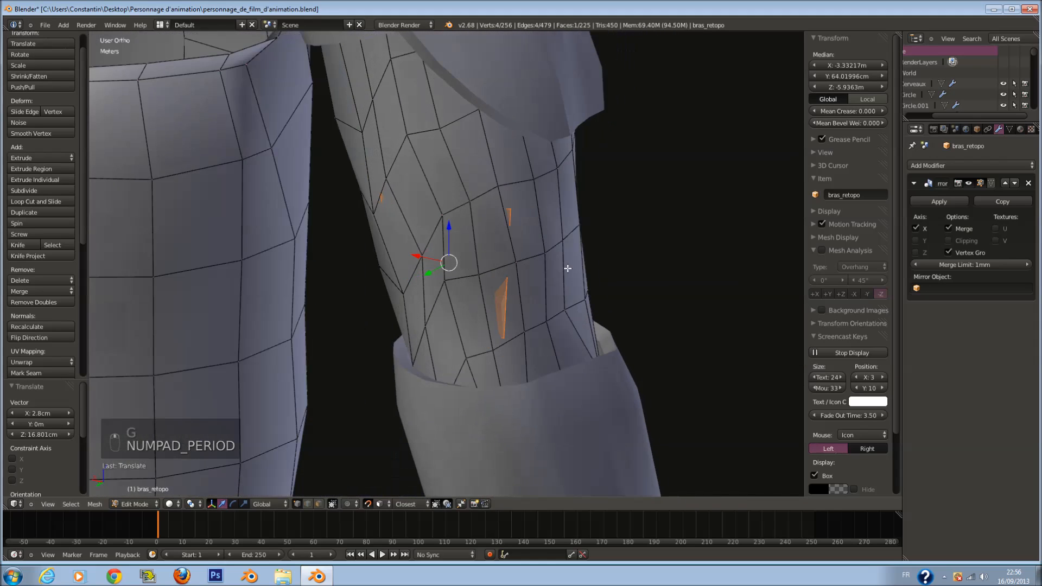
pyautogui.press('KP_3')
pyautogui.press('KP_1')
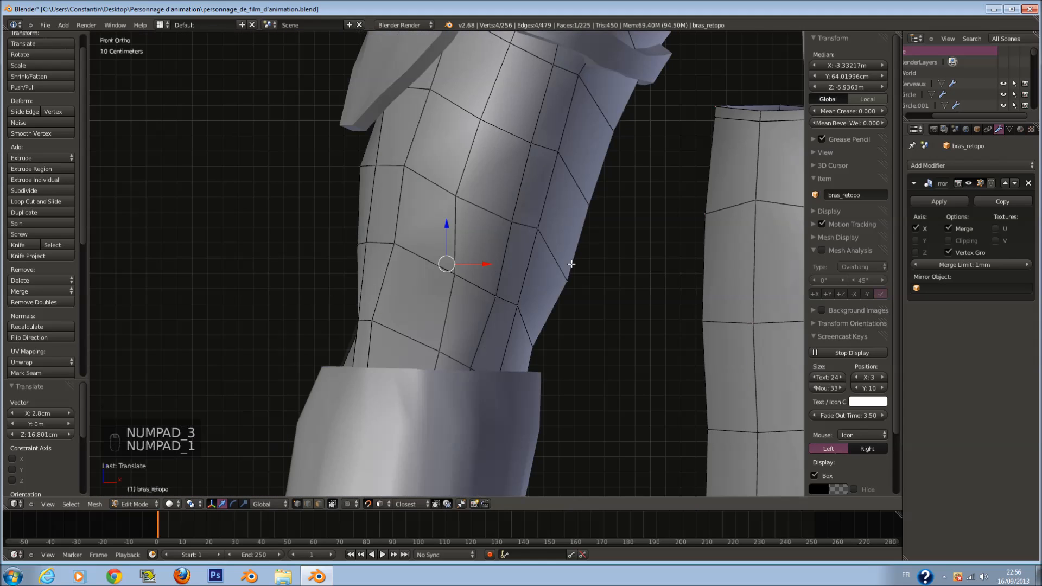
# Step: In the back view, slide the plane slightly along the X axis to centre it over the elbow
pyautogui.press('ctrl+KP_3')
pyautogui.press('KP_1')
pyautogui.press('ctrl+KP_1')
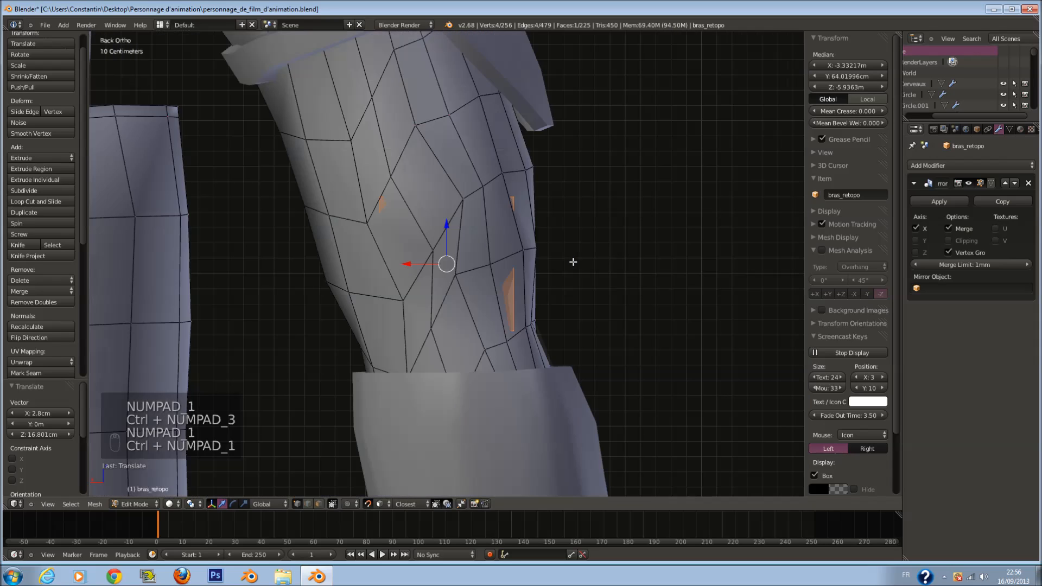
pyautogui.press('z')
pyautogui.press('z')
pyautogui.press('z')
pyautogui.press('z')
pyautogui.press('r')
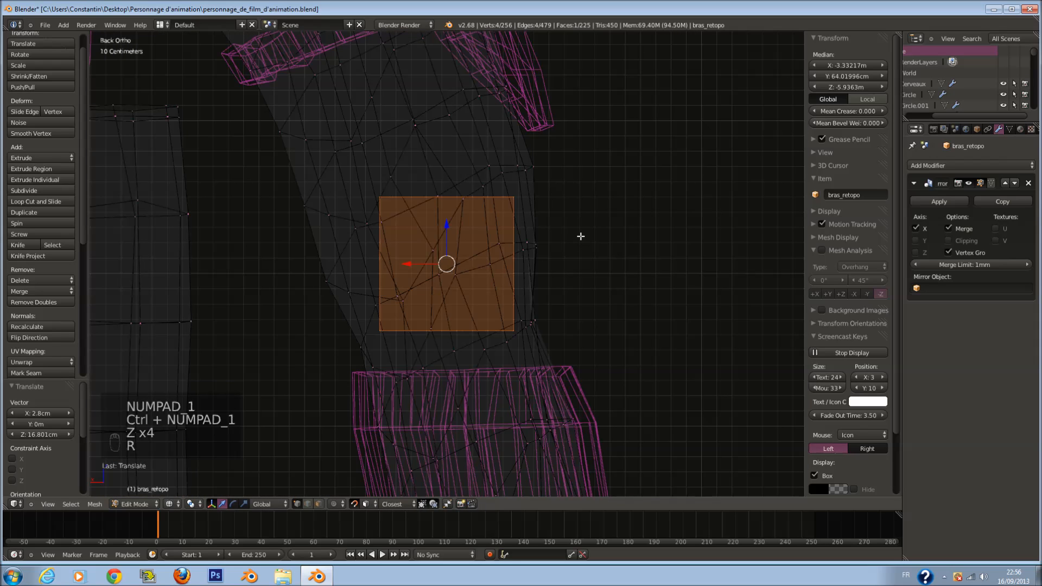
pyautogui.scroll(-5, 573, 243)
pyautogui.scroll(6, 532, 252)
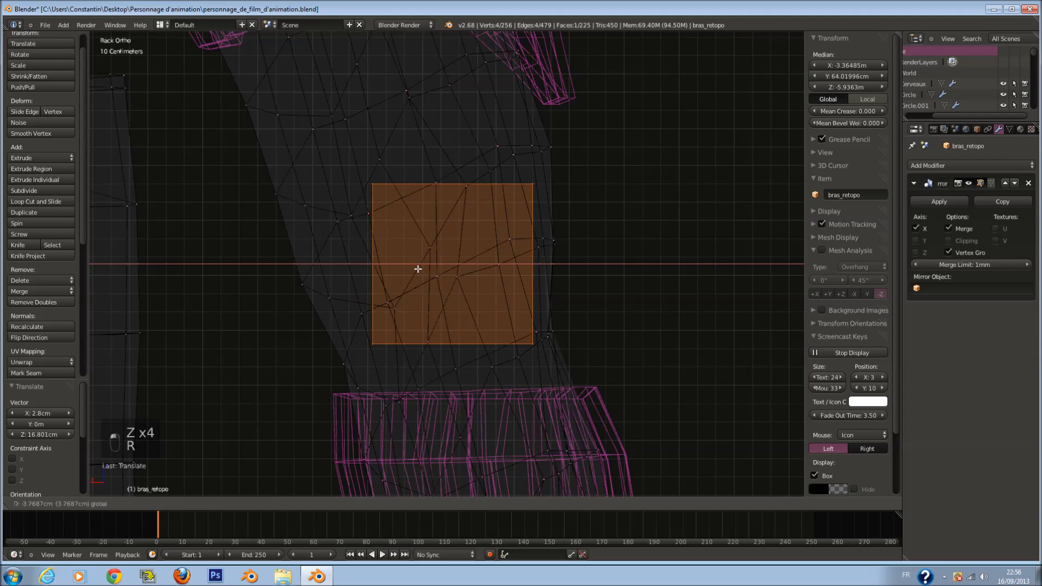
# Step: Select the plane's linked geometry and separate it from bras_retopo into its own object
pyautogui.press('a')
pyautogui.press('a')
pyautogui.press('a')
pyautogui.press('z')
pyautogui.press('Tab')
pyautogui.press('Tab')
pyautogui.rightClick(533, 184)
pyautogui.press('l')
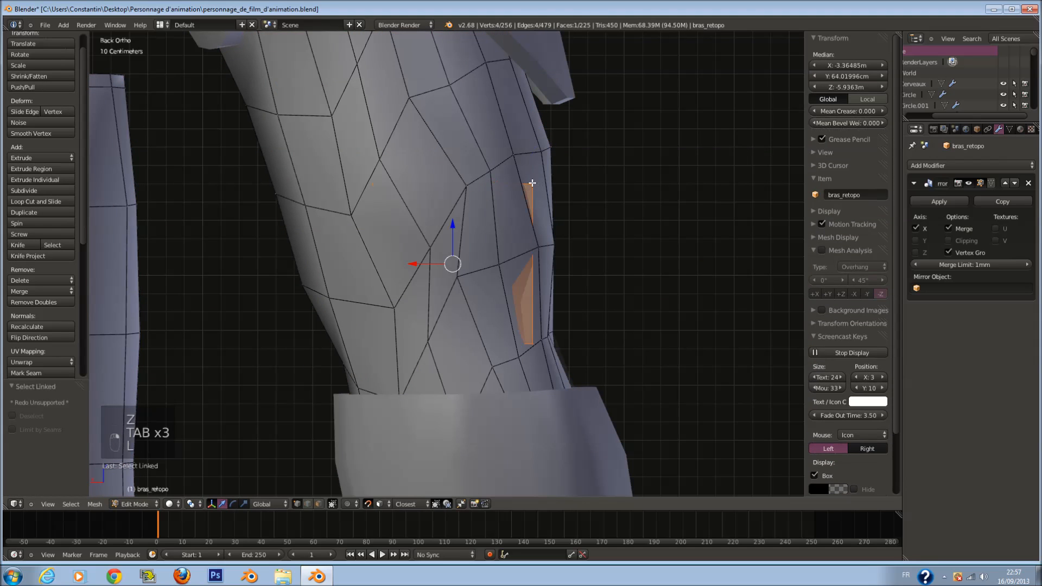
pyautogui.press('p')
pyautogui.click(533, 194)
# Step: Edit the separated plane in wireframe and divide it with two evenly spaced vertical loop cuts
pyautogui.press('Tab')
pyautogui.rightClick(533, 195)
pyautogui.press('Tab')
pyautogui.press('z')
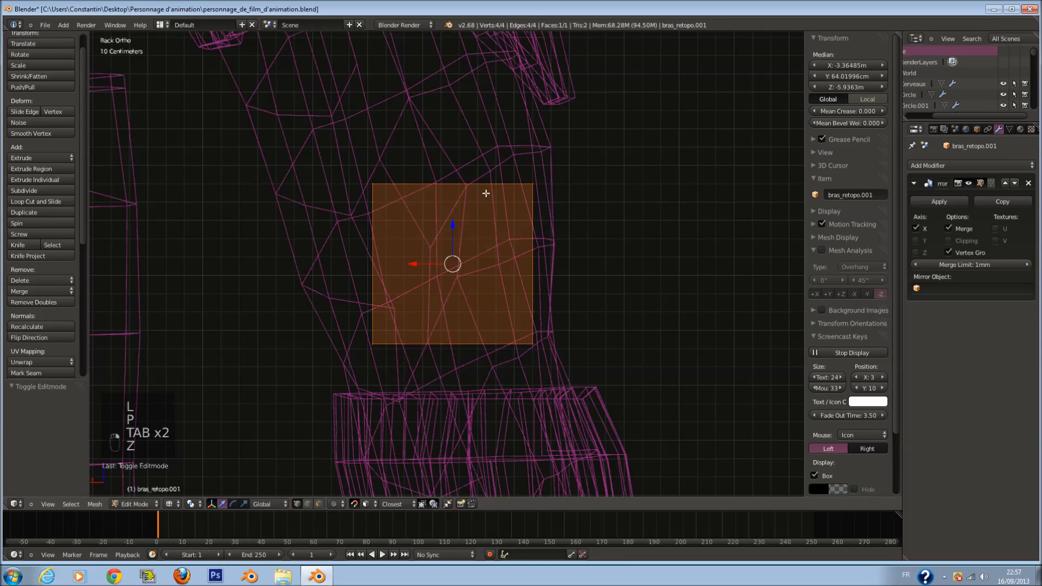
pyautogui.press('a')
pyautogui.hotkey('ctrl', 'r')
pyautogui.scroll(1, 472, 191)
pyautogui.click(471, 191)
pyautogui.press('a')
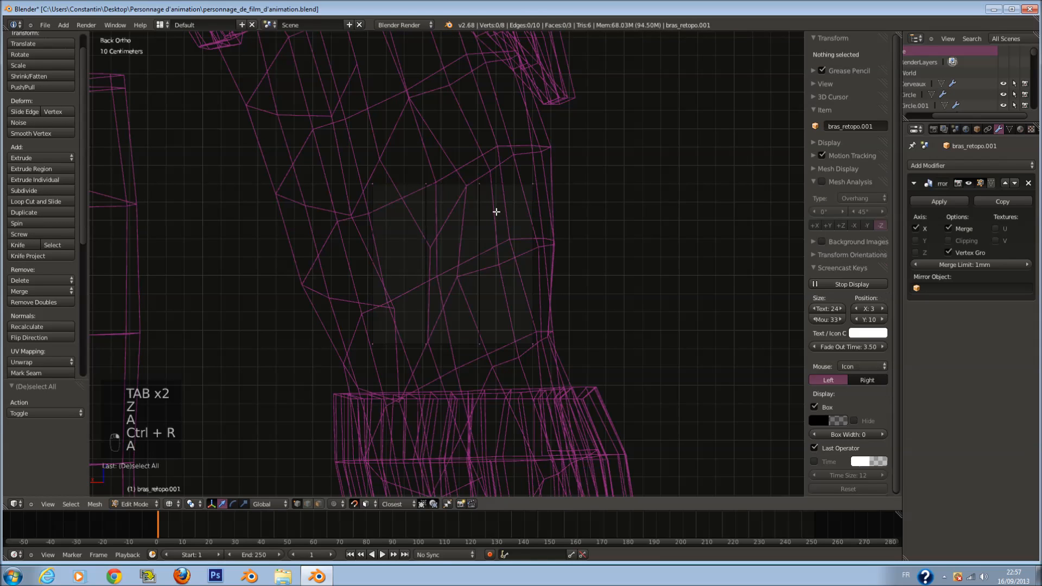
# Step: Add two evenly spaced horizontal loop cuts to make a 3×3 grid, and select the whole grid
pyautogui.hotkey('ctrl', 'r')
pyautogui.scroll(1, 472, 242)
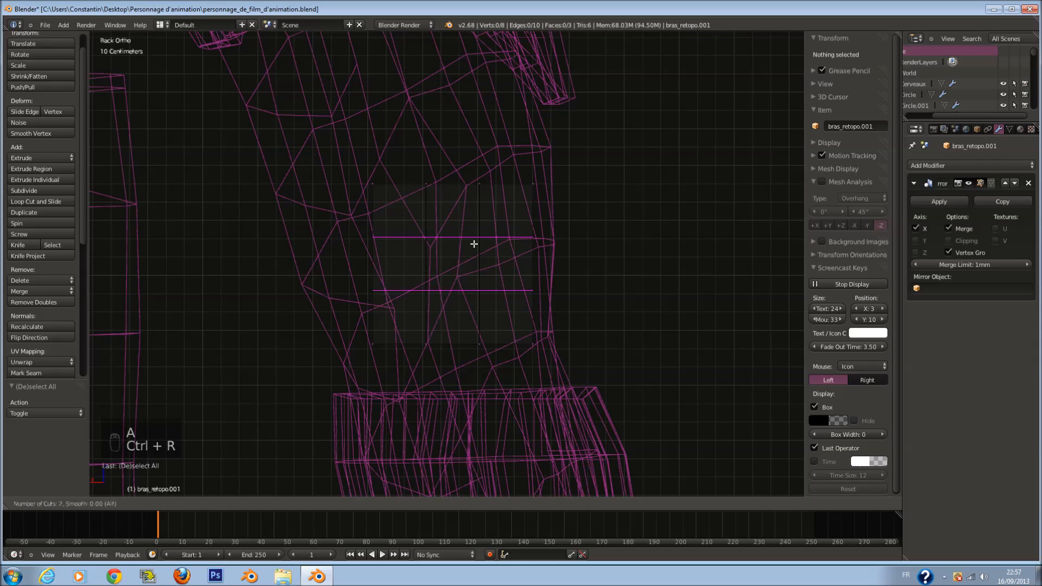
pyautogui.click(472, 242)
pyautogui.press('a')
pyautogui.press('a')
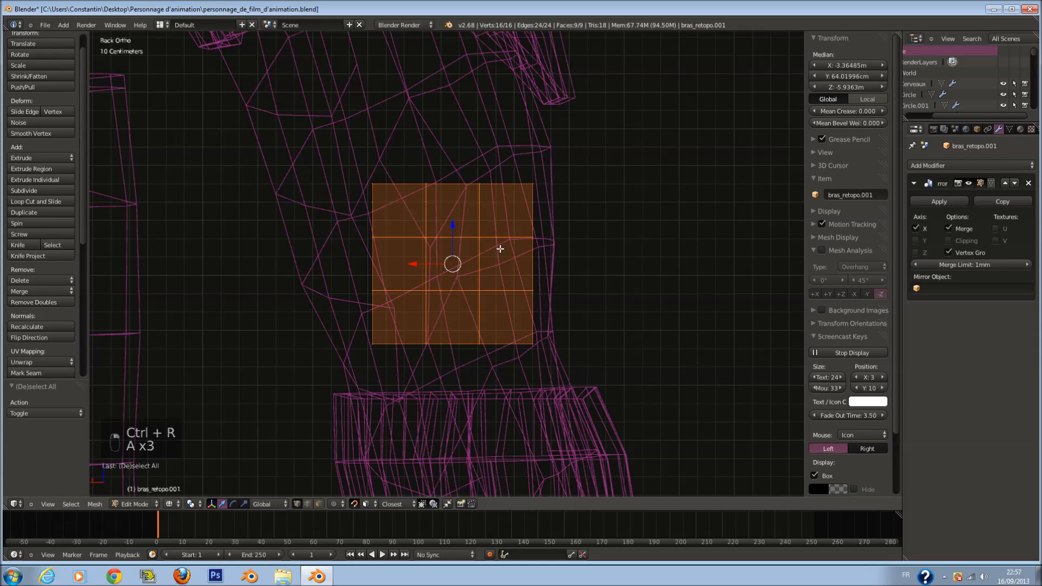
# Step: Move the 3×3 grid with snapping so that it follows the elbow's back surface
pyautogui.press('z')
pyautogui.scroll(-1, 510, 248)
pyautogui.press('z')
pyautogui.press('g')
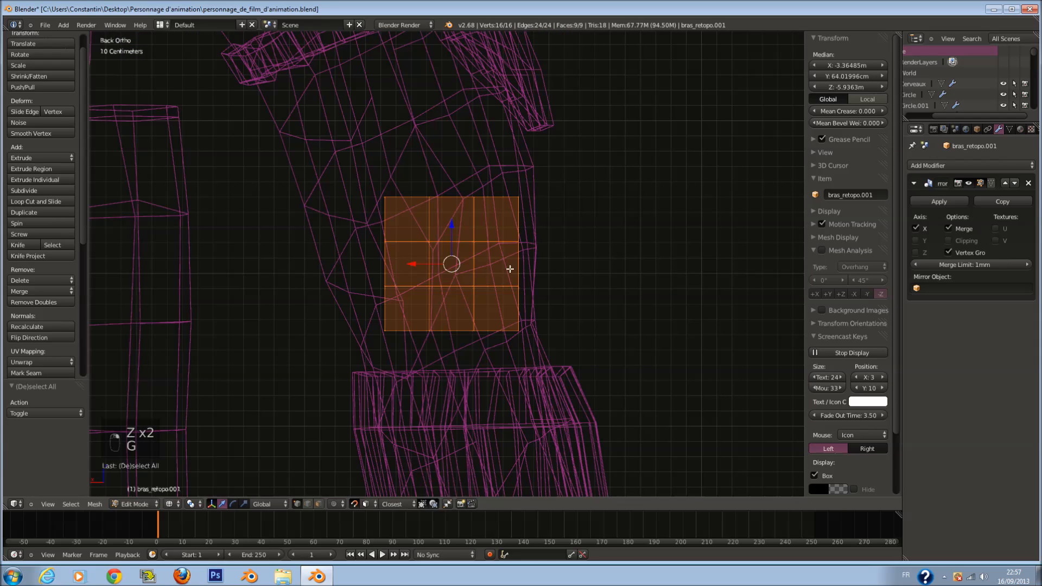
pyautogui.rightClick(523, 255)
pyautogui.press('z')
pyautogui.press('g')
pyautogui.click(514, 258)
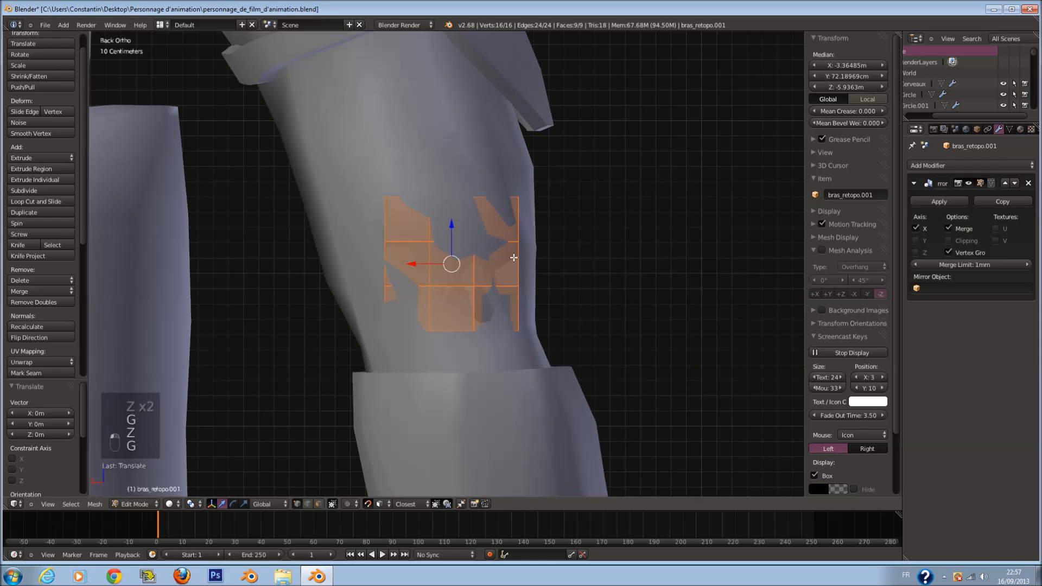
# Step: Smooth the grid's vertices once and scale the grid up by 1.43
pyautogui.press('z')
pyautogui.click(56, 134)
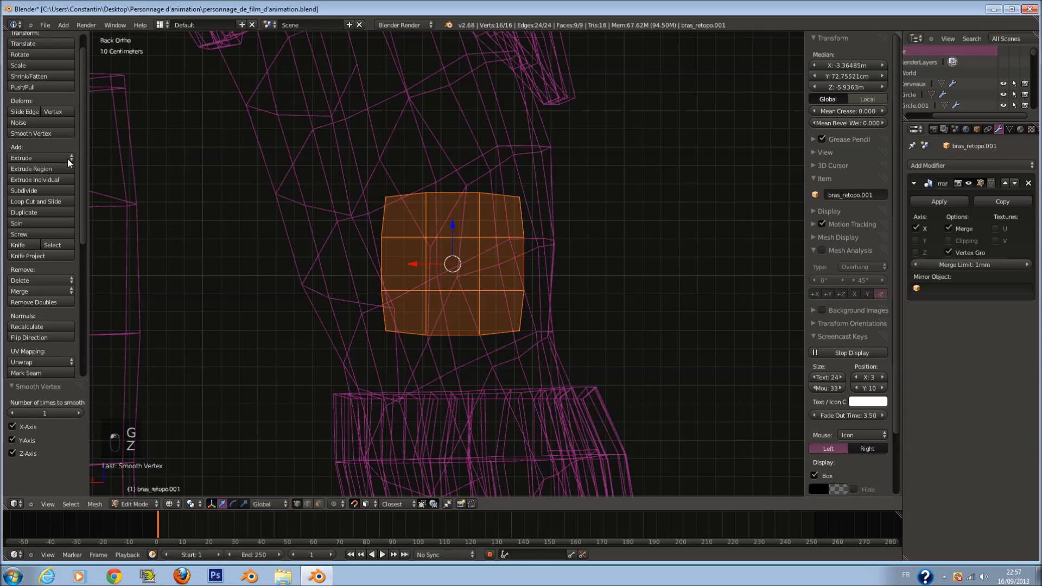
pyautogui.scroll(-3, 360, 228)
pyautogui.press('z')
pyautogui.press('s')
pyautogui.click(539, 301)
pyautogui.press('KP_1')
pyautogui.moveTo(525, 263)
pyautogui.mouseDown(button='middle')
pyautogui.moveTo(530, 279)
pyautogui.moveTo(521, 279)
pyautogui.mouseUp(button='middle')
pyautogui.press('ctrl+KP_1')
pyautogui.press('z')
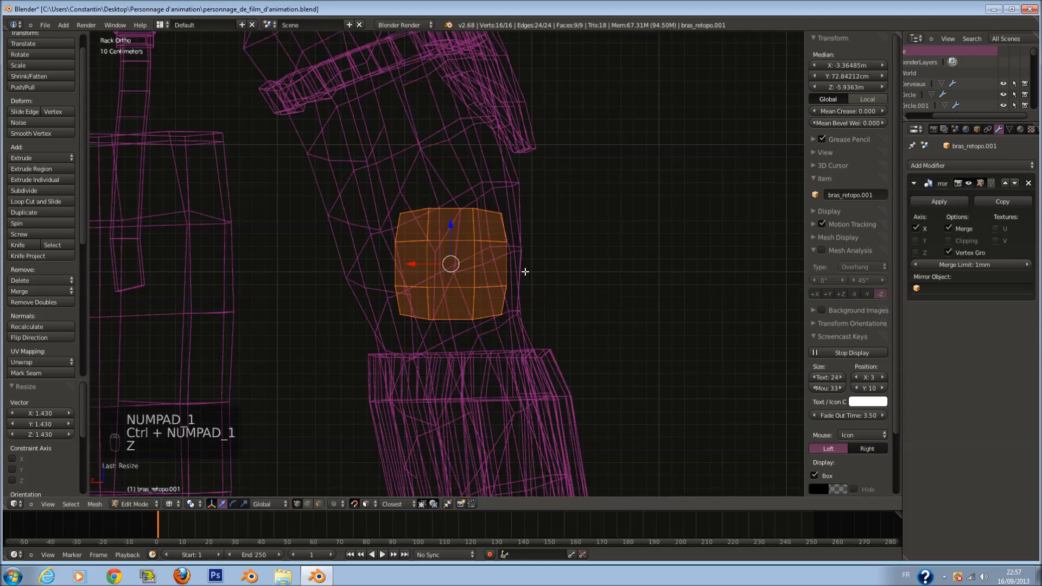
# Step: Rotate the grid to match the arm's tilt, then reposition and enlarge it to cover the elbow
pyautogui.press('r')
pyautogui.click(558, 244)
pyautogui.press('g')
pyautogui.click(554, 250)
pyautogui.press('s')
pyautogui.click(570, 261)
pyautogui.press('z')
pyautogui.moveTo(570, 261)
pyautogui.mouseDown(button='middle')
pyautogui.moveTo(517, 304)
pyautogui.moveTo(548, 278)
pyautogui.moveTo(537, 280)
pyautogui.moveTo(520, 321)
pyautogui.moveTo(560, 317)
pyautogui.moveTo(508, 344)
pyautogui.mouseUp(button='middle')
pyautogui.press('g')
pyautogui.click(539, 284)
# Step: Try to extrude the grid outward into a thick elbow pad and scale the whole pad by 1.171
pyautogui.press('e')
pyautogui.click(510, 350)
pyautogui.press('Tab')
pyautogui.press('Tab')
pyautogui.press('a')
pyautogui.press('a')
pyautogui.press('a')
pyautogui.press('a')
pyautogui.press('a')
pyautogui.press('s')
pyautogui.press('s')
pyautogui.rightClick(508, 344)
pyautogui.press('s')
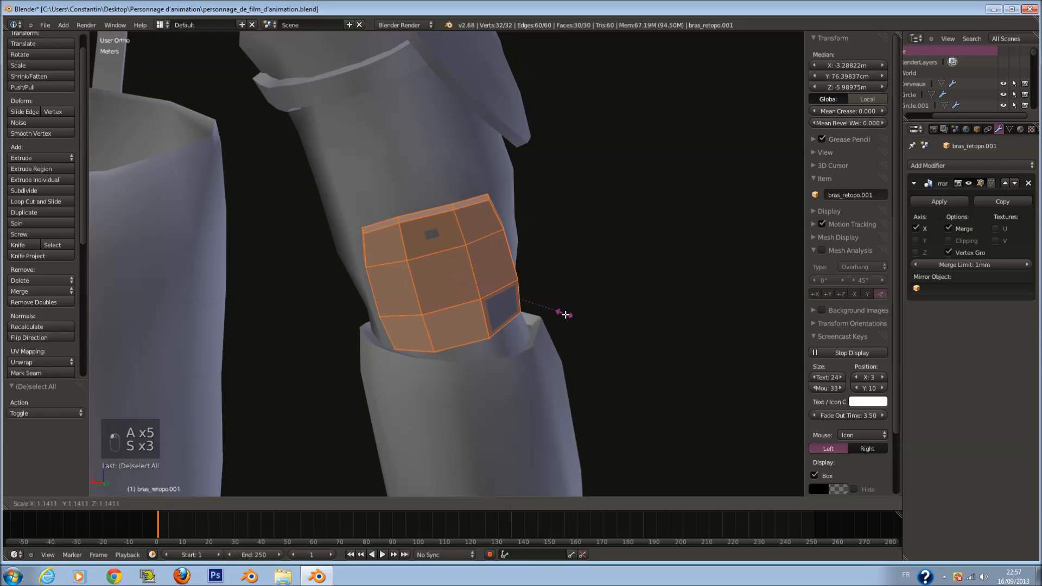
pyautogui.click(566, 319)
# Step: Rotate the extruded pad slightly and raise it about 1.7 cm along Z, checking its fit on the elbow
pyautogui.press('ctrl+KP_1')
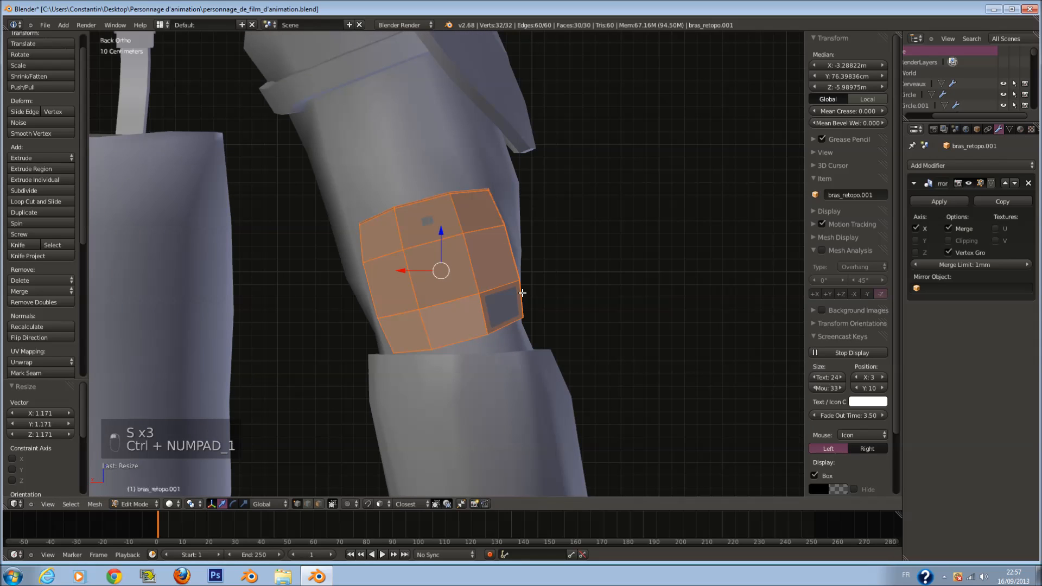
pyautogui.press('r')
pyautogui.press('g')
pyautogui.click(510, 280)
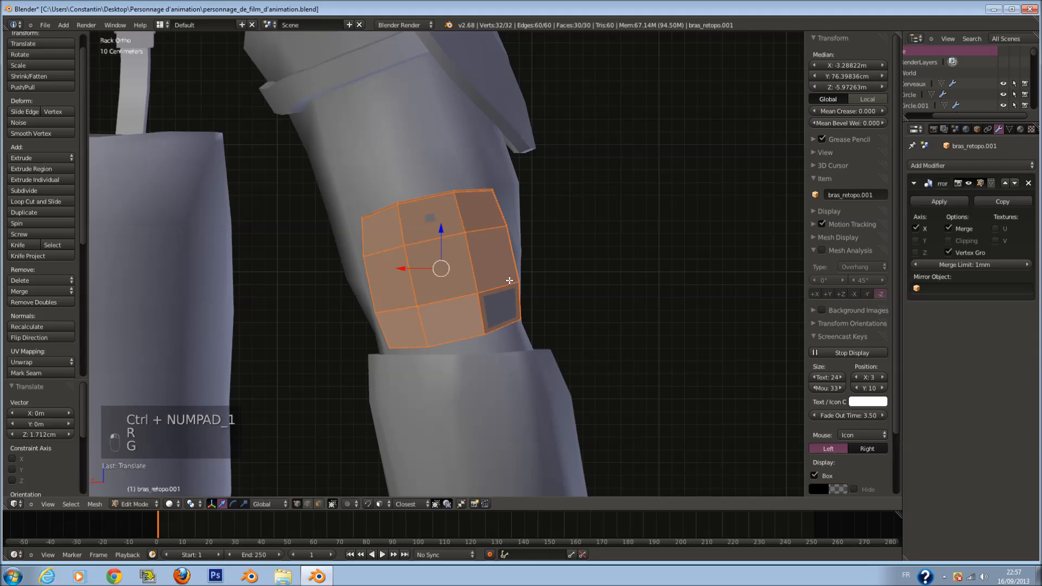
pyautogui.press('ctrl+KP_3')
pyautogui.moveTo(510, 280); pyautogui.dragTo(668, 298, button='middle')
# Step: Undo the pad's extrusion together with its scaling, rotation and moves
pyautogui.hotkey('ctrl', 'z')
pyautogui.hotkey('ctrl', 'z')
pyautogui.hotkey('ctrl', 'z')
pyautogui.hotkey('ctrl', 'z')
pyautogui.hotkey('ctrl', 'z')
pyautogui.hotkey('ctrl', 'z')
pyautogui.hotkey('ctrl', 'z')
pyautogui.hotkey('ctrl', 'z')
pyautogui.hotkey('ctrl', 'z')
pyautogui.hotkey('ctrl', 'z')
pyautogui.hotkey('ctrl', 'z')
pyautogui.hotkey('ctrl', 'z')
pyautogui.hotkey('ctrl', 'z')
pyautogui.hotkey('ctrl', 'z')
pyautogui.hotkey('ctrl', 'z')
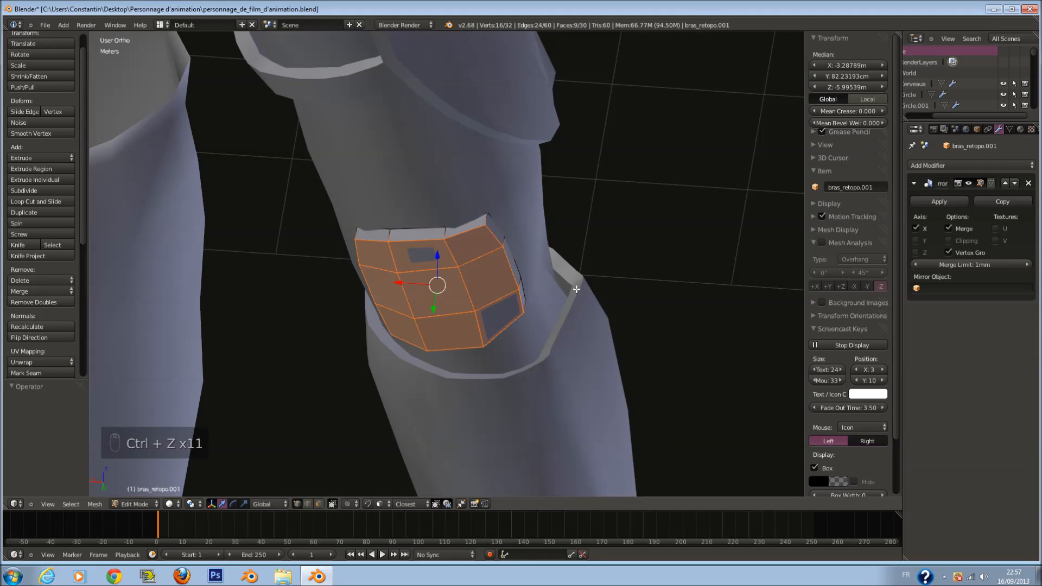
# Step: Subdivide the whole grid with one cut in the back view
pyautogui.press('KP_1')
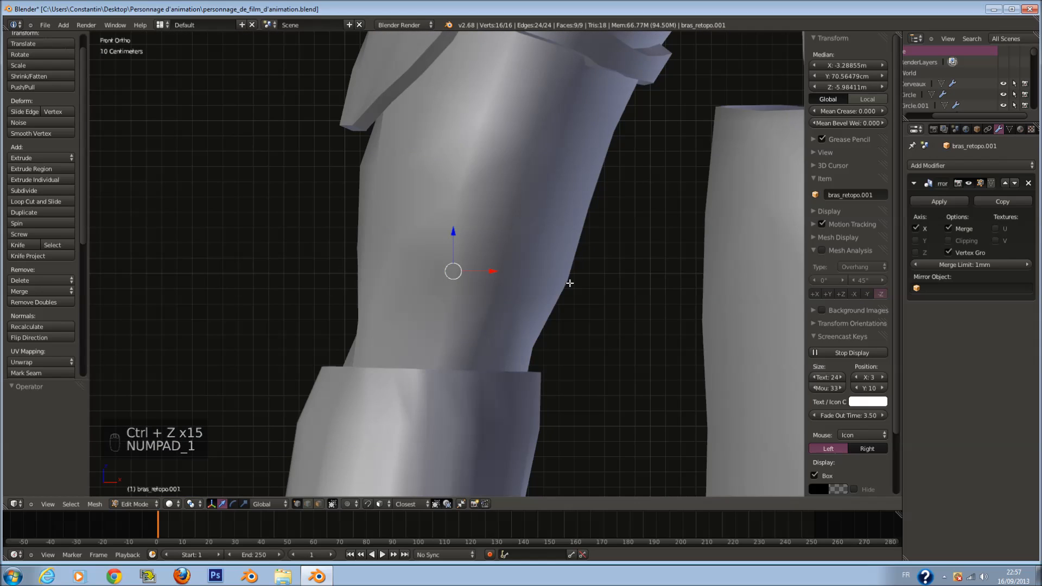
pyautogui.press('ctrl+KP_1')
pyautogui.press('z')
pyautogui.press('w')
pyautogui.click(562, 281)
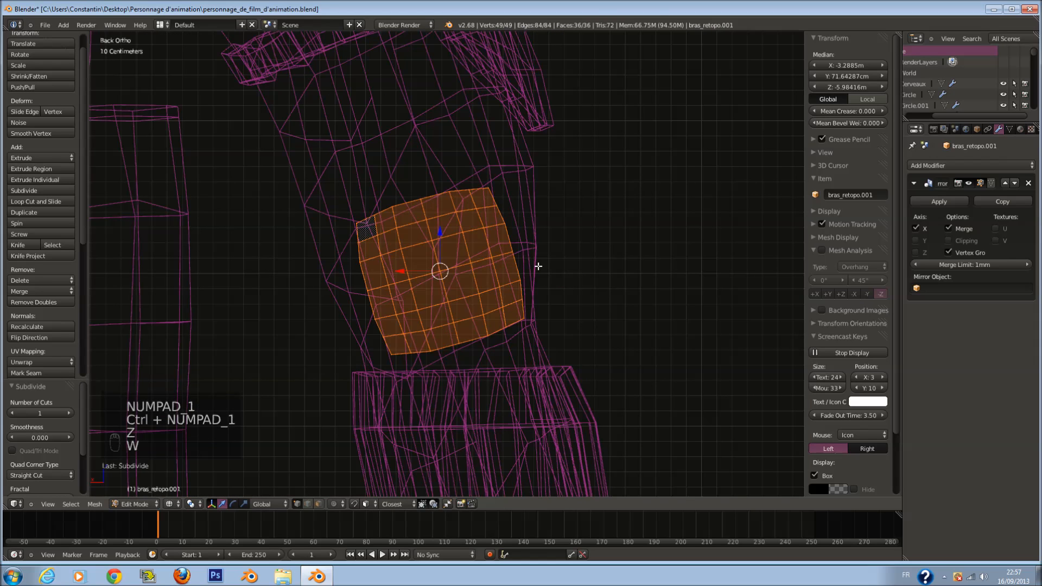
# Step: Move the subdivided grid with snapping onto the elbow's surface and adjust its rotation
pyautogui.press('z')
pyautogui.press('g')
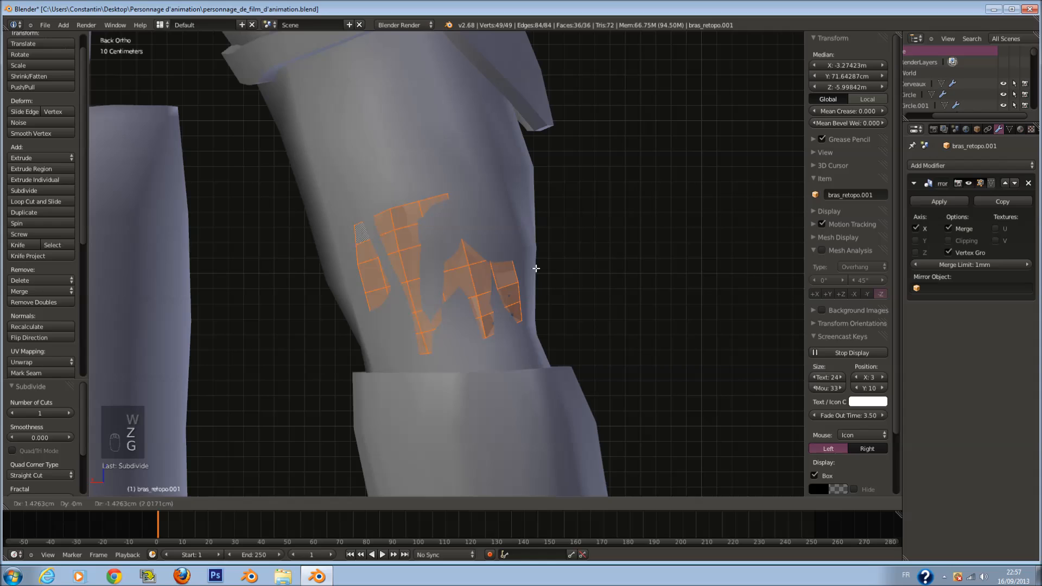
pyautogui.click(536, 268)
pyautogui.press('g')
pyautogui.click(536, 268)
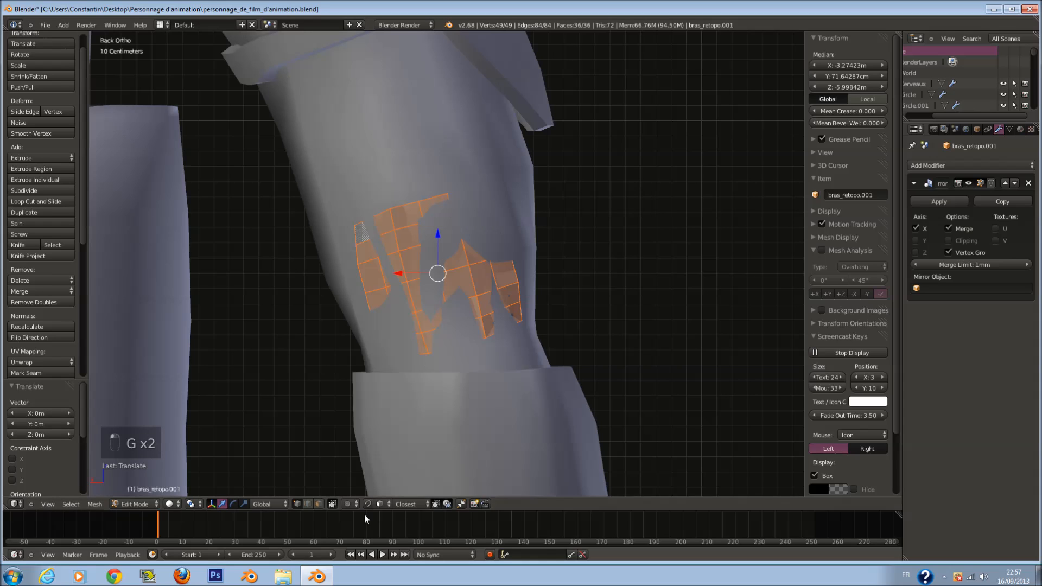
pyautogui.press('g')
pyautogui.click(583, 298)
pyautogui.press('r')
pyautogui.click(595, 304)
pyautogui.press('h')
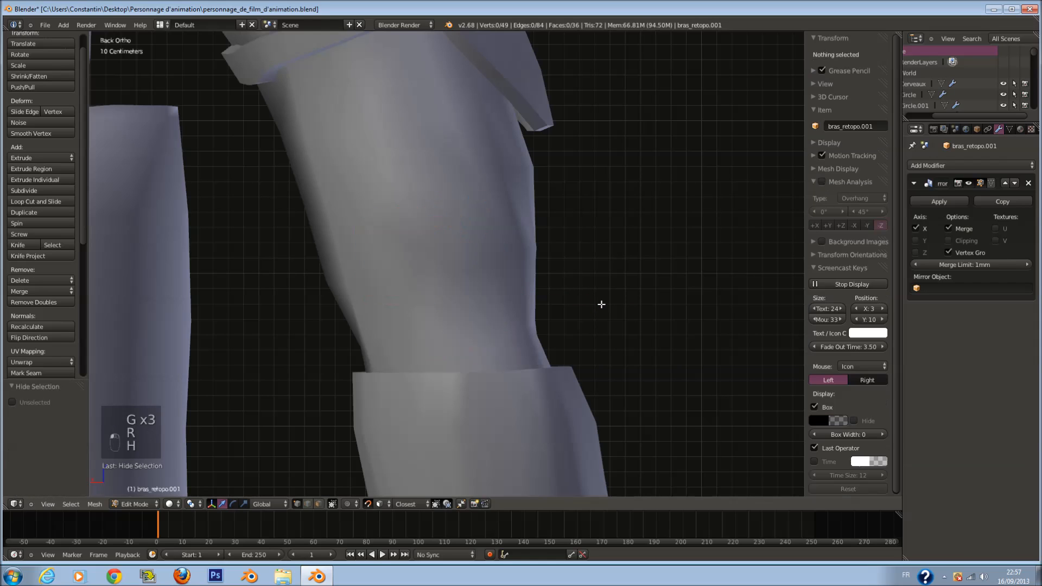
pyautogui.hotkey('ctrl', 'z')
# Step: Reposition the snapped grid over the elbow so that more of its faces lie on the arm's surface
pyautogui.press('g')
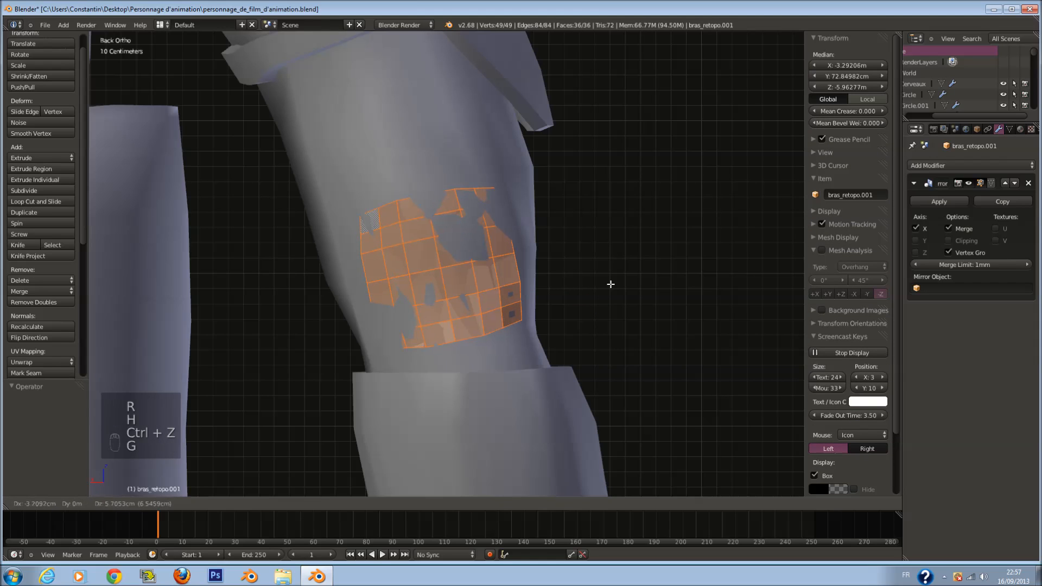
pyautogui.click(600, 290)
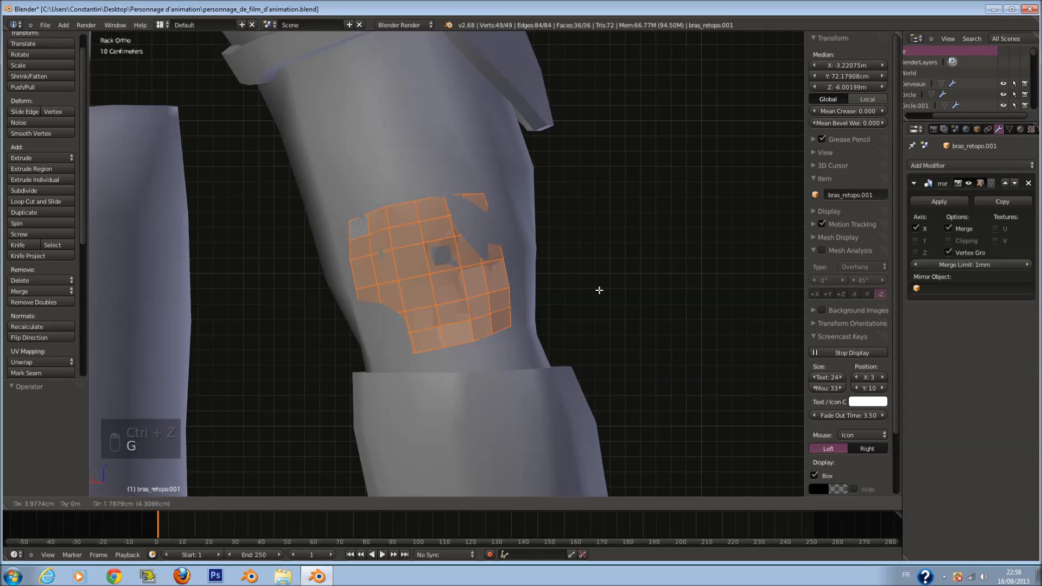
pyautogui.press('g')
pyautogui.click(599, 291)
pyautogui.press('g')
pyautogui.click(599, 291)
pyautogui.moveTo(599, 291); pyautogui.dragTo(535, 365, button='middle')
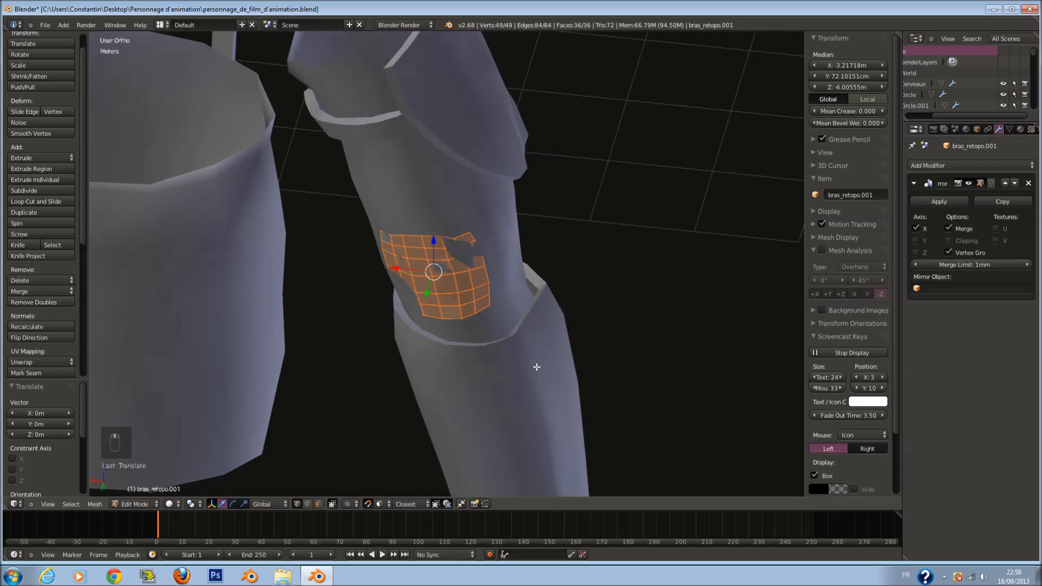
pyautogui.press('g')
pyautogui.click(544, 369)
# Step: Extrude the grid outward along its normal to give the elbow pad thickness, and inspect it in object mode
pyautogui.press('e')
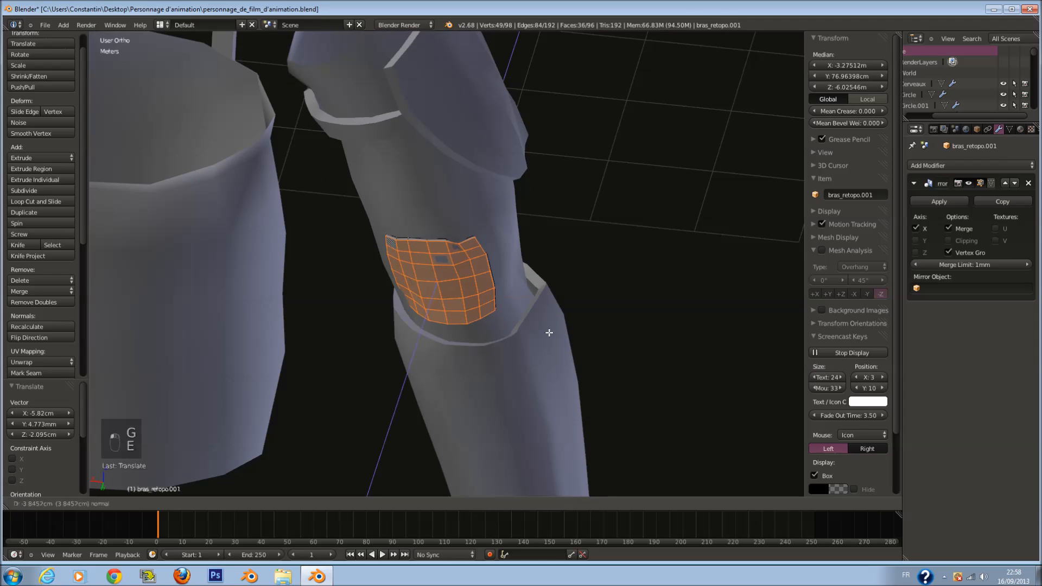
pyautogui.click(548, 333)
pyautogui.press('Tab')
pyautogui.moveTo(542, 318); pyautogui.dragTo(517, 292, button='middle')
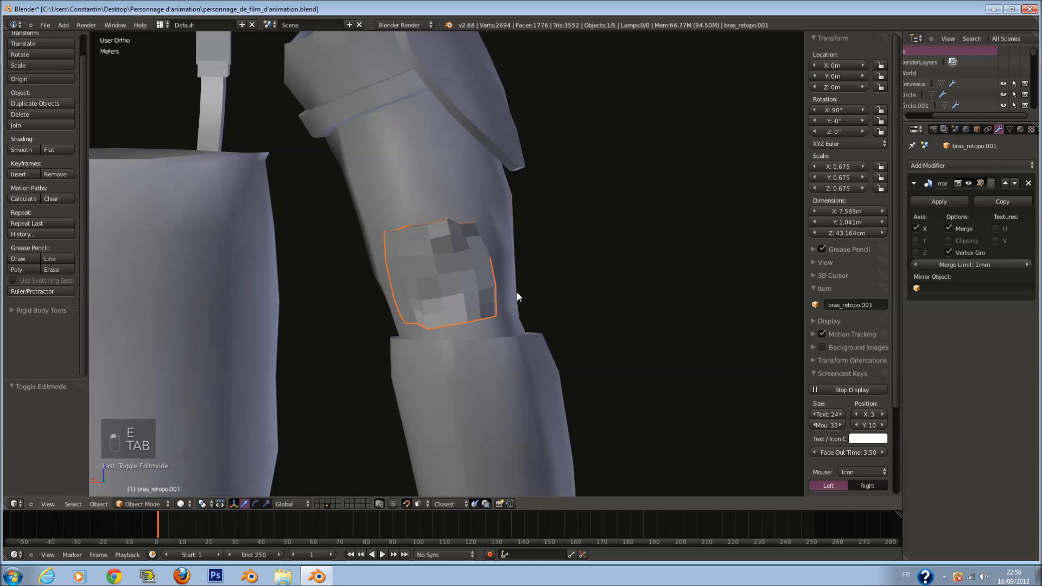
pyautogui.scroll(2, 467, 217)
pyautogui.press('Tab')
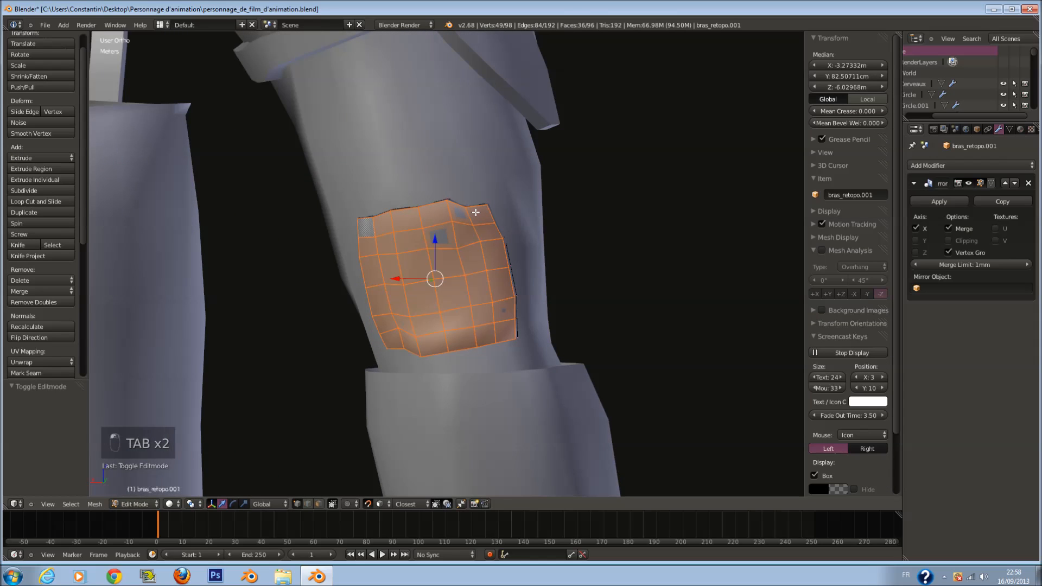
pyautogui.press('ctrl+KP_1')
pyautogui.press('r')
pyautogui.press('x')
pyautogui.press('0')
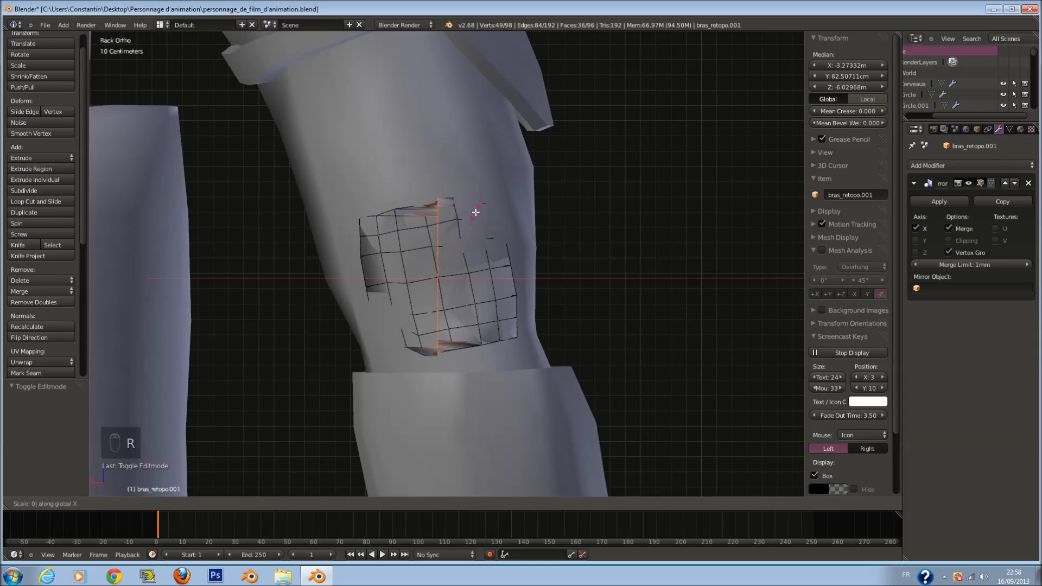
pyautogui.press('Escape')
# Step: Flatten the pad's extruded outer faces by scaling them to 0 along the Y axis
pyautogui.press('s')
pyautogui.press('y')
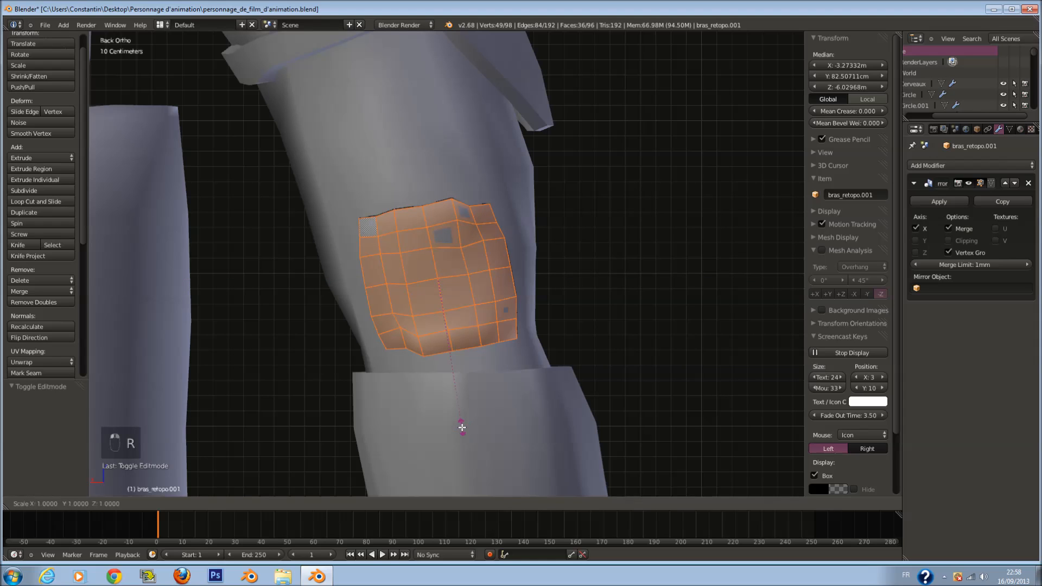
pyautogui.press('0')
pyautogui.click(462, 428)
# Step: Move the flattened outer faces about 8.9 cm along Y, away from the arm, and check the pad's thickness
pyautogui.press('KP_3')
pyautogui.press('z')
pyautogui.moveTo(503, 280); pyautogui.dragTo(517, 283)
pyautogui.press('z')
pyautogui.scroll(2, 518, 275)
pyautogui.press('z')
pyautogui.moveTo(518, 275)
pyautogui.mouseDown(button='middle')
pyautogui.moveTo(508, 227)
pyautogui.moveTo(426, 213)
pyautogui.mouseUp(button='middle')
pyautogui.press('z')
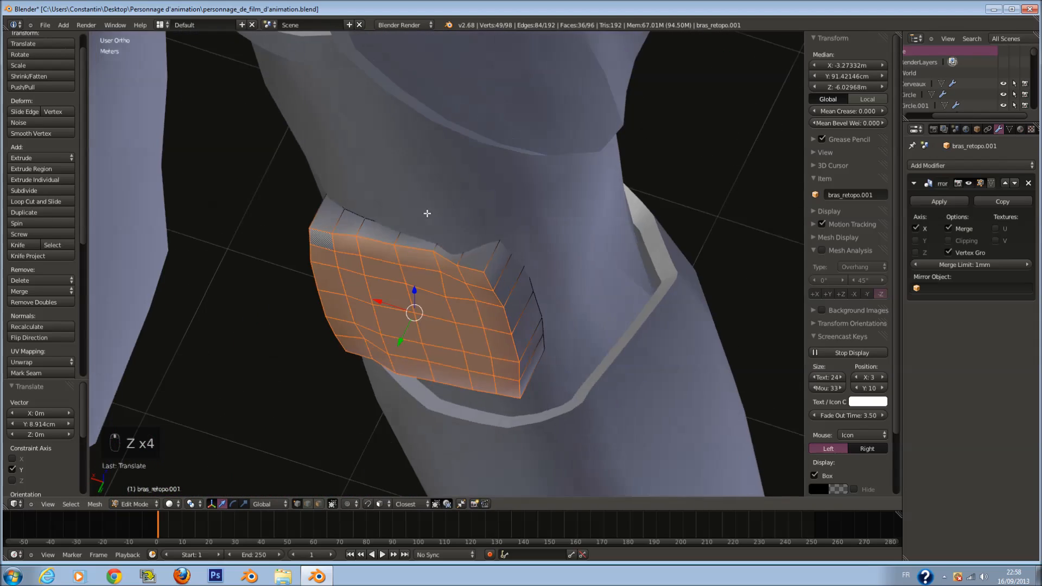
pyautogui.press('z')
pyautogui.rightClick(492, 237)
pyautogui.moveTo(492, 239); pyautogui.dragTo(472, 278, button='middle')
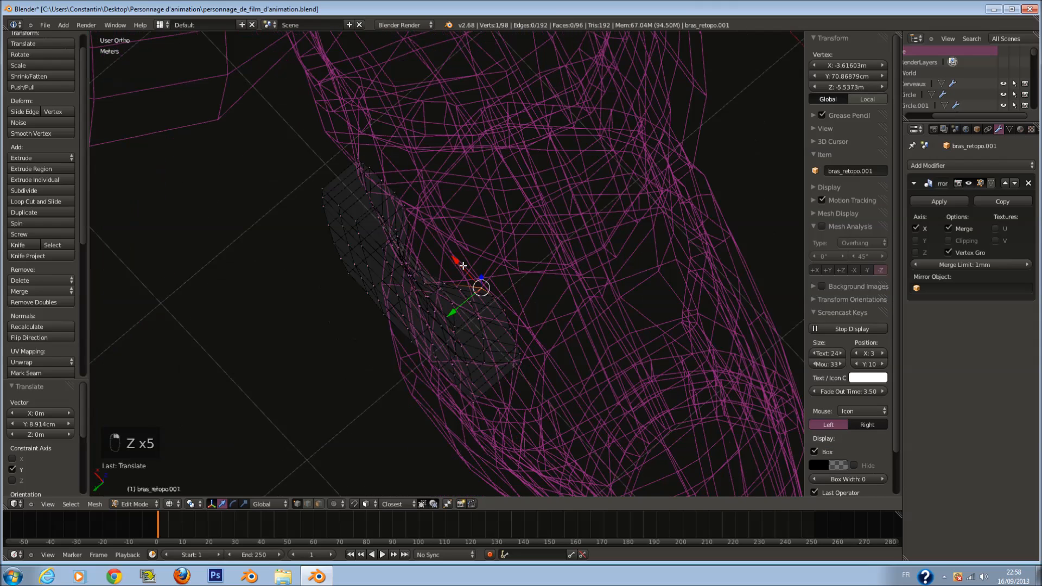
pyautogui.keyDown('alt'); pyautogui.rightClick(472, 278); pyautogui.keyUp('alt')
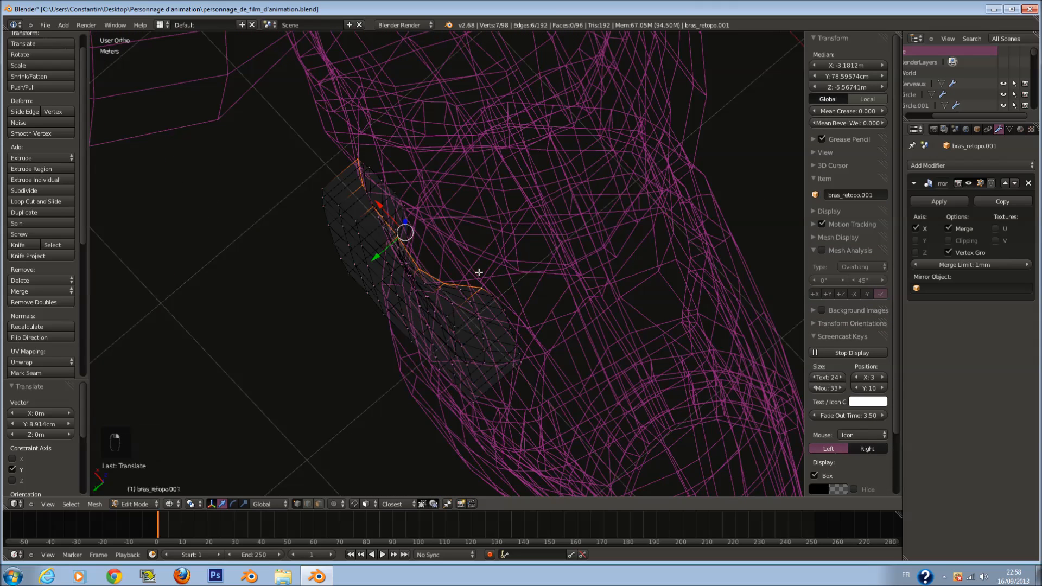
pyautogui.press('z')
pyautogui.moveTo(543, 249); pyautogui.dragTo(490, 244, button='middle')
pyautogui.press('z')
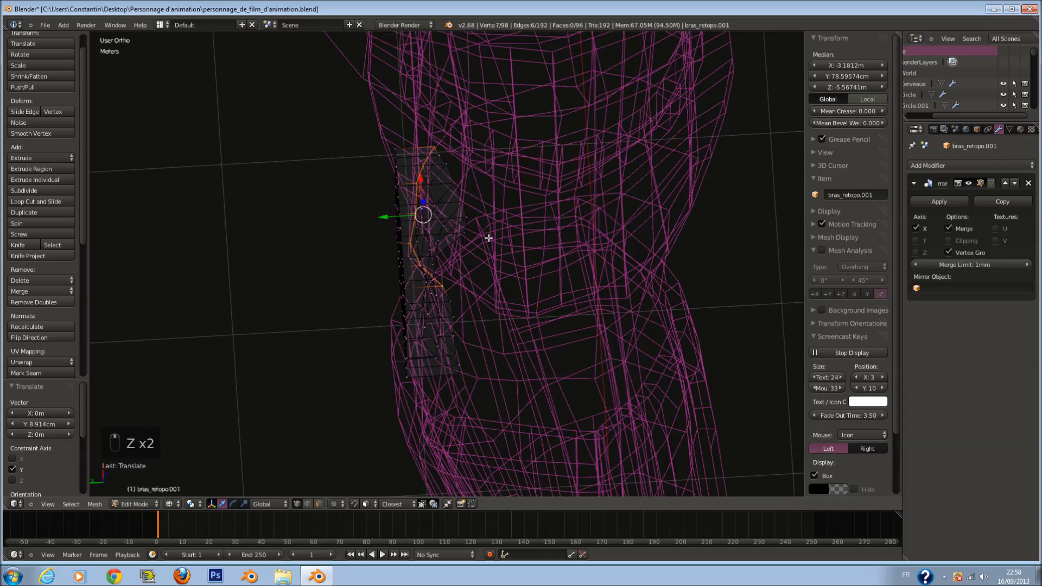
pyautogui.press('a')
pyautogui.press('a')
pyautogui.press('a')
pyautogui.press('a')
pyautogui.press('a')
pyautogui.press('c')
pyautogui.rightClick(463, 159)
pyautogui.moveTo(463, 159)
pyautogui.mouseDown(button='middle')
pyautogui.moveTo(535, 172)
pyautogui.moveTo(507, 207)
pyautogui.mouseUp(button='middle')
pyautogui.press('z')
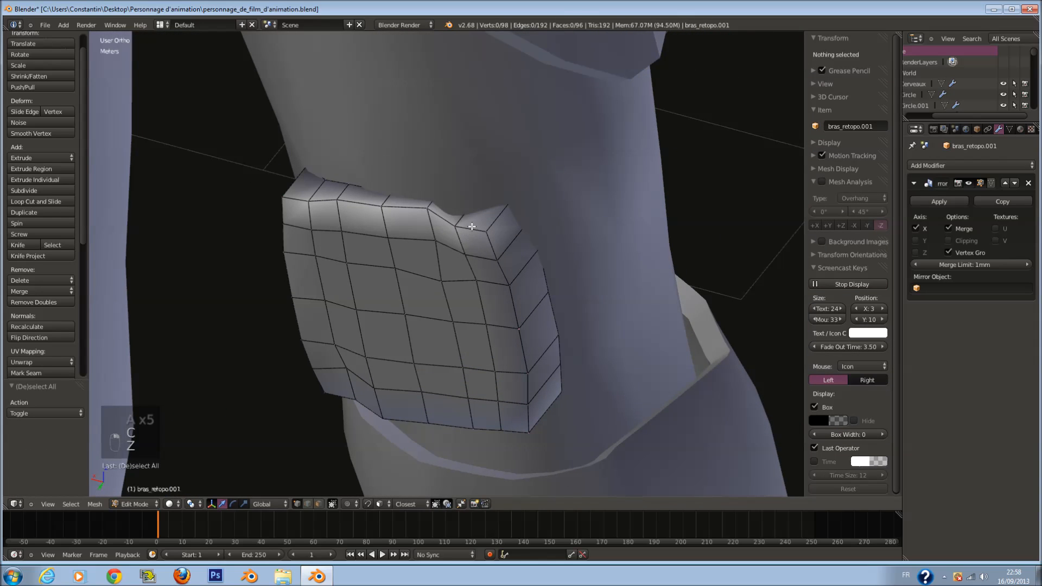
# Step: In back view, flatten the pad's upper row of vertices to 0 along Z and rotate it about -17°
pyautogui.press('ctrl+KP_1')
pyautogui.keyDown('alt'); pyautogui.rightClick(510, 172); pyautogui.keyUp('alt')
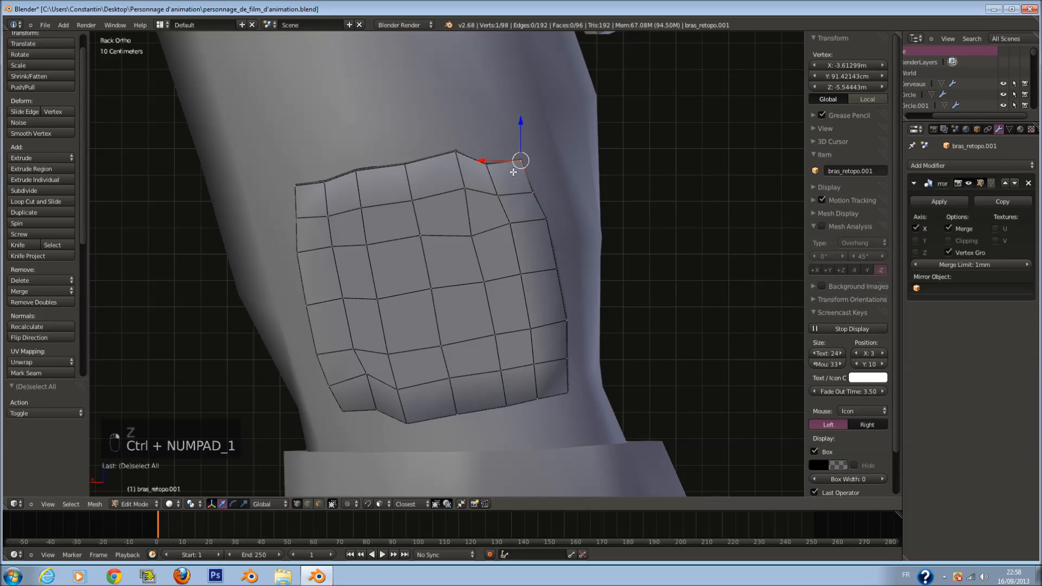
pyautogui.press('r')
pyautogui.rightClick(507, 168)
pyautogui.press('z')
pyautogui.press('c')
pyautogui.moveTo(496, 118); pyautogui.dragTo(533, 149)
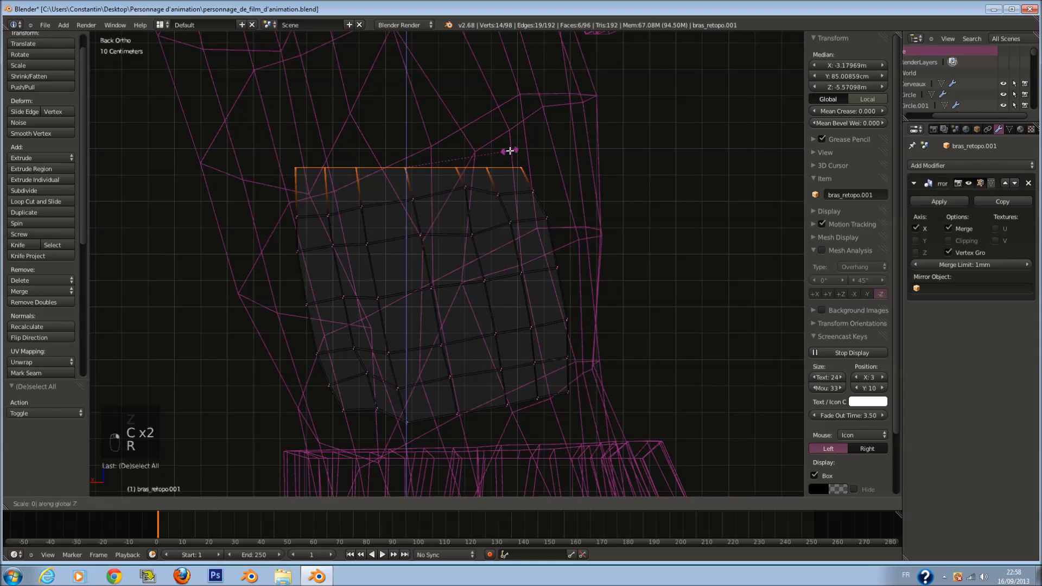
pyautogui.click(511, 151)
pyautogui.press('r')
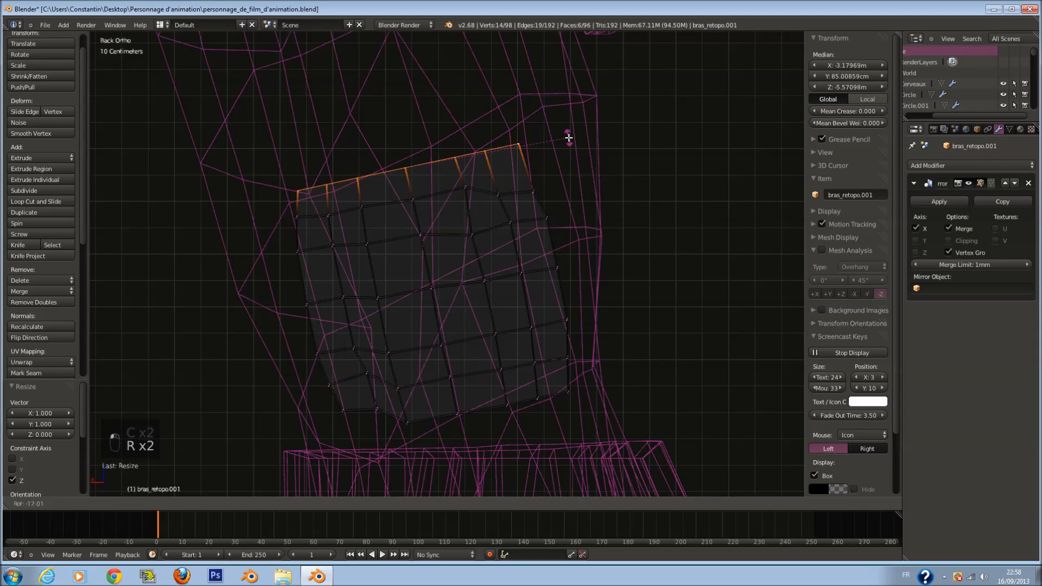
pyautogui.click(569, 137)
# Step: Flatten the pad's lower row of vertices along Z, rotate it parallel to the upper edge, and adjust its position
pyautogui.press('a')
pyautogui.press('c')
pyautogui.moveTo(348, 416)
pyautogui.mouseDown()
pyautogui.moveTo(360, 426)
pyautogui.moveTo(577, 402)
pyautogui.mouseUp()
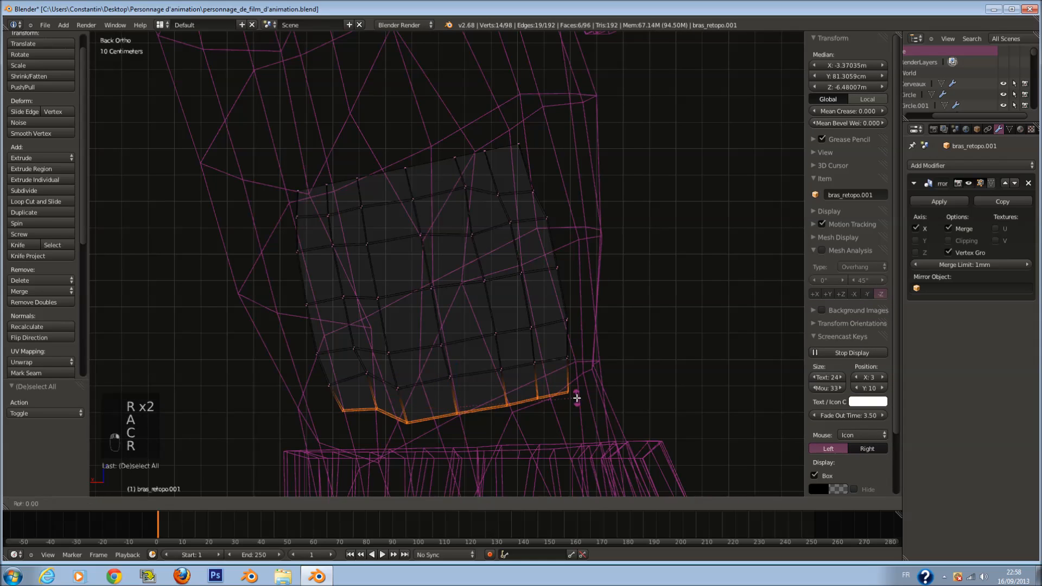
pyautogui.click(576, 398)
pyautogui.press('r')
pyautogui.click(604, 345)
pyautogui.press('g')
pyautogui.click(608, 347)
# Step: Straighten the pad's left column of vertices along X, then tilt and move it to follow the arm's slant
pyautogui.press('a')
pyautogui.press('c')
pyautogui.moveTo(298, 202)
pyautogui.mouseDown()
pyautogui.moveTo(325, 396)
pyautogui.moveTo(347, 429)
pyautogui.mouseUp()
pyautogui.rightClick(346, 420)
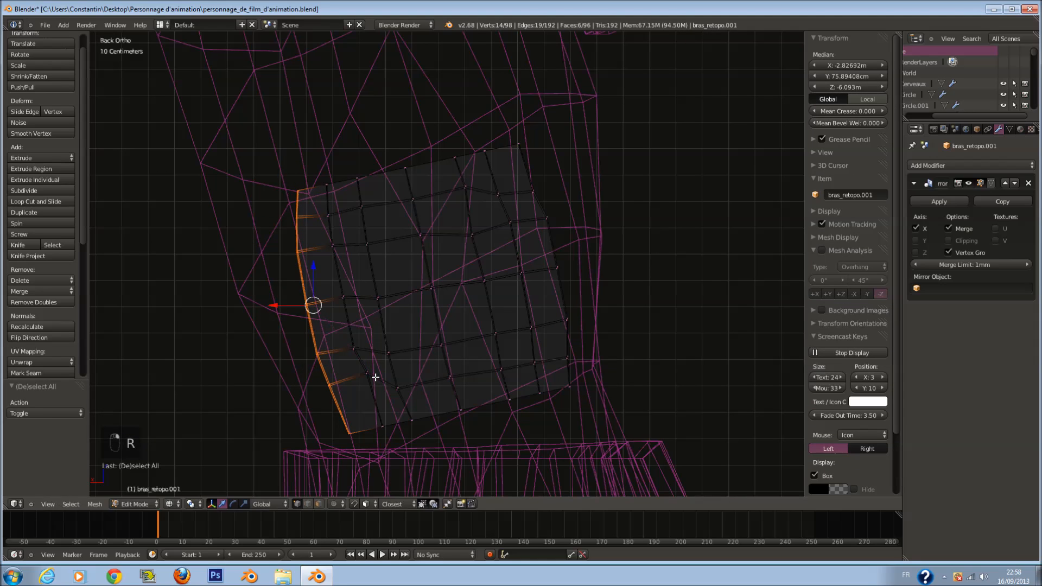
pyautogui.click(375, 376)
pyautogui.press('r')
pyautogui.click(454, 307)
pyautogui.press('g')
pyautogui.click(454, 318)
# Step: Scale the pad's right column of vertices to 0 along X, rotate it about -14.15°, and nudge it into place
pyautogui.press('a')
pyautogui.press('c')
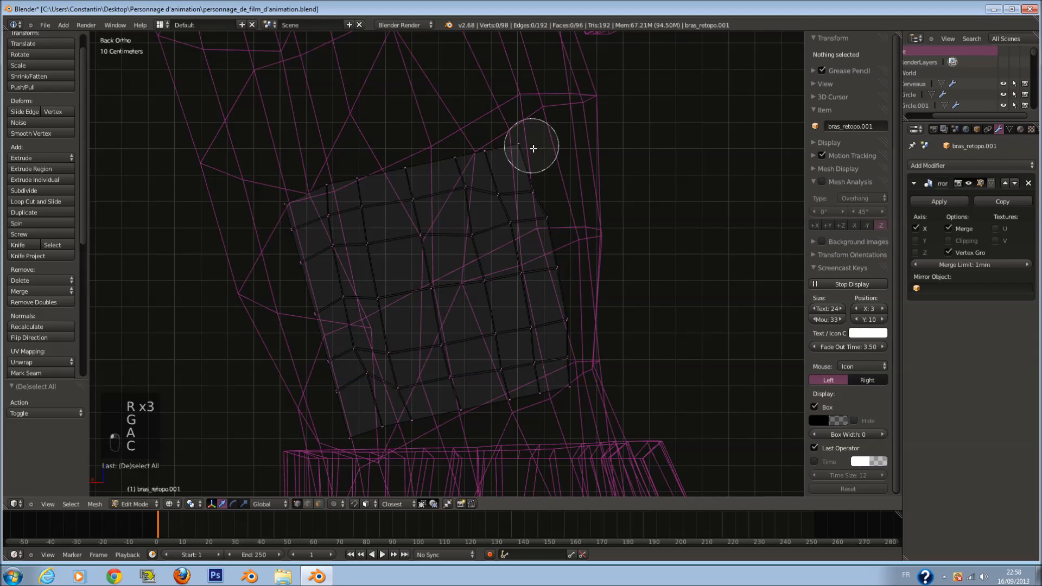
pyautogui.moveTo(533, 148); pyautogui.dragTo(595, 374)
pyautogui.press('r')
pyautogui.press('s')
pyautogui.press('x')
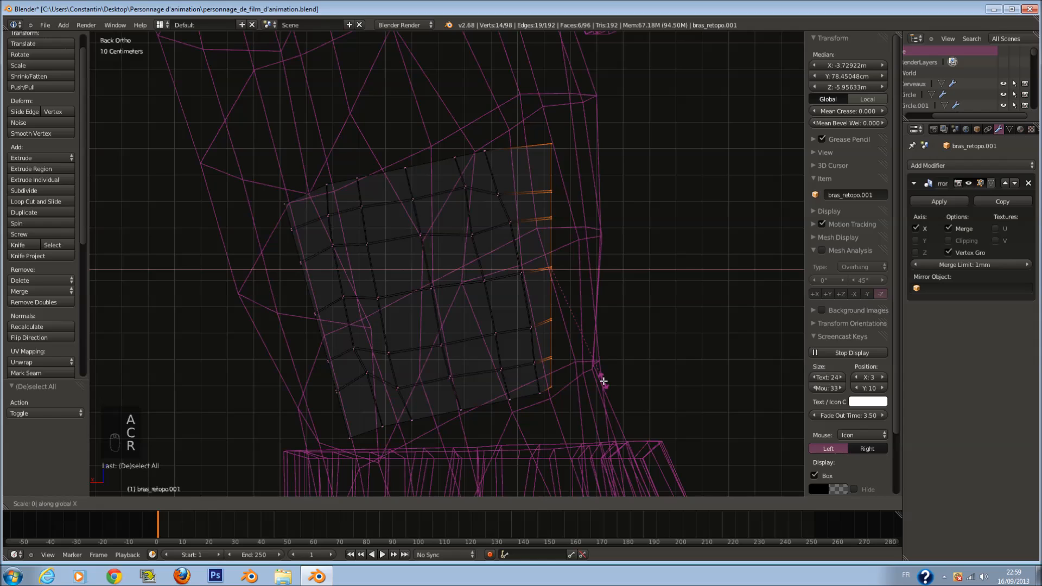
pyautogui.press('Return')
pyautogui.press('r')
pyautogui.click(711, 252)
pyautogui.press('g')
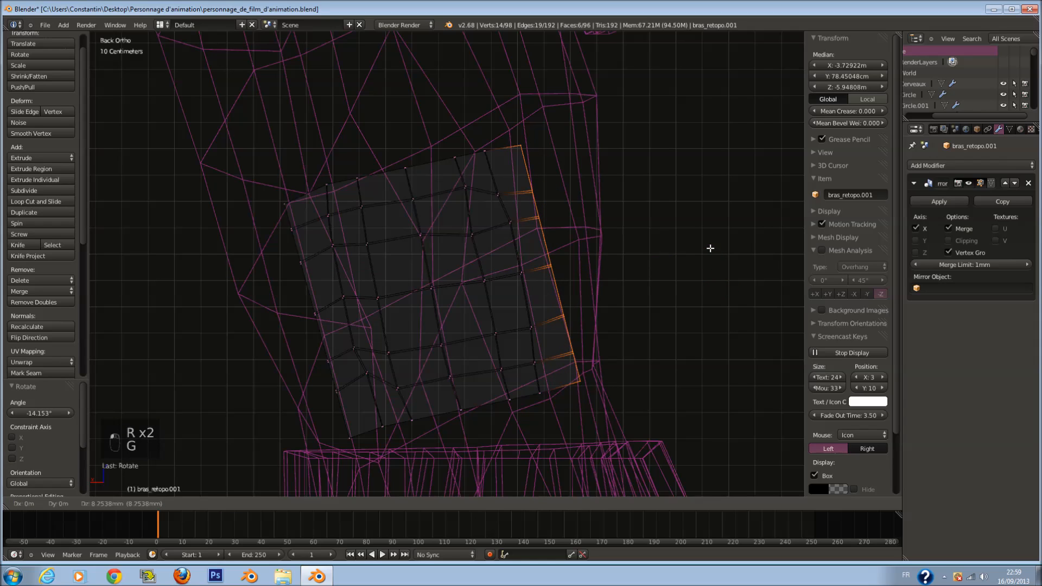
pyautogui.click(710, 248)
# Step: Select the whole pad mesh in solid shading and smooth its vertices twice to even out the grid
pyautogui.press('a')
pyautogui.press('a')
pyautogui.press('z')
pyautogui.press('z')
pyautogui.press('z')
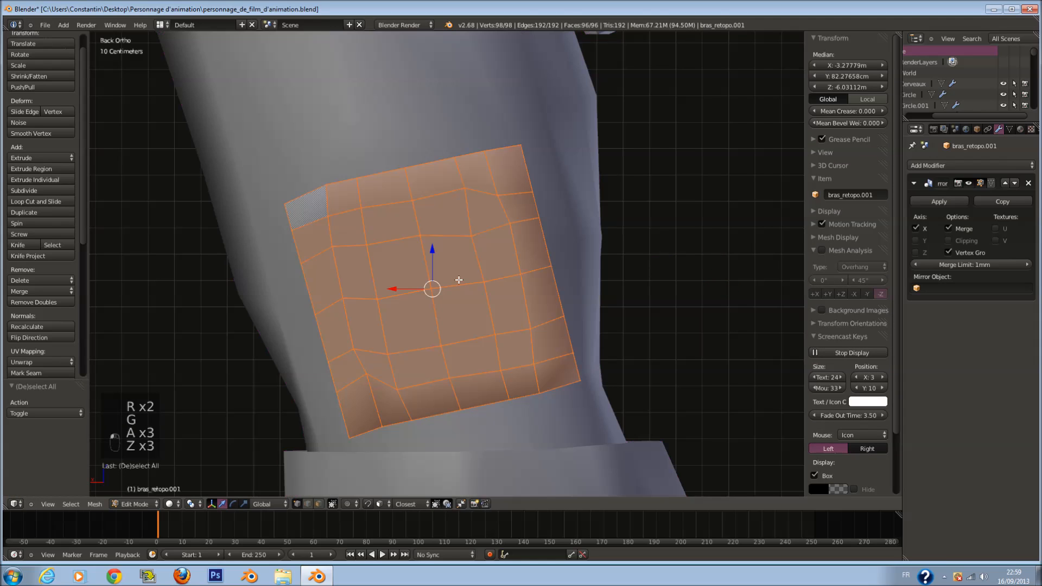
pyautogui.click(51, 134)
pyautogui.click(44, 131)
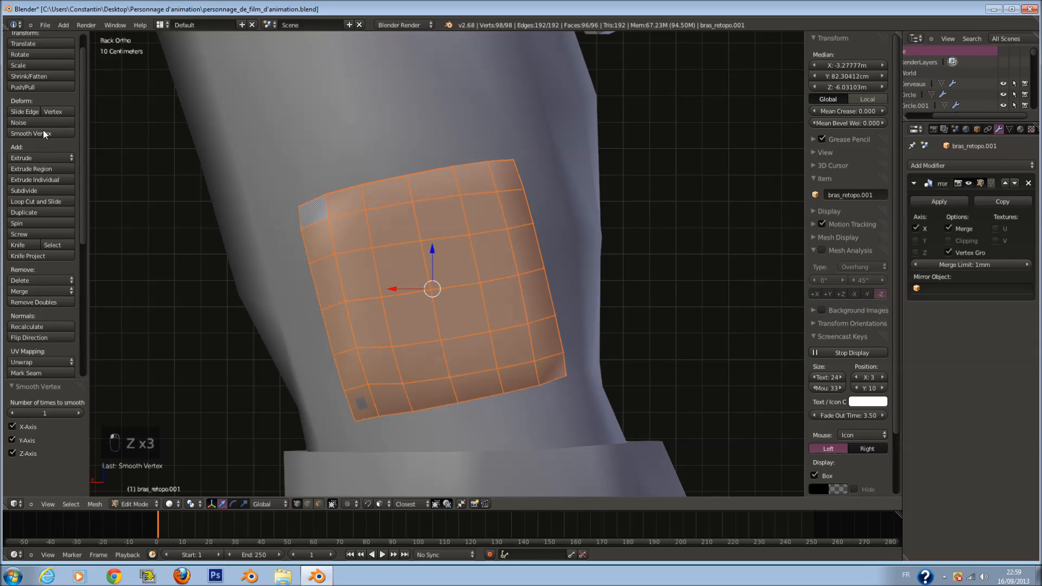
# Step: Scale the smoothed pad up slightly so that it covers more of the elbow
pyautogui.scroll(-5, 489, 293)
pyautogui.scroll(4, 488, 293)
pyautogui.press('s')
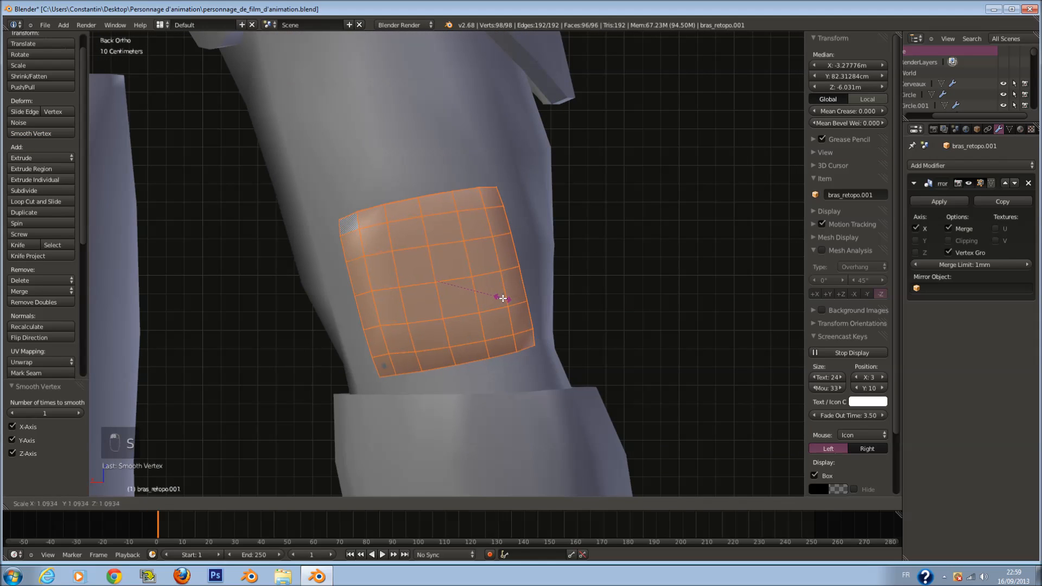
pyautogui.click(517, 294)
# Step: Round the pad's outline by smoothing only its corner vertices, and save the file in object mode
pyautogui.press('z')
pyautogui.press('a')
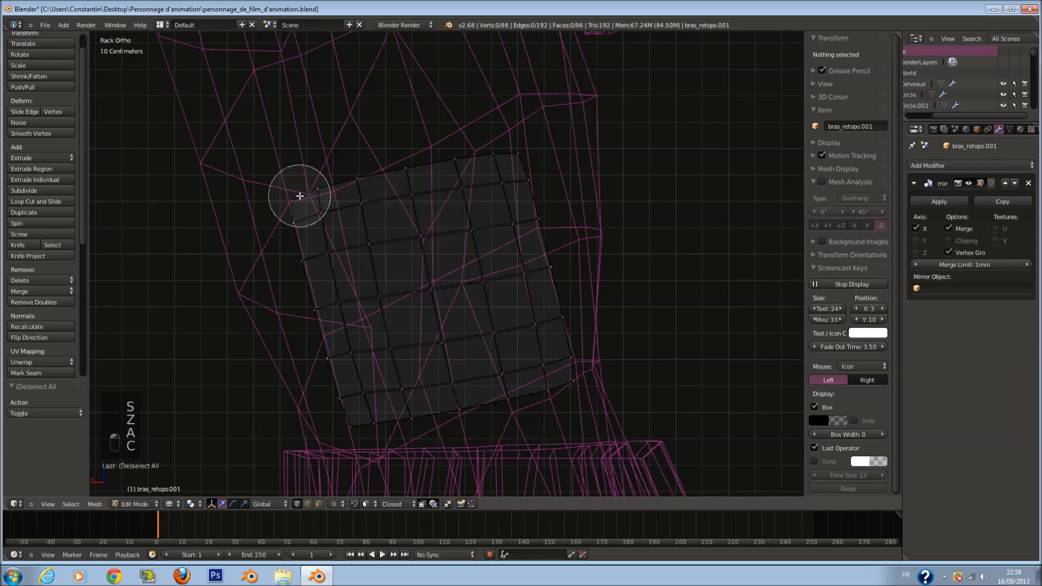
pyautogui.click(296, 202)
pyautogui.click(513, 168)
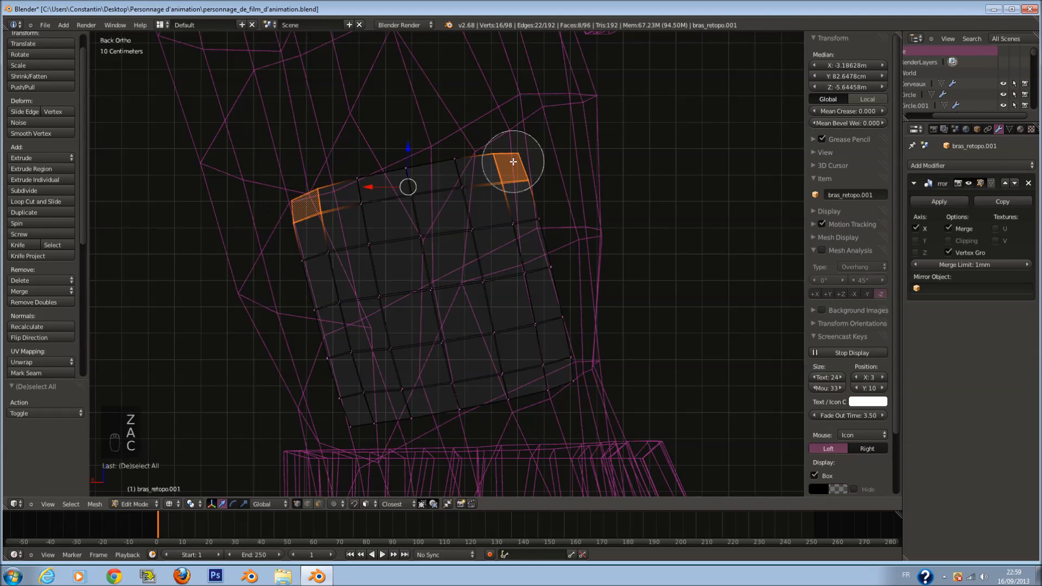
pyautogui.click(555, 374)
pyautogui.click(56, 131)
pyautogui.click(57, 131)
pyautogui.press('z')
pyautogui.press('Tab')
pyautogui.hotkey('ctrl', 's')
# Step: Inspect the rounded pad from several angles and add an Edge Split modifier to it
pyautogui.moveTo(568, 262); pyautogui.dragTo(640, 226, button='middle')
pyautogui.press('KP_3')
pyautogui.press('KP_1')
pyautogui.click(959, 165)
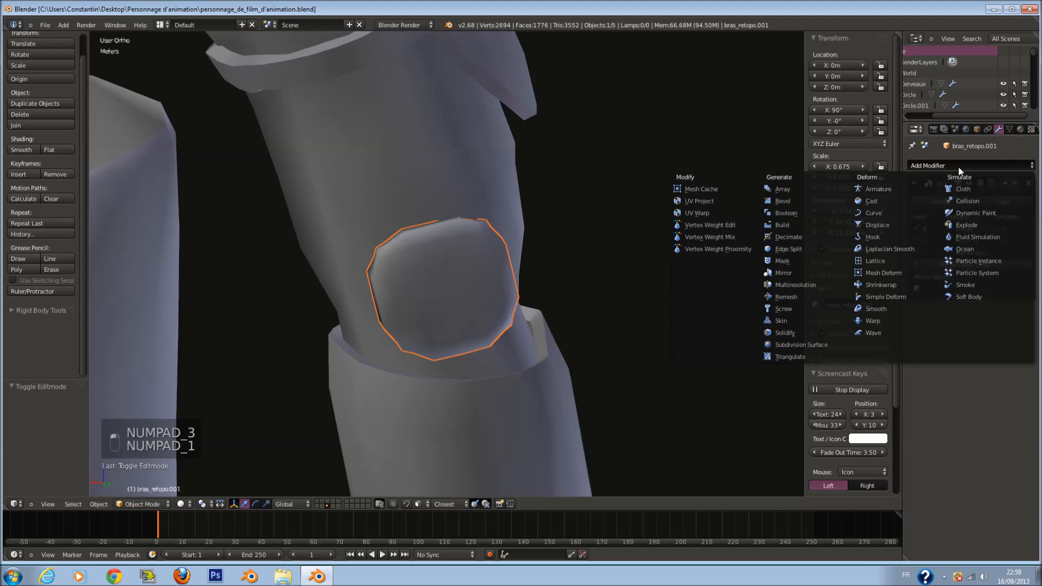
pyautogui.click(809, 248)
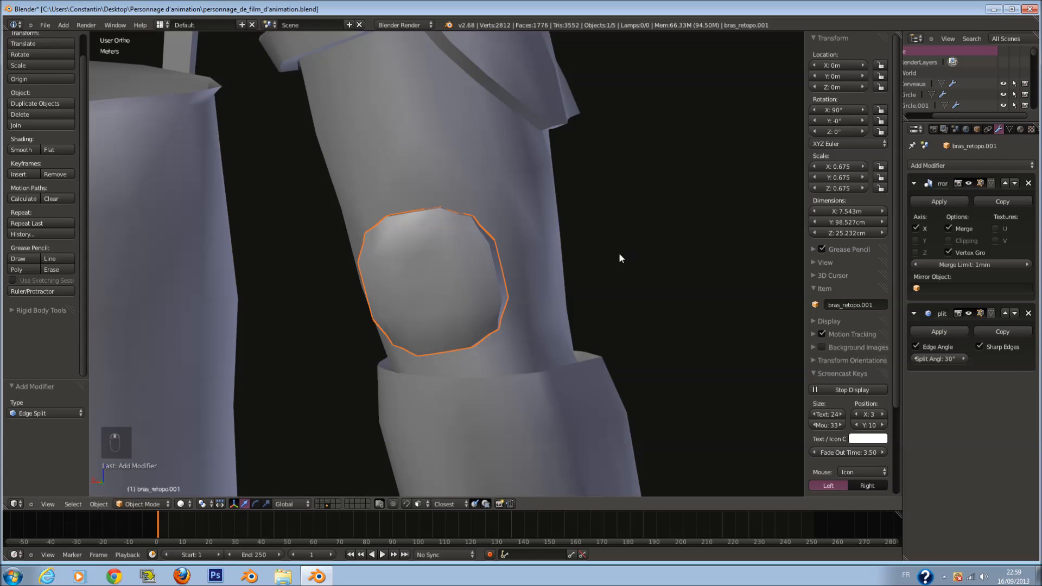
# Step: Move the entire pad mesh about 2.97 cm along Y, outward from the back of the arm
pyautogui.press('KP_3')
pyautogui.press('Tab')
pyautogui.press('z')
pyautogui.press('a')
pyautogui.press('a')
pyautogui.press('a')
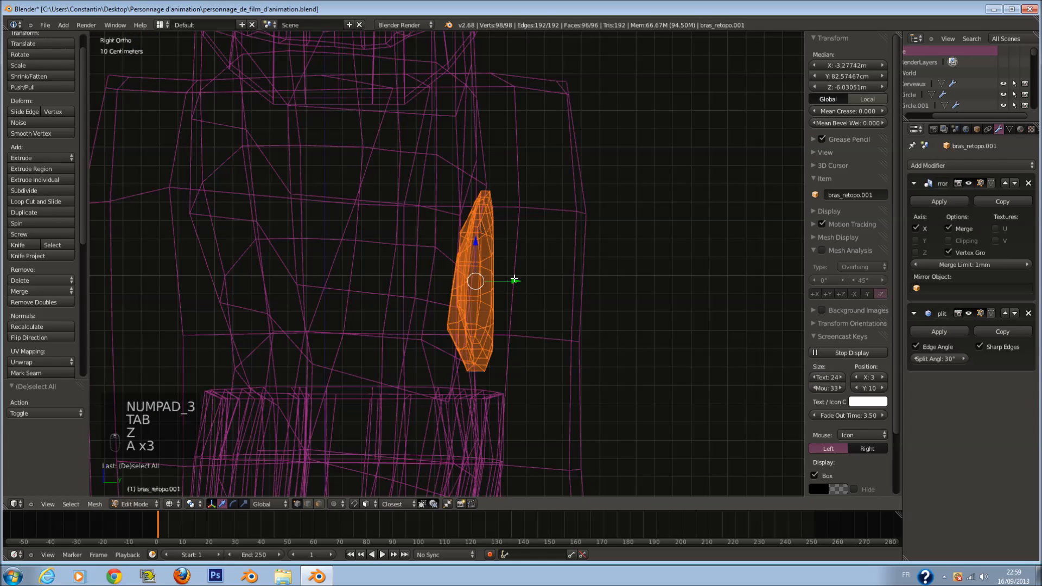
pyautogui.moveTo(521, 283); pyautogui.dragTo(523, 289)
pyautogui.press('z')
pyautogui.moveTo(523, 288); pyautogui.dragTo(456, 298, button='middle')
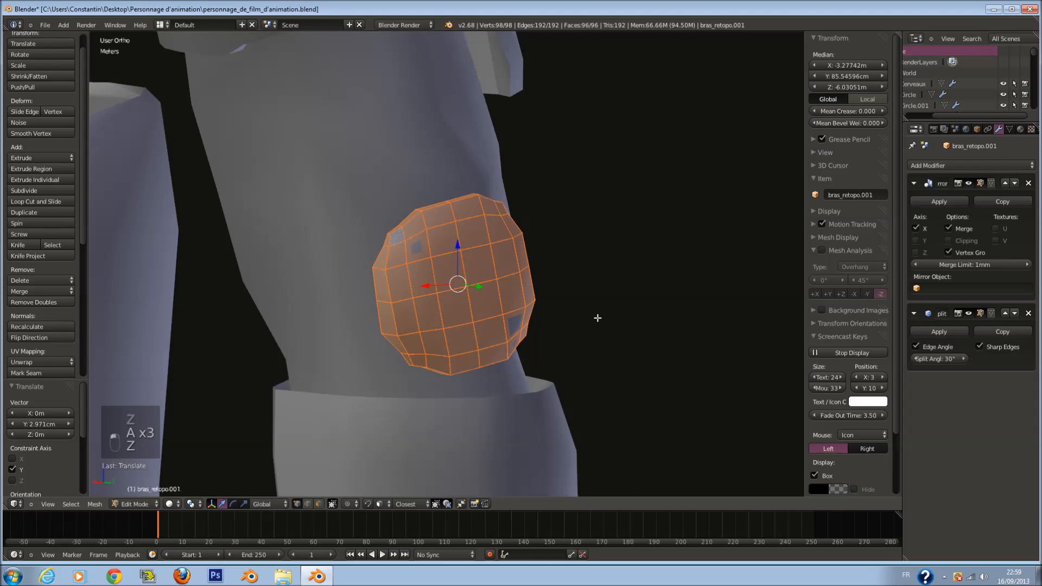
# Step: Enlarge the entire pad by a factor of about 1.223 and check its coverage in back view
pyautogui.moveTo(597, 318); pyautogui.dragTo(552, 329, button='middle')
pyautogui.press('s')
pyautogui.click(575, 323)
pyautogui.press('ctrl+KP_1')
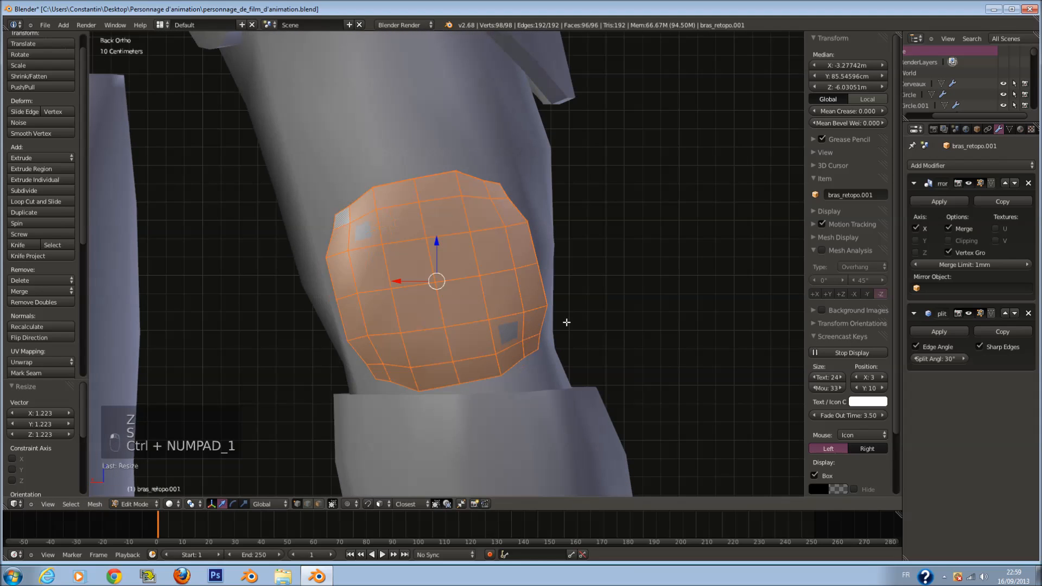
# Step: Reposition the enlarged pad over the elbow in back view, save the file, and inspect the result in object mode
pyautogui.scroll(-3, 567, 322)
pyautogui.scroll(3, 491, 248)
pyautogui.press('g')
pyautogui.click(546, 282)
pyautogui.press('Tab')
pyautogui.hotkey('ctrl', 's')
pyautogui.press('ctrl+KP_1')
pyautogui.press('KP_1')
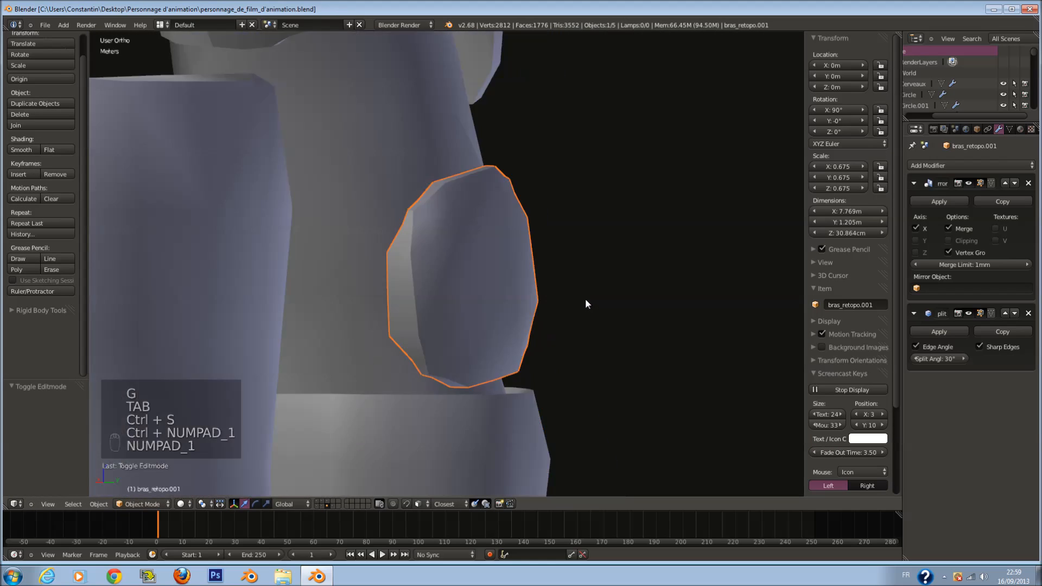
# Step: Reset the 3D cursor to the scene origin, add a plane there, and rotate it 90° about X
pyautogui.hotkey('shift', 'c')
pyautogui.press('a')
pyautogui.hotkey('shift', 'a')
pyautogui.click(524, 239)
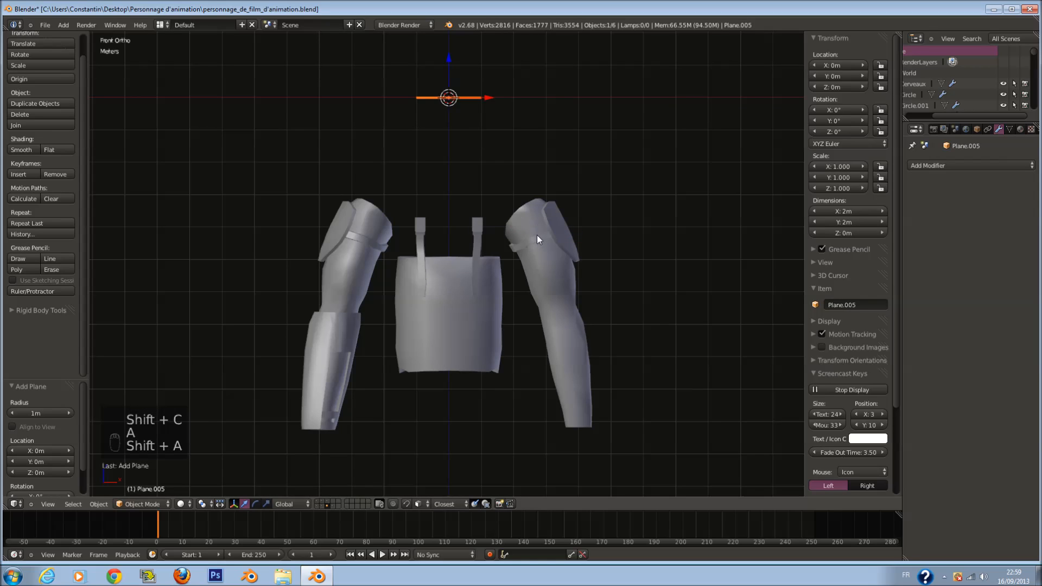
pyautogui.write('r90')
pyautogui.click(536, 236)
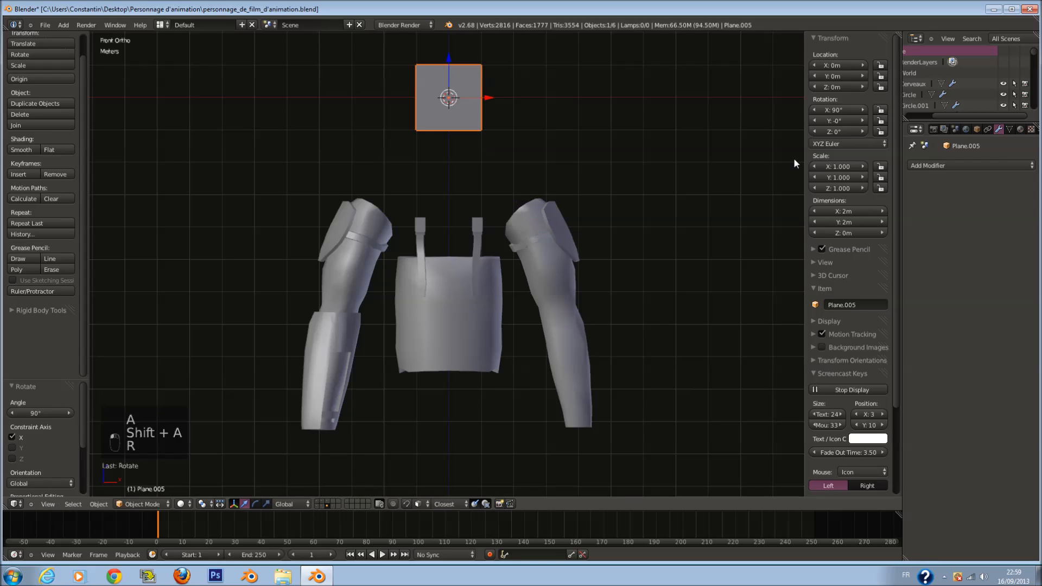
# Step: Add a Mirror modifier to the new plane
pyautogui.click(956, 165)
pyautogui.click(815, 270)
pyautogui.press('g')
pyautogui.rightClick(624, 368)
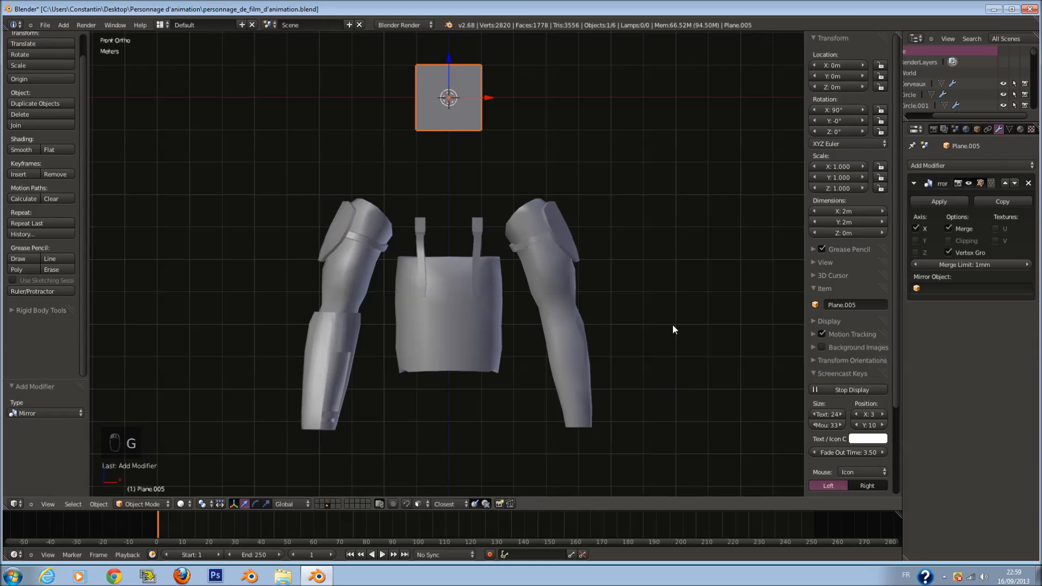
# Step: In edit mode, move the plane's mesh about -3.24 m in X and -6.08 m in Z to the elbow
pyautogui.press('Tab')
pyautogui.press('g')
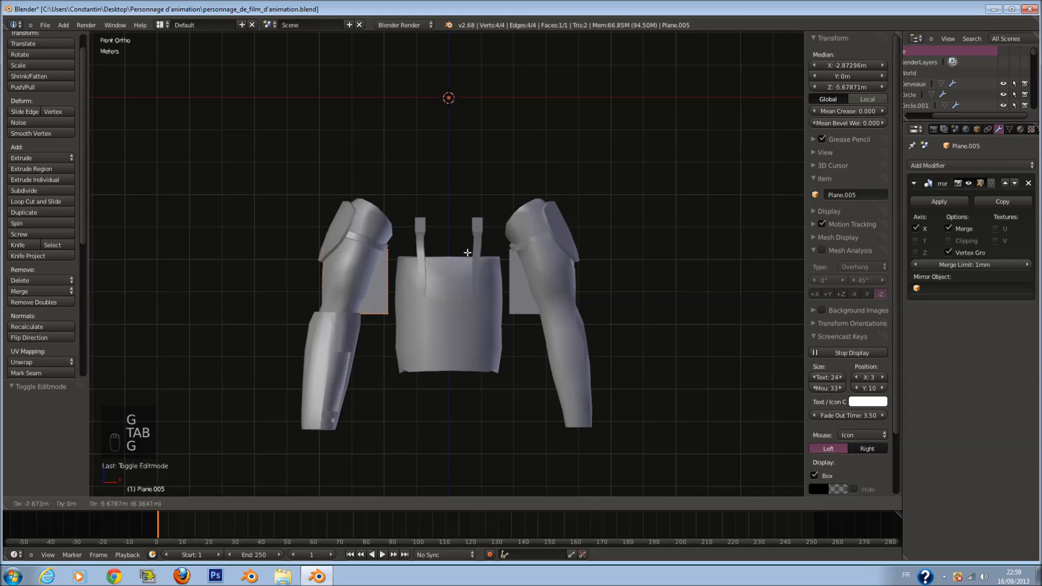
pyautogui.click(473, 301)
pyautogui.press('KP_Decimal')
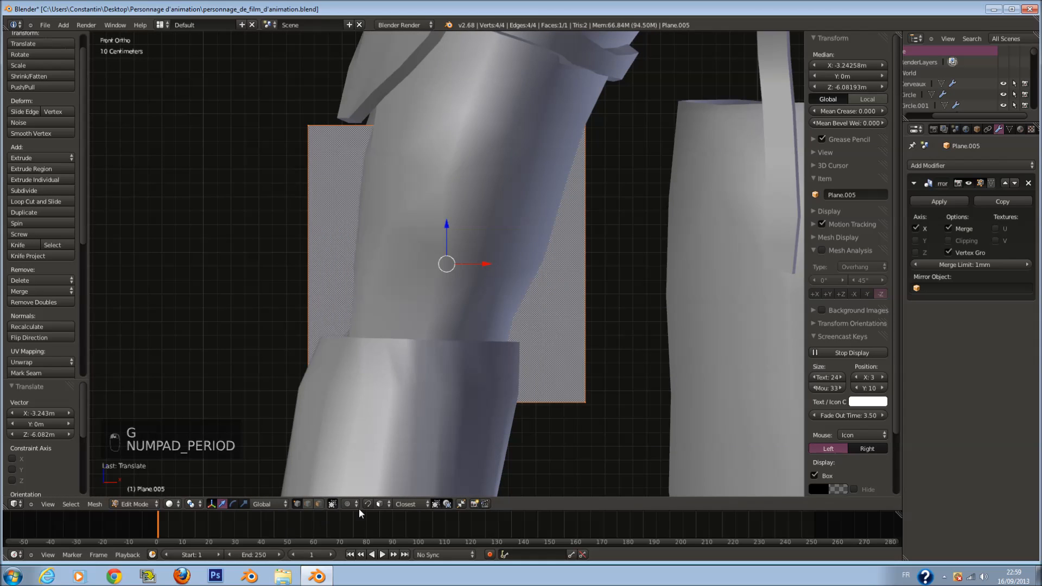
# Step: Shrink the plane to a narrow strip, scaled to 0.351 along Z, and snap it onto the front of the arm
pyautogui.press('s')
pyautogui.click(500, 292)
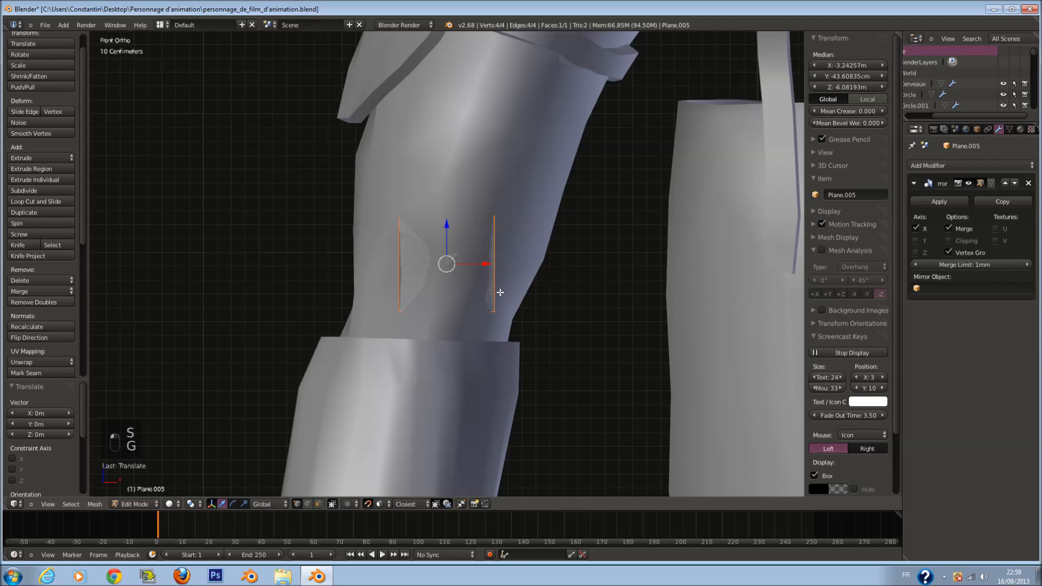
pyautogui.scroll(2, 500, 293)
pyautogui.press('s')
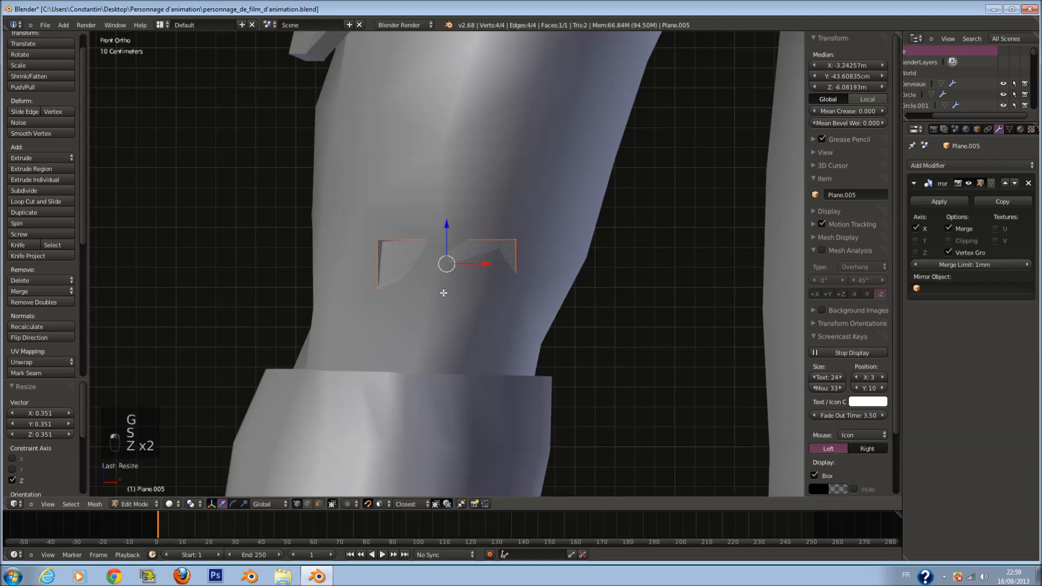
# Step: Add a vertical loop cut through the middle of the strip and snap all its vertices onto the arm's surface
pyautogui.hotkey('ctrl', 'r')
pyautogui.click(458, 237)
pyautogui.press('a')
pyautogui.press('a')
pyautogui.press('a')
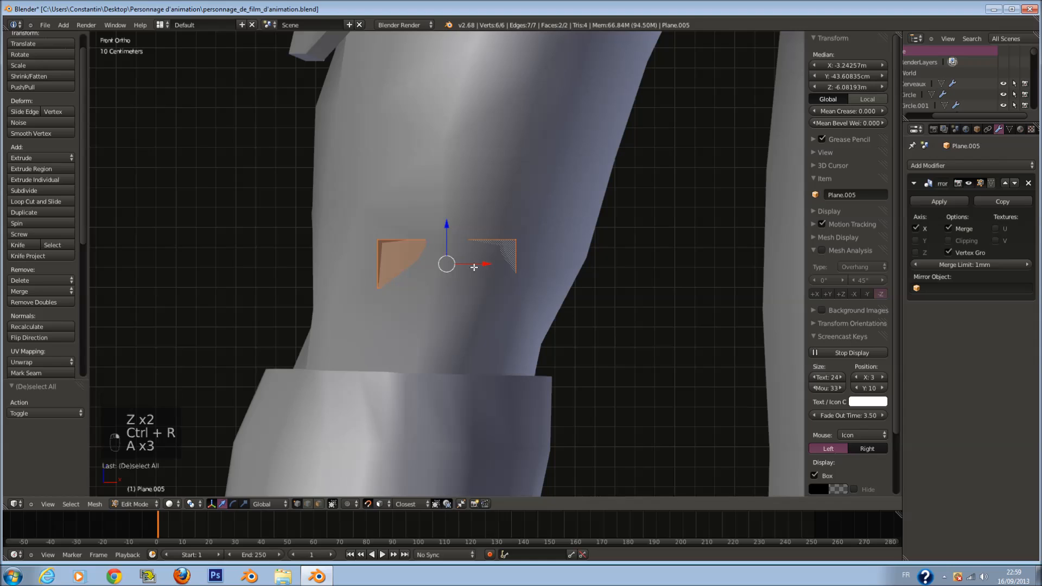
pyautogui.press('g')
pyautogui.click(474, 267)
# Step: Extrude the strip's outer edge three times around the outer side of the arm, ending at the elbow pad
pyautogui.moveTo(474, 267); pyautogui.dragTo(543, 289, button='middle')
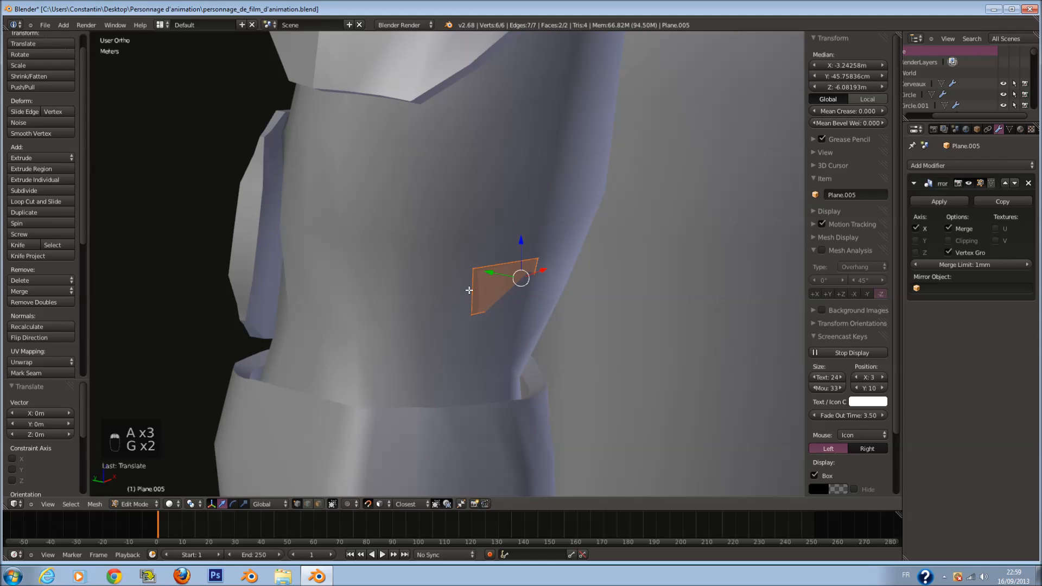
pyautogui.rightClick(498, 308)
pyautogui.moveTo(483, 292); pyautogui.dragTo(406, 413, button='middle')
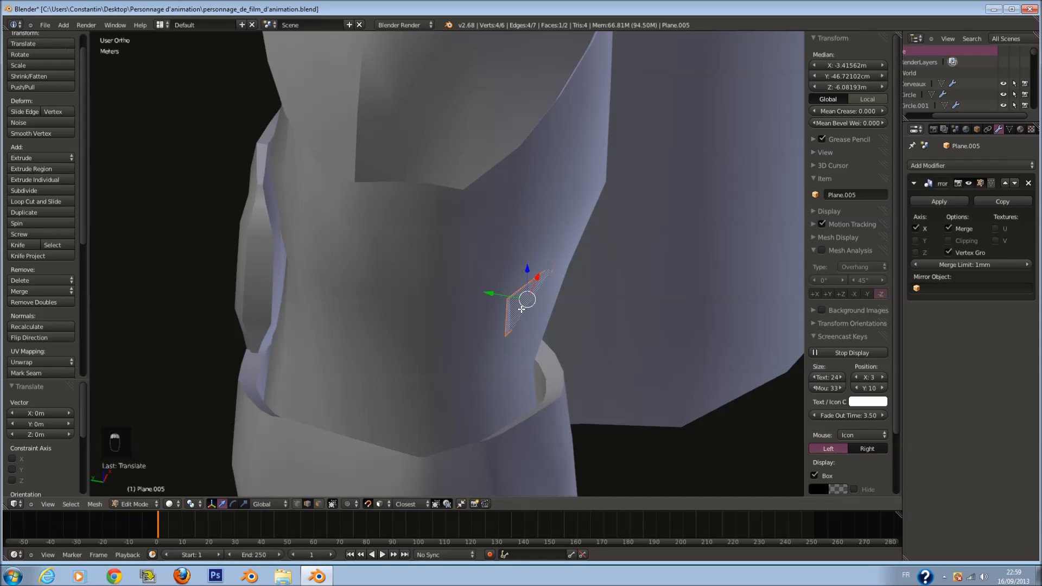
pyautogui.moveTo(506, 317); pyautogui.dragTo(524, 328, button='middle')
pyautogui.press('e')
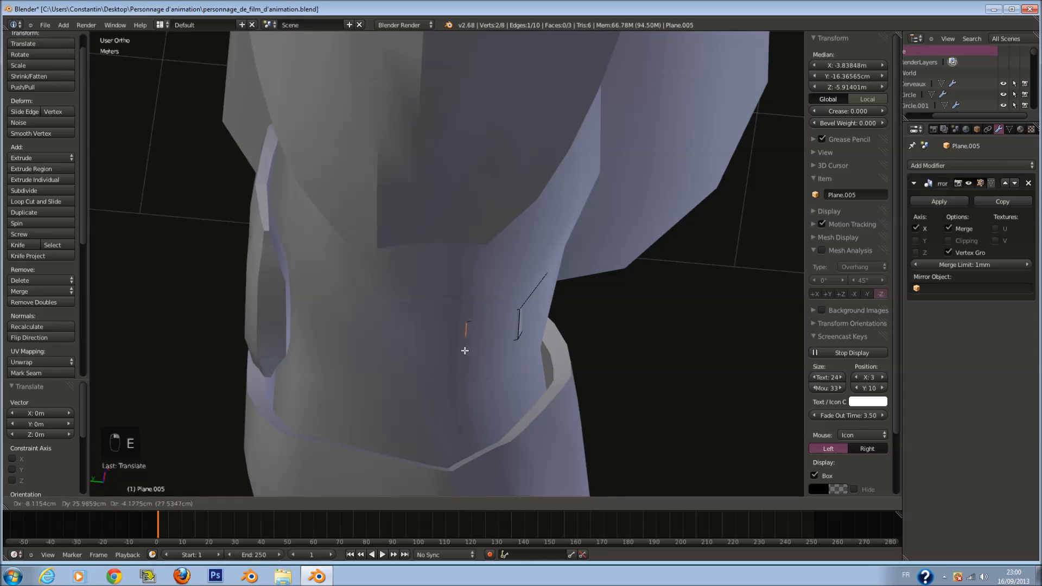
pyautogui.click(458, 351)
pyautogui.press('e')
pyautogui.click(322, 343)
pyautogui.moveTo(322, 343); pyautogui.dragTo(347, 345, button='middle')
pyautogui.press('e')
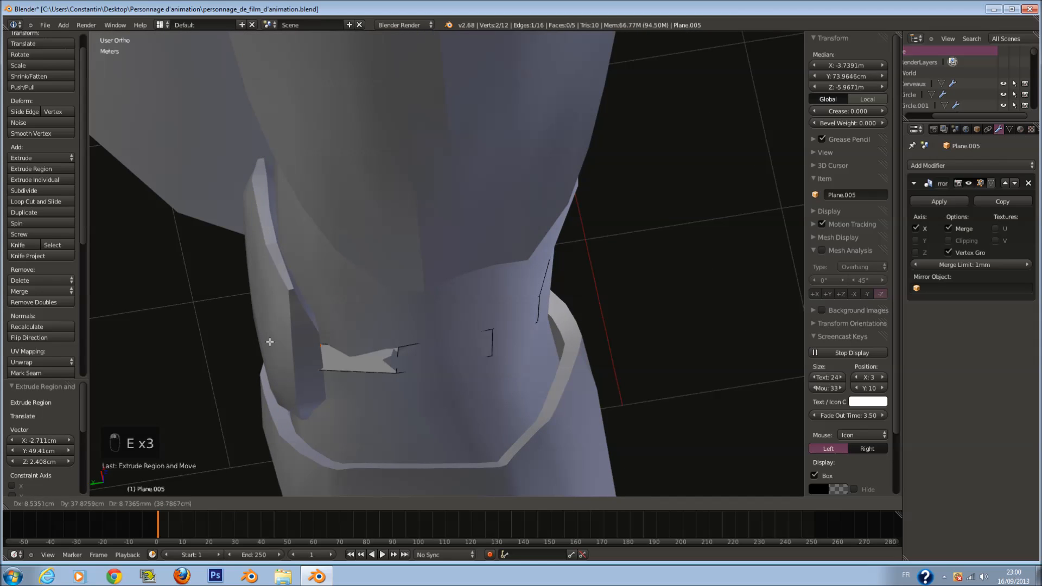
pyautogui.click(465, 309)
# Step: Extrude the strip's opposite edge twice along the inner side of the arm
pyautogui.moveTo(465, 309); pyautogui.dragTo(299, 302, button='middle')
pyautogui.moveTo(478, 280); pyautogui.dragTo(549, 305, button='middle')
pyautogui.press('e')
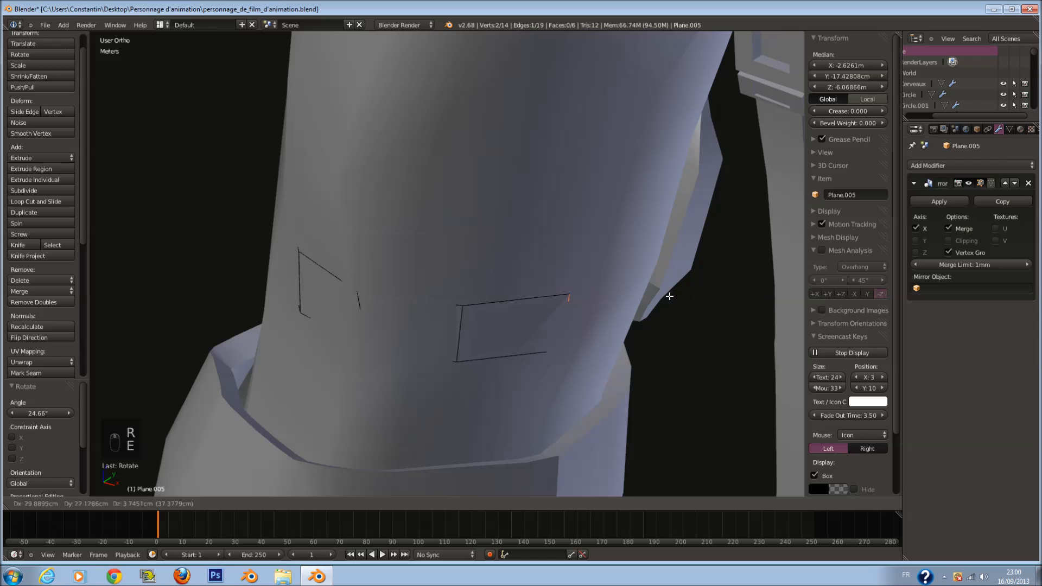
pyautogui.click(670, 297)
pyautogui.moveTo(669, 296)
pyautogui.mouseDown(button='middle')
pyautogui.moveTo(525, 312)
pyautogui.moveTo(554, 333)
pyautogui.moveTo(670, 265)
pyautogui.moveTo(656, 293)
pyautogui.moveTo(576, 300)
pyautogui.moveTo(449, 381)
pyautogui.moveTo(426, 356)
pyautogui.moveTo(442, 279)
pyautogui.moveTo(516, 285)
pyautogui.mouseUp(button='middle')
pyautogui.press('e')
pyautogui.click(693, 277)
# Step: Rotate the new inner end edge to follow the arm and scale it to 0.824 along Z
pyautogui.press('z')
pyautogui.press('z')
pyautogui.moveTo(467, 250); pyautogui.dragTo(602, 278, button='middle')
pyautogui.press('r')
pyautogui.click(616, 275)
pyautogui.press('s')
pyautogui.press('z')
pyautogui.click(612, 275)
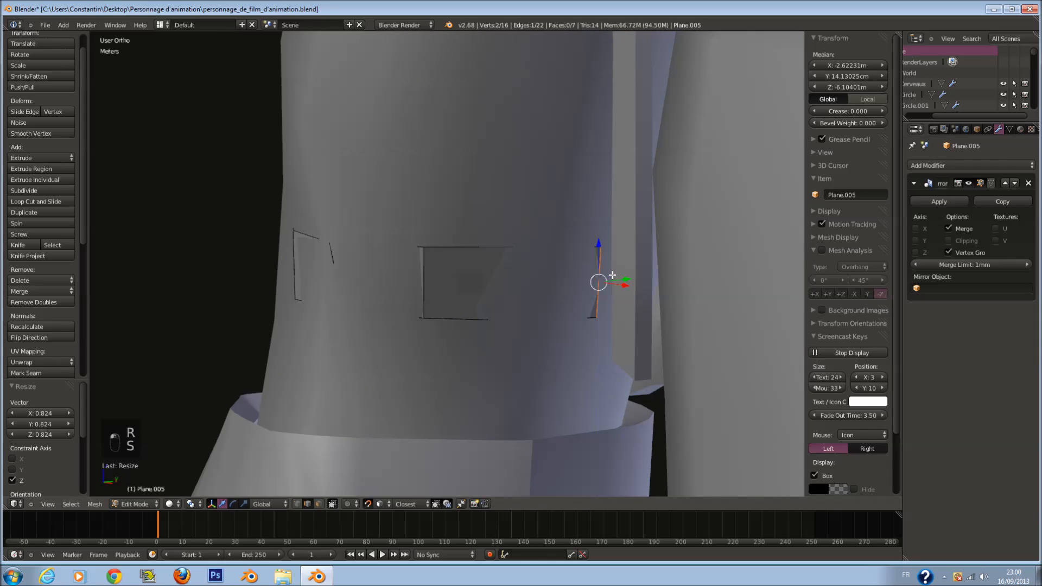
# Step: Rotate the inner end edge 17.945°, extrude it toward the elbow pad, and move the new edge to the pad's side
pyautogui.scroll(-8, 612, 276)
pyautogui.scroll(4, 624, 309)
pyautogui.scroll(3, 620, 310)
pyautogui.moveTo(621, 309); pyautogui.dragTo(484, 275, button='middle')
pyautogui.scroll(5, 474, 295)
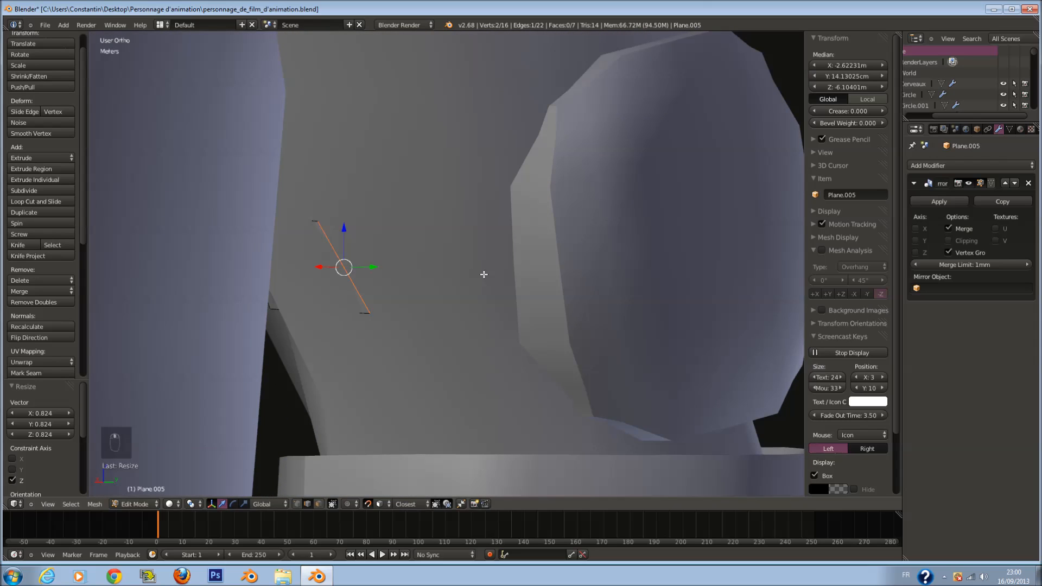
pyautogui.click(471, 315)
pyautogui.press('e')
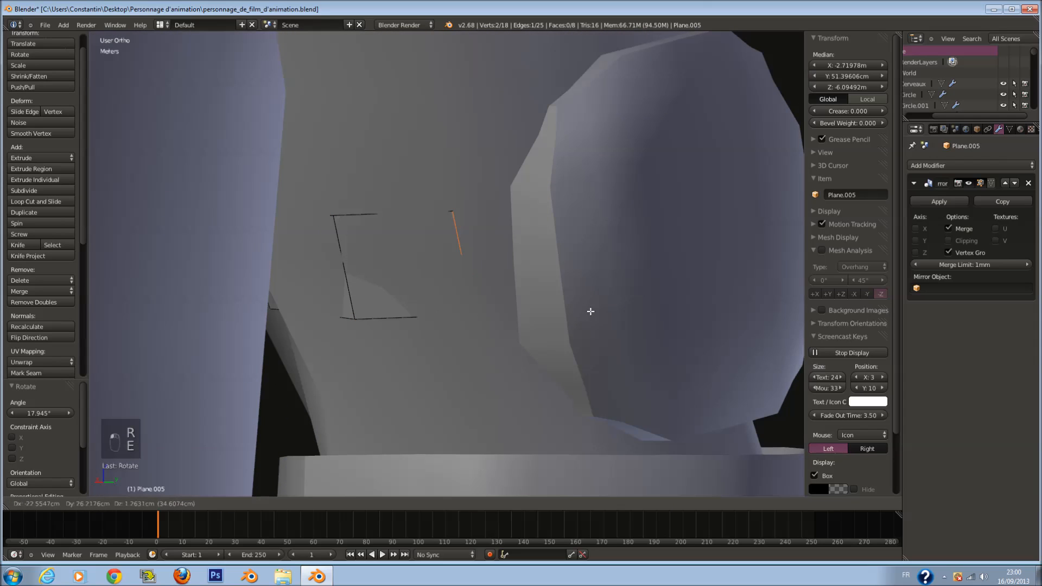
pyautogui.click(597, 309)
pyautogui.moveTo(605, 308); pyautogui.dragTo(557, 432, button='middle')
pyautogui.moveTo(584, 440); pyautogui.dragTo(618, 432)
# Step: Add a loop cut across the strap segment nearest the elbow pad and snap it onto the arm's surface
pyautogui.press('a')
pyautogui.hotkey('ctrl', 'r')
pyautogui.click(520, 410)
pyautogui.click(524, 409)
pyautogui.moveTo(525, 409); pyautogui.dragTo(536, 346, button='middle')
pyautogui.press('g')
pyautogui.click(518, 346)
pyautogui.moveTo(414, 341); pyautogui.dragTo(528, 339, button='middle')
pyautogui.press('a')
pyautogui.hotkey('ctrl', 'r')
pyautogui.click(548, 258)
pyautogui.click(548, 253)
pyautogui.hotkey('ctrl', 'z')
# Step: Add a loop cut across the first inner-side segment of the strap and snap it onto the arm
pyautogui.hotkey('ctrl', 'r')
pyautogui.click(531, 228)
pyautogui.click(532, 229)
pyautogui.press('g')
pyautogui.click(576, 269)
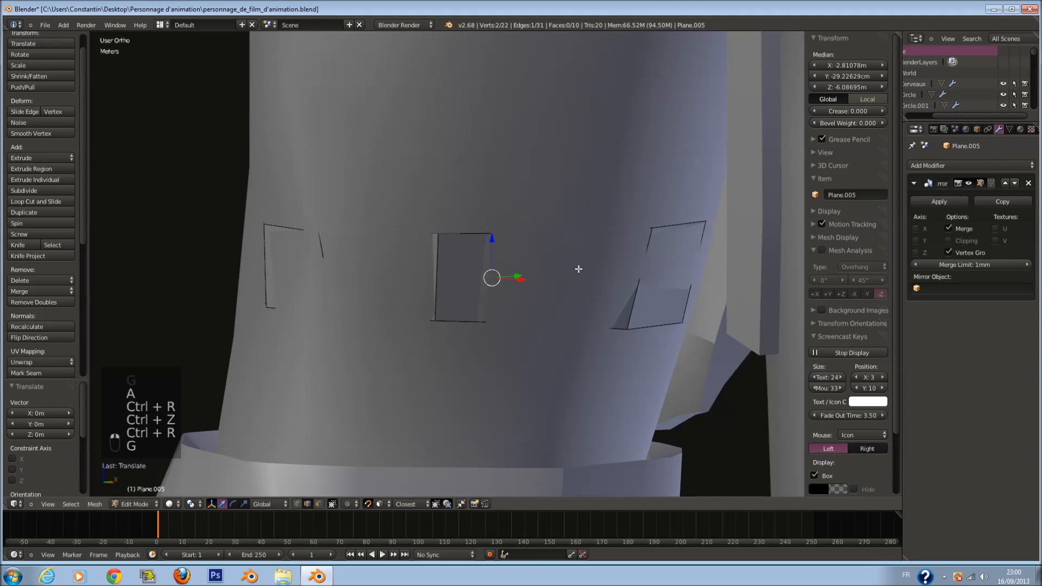
# Step: Add another loop cut across the middle inner-side segment and snap it onto the arm's surface
pyautogui.press('z')
pyautogui.press('a')
pyautogui.press('a')
pyautogui.press('a')
pyautogui.hotkey('ctrl', 'r')
pyautogui.click(608, 238)
pyautogui.press('z')
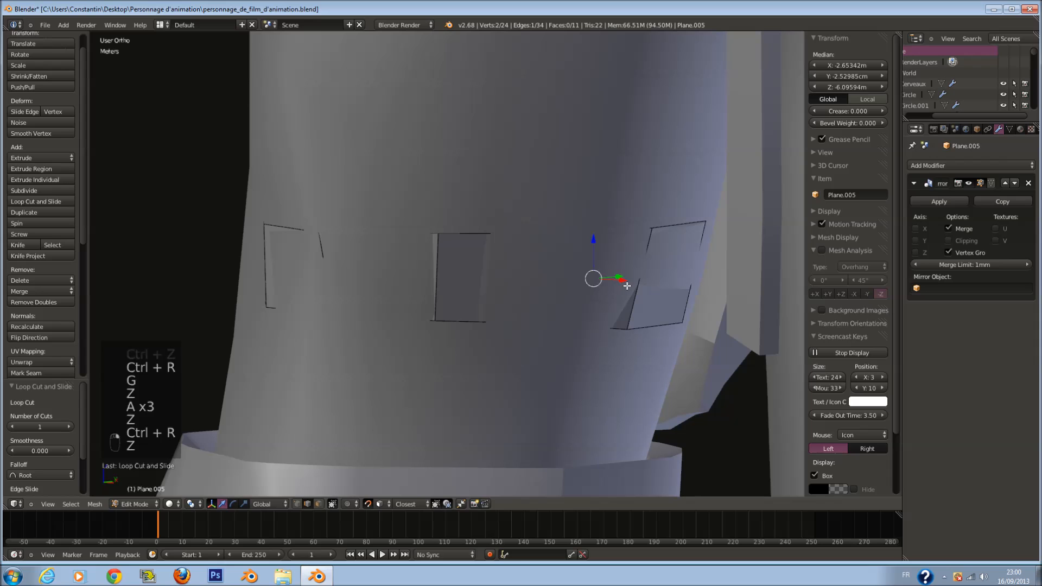
pyautogui.press('g')
pyautogui.click(626, 286)
# Step: Select all the strap's inner-side faces from the front in wireframe and raise them along Z
pyautogui.moveTo(488, 290); pyautogui.dragTo(593, 314, button='middle')
pyautogui.press('a')
pyautogui.press('a')
pyautogui.press('a')
pyautogui.press('z')
pyautogui.moveTo(442, 248); pyautogui.dragTo(257, 281, button='middle')
pyautogui.rightClick(256, 228)
pyautogui.moveTo(256, 229); pyautogui.dragTo(304, 241, button='middle')
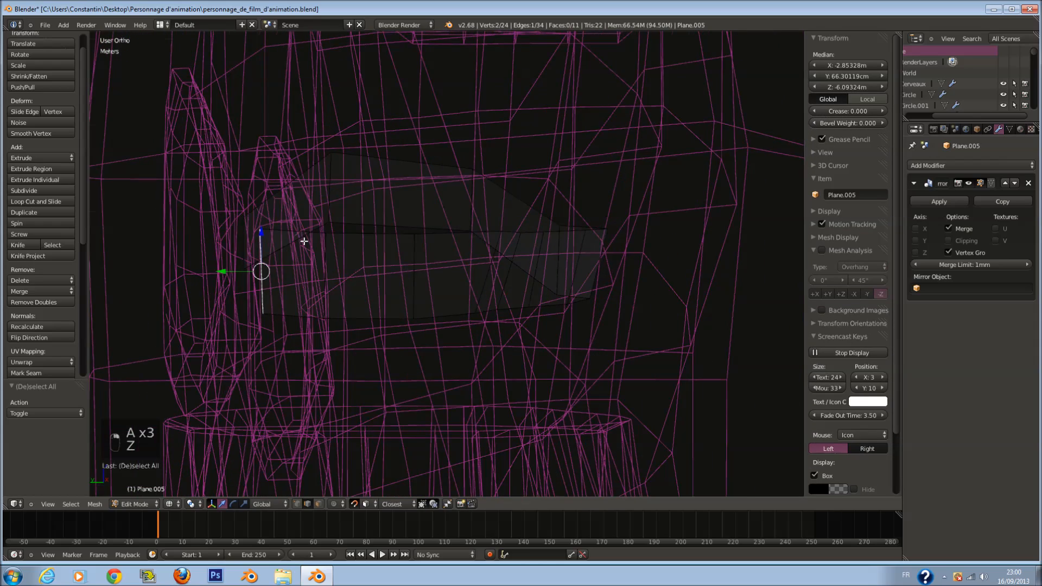
pyautogui.press('KP_1')
pyautogui.press('a')
pyautogui.press('a')
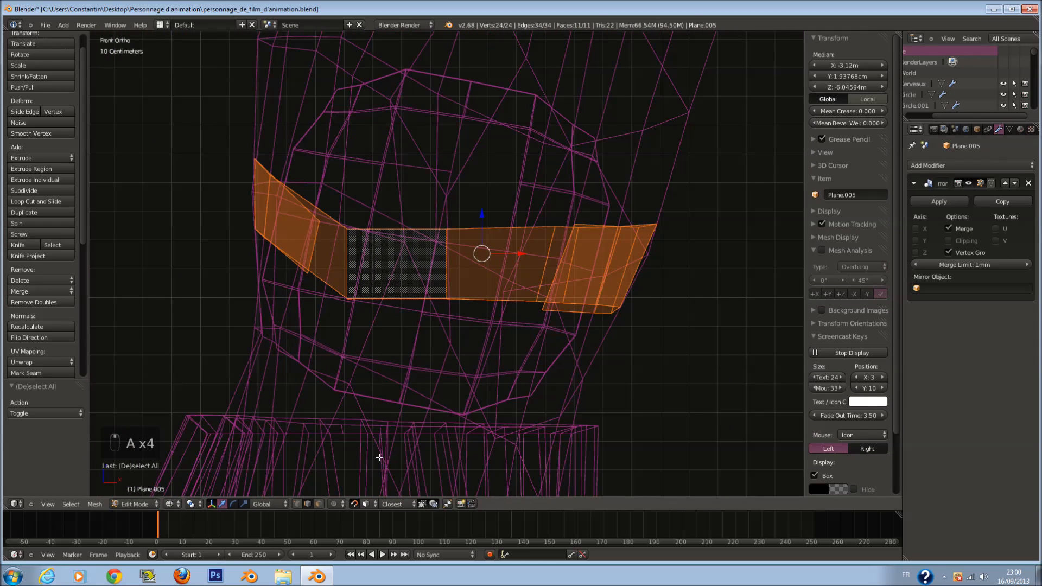
pyautogui.scroll(1, 344, 447)
pyautogui.press('a')
pyautogui.press('a')
pyautogui.press('a')
pyautogui.press('a')
pyautogui.press('a')
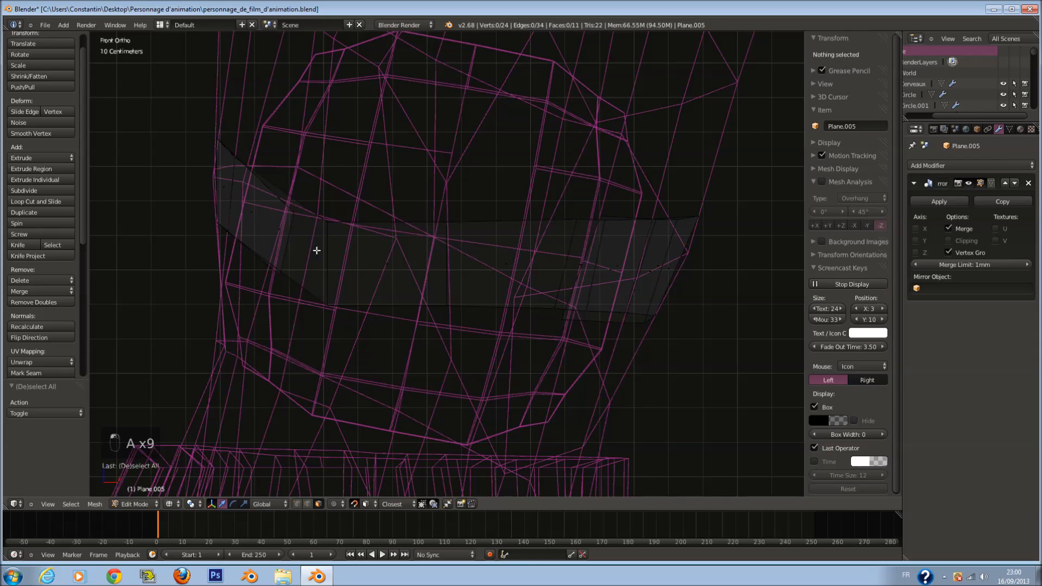
pyautogui.moveTo(616, 263); pyautogui.dragTo(622, 261)
pyautogui.rightClick(619, 329)
pyautogui.press('s')
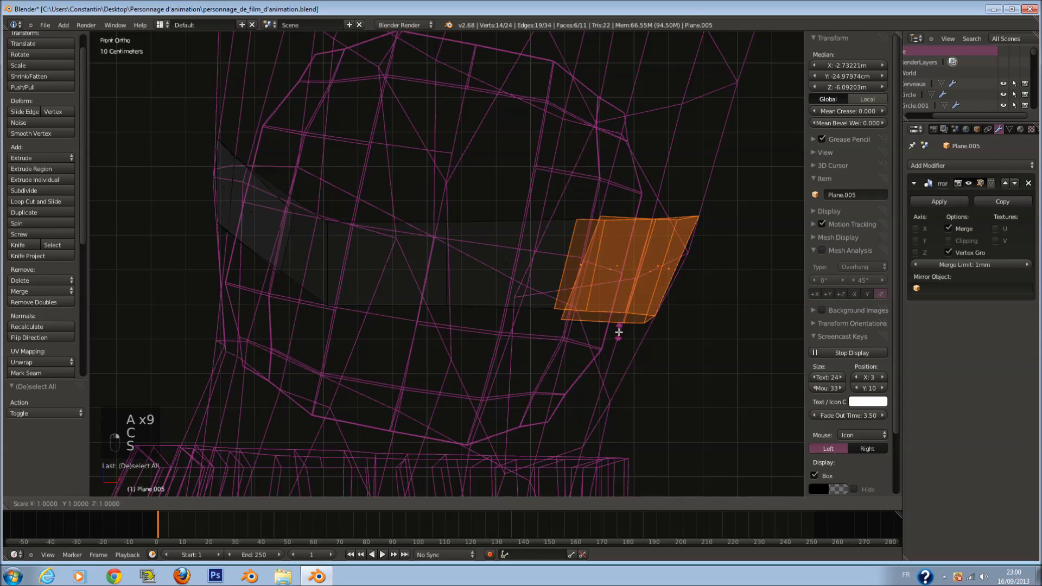
pyautogui.click(625, 315)
pyautogui.moveTo(624, 228); pyautogui.dragTo(634, 196)
# Step: Leave the strap's edit mode, edit the bras_retopo mesh, and hide its linked torso part
pyautogui.press('z')
pyautogui.scroll(-1, 723, 230)
pyautogui.moveTo(713, 241); pyautogui.dragTo(582, 261, button='middle')
pyautogui.scroll(-4, 582, 261)
pyautogui.press('Tab')
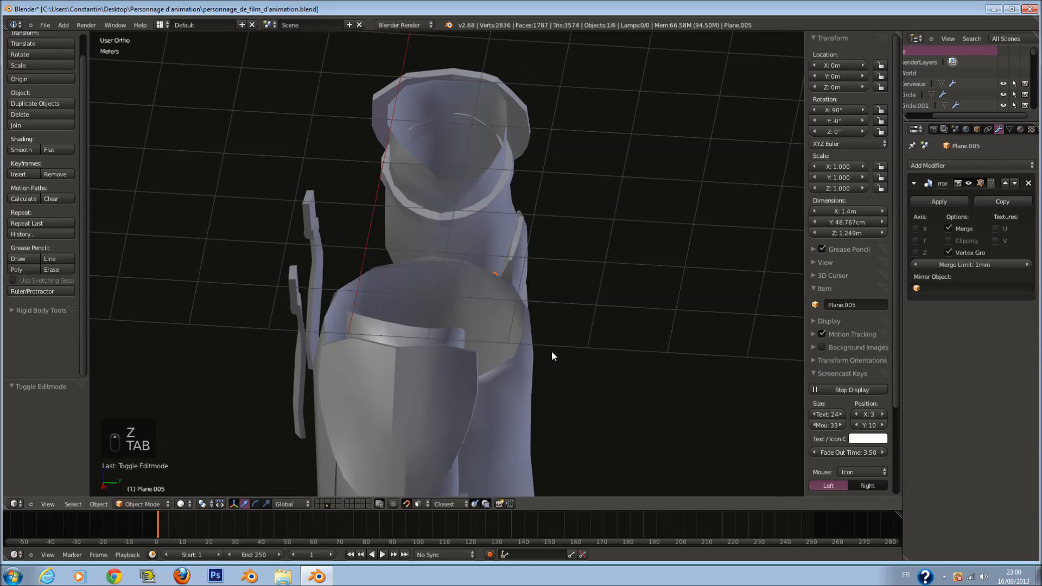
pyautogui.rightClick(527, 361)
pyautogui.scroll(5, 620, 341)
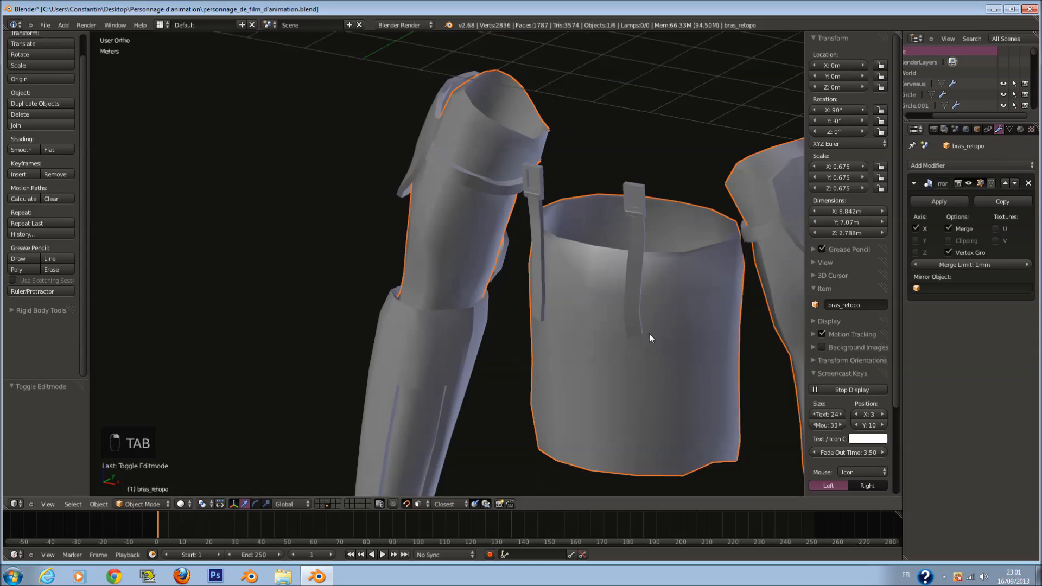
pyautogui.scroll(-2, 649, 334)
pyautogui.press('Tab')
pyautogui.press('l')
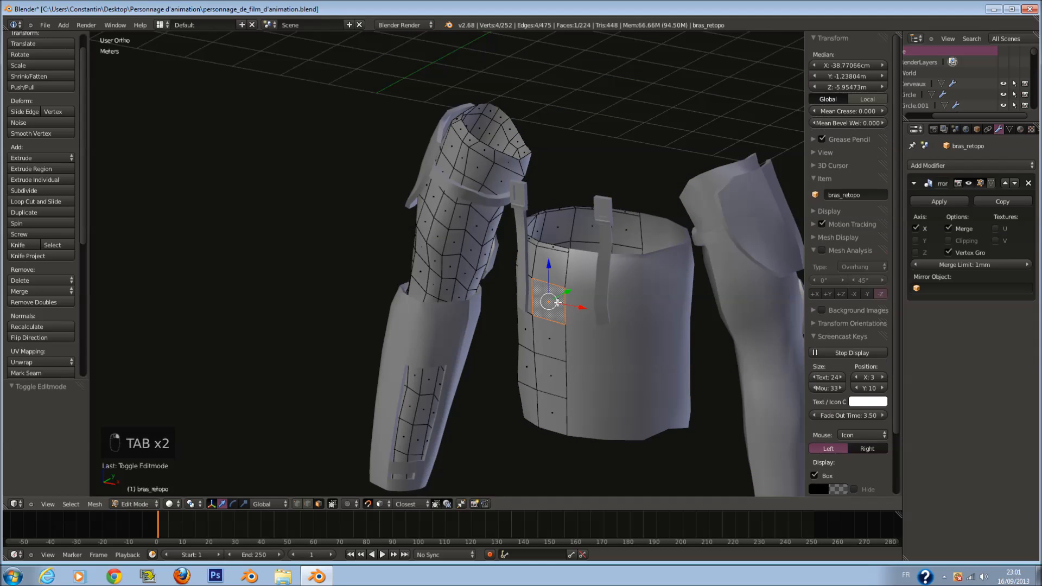
pyautogui.press('h')
pyautogui.press('Tab')
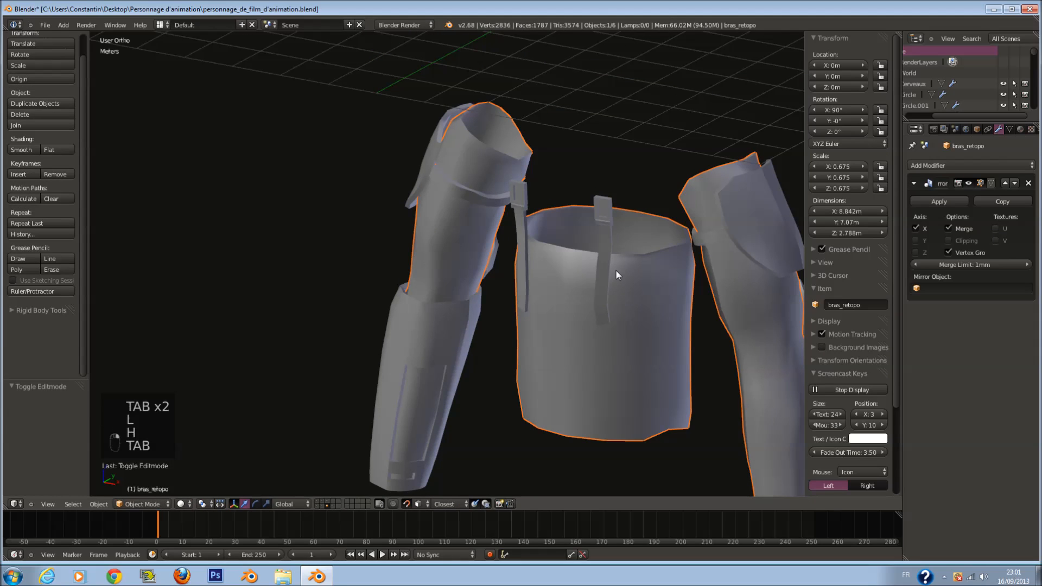
# Step: Hide the suspender straps object on the torso
pyautogui.press('Tab')
pyautogui.press('Tab')
pyautogui.rightClick(607, 248)
pyautogui.press('h')
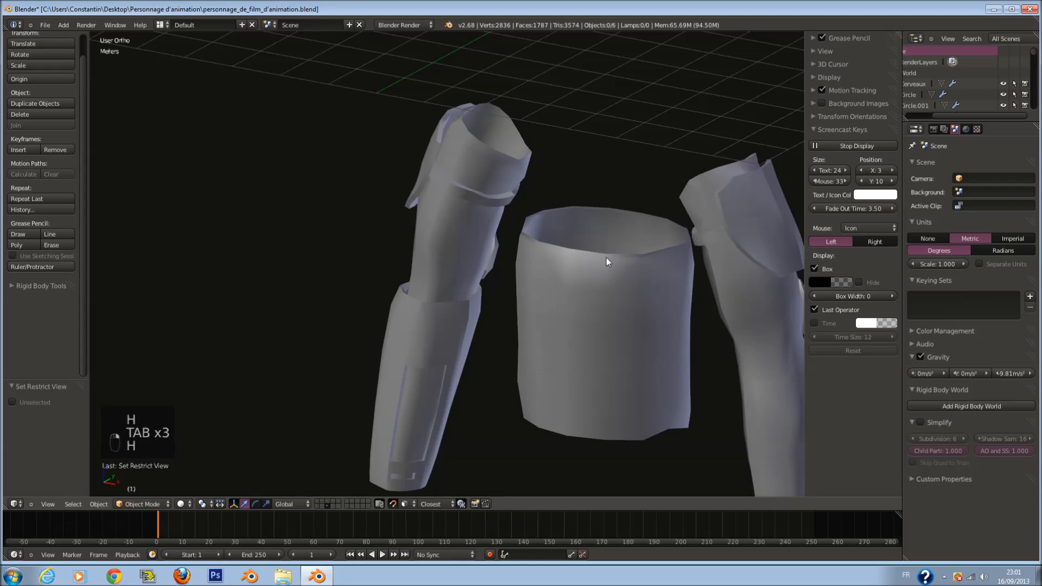
# Step: Examine the arm mesh and the new elbow strap in solid and wireframe display
pyautogui.press('Tab')
pyautogui.scroll(3, 572, 284)
pyautogui.scroll(-1, 574, 285)
pyautogui.rightClick(605, 283)
pyautogui.press('Tab')
pyautogui.scroll(4, 515, 283)
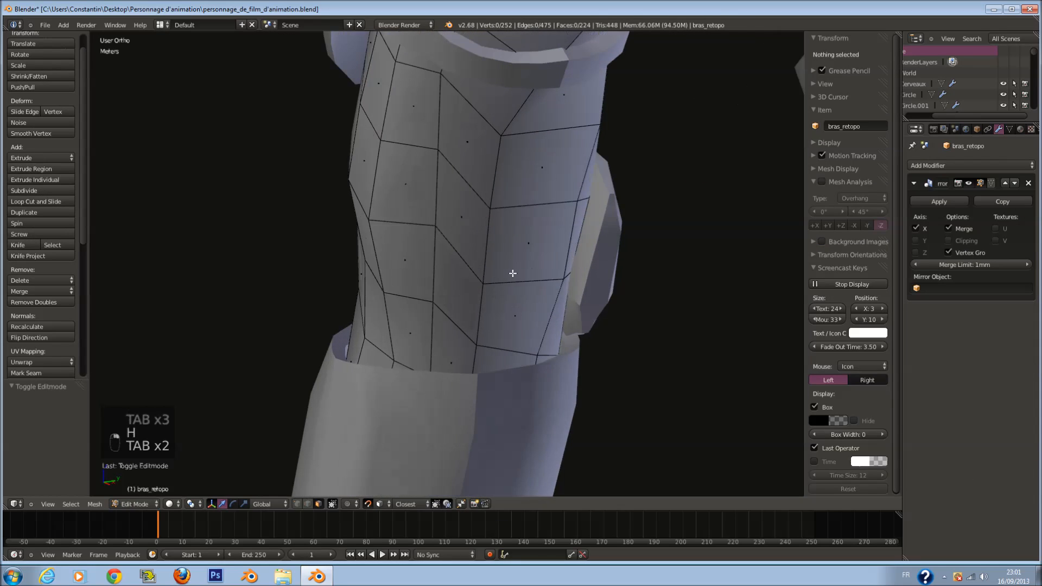
pyautogui.press('Tab')
pyautogui.press('z')
pyautogui.scroll(-3, 528, 276)
pyautogui.rightClick(534, 271)
pyautogui.press('z')
pyautogui.scroll(-2, 575, 304)
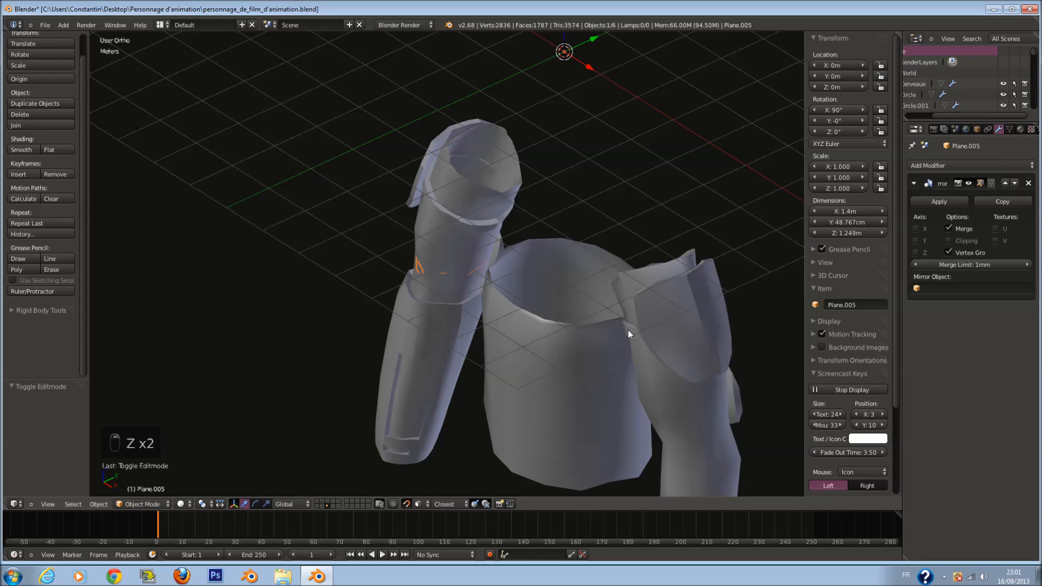
pyautogui.press('Tab')
pyautogui.press('Tab')
pyautogui.moveTo(519, 317); pyautogui.dragTo(581, 305, button='middle')
pyautogui.rightClick(595, 335)
pyautogui.press('Tab')
pyautogui.scroll(5, 541, 302)
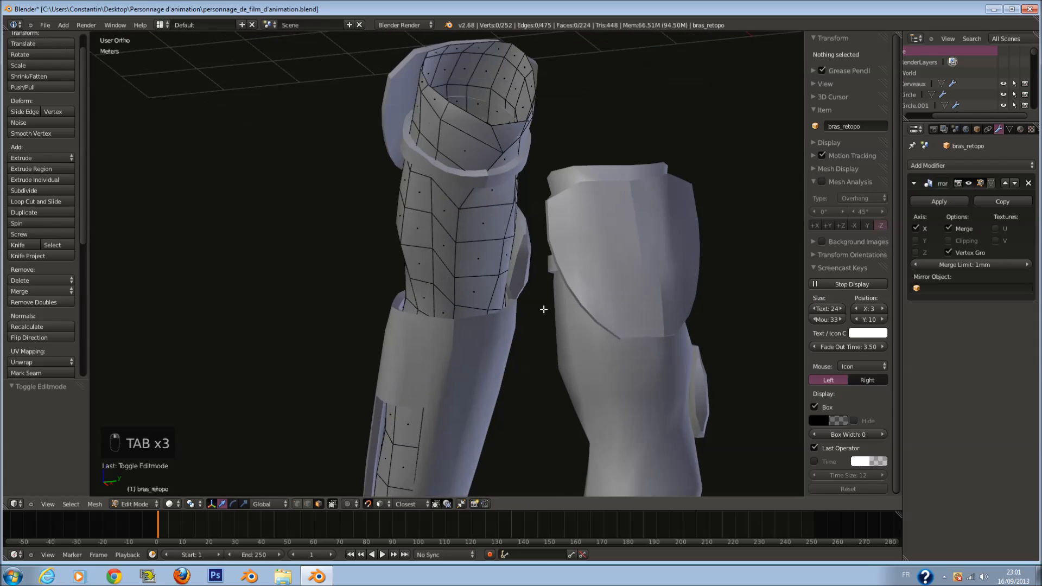
pyautogui.press('Tab')
pyautogui.press('z')
pyautogui.scroll(-5, 603, 278)
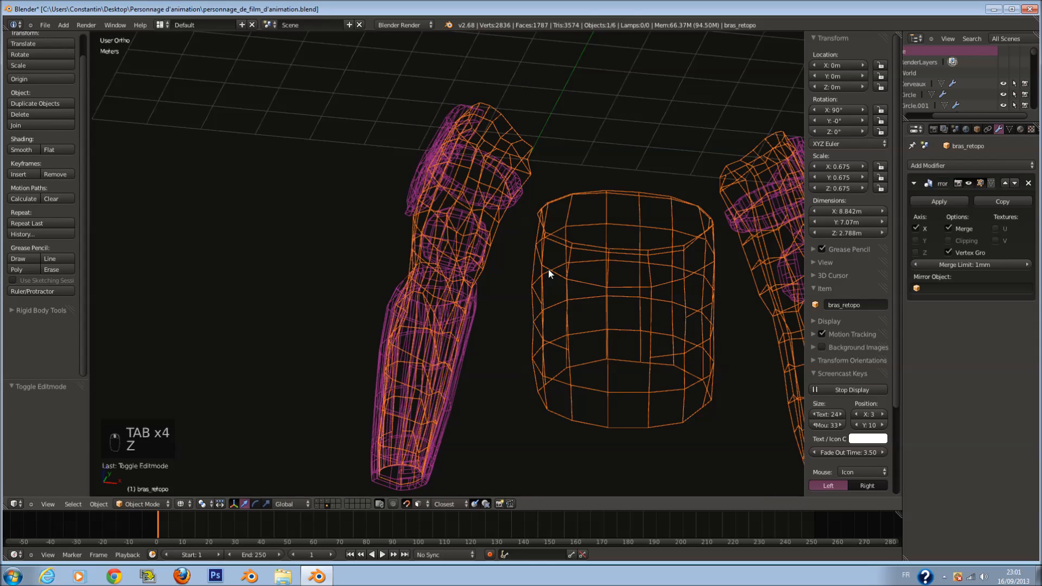
# Step: Reveal the hidden suspender straps and the hidden torso faces of the bras_retopo mesh
pyautogui.hotkey('alt', 'h')
pyautogui.press('Tab')
pyautogui.press('Tab')
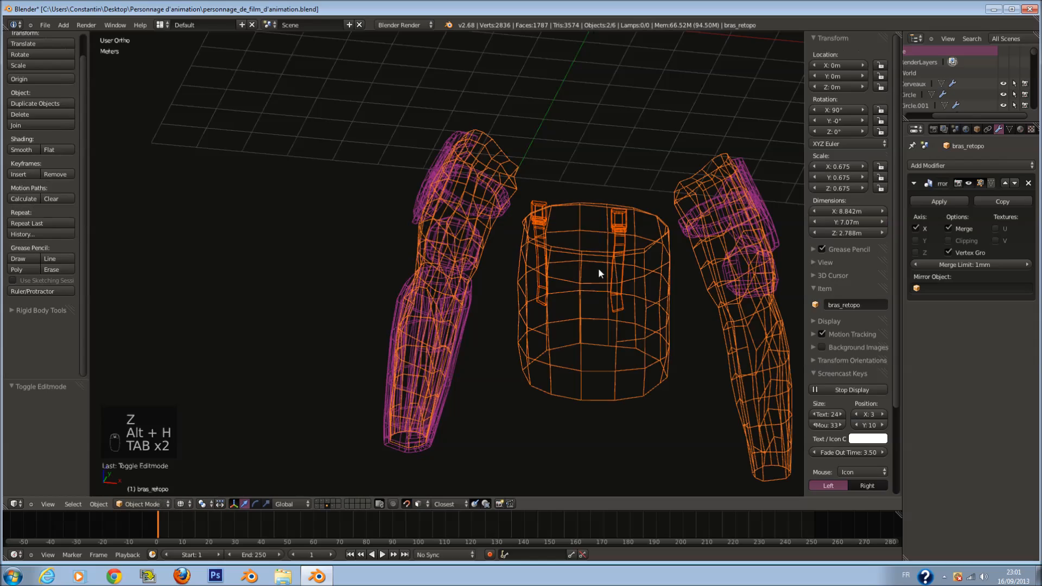
pyautogui.press('z')
pyautogui.press('Tab')
pyautogui.hotkey('alt', 'h')
pyautogui.scroll(5, 540, 288)
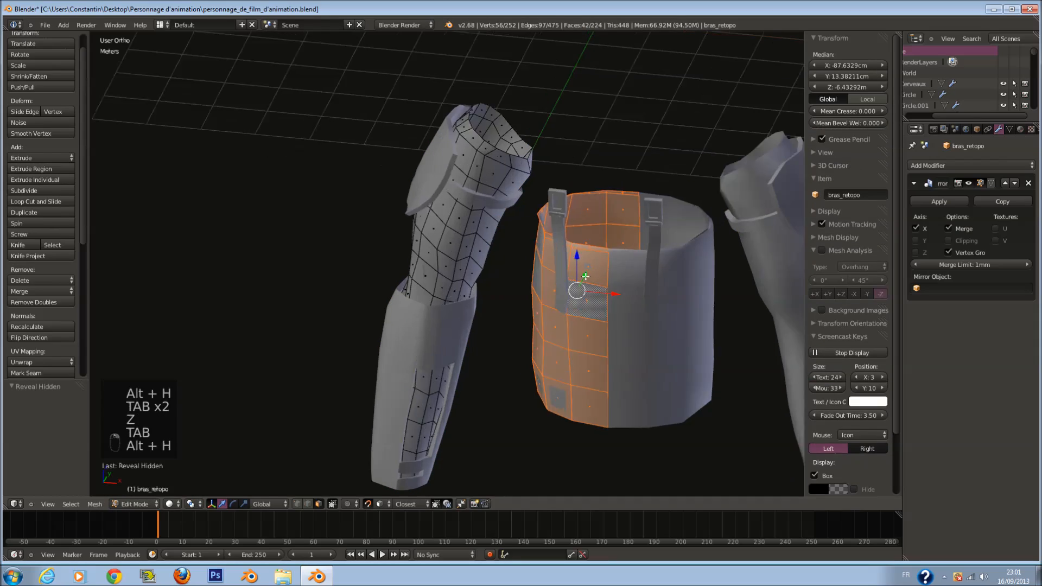
# Step: Select the strap's inner end edge beside the elbow pad in edit mode and rotate it to match the pad
pyautogui.press('Tab')
pyautogui.press('z')
pyautogui.moveTo(508, 284); pyautogui.dragTo(353, 250, button='middle')
pyautogui.press('z')
pyautogui.moveTo(483, 261); pyautogui.dragTo(536, 285, button='middle')
pyautogui.press('Tab')
pyautogui.press('z')
pyautogui.rightClick(526, 307)
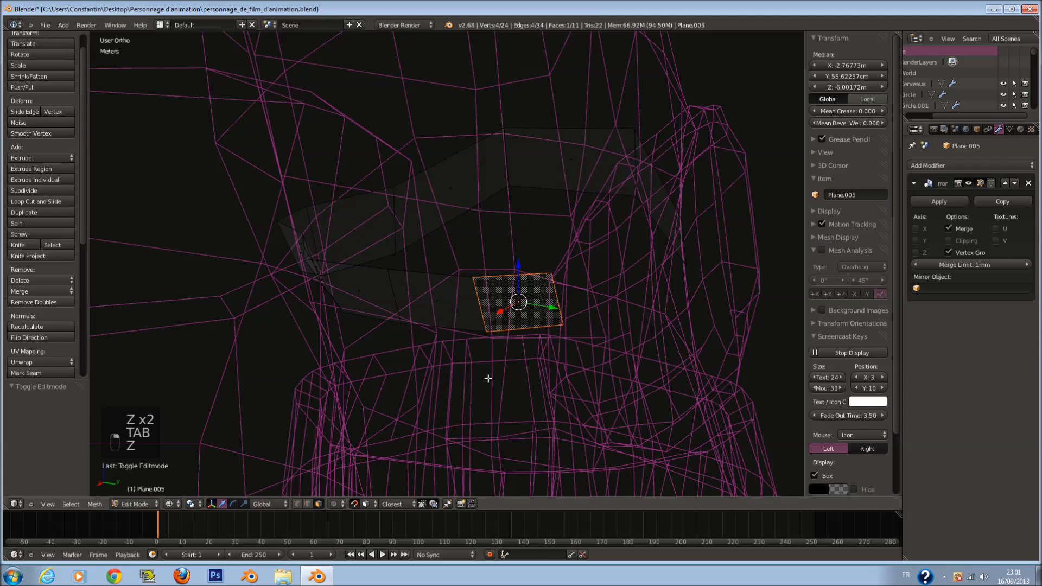
pyautogui.rightClick(564, 301)
pyautogui.press('z')
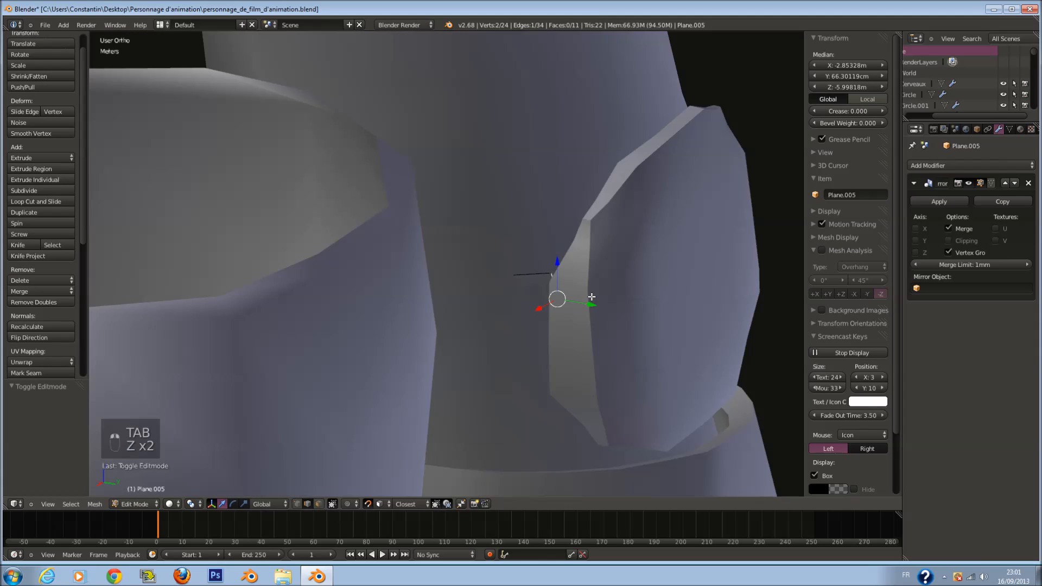
pyautogui.press('z')
pyautogui.press('r')
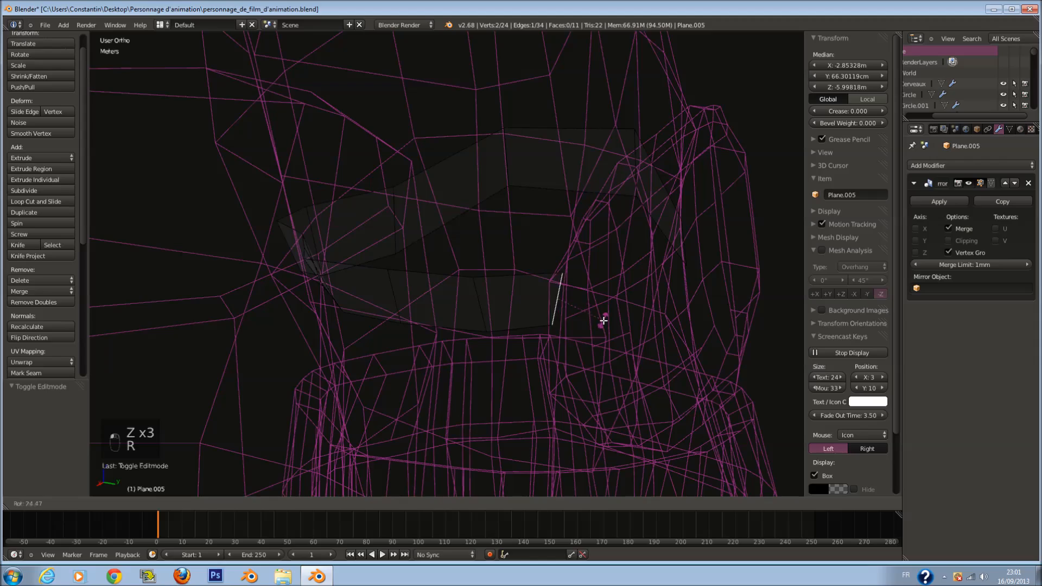
pyautogui.click(604, 315)
# Step: Move the rotated end edge toward the elbow pad and leave the strap's edit mode
pyautogui.moveTo(584, 306); pyautogui.dragTo(596, 308)
pyautogui.moveTo(597, 308)
pyautogui.mouseDown(button='middle')
pyautogui.moveTo(635, 319)
pyautogui.moveTo(732, 288)
pyautogui.moveTo(516, 184)
pyautogui.moveTo(675, 191)
pyautogui.moveTo(400, 232)
pyautogui.moveTo(304, 276)
pyautogui.mouseUp(button='middle')
pyautogui.press('z')
pyautogui.moveTo(234, 298); pyautogui.dragTo(201, 298)
pyautogui.moveTo(201, 298); pyautogui.dragTo(192, 227, button='middle')
pyautogui.press('Tab')
pyautogui.moveTo(465, 245)
pyautogui.mouseDown(button='middle')
pyautogui.moveTo(454, 291)
pyautogui.moveTo(399, 255)
pyautogui.moveTo(391, 282)
pyautogui.moveTo(559, 295)
pyautogui.mouseUp(button='middle')
# Step: Edit the strap again and push its end edge farther into the elbow pad along Y
pyautogui.press('z')
pyautogui.press('Tab')
pyautogui.press('z')
pyautogui.rightClick(563, 311)
pyautogui.press('z')
pyautogui.moveTo(590, 309); pyautogui.dragTo(610, 308)
pyautogui.press('Tab')
pyautogui.moveTo(611, 307); pyautogui.dragTo(592, 300, button='middle')
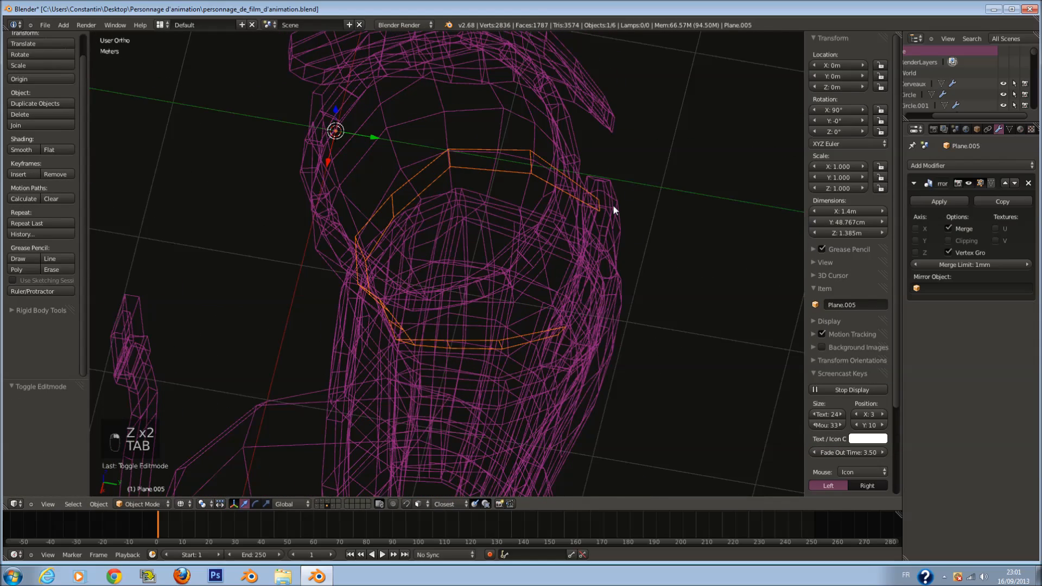
# Step: Add the elbow pad to the strap selection, move both to layer 5, and show only that layer in solid display
pyautogui.keyDown('shift'); pyautogui.rightClick(613, 205); pyautogui.keyUp('shift')
pyautogui.press('m')
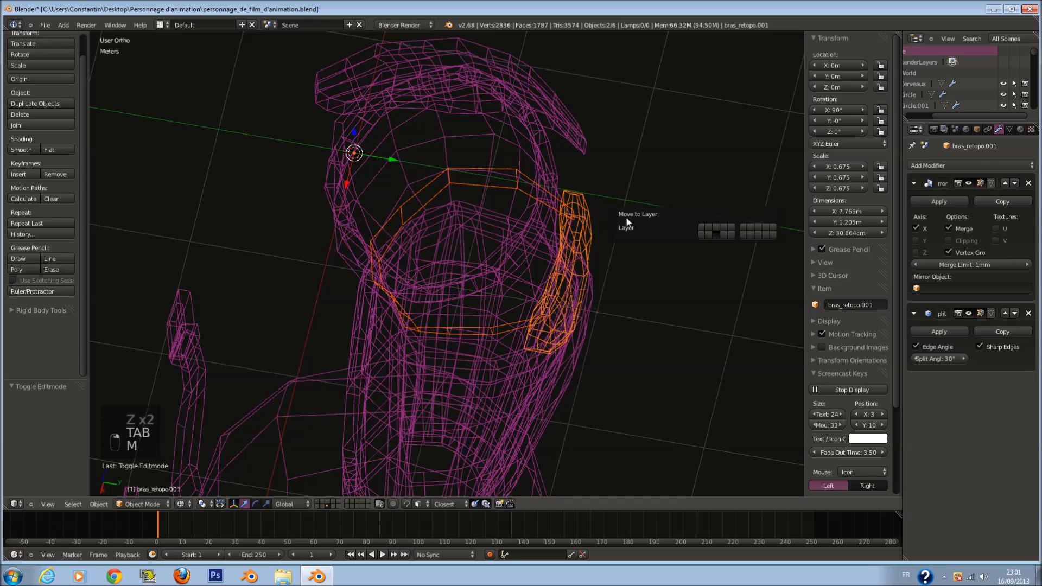
pyautogui.click(726, 228)
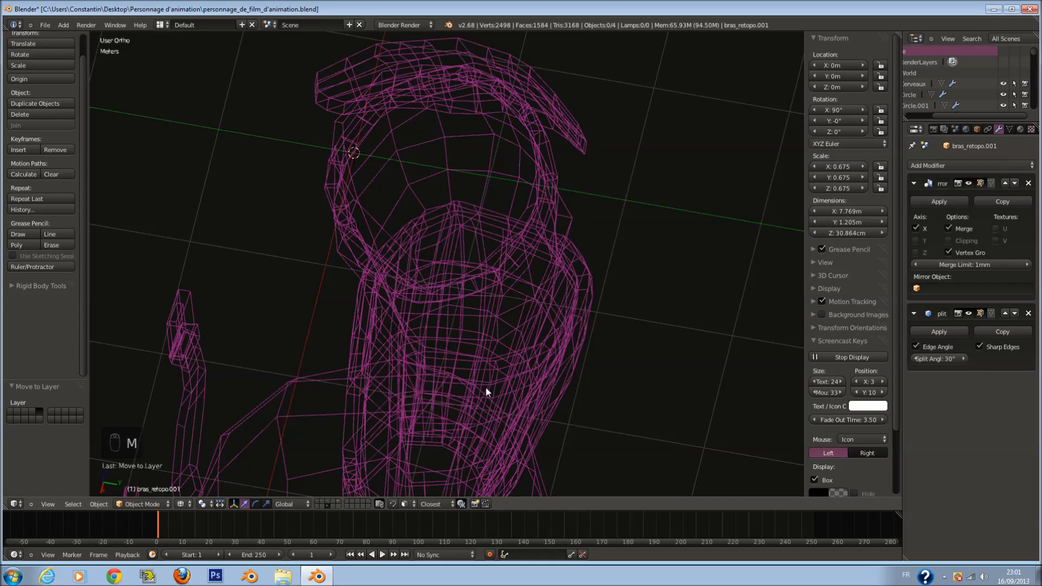
pyautogui.click(339, 502)
pyautogui.press('z')
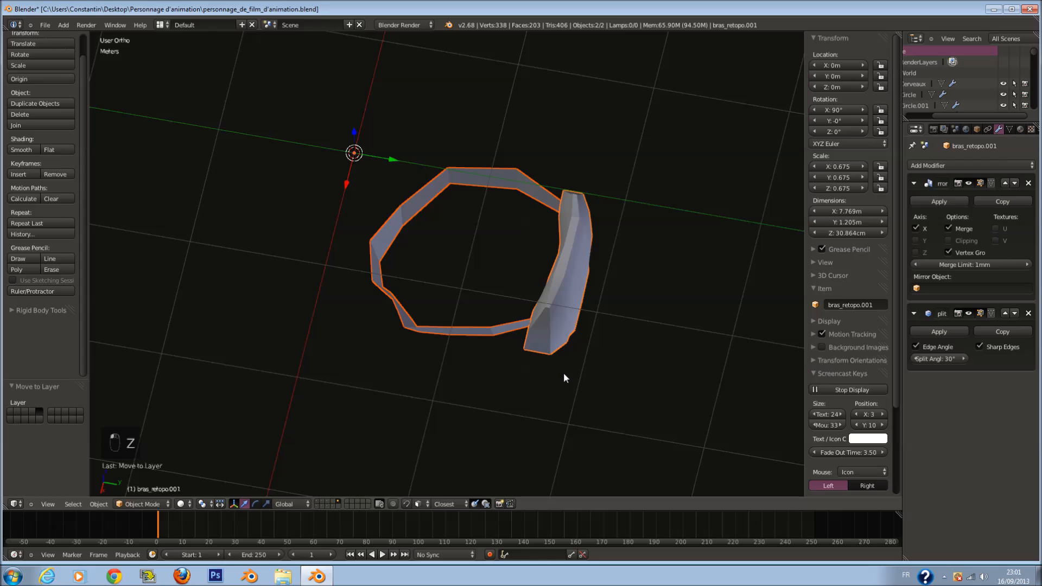
# Step: Select all connected faces of the strap in edit mode, extrude them, and fatten them along their normals to thicken the strap
pyautogui.press('KP_1')
pyautogui.scroll(3, 563, 372)
pyautogui.rightClick(598, 244)
pyautogui.moveTo(598, 245); pyautogui.dragTo(577, 369, button='middle')
pyautogui.press('Tab')
pyautogui.rightClick(610, 318)
pyautogui.press('l')
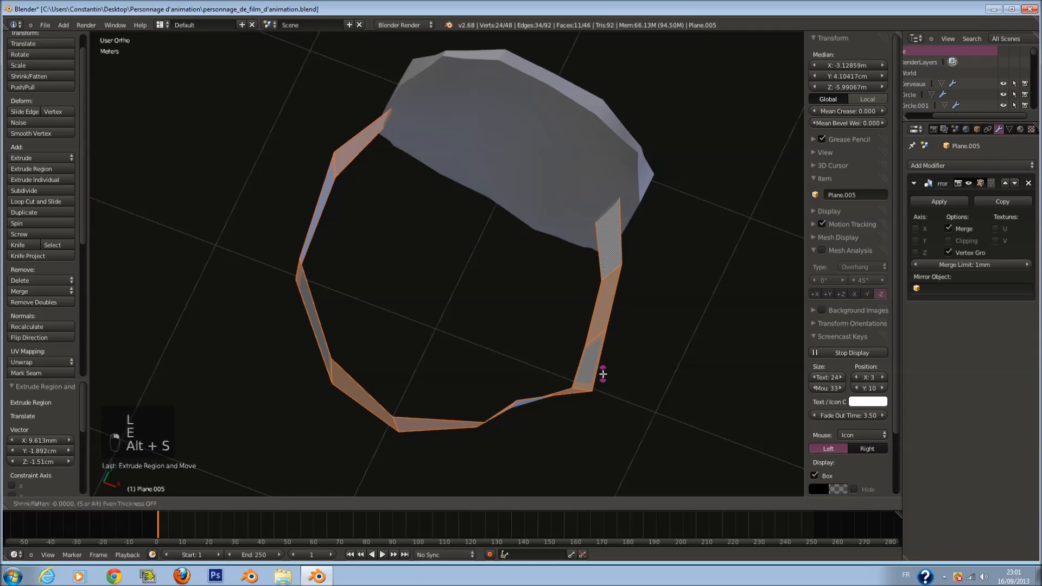
pyautogui.moveTo(605, 375); pyautogui.dragTo(584, 314, button='middle')
# Step: Select the end face of the strap embedded in the elbow pad and shift it toward the pad's inner side
pyautogui.press('z')
pyautogui.press('a')
pyautogui.press('a')
pyautogui.press('a')
pyautogui.press('a')
pyautogui.press('a')
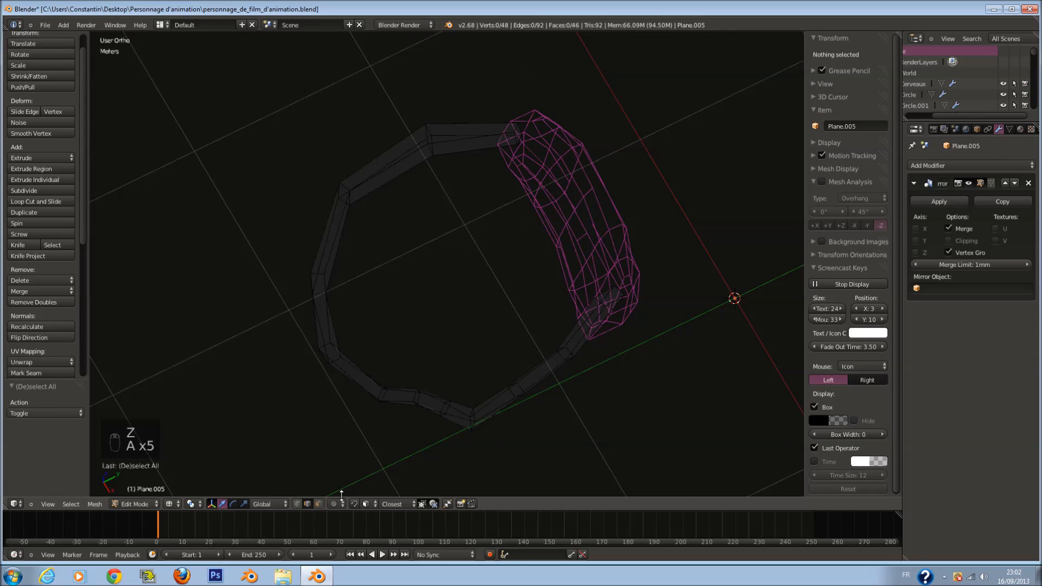
pyautogui.press('c')
pyautogui.click(630, 295)
pyautogui.rightClick(630, 295)
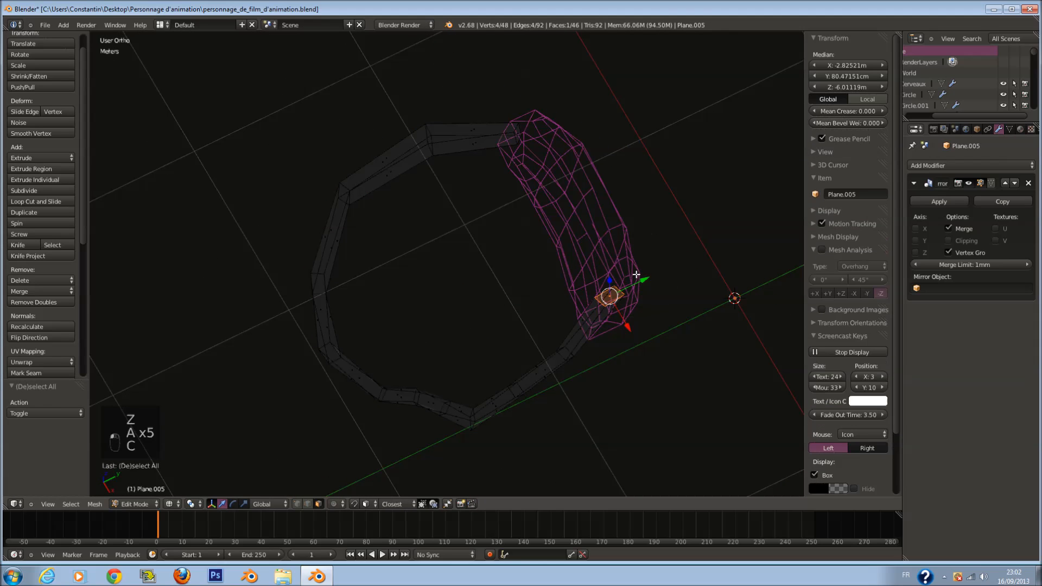
pyautogui.press('z')
pyautogui.press('g')
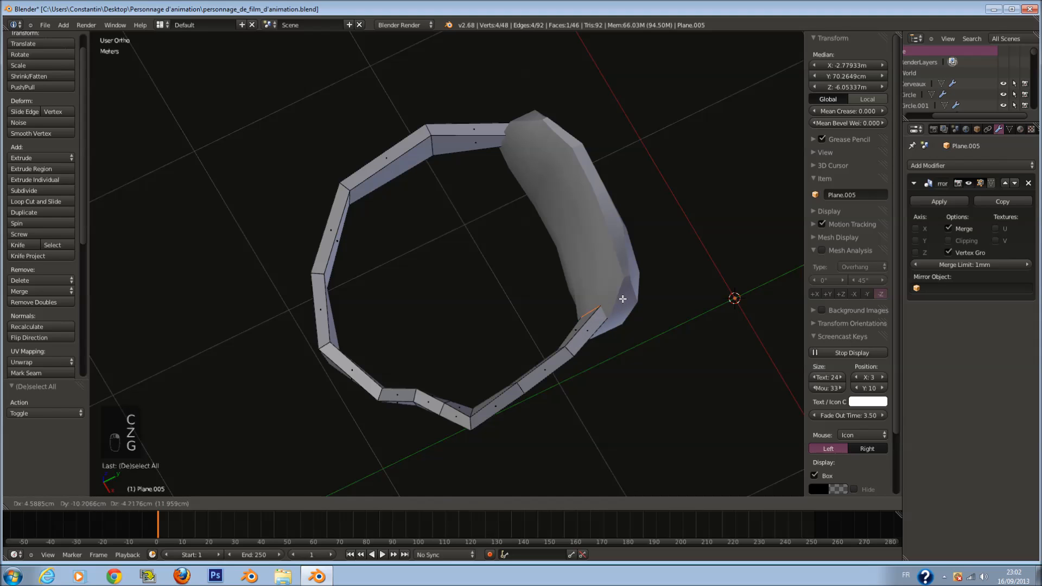
pyautogui.rightClick(625, 297)
# Step: Select the strap's opposite end face and reposition it against the elbow pad
pyautogui.press('z')
pyautogui.press('a')
pyautogui.press('a')
pyautogui.press('a')
pyautogui.press('a')
pyautogui.press('a')
pyautogui.press('c')
pyautogui.press('c')
pyautogui.press('c')
pyautogui.click(537, 127)
pyautogui.rightClick(536, 123)
pyautogui.press('z')
pyautogui.click(538, 173)
pyautogui.moveTo(539, 173); pyautogui.dragTo(630, 117, button='middle')
# Step: Leave the strap's edit mode and apply smooth shading to it
pyautogui.press('Tab')
pyautogui.moveTo(519, 234); pyautogui.dragTo(525, 266, button='middle')
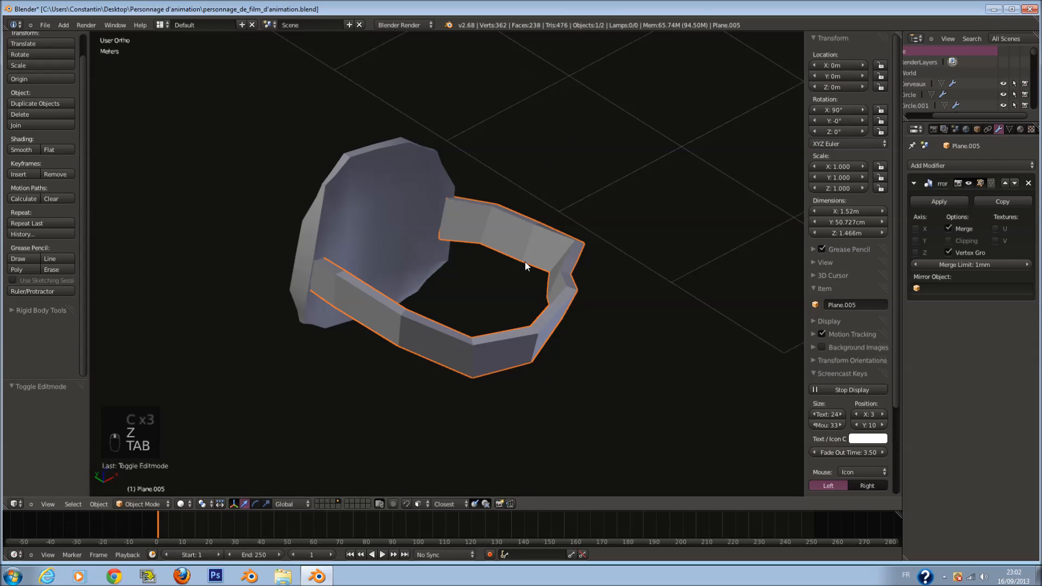
pyautogui.click(9, 151)
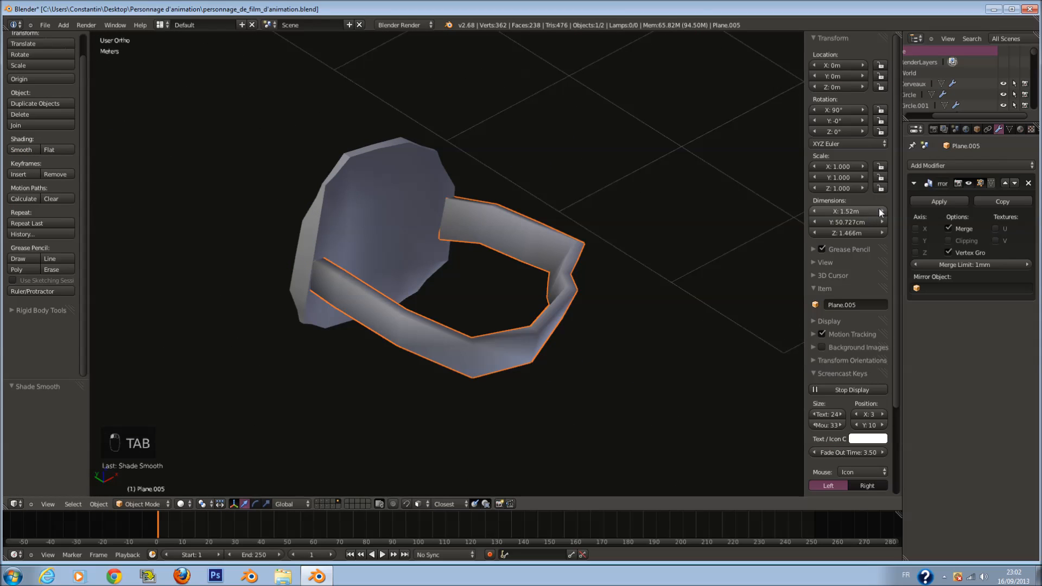
pyautogui.click(926, 168)
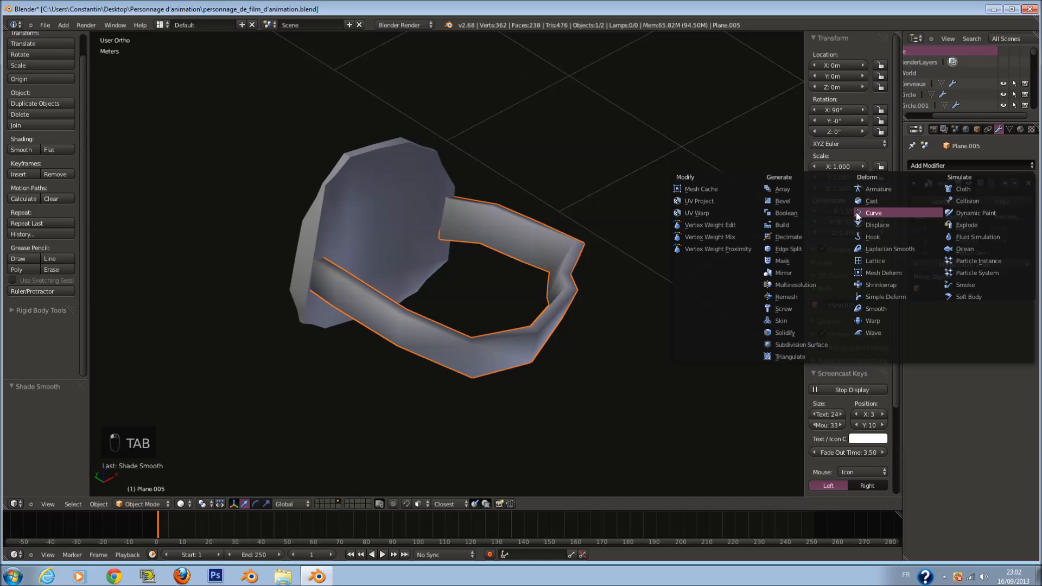
pyautogui.click(815, 249)
pyautogui.moveTo(657, 262); pyautogui.dragTo(548, 228, button='middle')
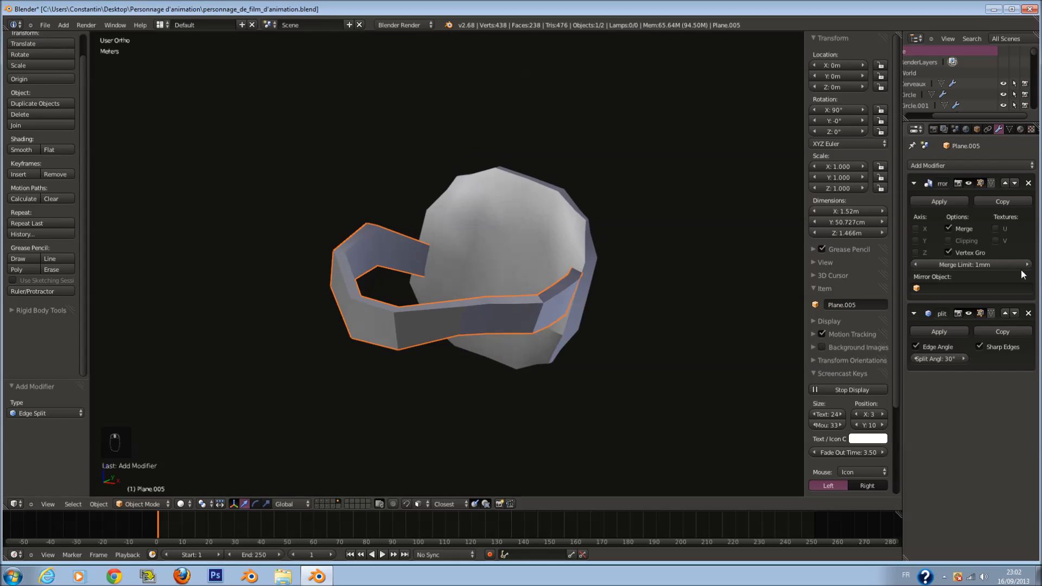
pyautogui.click(1030, 313)
# Step: Add a level 1 Subdivision Surface modifier to the strap and cut two lengthwise edge loops near its long edges
pyautogui.moveTo(649, 261); pyautogui.dragTo(549, 303, button='middle')
pyautogui.hotkey('ctrl', '1')
pyautogui.press('Tab')
pyautogui.press('a')
pyautogui.press('a')
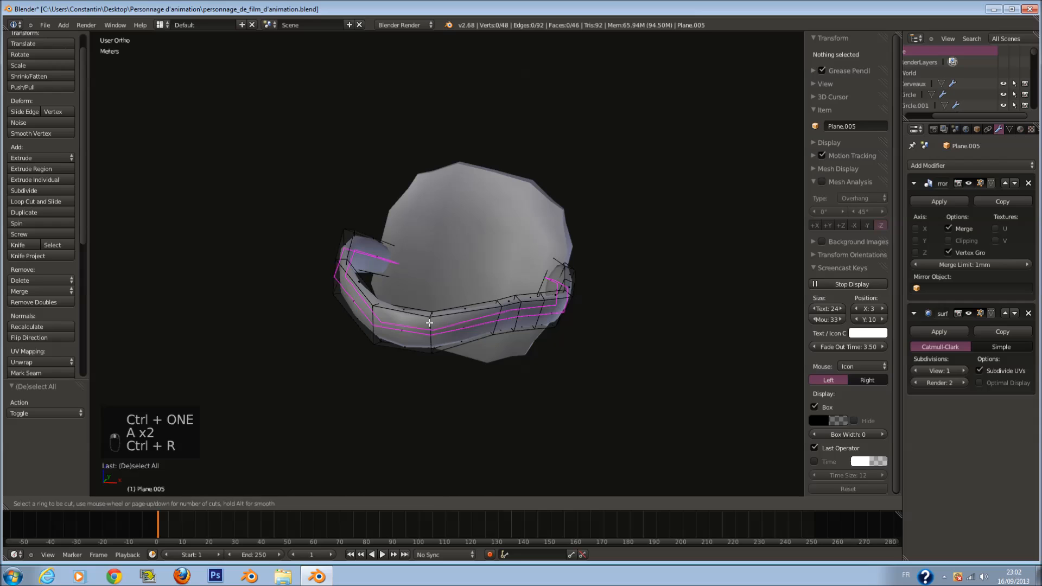
pyautogui.click(429, 323)
pyautogui.press('a')
pyautogui.hotkey('ctrl', 'r')
pyautogui.click(433, 360)
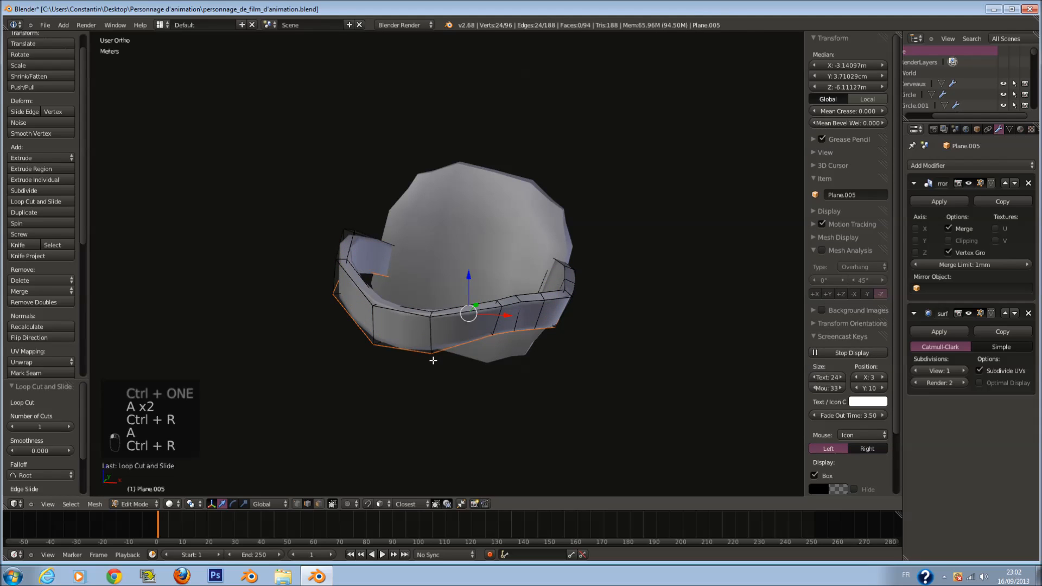
pyautogui.press('Tab')
# Step: Save the file over the existing one and deselect everything
pyautogui.moveTo(537, 338); pyautogui.dragTo(555, 324, button='middle')
pyautogui.press('z')
pyautogui.press('z')
pyautogui.press('z')
pyautogui.moveTo(536, 238); pyautogui.dragTo(532, 283, button='middle')
pyautogui.hotkey('ctrl', 's')
pyautogui.click(414, 185)
pyautogui.press('a')
# Step: Enable the X axis in the strap's Mirror modifier to copy it to the other arm, and save the file
pyautogui.scroll(-3, 532, 412)
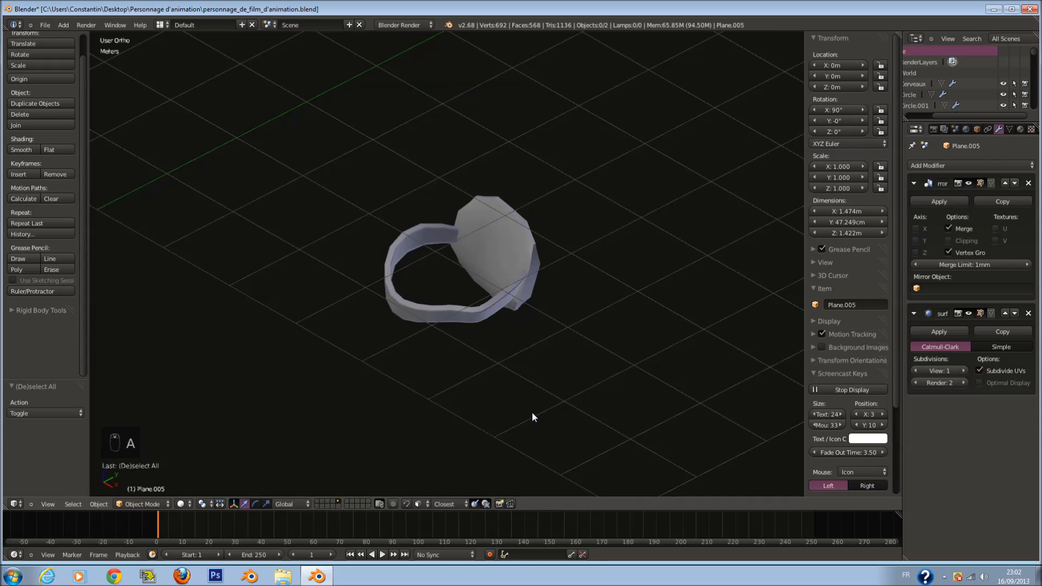
pyautogui.press('KP_1')
pyautogui.keyDown('ctrl'); pyautogui.scroll(2, 576, 349); pyautogui.keyUp('ctrl')
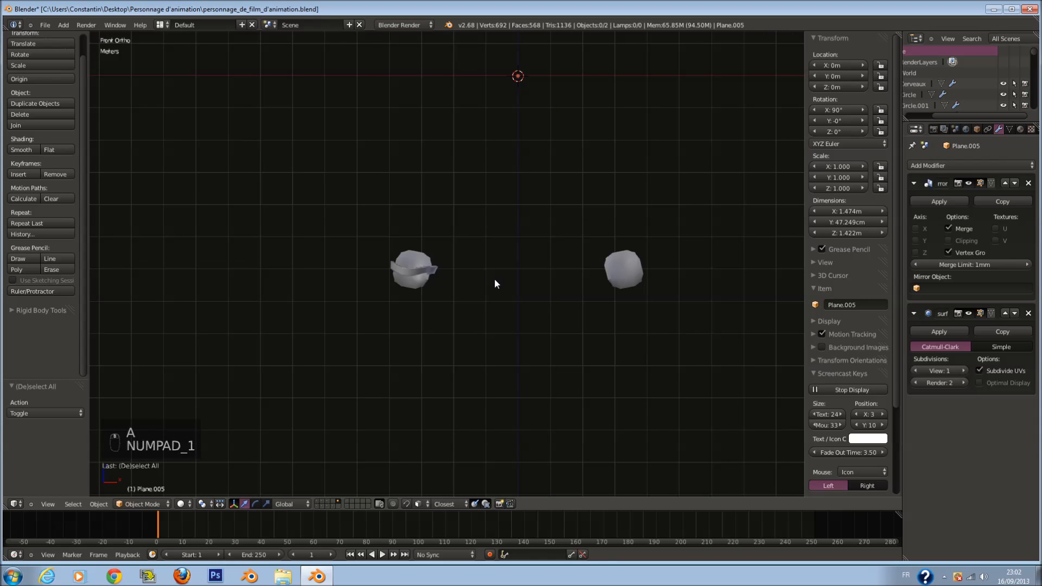
pyautogui.click(916, 229)
pyautogui.scroll(1, 611, 260)
pyautogui.hotkey('ctrl', 's')
# Step: Show the character's layers together with the strap and elbow pads, deselect all objects, and save the file
pyautogui.moveTo(336, 506)
pyautogui.keyDown('shift'); pyautogui.mouseDown()
pyautogui.moveTo(308, 507)
pyautogui.moveTo(333, 501)
pyautogui.mouseUp(); pyautogui.keyUp('shift')
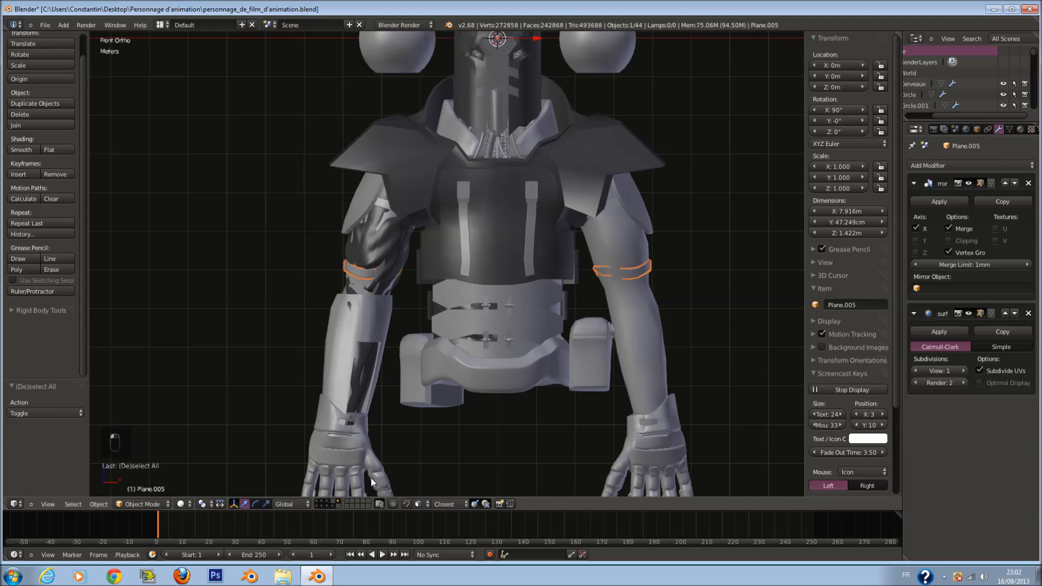
pyautogui.scroll(-1, 589, 348)
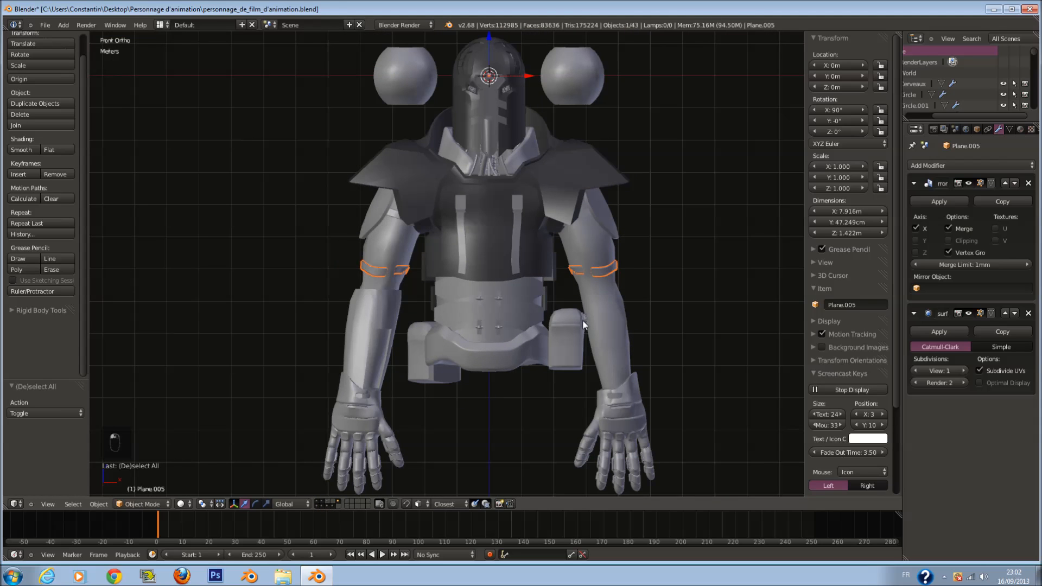
pyautogui.scroll(-4, 554, 333)
pyautogui.hotkey('ctrl', 's')
pyautogui.keyDown('shift'); pyautogui.scroll(-5, 530, 340); pyautogui.keyUp('shift')
pyautogui.scroll(3, 530, 338)
pyautogui.hotkey('ctrl', 's')
pyautogui.keyDown('shift'); pyautogui.scroll(12, 535, 321); pyautogui.keyUp('shift')
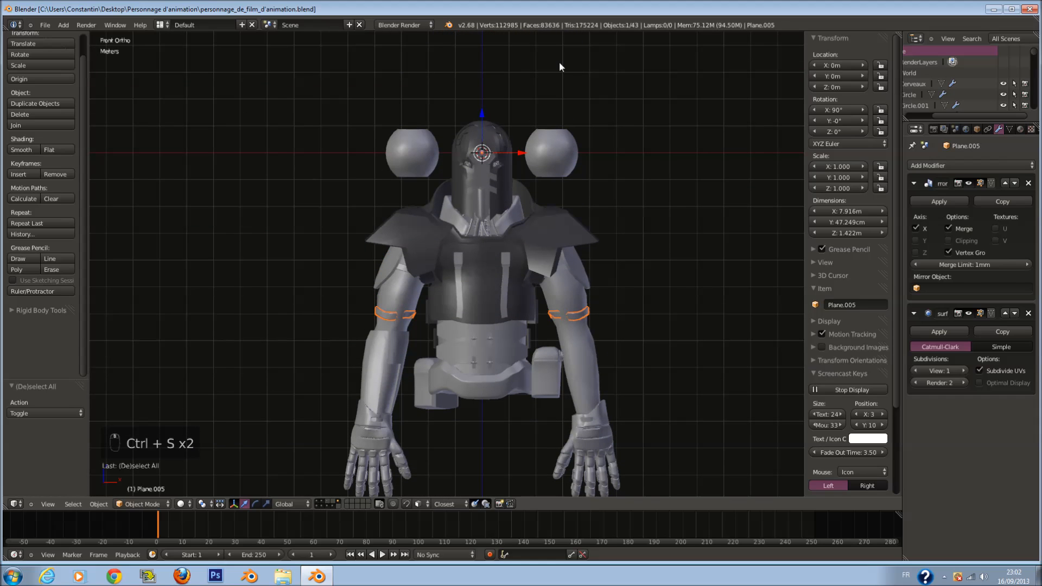
pyautogui.rightClick(567, 152)
pyautogui.press('a')
pyautogui.hotkey('ctrl', 's')
pyautogui.keyDown('shift'); pyautogui.scroll(-3, 445, 325); pyautogui.keyUp('shift')
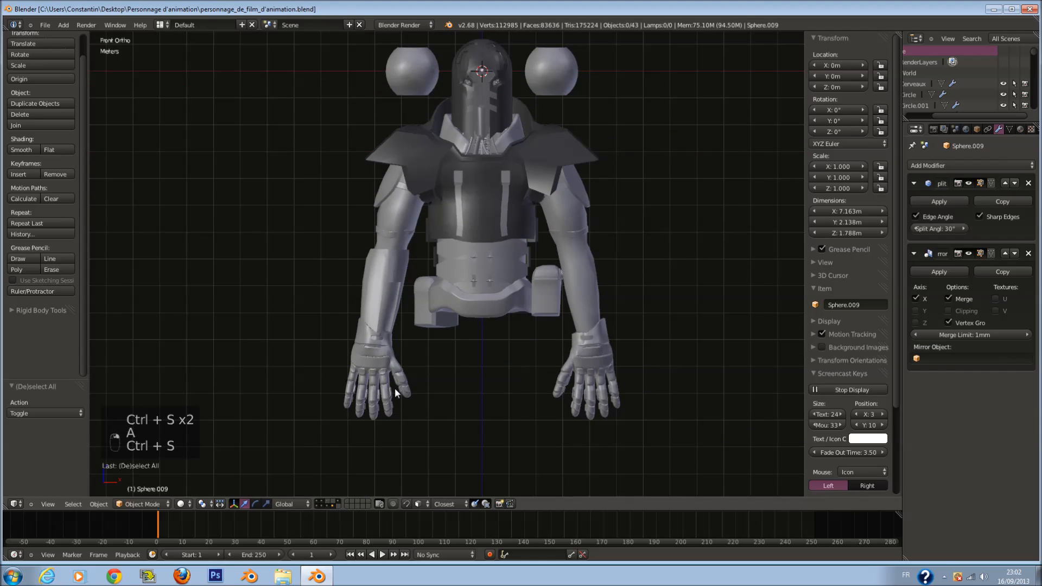
# Step: Open the glove mesh in edit mode with wireframe display and clear its selection
pyautogui.rightClick(395, 388)
pyautogui.press('Tab')
pyautogui.press('z')
pyautogui.scroll(3, 475, 360)
pyautogui.keyDown('ctrl'); pyautogui.scroll(-1, 480, 364); pyautogui.keyUp('ctrl')
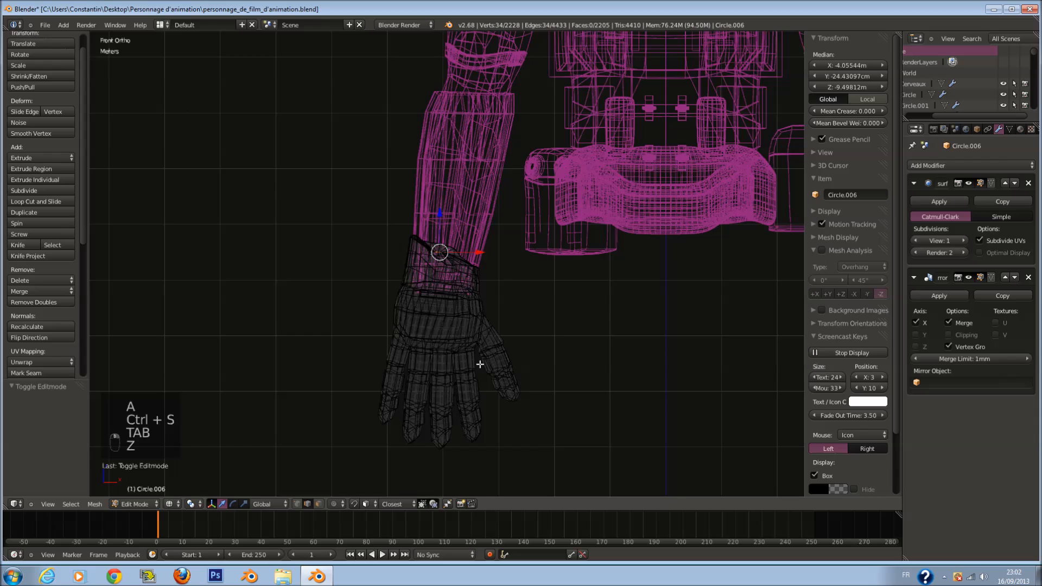
pyautogui.press('a')
pyautogui.press('a')
pyautogui.press('a')
pyautogui.press('a')
pyautogui.press('a')
pyautogui.scroll(1, 479, 364)
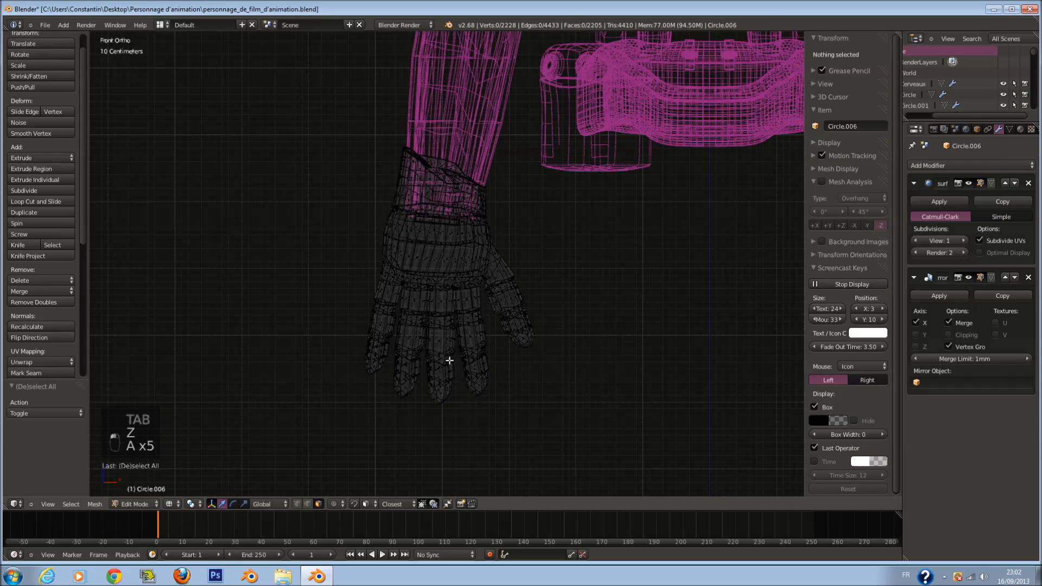
# Step: Circle-select the hand and fingers below the cuff, scale them to 0.972, and raise them about 4.2 cm along Z
pyautogui.scroll(1, 449, 361)
pyautogui.press('c')
pyautogui.scroll(-6, 413, 326)
pyautogui.moveTo(401, 325)
pyautogui.mouseDown()
pyautogui.moveTo(552, 303)
pyautogui.moveTo(392, 327)
pyautogui.moveTo(384, 256)
pyautogui.moveTo(500, 318)
pyautogui.moveTo(373, 279)
pyautogui.moveTo(501, 292)
pyautogui.mouseUp()
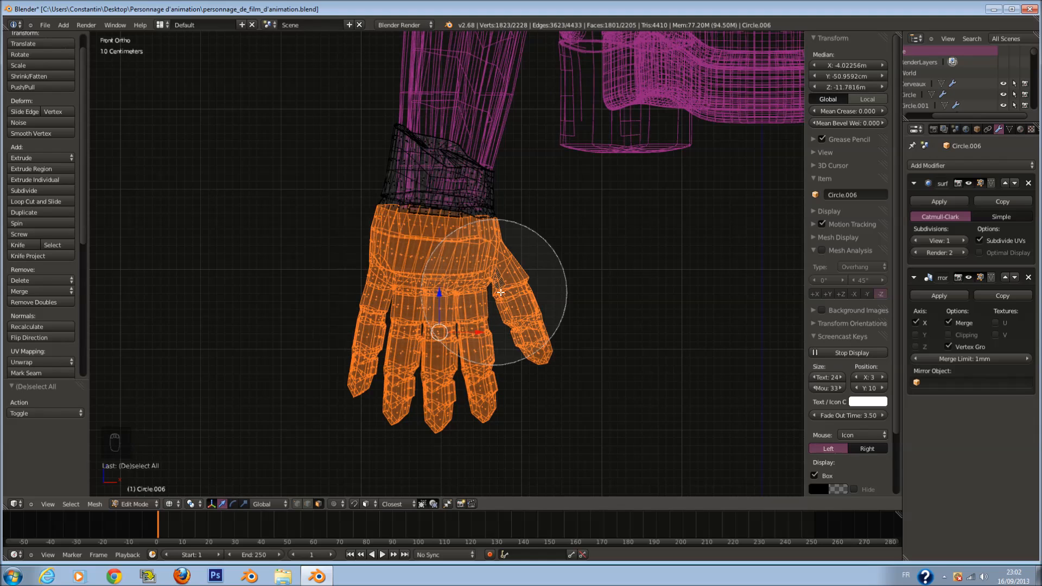
pyautogui.rightClick(554, 292)
pyautogui.press('z')
pyautogui.scroll(2, 628, 296)
pyautogui.press('s')
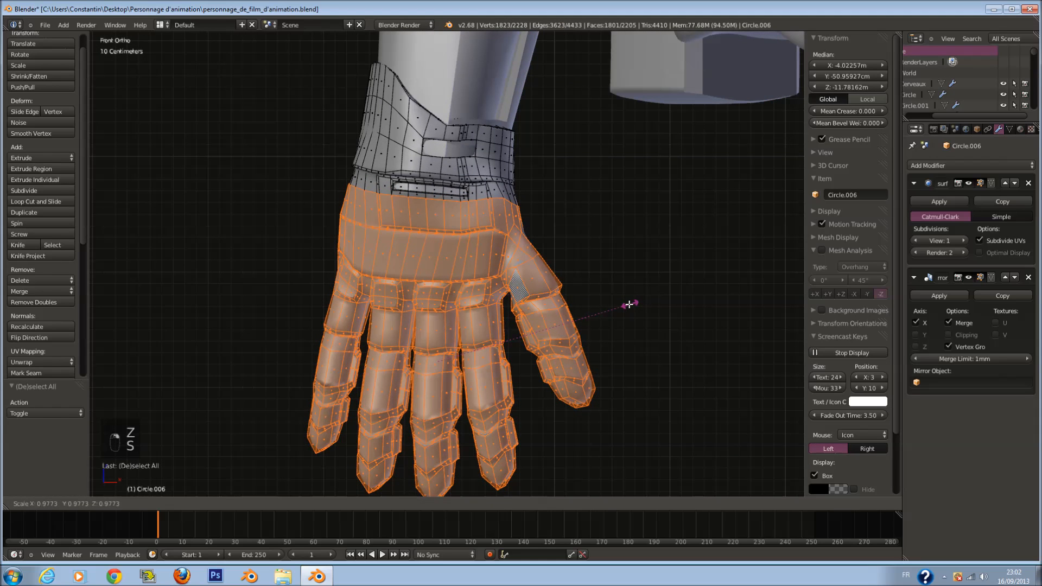
pyautogui.click(628, 304)
pyautogui.press('z')
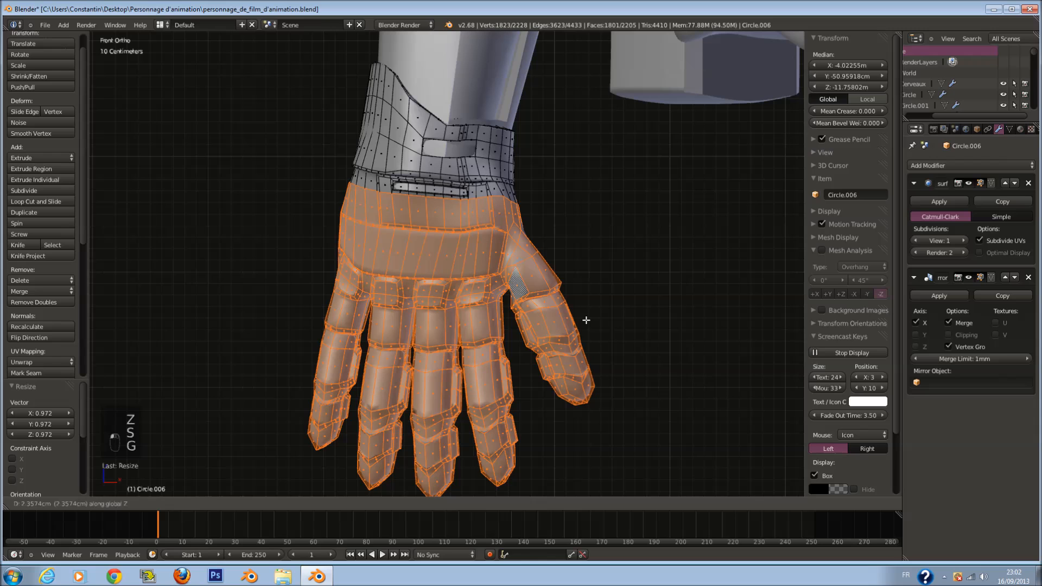
pyautogui.press('KP_1')
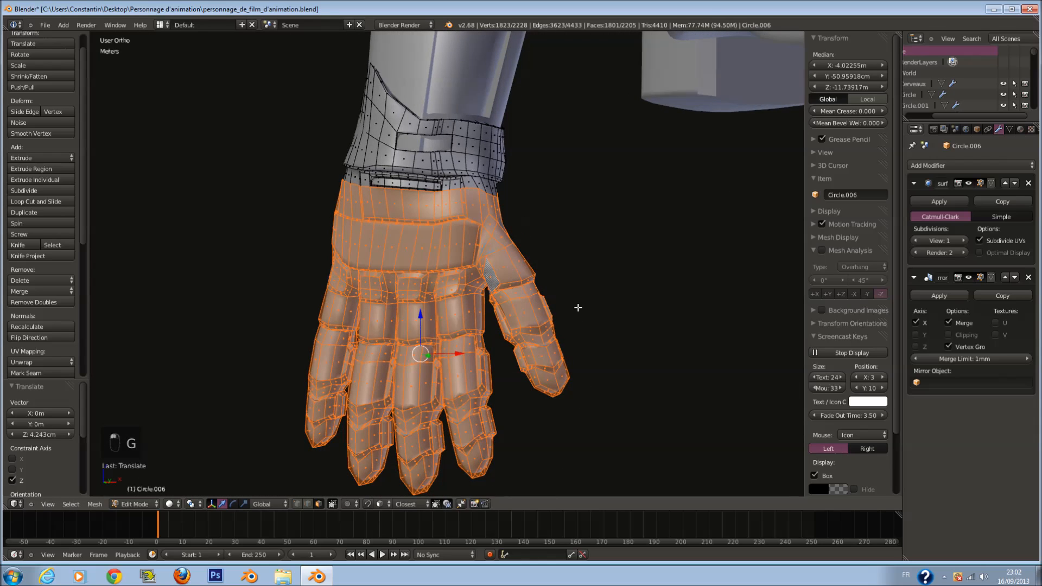
# Step: Circle-select the ends of all five fingers, enable proportional editing, and move them up along Z to shorten the fingers
pyautogui.press('z')
pyautogui.press('a')
pyautogui.press('c')
pyautogui.moveTo(337, 437); pyautogui.dragTo(597, 435)
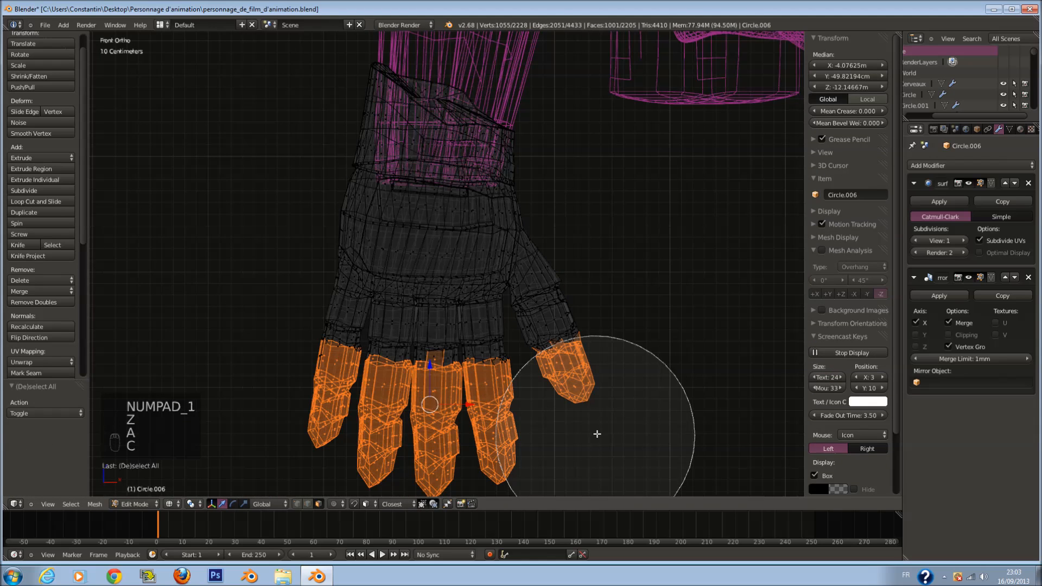
pyautogui.rightClick(485, 463)
pyautogui.click(346, 504)
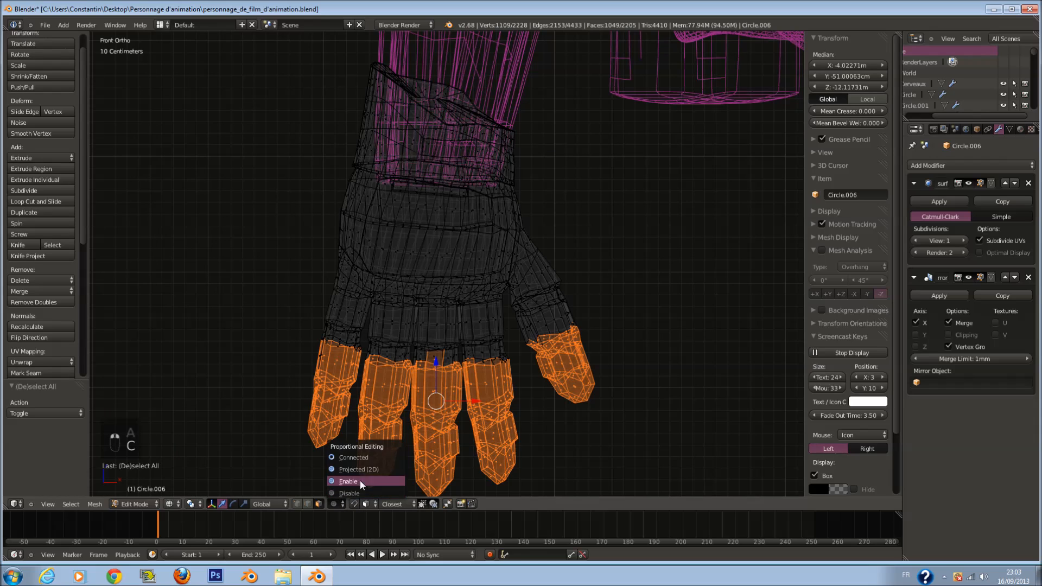
pyautogui.click(360, 480)
pyautogui.scroll(-2, 541, 417)
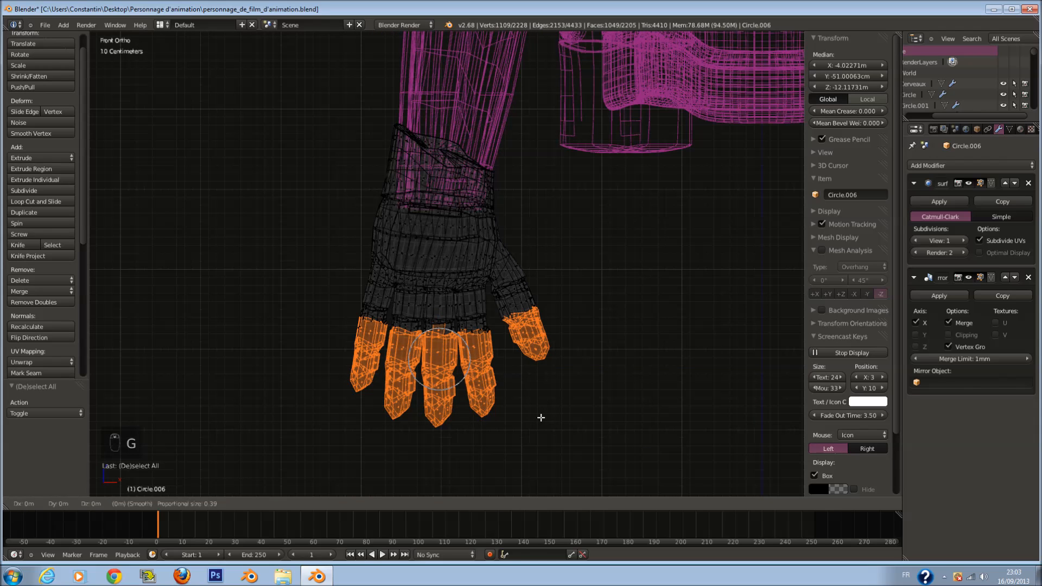
pyautogui.rightClick(541, 418)
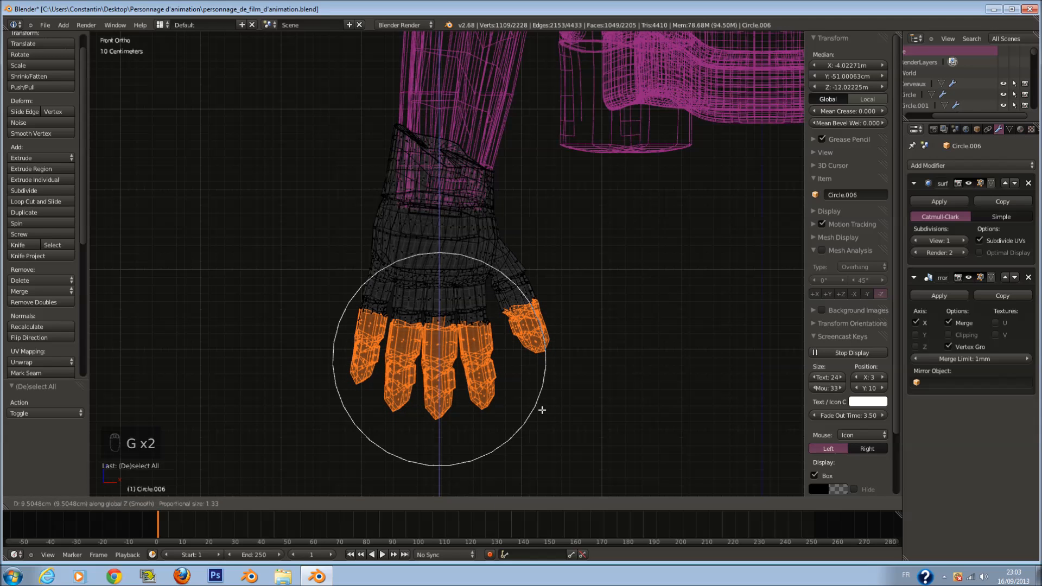
pyautogui.click(543, 406)
# Step: Scale the finger ends to 0.985 and move them slightly farther up toward the palm
pyautogui.press('s')
pyautogui.click(567, 409)
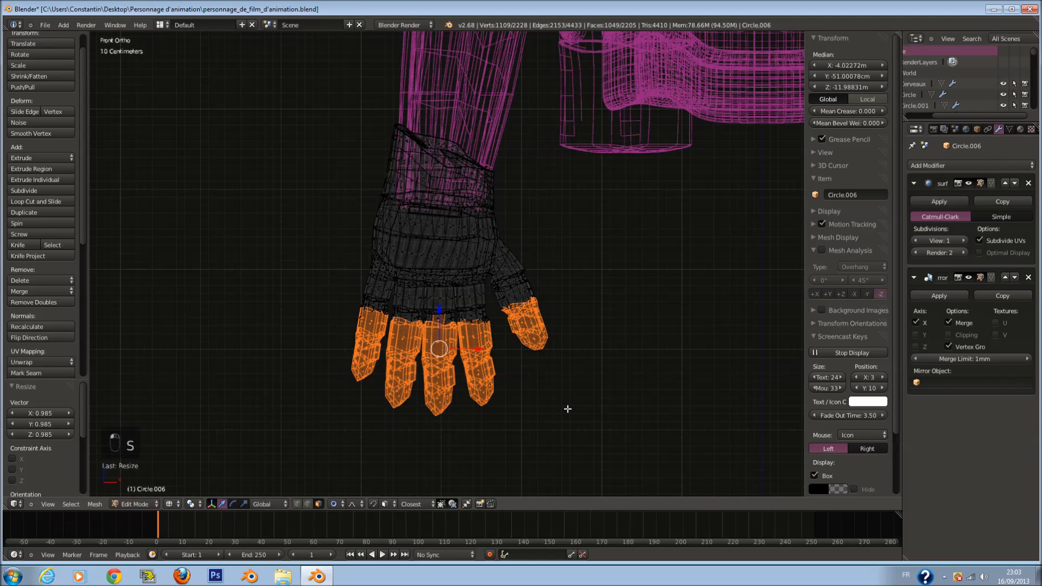
pyautogui.click(566, 406)
pyautogui.press('a')
pyautogui.press('a')
pyautogui.press('a')
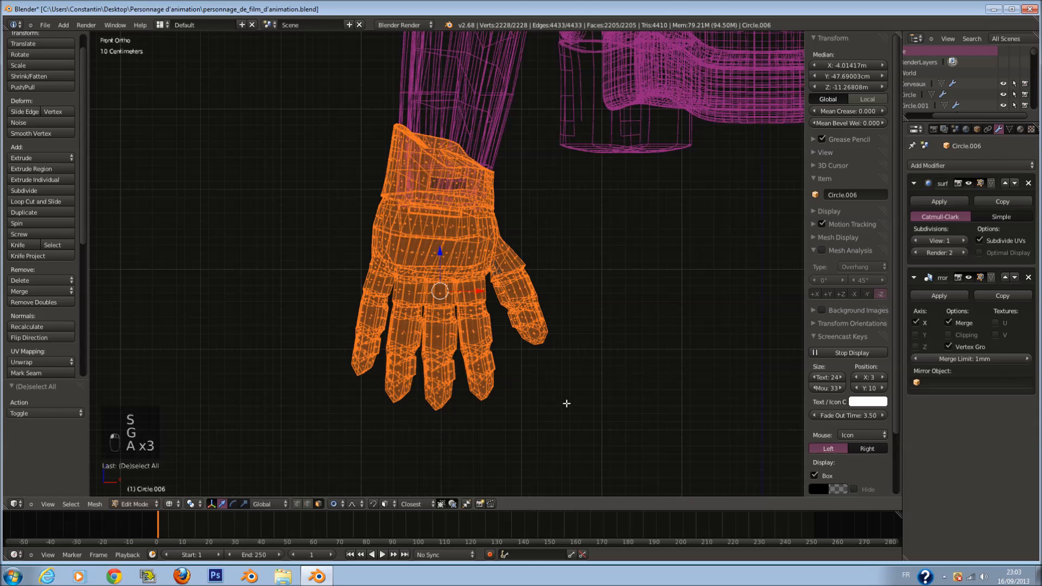
pyautogui.press('z')
pyautogui.press('z')
pyautogui.press('z')
pyautogui.press('z')
# Step: Circle-select the fingers and thumb again, scale them to 0.973 with proportional editing, and rotate them
pyautogui.press('a')
pyautogui.press('c')
pyautogui.moveTo(409, 372)
pyautogui.mouseDown()
pyautogui.moveTo(524, 395)
pyautogui.moveTo(519, 372)
pyautogui.mouseUp()
pyautogui.rightClick(521, 373)
pyautogui.press('z')
pyautogui.scroll(-7, 575, 389)
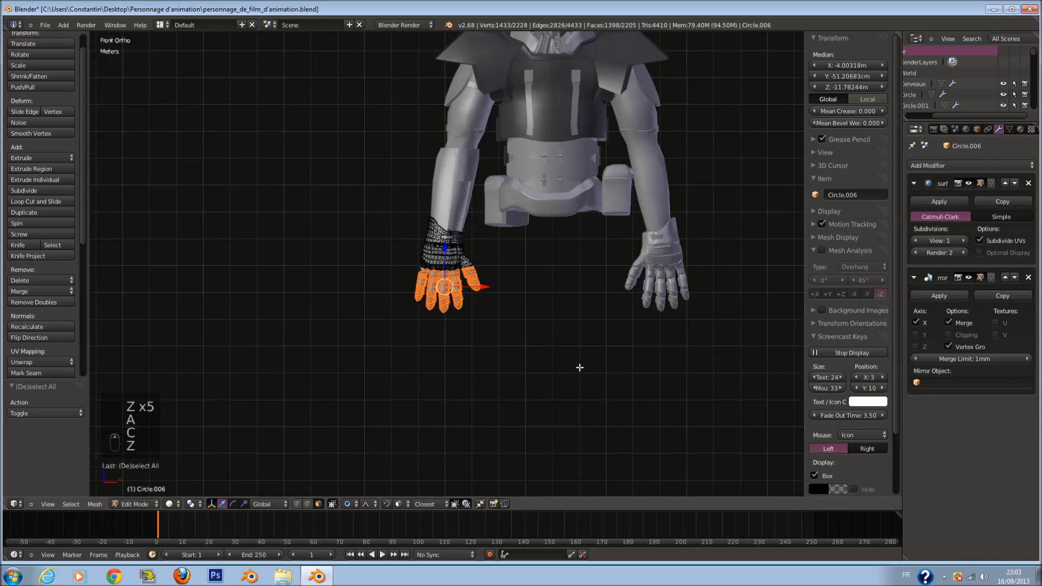
pyautogui.keyDown('shift'); pyautogui.scroll(3, 576, 370); pyautogui.keyUp('shift')
pyautogui.scroll(3, 562, 389)
pyautogui.click(559, 389)
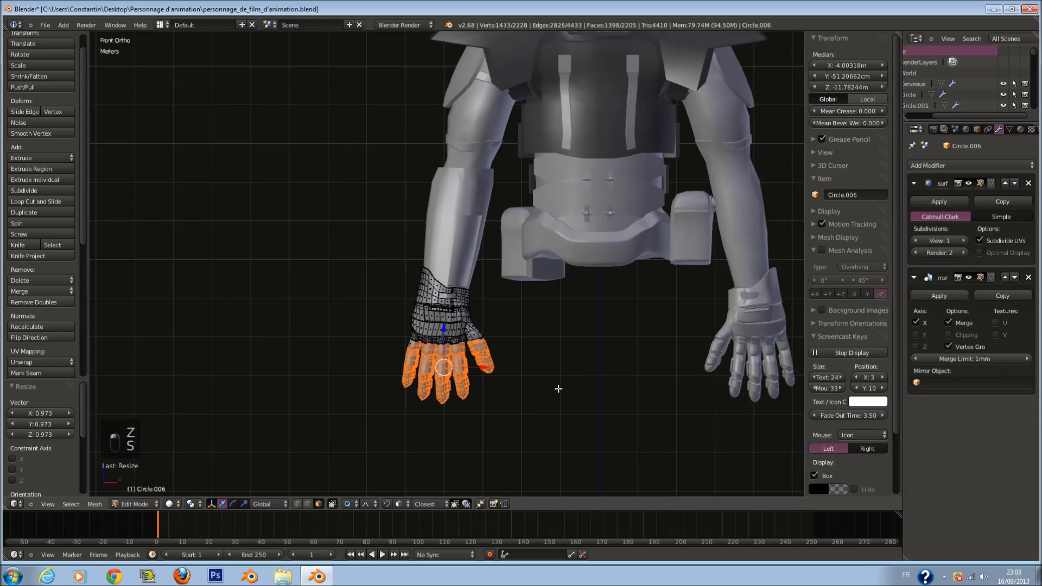
pyautogui.click(611, 377)
# Step: Circle-select the two outer fingers with the adjoining palm edge and rotate them about -8.9° around Z with proportional editing
pyautogui.scroll(1, 527, 371)
pyautogui.moveTo(521, 371); pyautogui.dragTo(554, 371, button='middle')
pyautogui.press('z')
pyautogui.press('a')
pyautogui.press('c')
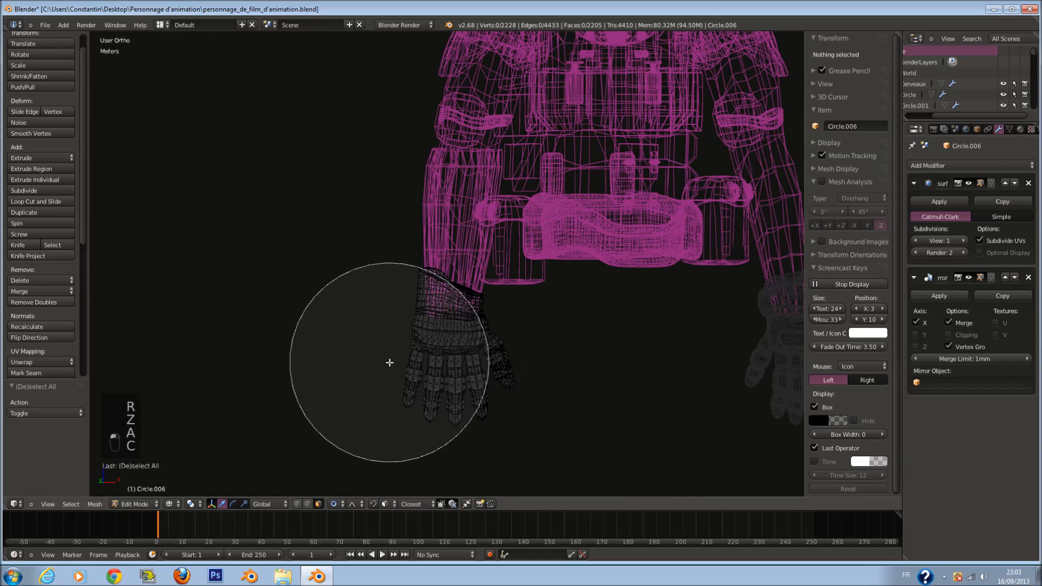
pyautogui.click(377, 375)
pyautogui.rightClick(477, 384)
pyautogui.scroll(5, 477, 383)
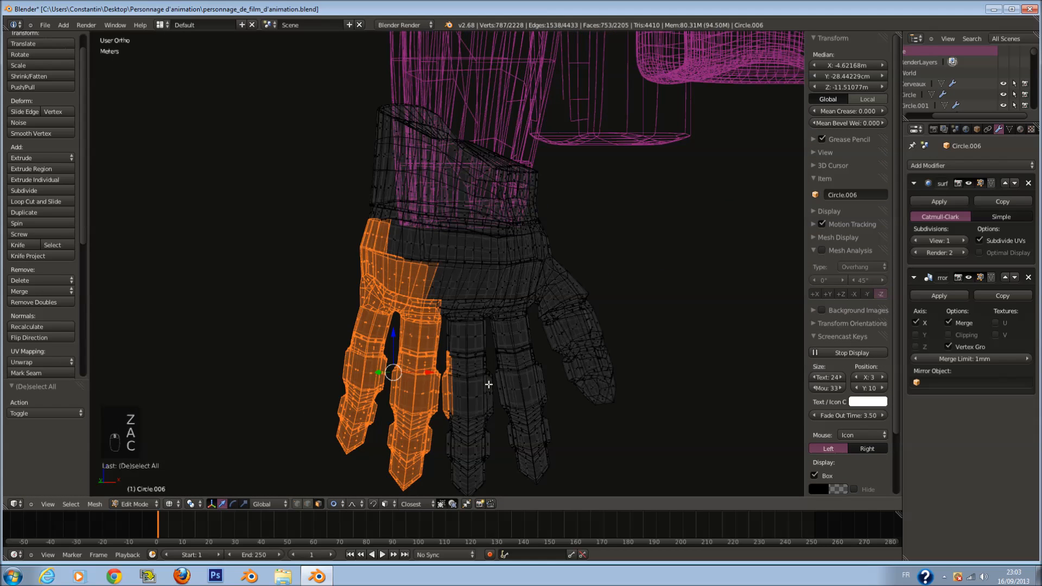
pyautogui.rightClick(485, 378)
pyautogui.press('z')
pyautogui.moveTo(484, 379)
pyautogui.mouseDown(button='middle')
pyautogui.moveTo(607, 400)
pyautogui.moveTo(638, 353)
pyautogui.mouseUp(button='middle')
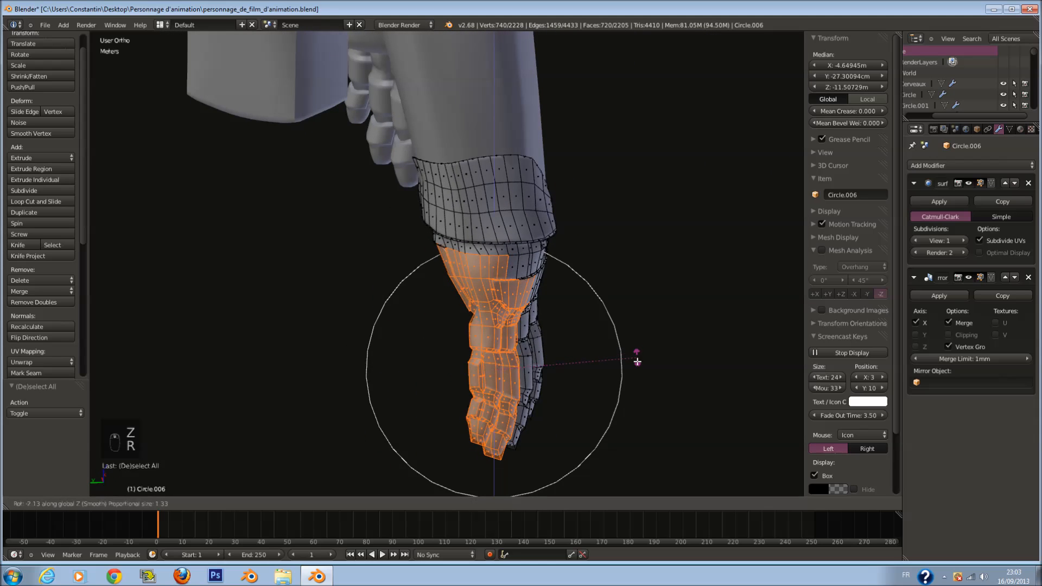
pyautogui.click(636, 376)
# Step: Move the two outer fingers about 1.4 cm along Y and rotate them a further -1.1° around Z
pyautogui.moveTo(641, 374); pyautogui.dragTo(596, 343, button='middle')
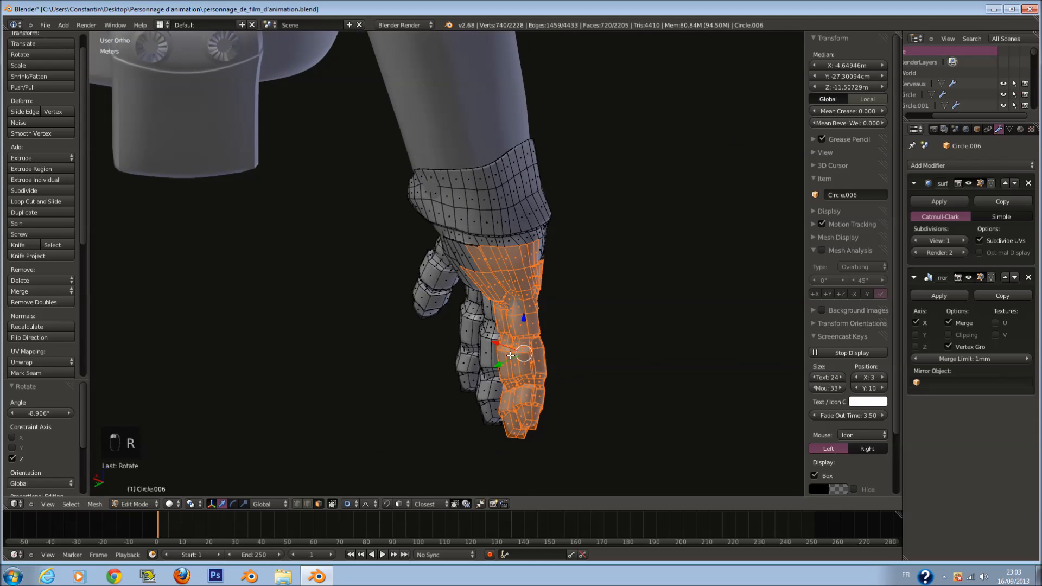
pyautogui.moveTo(501, 364); pyautogui.dragTo(499, 364)
pyautogui.moveTo(500, 364); pyautogui.dragTo(592, 352, button='middle')
pyautogui.press('r')
pyautogui.press('z')
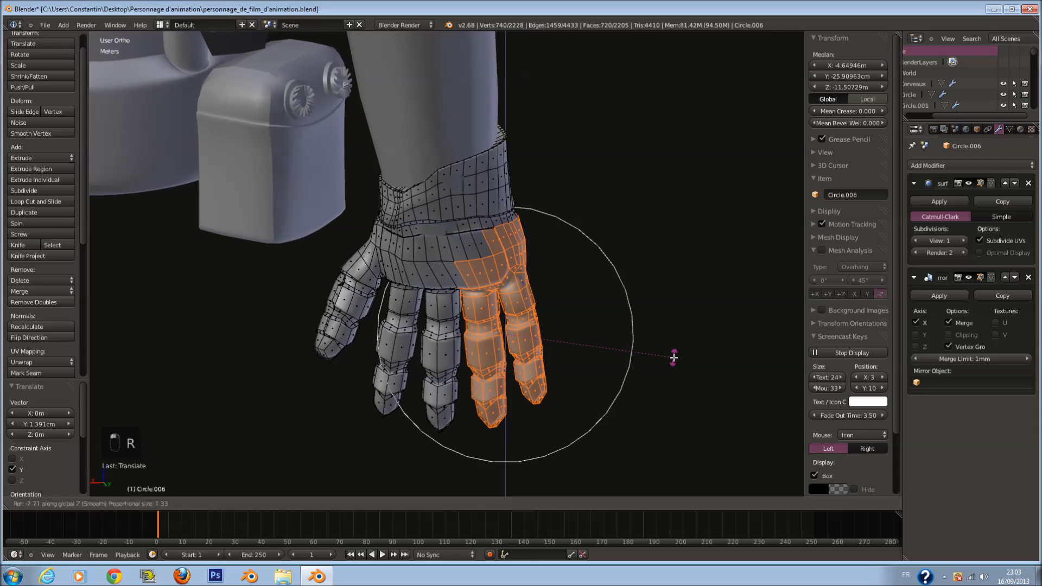
pyautogui.click(676, 356)
# Step: Try repositioning the whole glove mesh, and undo the changes back to the selection of the two outer fingers
pyautogui.press('z')
pyautogui.scroll(3, 536, 249)
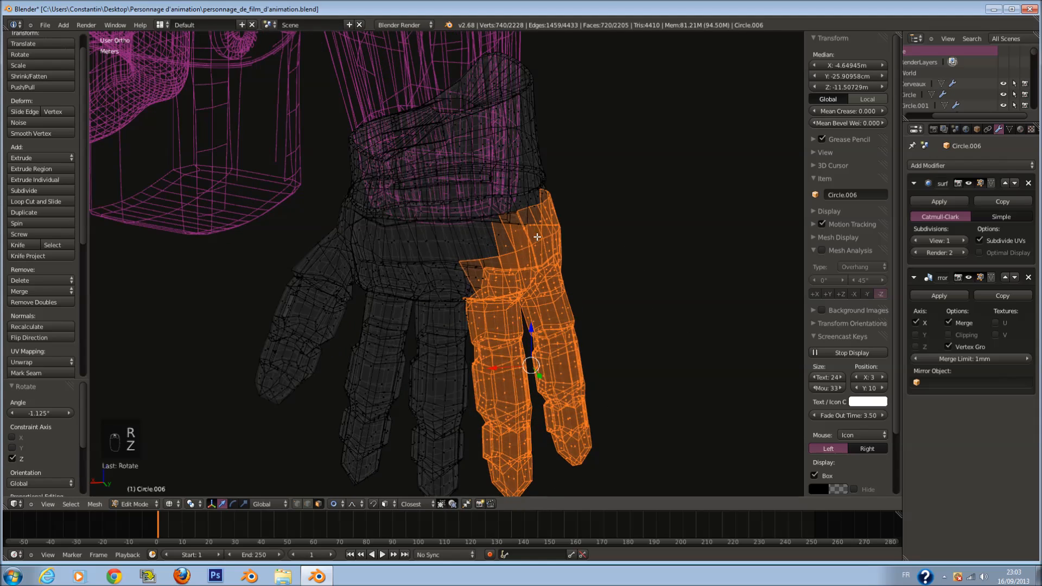
pyautogui.press('a')
pyautogui.press('a')
pyautogui.press('a')
pyautogui.moveTo(533, 259); pyautogui.dragTo(461, 328, button='middle')
pyautogui.press('z')
pyautogui.moveTo(478, 302); pyautogui.dragTo(476, 303)
pyautogui.moveTo(476, 303); pyautogui.dragTo(628, 275, button='middle')
pyautogui.press('Tab')
pyautogui.press('Tab')
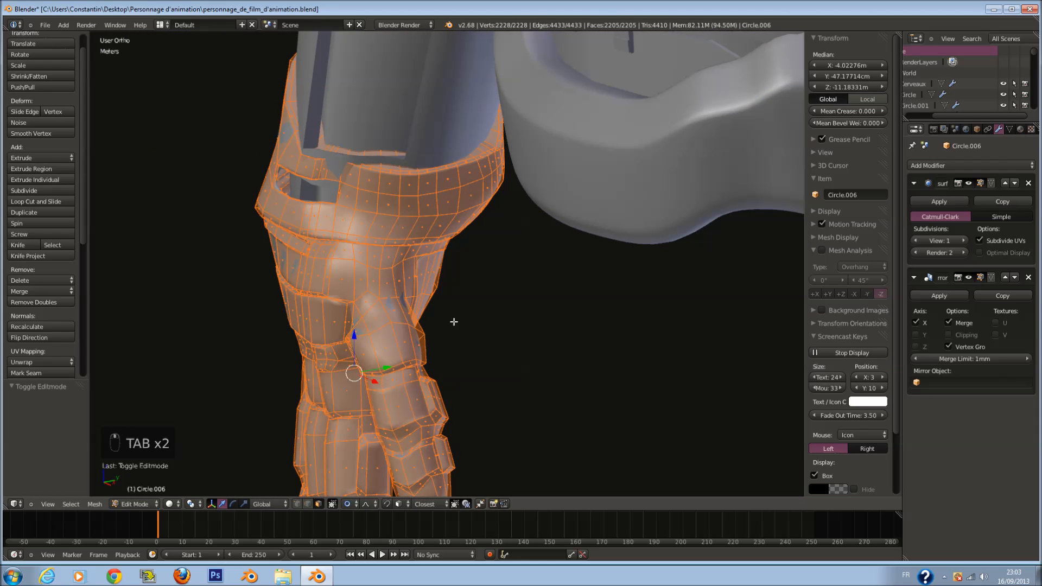
pyautogui.moveTo(397, 367); pyautogui.dragTo(404, 340)
pyautogui.hotkey('ctrl', 'z')
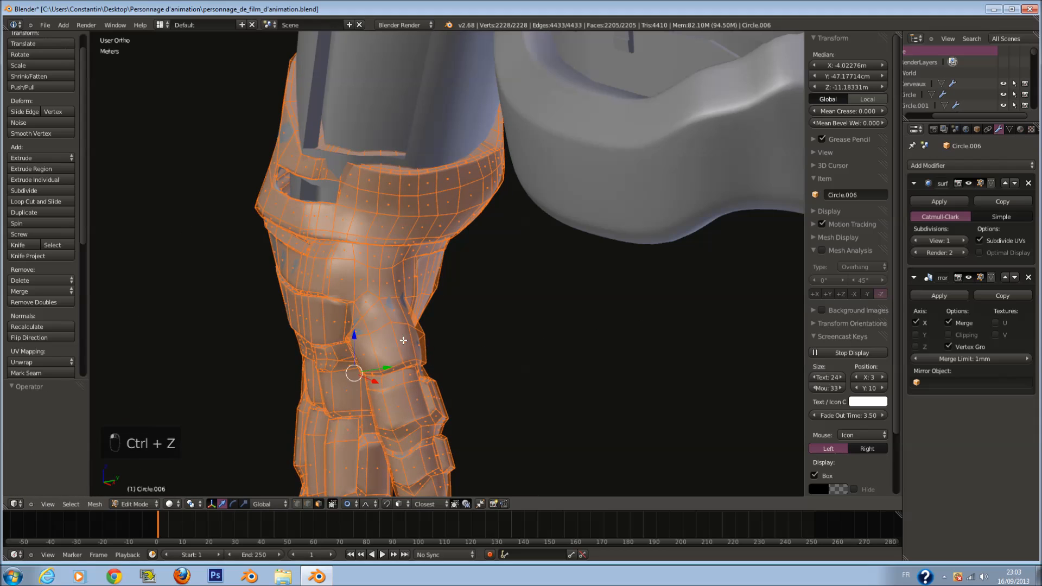
pyautogui.hotkey('ctrl', 'z')
pyautogui.hotkey('ctrl', 'z')
pyautogui.hotkey('ctrl', 'z')
pyautogui.hotkey('ctrl', 'z')
pyautogui.hotkey('ctrl', 'z')
pyautogui.hotkey('ctrl', 'z')
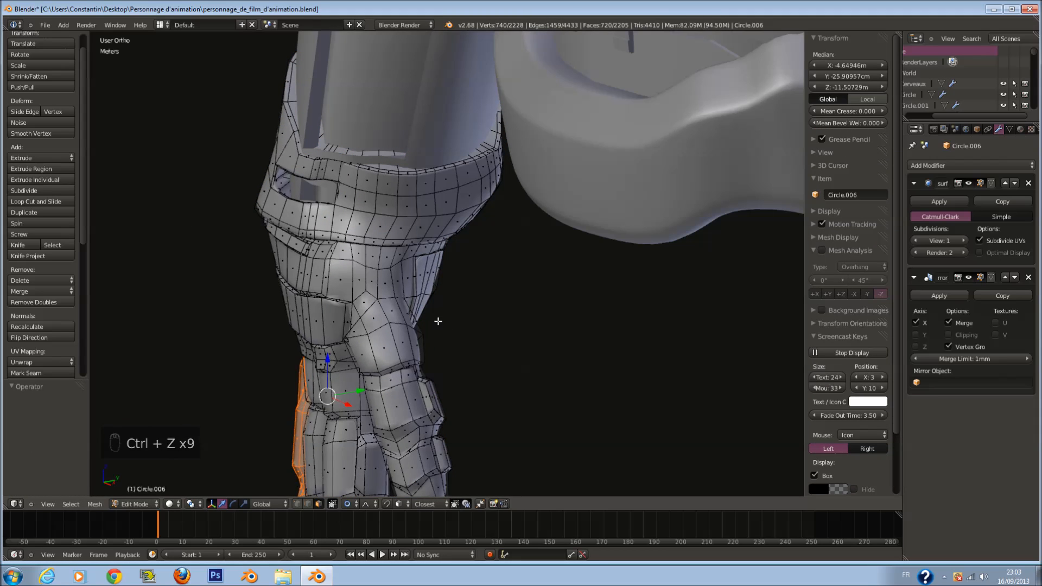
# Step: Leave Edit Mode on the glove, select the forearm object inside the cuff, and open it for mesh editing
pyautogui.scroll(3, 504, 321)
pyautogui.moveTo(504, 321)
pyautogui.mouseDown(button='middle')
pyautogui.moveTo(377, 292)
pyautogui.moveTo(435, 235)
pyautogui.moveTo(426, 214)
pyautogui.moveTo(353, 235)
pyautogui.moveTo(327, 224)
pyautogui.moveTo(312, 274)
pyautogui.mouseUp(button='middle')
pyautogui.press('z')
pyautogui.press('a')
pyautogui.press('a')
pyautogui.press('a')
pyautogui.press('z')
pyautogui.press('Tab')
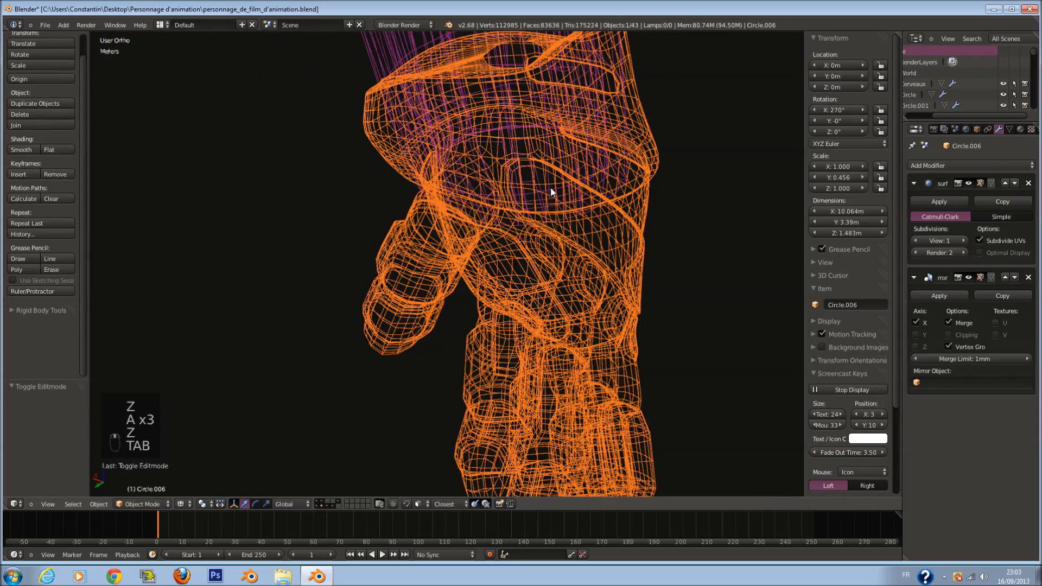
pyautogui.rightClick(551, 188)
pyautogui.press('z')
pyautogui.moveTo(566, 199)
pyautogui.mouseDown(button='middle')
pyautogui.moveTo(587, 155)
pyautogui.moveTo(558, 185)
pyautogui.moveTo(600, 123)
pyautogui.moveTo(603, 259)
pyautogui.mouseUp(button='middle')
pyautogui.scroll(-3, 587, 156)
pyautogui.press('Tab')
# Step: Disable proportional editing and scale the entire forearm mesh to 0.982 so that it sits inside the glove cuff
pyautogui.scroll(5, 542, 200)
pyautogui.press('z')
pyautogui.press('z')
pyautogui.hotkey('alt', 's')
pyautogui.click(594, 258)
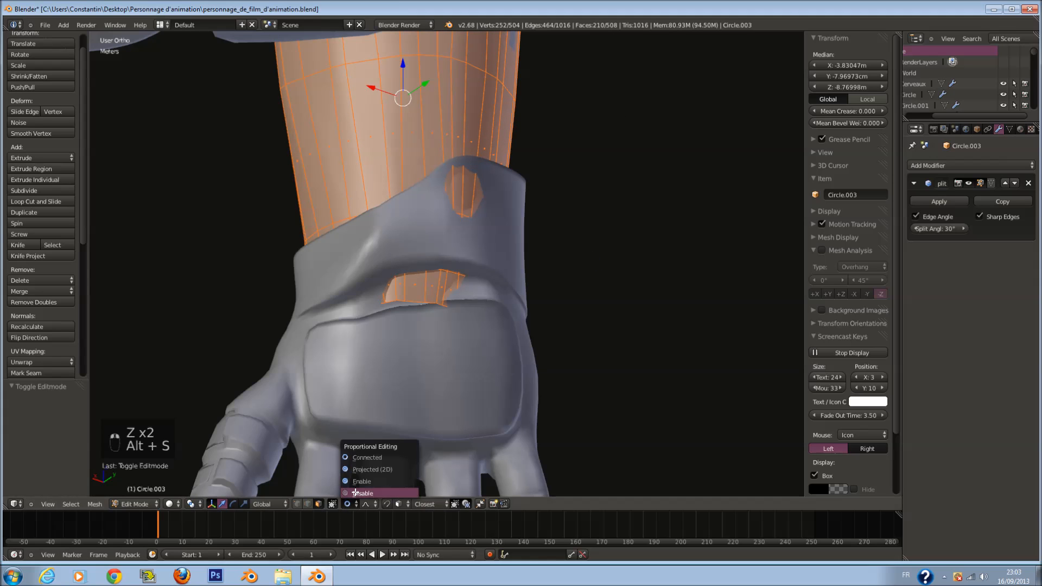
pyautogui.press('z')
pyautogui.hotkey('alt', 's')
pyautogui.press('s')
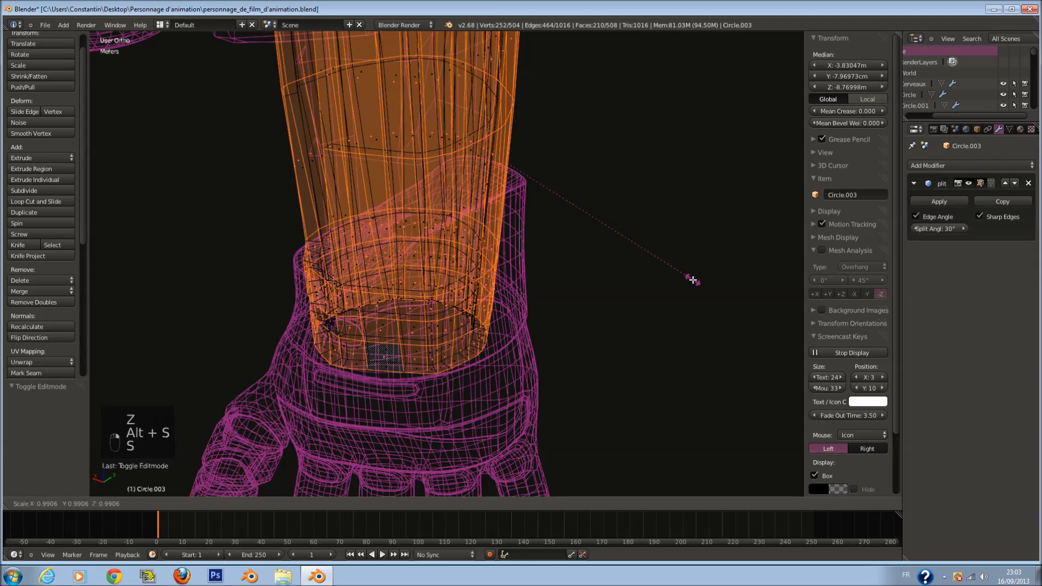
pyautogui.click(686, 281)
pyautogui.press('z')
pyautogui.moveTo(613, 310)
pyautogui.mouseDown(button='middle')
pyautogui.moveTo(532, 349)
pyautogui.moveTo(548, 342)
pyautogui.mouseUp(button='middle')
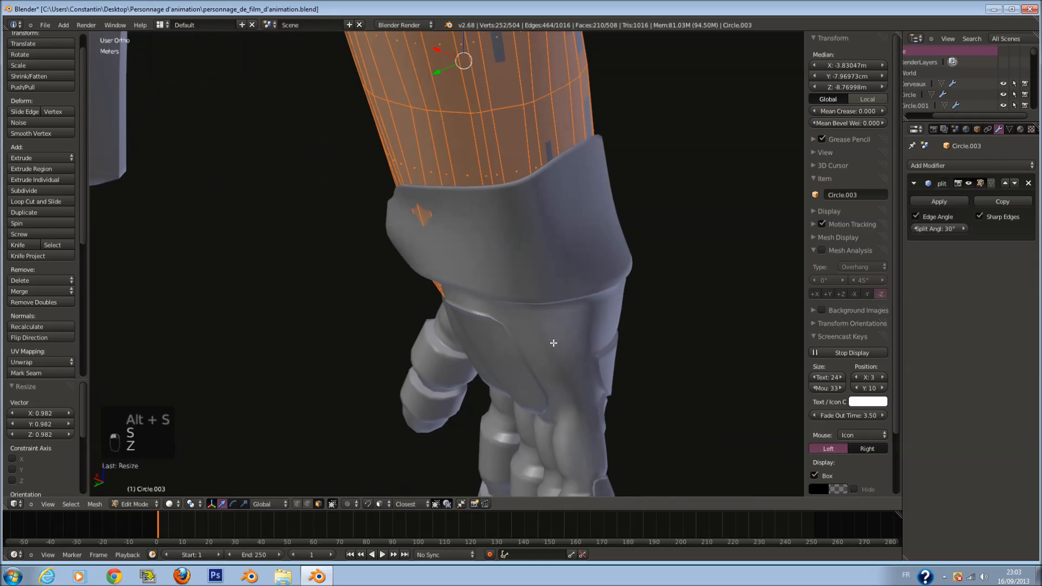
# Step: Return to editing the glove mesh and circle-select the wrist faces just below the cuff near the thumb
pyautogui.press('Tab')
pyautogui.rightClick(457, 224)
pyautogui.press('Tab')
pyautogui.moveTo(458, 224)
pyautogui.mouseDown(button='middle')
pyautogui.moveTo(496, 193)
pyautogui.moveTo(437, 292)
pyautogui.moveTo(423, 276)
pyautogui.mouseUp(button='middle')
pyautogui.scroll(1, 454, 266)
pyautogui.press('a')
pyautogui.press('a')
pyautogui.press('a')
pyautogui.press('z')
pyautogui.press('a')
pyautogui.press('a')
pyautogui.press('c')
pyautogui.press('c')
pyautogui.press('c')
pyautogui.click(441, 297)
pyautogui.rightClick(440, 296)
# Step: Try to move the selected wrist faces about 4.5 cm along Y, and undo the move
pyautogui.press('z')
pyautogui.moveTo(426, 277); pyautogui.dragTo(429, 278)
pyautogui.moveTo(505, 277); pyautogui.dragTo(565, 275, button='middle')
pyautogui.press('z')
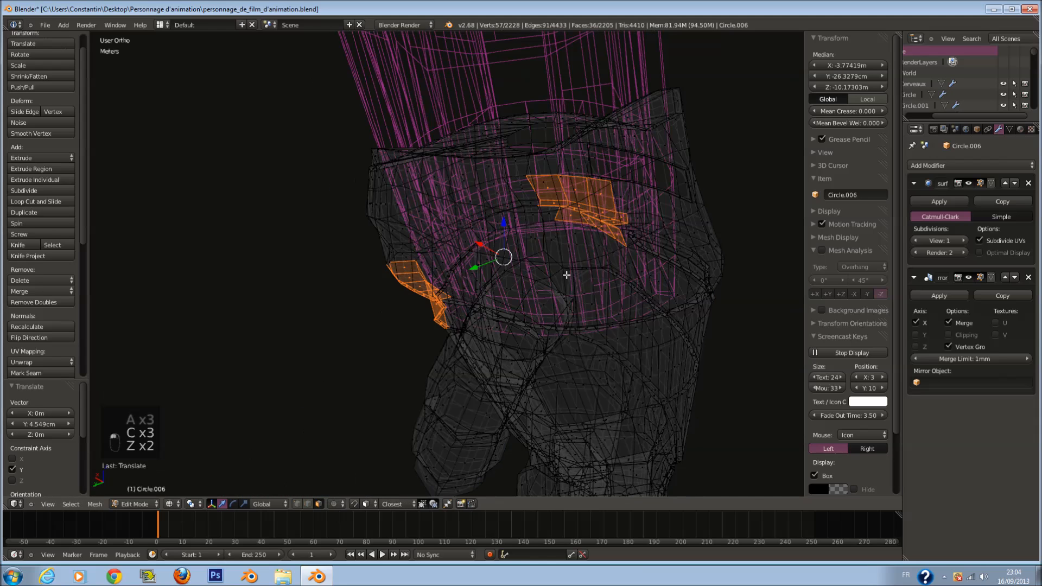
pyautogui.hotkey('ctrl', 'z')
# Step: Circle-deselect the wrist faces on the far side, keeping only the faces below the cuff near the thumb
pyautogui.press('c')
pyautogui.scroll(-3, 591, 196)
pyautogui.moveTo(591, 194); pyautogui.dragTo(581, 190, button='middle')
pyautogui.press('z')
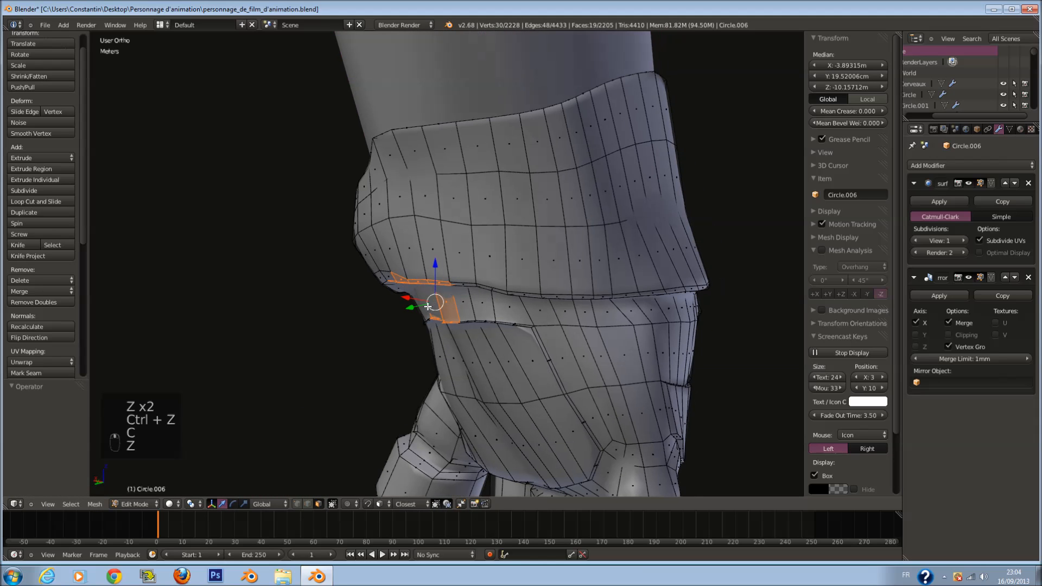
# Step: Try to move the remaining wrist faces slightly along Y without proportional editing, and undo the move
pyautogui.moveTo(418, 306); pyautogui.dragTo(411, 307)
pyautogui.moveTo(411, 308); pyautogui.dragTo(491, 271, button='middle')
pyautogui.hotkey('ctrl', 'z')
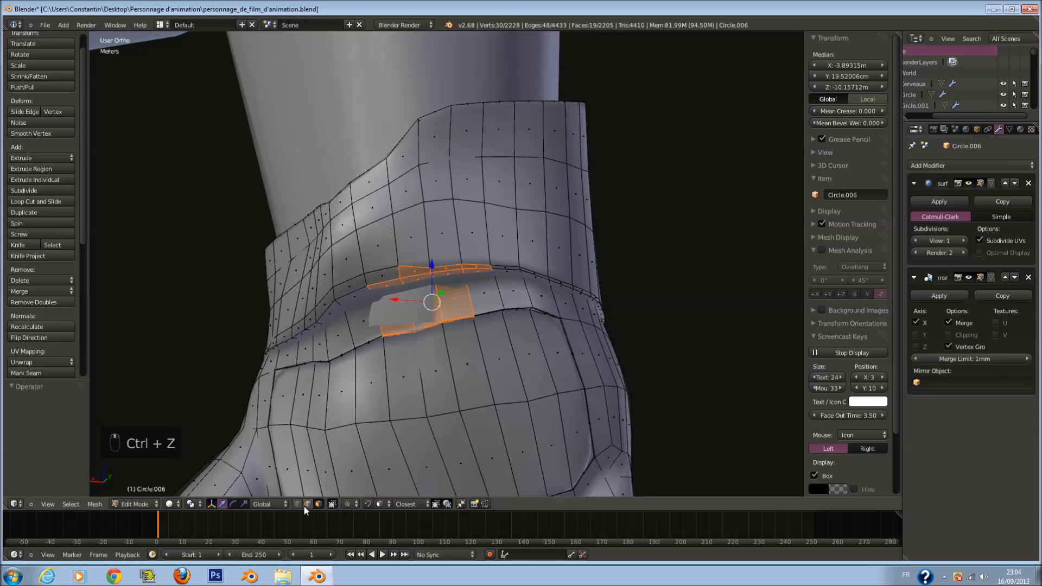
# Step: Enable proportional editing, pull the wrist faces below the cuff slightly outward along Y, and clear the selection
pyautogui.click(349, 504)
pyautogui.moveTo(398, 356); pyautogui.dragTo(432, 315, button='middle')
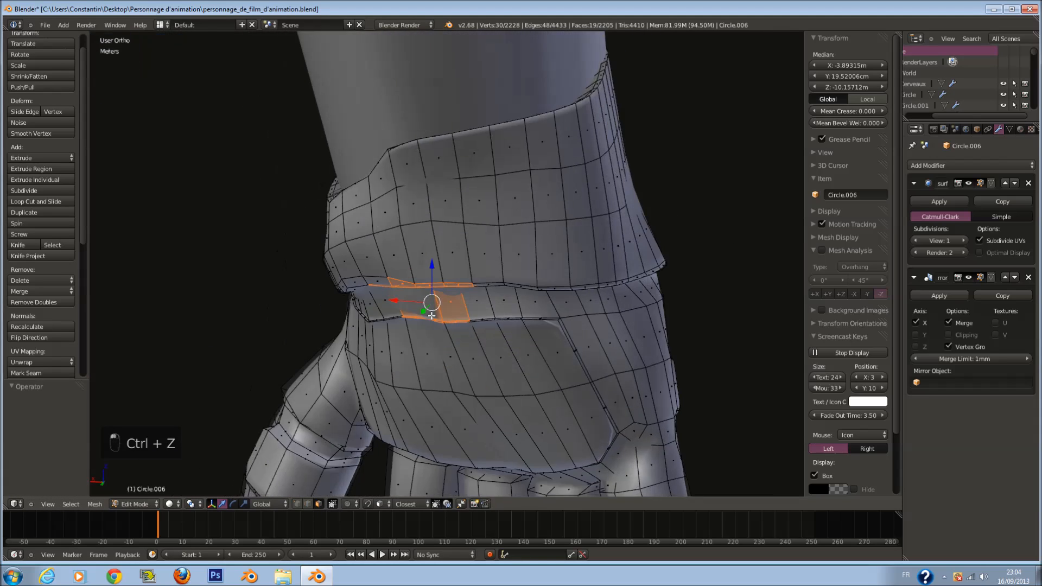
pyautogui.click(421, 314)
pyautogui.hotkey('ctrl', 'z')
pyautogui.moveTo(422, 317); pyautogui.dragTo(422, 329, button='middle')
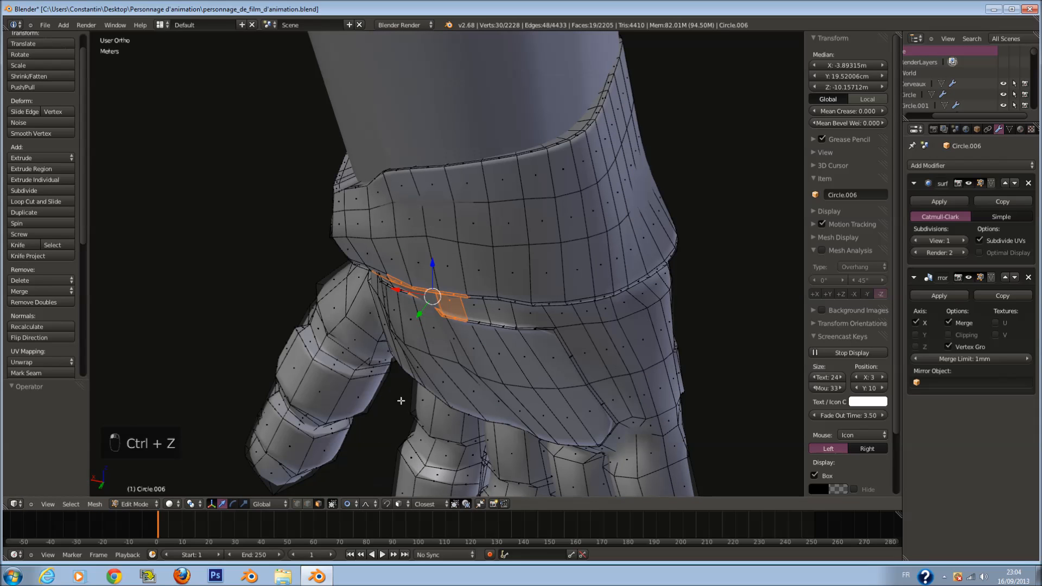
pyautogui.moveTo(421, 311); pyautogui.dragTo(414, 320)
pyautogui.scroll(-7, 467, 337)
pyautogui.press('a')
# Step: In the left side view, circle-select all the fingers with the lower palm and move them about 15.6 cm along Y
pyautogui.moveTo(624, 377); pyautogui.dragTo(605, 298, button='middle')
pyautogui.press('KP_3')
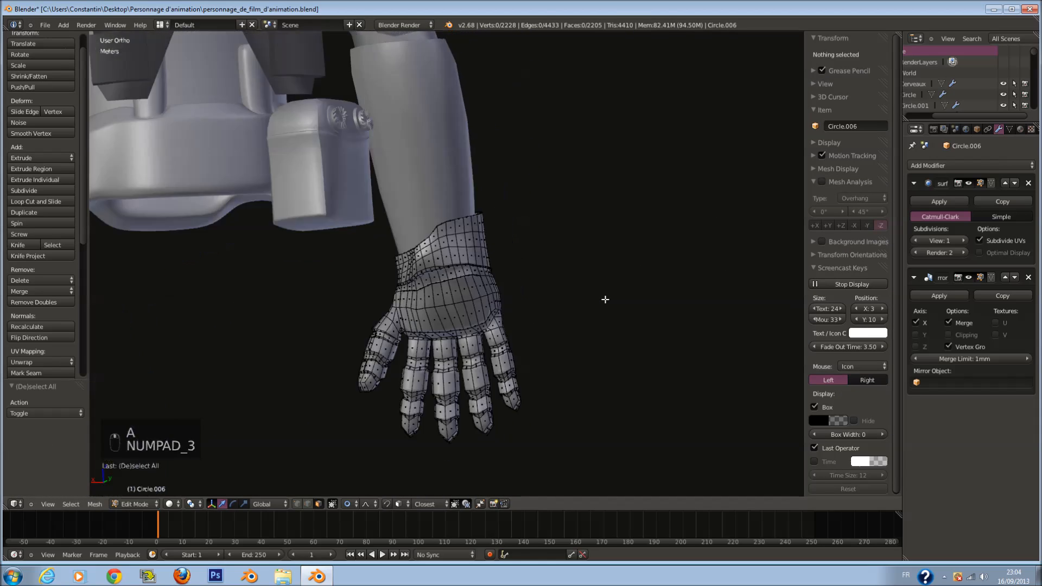
pyautogui.scroll(2, 605, 299)
pyautogui.press('ctrl+KP_3')
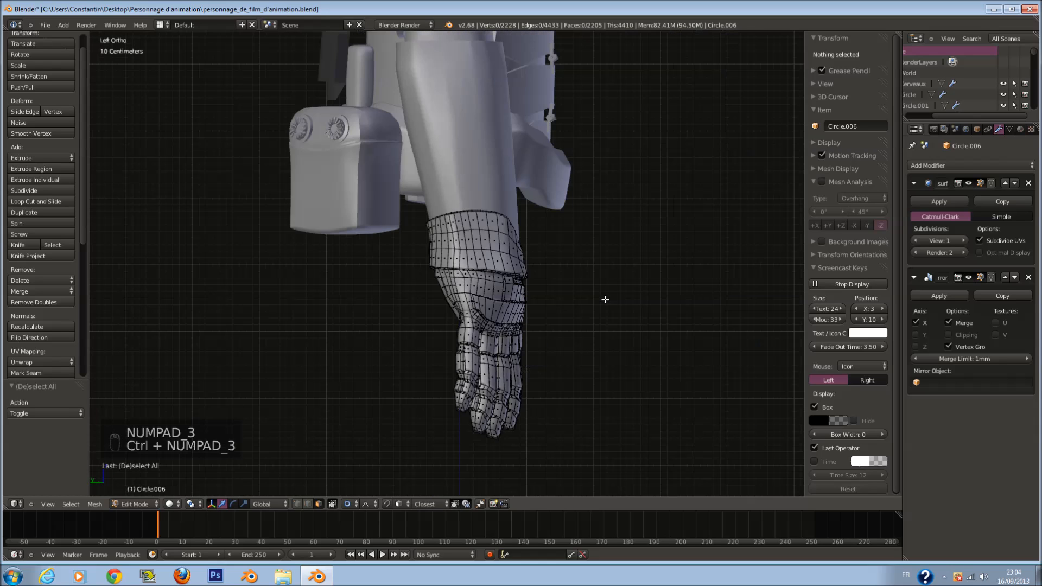
pyautogui.press('z')
pyautogui.press('a')
pyautogui.press('a')
pyautogui.scroll(2, 501, 367)
pyautogui.press('c')
pyautogui.press('c')
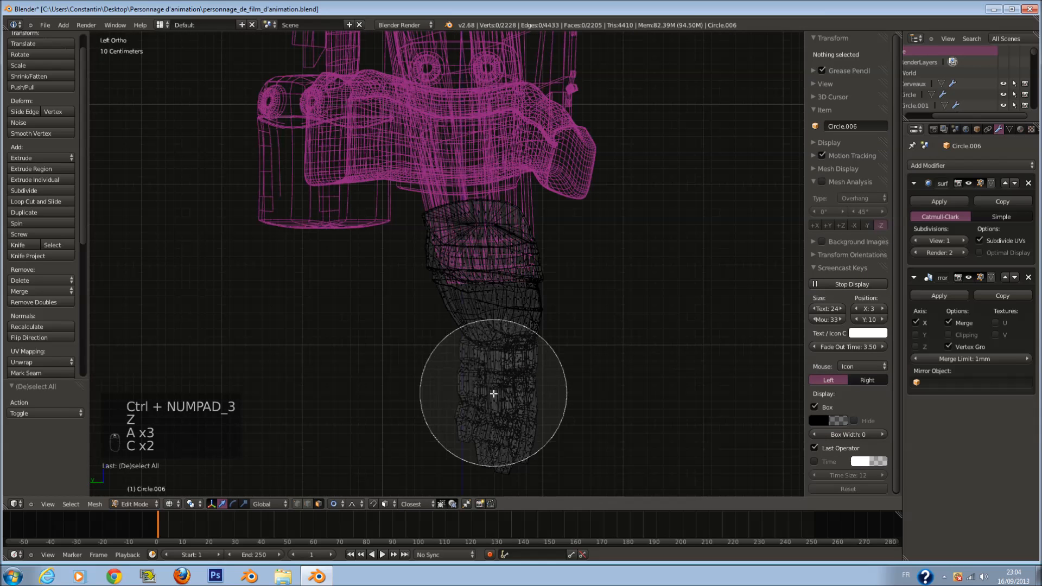
pyautogui.click(493, 394)
pyautogui.rightClick(494, 393)
pyautogui.press('g')
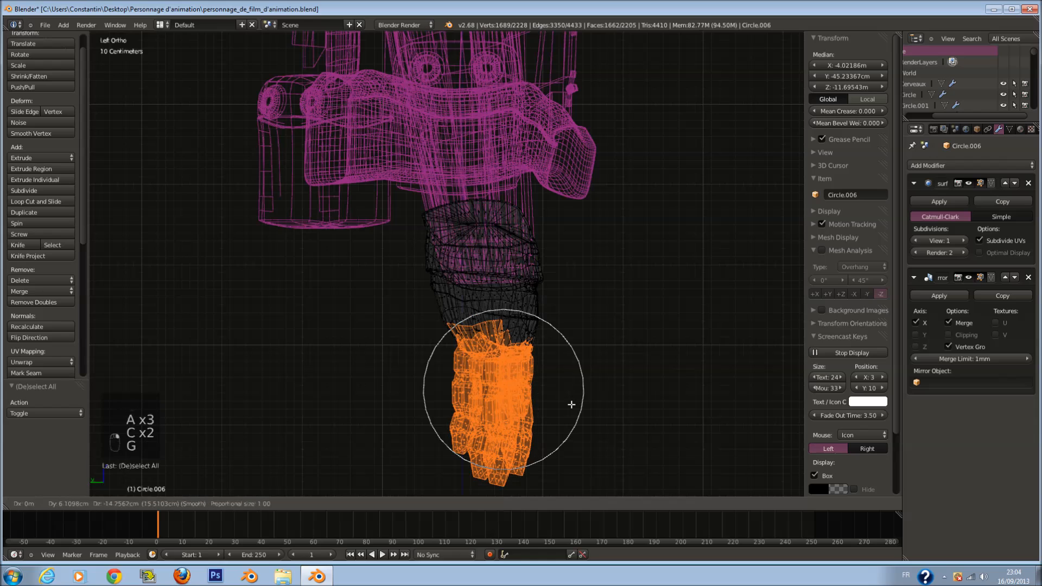
pyautogui.click(564, 393)
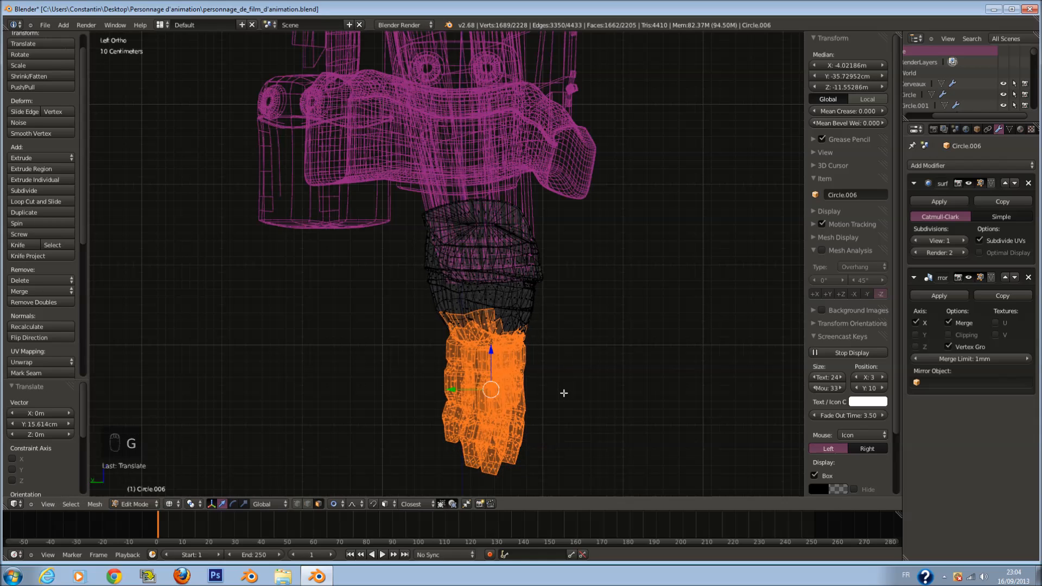
# Step: Rotate the selected fingers and shift them about 1.4 cm along Y and -6.8 mm along Z
pyautogui.click(593, 381)
pyautogui.click(583, 387)
pyautogui.press('z')
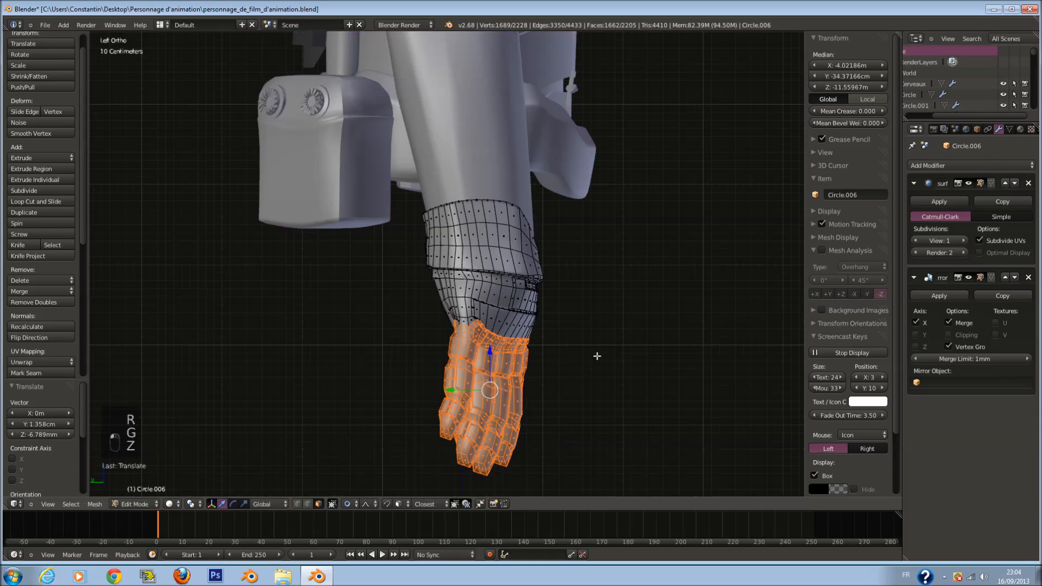
# Step: Clear the selection and circle-select the faces across the base of the fingers
pyautogui.scroll(2, 595, 353)
pyautogui.moveTo(546, 295)
pyautogui.mouseDown(button='middle')
pyautogui.moveTo(461, 309)
pyautogui.moveTo(334, 296)
pyautogui.mouseUp(button='middle')
pyautogui.scroll(4, 334, 295)
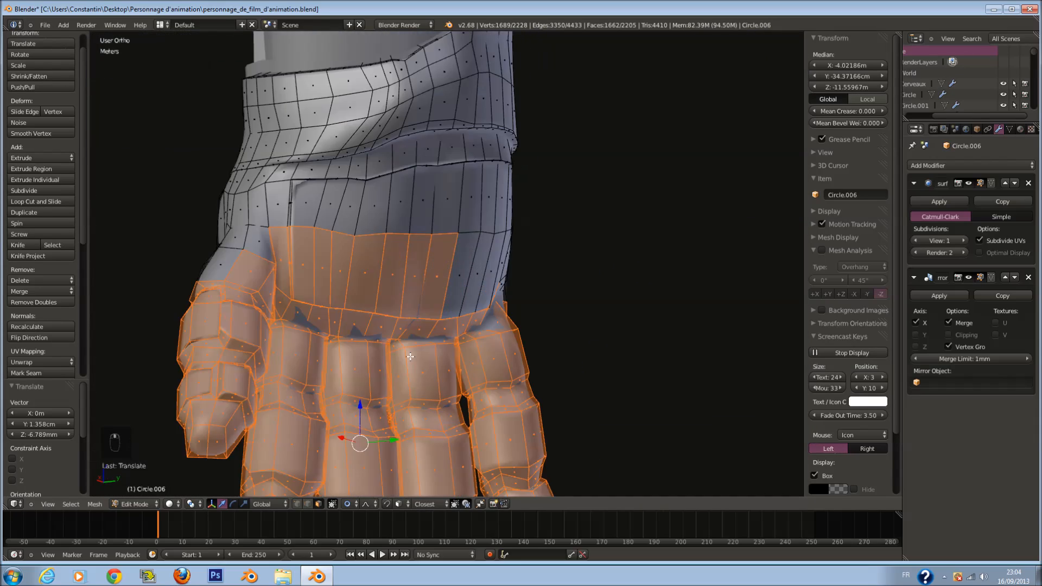
pyautogui.press('z')
pyautogui.press('a')
pyautogui.press('c')
pyautogui.moveTo(356, 362); pyautogui.dragTo(556, 340)
pyautogui.rightClick(558, 337)
# Step: Refine the selection to the faces where the fingers meet the palm and shift them slightly along Y
pyautogui.press('z')
pyautogui.moveTo(576, 326)
pyautogui.mouseDown(button='middle')
pyautogui.moveTo(413, 346)
pyautogui.moveTo(497, 347)
pyautogui.moveTo(488, 352)
pyautogui.moveTo(607, 314)
pyautogui.moveTo(593, 321)
pyautogui.mouseUp(button='middle')
pyautogui.press('z')
pyautogui.press('c')
pyautogui.rightClick(596, 320)
pyautogui.moveTo(662, 327); pyautogui.dragTo(642, 326, button='middle')
pyautogui.press('c')
pyautogui.moveTo(573, 309); pyautogui.dragTo(515, 316, button='middle')
pyautogui.press('z')
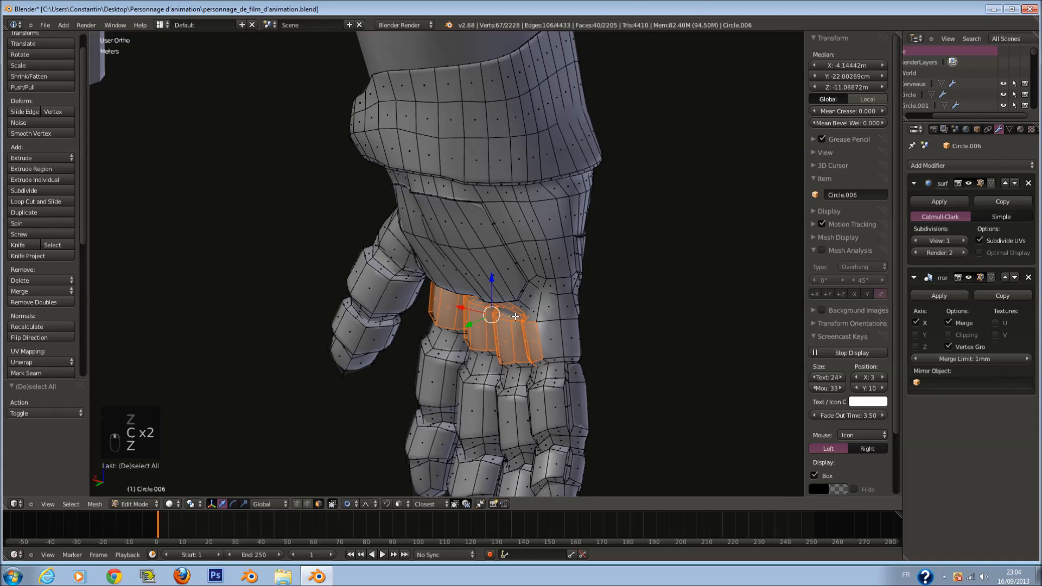
pyautogui.click(460, 328)
pyautogui.moveTo(461, 328); pyautogui.dragTo(376, 367, button='middle')
# Step: Try selecting the upper finger and thumb segments and moving them along Y, and undo the move and selection
pyautogui.press('a')
pyautogui.press('a')
pyautogui.press('a')
pyautogui.press('c')
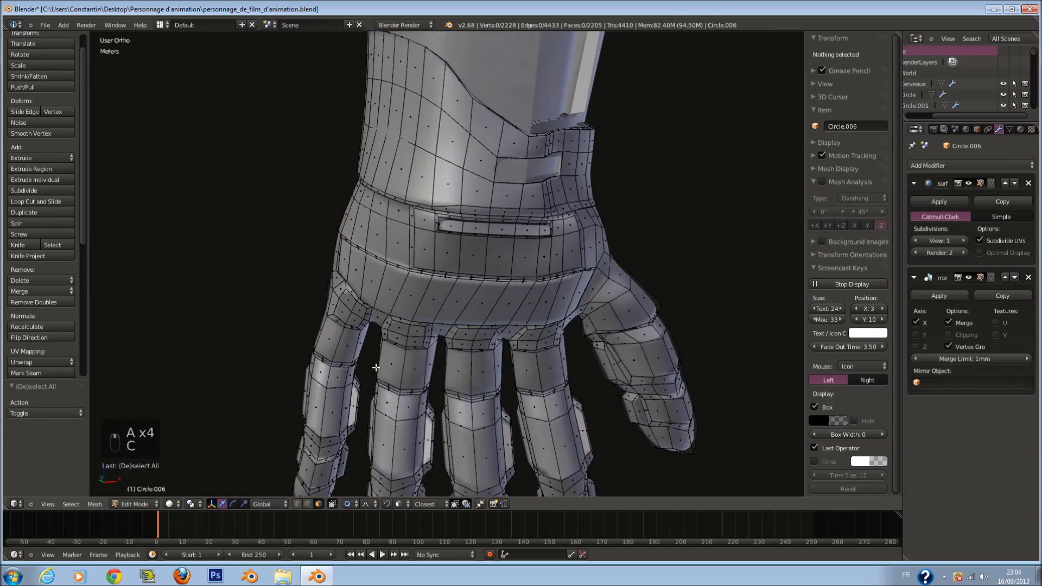
pyautogui.moveTo(351, 359); pyautogui.dragTo(628, 356)
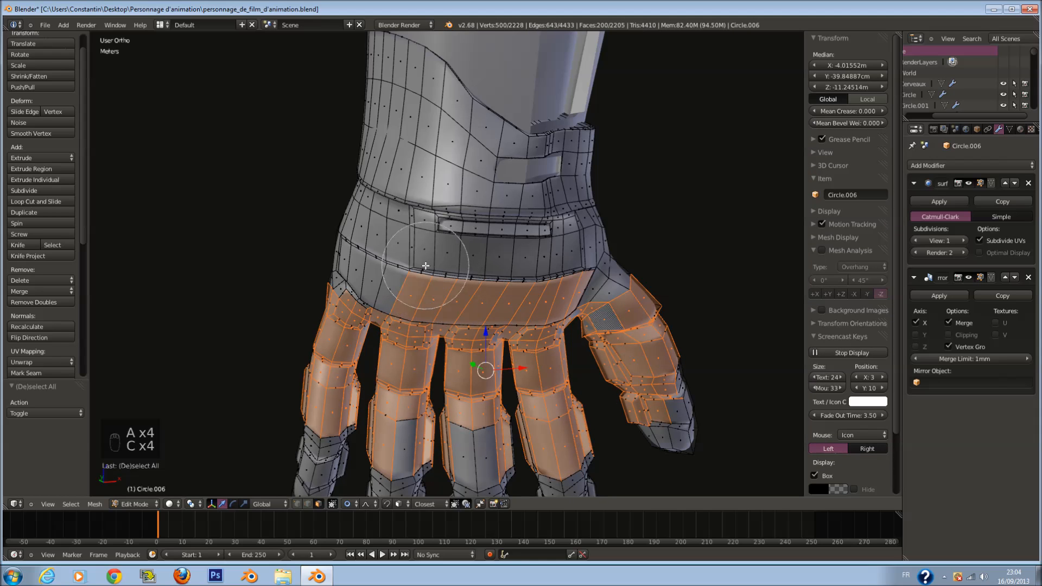
pyautogui.moveTo(425, 266); pyautogui.dragTo(574, 268, button='middle')
pyautogui.rightClick(574, 270)
pyautogui.moveTo(472, 347)
pyautogui.mouseDown(button='middle')
pyautogui.moveTo(567, 332)
pyautogui.moveTo(536, 359)
pyautogui.mouseUp(button='middle')
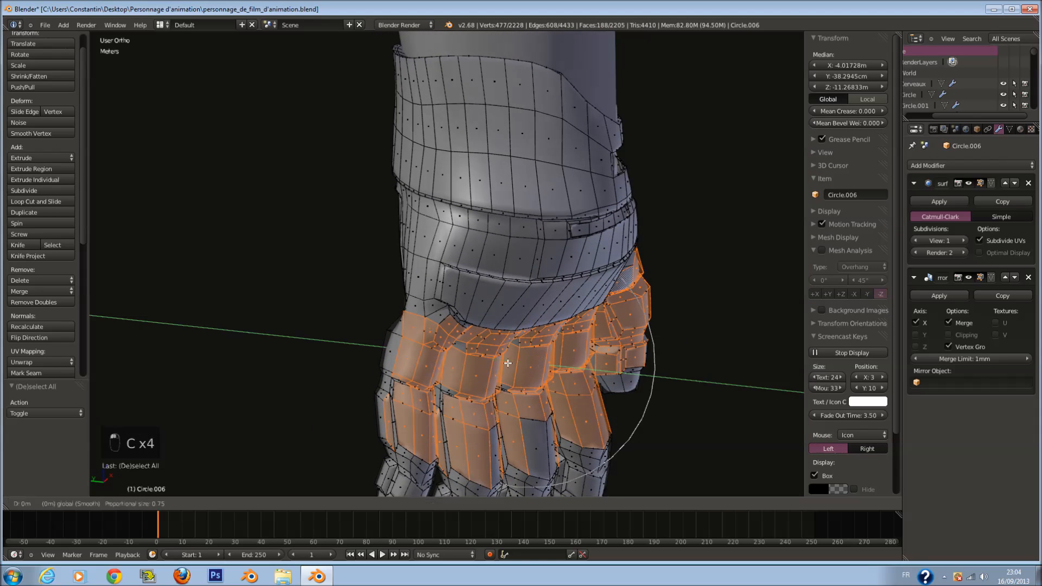
pyautogui.hotkey('ctrl', 'z')
pyautogui.hotkey('ctrl', 'z')
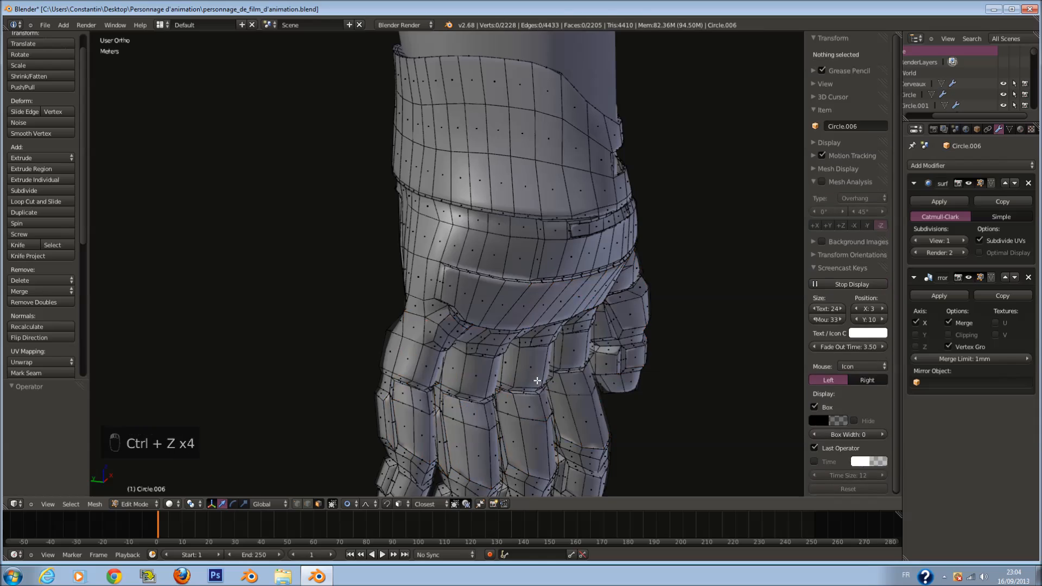
pyautogui.moveTo(537, 379); pyautogui.dragTo(491, 372, button='middle')
pyautogui.press('a')
pyautogui.press('a')
pyautogui.scroll(1, 404, 375)
pyautogui.press('c')
pyautogui.moveTo(355, 380)
pyautogui.mouseDown()
pyautogui.moveTo(425, 399)
pyautogui.moveTo(678, 381)
pyautogui.mouseUp()
pyautogui.rightClick(676, 382)
pyautogui.moveTo(651, 382); pyautogui.dragTo(614, 379, button='middle')
# Step: Circle-select the faces across the knuckles at the finger bases and shift them along Y with proportional editing
pyautogui.press('a')
pyautogui.scroll(1, 380, 350)
pyautogui.press('c')
pyautogui.moveTo(294, 331)
pyautogui.mouseDown()
pyautogui.moveTo(512, 386)
pyautogui.moveTo(712, 326)
pyautogui.mouseUp()
pyautogui.rightClick(770, 284)
pyautogui.moveTo(770, 285); pyautogui.dragTo(615, 368, button='middle')
pyautogui.press('g')
pyautogui.press('y')
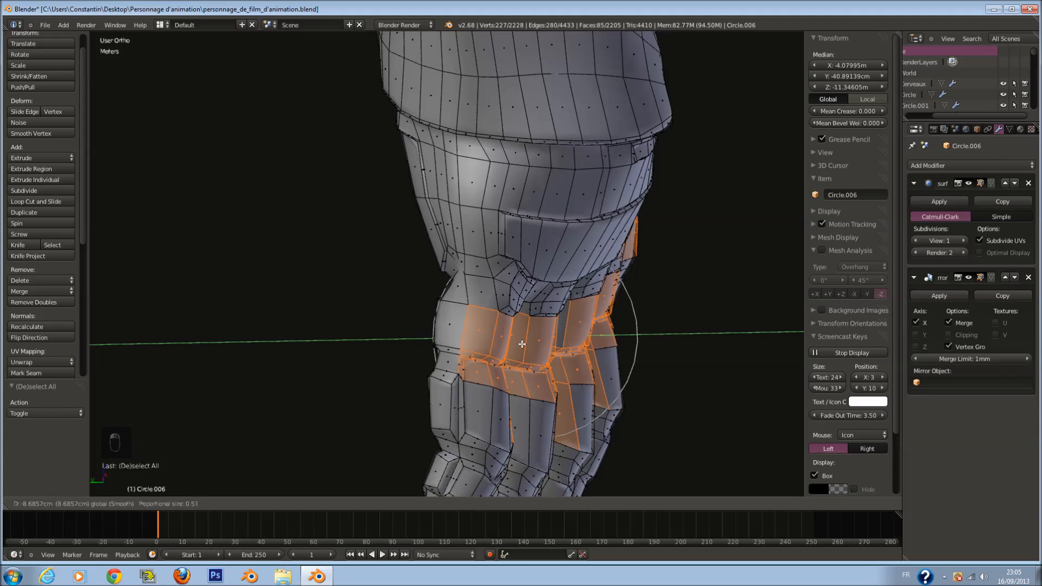
pyautogui.click(522, 347)
# Step: Leave Edit Mode and examine both gloved hands and the forearm fit from several sides
pyautogui.moveTo(522, 348); pyautogui.dragTo(399, 363, button='middle')
pyautogui.press('Tab')
pyautogui.scroll(-3, 558, 350)
pyautogui.scroll(-3, 322, 350)
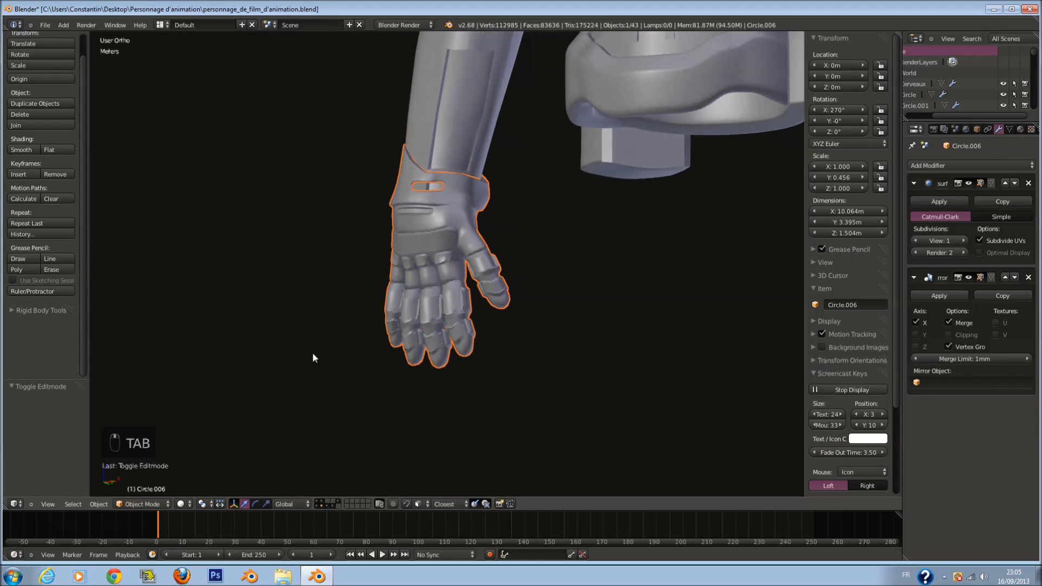
pyautogui.keyDown('shift'); pyautogui.moveTo(471, 364); pyautogui.dragTo(343, 374, button='middle'); pyautogui.keyUp('shift')
pyautogui.scroll(3, 343, 374)
pyautogui.moveTo(257, 368); pyautogui.dragTo(401, 375, button='middle')
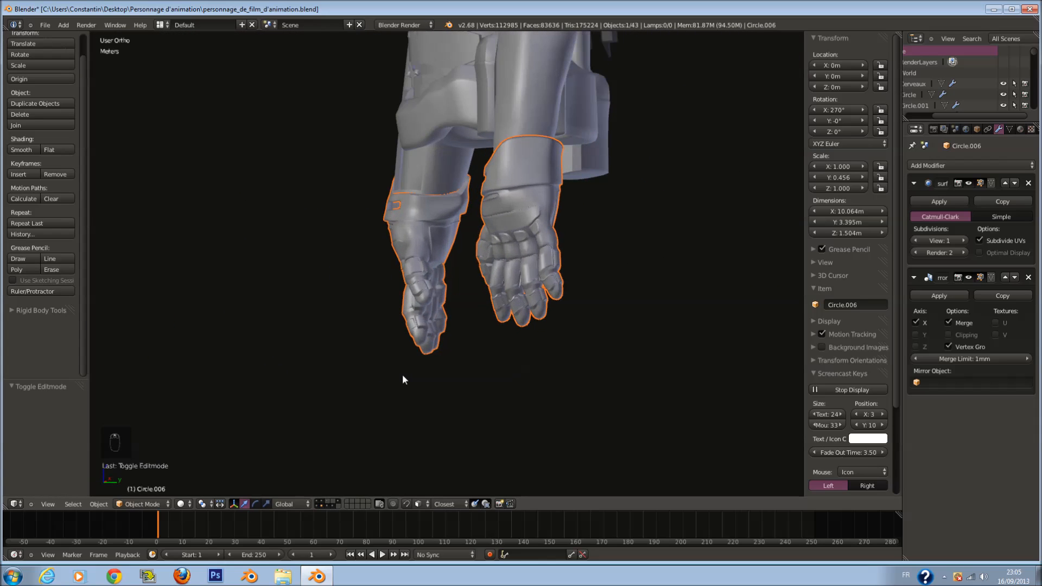
# Step: Circle-select all the glove's cuff faces in wireframe from the back view, excluding the stray faces below the cuff
pyautogui.press('KP_3')
pyautogui.press('Tab')
pyautogui.scroll(3, 391, 380)
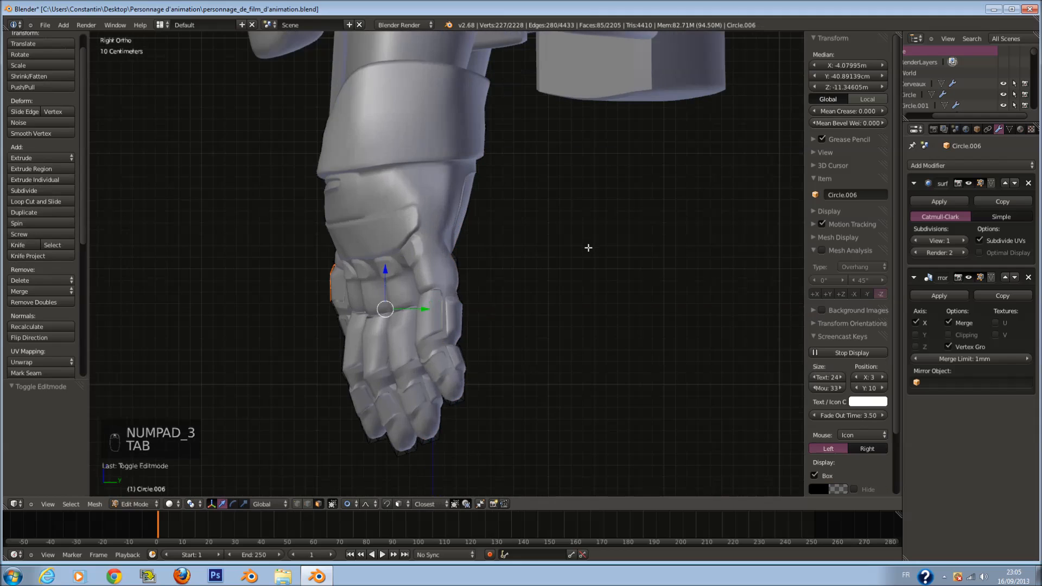
pyautogui.press('ctrl+KP_1')
pyautogui.press('z')
pyautogui.press('a')
pyautogui.press('a')
pyautogui.press('a')
pyautogui.press('a')
pyautogui.press('a')
pyautogui.press('c')
pyautogui.moveTo(356, 78); pyautogui.dragTo(550, 72)
pyautogui.rightClick(546, 73)
pyautogui.keyDown('shift'); pyautogui.scroll(6, 546, 73); pyautogui.keyUp('shift')
pyautogui.press('c')
pyautogui.moveTo(354, 192)
pyautogui.mouseDown()
pyautogui.moveTo(405, 200)
pyautogui.moveTo(550, 168)
pyautogui.mouseUp()
pyautogui.scroll(3, 529, 301)
pyautogui.middleClick(438, 309)
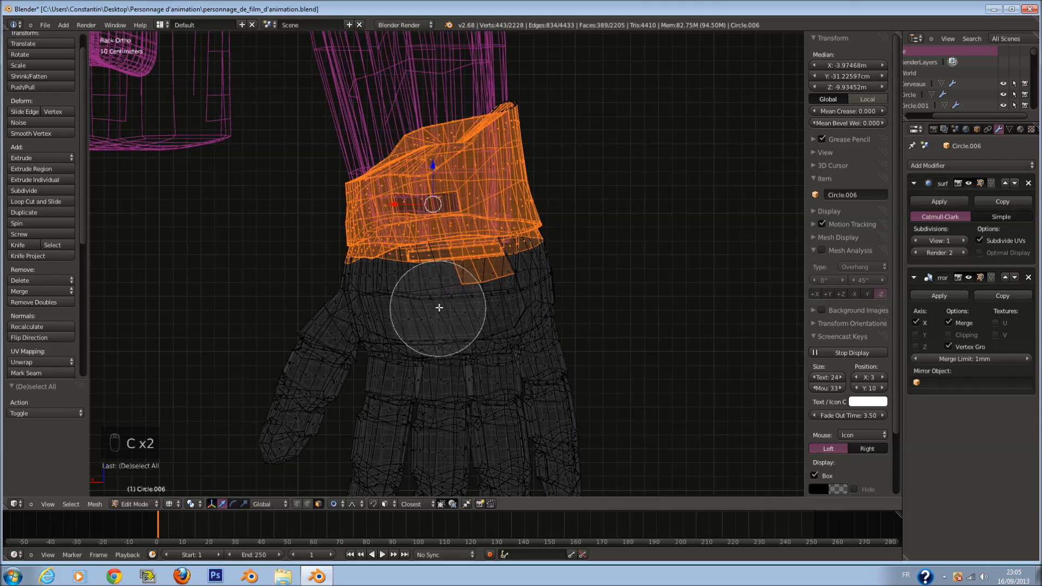
pyautogui.rightClick(438, 310)
# Step: Move the selected cuff up about 21.2 cm along Z with proportional editing
pyautogui.press('z')
pyautogui.scroll(3, 507, 288)
pyautogui.moveTo(506, 283); pyautogui.dragTo(545, 277, button='middle')
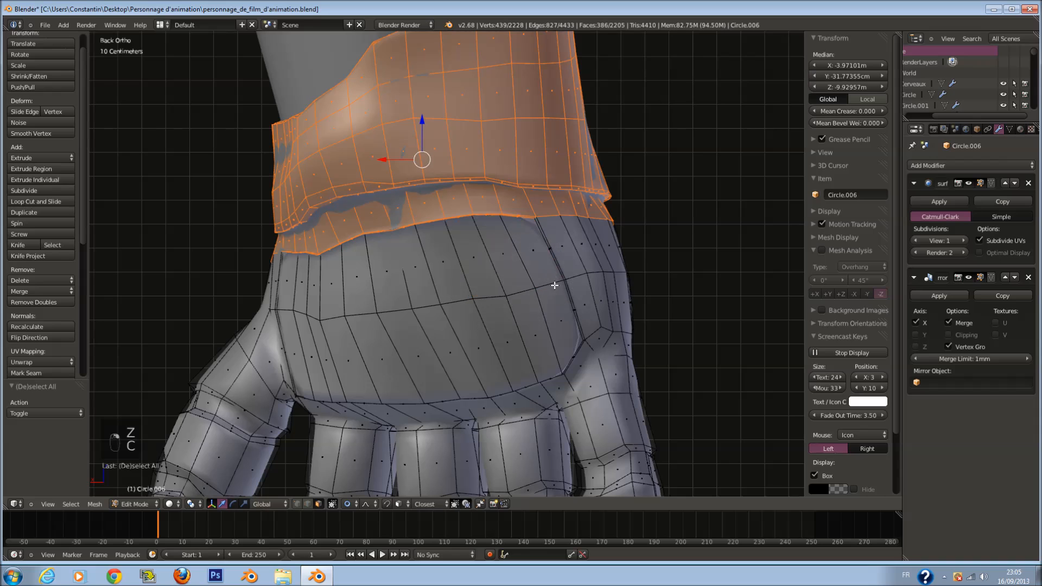
pyautogui.press('z')
pyautogui.scroll(-4, 554, 285)
pyautogui.press('g')
pyautogui.press('z')
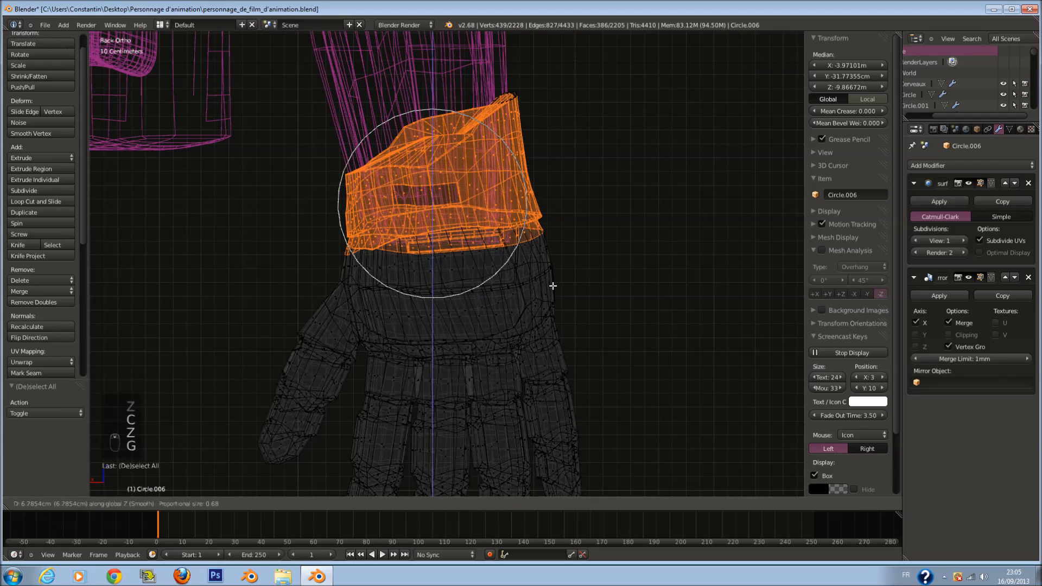
pyautogui.scroll(3, 552, 278)
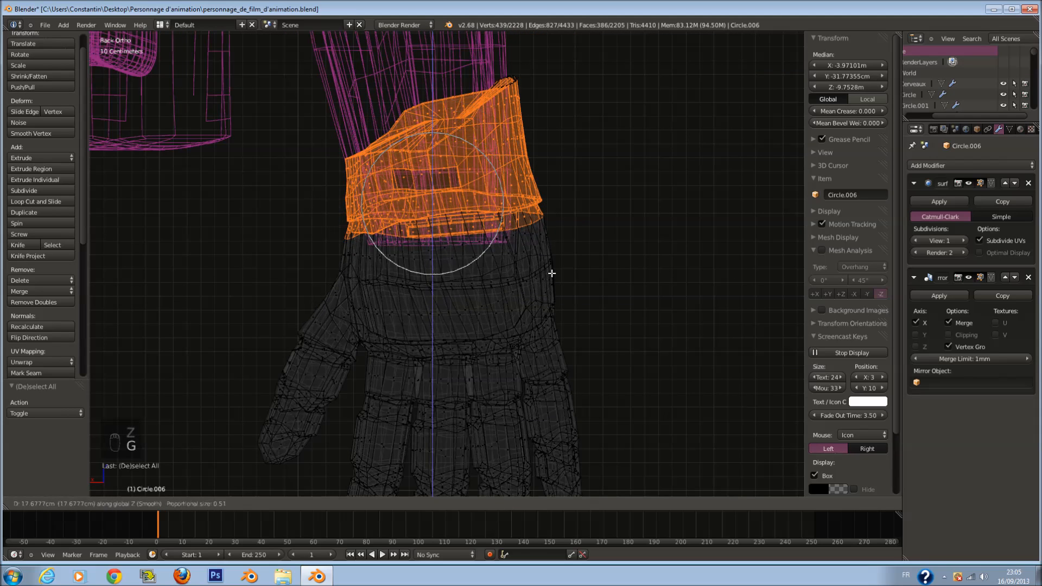
pyautogui.click(550, 268)
pyautogui.press('z')
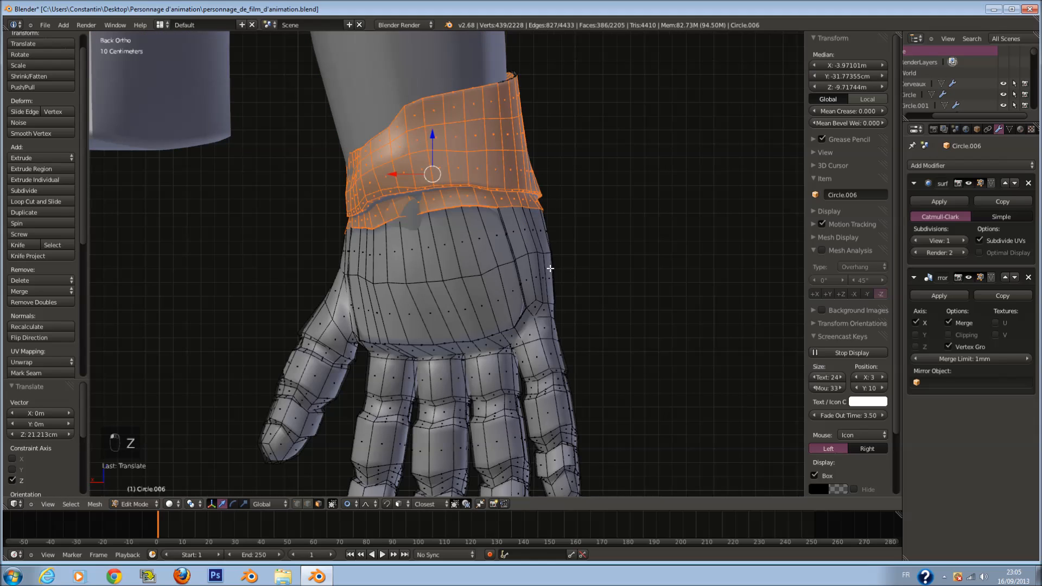
# Step: Add the missed upper rim faces to the cuff selection and stretch it along Z
pyautogui.press('KP_3')
pyautogui.moveTo(513, 263); pyautogui.dragTo(508, 221, button='middle')
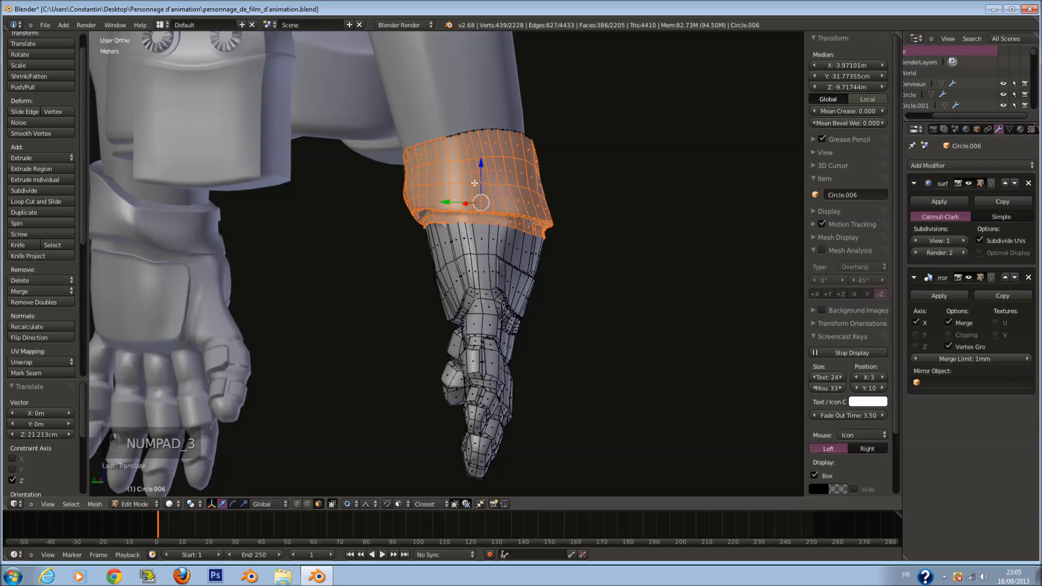
pyautogui.press('z')
pyautogui.press('c')
pyautogui.moveTo(460, 125); pyautogui.dragTo(537, 119)
pyautogui.rightClick(540, 120)
pyautogui.press('z')
pyautogui.press('s')
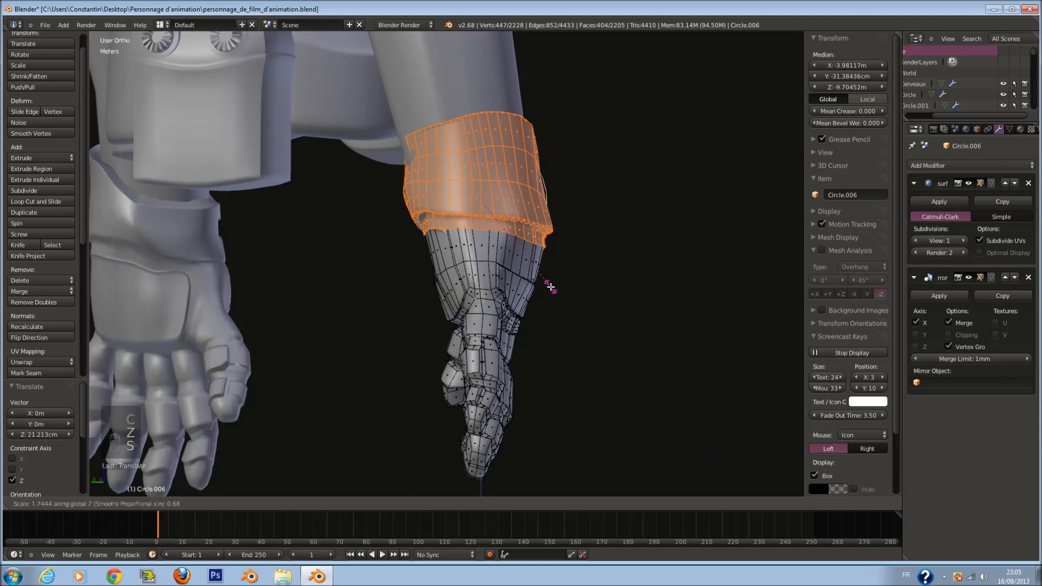
pyautogui.click(565, 258)
# Step: Rotate the selected cuff slightly to align it with the forearm and return to Object Mode
pyautogui.press('r')
pyautogui.click(627, 219)
pyautogui.press('Tab')
pyautogui.press('z')
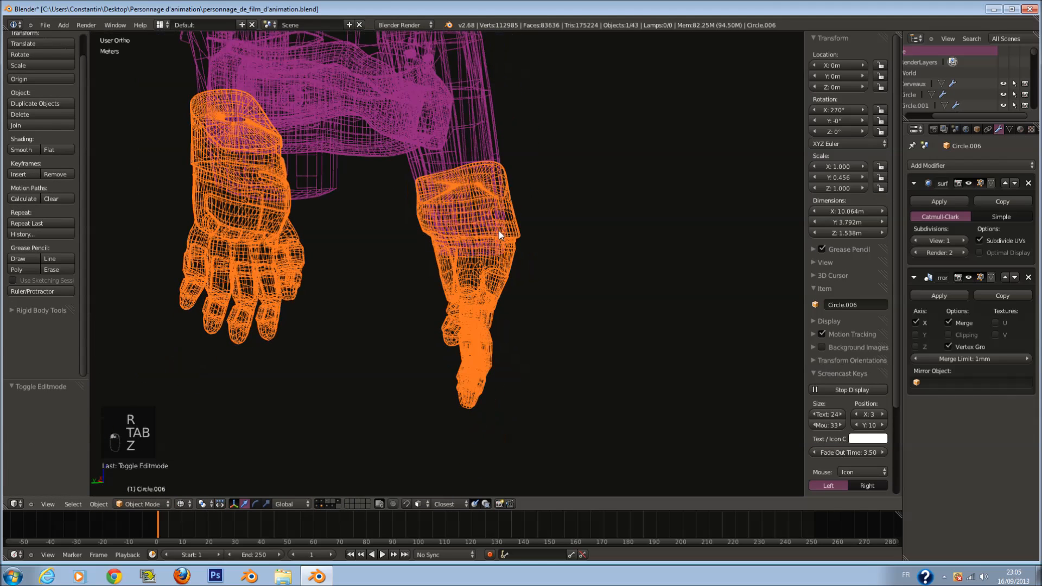
# Step: Select the entire glove mesh and lower it slightly along Z
pyautogui.press('Tab')
pyautogui.press('a')
pyautogui.press('a')
pyautogui.press('a')
pyautogui.press('a')
pyautogui.press('z')
pyautogui.press('z')
pyautogui.press('z')
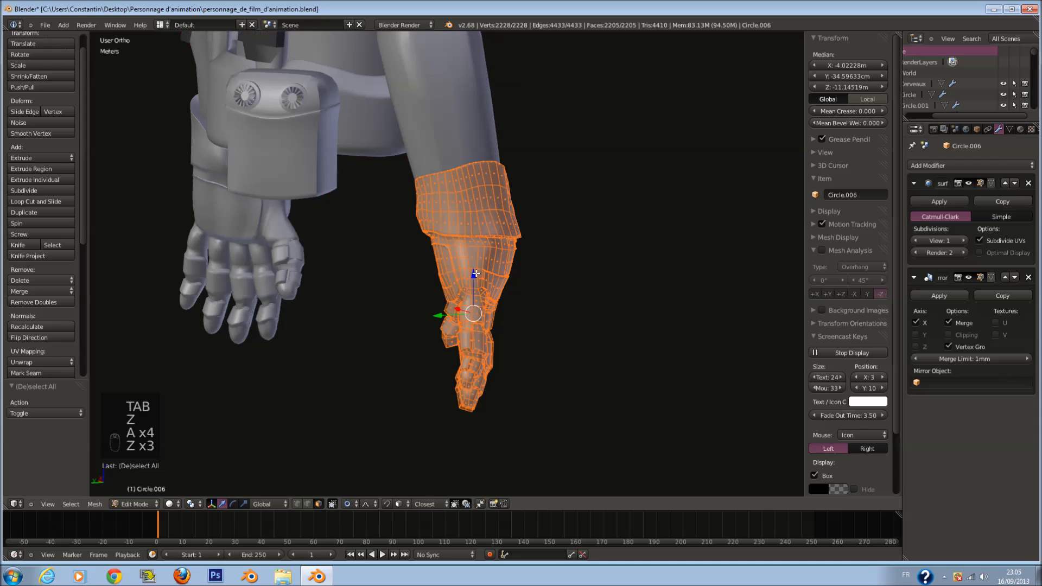
pyautogui.moveTo(475, 278); pyautogui.dragTo(476, 284)
pyautogui.moveTo(566, 275); pyautogui.dragTo(457, 222, button='middle')
pyautogui.press('Tab')
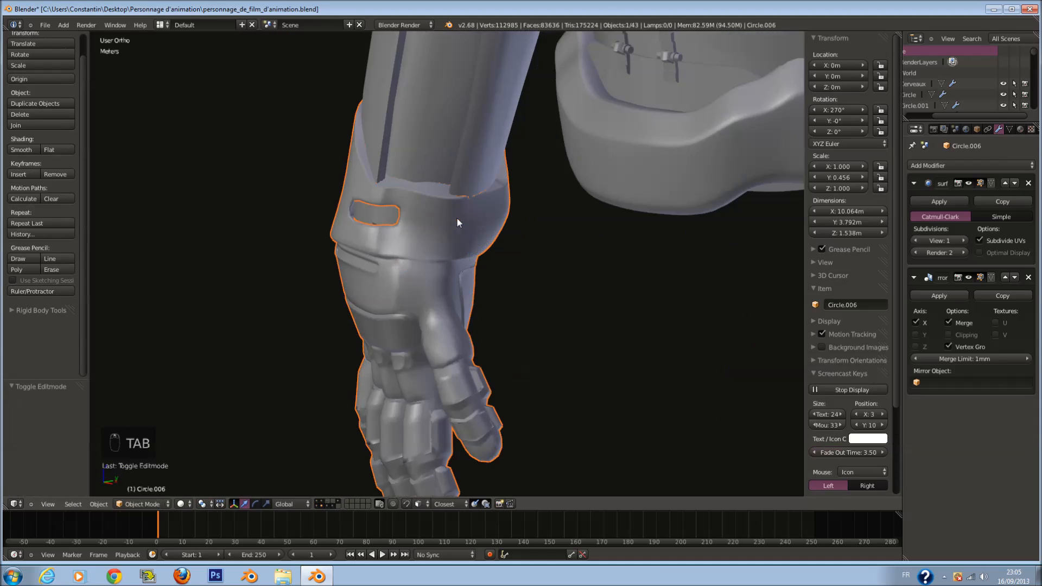
# Step: Select the strap around the elbow and enter Edit Mode in wireframe
pyautogui.press('ctrl+KP_1')
pyautogui.press('KP_1')
pyautogui.press('a')
pyautogui.moveTo(501, 219); pyautogui.dragTo(486, 239, button='middle')
pyautogui.scroll(4, 607, 255)
pyautogui.scroll(2, 486, 239)
pyautogui.rightClick(532, 191)
pyautogui.press('Tab')
pyautogui.scroll(1, 570, 179)
pyautogui.press('Tab')
pyautogui.keyDown('shift'); pyautogui.moveTo(577, 176); pyautogui.dragTo(582, 282, button='middle'); pyautogui.keyUp('shift')
pyautogui.rightClick(577, 216)
pyautogui.press('Tab')
pyautogui.scroll(4, 581, 281)
pyautogui.press('z')
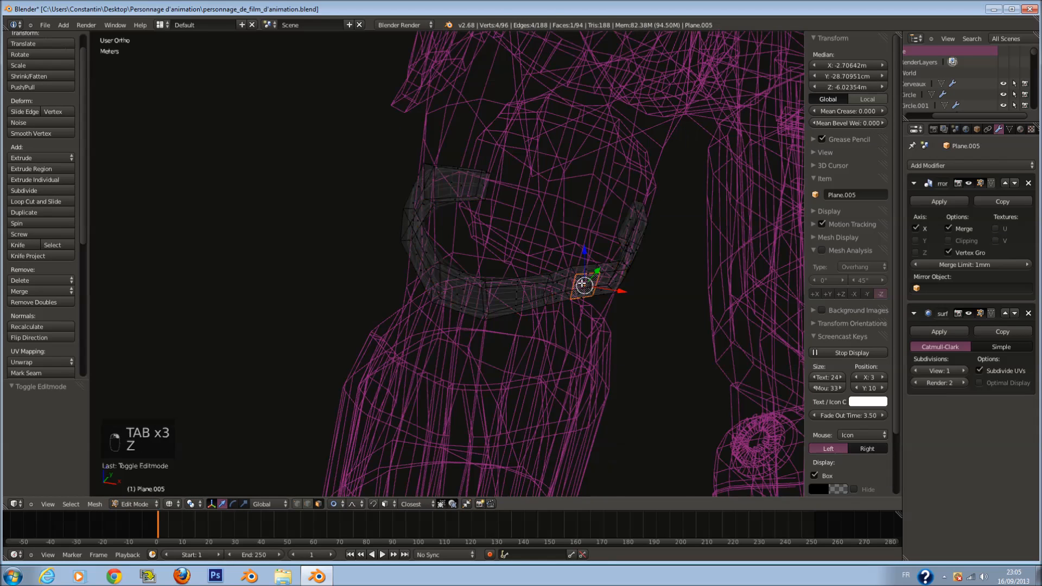
# Step: Circle-select the end faces of the elbow strap, adjust their position, and save the file
pyautogui.press('z')
pyautogui.press('z')
pyautogui.press('a')
pyautogui.press('a')
pyautogui.press('a')
pyautogui.press('a')
pyautogui.press('c')
pyautogui.click(575, 296)
pyautogui.rightClick(575, 295)
pyautogui.press('z')
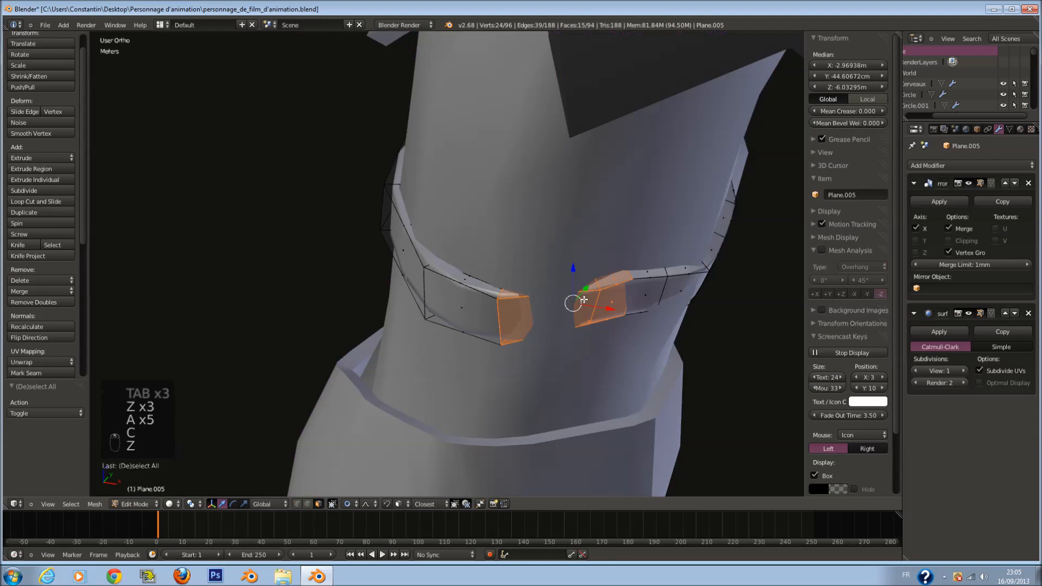
pyautogui.moveTo(575, 295); pyautogui.dragTo(608, 339, button='middle')
pyautogui.moveTo(630, 354); pyautogui.dragTo(653, 394)
pyautogui.press('Tab')
pyautogui.scroll(-3, 653, 395)
pyautogui.hotkey('ctrl', 's')
pyautogui.click(651, 394)
# Step: Examine the whole character from the front and save the file again
pyautogui.moveTo(651, 394); pyautogui.dragTo(523, 191, button='middle')
pyautogui.scroll(-3, 622, 339)
pyautogui.rightClick(523, 191)
pyautogui.scroll(-2, 522, 191)
pyautogui.press('KP_1')
pyautogui.moveTo(517, 236); pyautogui.dragTo(440, 298, button='middle')
pyautogui.hotkey('ctrl', 's')
pyautogui.hotkey('ctrl', 's')
# Step: Open the forearm mesh in Edit Mode and snap the 3D cursor to its selected geometry
pyautogui.rightClick(453, 303)
pyautogui.press('Tab')
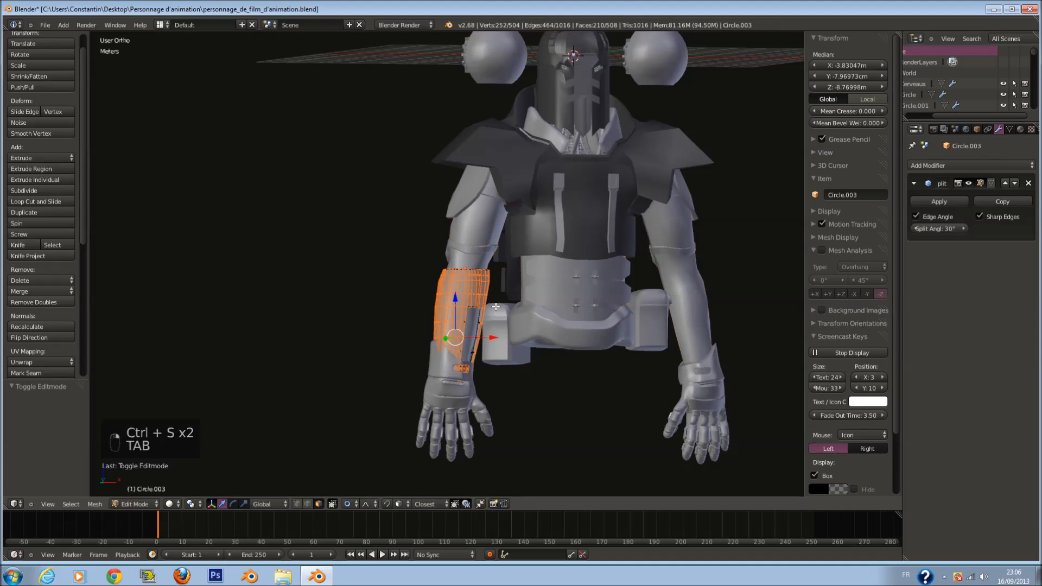
pyautogui.press('KP_1')
pyautogui.hotkey('shift', 's')
pyautogui.click(471, 322)
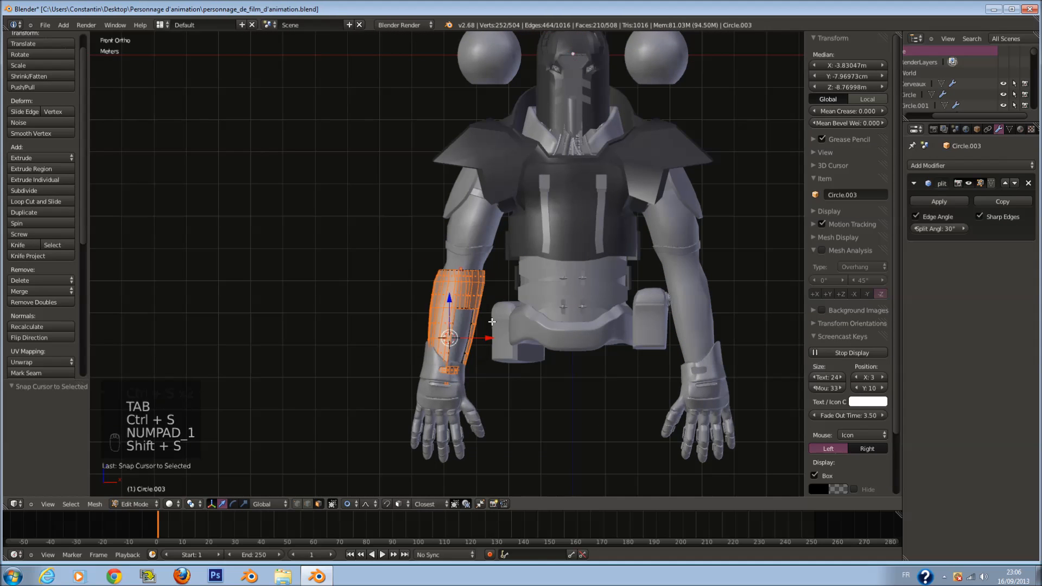
# Step: Clear the forearm mesh's selection while viewing it from the back, and return to Object Mode
pyautogui.scroll(2, 526, 328)
pyautogui.scroll(-1, 525, 328)
pyautogui.press('Tab')
pyautogui.press('ctrl+KP_1')
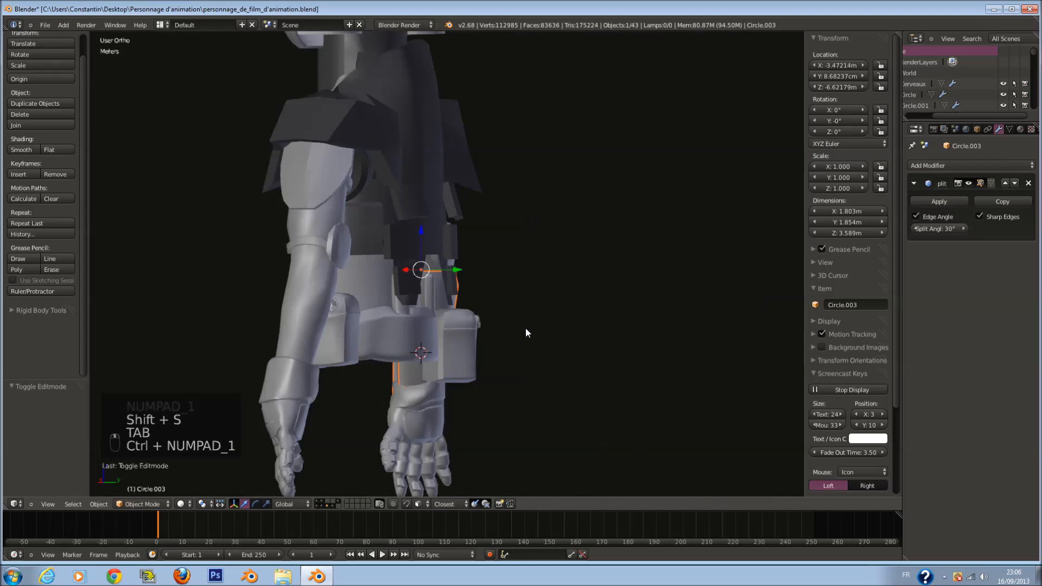
pyautogui.scroll(4, 409, 311)
pyautogui.press('Tab')
pyautogui.press('a')
pyautogui.press('a')
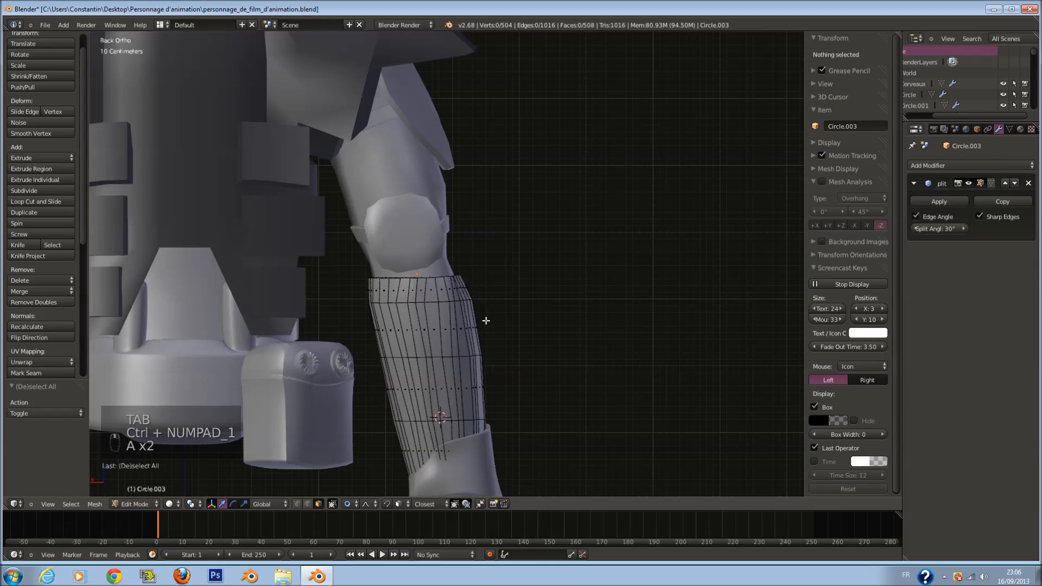
pyautogui.press('c')
pyautogui.rightClick(474, 331)
pyautogui.press('Tab')
pyautogui.scroll(-3, 486, 336)
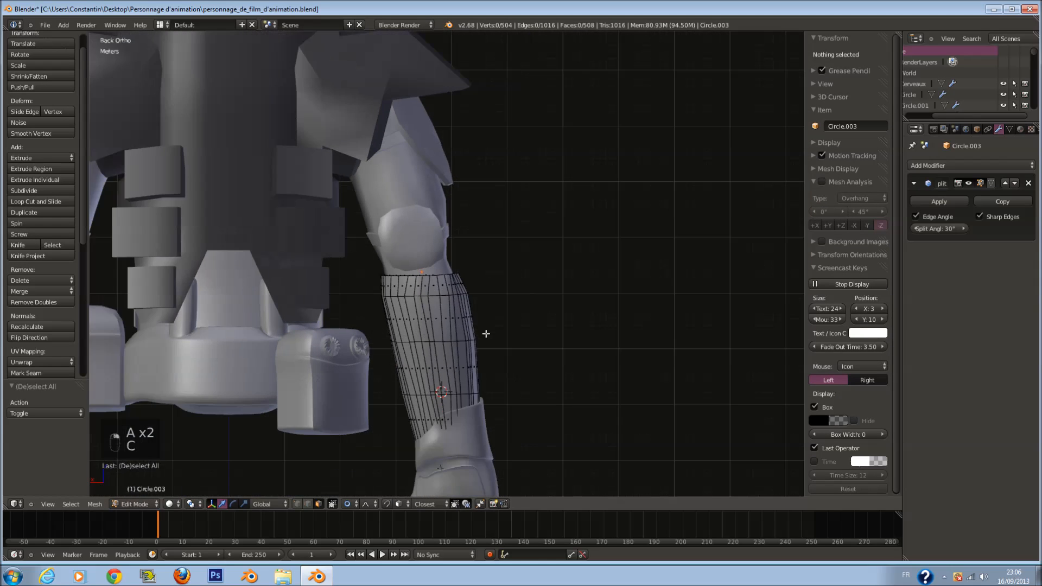
pyautogui.scroll(-1, 486, 333)
pyautogui.press('Tab')
pyautogui.press('Tab')
# Step: Add a plane at the 3D cursor on the forearm and rotate it 90° about X
pyautogui.hotkey('shift', 'a')
pyautogui.moveTo(490, 331)
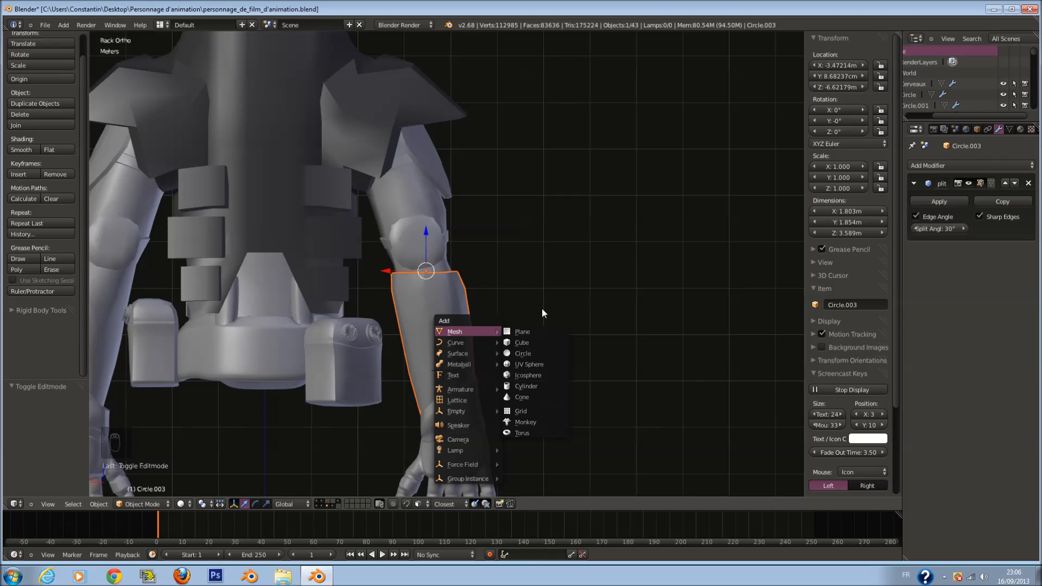
pyautogui.click(542, 329)
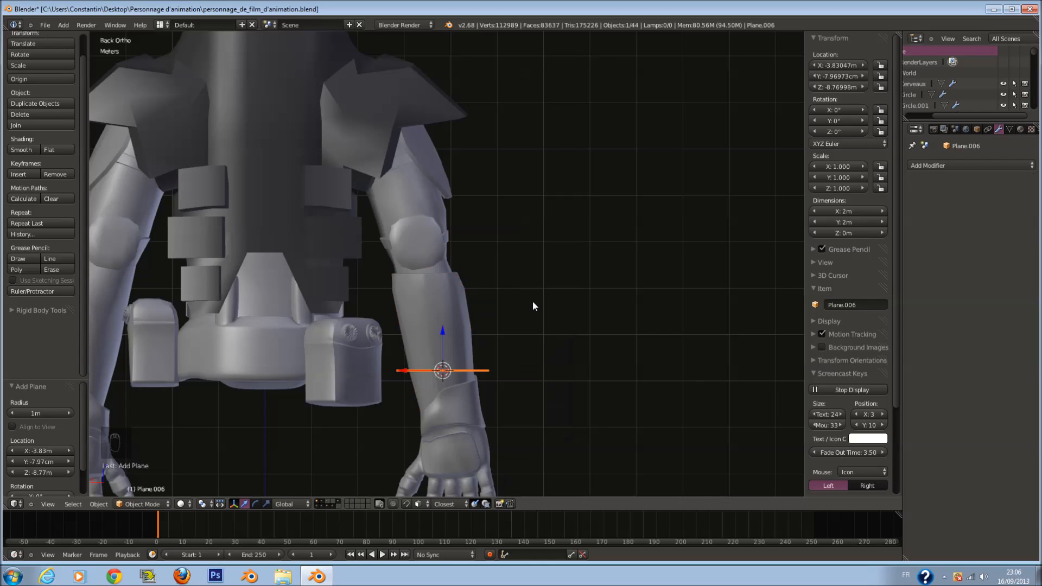
pyautogui.press('r')
pyautogui.press('x')
pyautogui.press('9')
pyautogui.press('0')
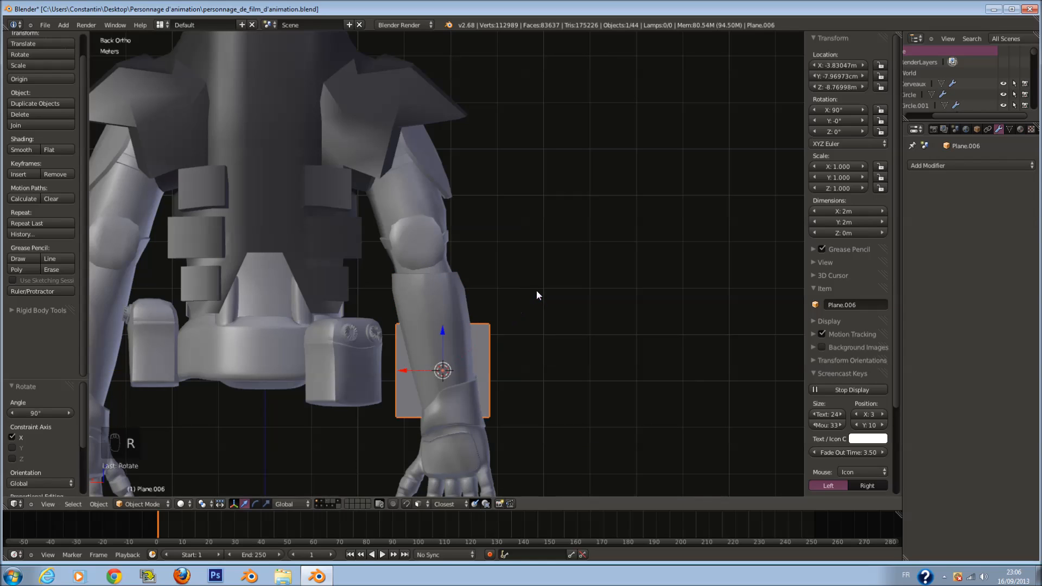
pyautogui.press('Return')
# Step: Scale the plane to about 0.356 and move its mesh up onto the upper forearm
pyautogui.scroll(3, 548, 309)
pyautogui.press('s')
pyautogui.click(492, 413)
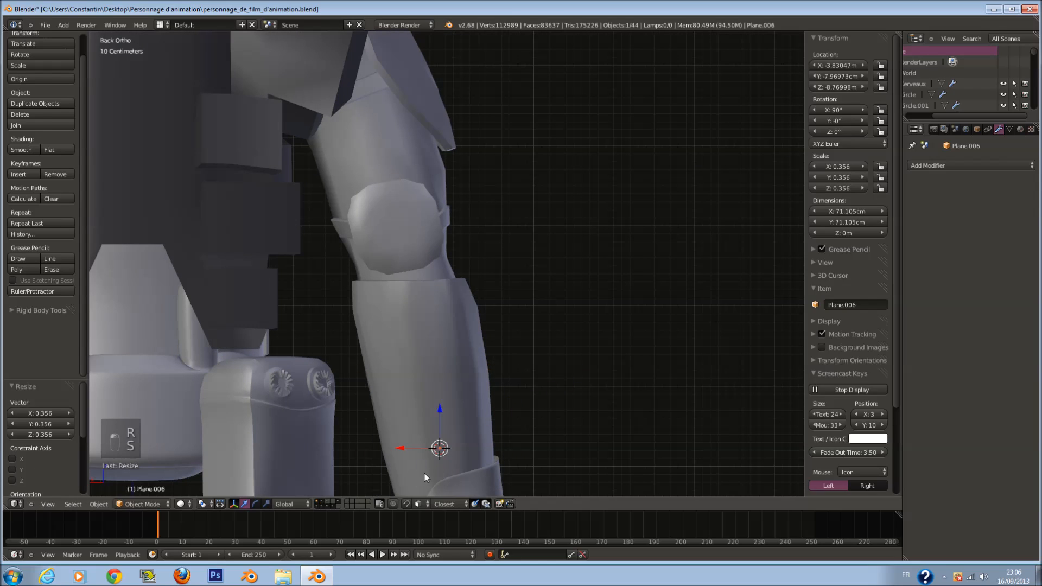
pyautogui.press('Tab')
pyautogui.press('Tab')
pyautogui.press('g')
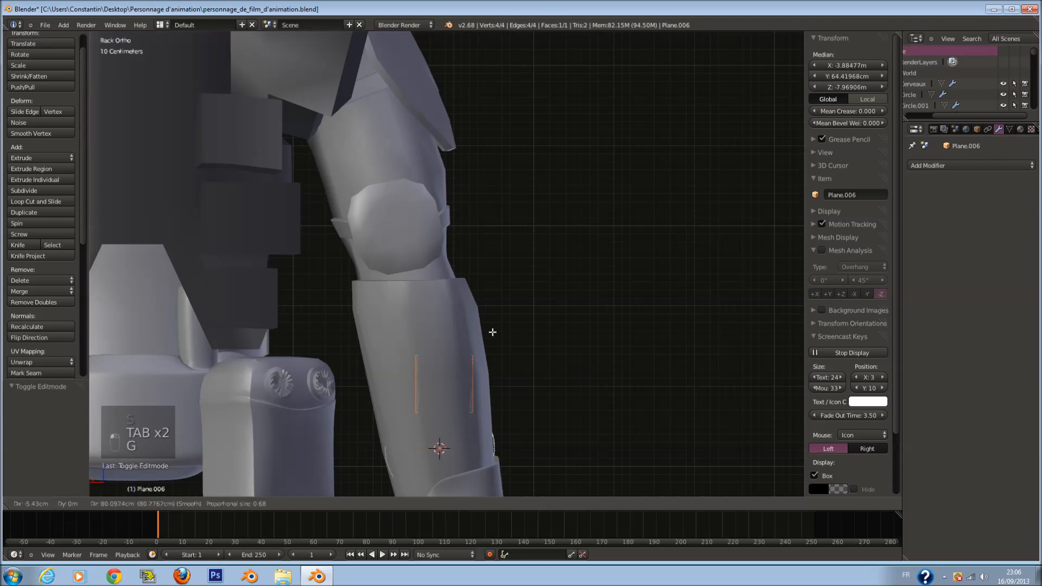
pyautogui.click(486, 283)
pyautogui.press('Tab')
pyautogui.scroll(2, 487, 303)
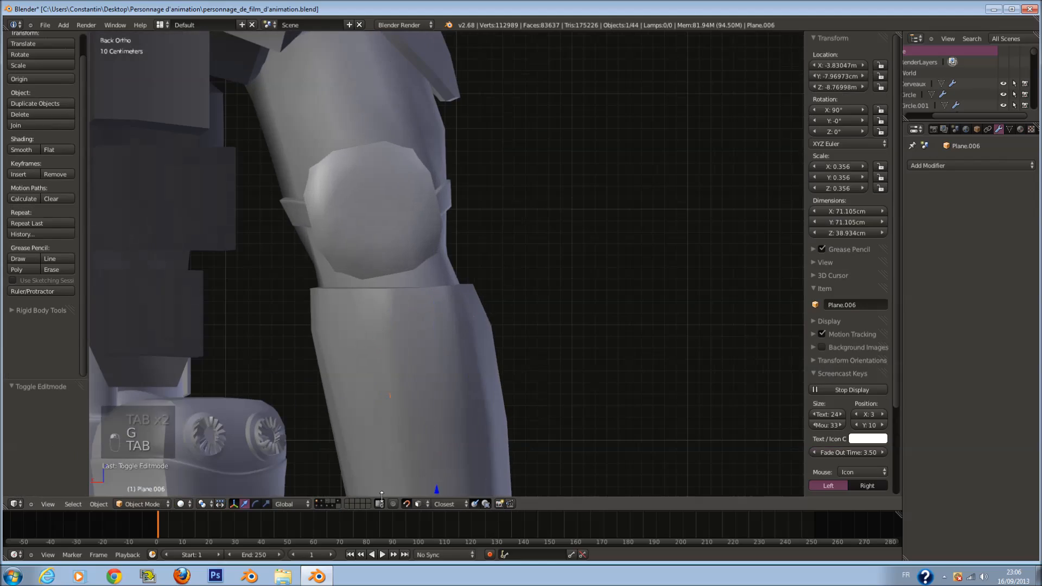
# Step: Rotate the plane's mesh about -7.9° in the back view to follow the slant of the forearm
pyautogui.press('Tab')
pyautogui.moveTo(482, 373); pyautogui.dragTo(472, 342, button='middle')
pyautogui.press('z')
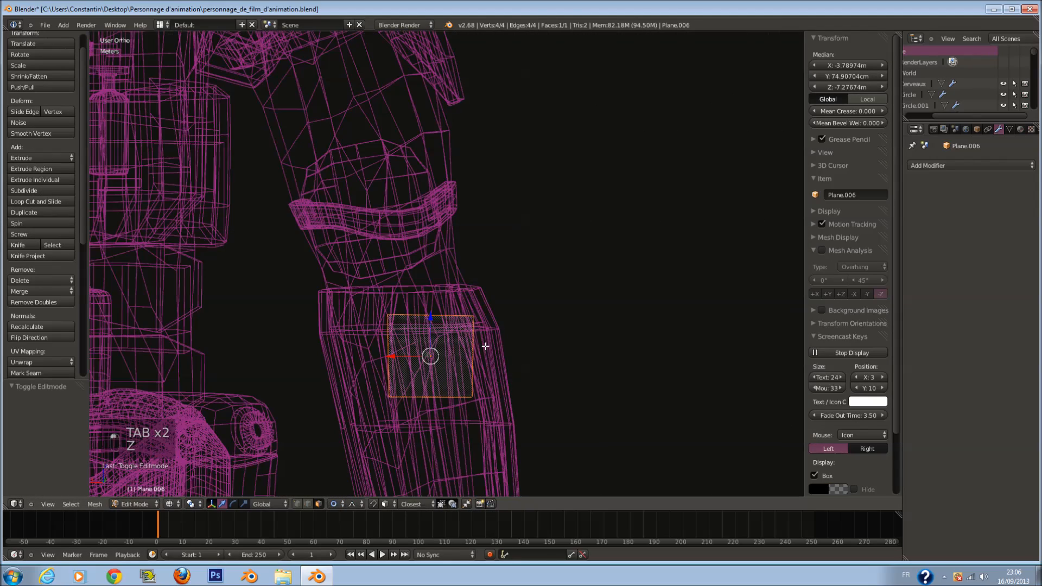
pyautogui.press('KP_1')
pyautogui.press('ctrl+KP_1')
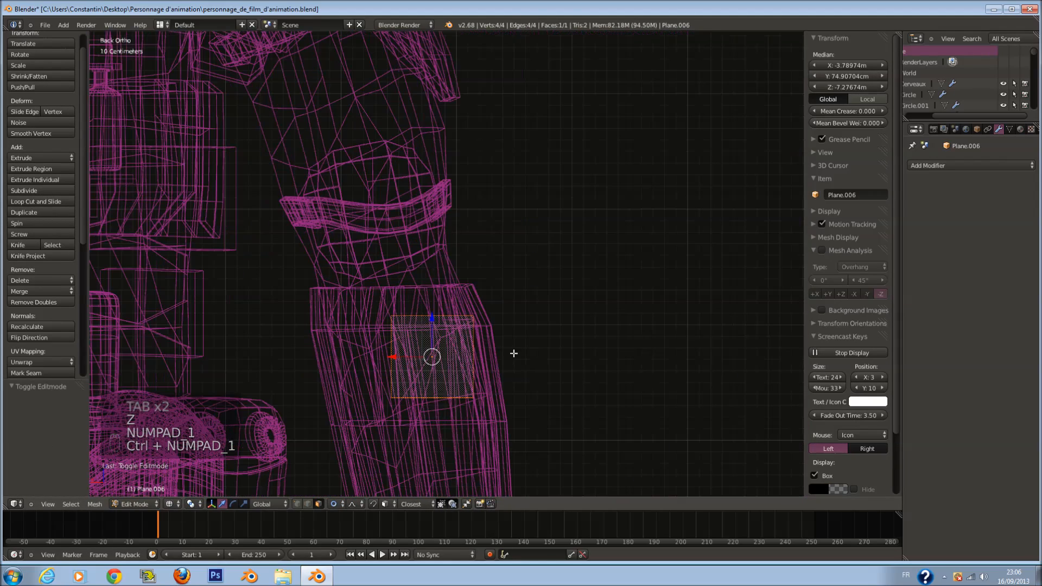
pyautogui.press('r')
pyautogui.click(511, 343)
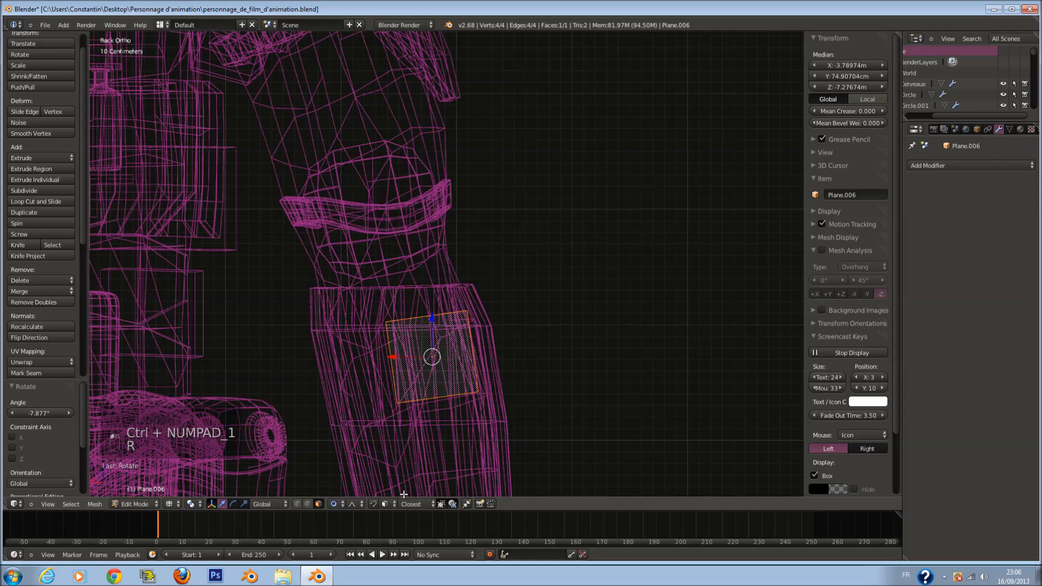
# Step: Undo the plane's last rotation and divide it with two vertical loop cuts
pyautogui.hotkey('ctrl', 'z')
pyautogui.press('a')
pyautogui.hotkey('ctrl', 'r')
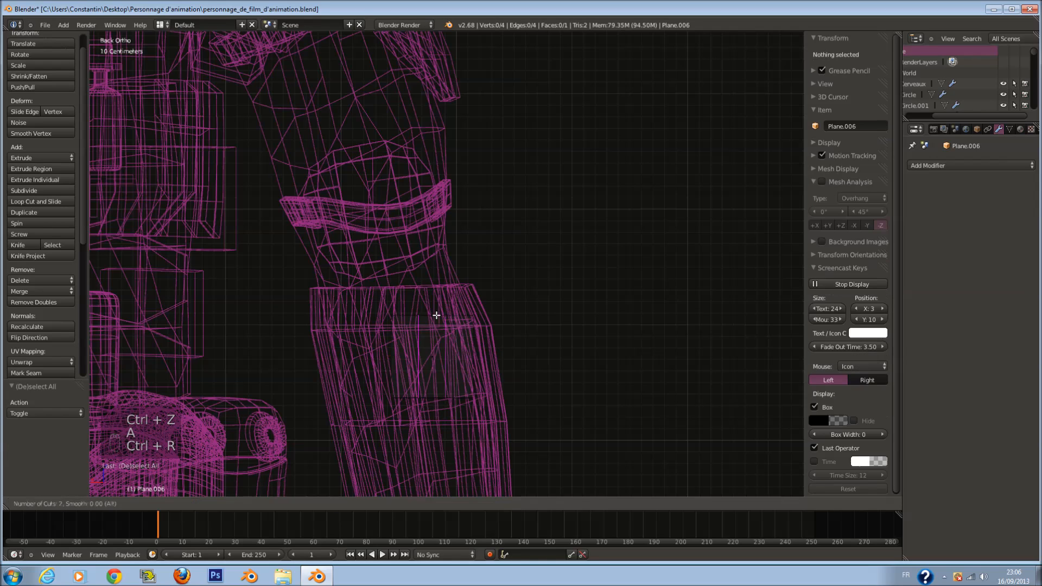
pyautogui.scroll(1, 438, 314)
pyautogui.click(442, 323)
# Step: Scale the two new loop edges along Z with proportional editing off so the plane's top and bottom bulge outward
pyautogui.press('s')
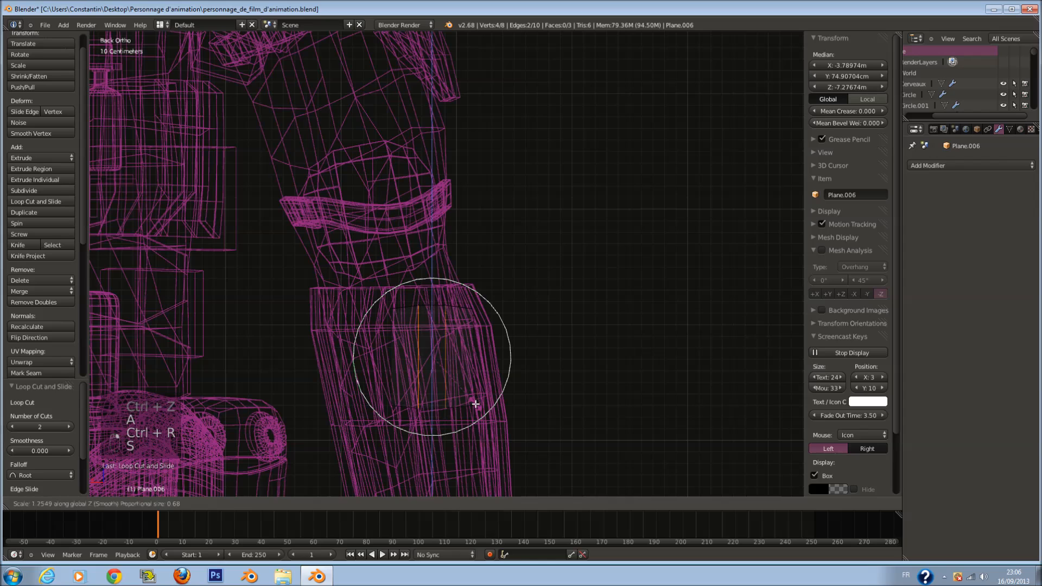
pyautogui.click(476, 405)
pyautogui.click(341, 504)
pyautogui.click(348, 486)
pyautogui.press('s')
pyautogui.click(493, 408)
# Step: Select the whole plane in solid view, enlarge it slightly and move it into place on the upper forearm
pyautogui.press('a')
pyautogui.press('a')
pyautogui.press('a')
pyautogui.press('z')
pyautogui.press('z')
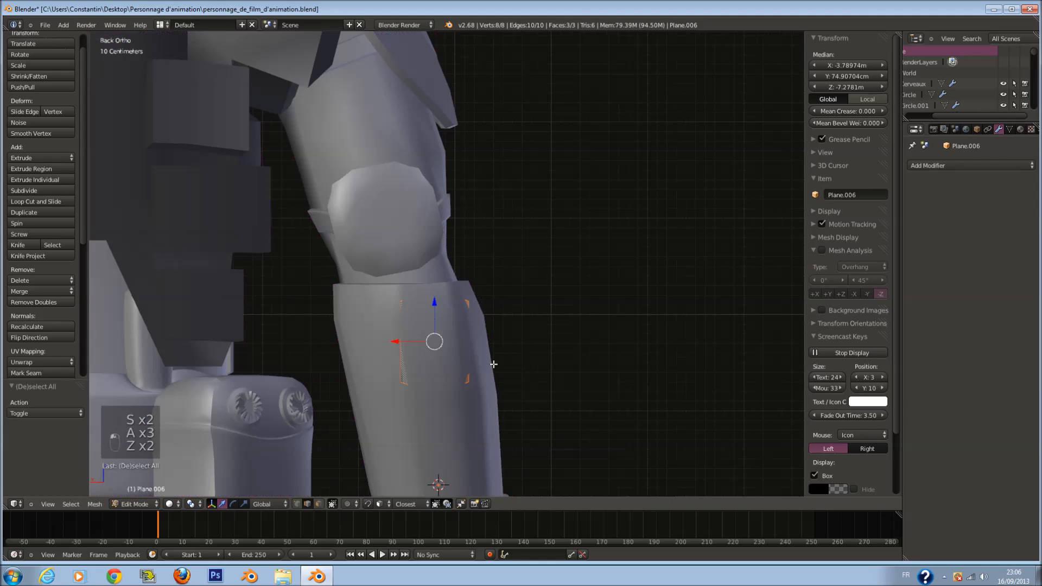
pyautogui.press('s')
pyautogui.click(500, 365)
pyautogui.press('g')
pyautogui.click(470, 366)
pyautogui.press('a')
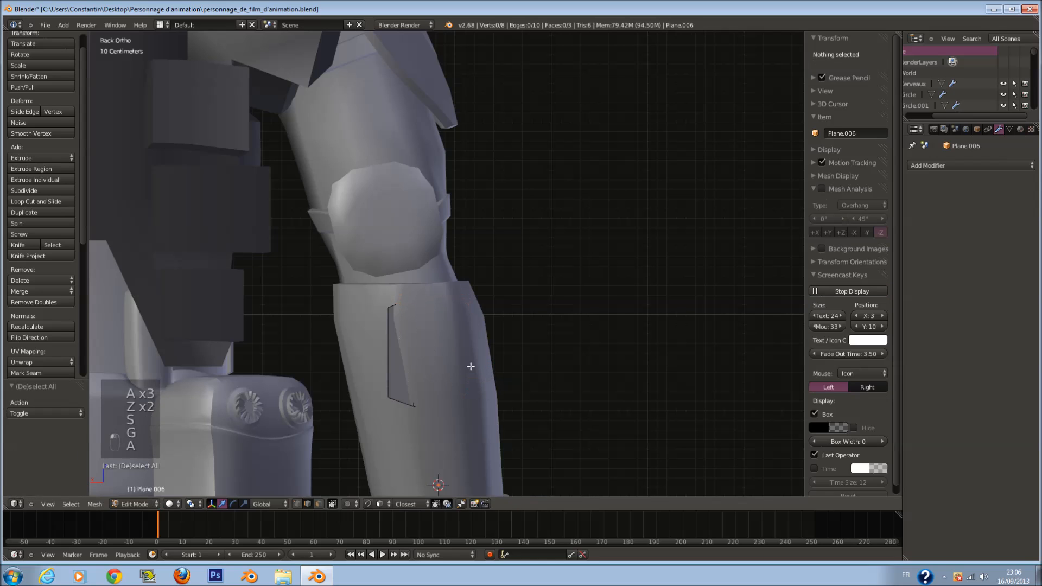
# Step: Divide the plane with four horizontal loop cuts
pyautogui.hotkey('ctrl', 'r')
pyautogui.click(457, 349)
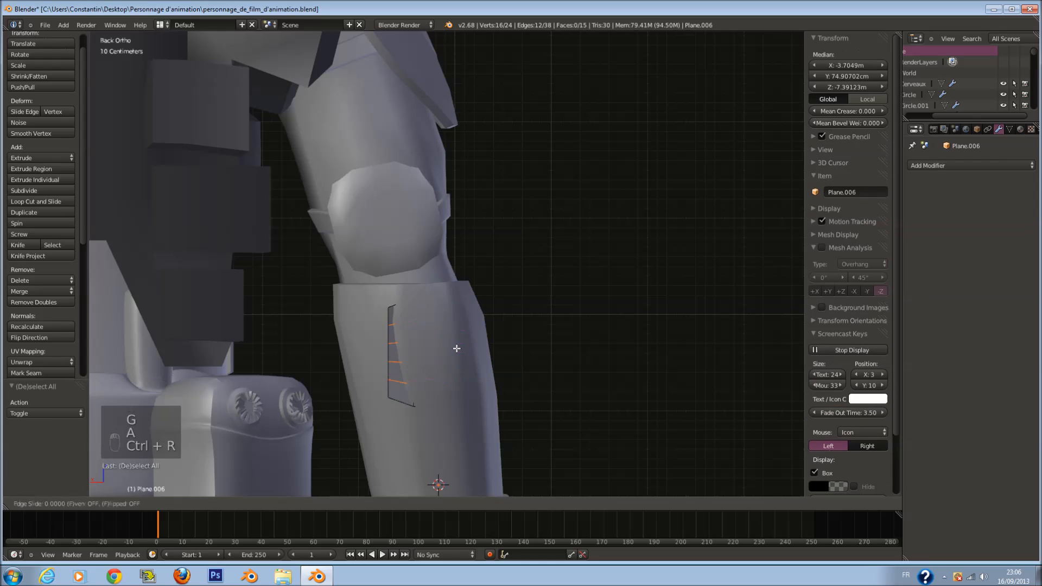
pyautogui.press('z')
# Step: Select the whole grid and snap it onto the forearm's surface in the back view
pyautogui.press('a')
pyautogui.press('a')
pyautogui.press('a')
pyautogui.click(355, 504)
pyautogui.press('z')
pyautogui.press('g')
pyautogui.click(508, 375)
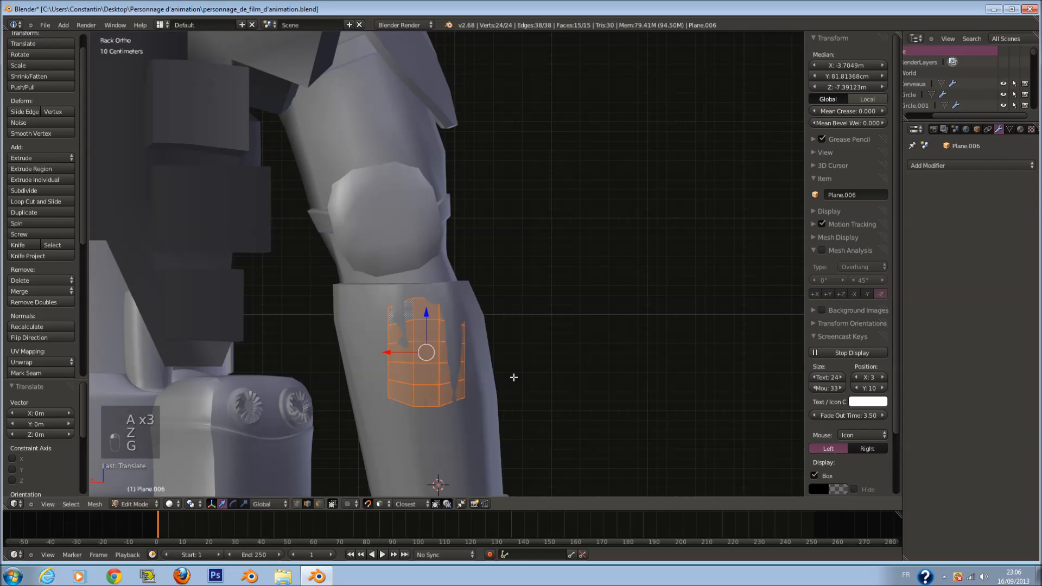
# Step: Rotate the grid to follow the forearm's slant, scale it to 1.106, nudge it into place and save the file
pyautogui.press('r')
pyautogui.click(562, 335)
pyautogui.press('s')
pyautogui.click(575, 347)
pyautogui.press('g')
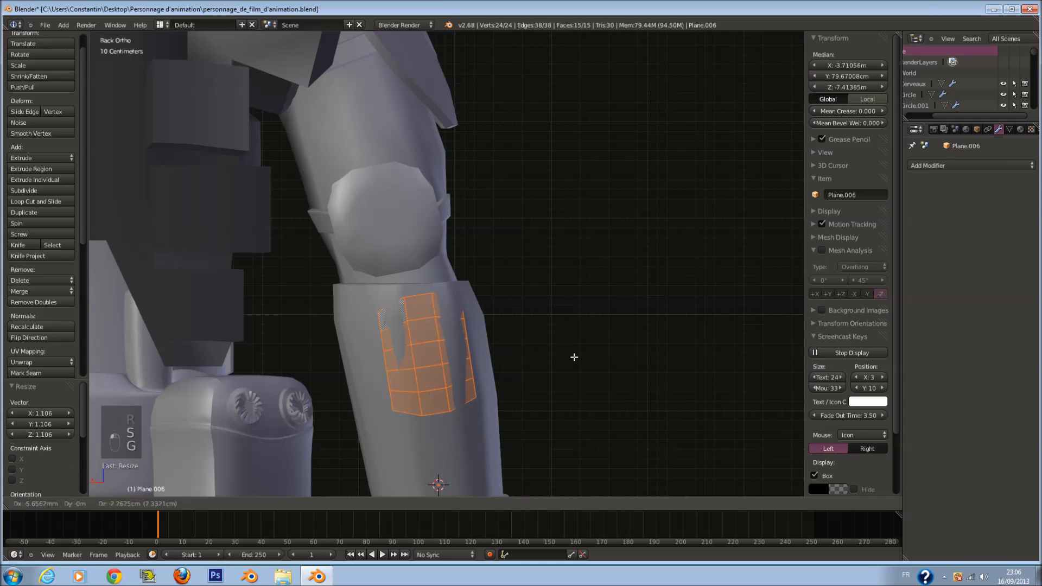
pyautogui.click(568, 356)
pyautogui.hotkey('ctrl', 's')
# Step: Select the three middle edges on the grid's outer side and extrude them around the forearm as a side flap
pyautogui.scroll(-2, 496, 346)
pyautogui.moveTo(496, 345)
pyautogui.mouseDown(button='middle')
pyautogui.moveTo(432, 351)
pyautogui.moveTo(493, 353)
pyautogui.mouseUp(button='middle')
pyautogui.hotkey('ctrl', 's')
pyautogui.scroll(3, 472, 336)
pyautogui.press('a')
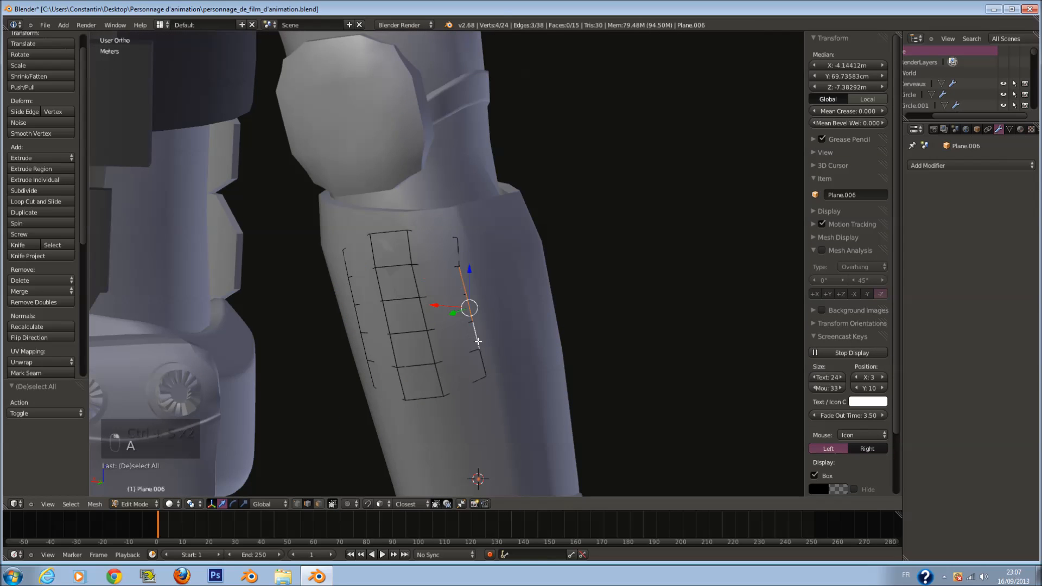
pyautogui.moveTo(478, 342); pyautogui.dragTo(483, 336, button='middle')
pyautogui.hotkey('ctrl', 's')
pyautogui.press('e')
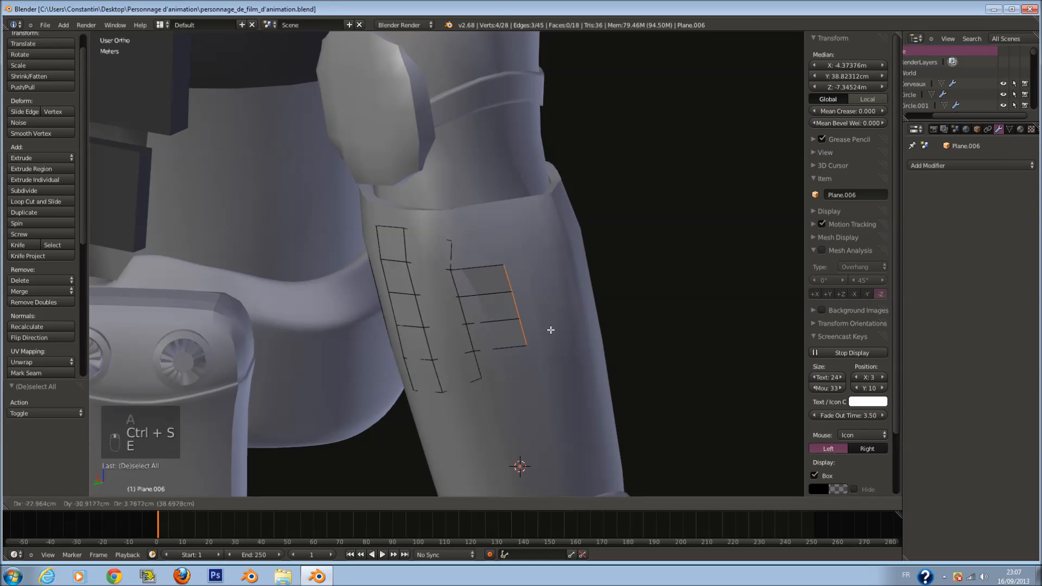
pyautogui.click(551, 326)
# Step: Rotate the flap's extruded edges and move them to follow the curve of the forearm
pyautogui.moveTo(551, 324); pyautogui.dragTo(564, 292, button='middle')
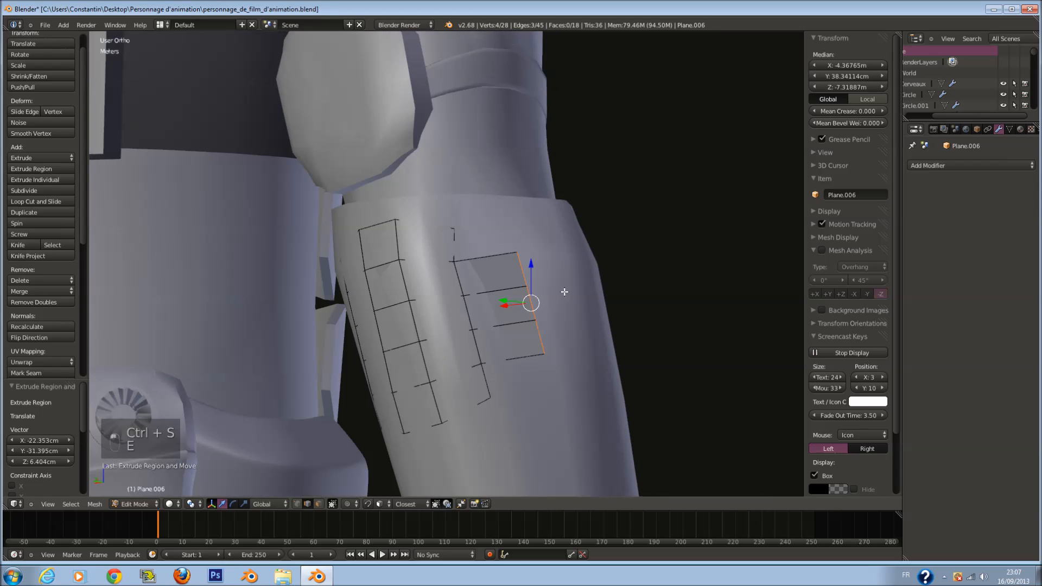
pyautogui.press('r')
pyautogui.click(598, 296)
pyautogui.press('g')
pyautogui.click(558, 302)
# Step: Select the whole grid, extrude it outward to give the plate thickness, save the file and clear the selection
pyautogui.press('a')
pyautogui.press('a')
pyautogui.press('a')
pyautogui.hotkey('ctrl', 's')
pyautogui.moveTo(542, 340); pyautogui.dragTo(532, 320, button='middle')
pyautogui.press('e')
pyautogui.click(512, 302)
pyautogui.hotkey('ctrl', 's')
pyautogui.click(519, 304)
pyautogui.press('a')
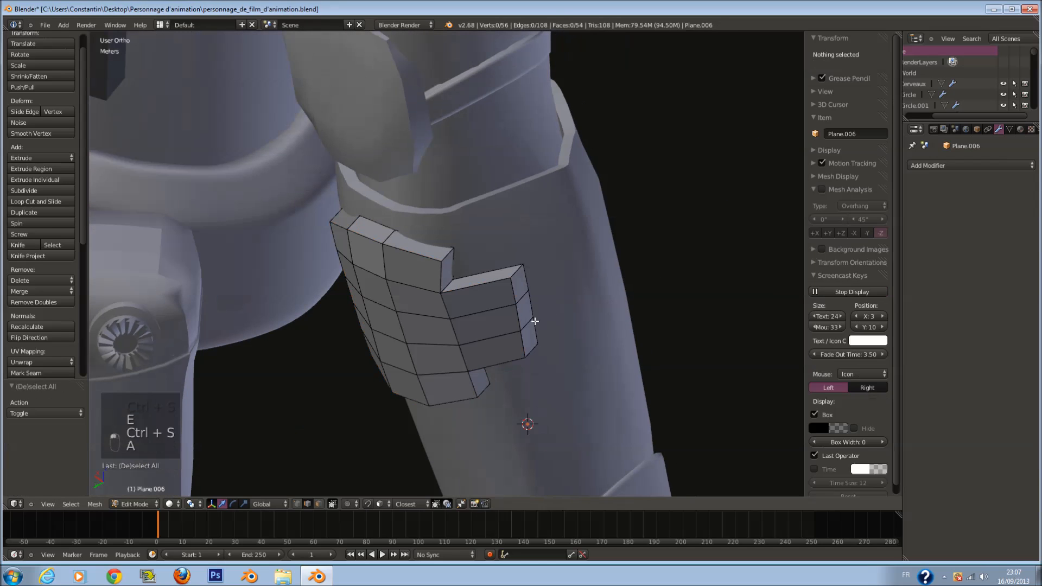
# Step: Save the file, try extruding a single top end face of the plate upward, and undo the extrusion
pyautogui.hotkey('ctrl', 's')
pyautogui.click(533, 320)
pyautogui.rightClick(417, 244)
pyautogui.moveTo(419, 292); pyautogui.dragTo(438, 209, button='middle')
pyautogui.hotkey('ctrl', 's')
pyautogui.click(438, 209)
pyautogui.keyDown('shift'); pyautogui.scroll(10, 461, 244); pyautogui.keyUp('shift')
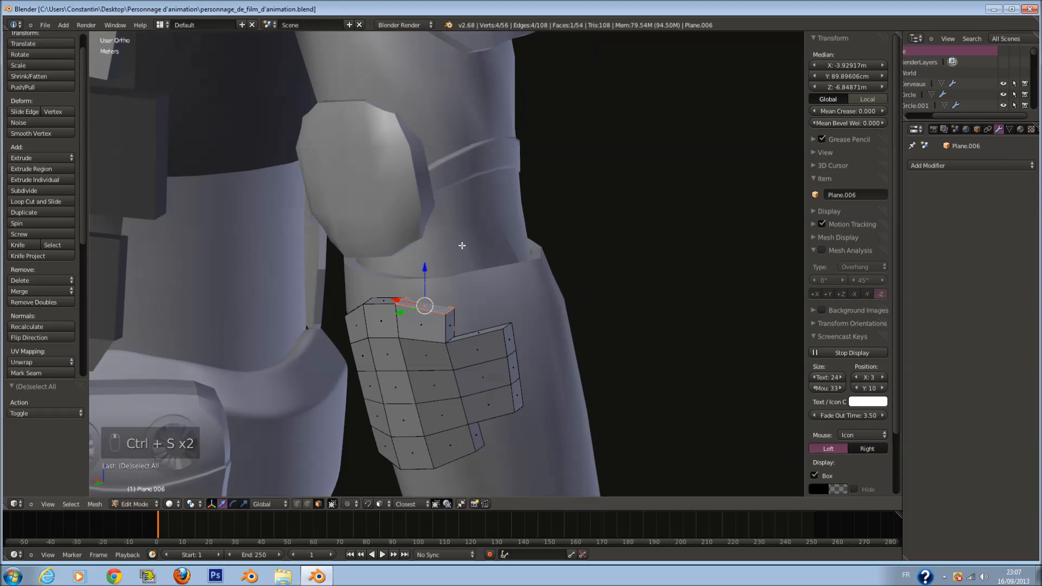
pyautogui.moveTo(459, 354); pyautogui.dragTo(419, 367, button='middle')
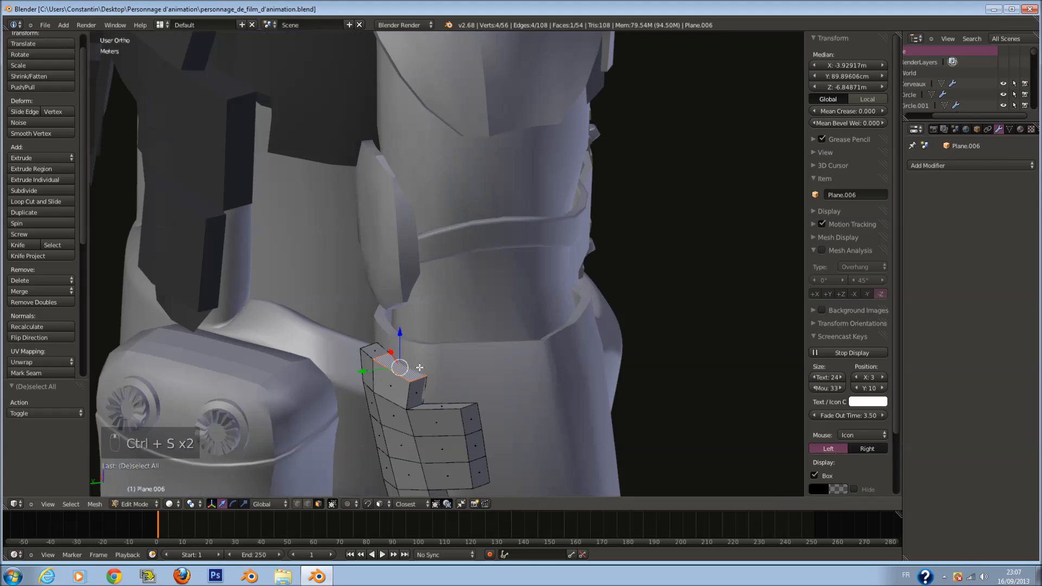
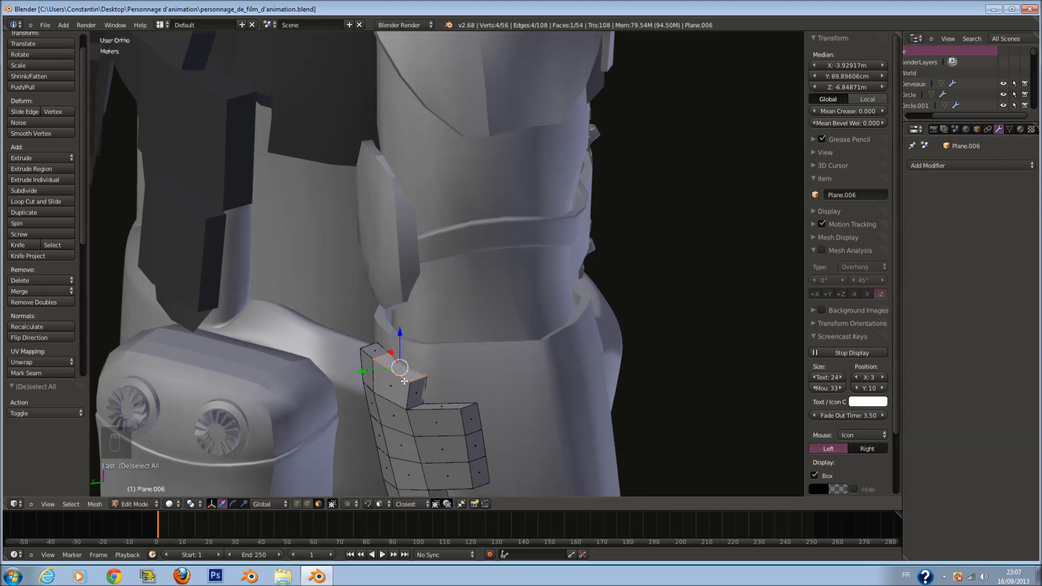
pyautogui.moveTo(406, 369); pyautogui.dragTo(486, 351, button='middle')
pyautogui.press('e')
pyautogui.click(470, 236)
pyautogui.hotkey('ctrl', 'z')
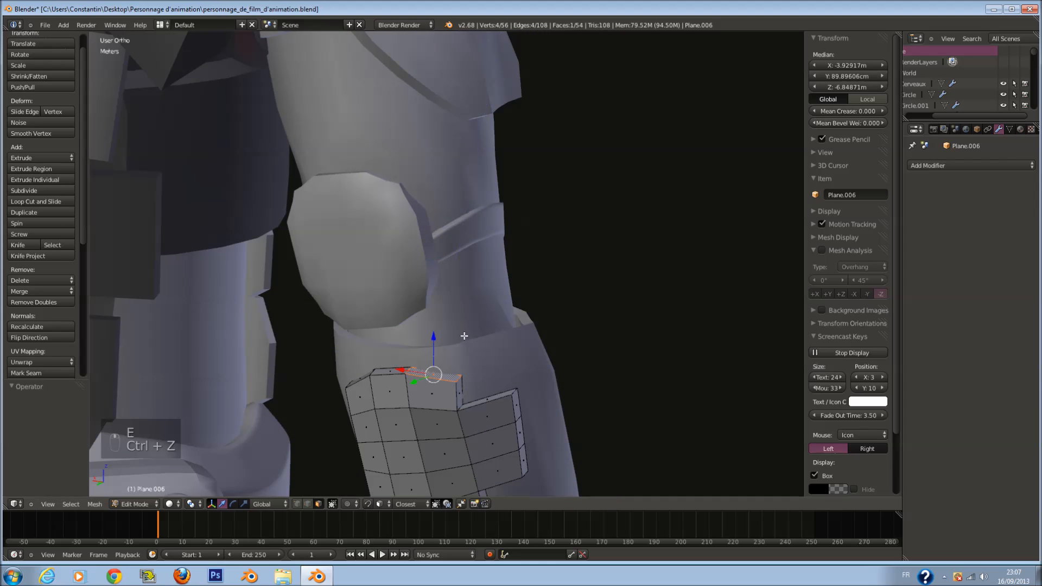
pyautogui.hotkey('ctrl', 'z')
pyautogui.hotkey('ctrl', 'z')
# Step: Extrude the plate's three top end faces upward by about 59 cm over the elbow and nudge them in the back view
pyautogui.rightClick(392, 372)
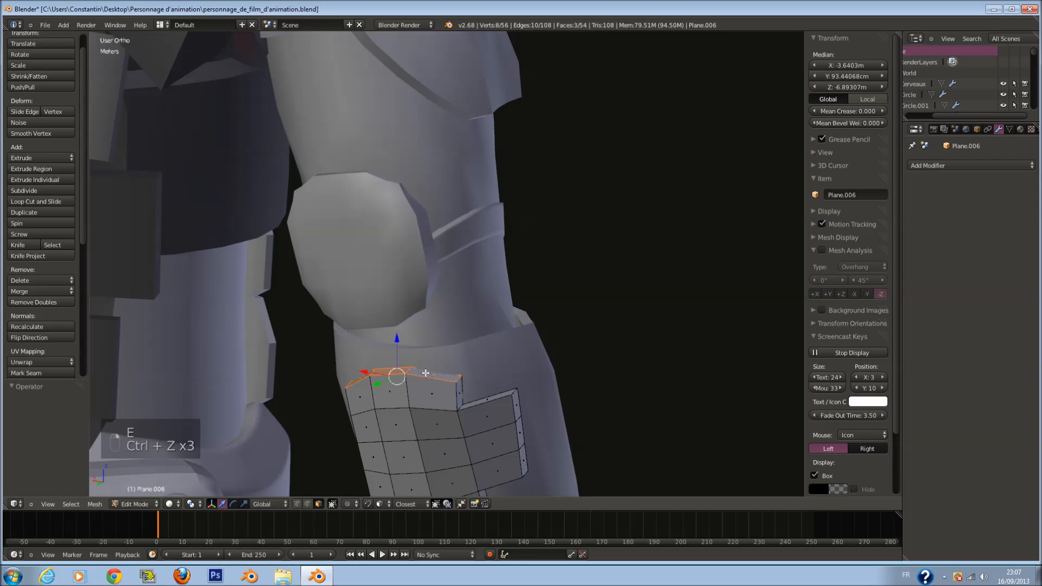
pyautogui.moveTo(395, 348); pyautogui.dragTo(399, 228)
pyautogui.moveTo(399, 228); pyautogui.dragTo(510, 193, button='middle')
pyautogui.hotkey('ctrl', 'z')
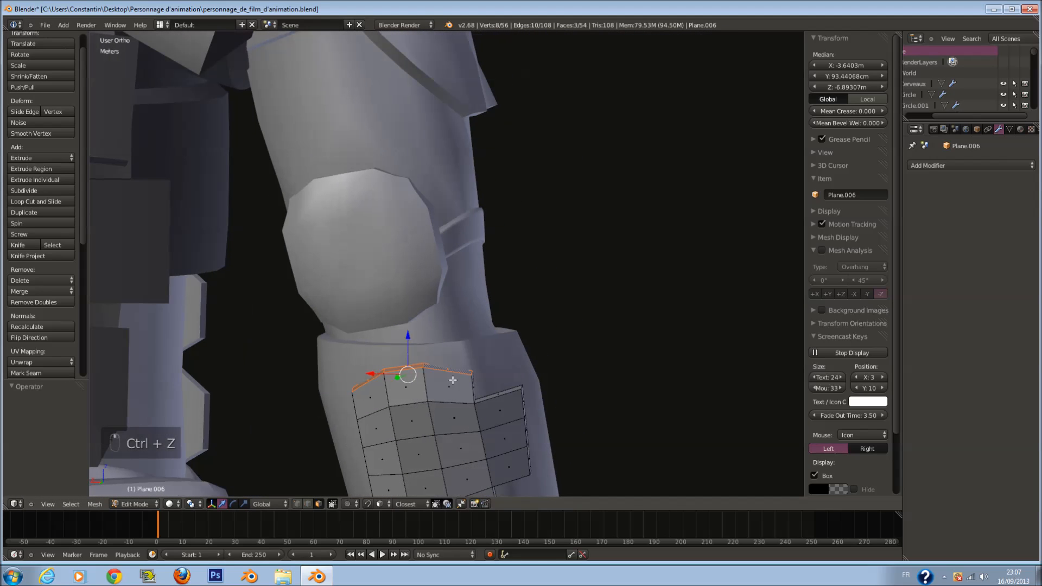
pyautogui.press('e')
pyautogui.click(472, 298)
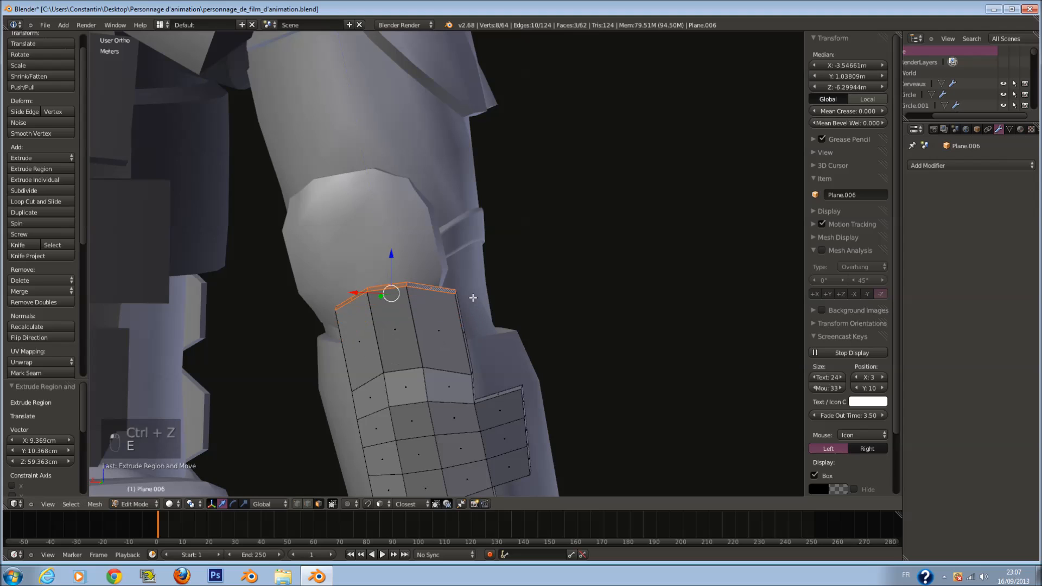
pyautogui.press('ctrl+KP_1')
pyautogui.press('g')
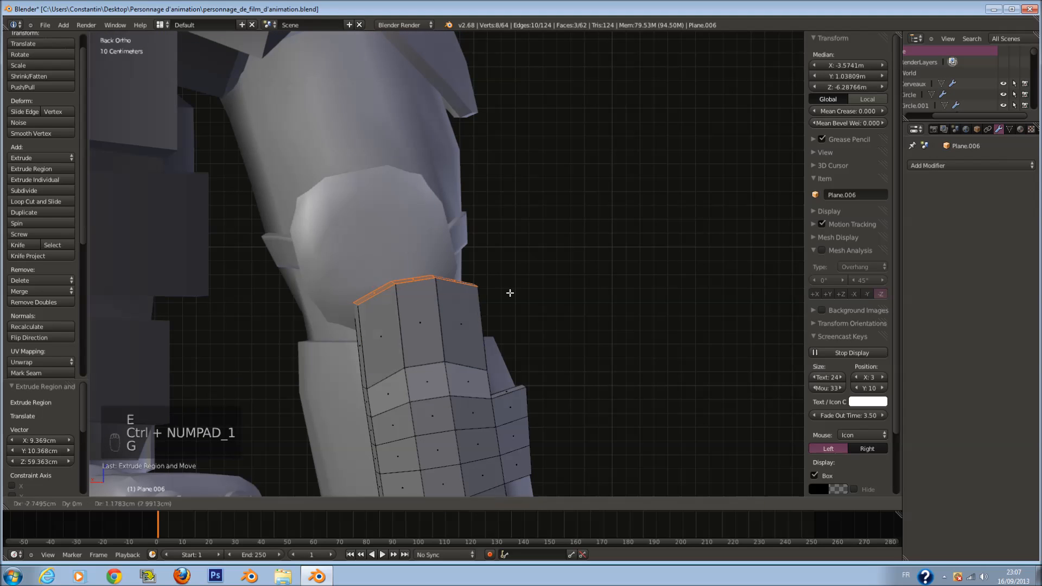
pyautogui.click(510, 292)
# Step: Select the middle top end face, raise it above its neighbours and shift it about 3.9 cm along X
pyautogui.press('z')
pyautogui.rightClick(415, 277)
pyautogui.press('z')
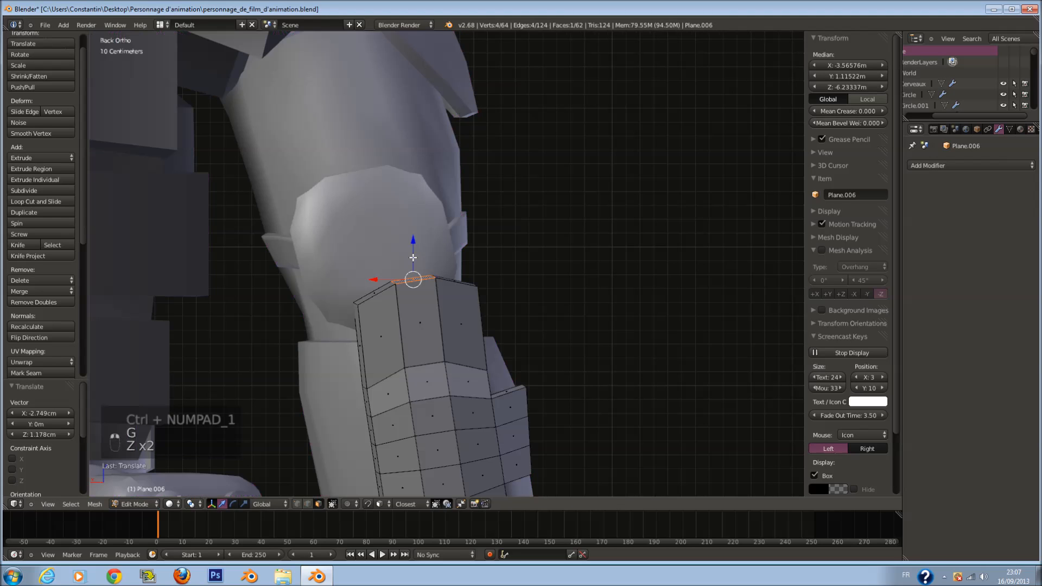
pyautogui.click(427, 248)
pyautogui.moveTo(396, 254); pyautogui.dragTo(390, 253)
# Step: Try to extrude the side flap's top face upward, shift it along Y and scale it narrower, and undo these changes
pyautogui.keyDown('shift'); pyautogui.scroll(-2, 508, 372); pyautogui.keyUp('shift')
pyautogui.moveTo(507, 365); pyautogui.dragTo(489, 320, button='middle')
pyautogui.hotkey('ctrl', 's')
pyautogui.scroll(2, 492, 338)
pyautogui.press('e')
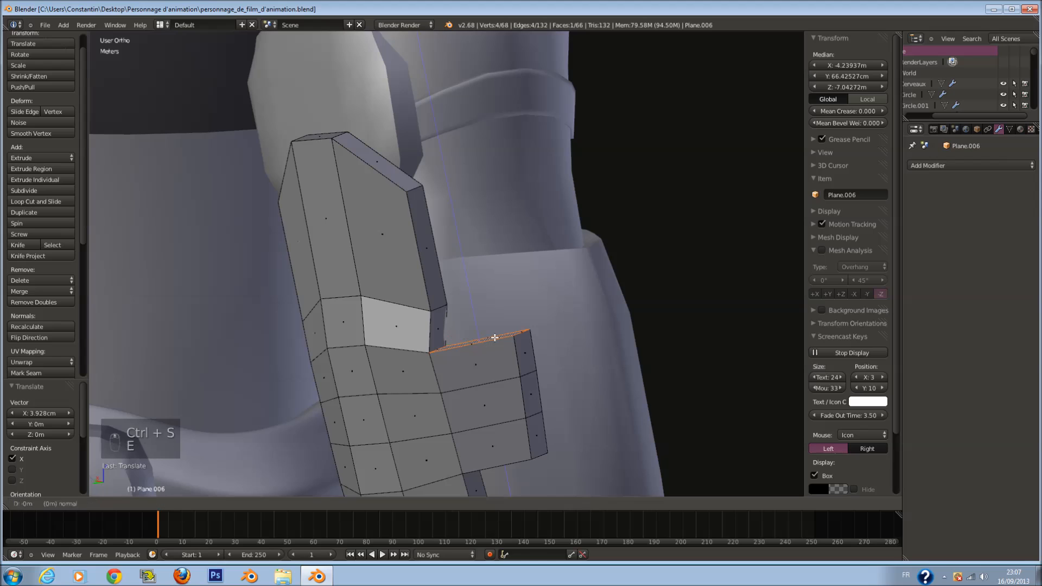
pyautogui.click(518, 255)
pyautogui.moveTo(439, 267); pyautogui.dragTo(478, 269)
pyautogui.moveTo(477, 269); pyautogui.dragTo(513, 298, button='middle')
pyautogui.press('s')
pyautogui.press('s')
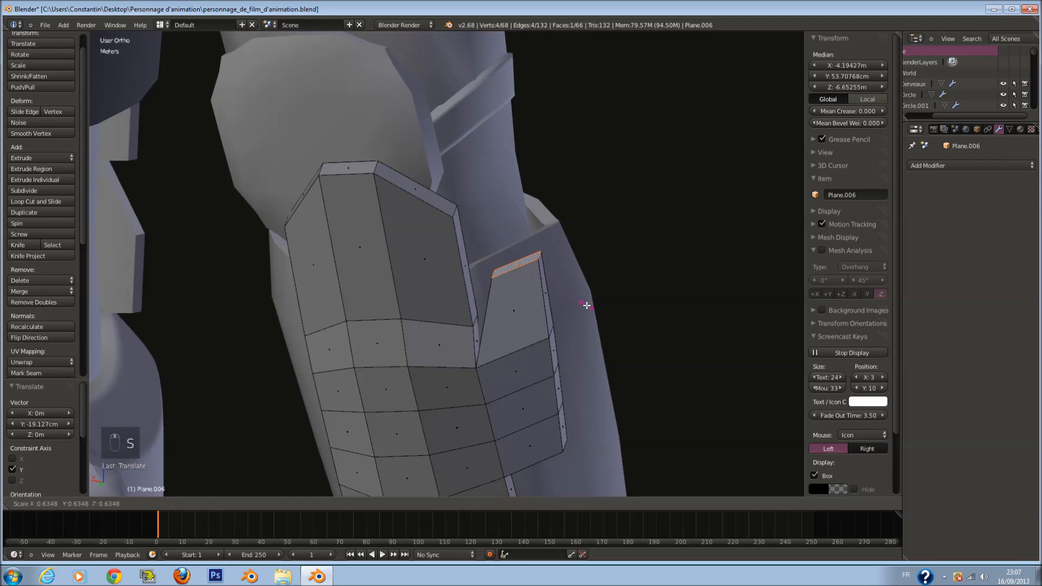
pyautogui.click(608, 316)
pyautogui.hotkey('ctrl', 'z')
pyautogui.hotkey('ctrl', 'z')
pyautogui.hotkey('ctrl', 'z')
pyautogui.hotkey('ctrl', 'z')
pyautogui.hotkey('ctrl', 'z')
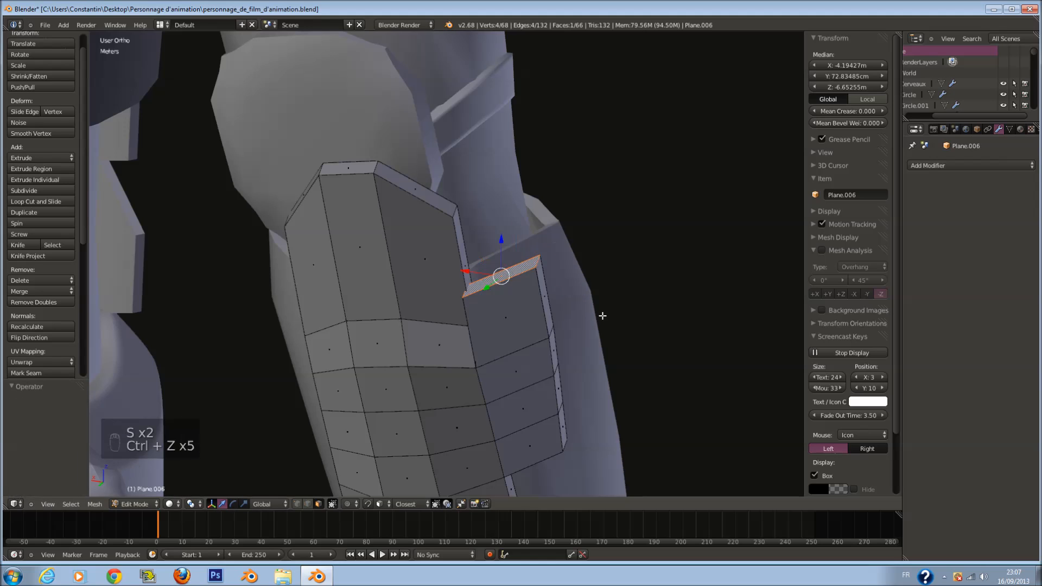
# Step: Select the two lower faces on the side flap's outer rim and move them about -21.7 cm along Y
pyautogui.scroll(-1, 585, 342)
pyautogui.moveTo(586, 342); pyautogui.dragTo(521, 325, button='middle')
pyautogui.scroll(1, 522, 329)
pyautogui.rightClick(533, 362)
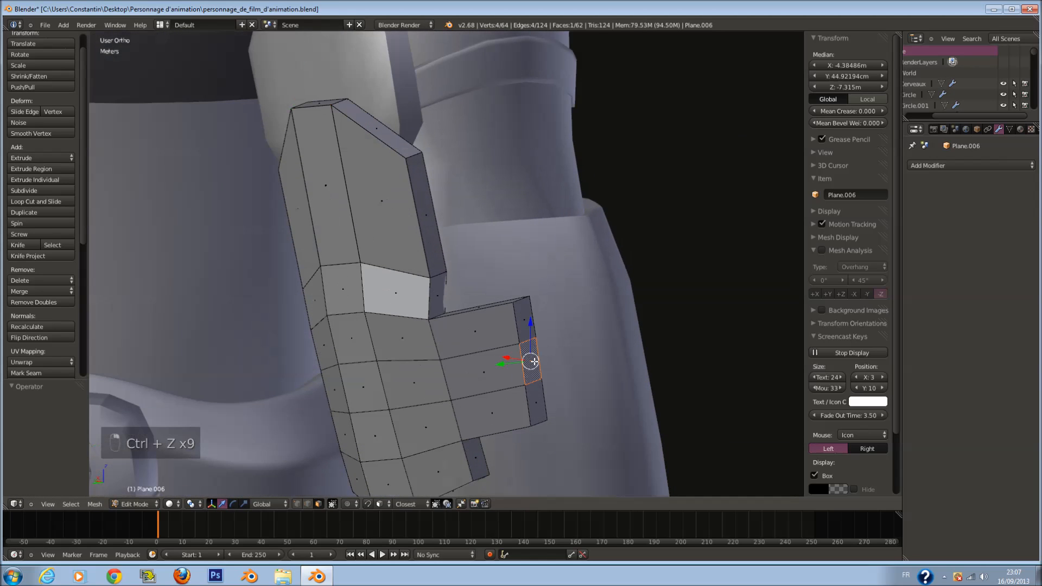
pyautogui.keyDown('shift'); pyautogui.rightClick(534, 399); pyautogui.keyUp('shift')
pyautogui.moveTo(534, 399); pyautogui.dragTo(522, 380, button='middle')
pyautogui.moveTo(506, 370); pyautogui.dragTo(534, 373)
# Step: Select the flap's upper outer corner edge, rotate it 34.33° about Z and move it closer to the forearm
pyautogui.moveTo(533, 375); pyautogui.dragTo(396, 415, button='middle')
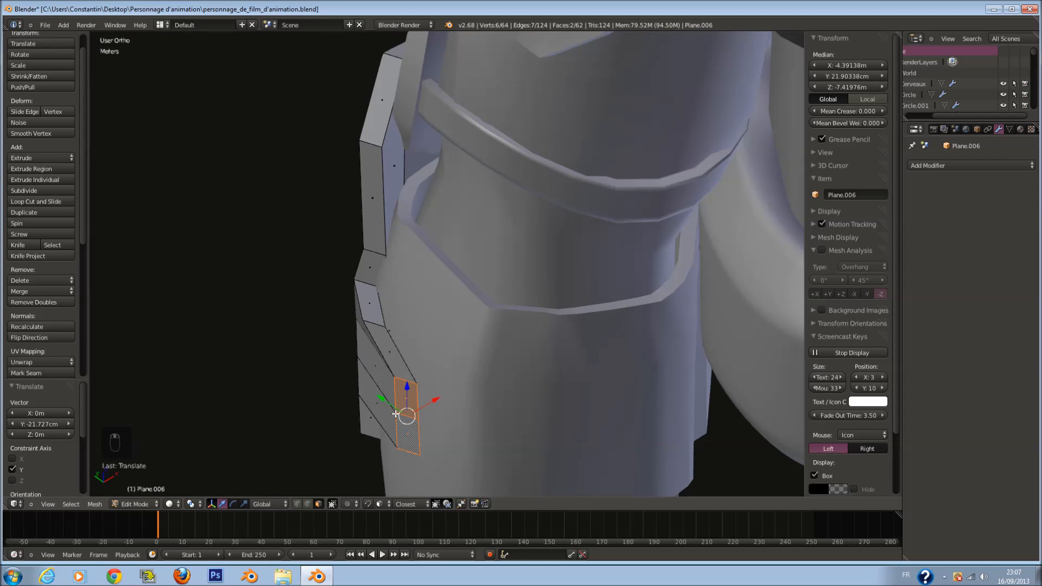
pyautogui.click(296, 505)
pyautogui.scroll(2, 383, 362)
pyautogui.rightClick(328, 349)
pyautogui.press('r')
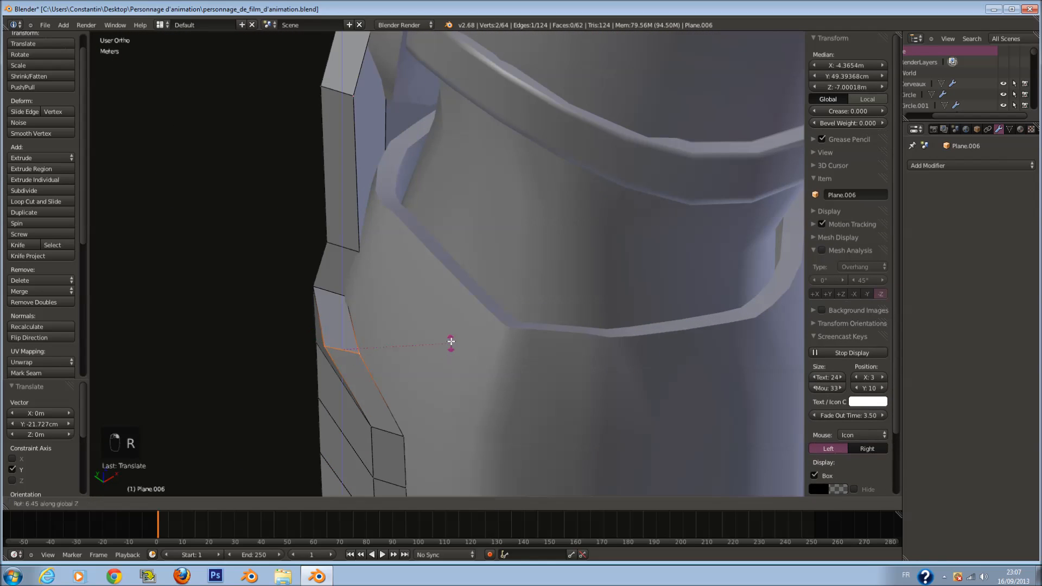
pyautogui.click(420, 303)
pyautogui.press('g')
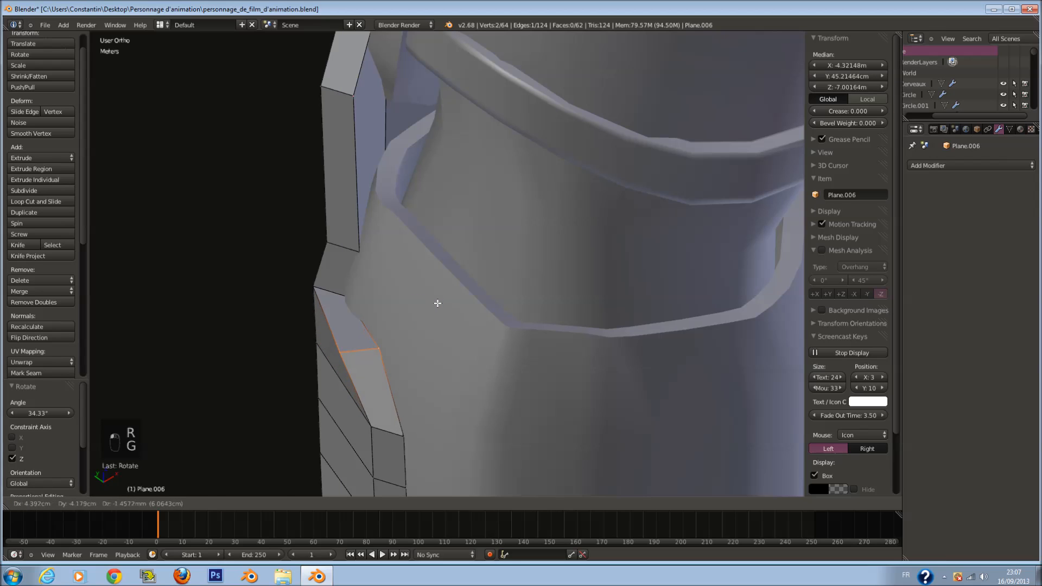
pyautogui.click(409, 314)
pyautogui.press('a')
# Step: Adjust the position of the side flap's upper outer corner to refine its bevelled outline
pyautogui.scroll(-3, 410, 314)
pyautogui.moveTo(410, 314); pyautogui.dragTo(520, 372, button='middle')
pyautogui.scroll(3, 372, 344)
pyautogui.rightClick(506, 368)
pyautogui.moveTo(511, 426)
pyautogui.mouseDown(button='middle')
pyautogui.moveTo(499, 457)
pyautogui.moveTo(481, 448)
pyautogui.mouseUp(button='middle')
pyautogui.moveTo(493, 378); pyautogui.dragTo(487, 393)
pyautogui.press('a')
# Step: Add one vertical loop cut through the side flap and reposition it
pyautogui.moveTo(487, 393)
pyautogui.mouseDown(button='middle')
pyautogui.moveTo(500, 345)
pyautogui.moveTo(488, 385)
pyautogui.mouseUp(button='middle')
pyautogui.hotkey('ctrl', 'r')
pyautogui.doubleClick(489, 338)
pyautogui.moveTo(479, 337); pyautogui.dragTo(483, 341)
# Step: Circle-select the flap's vertices at the new loop in wireframe view and rotate them about Z
pyautogui.press('z')
pyautogui.moveTo(482, 340); pyautogui.dragTo(555, 316, button='middle')
pyautogui.press('a')
pyautogui.press('c')
pyautogui.moveTo(555, 313); pyautogui.dragTo(572, 319)
pyautogui.rightClick(565, 315)
pyautogui.press('z')
pyautogui.press('r')
pyautogui.press('z')
pyautogui.click(600, 303)
# Step: Rotate the selected flap vertices freely to round the flap's upper contour, clear the selection and save the file
pyautogui.moveTo(600, 303); pyautogui.dragTo(429, 255, button='middle')
pyautogui.press('r')
pyautogui.press('r')
pyautogui.press('r')
pyautogui.click(465, 326)
pyautogui.moveTo(466, 325); pyautogui.dragTo(477, 310, button='middle')
pyautogui.press('a')
pyautogui.hotkey('ctrl', 's')
pyautogui.click(594, 315)
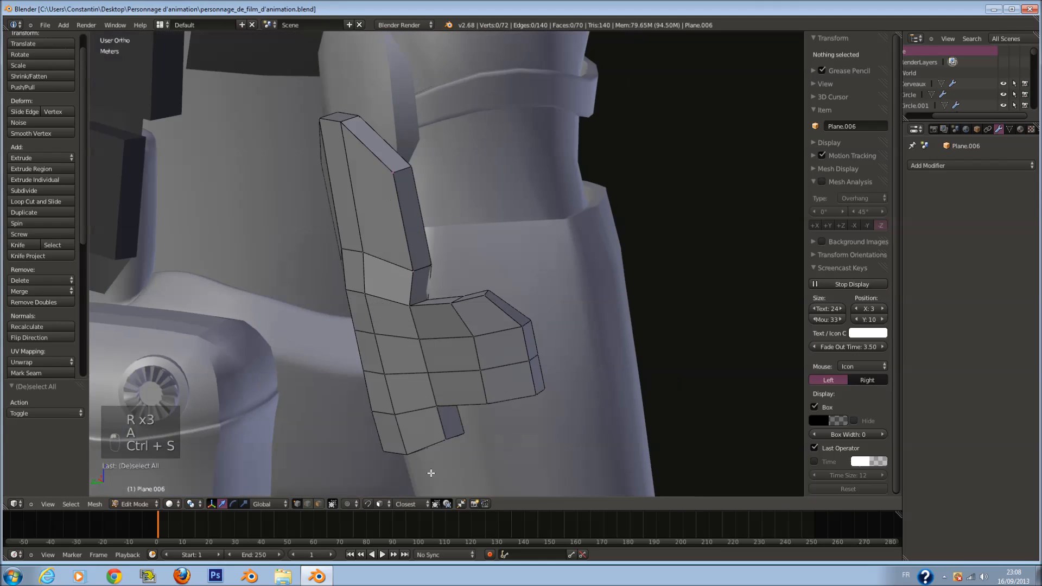
# Step: Extrude two adjacent faces at the plate's lower end down the forearm and narrow the extruded end along X
pyautogui.moveTo(434, 380); pyautogui.dragTo(458, 350, button='middle')
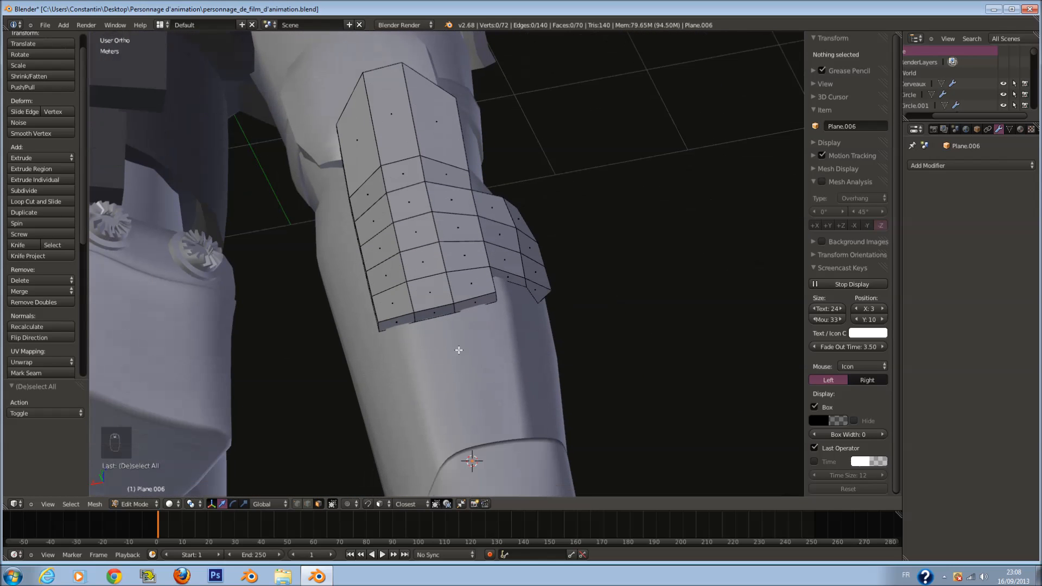
pyautogui.rightClick(443, 315)
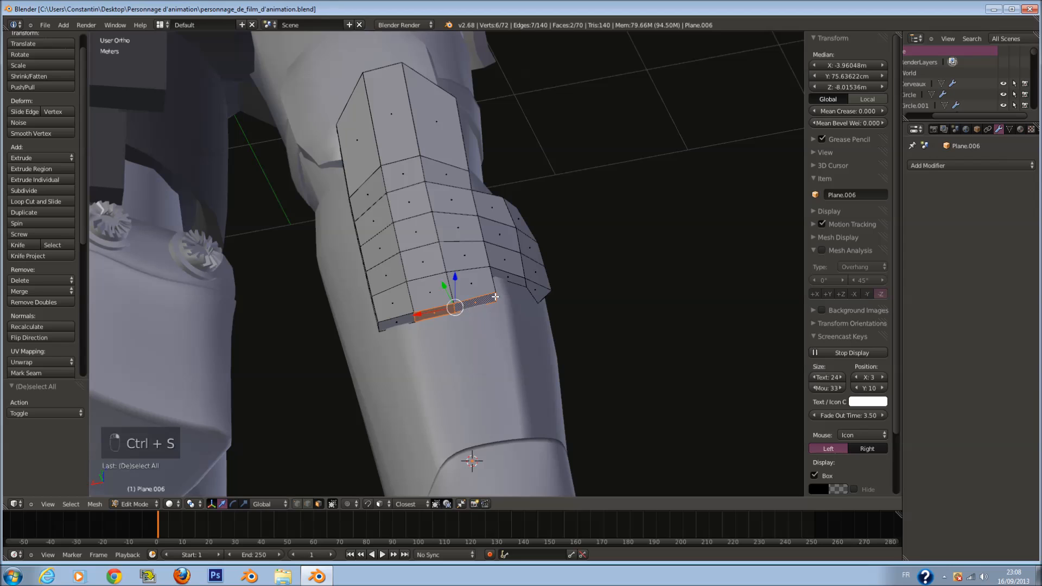
pyautogui.press('e')
pyautogui.click(508, 389)
pyautogui.press('s')
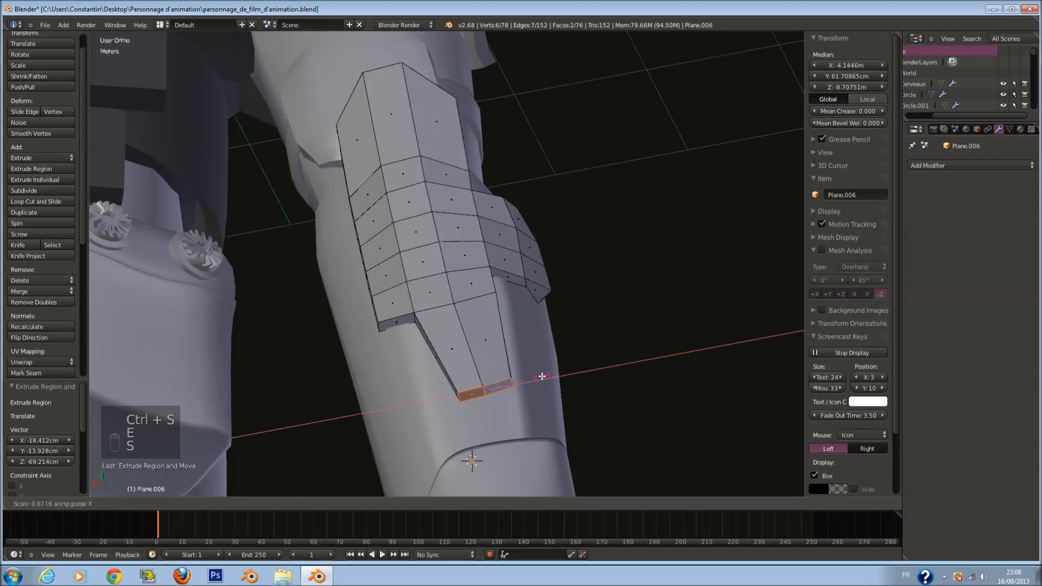
pyautogui.click(542, 376)
# Step: Reposition the extruded end faces against the forearm, leave mesh editing and save the file
pyautogui.press('g')
pyautogui.moveTo(529, 388)
pyautogui.mouseDown(button='middle')
pyautogui.moveTo(402, 473)
pyautogui.moveTo(374, 465)
pyautogui.moveTo(539, 388)
pyautogui.mouseUp(button='middle')
pyautogui.press('g')
pyautogui.click(379, 467)
pyautogui.press('Tab')
pyautogui.scroll(-3, 477, 295)
pyautogui.moveTo(511, 288)
pyautogui.mouseDown(button='middle')
pyautogui.moveTo(483, 353)
pyautogui.moveTo(377, 347)
pyautogui.moveTo(521, 295)
pyautogui.moveTo(603, 228)
pyautogui.moveTo(512, 300)
pyautogui.mouseUp(button='middle')
pyautogui.hotkey('ctrl', 's')
# Step: Select the plate's entire mesh, enlarge it by a factor of 1.127 and reposition it over the forearm
pyautogui.press('Tab')
pyautogui.scroll(4, 521, 296)
pyautogui.press('a')
pyautogui.press('a')
pyautogui.press('a')
pyautogui.press('a')
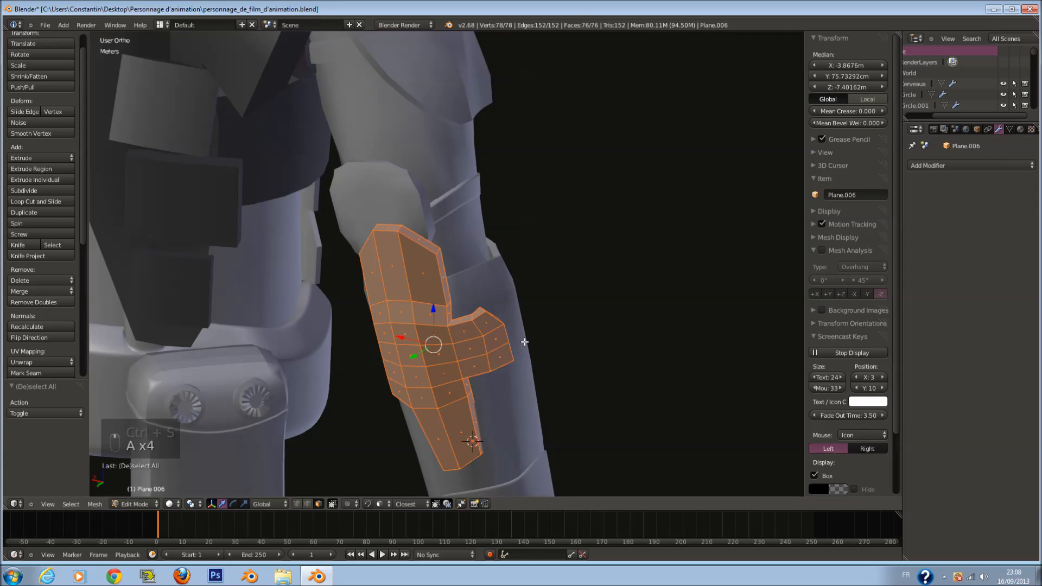
pyautogui.moveTo(524, 342); pyautogui.dragTo(517, 344, button='middle')
pyautogui.press('s')
pyautogui.click(535, 354)
pyautogui.press('g')
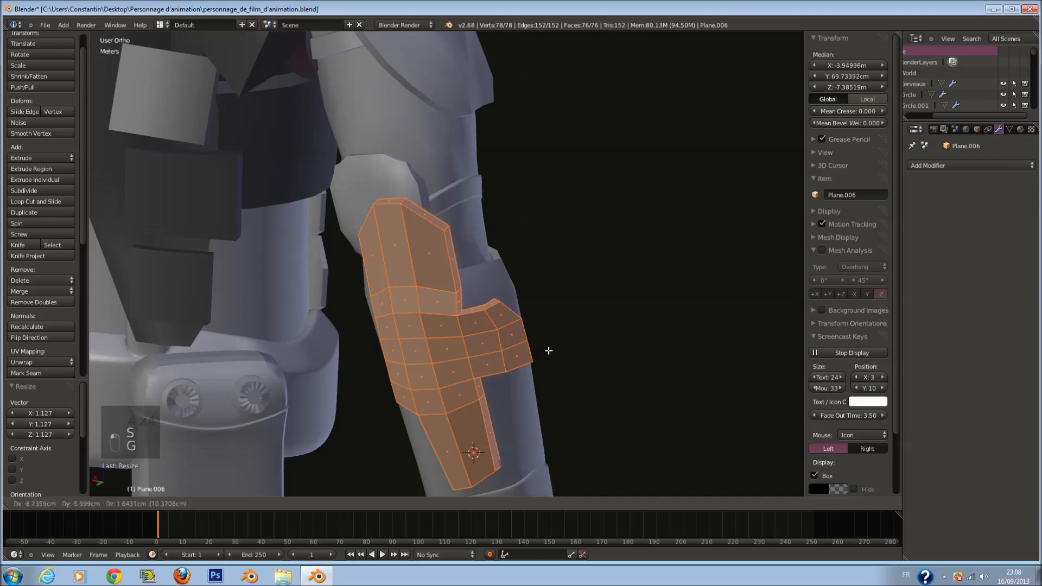
pyautogui.click(550, 347)
# Step: Undo the last plate transform, rescale the whole plate mesh and save the file
pyautogui.moveTo(552, 344); pyautogui.dragTo(656, 223, button='middle')
pyautogui.hotkey('ctrl', 'z')
pyautogui.press('s')
pyautogui.click(501, 348)
pyautogui.moveTo(501, 347); pyautogui.dragTo(513, 327, button='middle')
pyautogui.scroll(-2, 528, 344)
pyautogui.hotkey('ctrl', 's')
pyautogui.keyDown('shift'); pyautogui.scroll(-3, 522, 334); pyautogui.keyUp('shift')
pyautogui.scroll(-1, 521, 335)
pyautogui.press('Tab')
pyautogui.hotkey('ctrl', 's')
pyautogui.click(435, 338)
# Step: Add three evenly spaced loop cuts across the plate's tapered lower extension and clear the selection
pyautogui.press('Tab')
pyautogui.scroll(4, 522, 288)
pyautogui.moveTo(523, 286); pyautogui.dragTo(495, 300, button='middle')
pyautogui.press('a')
pyautogui.press('a')
pyautogui.scroll(2, 488, 312)
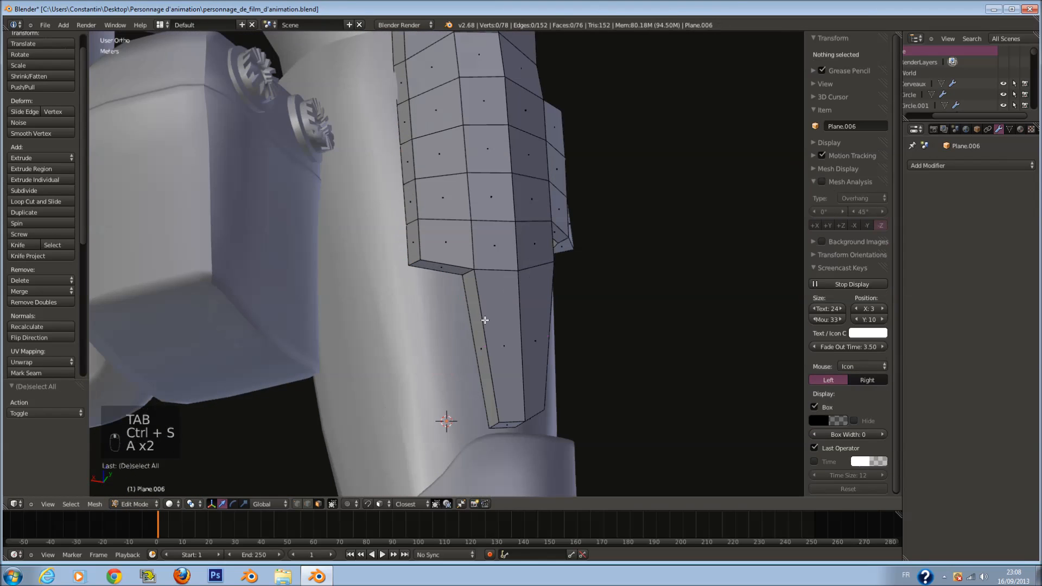
pyautogui.hotkey('ctrl', 'r')
pyautogui.click(484, 320)
pyautogui.press('a')
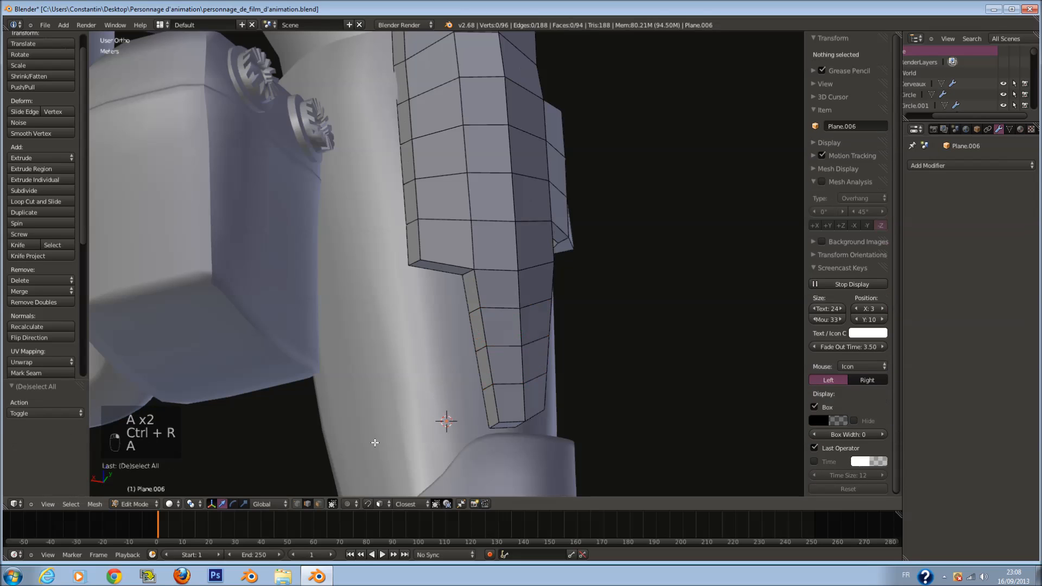
# Step: Extrude two alternate side faces of the tapered lower extension about 41 cm along X to form tabs
pyautogui.rightClick(478, 333)
pyautogui.keyDown('shift'); pyautogui.rightClick(485, 400); pyautogui.keyUp('shift')
pyautogui.hotkey('ctrl', 's')
pyautogui.click(486, 402)
pyautogui.press('e')
pyautogui.click(489, 366)
pyautogui.moveTo(489, 366); pyautogui.dragTo(551, 343, button='middle')
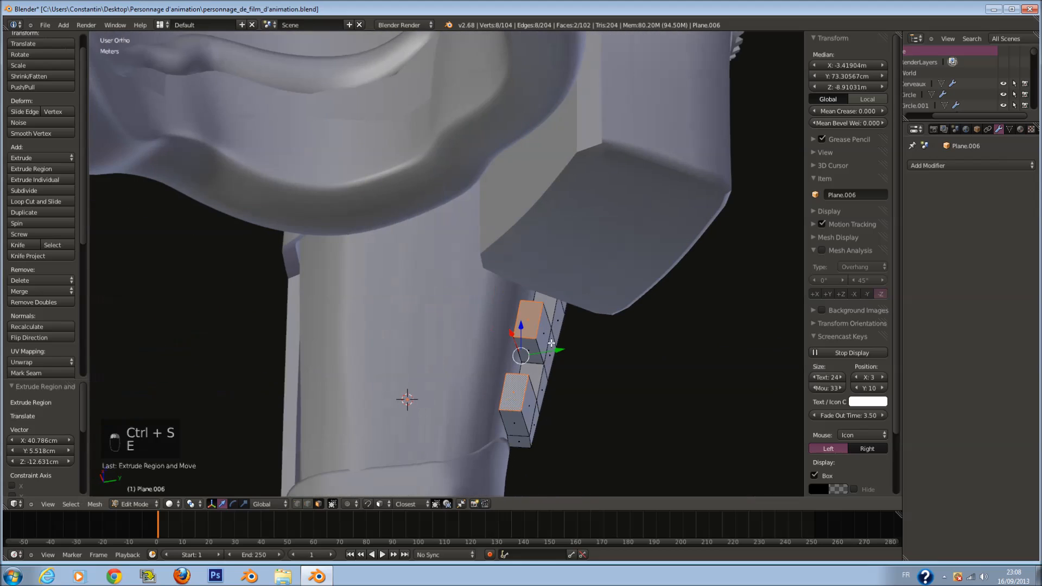
# Step: Shift the tabs' end faces along Y and raise them about 20 cm along Z to follow the forearm
pyautogui.moveTo(551, 350); pyautogui.dragTo(490, 341)
pyautogui.moveTo(490, 342); pyautogui.dragTo(408, 358, button='middle')
pyautogui.moveTo(408, 358); pyautogui.dragTo(404, 312)
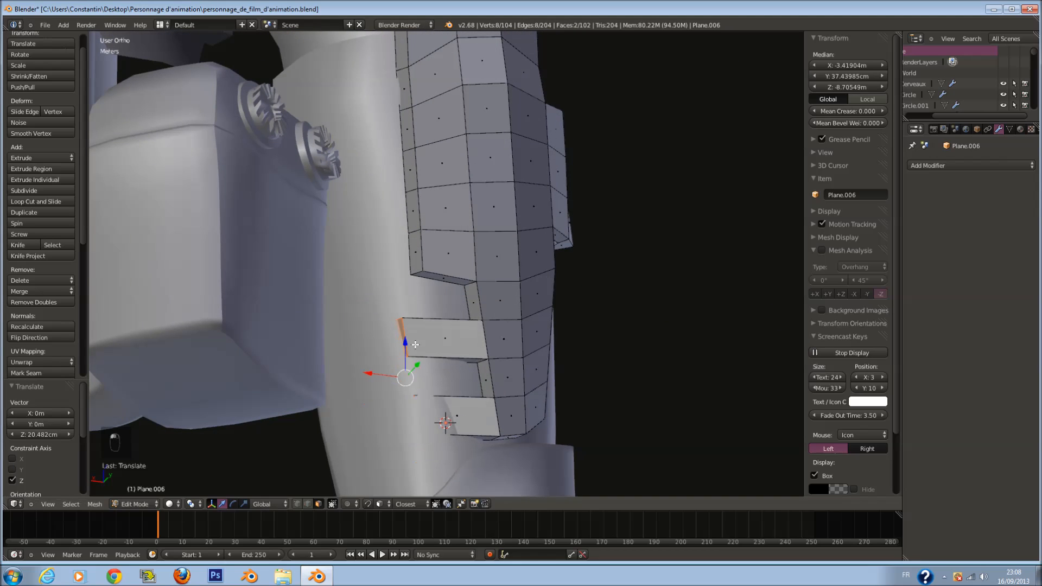
pyautogui.moveTo(404, 312); pyautogui.dragTo(433, 404, button='middle')
pyautogui.moveTo(431, 422); pyautogui.dragTo(426, 418)
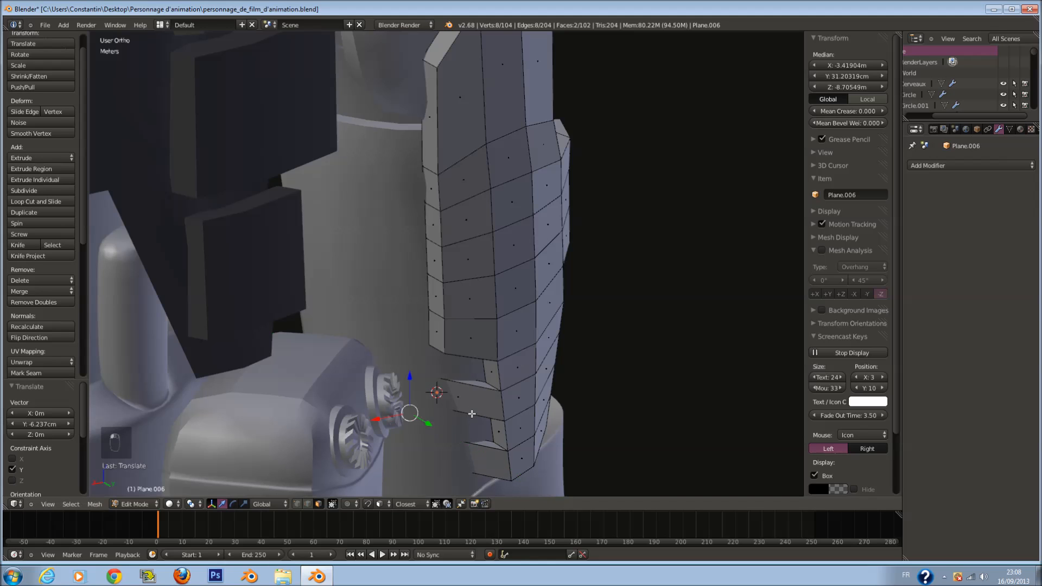
# Step: Refine the position of the tabs' ends in wireframe view so they sit against the forearm
pyautogui.moveTo(440, 415); pyautogui.dragTo(461, 371, button='middle')
pyautogui.press('z')
pyautogui.moveTo(403, 362); pyautogui.dragTo(406, 380)
pyautogui.press('z')
pyautogui.moveTo(407, 374); pyautogui.dragTo(430, 421, button='middle')
pyautogui.press('z')
pyautogui.rightClick(414, 405)
pyautogui.moveTo(424, 410); pyautogui.dragTo(420, 407)
pyautogui.press('z')
pyautogui.moveTo(423, 407); pyautogui.dragTo(415, 417, button='middle')
# Step: Add one loop cut across the middle of each of the two tabs
pyautogui.press('a')
pyautogui.hotkey('ctrl', 'r')
pyautogui.click(447, 391)
pyautogui.click(448, 396)
pyautogui.hotkey('ctrl', 'r')
pyautogui.click(450, 449)
pyautogui.click(450, 450)
# Step: Circle-select both tabs' new loop vertices in wireframe, shift them along Y to curve the tabs, and save the file
pyautogui.press('z')
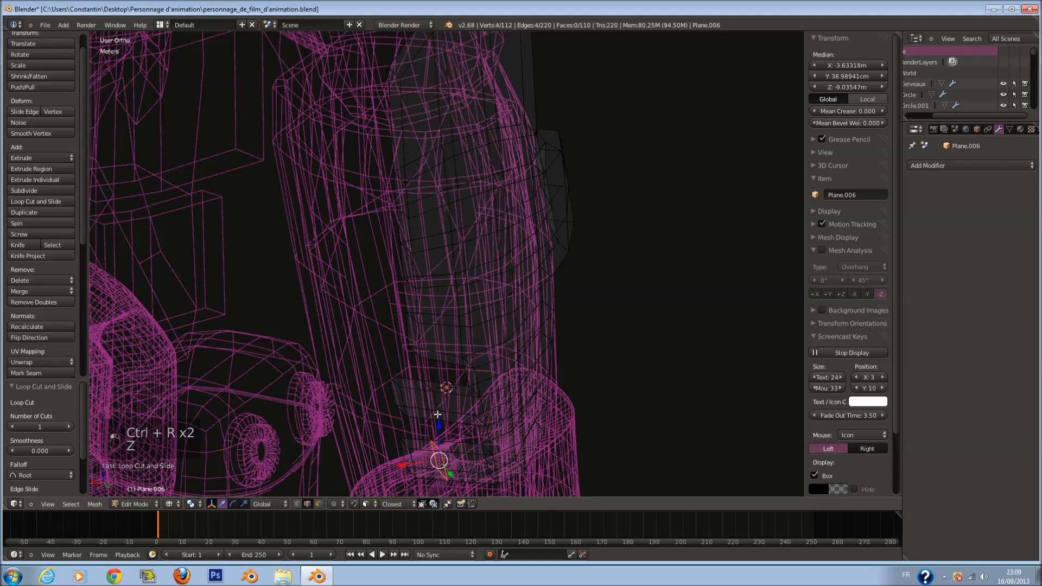
pyautogui.press('c')
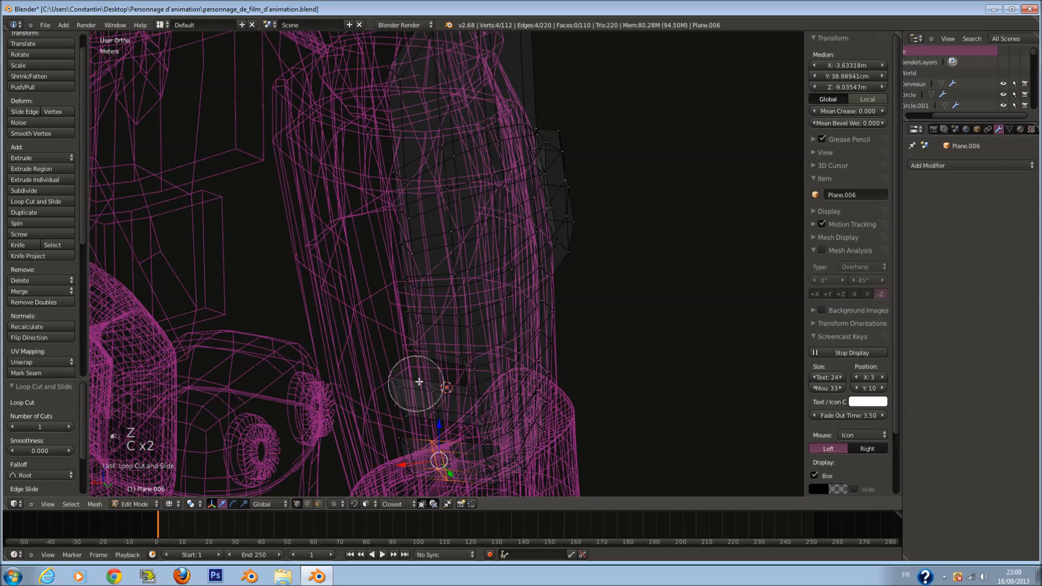
pyautogui.press('z')
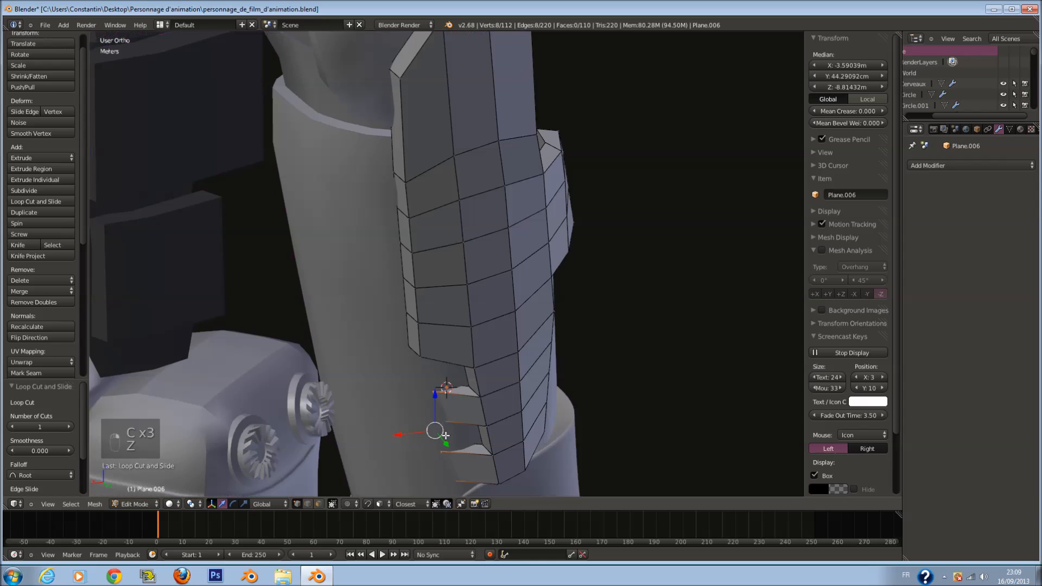
pyautogui.press('Tab')
pyautogui.scroll(-2, 472, 375)
pyautogui.hotkey('ctrl', 's')
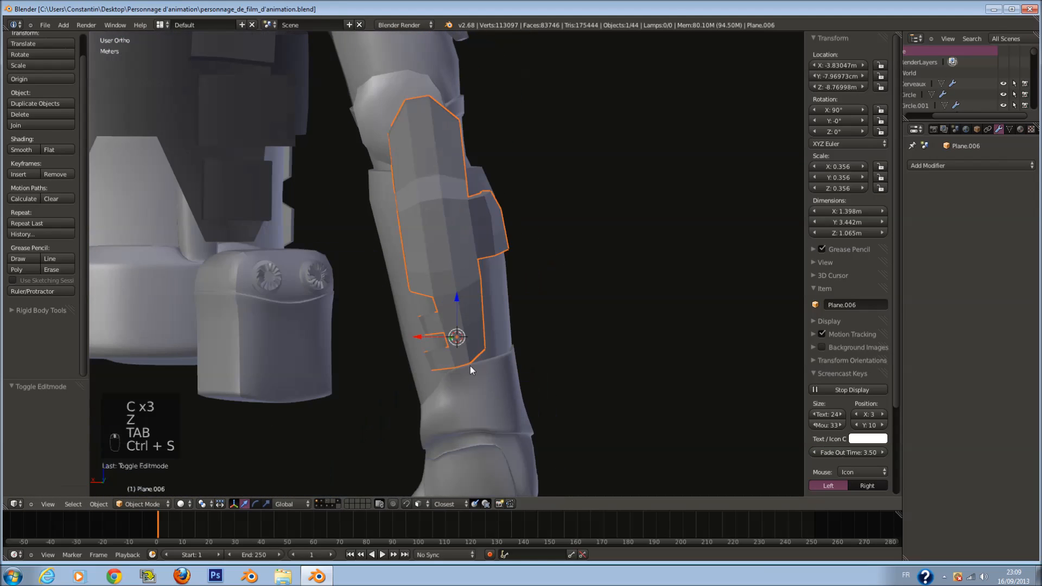
# Step: Apply smooth shading to the forearm plate, add an Edge Split modifier and save the file
pyautogui.click(18, 151)
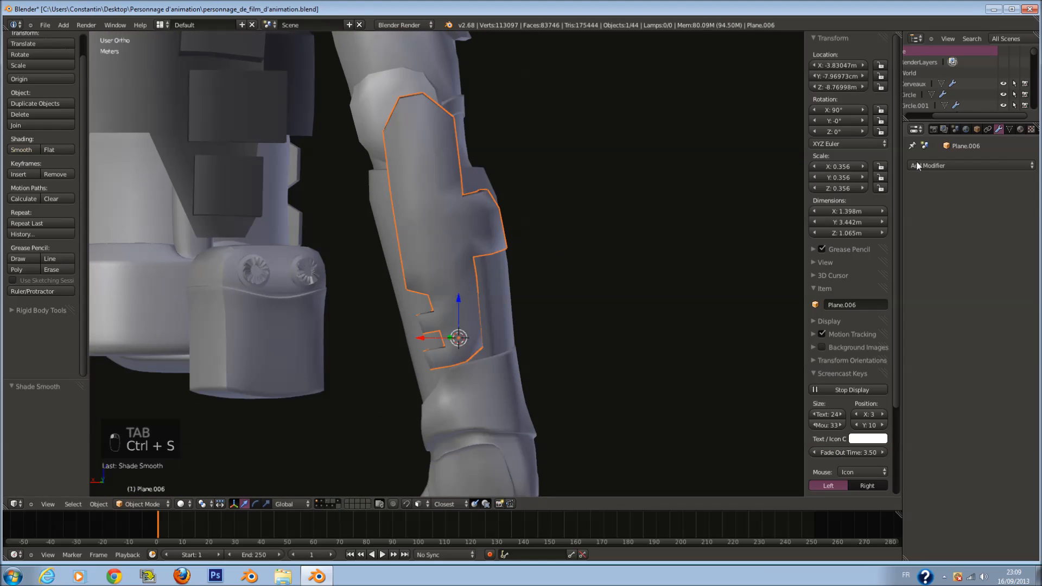
pyautogui.click(923, 166)
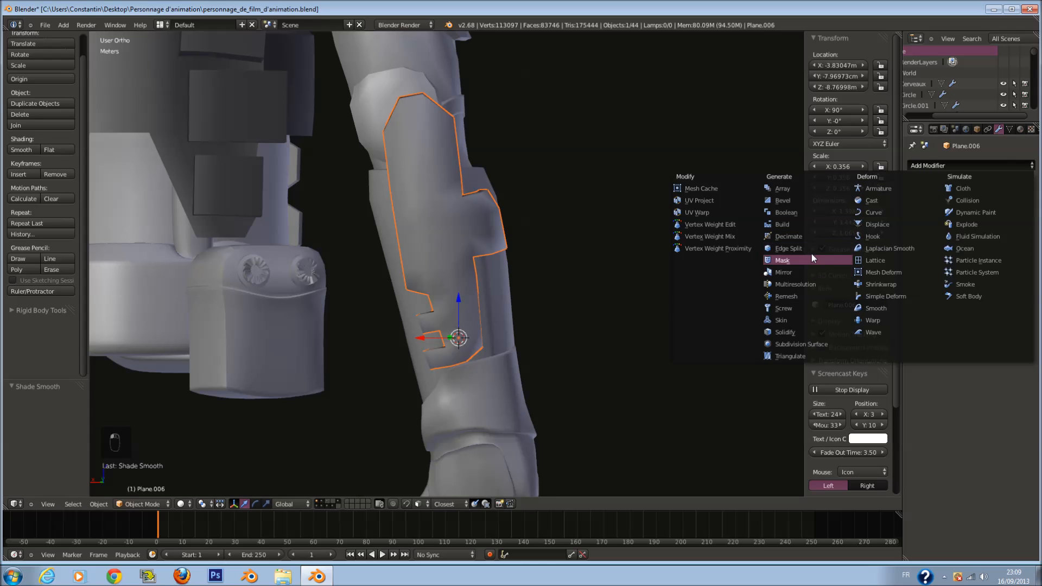
pyautogui.click(808, 246)
pyautogui.scroll(-2, 651, 247)
pyautogui.hotkey('ctrl', 's')
# Step: Select the plate together with the forearm armour, join them into one object and save the file
pyautogui.scroll(1, 561, 249)
pyautogui.press('a')
pyautogui.moveTo(561, 249); pyautogui.dragTo(522, 252, button='middle')
pyautogui.hotkey('ctrl', 's')
pyautogui.click(522, 252)
pyautogui.scroll(2, 494, 247)
pyautogui.rightClick(491, 247)
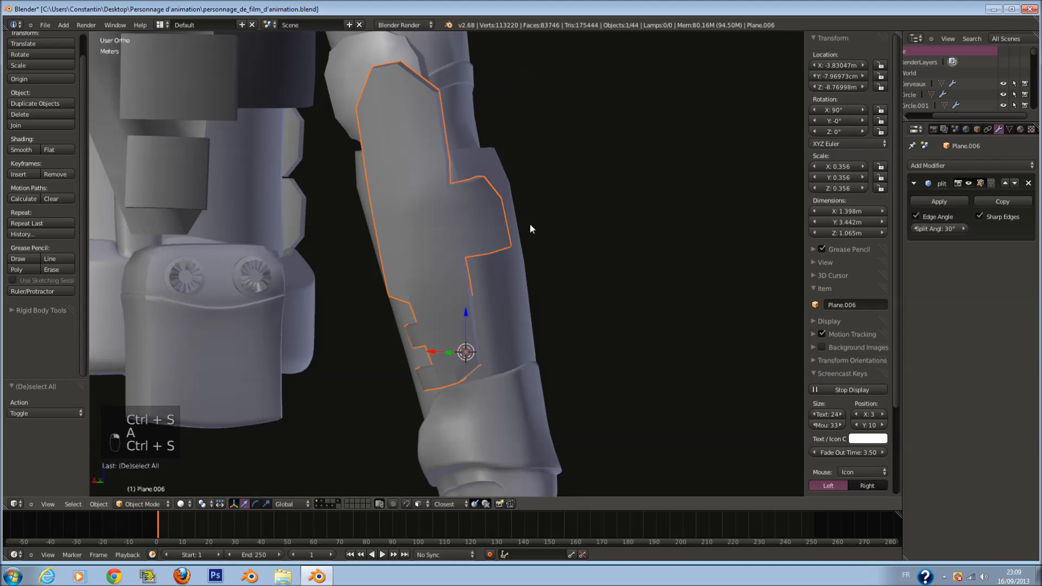
pyautogui.rightClick(511, 243)
pyautogui.scroll(-1, 510, 243)
pyautogui.press('z')
pyautogui.press('z')
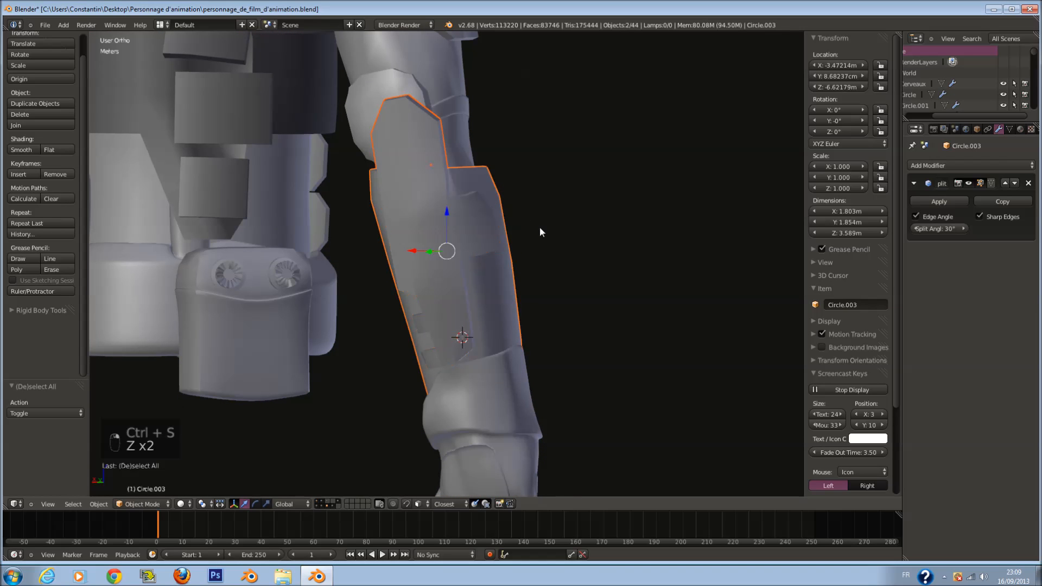
pyautogui.hotkey('ctrl', 'j')
pyautogui.hotkey('ctrl', 's')
pyautogui.click(483, 259)
# Step: In front view, snap the 3D cursor to the joined forearm armour and add a cylinder mesh there
pyautogui.press('ctrl+KP_1')
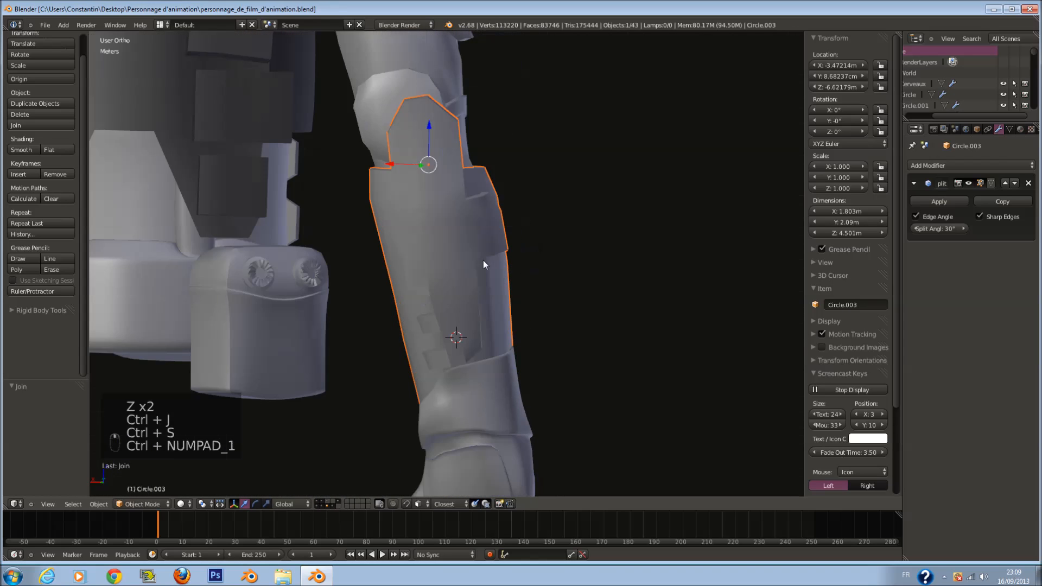
pyautogui.press('KP_1')
pyautogui.scroll(-2, 483, 260)
pyautogui.press('Tab')
pyautogui.scroll(2, 506, 250)
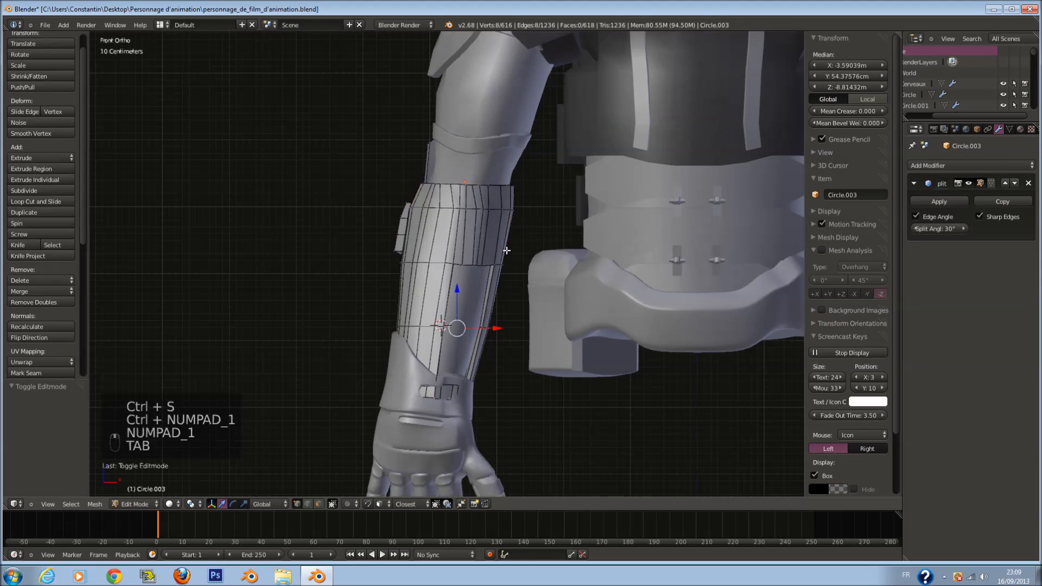
pyautogui.press('Tab')
pyautogui.scroll(-3, 509, 252)
pyautogui.hotkey('ctrl', 's')
pyautogui.hotkey('shift', 's')
pyautogui.click(535, 292)
pyautogui.hotkey('shift', 'a')
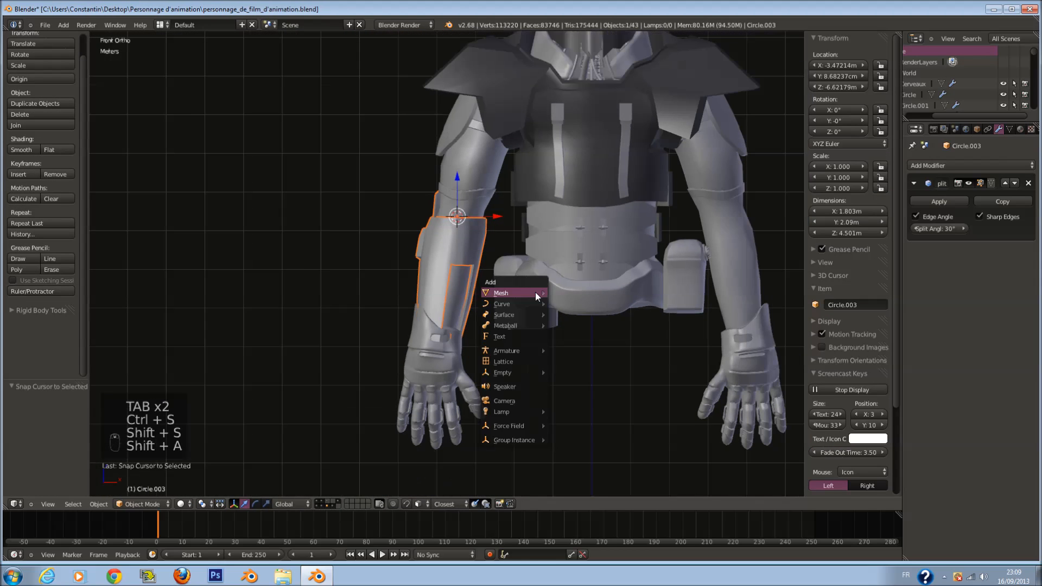
pyautogui.moveTo(535, 292)
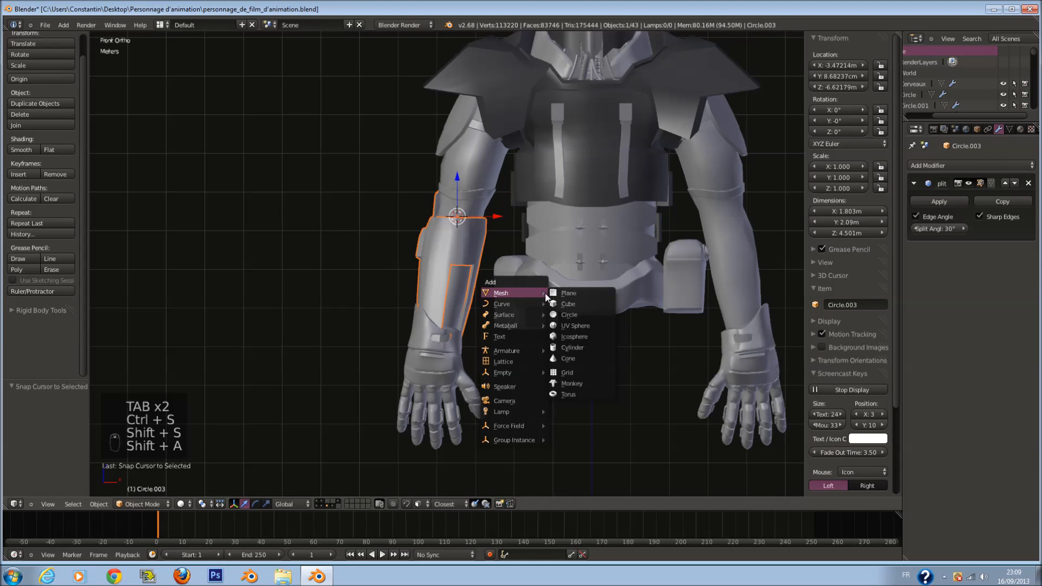
pyautogui.click(595, 346)
# Step: Flatten the cylinder along Z, lower it about 39 cm to the forearm's upper rim and scale it by 0.96
pyautogui.press('KP_Decimal')
pyautogui.press('s')
pyautogui.press('z')
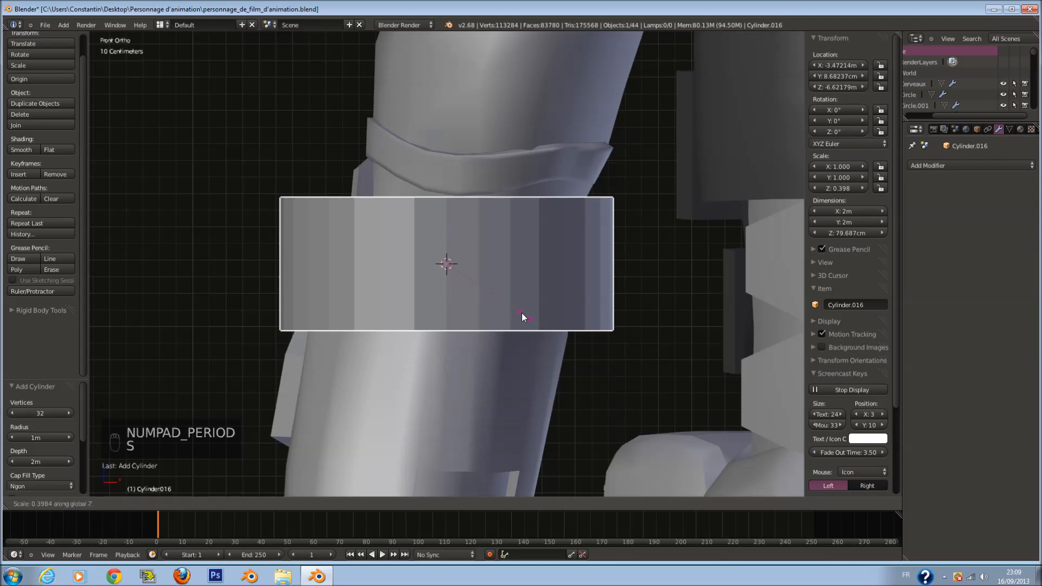
pyautogui.click(504, 291)
pyautogui.moveTo(445, 225); pyautogui.dragTo(461, 318)
pyautogui.moveTo(461, 318); pyautogui.dragTo(630, 381, button='middle')
pyautogui.press('s')
pyautogui.click(616, 378)
pyautogui.hotkey('ctrl', 's')
# Step: Select the cylinder's bottom face in mesh editing and extrude it in place
pyautogui.press('KP_3')
pyautogui.press('KP_1')
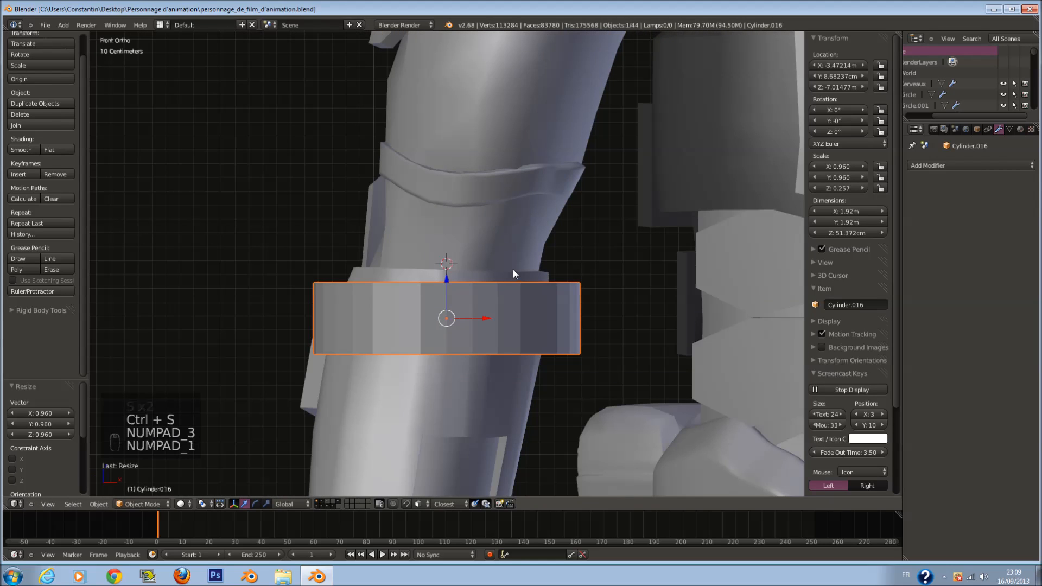
pyautogui.scroll(-1, 513, 269)
pyautogui.press('Tab')
pyautogui.press('z')
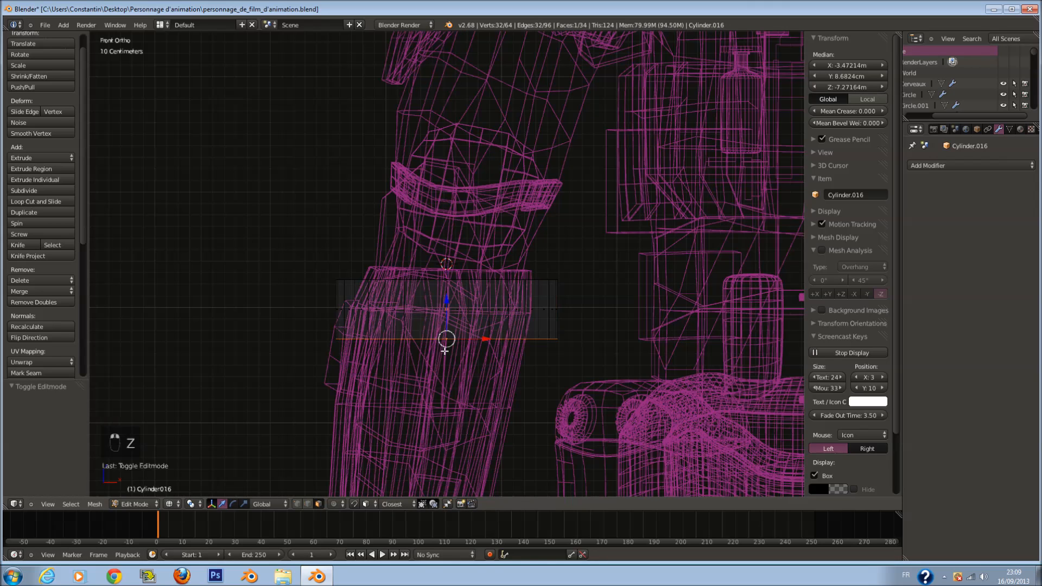
pyautogui.press('z')
pyautogui.press('e')
pyautogui.click(586, 350)
# Step: Try to shrink the extruded bottom face and extrude it downward as a narrower section
pyautogui.press('s')
pyautogui.click(542, 351)
pyautogui.press('e')
pyautogui.click(529, 414)
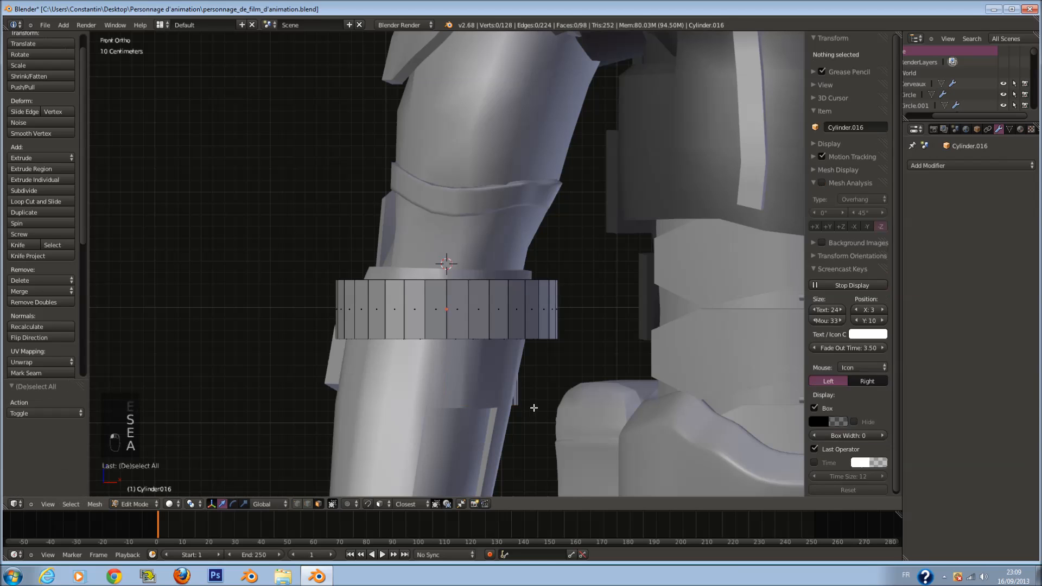
# Step: Try to enlarge the whole stepped cylinder mesh by a factor of 1.68 and select its lowest face
pyautogui.press('a')
pyautogui.press('a')
pyautogui.press('a')
pyautogui.press('s')
pyautogui.press('s')
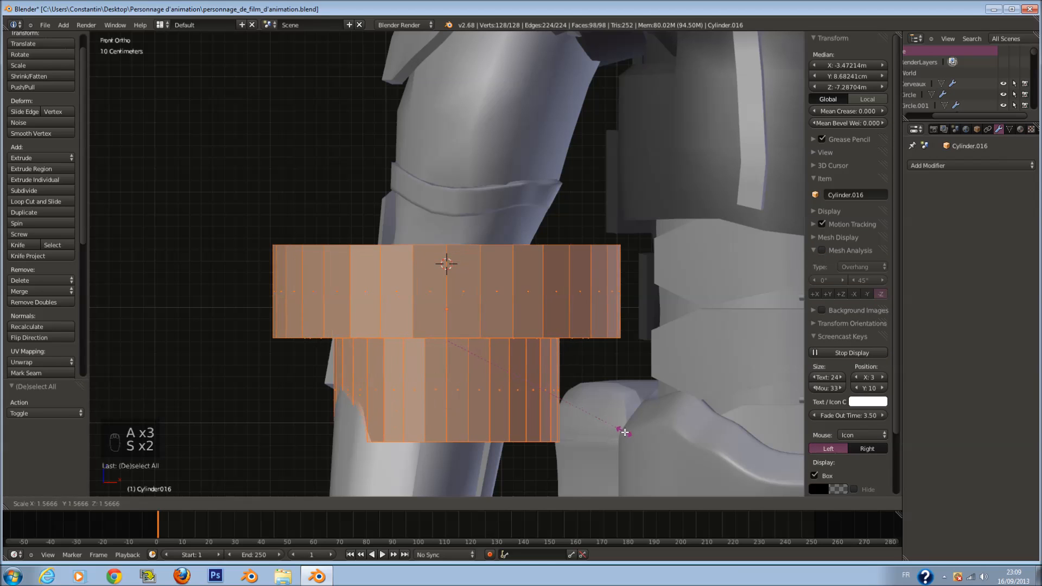
pyautogui.click(636, 439)
pyautogui.press('z')
pyautogui.rightClick(510, 450)
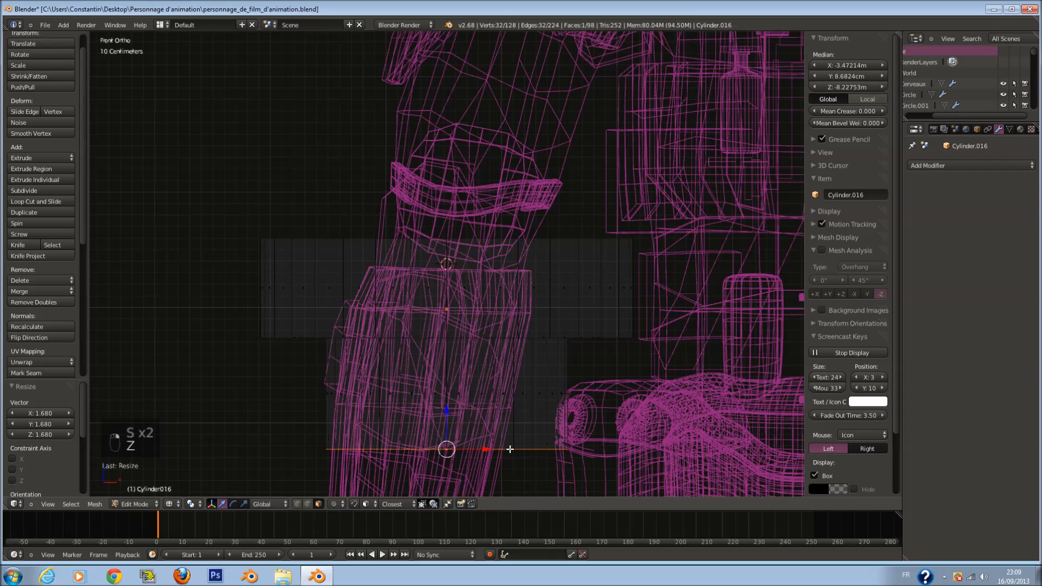
# Step: Undo the cylinder's enlargement, second extrusion and face scaling, back to the in-place extrusion of the bottom face
pyautogui.hotkey('ctrl', 'z')
pyautogui.hotkey('ctrl', 'z')
pyautogui.hotkey('ctrl', 'z')
pyautogui.hotkey('ctrl', 'z')
pyautogui.hotkey('ctrl', 'z')
pyautogui.hotkey('ctrl', 'z')
pyautogui.hotkey('ctrl', 'z')
pyautogui.hotkey('ctrl', 'z')
pyautogui.hotkey('ctrl', 'z')
pyautogui.hotkey('ctrl', 'z')
pyautogui.hotkey('ctrl', 'z')
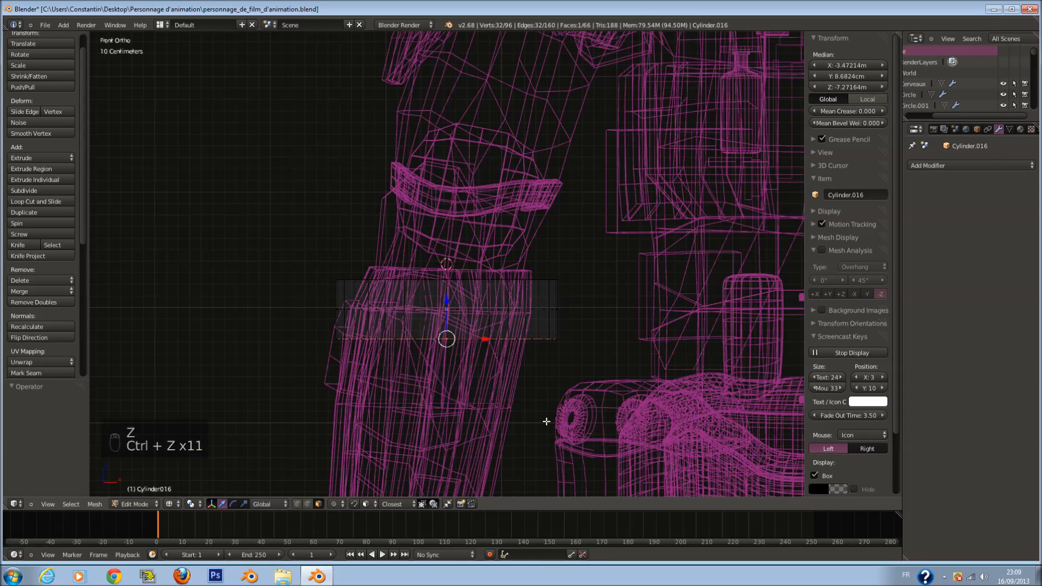
# Step: Scale the cylinder's extruded bottom face to 0.84 and extrude it about 44 cm downward as a narrower section
pyautogui.press('s')
pyautogui.click(574, 374)
pyautogui.press('z')
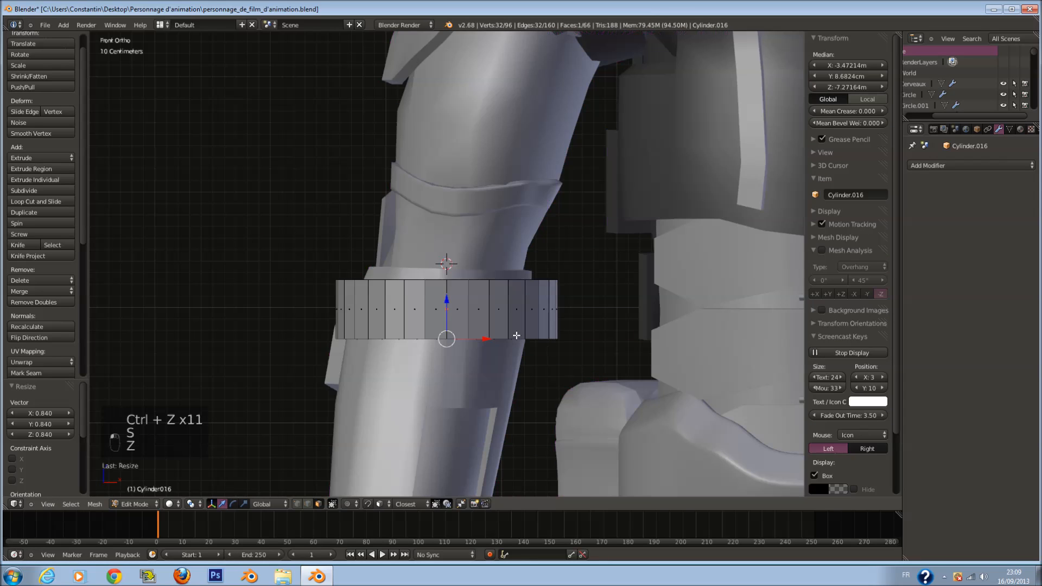
pyautogui.press('e')
pyautogui.click(509, 390)
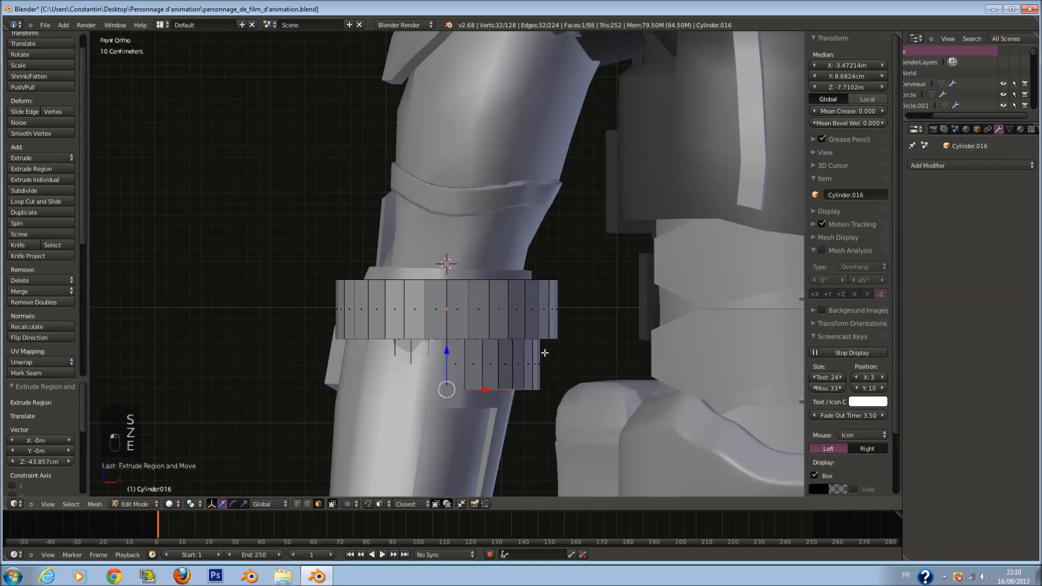
# Step: Narrow the lower section's bottom end and add one loop cut around its middle, scaled to 1.043
pyautogui.press('s')
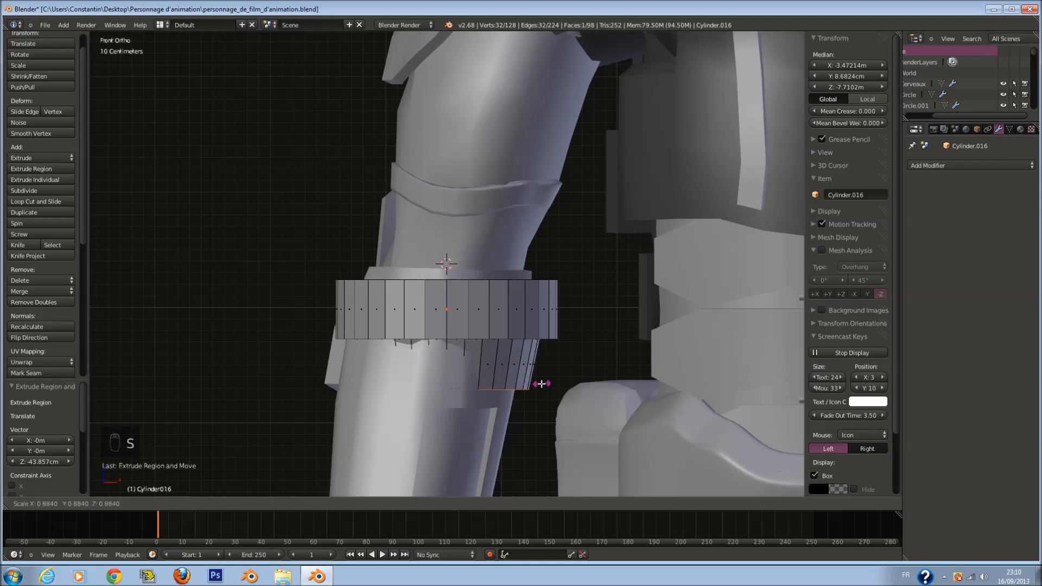
pyautogui.click(531, 385)
pyautogui.press('a')
pyautogui.hotkey('ctrl', 'r')
pyautogui.click(524, 377)
pyautogui.rightClick(534, 383)
pyautogui.press('s')
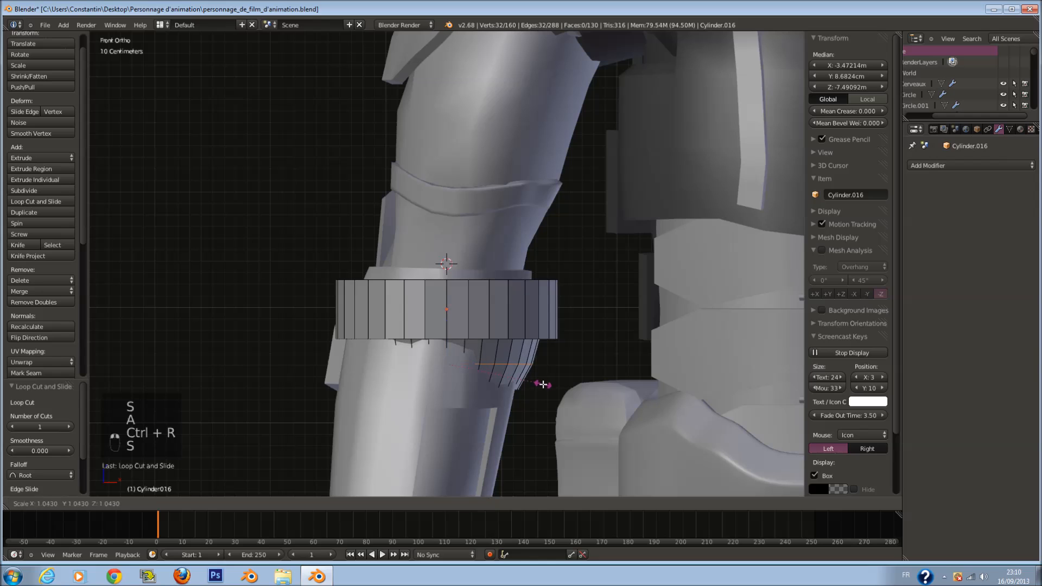
pyautogui.click(543, 384)
# Step: Extrude the cylinder's top face about 13 cm upward and scale it to 0.91 for a beveled rim
pyautogui.press('z')
pyautogui.press('z')
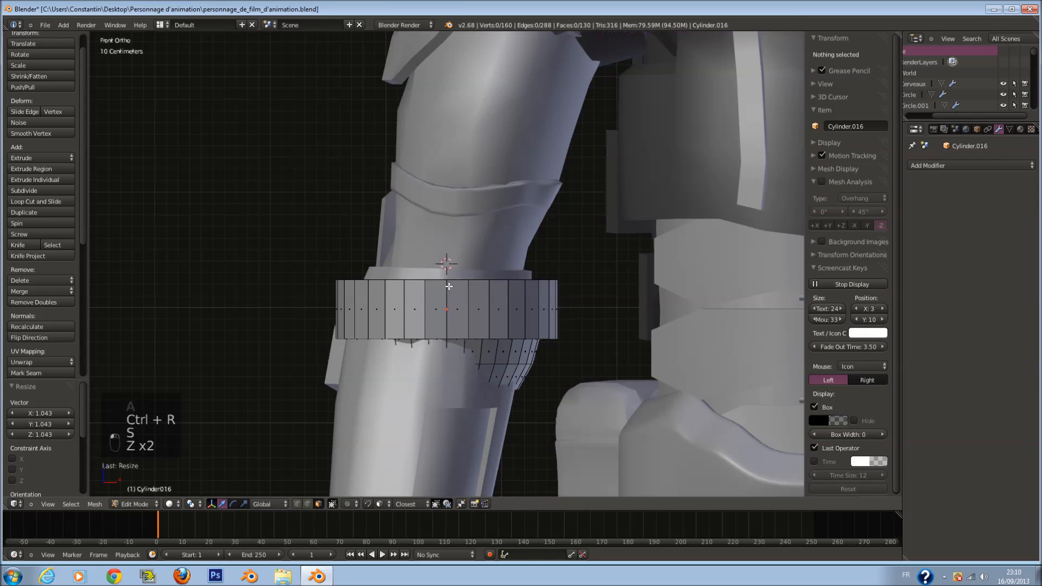
pyautogui.moveTo(466, 396); pyautogui.dragTo(456, 304, button='middle')
pyautogui.rightClick(456, 297)
pyautogui.press('KP_1')
pyautogui.press('z')
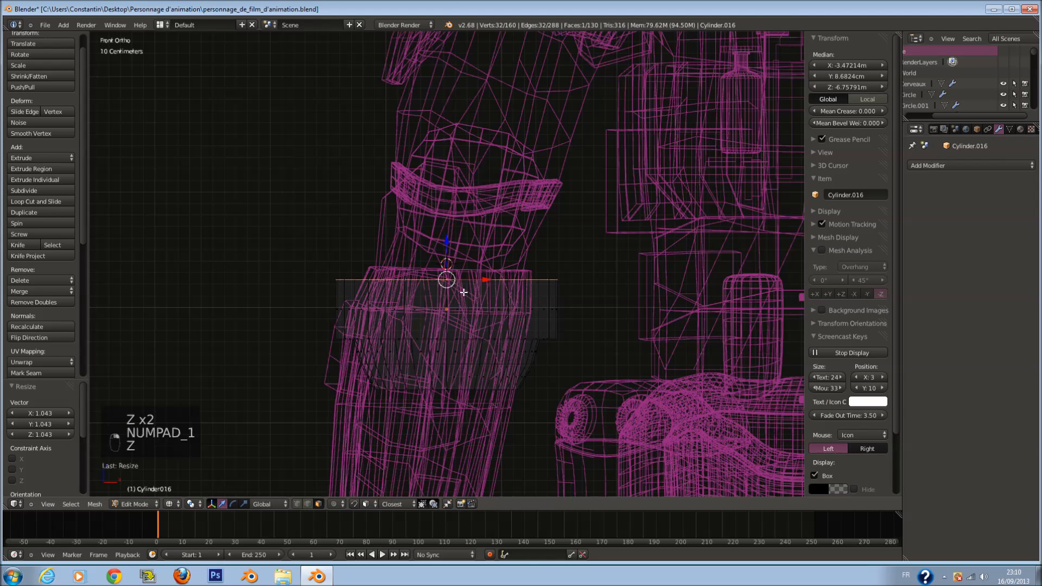
pyautogui.press('z')
pyautogui.press('e')
pyautogui.click(462, 241)
pyautogui.press('s')
pyautogui.click(545, 253)
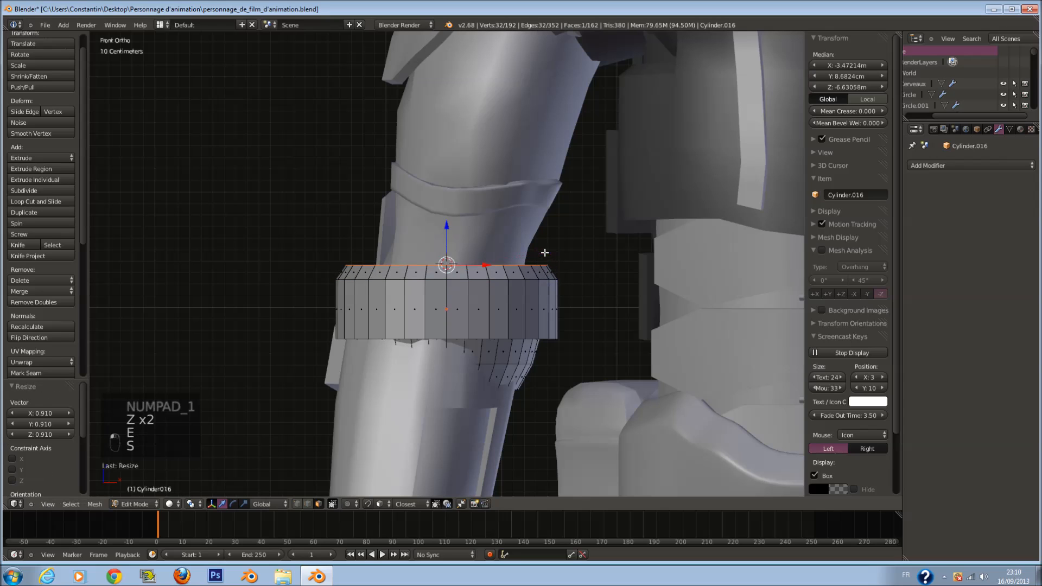
# Step: Add a new cylinder inside the same mesh and flatten it to 0.078 along Z as a thin disc
pyautogui.press('a')
pyautogui.rightClick(549, 310)
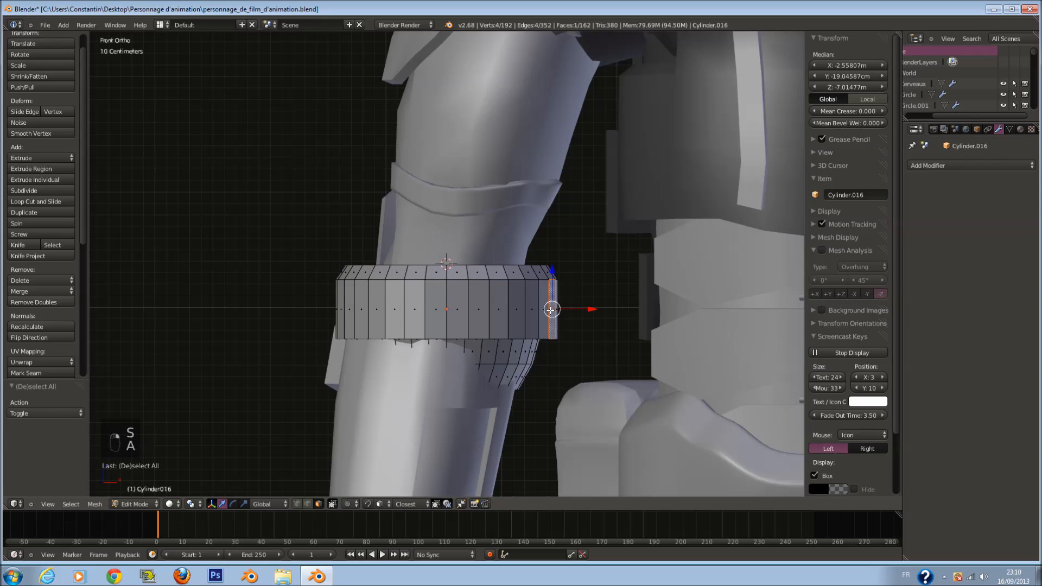
pyautogui.press('a')
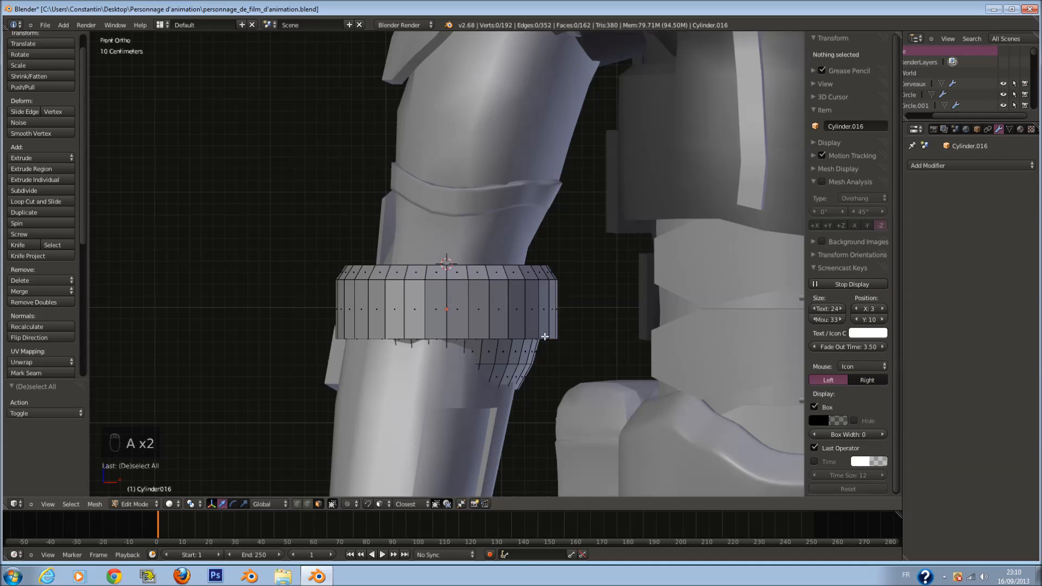
pyautogui.hotkey('shift', 'a')
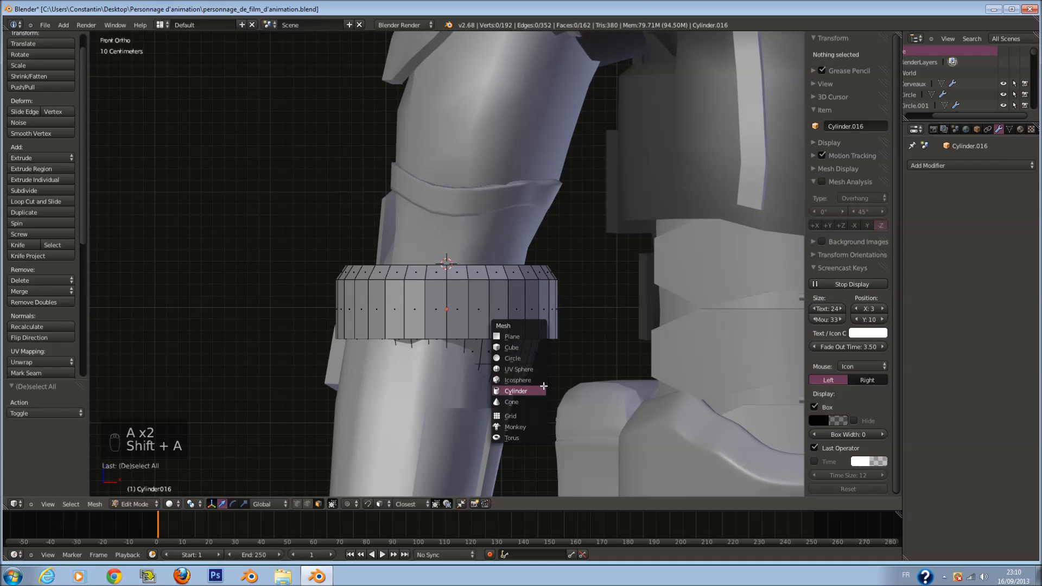
pyautogui.click(516, 390)
pyautogui.press('s')
pyautogui.click(440, 275)
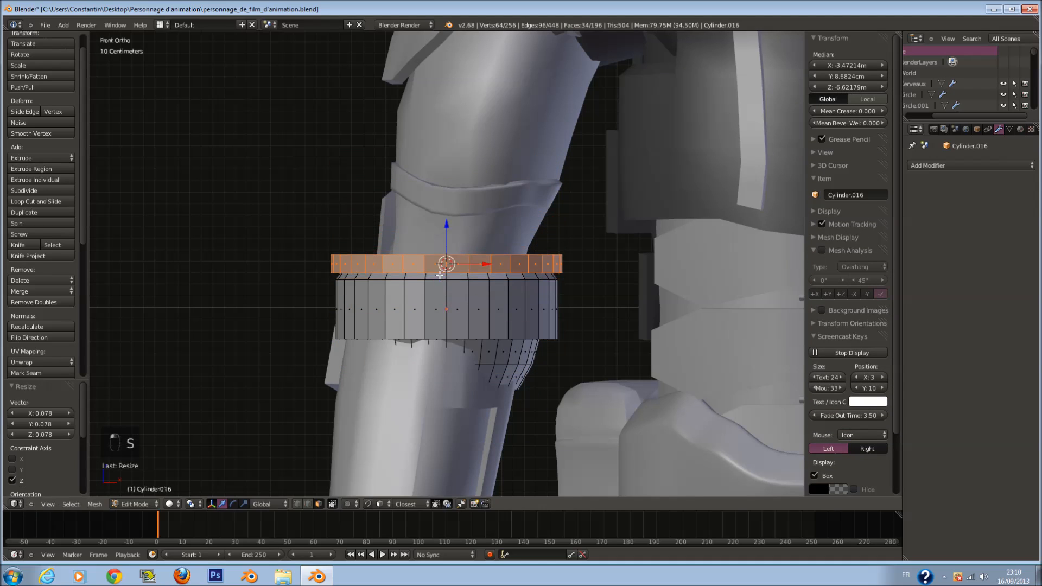
# Step: Place the thin disc around the lower section, shrunk to 0.909, and select all linked parts of the mesh
pyautogui.moveTo(445, 243); pyautogui.dragTo(445, 346)
pyautogui.press('s')
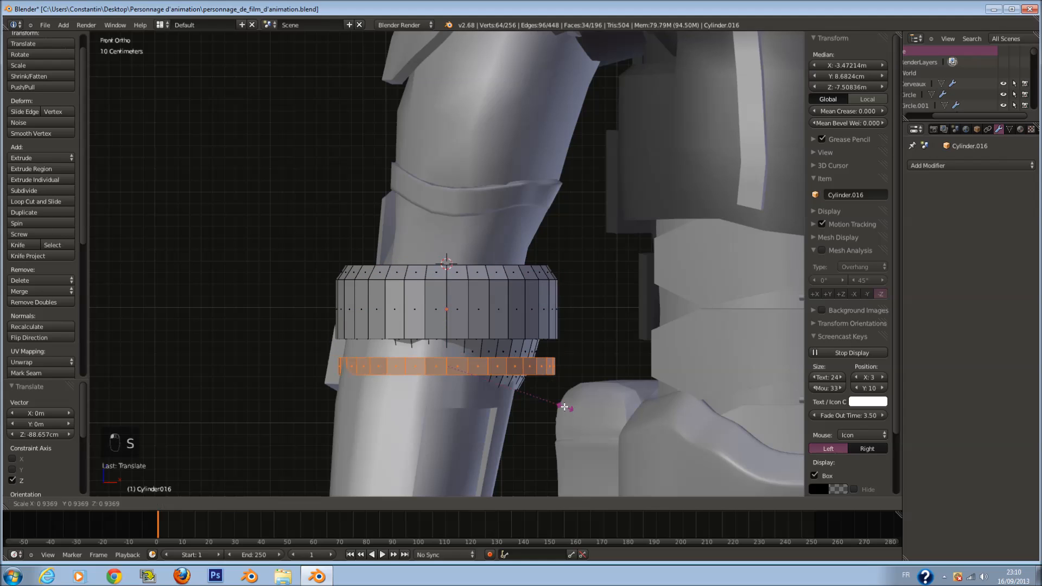
pyautogui.click(554, 402)
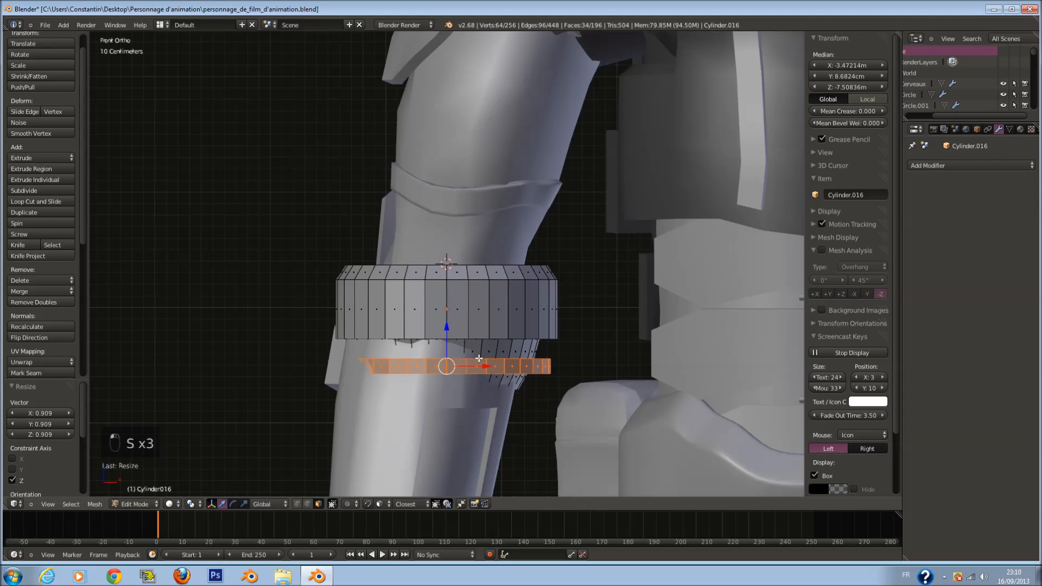
pyautogui.click(445, 323)
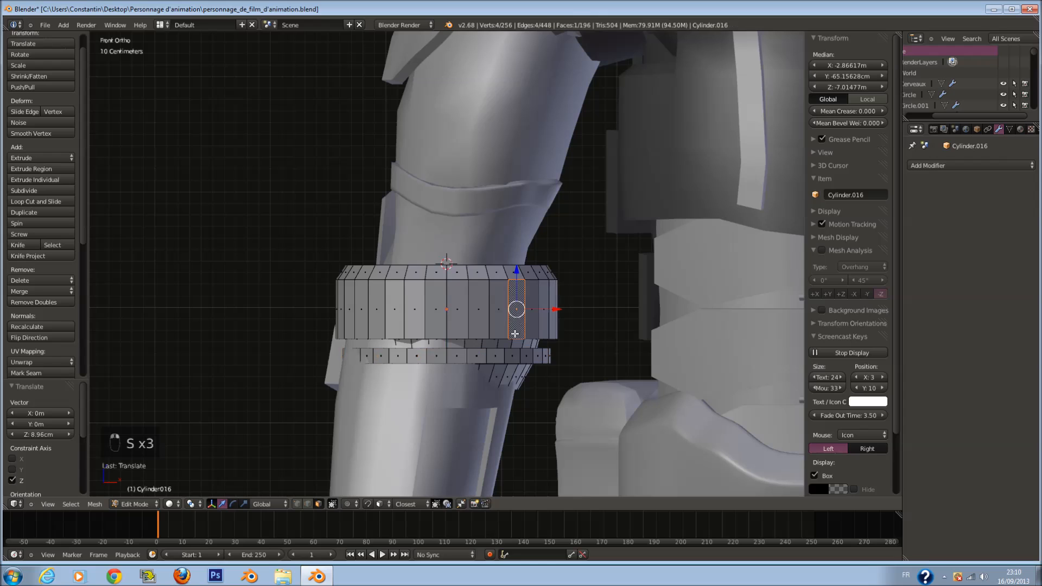
pyautogui.press('l')
# Step: Try to tilt the whole stepped mesh about 6.6° and shift it onto the forearm, and undo both changes
pyautogui.press('r')
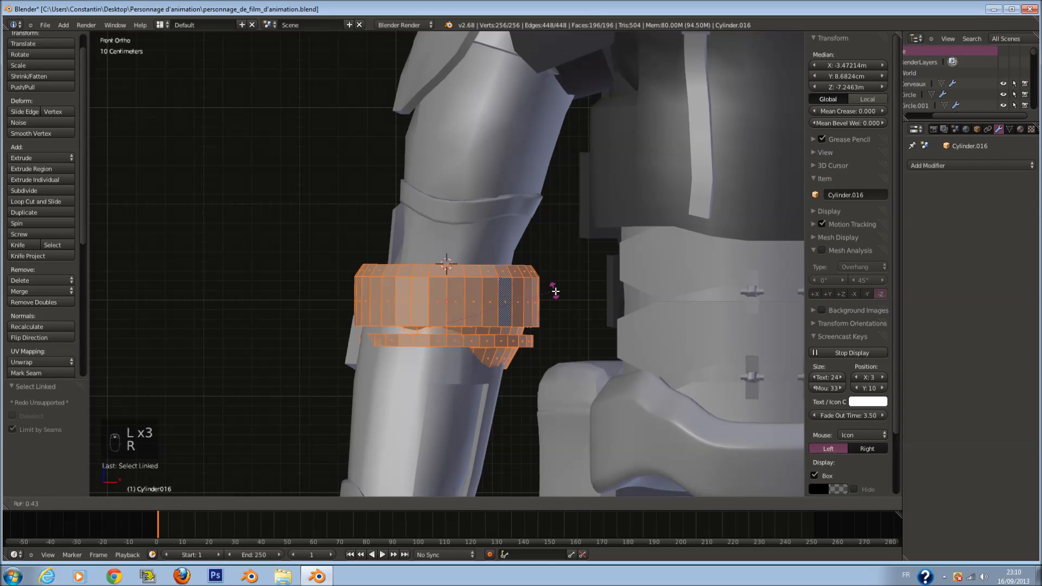
pyautogui.click(562, 301)
pyautogui.press('g')
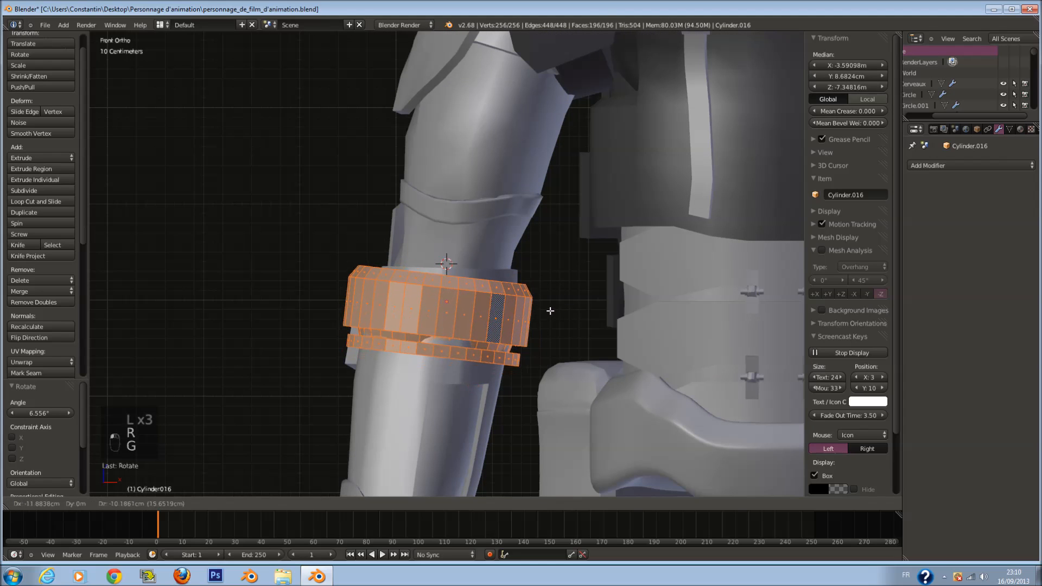
pyautogui.click(552, 305)
pyautogui.press('s')
pyautogui.rightClick(608, 357)
pyautogui.hotkey('ctrl', 'z')
pyautogui.hotkey('ctrl', 'z')
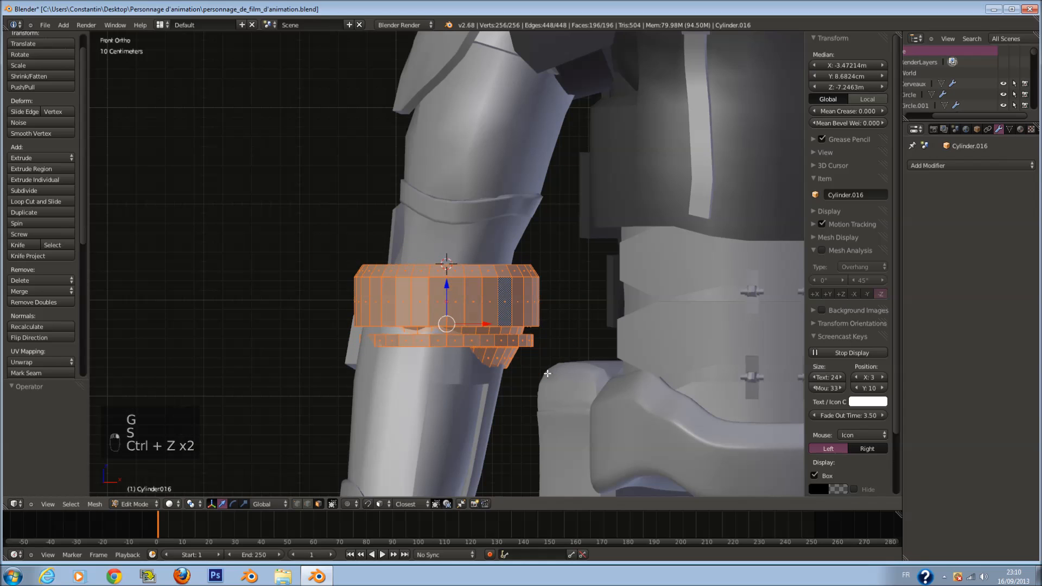
# Step: Enlarge the whole mesh by 2.312, stretch it along Z by 1.661, and scale it back down by 0.431
pyautogui.press('s')
pyautogui.click(684, 430)
pyautogui.scroll(-2, 673, 427)
pyautogui.press('s')
pyautogui.rightClick(560, 396)
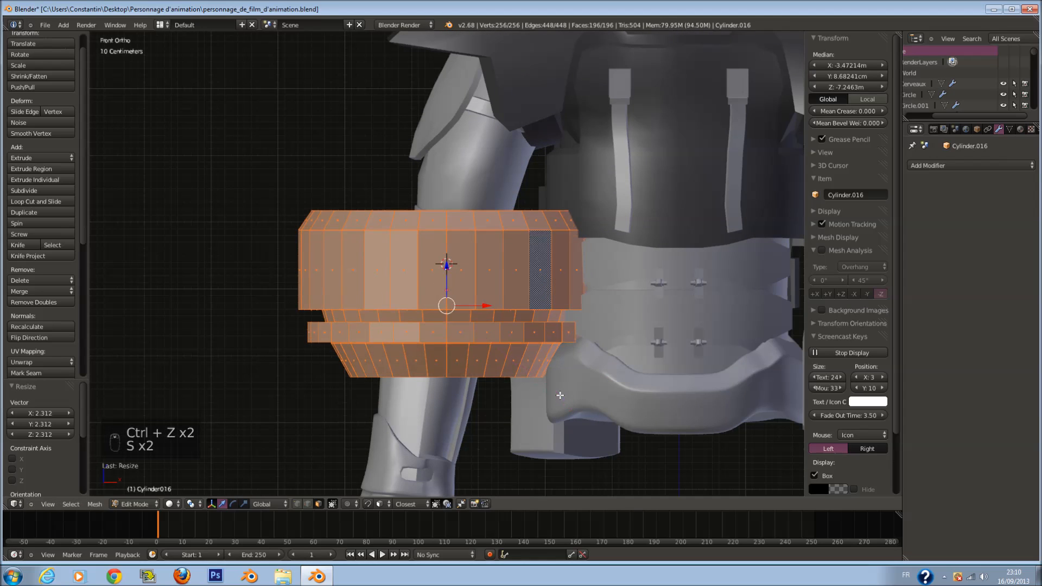
pyautogui.scroll(-1, 555, 349)
pyautogui.press('z')
pyautogui.click(491, 387)
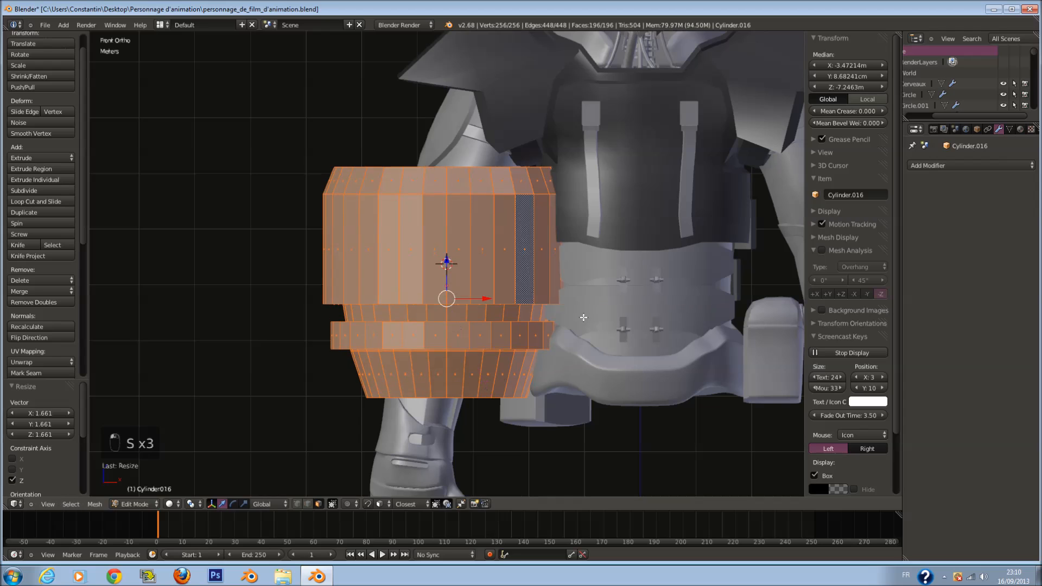
pyautogui.press('s')
pyautogui.click(506, 295)
pyautogui.scroll(2, 537, 304)
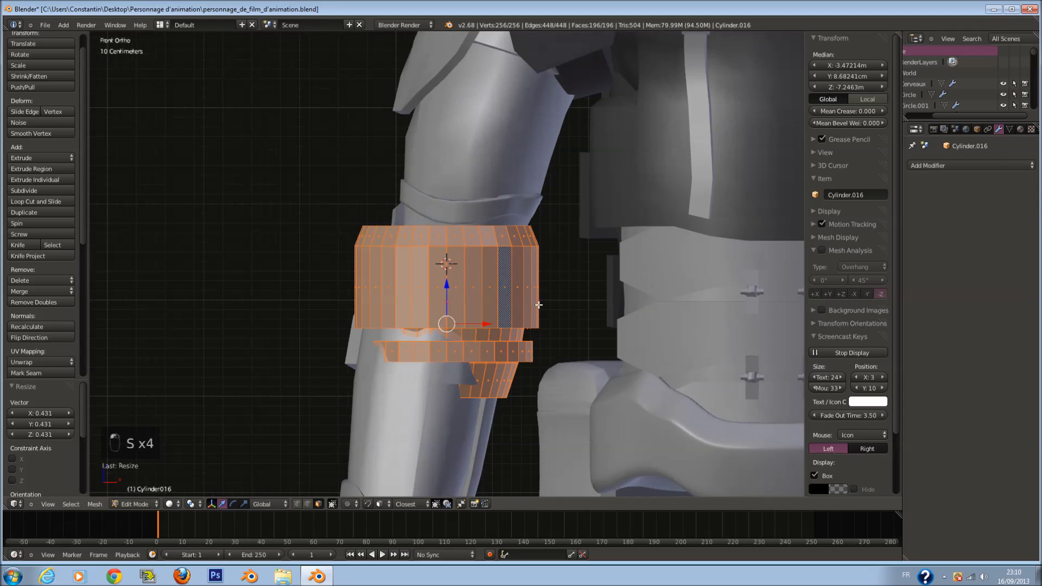
# Step: Try to tilt the stepped mesh 11.089° and reposition it around the forearm from several views
pyautogui.press('r')
pyautogui.click(557, 331)
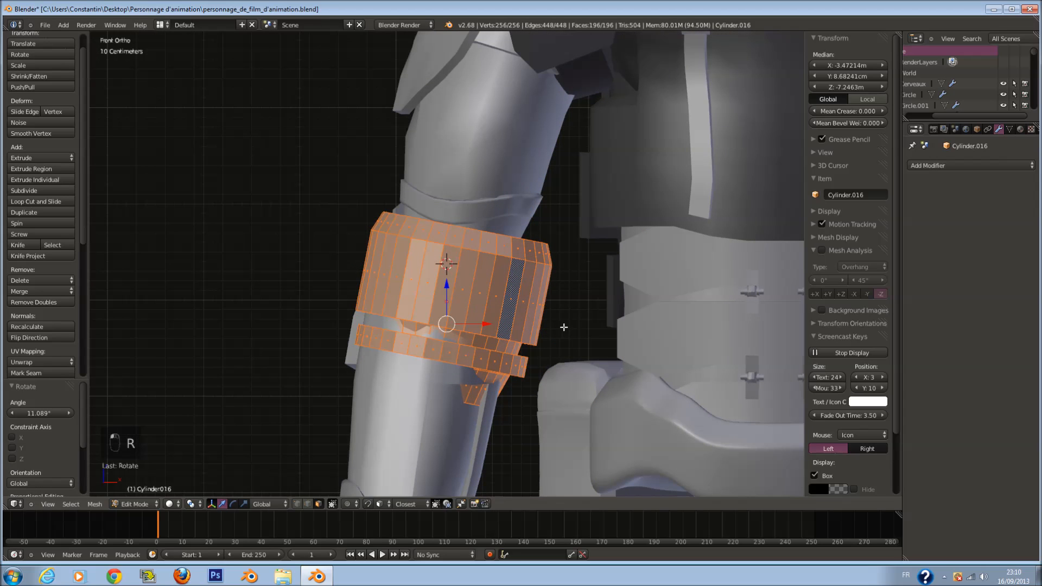
pyautogui.press('KP_3')
pyautogui.moveTo(581, 328); pyautogui.dragTo(434, 297, button='middle')
pyautogui.moveTo(415, 279); pyautogui.dragTo(442, 288)
pyautogui.moveTo(485, 273); pyautogui.dragTo(442, 283, button='middle')
pyautogui.moveTo(487, 323); pyautogui.dragTo(475, 323)
pyautogui.moveTo(474, 324); pyautogui.dragTo(485, 302, button='middle')
pyautogui.click(492, 320)
pyautogui.press('ctrl+KP_1')
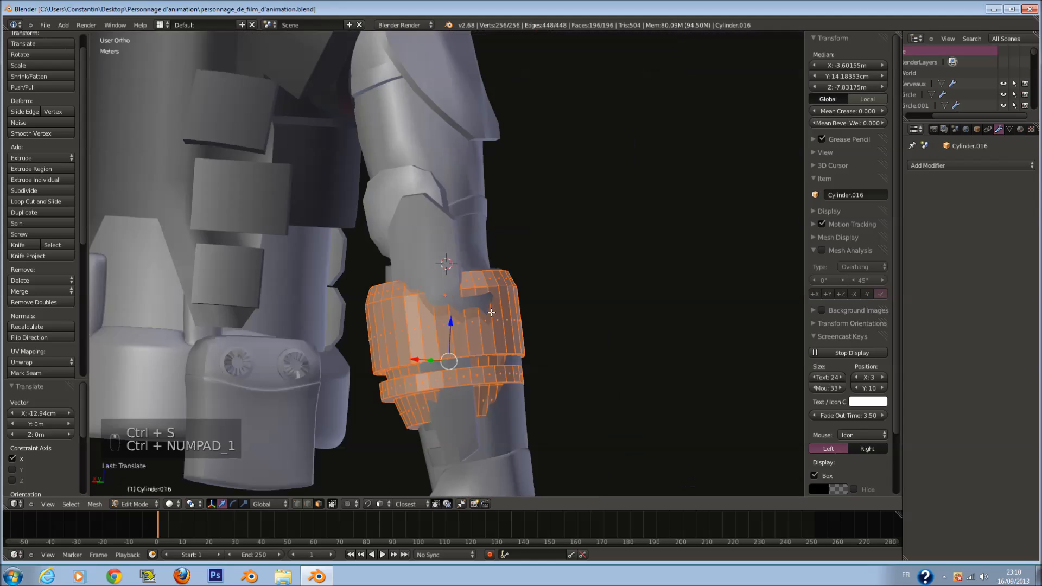
# Step: Try to enlarge the tilted mesh in front view, and undo the enlargement and the last sideways move
pyautogui.press('KP_1')
pyautogui.scroll(-3, 540, 298)
pyautogui.scroll(5, 540, 298)
pyautogui.press('s')
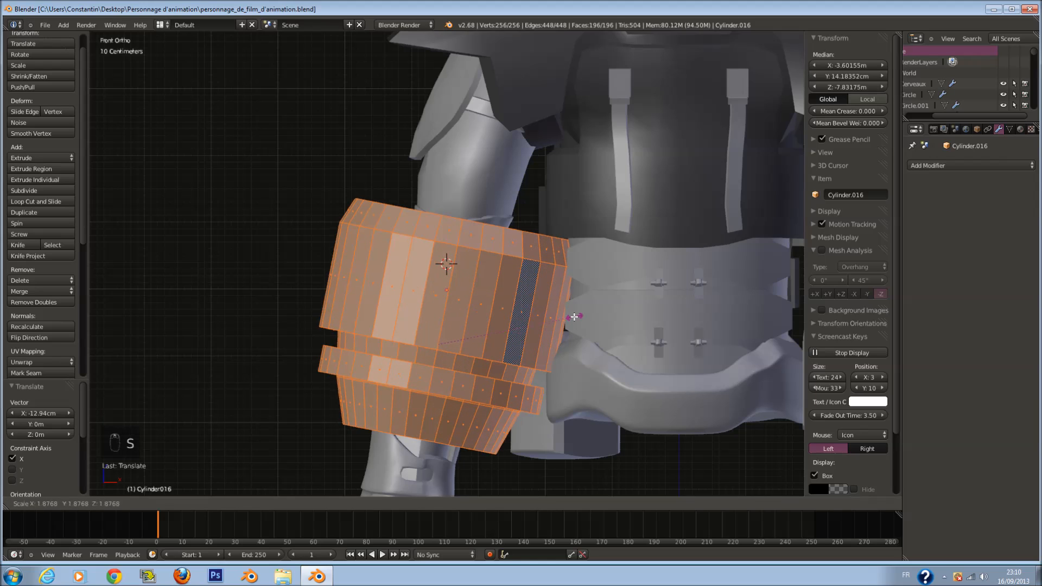
pyautogui.click(544, 364)
pyautogui.hotkey('ctrl', 'z')
pyautogui.hotkey('ctrl', 'z')
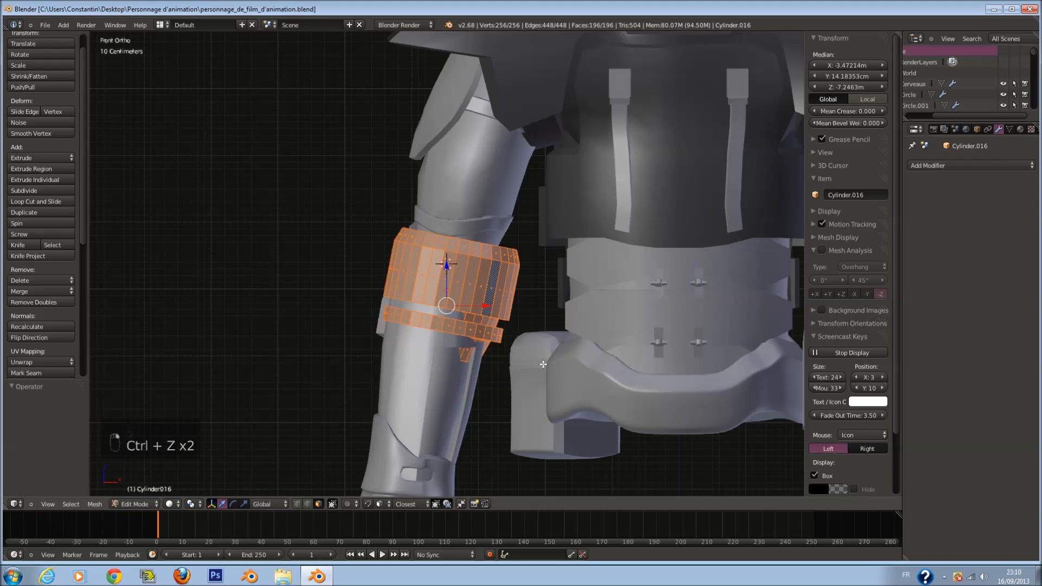
# Step: Undo the remaining placement and tilt, try to rescale the mesh along Z, and undo that scaling
pyautogui.scroll(-2, 536, 346)
pyautogui.press('s')
pyautogui.press('z')
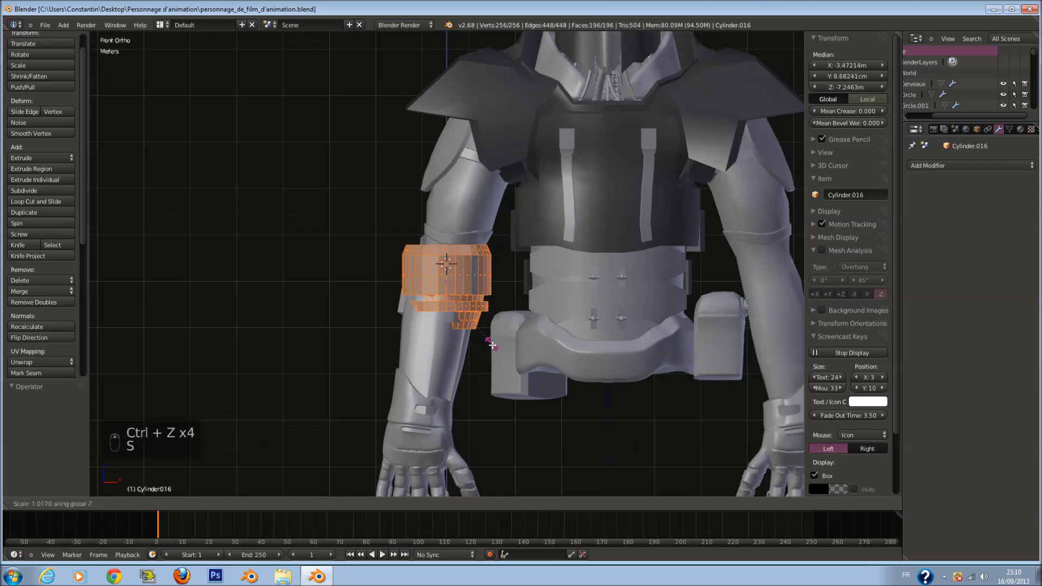
pyautogui.scroll(3, 496, 344)
pyautogui.press('s')
pyautogui.press('z')
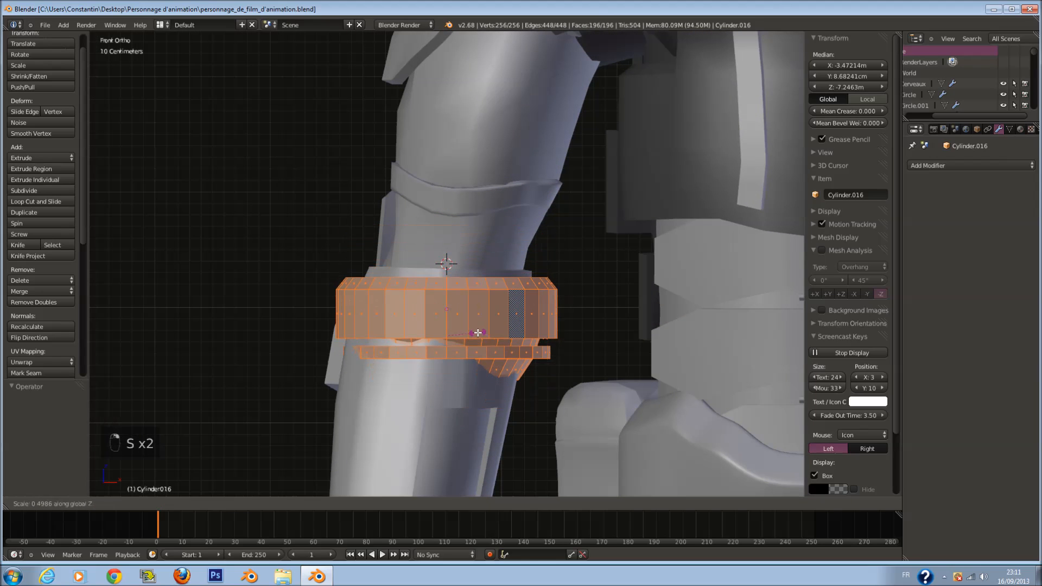
pyautogui.click(523, 332)
pyautogui.scroll(-1, 517, 335)
pyautogui.hotkey('ctrl', 'z')
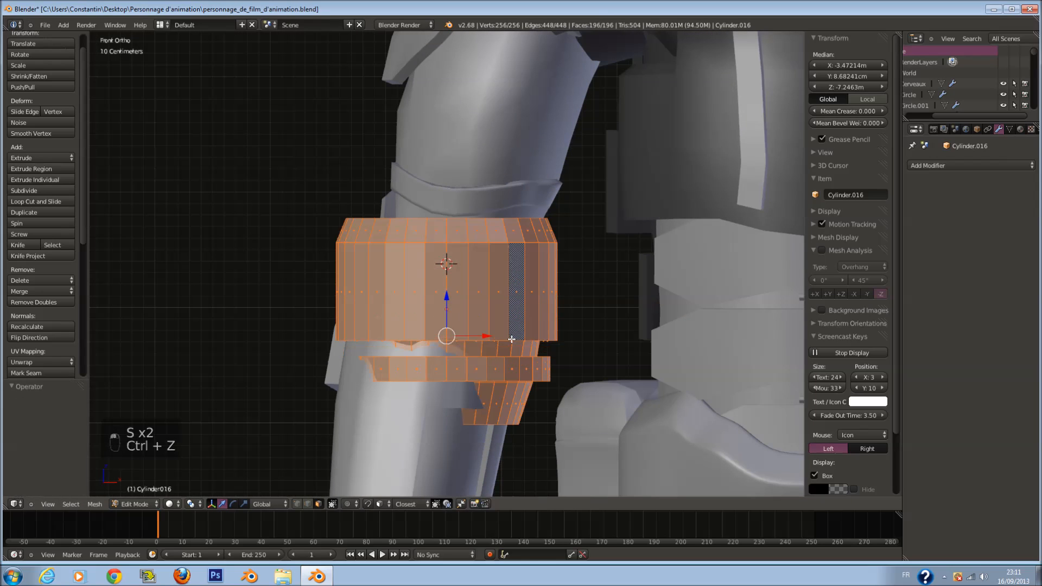
# Step: Rotate the whole stepped mesh 180° in front view to turn it upside down
pyautogui.press('r')
pyautogui.rightClick(511, 339)
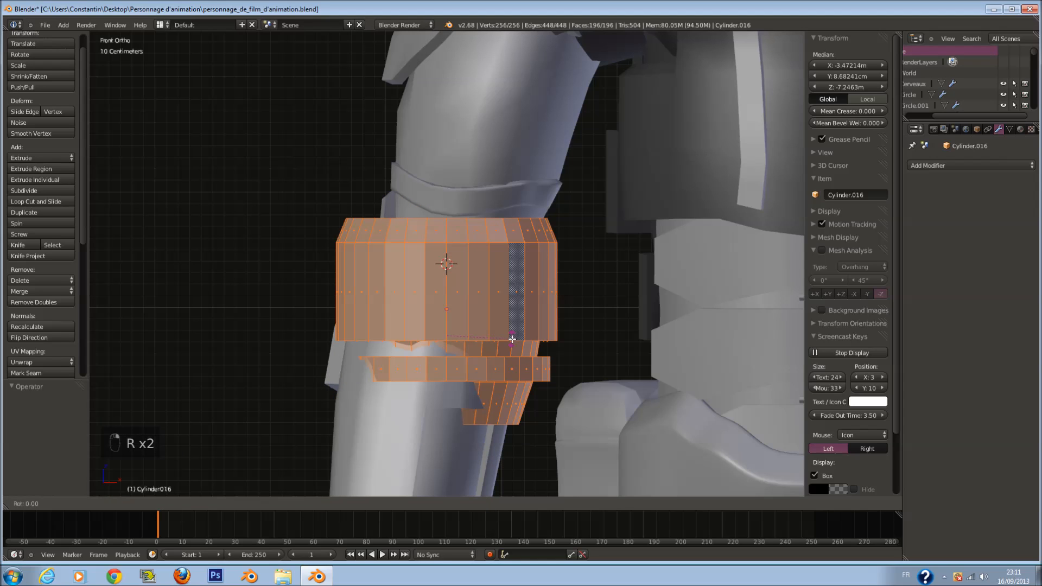
pyautogui.write('180')
pyautogui.click(511, 339)
pyautogui.scroll(-1, 591, 307)
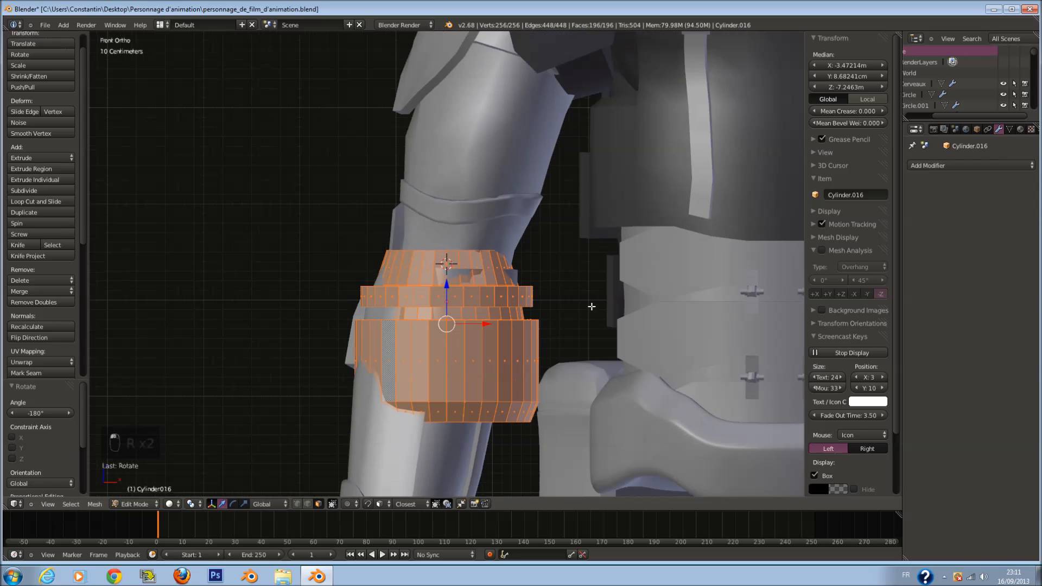
# Step: Flatten the inverted mesh to 0.658 along Z and enlarge it uniformly by 1.075
pyautogui.press('s')
pyautogui.press('z')
pyautogui.click(542, 351)
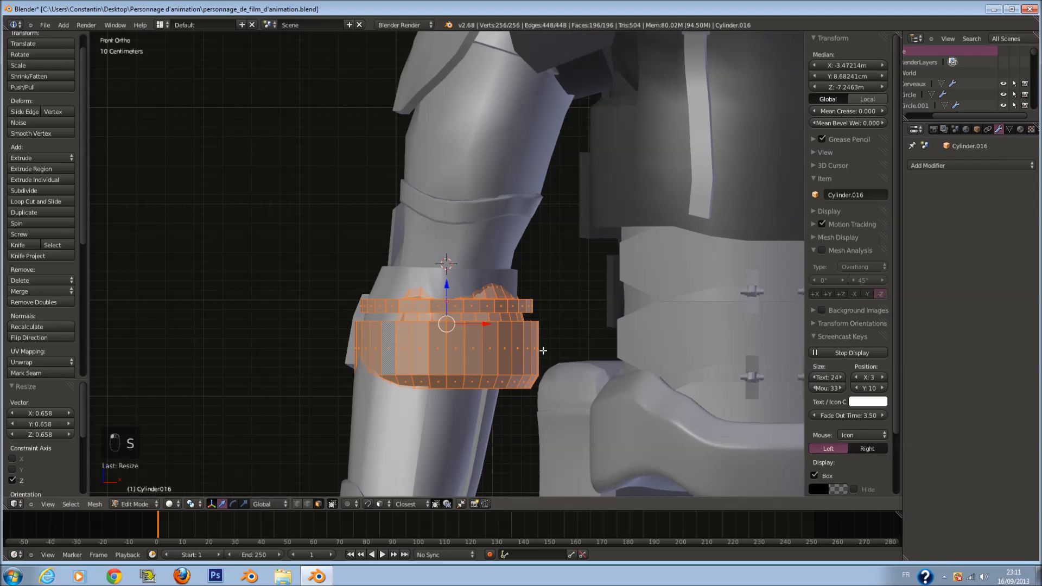
pyautogui.press('s')
pyautogui.click(537, 360)
# Step: Tilt the stepped mesh about 4.5° and center it around the upper end of the forearm in depth and width
pyautogui.press('r')
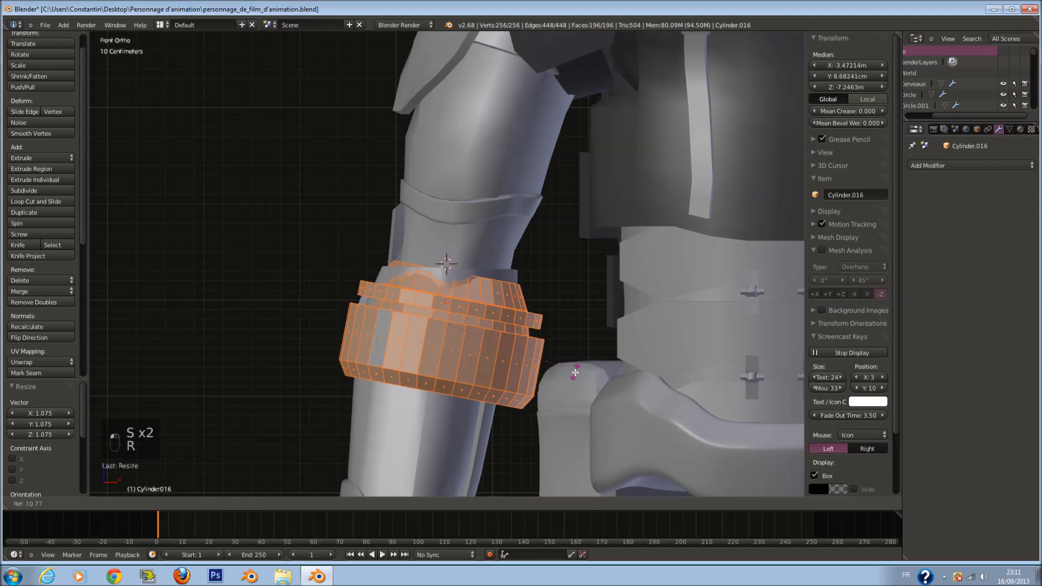
pyautogui.click(574, 364)
pyautogui.press('g')
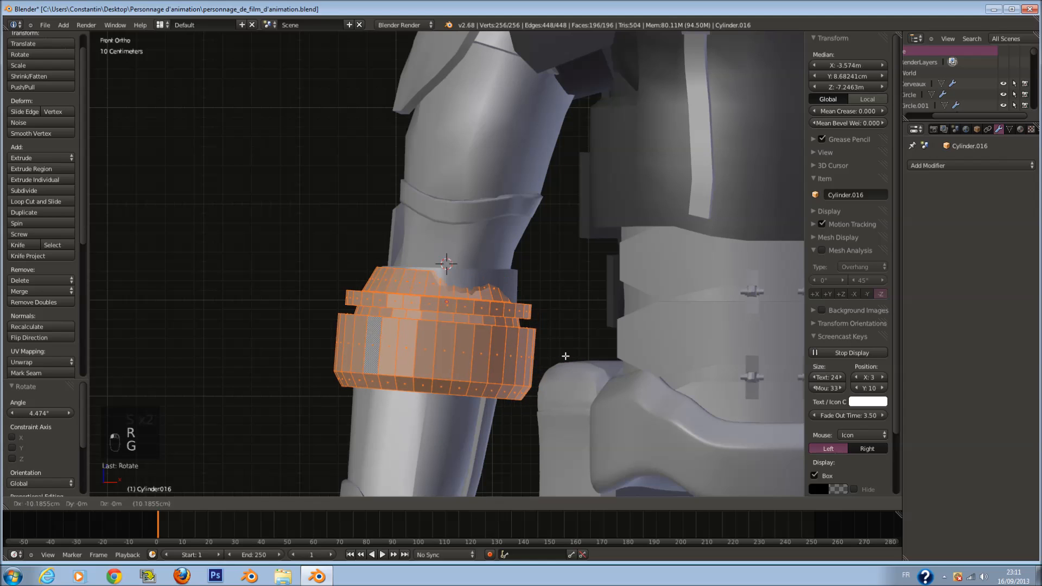
pyautogui.click(502, 325)
pyautogui.moveTo(442, 294); pyautogui.dragTo(481, 313)
pyautogui.moveTo(481, 313); pyautogui.dragTo(491, 326, button='middle')
pyautogui.moveTo(440, 300); pyautogui.dragTo(424, 293)
# Step: Try to rescale the stepped armour piece, leave mesh editing and save the file
pyautogui.press('s')
pyautogui.click(495, 348)
pyautogui.moveTo(495, 348); pyautogui.dragTo(418, 363, button='middle')
pyautogui.scroll(-5, 489, 349)
pyautogui.press('Tab')
pyautogui.hotkey('ctrl', 's')
pyautogui.press('ctrl+KP_1')
pyautogui.press('KP_1')
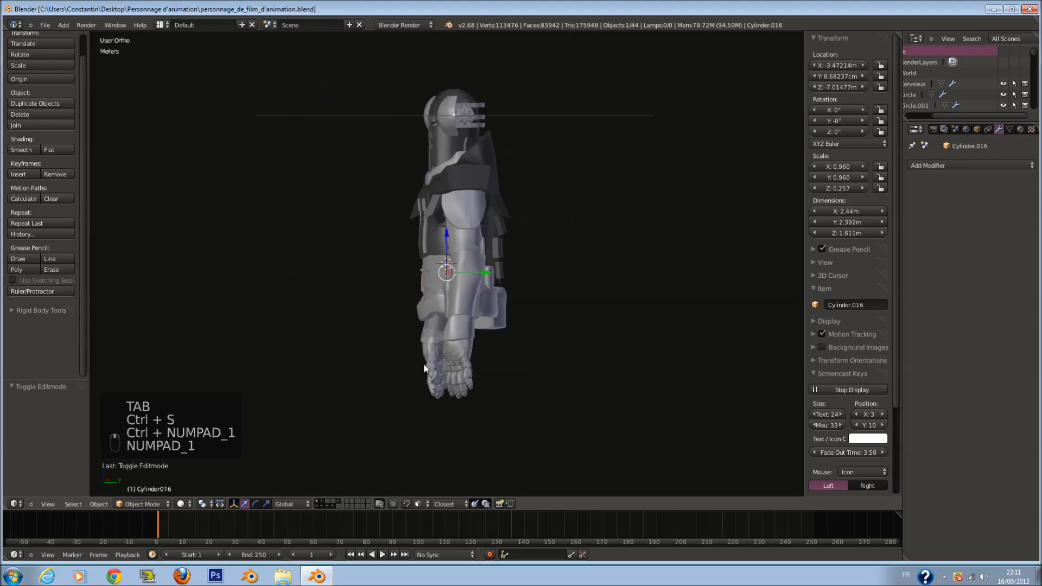
# Step: Return to editing the stepped armour piece and undo its latest changes
pyautogui.press('Tab')
pyautogui.hotkey('ctrl', 'z')
pyautogui.scroll(6, 528, 313)
pyautogui.hotkey('ctrl', 'z')
pyautogui.hotkey('ctrl', 'z')
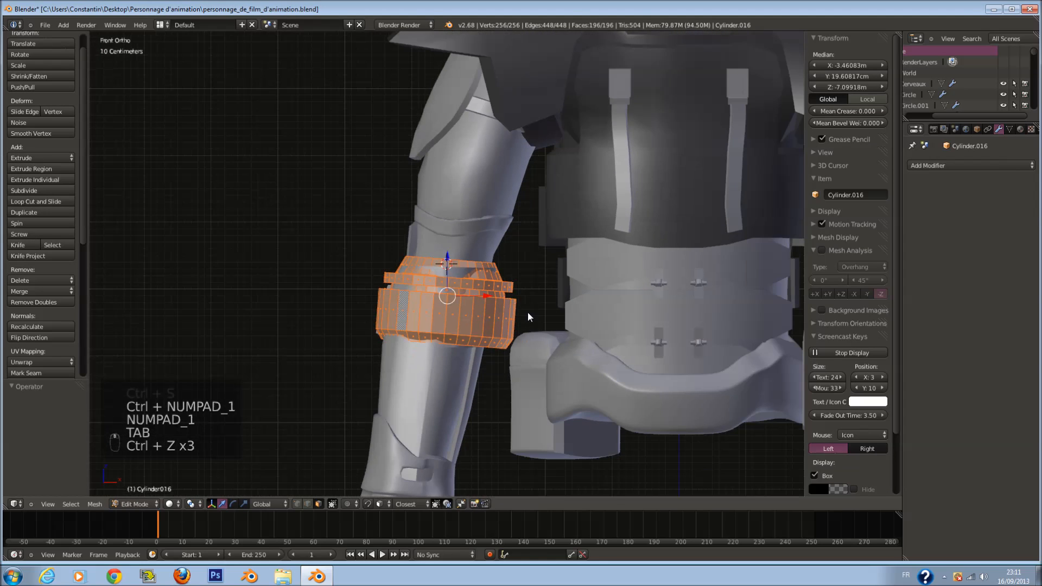
# Step: Leave mesh editing and hide the arm's body mesh around the armour pieces
pyautogui.press('Tab')
pyautogui.scroll(-5, 490, 246)
pyautogui.press('h')
pyautogui.scroll(6, 481, 222)
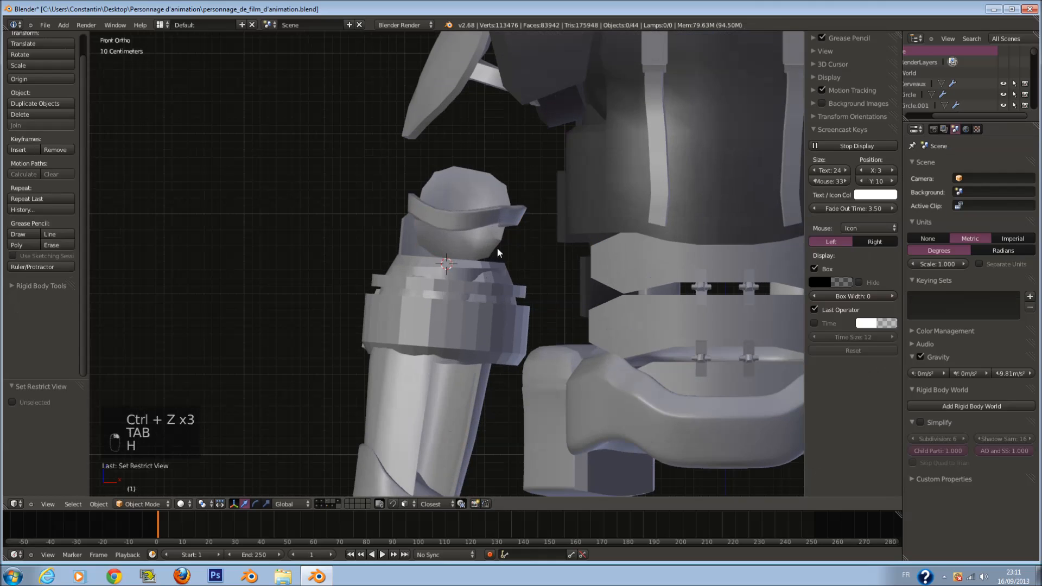
# Step: Hide the elbow ball and its surrounding band, undoing the extra hide of the forearm armour
pyautogui.rightClick(503, 210)
pyautogui.press('h')
pyautogui.rightClick(475, 198)
pyautogui.press('h')
pyautogui.rightClick(434, 219)
pyautogui.press('h')
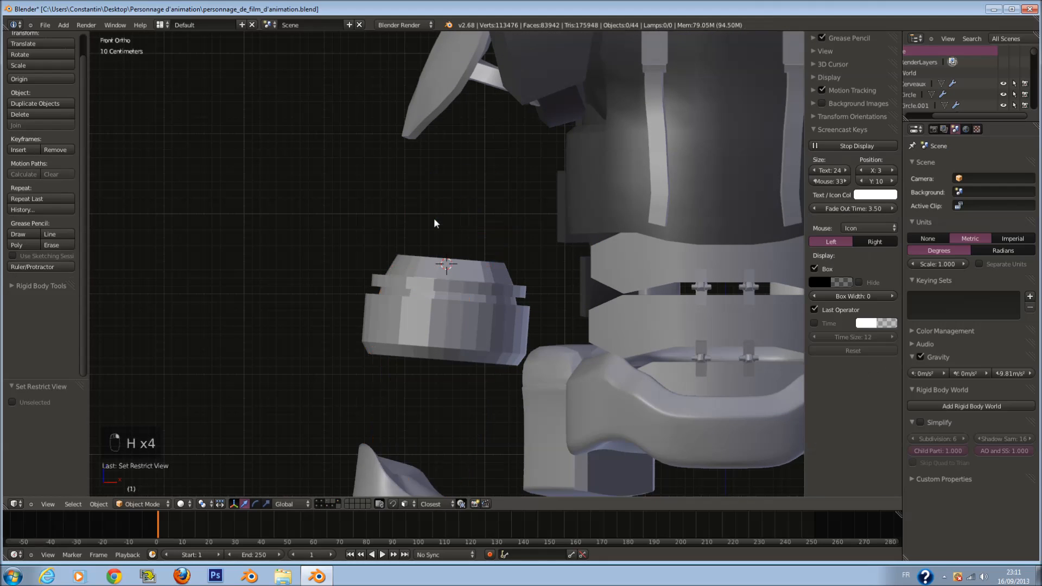
pyautogui.rightClick(477, 291)
pyautogui.hotkey('ctrl', 'z')
pyautogui.hotkey('ctrl', 'z')
pyautogui.hotkey('ctrl', 'z')
# Step: Scale the stepped armour piece by about 0.932 and shift it slightly along X over the forearm
pyautogui.moveTo(480, 291); pyautogui.dragTo(523, 323, button='middle')
pyautogui.scroll(1, 522, 318)
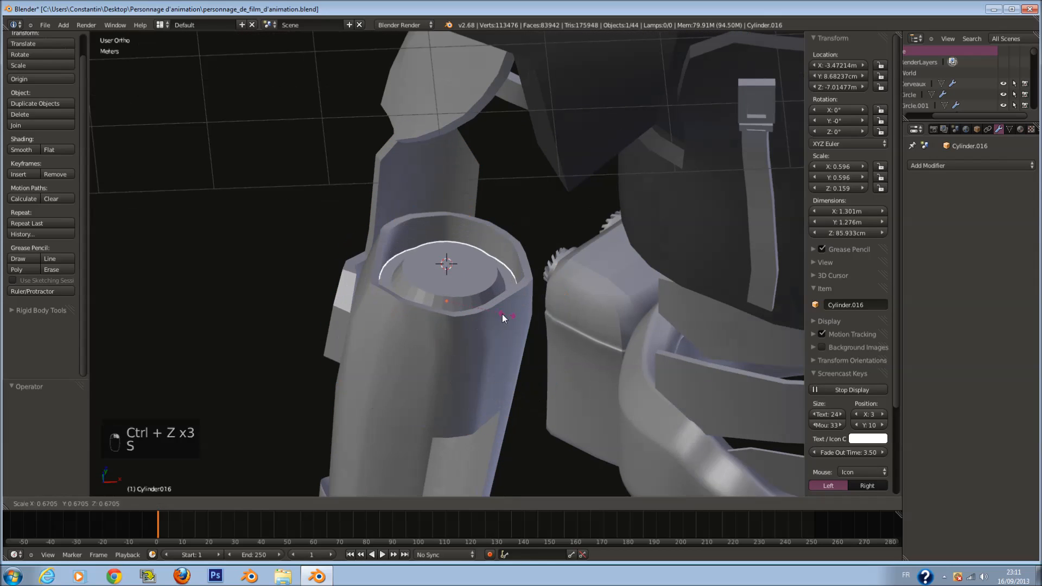
pyautogui.press('s')
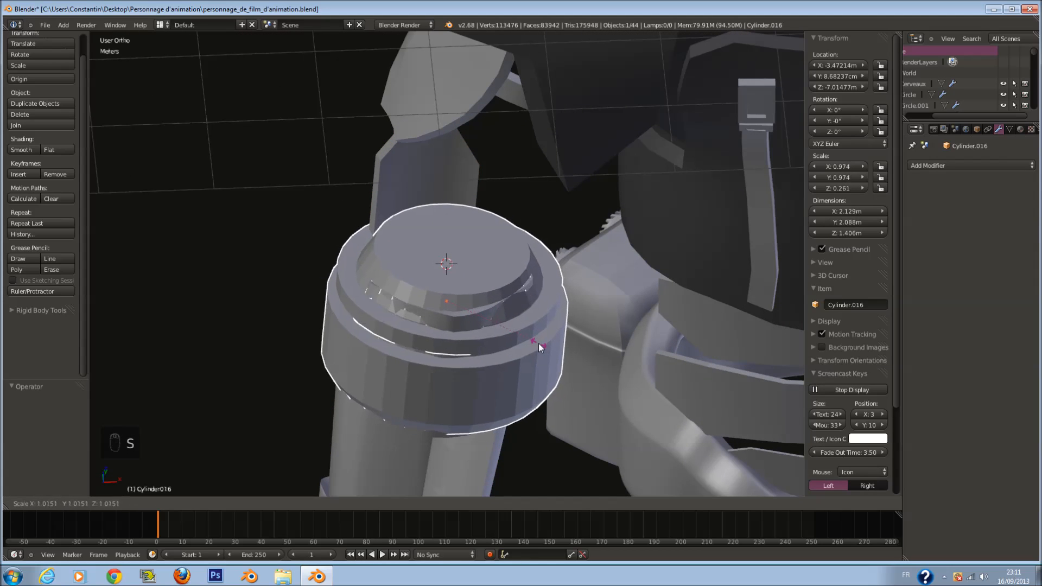
pyautogui.click(531, 340)
pyautogui.moveTo(530, 340); pyautogui.dragTo(533, 300, button='middle')
pyautogui.press('ctrl+KP_1')
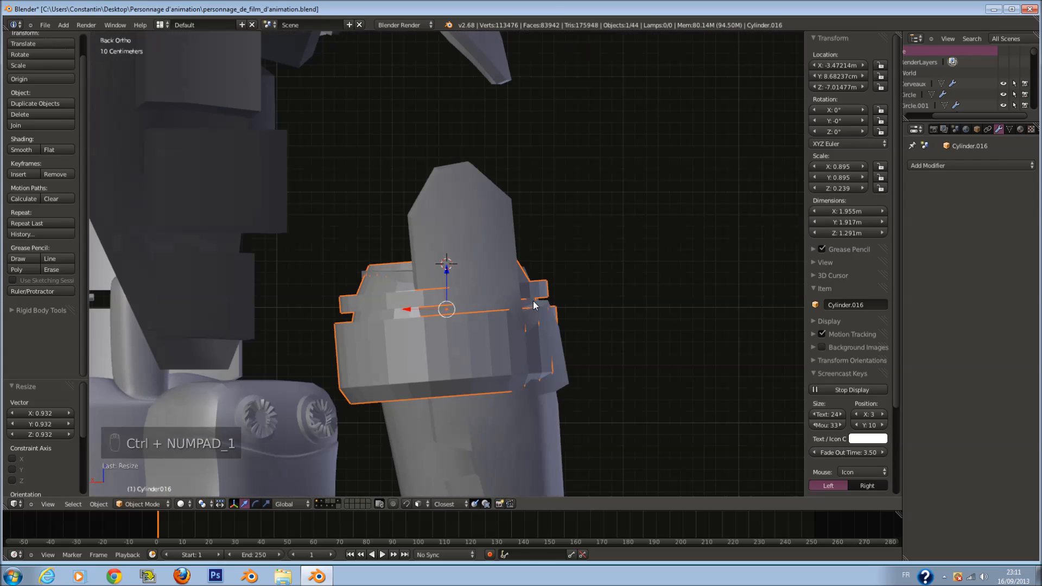
pyautogui.press('KP_1')
pyautogui.moveTo(487, 311); pyautogui.dragTo(477, 304)
# Step: Enlarge the stepped piece to a scale of about 0.954 and slide it to about -3.61 m in X
pyautogui.scroll(-2, 495, 367)
pyautogui.moveTo(495, 367); pyautogui.dragTo(429, 315, button='middle')
pyautogui.scroll(2, 477, 341)
pyautogui.press('s')
pyautogui.click(490, 350)
pyautogui.moveTo(427, 282); pyautogui.dragTo(435, 285)
# Step: Tilt the stepped piece in the back view to follow the forearm and nudge it into place around the arm
pyautogui.press('ctrl+KP_1')
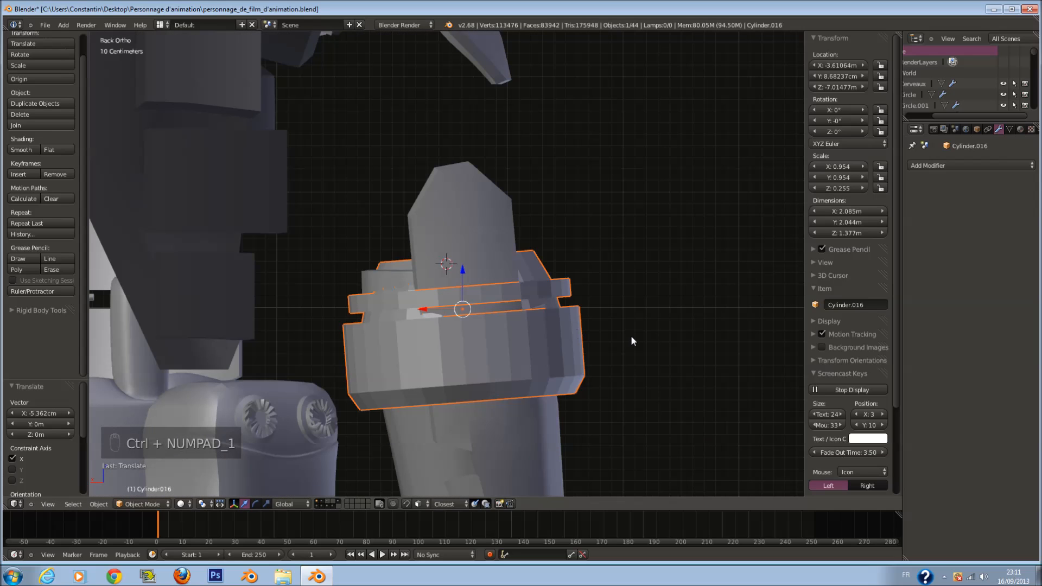
pyautogui.press('r')
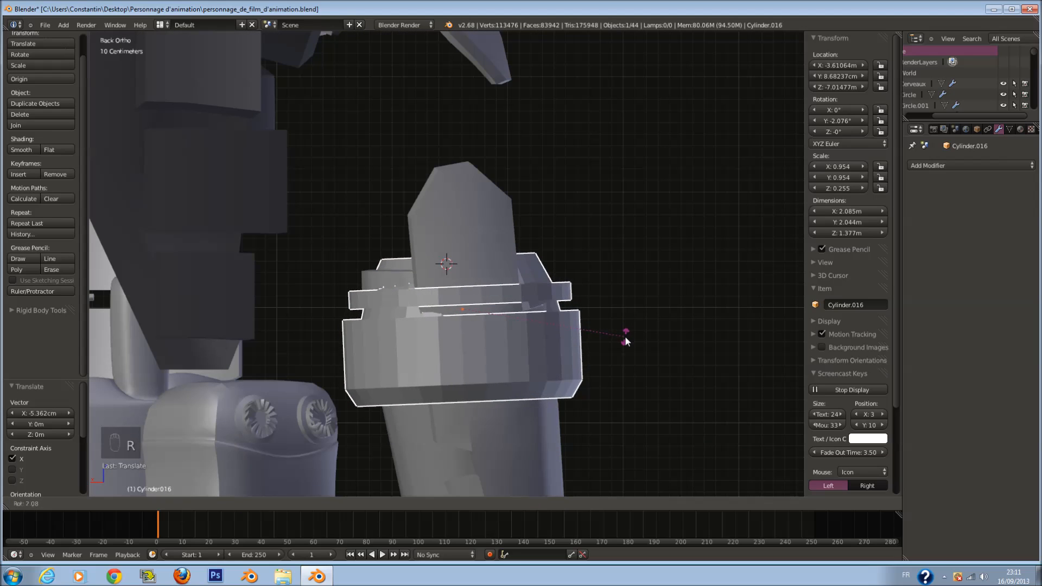
pyautogui.click(625, 332)
pyautogui.moveTo(626, 335); pyautogui.dragTo(458, 322, button='middle')
pyautogui.moveTo(424, 307); pyautogui.dragTo(431, 315)
pyautogui.moveTo(431, 314)
pyautogui.mouseDown(button='middle')
pyautogui.moveTo(426, 326)
pyautogui.moveTo(347, 323)
pyautogui.moveTo(416, 309)
pyautogui.mouseUp(button='middle')
pyautogui.moveTo(467, 286); pyautogui.dragTo(479, 288)
# Step: Rotate the stepped piece slightly and move it about -13.3 cm along X to centre it on the forearm
pyautogui.press('r')
pyautogui.click(555, 292)
pyautogui.moveTo(555, 291); pyautogui.dragTo(508, 196, button='middle')
pyautogui.press('g')
pyautogui.press('x')
pyautogui.click(464, 291)
pyautogui.press('s')
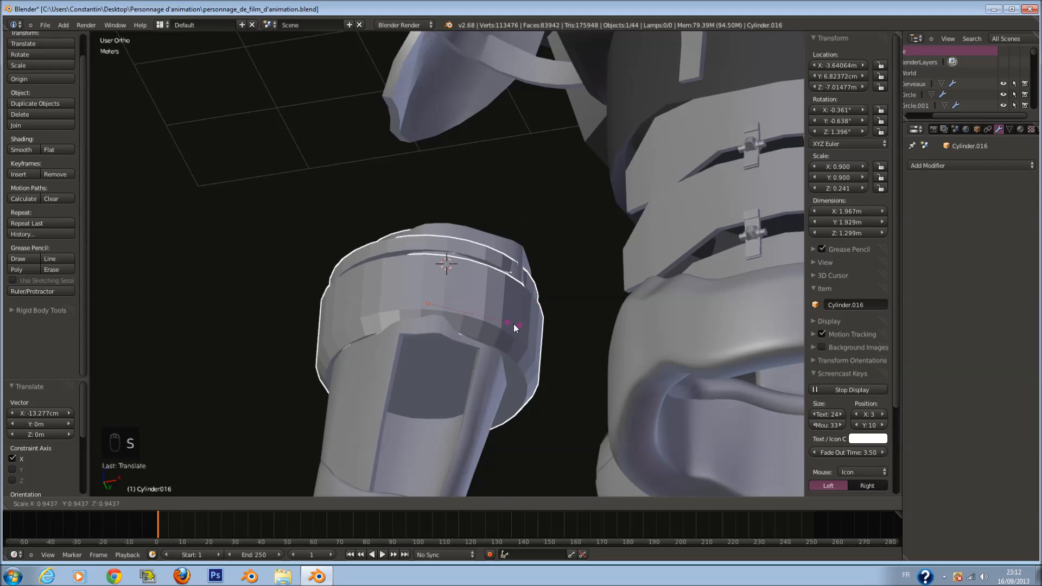
pyautogui.rightClick(515, 328)
pyautogui.press('s')
pyautogui.click(529, 345)
pyautogui.press('s')
pyautogui.press('z')
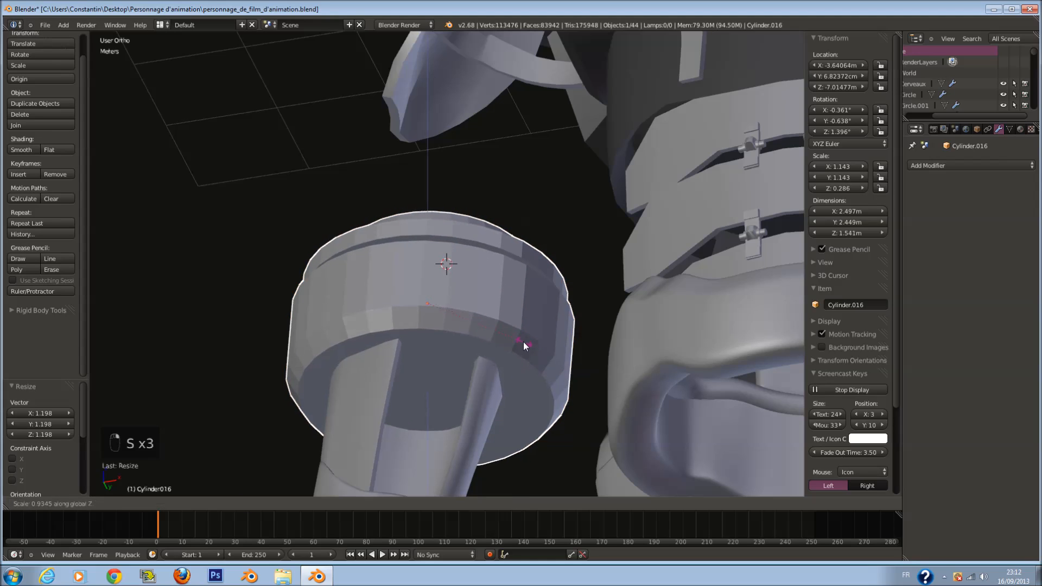
pyautogui.rightClick(568, 352)
pyautogui.hotkey('ctrl', 'z')
# Step: Stretch the stepped armour piece by about 1.011 along Z
pyautogui.moveTo(516, 311); pyautogui.dragTo(528, 355, button='middle')
pyautogui.press('s')
pyautogui.press('z')
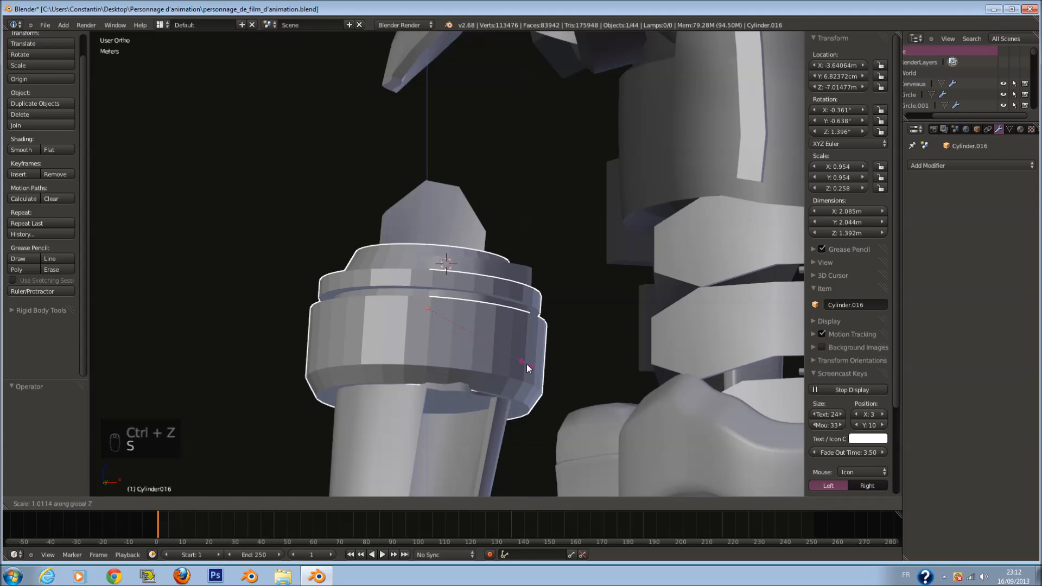
pyautogui.click(526, 362)
# Step: Rotate the stepped piece by about 1.8° and shift it to about X -3.585 m, Y 5.8 cm
pyautogui.moveTo(527, 360); pyautogui.dragTo(547, 386, button='middle')
pyautogui.press('r')
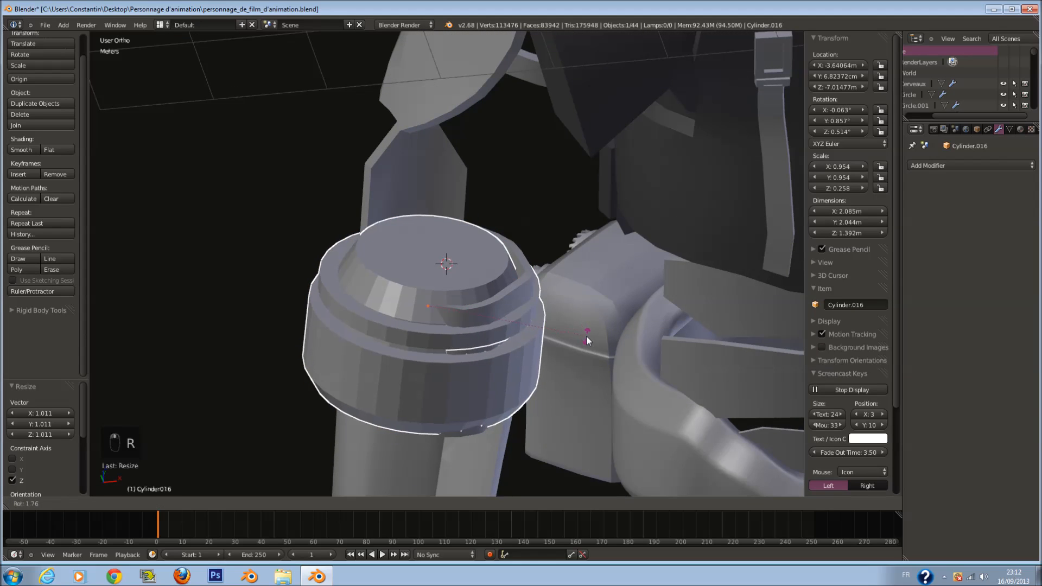
pyautogui.click(586, 335)
pyautogui.press('g')
pyautogui.click(594, 336)
# Step: Apply smooth shading to the stepped armour piece and add an Edge Split modifier
pyautogui.click(21, 150)
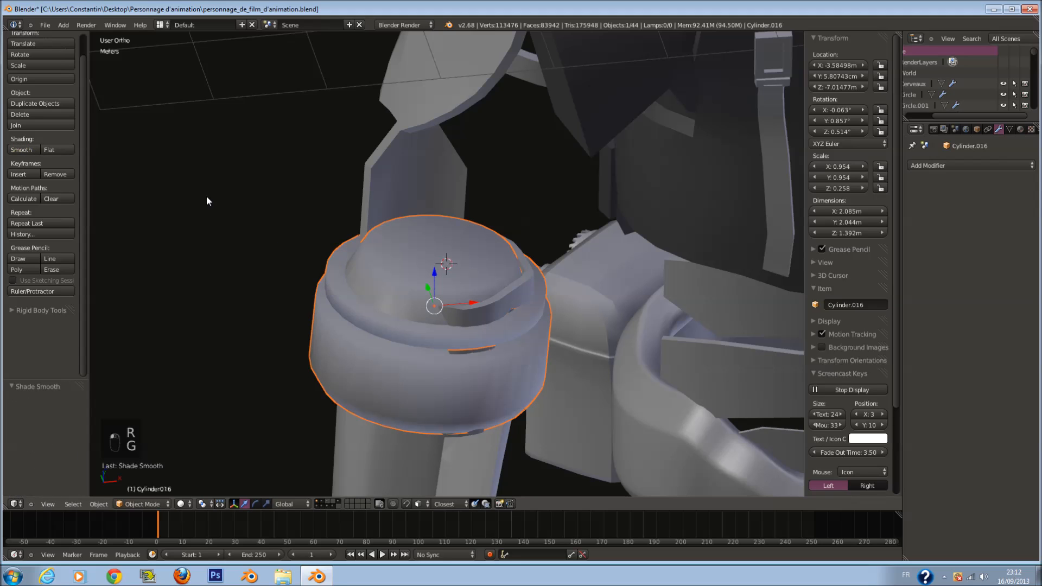
pyautogui.click(952, 166)
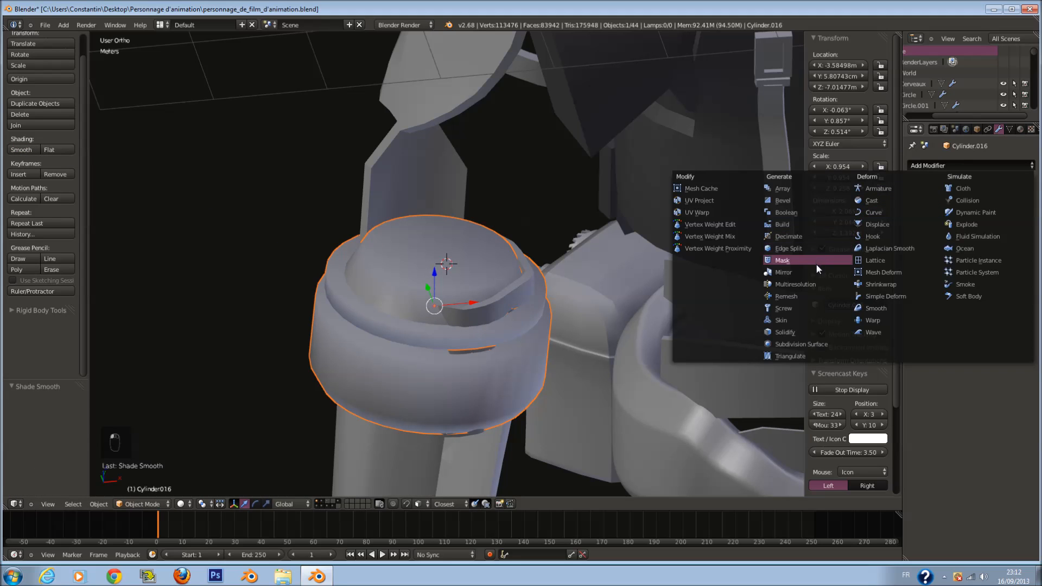
pyautogui.click(808, 246)
# Step: Nudge the stepped piece slightly toward the body along X so it sits evenly around the forearm
pyautogui.scroll(-3, 455, 304)
pyautogui.moveTo(455, 304); pyautogui.dragTo(492, 267, button='middle')
pyautogui.scroll(2, 492, 267)
pyautogui.moveTo(475, 298); pyautogui.dragTo(479, 296)
pyautogui.moveTo(478, 296); pyautogui.dragTo(469, 327, button='middle')
# Step: Join the stepped piece into the forearm armour object
pyautogui.scroll(2, 469, 327)
pyautogui.press('a')
pyautogui.keyDown('shift'); pyautogui.rightClick(406, 380); pyautogui.keyUp('shift')
pyautogui.scroll(-2, 411, 378)
pyautogui.hotkey('ctrl', 'j')
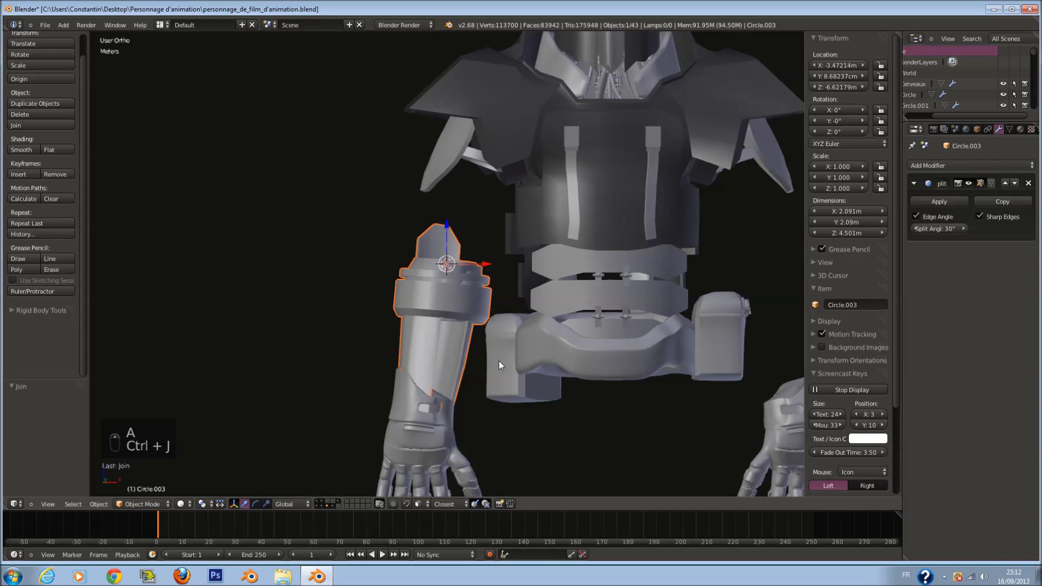
# Step: Reveal all hidden objects and clear the selection
pyautogui.hotkey('alt', 'h')
pyautogui.scroll(-2, 543, 342)
pyautogui.press('a')
# Step: Show the layers with the helmet, armour and arms together with layer 1, and save the file
pyautogui.press('1')
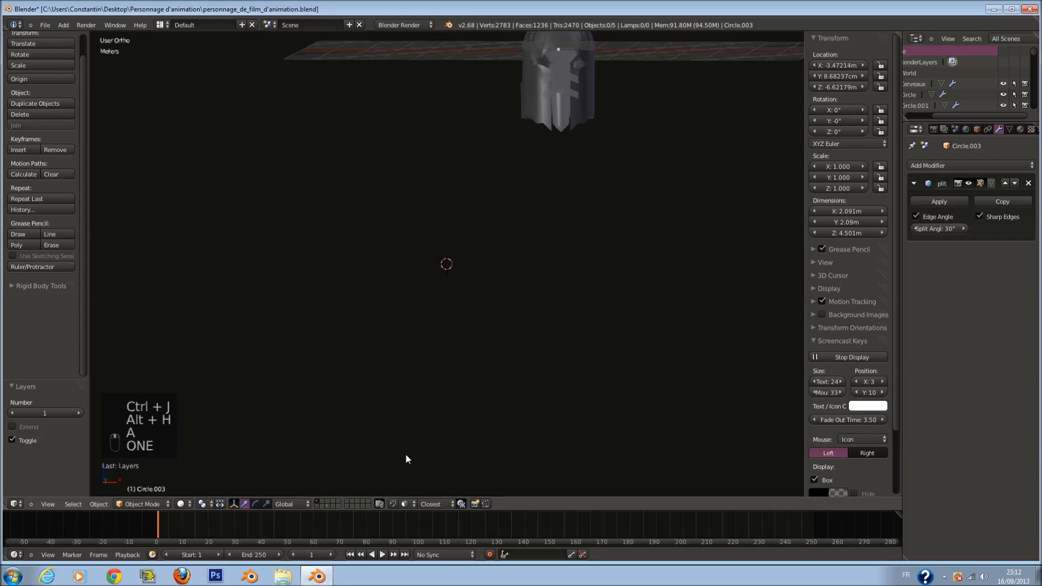
pyautogui.keyDown('shift'); pyautogui.click(321, 506); pyautogui.keyUp('shift')
pyautogui.keyDown('shift'); pyautogui.click(328, 507); pyautogui.keyUp('shift')
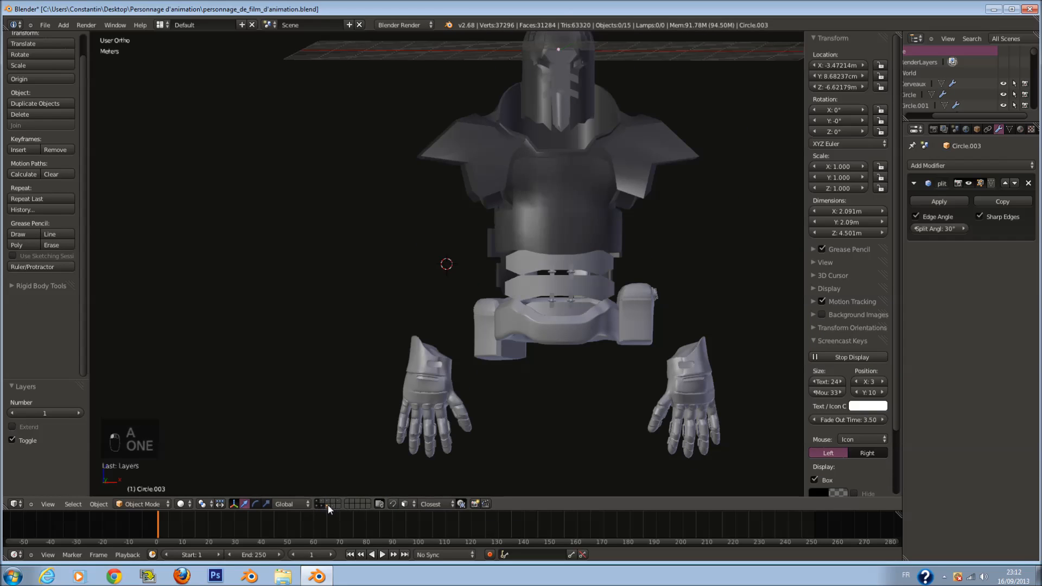
pyautogui.keyDown('shift'); pyautogui.click(324, 501); pyautogui.keyUp('shift')
pyautogui.keyDown('shift'); pyautogui.click(327, 506); pyautogui.keyUp('shift')
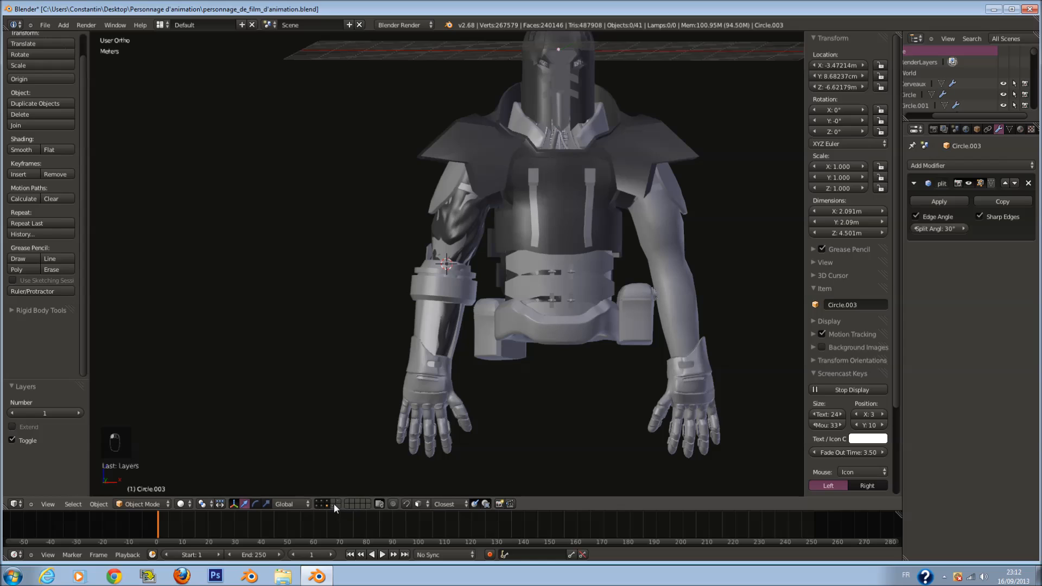
pyautogui.keyDown('shift'); pyautogui.click(334, 503); pyautogui.keyUp('shift')
pyautogui.keyDown('shift'); pyautogui.click(335, 502); pyautogui.keyUp('shift')
pyautogui.hotkey('ctrl', 's')
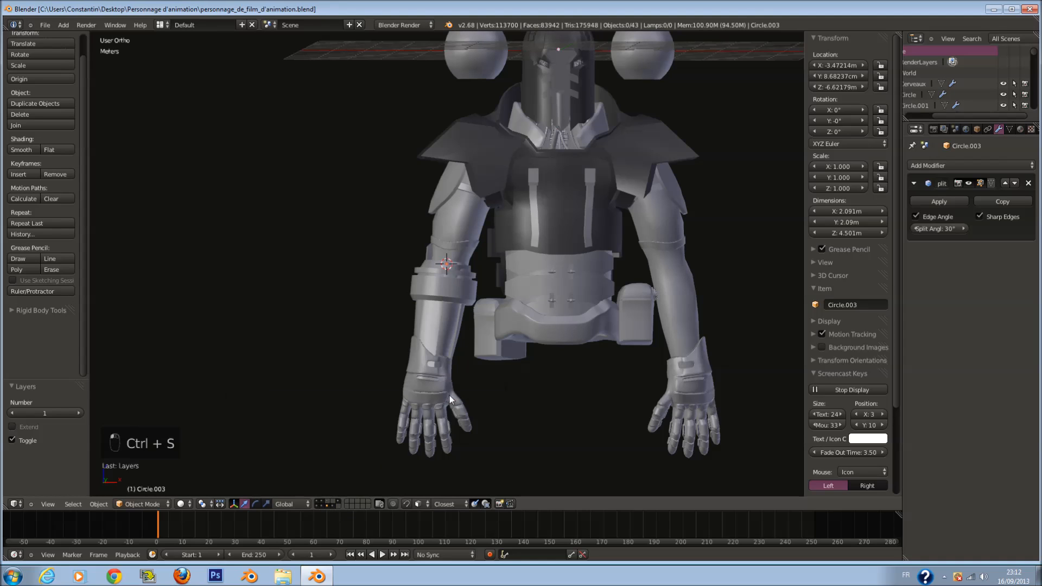
# Step: View the character from the front with nothing selected and save over the existing file
pyautogui.press('KP_1')
pyautogui.press('a')
pyautogui.press('a')
pyautogui.press('a')
pyautogui.press('a')
pyautogui.hotkey('ctrl', 's')
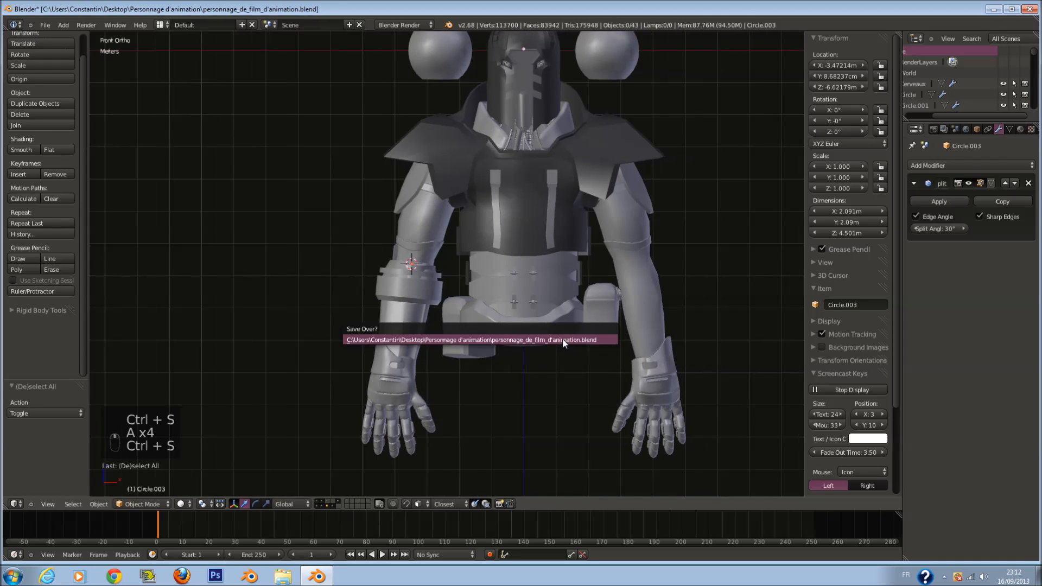
pyautogui.click(562, 340)
# Step: Inspect the assembled character from below, clear the arm mesh selection and save the file
pyautogui.moveTo(563, 340); pyautogui.dragTo(542, 319, button='middle')
pyautogui.rightClick(420, 299)
pyautogui.moveTo(422, 299); pyautogui.dragTo(521, 233, button='middle')
pyautogui.press('a')
pyautogui.press('a')
pyautogui.press('a')
pyautogui.press('a')
pyautogui.press('a')
pyautogui.hotkey('ctrl', 's')
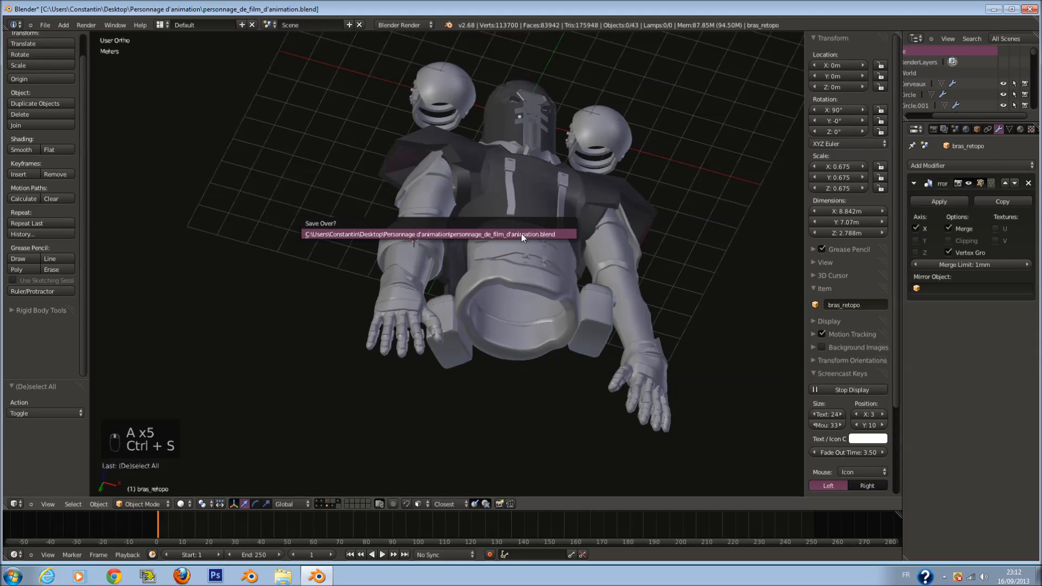
pyautogui.click(521, 233)
# Step: Show the whole character in front view and save the file again
pyautogui.press('KP_1')
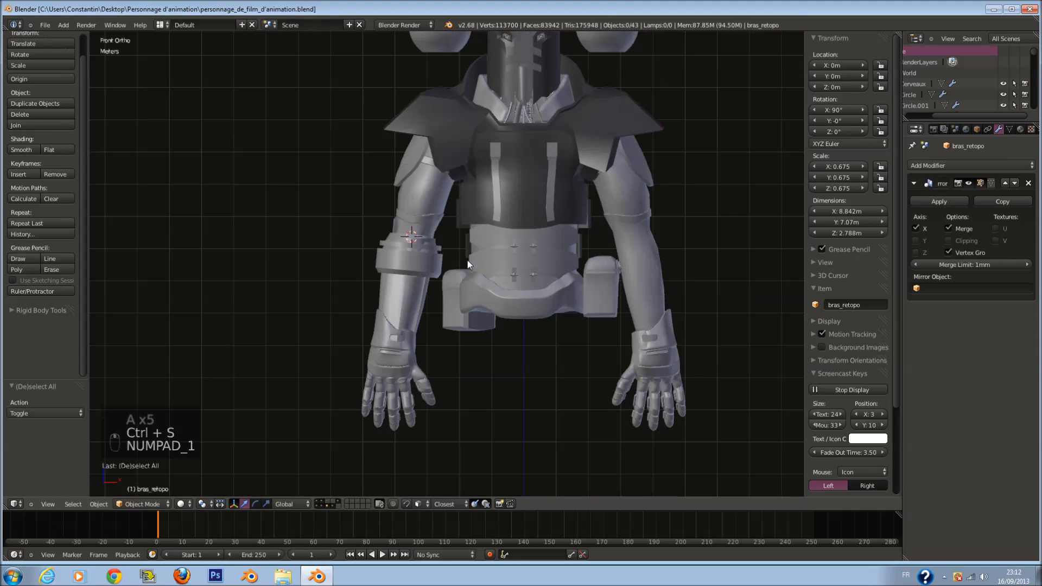
pyautogui.scroll(-4, 468, 261)
pyautogui.press('a')
pyautogui.press('a')
pyautogui.press('a')
pyautogui.press('a')
pyautogui.hotkey('ctrl', 's')
pyautogui.click(489, 303)
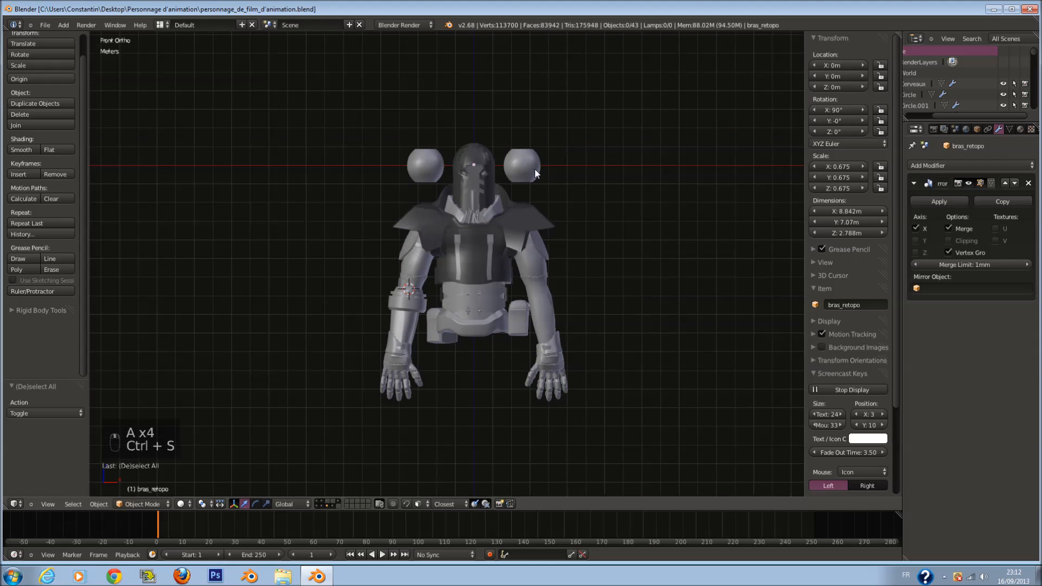
# Step: Move the mirrored pair of spheres beside the head down along Z to about -14.3 m and save the file
pyautogui.moveTo(531, 239); pyautogui.dragTo(499, 315, button='middle')
pyautogui.scroll(3, 504, 276)
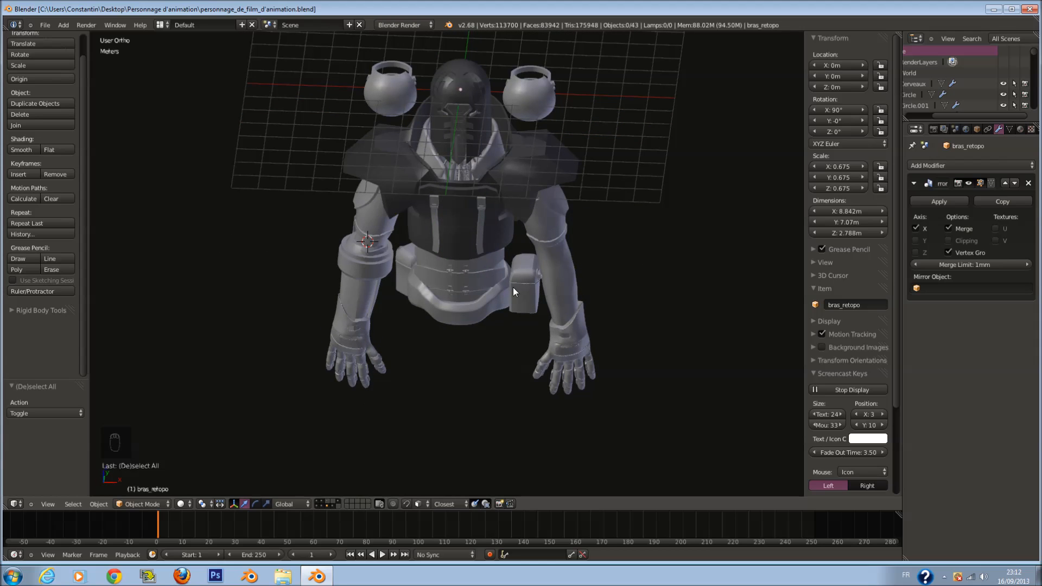
pyautogui.rightClick(548, 105)
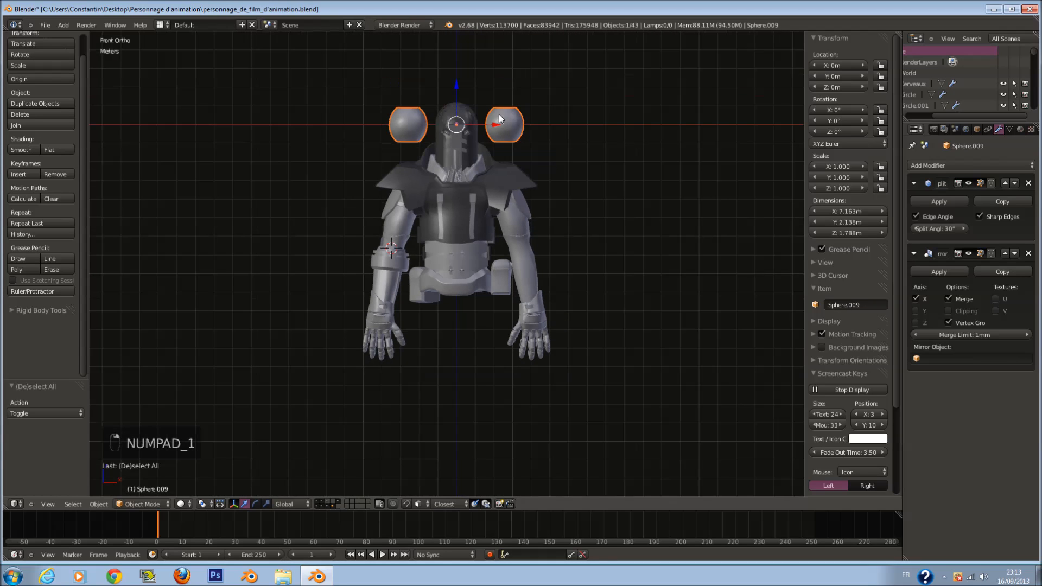
pyautogui.hotkey('ctrl', 's')
pyautogui.moveTo(453, 97); pyautogui.dragTo(500, 358)
pyautogui.hotkey('ctrl', 's')
pyautogui.click(516, 367)
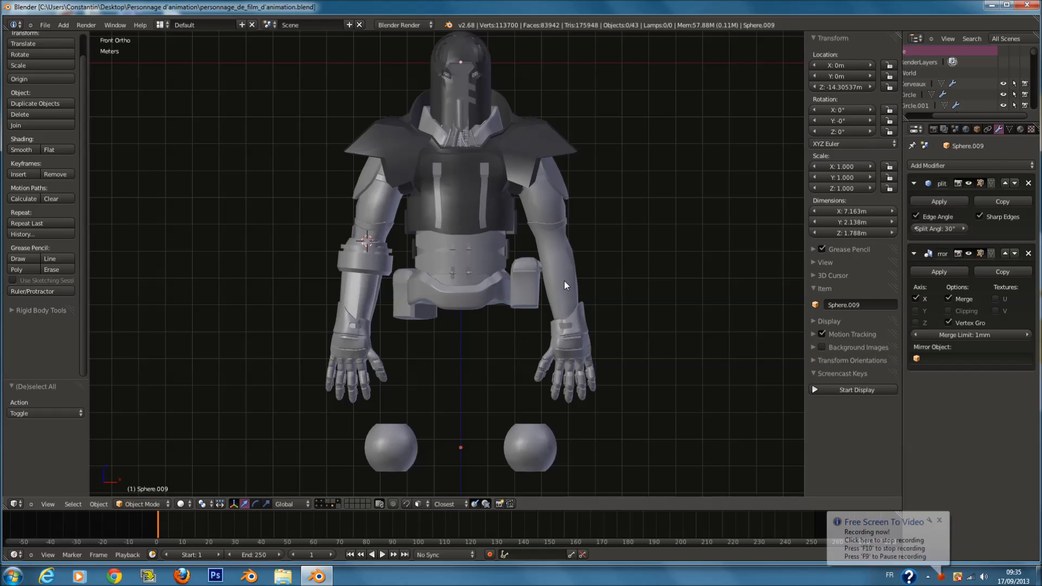
pyautogui.keyDown('shift'); pyautogui.scroll(-3, 507, 276); pyautogui.keyUp('shift')
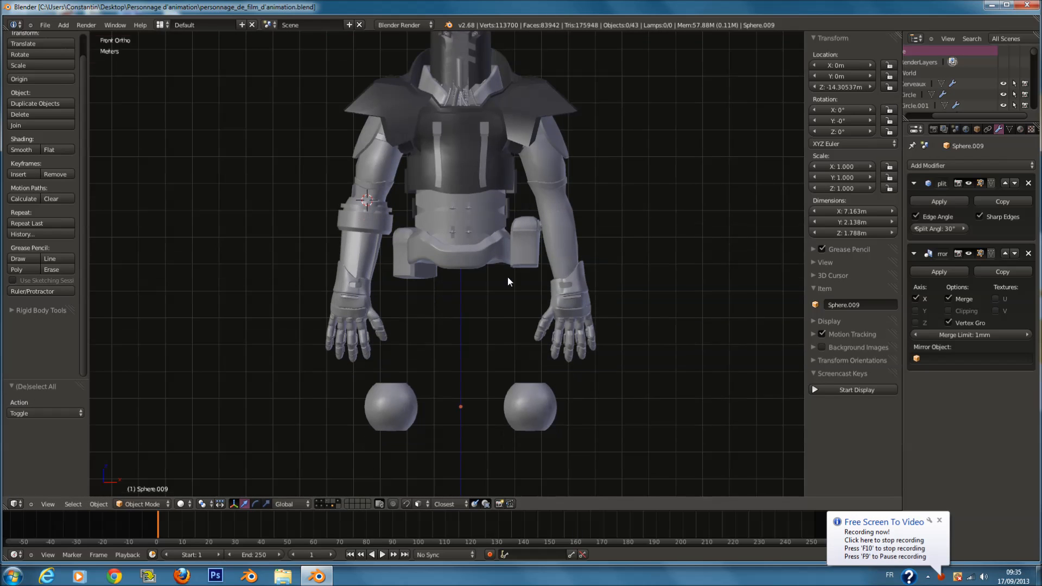
pyautogui.scroll(1, 482, 278)
pyautogui.scroll(-1, 482, 278)
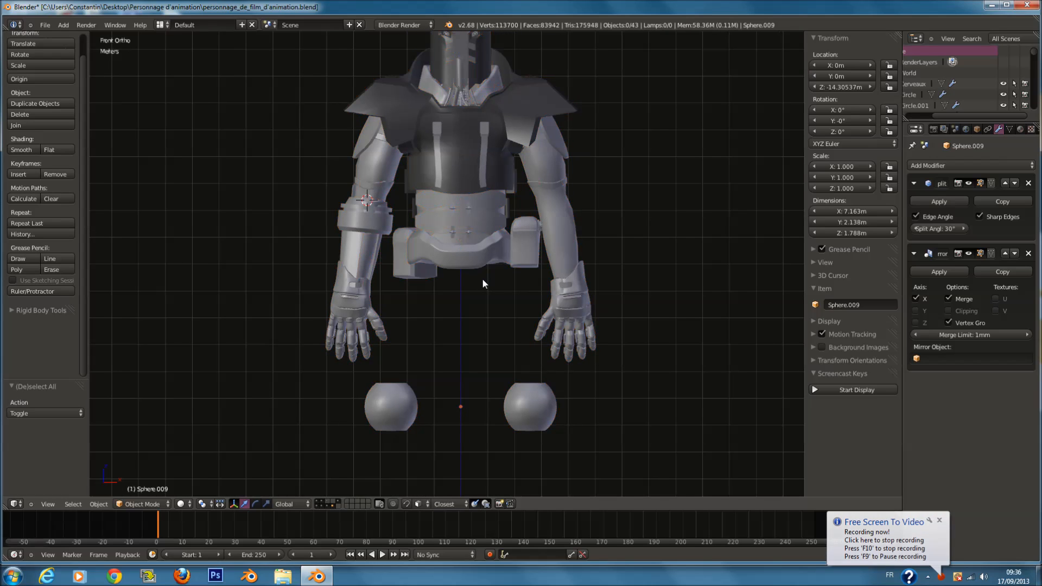
pyautogui.hotkey('shift', 'a')
pyautogui.moveTo(482, 279)
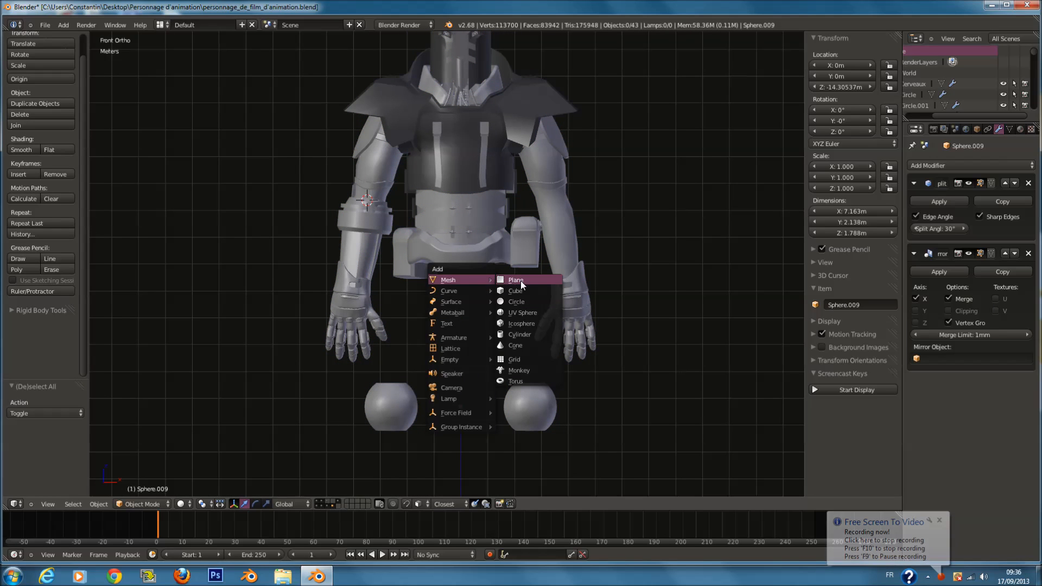
pyautogui.click(539, 300)
pyautogui.scroll(1, 484, 261)
pyautogui.press('x')
pyautogui.click(490, 268)
pyautogui.scroll(-2, 490, 269)
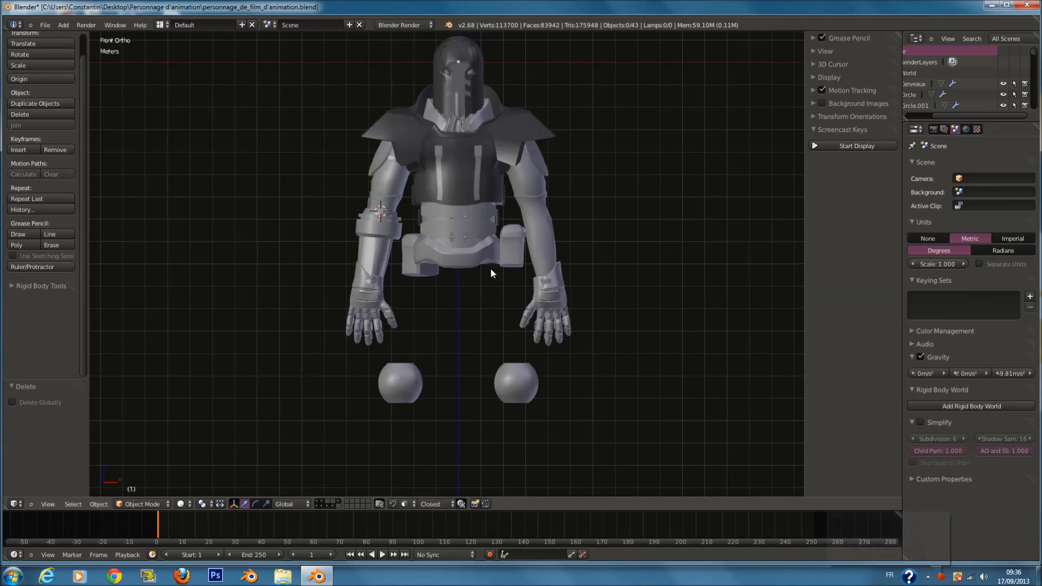
# Step: Reset the 3D cursor to the scene origin and add a circle mesh there
pyautogui.hotkey('shift', 'c')
pyautogui.hotkey('shift', 'a')
pyautogui.moveTo(491, 270)
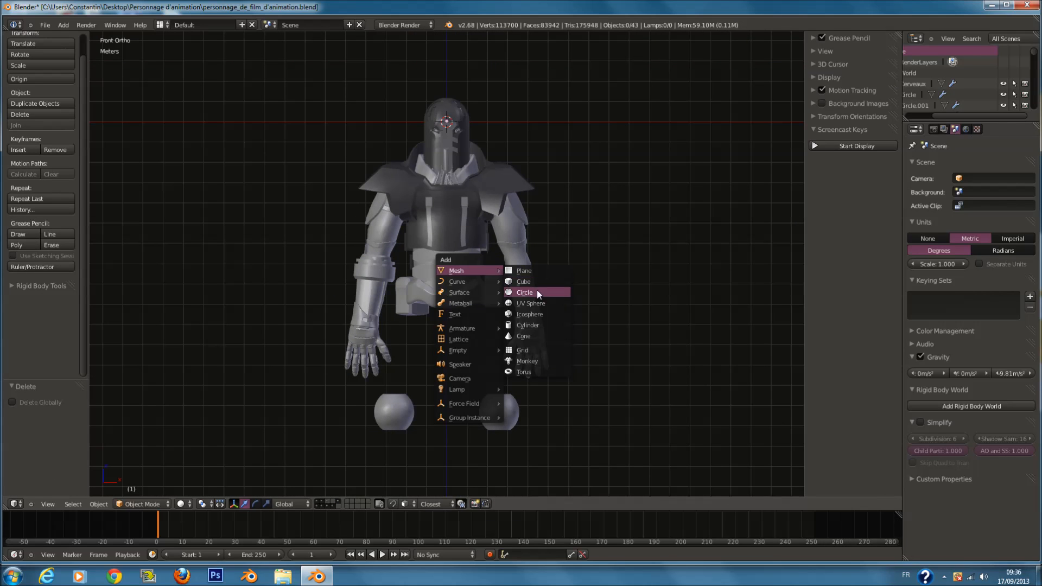
pyautogui.click(539, 292)
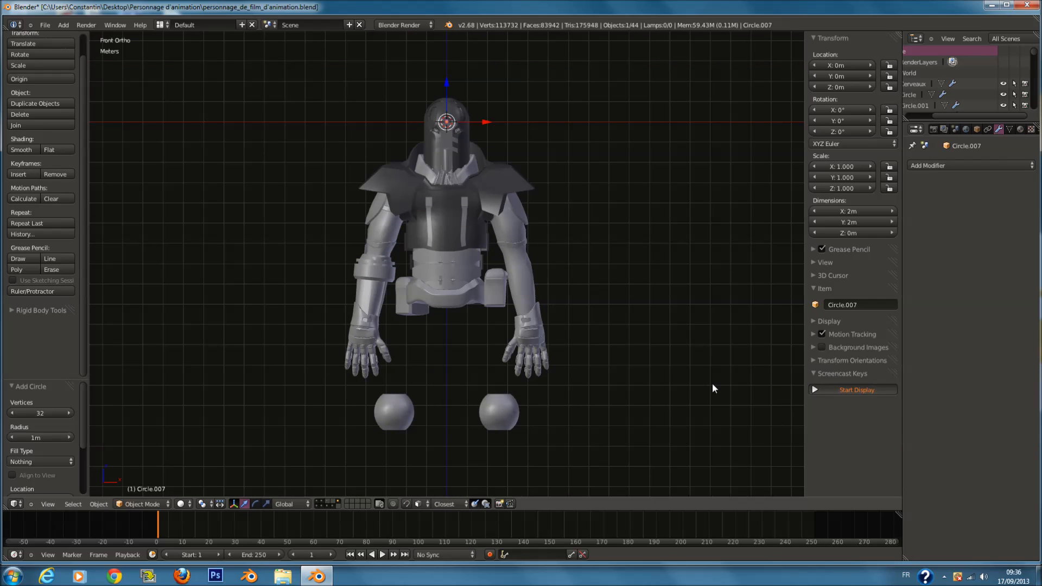
# Step: Start the screencast key display and hide the object properties sidebar
pyautogui.click(857, 389)
pyautogui.press('n')
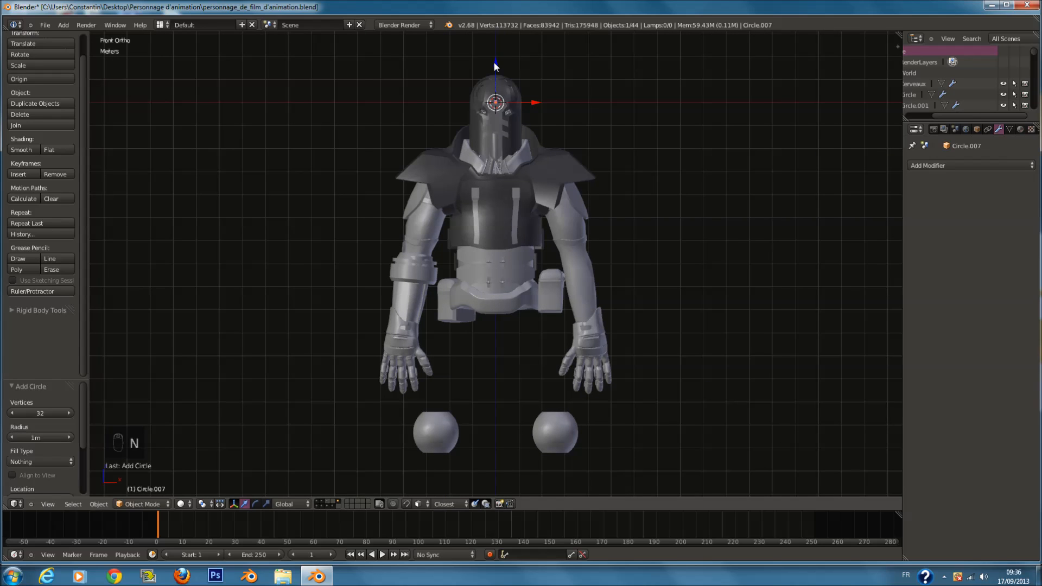
# Step: Lower the new circle 9.427 m along Z to just below the belt
pyautogui.press('g')
pyautogui.press('z')
pyautogui.click(539, 290)
# Step: Scale the circle by about 1.391 to match the opening under the belt
pyautogui.press('KP_Decimal')
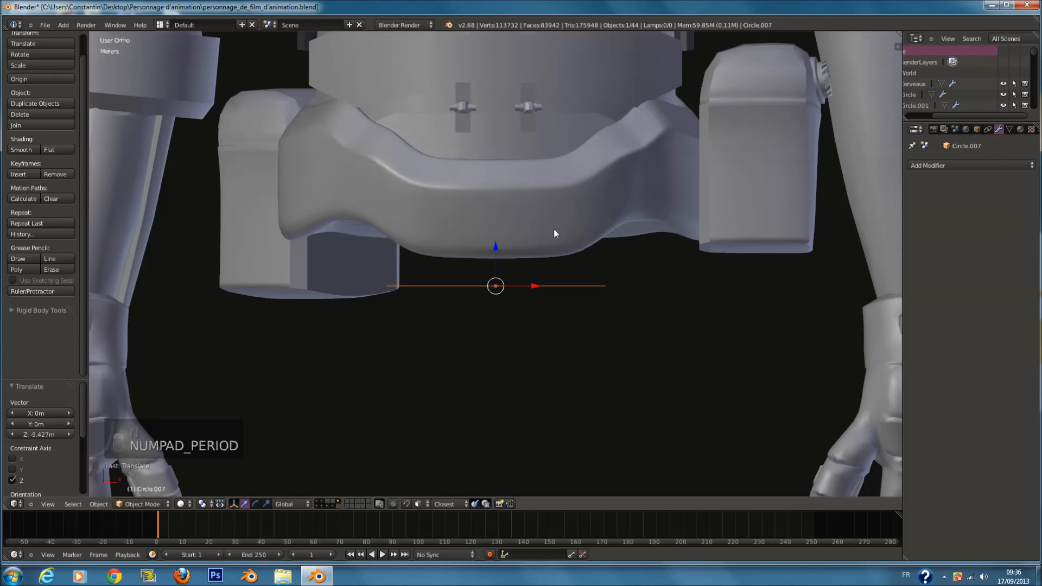
pyautogui.moveTo(539, 296); pyautogui.dragTo(578, 253, button='middle')
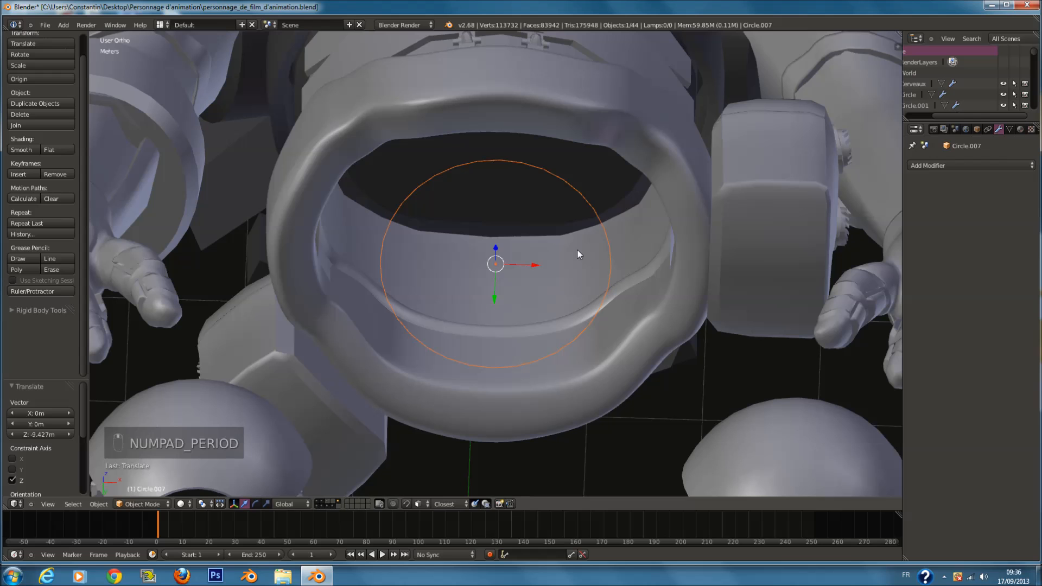
pyautogui.press('s')
pyautogui.click(610, 279)
# Step: Raise the circle 70.93 cm along Z so it sits inside the belt's lower opening
pyautogui.moveTo(611, 275); pyautogui.dragTo(616, 217, button='middle')
pyautogui.press('KP_7')
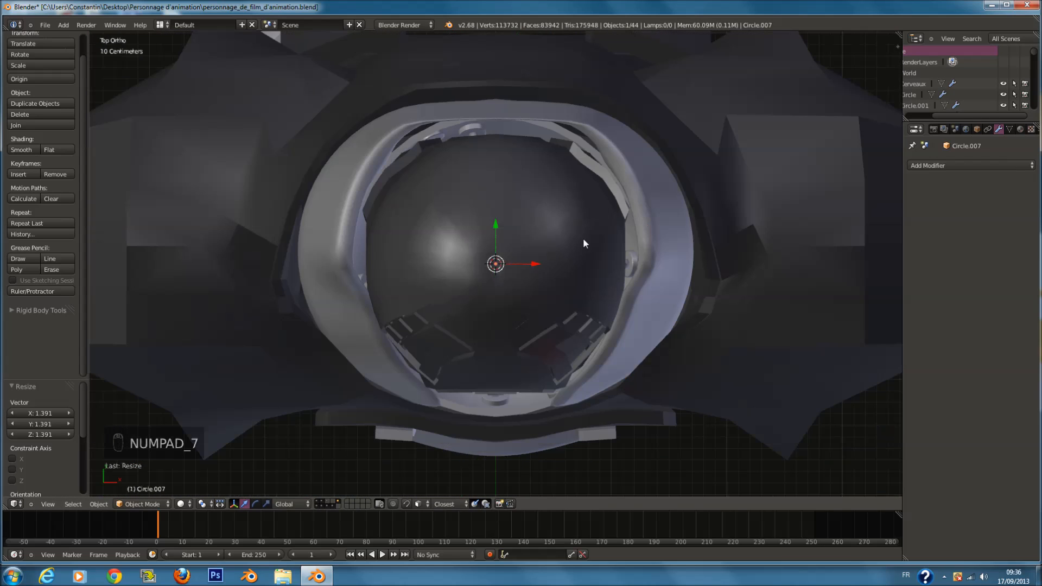
pyautogui.press('z')
pyautogui.press('z')
pyautogui.moveTo(542, 282); pyautogui.dragTo(516, 221, button='middle')
pyautogui.press('g')
pyautogui.press('z')
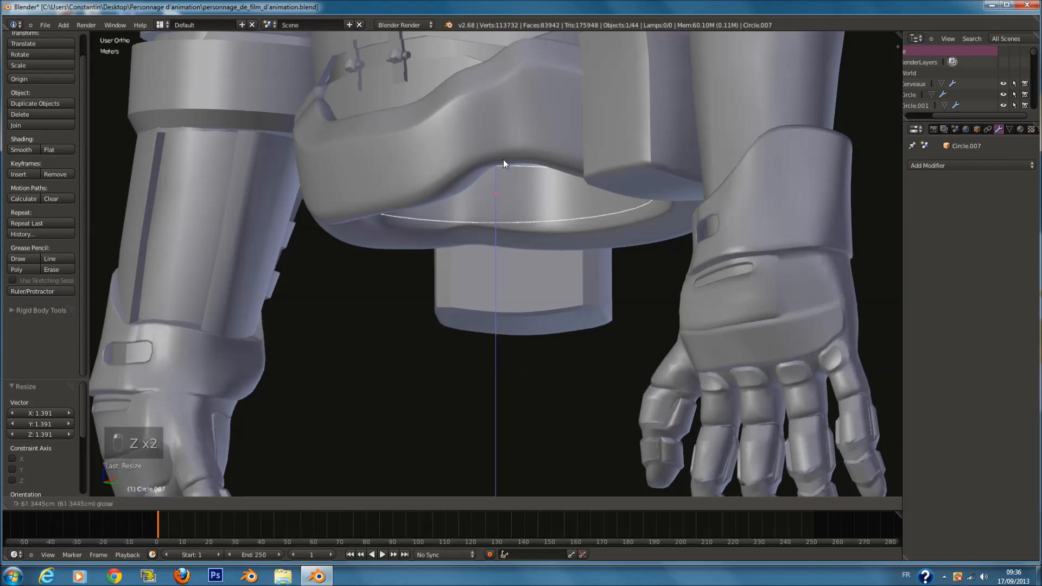
pyautogui.click(503, 159)
# Step: Move the circle 9.55 cm along Y and scale it along Y by about 0.89 within the belt opening
pyautogui.moveTo(503, 159); pyautogui.dragTo(588, 79, button='middle')
pyautogui.press('g')
pyautogui.press('y')
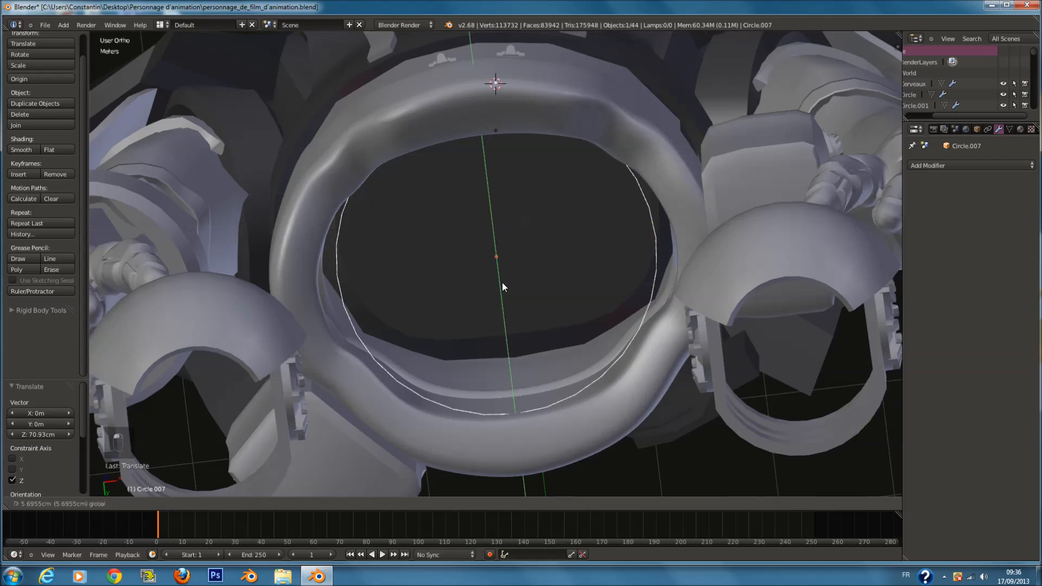
pyautogui.click(502, 284)
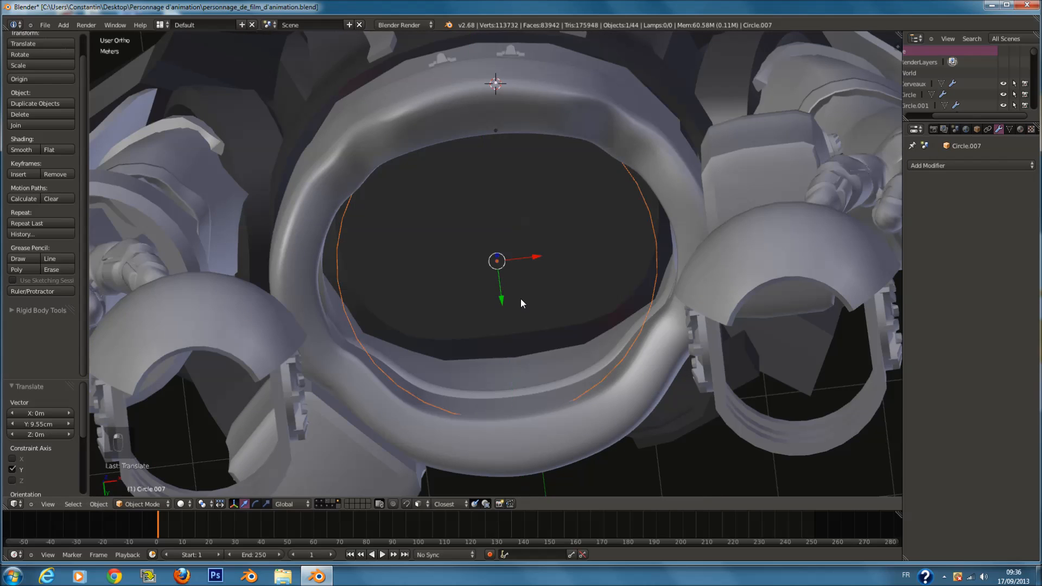
pyautogui.moveTo(520, 298); pyautogui.dragTo(558, 366, button='middle')
pyautogui.press('s')
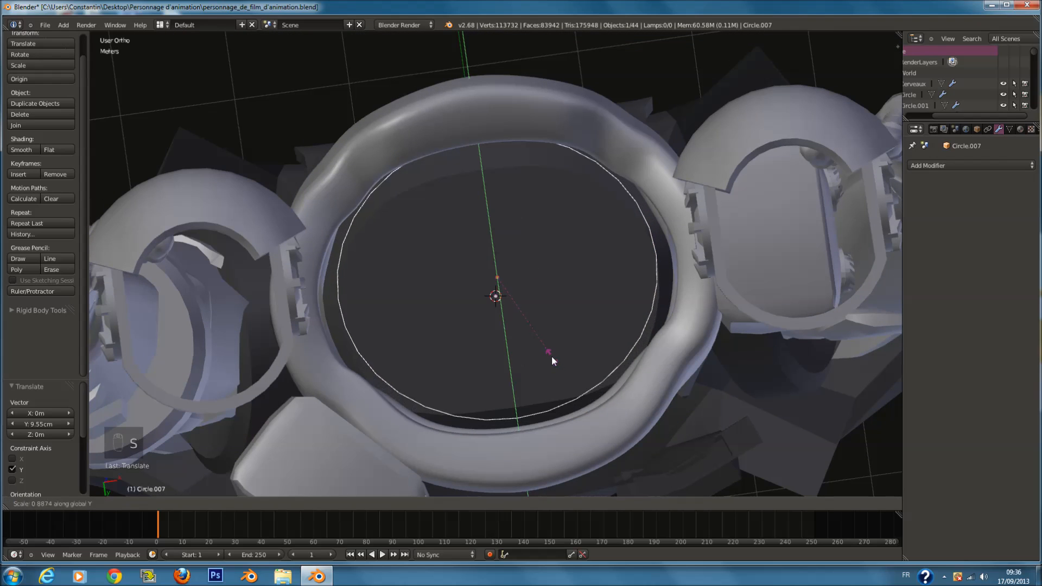
pyautogui.click(549, 356)
# Step: Shift the circle along Y and scale it by 1.048 along Y and 1.088 along X to match the belt opening
pyautogui.press('g')
pyautogui.press('y')
pyautogui.click(505, 321)
pyautogui.press('s')
pyautogui.press('y')
pyautogui.click(582, 383)
pyautogui.press('s')
pyautogui.press('x')
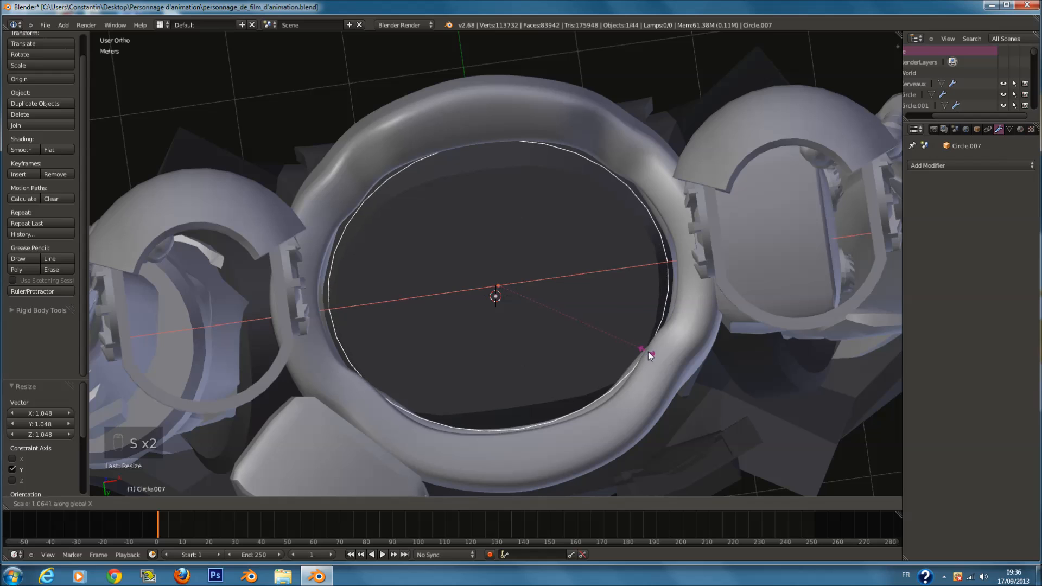
pyautogui.click(650, 353)
# Step: Show the waist in front orthographic view and open the circle in Edit Mode with all its vertices selected
pyautogui.press('KP_4')
pyautogui.press('KP_1')
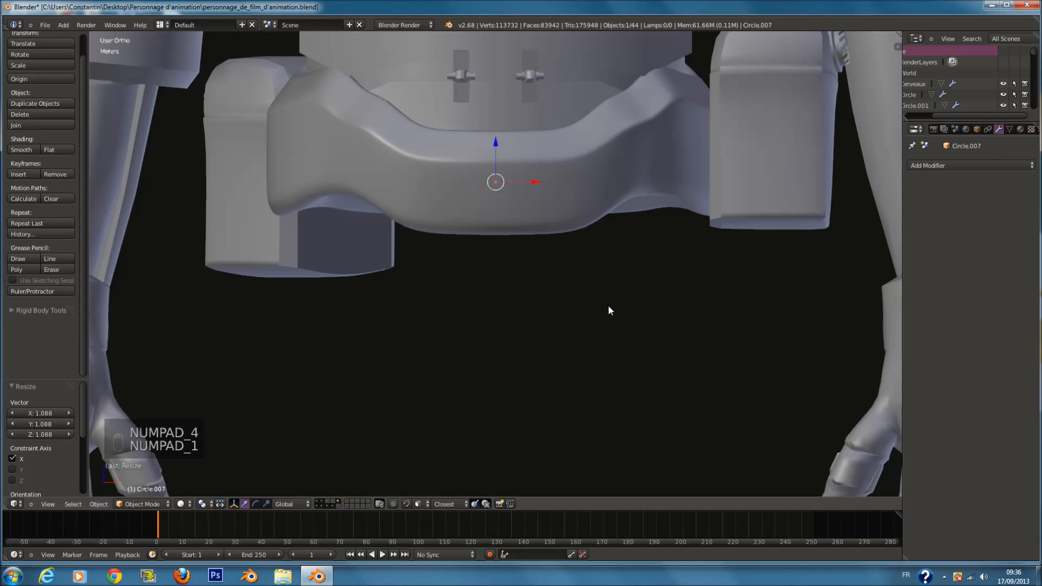
pyautogui.press('KP_5')
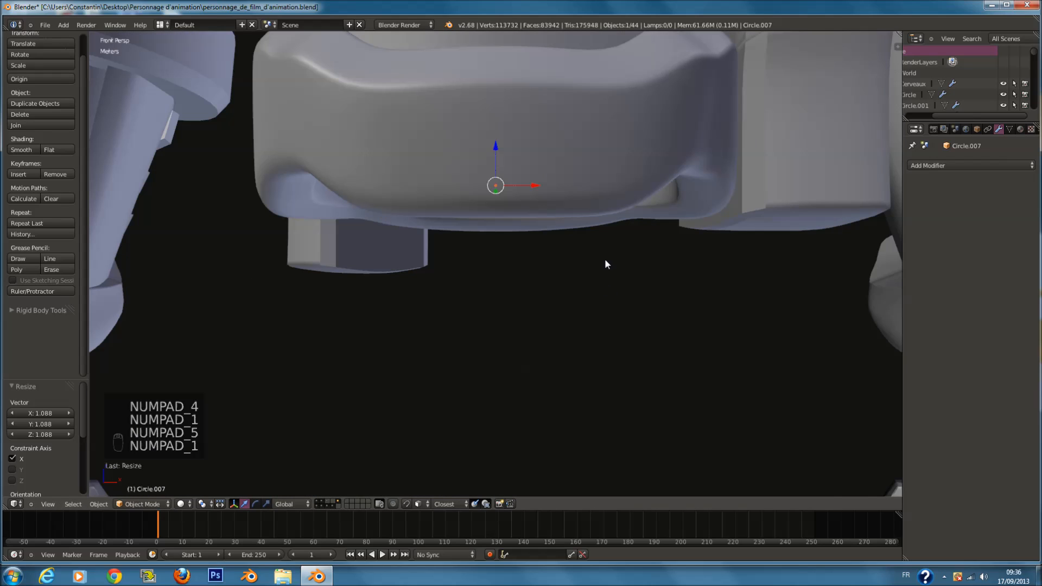
pyautogui.press('KP_5')
pyautogui.scroll(1, 516, 176)
pyautogui.scroll(-4, 475, 164)
pyautogui.scroll(3, 511, 192)
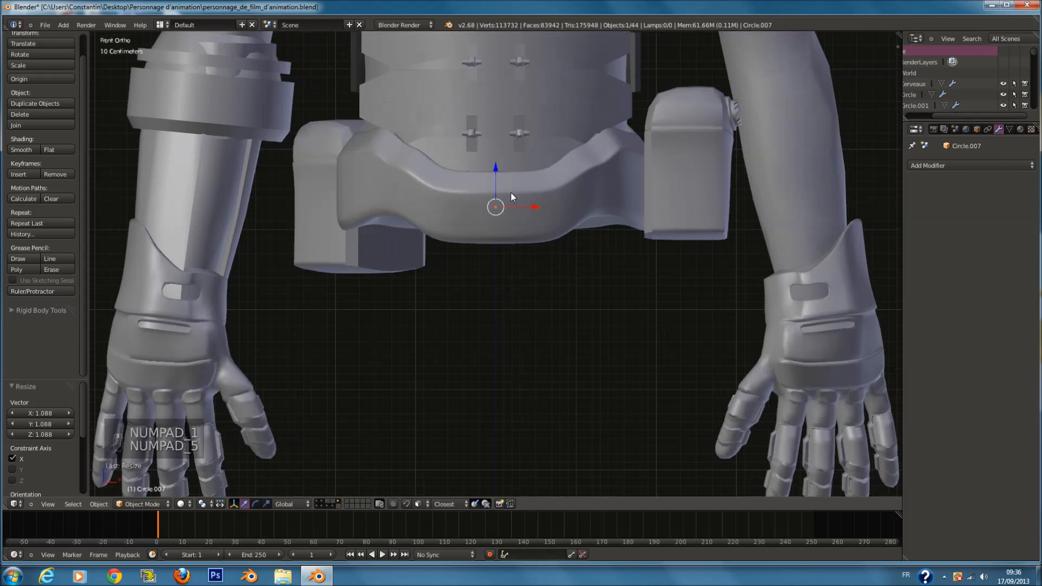
pyautogui.press('Tab')
pyautogui.scroll(1, 511, 192)
pyautogui.scroll(-1, 511, 192)
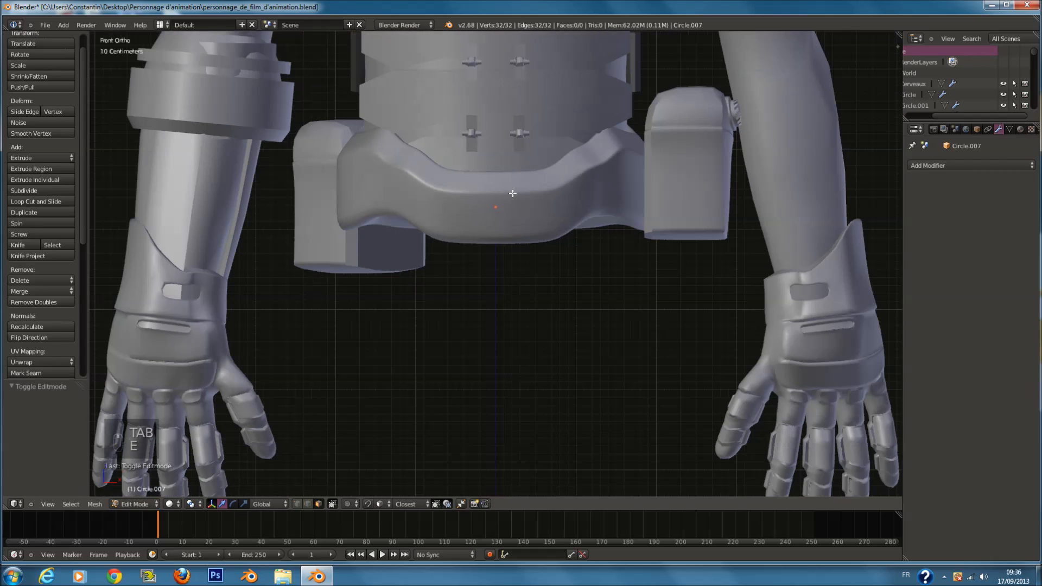
pyautogui.press('a')
pyautogui.press('a')
pyautogui.press('a')
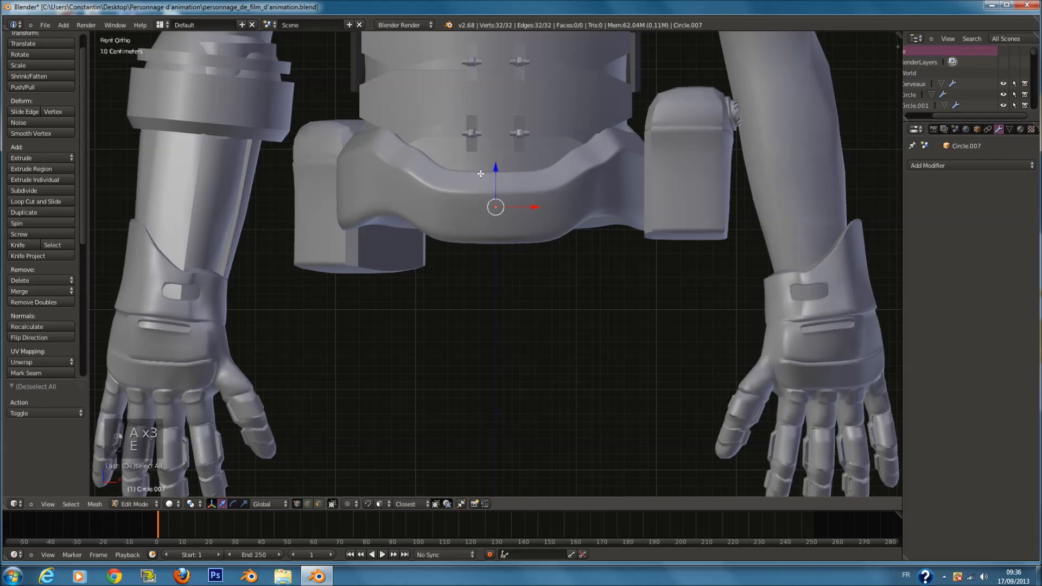
pyautogui.hotkey('ctrl', 'z')
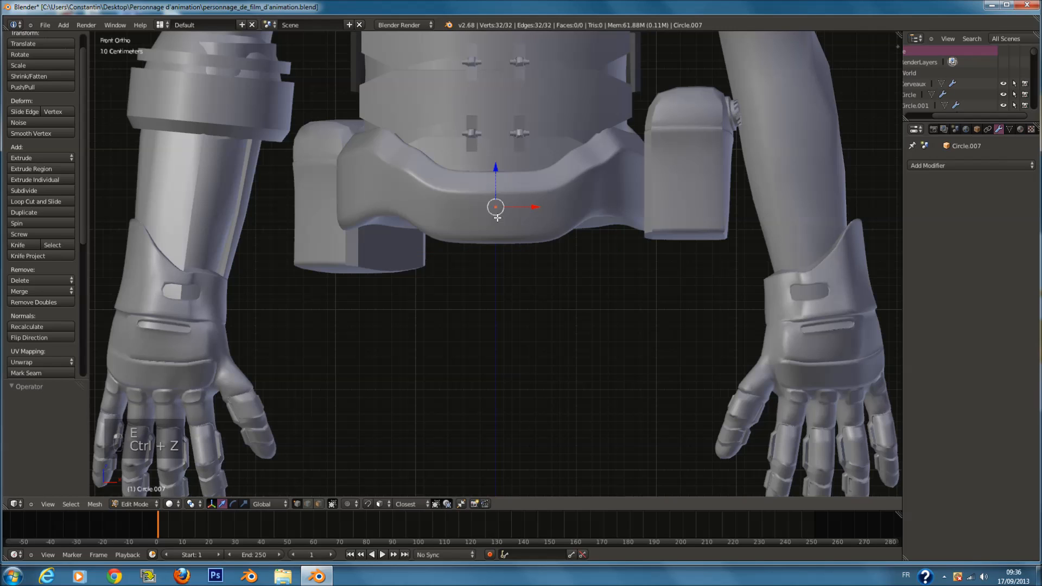
# Step: Extrude the circle downward into a short band below the belt and resize its lower loop
pyautogui.press('e')
pyautogui.rightClick(498, 284)
pyautogui.moveTo(495, 176); pyautogui.dragTo(496, 228)
pyautogui.scroll(-3, 542, 244)
pyautogui.scroll(3, 581, 258)
pyautogui.press('s')
pyautogui.click(591, 261)
# Step: Scale the band's lower loop by 0.947, raise it slightly along Z, and scale it by 1.067
pyautogui.moveTo(590, 261); pyautogui.dragTo(746, 198, button='middle')
pyautogui.scroll(1, 518, 240)
pyautogui.moveTo(451, 248); pyautogui.dragTo(453, 247)
pyautogui.moveTo(473, 254); pyautogui.dragTo(570, 289, button='middle')
pyautogui.press('s')
pyautogui.click(631, 288)
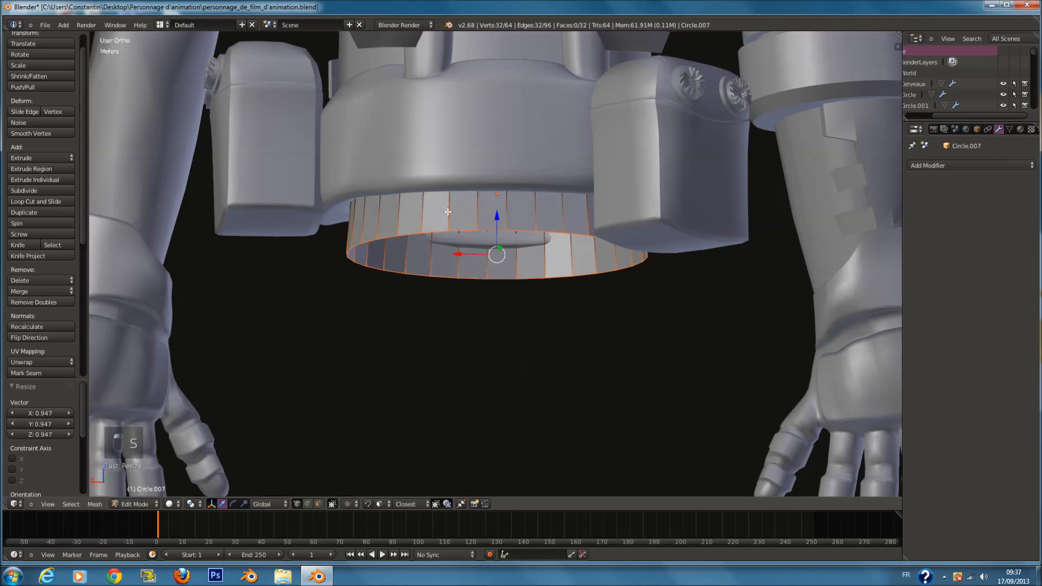
pyautogui.moveTo(496, 217); pyautogui.dragTo(494, 205)
pyautogui.press('s')
pyautogui.click(549, 261)
# Step: Scale the band's lower loop along Y by about 0.94
pyautogui.moveTo(549, 260); pyautogui.dragTo(692, 258, button='middle')
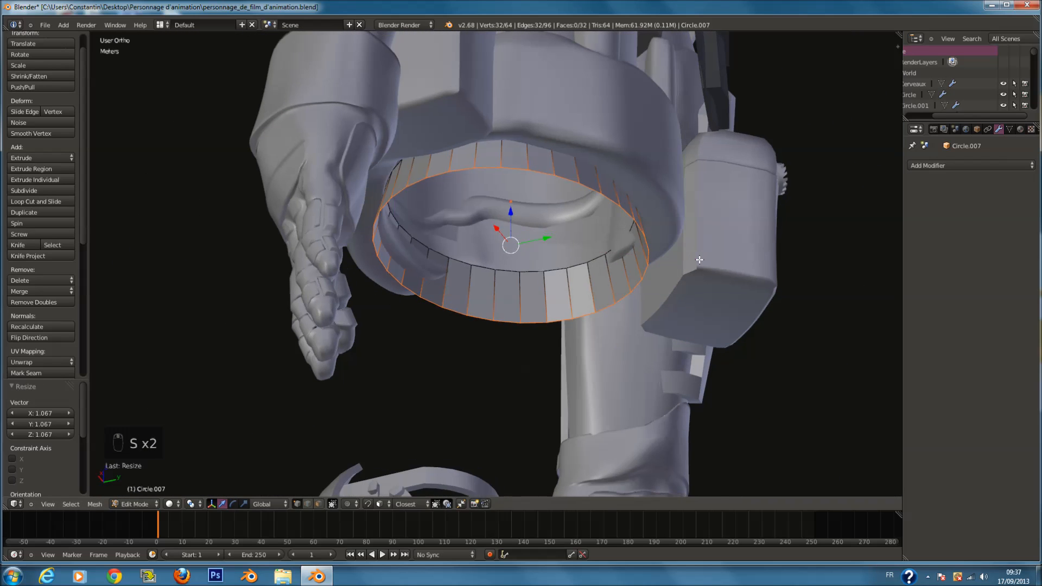
pyautogui.press('s')
pyautogui.press('s')
pyautogui.press('y')
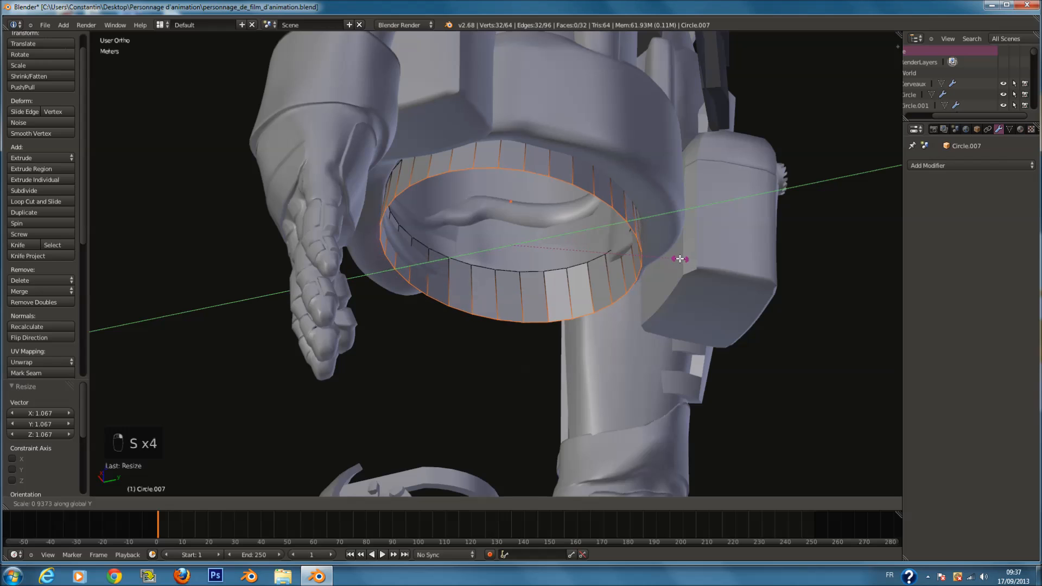
pyautogui.click(677, 257)
# Step: In edge selection, connect the central front and back lower edges of the band with two faces across the opening
pyautogui.press('a')
pyautogui.scroll(2, 531, 314)
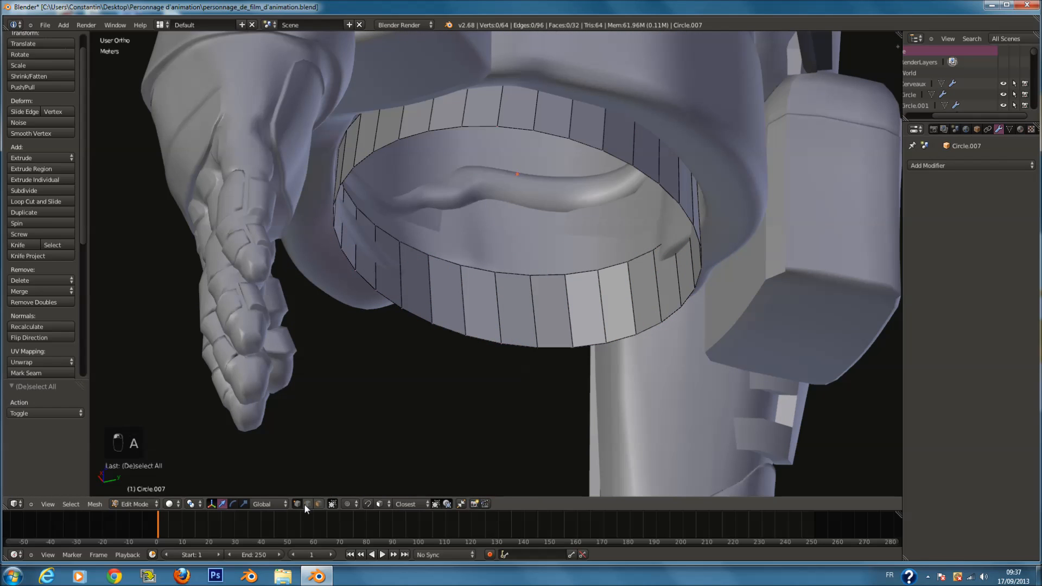
pyautogui.moveTo(471, 303); pyautogui.dragTo(391, 320, button='middle')
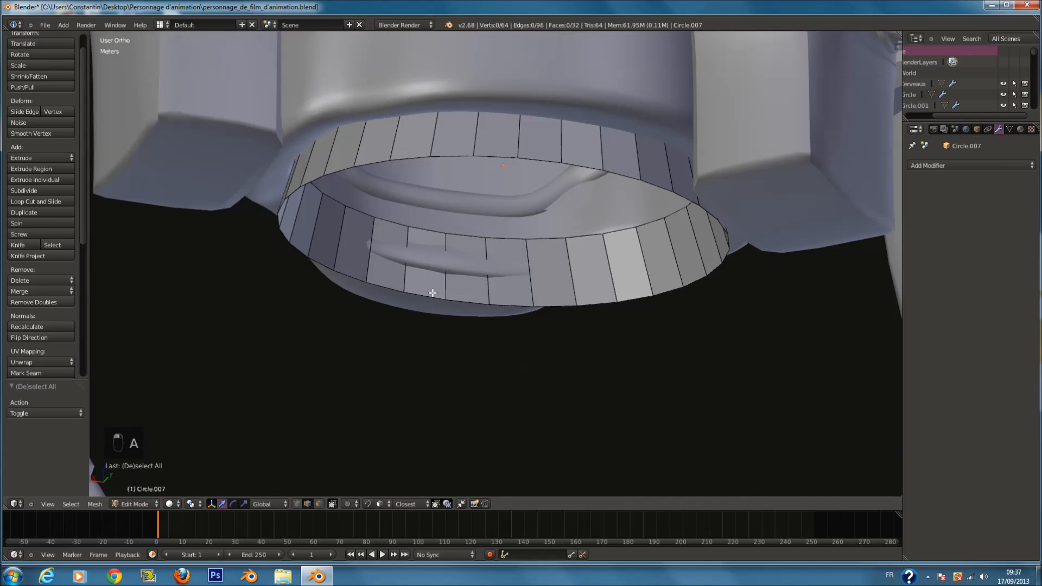
pyautogui.press('KP_1')
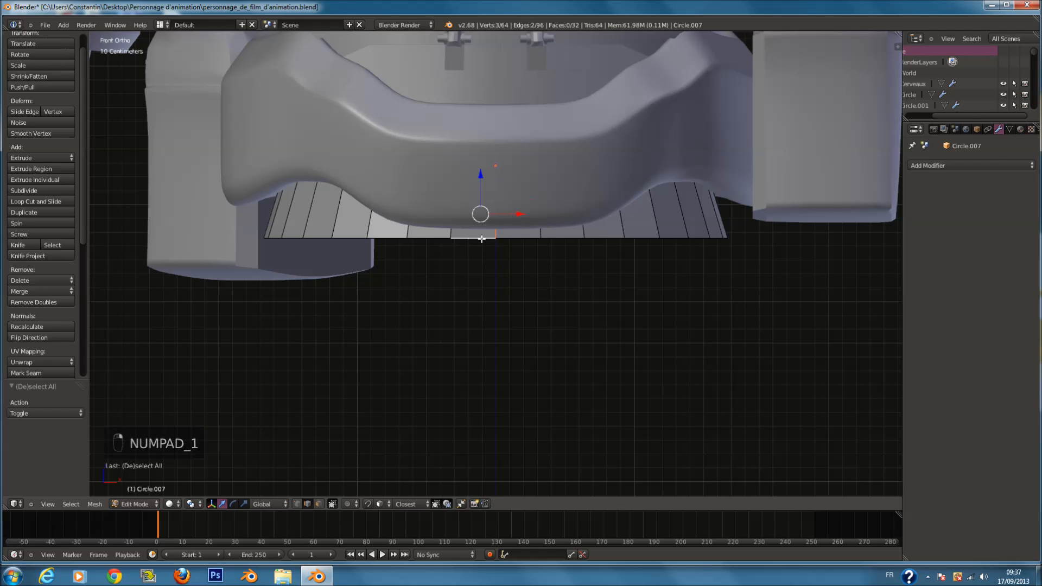
pyautogui.moveTo(529, 297); pyautogui.dragTo(515, 268, button='middle')
pyautogui.keyDown('shift'); pyautogui.rightClick(520, 217); pyautogui.keyUp('shift')
pyautogui.press('f')
pyautogui.rightClick(474, 215)
pyautogui.keyDown('shift'); pyautogui.rightClick(472, 265); pyautogui.keyUp('shift')
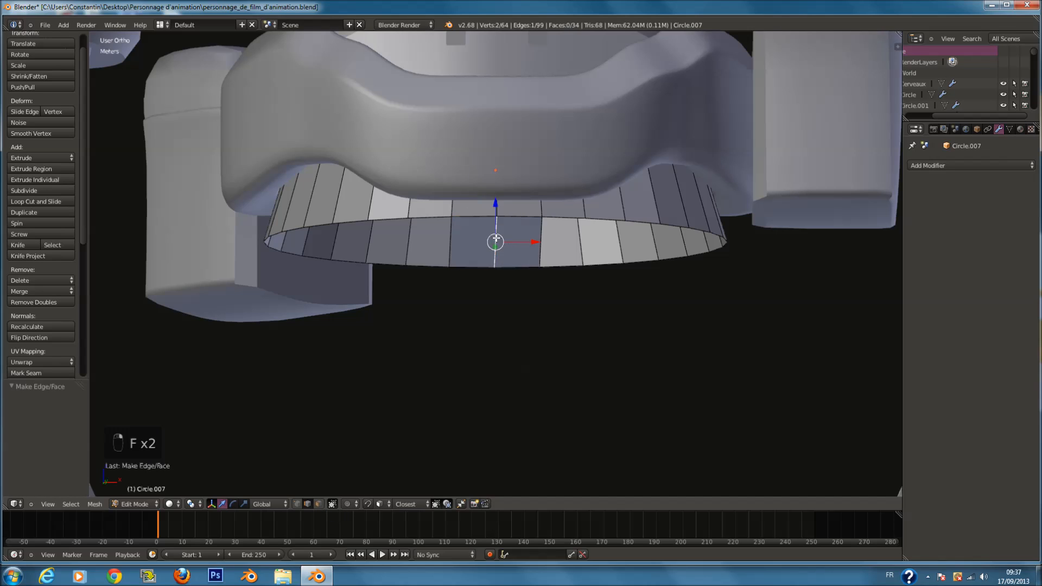
# Step: Lower the shared central edge of the two crotch faces and divide the strip with four evenly spaced loop cuts
pyautogui.moveTo(495, 205); pyautogui.dragTo(493, 223)
pyautogui.click(496, 248)
pyautogui.moveTo(496, 248)
pyautogui.mouseDown(button='middle')
pyautogui.moveTo(497, 282)
pyautogui.moveTo(491, 249)
pyautogui.mouseUp(button='middle')
pyautogui.press('a')
pyautogui.hotkey('ctrl', 'r')
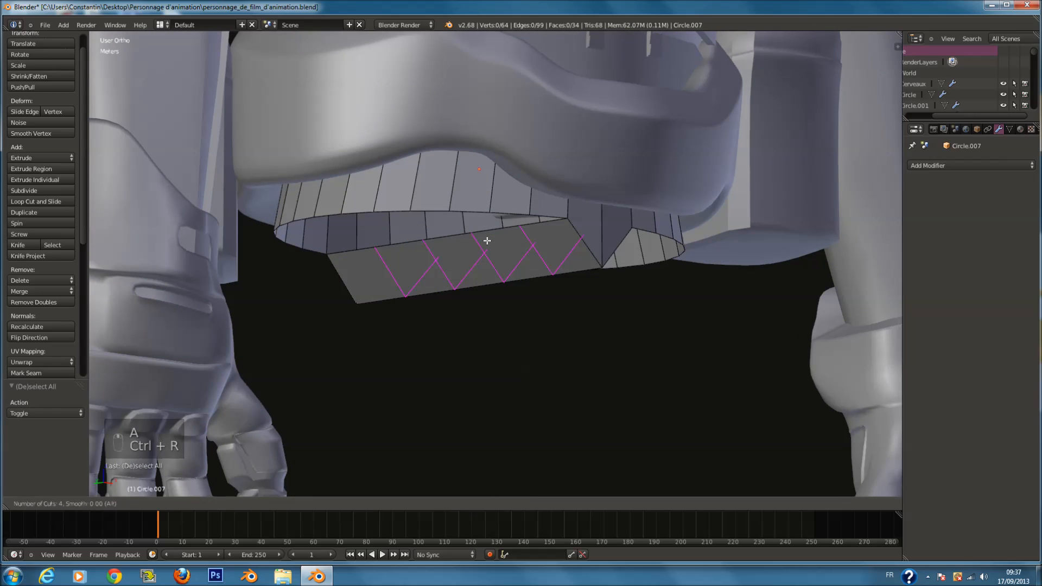
pyautogui.click(487, 240)
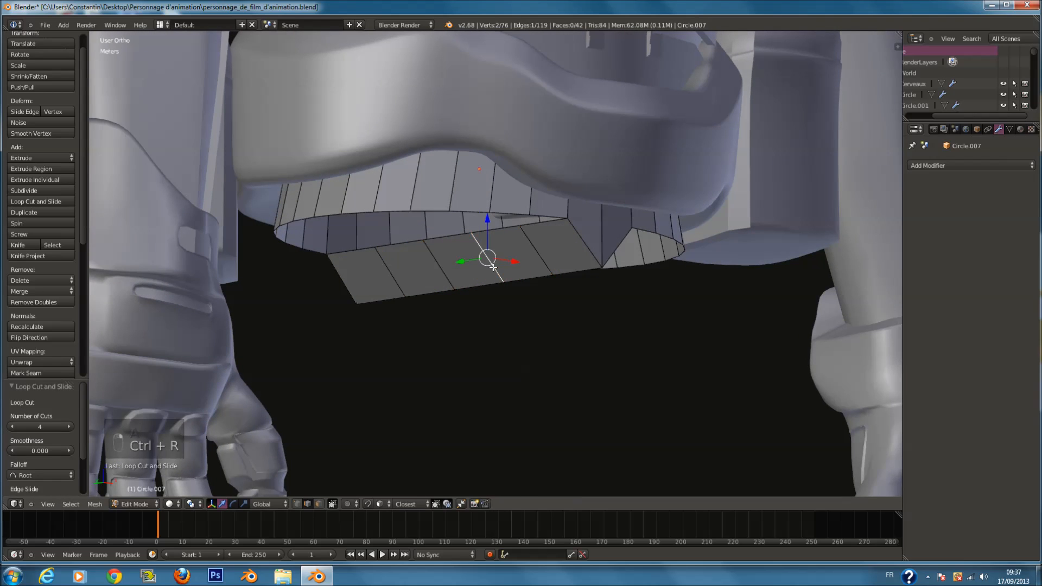
# Step: Select the middle cross edges of the crotch strip and lower them 23.088 cm along Z
pyautogui.press('z')
pyautogui.moveTo(475, 258); pyautogui.dragTo(476, 251, button='middle')
pyautogui.keyDown('shift'); pyautogui.rightClick(510, 272); pyautogui.keyUp('shift')
pyautogui.press('z')
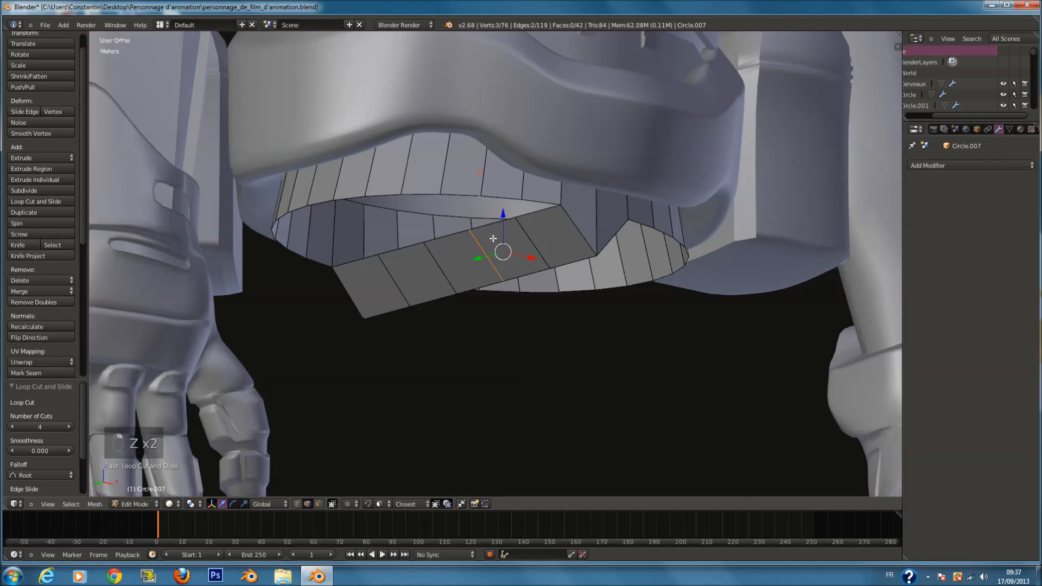
pyautogui.moveTo(502, 221); pyautogui.dragTo(504, 252)
# Step: Select the neighbouring cross edges of the crotch strip and lower them 19.653 cm along Z
pyautogui.press('z')
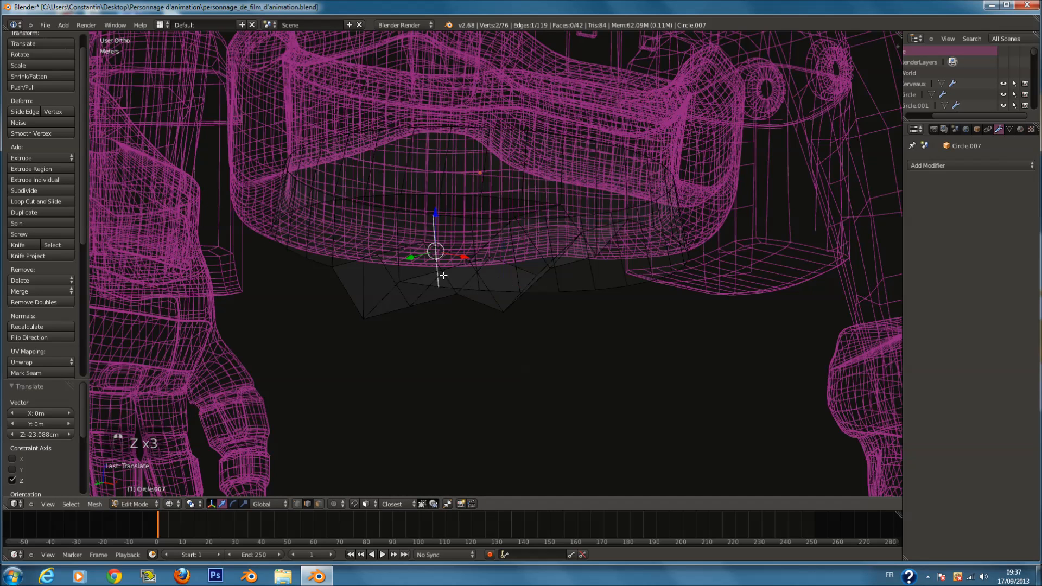
pyautogui.press('z')
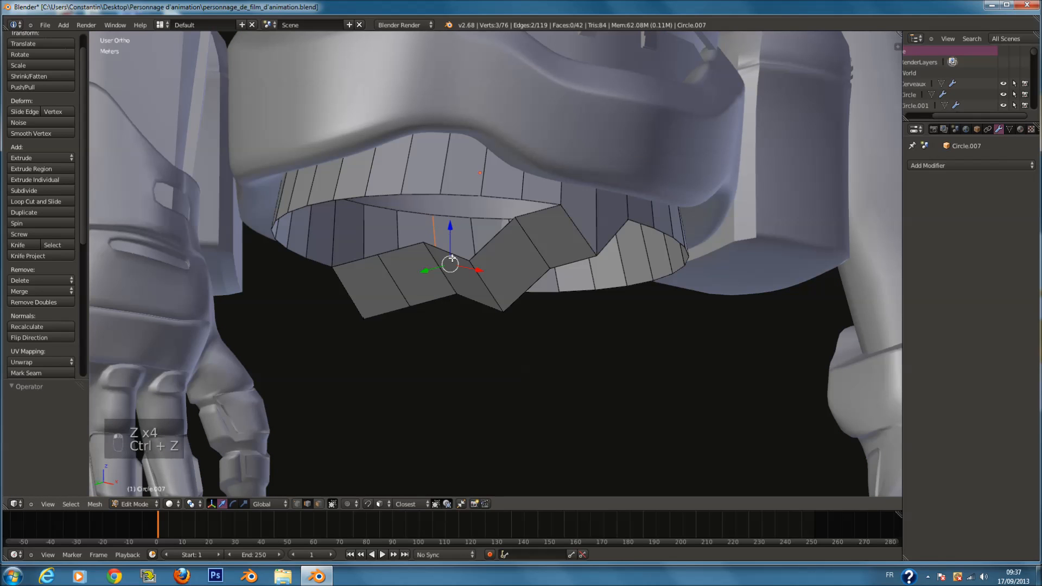
pyautogui.hotkey('ctrl', 'z')
pyautogui.press('z')
pyautogui.keyDown('shift'); pyautogui.rightClick(461, 265); pyautogui.keyUp('shift')
pyautogui.press('z')
pyautogui.moveTo(455, 220); pyautogui.dragTo(462, 247)
# Step: Lower the cross edges on the other side of the strip's middle and adjust the curve with a 9.137 cm upward move
pyautogui.press('z')
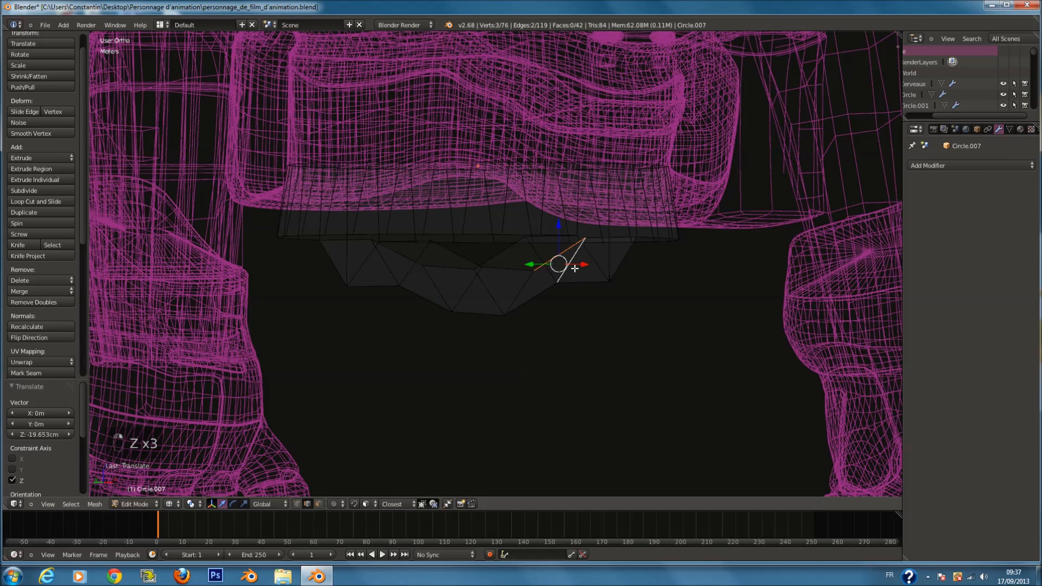
pyautogui.press('z')
pyautogui.moveTo(551, 221); pyautogui.dragTo(561, 248)
pyautogui.moveTo(562, 248); pyautogui.dragTo(632, 228, button='middle')
pyautogui.moveTo(560, 283); pyautogui.dragTo(571, 291)
pyautogui.moveTo(595, 245); pyautogui.dragTo(591, 231)
# Step: Narrow the middle of the crotch strip by scaling its two opposite outer edges by 0.640 along X
pyautogui.moveTo(733, 304); pyautogui.dragTo(599, 227, button='middle')
pyautogui.scroll(3, 599, 227)
pyautogui.click(549, 280)
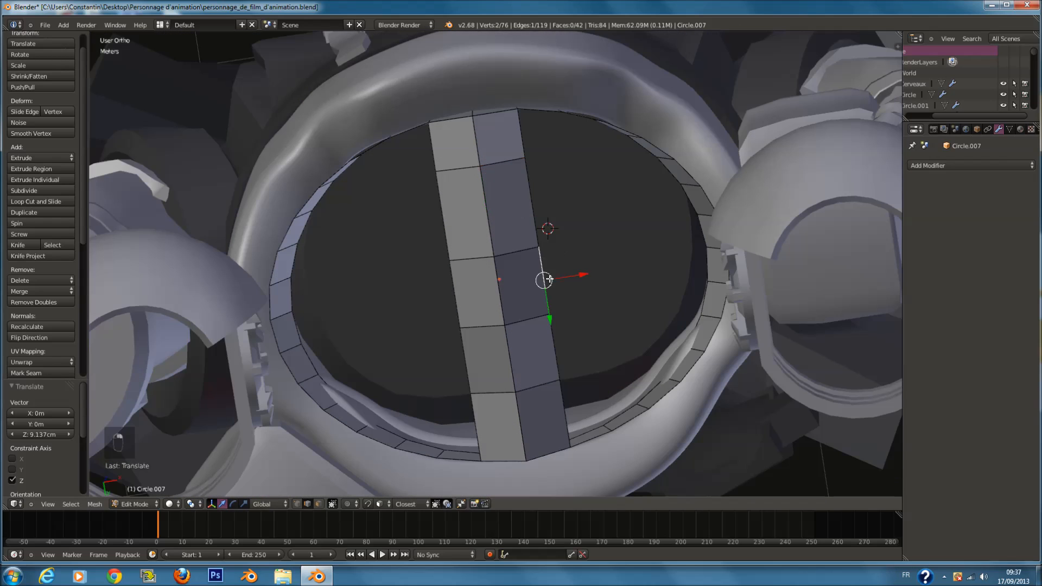
pyautogui.keyDown('shift'); pyautogui.rightClick(459, 294); pyautogui.keyUp('shift')
pyautogui.press('s')
pyautogui.press('x')
pyautogui.click(587, 277)
# Step: Narrow the adjoining section of the crotch strip slightly along X using its two opposite outer edges
pyautogui.keyDown('shift'); pyautogui.scroll(2, 547, 157); pyautogui.keyUp('shift')
pyautogui.rightClick(528, 229)
pyautogui.keyDown('shift'); pyautogui.rightClick(452, 240); pyautogui.keyUp('shift')
pyautogui.press('s')
pyautogui.press('x')
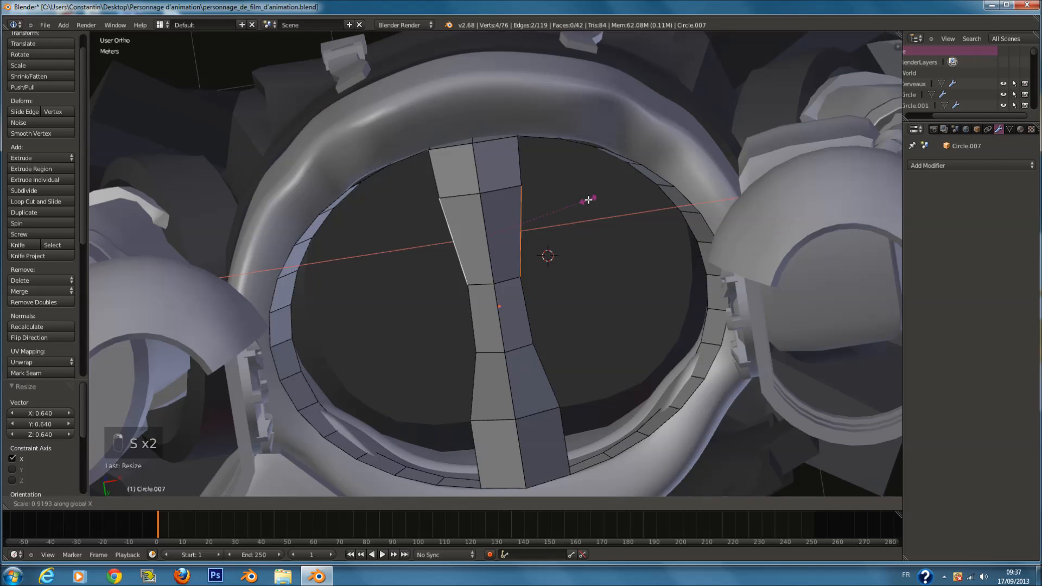
pyautogui.click(597, 213)
# Step: Delete the +X half of the pelvis mesh in front wireframe view and return to Object Mode
pyautogui.scroll(-2, 621, 228)
pyautogui.moveTo(608, 288); pyautogui.dragTo(682, 195, button='middle')
pyautogui.press('KP_1')
pyautogui.press('z')
pyautogui.press('a')
pyautogui.press('a')
pyautogui.press('a')
pyautogui.press('a')
pyautogui.press('a')
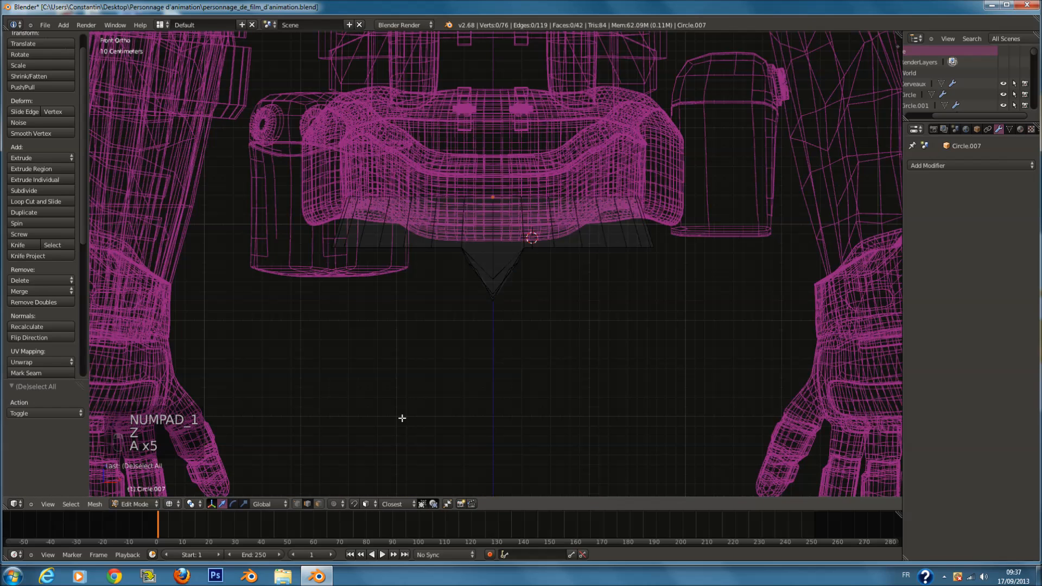
pyautogui.press('b')
pyautogui.moveTo(486, 119); pyautogui.dragTo(710, 333)
pyautogui.press('x')
pyautogui.click(726, 332)
pyautogui.press('Tab')
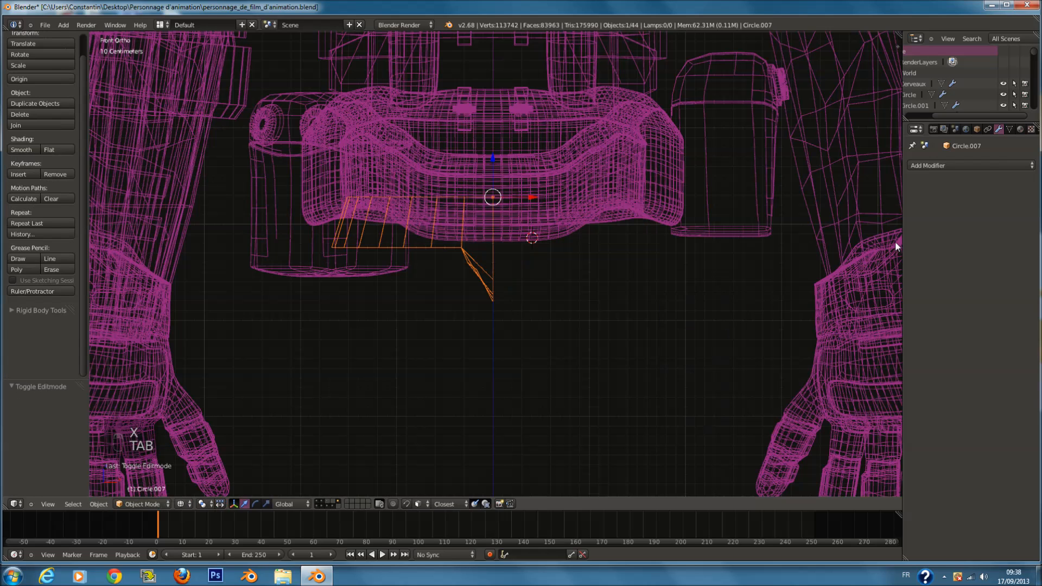
# Step: Add a Mirror modifier to the pelvis mesh and reopen the mesh for editing in solid shading
pyautogui.click(984, 165)
pyautogui.click(787, 252)
pyautogui.press('Tab')
pyautogui.press('z')
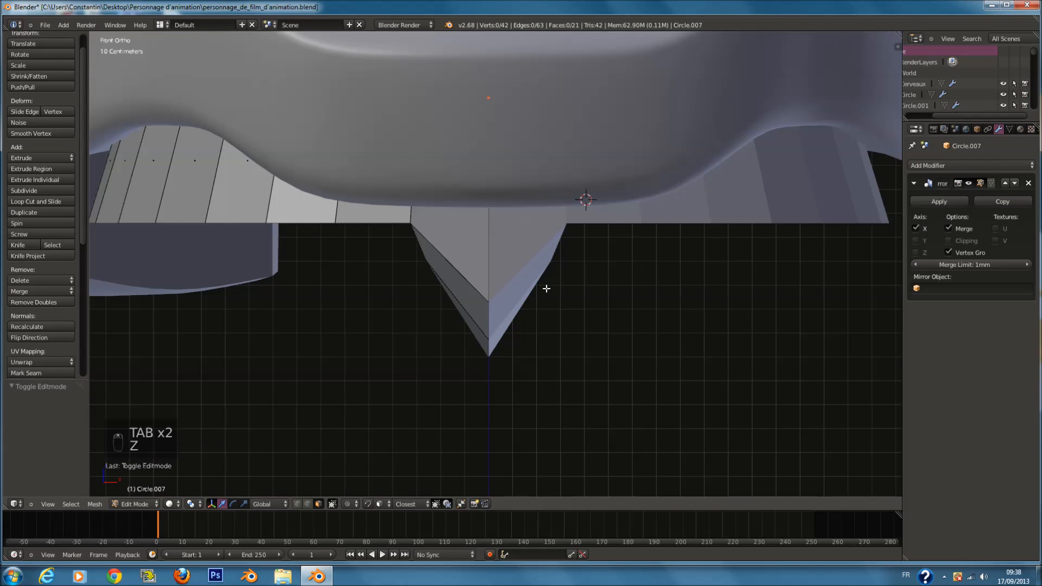
# Step: Select the open edge loop around the leg hole under the pelvis and save over the existing file
pyautogui.scroll(-1, 546, 288)
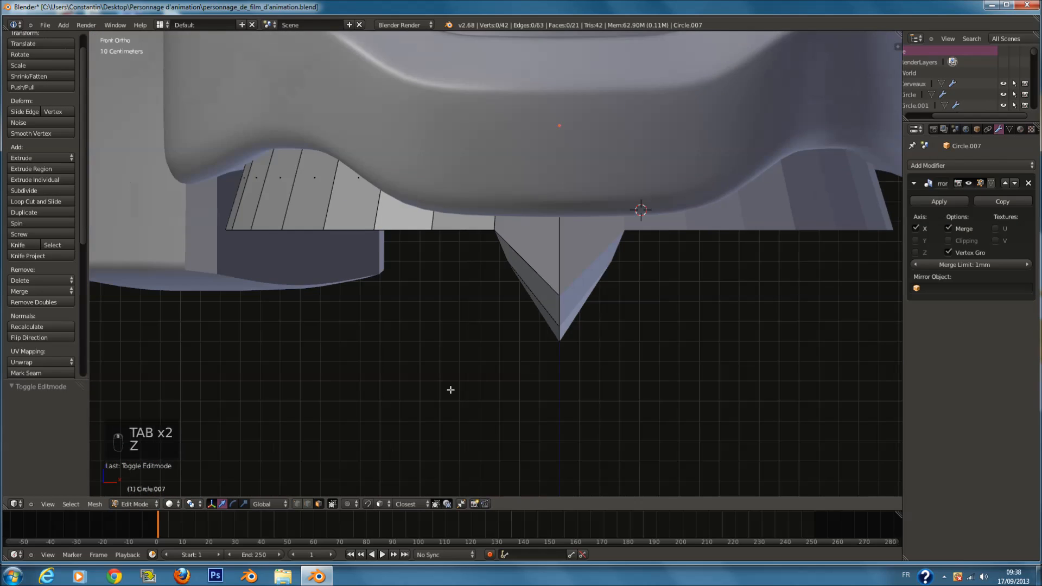
pyautogui.press('z')
pyautogui.press('z')
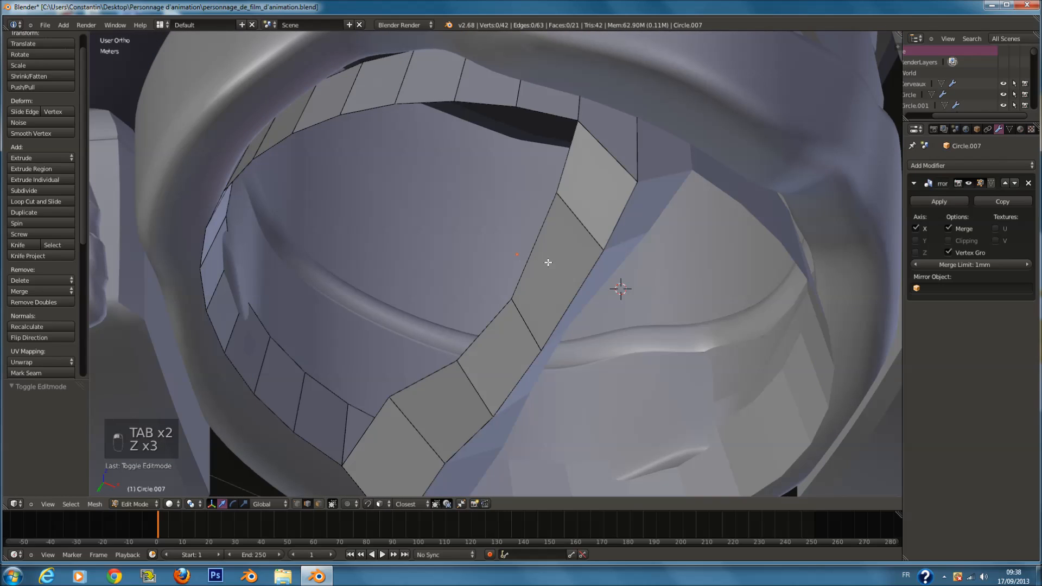
pyautogui.keyDown('alt'); pyautogui.rightClick(553, 226); pyautogui.keyUp('alt')
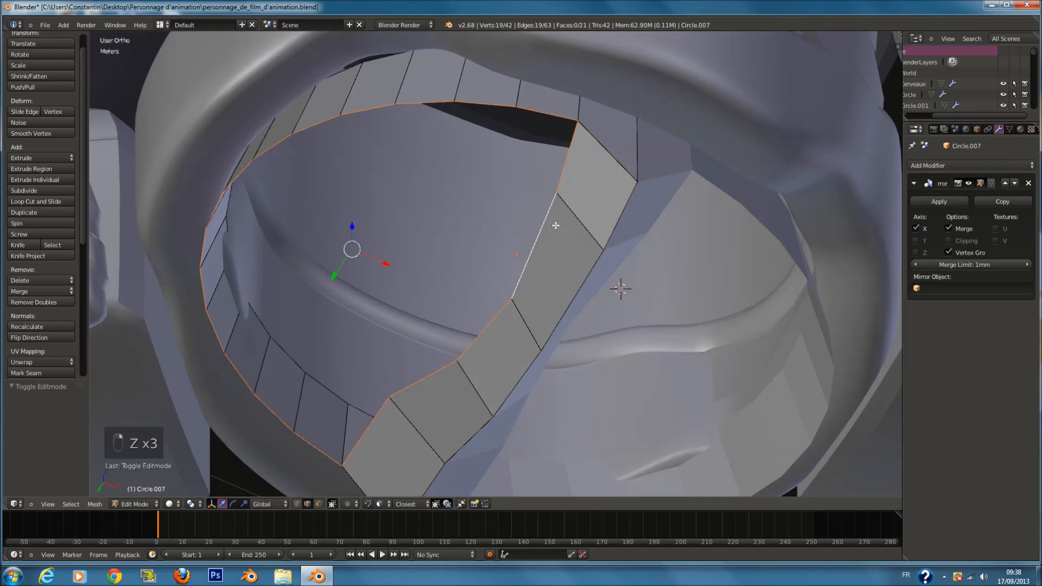
pyautogui.press('KP_1')
pyautogui.press('z')
pyautogui.hotkey('ctrl', 's')
pyautogui.click(534, 238)
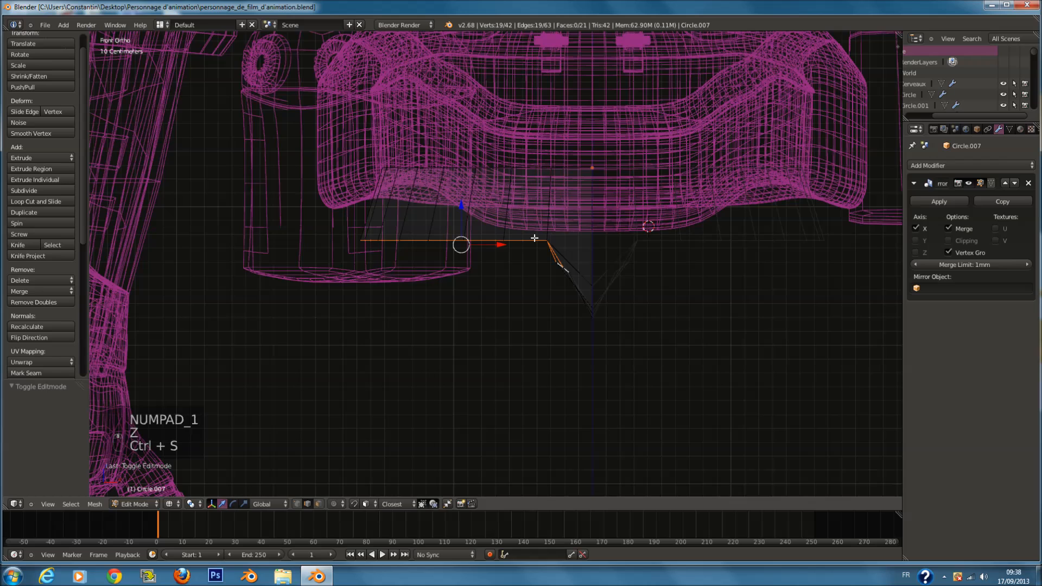
# Step: Extrude the selected leg-hole loop and move it straight down by about 1.094 m
pyautogui.press('z')
pyautogui.scroll(-1, 535, 238)
pyautogui.keyDown('ctrl'); pyautogui.scroll(-2, 534, 239); pyautogui.keyUp('ctrl')
pyautogui.press('z')
pyautogui.press('e')
pyautogui.rightClick(529, 295)
pyautogui.moveTo(510, 207); pyautogui.dragTo(495, 338)
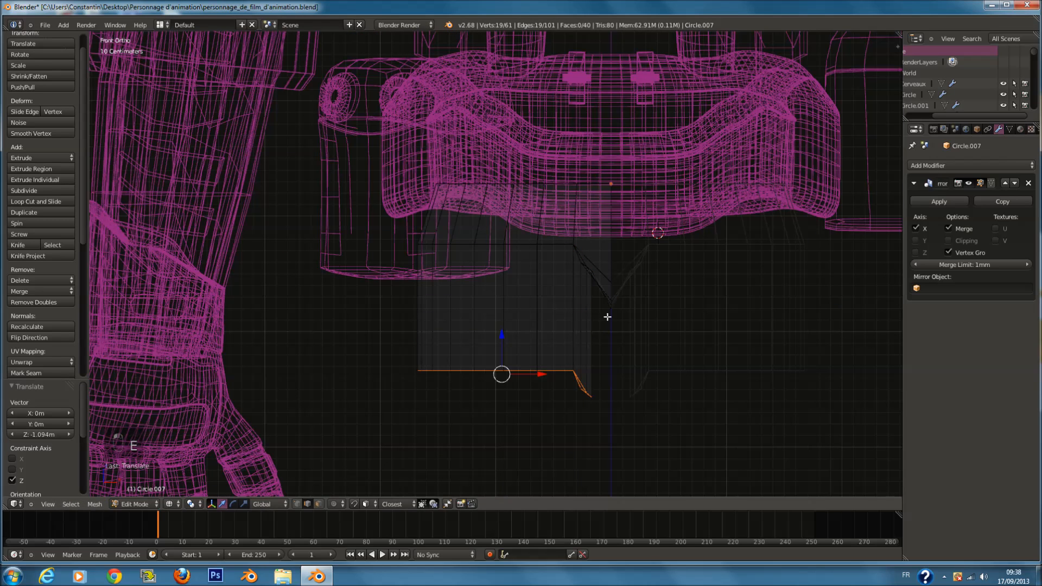
# Step: Flatten the extruded loop by scaling it to 0 along Z
pyautogui.press('s')
pyautogui.press('0')
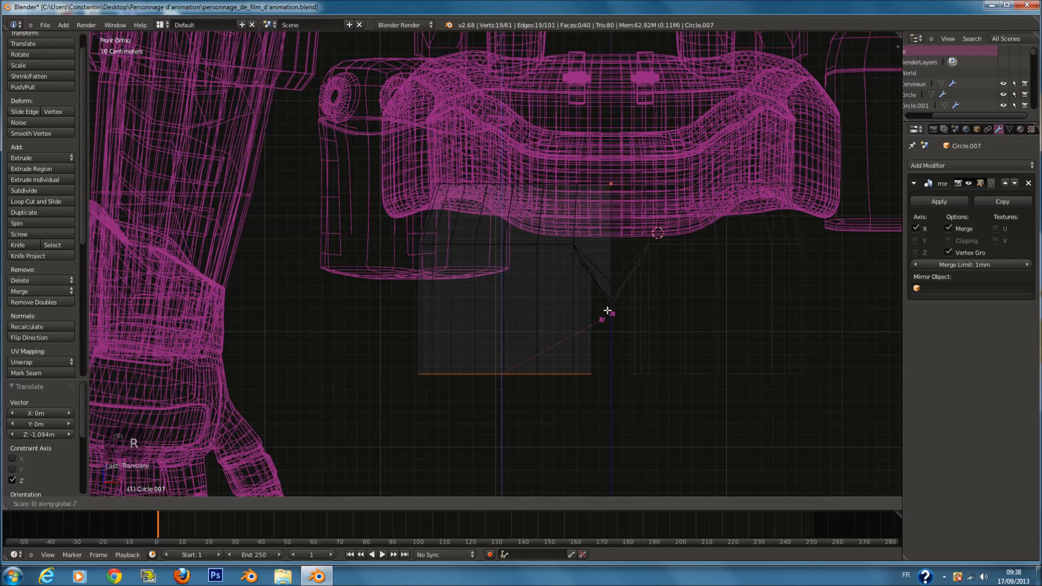
pyautogui.click(608, 313)
pyautogui.press('z')
pyautogui.moveTo(696, 365); pyautogui.dragTo(712, 278, button='middle')
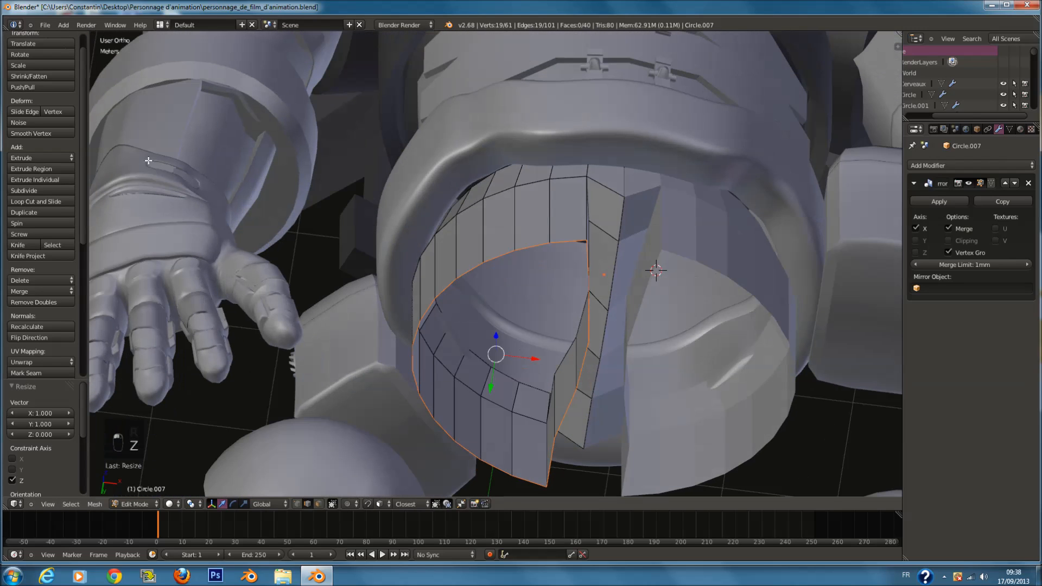
# Step: Smooth the vertices of the lower leg-hole loop three times
pyautogui.click(72, 133)
pyautogui.click(73, 133)
pyautogui.click(72, 132)
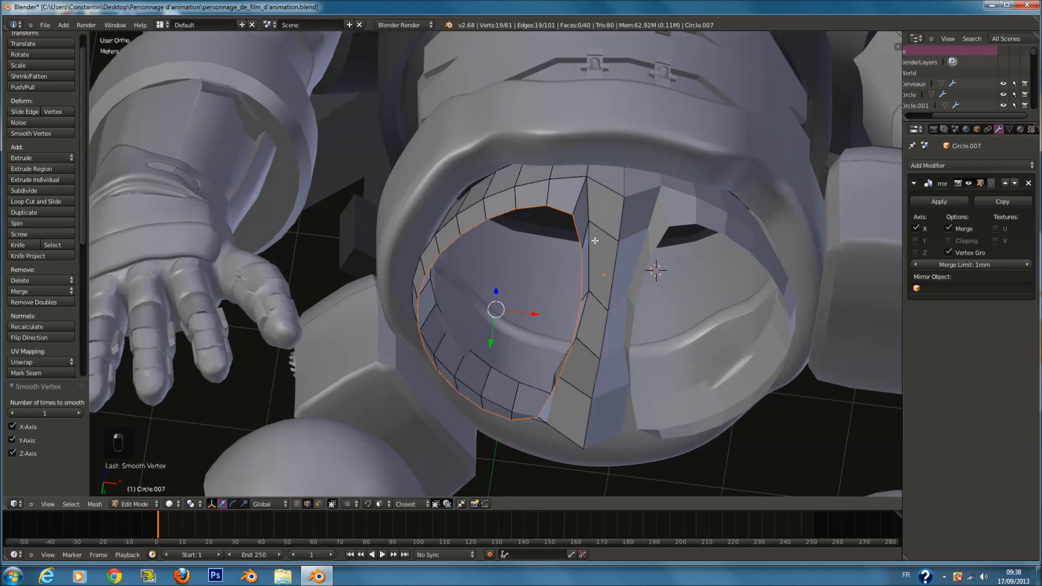
# Step: Select the entire pelvis mesh and show it in wireframe from the front
pyautogui.press('KP_1')
pyautogui.press('a')
pyautogui.press('a')
pyautogui.press('a')
pyautogui.press('a')
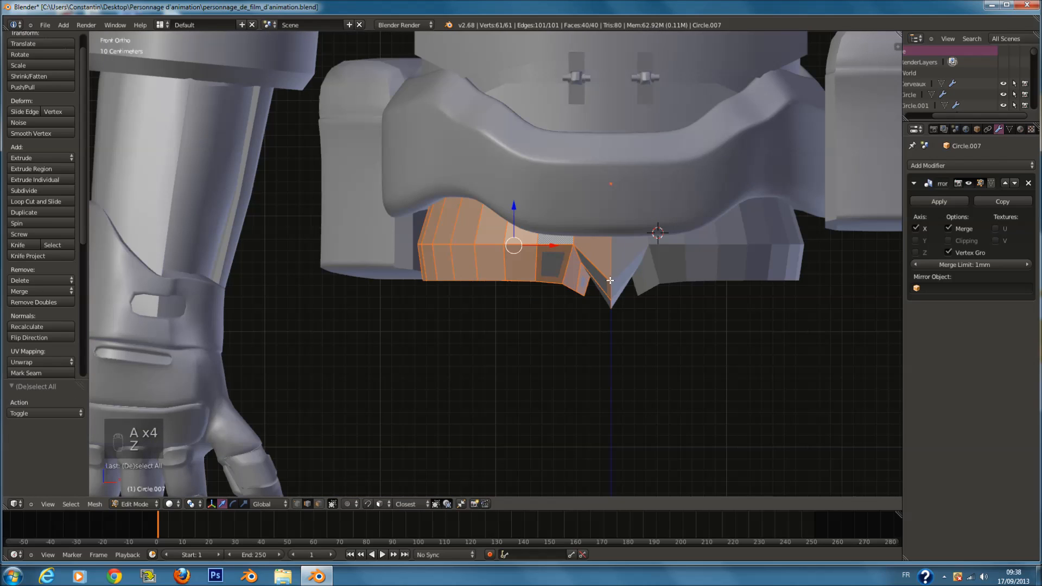
pyautogui.press('z')
pyautogui.press('z')
pyautogui.press('z')
pyautogui.scroll(-1, 368, 303)
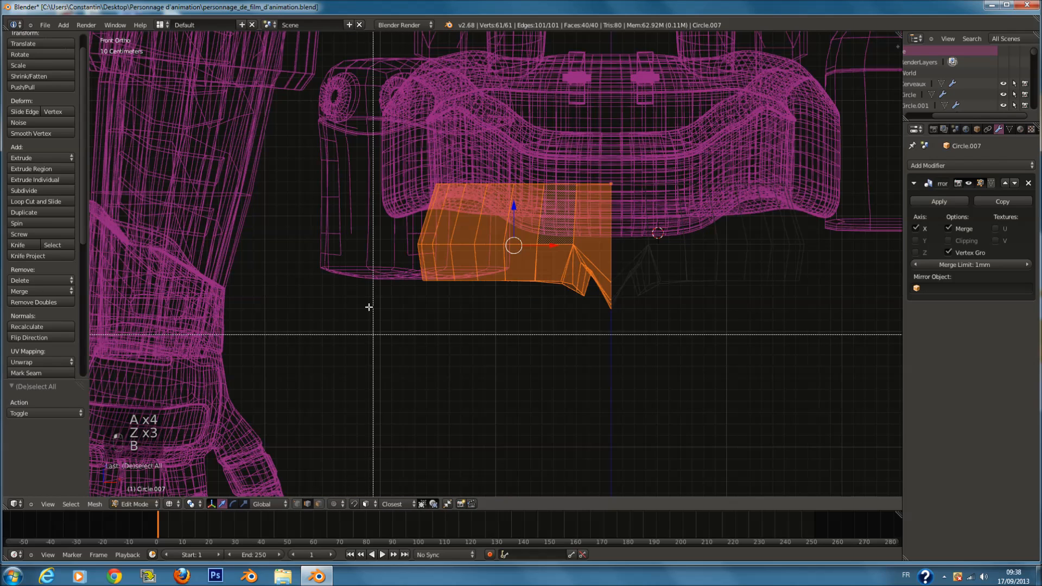
pyautogui.press('b')
pyautogui.moveTo(383, 102); pyautogui.dragTo(718, 210, button='middle')
pyautogui.scroll(1, 717, 210)
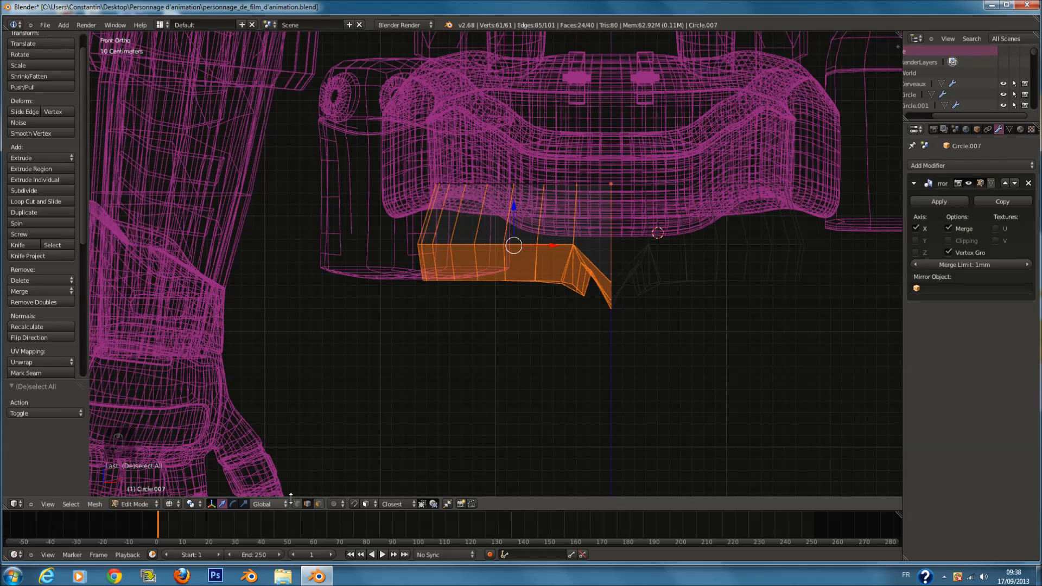
pyautogui.hotkey('ctrl', 'z')
# Step: With Clipping enabled on the Mirror modifier, smooth all pelvis vertices except the top row twice
pyautogui.press('b')
pyautogui.moveTo(432, 153); pyautogui.dragTo(634, 215, button='middle')
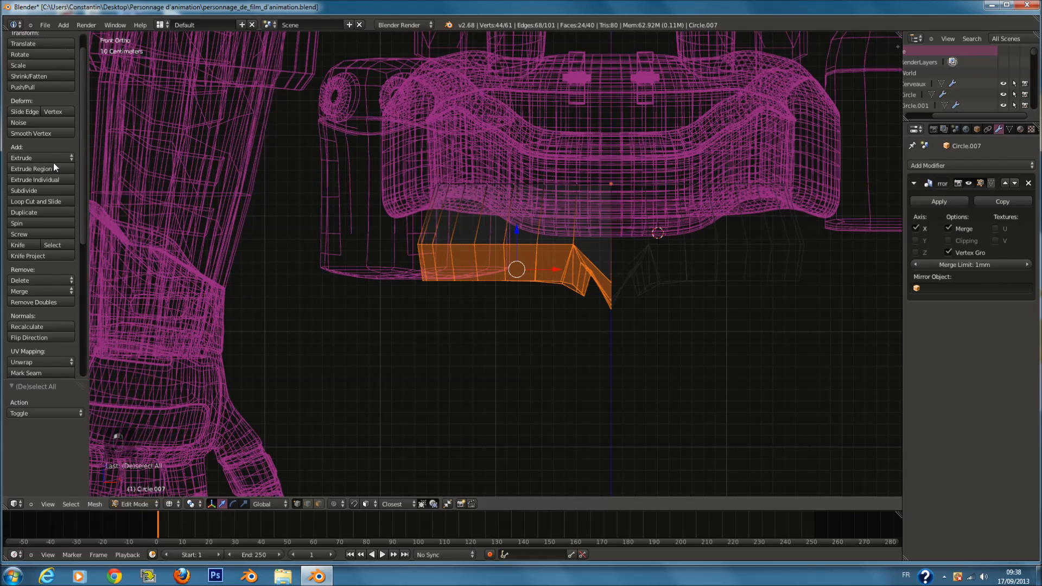
pyautogui.click(44, 133)
pyautogui.hotkey('ctrl', 'z')
pyautogui.click(949, 241)
pyautogui.click(30, 133)
pyautogui.click(29, 133)
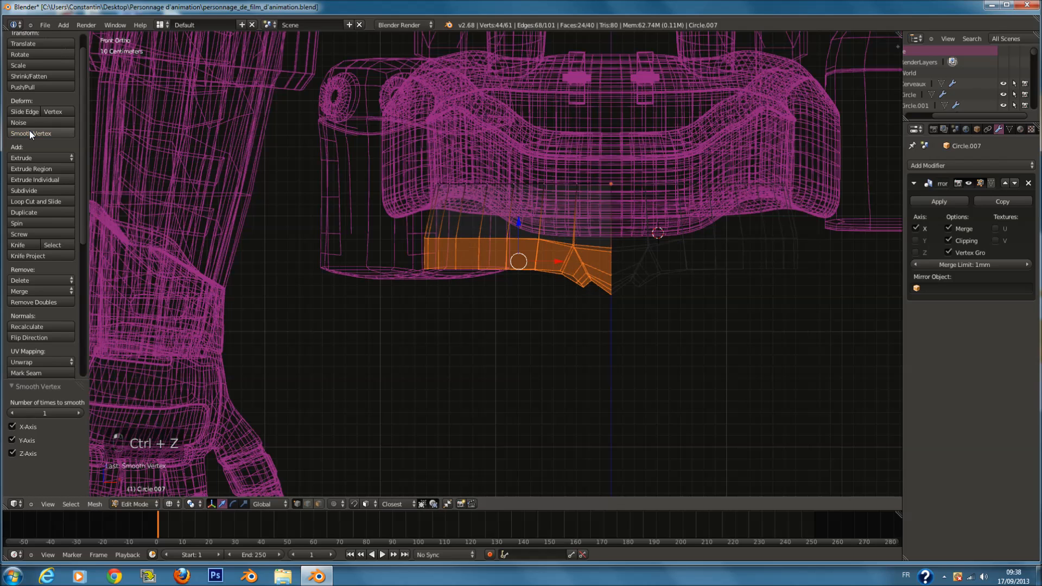
# Step: Move individual crotch vertices near the mirror plane slightly downward to even out the bottom edge
pyautogui.scroll(2, 635, 284)
pyautogui.scroll(2, 636, 284)
pyautogui.press('a')
pyautogui.press('c')
pyautogui.moveTo(733, 290); pyautogui.dragTo(735, 324)
pyautogui.rightClick(735, 321)
pyautogui.moveTo(735, 275)
pyautogui.mouseDown()
pyautogui.moveTo(734, 260)
pyautogui.moveTo(687, 281)
pyautogui.moveTo(705, 302)
pyautogui.moveTo(736, 286)
pyautogui.mouseUp()
pyautogui.press('a')
pyautogui.press('c')
pyautogui.rightClick(706, 303)
pyautogui.moveTo(704, 247); pyautogui.dragTo(708, 254)
# Step: Leave mesh editing and apply smooth shading to the pelvis object
pyautogui.press('z')
pyautogui.moveTo(744, 296)
pyautogui.mouseDown(button='middle')
pyautogui.moveTo(752, 236)
pyautogui.moveTo(812, 282)
pyautogui.moveTo(711, 311)
pyautogui.moveTo(377, 305)
pyautogui.moveTo(389, 312)
pyautogui.moveTo(376, 313)
pyautogui.moveTo(355, 298)
pyautogui.moveTo(547, 314)
pyautogui.moveTo(124, 261)
pyautogui.mouseUp(button='middle')
pyautogui.scroll(-2, 812, 281)
pyautogui.press('Tab')
pyautogui.scroll(-2, 577, 310)
pyautogui.scroll(-4, 573, 311)
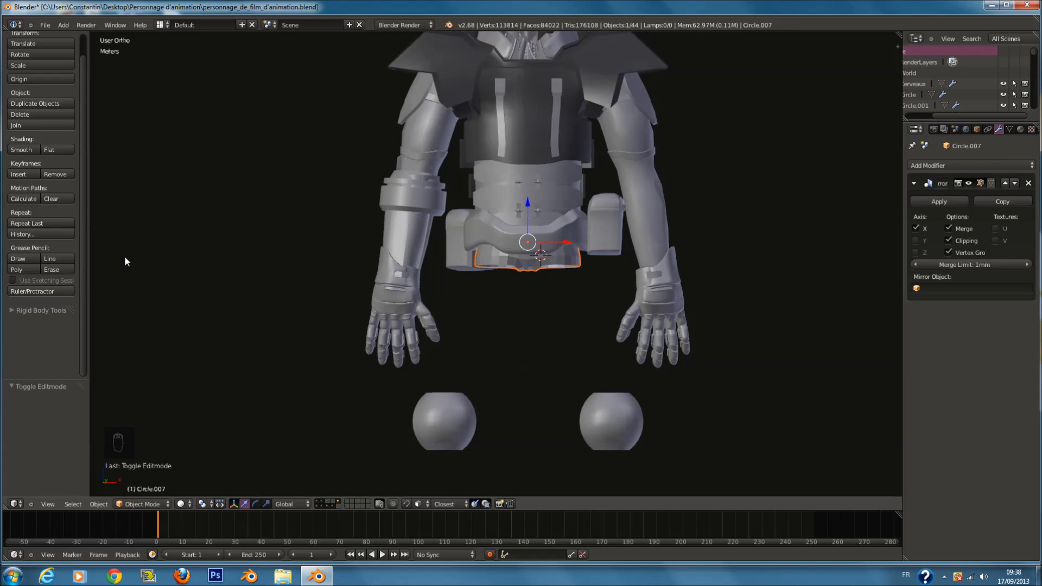
pyautogui.click(22, 150)
pyautogui.press('KP_1')
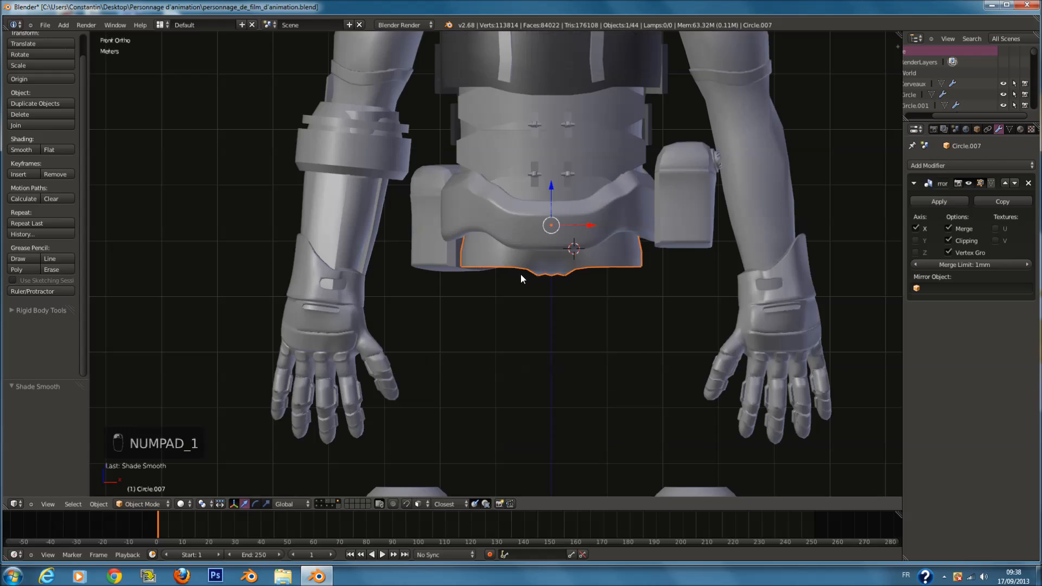
# Step: Extrude the lower edge loop of the leg opening straight down along Z to start the thigh
pyautogui.press('Tab')
pyautogui.press('z')
pyautogui.scroll(5, 585, 294)
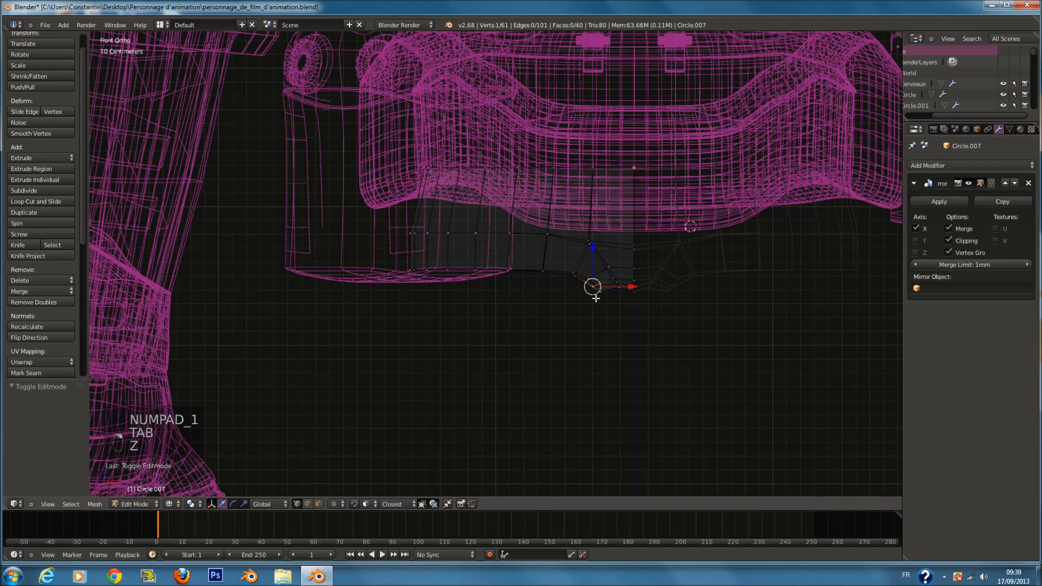
pyautogui.keyDown('alt'); pyautogui.rightClick(597, 295); pyautogui.keyUp('alt')
pyautogui.press('z')
pyautogui.press('e')
pyautogui.rightClick(558, 335)
pyautogui.press('g')
pyautogui.press('z')
pyautogui.click(522, 304)
# Step: Flatten the thigh's new end loop by scaling it to 0 along Z
pyautogui.press('s')
pyautogui.press('z')
pyautogui.press('0')
pyautogui.press('Return')
# Step: Tilt the thigh's end loop slightly and scale it to about 0.959
pyautogui.press('r')
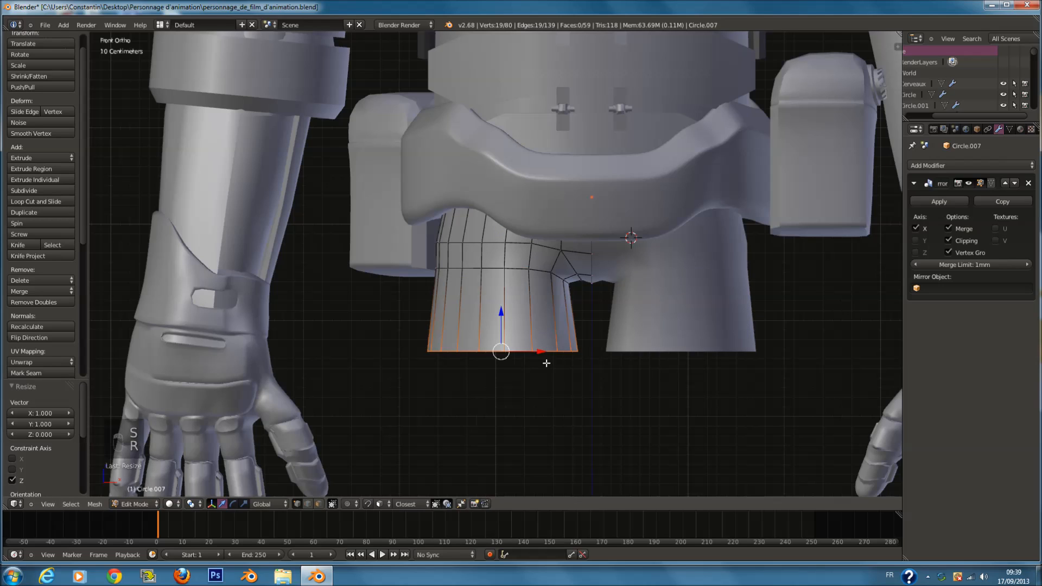
pyautogui.press('r')
pyautogui.press('s')
pyautogui.click(528, 326)
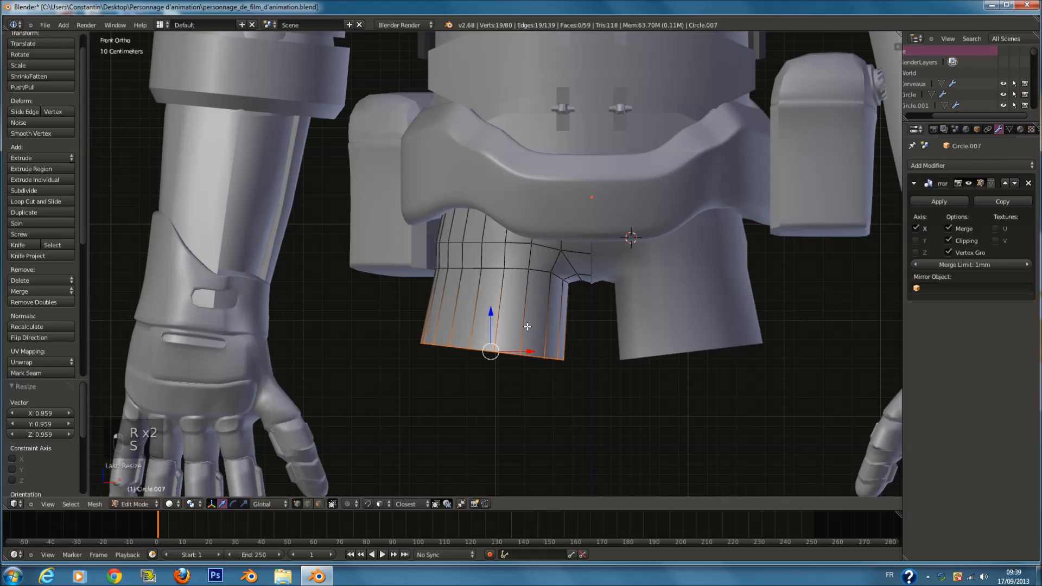
# Step: Save over the existing file and lower the thigh's end loop by about 1.46 m, adjusting its position slightly
pyautogui.hotkey('ctrl', 's')
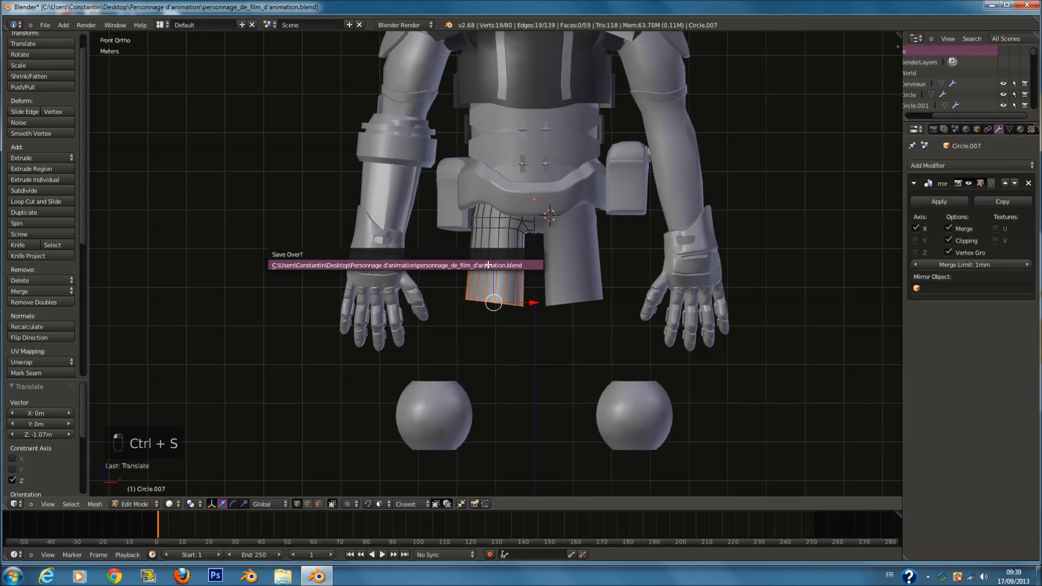
pyautogui.click(489, 265)
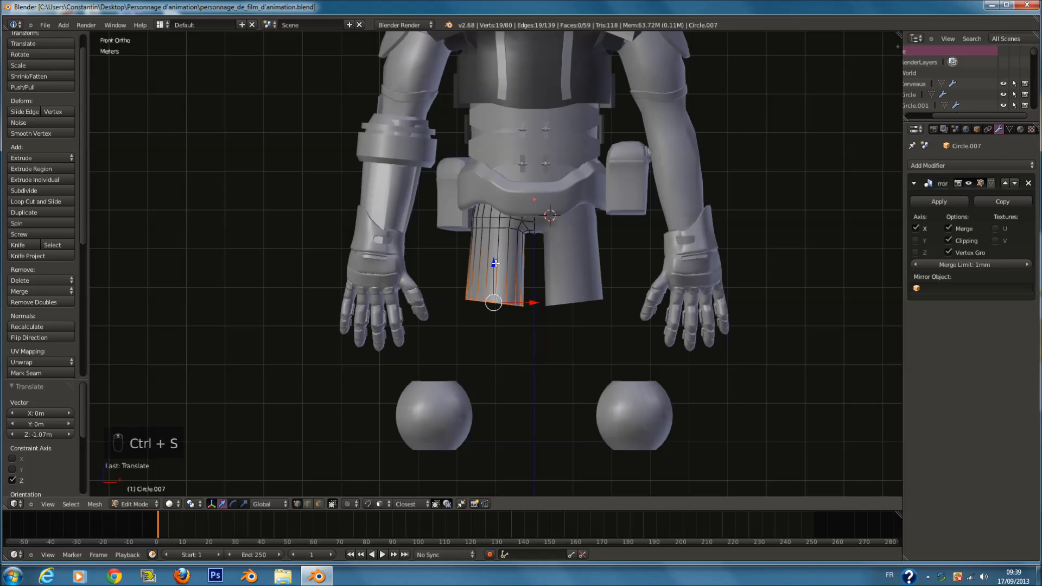
pyautogui.moveTo(495, 264); pyautogui.dragTo(571, 307)
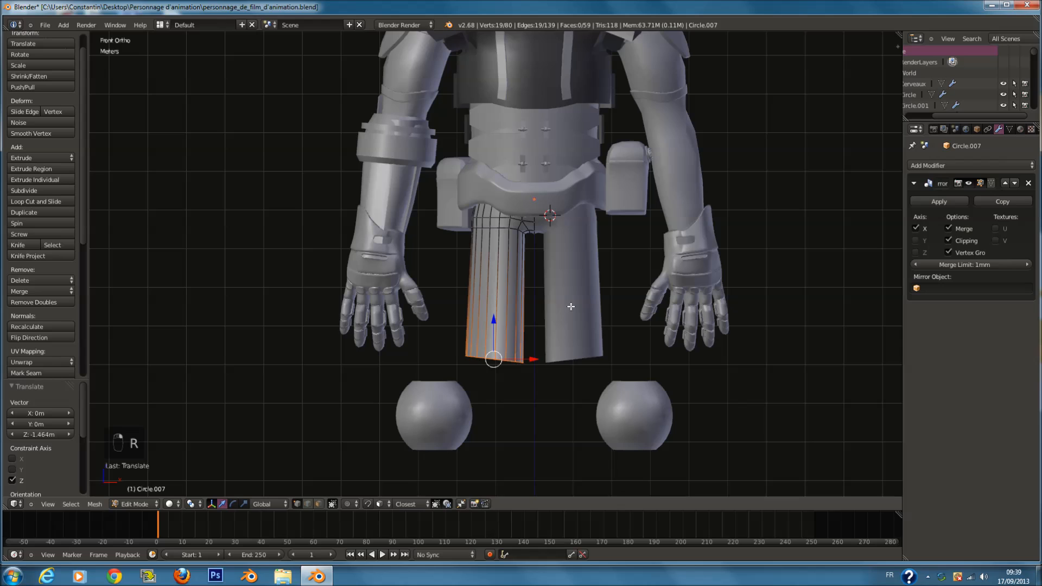
pyautogui.press('g')
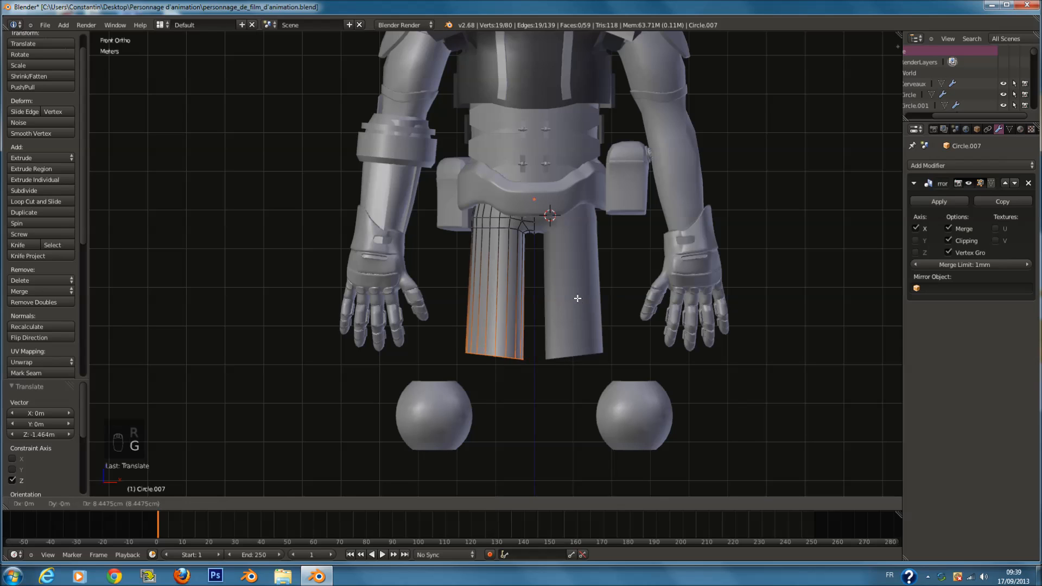
pyautogui.click(570, 306)
# Step: Extrude the thigh's end loop and lower the new loop to knee level beside the spheres
pyautogui.scroll(-1, 554, 316)
pyautogui.press('e')
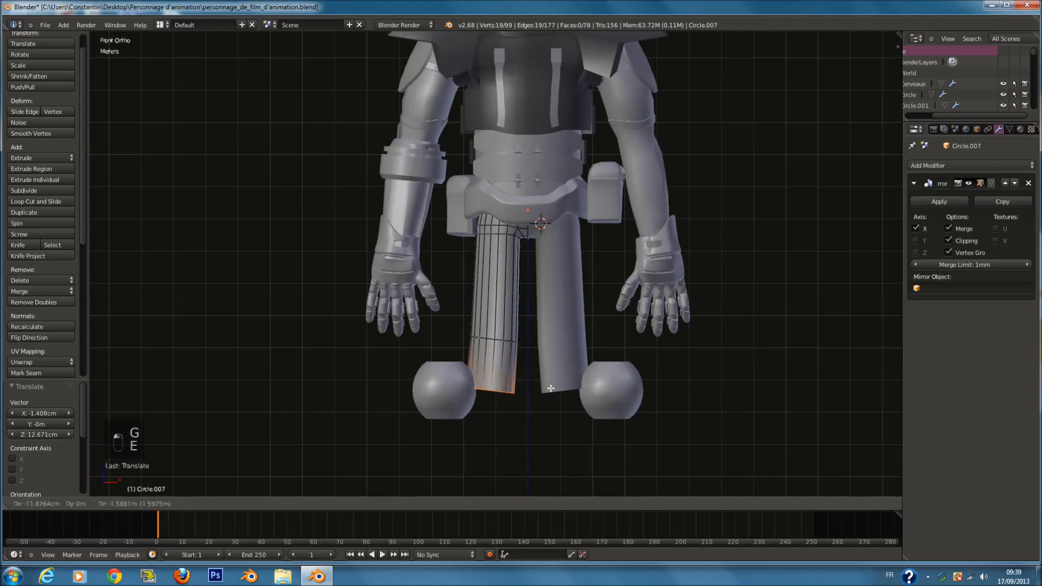
pyautogui.rightClick(553, 395)
pyautogui.keyDown('shift'); pyautogui.scroll(-5, 538, 364); pyautogui.keyUp('shift')
pyautogui.moveTo(495, 242); pyautogui.dragTo(499, 298)
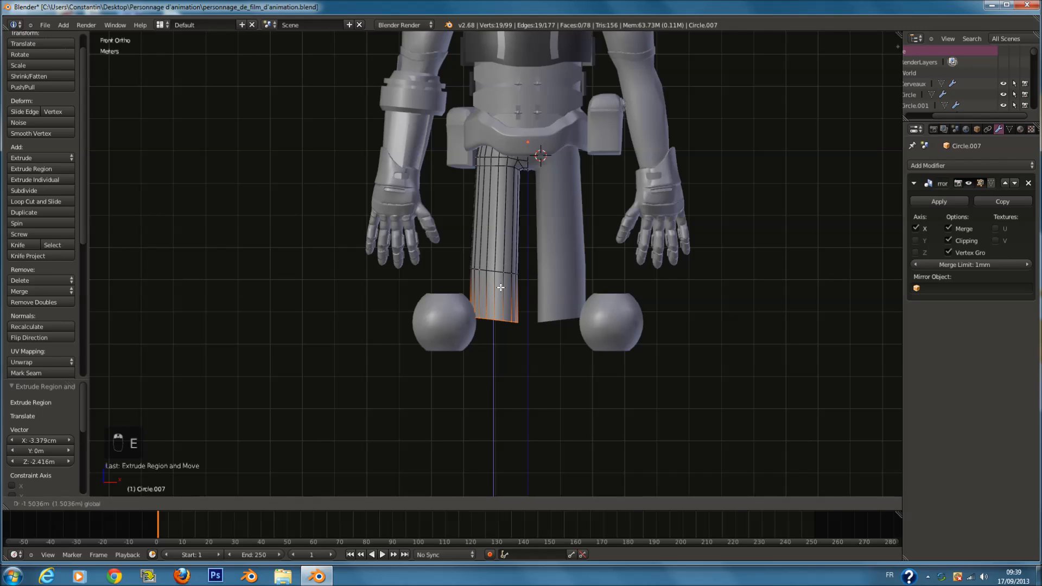
# Step: Flatten the knee-level loop by scaling it to 0 along Z
pyautogui.press('s')
pyautogui.press('z')
pyautogui.press('0')
pyautogui.press('Return')
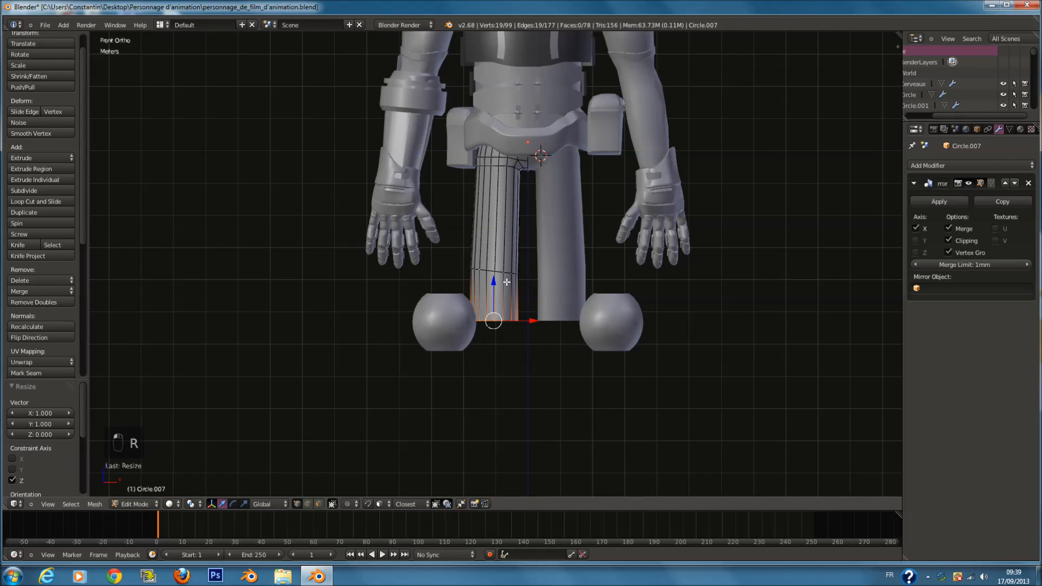
# Step: Extrude the knee-level loop far down to form the lower leg and scale its end narrower
pyautogui.press('e')
pyautogui.rightClick(502, 360)
pyautogui.keyDown('shift'); pyautogui.scroll(-3, 501, 356); pyautogui.keyUp('shift')
pyautogui.moveTo(492, 244); pyautogui.dragTo(494, 434)
pyautogui.press('s')
pyautogui.click(615, 378)
# Step: Leave mesh editing, save the file and check the finished legs from the front
pyautogui.press('Tab')
pyautogui.hotkey('ctrl', 's')
pyautogui.scroll(1, 598, 348)
pyautogui.moveTo(605, 331); pyautogui.dragTo(594, 312, button='middle')
pyautogui.press('KP_1')
pyautogui.keyDown('shift'); pyautogui.scroll(7, 595, 311); pyautogui.keyUp('shift')
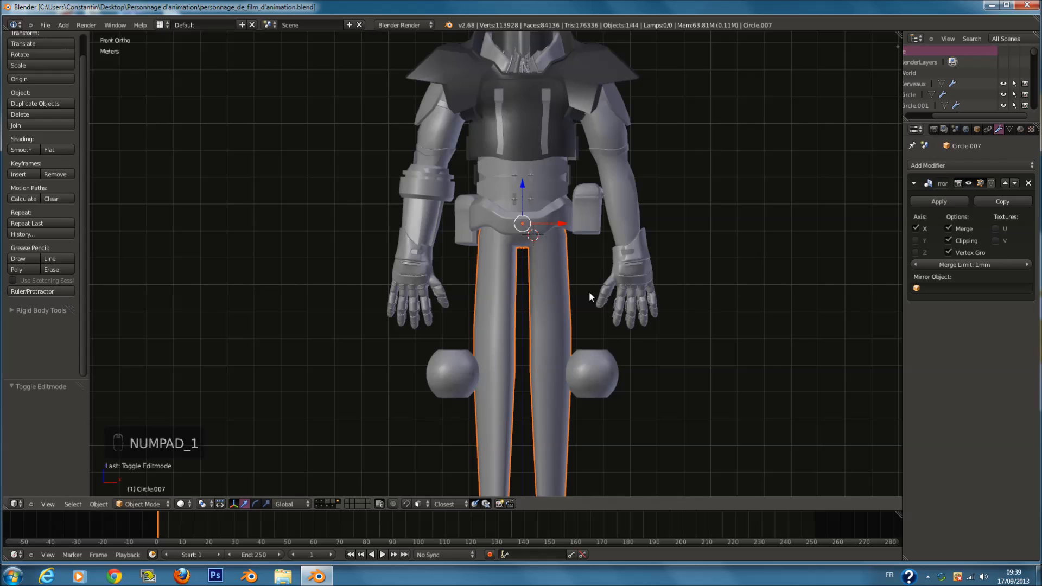
# Step: Move the legs object to layer 15
pyautogui.scroll(-2, 589, 291)
pyautogui.scroll(2, 555, 373)
pyautogui.press('m')
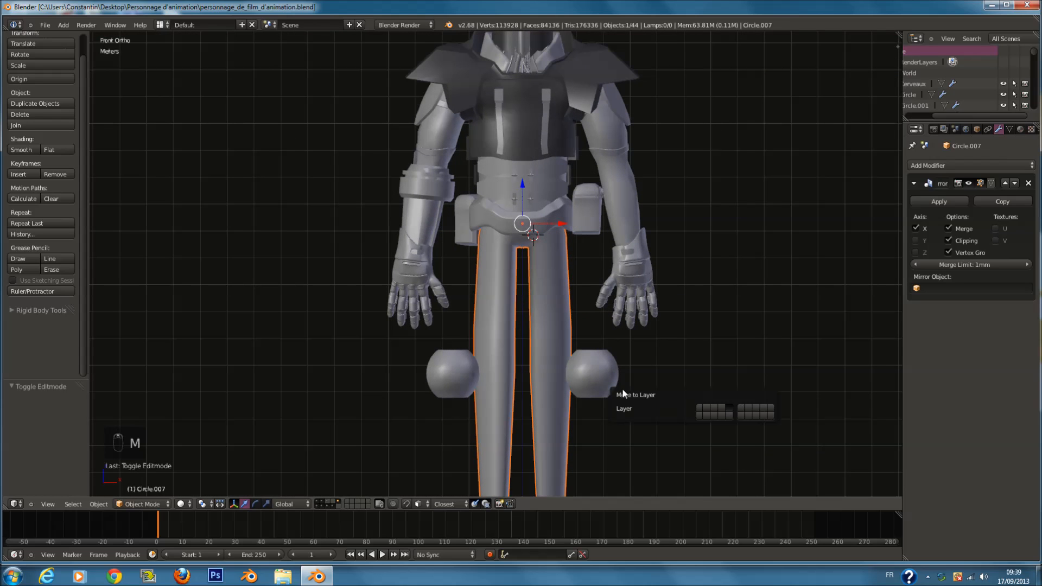
pyautogui.click(728, 414)
# Step: Display only the layer holding the two rounded mirrored pieces and move both objects to layer 4
pyautogui.press('a')
pyautogui.click(341, 505)
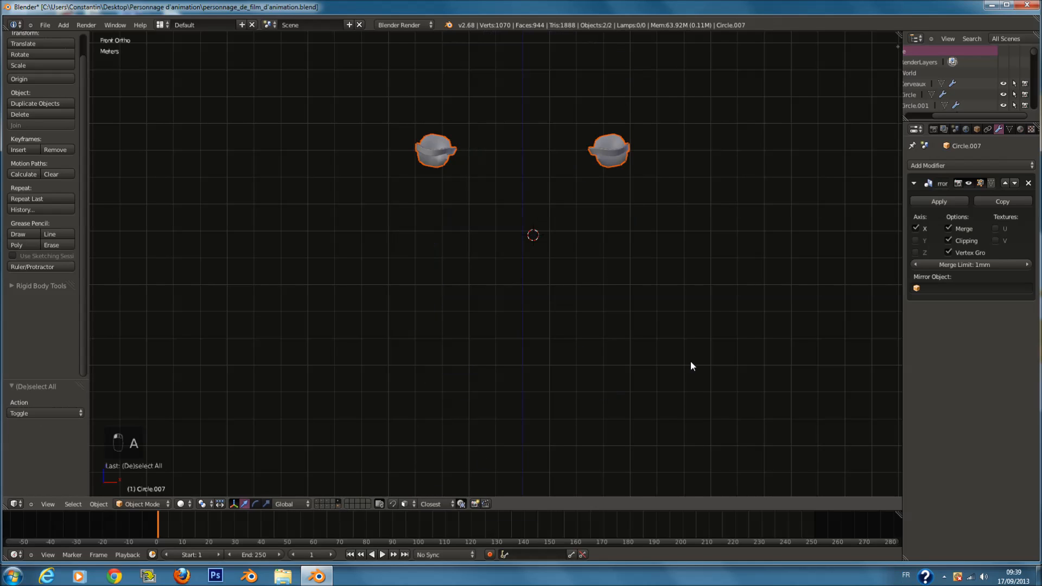
pyautogui.press('m')
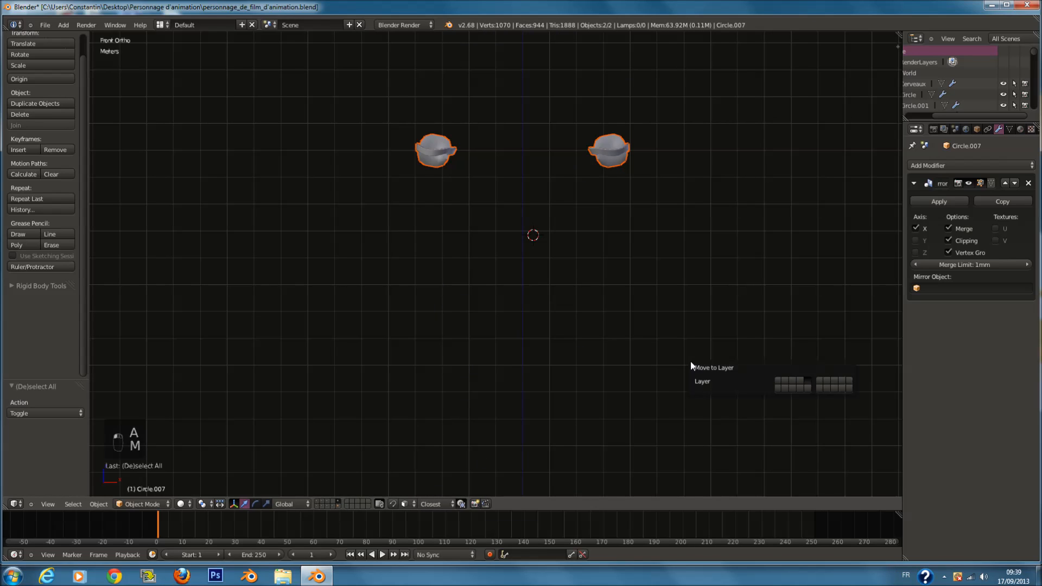
pyautogui.click(803, 379)
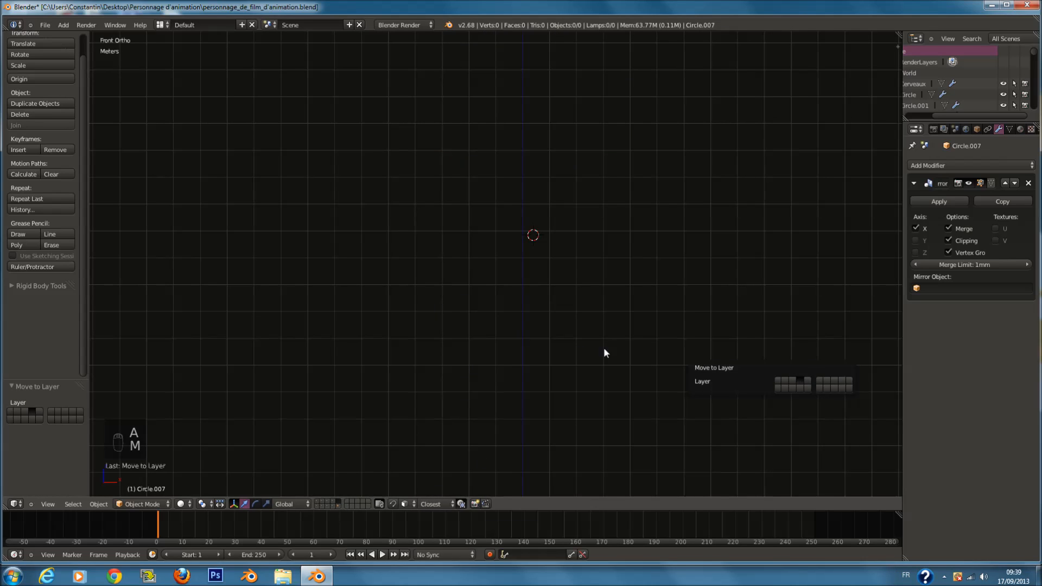
# Step: Display the layers with the character's head, torso, belt, arms and knee spheres together again
pyautogui.click(318, 505)
pyautogui.click(315, 501)
pyautogui.keyDown('shift'); pyautogui.click(316, 504); pyautogui.keyUp('shift')
pyautogui.keyDown('shift'); pyautogui.click(321, 504); pyautogui.keyUp('shift')
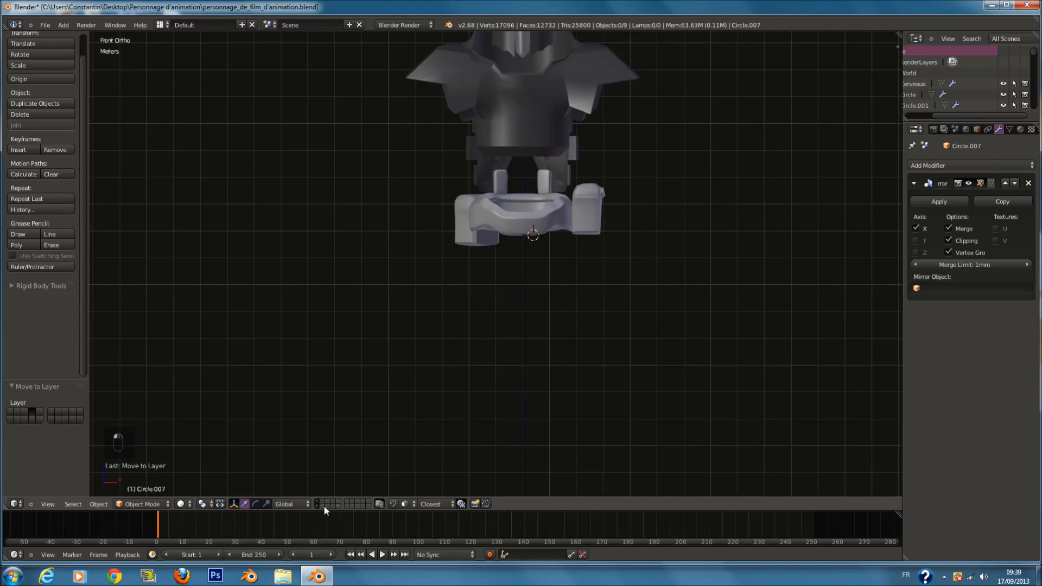
pyautogui.keyDown('shift'); pyautogui.click(327, 506); pyautogui.keyUp('shift')
pyautogui.keyDown('shift'); pyautogui.click(331, 506); pyautogui.keyUp('shift')
pyautogui.keyDown('shift'); pyautogui.click(324, 502); pyautogui.keyUp('shift')
pyautogui.keyDown('shift'); pyautogui.click(327, 502); pyautogui.keyUp('shift')
pyautogui.keyDown('shift'); pyautogui.click(333, 503); pyautogui.keyUp('shift')
# Step: Clear the object selection and save the file
pyautogui.keyDown('shift'); pyautogui.scroll(5, 543, 371); pyautogui.keyUp('shift')
pyautogui.press('a')
pyautogui.press('a')
pyautogui.press('a')
pyautogui.keyDown('ctrl'); pyautogui.scroll(1, 556, 368); pyautogui.keyUp('ctrl')
pyautogui.hotkey('ctrl', 's')
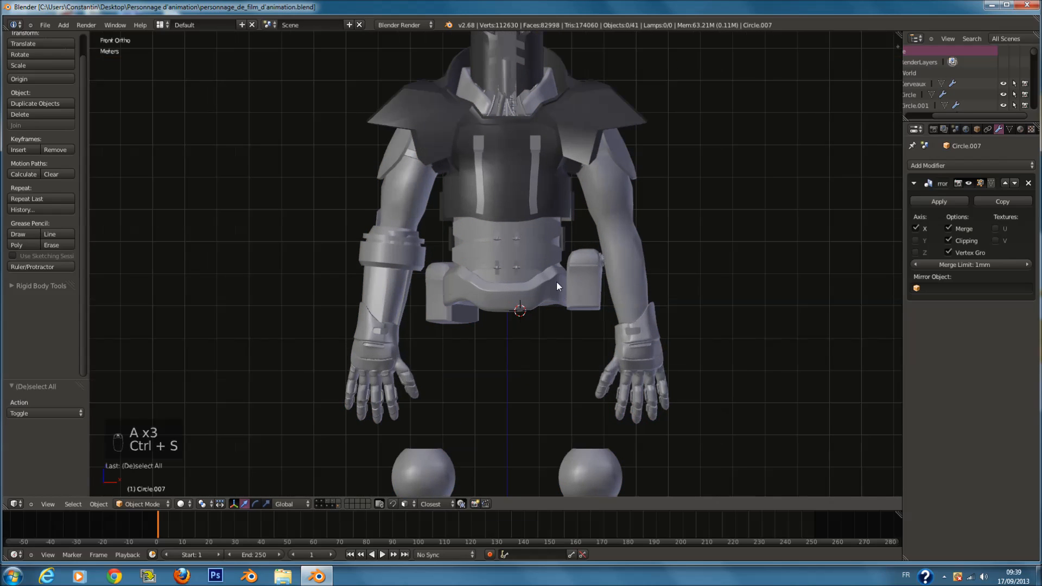
# Step: Remove the EdgeSplit modifier from the mirrored knee spheres
pyautogui.rightClick(583, 434)
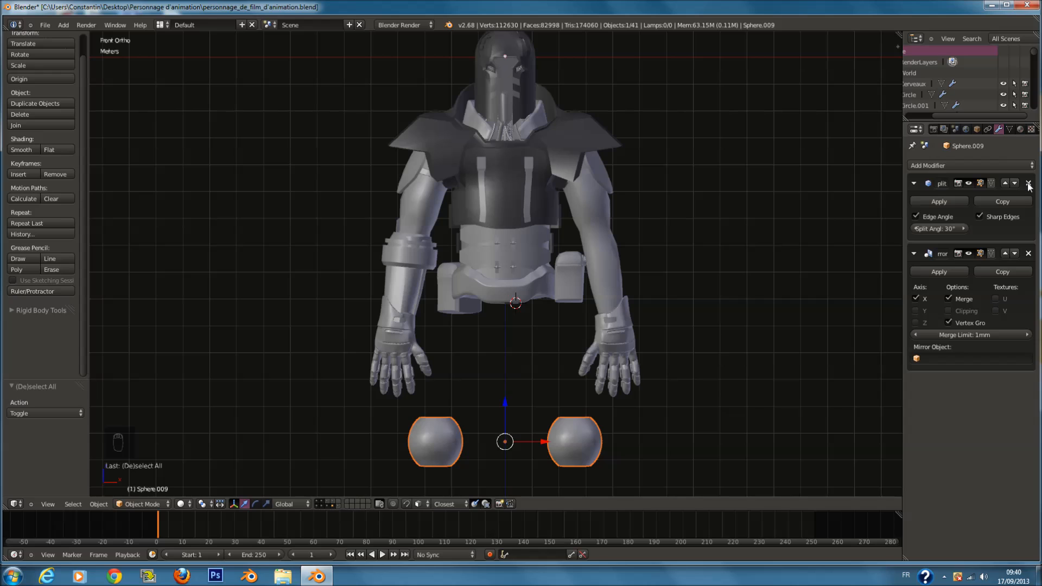
pyautogui.click(1028, 183)
pyautogui.scroll(2, 678, 342)
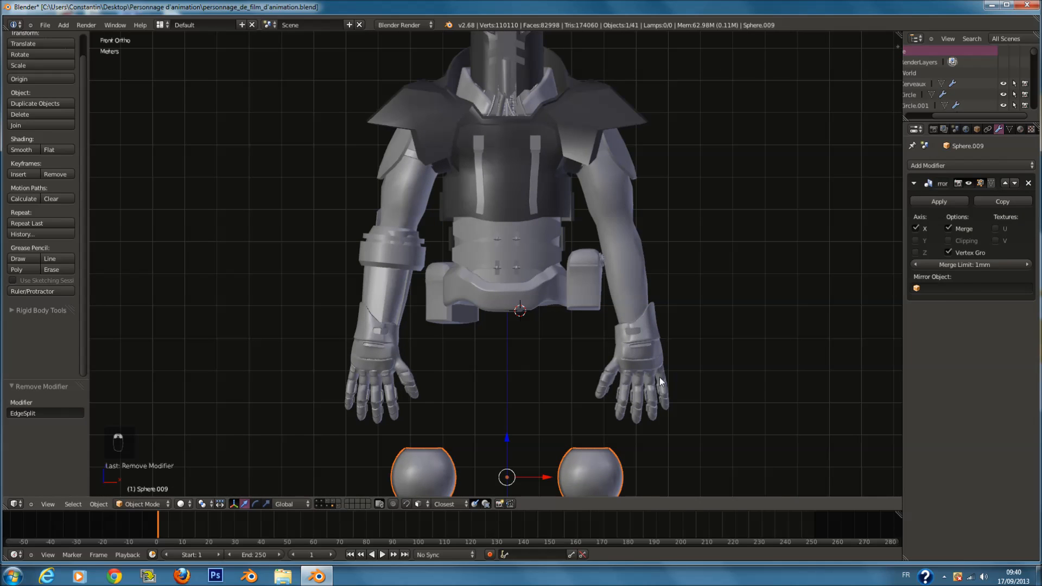
# Step: Remove the Mirror modifier from the armoured hands and the EdgeSplit modifier from the arm mesh
pyautogui.rightClick(652, 377)
pyautogui.click(1029, 277)
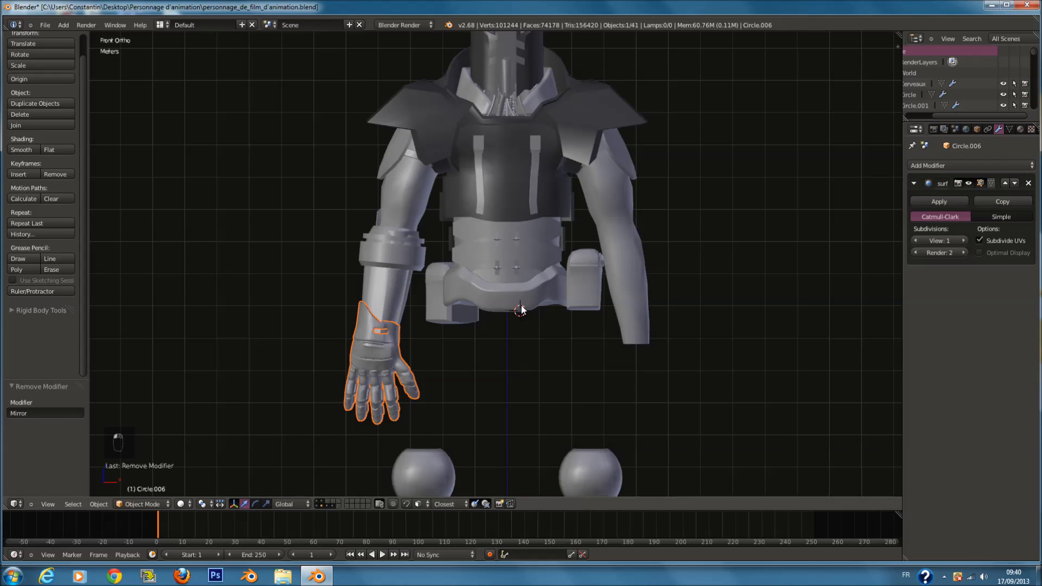
pyautogui.press('z')
pyautogui.click(1028, 183)
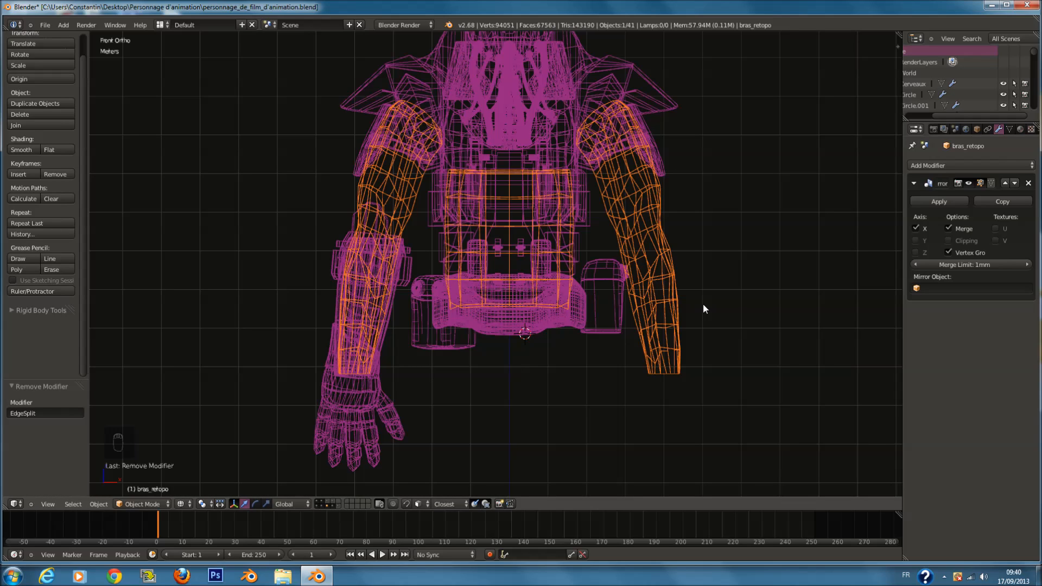
# Step: Undo the last modifier removals in solid shading
pyautogui.press('z')
pyautogui.hotkey('ctrl', 'z')
pyautogui.hotkey('ctrl', 'z')
pyautogui.hotkey('ctrl', 'z')
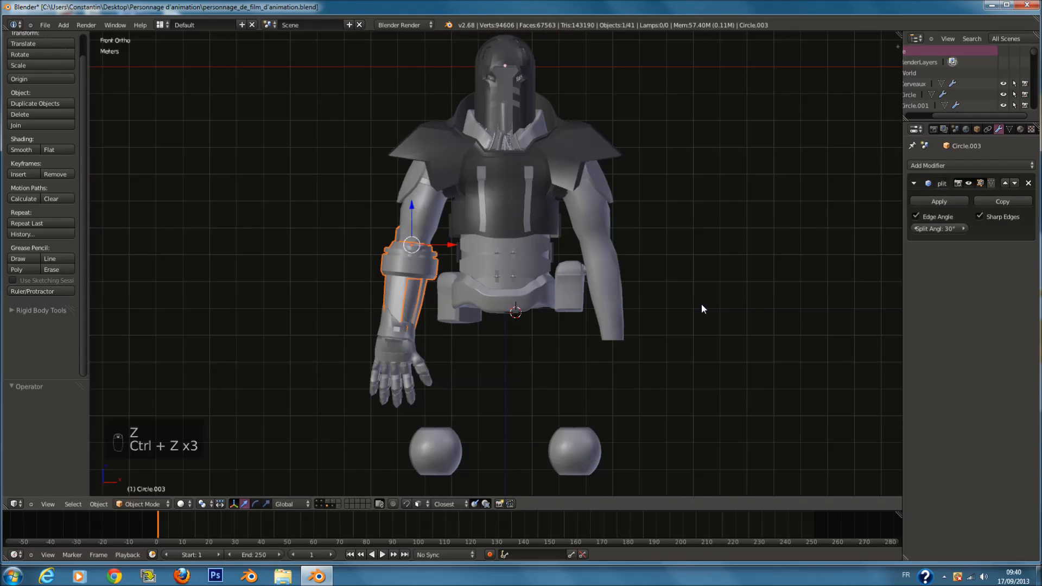
# Step: Move the side pouch beside the bare arm about 3.08 m down along Z to the belt's level
pyautogui.press('KP_1')
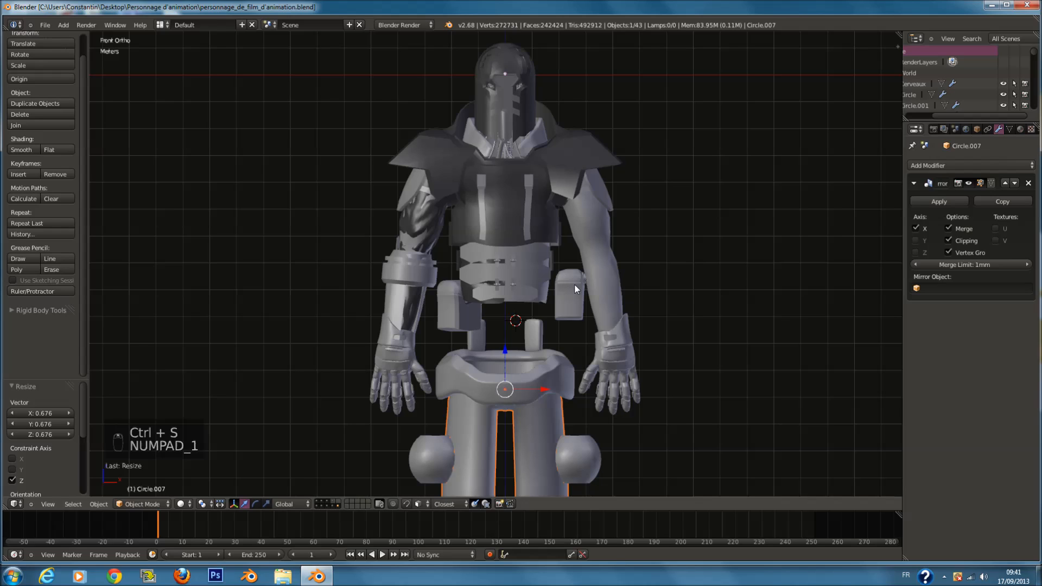
pyautogui.rightClick(571, 296)
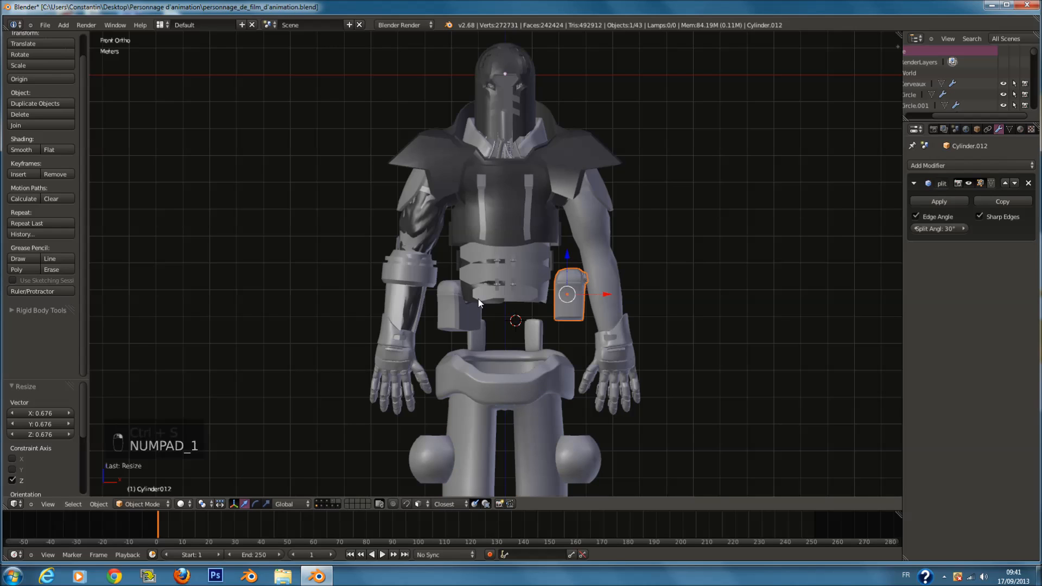
pyautogui.rightClick(569, 305)
pyautogui.press('g')
pyautogui.press('z')
pyautogui.click(632, 341)
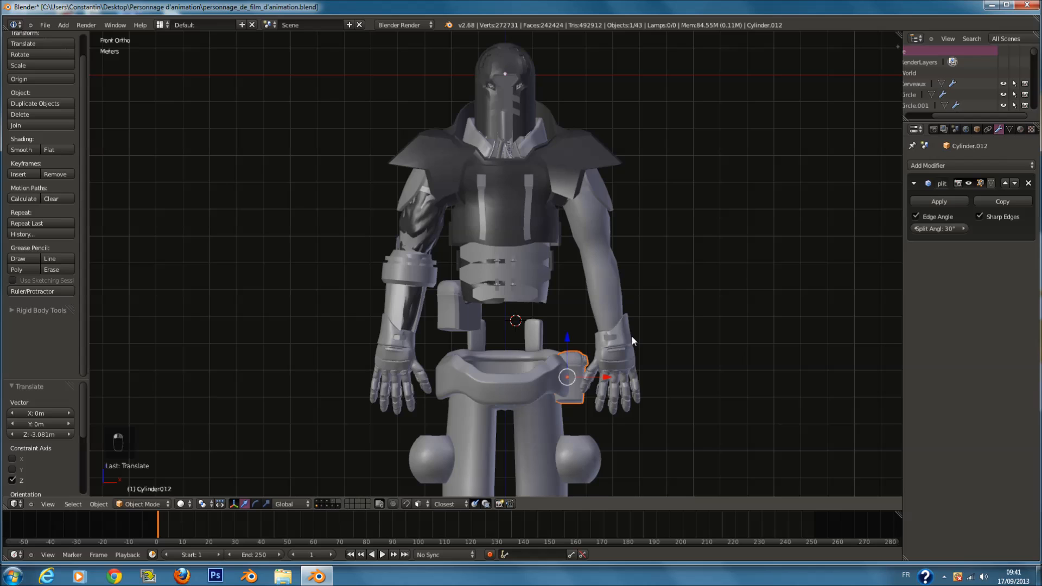
# Step: Shift the pouch about 66 cm along X and 1.74 m along Y against the belt's rear side, and rotate it
pyautogui.moveTo(631, 337); pyautogui.dragTo(626, 383, button='middle')
pyautogui.moveTo(599, 354); pyautogui.dragTo(616, 360)
pyautogui.click(616, 360)
pyautogui.moveTo(616, 360); pyautogui.dragTo(441, 382, button='middle')
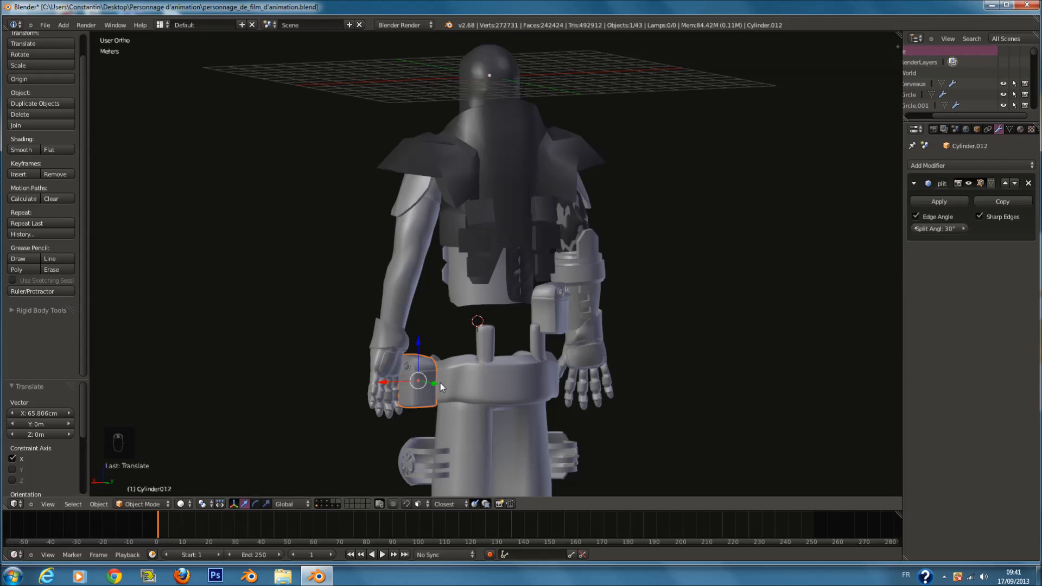
pyautogui.moveTo(440, 383); pyautogui.dragTo(512, 399)
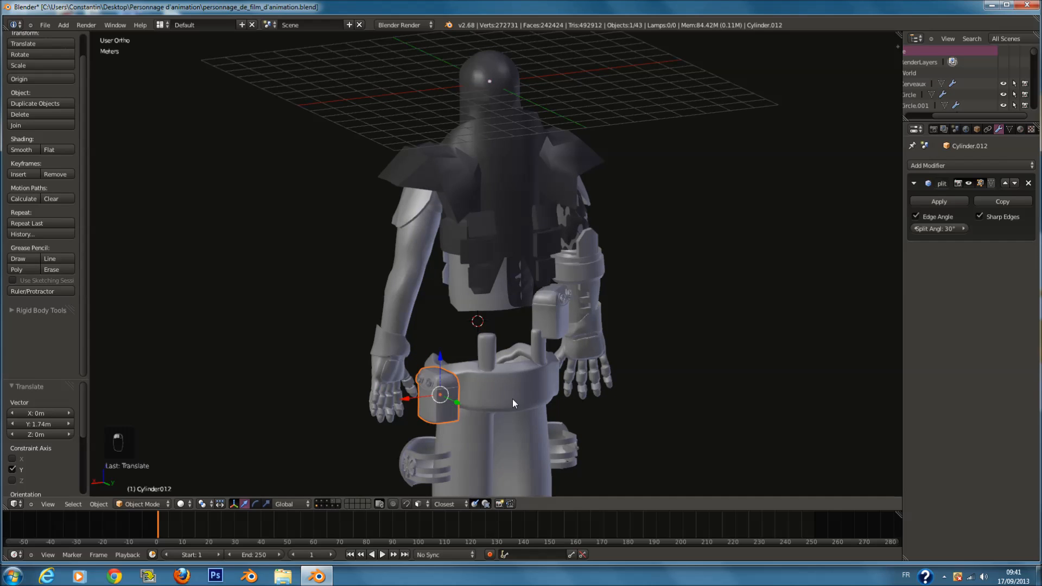
pyautogui.moveTo(513, 399); pyautogui.dragTo(500, 360, button='middle')
pyautogui.press('r')
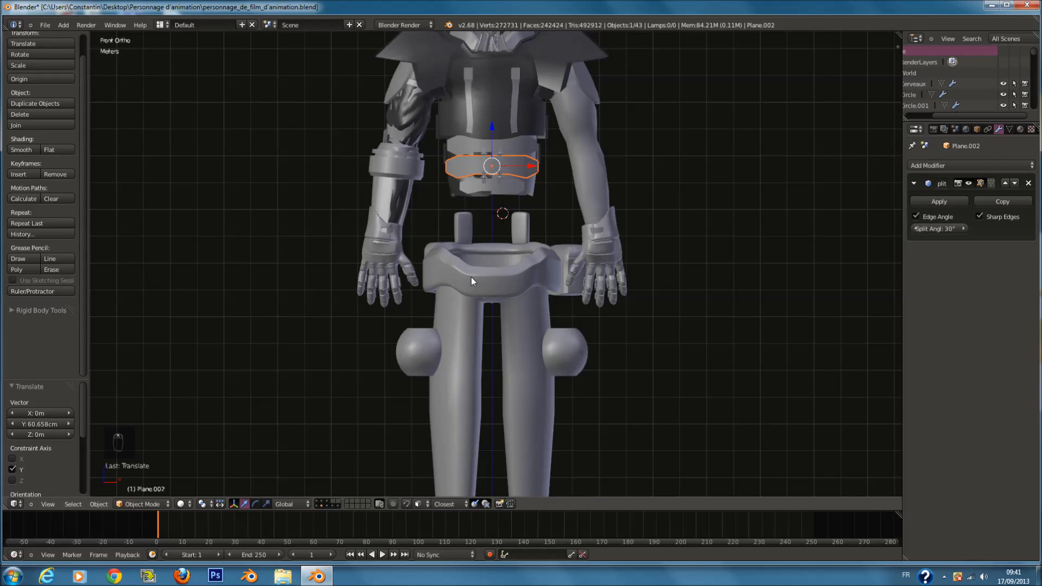
# Step: Select the belt, its uprights, the legs and the attached pouch together and raise them about 54 cm along Z
pyautogui.click(471, 276)
pyautogui.press('z')
pyautogui.press('c')
pyautogui.moveTo(441, 249); pyautogui.dragTo(552, 259)
pyautogui.click(552, 259)
pyautogui.rightClick(551, 259)
pyautogui.press('z')
pyautogui.scroll(2, 505, 261)
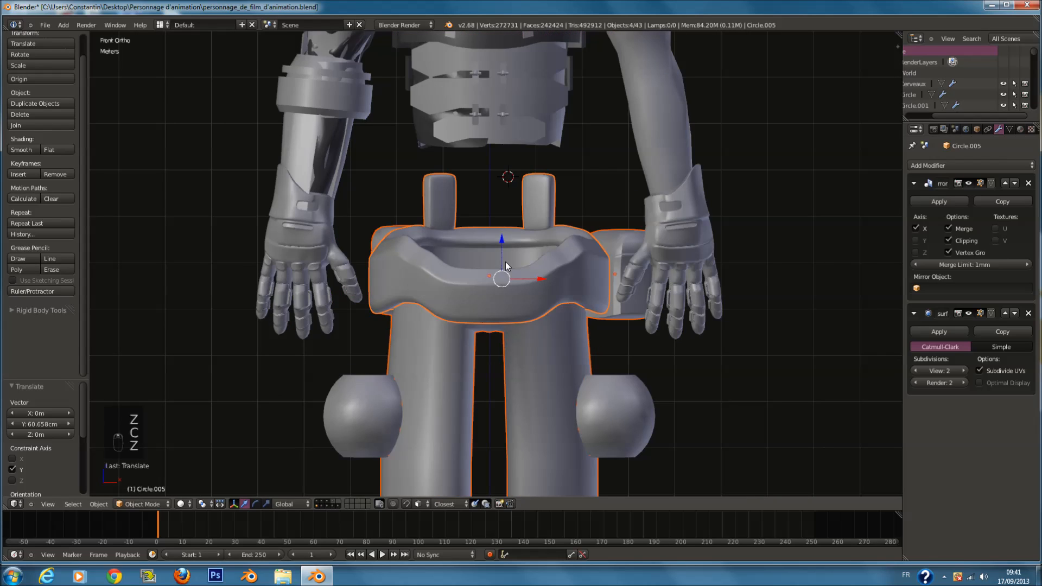
pyautogui.scroll(-2, 506, 261)
pyautogui.moveTo(498, 250); pyautogui.dragTo(499, 227)
pyautogui.scroll(-4, 499, 227)
# Step: Save the file over personnage_de_film_d'animation.blend
pyautogui.hotkey('ctrl', 's')
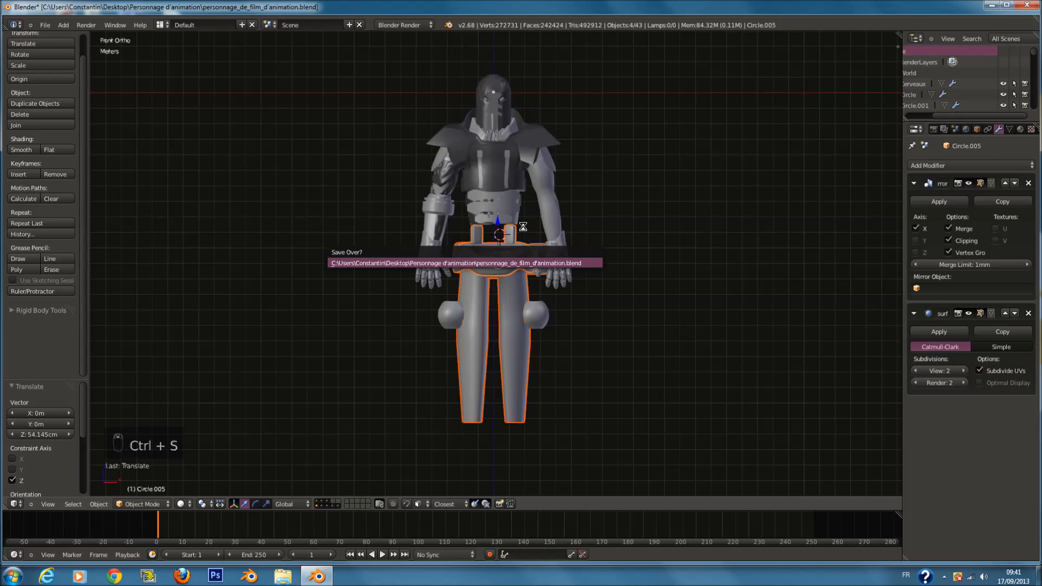
pyautogui.press('Return')
pyautogui.scroll(1, 624, 264)
pyautogui.scroll(-1, 624, 264)
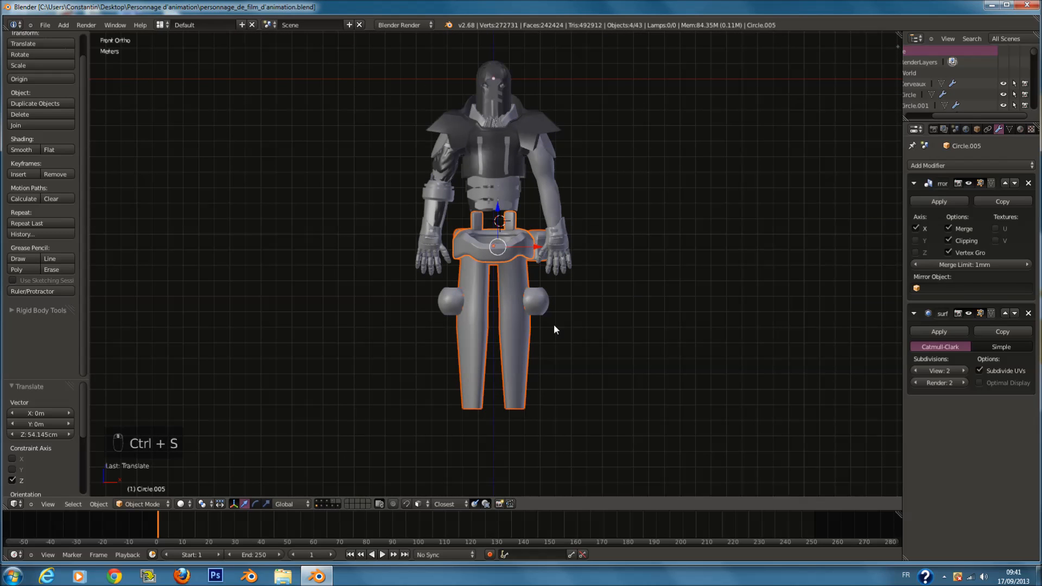
# Step: Select only the knee spheres and remove their Mirror modifier
pyautogui.press('a')
pyautogui.rightClick(543, 308)
pyautogui.scroll(5, 543, 308)
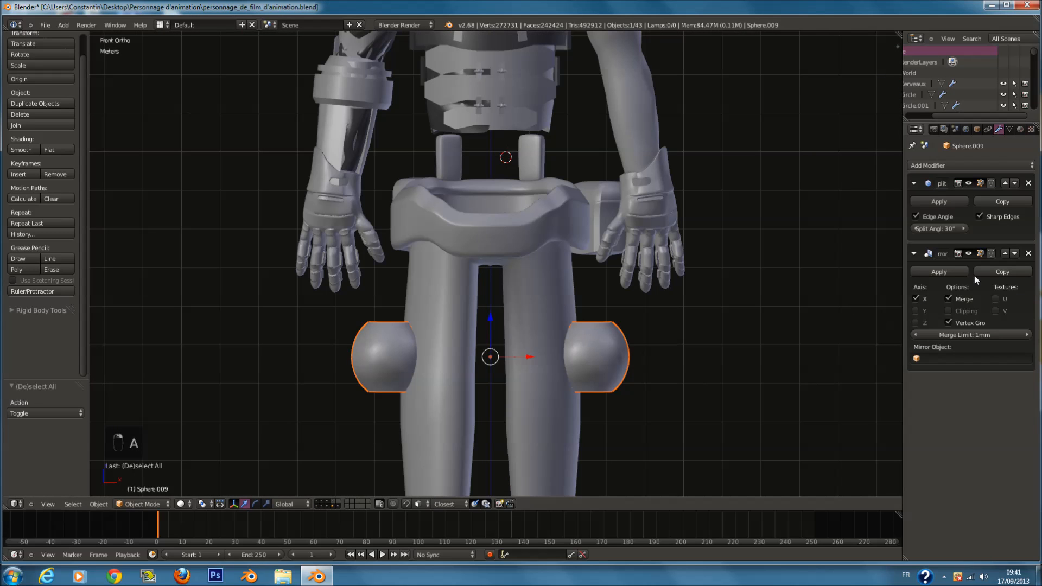
pyautogui.click(1028, 252)
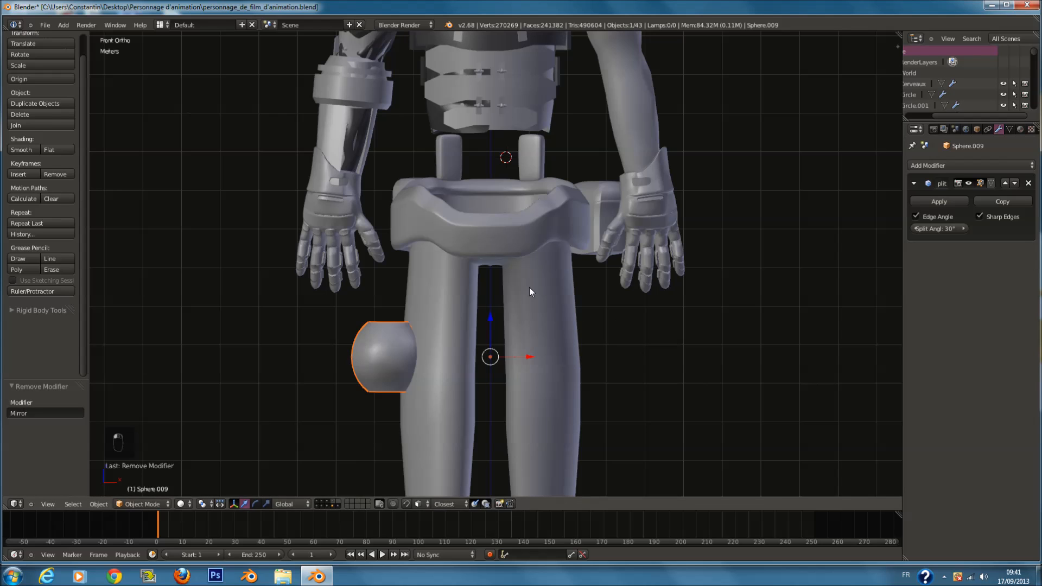
# Step: Move the whole knee-piece mesh along X onto its leg and lower it to knee height in Edit Mode
pyautogui.press('Tab')
pyautogui.scroll(-1, 498, 330)
pyautogui.scroll(2, 495, 329)
pyautogui.scroll(-1, 477, 325)
pyautogui.press('g')
pyautogui.rightClick(489, 340)
pyautogui.press('g')
pyautogui.press('x')
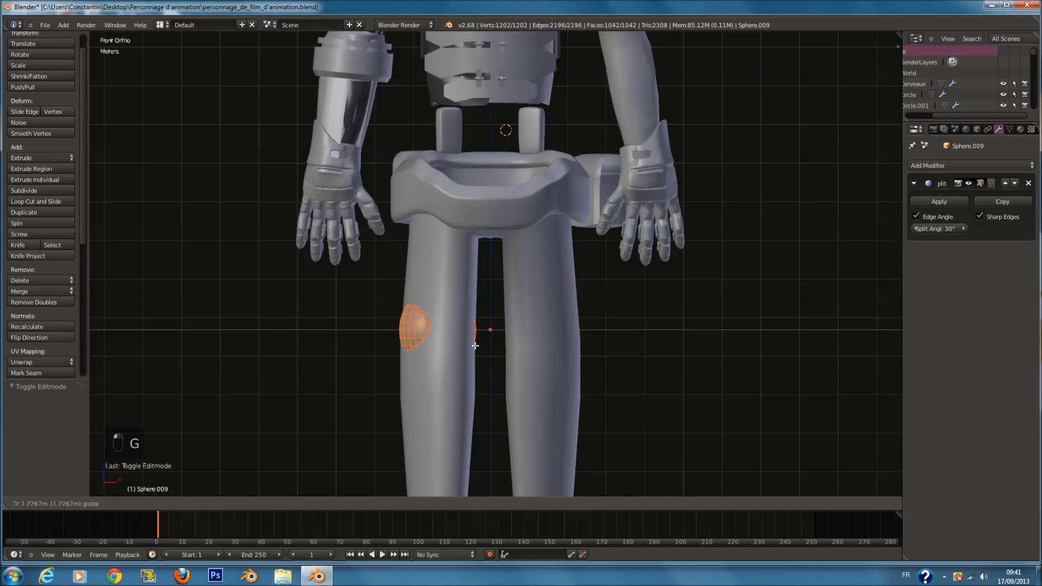
pyautogui.click(440, 293)
pyautogui.moveTo(439, 293); pyautogui.dragTo(440, 346)
pyautogui.scroll(-1, 493, 383)
pyautogui.scroll(1, 495, 353)
pyautogui.press('Tab')
# Step: Add an edge loop around the upper thigh of the leg mesh, scale it by about 1.11 and raise it
pyautogui.scroll(2, 466, 267)
pyautogui.rightClick(465, 267)
pyautogui.press('z')
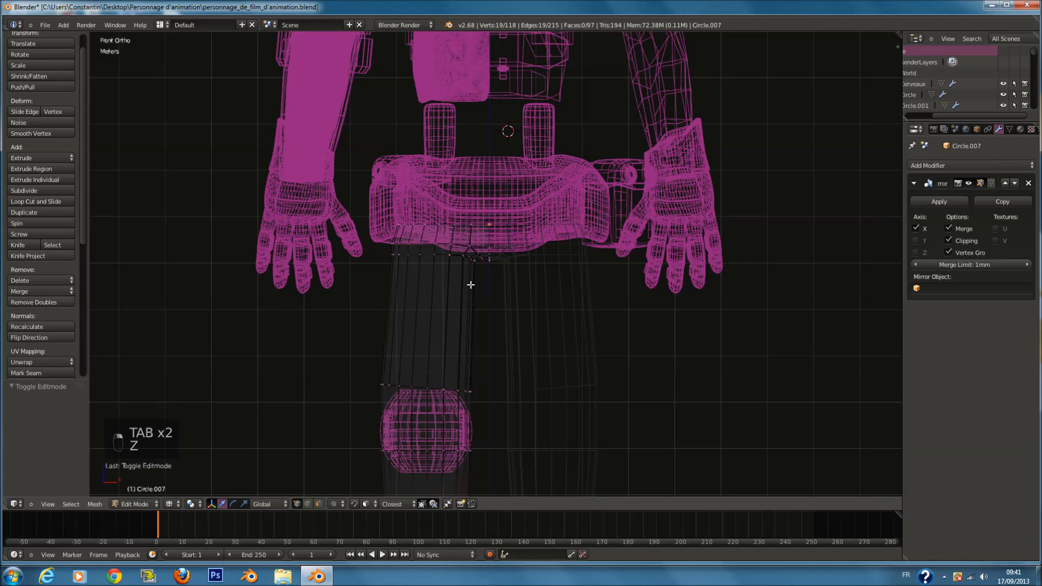
pyautogui.scroll(3, 460, 278)
pyautogui.scroll(-1, 473, 291)
pyautogui.hotkey('ctrl', 'r')
pyautogui.click(472, 288)
pyautogui.click(473, 289)
pyautogui.press('s')
pyautogui.click(504, 353)
pyautogui.press('g')
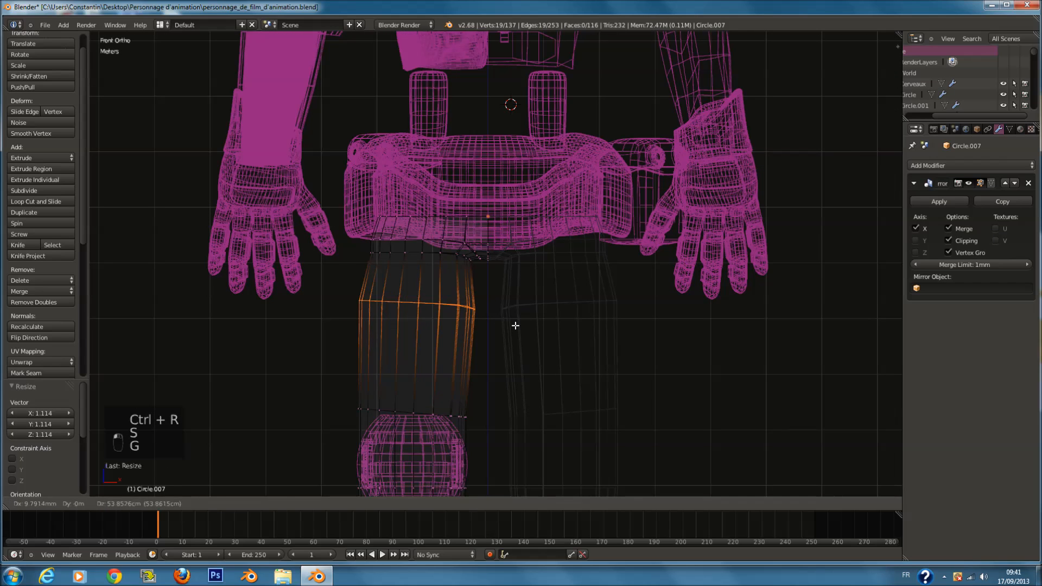
pyautogui.click(461, 273)
pyautogui.press('z')
pyautogui.press('z')
pyautogui.press('z')
# Step: Select the outer vertices at the top of the thigh under the belt and rotate them
pyautogui.press('a')
pyautogui.press('a')
pyautogui.press('c')
pyautogui.moveTo(380, 222); pyautogui.dragTo(380, 243)
pyautogui.rightClick(381, 243)
pyautogui.press('r')
pyautogui.click(456, 218)
# Step: Try to move the outer top thigh vertices about 12 cm outward along X
pyautogui.press('g')
pyautogui.click(448, 218)
pyautogui.press('z')
pyautogui.moveTo(449, 218); pyautogui.dragTo(445, 203, button='middle')
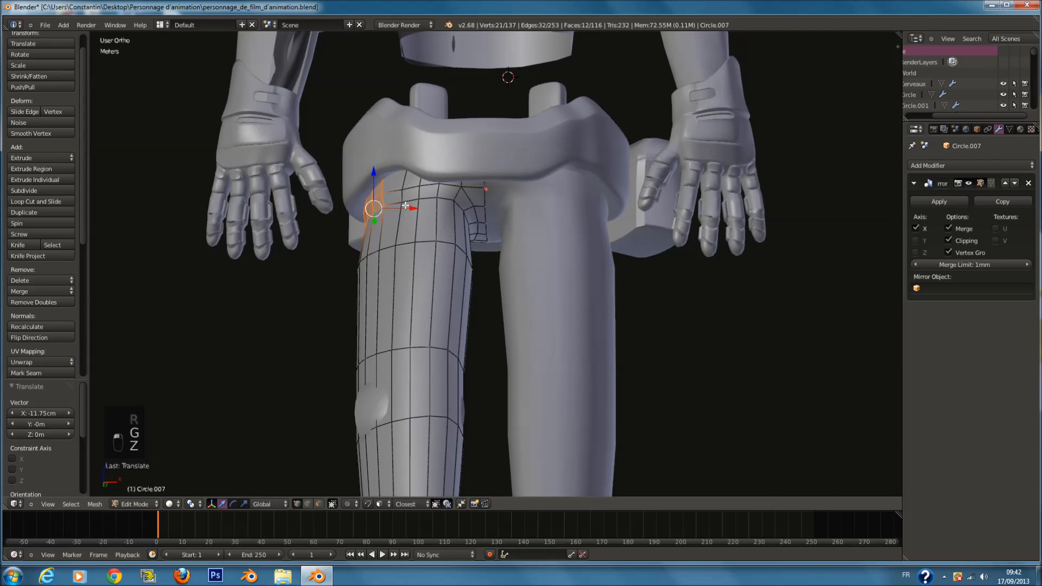
pyautogui.hotkey('ctrl', 'z')
# Step: Turn on smooth proportional editing, nudge the outer top thigh vertices and rotate them about 9.4° in front view
pyautogui.click(366, 467)
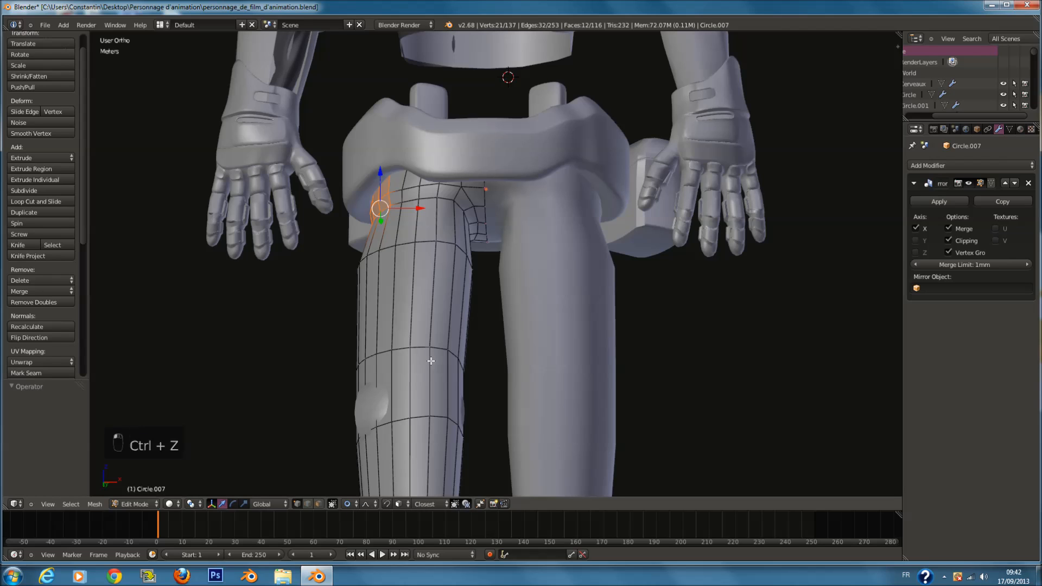
pyautogui.press('KP_1')
pyautogui.press('z')
pyautogui.press('g')
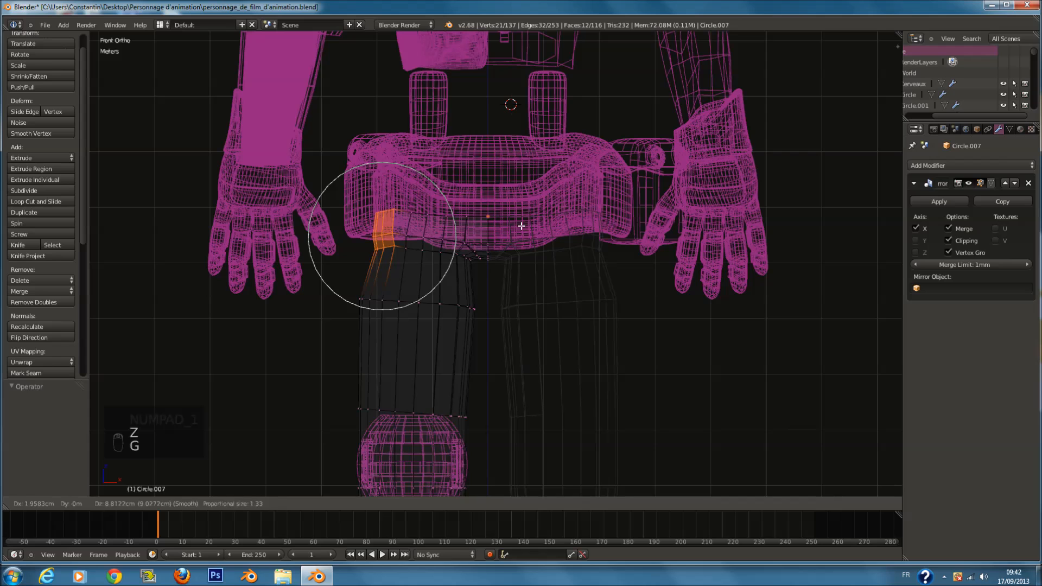
pyautogui.click(521, 226)
pyautogui.press('r')
pyautogui.click(582, 254)
pyautogui.scroll(-1, 534, 259)
pyautogui.press('z')
pyautogui.press('z')
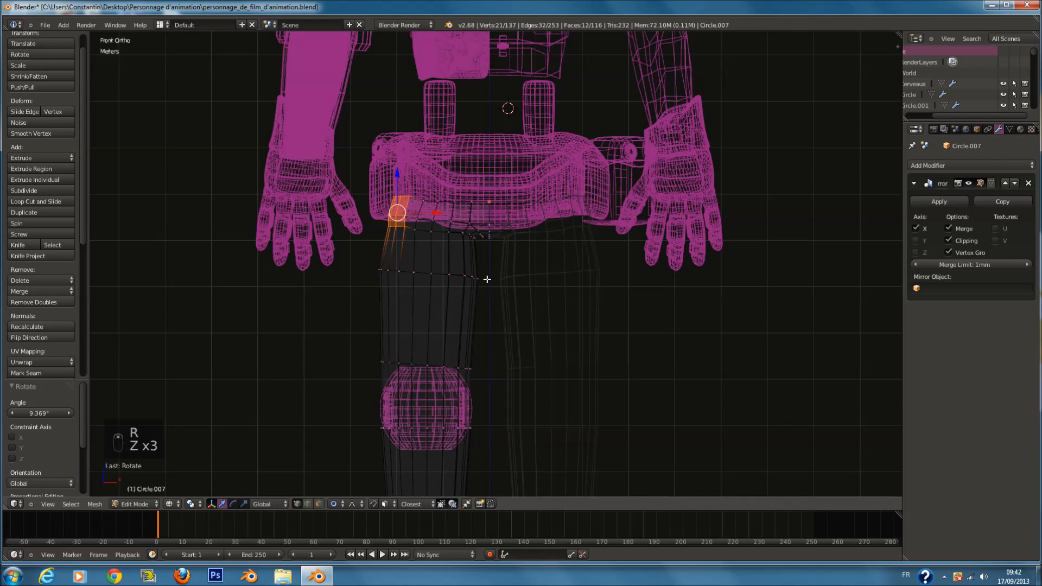
# Step: Select the edge loop just above the knee piece and scale it by about 0.96
pyautogui.keyDown('shift'); pyautogui.scroll(-6, 481, 281); pyautogui.keyUp('shift')
pyautogui.press('a')
pyautogui.scroll(2, 412, 289)
pyautogui.press('c')
pyautogui.moveTo(378, 289); pyautogui.dragTo(456, 293)
pyautogui.rightClick(552, 305)
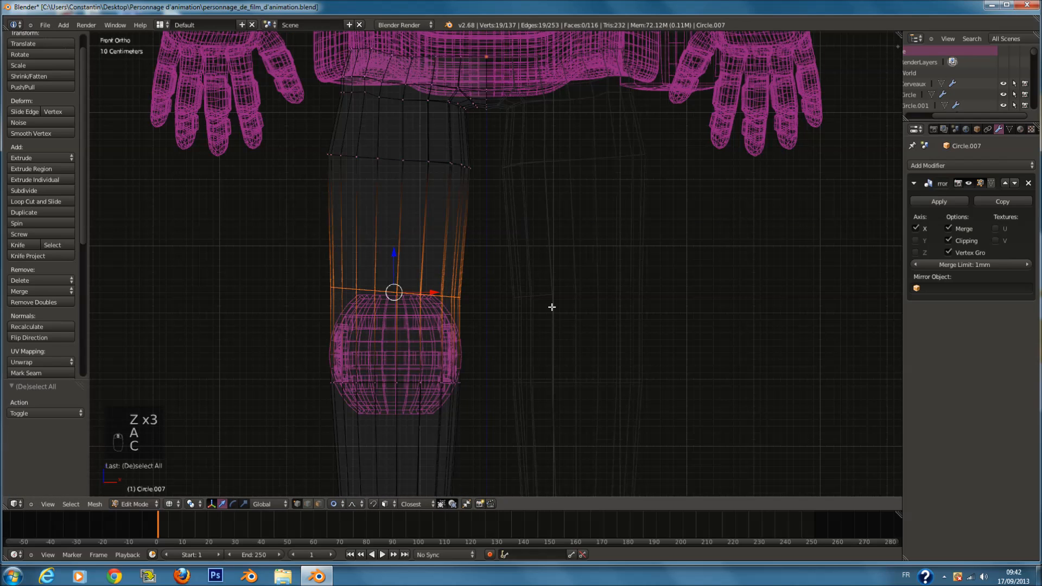
pyautogui.press('s')
pyautogui.click(524, 289)
# Step: Select the front vertices of the upper thigh loop in side view and pull them slightly back into the leg
pyautogui.press('KP_3')
pyautogui.press('z')
pyautogui.press('z')
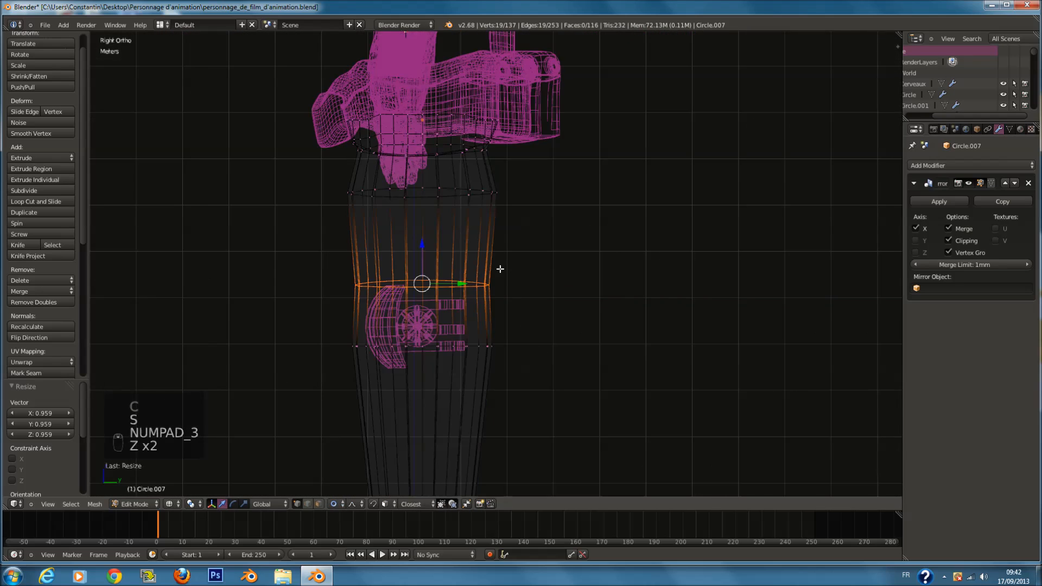
pyautogui.keyDown('shift'); pyautogui.scroll(2, 500, 269); pyautogui.keyUp('shift')
pyautogui.scroll(2, 501, 270)
pyautogui.press('a')
pyautogui.press('a')
pyautogui.press('a')
pyautogui.press('a')
pyautogui.press('a')
pyautogui.press('c')
pyautogui.moveTo(281, 287); pyautogui.dragTo(314, 288)
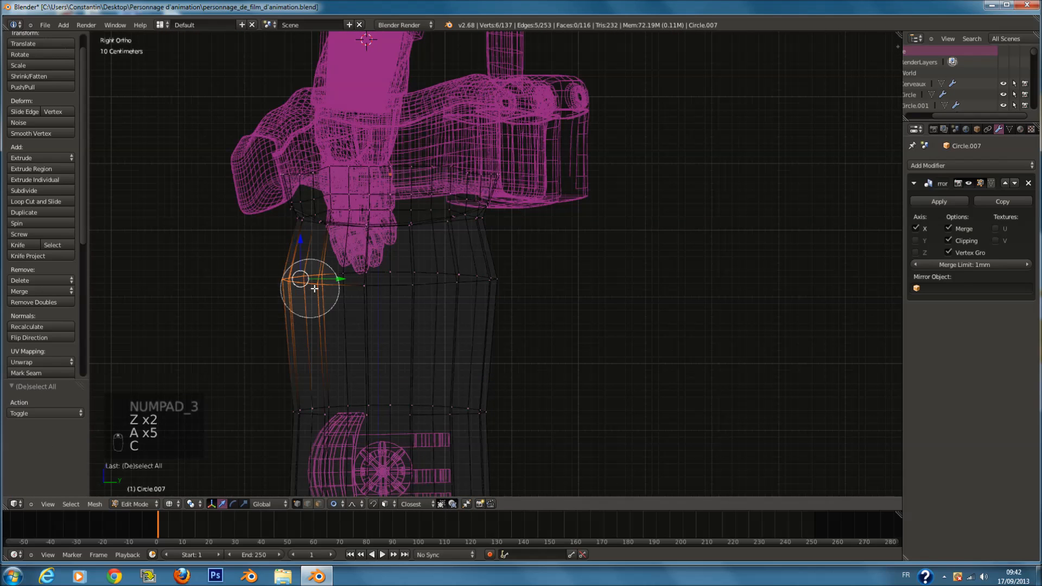
pyautogui.press('g')
pyautogui.rightClick(353, 286)
pyautogui.press('a')
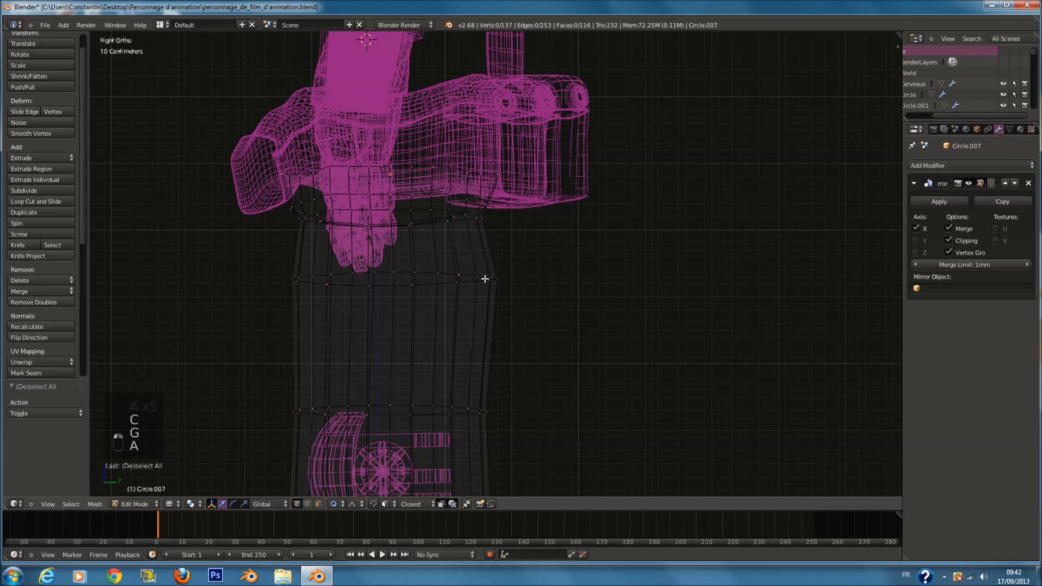
# Step: Move the remaining rear vertices of the upper thigh loop slightly back and down, and rotate them about 6.2°
pyautogui.press('g')
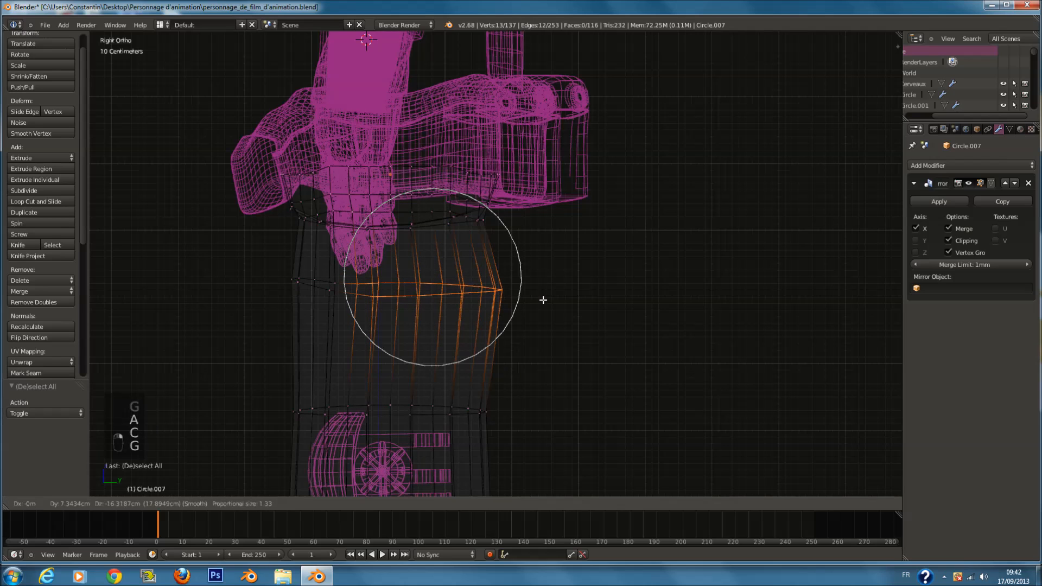
pyautogui.click(542, 306)
pyautogui.press('r')
pyautogui.click(526, 335)
pyautogui.scroll(-6, 519, 333)
pyautogui.keyDown('shift'); pyautogui.scroll(-4, 516, 333); pyautogui.keyUp('shift')
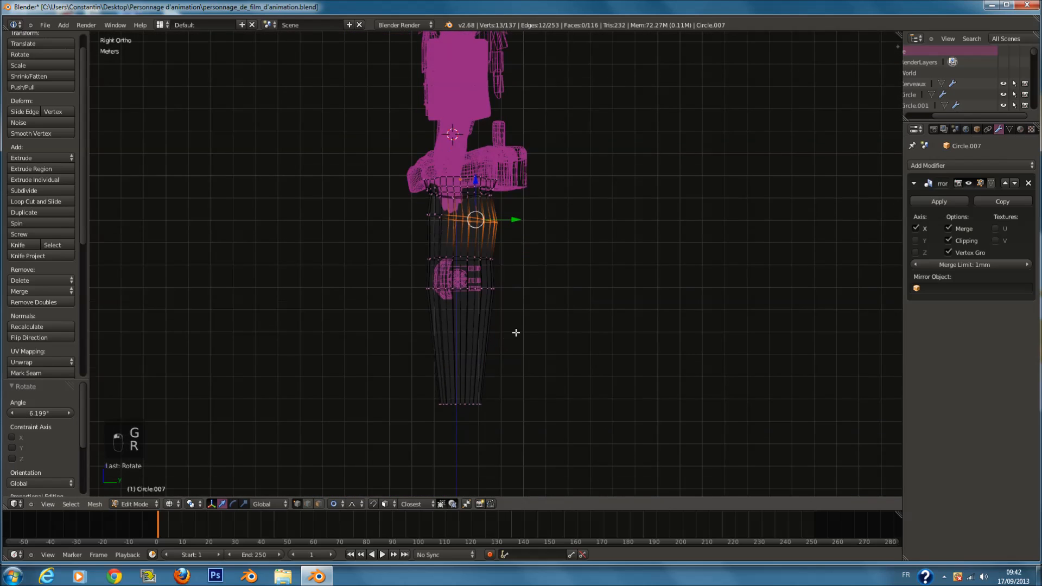
# Step: Select the vertices behind the knee, move them forward and slightly down, and scale them by about 0.94
pyautogui.scroll(4, 517, 326)
pyautogui.press('a')
pyautogui.scroll(1, 489, 251)
pyautogui.press('c')
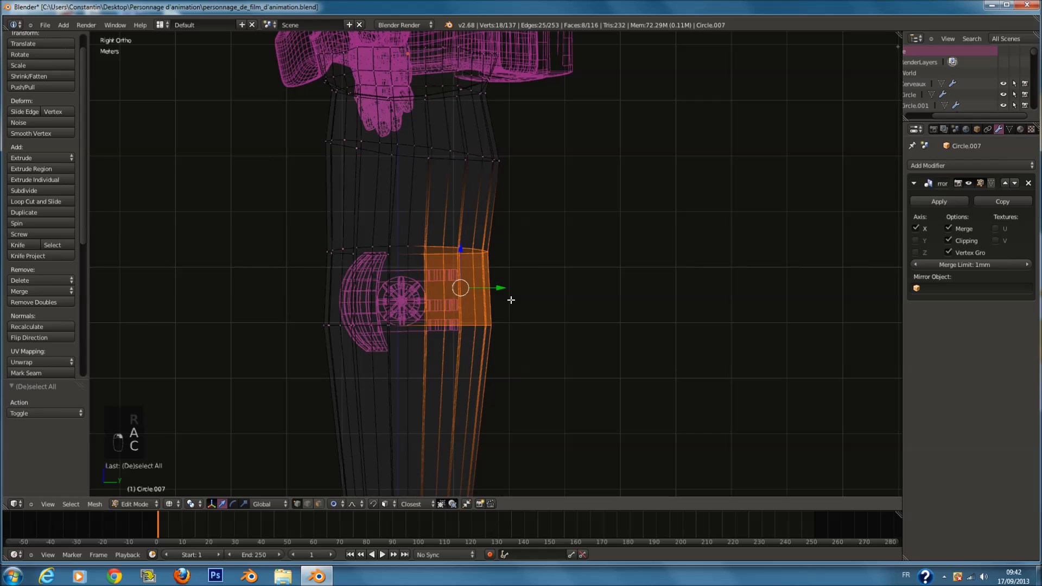
pyautogui.press('g')
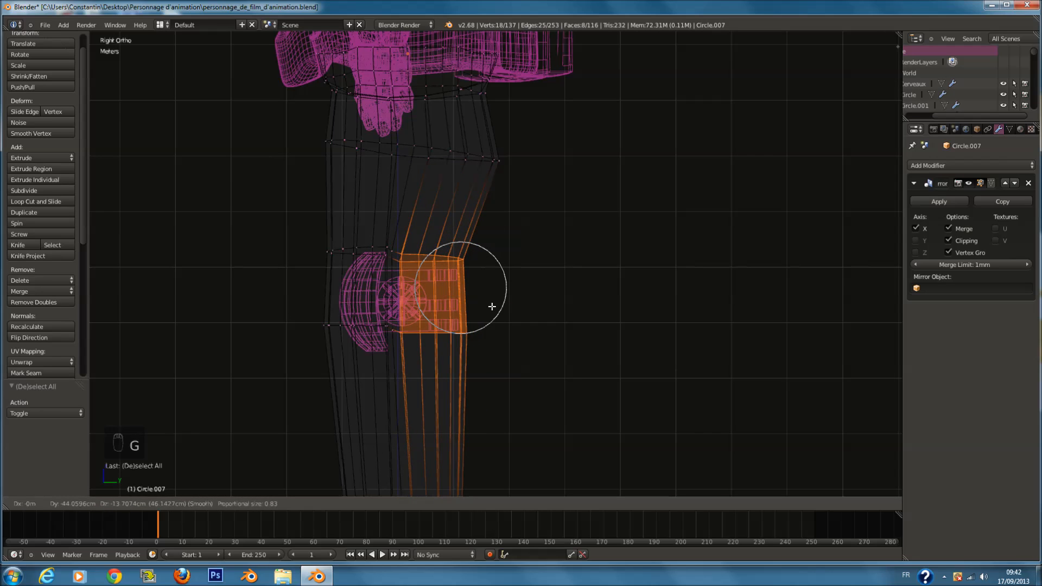
pyautogui.click(493, 306)
pyautogui.press('s')
pyautogui.click(535, 309)
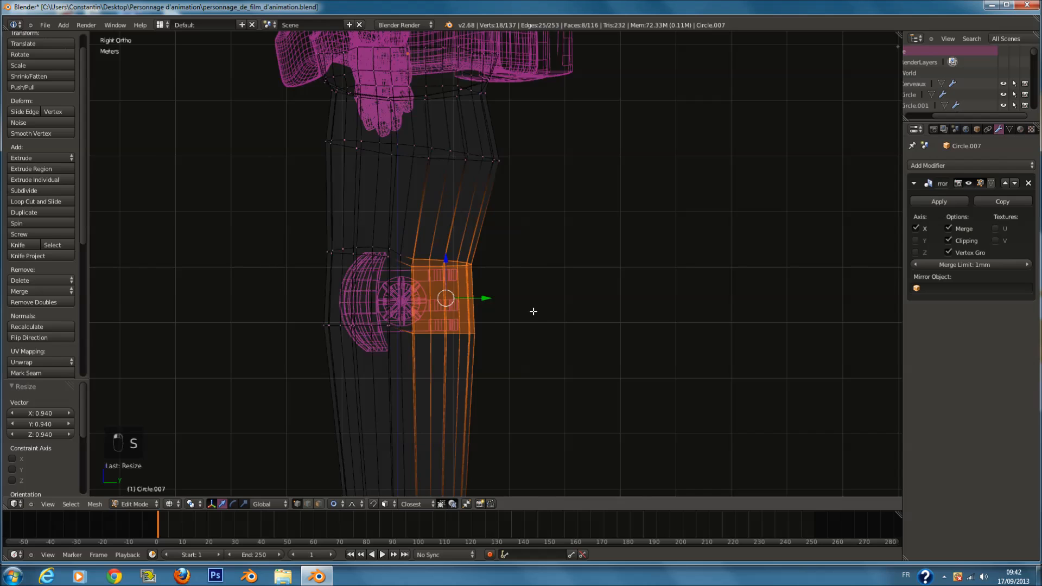
pyautogui.press('z')
pyautogui.scroll(-3, 533, 312)
pyautogui.scroll(3, 537, 320)
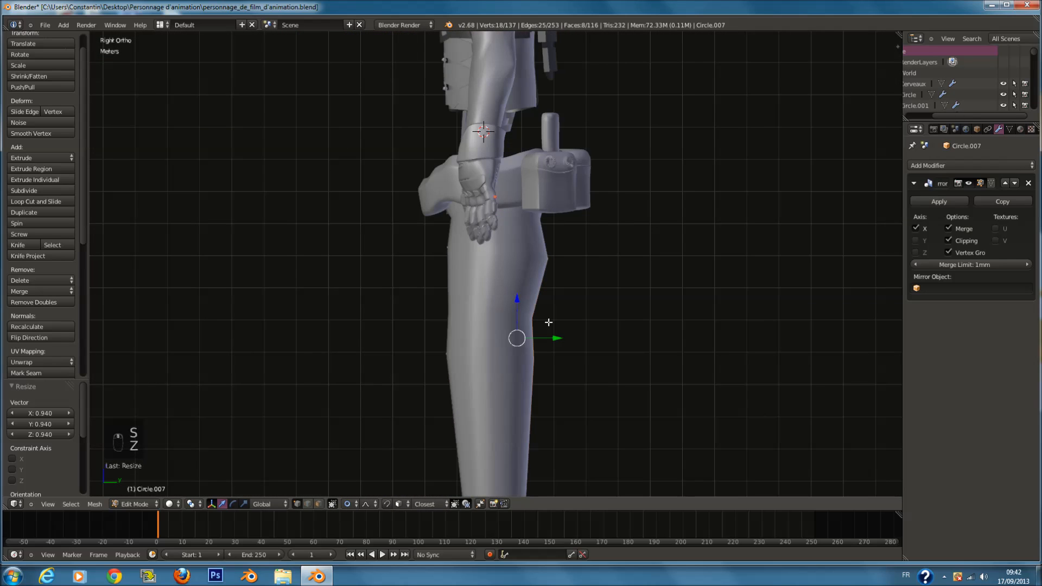
# Step: Select the front knee vertices, move them about 18 cm back and 10 cm down, and rotate them about -7.5°
pyautogui.press('z')
pyautogui.scroll(2, 514, 305)
pyautogui.press('a')
pyautogui.press('a')
pyautogui.press('a')
pyautogui.press('a')
pyautogui.press('a')
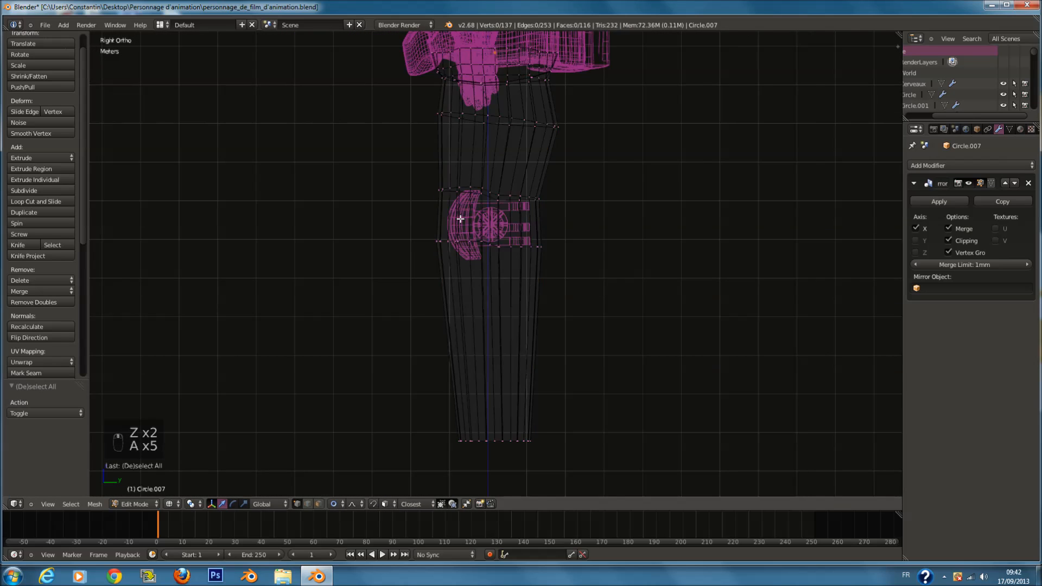
pyautogui.scroll(4, 459, 216)
pyautogui.press('c')
pyautogui.moveTo(409, 177)
pyautogui.mouseDown()
pyautogui.moveTo(391, 133)
pyautogui.moveTo(425, 158)
pyautogui.mouseUp()
pyautogui.press('g')
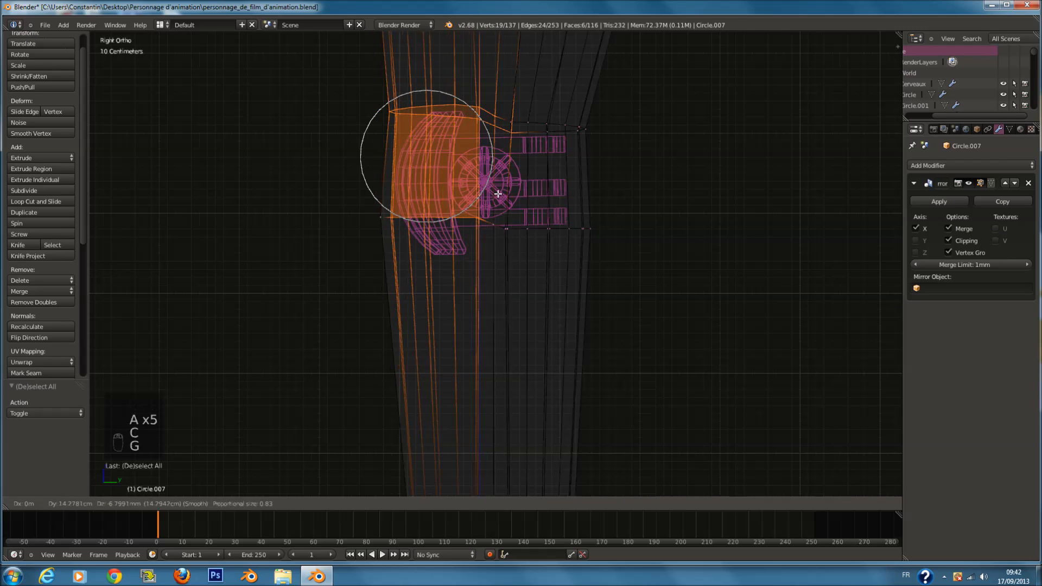
pyautogui.press('r')
pyautogui.click(619, 219)
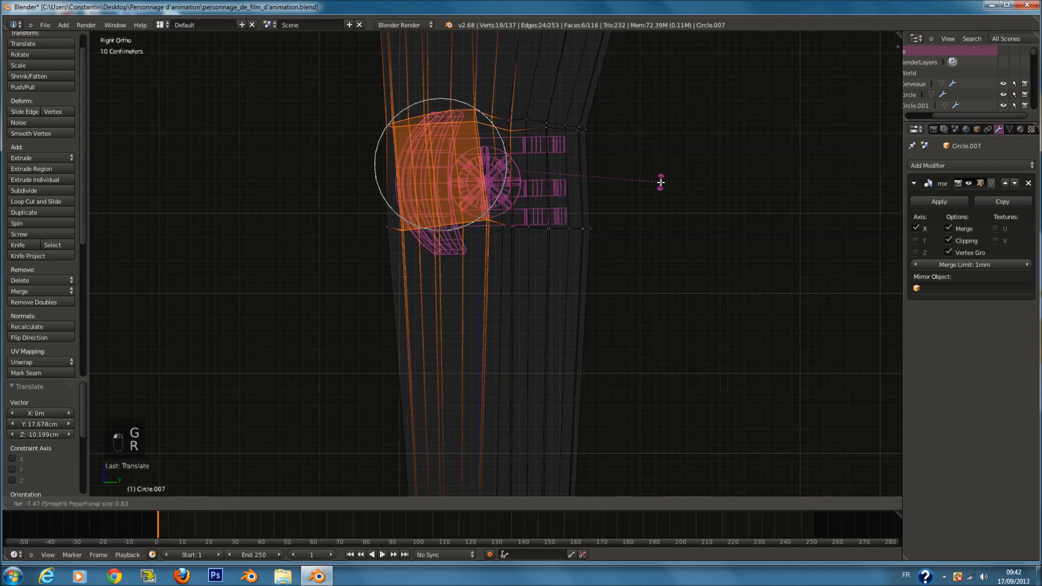
pyautogui.press('g')
pyautogui.rightClick(670, 185)
# Step: Add the missing vertex at the lower front of the knee to the selection and reposition the front knee vertices slightly
pyautogui.press('c')
pyautogui.click(429, 221)
pyautogui.rightClick(428, 221)
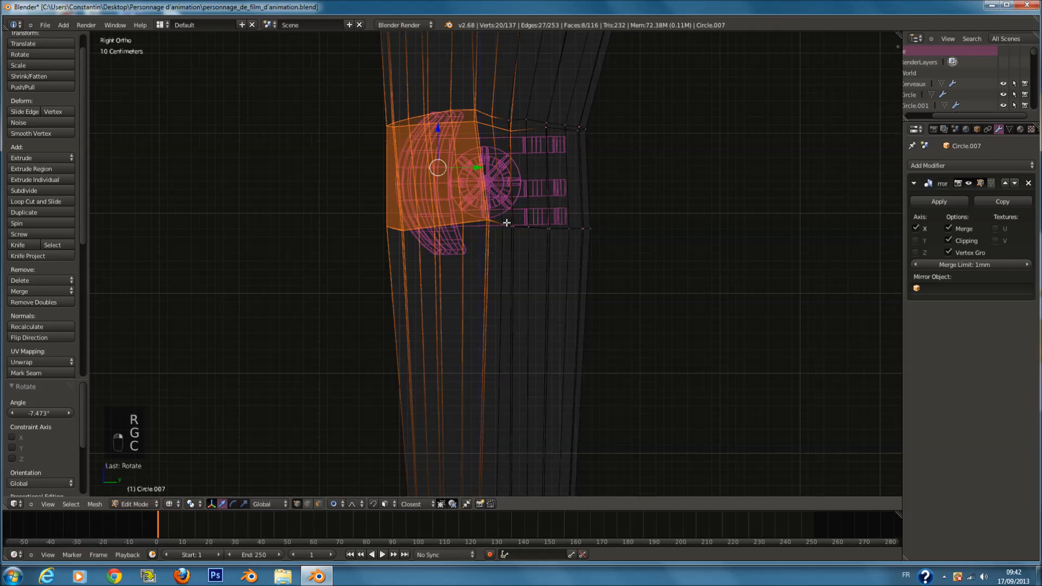
pyautogui.press('g')
pyautogui.click(532, 226)
pyautogui.press('z')
pyautogui.press('z')
pyautogui.press('a')
# Step: Select the bottom loop of the leg in side view and scale it down to narrow the ankle
pyautogui.scroll(-4, 496, 417)
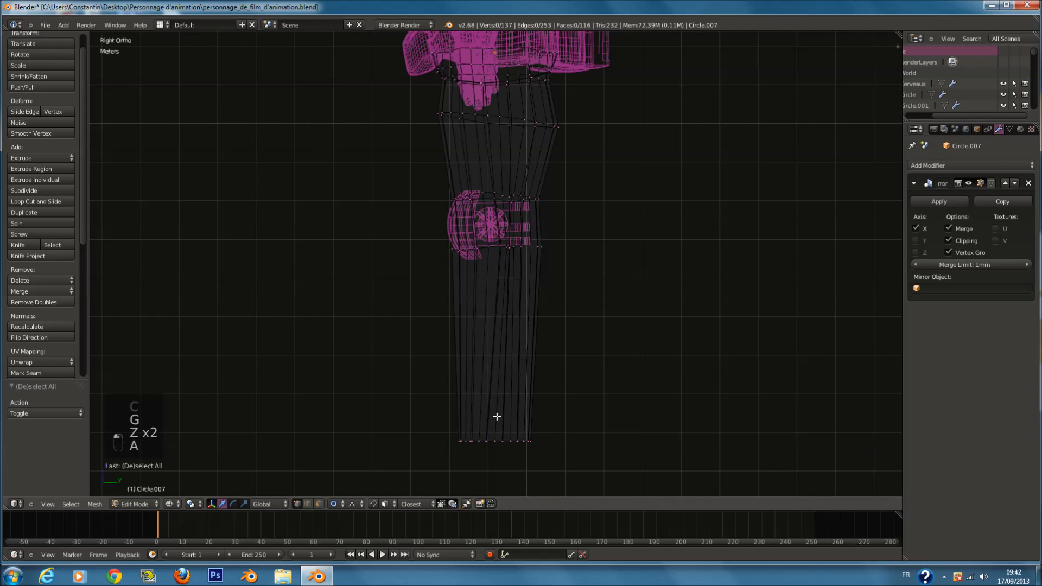
pyautogui.press('c')
pyautogui.click(493, 438)
pyautogui.rightClick(494, 437)
pyautogui.press('g')
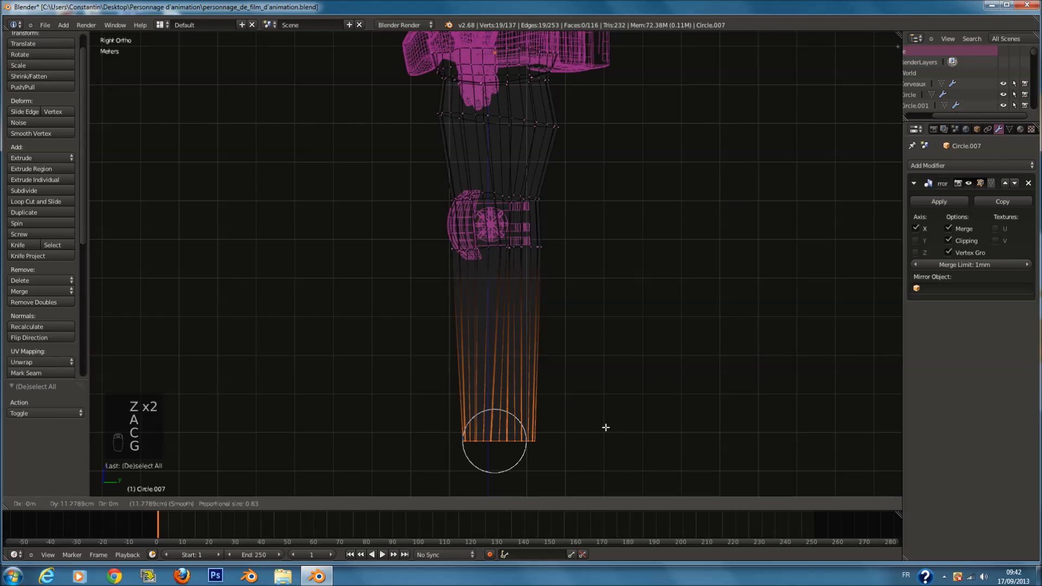
pyautogui.press('s')
pyautogui.click(565, 414)
pyautogui.press('a')
# Step: Add one loop cut across the lower leg below the knee and scale it to about 0.77
pyautogui.hotkey('ctrl', 'r')
pyautogui.click(532, 255)
pyautogui.click(559, 280)
pyautogui.press('s')
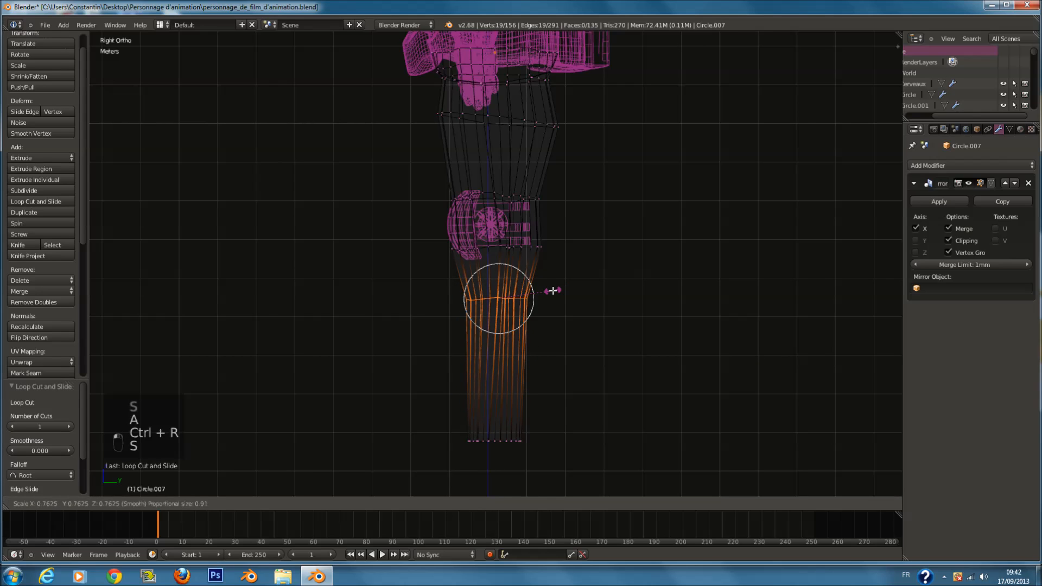
pyautogui.click(550, 291)
# Step: Move the new calf loop slightly forward, rotate it about -8.5° and adjust its width along X
pyautogui.moveTo(539, 301); pyautogui.dragTo(531, 304)
pyautogui.press('r')
pyautogui.click(566, 282)
pyautogui.press('s')
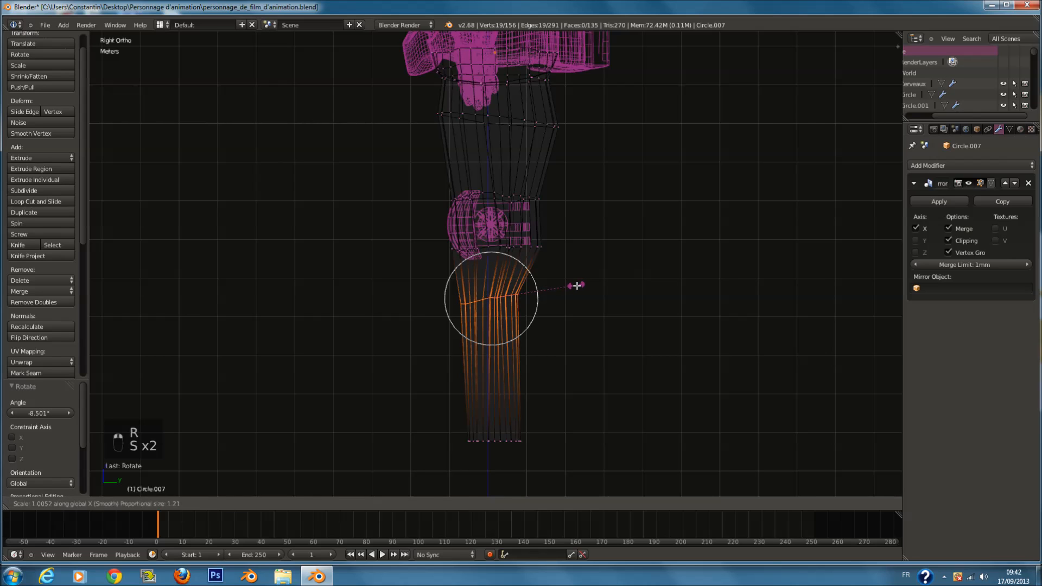
pyautogui.click(577, 286)
pyautogui.press('a')
# Step: Select the vertices behind the knee and scale them to about 0.57 along Z
pyautogui.press('c')
pyautogui.scroll(4, 535, 264)
pyautogui.moveTo(528, 247); pyautogui.dragTo(515, 262)
pyautogui.rightClick(516, 263)
pyautogui.scroll(3, 580, 315)
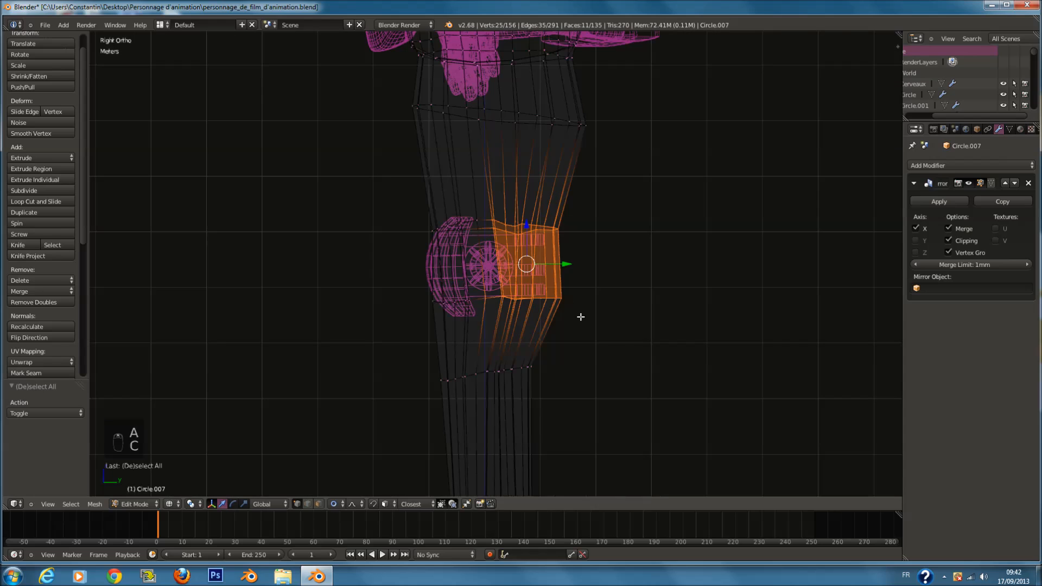
pyautogui.press('s')
pyautogui.press('z')
pyautogui.click(562, 290)
# Step: Narrow the vertices behind the knee along Y and shift them slightly forward
pyautogui.press('s')
pyautogui.press('y')
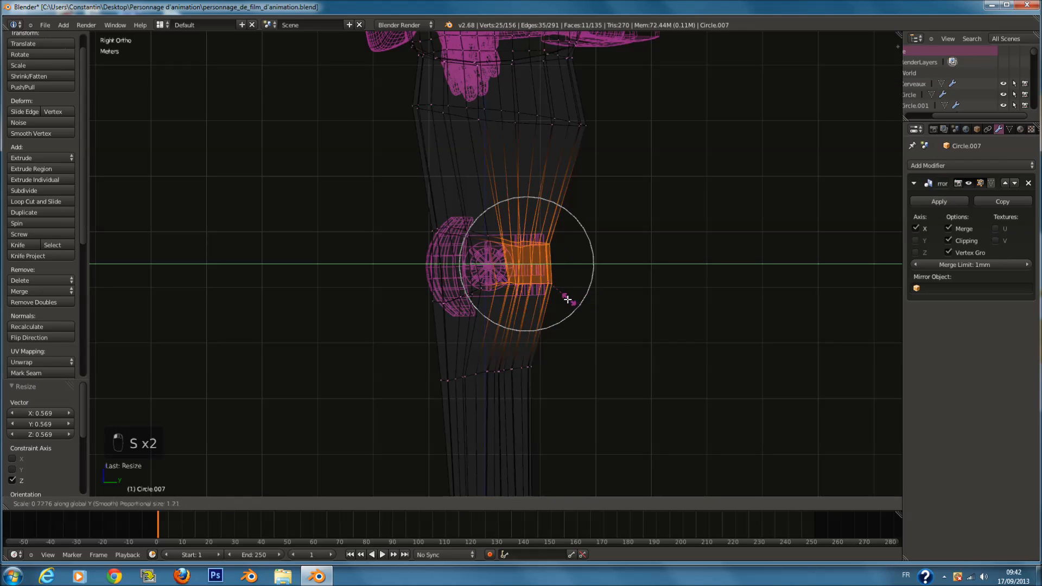
pyautogui.click(560, 285)
pyautogui.moveTo(560, 261); pyautogui.dragTo(555, 262)
pyautogui.press('z')
pyautogui.scroll(-3, 554, 263)
pyautogui.moveTo(555, 262)
pyautogui.mouseDown(button='middle')
pyautogui.moveTo(482, 281)
pyautogui.moveTo(550, 269)
pyautogui.mouseUp(button='middle')
pyautogui.scroll(2, 481, 281)
# Step: Select the whole leg mesh except its top loops and smooth the vertices once
pyautogui.press('a')
pyautogui.press('a')
pyautogui.press('a')
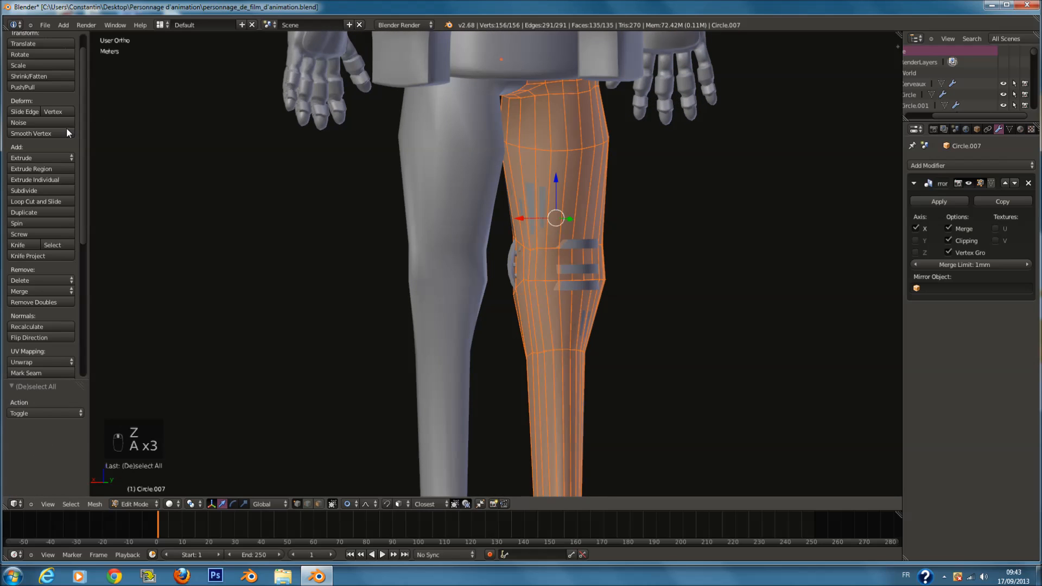
pyautogui.press('z')
pyautogui.scroll(-3, 472, 57)
pyautogui.moveTo(466, 57); pyautogui.dragTo(603, 63, button='middle')
pyautogui.rightClick(613, 63)
pyautogui.press('z')
pyautogui.click(53, 134)
# Step: Select the leg loop just above the knee in front view and scale it to about 0.74 along X
pyautogui.press('KP_1')
pyautogui.press('z')
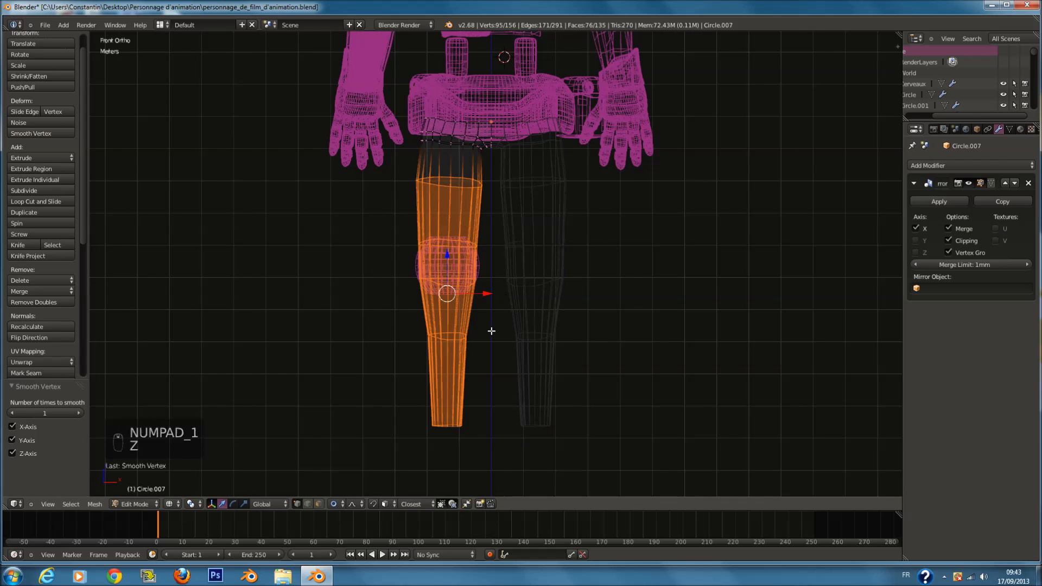
pyautogui.scroll(6, 505, 298)
pyautogui.press('a')
pyautogui.press('a')
pyautogui.press('a')
pyautogui.press('c')
pyautogui.press('c')
pyautogui.press('c')
pyautogui.moveTo(360, 154); pyautogui.dragTo(530, 163)
pyautogui.rightClick(542, 174)
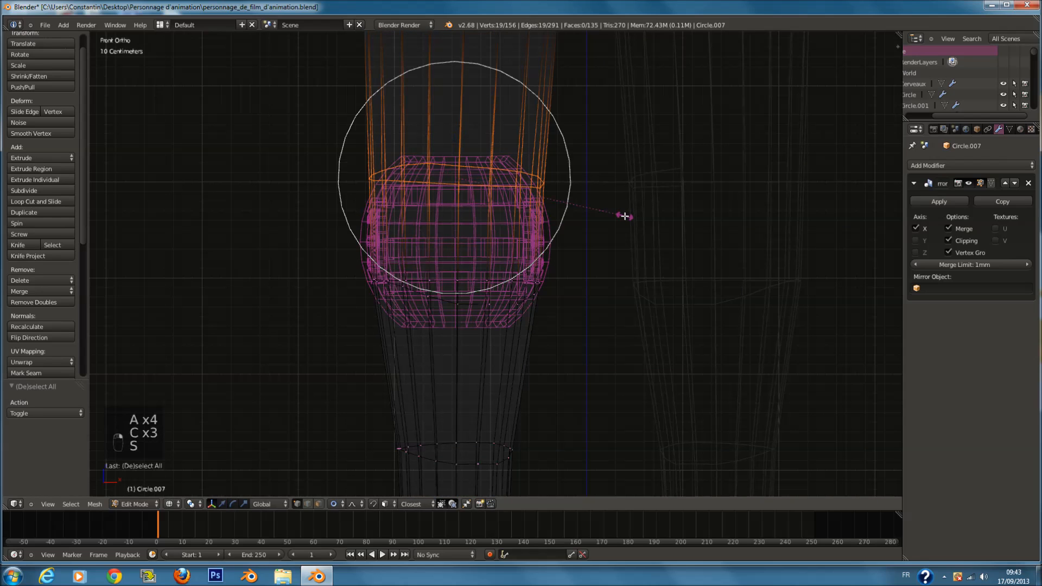
pyautogui.press('s')
pyautogui.press('x')
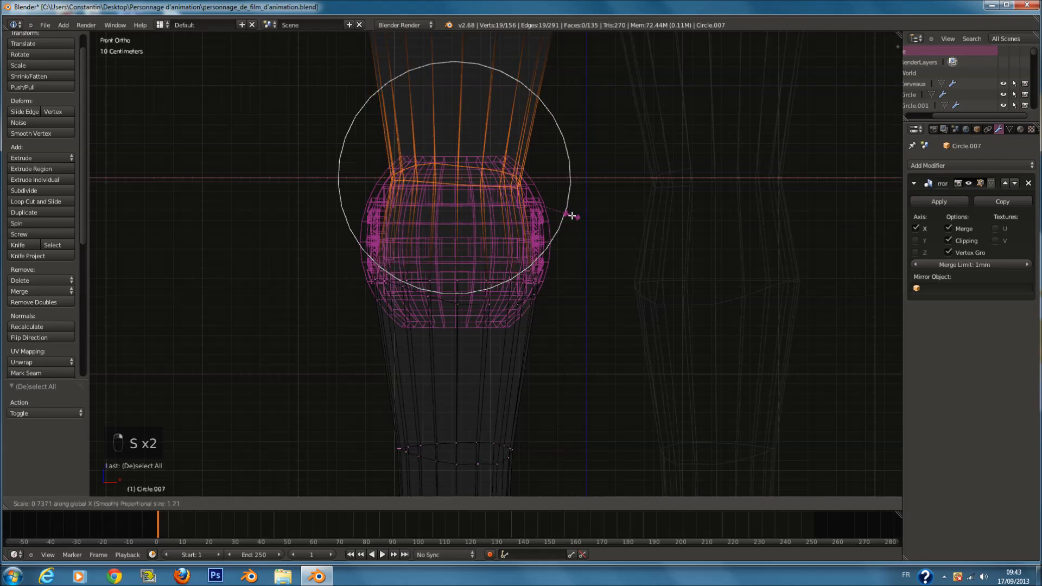
pyautogui.click(572, 216)
pyautogui.press('a')
# Step: Add a loop cut across the knee behind the armour, slide it upward and scale it along X
pyautogui.hotkey('ctrl', 'r')
pyautogui.click(511, 210)
pyautogui.click(512, 191)
pyautogui.press('s')
pyautogui.press('x')
pyautogui.click(566, 249)
pyautogui.press('a')
# Step: Reselect the loop just above the knee and scale it by about 0.913 along X
pyautogui.press('c')
pyautogui.moveTo(389, 154); pyautogui.dragTo(543, 164)
pyautogui.rightClick(543, 163)
pyautogui.press('s')
pyautogui.rightClick(573, 210)
pyautogui.press('x')
pyautogui.press('c')
pyautogui.press('s')
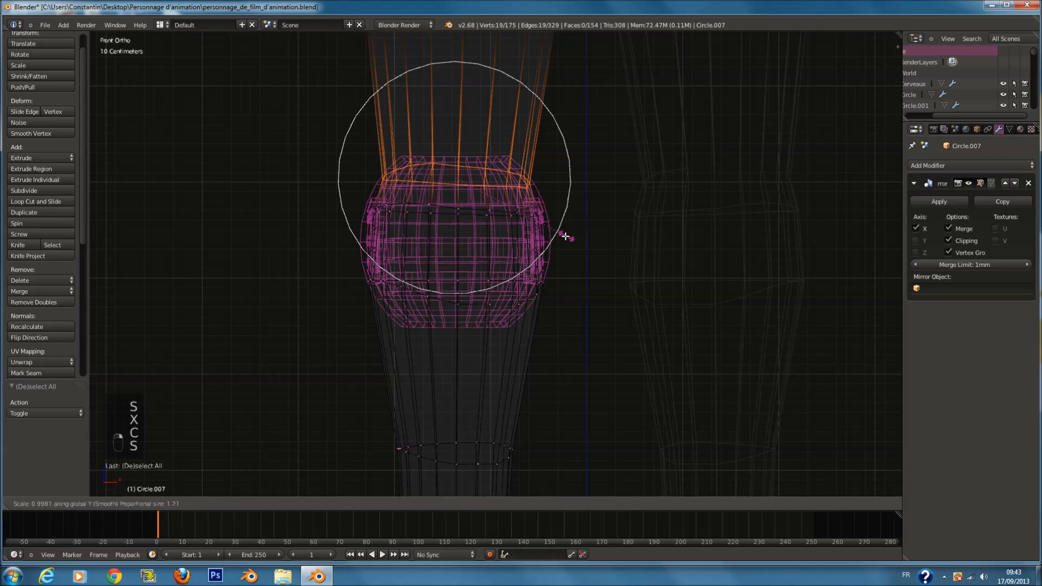
pyautogui.rightClick(521, 231)
pyautogui.press('s')
pyautogui.press('x')
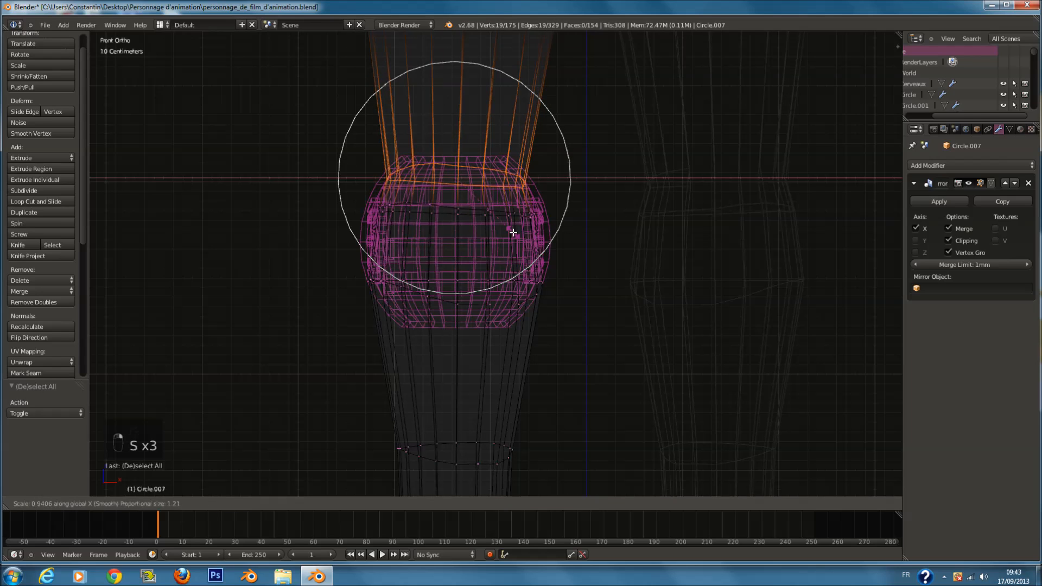
pyautogui.click(512, 231)
pyautogui.press('z')
# Step: Select the bottom loop of the leg in front view and scale it up to widen the ankle
pyautogui.scroll(-4, 513, 228)
pyautogui.press('z')
pyautogui.keyDown('shift'); pyautogui.scroll(-2, 519, 215); pyautogui.keyUp('shift')
pyautogui.keyDown('shift'); pyautogui.scroll(-2, 519, 215); pyautogui.keyUp('shift')
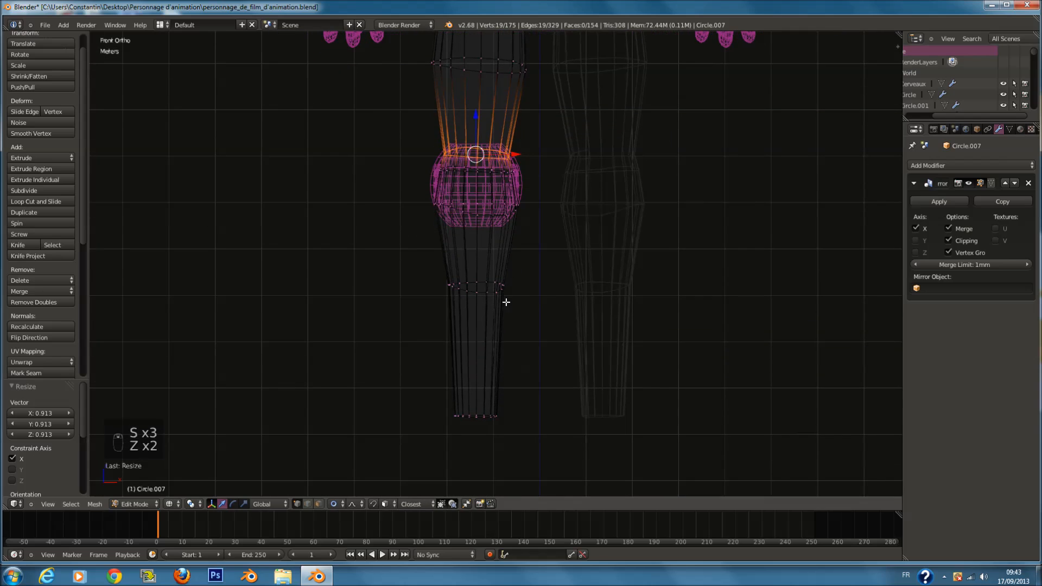
pyautogui.press('a')
pyautogui.press('a')
pyautogui.press('a')
pyautogui.press('a')
pyautogui.press('a')
pyautogui.press('c')
pyautogui.click(477, 397)
pyautogui.rightClick(482, 398)
pyautogui.press('s')
pyautogui.click(484, 393)
pyautogui.press('c')
pyautogui.rightClick(483, 380)
pyautogui.press('a')
# Step: Select the calf loop below the knee and scale it up slightly
pyautogui.press('c')
pyautogui.click(482, 290)
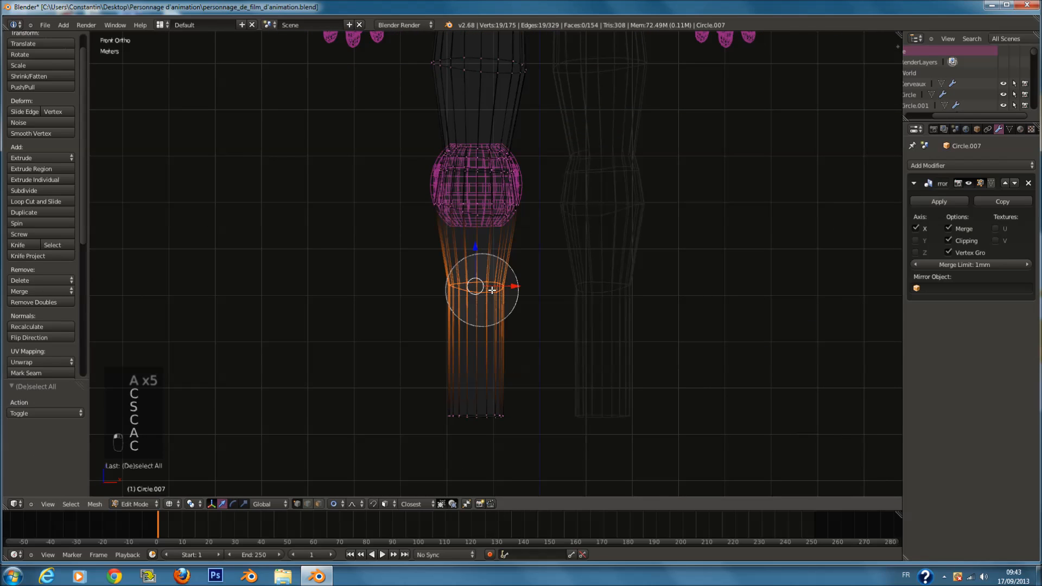
pyautogui.rightClick(505, 295)
pyautogui.press('s')
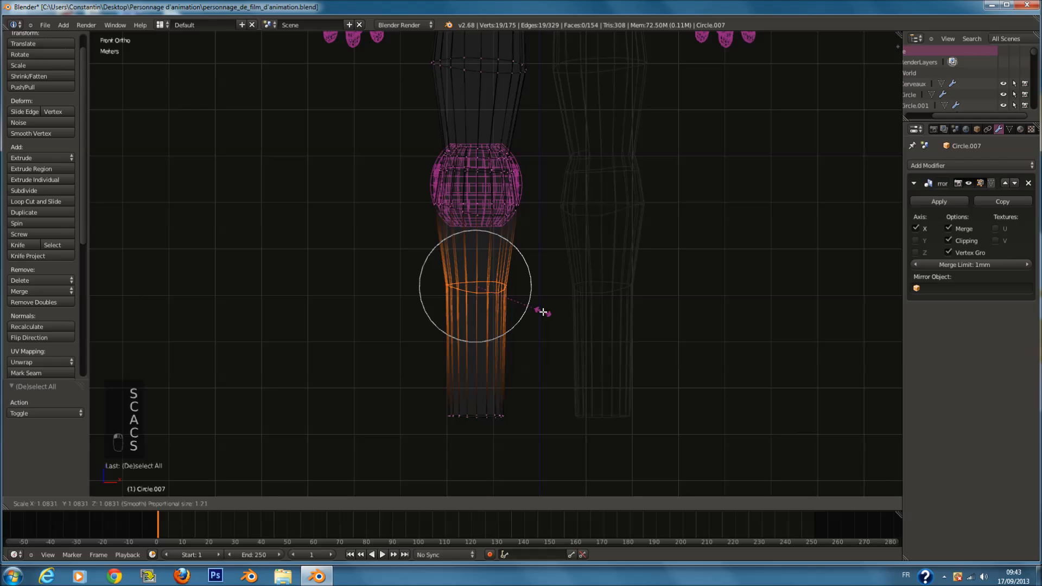
pyautogui.click(548, 313)
# Step: Return the leg to solid shading, leave Edit Mode and save the file
pyautogui.press('z')
pyautogui.scroll(-4, 553, 314)
pyautogui.press('Tab')
pyautogui.hotkey('ctrl', 's')
pyautogui.scroll(-1, 559, 304)
pyautogui.keyDown('shift'); pyautogui.scroll(11, 561, 291); pyautogui.keyUp('shift')
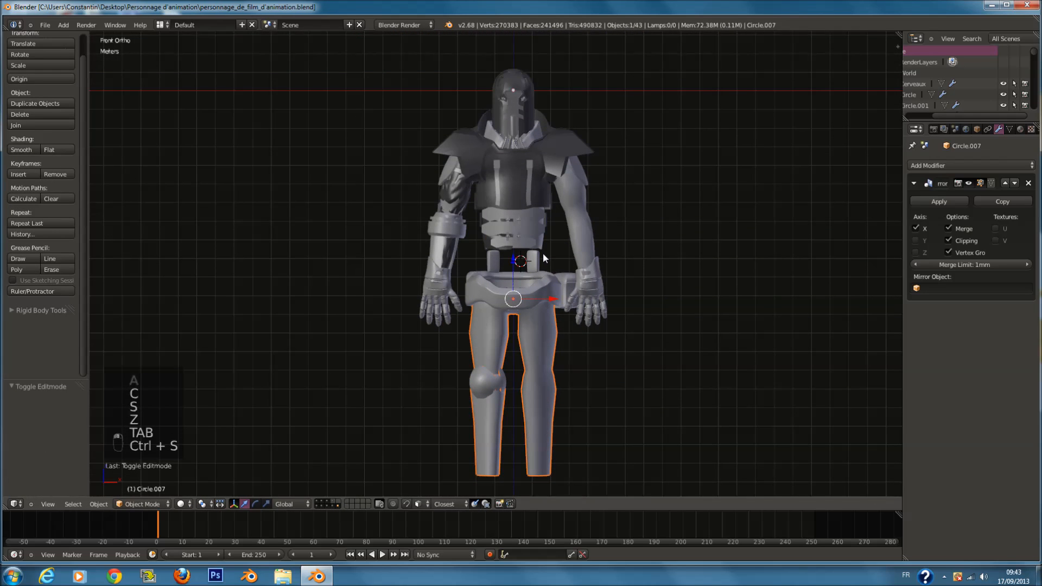
pyautogui.scroll(2, 543, 304)
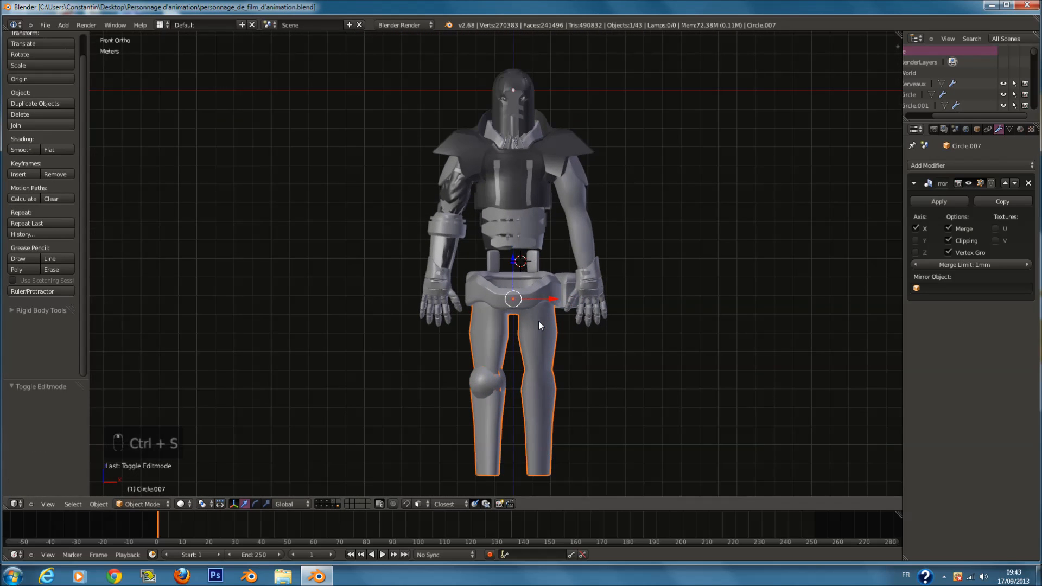
# Step: Open the knee armour's mesh for editing, scale it by 1.098 and enlarge it a little more to clear the leg
pyautogui.scroll(3, 538, 324)
pyautogui.rightClick(517, 342)
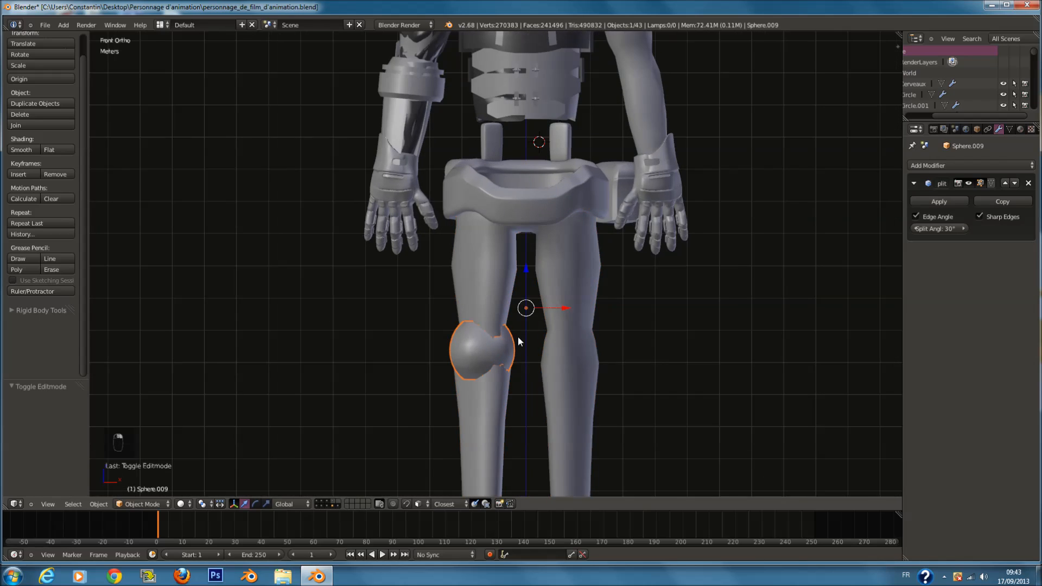
pyautogui.press('KP_Decimal')
pyautogui.press('Tab')
pyautogui.moveTo(518, 341); pyautogui.dragTo(556, 318, button='middle')
pyautogui.press('s')
pyautogui.click(624, 320)
pyautogui.press('s')
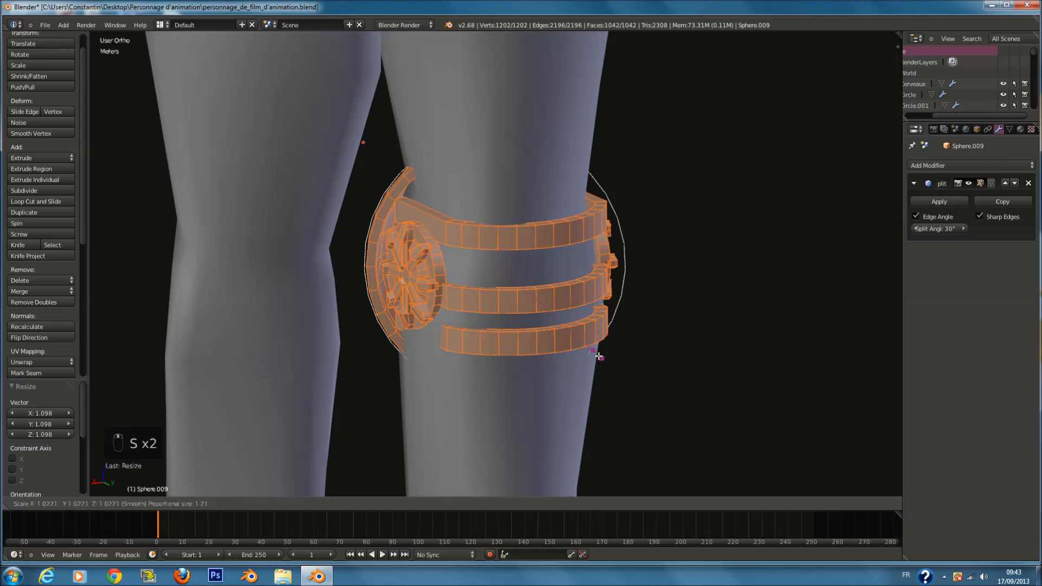
pyautogui.click(602, 364)
pyautogui.moveTo(603, 364); pyautogui.dragTo(536, 299, button='middle')
# Step: Shift the knee armour along X to centre it on the leg and adjust its scale
pyautogui.press('g')
pyautogui.press('x')
pyautogui.click(619, 290)
pyautogui.press('s')
pyautogui.click(633, 291)
# Step: Shift the knee armour along Y against the leg and scale it by 0.966
pyautogui.press('g')
pyautogui.press('y')
pyautogui.click(472, 282)
pyautogui.press('s')
pyautogui.click(556, 299)
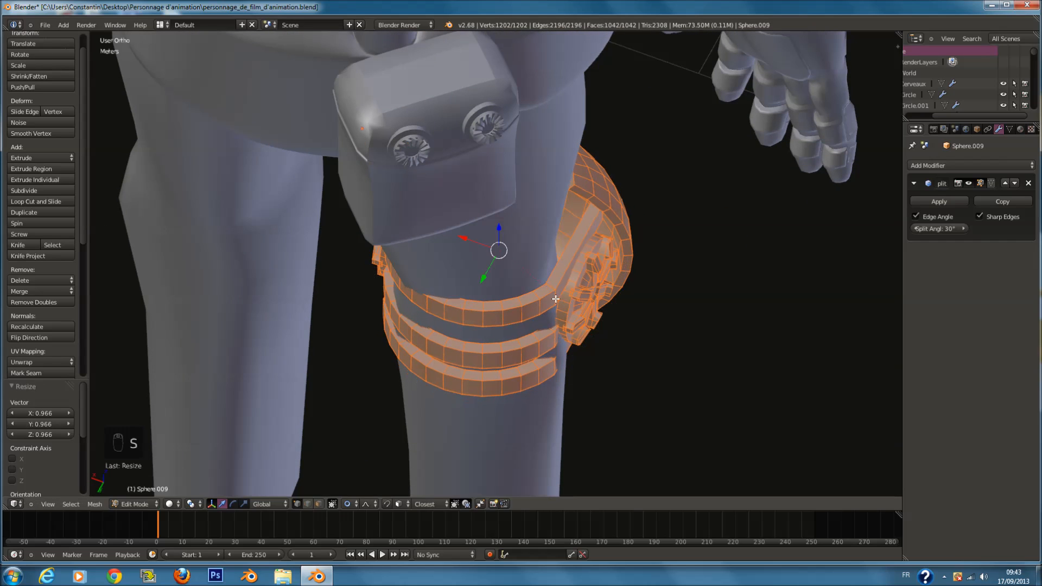
# Step: Move the knee armour about 4.1 cm and back about -4.5 cm along X, and scale it by 1.025
pyautogui.press('g')
pyautogui.press('x')
pyautogui.click(483, 274)
pyautogui.moveTo(484, 273); pyautogui.dragTo(464, 265, button='middle')
pyautogui.press('g')
pyautogui.press('x')
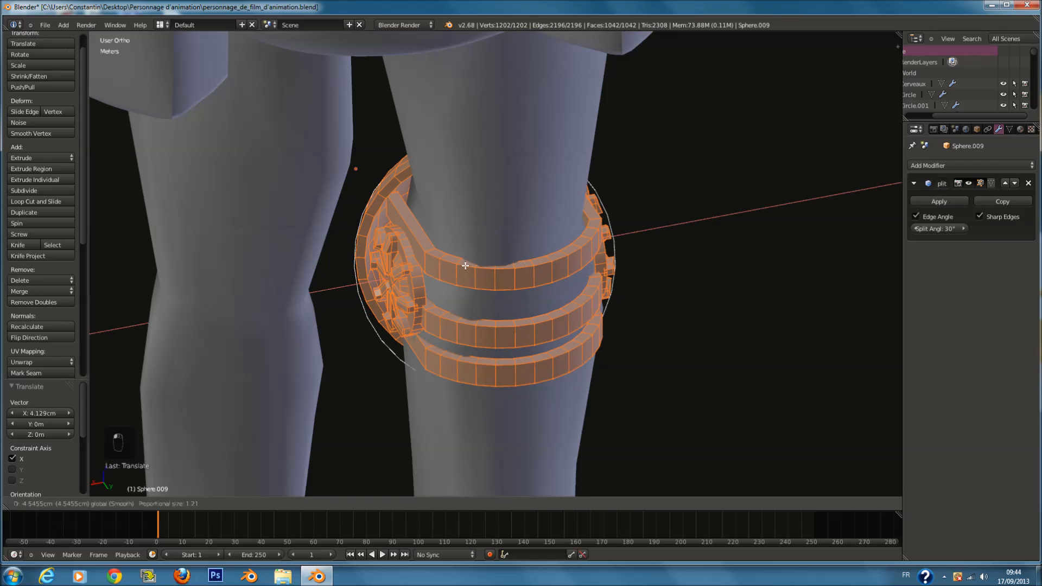
pyautogui.click(466, 266)
pyautogui.press('s')
pyautogui.click(565, 302)
pyautogui.moveTo(565, 303); pyautogui.dragTo(473, 269, button='middle')
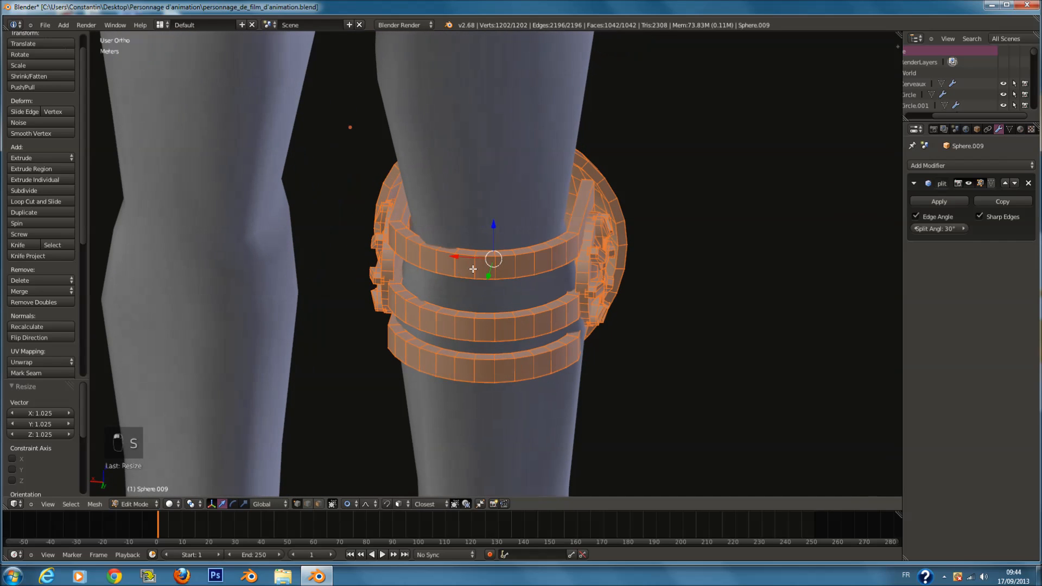
# Step: Fine-tune the knee armour's position along X and scale it by 1.012 so the straps surround the leg
pyautogui.press('g')
pyautogui.press('x')
pyautogui.click(467, 261)
pyautogui.press('s')
pyautogui.click(679, 324)
pyautogui.moveTo(680, 324); pyautogui.dragTo(415, 294, button='middle')
pyautogui.moveTo(543, 292); pyautogui.dragTo(556, 289, button='middle')
pyautogui.press('KP_3')
pyautogui.press('KP_1')
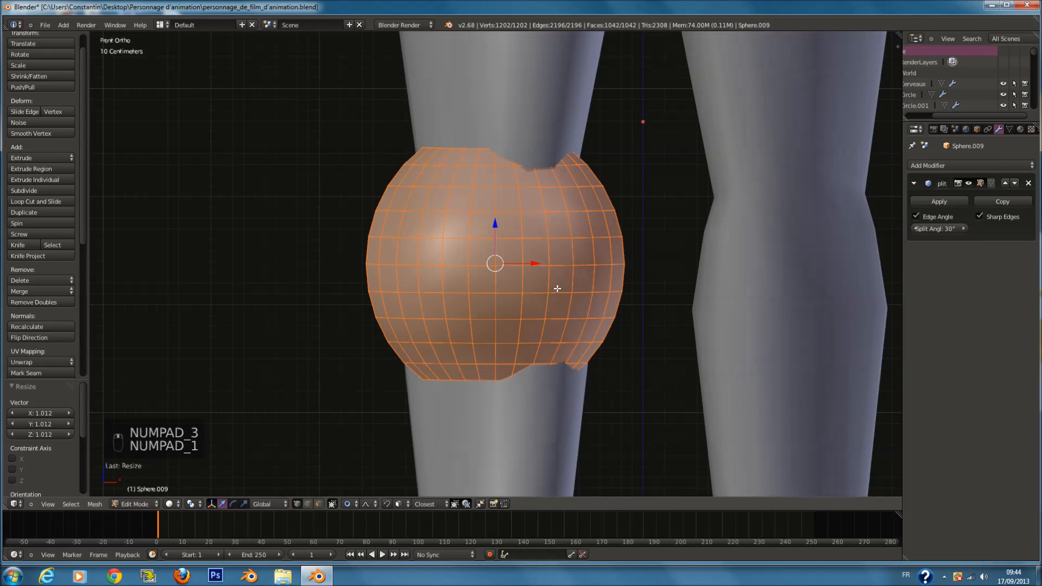
# Step: Shift the knee armour slightly around the leg and scale it by 1.017
pyautogui.scroll(-1, 535, 263)
pyautogui.moveTo(535, 263); pyautogui.dragTo(540, 269)
pyautogui.moveTo(602, 243); pyautogui.dragTo(559, 275, button='middle')
pyautogui.moveTo(524, 260); pyautogui.dragTo(528, 298)
pyautogui.moveTo(565, 287); pyautogui.dragTo(434, 302, button='middle')
pyautogui.press('s')
pyautogui.click(656, 299)
# Step: Move the knee armour along X to centre its rear straps on the leg and scale it by 1.046
pyautogui.moveTo(656, 296); pyautogui.dragTo(602, 320, button='middle')
pyautogui.moveTo(460, 246); pyautogui.dragTo(460, 244)
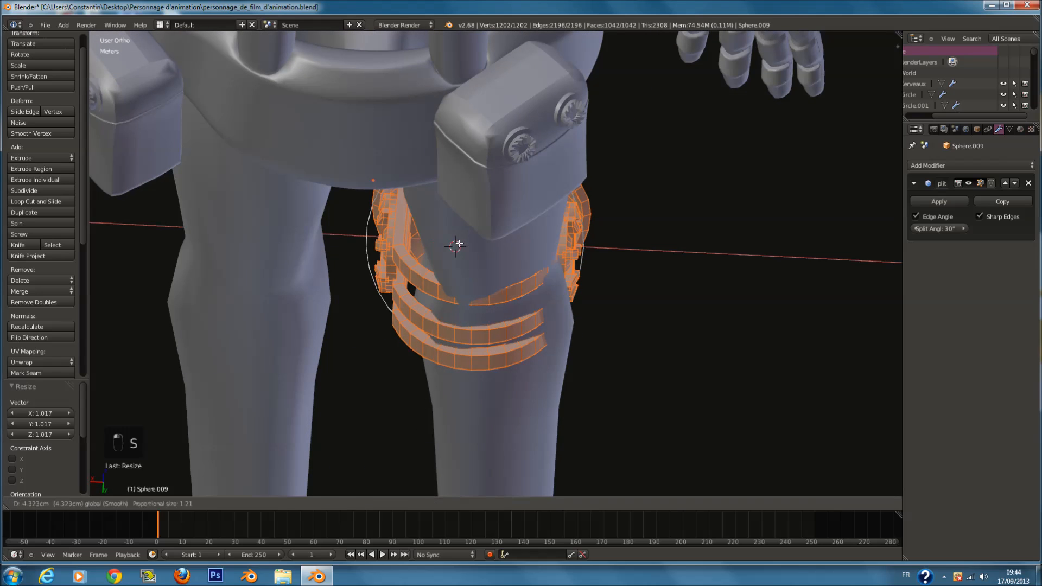
pyautogui.click(738, 349)
pyautogui.moveTo(441, 246); pyautogui.dragTo(447, 248)
pyautogui.press('s')
pyautogui.click(672, 319)
pyautogui.press('s')
pyautogui.rightClick(669, 317)
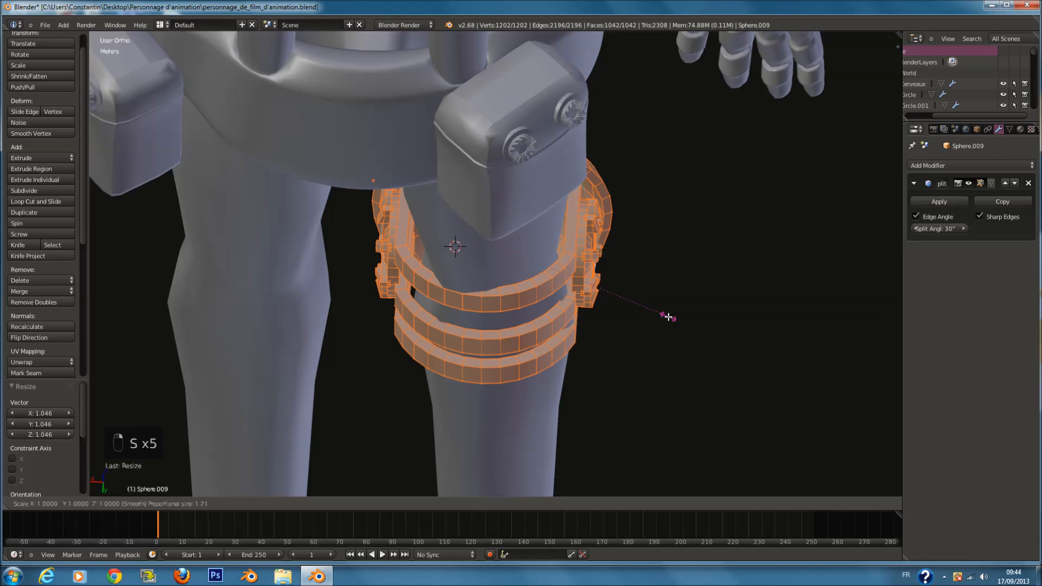
# Step: Scale the knee armour along X by 0.898 and shift it along Y on the leg
pyautogui.press('s')
pyautogui.press('x')
pyautogui.click(648, 315)
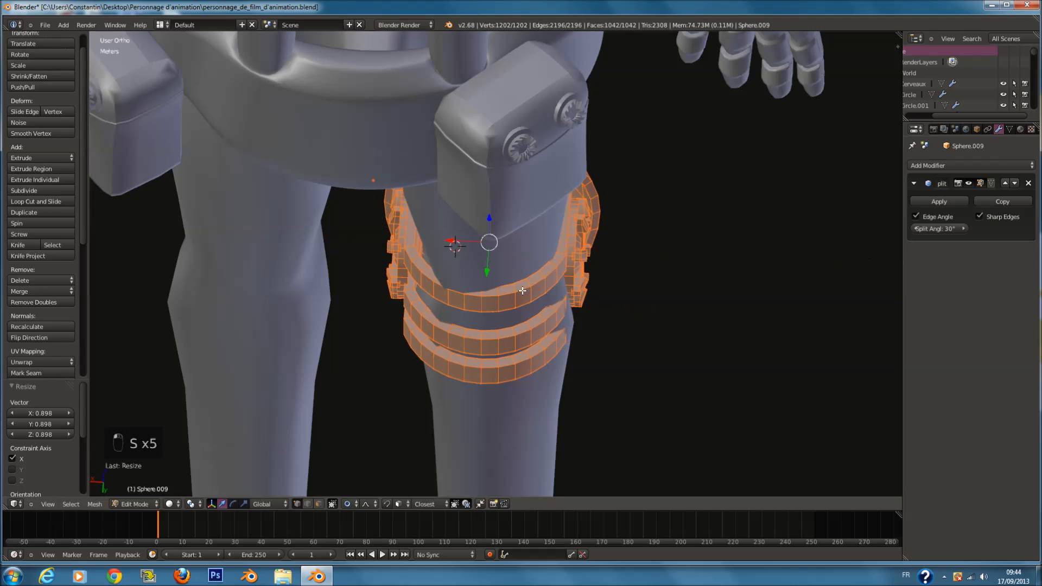
pyautogui.press('g')
pyautogui.press('y')
pyautogui.click(661, 275)
# Step: Reposition the knee armour along X and rotate it -5.892° around Z
pyautogui.moveTo(661, 274); pyautogui.dragTo(559, 324, button='middle')
pyautogui.press('g')
pyautogui.press('x')
pyautogui.click(561, 301)
pyautogui.moveTo(610, 281); pyautogui.dragTo(612, 261, button='middle')
pyautogui.press('r')
pyautogui.press('z')
pyautogui.click(572, 266)
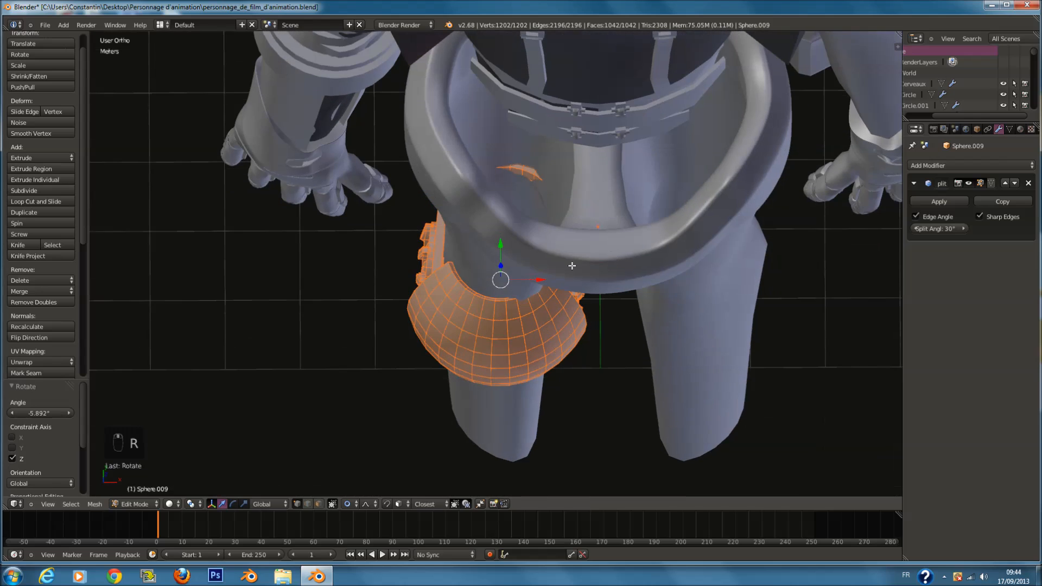
# Step: Shift the knee armour along Y, and move it -11.009 cm along X
pyautogui.press('g')
pyautogui.press('x')
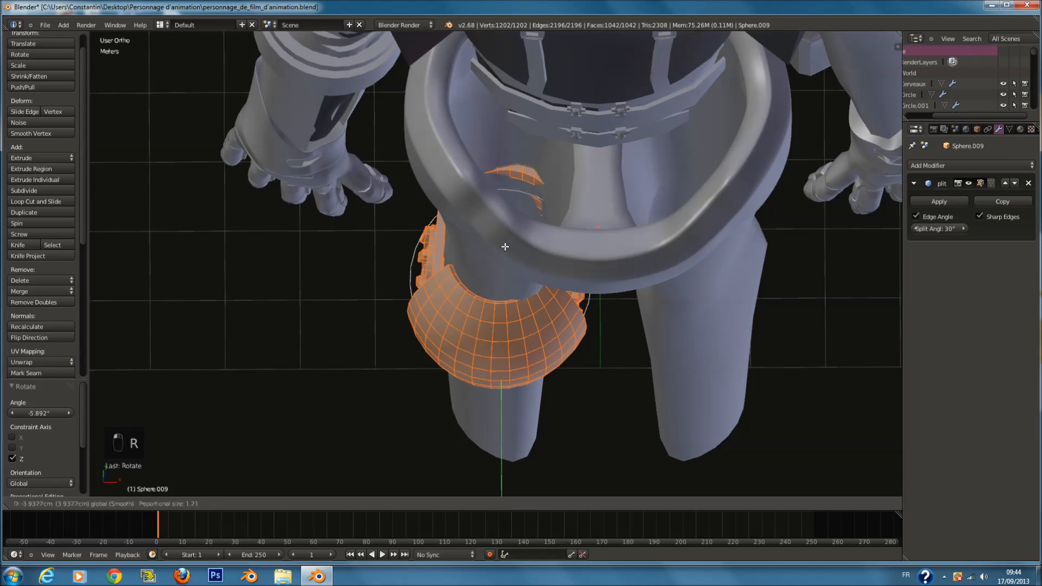
pyautogui.click(536, 281)
pyautogui.moveTo(536, 280); pyautogui.dragTo(555, 305, button='middle')
pyautogui.press('g')
pyautogui.press('x')
pyautogui.click(521, 280)
pyautogui.press('s')
pyautogui.press('s')
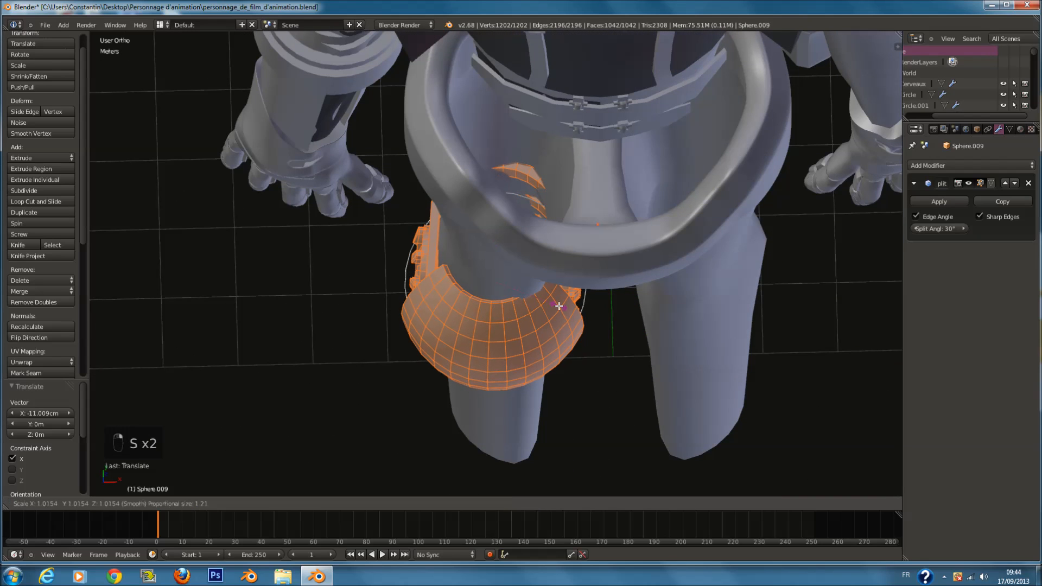
pyautogui.rightClick(559, 306)
# Step: Return to Object Mode and save the file
pyautogui.moveTo(595, 297); pyautogui.dragTo(635, 264, button='middle')
pyautogui.press('Tab')
pyautogui.scroll(-3, 640, 307)
pyautogui.moveTo(640, 308); pyautogui.dragTo(476, 290, button='middle')
pyautogui.hotkey('ctrl', 's')
pyautogui.press('KP_1')
pyautogui.scroll(-6, 534, 270)
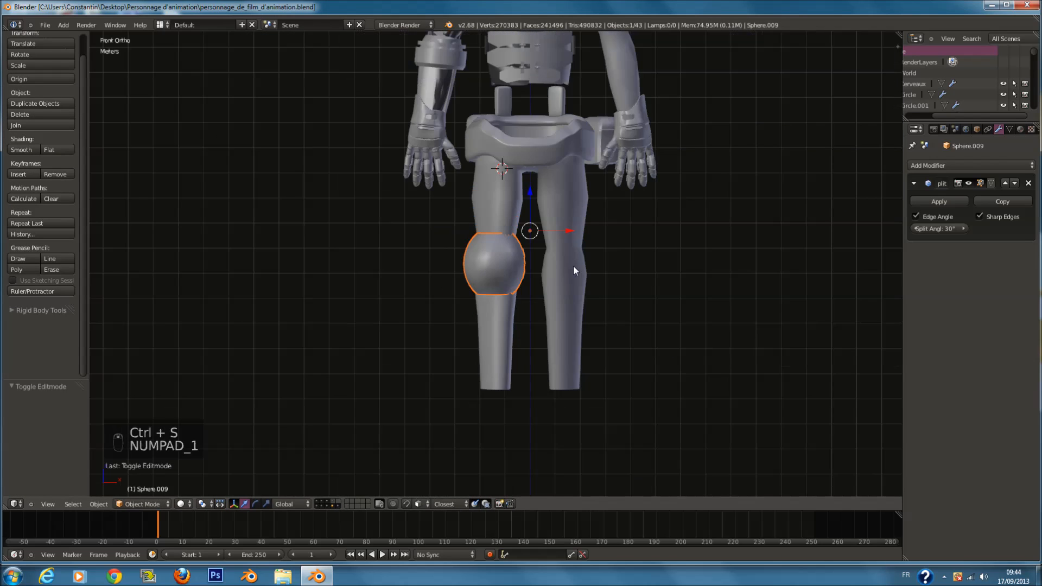
# Step: Add a Mirror modifier on the X axis to the knee armour for the opposite leg
pyautogui.scroll(4, 647, 246)
pyautogui.click(946, 168)
pyautogui.click(791, 272)
# Step: Squash the knee armour along Z by about 0.96 and fine-tune its overall scale
pyautogui.keyDown('shift'); pyautogui.moveTo(564, 375); pyautogui.dragTo(574, 256, button='middle'); pyautogui.keyUp('shift')
pyautogui.scroll(6, 576, 282)
pyautogui.press('Tab')
pyautogui.press('s')
pyautogui.press('z')
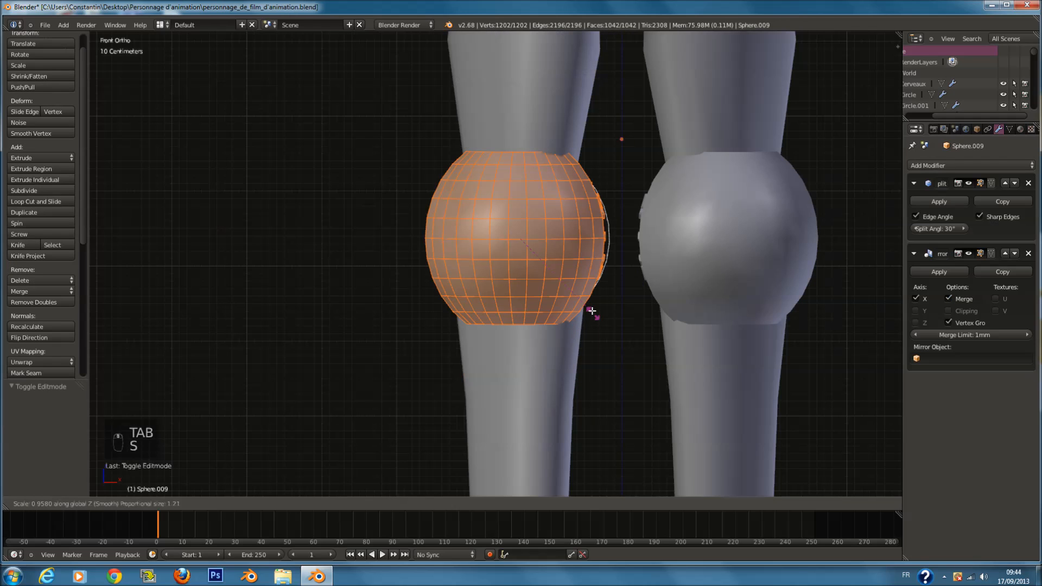
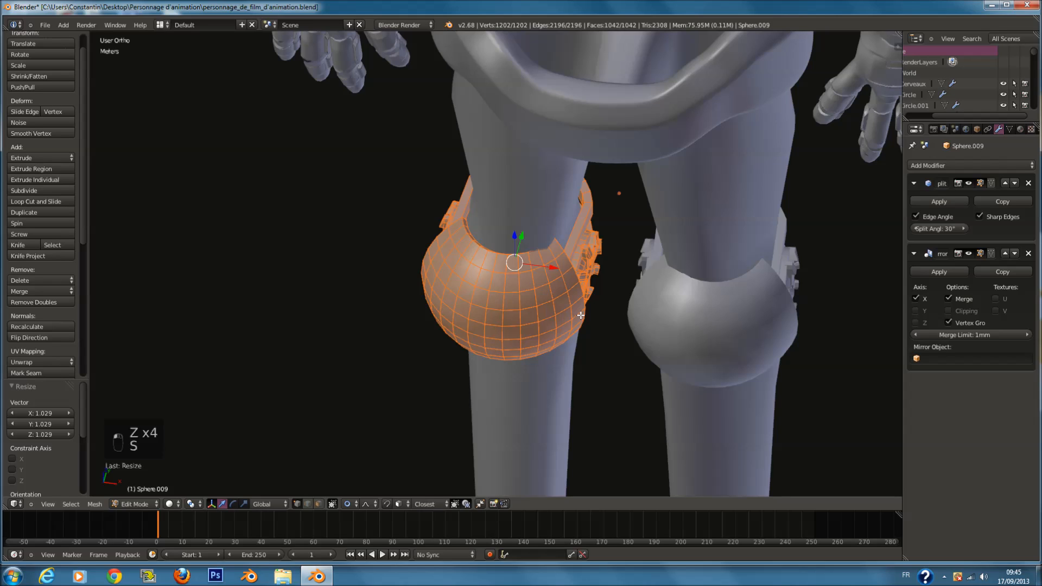
pyautogui.moveTo(581, 315); pyautogui.dragTo(592, 209, button='middle')
pyautogui.press('s')
pyautogui.click(546, 233)
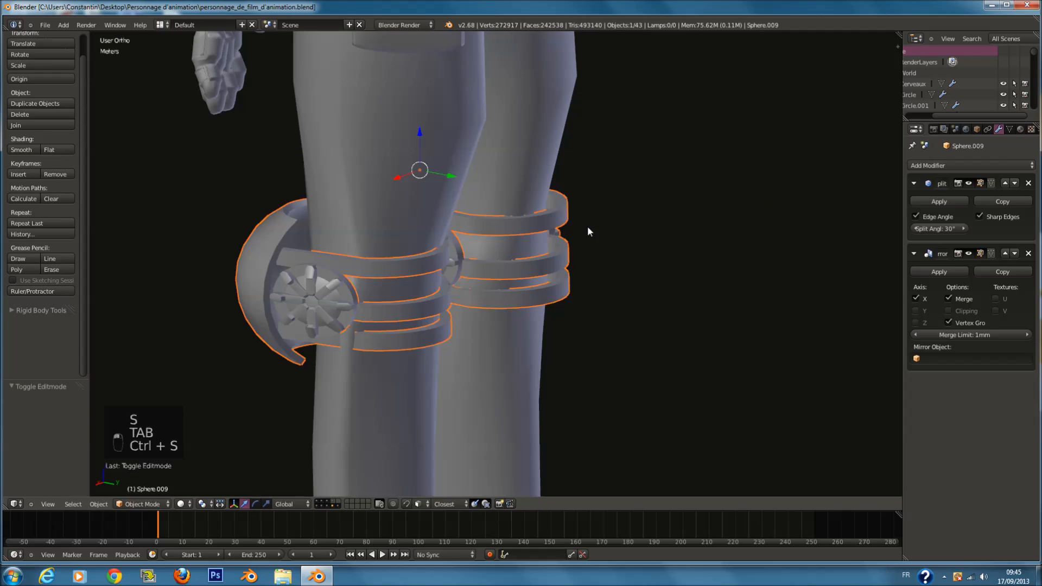
# Step: Select only the rounded kneecap shell of the knee armour and flatten it along Y
pyautogui.press('KP_3')
pyautogui.press('Tab')
pyautogui.press('z')
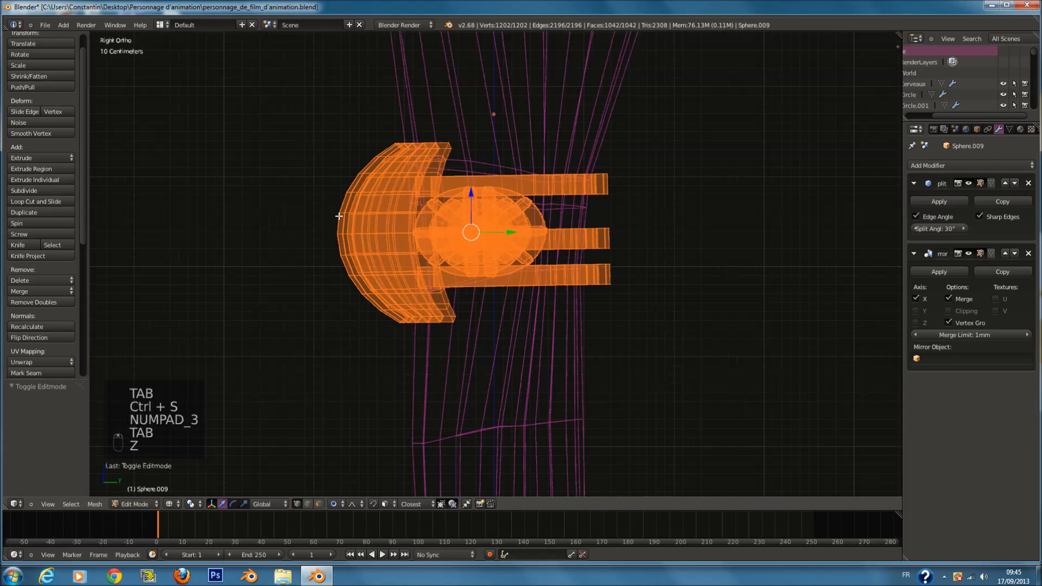
pyautogui.rightClick(339, 216)
pyautogui.press('l')
pyautogui.press('s')
pyautogui.rightClick(596, 163)
pyautogui.press('s')
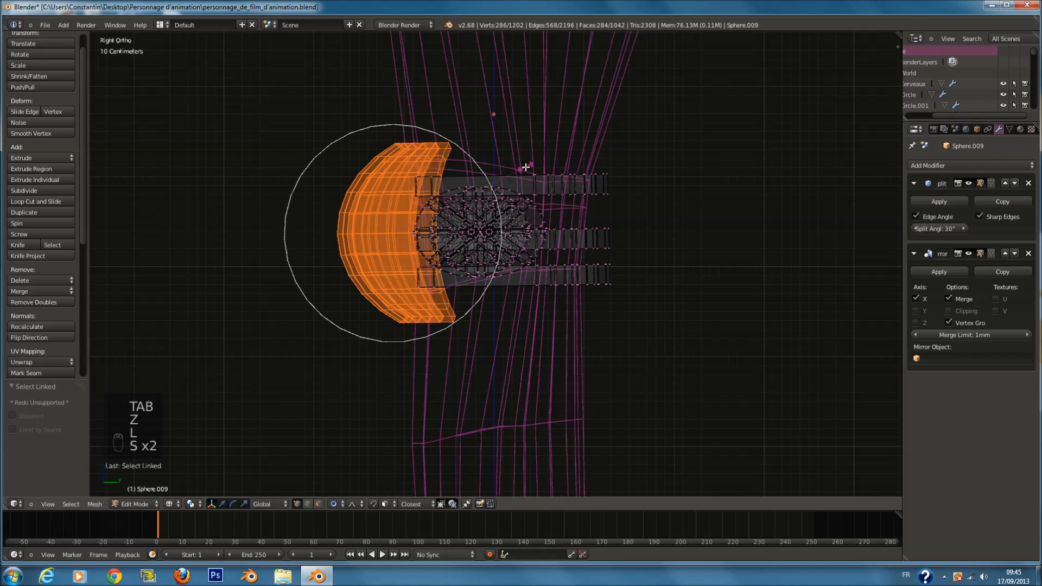
pyautogui.press('y')
pyautogui.click(444, 220)
# Step: Move the kneecap shell 13.914 cm along Y and rotate it -4.754° around Z
pyautogui.press('z')
pyautogui.moveTo(422, 231); pyautogui.dragTo(434, 231)
pyautogui.moveTo(470, 234); pyautogui.dragTo(615, 328, button='middle')
pyautogui.press('r')
pyautogui.press('z')
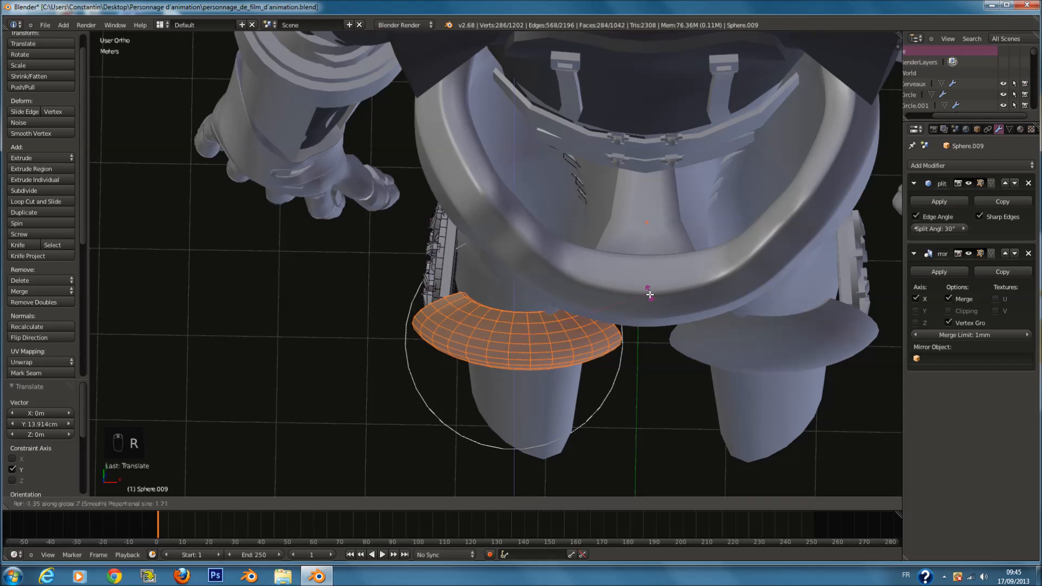
pyautogui.click(661, 327)
pyautogui.press('s')
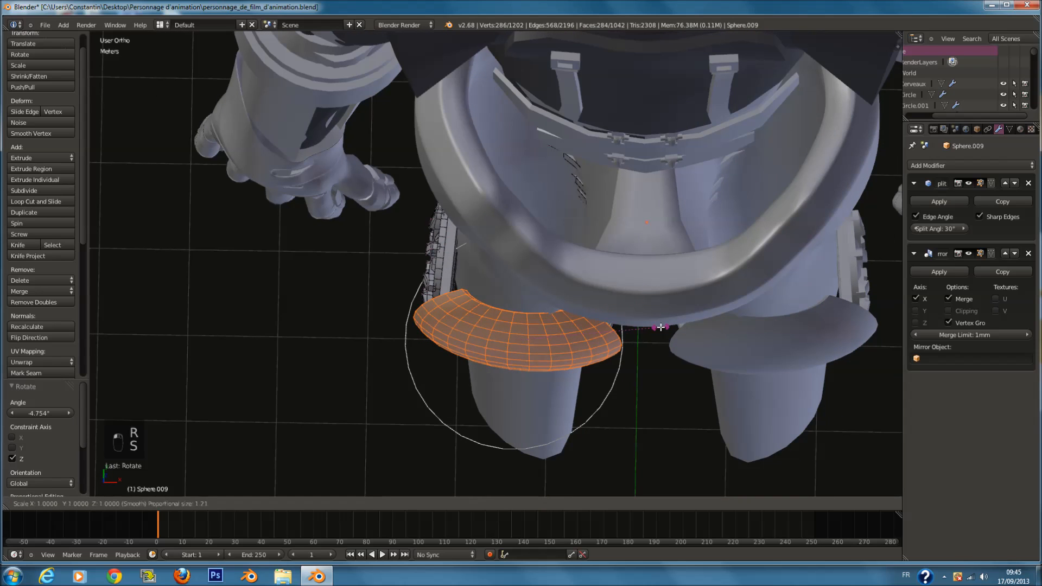
pyautogui.rightClick(638, 327)
pyautogui.moveTo(638, 327); pyautogui.dragTo(797, 276, button='middle')
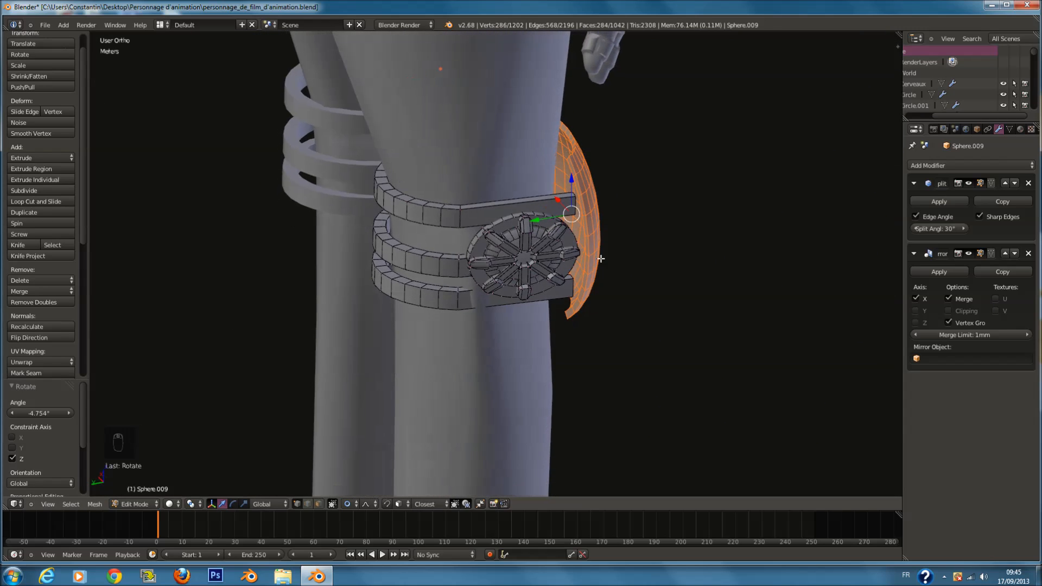
# Step: Leave Edit Mode, clear the selection and save the file
pyautogui.press('Tab')
pyautogui.scroll(-4, 662, 259)
pyautogui.hotkey('ctrl', 's')
pyautogui.press('KP_1')
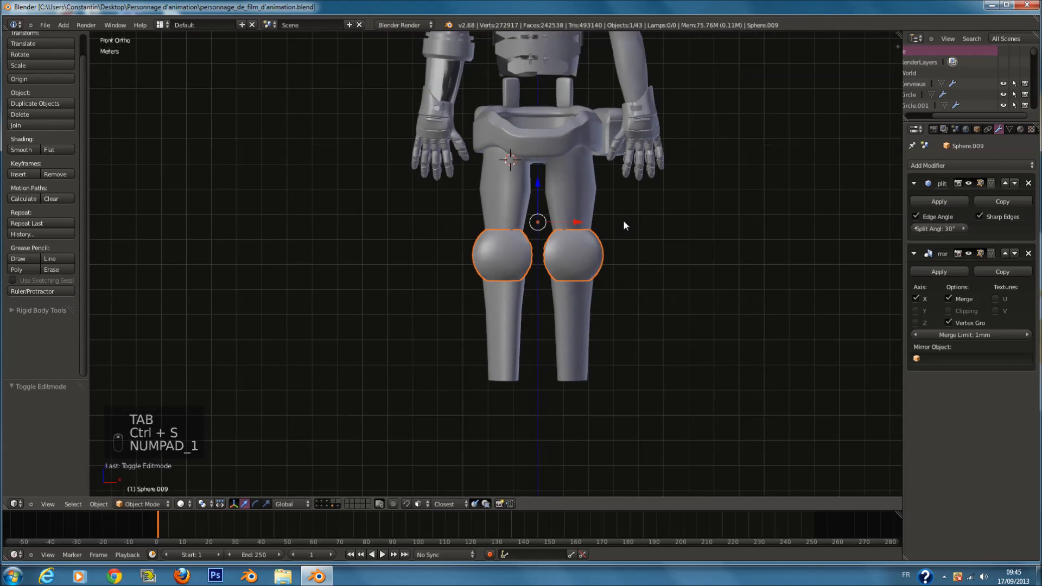
pyautogui.keyDown('shift'); pyautogui.scroll(5, 624, 218); pyautogui.keyUp('shift')
pyautogui.rightClick(592, 246)
pyautogui.keyDown('ctrl'); pyautogui.scroll(2, 646, 226); pyautogui.keyUp('ctrl')
pyautogui.scroll(-2, 641, 228)
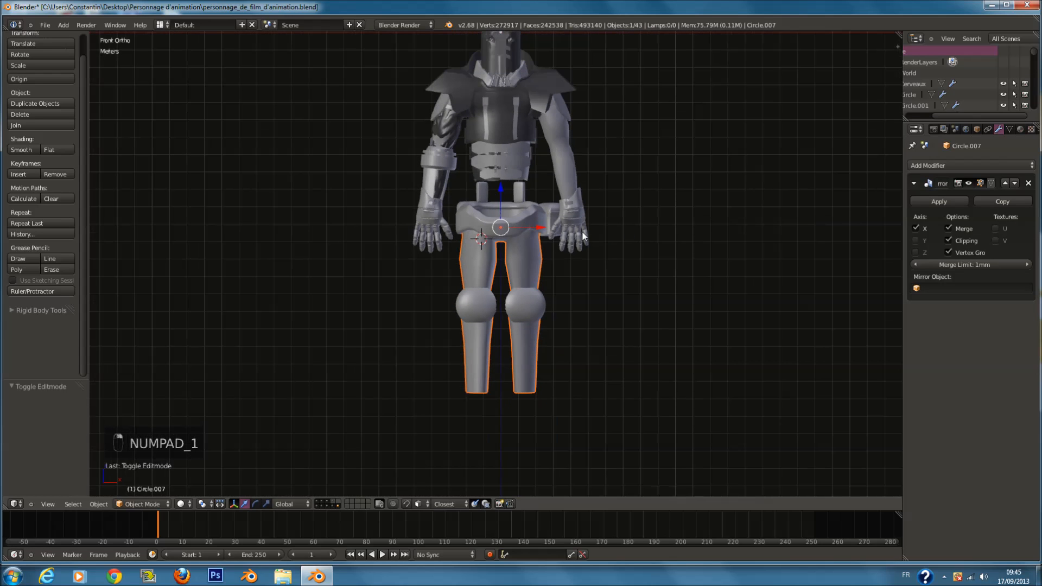
pyautogui.scroll(2, 574, 217)
pyautogui.press('a')
pyautogui.hotkey('ctrl', 's')
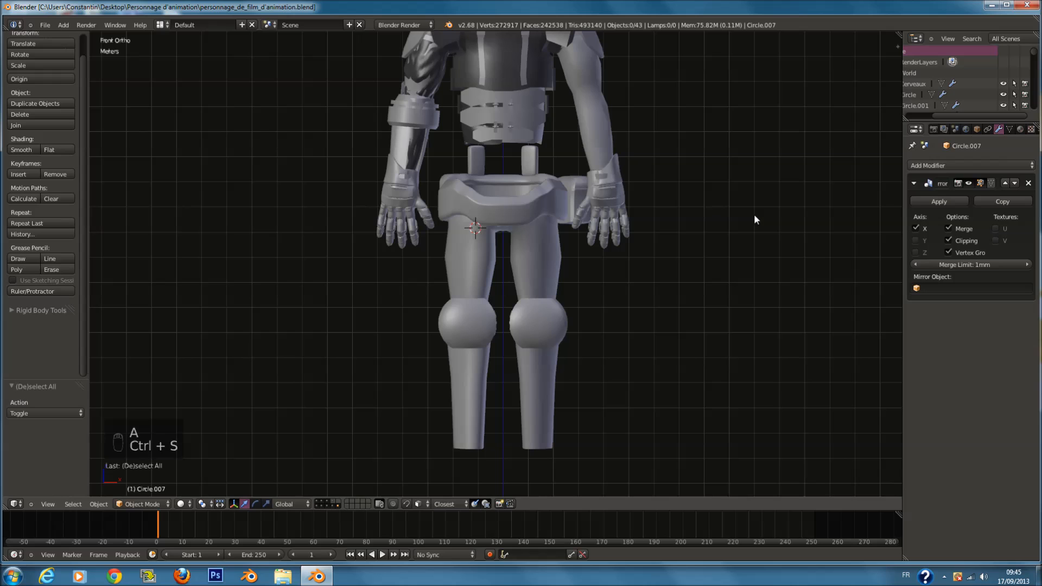
# Step: Inspect the leg mesh in wireframe and Edit Mode
pyautogui.press('z')
pyautogui.rightClick(530, 266)
pyautogui.press('Tab')
pyautogui.press('a')
pyautogui.press('a')
pyautogui.press('a')
pyautogui.press('a')
pyautogui.press('a')
pyautogui.press('a')
pyautogui.press('Tab')
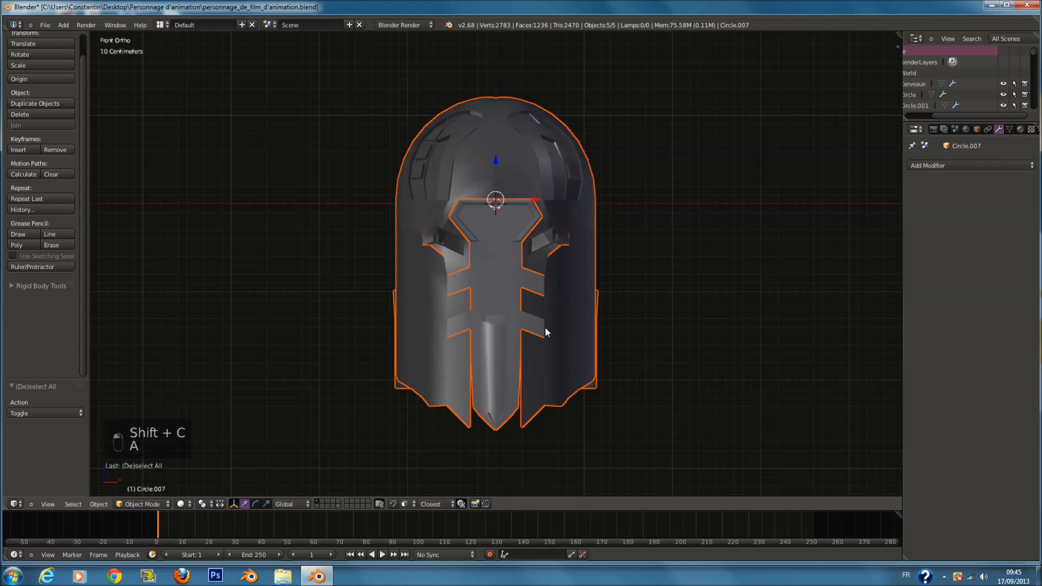
# Step: Review the objects on the helmet layer and on the torso and belt layer, and save the file
pyautogui.scroll(-3, 545, 327)
pyautogui.press('z')
pyautogui.press('z')
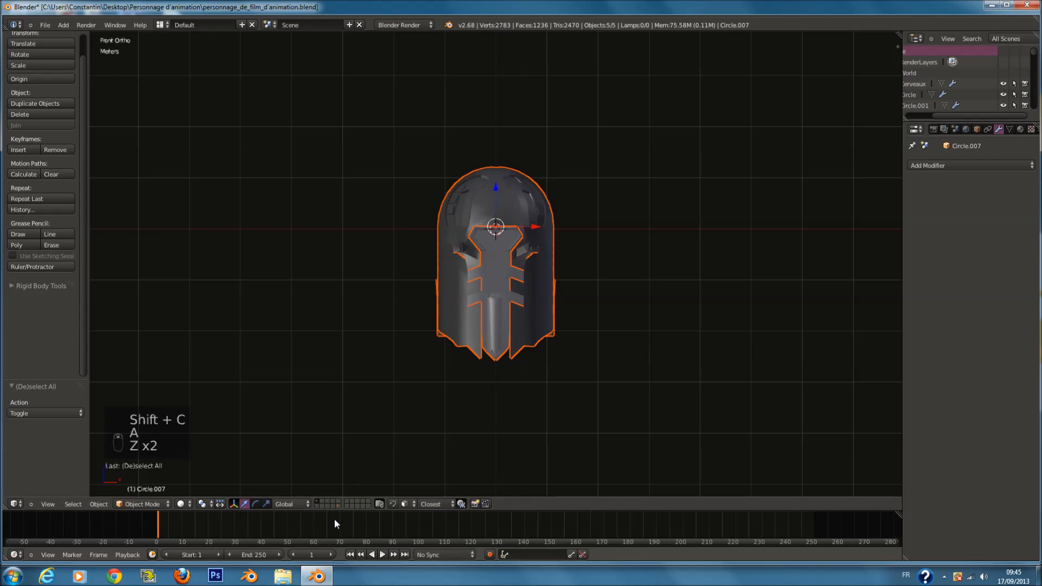
pyautogui.click(317, 507)
pyautogui.scroll(-5, 559, 361)
pyautogui.press('a')
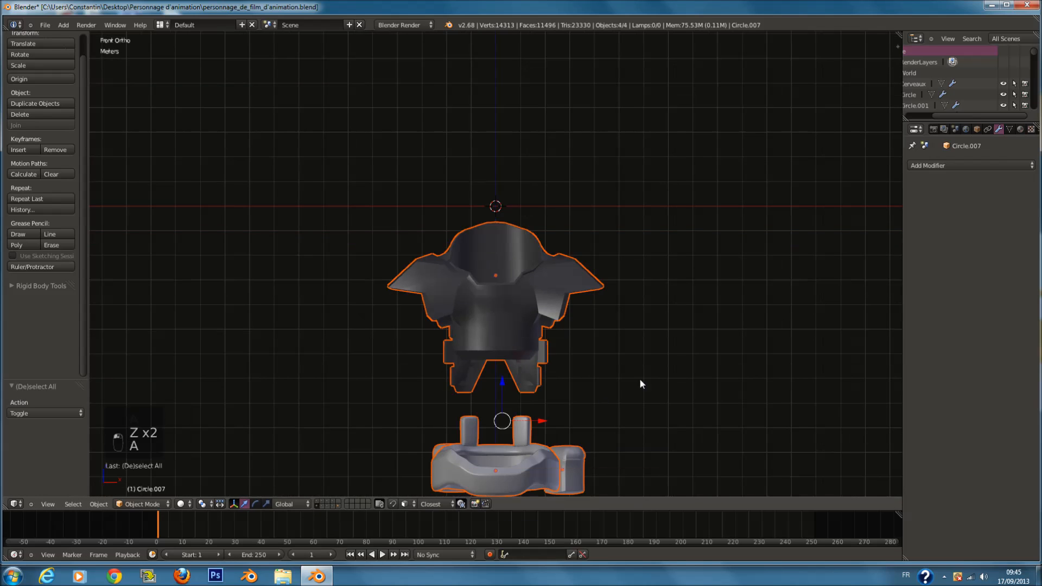
pyautogui.press('a')
pyautogui.scroll(3, 624, 376)
pyautogui.press('a')
pyautogui.press('a')
pyautogui.press('a')
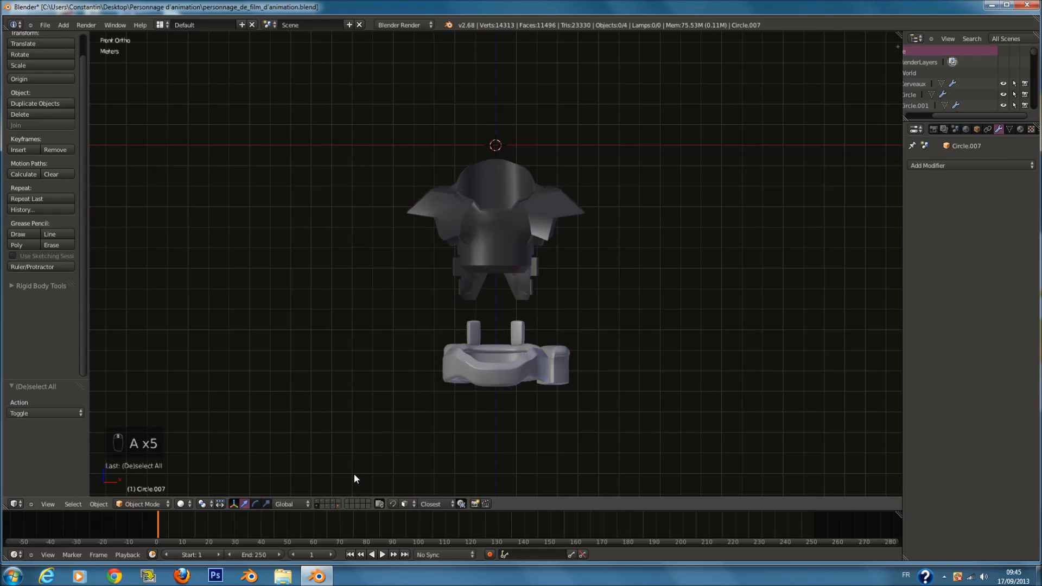
pyautogui.moveTo(349, 464); pyautogui.dragTo(574, 444, button='middle')
pyautogui.hotkey('ctrl', 's')
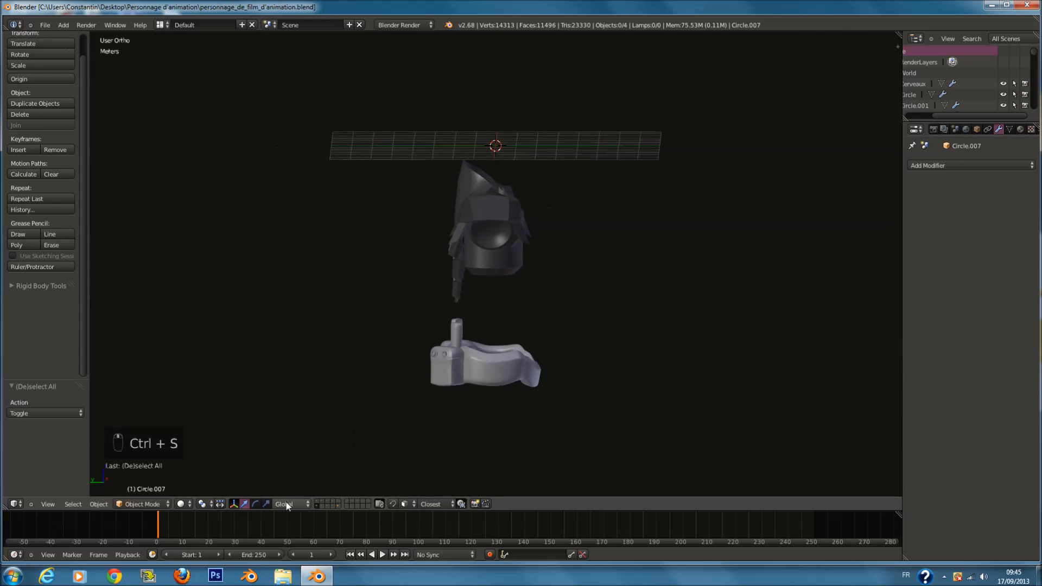
# Step: Review the remaining layers holding the abdomen plates, hands, sleeve and arm armour
pyautogui.click(322, 501)
pyautogui.press('a')
pyautogui.scroll(3, 530, 307)
pyautogui.scroll(2, 530, 313)
pyautogui.hotkey('ctrl', 's')
pyautogui.click(321, 505)
pyautogui.press('a')
pyautogui.press('a')
pyautogui.press('a')
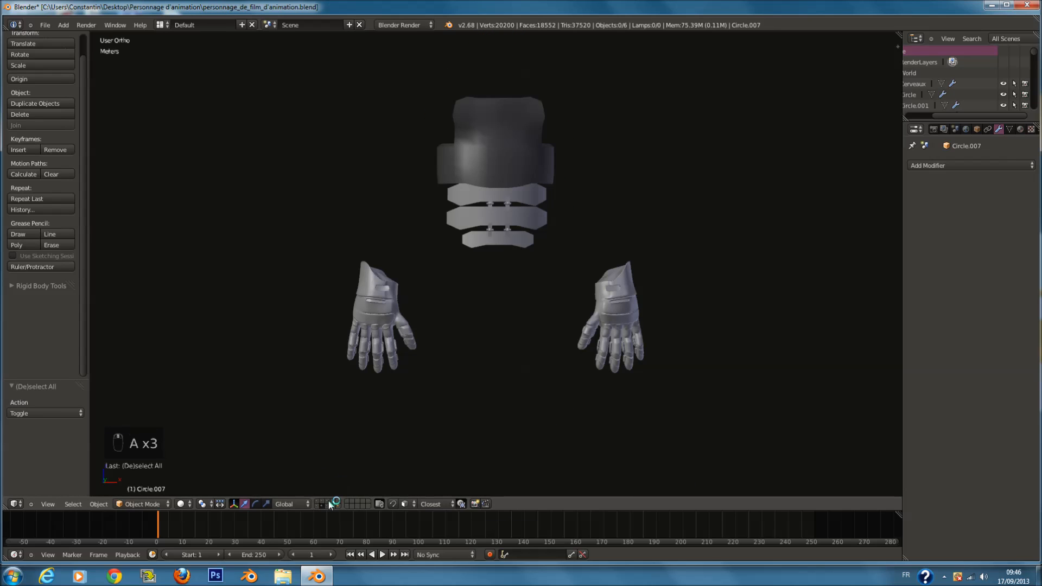
pyautogui.click(327, 503)
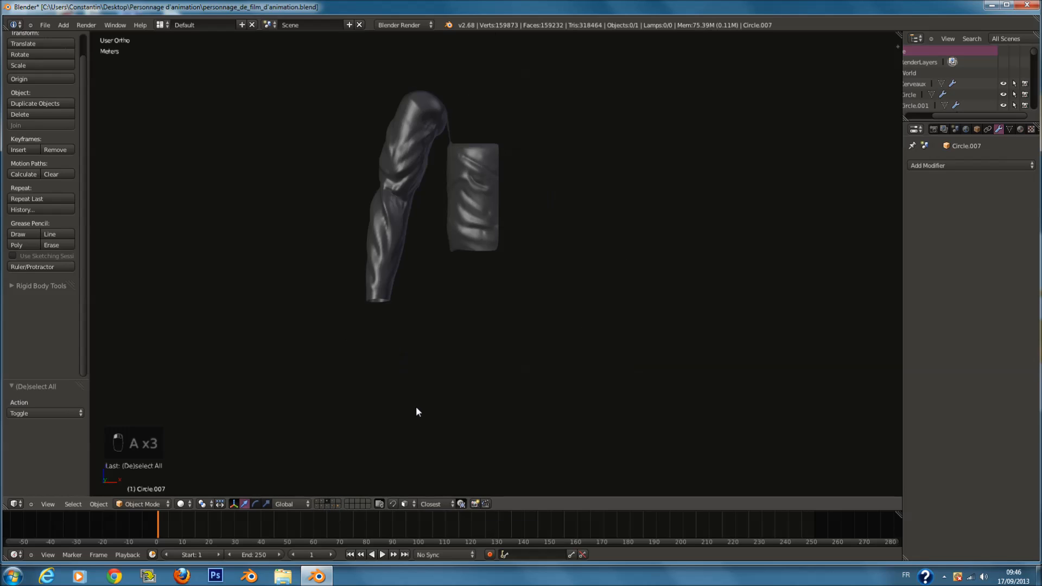
pyautogui.click(328, 506)
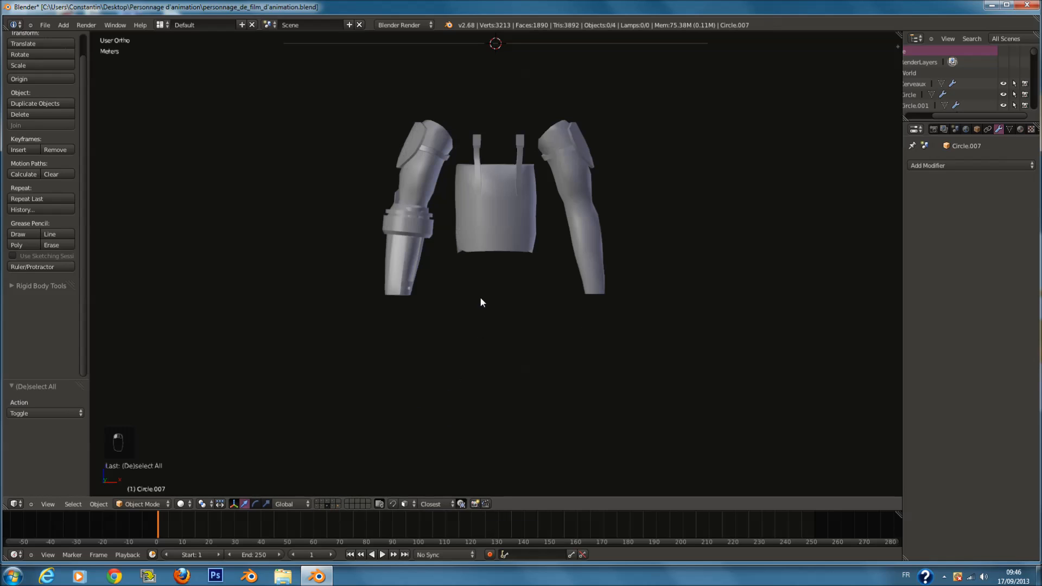
# Step: Move both elbow pads to the layer that holds the arm armour
pyautogui.click(333, 501)
pyautogui.press('a')
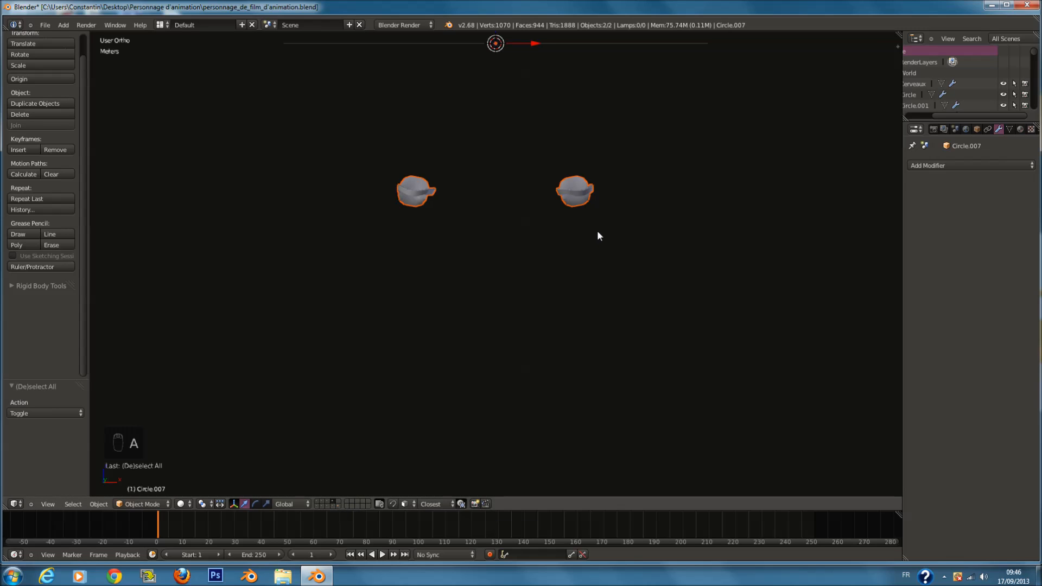
pyautogui.press('m')
pyautogui.click(734, 258)
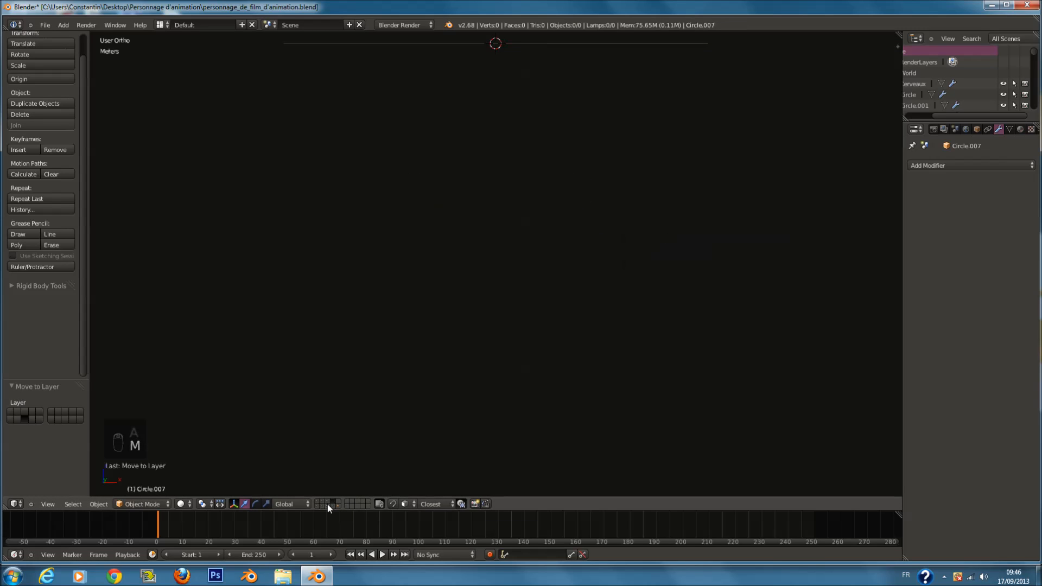
# Step: Check the arm layer, show only the leg's layer in front view, and save the file
pyautogui.click(328, 503)
pyautogui.moveTo(396, 467); pyautogui.dragTo(605, 373, button='middle')
pyautogui.press('a')
pyautogui.click(337, 507)
pyautogui.moveTo(507, 389); pyautogui.dragTo(341, 500, button='middle')
pyautogui.press('a')
pyautogui.click(337, 506)
pyautogui.hotkey('ctrl', 's')
pyautogui.press('KP_1')
pyautogui.press('KP_Decimal')
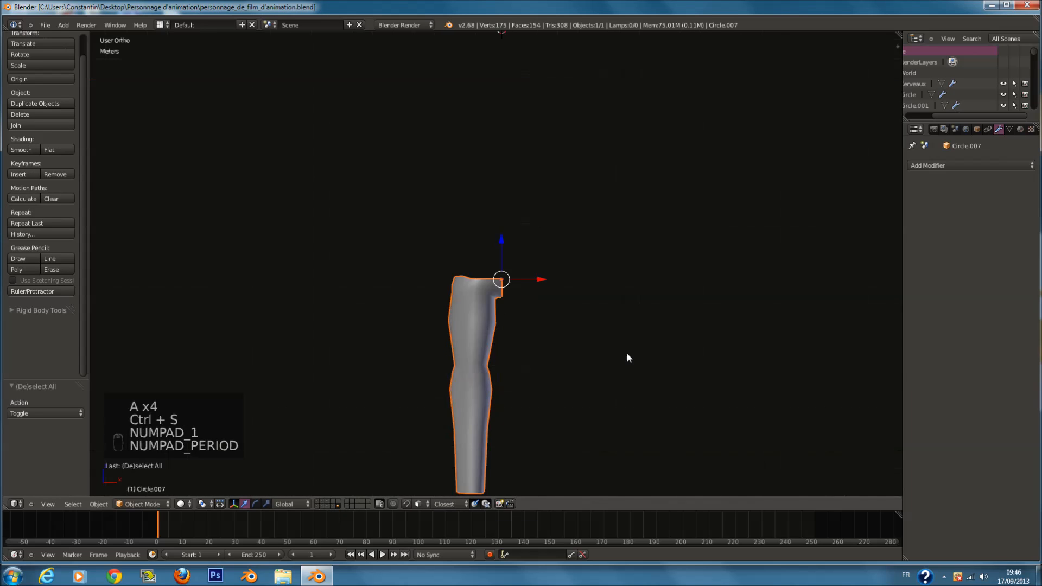
# Step: Duplicate the leg in place and move the copy to layer 5
pyautogui.hotkey('shift', 'd')
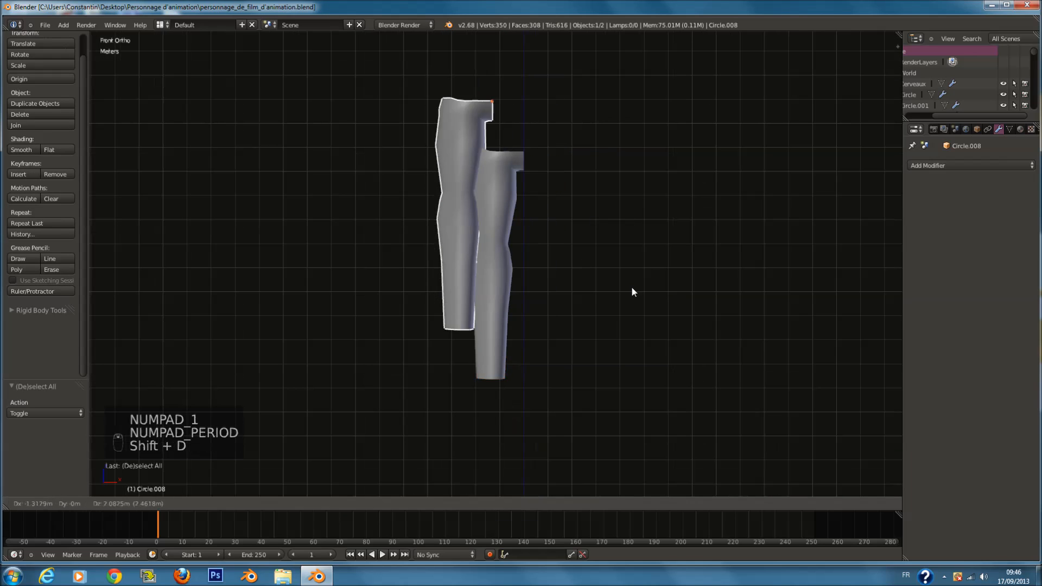
pyautogui.rightClick(645, 292)
pyautogui.press('m')
pyautogui.click(764, 309)
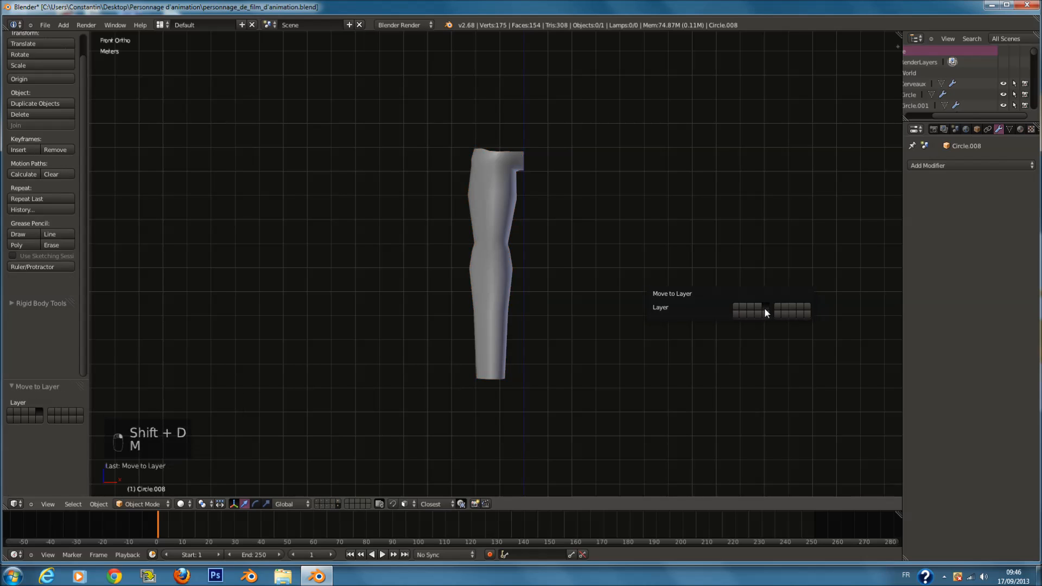
# Step: Show the knee armour's layer together with the leg, select the original leg and save the file
pyautogui.keyDown('shift'); pyautogui.click(332, 505); pyautogui.keyUp('shift')
pyautogui.keyDown('shift'); pyautogui.scroll(5, 537, 334); pyautogui.keyUp('shift')
pyautogui.scroll(2, 546, 329)
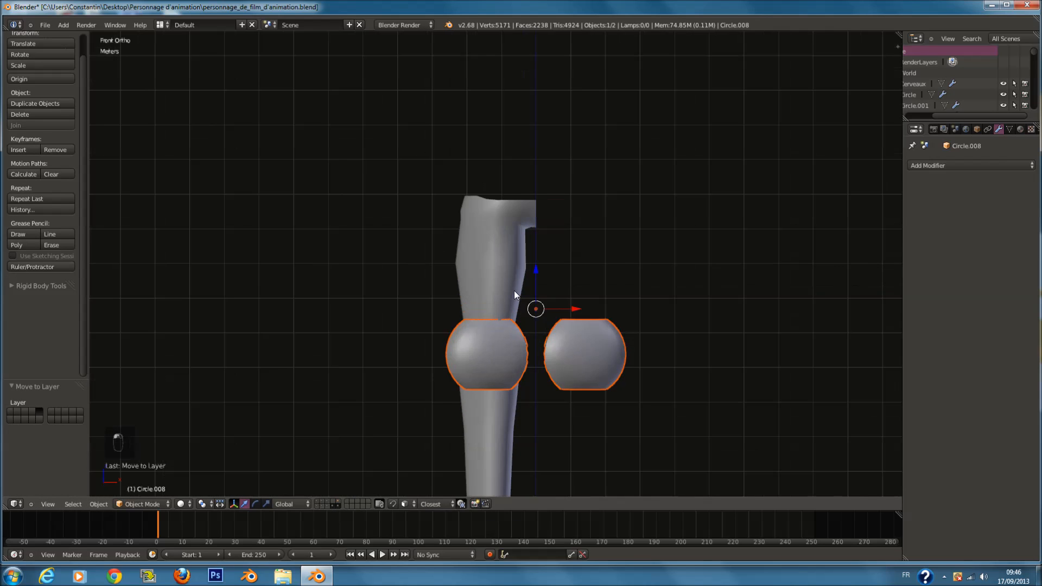
pyautogui.rightClick(511, 295)
pyautogui.hotkey('ctrl', 's')
pyautogui.scroll(1, 224, 299)
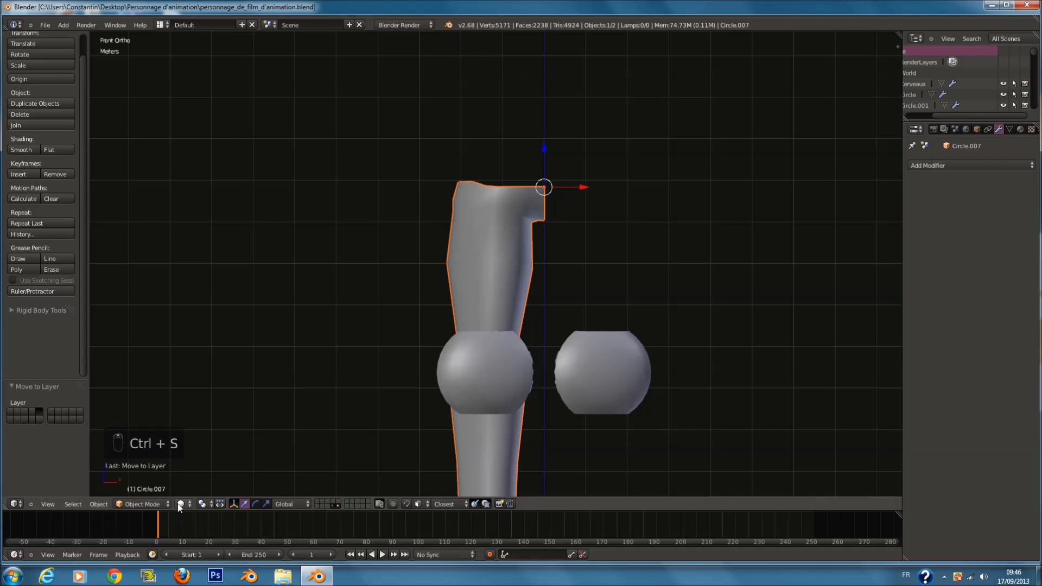
# Step: Switch the leg to Sculpt Mode and save the file
pyautogui.click(143, 504)
pyautogui.click(138, 470)
pyautogui.keyDown('shift'); pyautogui.moveTo(506, 354); pyautogui.dragTo(471, 354, button='middle'); pyautogui.keyUp('shift')
pyautogui.hotkey('ctrl', 's')
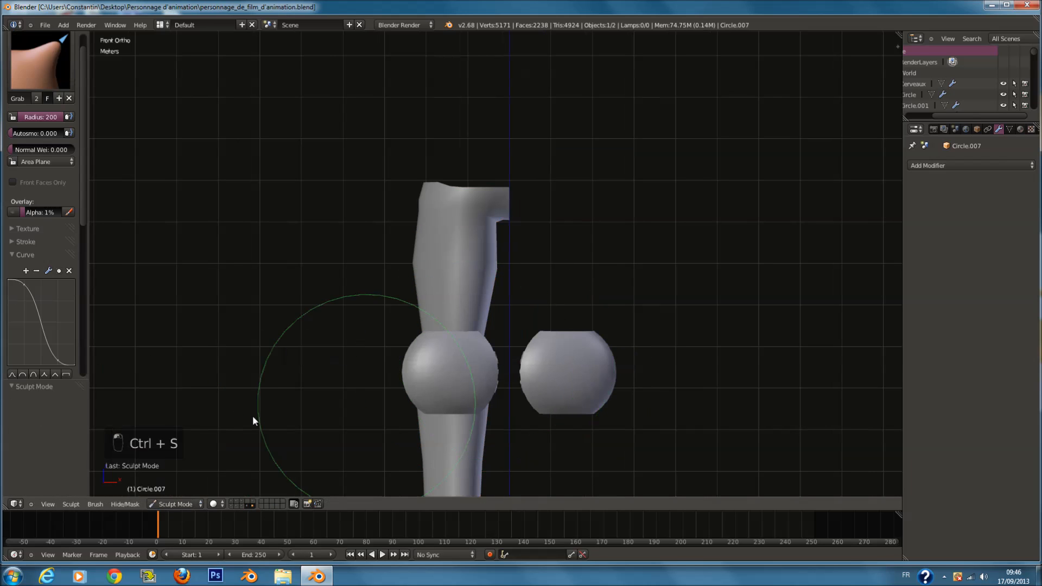
# Step: Choose the standard Brush sculpting brush and set its radius to 59
pyautogui.click(40, 60)
pyautogui.click(75, 117)
pyautogui.press('f')
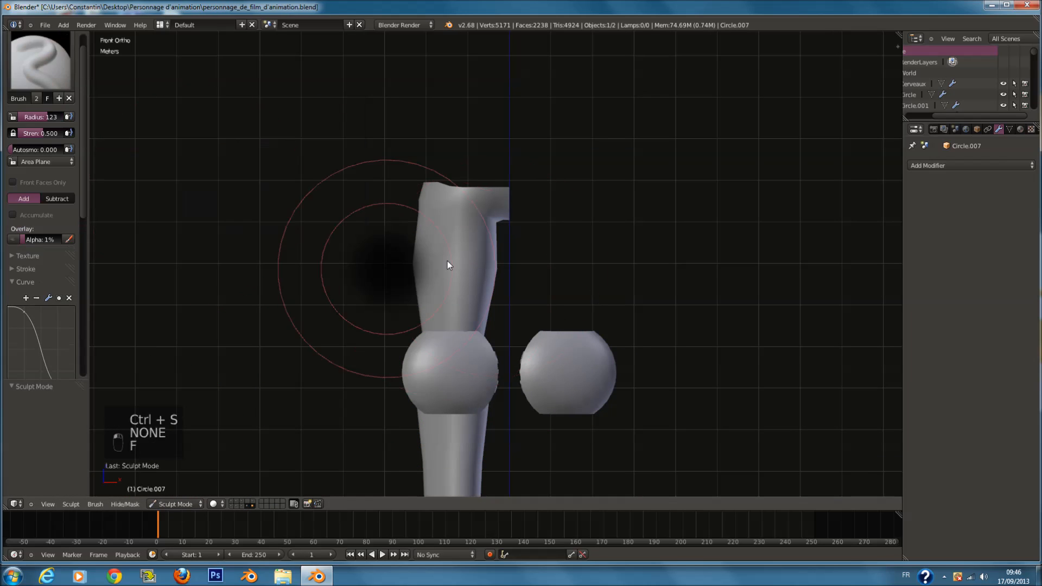
pyautogui.click(436, 253)
# Step: Add a Multiresolution modifier to the leg, subdivide it four times and check the mesh density in wireframe
pyautogui.click(954, 165)
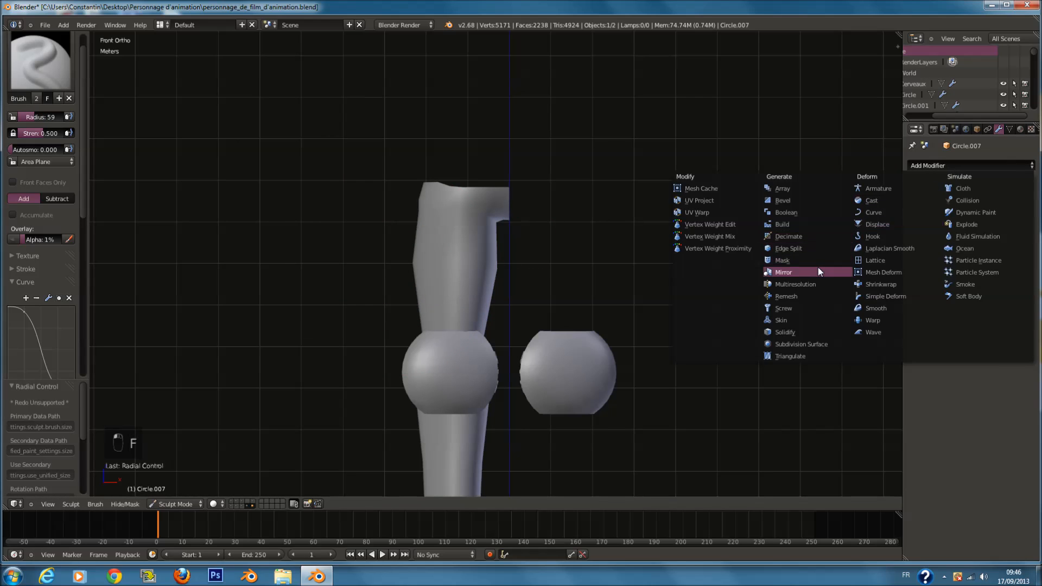
pyautogui.click(793, 284)
pyautogui.click(1015, 228)
pyautogui.click(1015, 228)
pyautogui.click(1015, 228)
pyautogui.click(1015, 228)
pyautogui.press('z')
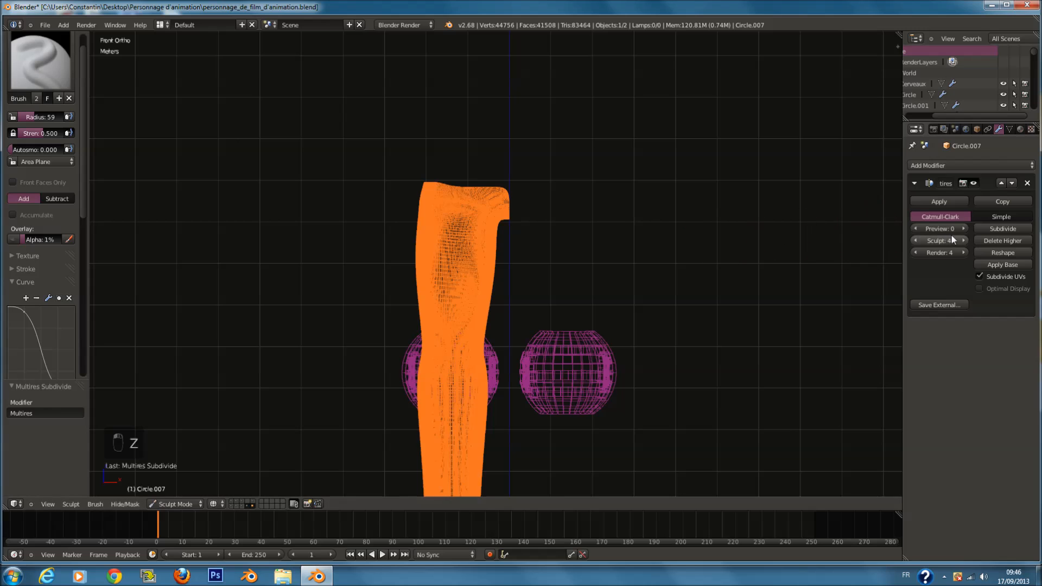
pyautogui.press('z')
# Step: Try sculpting small folds on the lower thigh behind the knee plate with a brush radius of about 81
pyautogui.scroll(3, 487, 245)
pyautogui.press('f')
pyautogui.click(458, 232)
pyautogui.keyDown('shift'); pyautogui.moveTo(378, 227); pyautogui.dragTo(465, 226, button='middle'); pyautogui.keyUp('shift')
pyautogui.scroll(2, 489, 250)
pyautogui.press('f')
pyautogui.click(554, 272)
pyautogui.scroll(-2, 555, 272)
pyautogui.moveTo(554, 272)
pyautogui.mouseDown(button='middle')
pyautogui.moveTo(475, 304)
pyautogui.moveTo(489, 301)
pyautogui.mouseUp(button='middle')
pyautogui.press('f')
pyautogui.click(502, 303)
pyautogui.keyDown('shift'); pyautogui.moveTo(542, 319); pyautogui.dragTo(543, 266, button='middle'); pyautogui.keyUp('shift')
pyautogui.scroll(4, 542, 266)
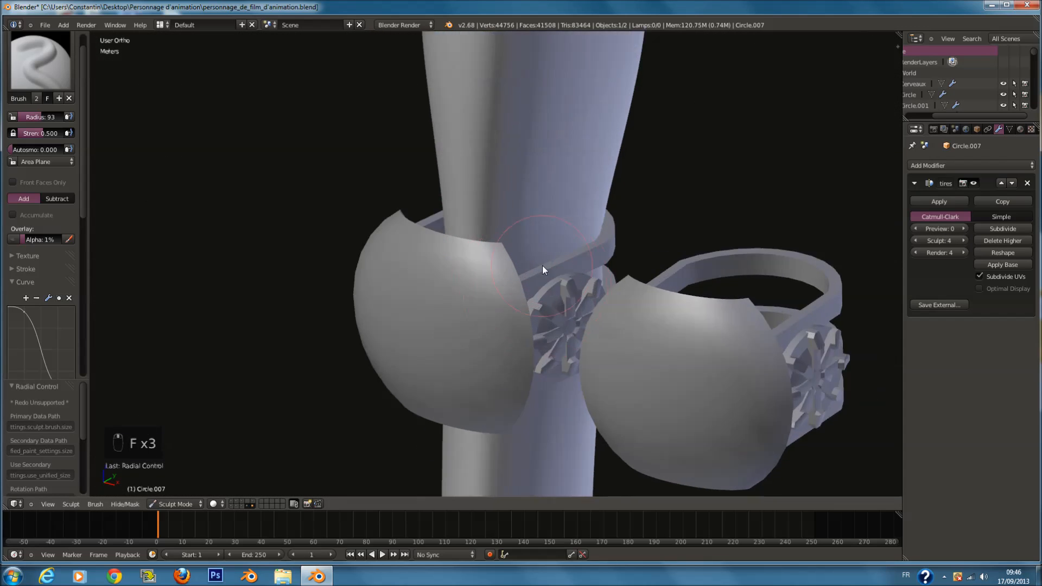
pyautogui.press('f')
pyautogui.click(519, 230)
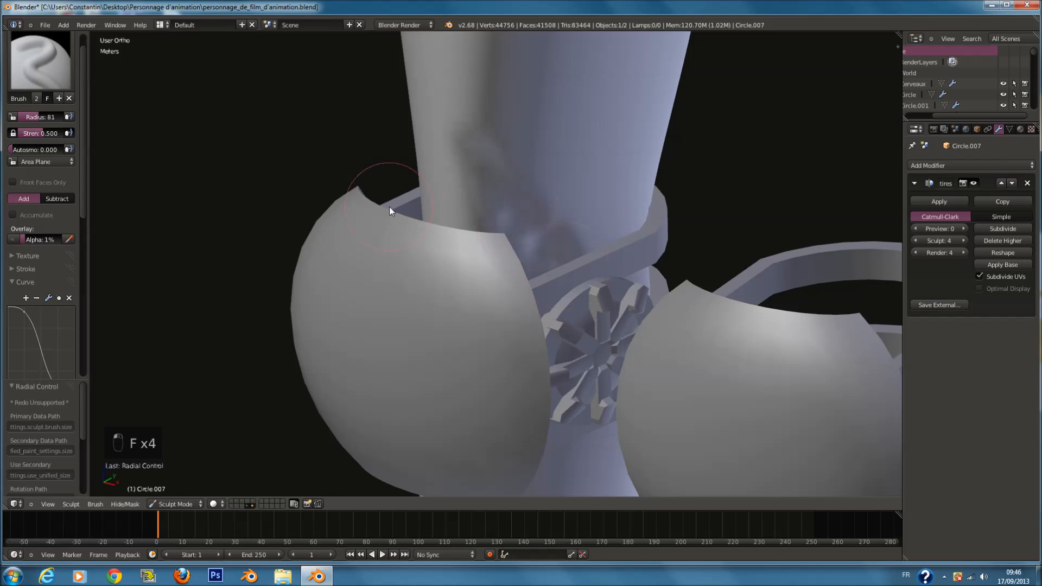
# Step: Try sculpting diagonal folds above the knee strap with a brush radius of 75, and undo the strokes
pyautogui.moveTo(542, 216); pyautogui.dragTo(506, 214, button='middle')
pyautogui.scroll(1, 506, 214)
pyautogui.press('f')
pyautogui.click(497, 209)
pyautogui.moveTo(419, 129); pyautogui.dragTo(530, 238)
pyautogui.moveTo(636, 211); pyautogui.dragTo(679, 145)
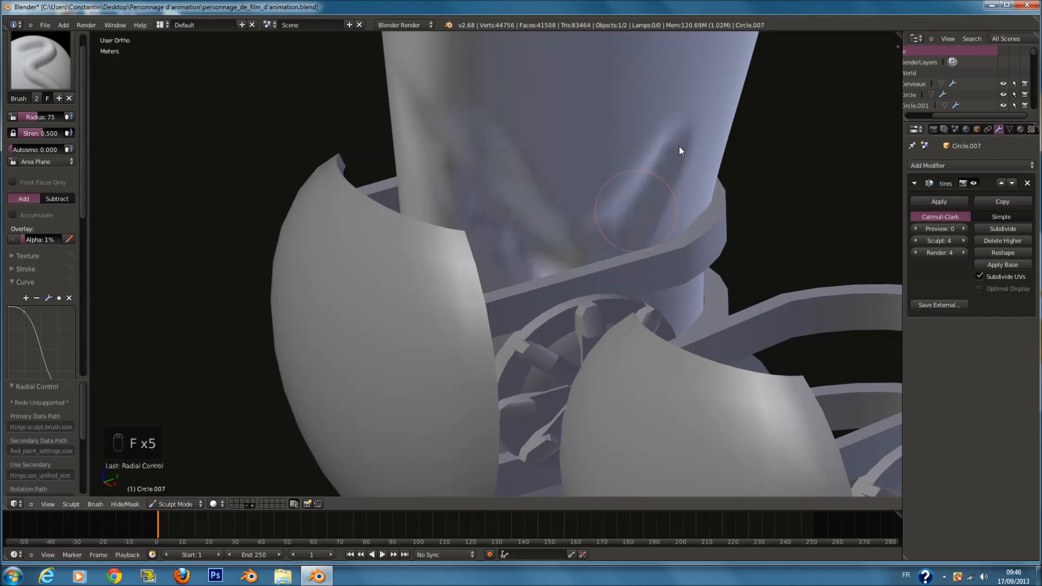
pyautogui.moveTo(679, 146); pyautogui.dragTo(654, 147, button='middle')
pyautogui.scroll(-4, 438, 186)
pyautogui.moveTo(438, 186)
pyautogui.mouseDown(button='middle')
pyautogui.moveTo(421, 179)
pyautogui.moveTo(448, 257)
pyautogui.moveTo(507, 216)
pyautogui.mouseUp(button='middle')
pyautogui.hotkey('ctrl', 'z')
pyautogui.hotkey('ctrl', 'z')
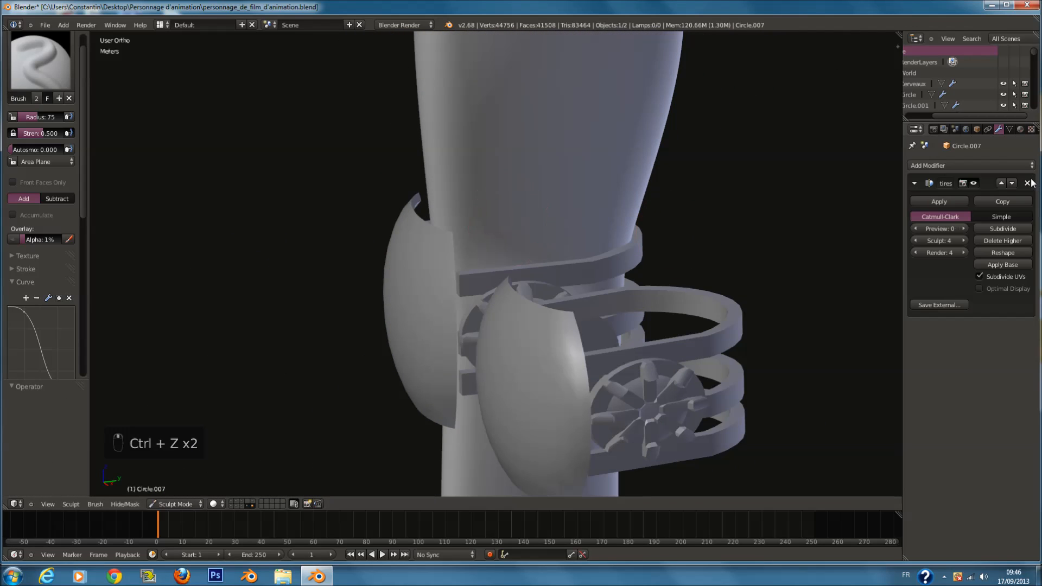
# Step: With the Multires display off, select the whole leg mesh, remove its doubles, recalculate its normals and flip their direction
pyautogui.click(978, 183)
pyautogui.press('Tab')
pyautogui.scroll(-4, 543, 228)
pyautogui.press('a')
pyautogui.press('a')
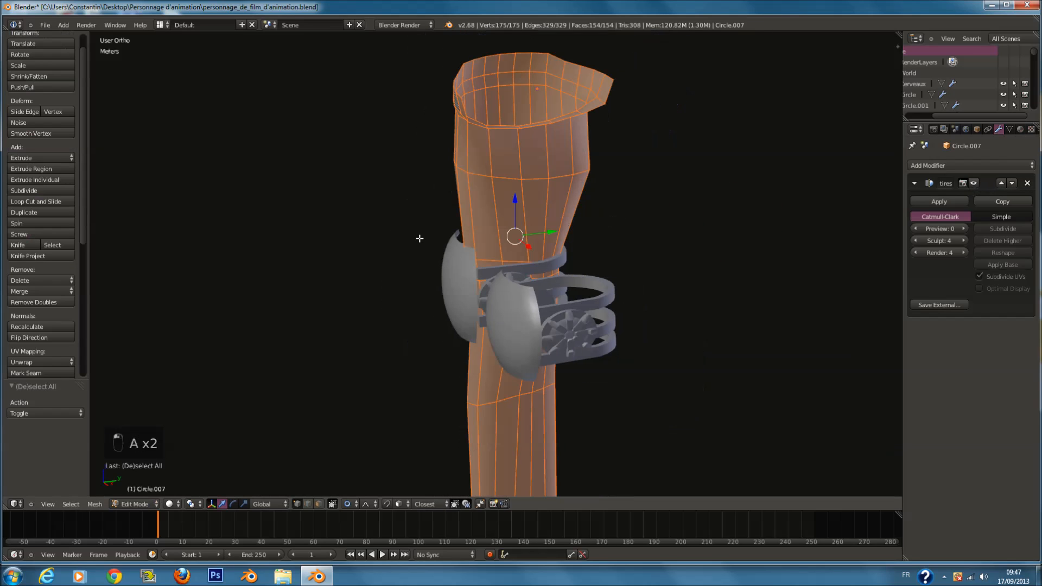
pyautogui.click(59, 303)
pyautogui.click(59, 328)
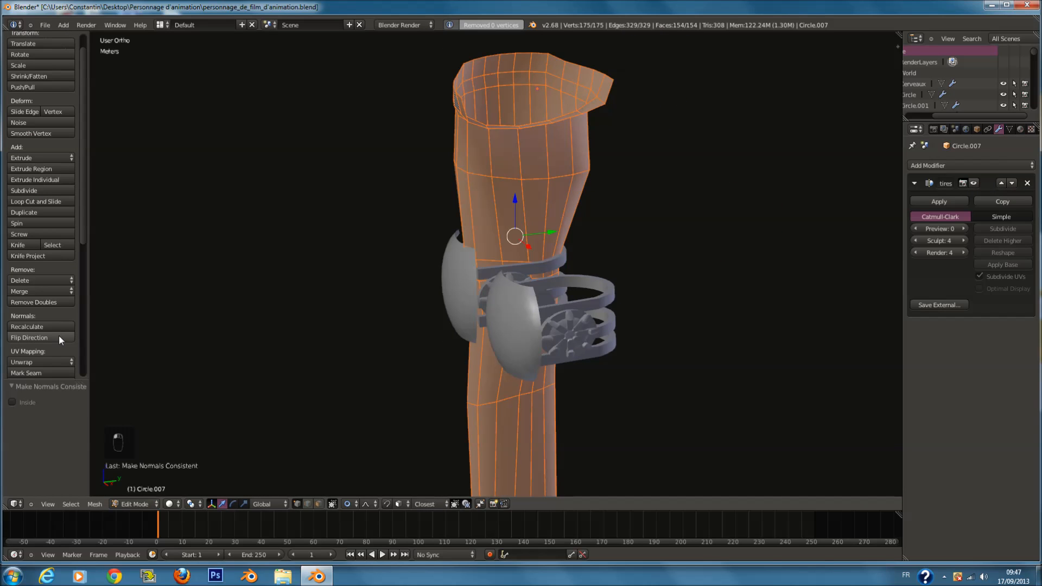
pyautogui.click(59, 334)
# Step: Return the leg to Sculpt Mode, set the brush radius to 79 and turn the Multires display back on
pyautogui.press('Tab')
pyautogui.scroll(2, 579, 206)
pyautogui.press('f')
pyautogui.click(542, 190)
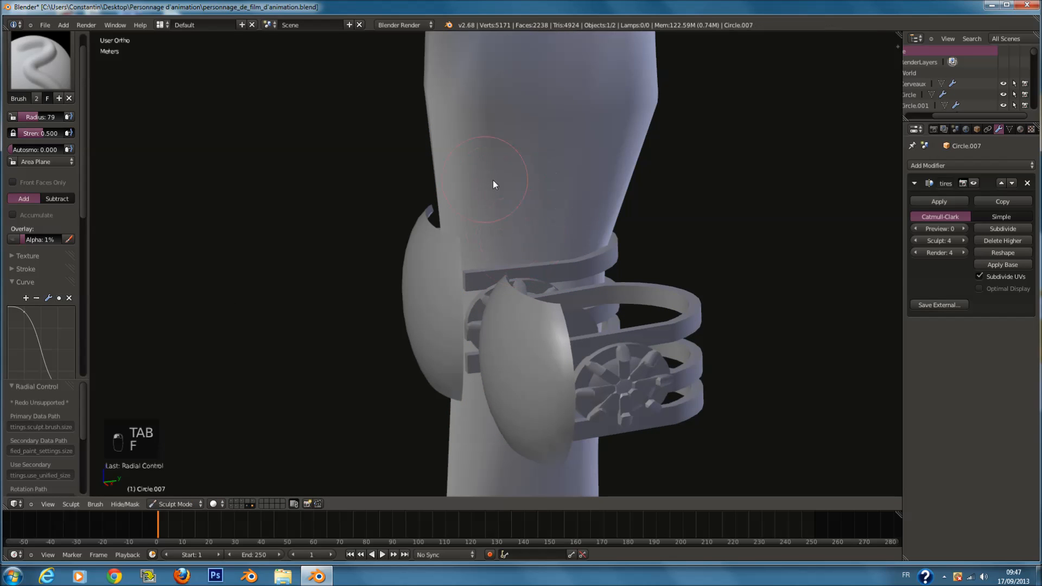
pyautogui.moveTo(493, 180); pyautogui.dragTo(810, 198, button='middle')
pyautogui.press('z')
pyautogui.press('z')
pyautogui.press('z')
pyautogui.scroll(1, 783, 185)
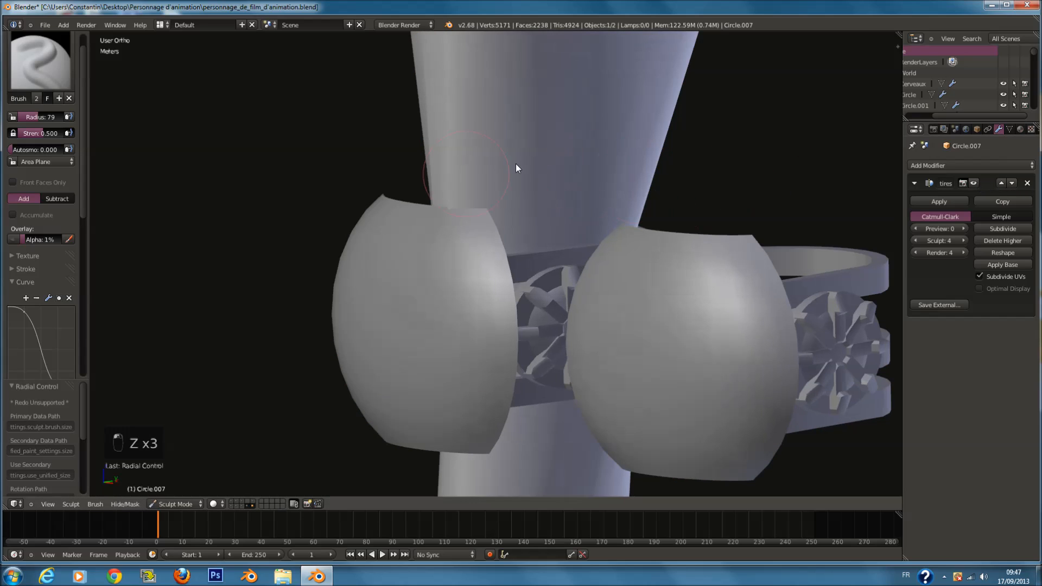
pyautogui.moveTo(584, 204); pyautogui.dragTo(625, 227, button='middle')
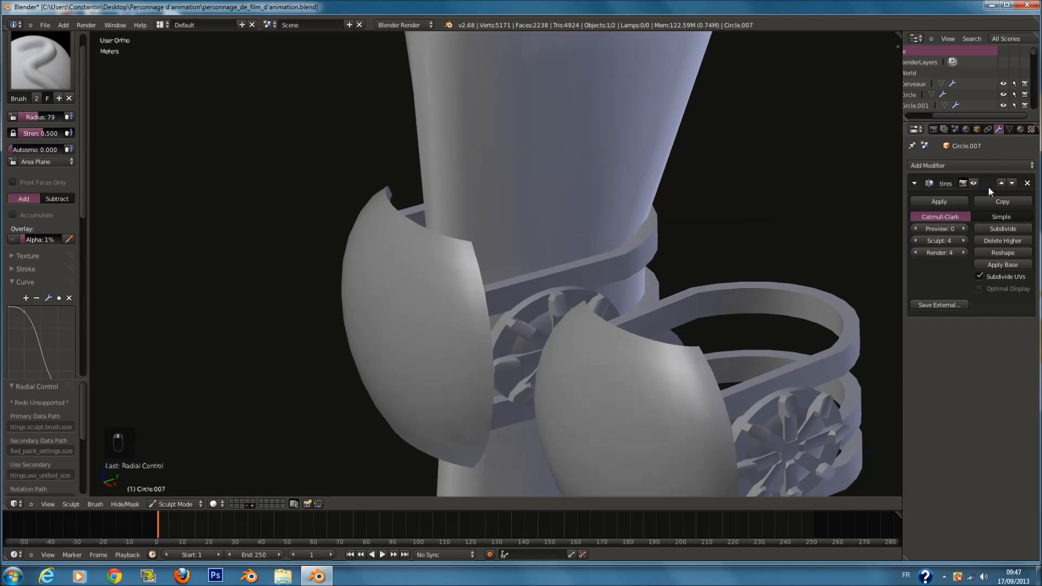
pyautogui.click(974, 183)
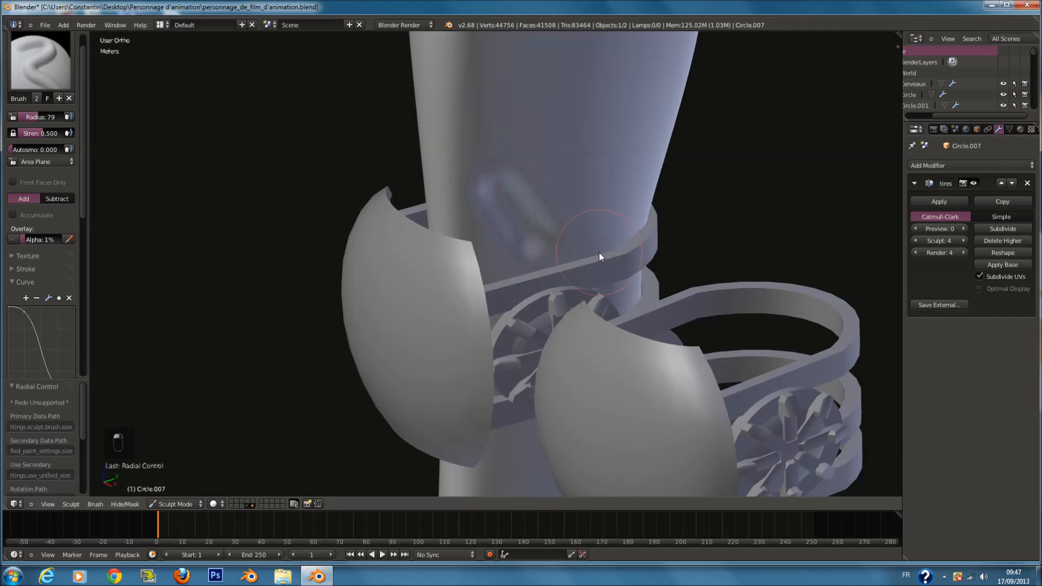
# Step: Undo the test strokes above the knee armour and recalculate the leg's normals in Edit Mode
pyautogui.moveTo(599, 256); pyautogui.dragTo(620, 245, button='middle')
pyautogui.hotkey('ctrl', 'z')
pyautogui.press('Tab')
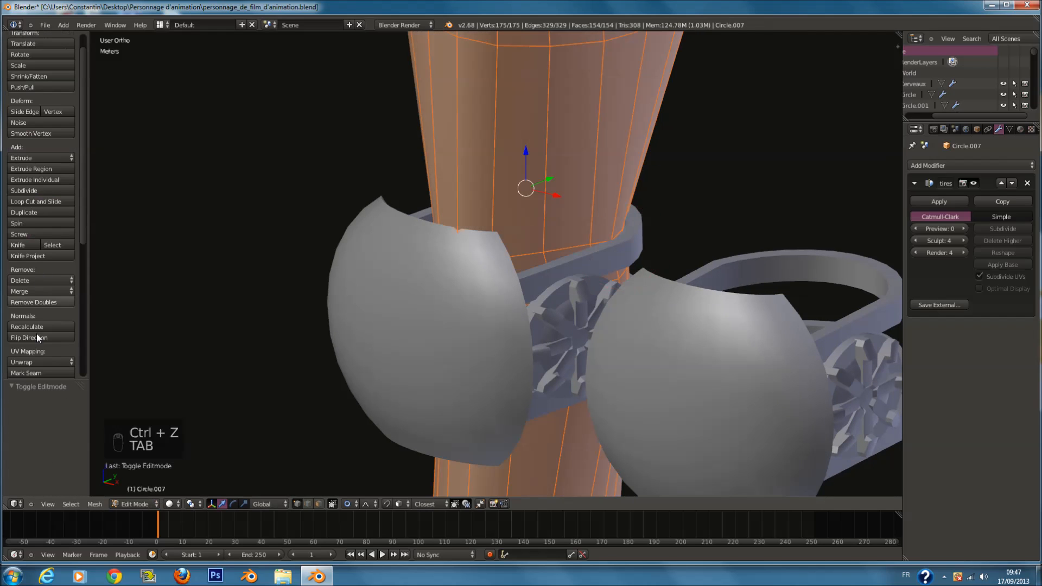
pyautogui.press('Tab')
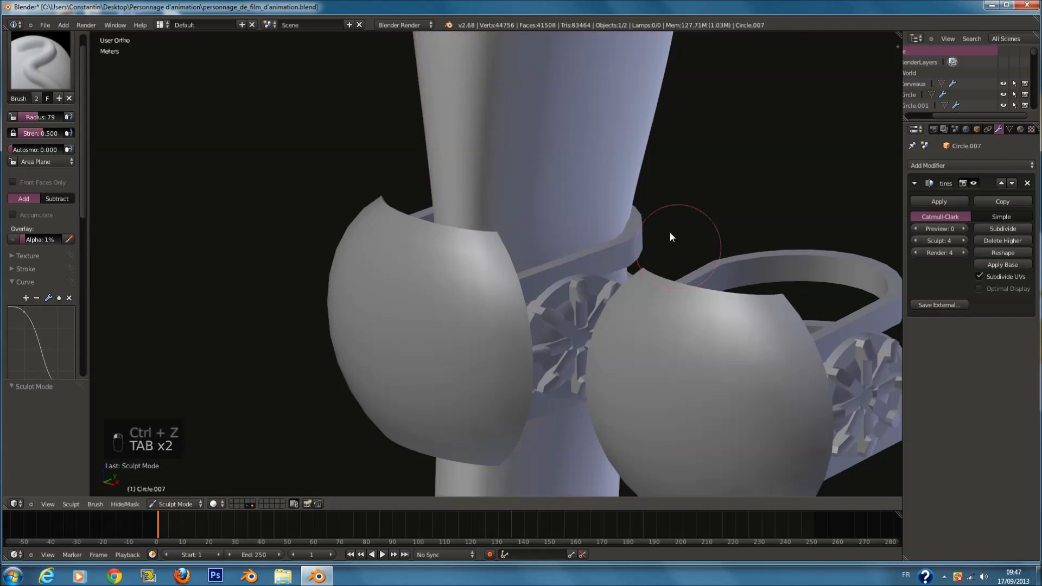
pyautogui.hotkey('ctrl', 'z')
pyautogui.press('Tab')
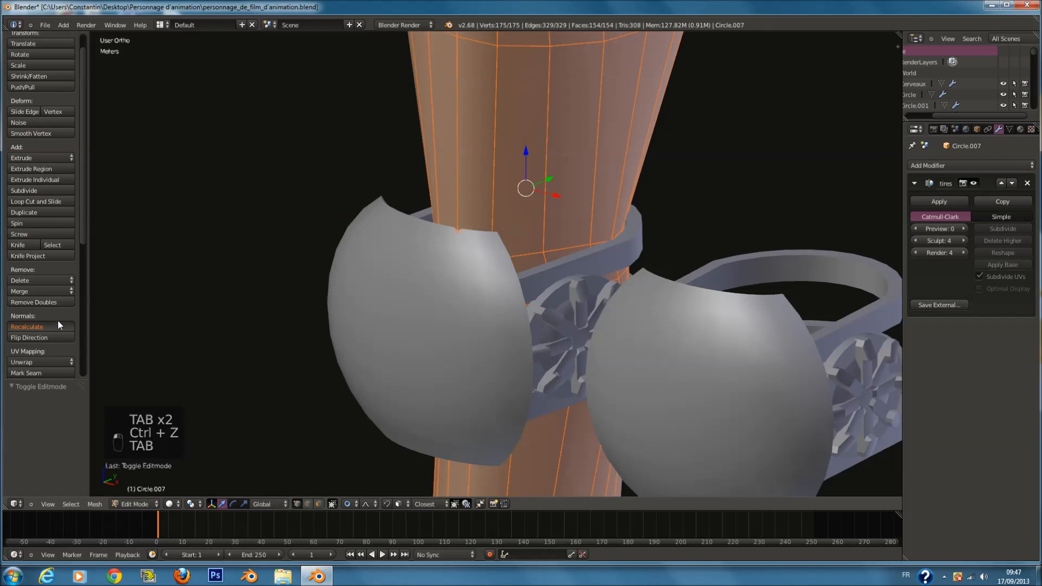
pyautogui.press('Tab')
pyautogui.moveTo(562, 201)
pyautogui.mouseDown(button='middle')
pyautogui.moveTo(647, 180)
pyautogui.moveTo(572, 198)
pyautogui.moveTo(552, 245)
pyautogui.mouseUp(button='middle')
pyautogui.hotkey('ctrl', 'z')
# Step: Sculpt V-shaped folds on the inner thigh just above the knee strap with a brush radius of 87
pyautogui.scroll(2, 572, 197)
pyautogui.press('f')
pyautogui.click(555, 244)
pyautogui.moveTo(478, 217)
pyautogui.mouseDown()
pyautogui.moveTo(524, 278)
pyautogui.moveTo(357, 75)
pyautogui.moveTo(479, 261)
pyautogui.mouseUp()
pyautogui.moveTo(479, 260)
pyautogui.mouseDown(button='middle')
pyautogui.moveTo(691, 116)
pyautogui.moveTo(670, 216)
pyautogui.mouseUp(button='middle')
pyautogui.scroll(-4, 690, 112)
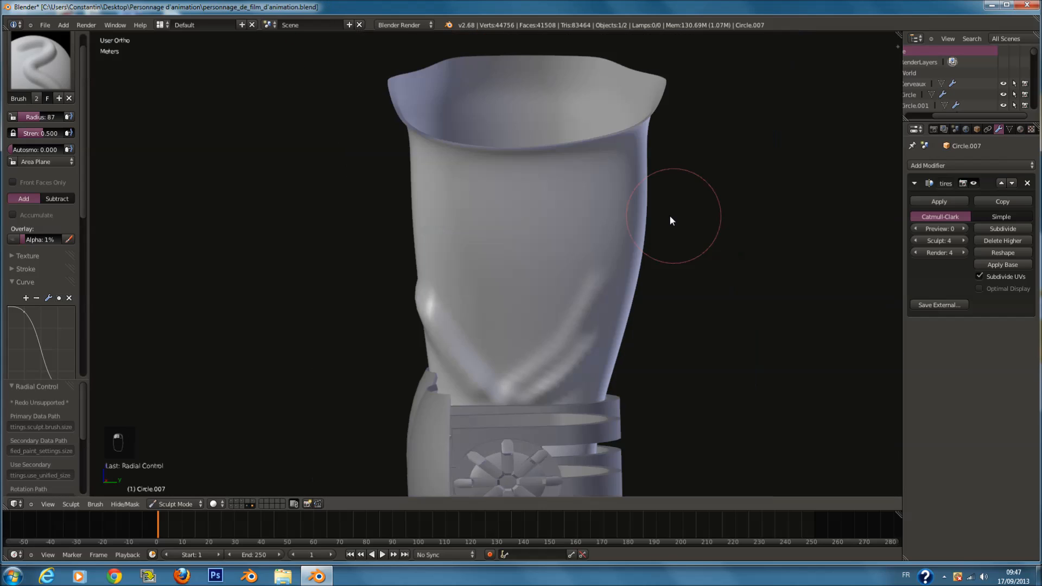
# Step: Resize the brush and sculpt several diagonal folds running down the side of the thigh
pyautogui.scroll(3, 669, 215)
pyautogui.press('f')
pyautogui.click(662, 213)
pyautogui.moveTo(410, 108)
pyautogui.mouseDown()
pyautogui.moveTo(455, 180)
pyautogui.moveTo(545, 272)
pyautogui.moveTo(534, 282)
pyautogui.mouseUp()
pyautogui.moveTo(464, 230); pyautogui.dragTo(536, 265)
pyautogui.moveTo(386, 203); pyautogui.dragTo(519, 316)
# Step: Sculpt long diagonal folds across the front and outer side of the thigh, resizing the brush between strokes
pyautogui.moveTo(519, 320)
pyautogui.mouseDown(button='middle')
pyautogui.moveTo(593, 343)
pyautogui.moveTo(631, 333)
pyautogui.mouseUp(button='middle')
pyautogui.press('f')
pyautogui.click(570, 299)
pyautogui.moveTo(473, 154); pyautogui.dragTo(678, 343)
pyautogui.moveTo(624, 342); pyautogui.dragTo(702, 335, button='middle')
pyautogui.press('f')
pyautogui.click(709, 334)
pyautogui.moveTo(561, 149); pyautogui.dragTo(461, 356)
# Step: Set the brush radius to 103 and sculpt a diagonal fold on the upper outer thigh
pyautogui.moveTo(464, 353); pyautogui.dragTo(507, 343, button='middle')
pyautogui.press('f')
pyautogui.click(520, 347)
pyautogui.scroll(-2, 494, 284)
pyautogui.scroll(2, 492, 282)
pyautogui.press('f')
pyautogui.click(492, 281)
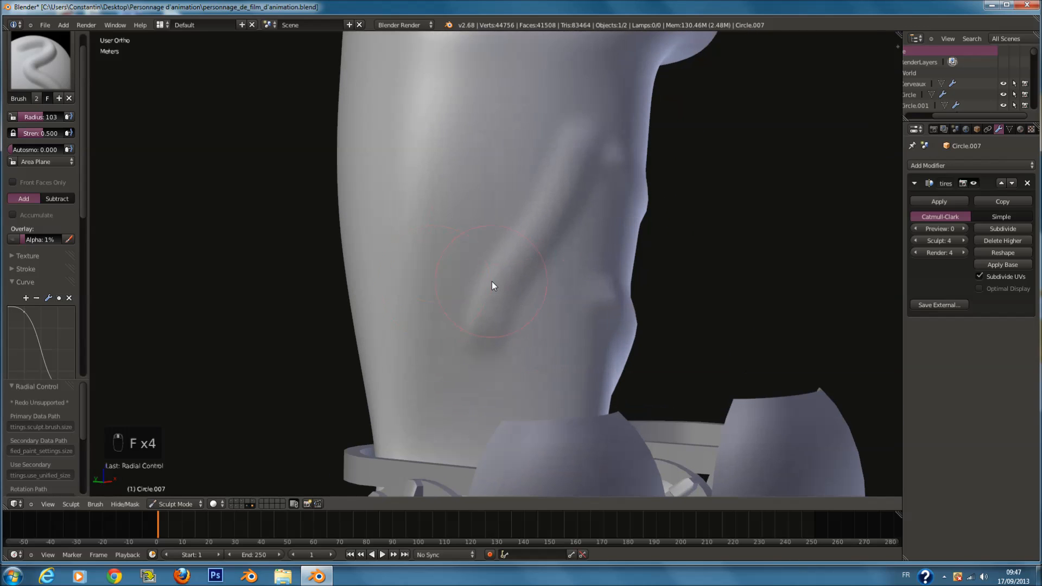
pyautogui.moveTo(483, 98); pyautogui.dragTo(466, 124, button='middle')
pyautogui.moveTo(365, 87); pyautogui.dragTo(460, 195)
# Step: Resize the brush and sculpt two diagonal folds down the back of the thigh below the hip
pyautogui.moveTo(434, 179)
pyautogui.mouseDown(button='middle')
pyautogui.moveTo(504, 145)
pyautogui.moveTo(488, 142)
pyautogui.mouseUp(button='middle')
pyautogui.press('f')
pyautogui.click(406, 142)
pyautogui.moveTo(406, 142); pyautogui.dragTo(401, 175, button='middle')
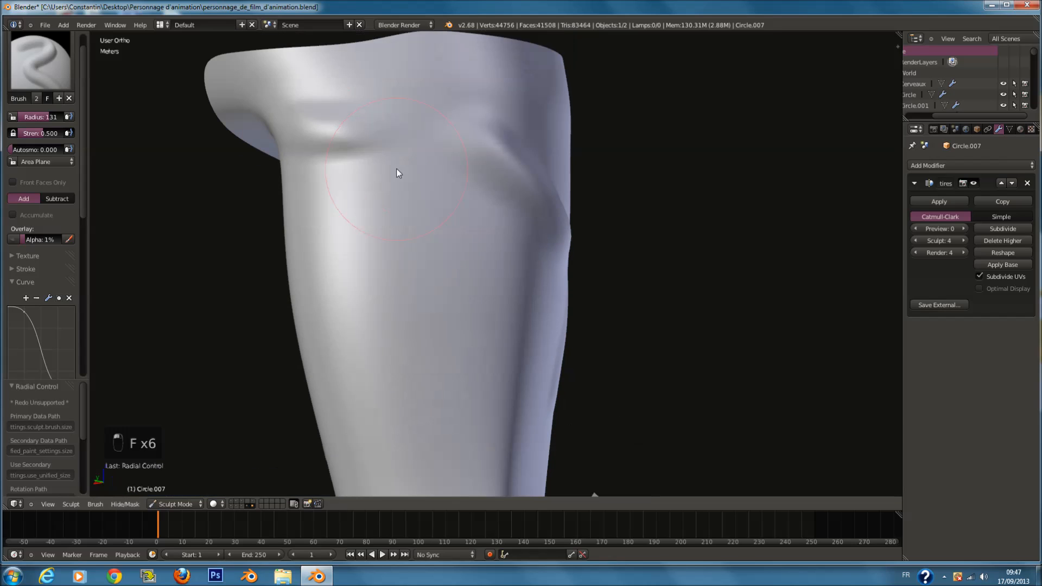
pyautogui.press('f')
pyautogui.click(276, 128)
pyautogui.moveTo(276, 128)
pyautogui.mouseDown()
pyautogui.moveTo(305, 124)
pyautogui.moveTo(271, 174)
pyautogui.moveTo(446, 313)
pyautogui.mouseUp()
pyautogui.moveTo(319, 309)
pyautogui.mouseDown()
pyautogui.moveTo(456, 399)
pyautogui.moveTo(492, 399)
pyautogui.mouseUp()
# Step: Sculpt a bulging fold on the outer thigh just above the knee straps with a brush radius of 126
pyautogui.scroll(-3, 459, 408)
pyautogui.press('f')
pyautogui.click(452, 408)
pyautogui.scroll(-4, 518, 405)
pyautogui.keyDown('shift'); pyautogui.moveTo(520, 482); pyautogui.dragTo(512, 354, button='middle'); pyautogui.keyUp('shift')
pyautogui.scroll(4, 512, 353)
pyautogui.press('f')
pyautogui.click(509, 352)
pyautogui.scroll(3, 499, 334)
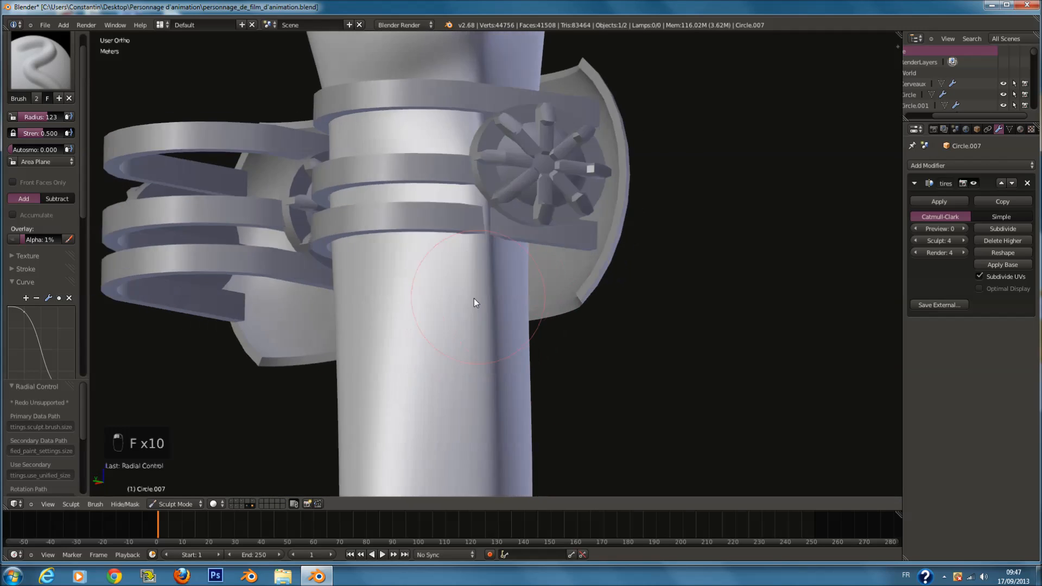
pyautogui.moveTo(474, 301); pyautogui.dragTo(412, 293, button='middle')
pyautogui.press('f')
pyautogui.click(420, 260)
pyautogui.moveTo(369, 129)
pyautogui.mouseDown()
pyautogui.moveTo(414, 128)
pyautogui.moveTo(372, 165)
pyautogui.moveTo(433, 152)
pyautogui.moveTo(417, 120)
pyautogui.moveTo(423, 154)
pyautogui.moveTo(325, 120)
pyautogui.mouseUp()
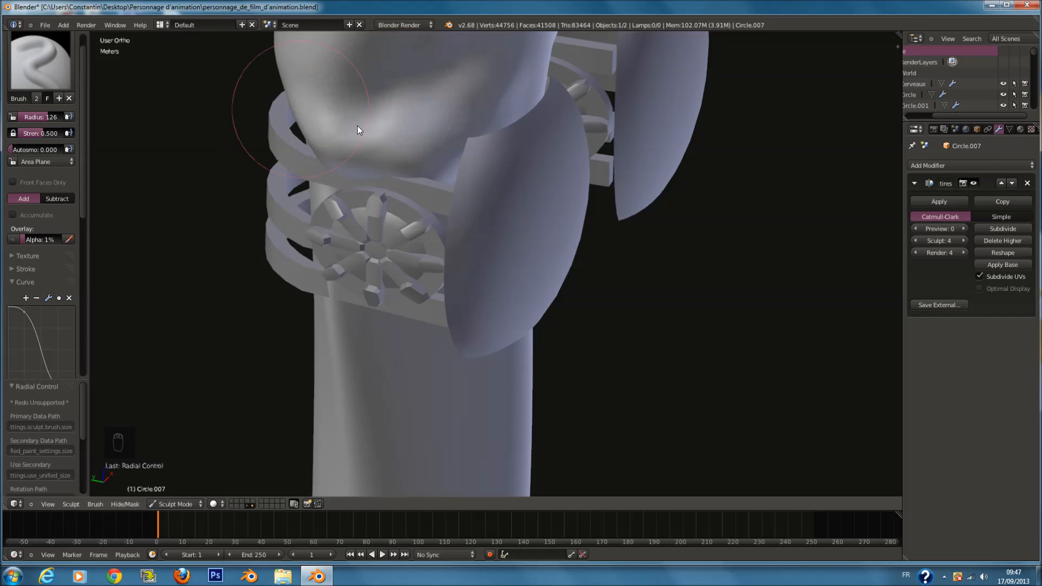
# Step: Resize the brush and sculpt another fold across the lower thigh towards its back
pyautogui.moveTo(357, 125); pyautogui.dragTo(384, 120, button='middle')
pyautogui.press('f')
pyautogui.click(391, 119)
pyautogui.moveTo(391, 119); pyautogui.dragTo(282, 179)
# Step: Sculpt folds around the calf just below the knee armour, resizing the brush between strokes
pyautogui.moveTo(247, 187)
pyautogui.mouseDown(button='middle')
pyautogui.moveTo(451, 186)
pyautogui.moveTo(594, 213)
pyautogui.moveTo(549, 169)
pyautogui.moveTo(658, 272)
pyautogui.moveTo(540, 259)
pyautogui.mouseUp(button='middle')
pyautogui.press('f')
pyautogui.click(483, 186)
pyautogui.press('f')
pyautogui.click(520, 164)
pyautogui.press('f')
pyautogui.click(555, 225)
pyautogui.moveTo(538, 217); pyautogui.dragTo(591, 290, button='middle')
pyautogui.press('f')
pyautogui.click(576, 288)
pyautogui.moveTo(471, 289)
pyautogui.mouseDown(button='middle')
pyautogui.moveTo(489, 275)
pyautogui.moveTo(486, 333)
pyautogui.moveTo(510, 317)
pyautogui.mouseUp(button='middle')
pyautogui.press('f')
pyautogui.click(489, 275)
# Step: Resize the brush and sculpt a lengthwise fold down the middle of the lower leg
pyautogui.scroll(-5, 542, 320)
pyautogui.scroll(-1, 511, 317)
pyautogui.scroll(4, 510, 317)
pyautogui.press('f')
pyautogui.click(515, 304)
pyautogui.moveTo(513, 262)
pyautogui.mouseDown()
pyautogui.moveTo(505, 238)
pyautogui.moveTo(523, 335)
pyautogui.mouseUp()
# Step: Build up folds around the trouser leg's lower hem with a brush radius of 127
pyautogui.moveTo(522, 335); pyautogui.dragTo(466, 374, button='middle')
pyautogui.press('f')
pyautogui.click(511, 396)
pyautogui.moveTo(511, 396)
pyautogui.mouseDown()
pyautogui.moveTo(521, 340)
pyautogui.moveTo(516, 418)
pyautogui.moveTo(465, 442)
pyautogui.mouseUp()
pyautogui.moveTo(466, 442)
pyautogui.mouseDown(button='middle')
pyautogui.moveTo(597, 383)
pyautogui.moveTo(520, 402)
pyautogui.mouseUp(button='middle')
pyautogui.moveTo(442, 402); pyautogui.dragTo(466, 383)
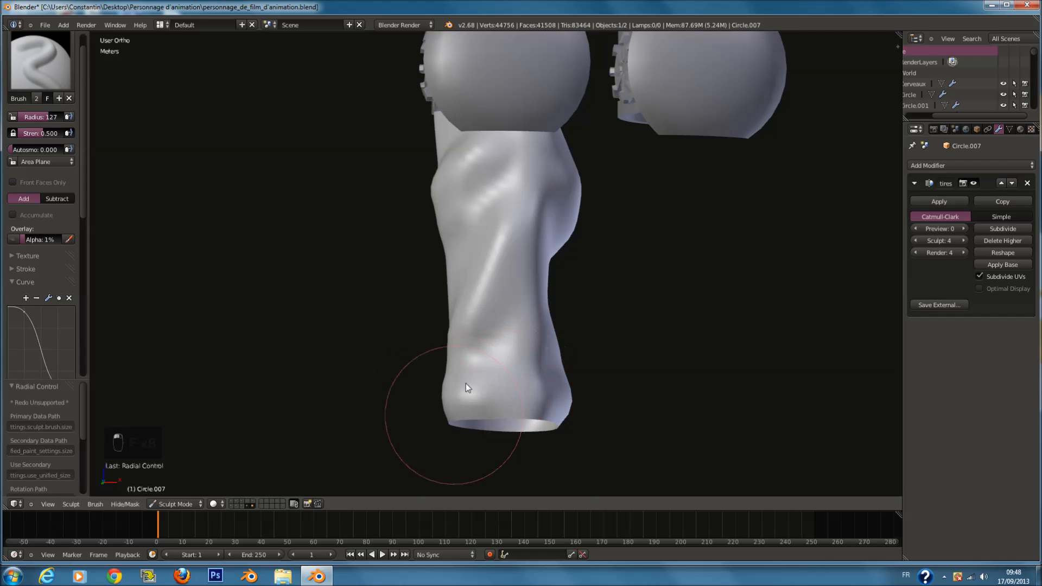
# Step: Set the brush radius to 121 and sculpt a fold up the back of the lower leg from the hem
pyautogui.moveTo(505, 314); pyautogui.dragTo(467, 392, button='middle')
pyautogui.press('f')
pyautogui.click(459, 377)
pyautogui.moveTo(449, 336)
pyautogui.mouseDown(button='middle')
pyautogui.moveTo(574, 302)
pyautogui.moveTo(463, 382)
pyautogui.mouseUp(button='middle')
pyautogui.moveTo(427, 414)
pyautogui.mouseDown()
pyautogui.moveTo(479, 332)
pyautogui.moveTo(434, 316)
pyautogui.mouseUp()
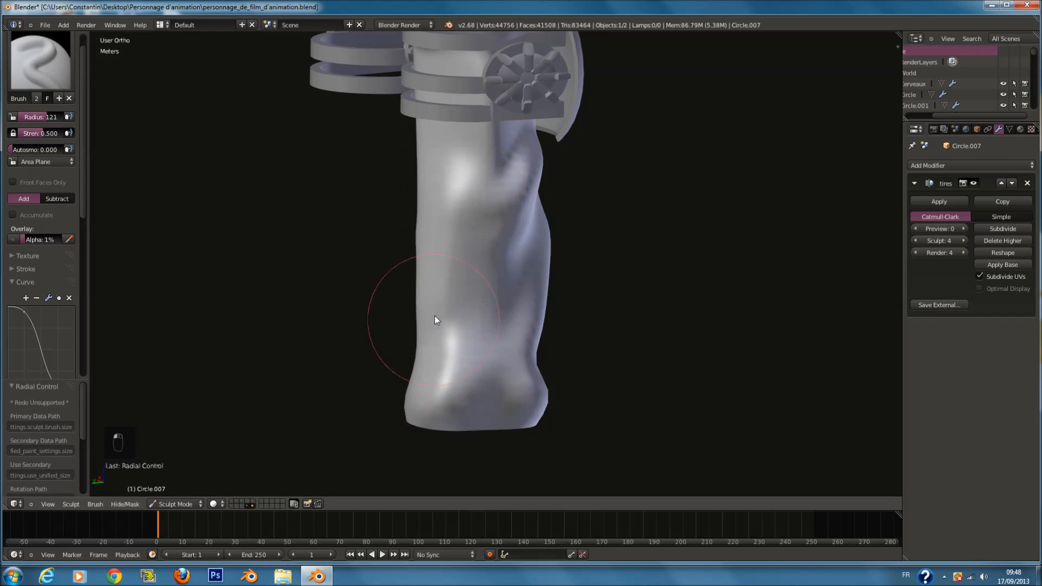
# Step: Sculpt lengthwise folds into the lower leg between the calf and the hem, resizing the SculptDraw brush between strokes
pyautogui.moveTo(434, 315); pyautogui.dragTo(520, 288, button='middle')
pyautogui.moveTo(422, 244); pyautogui.dragTo(441, 344)
pyautogui.moveTo(441, 344); pyautogui.dragTo(497, 321, button='middle')
pyautogui.press('f')
pyautogui.click(495, 324)
pyautogui.moveTo(492, 315)
pyautogui.mouseDown()
pyautogui.moveTo(463, 355)
pyautogui.moveTo(477, 217)
pyautogui.mouseUp()
# Step: Smooth the folds all around the lower leg with the Smooth brush
pyautogui.click(44, 80)
pyautogui.click(30, 210)
pyautogui.moveTo(499, 210)
pyautogui.mouseDown()
pyautogui.moveTo(491, 368)
pyautogui.moveTo(441, 194)
pyautogui.mouseUp()
pyautogui.moveTo(442, 193); pyautogui.dragTo(507, 154, button='middle')
pyautogui.moveTo(507, 153)
pyautogui.mouseDown()
pyautogui.moveTo(431, 130)
pyautogui.moveTo(465, 267)
pyautogui.moveTo(461, 228)
pyautogui.mouseUp()
pyautogui.moveTo(461, 228)
pyautogui.mouseDown(button='middle')
pyautogui.moveTo(580, 262)
pyautogui.moveTo(575, 218)
pyautogui.mouseUp(button='middle')
pyautogui.moveTo(575, 217)
pyautogui.mouseDown()
pyautogui.moveTo(471, 207)
pyautogui.moveTo(461, 223)
pyautogui.mouseUp()
pyautogui.moveTo(461, 223); pyautogui.dragTo(536, 223, button='middle')
pyautogui.moveTo(492, 146)
pyautogui.mouseDown()
pyautogui.moveTo(447, 190)
pyautogui.moveTo(504, 311)
pyautogui.mouseUp()
# Step: Smooth the thigh folds above the knee armour with a brush radius of 200
pyautogui.scroll(-4, 526, 302)
pyautogui.keyDown('shift'); pyautogui.moveTo(518, 114); pyautogui.dragTo(517, 234, button='middle'); pyautogui.keyUp('shift')
pyautogui.scroll(5, 522, 237)
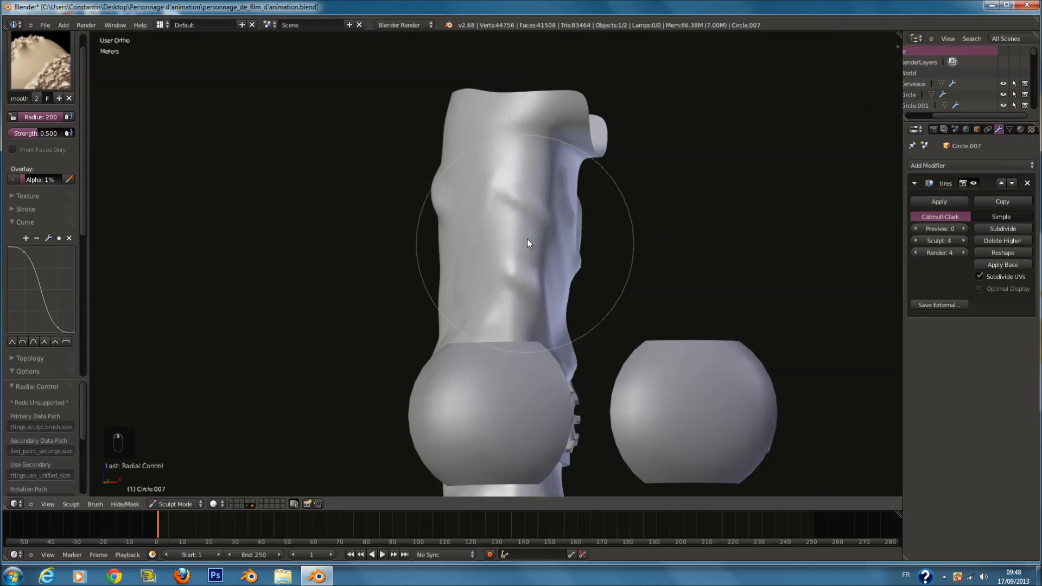
pyautogui.moveTo(560, 269); pyautogui.dragTo(582, 336, button='middle')
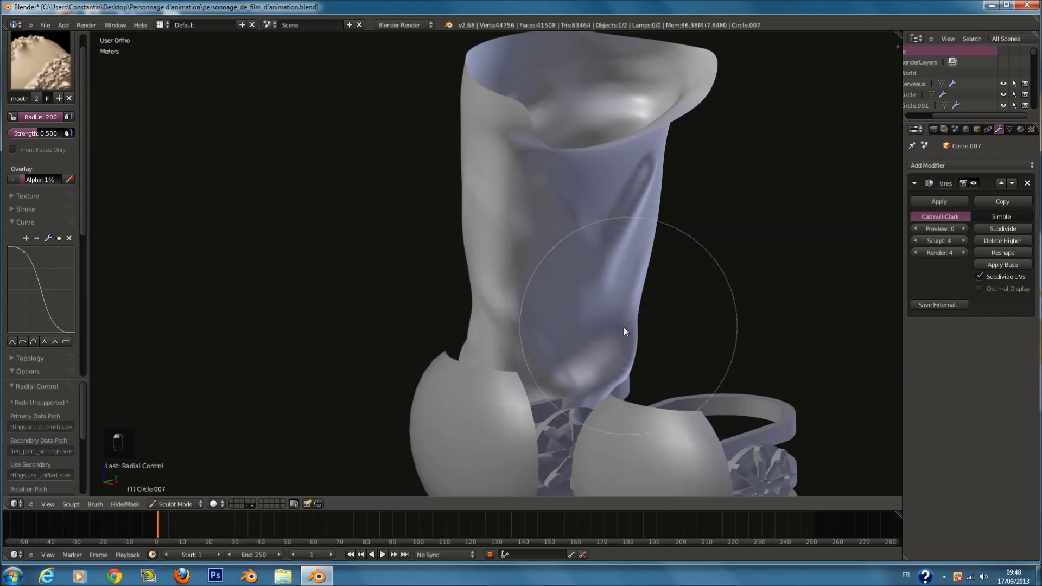
pyautogui.moveTo(748, 315)
pyautogui.mouseDown(button='middle')
pyautogui.moveTo(584, 236)
pyautogui.moveTo(532, 273)
pyautogui.mouseUp(button='middle')
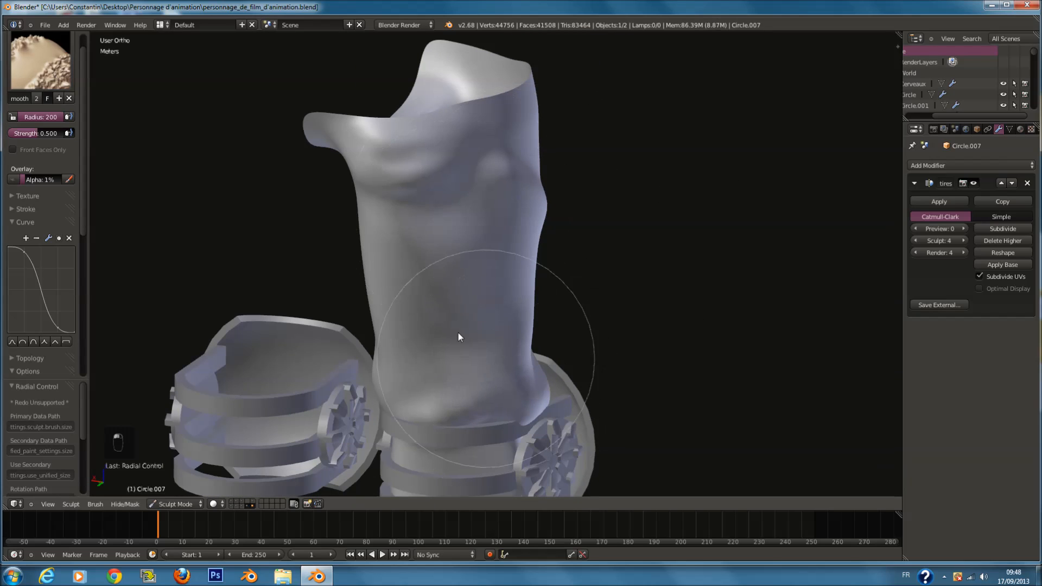
# Step: Switch to the Clay brush and resize it over the lower leg in front view
pyautogui.click(41, 60)
pyautogui.click(117, 121)
pyautogui.press('f')
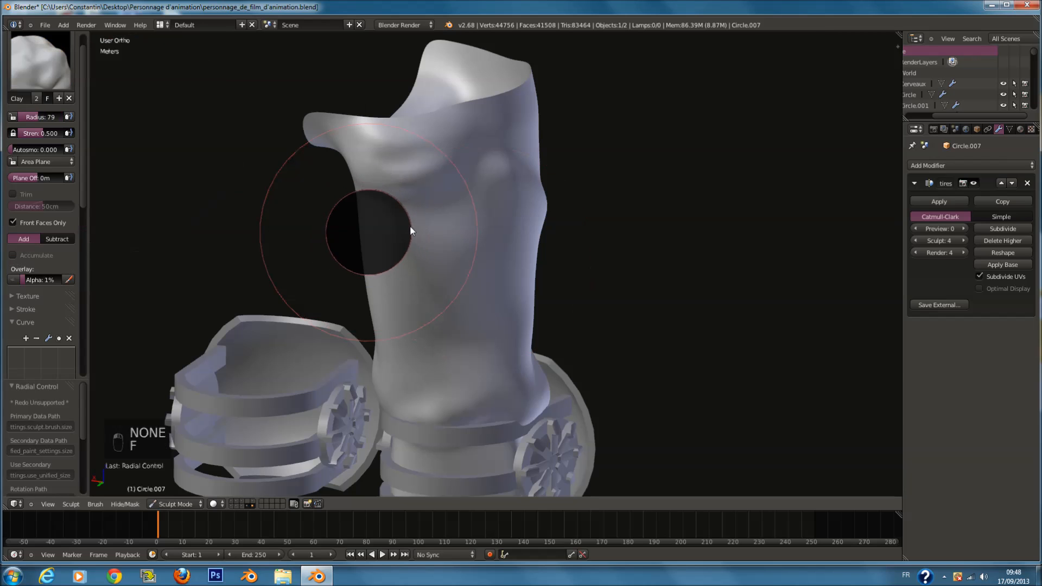
pyautogui.click(428, 228)
pyautogui.press('KP_1')
pyautogui.keyDown('shift'); pyautogui.scroll(-8, 554, 367); pyautogui.keyUp('shift')
pyautogui.scroll(2, 537, 368)
pyautogui.press('f')
pyautogui.click(508, 338)
# Step: Sculpt fine clay folds on the front of the lower leg, resizing the brush between strokes and ending at radius 50
pyautogui.keyDown('shift'); pyautogui.scroll(-4, 507, 338); pyautogui.keyUp('shift')
pyautogui.scroll(5, 507, 339)
pyautogui.press('f')
pyautogui.click(500, 334)
pyautogui.scroll(-3, 500, 333)
pyautogui.press('f')
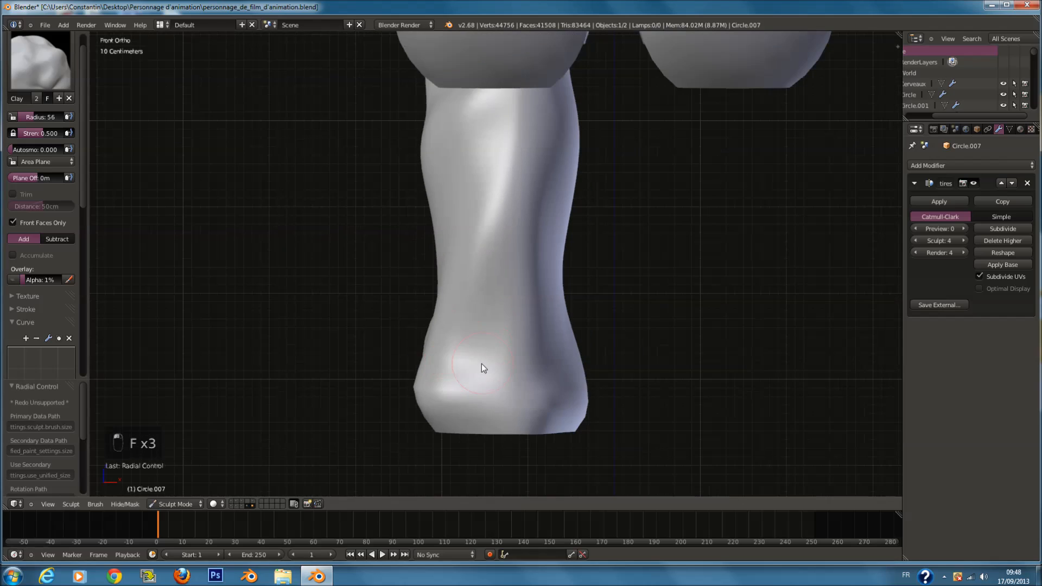
pyautogui.click(471, 367)
pyautogui.moveTo(451, 333); pyautogui.dragTo(465, 334)
pyautogui.moveTo(511, 190); pyautogui.dragTo(524, 157)
pyautogui.press('f')
pyautogui.click(521, 157)
# Step: Subdivide the Multiresolution modifier to level 5 and sculpt finer diagonal clay folds down the shin
pyautogui.click(1003, 228)
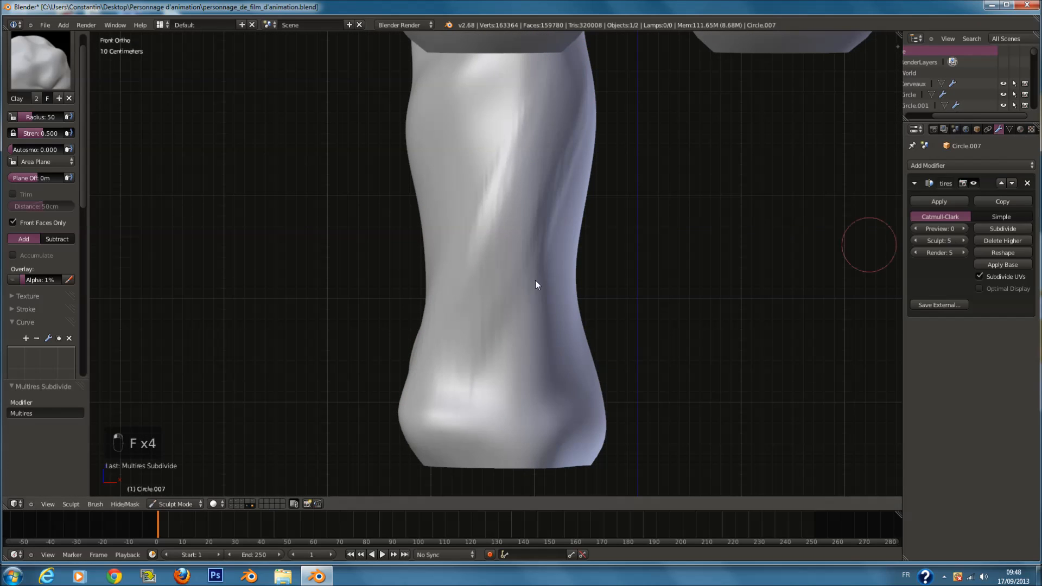
pyautogui.scroll(2, 535, 280)
pyautogui.press('f')
pyautogui.click(542, 127)
pyautogui.press('f')
pyautogui.moveTo(542, 127)
pyautogui.mouseDown()
pyautogui.moveTo(461, 334)
pyautogui.moveTo(468, 114)
pyautogui.moveTo(438, 233)
pyautogui.mouseUp()
pyautogui.click(488, 266)
# Step: Switch to the Clay Strips brush at radius 108 and build up a fold down the upper shin
pyautogui.click(21, 46)
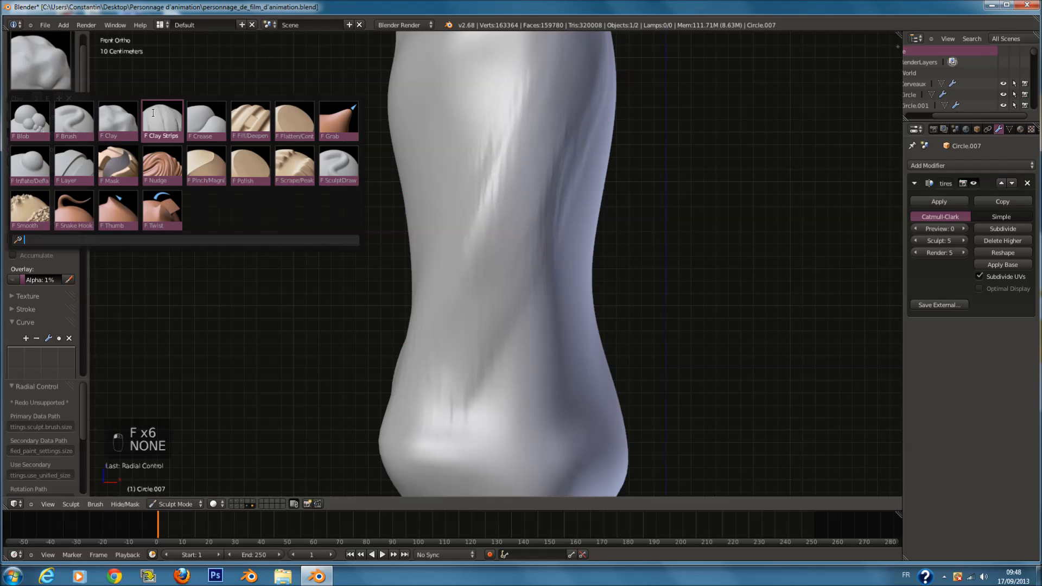
pyautogui.click(174, 120)
pyautogui.press('f')
pyautogui.click(511, 136)
pyautogui.moveTo(516, 113); pyautogui.dragTo(495, 252)
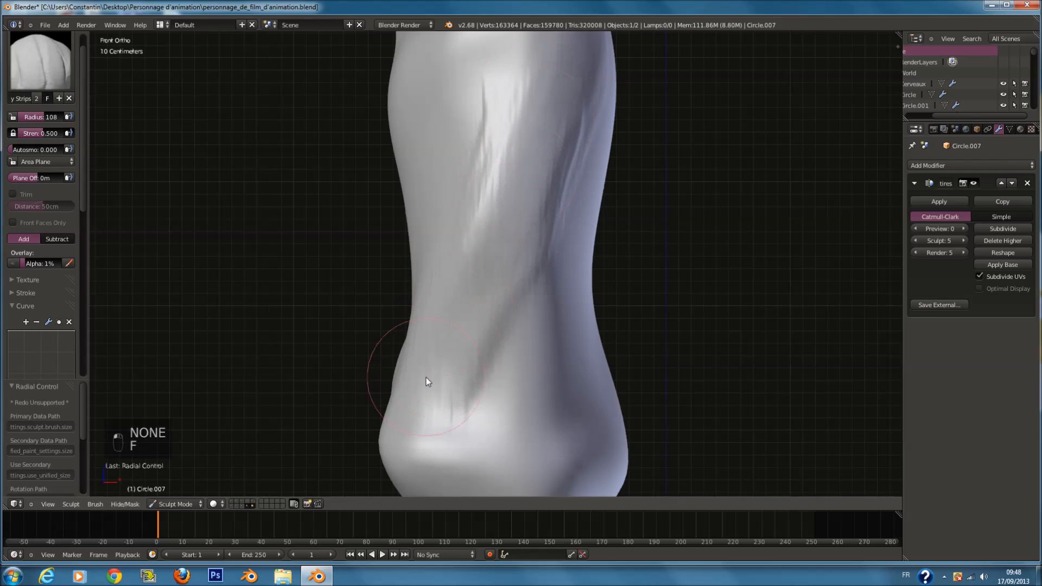
# Step: Reduce the brush radius to 65 and add thin fold strips just above the trouser hem
pyautogui.press('f')
pyautogui.click(402, 418)
pyautogui.press('f')
pyautogui.click(539, 331)
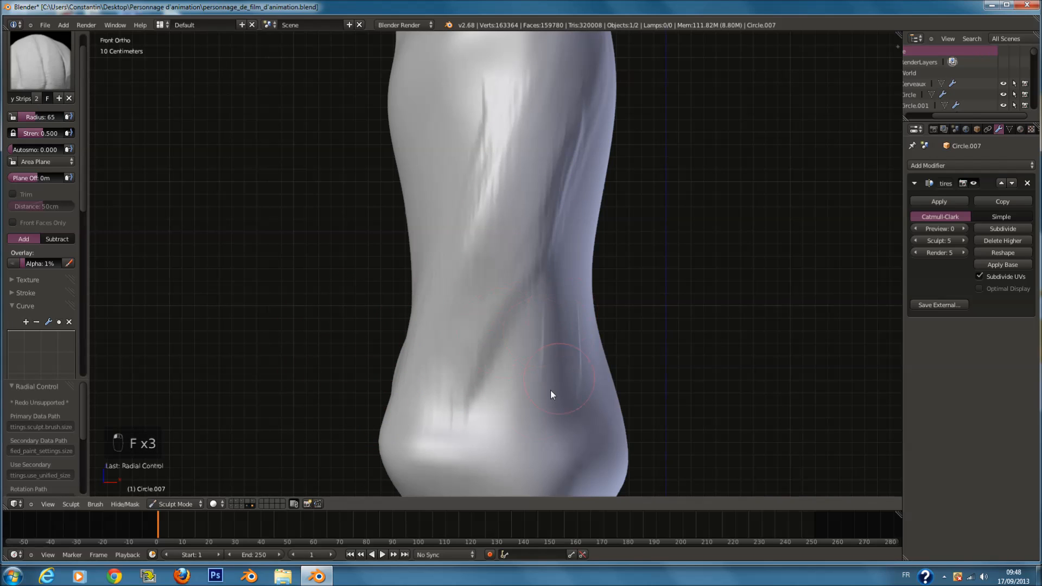
pyautogui.moveTo(565, 399); pyautogui.dragTo(525, 389, button='middle')
pyautogui.press('f')
pyautogui.click(526, 390)
# Step: Add clay strip folds around the side and back of the calf, with the brush radius at about 60
pyautogui.moveTo(629, 360); pyautogui.dragTo(559, 360, button='middle')
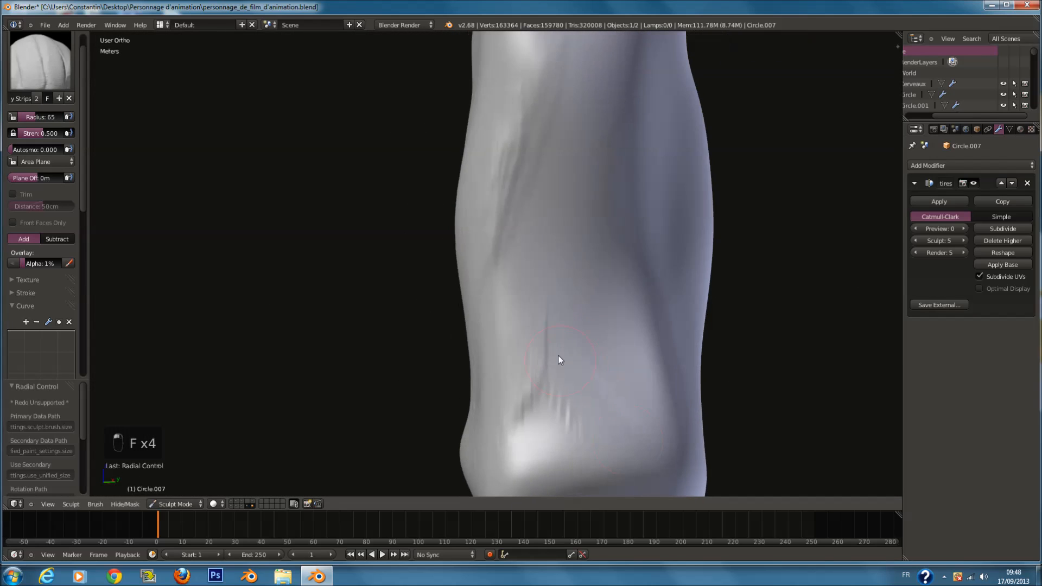
pyautogui.moveTo(635, 206); pyautogui.dragTo(557, 289, button='middle')
pyautogui.moveTo(548, 332)
pyautogui.mouseDown(button='middle')
pyautogui.moveTo(514, 390)
pyautogui.moveTo(559, 295)
pyautogui.mouseUp(button='middle')
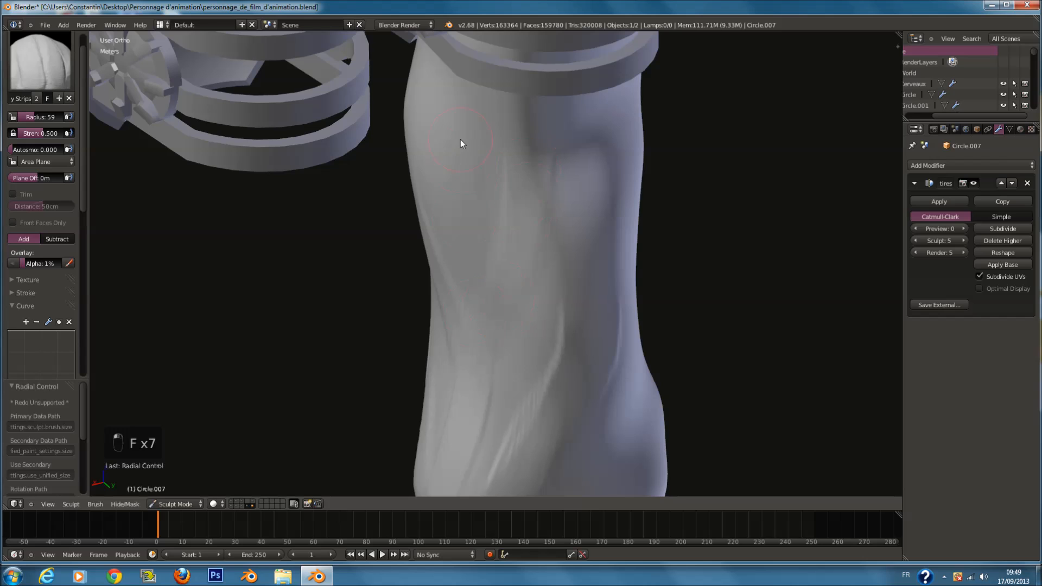
pyautogui.moveTo(562, 282)
pyautogui.mouseDown(button='middle')
pyautogui.moveTo(524, 354)
pyautogui.moveTo(490, 360)
pyautogui.mouseUp(button='middle')
pyautogui.press('f')
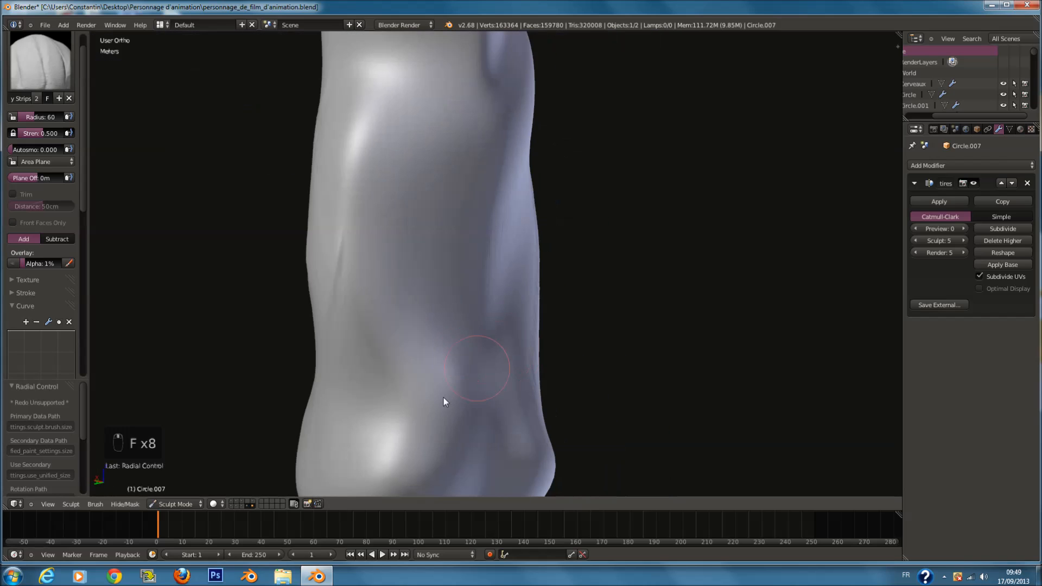
# Step: Build up folds on the side and front just below the knee armour, using brush radii of 70 and 67
pyautogui.moveTo(458, 172)
pyautogui.mouseDown(button='middle')
pyautogui.moveTo(426, 356)
pyautogui.moveTo(436, 281)
pyautogui.moveTo(408, 353)
pyautogui.mouseUp(button='middle')
pyautogui.press('f')
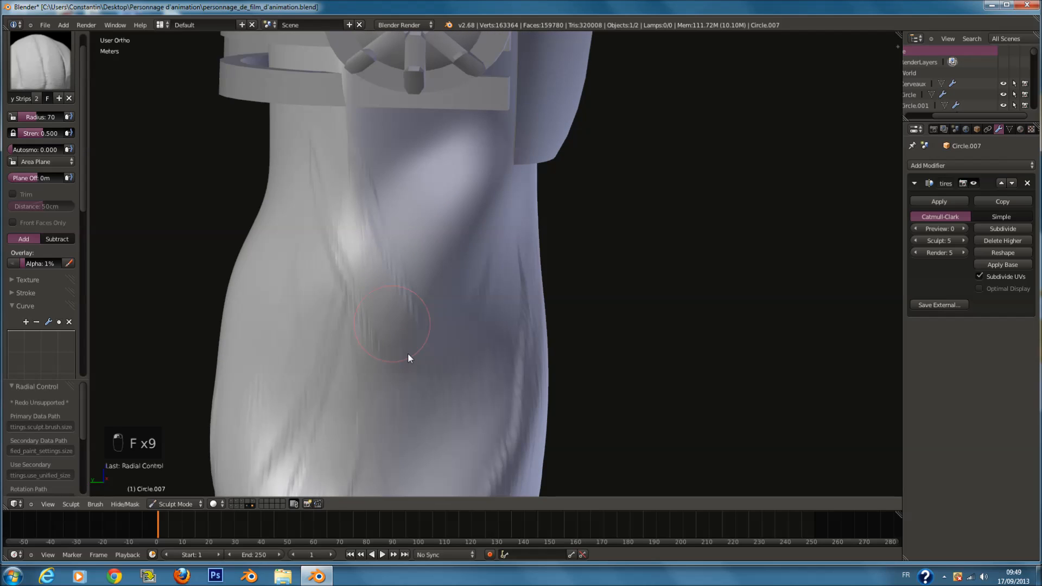
pyautogui.moveTo(377, 391); pyautogui.dragTo(460, 267, button='middle')
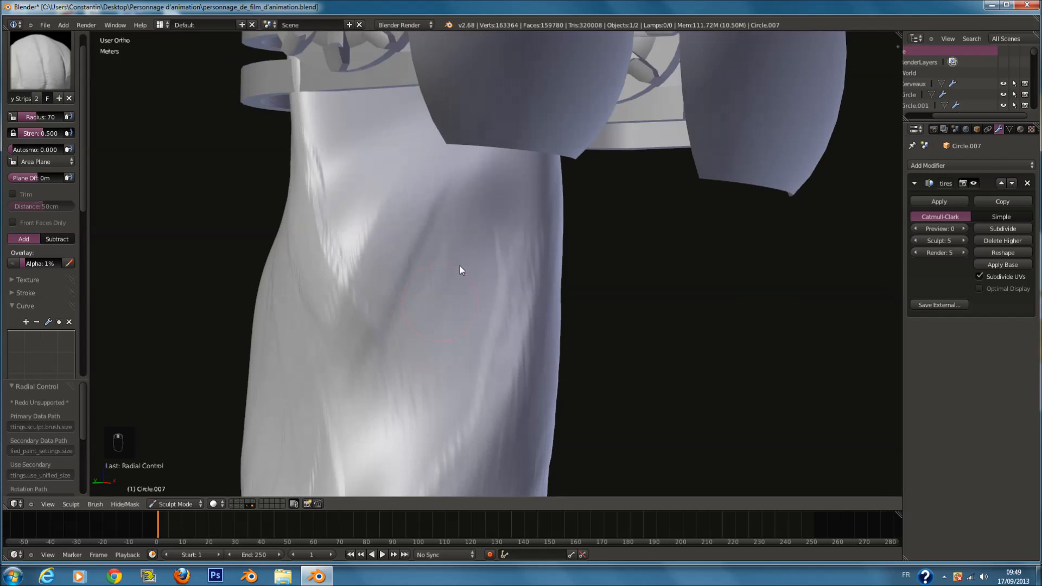
pyautogui.moveTo(360, 454)
pyautogui.mouseDown(button='middle')
pyautogui.moveTo(535, 278)
pyautogui.moveTo(477, 298)
pyautogui.mouseUp(button='middle')
pyautogui.press('f')
pyautogui.click(478, 299)
pyautogui.moveTo(471, 253); pyautogui.dragTo(549, 260, button='middle')
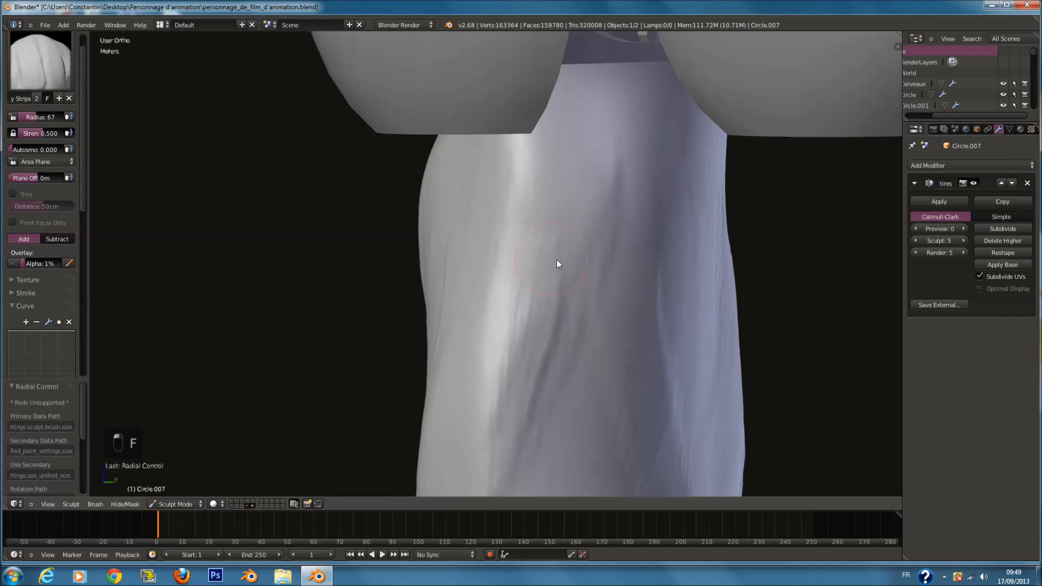
# Step: Add clay strip folds on the front of the thigh above the knee armour, resizing the brush between strokes
pyautogui.moveTo(630, 144)
pyautogui.mouseDown(button='middle')
pyautogui.moveTo(617, 239)
pyautogui.moveTo(602, 216)
pyautogui.moveTo(570, 221)
pyautogui.moveTo(548, 263)
pyautogui.mouseUp(button='middle')
pyautogui.scroll(3, 548, 259)
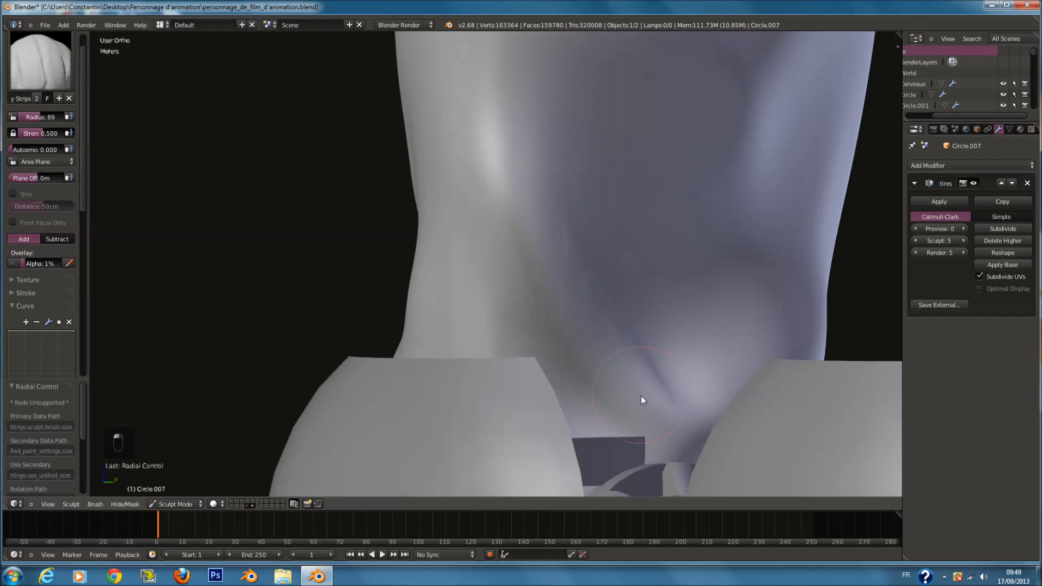
pyautogui.moveTo(481, 139); pyautogui.dragTo(528, 158, button='middle')
pyautogui.press('f')
pyautogui.moveTo(440, 320)
pyautogui.mouseDown(button='middle')
pyautogui.moveTo(468, 249)
pyautogui.moveTo(489, 239)
pyautogui.mouseUp(button='middle')
pyautogui.press('f')
pyautogui.scroll(-2, 427, 160)
pyautogui.moveTo(427, 161)
pyautogui.mouseDown(button='middle')
pyautogui.moveTo(473, 158)
pyautogui.moveTo(499, 119)
pyautogui.mouseUp(button='middle')
# Step: Set the brush radius to 74 and sculpt long diagonal folds down the side of the thigh
pyautogui.press('f')
pyautogui.click(482, 156)
pyautogui.moveTo(518, 115); pyautogui.dragTo(432, 274)
pyautogui.moveTo(476, 180); pyautogui.dragTo(422, 290)
pyautogui.moveTo(405, 144)
pyautogui.mouseDown(button='middle')
pyautogui.moveTo(435, 177)
pyautogui.moveTo(436, 167)
pyautogui.mouseUp(button='middle')
pyautogui.moveTo(350, 62); pyautogui.dragTo(433, 162)
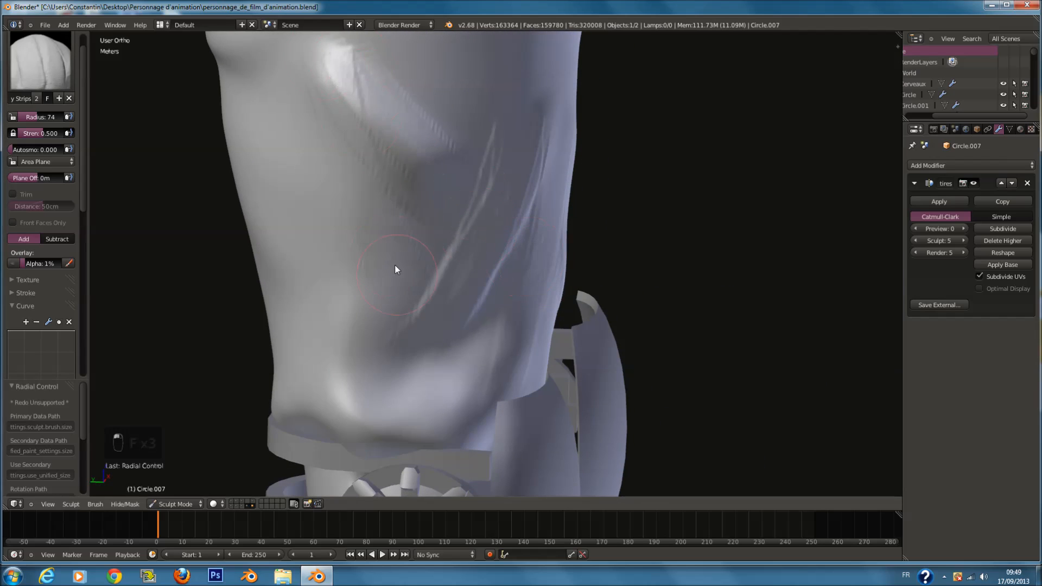
# Step: Continue the clay strip folds around the back and side of the thigh above the knee armour
pyautogui.moveTo(371, 419)
pyautogui.mouseDown(button='middle')
pyautogui.moveTo(530, 303)
pyautogui.moveTo(435, 344)
pyautogui.mouseUp(button='middle')
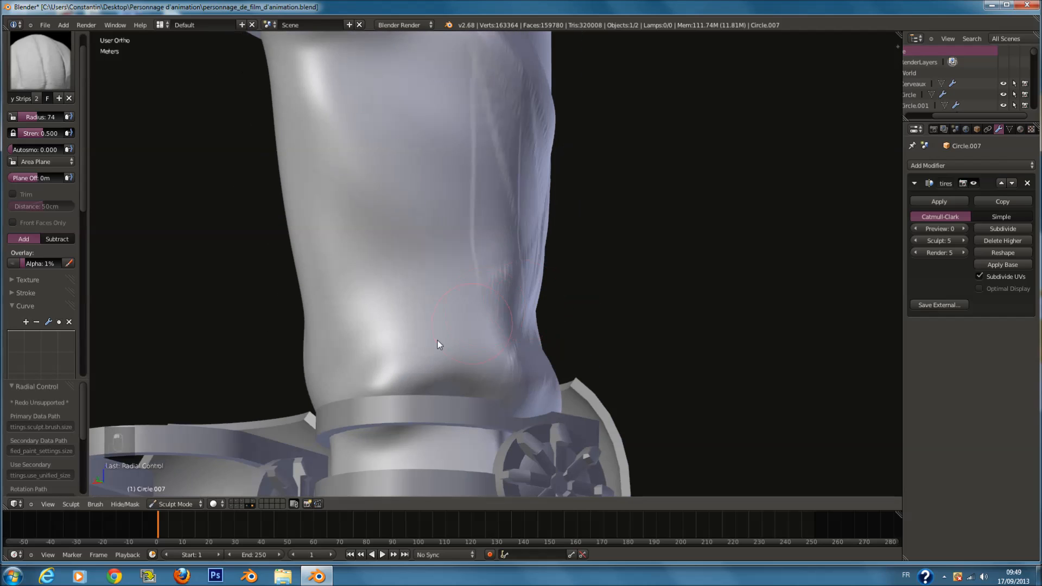
pyautogui.moveTo(445, 232); pyautogui.dragTo(599, 99, button='middle')
pyautogui.moveTo(599, 99); pyautogui.dragTo(517, 137)
pyautogui.moveTo(533, 353)
pyautogui.mouseDown(button='middle')
pyautogui.moveTo(597, 337)
pyautogui.moveTo(445, 358)
pyautogui.moveTo(446, 344)
pyautogui.moveTo(507, 307)
pyautogui.mouseUp(button='middle')
pyautogui.scroll(-3, 584, 413)
pyautogui.scroll(2, 583, 397)
pyautogui.press('f')
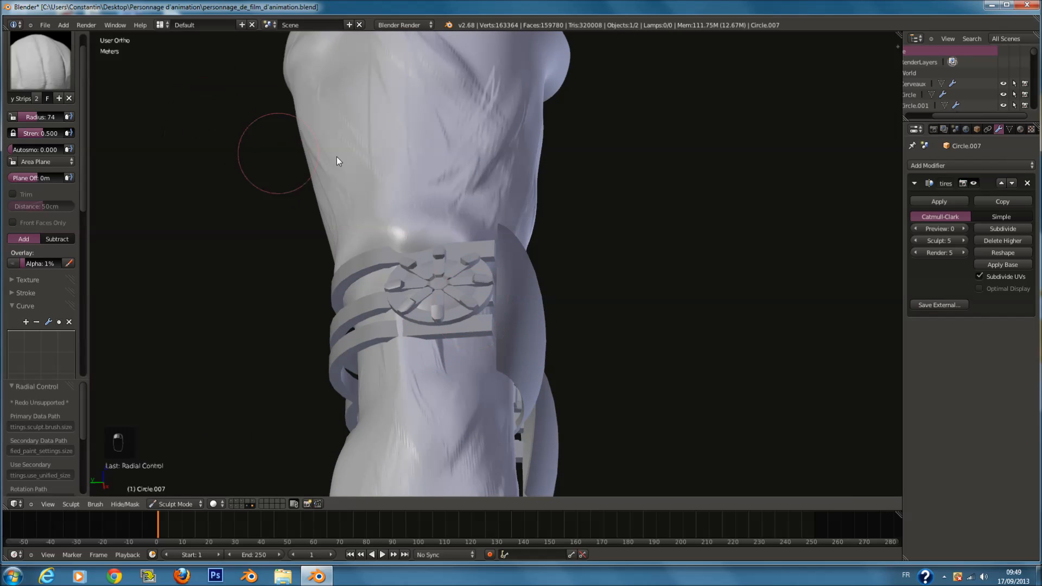
# Step: Check the leg in wireframe, return to solid shading and sculpt folds on the back of the calf at radius 79
pyautogui.moveTo(336, 156); pyautogui.dragTo(382, 223, button='middle')
pyautogui.scroll(-6, 392, 239)
pyautogui.moveTo(458, 339); pyautogui.dragTo(539, 301, button='middle')
pyautogui.scroll(7, 524, 283)
pyautogui.press('z')
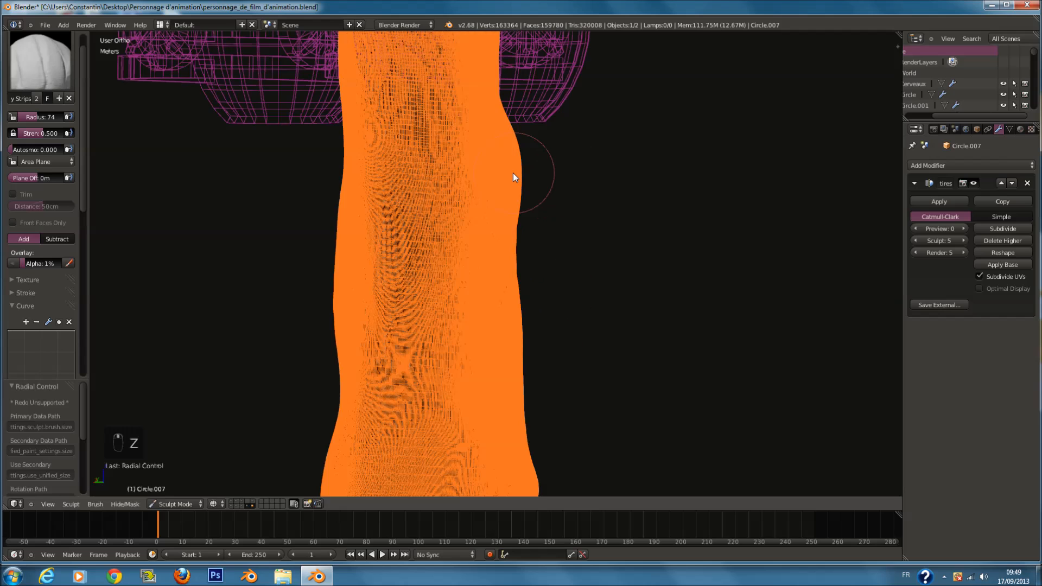
pyautogui.press('z')
pyautogui.press('f')
pyautogui.press('f')
pyautogui.moveTo(388, 366)
pyautogui.mouseDown(button='middle')
pyautogui.moveTo(413, 328)
pyautogui.moveTo(425, 184)
pyautogui.mouseUp(button='middle')
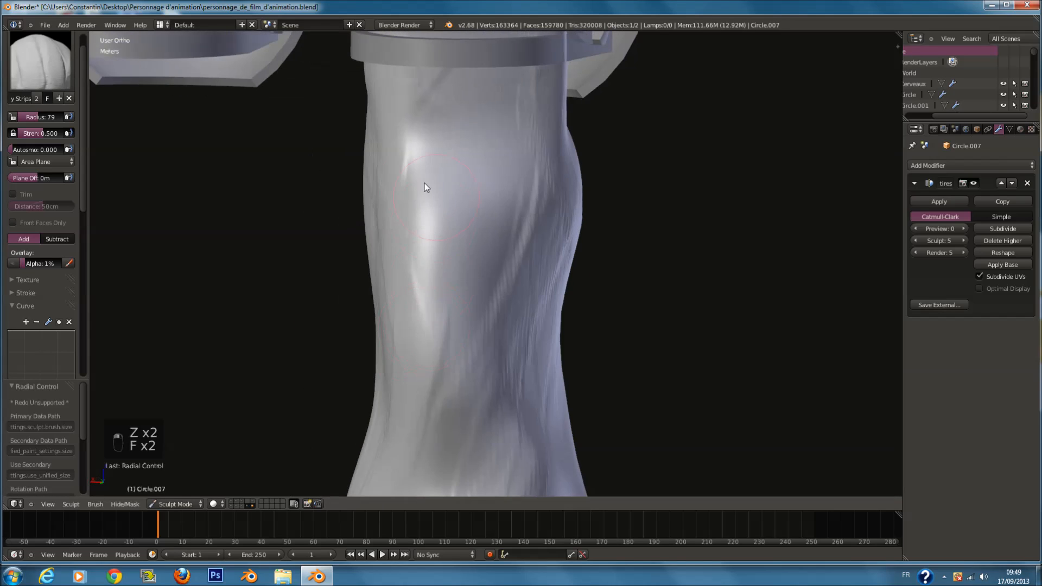
# Step: Set the brush radius to 78 and add vertical fold strips around the side of the lower leg towards the hem
pyautogui.moveTo(503, 324)
pyautogui.mouseDown(button='middle')
pyautogui.moveTo(572, 328)
pyautogui.moveTo(565, 303)
pyautogui.moveTo(624, 299)
pyautogui.moveTo(608, 282)
pyautogui.moveTo(611, 228)
pyautogui.mouseUp(button='middle')
pyautogui.scroll(-2, 540, 302)
pyautogui.press('f')
pyautogui.click(623, 300)
pyautogui.scroll(3, 611, 227)
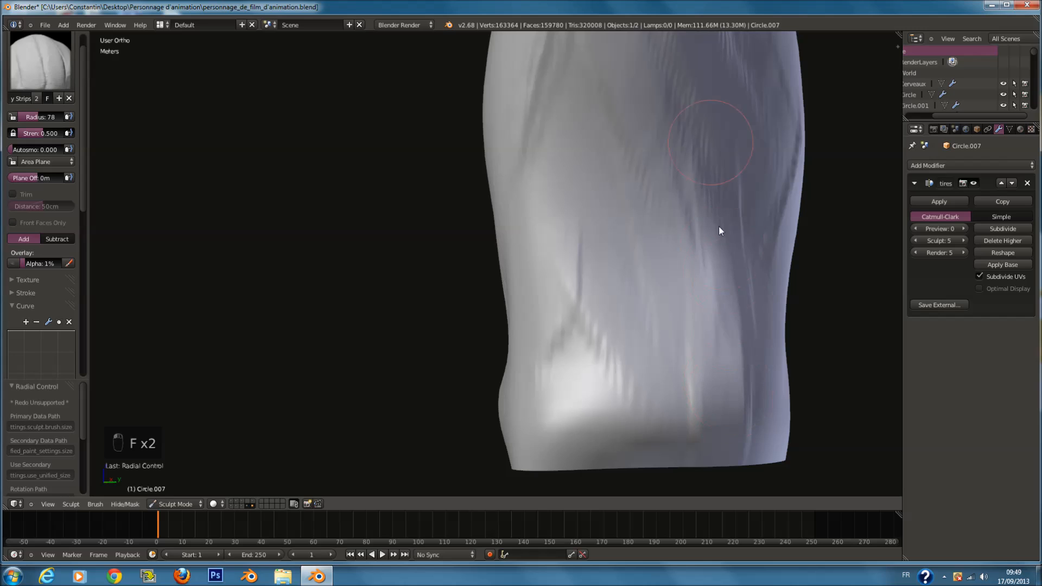
pyautogui.moveTo(688, 334); pyautogui.dragTo(781, 361, button='middle')
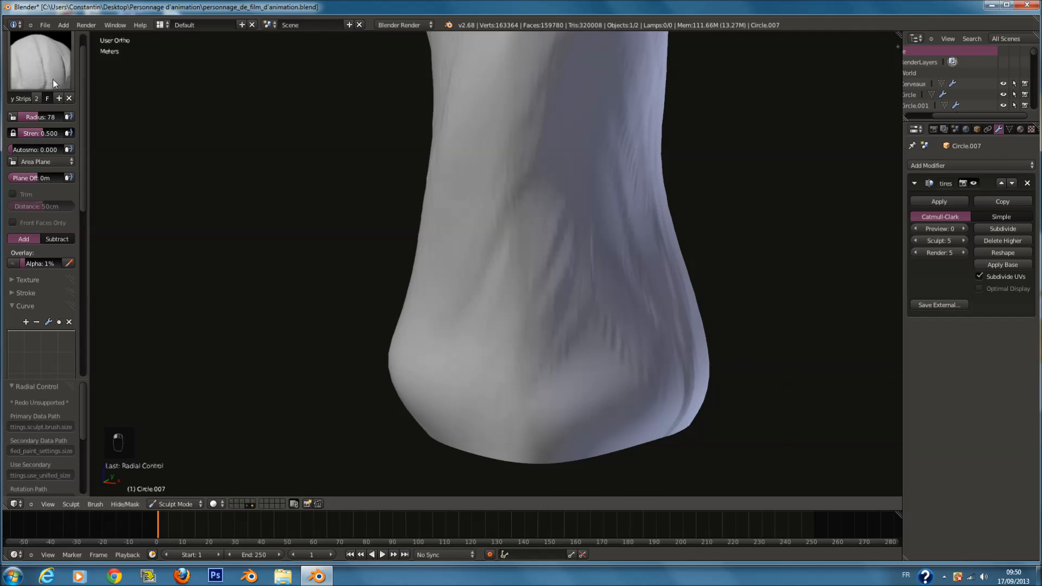
# Step: Switch to the Smooth brush at radius 183 and soften the clay strips around the lower leg
pyautogui.click(53, 79)
pyautogui.click(32, 210)
pyautogui.scroll(-4, 438, 239)
pyautogui.press('f')
pyautogui.click(460, 242)
pyautogui.moveTo(647, 242); pyautogui.dragTo(429, 248, button='middle')
pyautogui.press('f')
pyautogui.click(467, 249)
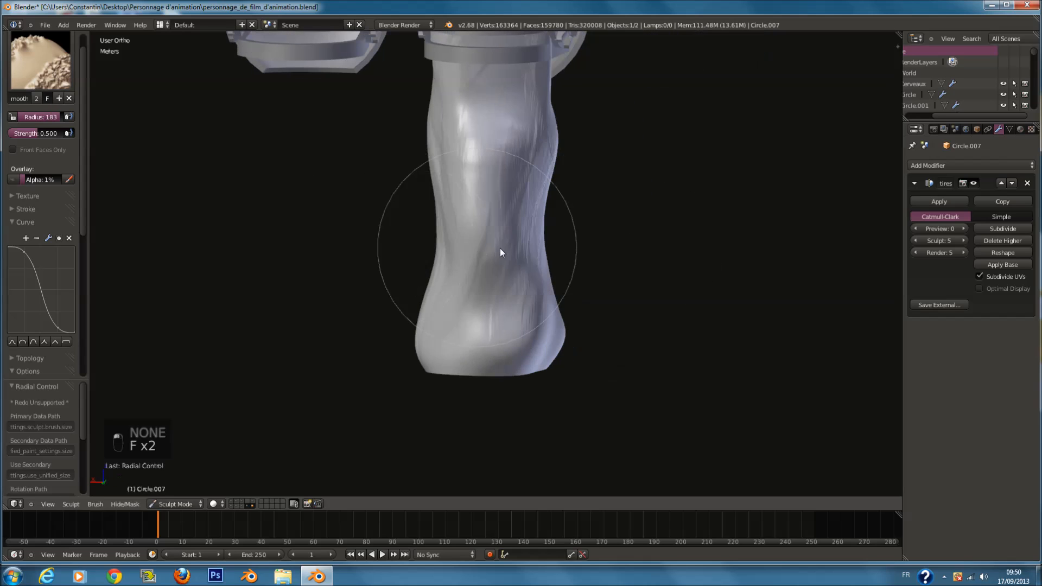
# Step: Smooth the folds around the thigh and the upper calf on all sides
pyautogui.scroll(-1, 581, 302)
pyautogui.keyDown('shift'); pyautogui.scroll(18, 581, 302); pyautogui.keyUp('shift')
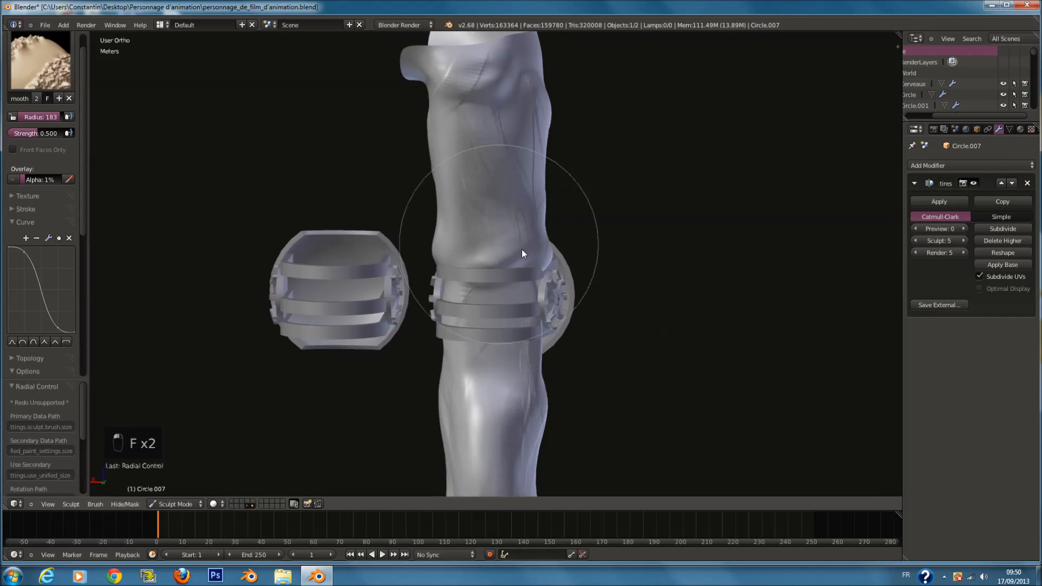
pyautogui.moveTo(592, 92); pyautogui.dragTo(436, 87, button='middle')
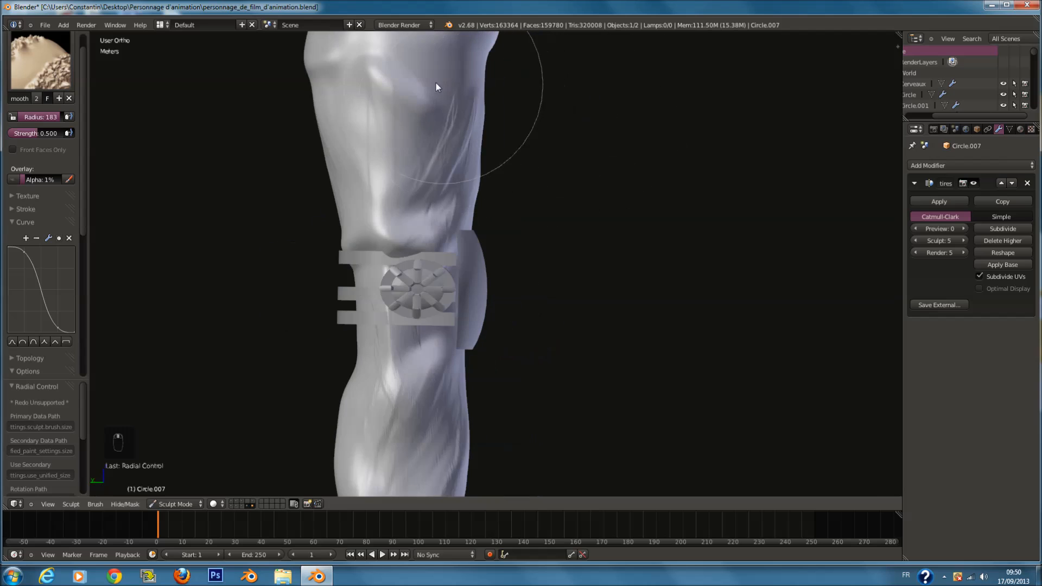
pyautogui.moveTo(448, 157)
pyautogui.mouseDown(button='middle')
pyautogui.moveTo(442, 191)
pyautogui.moveTo(442, 153)
pyautogui.moveTo(493, 132)
pyautogui.moveTo(540, 181)
pyautogui.moveTo(549, 168)
pyautogui.moveTo(648, 149)
pyautogui.mouseUp(button='middle')
pyautogui.scroll(2, 478, 144)
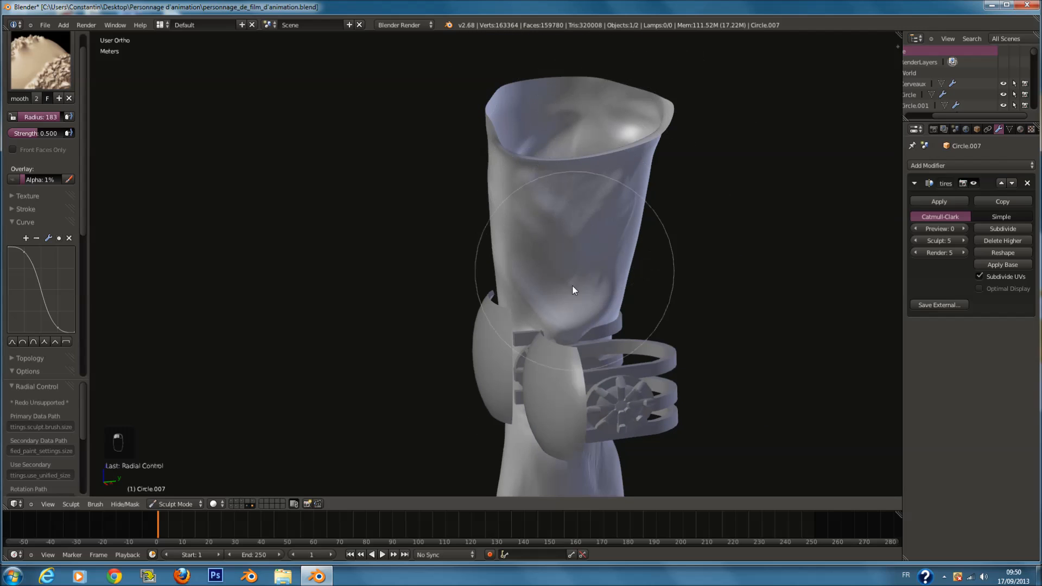
pyautogui.moveTo(570, 289)
pyautogui.mouseDown(button='middle')
pyautogui.moveTo(653, 224)
pyautogui.moveTo(576, 299)
pyautogui.moveTo(504, 179)
pyautogui.mouseUp(button='middle')
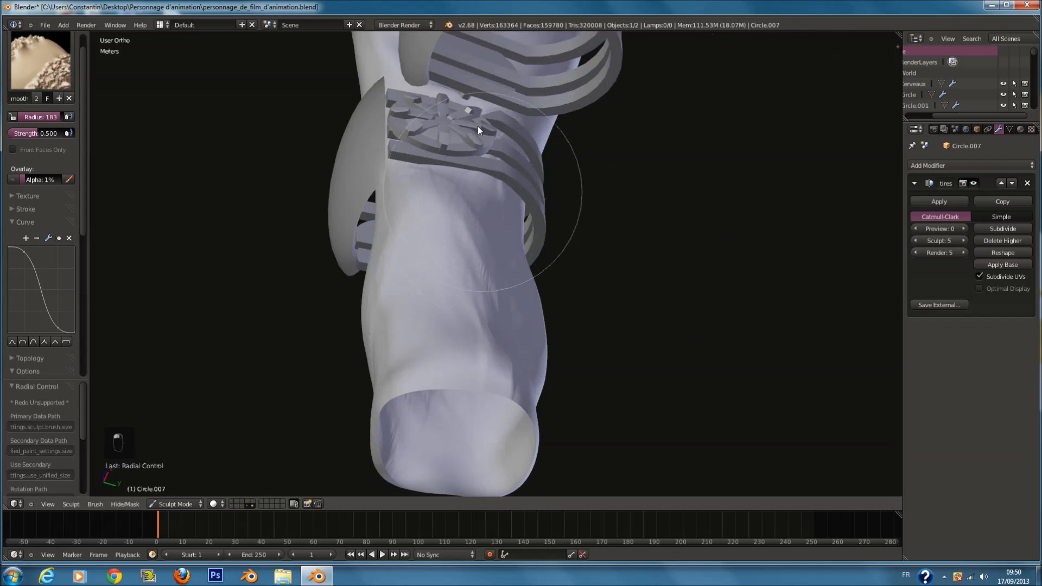
pyautogui.moveTo(569, 129); pyautogui.dragTo(525, 204, button='middle')
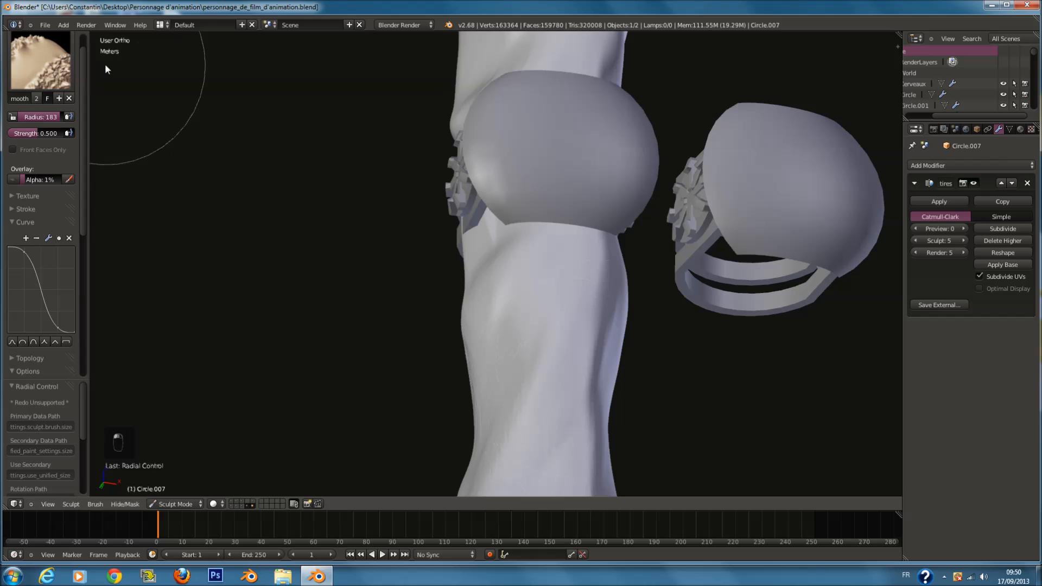
# Step: Switch to the Crease brush and set its radius to 67 for the area below the knee armour
pyautogui.click(50, 66)
pyautogui.click(209, 124)
pyautogui.scroll(2, 545, 274)
pyautogui.press('f')
pyautogui.click(482, 276)
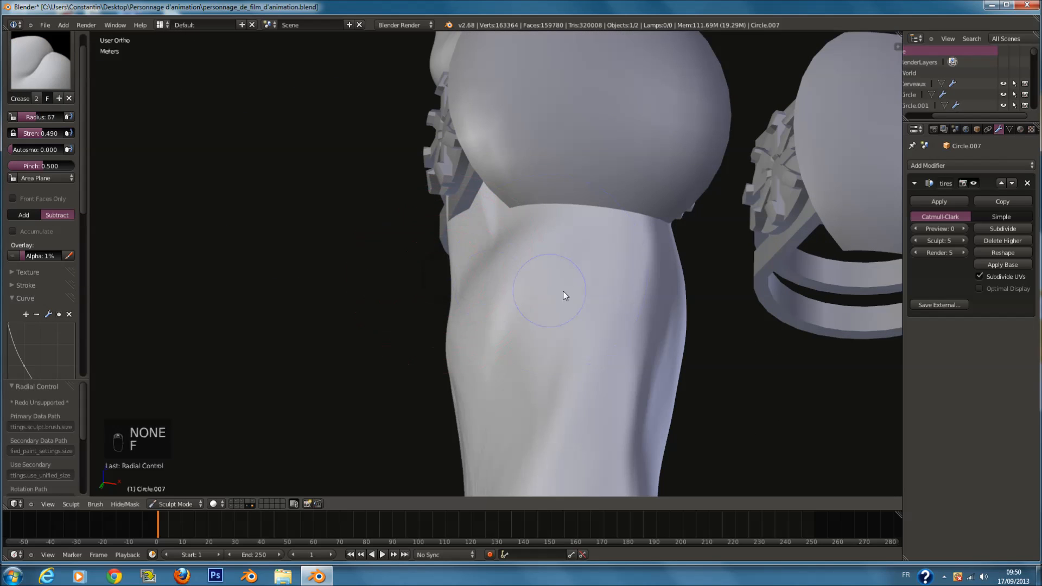
# Step: Set the Crease brush radius to 62 and carve a diagonal crease into the lower leg
pyautogui.scroll(-4, 569, 290)
pyautogui.keyDown('shift'); pyautogui.scroll(-10, 598, 283); pyautogui.keyUp('shift')
pyautogui.scroll(4, 599, 254)
pyautogui.moveTo(597, 269); pyautogui.dragTo(597, 292, button='middle')
pyautogui.press('f')
pyautogui.click(595, 292)
pyautogui.keyDown('shift'); pyautogui.scroll(-10, 602, 294); pyautogui.keyUp('shift')
pyautogui.moveTo(612, 234); pyautogui.dragTo(562, 315)
pyautogui.moveTo(562, 319); pyautogui.dragTo(588, 347, button='middle')
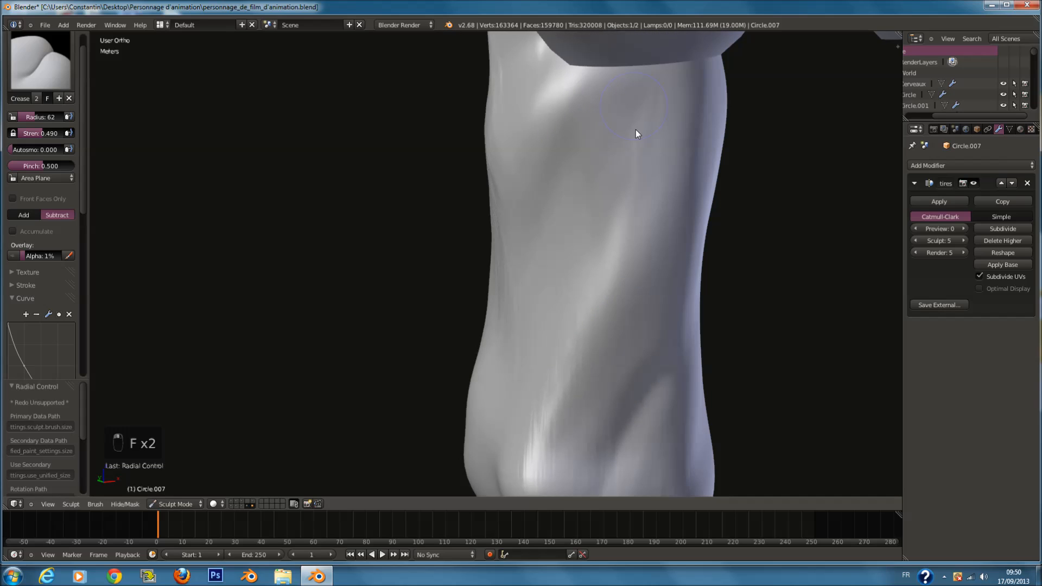
# Step: Carve several lengthwise creases along the folds on the front of the shin
pyautogui.moveTo(636, 132); pyautogui.dragTo(600, 256)
pyautogui.moveTo(585, 131); pyautogui.dragTo(570, 239)
pyautogui.moveTo(607, 196); pyautogui.dragTo(575, 280)
pyautogui.moveTo(490, 441); pyautogui.dragTo(519, 361, button='middle')
pyautogui.moveTo(490, 336); pyautogui.dragTo(531, 203)
pyautogui.moveTo(499, 146); pyautogui.dragTo(461, 337)
# Step: Carve creases along the folds on the side and back of the lower leg, from below the knee towards the hem
pyautogui.moveTo(472, 375)
pyautogui.mouseDown(button='middle')
pyautogui.moveTo(437, 383)
pyautogui.moveTo(405, 363)
pyautogui.mouseUp(button='middle')
pyautogui.keyDown('shift'); pyautogui.moveTo(382, 122); pyautogui.dragTo(378, 94, button='middle'); pyautogui.keyUp('shift')
pyautogui.moveTo(375, 104); pyautogui.dragTo(290, 320)
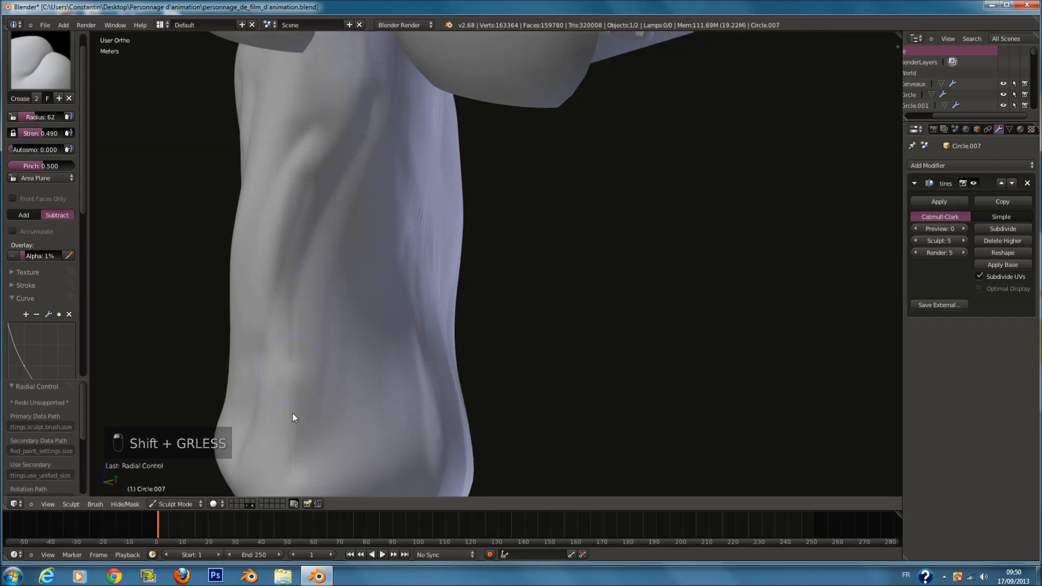
pyautogui.moveTo(314, 444); pyautogui.dragTo(323, 197, button='middle')
pyautogui.moveTo(314, 437); pyautogui.dragTo(289, 197, button='middle')
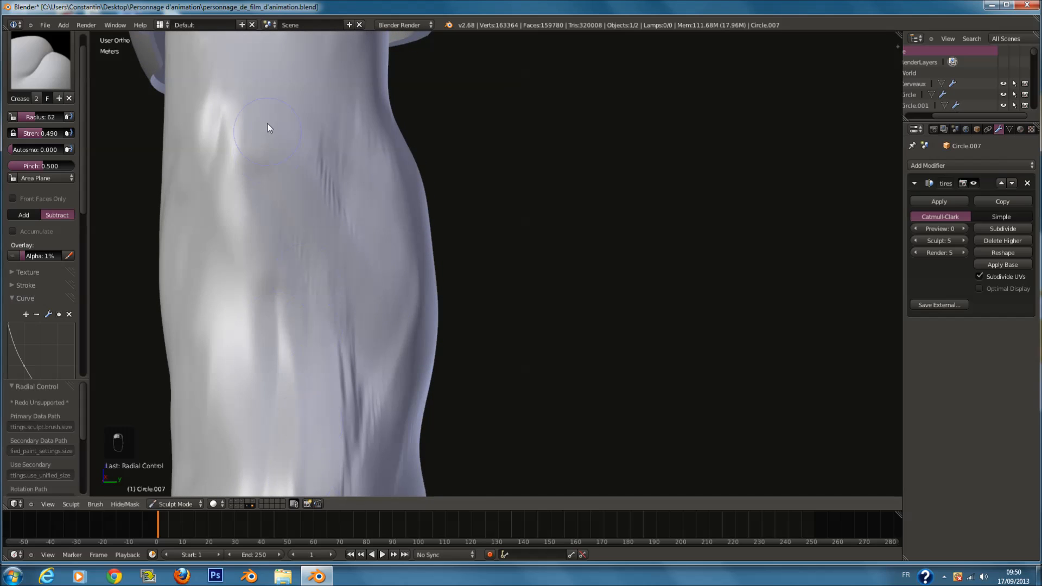
pyautogui.moveTo(267, 125); pyautogui.dragTo(403, 166, button='middle')
pyautogui.moveTo(356, 433); pyautogui.dragTo(454, 473, button='middle')
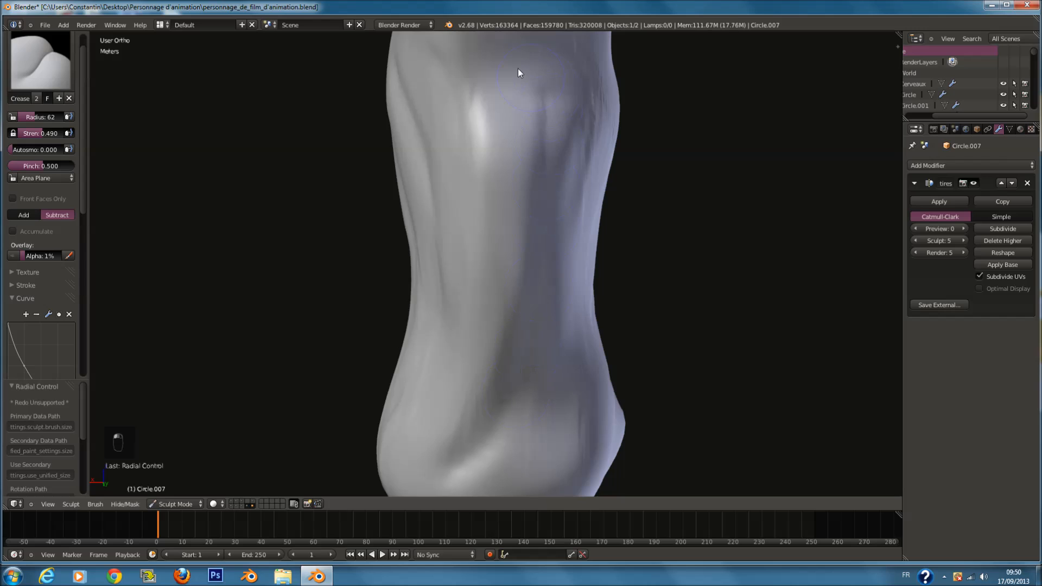
# Step: Resize the Crease brush and carve three creases crosswise over the trouser leg
pyautogui.moveTo(604, 282); pyautogui.dragTo(587, 208, button='middle')
pyautogui.scroll(2, 586, 204)
pyautogui.press('f')
pyautogui.click(559, 212)
pyautogui.moveTo(399, 205); pyautogui.dragTo(641, 190)
pyautogui.moveTo(373, 118)
pyautogui.mouseDown()
pyautogui.moveTo(527, 139)
pyautogui.moveTo(597, 130)
pyautogui.mouseUp()
pyautogui.moveTo(429, 239); pyautogui.dragTo(537, 231)
# Step: Set the Crease brush radius to 123 and carve two more crosswise creases side by side on the trouser leg
pyautogui.moveTo(645, 282)
pyautogui.mouseDown(button='middle')
pyautogui.moveTo(586, 223)
pyautogui.moveTo(584, 184)
pyautogui.mouseUp(button='middle')
pyautogui.press('f')
pyautogui.click(628, 240)
pyautogui.moveTo(478, 304); pyautogui.dragTo(608, 293)
pyautogui.moveTo(461, 323); pyautogui.dragTo(627, 304)
pyautogui.moveTo(627, 304)
pyautogui.mouseDown(button='middle')
pyautogui.moveTo(640, 360)
pyautogui.moveTo(708, 273)
pyautogui.mouseUp(button='middle')
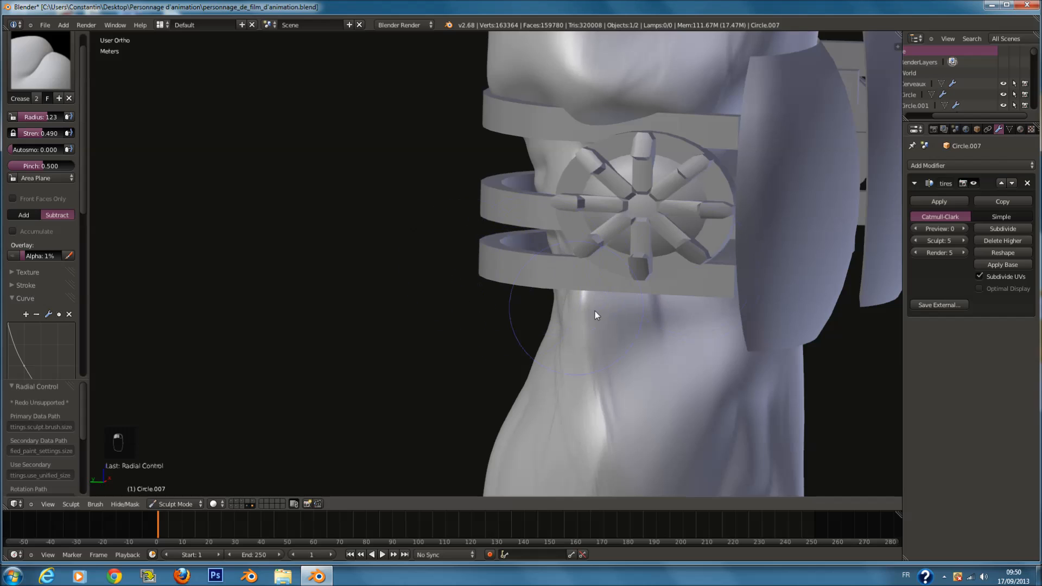
# Step: Set the Crease brush radius to 76 and carve creases along the folds on the side of the thigh, just above the knee armour
pyautogui.moveTo(546, 139)
pyautogui.mouseDown(button='middle')
pyautogui.moveTo(623, 206)
pyautogui.moveTo(627, 120)
pyautogui.mouseUp(button='middle')
pyautogui.press('f')
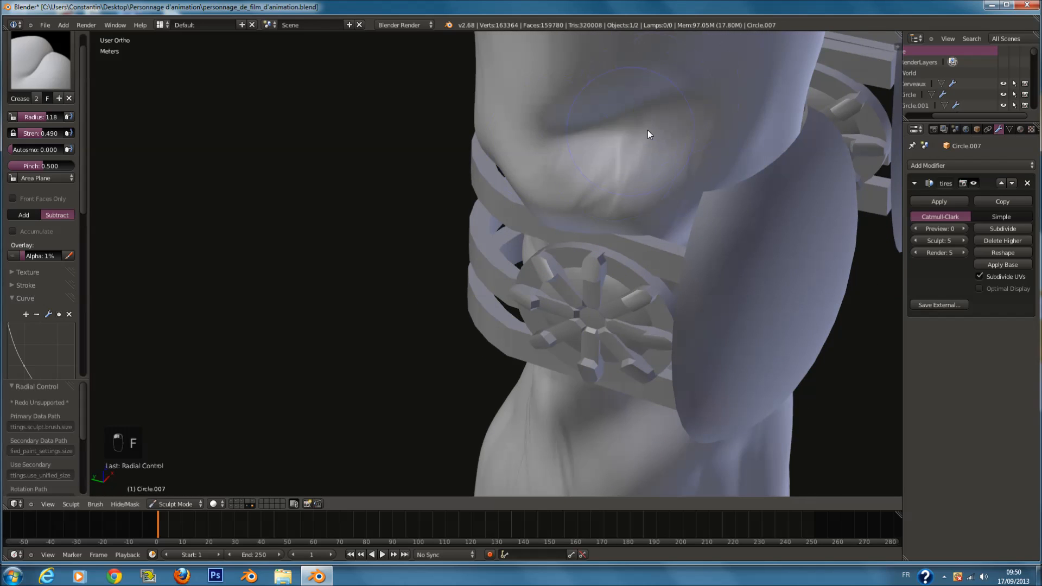
pyautogui.click(581, 178)
pyautogui.moveTo(581, 183); pyautogui.dragTo(597, 312, button='middle')
pyautogui.scroll(4, 604, 146)
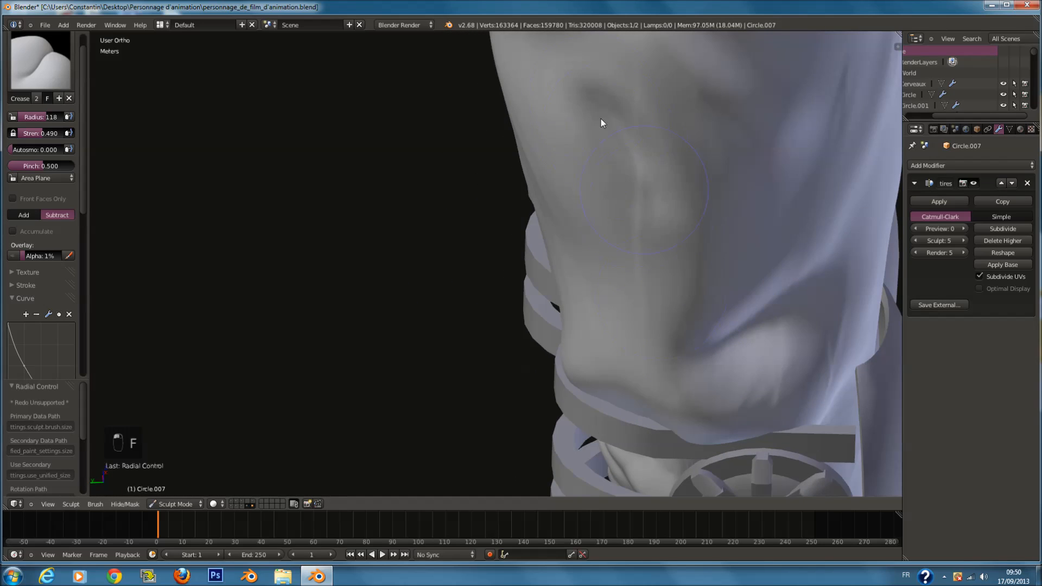
pyautogui.moveTo(651, 111); pyautogui.dragTo(773, 136, button='middle')
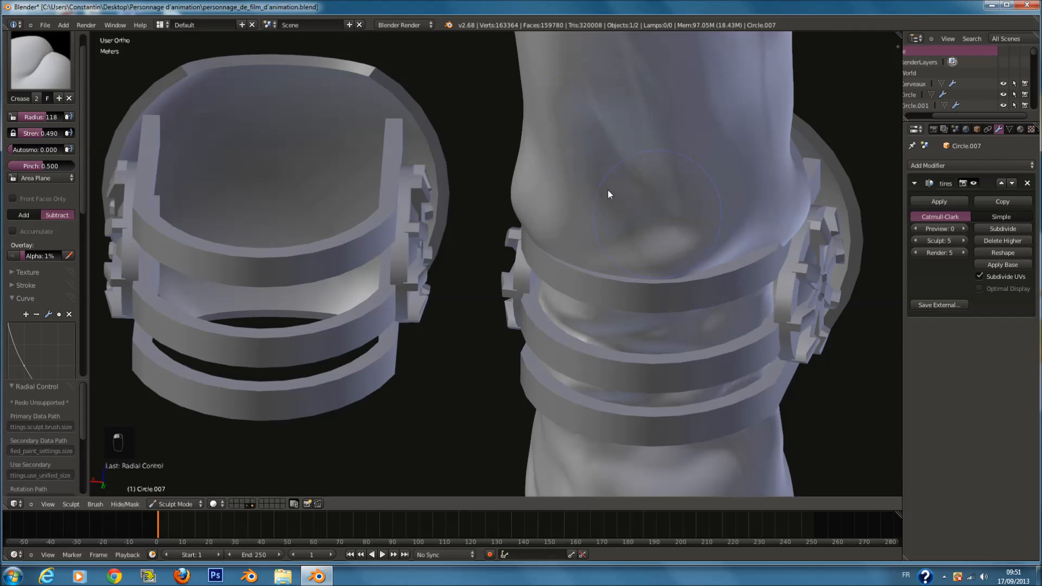
pyautogui.moveTo(606, 213); pyautogui.dragTo(611, 190, button='middle')
pyautogui.moveTo(673, 224); pyautogui.dragTo(668, 245, button='middle')
pyautogui.press('f')
pyautogui.click(668, 250)
pyautogui.moveTo(640, 296); pyautogui.dragTo(720, 285, button='middle')
pyautogui.moveTo(494, 128); pyautogui.dragTo(434, 313)
pyautogui.moveTo(432, 309); pyautogui.dragTo(472, 298, button='middle')
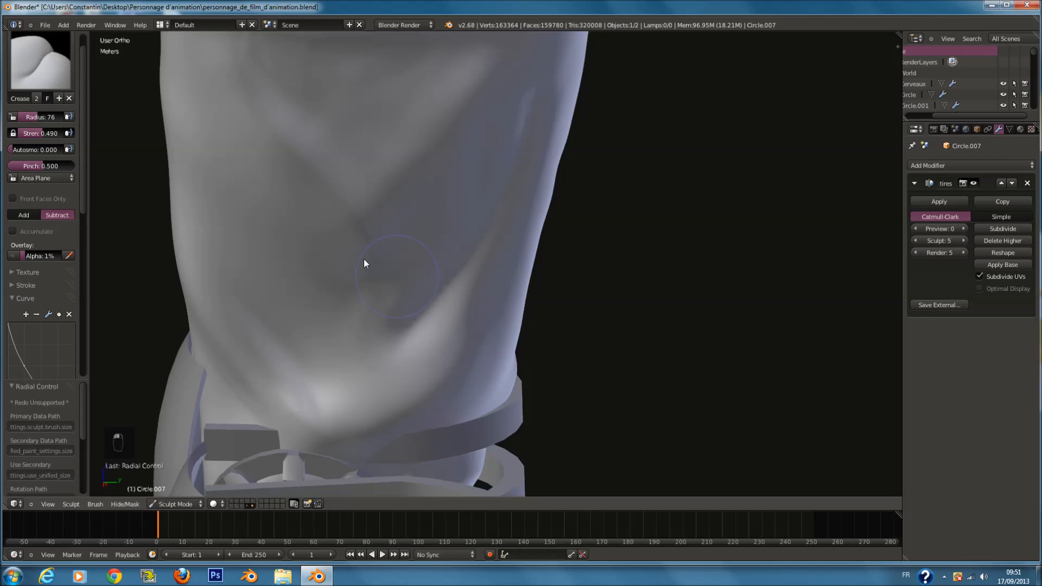
pyautogui.moveTo(365, 262); pyautogui.dragTo(281, 233)
# Step: Carve three diagonal creases down the front of the thigh above the knee guard
pyautogui.moveTo(281, 233); pyautogui.dragTo(258, 153, button='middle')
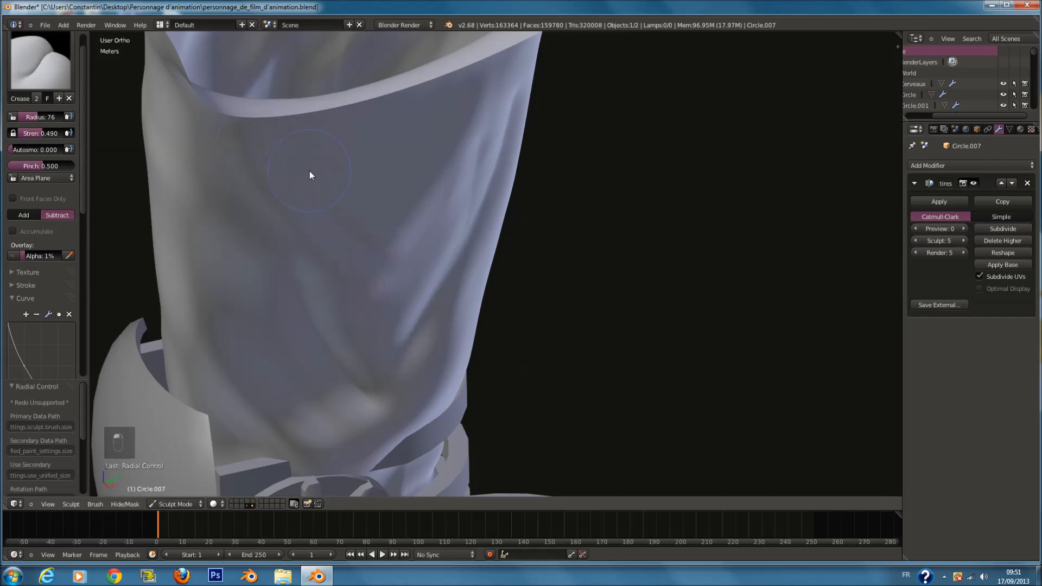
pyautogui.moveTo(309, 176); pyautogui.dragTo(320, 272, button='middle')
pyautogui.moveTo(364, 425); pyautogui.dragTo(328, 244, button='middle')
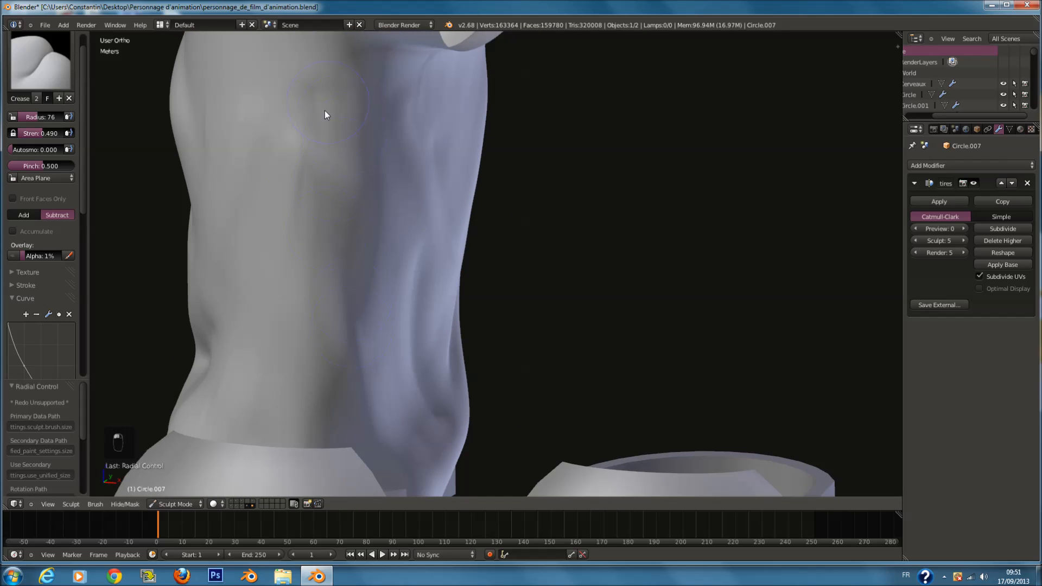
pyautogui.moveTo(324, 115); pyautogui.dragTo(304, 274)
pyautogui.moveTo(293, 107); pyautogui.dragTo(230, 244)
pyautogui.moveTo(308, 183); pyautogui.dragTo(255, 337)
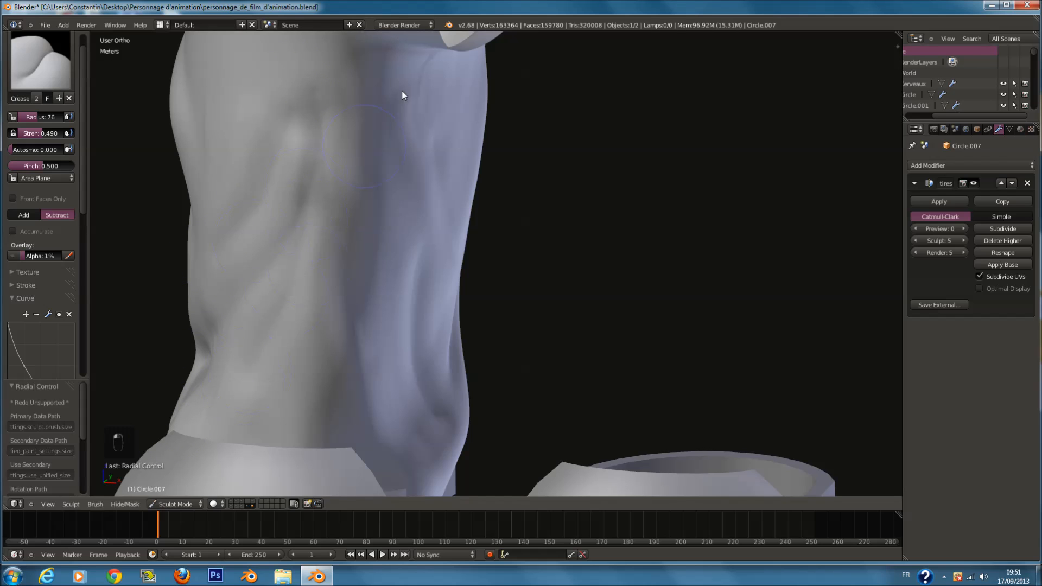
# Step: Set the Crease brush radius to 100 and carve a long diagonal crease across the thigh
pyautogui.moveTo(435, 143)
pyautogui.mouseDown(button='middle')
pyautogui.moveTo(379, 98)
pyautogui.moveTo(547, 337)
pyautogui.moveTo(449, 216)
pyautogui.moveTo(193, 121)
pyautogui.mouseUp(button='middle')
pyautogui.moveTo(579, 235)
pyautogui.mouseDown(button='middle')
pyautogui.moveTo(335, 230)
pyautogui.moveTo(436, 259)
pyautogui.moveTo(630, 230)
pyautogui.mouseUp(button='middle')
pyautogui.press('f')
pyautogui.click(393, 249)
pyautogui.moveTo(676, 217)
pyautogui.mouseDown()
pyautogui.moveTo(450, 210)
pyautogui.moveTo(428, 200)
pyautogui.moveTo(476, 351)
pyautogui.mouseUp()
pyautogui.moveTo(476, 350); pyautogui.dragTo(555, 266, button='middle')
pyautogui.moveTo(594, 297); pyautogui.dragTo(602, 191, button='middle')
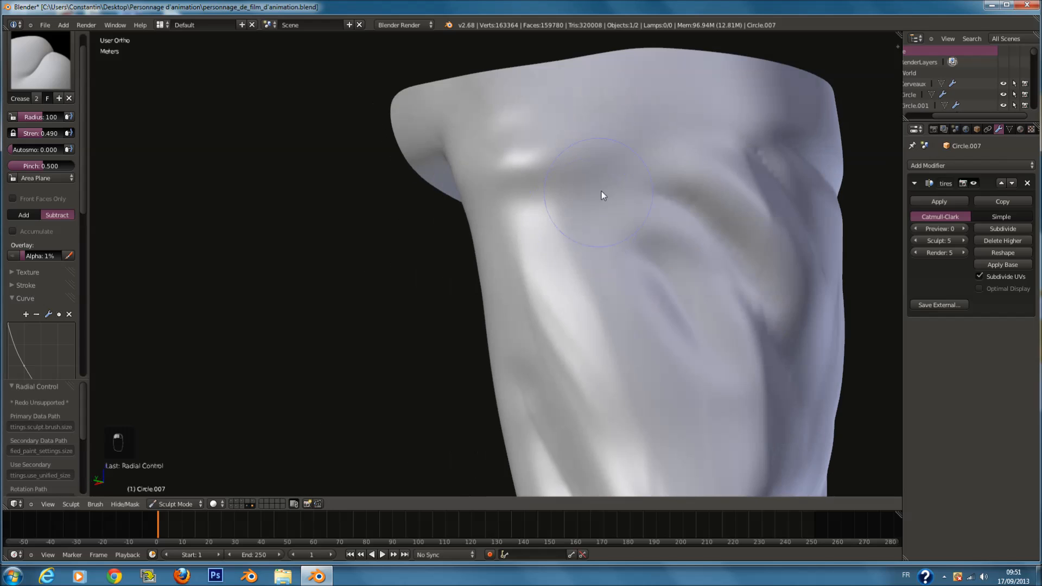
# Step: Set the Crease brush radius to 95 and carve a lengthwise crease on the side of the lower leg
pyautogui.scroll(-8, 535, 326)
pyautogui.moveTo(546, 331); pyautogui.dragTo(485, 315, button='middle')
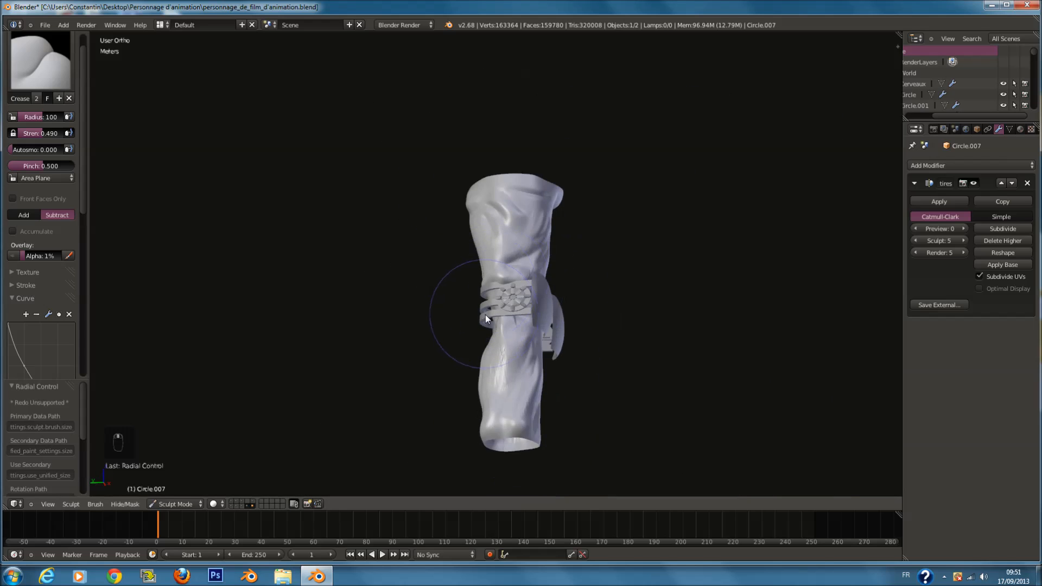
pyautogui.keyDown('shift'); pyautogui.moveTo(538, 471); pyautogui.dragTo(542, 347, button='middle'); pyautogui.keyUp('shift')
pyautogui.scroll(8, 564, 304)
pyautogui.press('f')
pyautogui.click(625, 212)
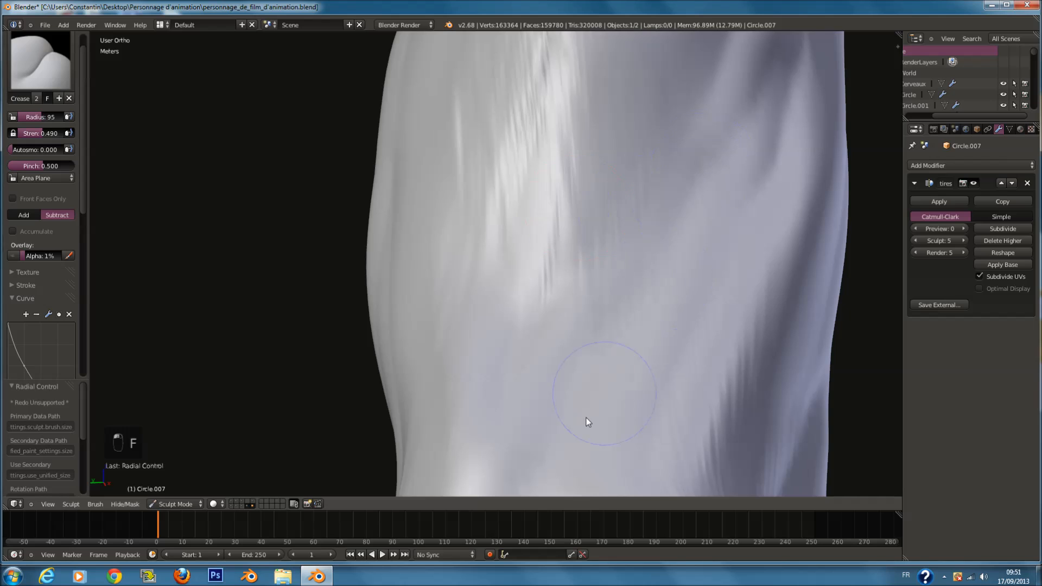
pyautogui.moveTo(621, 359); pyautogui.dragTo(635, 360, button='middle')
pyautogui.moveTo(675, 190); pyautogui.dragTo(631, 367)
pyautogui.scroll(-5, 627, 367)
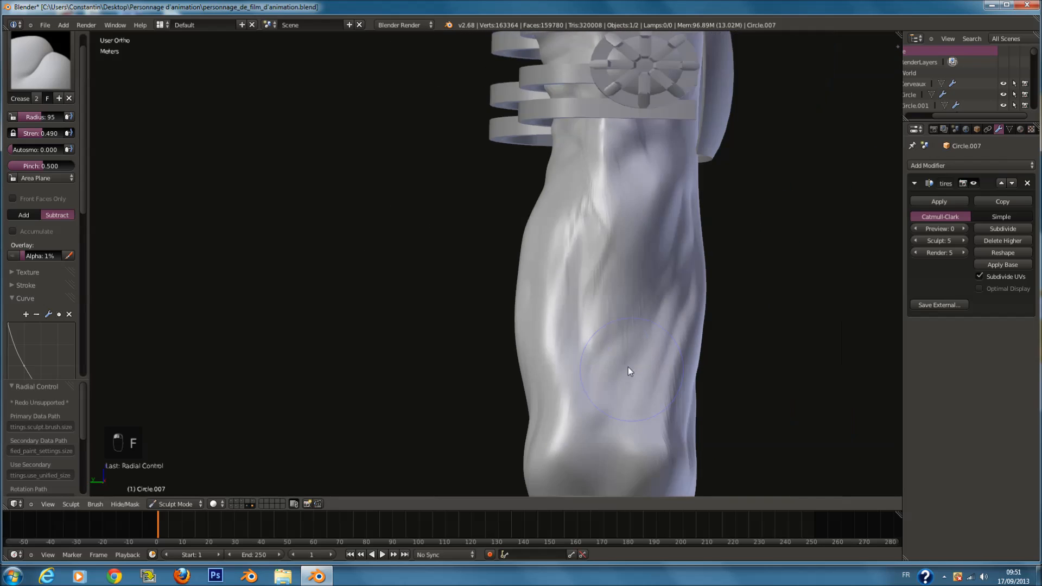
# Step: Switch to the Smooth brush and set its radius to 171
pyautogui.moveTo(627, 366); pyautogui.dragTo(721, 368, button='middle')
pyautogui.scroll(3, 721, 368)
pyautogui.moveTo(776, 321)
pyautogui.mouseDown(button='middle')
pyautogui.moveTo(793, 304)
pyautogui.moveTo(758, 301)
pyautogui.moveTo(787, 232)
pyautogui.mouseUp(button='middle')
pyautogui.moveTo(782, 419); pyautogui.dragTo(813, 378, button='middle')
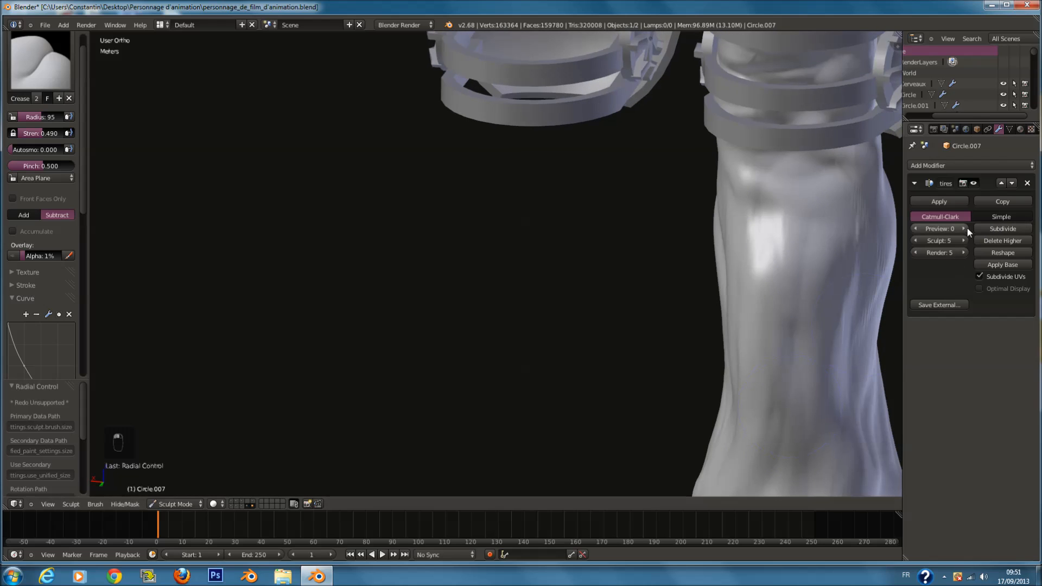
pyautogui.moveTo(705, 216); pyautogui.dragTo(641, 179, button='middle')
pyautogui.click(41, 60)
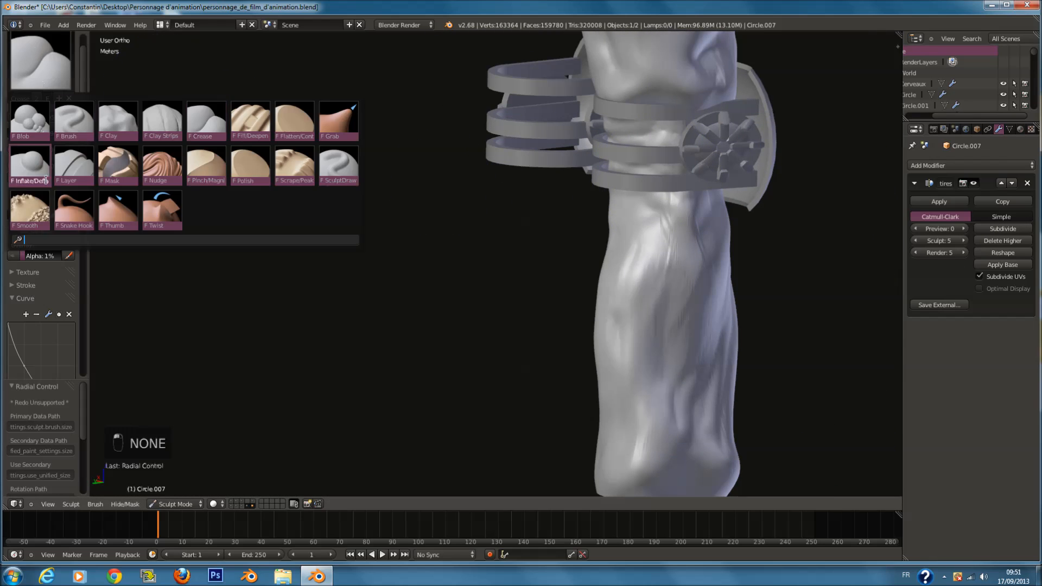
pyautogui.click(138, 220)
pyautogui.scroll(-3, 549, 246)
pyautogui.press('f')
pyautogui.click(612, 262)
# Step: Examine the creases on the whole trouser leg from all sides
pyautogui.moveTo(636, 329)
pyautogui.mouseDown(button='middle')
pyautogui.moveTo(537, 331)
pyautogui.moveTo(400, 354)
pyautogui.moveTo(442, 311)
pyautogui.mouseUp(button='middle')
pyautogui.scroll(4, 400, 221)
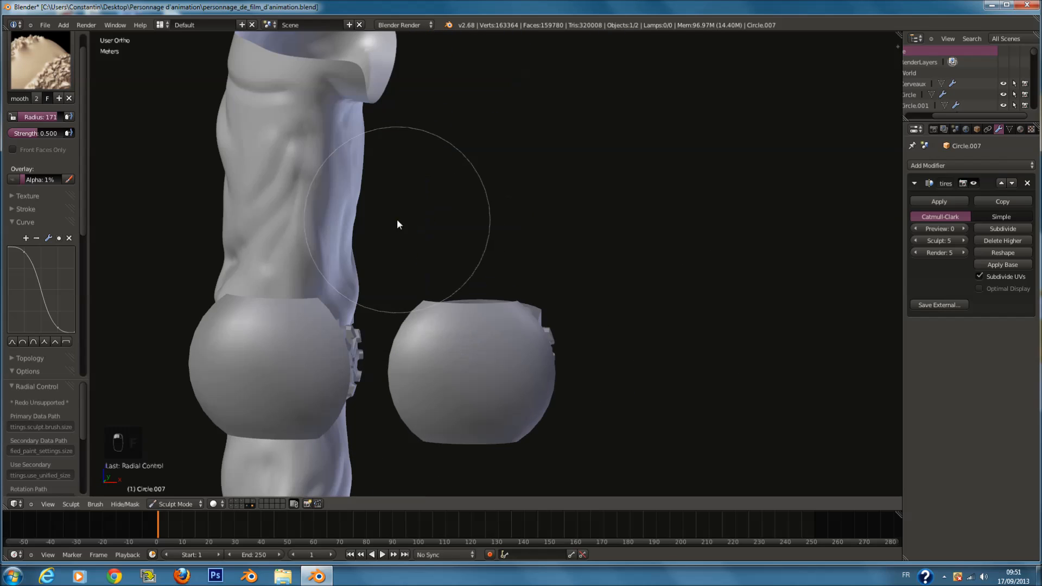
pyautogui.moveTo(265, 175)
pyautogui.mouseDown(button='middle')
pyautogui.moveTo(372, 284)
pyautogui.moveTo(467, 288)
pyautogui.moveTo(609, 325)
pyautogui.mouseUp(button='middle')
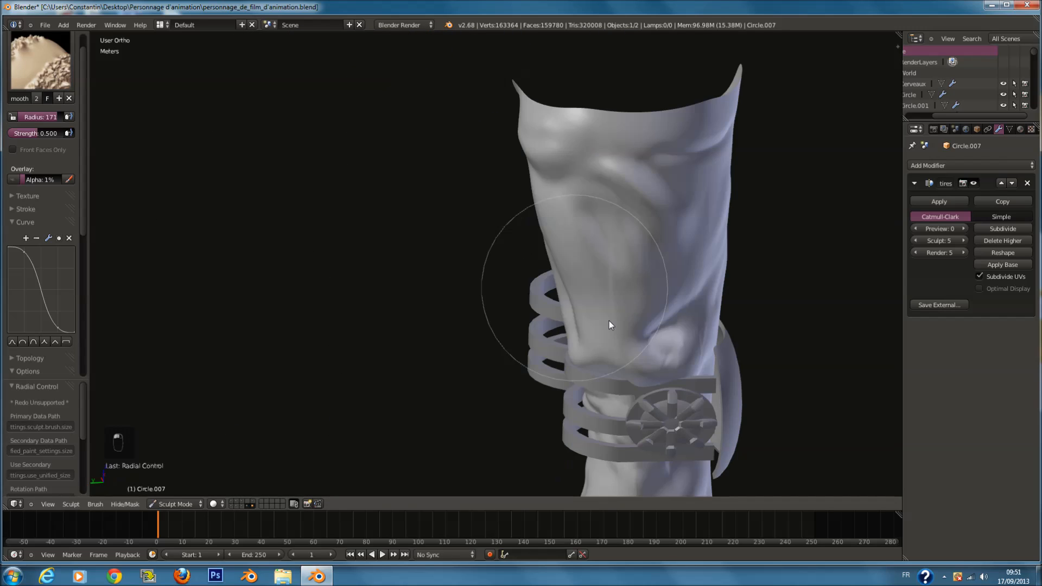
pyautogui.moveTo(682, 243); pyautogui.dragTo(619, 128, button='middle')
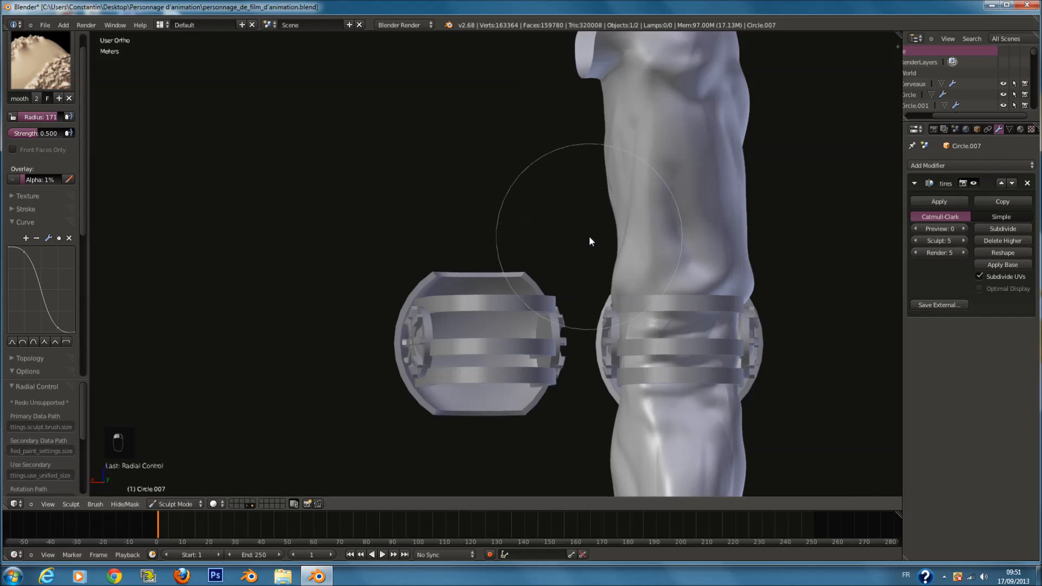
pyautogui.moveTo(596, 237); pyautogui.dragTo(455, 89, button='middle')
pyautogui.scroll(-4, 441, 293)
pyautogui.moveTo(528, 349); pyautogui.dragTo(533, 366, button='middle')
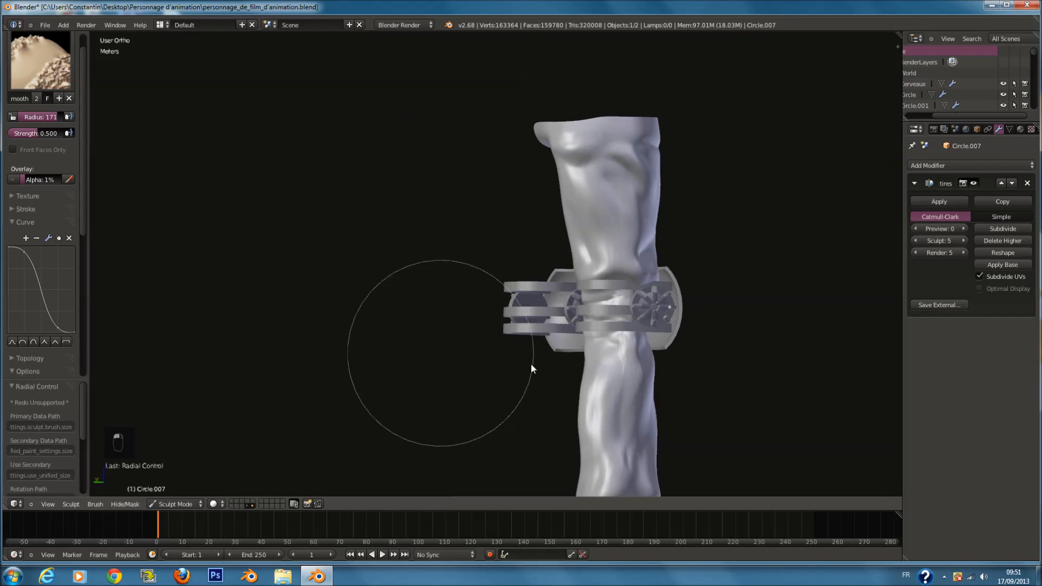
pyautogui.scroll(-2, 603, 356)
# Step: Save the file, overwriting the existing one, and show only the layer containing the trouser leg
pyautogui.hotkey('ctrl', 's')
pyautogui.click(304, 464)
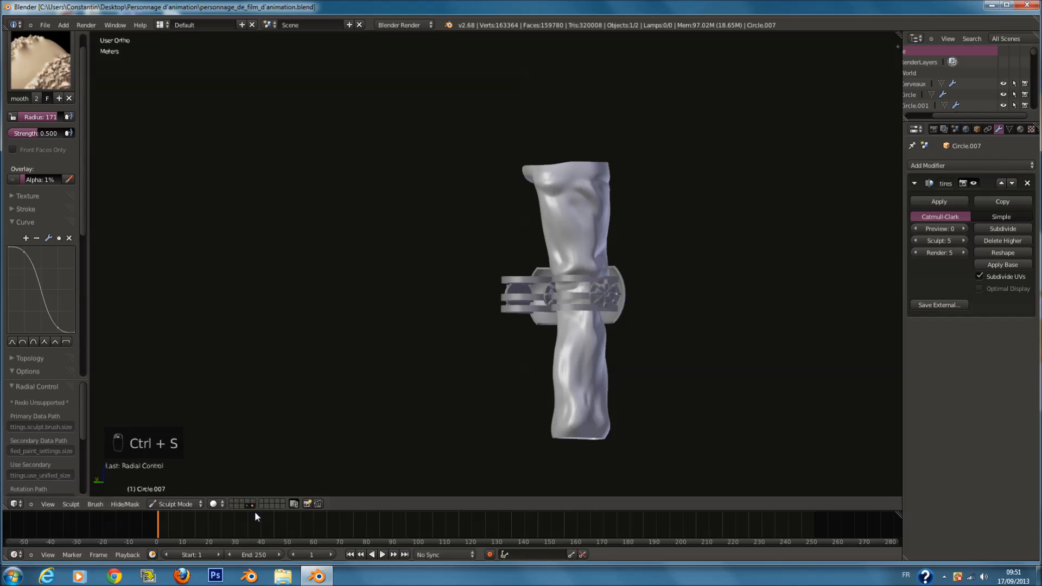
pyautogui.click(246, 506)
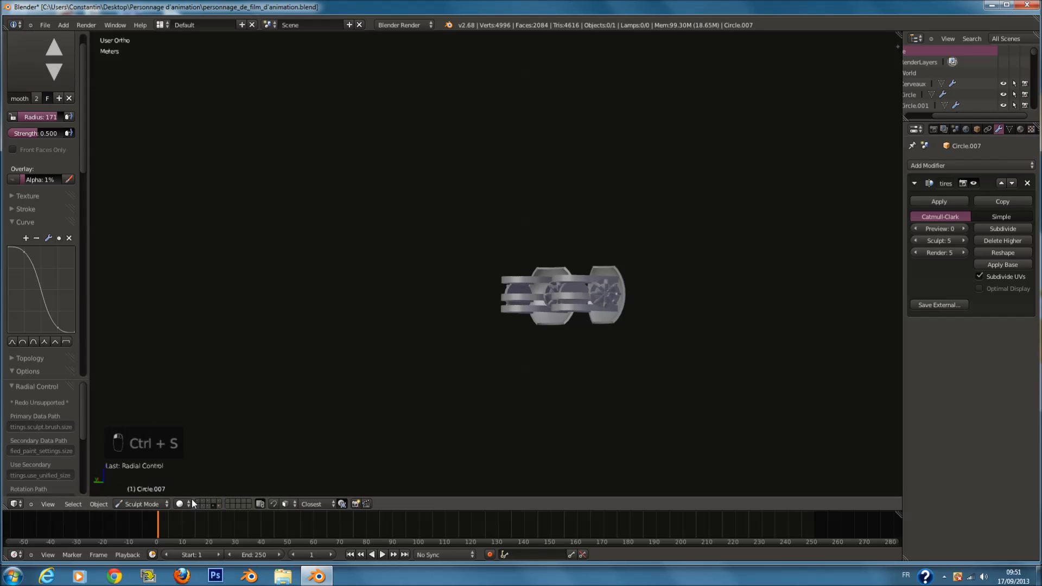
pyautogui.click(220, 506)
# Step: Switch to Object Mode and set the Multiresolution preview level to 5, keeping the modifier displayed in the viewport
pyautogui.click(158, 504)
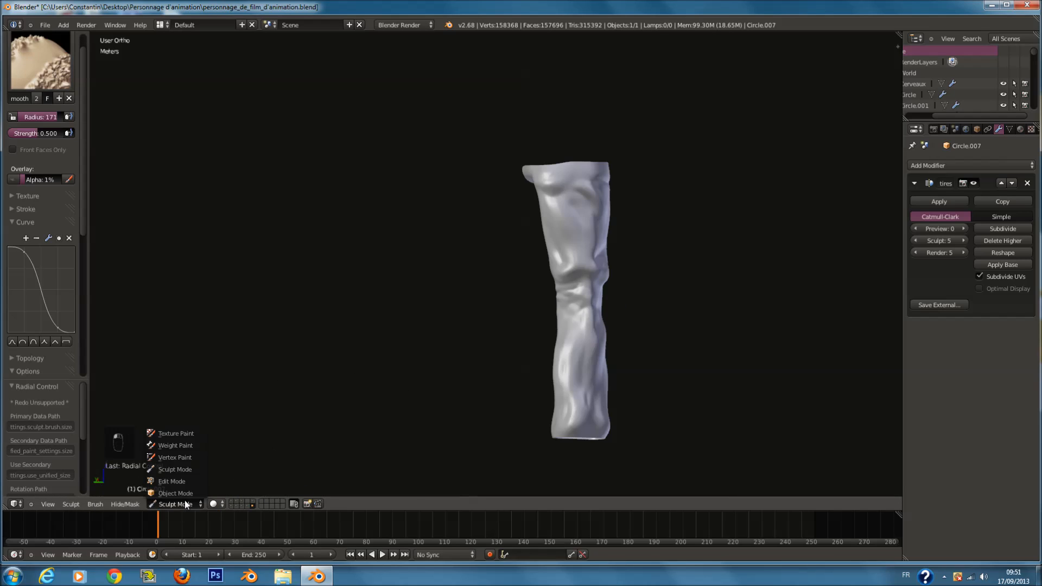
pyautogui.click(185, 488)
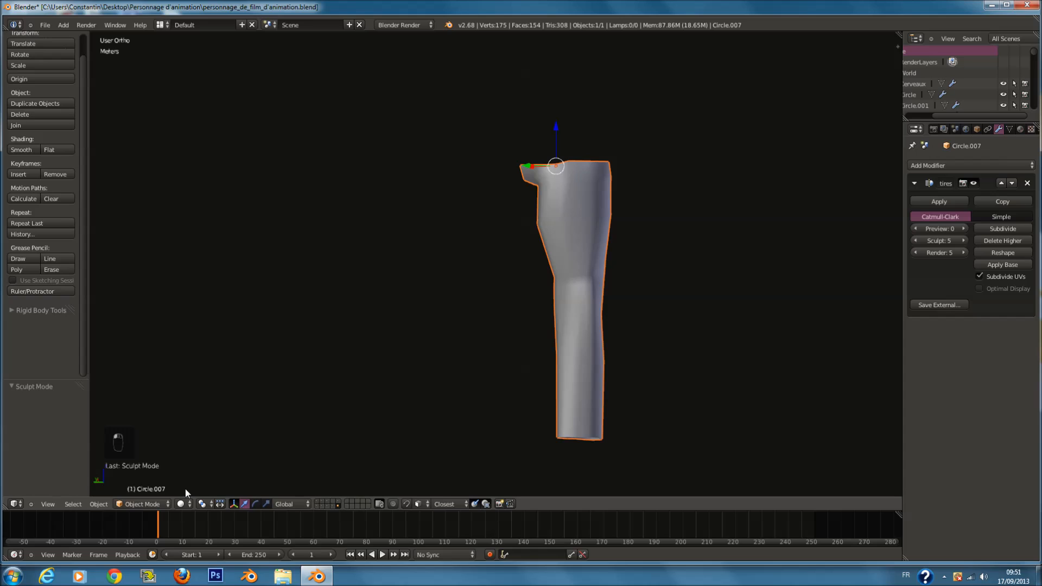
pyautogui.click(974, 183)
pyautogui.click(966, 232)
pyautogui.click(965, 232)
pyautogui.click(965, 232)
pyautogui.click(965, 232)
pyautogui.click(965, 231)
pyautogui.click(974, 183)
# Step: Save the file again and show the trouser leg in front orthographic view
pyautogui.moveTo(678, 230)
pyautogui.mouseDown(button='middle')
pyautogui.moveTo(574, 236)
pyautogui.moveTo(639, 254)
pyautogui.mouseUp(button='middle')
pyautogui.hotkey('ctrl', 's')
pyautogui.press('KP_1')
pyautogui.scroll(3, 597, 239)
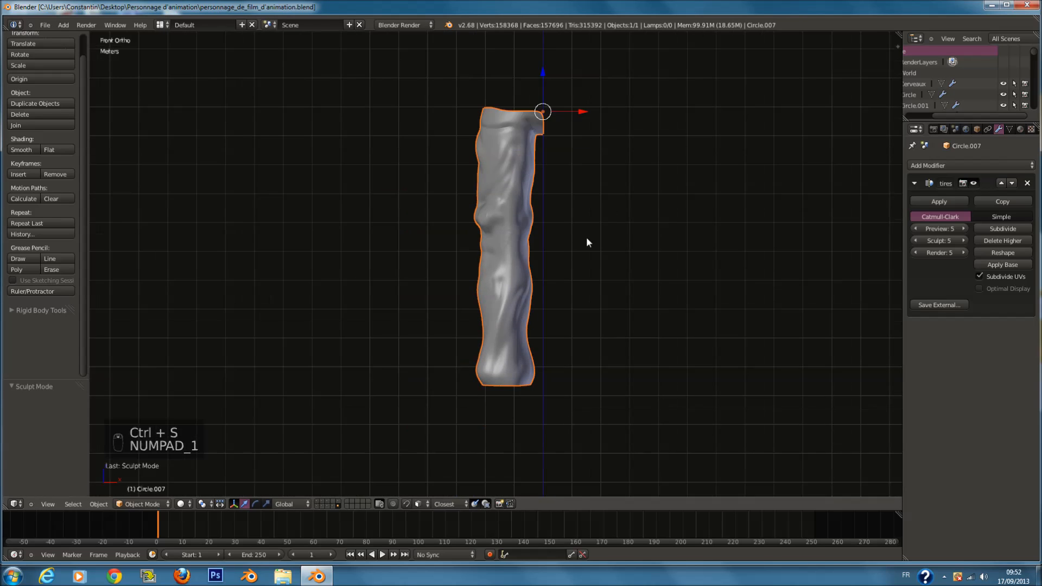
pyautogui.scroll(-3, 374, 466)
pyautogui.scroll(1, 383, 457)
pyautogui.keyDown('shift'); pyautogui.click(338, 500); pyautogui.keyUp('shift')
pyautogui.keyDown('shift'); pyautogui.scroll(2, 551, 257); pyautogui.keyUp('shift')
# Step: Enter Edit Mode on the trouser leg in face selection and disable proportional editing
pyautogui.press('Tab')
pyautogui.scroll(2, 577, 228)
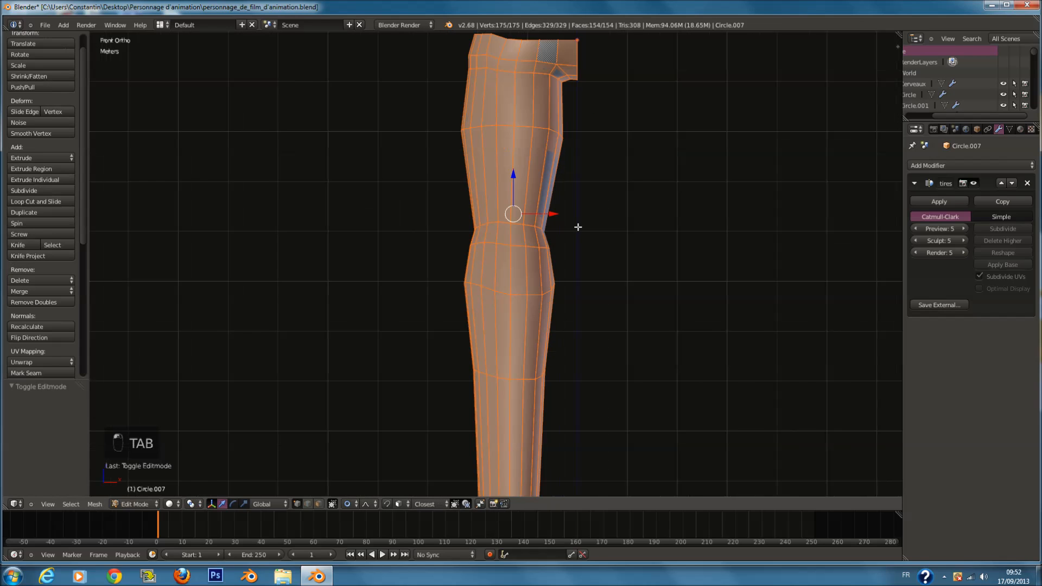
pyautogui.keyDown('ctrl'); pyautogui.scroll(1, 578, 227); pyautogui.keyUp('ctrl')
pyautogui.keyDown('shift'); pyautogui.scroll(-3, 578, 227); pyautogui.keyUp('shift')
pyautogui.click(343, 506)
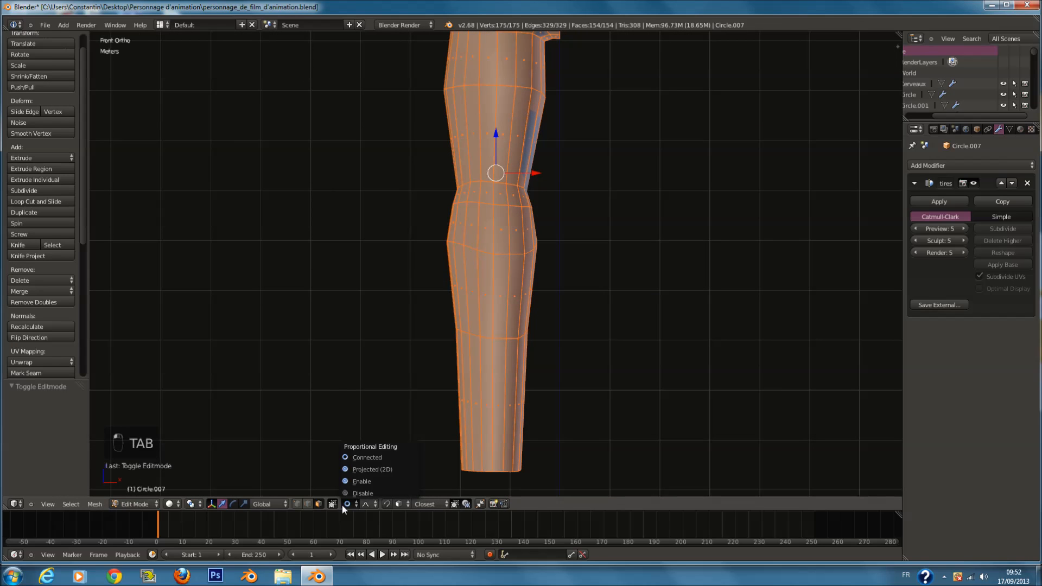
pyautogui.click(353, 494)
pyautogui.keyDown('ctrl'); pyautogui.scroll(-1, 483, 397); pyautogui.keyUp('ctrl')
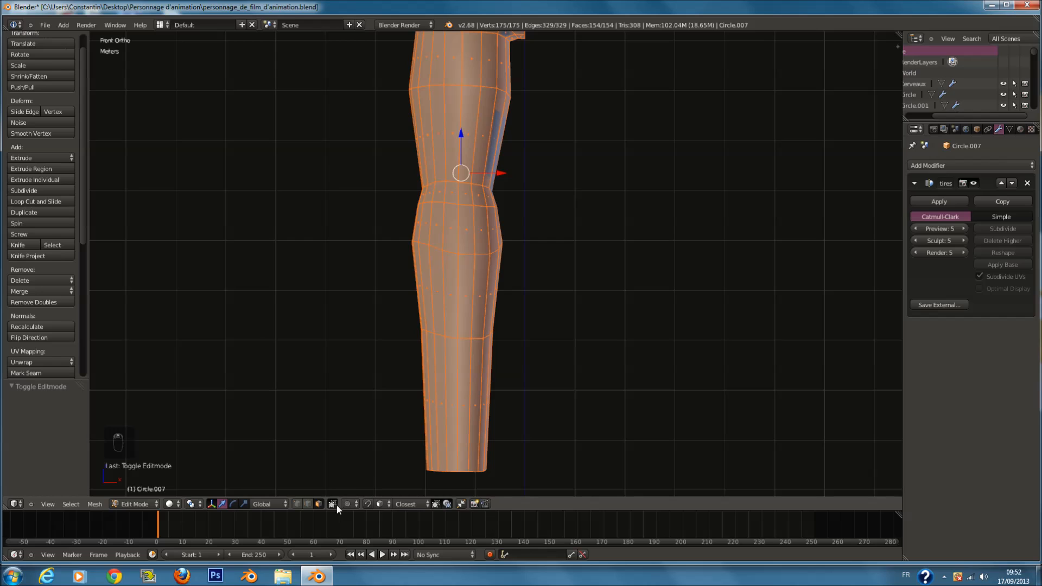
# Step: Deselect everything, cut an extra edge loop around the lower shin above the hem, and return to face selection
pyautogui.press('a')
pyautogui.hotkey('ctrl', 'r')
pyautogui.click(470, 428)
pyautogui.press('a')
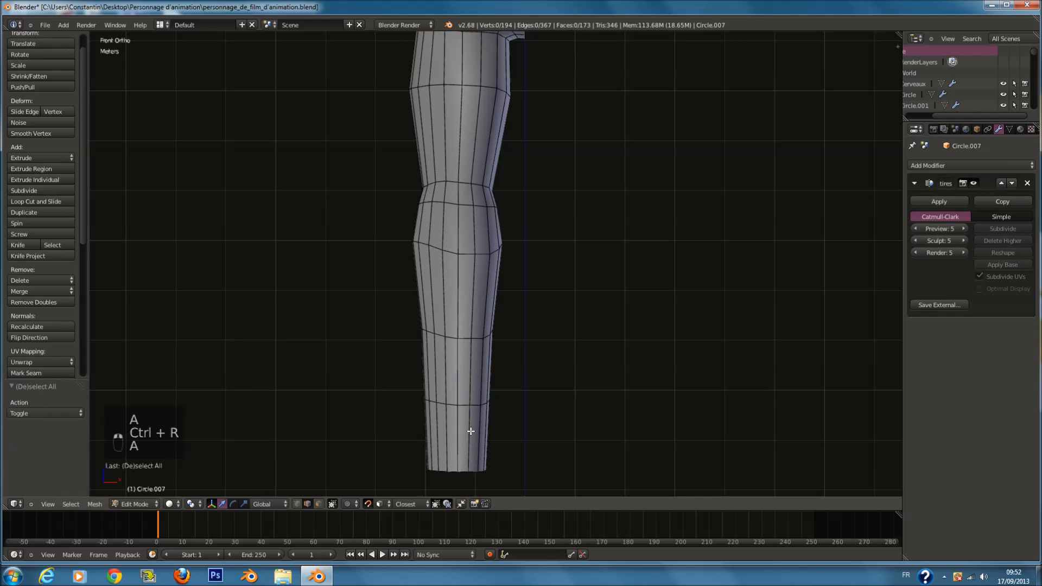
pyautogui.click(318, 504)
# Step: Try to rip the mesh and toggle Edit Mode to compare the base mesh with the sculpted leg
pyautogui.press('v')
pyautogui.press('z')
pyautogui.press('z')
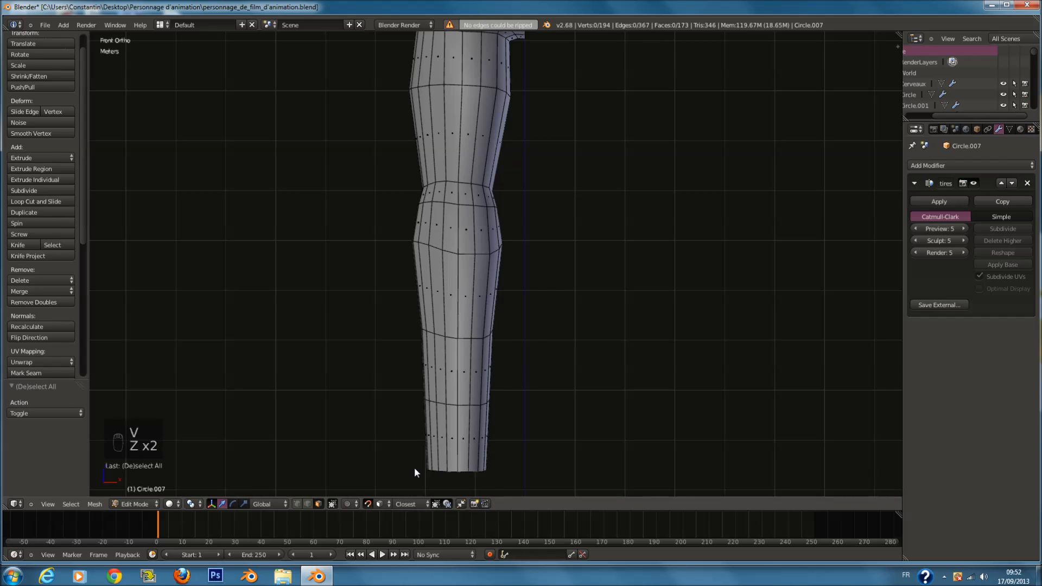
pyautogui.press('Tab')
pyautogui.press('Tab')
pyautogui.press('Tab')
pyautogui.press('Tab')
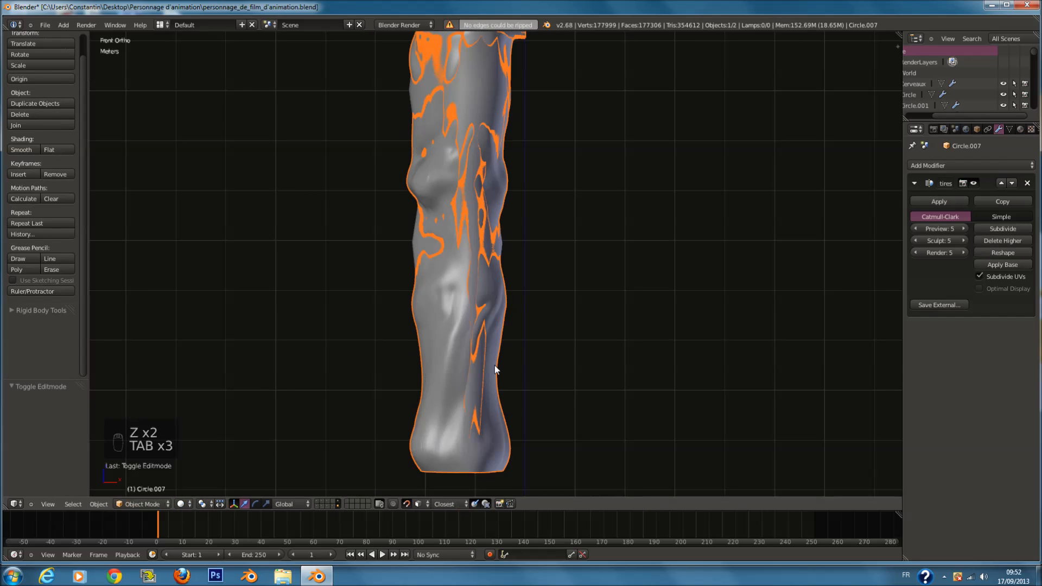
pyautogui.press('Tab')
pyautogui.press('Tab')
# Step: Unhide all hidden geometry and objects, and open the second trouser-leg mesh, Circle.008, in Edit Mode with wireframe display
pyautogui.hotkey('alt', 'h')
pyautogui.press('Tab')
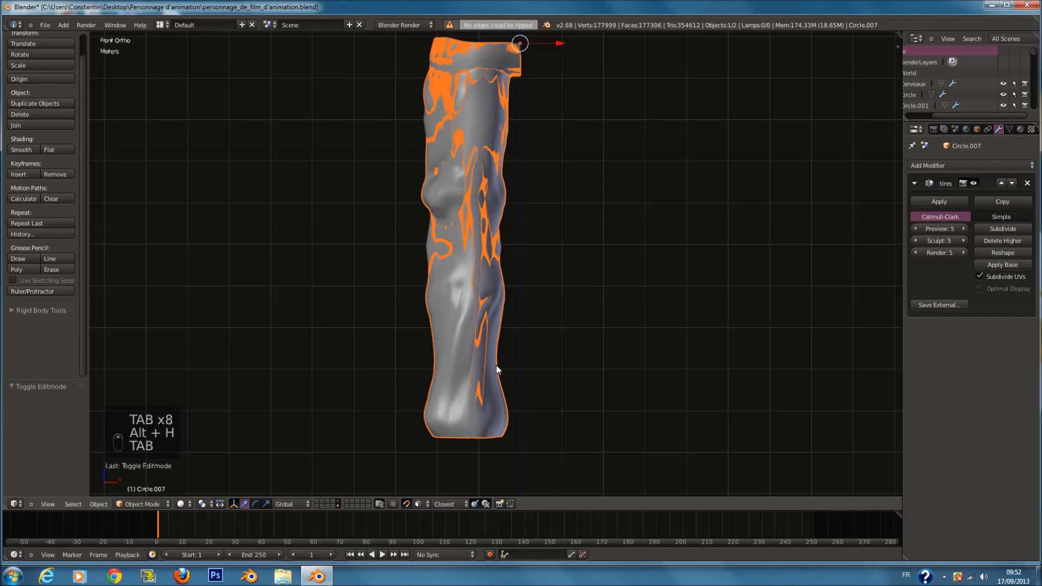
pyautogui.hotkey('alt', 'h')
pyautogui.press('a')
pyautogui.press('z')
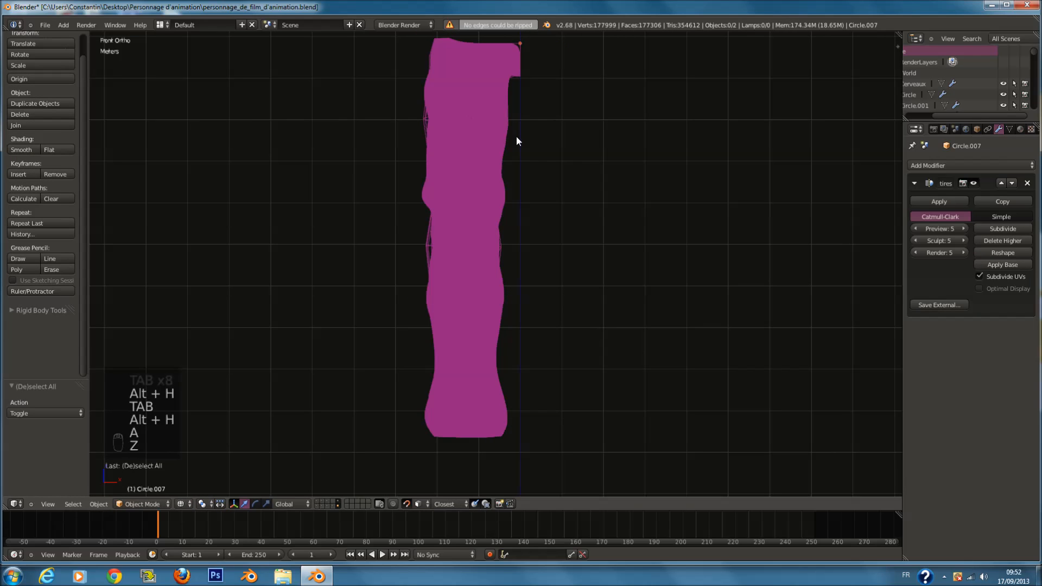
pyautogui.rightClick(426, 240)
pyautogui.press('Tab')
# Step: Try circle-selecting faces on the front of Circle.008's lower shin and clear the selection
pyautogui.press('a')
pyautogui.press('a')
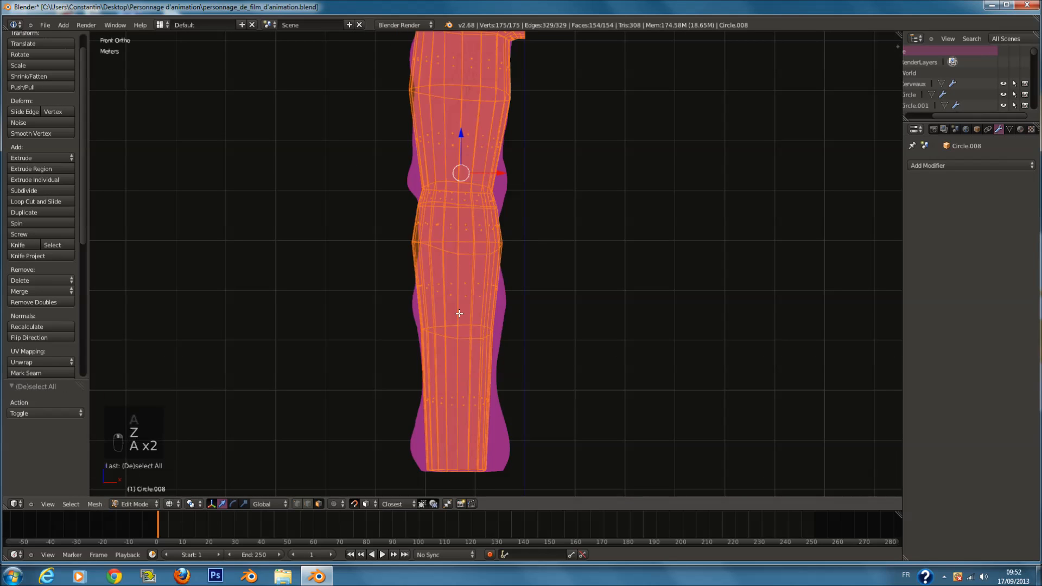
pyautogui.press('a')
pyautogui.press('z')
pyautogui.press('c')
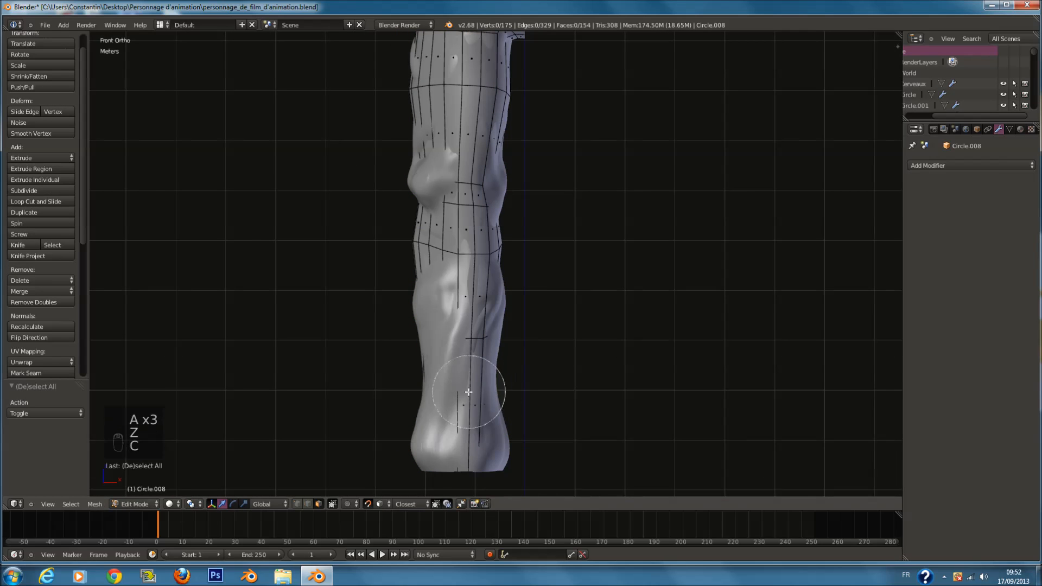
pyautogui.click(489, 403)
pyautogui.click(489, 404)
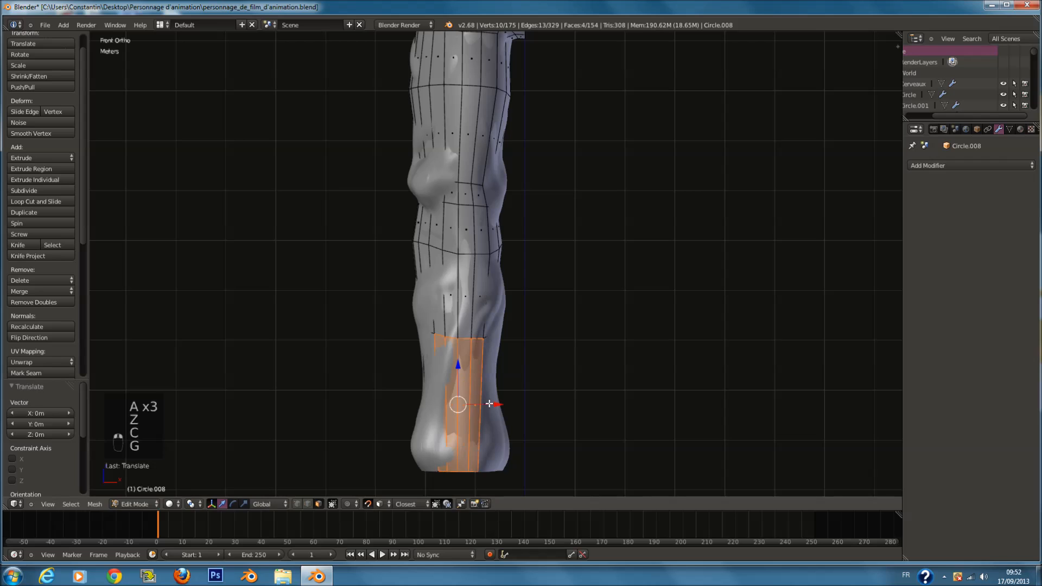
pyautogui.press('a')
# Step: Cut an edge loop around Circle.008's leg just above the hem and deselect it in wireframe display
pyautogui.hotkey('ctrl', 'r')
pyautogui.click(486, 443)
pyautogui.press('z')
pyautogui.press('a')
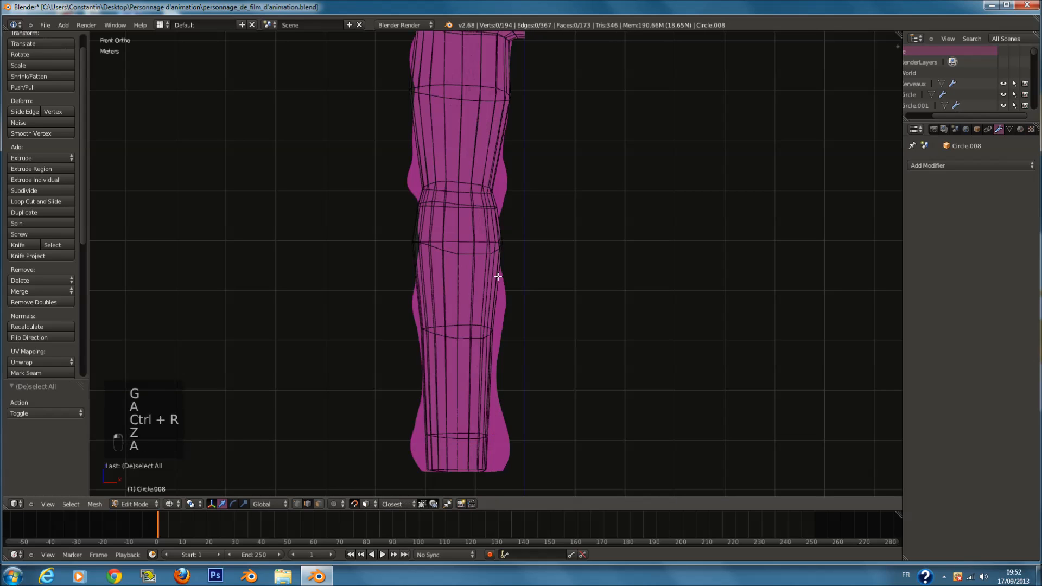
# Step: Cut a centred edge loop around Circle.008's upper leg above the knee, then deselect it
pyautogui.keyDown('shift'); pyautogui.scroll(5, 498, 270); pyautogui.keyUp('shift')
pyautogui.press('a')
pyautogui.press('a')
pyautogui.hotkey('ctrl', 'r')
pyautogui.click(488, 204)
pyautogui.rightClick(487, 204)
pyautogui.press('a')
# Step: Cut two more edge loops around the shin, one below the knee and one above the hem, leaving everything deselected
pyautogui.keyDown('shift'); pyautogui.scroll(-3, 465, 309); pyautogui.keyUp('shift')
pyautogui.hotkey('ctrl', 'r')
pyautogui.click(471, 307)
pyautogui.press('a')
pyautogui.keyDown('shift'); pyautogui.scroll(-3, 483, 349); pyautogui.keyUp('shift')
pyautogui.hotkey('ctrl', 'r')
pyautogui.click(481, 350)
pyautogui.press('a')
pyautogui.scroll(2, 480, 350)
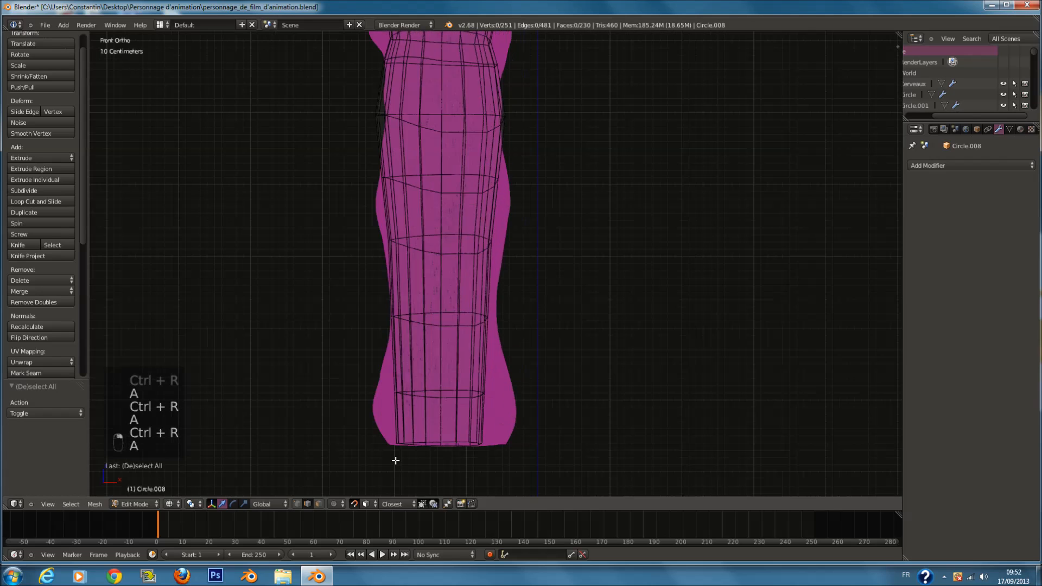
# Step: Circle-select the faces above the hem on the leg's inner side in solid display and snap them onto the sculpted surface
pyautogui.press('z')
pyautogui.moveTo(562, 400); pyautogui.dragTo(411, 366, button='middle')
pyautogui.press('b')
pyautogui.press('b')
pyautogui.rightClick(481, 364)
pyautogui.press('c')
pyautogui.moveTo(432, 396); pyautogui.dragTo(457, 388)
pyautogui.rightClick(467, 386)
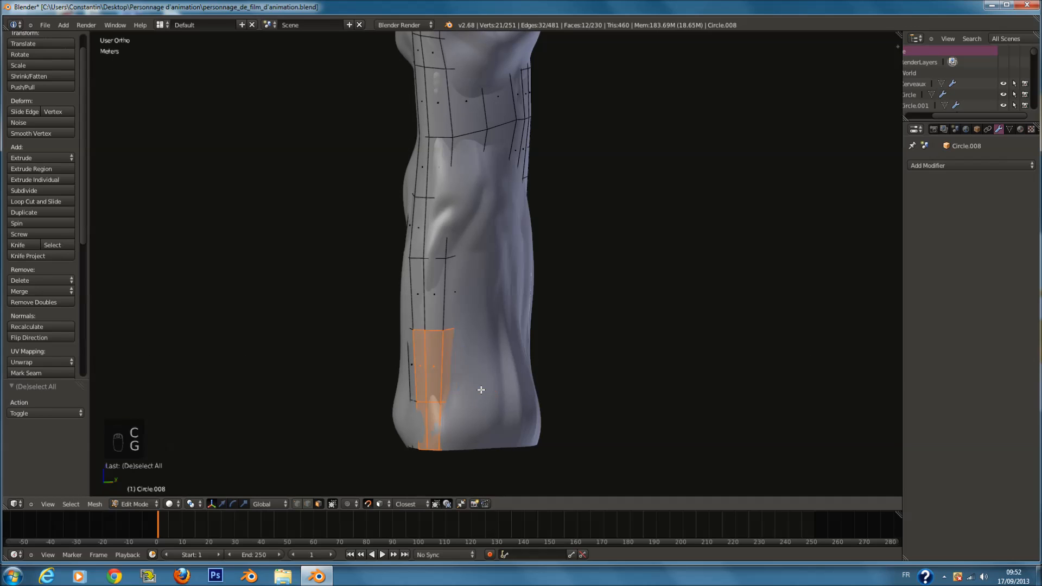
pyautogui.click(483, 389)
# Step: Circle-select the lower-shin faces on the back inner side, snap them onto the sculpted surface and deselect them
pyautogui.moveTo(588, 377); pyautogui.dragTo(455, 378, button='middle')
pyautogui.press('a')
pyautogui.press('c')
pyautogui.click(453, 380)
pyautogui.rightClick(453, 380)
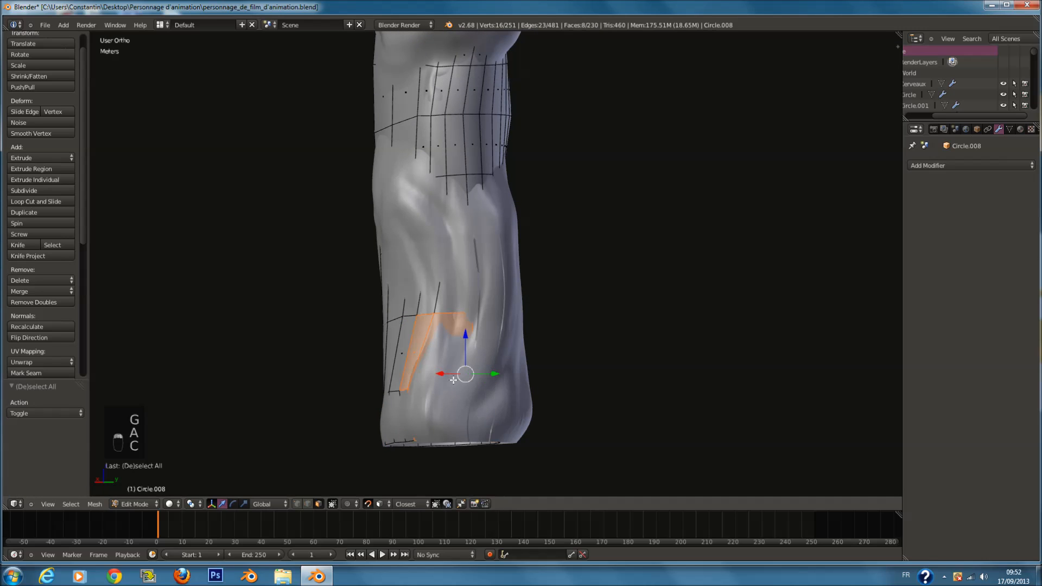
pyautogui.click(453, 380)
pyautogui.press('a')
pyautogui.moveTo(452, 380); pyautogui.dragTo(442, 416, button='middle')
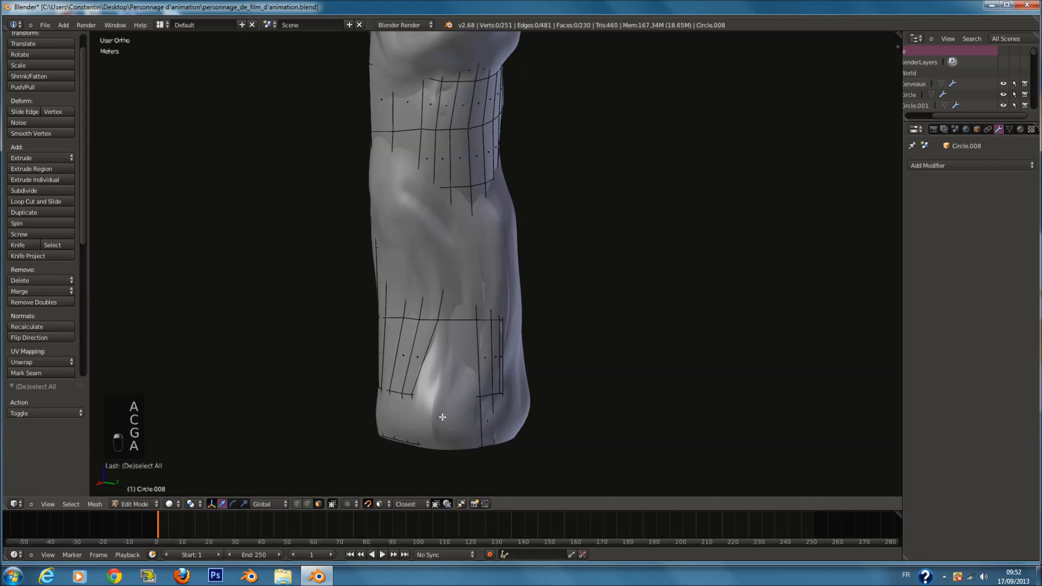
pyautogui.press('g')
pyautogui.click(453, 417)
pyautogui.press('s')
pyautogui.rightClick(513, 414)
pyautogui.press('s')
pyautogui.middleClick(509, 414)
pyautogui.rightClick(485, 413)
pyautogui.press('s')
pyautogui.moveTo(515, 406); pyautogui.dragTo(503, 406, button='middle')
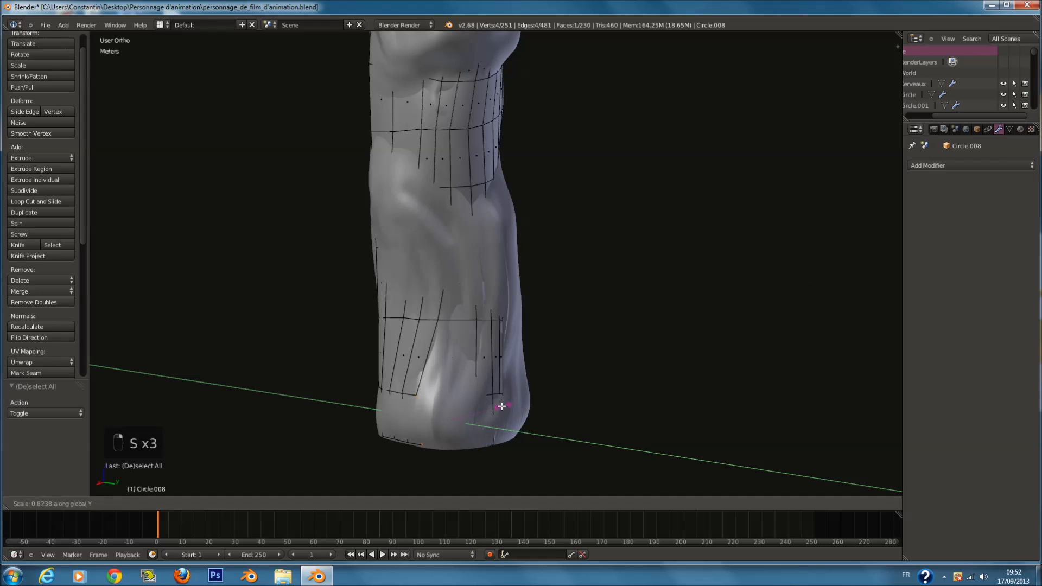
pyautogui.rightClick(469, 409)
# Step: Circle-select the still-buried faces between the hem and lower shin and snap them onto the sculpted surface
pyautogui.press('a')
pyautogui.press('c')
pyautogui.click(456, 400)
pyautogui.rightClick(455, 401)
pyautogui.press('g')
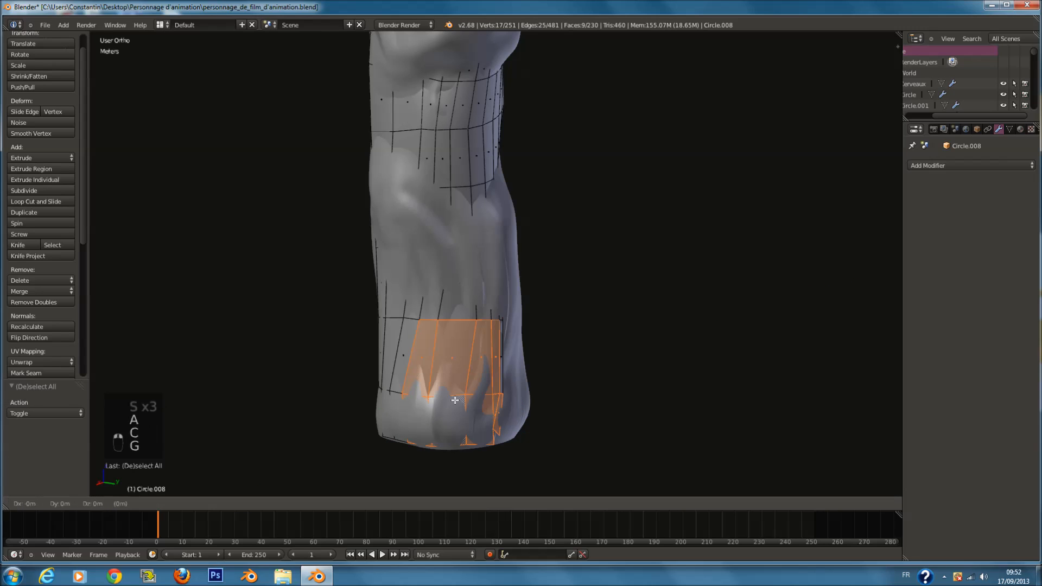
pyautogui.click(455, 400)
# Step: Snap the faces at the back of the hem onto the sculpted surface and smooth their vertices once
pyautogui.moveTo(483, 399); pyautogui.dragTo(404, 395, button='middle')
pyautogui.press('a')
pyautogui.press('c')
pyautogui.click(504, 381)
pyautogui.rightClick(505, 386)
pyautogui.click(505, 392)
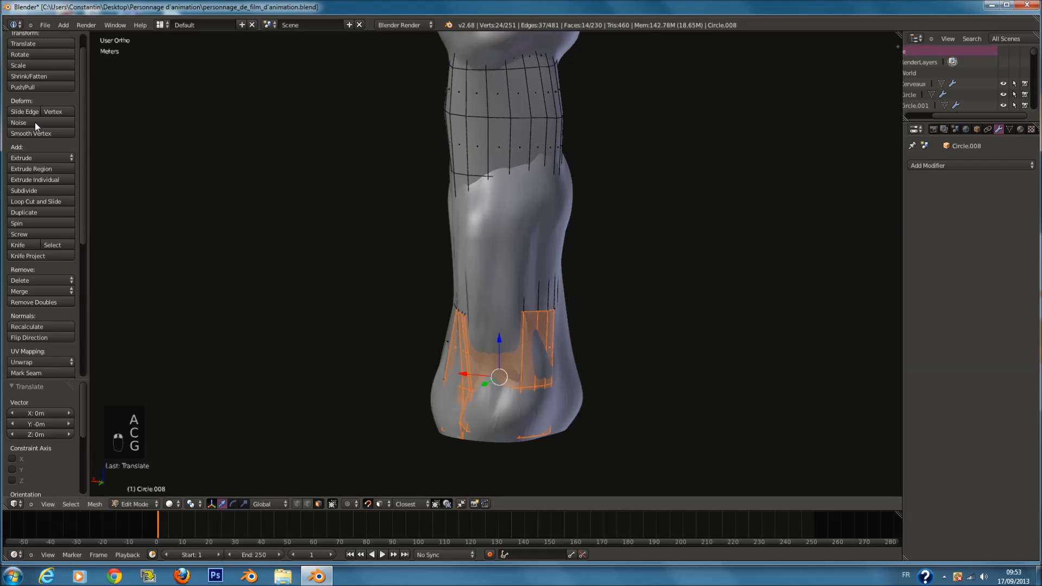
pyautogui.click(34, 134)
pyautogui.press('z')
pyautogui.moveTo(535, 361); pyautogui.dragTo(444, 353, button='middle')
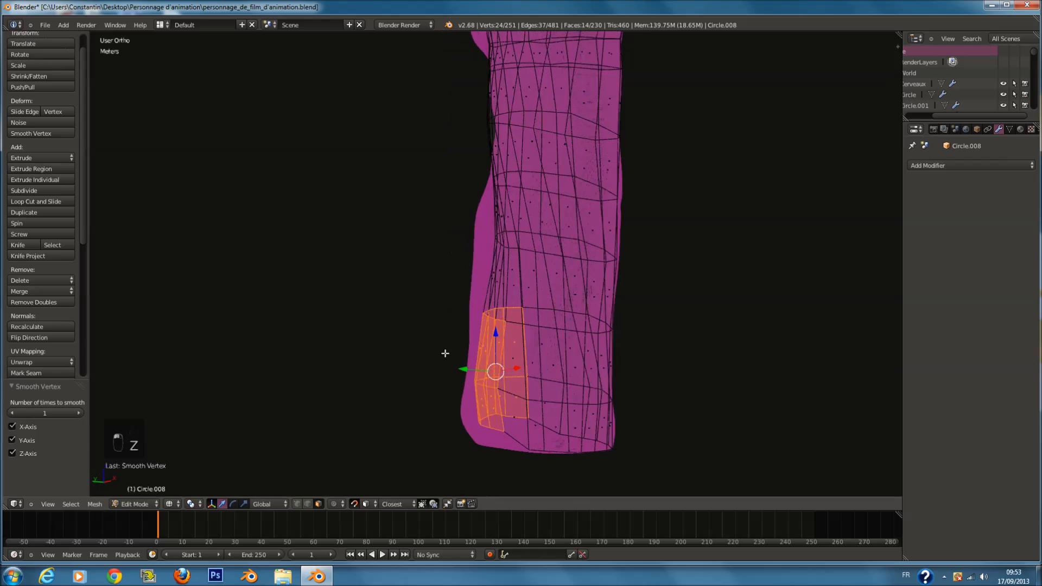
# Step: Circle-select the faces above the hem on the front outer side in solid display and snap them onto the sculpt
pyautogui.press('z')
pyautogui.press('a')
pyautogui.press('c')
pyautogui.click(544, 376)
pyautogui.rightClick(543, 378)
pyautogui.press('g')
pyautogui.click(542, 379)
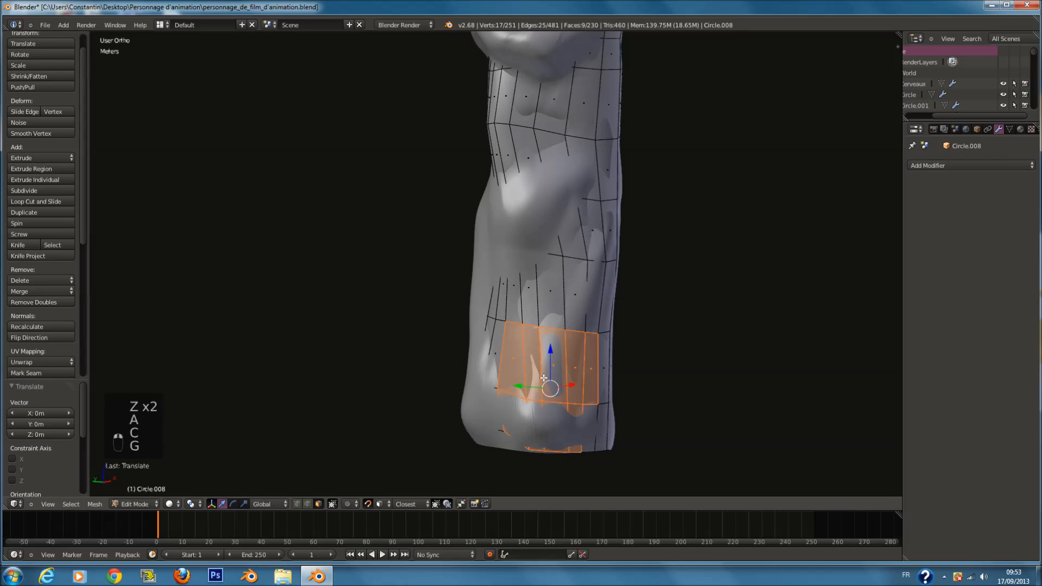
# Step: Circle-select the hem faces on the outer side, try snapping them to the sculpt, and undo the move in wireframe display
pyautogui.moveTo(461, 377); pyautogui.dragTo(538, 384, button='middle')
pyautogui.press('a')
pyautogui.press('c')
pyautogui.click(523, 386)
pyautogui.press('g')
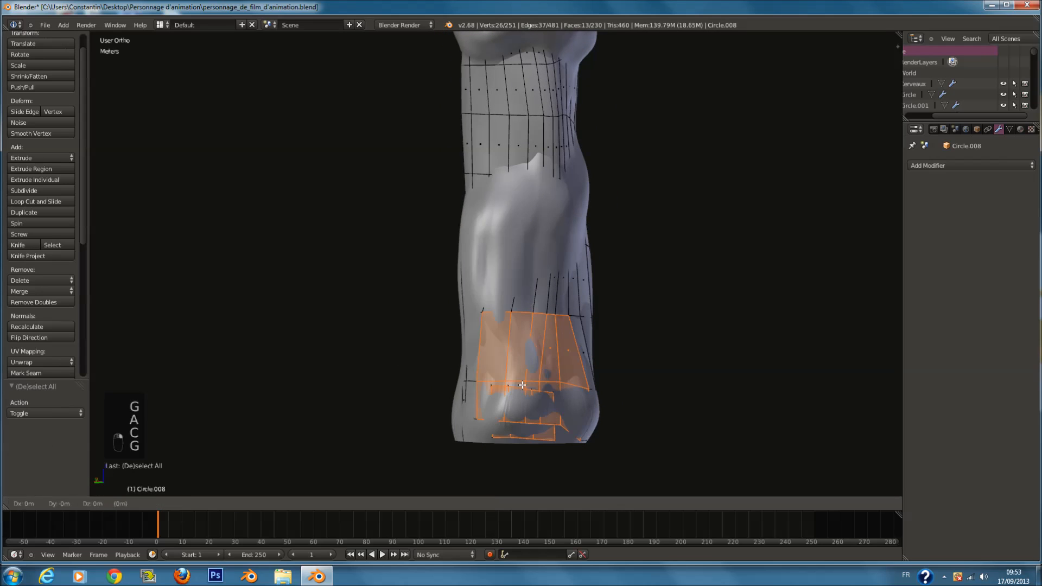
pyautogui.click(525, 385)
pyautogui.press('z')
pyautogui.hotkey('ctrl', 'z')
# Step: Remove the stray faces from the outer hem selection and snap the remaining ones onto the sculpted surface in solid display
pyautogui.moveTo(543, 364); pyautogui.dragTo(488, 407, button='middle')
pyautogui.press('c')
pyautogui.middleClick(606, 327)
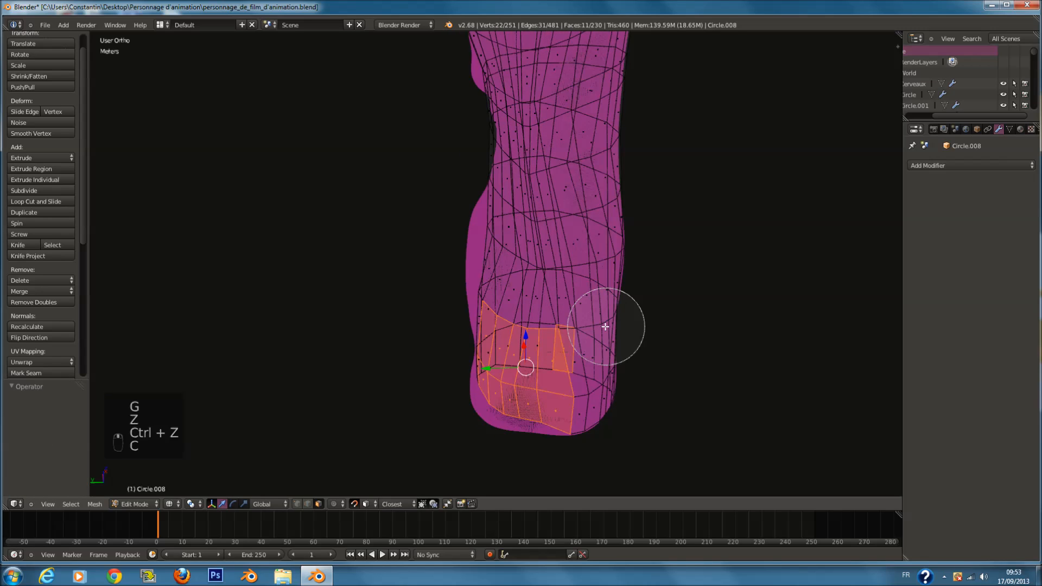
pyautogui.rightClick(593, 326)
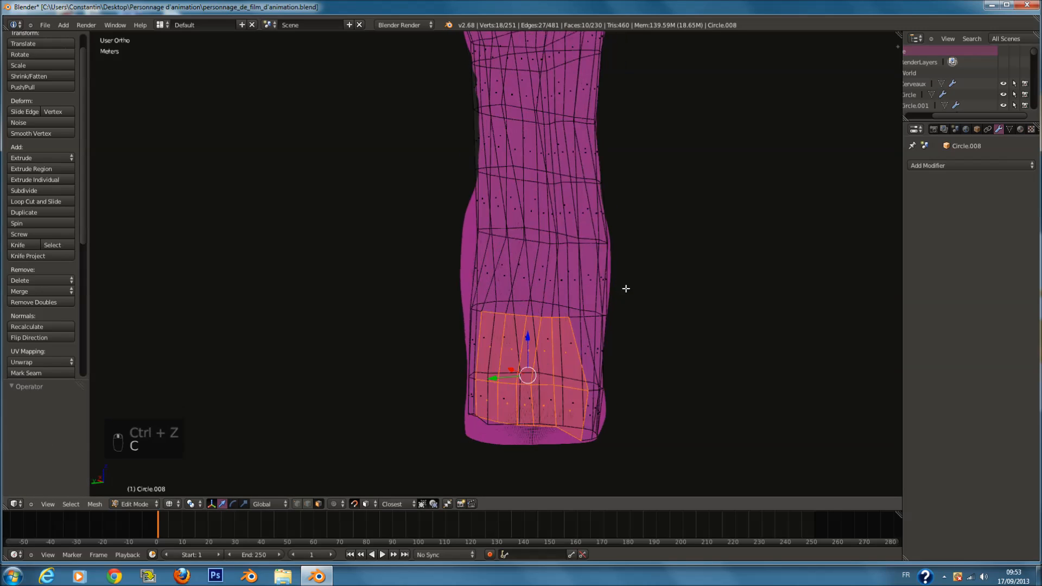
pyautogui.press('z')
pyautogui.press('g')
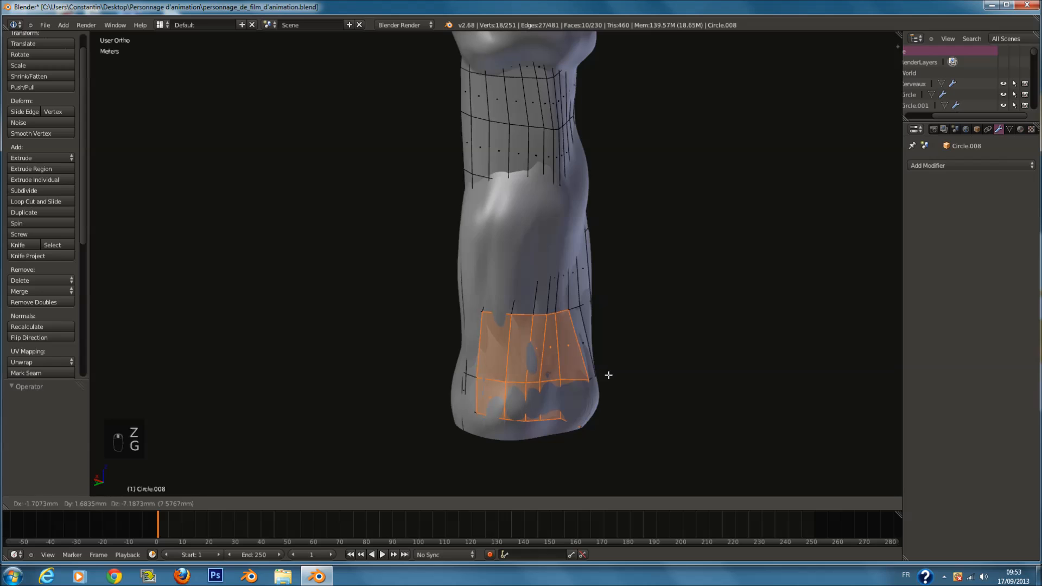
pyautogui.click(607, 372)
# Step: Circle-select a patch of mid-shin faces, restore the selection after clearing it, and snap the patch onto the sculpted surface
pyautogui.moveTo(606, 371)
pyautogui.mouseDown(button='middle')
pyautogui.moveTo(522, 303)
pyautogui.moveTo(567, 291)
pyautogui.moveTo(495, 295)
pyautogui.moveTo(609, 293)
pyautogui.mouseUp(button='middle')
pyautogui.press('a')
pyautogui.press('c')
pyautogui.click(510, 295)
pyautogui.press('a')
pyautogui.hotkey('ctrl', 'z')
pyautogui.hotkey('ctrl', 'z')
pyautogui.press('g')
pyautogui.click(519, 295)
# Step: Circle-select the neighbouring patch of shin faces and snap it onto the sculpted surface
pyautogui.press('a')
pyautogui.press('c')
pyautogui.moveTo(470, 309); pyautogui.dragTo(464, 319)
pyautogui.rightClick(464, 320)
pyautogui.press('g')
pyautogui.click(463, 318)
# Step: Circle-select the faces around the shin fold on the front inner side and snap them onto the sculpted surface
pyautogui.moveTo(463, 318); pyautogui.dragTo(561, 307, button='middle')
pyautogui.press('a')
pyautogui.press('c')
pyautogui.moveTo(476, 280); pyautogui.dragTo(475, 277)
pyautogui.rightClick(474, 277)
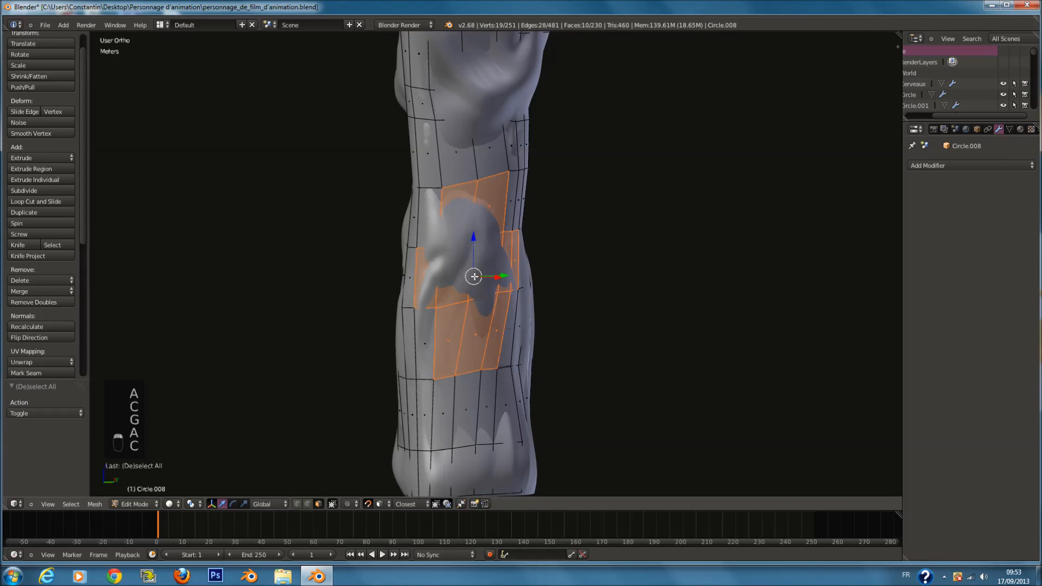
pyautogui.press('g')
pyautogui.click(474, 276)
# Step: Circle-select the faces around the shin bulge on the front outer side and snap them onto the sculpted surface
pyautogui.moveTo(474, 276); pyautogui.dragTo(586, 275, button='middle')
pyautogui.press('a')
pyautogui.press('c')
pyautogui.moveTo(535, 255); pyautogui.dragTo(530, 265)
pyautogui.rightClick(530, 265)
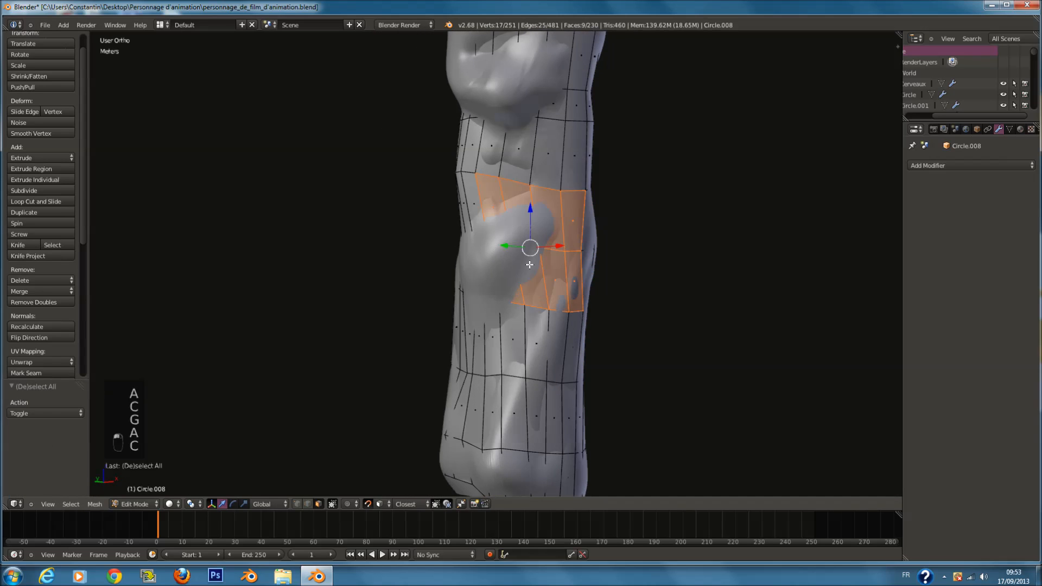
pyautogui.press('g')
pyautogui.click(530, 264)
# Step: Circle-select the next patch of upper-shin faces on the outer side and snap it onto the sculpted surface
pyautogui.moveTo(530, 263); pyautogui.dragTo(561, 266, button='middle')
pyautogui.press('a')
pyautogui.press('c')
pyautogui.rightClick(559, 268)
pyautogui.moveTo(562, 265); pyautogui.dragTo(560, 254)
pyautogui.click(559, 268)
# Step: Circle-select the knee faces on the leg's outer side, snap them onto the sculpted surface and deselect them
pyautogui.keyDown('shift'); pyautogui.scroll(11, 560, 270); pyautogui.keyUp('shift')
pyautogui.press('a')
pyautogui.press('c')
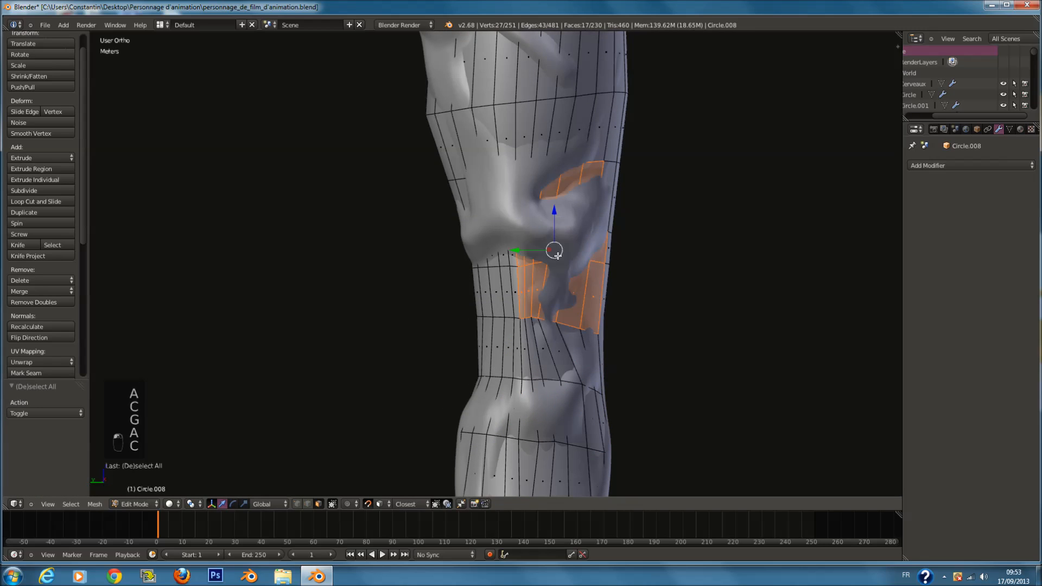
pyautogui.press('g')
pyautogui.click(554, 254)
pyautogui.press('a')
# Step: Circle-select the faces behind the knee and snap them onto the sculpted folds
pyautogui.moveTo(507, 255); pyautogui.dragTo(667, 249, button='middle')
pyautogui.press('c')
pyautogui.click(538, 249)
pyautogui.rightClick(539, 250)
pyautogui.click(537, 250)
# Step: Circle-select the adjacent knee faces on the back inner side and snap them onto the sculpted folds
pyautogui.press('a')
pyautogui.press('c')
pyautogui.click(503, 246)
pyautogui.rightClick(501, 245)
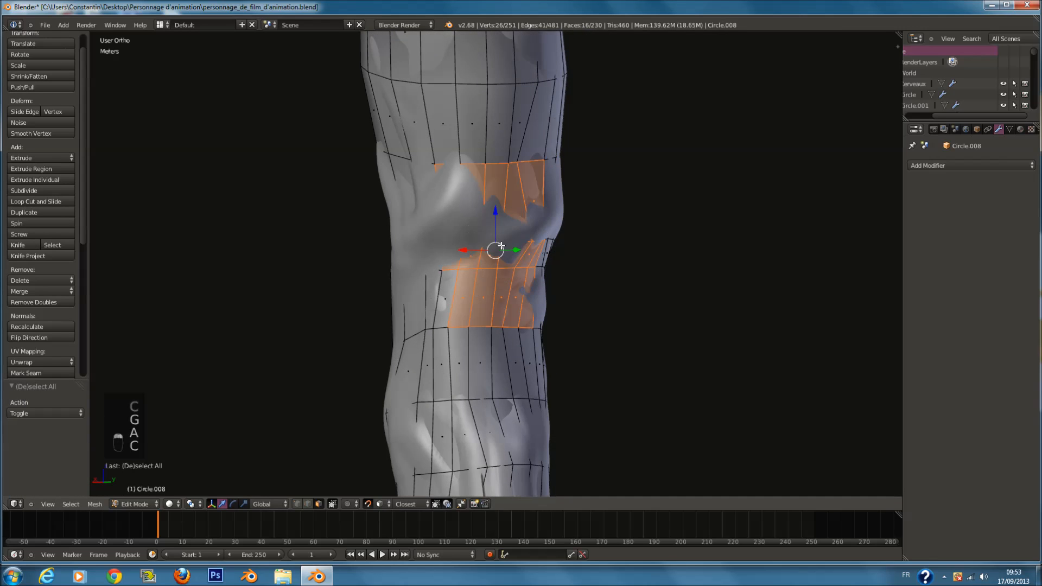
pyautogui.press('g')
pyautogui.click(501, 244)
# Step: Circle-select the knee faces on the inner side, adjusting the selected patch, and snap them onto the sculpted surface
pyautogui.moveTo(502, 244); pyautogui.dragTo(589, 236, button='middle')
pyautogui.press('a')
pyautogui.press('c')
pyautogui.click(488, 239)
pyautogui.rightClick(487, 240)
pyautogui.press('a')
pyautogui.press('c')
pyautogui.click(447, 237)
pyautogui.rightClick(447, 238)
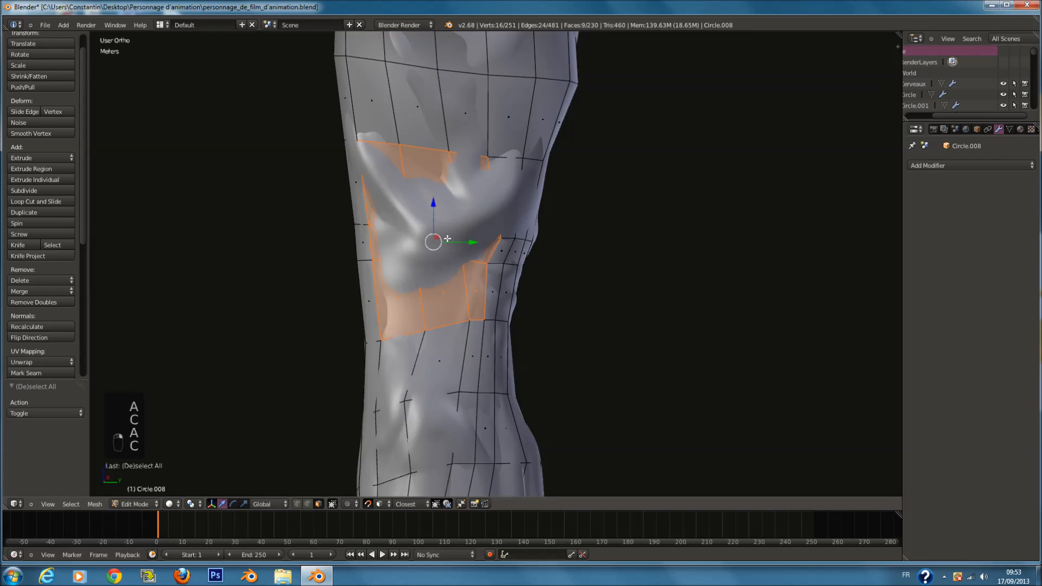
pyautogui.press('g')
pyautogui.click(447, 237)
# Step: Circle-select the faces over the diagonal fold below the waist, snap them onto the sculpted surface and deselect them
pyautogui.moveTo(447, 237); pyautogui.dragTo(654, 276, button='middle')
pyautogui.press('a')
pyautogui.press('c')
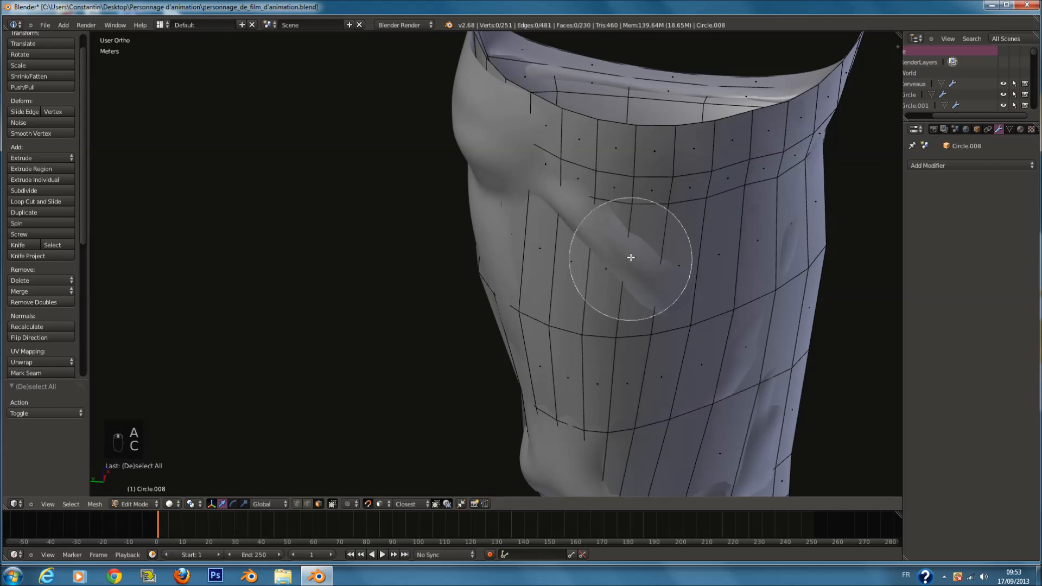
pyautogui.click(625, 242)
pyautogui.rightClick(624, 242)
pyautogui.press('g')
pyautogui.click(624, 239)
pyautogui.press('a')
# Step: Circle-select another patch of upper-leg faces near the waist, snap it onto the sculpted surface and deselect it
pyautogui.moveTo(624, 240); pyautogui.dragTo(573, 190, button='middle')
pyautogui.press('c')
pyautogui.click(533, 195)
pyautogui.rightClick(530, 193)
pyautogui.press('g')
pyautogui.click(618, 251)
pyautogui.press('a')
pyautogui.moveTo(619, 251); pyautogui.dragTo(535, 247, button='middle')
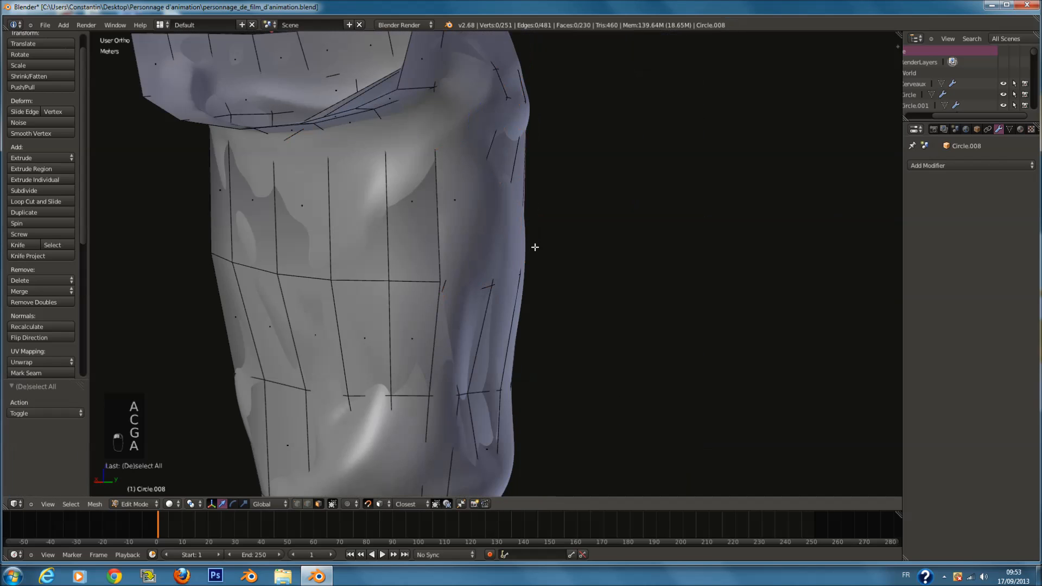
# Step: Circle-select the upper-leg face beside the outer fold and snap it onto the sculpted cloth surface
pyautogui.press('c')
pyautogui.click(455, 247)
pyautogui.rightClick(455, 247)
pyautogui.moveTo(455, 246); pyautogui.dragTo(573, 262, button='middle')
pyautogui.press('g')
pyautogui.click(493, 268)
pyautogui.scroll(-2, 504, 267)
pyautogui.scroll(-7, 510, 305)
# Step: Leave mesh editing, check the whole trouser leg in shaded display and save over the existing file
pyautogui.press('Tab')
pyautogui.moveTo(512, 309); pyautogui.dragTo(671, 342, button='middle')
pyautogui.press('z')
pyautogui.press('z')
pyautogui.hotkey('ctrl', 's')
pyautogui.click(741, 341)
pyautogui.moveTo(741, 342); pyautogui.dragTo(864, 309, button='middle')
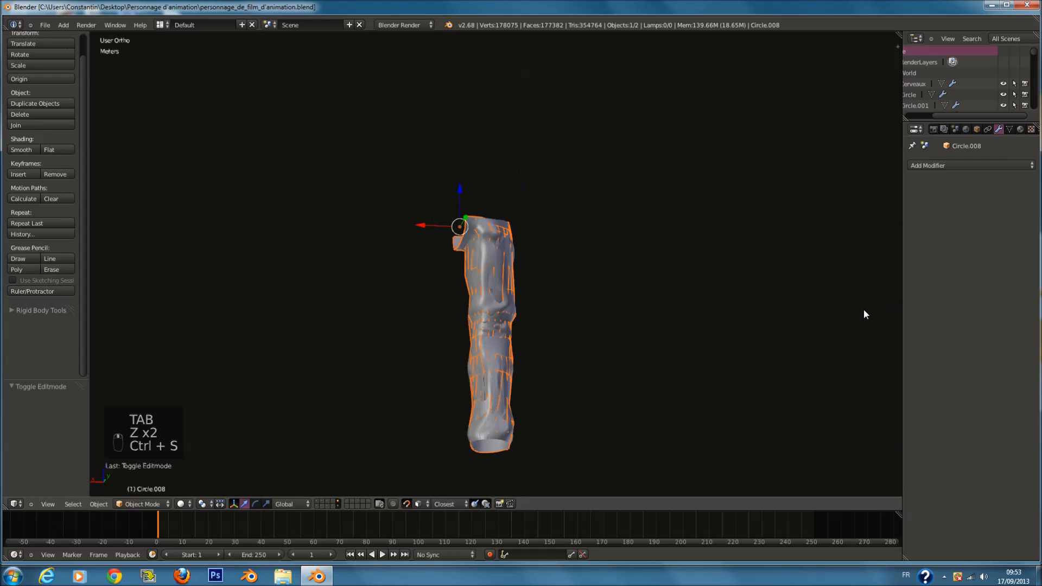
# Step: Select the edge loop around the trouser leg's bottom opening, flatten it along Z and lower it slightly
pyautogui.press('KP_1')
pyautogui.press('z')
pyautogui.keyDown('shift'); pyautogui.scroll(-10, 656, 354); pyautogui.keyUp('shift')
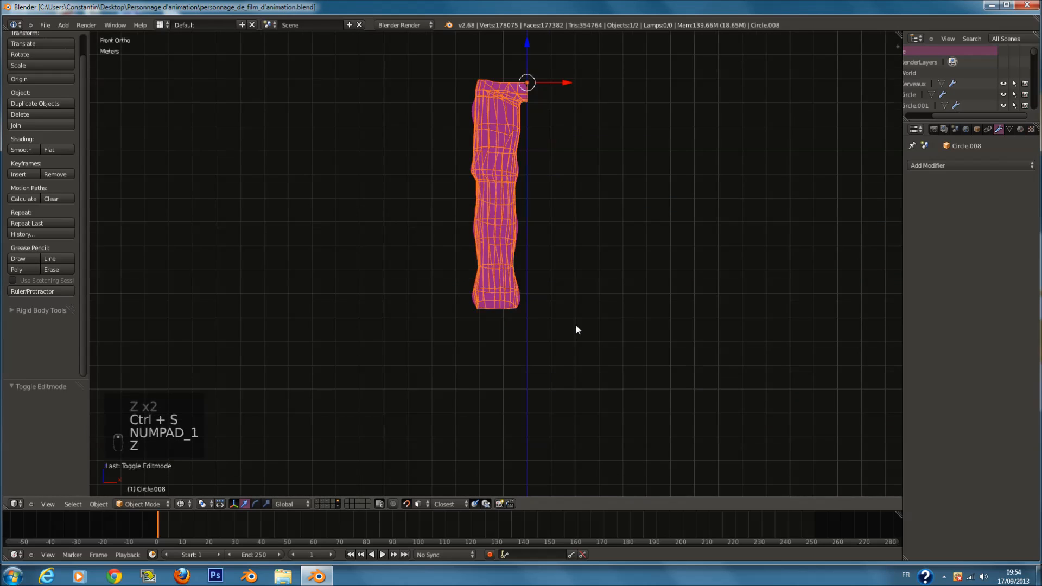
pyautogui.scroll(4, 575, 324)
pyautogui.press('Tab')
pyautogui.scroll(3, 567, 347)
pyautogui.press('a')
pyautogui.press('a')
pyautogui.press('a')
pyautogui.press('a')
pyautogui.press('a')
pyautogui.press('a')
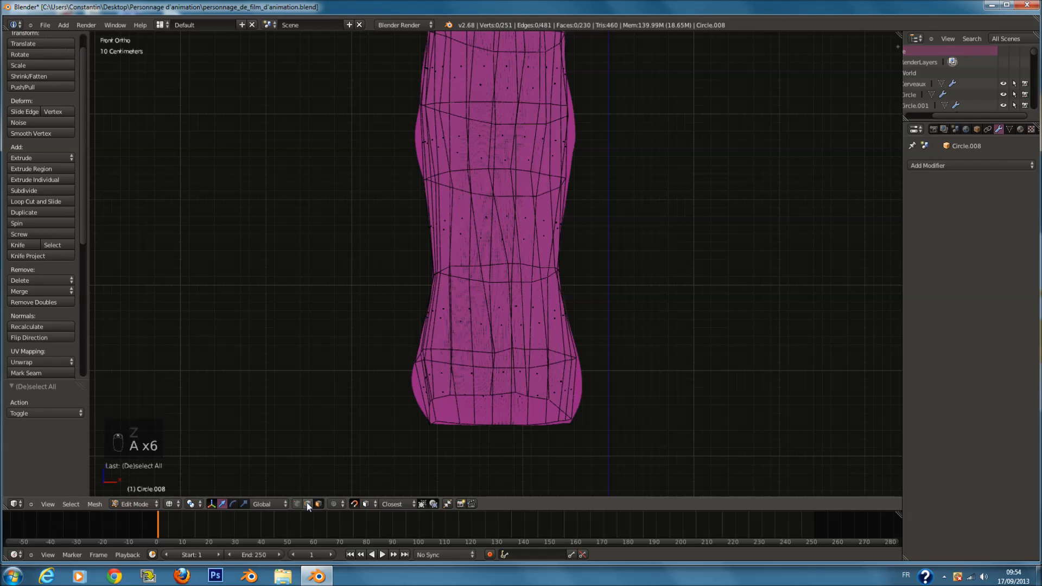
pyautogui.keyDown('alt'); pyautogui.rightClick(552, 418); pyautogui.keyUp('alt')
pyautogui.press('r')
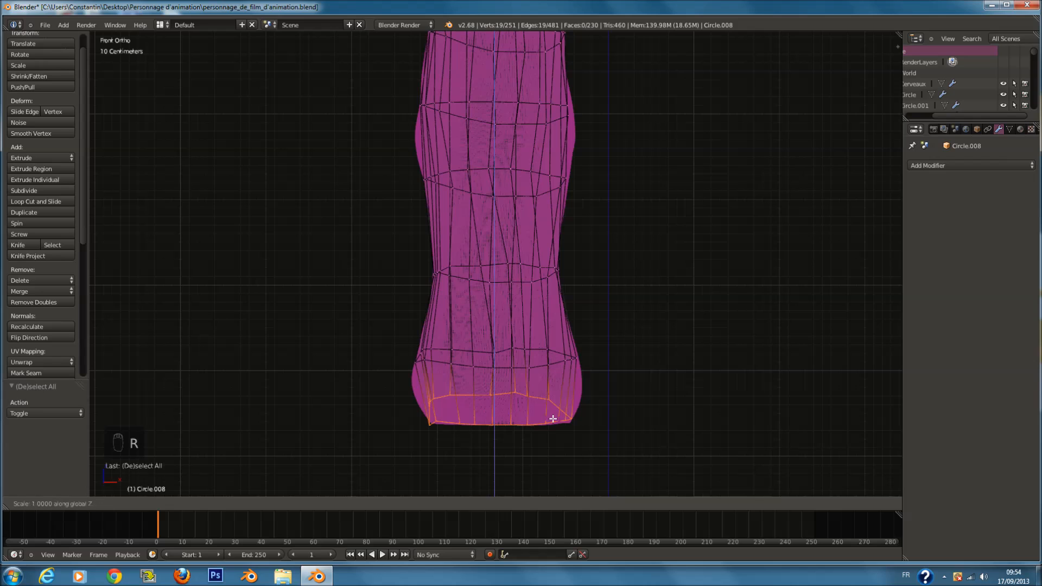
pyautogui.click(552, 419)
pyautogui.press('z')
pyautogui.press('z')
pyautogui.moveTo(496, 375); pyautogui.dragTo(498, 387)
pyautogui.press('z')
# Step: Leave mesh editing of the trouser leg and save over personnage_de_film_d'animation.blend
pyautogui.press('Tab')
pyautogui.scroll(-6, 609, 383)
pyautogui.hotkey('ctrl', 's')
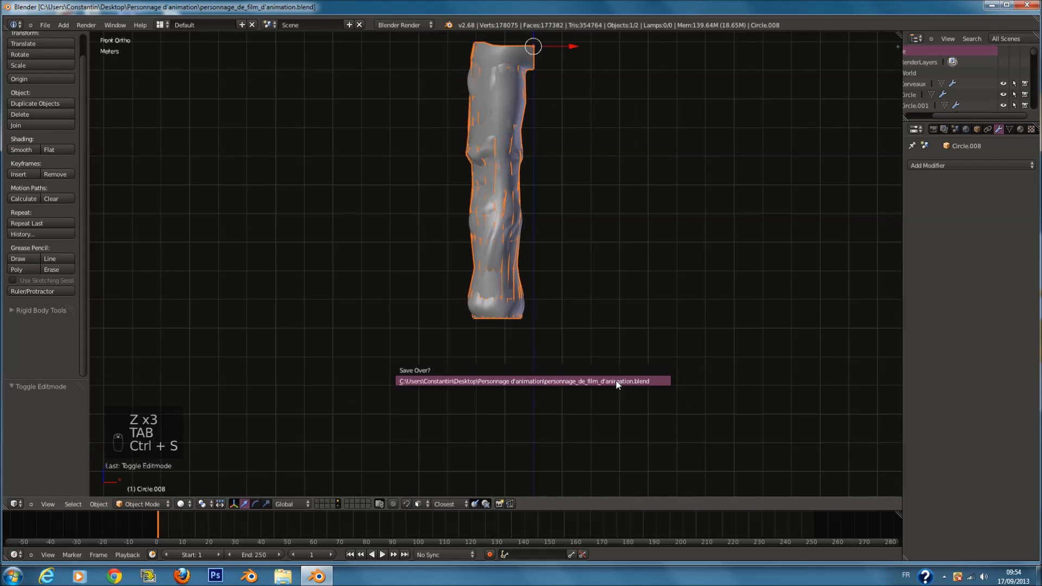
pyautogui.click(617, 384)
# Step: Display the layers holding the head, arms, armour, belt, knee pads and sculpted trouser leg together
pyautogui.scroll(-2, 402, 455)
pyautogui.scroll(1, 404, 451)
pyautogui.keyDown('shift'); pyautogui.scroll(2, 526, 319); pyautogui.keyUp('shift')
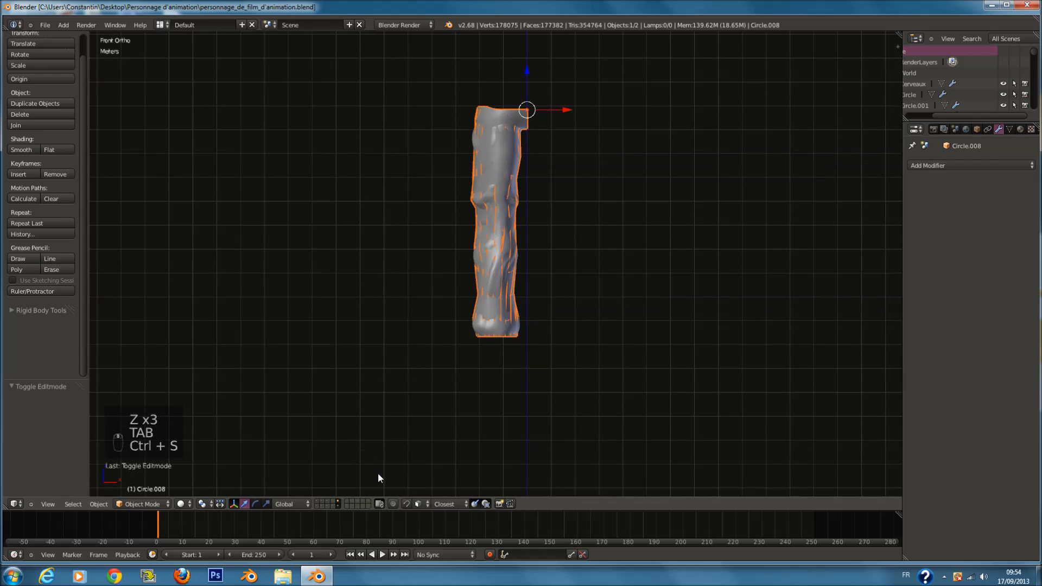
pyautogui.click(326, 501)
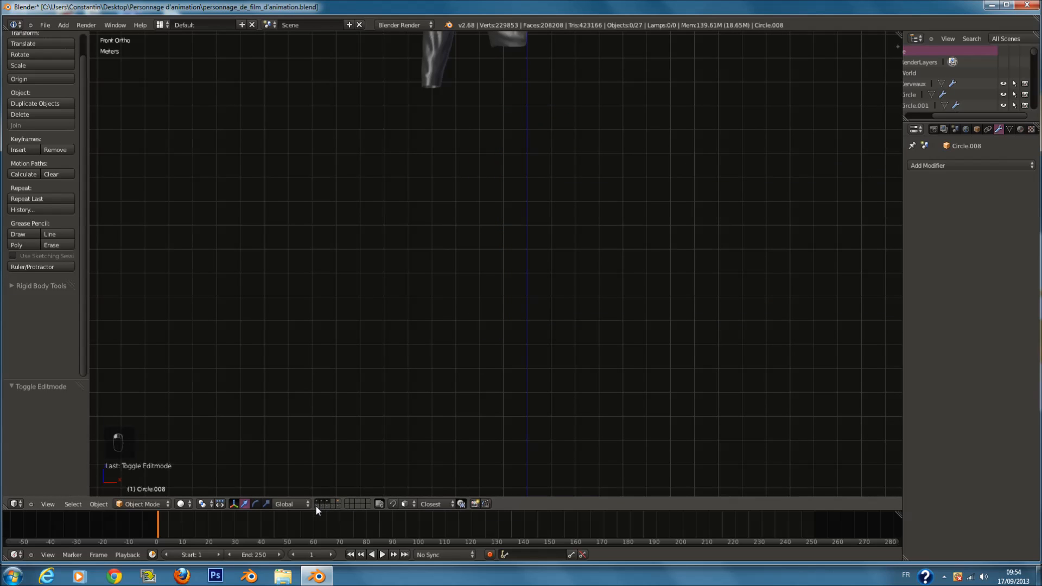
pyautogui.keyDown('shift'); pyautogui.click(317, 507); pyautogui.keyUp('shift')
pyautogui.keyDown('shift'); pyautogui.click(322, 505); pyautogui.keyUp('shift')
pyautogui.keyDown('shift'); pyautogui.click(332, 507); pyautogui.keyUp('shift')
pyautogui.keyDown('shift'); pyautogui.click(338, 506); pyautogui.keyUp('shift')
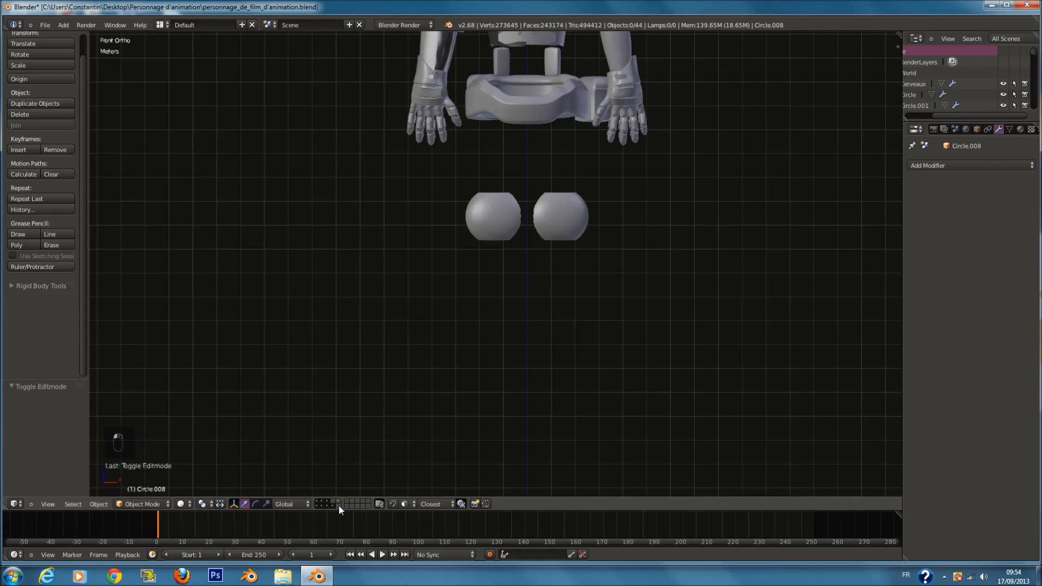
pyautogui.keyDown('shift'); pyautogui.click(343, 503); pyautogui.keyUp('shift')
# Step: Save the file and inspect the assembled character from several angles, returning to the front view
pyautogui.scroll(-3, 604, 354)
pyautogui.hotkey('ctrl', 's')
pyautogui.scroll(2, 610, 345)
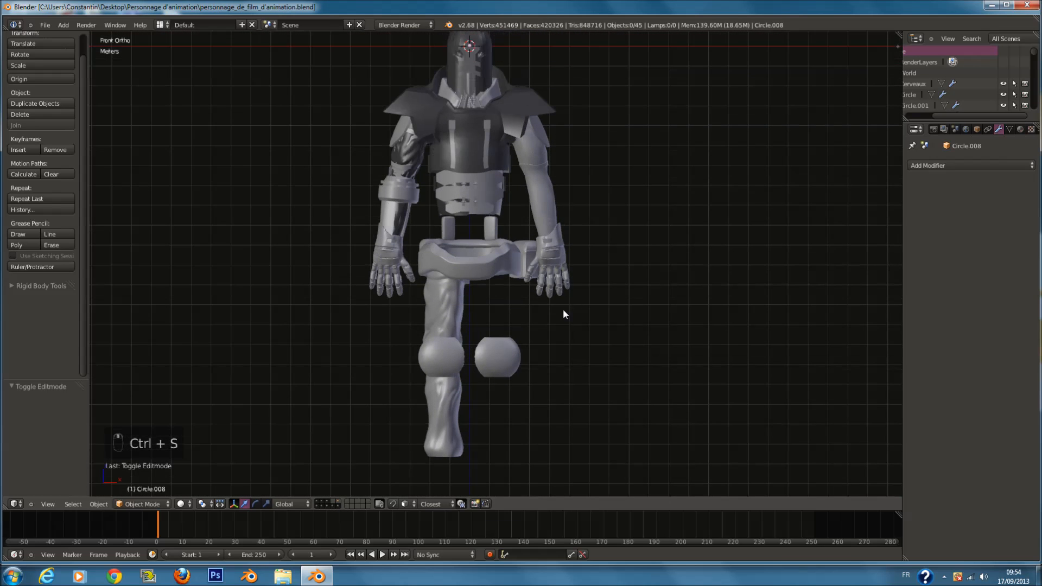
pyautogui.scroll(3, 563, 314)
pyautogui.scroll(-5, 559, 314)
pyautogui.moveTo(521, 326); pyautogui.dragTo(791, 328, button='middle')
pyautogui.press('KP_1')
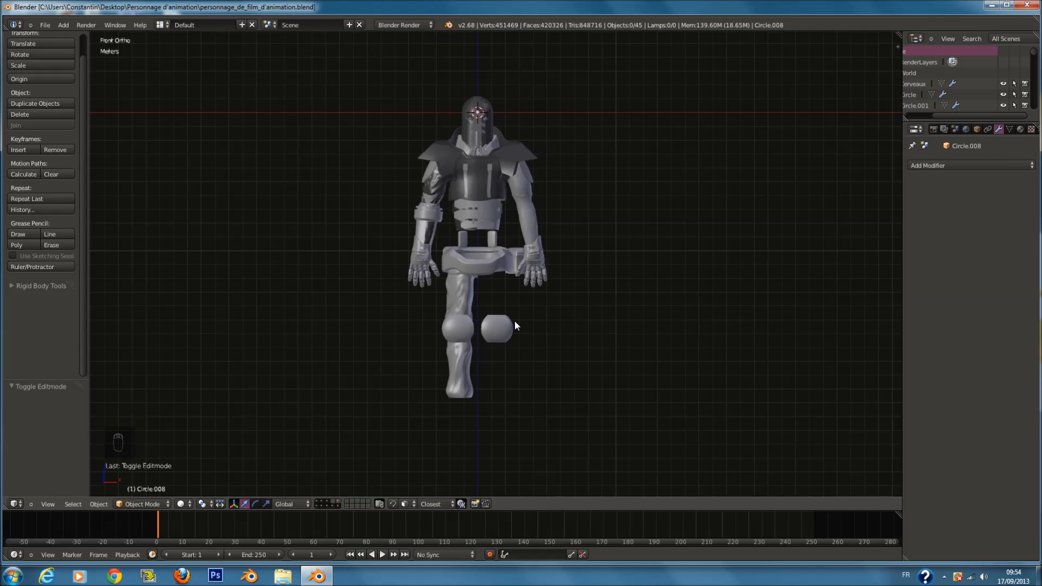
pyautogui.scroll(3, 568, 239)
pyautogui.keyDown('shift'); pyautogui.scroll(5, 516, 208); pyautogui.keyUp('shift')
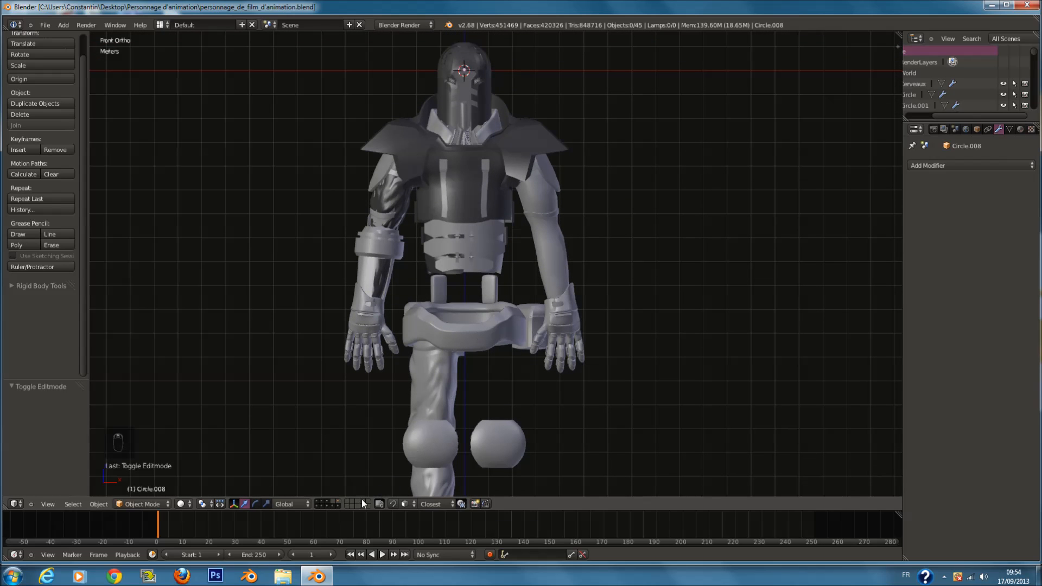
# Step: Isolate the layer with the arm and torso clothing, select all its objects and examine them
pyautogui.click(335, 504)
pyautogui.keyDown('shift'); pyautogui.click(338, 506); pyautogui.keyUp('shift')
pyautogui.click(328, 502)
pyautogui.keyDown('shift'); pyautogui.click(328, 505); pyautogui.keyUp('shift')
pyautogui.scroll(5, 481, 273)
pyautogui.press('a')
pyautogui.scroll(-2, 428, 263)
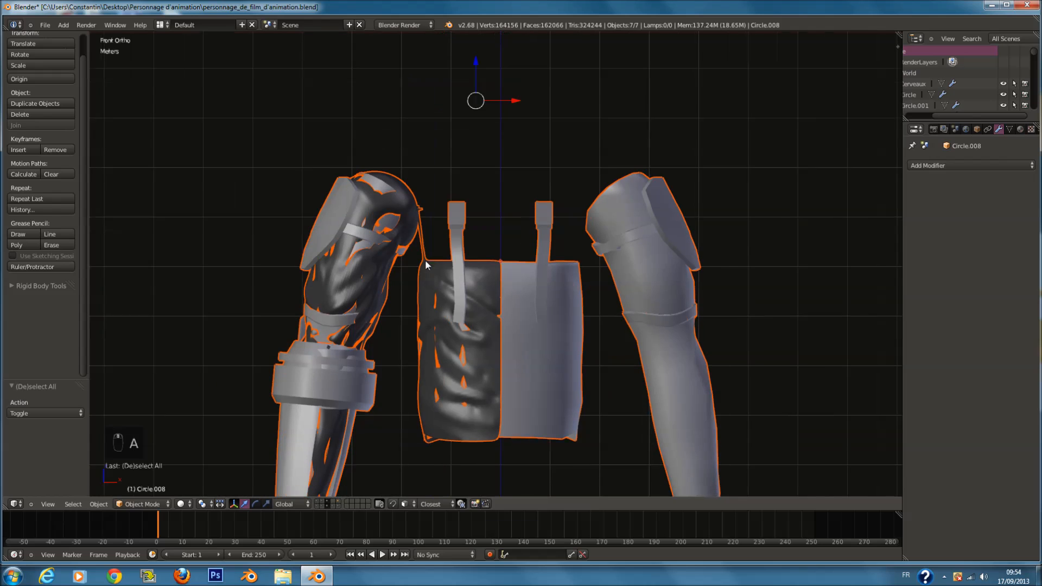
pyautogui.scroll(-3, 432, 272)
pyautogui.scroll(3, 467, 281)
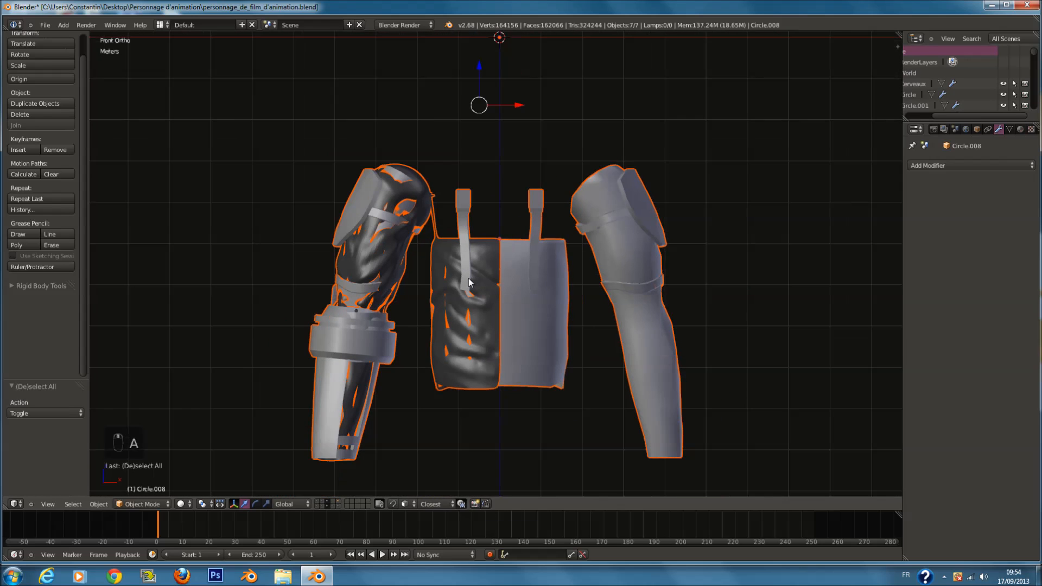
pyautogui.scroll(-1, 470, 281)
pyautogui.moveTo(469, 281); pyautogui.dragTo(603, 168, button='middle')
pyautogui.press('KP_1')
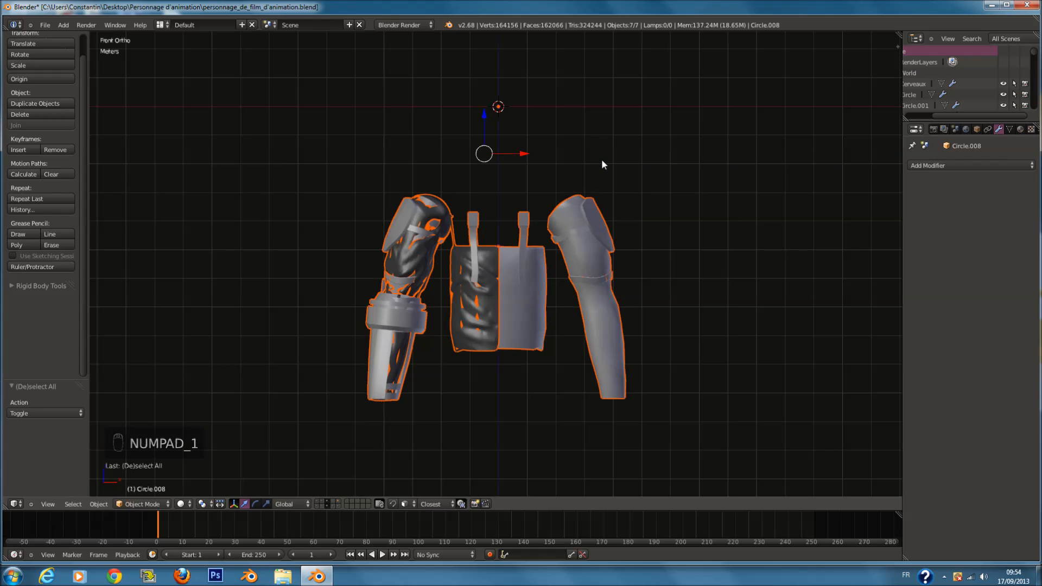
# Step: Display all the character's layers together again, including the base trouser leg and its sculpted version
pyautogui.click(338, 502)
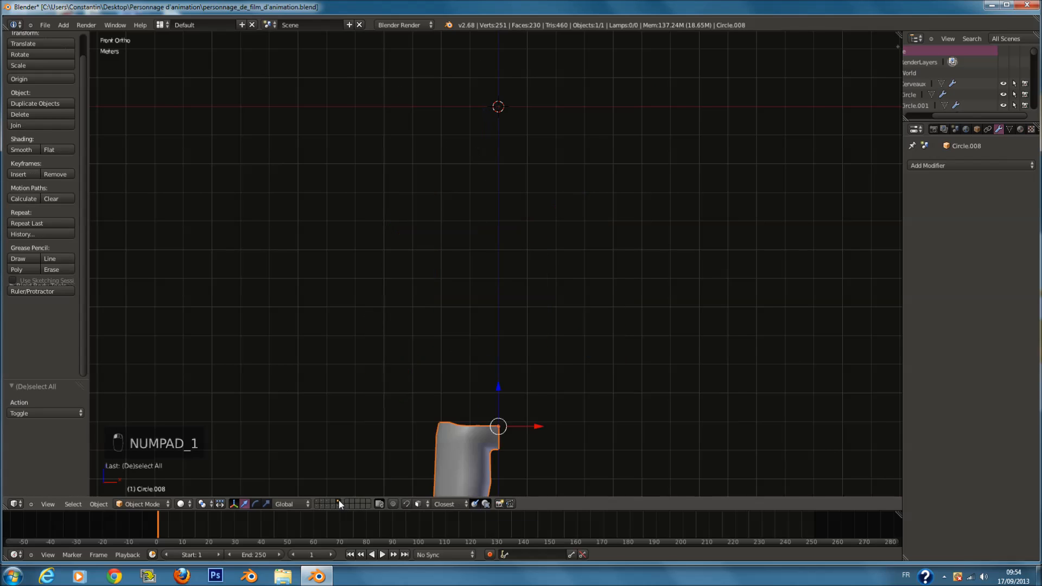
pyautogui.keyDown('shift'); pyautogui.click(339, 506); pyautogui.keyUp('shift')
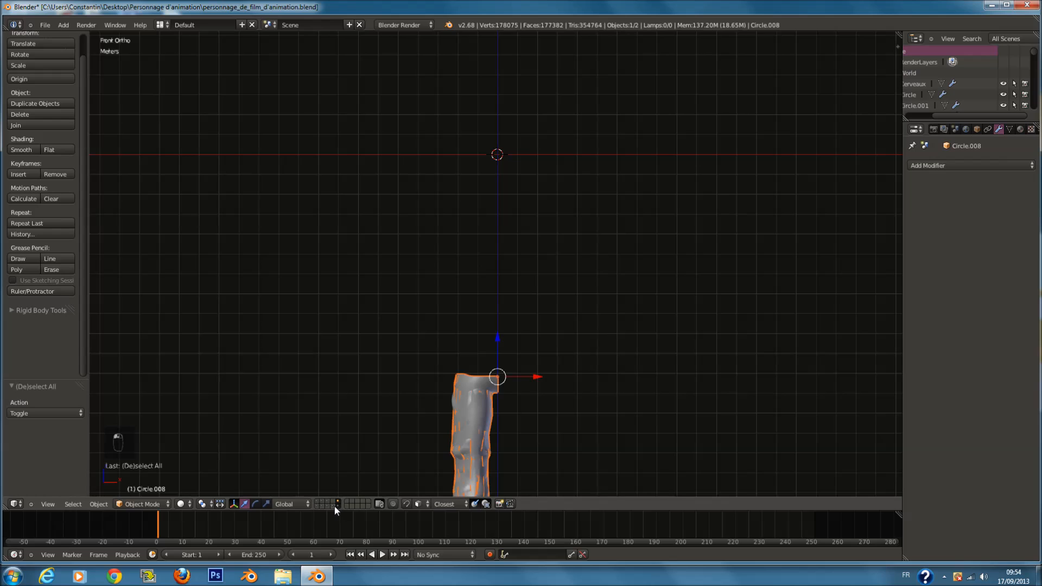
pyautogui.keyDown('shift'); pyautogui.click(334, 505); pyautogui.keyUp('shift')
pyautogui.keyDown('shift'); pyautogui.click(328, 504); pyautogui.keyUp('shift')
pyautogui.keyDown('shift'); pyautogui.click(324, 502); pyautogui.keyUp('shift')
pyautogui.keyDown('shift'); pyautogui.click(327, 506); pyautogui.keyUp('shift')
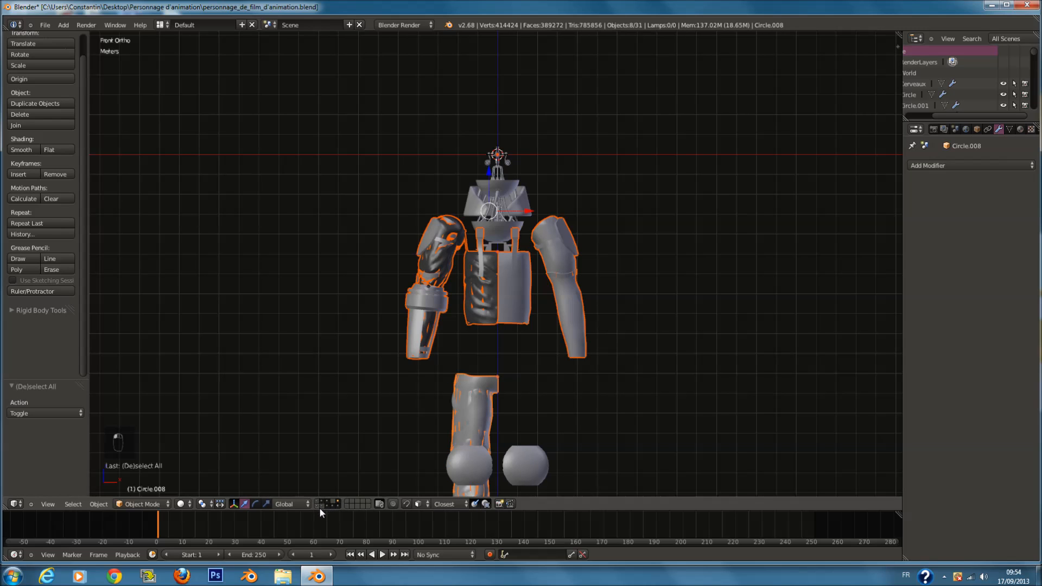
pyautogui.keyDown('shift'); pyautogui.click(320, 507); pyautogui.keyUp('shift')
pyautogui.keyDown('shift'); pyautogui.scroll(-3, 478, 361); pyautogui.keyUp('shift')
pyautogui.keyDown('shift'); pyautogui.scroll(-2, 542, 330); pyautogui.keyUp('shift')
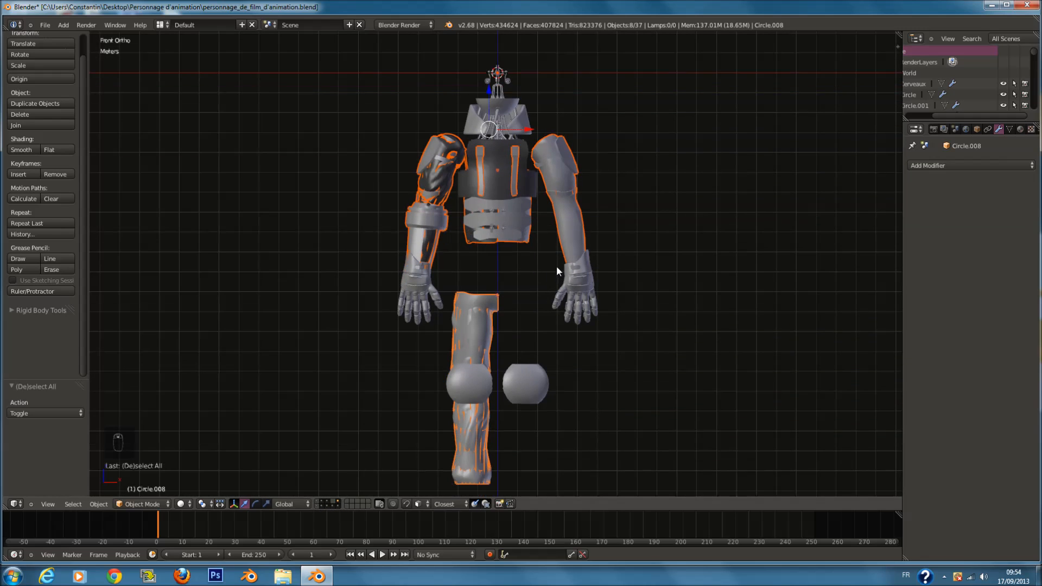
pyautogui.scroll(-1, 559, 269)
pyautogui.scroll(1, 567, 275)
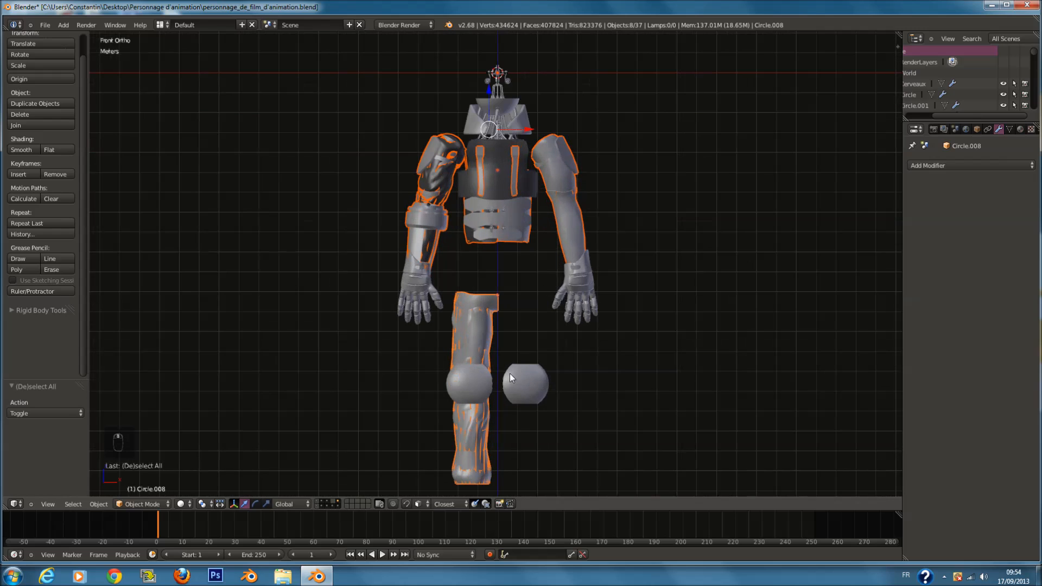
pyautogui.keyDown('shift'); pyautogui.click(318, 503); pyautogui.keyUp('shift')
# Step: Deselect all objects, save the file and look over the complete character from the front and above
pyautogui.press('a')
pyautogui.moveTo(640, 249); pyautogui.dragTo(824, 281, button='middle')
pyautogui.hotkey('ctrl', 's')
pyautogui.hotkey('ctrl', 's')
pyautogui.press('KP_1')
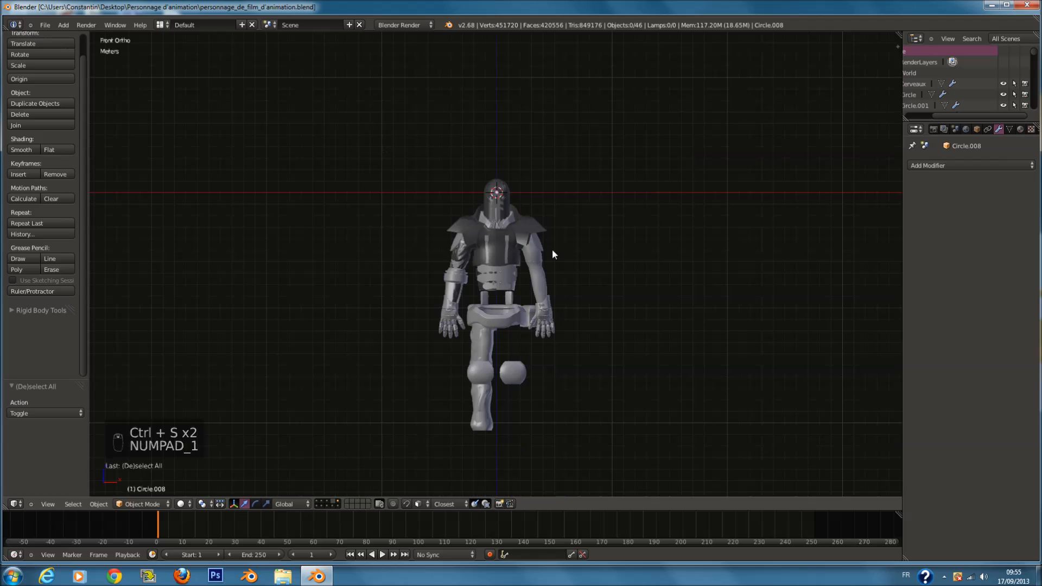
pyautogui.scroll(6, 552, 251)
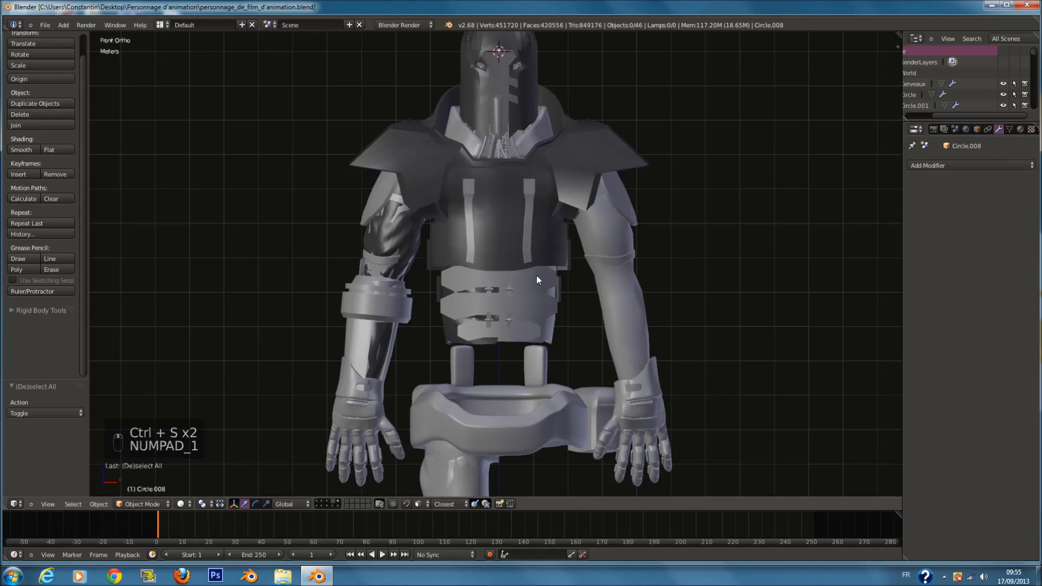
pyautogui.press('a')
pyautogui.press('a')
pyautogui.press('a')
pyautogui.press('a')
pyautogui.hotkey('ctrl', 's')
pyautogui.moveTo(553, 292); pyautogui.dragTo(506, 309, button='middle')
pyautogui.moveTo(570, 310); pyautogui.dragTo(552, 325, button='middle')
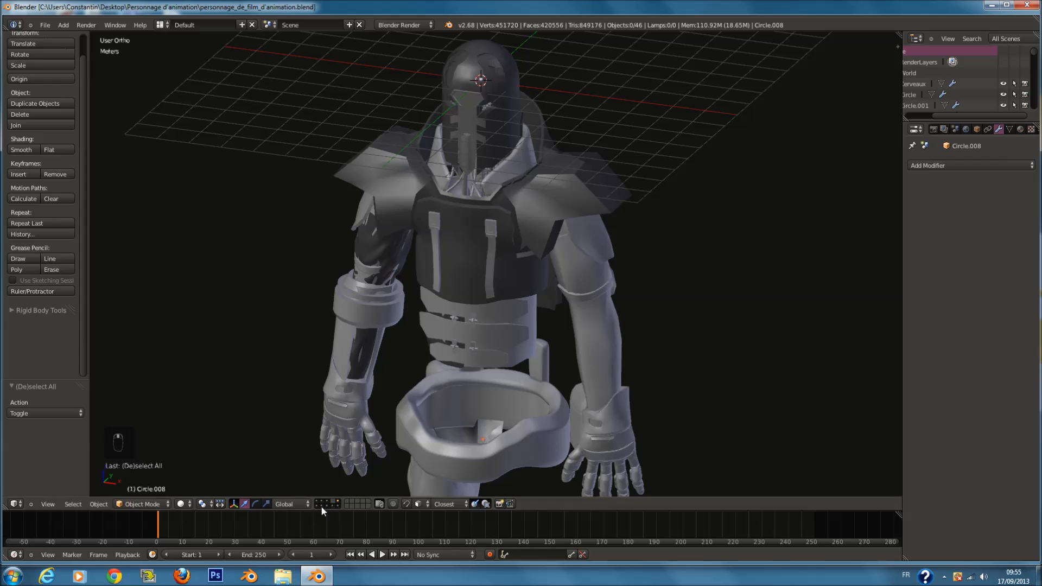
# Step: Isolate the layer with the chest armour and hands, select the chest plate, open its mesh for editing and save
pyautogui.click(323, 501)
pyautogui.click(321, 507)
pyautogui.click(451, 246)
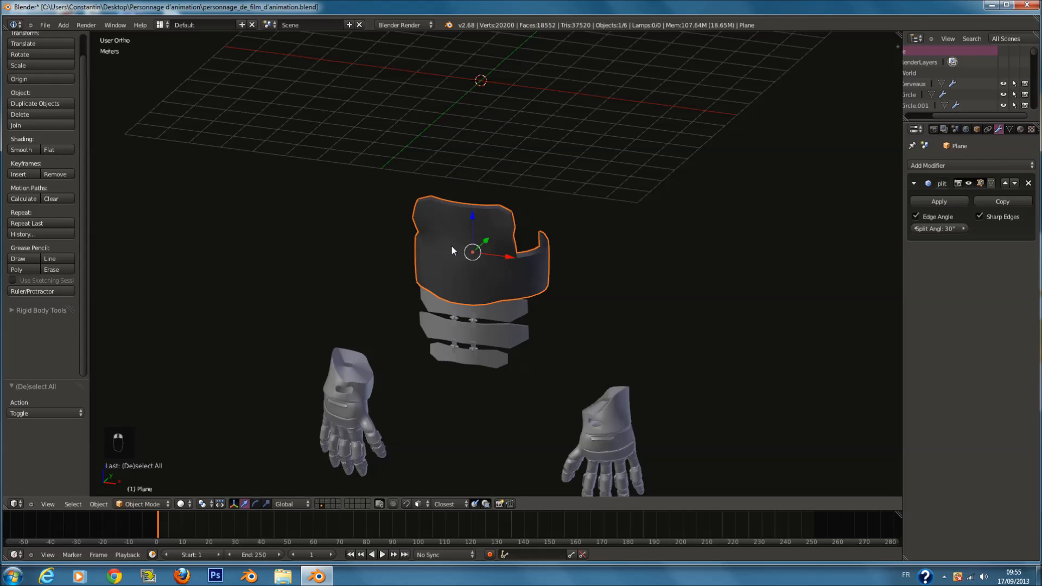
pyautogui.hotkey('ctrl', 's')
pyautogui.press('KP_1')
pyautogui.press('KP_Decimal')
pyautogui.press('KP_3')
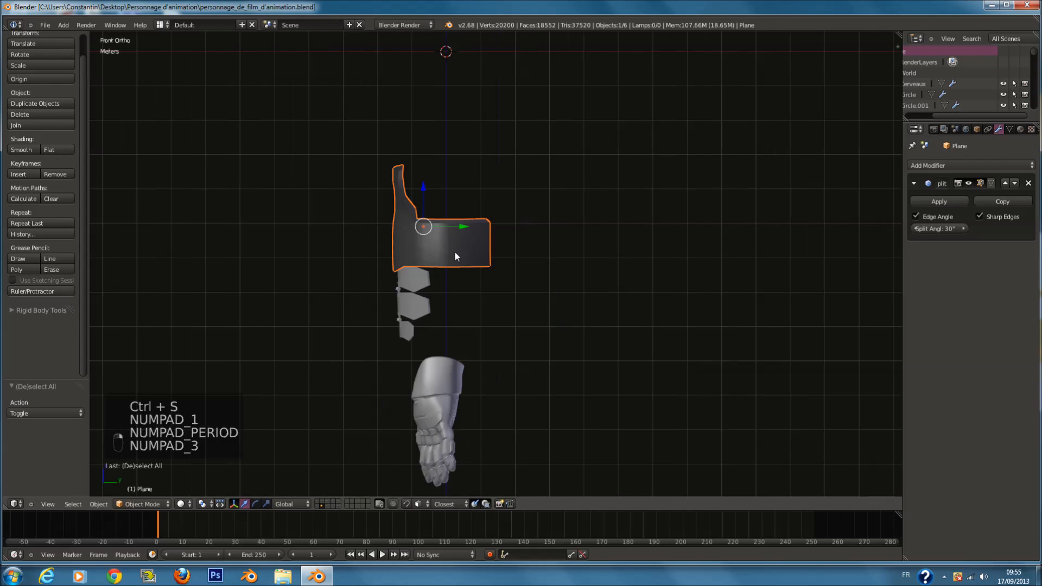
pyautogui.press('KP_1')
pyautogui.press('Tab')
pyautogui.hotkey('ctrl', 's')
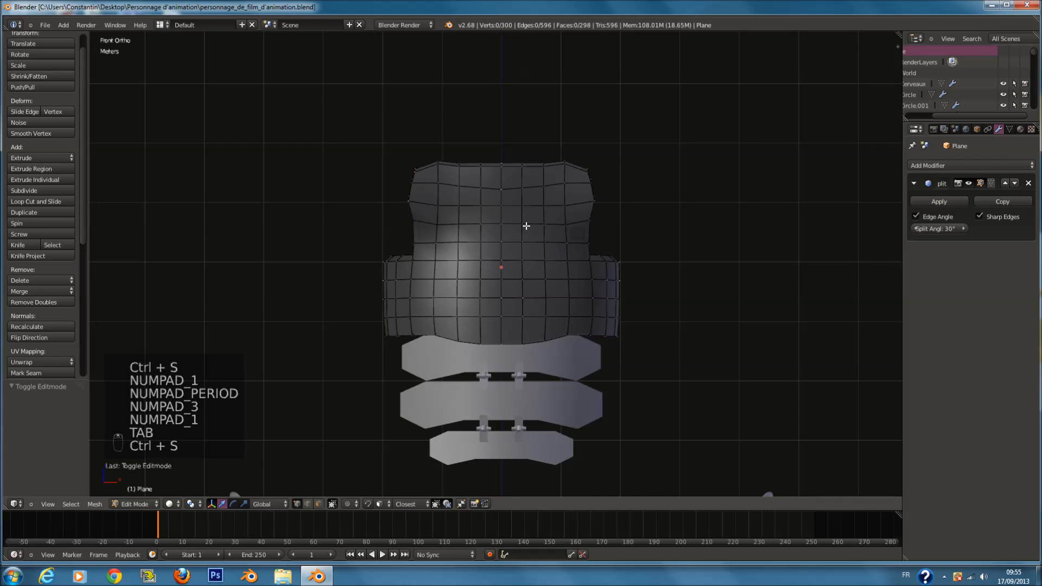
# Step: Circle-select the three lower rows of faces across the chest plate's front and extrude them outward about 17 cm
pyautogui.scroll(5, 559, 309)
pyautogui.press('a')
pyautogui.press('a')
pyautogui.press('a')
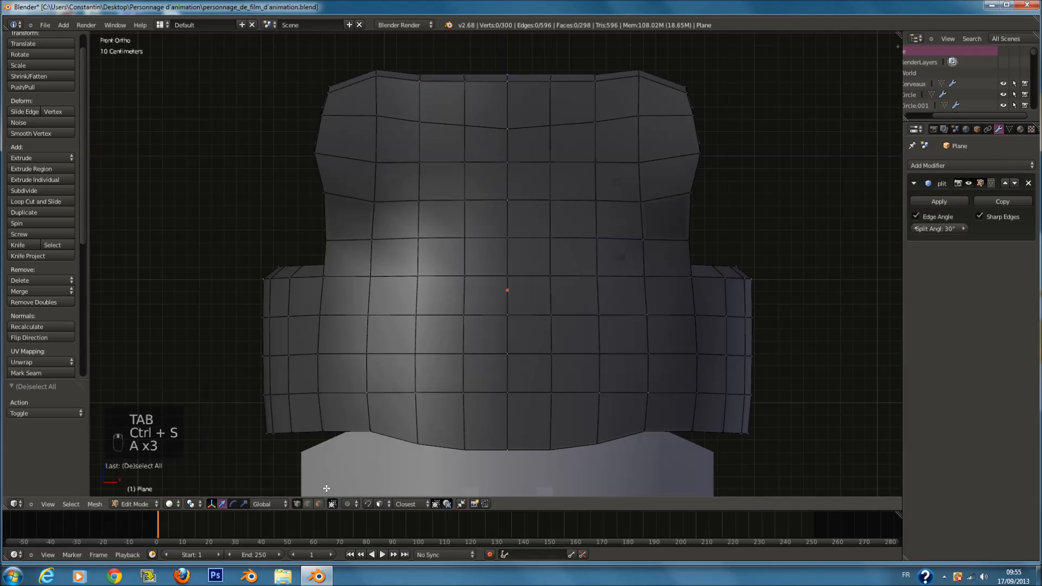
pyautogui.press('c')
pyautogui.press('c')
pyautogui.moveTo(372, 368); pyautogui.dragTo(652, 373)
pyautogui.rightClick(652, 374)
pyautogui.moveTo(652, 373)
pyautogui.mouseDown(button='middle')
pyautogui.moveTo(600, 426)
pyautogui.moveTo(532, 380)
pyautogui.mouseUp(button='middle')
pyautogui.hotkey('ctrl', 's')
pyautogui.press('KP_Decimal')
pyautogui.hotkey('ctrl', 's')
pyautogui.moveTo(502, 265); pyautogui.dragTo(552, 233, button='middle')
pyautogui.press('e')
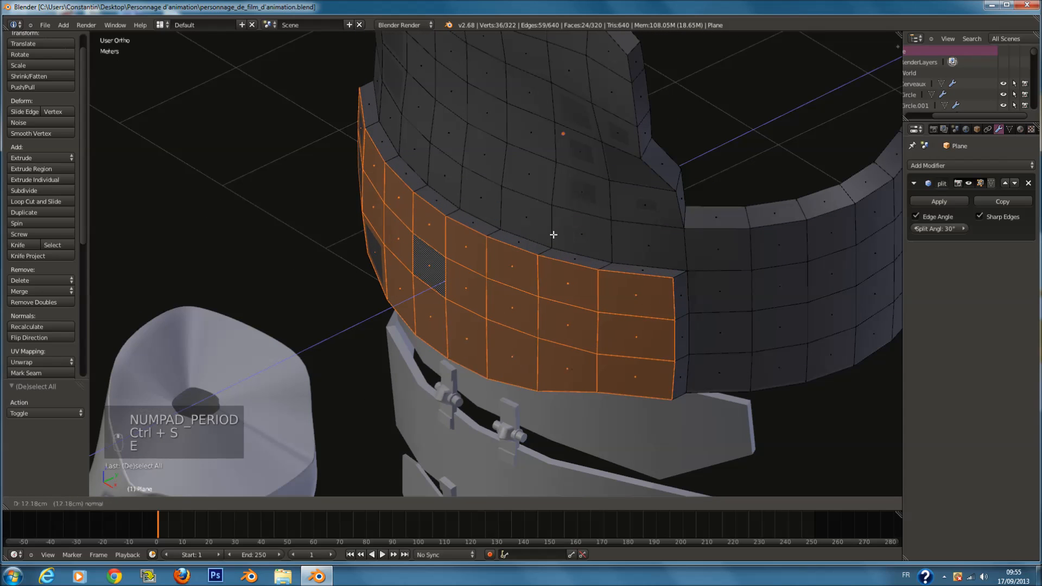
pyautogui.click(559, 233)
# Step: Select the central faces under the chest plate's lower front edge, pull them down and narrow them along X
pyautogui.moveTo(559, 233); pyautogui.dragTo(483, 292, button='middle')
pyautogui.press('a')
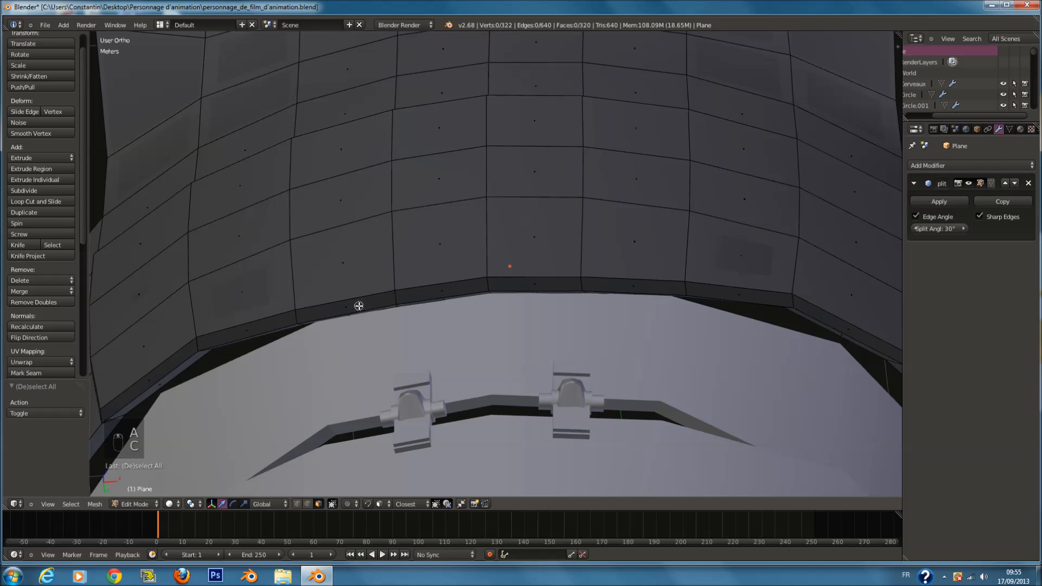
pyautogui.moveTo(430, 296); pyautogui.dragTo(614, 287)
pyautogui.press('KP_1')
pyautogui.moveTo(512, 352); pyautogui.dragTo(500, 442)
pyautogui.scroll(-4, 505, 440)
pyautogui.press('s')
pyautogui.press('x')
pyautogui.click(571, 398)
# Step: Leave mesh editing to check the chest plate's pointed lower edge and save the file
pyautogui.press('Tab')
pyautogui.scroll(-3, 600, 343)
pyautogui.moveTo(600, 343); pyautogui.dragTo(639, 339, button='middle')
pyautogui.hotkey('ctrl', 's')
# Step: Select the two central front faces above the chest plate's lower point, raise them slightly and scale them to 0.548 along Z
pyautogui.press('Tab')
pyautogui.press('KP_1')
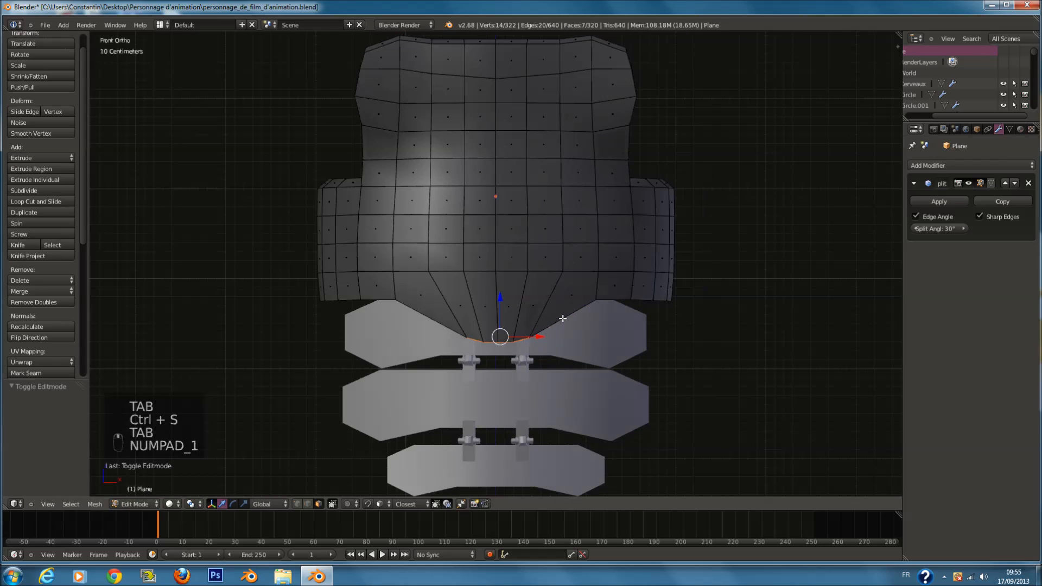
pyautogui.scroll(4, 548, 309)
pyautogui.press('z')
pyautogui.press('a')
pyautogui.press('a')
pyautogui.press('a')
pyautogui.press('a')
pyautogui.press('a')
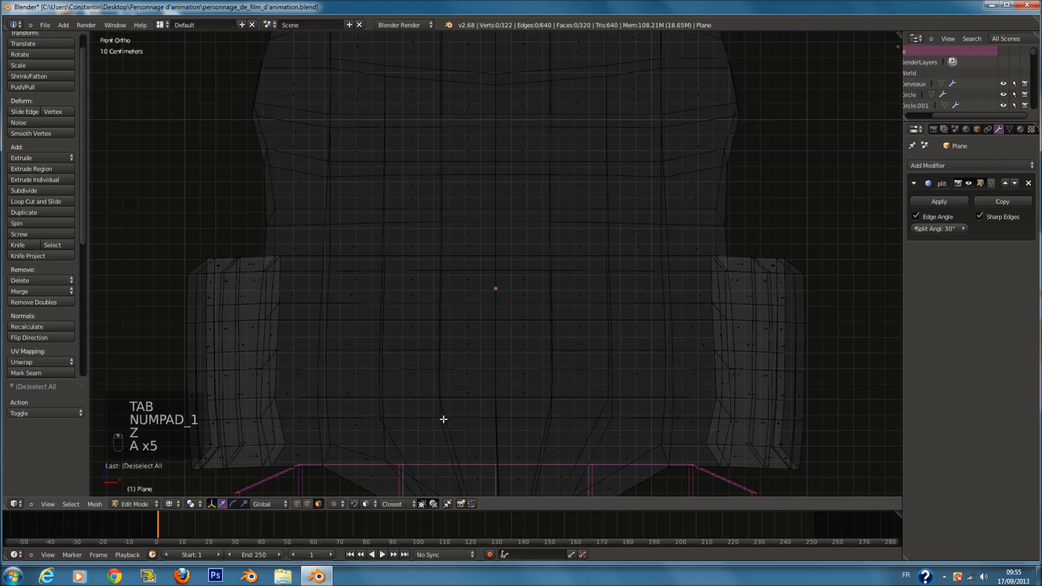
pyautogui.scroll(-4, 478, 342)
pyautogui.moveTo(477, 342); pyautogui.dragTo(525, 351)
pyautogui.rightClick(525, 352)
pyautogui.press('z')
pyautogui.moveTo(494, 304); pyautogui.dragTo(495, 296)
pyautogui.press('s')
pyautogui.press('z')
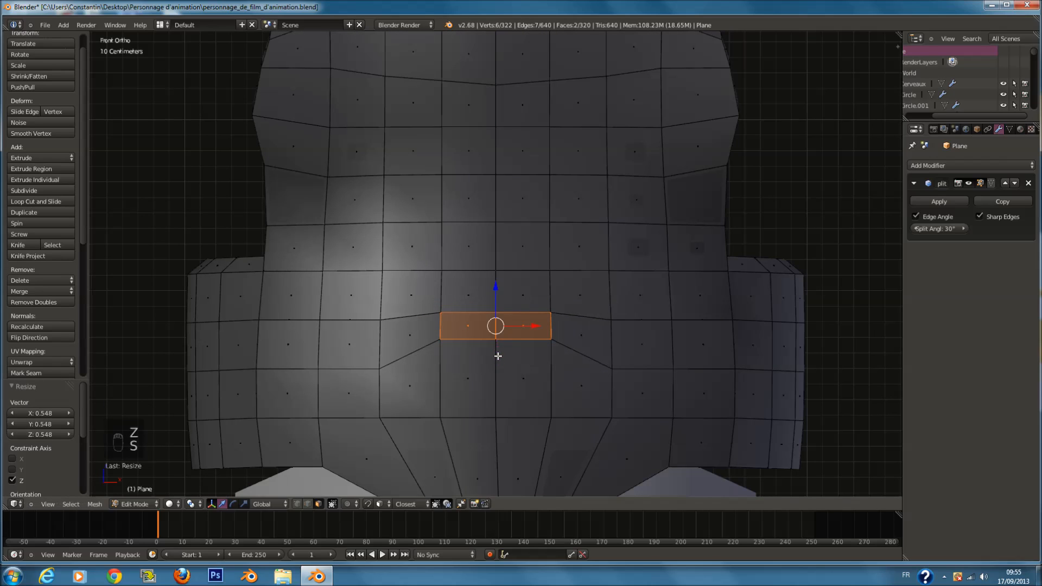
pyautogui.click(407, 368)
# Step: Select the vertices on both sides of the chest plate's two raised central faces, raise them slightly along Z and save the file
pyautogui.press('z')
pyautogui.press('a')
pyautogui.press('c')
pyautogui.click(384, 369)
pyautogui.click(617, 368)
pyautogui.click(383, 361)
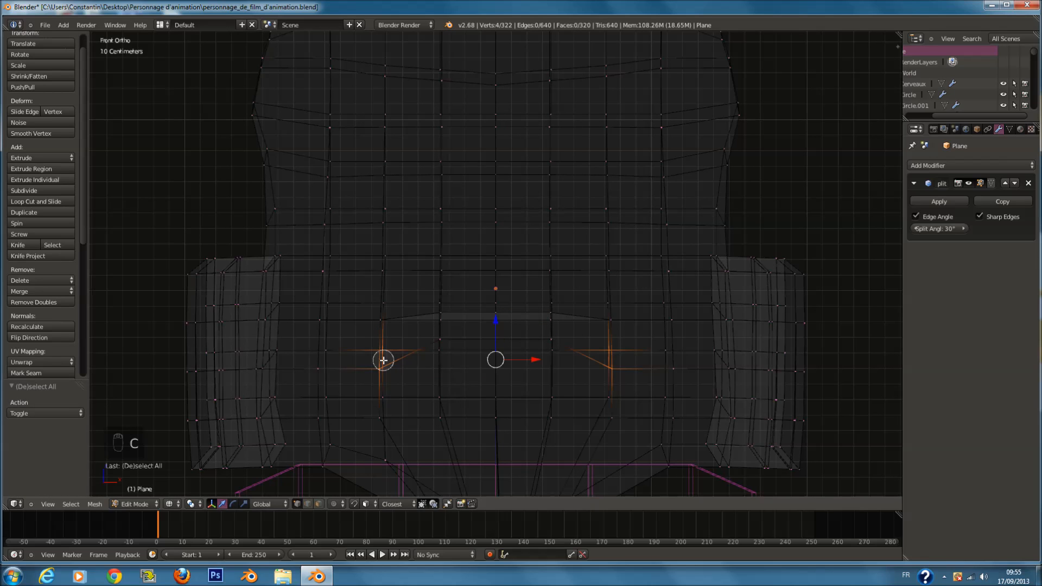
pyautogui.rightClick(383, 360)
pyautogui.press('z')
pyautogui.press('g')
pyautogui.press('z')
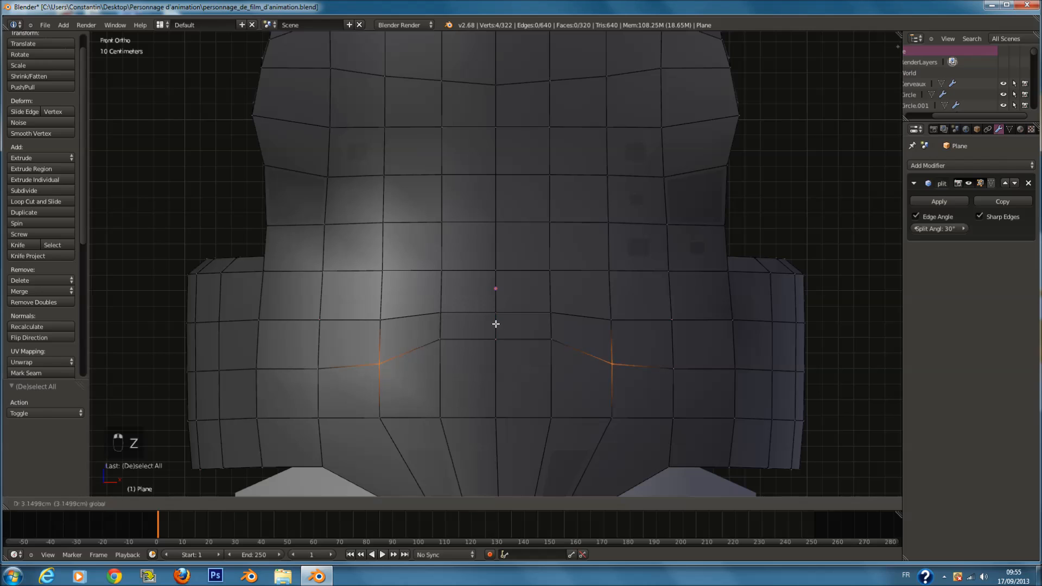
pyautogui.click(497, 316)
pyautogui.moveTo(614, 356); pyautogui.dragTo(415, 389, button='middle')
pyautogui.press('Tab')
pyautogui.hotkey('ctrl', 's')
pyautogui.click(478, 383)
# Step: Select an inverted T of twelve faces on the chest plate's central front and extrude it about 8 cm
pyautogui.press('KP_1')
pyautogui.press('Tab')
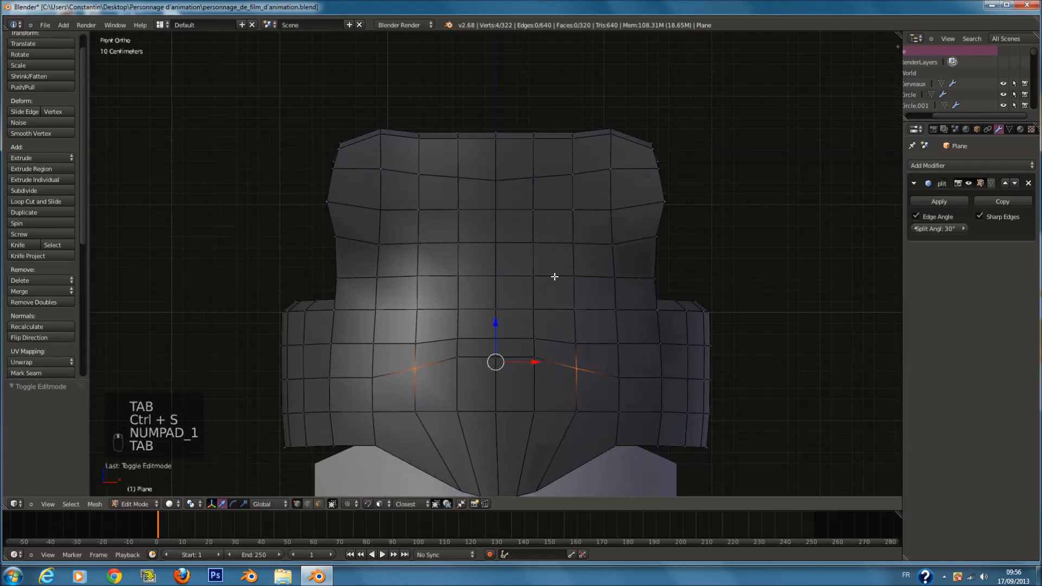
pyautogui.hotkey('ctrl', 's')
pyautogui.click(547, 293)
pyautogui.click(320, 504)
pyautogui.scroll(2, 441, 337)
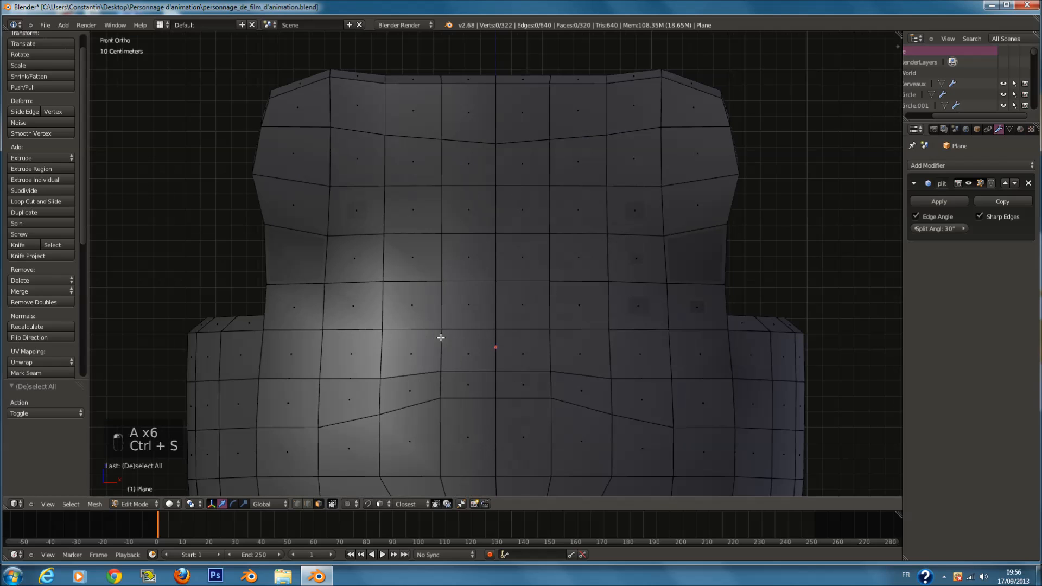
pyautogui.moveTo(437, 345)
pyautogui.mouseDown()
pyautogui.moveTo(536, 349)
pyautogui.moveTo(461, 322)
pyautogui.moveTo(492, 304)
pyautogui.moveTo(493, 181)
pyautogui.mouseUp()
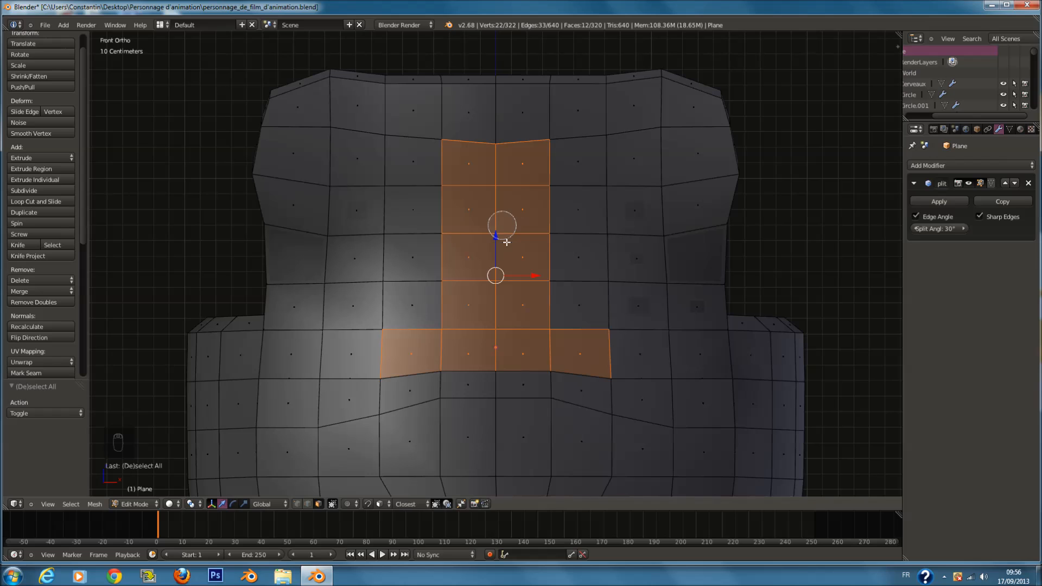
pyautogui.moveTo(593, 246); pyautogui.dragTo(598, 277, button='middle')
pyautogui.press('e')
pyautogui.click(595, 273)
# Step: Fatten the extruded T faces by 0.063, move them about -16.7 cm along Y and apply Shrink/Fatten at 0.084
pyautogui.hotkey('alt', 's')
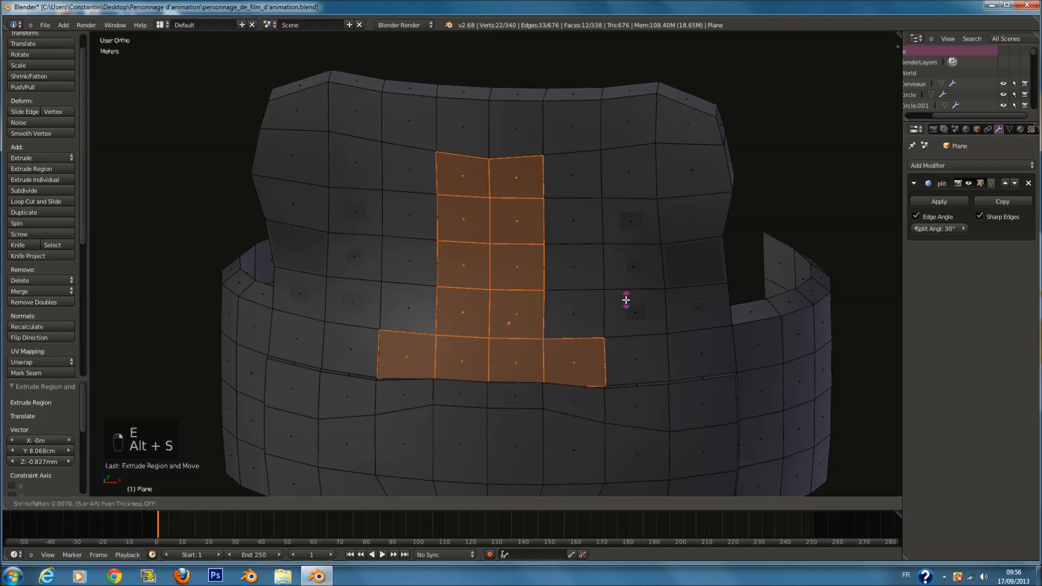
pyautogui.click(606, 295)
pyautogui.press('s')
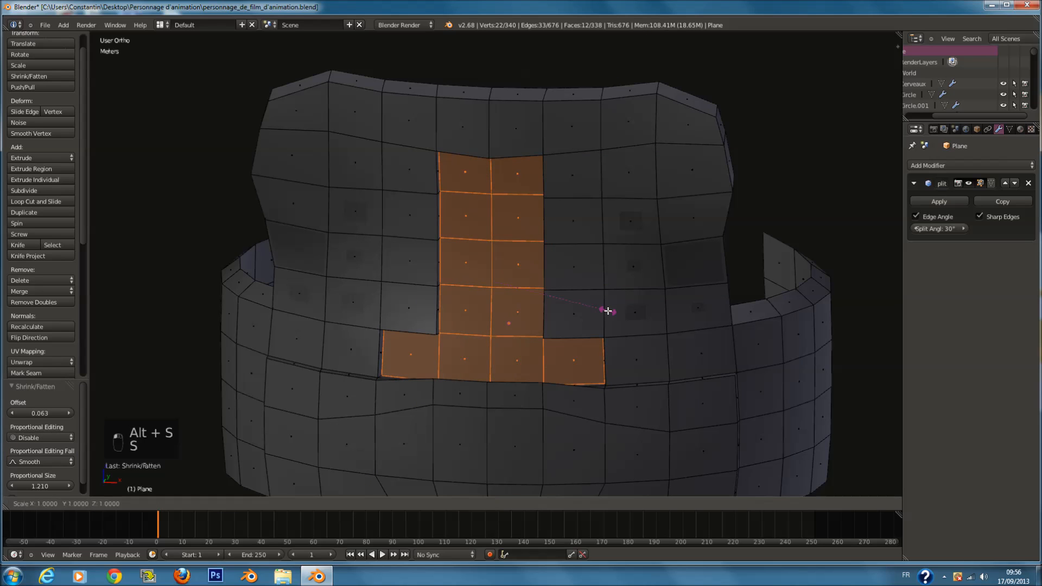
pyautogui.click(605, 310)
pyautogui.moveTo(605, 310); pyautogui.dragTo(526, 340, button='middle')
pyautogui.moveTo(503, 266); pyautogui.dragTo(493, 289)
pyautogui.moveTo(493, 289); pyautogui.dragTo(587, 267, button='middle')
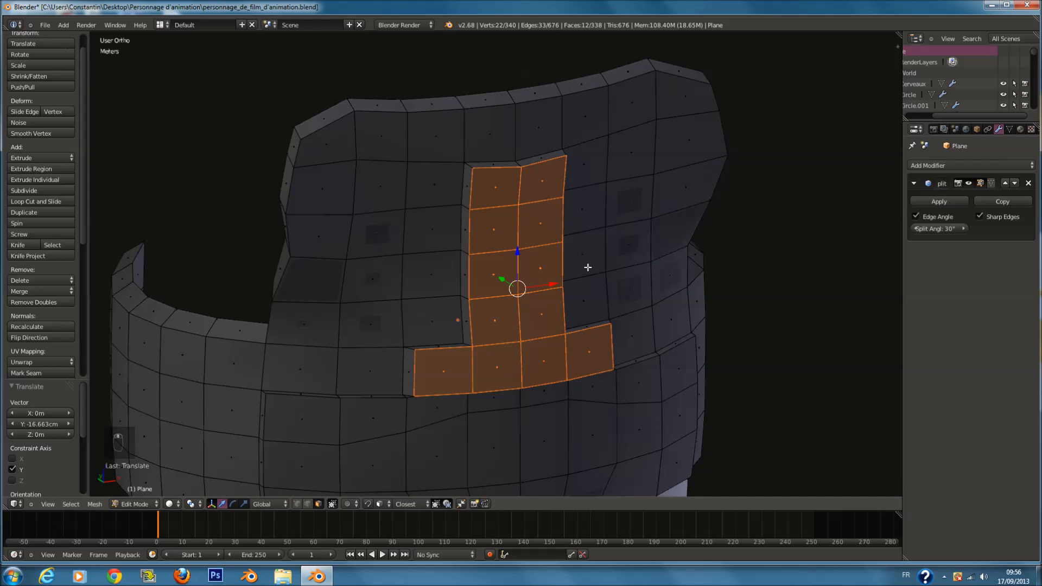
pyautogui.hotkey('alt', 's')
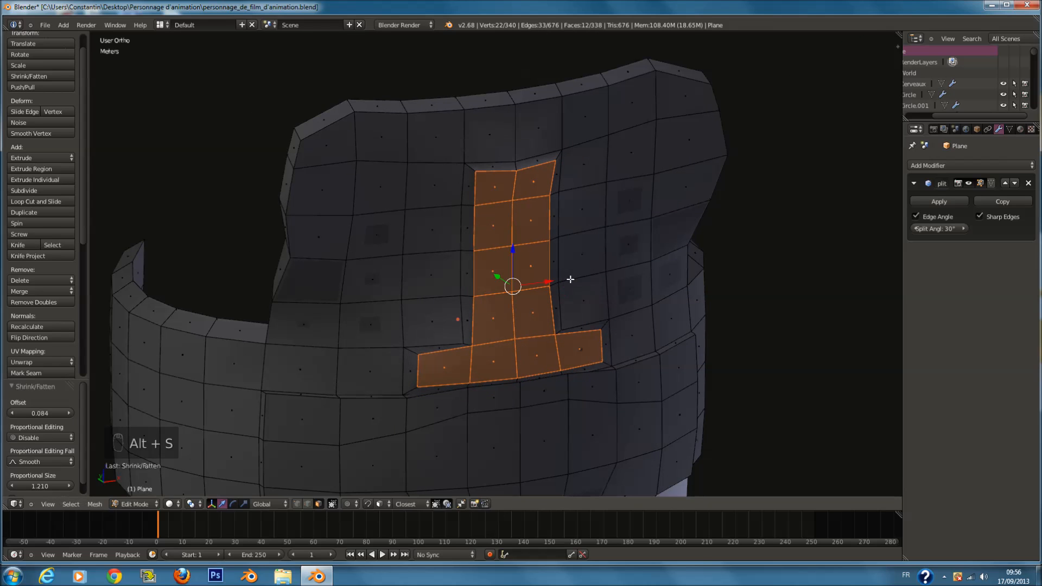
pyautogui.click(564, 280)
# Step: Leave mesh editing to check the raised T shape on the chest plate's front and save the file
pyautogui.press('Tab')
pyautogui.scroll(-2, 593, 298)
pyautogui.hotkey('ctrl', 's')
pyautogui.moveTo(593, 298)
pyautogui.mouseDown(button='middle')
pyautogui.moveTo(539, 269)
pyautogui.moveTo(471, 284)
pyautogui.moveTo(551, 297)
pyautogui.moveTo(617, 279)
pyautogui.moveTo(458, 270)
pyautogui.moveTo(508, 274)
pyautogui.moveTo(577, 246)
pyautogui.moveTo(594, 304)
pyautogui.mouseUp(button='middle')
pyautogui.click(539, 270)
pyautogui.press('Tab')
pyautogui.scroll(2, 586, 294)
pyautogui.press('a')
pyautogui.press('a')
pyautogui.scroll(-3, 588, 239)
pyautogui.press('Tab')
pyautogui.hotkey('ctrl', 's')
# Step: Examine the chest plate's back, lower edge and symmetry from behind and from above
pyautogui.press('ctrl+KP_1')
pyautogui.scroll(-3, 600, 298)
pyautogui.hotkey('shift', 'c')
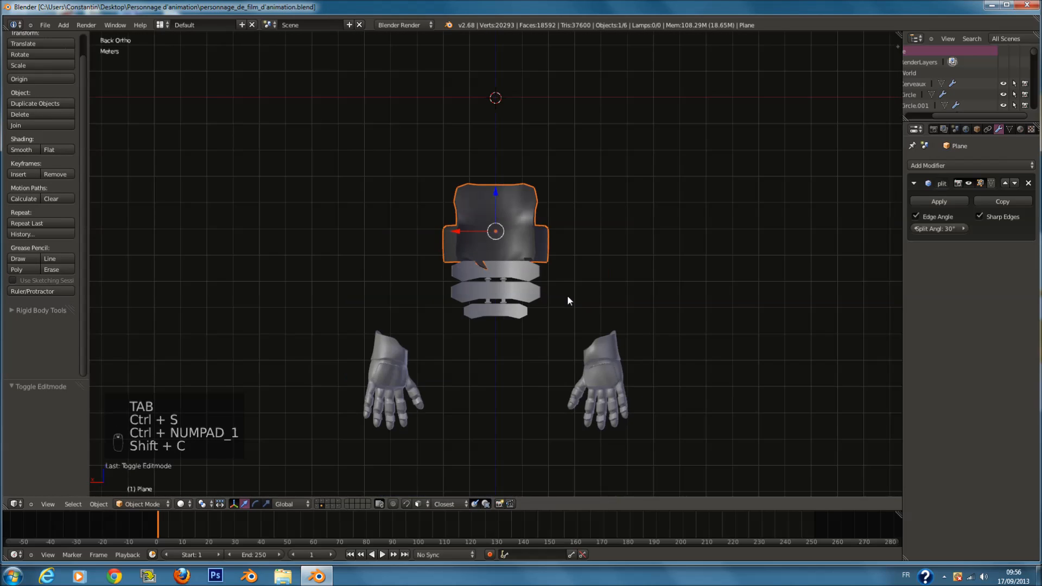
pyautogui.moveTo(568, 295); pyautogui.dragTo(560, 233, button='middle')
pyautogui.scroll(4, 539, 303)
pyautogui.press('z')
pyautogui.press('z')
pyautogui.scroll(2, 539, 303)
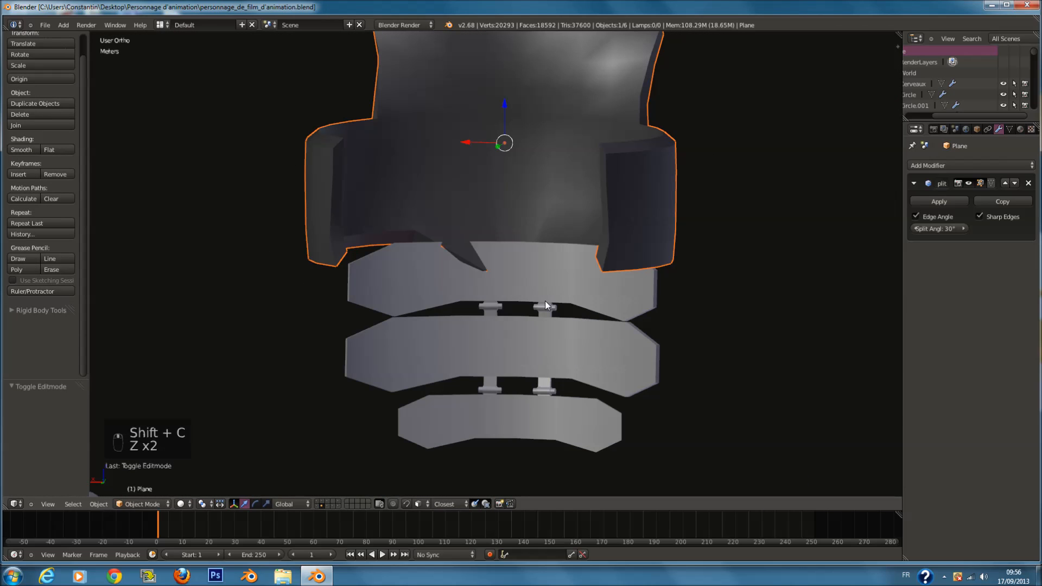
pyautogui.moveTo(546, 302); pyautogui.dragTo(496, 321, button='middle')
pyautogui.press('KP_7')
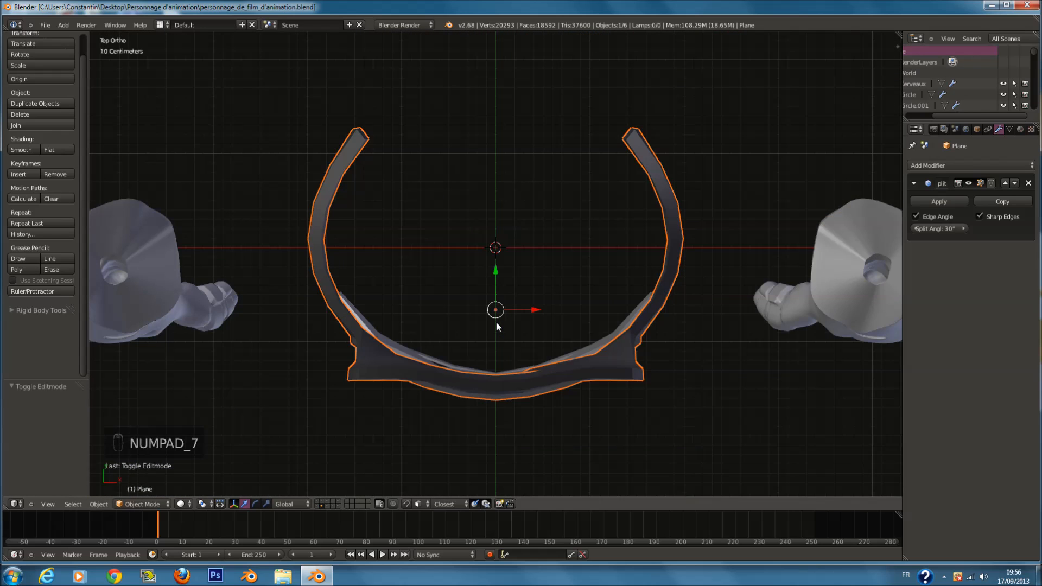
# Step: Box-select the half of the chest plate's mesh on the positive X side, in wireframe from above, and delete it
pyautogui.press('z')
pyautogui.press('Tab')
pyautogui.press('z')
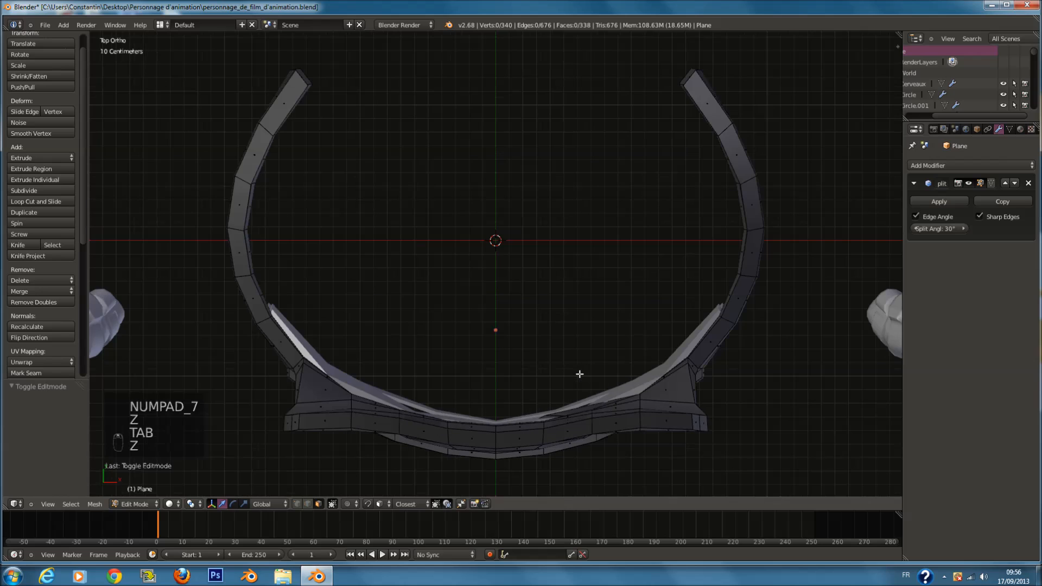
pyautogui.press('z')
pyautogui.scroll(-3, 580, 374)
pyautogui.moveTo(504, 34); pyautogui.dragTo(734, 456)
pyautogui.click(639, 380)
pyautogui.hotkey('ctrl', 'z')
pyautogui.press('x')
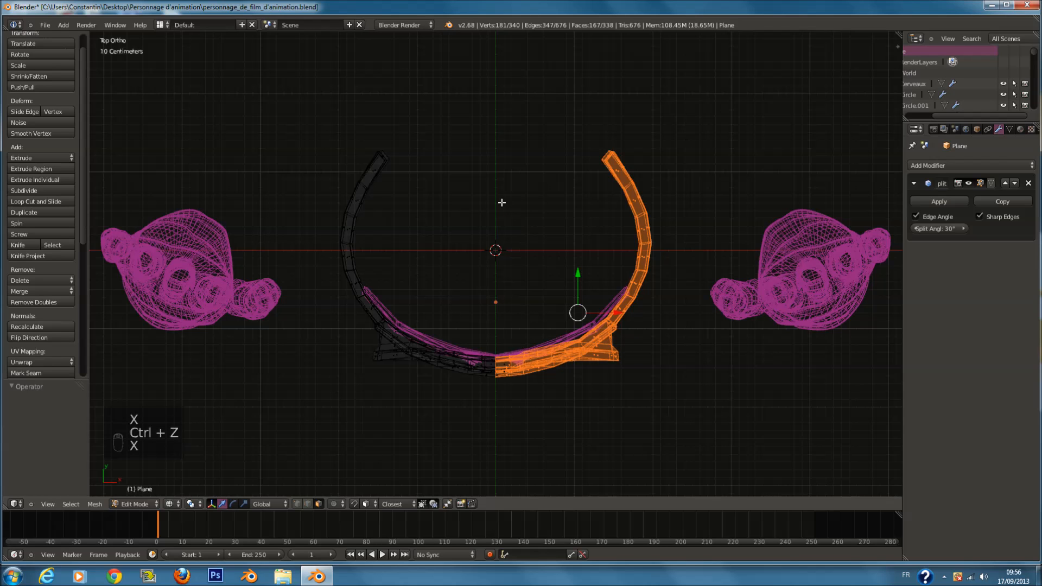
pyautogui.moveTo(534, 297); pyautogui.dragTo(533, 297)
pyautogui.moveTo(495, 232); pyautogui.dragTo(567, 459)
pyautogui.press('z')
pyautogui.moveTo(563, 318); pyautogui.dragTo(548, 330, button='middle')
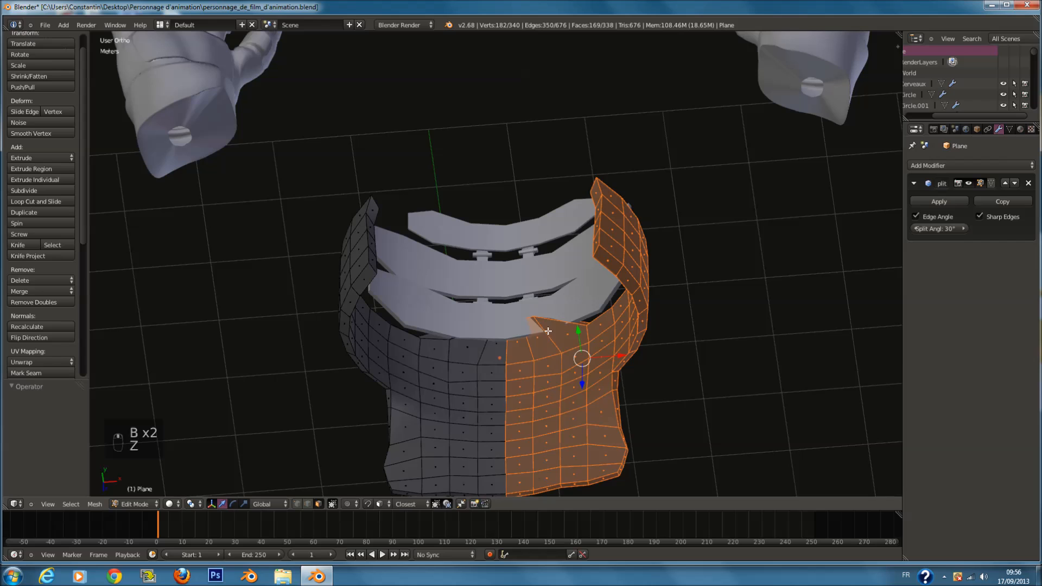
pyautogui.press('x')
pyautogui.click(547, 332)
# Step: Leave mesh editing, add a Mirror modifier to the half chest plate and save the file
pyautogui.press('Tab')
pyautogui.click(974, 164)
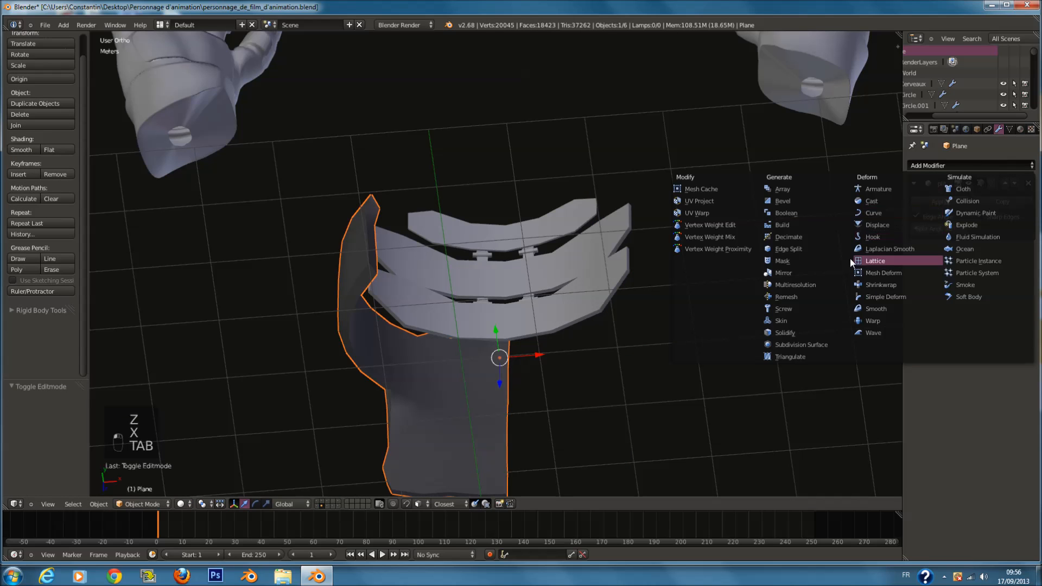
pyautogui.click(784, 272)
pyautogui.hotkey('ctrl', 's')
# Step: Enable clipping on the Mirror modifier and move the entire half mesh about 6 cm along X onto the centre line
pyautogui.press('KP_1')
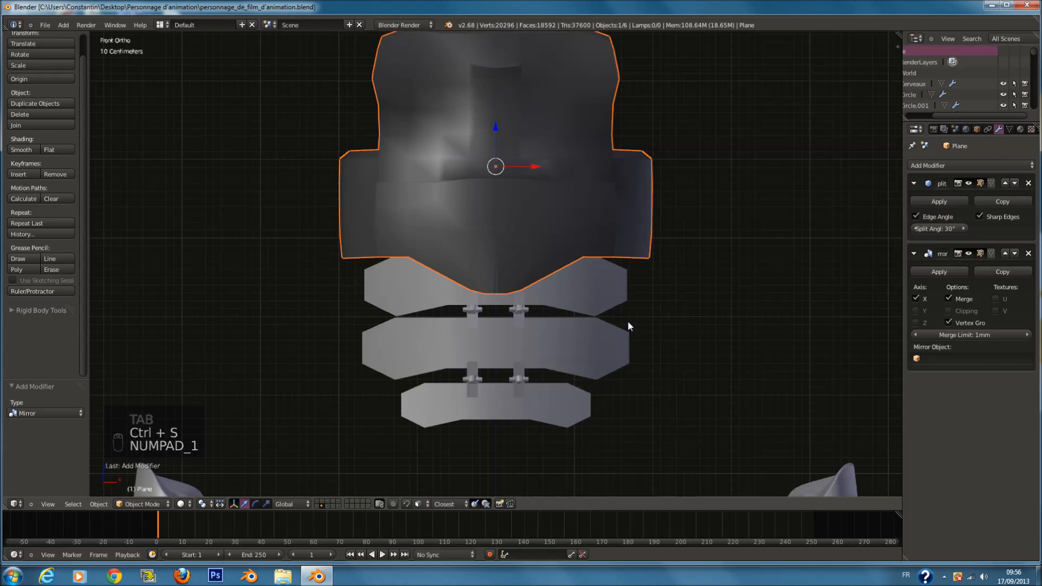
pyautogui.keyDown('shift'); pyautogui.scroll(2, 653, 223); pyautogui.keyUp('shift')
pyautogui.scroll(3, 614, 268)
pyautogui.press('Tab')
pyautogui.press('a')
pyautogui.press('a')
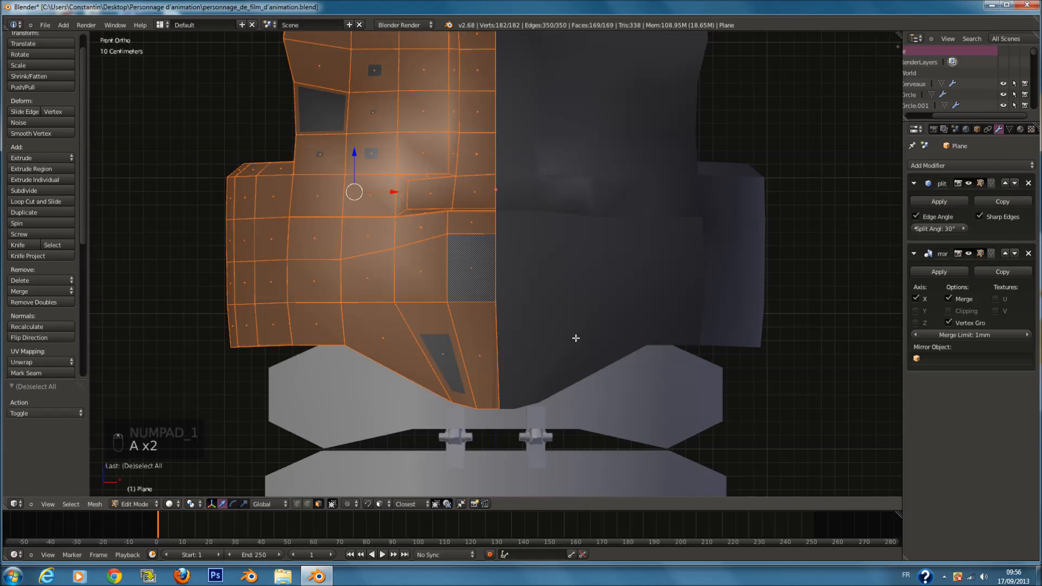
pyautogui.press('g')
pyautogui.rightClick(554, 337)
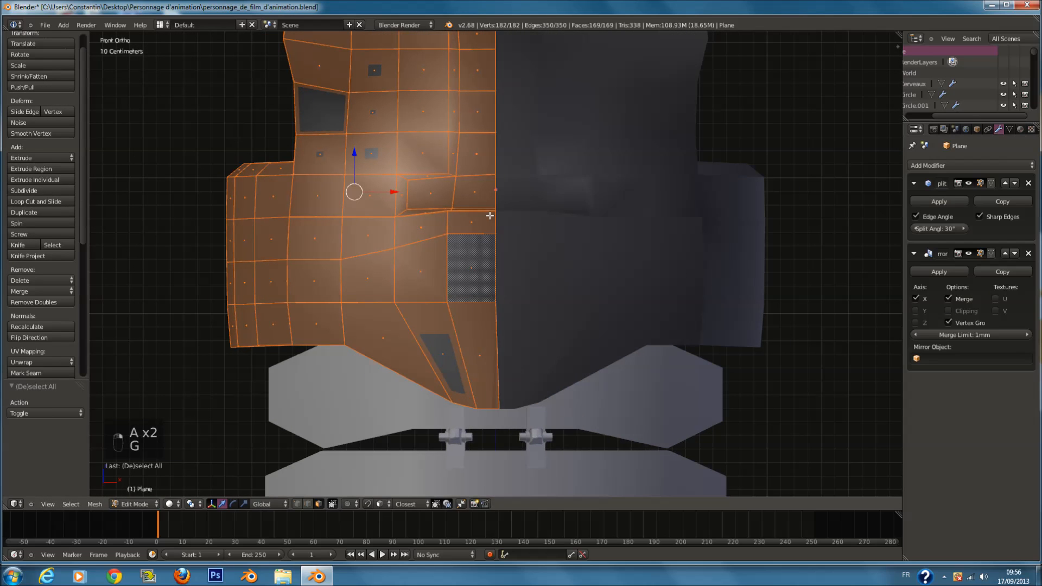
pyautogui.click(384, 192)
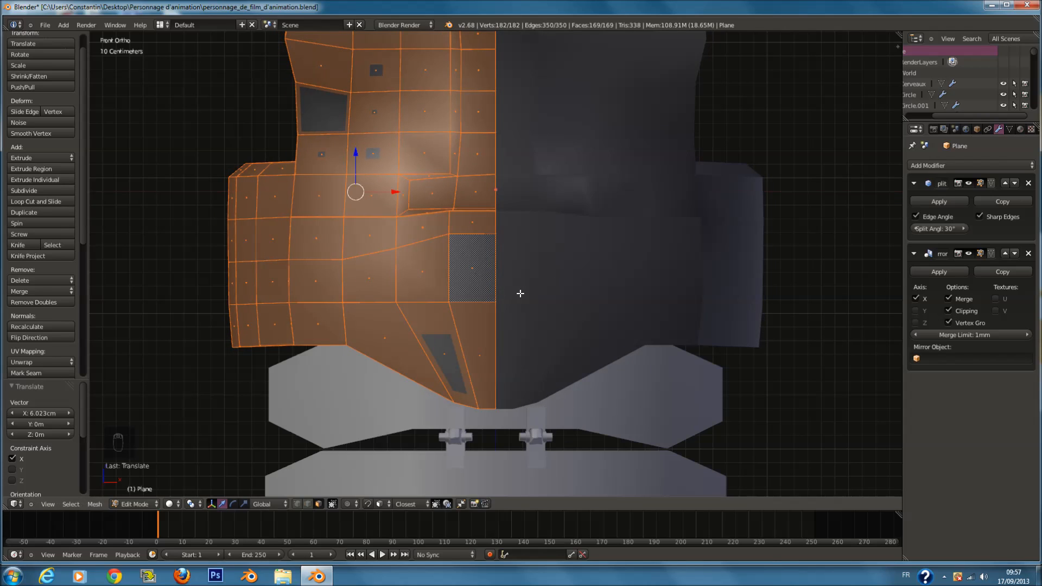
# Step: Leave mesh editing to check the mirrored chest plate from behind and save the file
pyautogui.press('Tab')
pyautogui.hotkey('ctrl', 's')
pyautogui.press('ctrl+KP_1')
pyautogui.press('Tab')
pyautogui.press('Tab')
pyautogui.press('Tab')
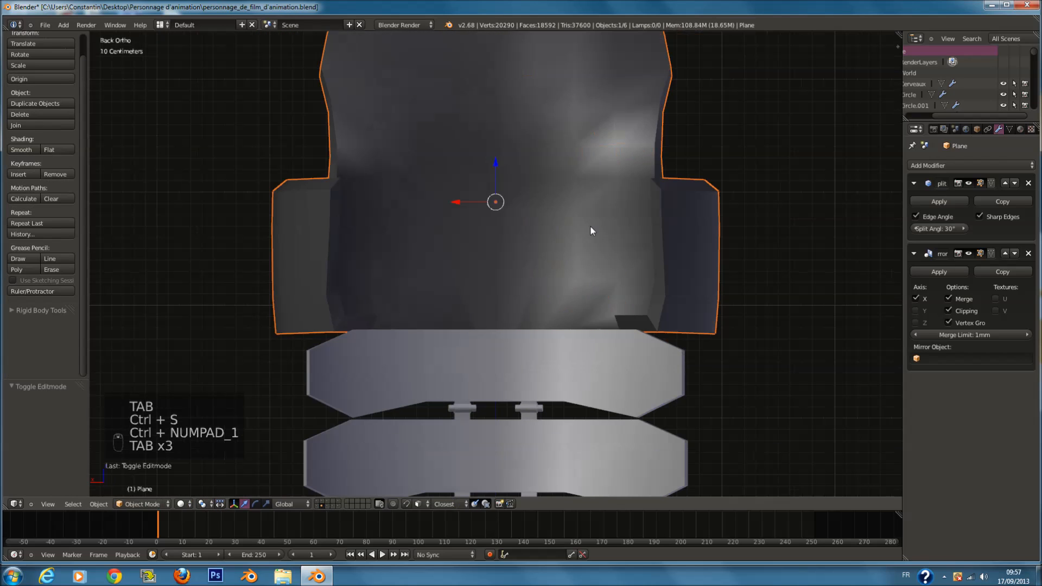
pyautogui.hotkey('ctrl', 's')
# Step: Add a mesh circle at the scene centre in top view and scale it up to the inner width of the chest plate's side band
pyautogui.press('KP_7')
pyautogui.hotkey('shift', 'c')
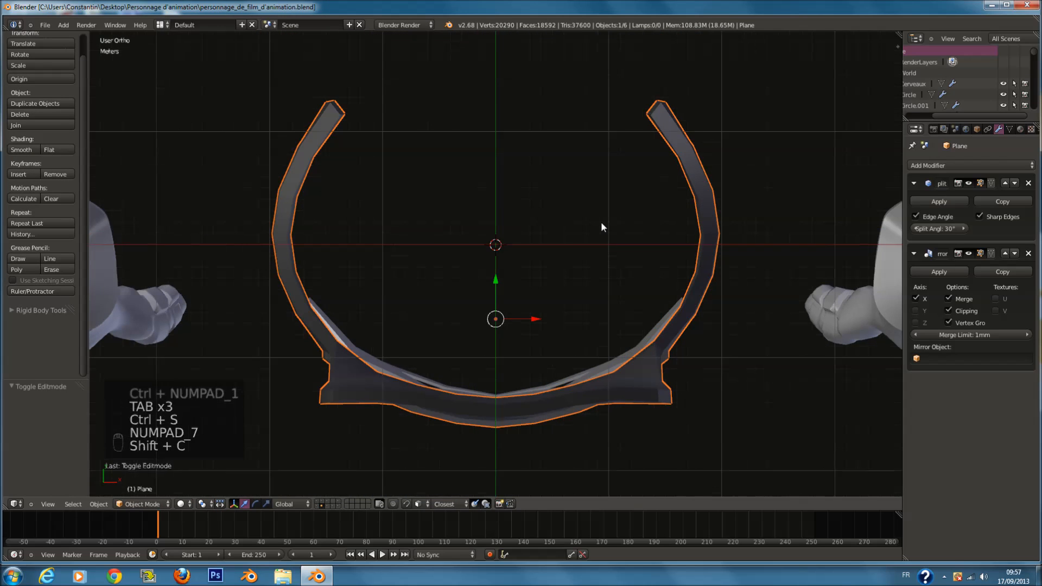
pyautogui.press('a')
pyautogui.hotkey('shift', 'a')
pyautogui.moveTo(564, 228)
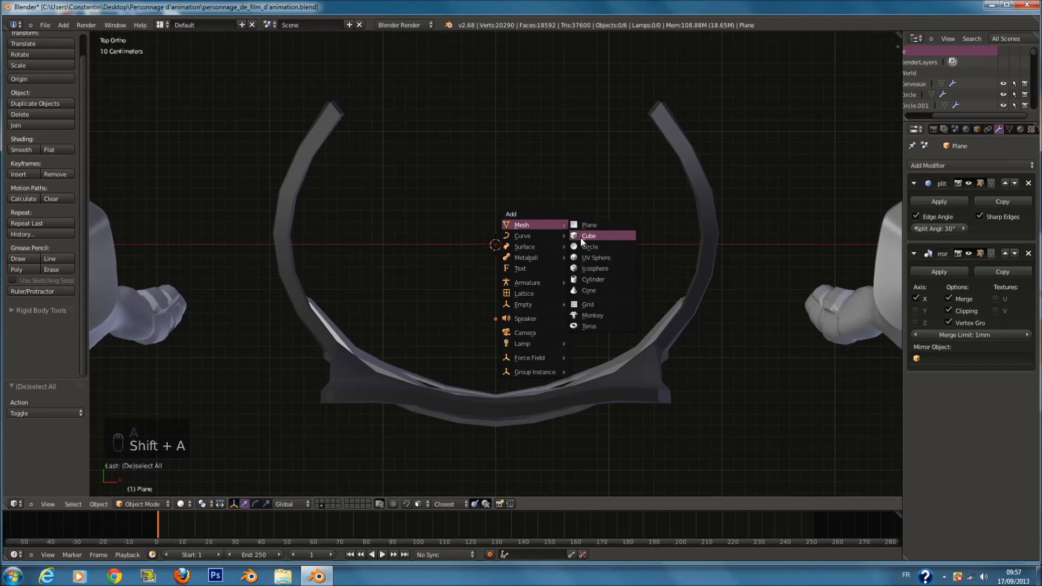
pyautogui.click(592, 247)
pyautogui.press('s')
pyautogui.click(633, 262)
# Step: Box-select the lower and side vertices of the circle in wireframe and delete their edges
pyautogui.press('Tab')
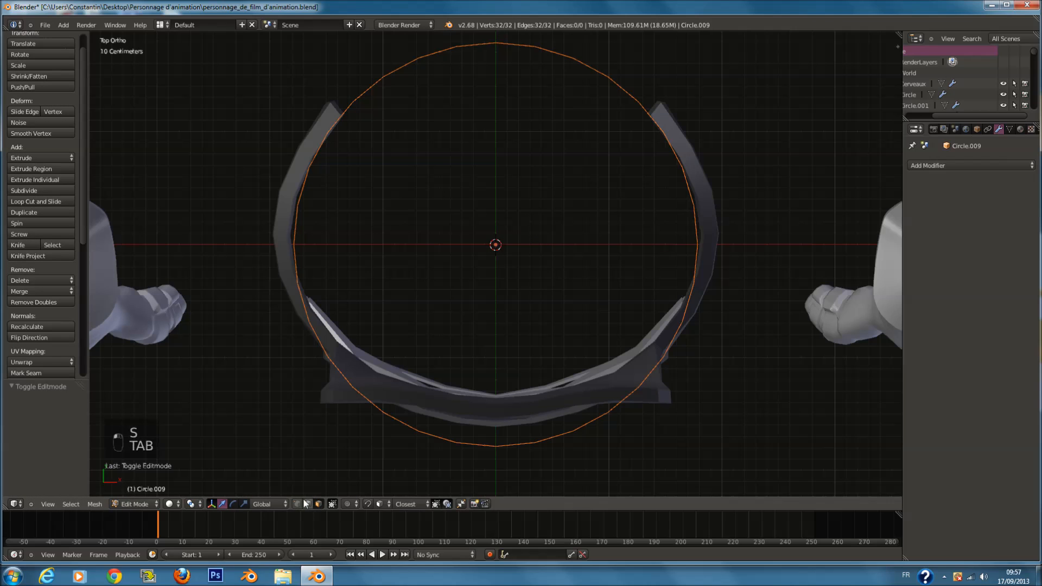
pyautogui.press('z')
pyautogui.press('a')
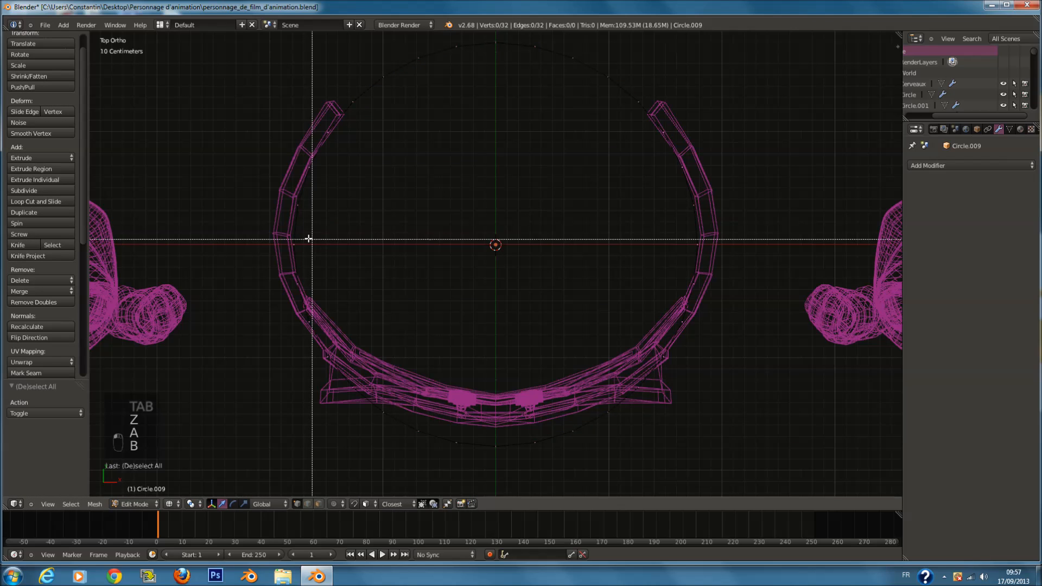
pyautogui.moveTo(261, 155); pyautogui.dragTo(774, 439)
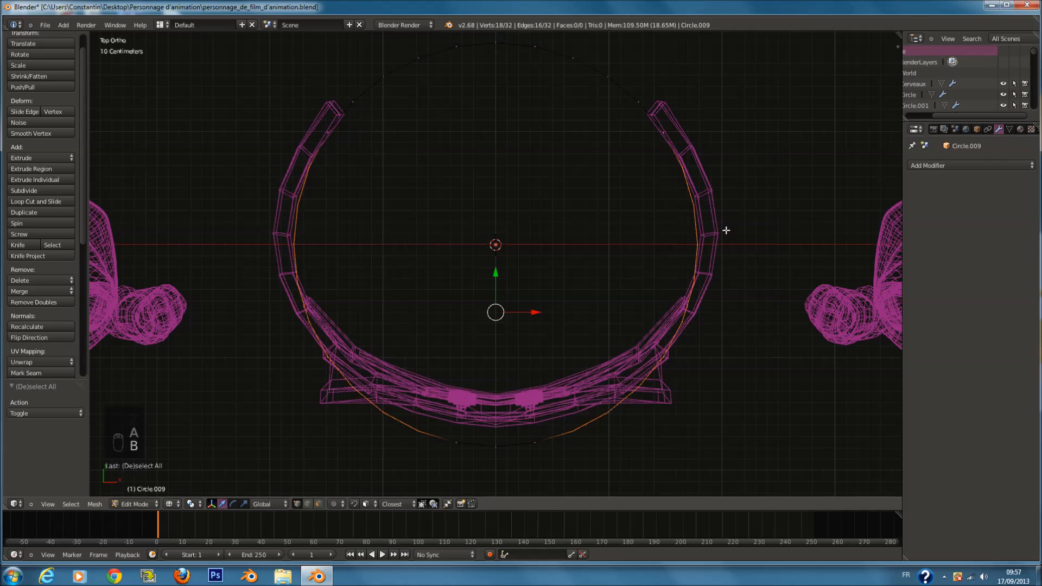
pyautogui.click(722, 219)
pyautogui.press('Tab')
pyautogui.press('Tab')
# Step: Delete the leftover linked arc in front of the chest plate, keeping only the rear arc of the circle
pyautogui.moveTo(415, 394); pyautogui.dragTo(713, 443)
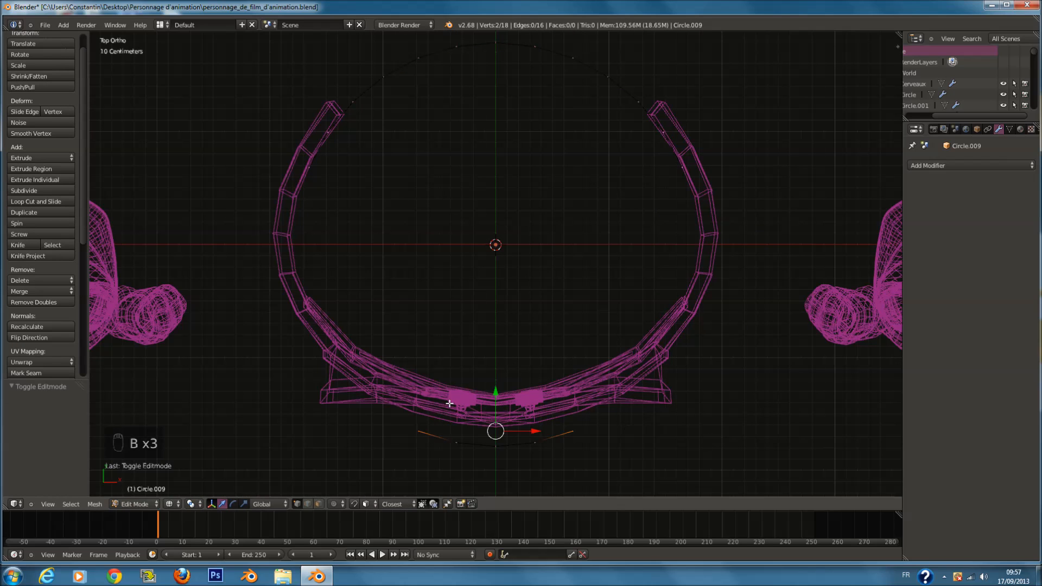
pyautogui.press('x')
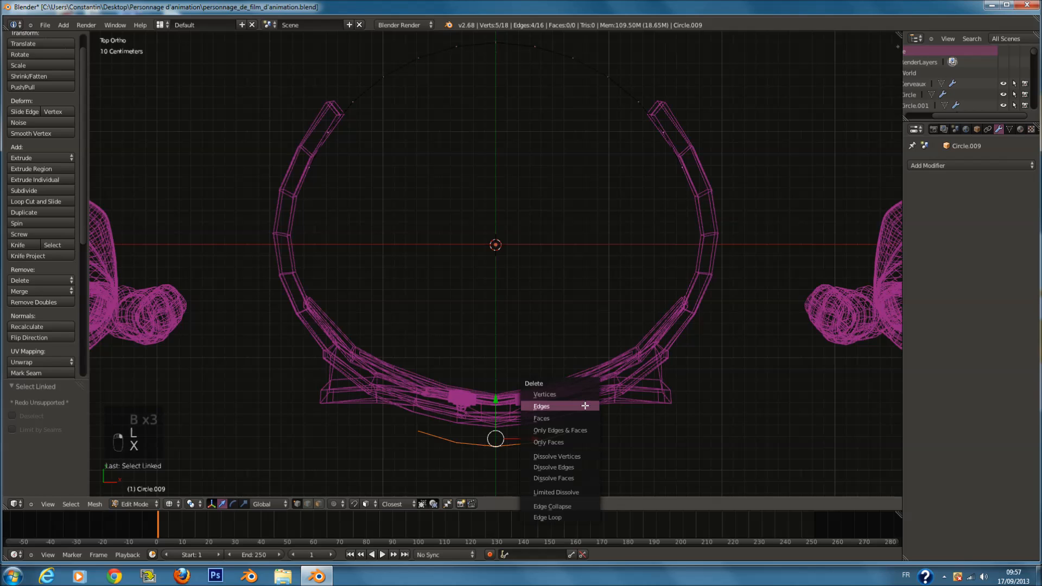
pyautogui.click(584, 406)
pyautogui.press('Tab')
pyautogui.keyDown('shift'); pyautogui.scroll(3, 643, 327); pyautogui.keyUp('shift')
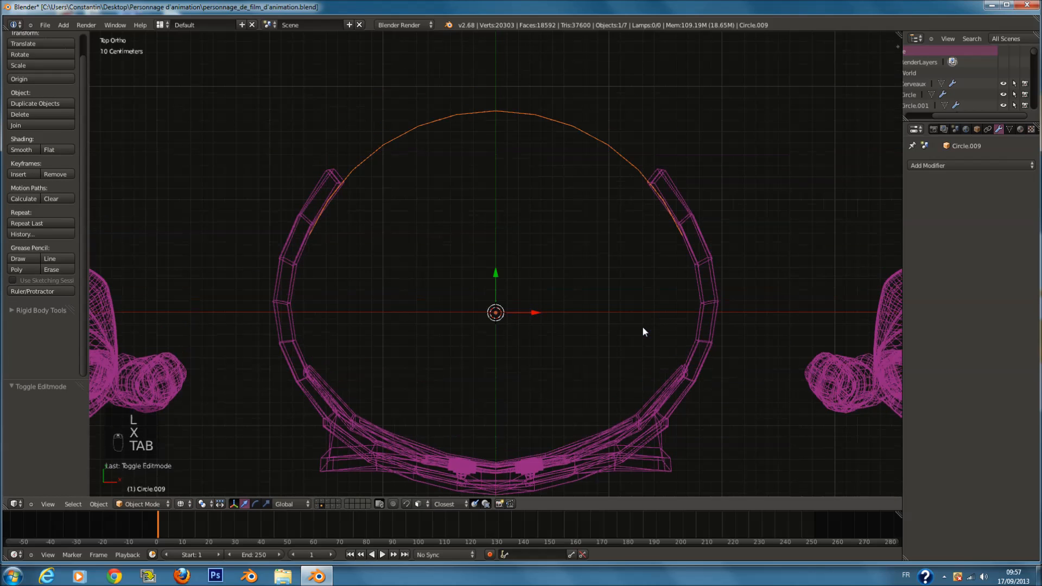
# Step: Lower the rear arc object about 5.25 m along Z to the level of the chest plate's side band
pyautogui.press('Tab')
pyautogui.press('a')
pyautogui.press('a')
pyautogui.press('a')
pyautogui.press('z')
pyautogui.press('KP_3')
pyautogui.press('z')
pyautogui.press('z')
pyautogui.moveTo(709, 334); pyautogui.dragTo(669, 314, button='middle')
pyautogui.scroll(-6, 668, 314)
pyautogui.press('Tab')
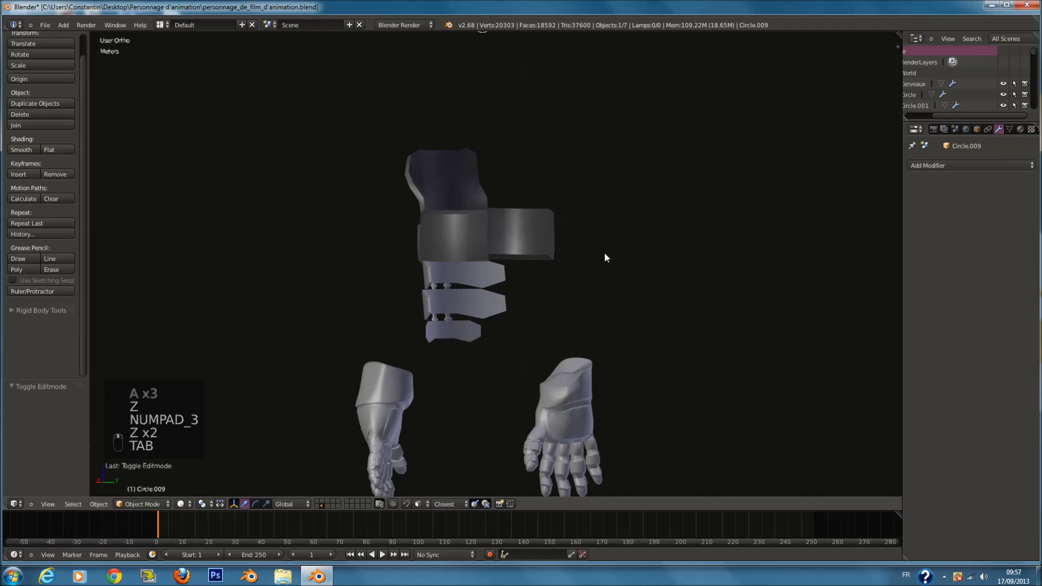
pyautogui.keyDown('shift'); pyautogui.scroll(6, 604, 252); pyautogui.keyUp('shift')
pyautogui.moveTo(483, 87); pyautogui.dragTo(514, 187)
# Step: Extrude the rear arc's edges and move them about 42 cm down along Z to form a strip
pyautogui.press('Tab')
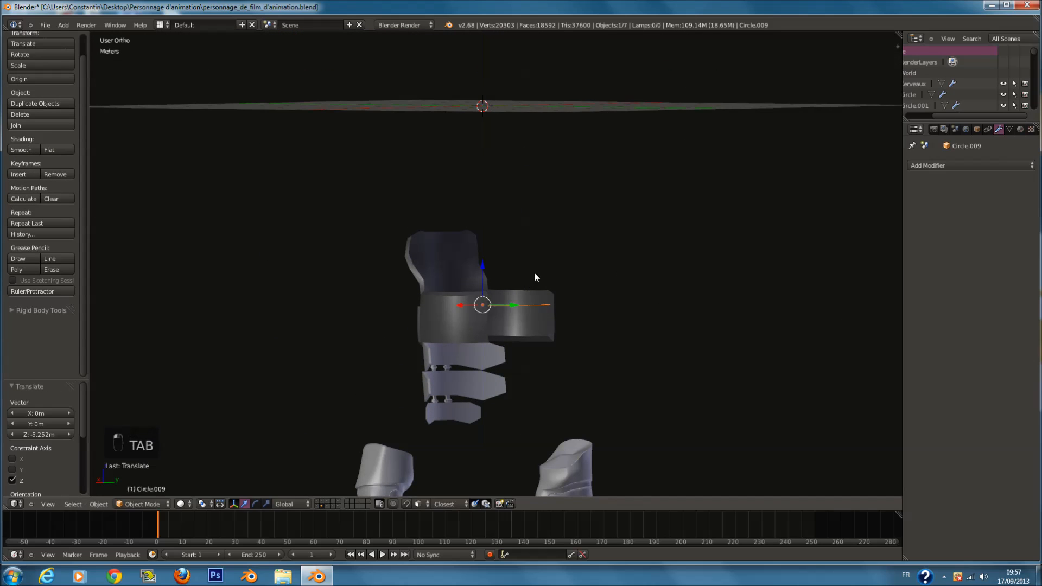
pyautogui.scroll(4, 523, 271)
pyautogui.moveTo(555, 311); pyautogui.dragTo(565, 330, button='middle')
pyautogui.press('e')
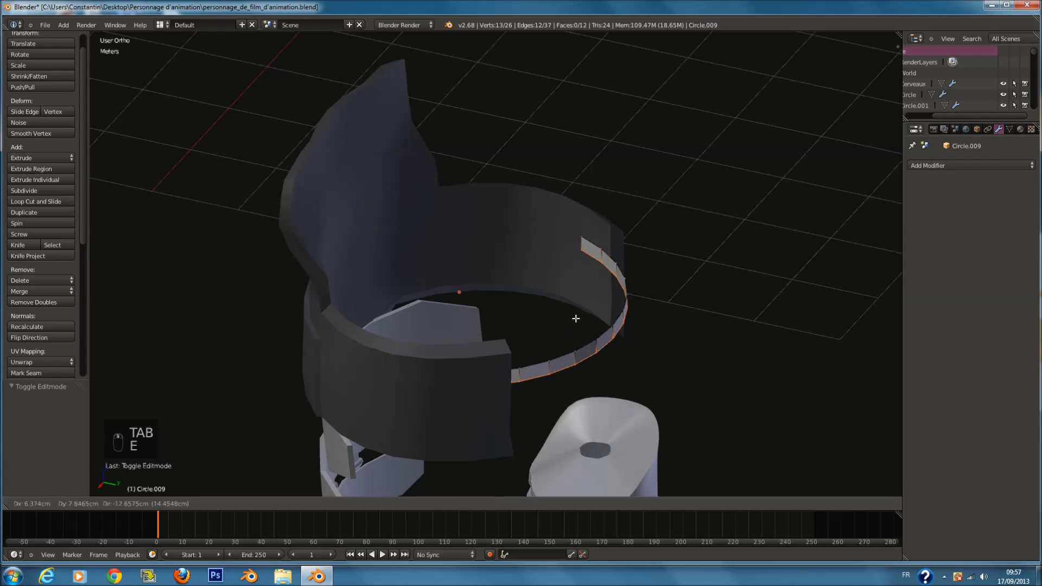
pyautogui.click(565, 298)
pyautogui.moveTo(572, 285); pyautogui.dragTo(574, 322)
pyautogui.moveTo(574, 321); pyautogui.dragTo(438, 356, button='middle')
pyautogui.scroll(1, 437, 356)
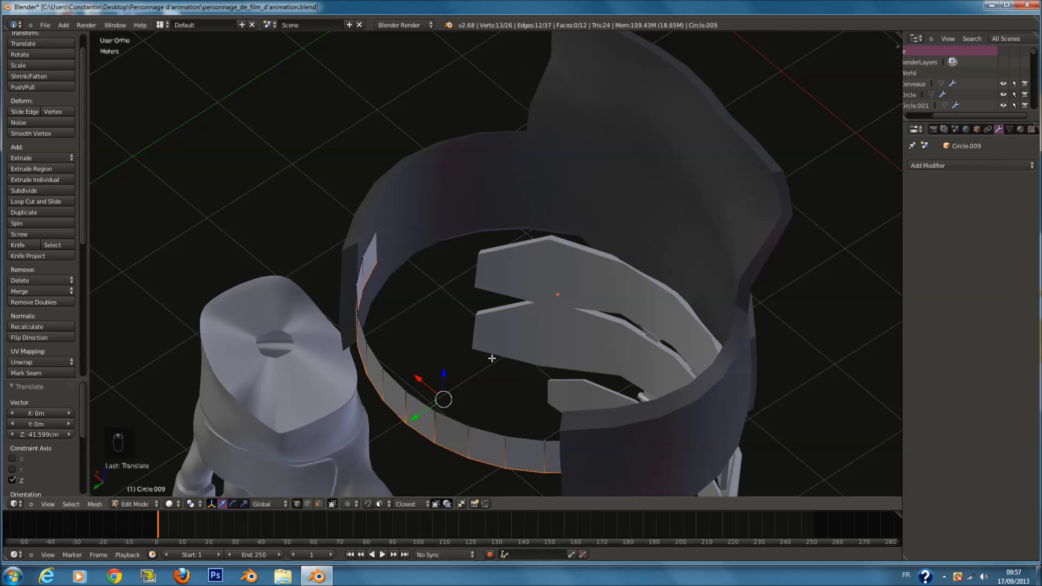
# Step: Select the whole rear strip, extrude it about 2.5 cm along Y and scale the extrusion to give the strip thickness
pyautogui.press('a')
pyautogui.press('a')
pyautogui.press('e')
pyautogui.click(523, 374)
pyautogui.moveTo(523, 375); pyautogui.dragTo(509, 398, button='middle')
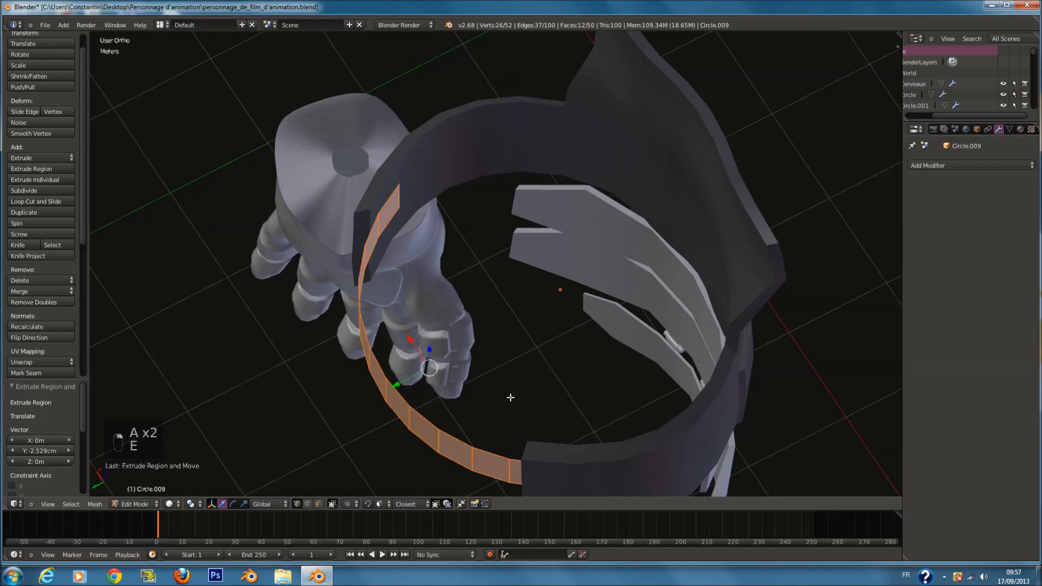
pyautogui.press('s')
pyautogui.click(508, 396)
# Step: Leave mesh editing, apply smooth shading to the rear strip and save the file
pyautogui.press('Tab')
pyautogui.moveTo(507, 397); pyautogui.dragTo(555, 361, button='middle')
pyautogui.click(21, 149)
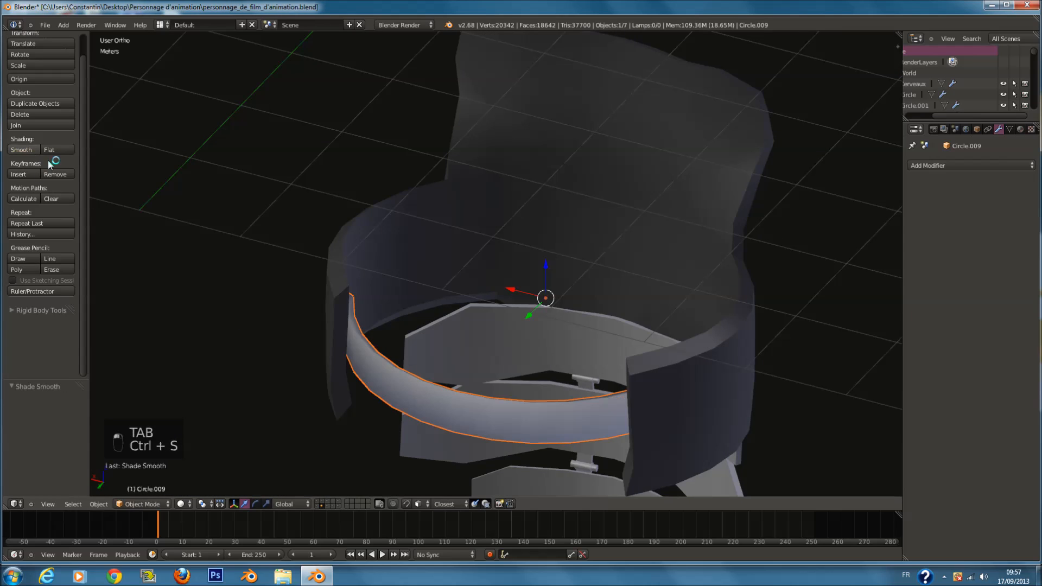
# Step: Apply the chest plate's Mirror modifier and join the plate with the rear strap into one object
pyautogui.keyDown('shift'); pyautogui.rightClick(742, 231); pyautogui.keyUp('shift')
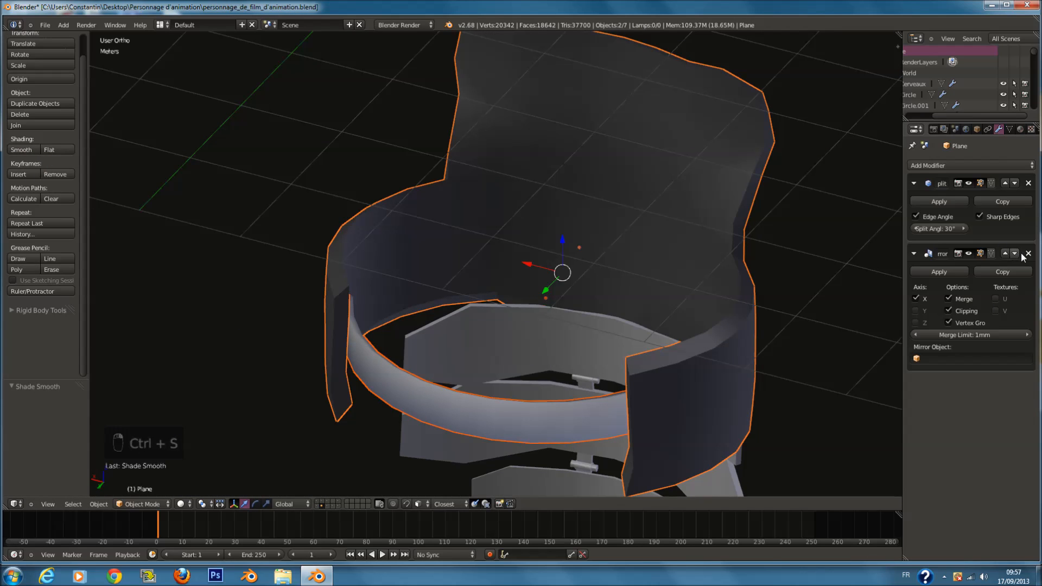
pyautogui.click(955, 271)
pyautogui.keyDown('shift'); pyautogui.rightClick(549, 412); pyautogui.keyUp('shift')
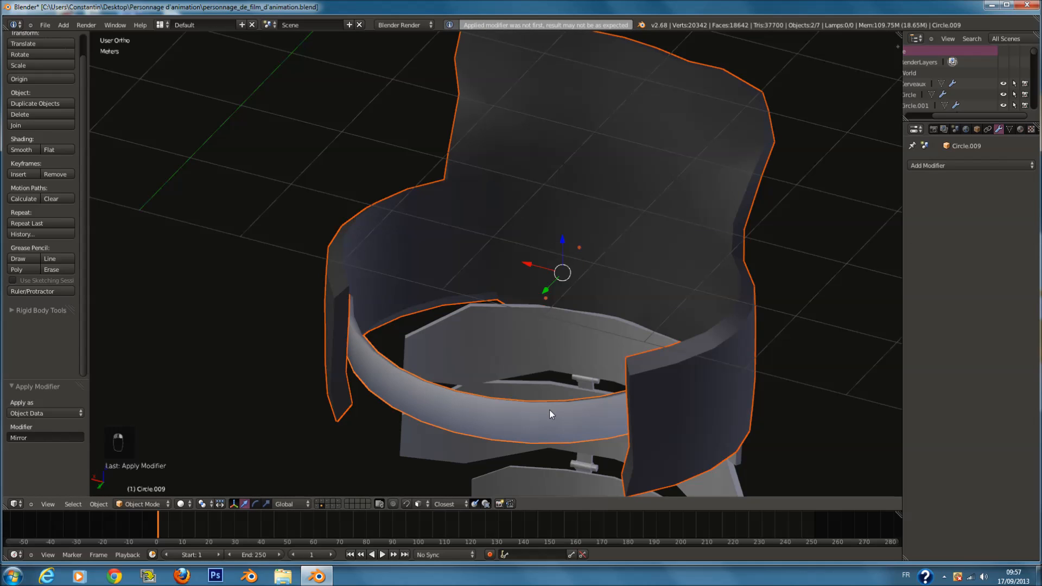
pyautogui.hotkey('ctrl', 'j')
# Step: Add an Edge Split modifier to the joined chest plate and save the file
pyautogui.click(941, 165)
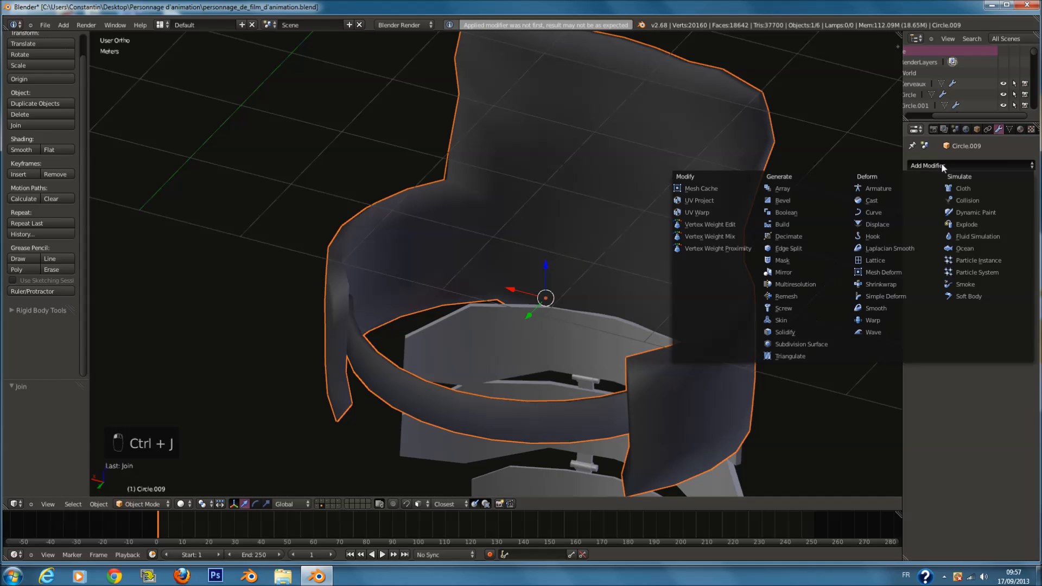
pyautogui.click(831, 246)
pyautogui.moveTo(454, 315); pyautogui.dragTo(533, 299, button='middle')
pyautogui.hotkey('ctrl', 's')
pyautogui.click(533, 300)
pyautogui.press('a')
pyautogui.hotkey('ctrl', 's')
pyautogui.click(645, 309)
pyautogui.moveTo(644, 312); pyautogui.dragTo(670, 323, button='middle')
pyautogui.hotkey('ctrl', 's')
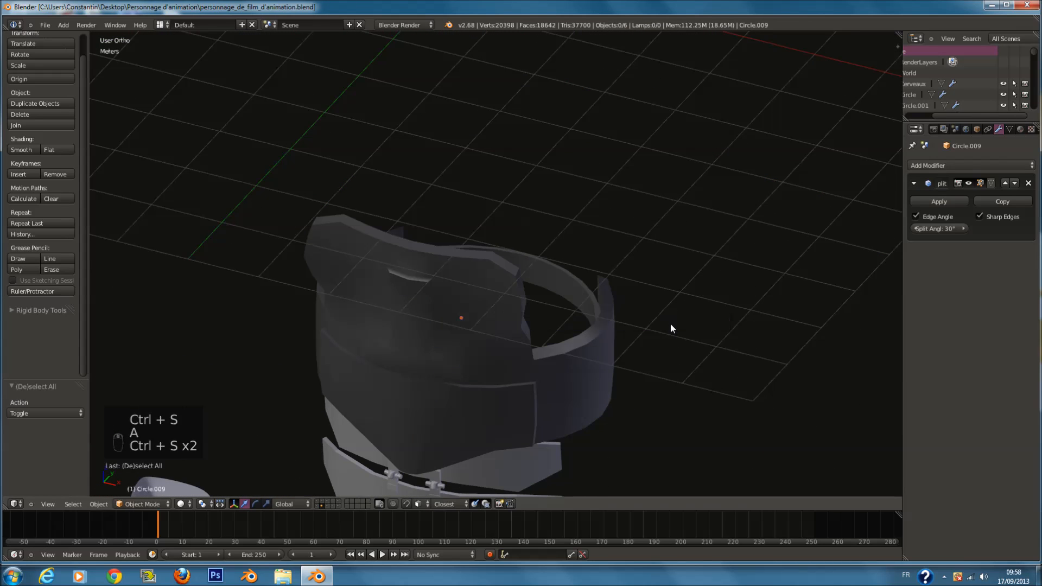
# Step: Set the chest plate's Edge Split angle to 60°
pyautogui.press('KP_1')
pyautogui.rightClick(514, 184)
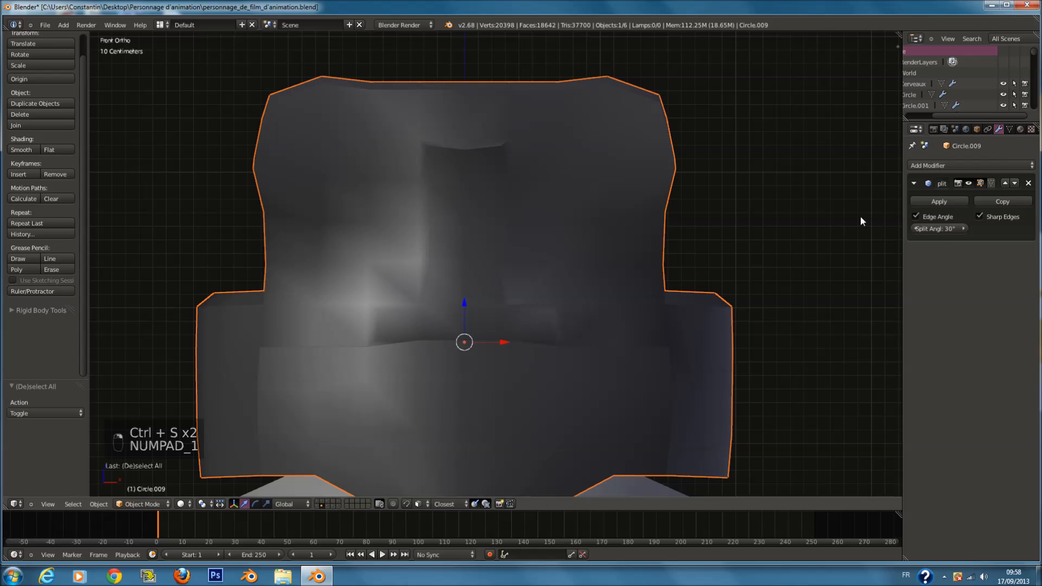
pyautogui.click(943, 228)
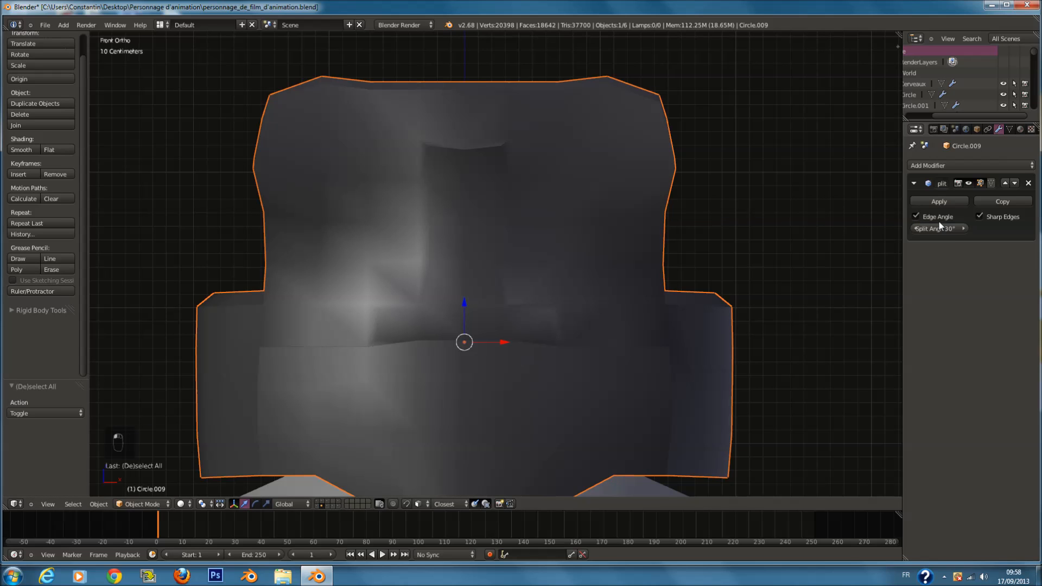
pyautogui.write('60')
pyautogui.press('Return')
pyautogui.moveTo(676, 260); pyautogui.dragTo(895, 251, button='middle')
# Step: Replace the chest plate's Edge Split modifier with a Subdivision Surface modifier at view level 1
pyautogui.click(1029, 184)
pyautogui.hotkey('ctrl', '1')
pyautogui.hotkey('ctrl', '2')
pyautogui.press('z')
pyautogui.press('z')
# Step: Add two loop cuts around the chest plate's side band, one just below the front detail and one along the lower edge
pyautogui.press('Tab')
pyautogui.scroll(2, 570, 360)
pyautogui.press('a')
pyautogui.press('a')
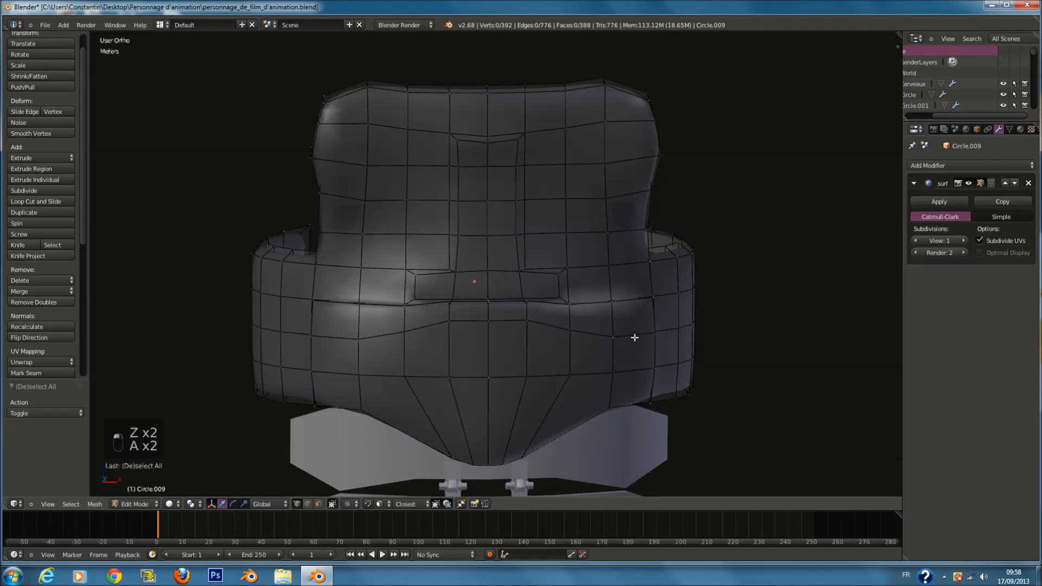
pyautogui.click(648, 306)
pyautogui.rightClick(660, 272)
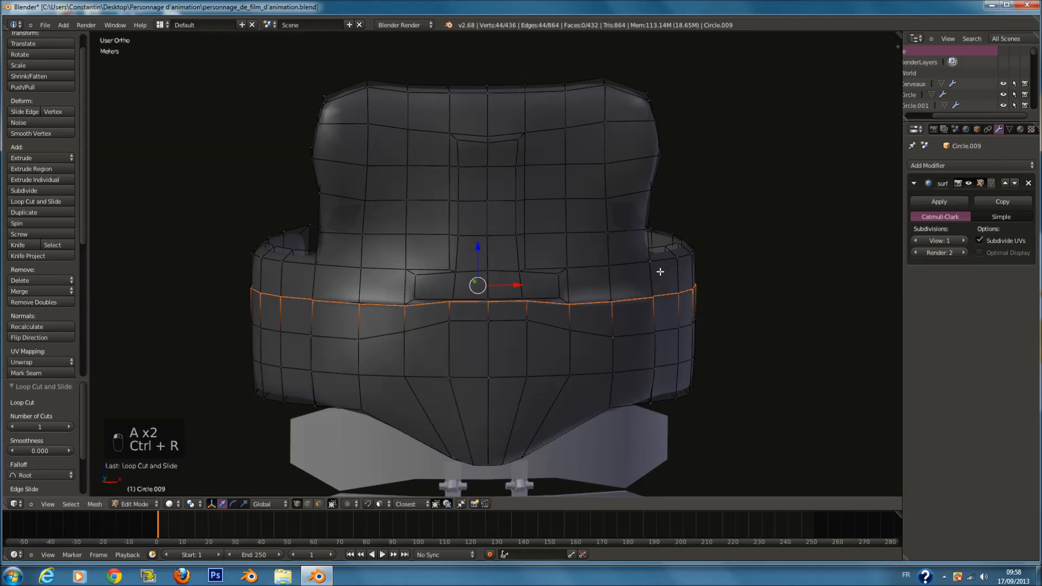
pyautogui.hotkey('ctrl', 'r')
pyautogui.click(627, 404)
pyautogui.rightClick(633, 425)
pyautogui.press('Tab')
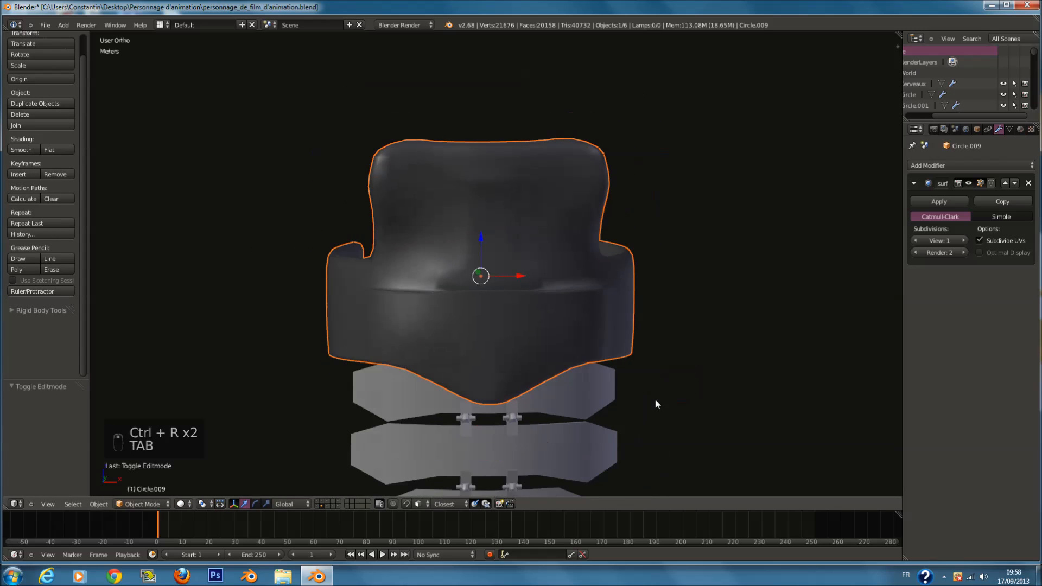
pyautogui.scroll(2, 651, 401)
pyautogui.scroll(-2, 650, 408)
pyautogui.press('Tab')
# Step: Add a loop cut around the outline of the raised front detail on the chest plate
pyautogui.moveTo(650, 409); pyautogui.dragTo(570, 309, button='middle')
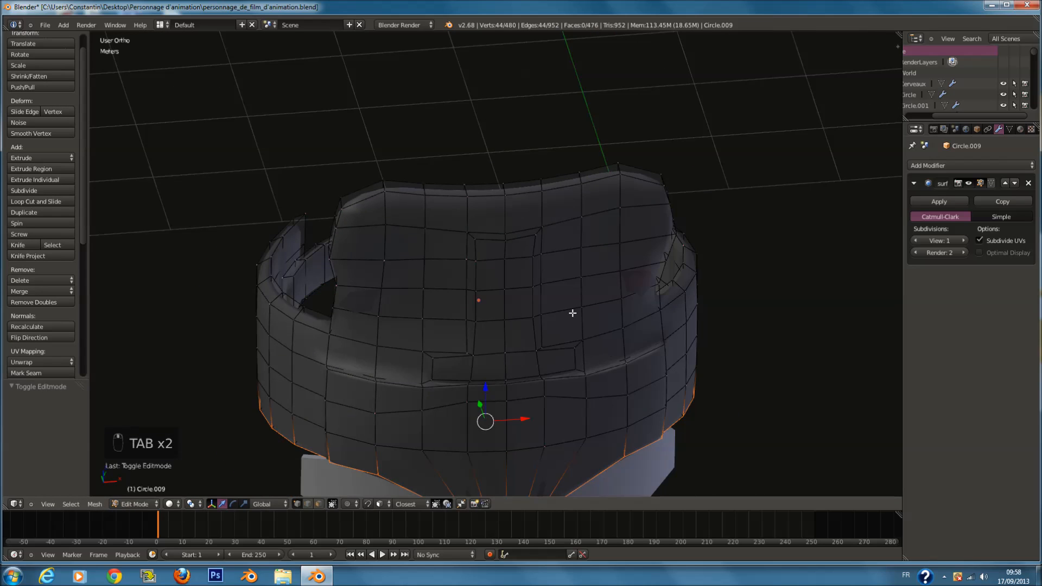
pyautogui.scroll(3, 518, 228)
pyautogui.press('a')
pyautogui.press('a')
pyautogui.press('a')
pyautogui.hotkey('ctrl', 'r')
pyautogui.click(553, 221)
pyautogui.rightClick(558, 233)
pyautogui.press('Tab')
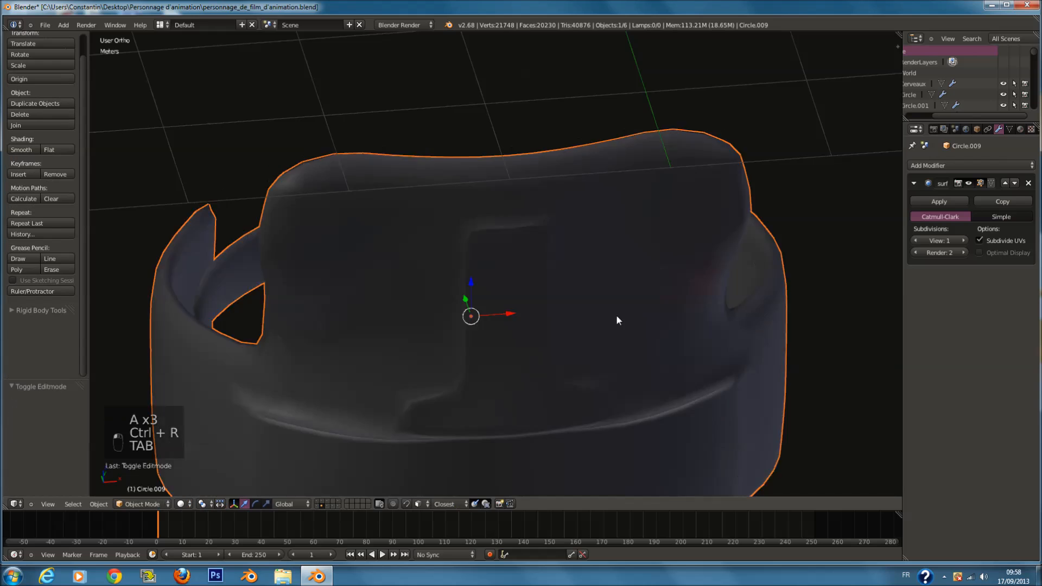
pyautogui.scroll(-2, 617, 318)
pyautogui.press('Tab')
pyautogui.scroll(2, 626, 298)
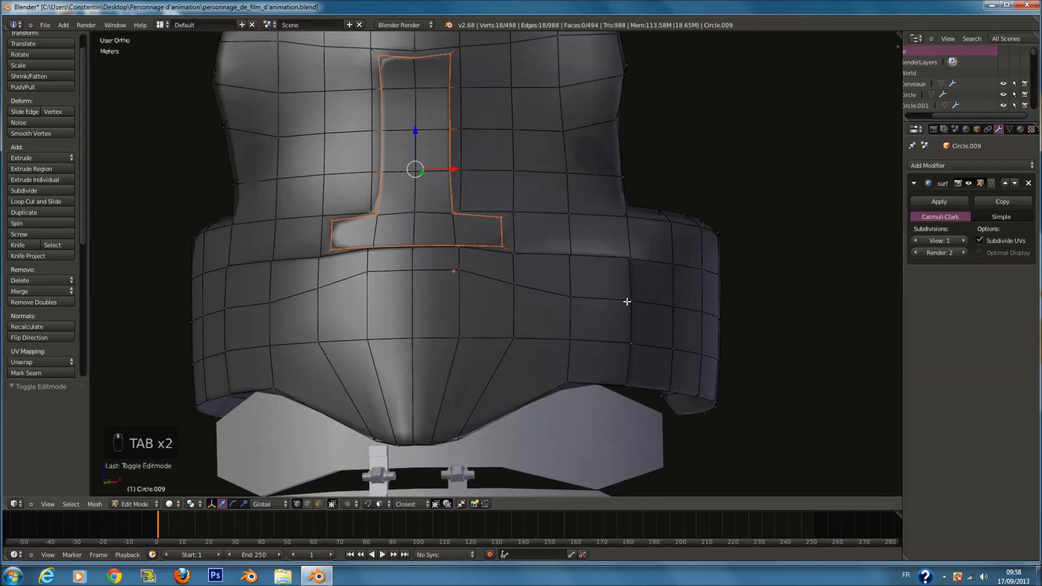
# Step: Try to add a loop cut around the upper part of the chest plate's side band
pyautogui.moveTo(655, 305); pyautogui.dragTo(567, 365, button='middle')
pyautogui.scroll(2, 566, 366)
pyautogui.hotkey('ctrl', 'r')
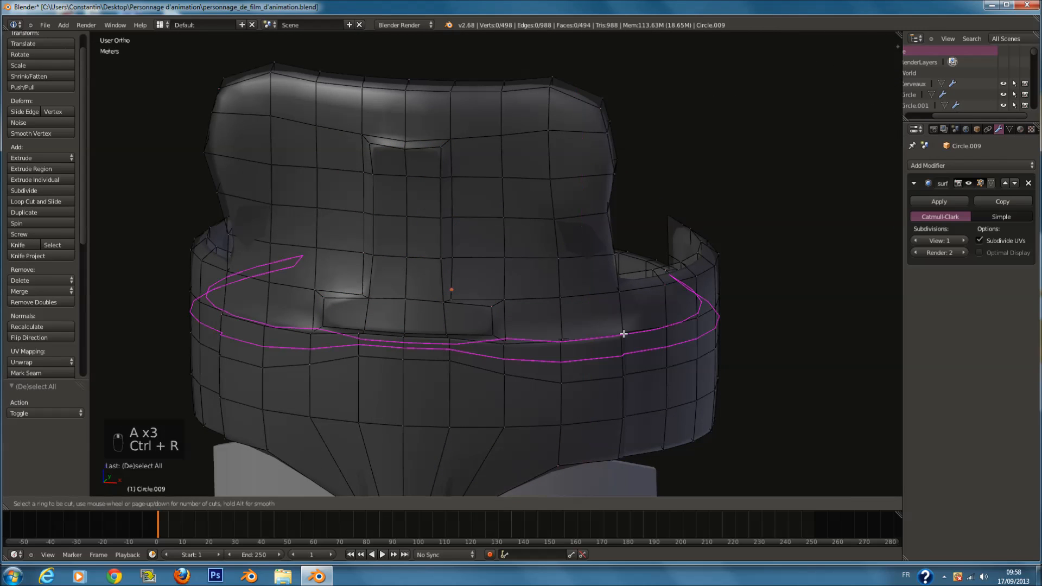
pyautogui.click(625, 335)
pyautogui.hotkey('ctrl', 'z')
# Step: Add loop cuts to the upper chest plate, sliding one close to its top edge
pyautogui.hotkey('ctrl', 'r')
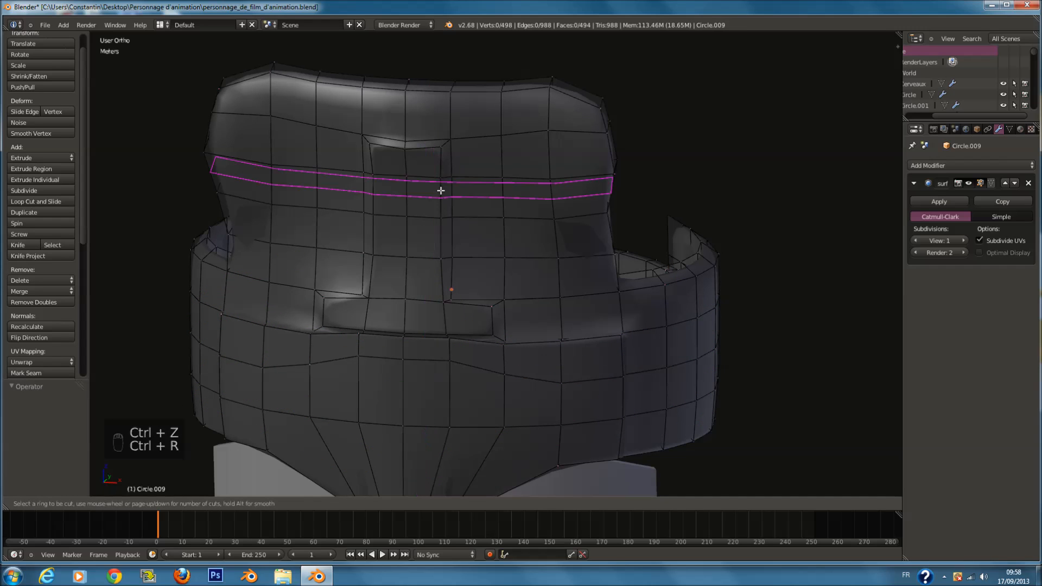
pyautogui.click(464, 128)
pyautogui.press('a')
pyautogui.hotkey('ctrl', 'r')
pyautogui.click(599, 116)
pyautogui.click(602, 93)
pyautogui.press('a')
# Step: Add a loop cut beside each side edge of the upper chest plate
pyautogui.hotkey('ctrl', 'r')
pyautogui.click(573, 112)
pyautogui.click(611, 129)
pyautogui.press('a')
pyautogui.hotkey('ctrl', 'r')
pyautogui.click(247, 116)
pyautogui.click(206, 108)
pyautogui.press('a')
# Step: Add two loop cuts along the rear strap, scale them apart along Z toward its edges and save the file
pyautogui.moveTo(600, 226); pyautogui.dragTo(379, 229, button='middle')
pyautogui.scroll(2, 380, 229)
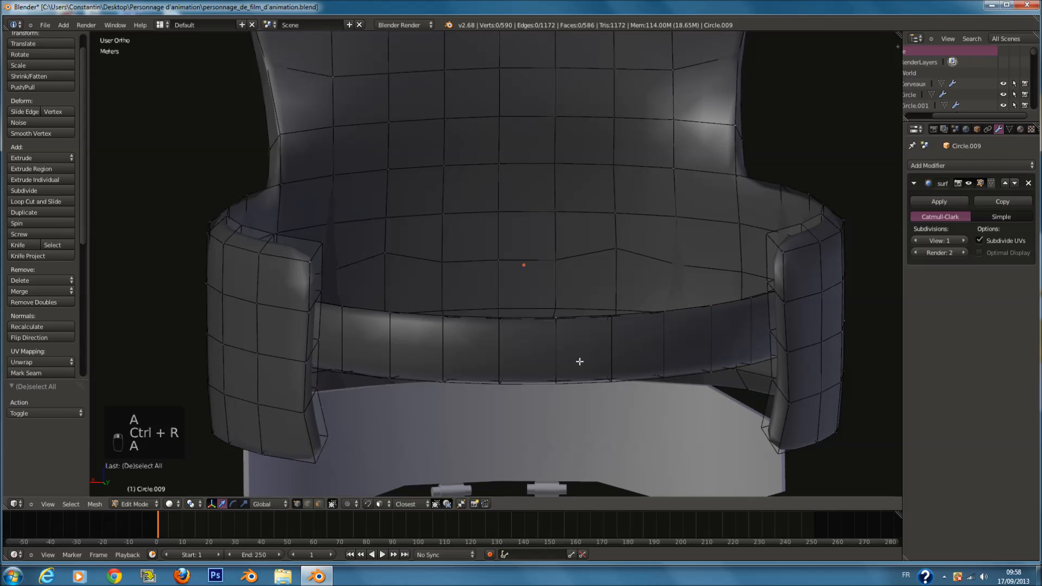
pyautogui.scroll(1, 557, 349)
pyautogui.click(555, 347)
pyautogui.click(555, 347)
pyautogui.press('s')
pyautogui.press('z')
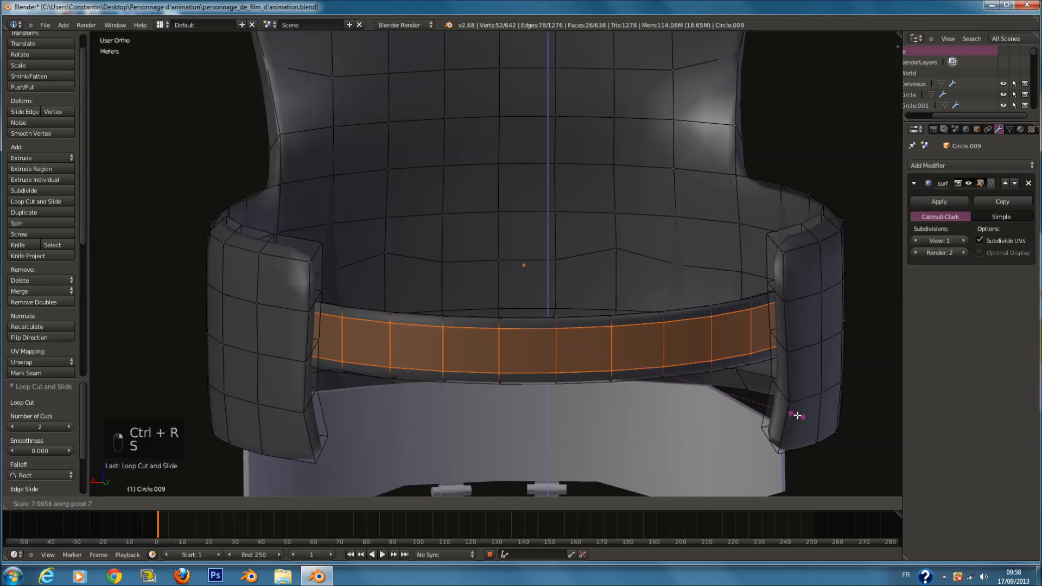
pyautogui.click(889, 422)
pyautogui.press('Tab')
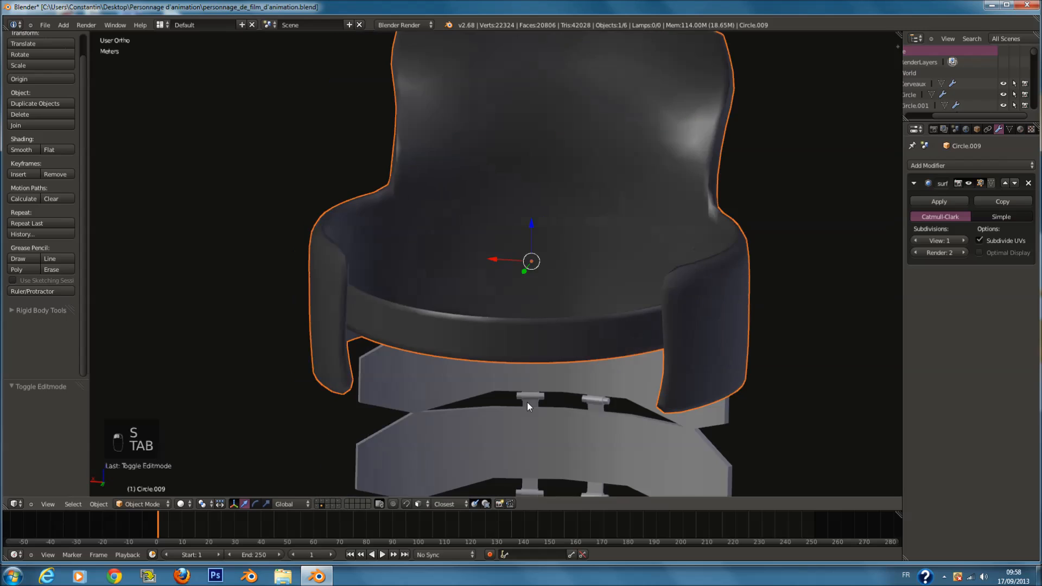
pyautogui.moveTo(527, 403); pyautogui.dragTo(483, 399, button='middle')
pyautogui.hotkey('ctrl', 's')
# Step: Examine the smoothed chest plate's front and the abdominal plates beneath it, and save the file
pyautogui.moveTo(553, 341); pyautogui.dragTo(375, 311, button='middle')
pyautogui.press('z')
pyautogui.press('z')
pyautogui.rightClick(555, 405)
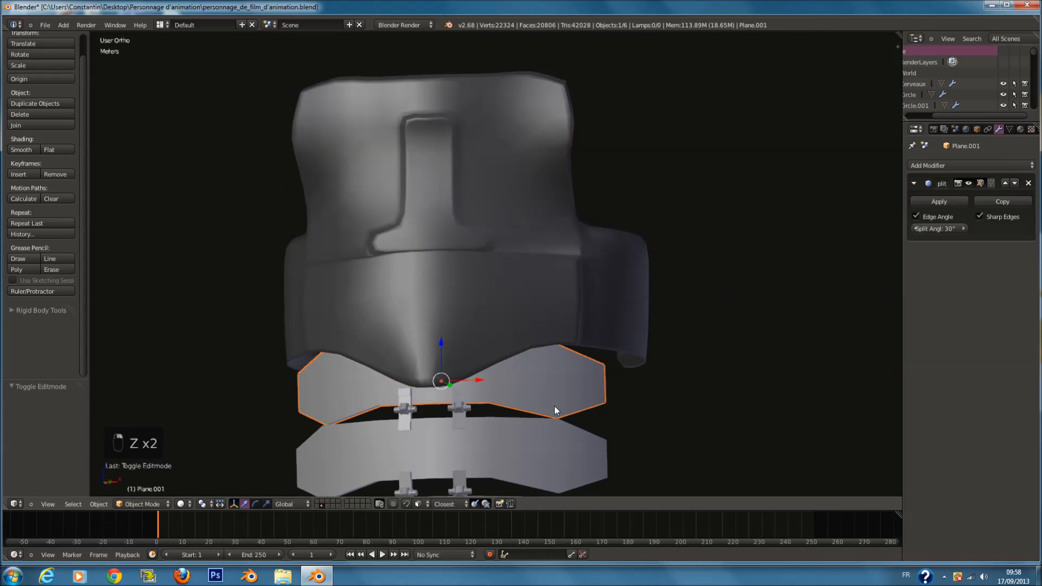
pyautogui.scroll(-2, 543, 391)
pyautogui.moveTo(538, 376); pyautogui.dragTo(558, 272, button='middle')
pyautogui.press('KP_3')
pyautogui.press('KP_Decimal')
pyautogui.hotkey('ctrl', 's')
pyautogui.press('KP_1')
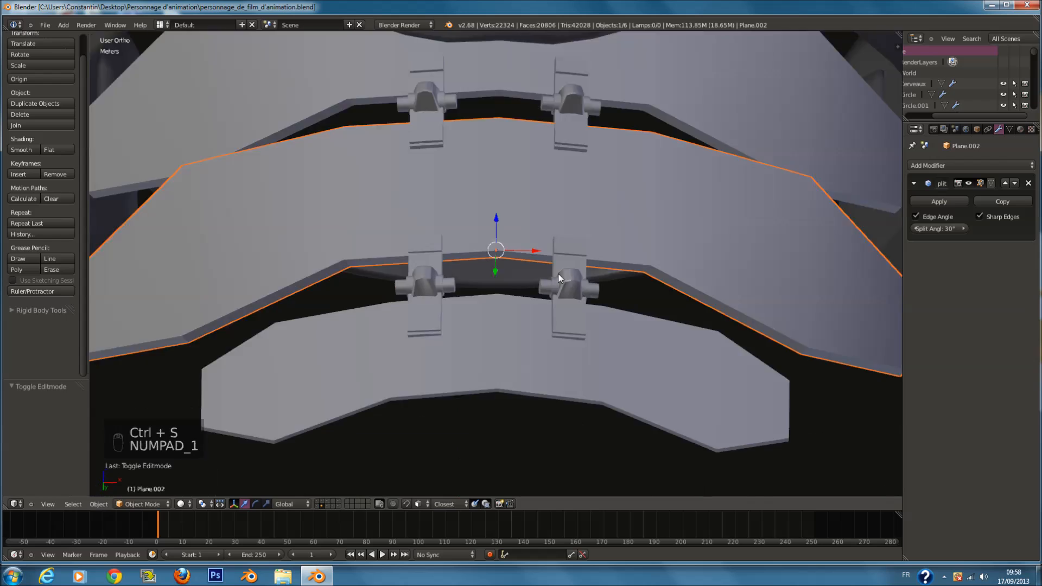
# Step: Inspect the mirrored hinge object between the abdominal plates and its mesh
pyautogui.press('a')
pyautogui.press('a')
pyautogui.rightClick(563, 388)
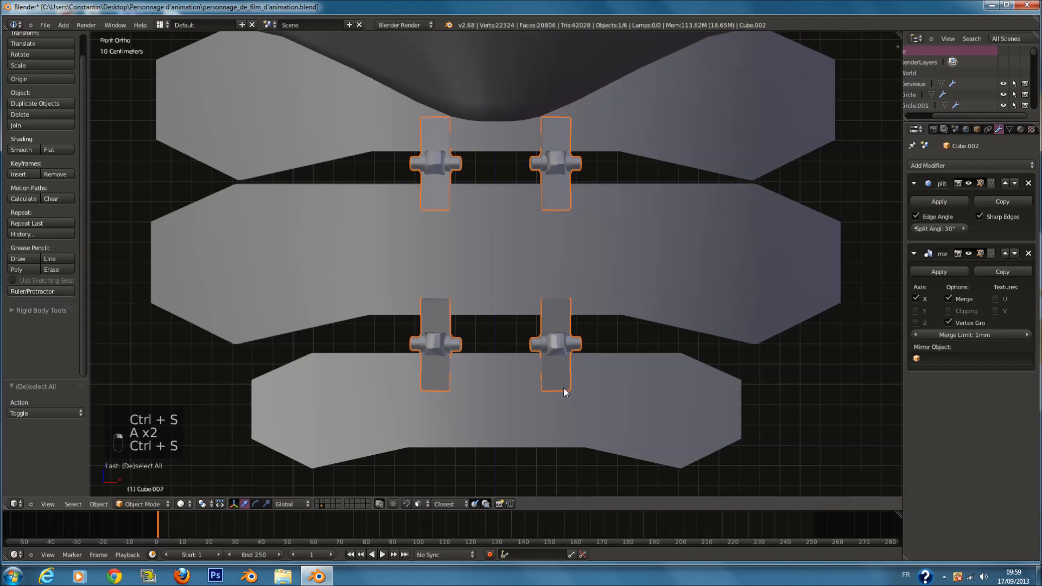
pyautogui.scroll(-4, 545, 347)
pyautogui.scroll(2, 545, 348)
pyautogui.press('Tab')
pyautogui.scroll(2, 545, 344)
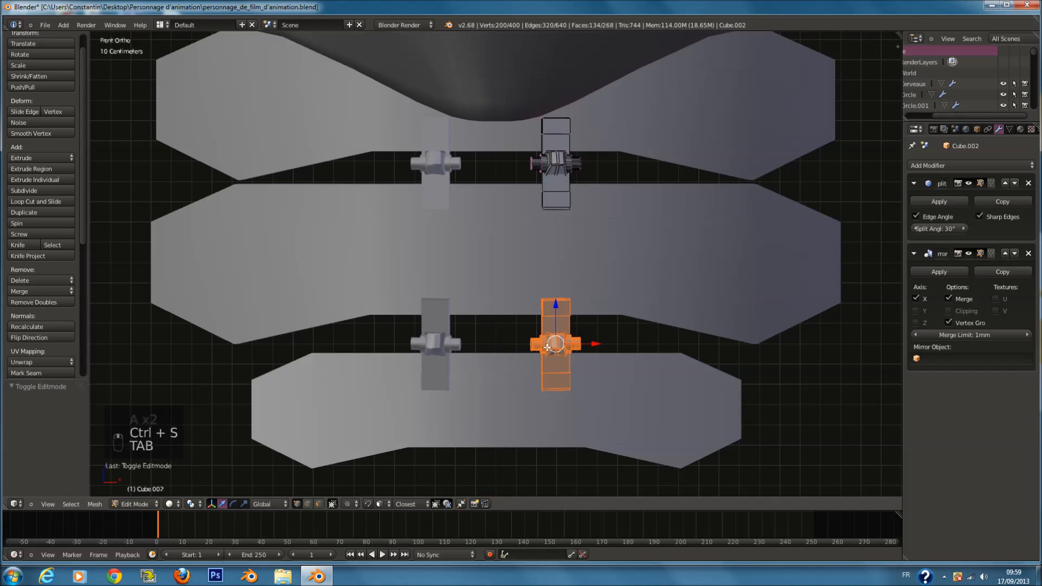
pyautogui.scroll(-6, 540, 341)
pyautogui.press('Tab')
pyautogui.scroll(10, 538, 340)
pyautogui.moveTo(535, 332); pyautogui.dragTo(442, 220, button='middle')
# Step: Reset the 3D cursor to the world origin, add a cube there and scale it to 0.625
pyautogui.press('KP_1')
pyautogui.press('a')
pyautogui.press('a')
pyautogui.scroll(-2, 461, 244)
pyautogui.hotkey('shift', 'a')
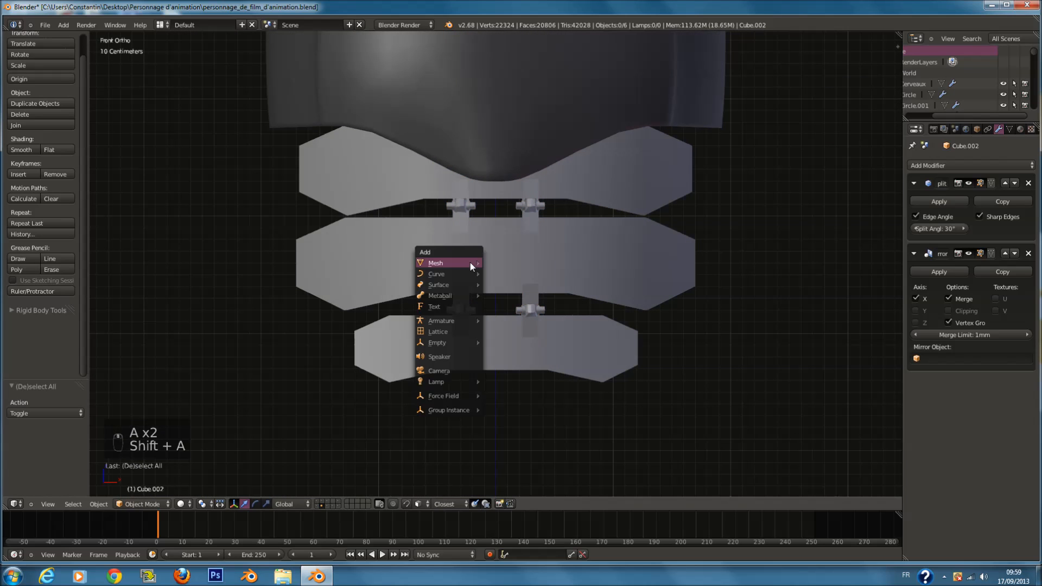
pyautogui.hotkey('shift', 'c')
pyautogui.hotkey('shift', 'a')
pyautogui.click(549, 252)
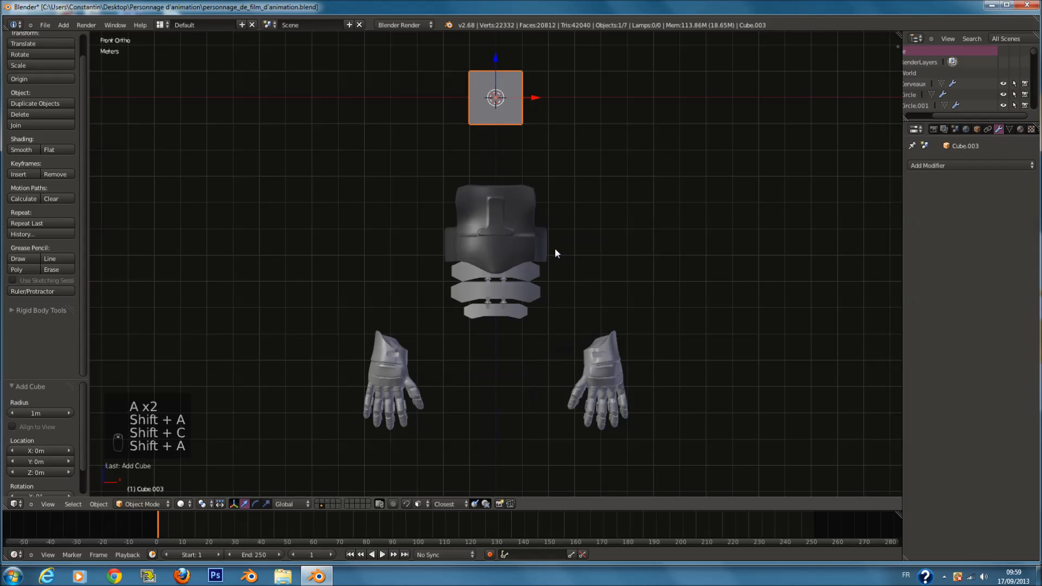
pyautogui.scroll(4, 601, 228)
pyautogui.click(542, 102)
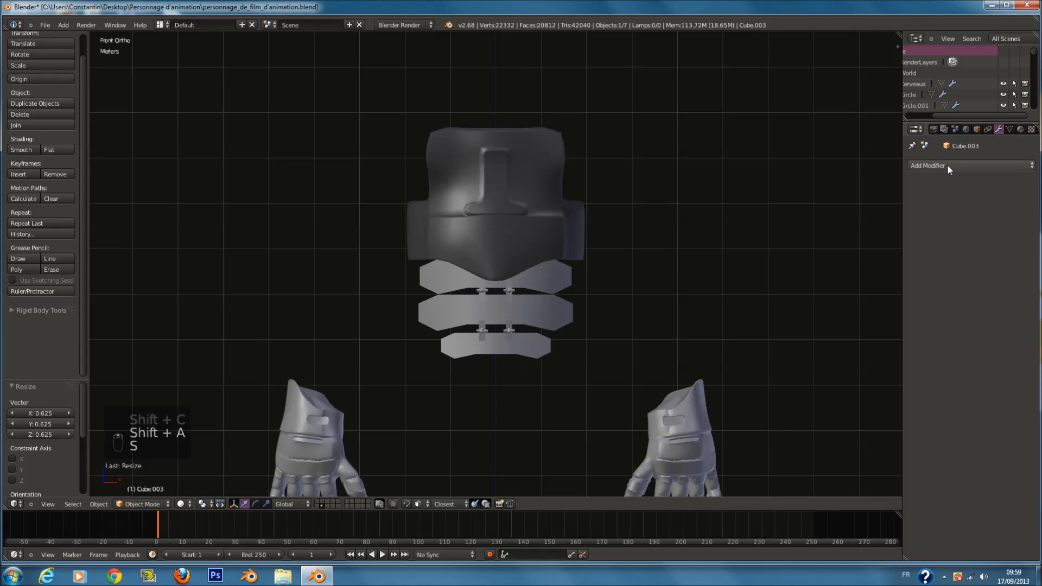
# Step: Give the new cube a Mirror modifier on the X axis
pyautogui.click(948, 165)
pyautogui.click(813, 250)
pyautogui.scroll(-2, 549, 135)
# Step: Move the cube's mesh about 45 cm along X, 7.27 m down and 2 m forward along Y, in front of the abdominal plates
pyautogui.press('Tab')
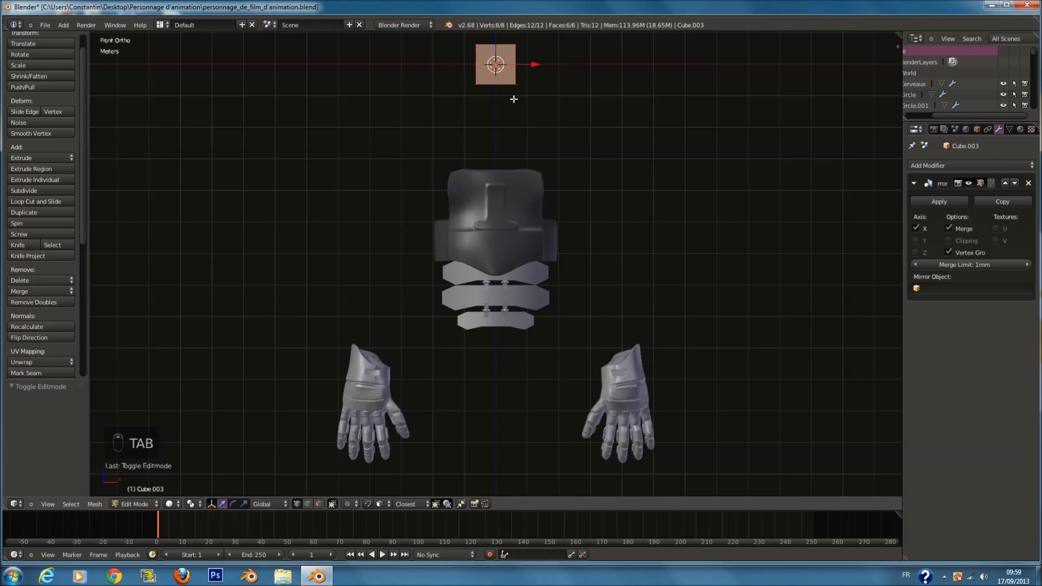
pyautogui.press('g')
pyautogui.click(527, 328)
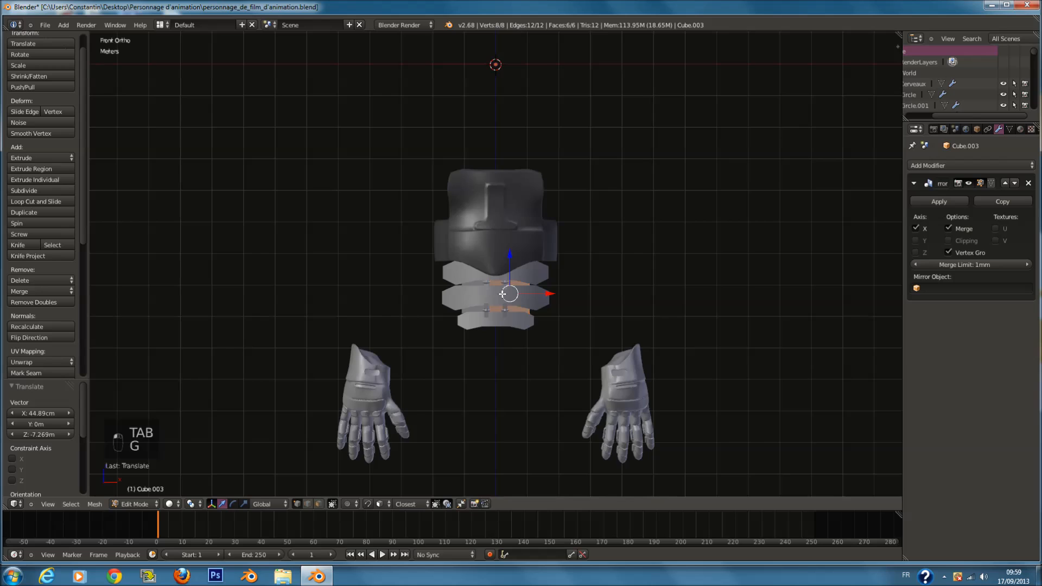
pyautogui.press('KP_3')
pyautogui.scroll(3, 503, 287)
pyautogui.moveTo(529, 317); pyautogui.dragTo(419, 317)
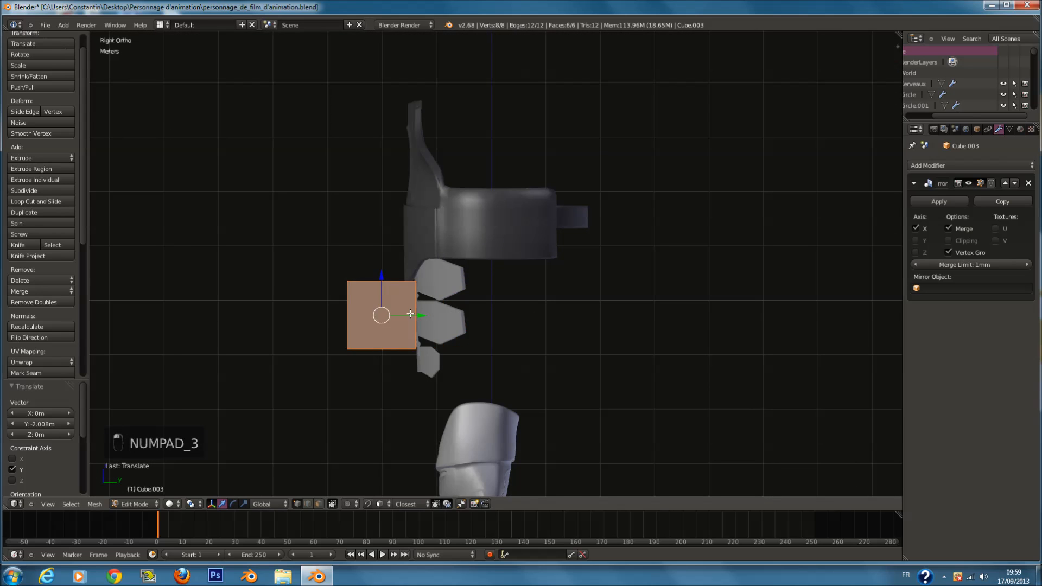
# Step: Scale the cube's mesh to about 0.242 and move it just below the upper hinge on its side
pyautogui.press('KP_Decimal')
pyautogui.press('KP_1')
pyautogui.press('s')
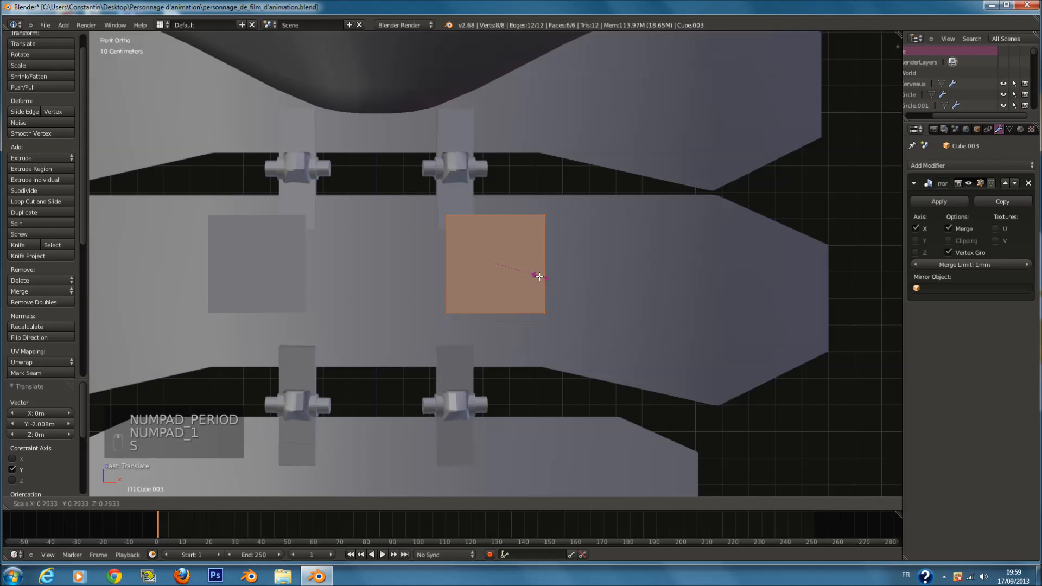
pyautogui.click(533, 276)
pyautogui.scroll(1, 570, 287)
pyautogui.keyDown('shift'); pyautogui.scroll(4, 577, 288); pyautogui.keyUp('shift')
pyautogui.keyDown('ctrl'); pyautogui.scroll(-3, 589, 335); pyautogui.keyUp('ctrl')
pyautogui.scroll(2, 611, 342)
pyautogui.scroll(2, 612, 343)
pyautogui.press('g')
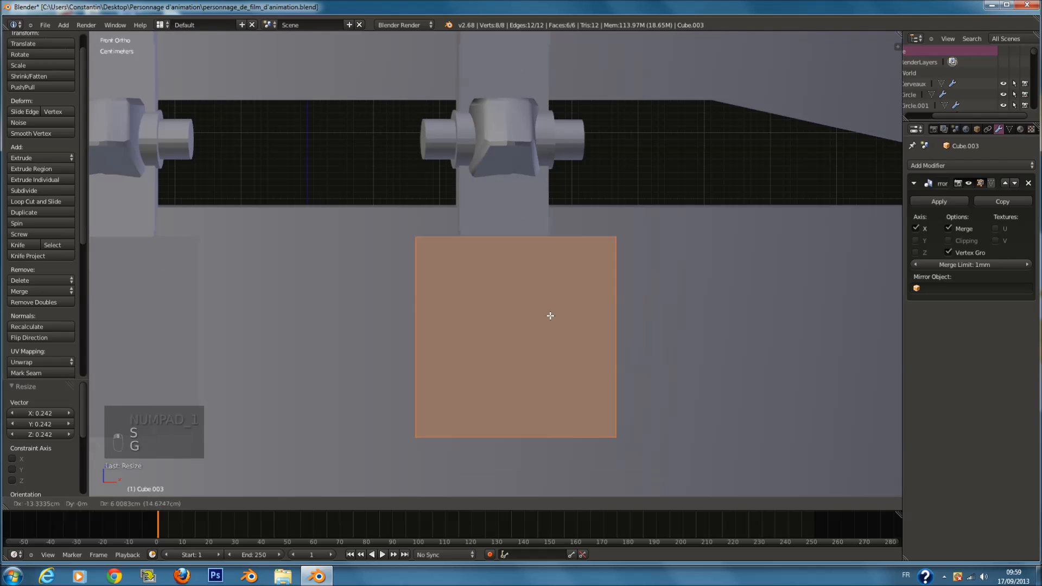
pyautogui.click(537, 306)
# Step: Flatten the cube along Z and raise it about 5.5 cm to overlap the lower end of the hinge strap
pyautogui.press('z')
pyautogui.press('s')
pyautogui.press('z')
pyautogui.click(525, 359)
pyautogui.press('g')
pyautogui.click(526, 324)
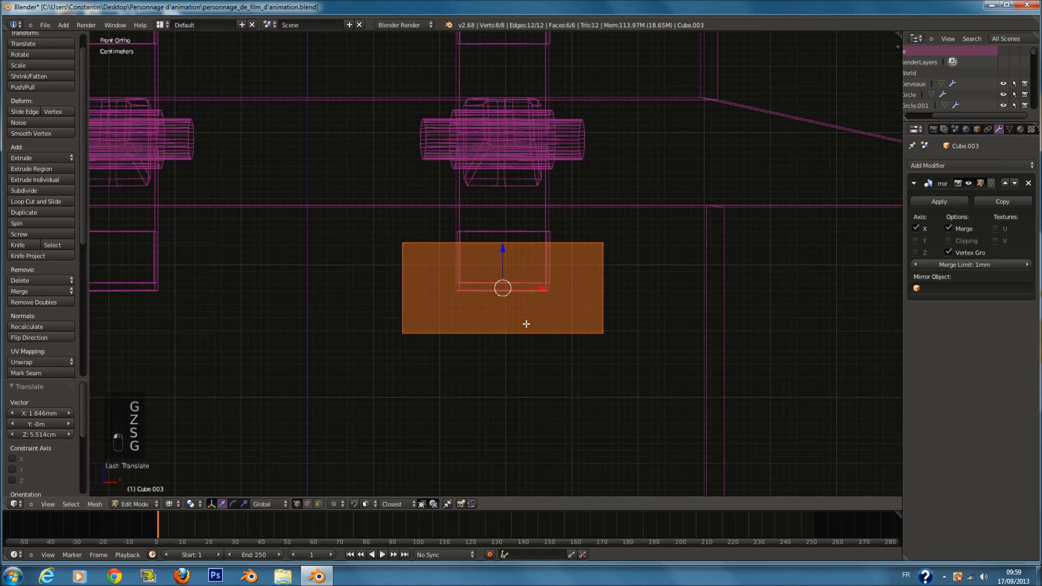
# Step: Lower the block's bottom rear edge about 13 cm along Z to slope its underside
pyautogui.press('z')
pyautogui.moveTo(533, 378); pyautogui.dragTo(628, 360, button='middle')
pyautogui.click(308, 504)
pyautogui.rightClick(586, 345)
pyautogui.press('g')
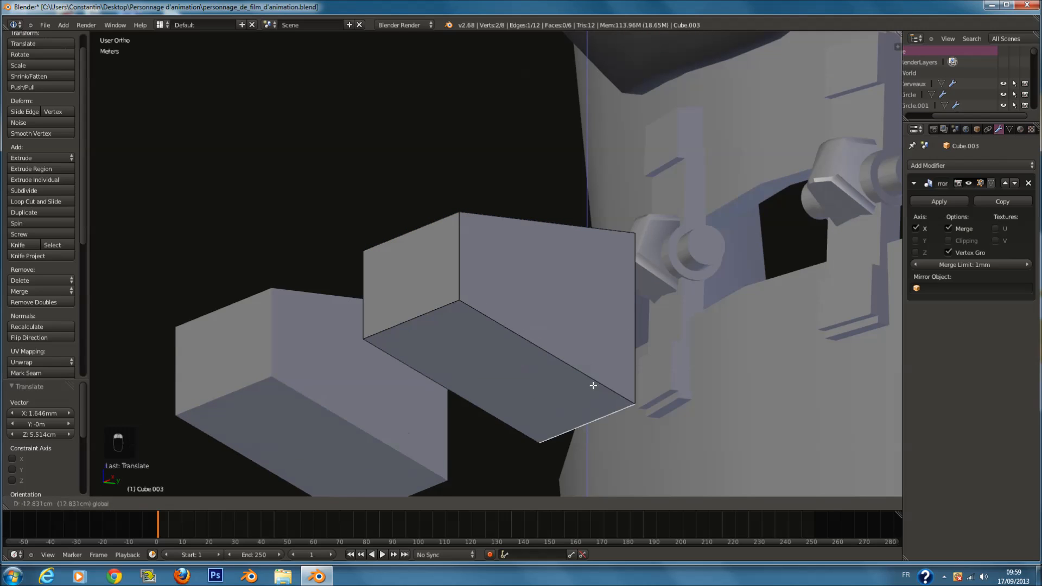
# Step: Scale down the whole block and move it about 60 cm along Y onto the middle abdominal plate
pyautogui.press('l')
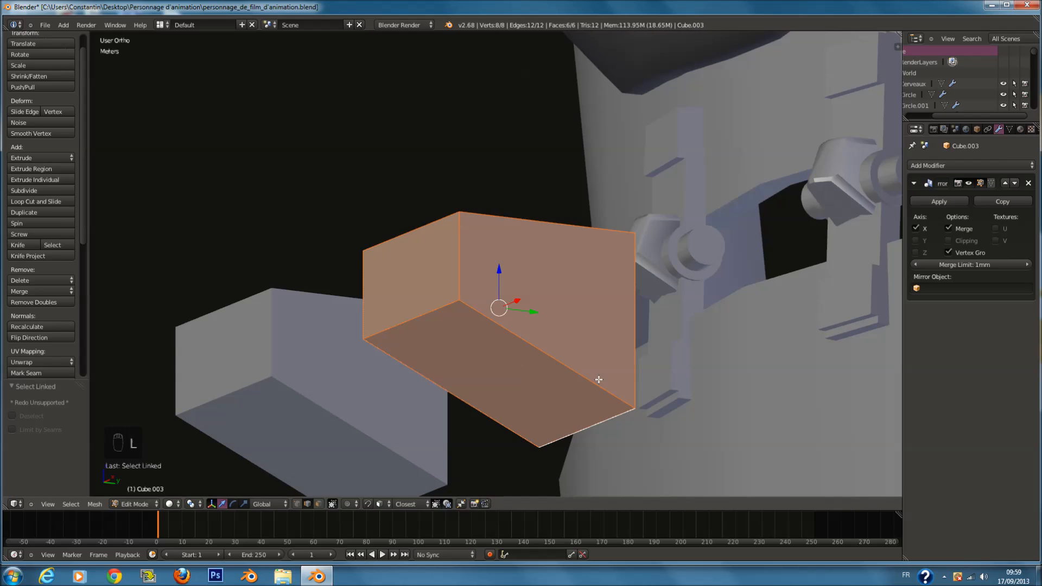
pyautogui.press('KP_1')
pyautogui.press('KP_3')
pyautogui.press('s')
pyautogui.press('x')
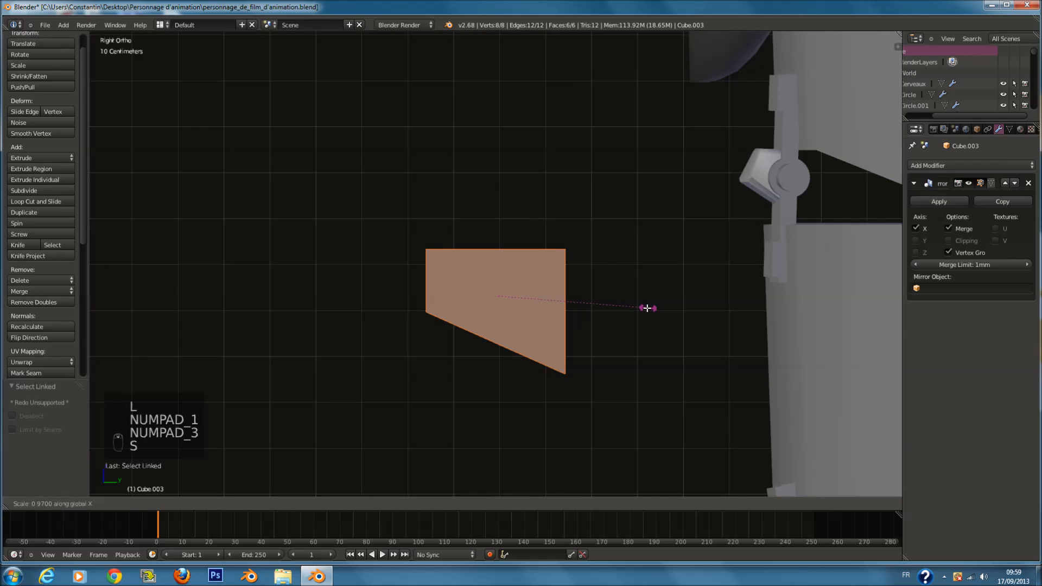
pyautogui.click(609, 306)
pyautogui.press('s')
pyautogui.moveTo(541, 296); pyautogui.dragTo(814, 316)
pyautogui.press('KP_1')
pyautogui.press('KP_Decimal')
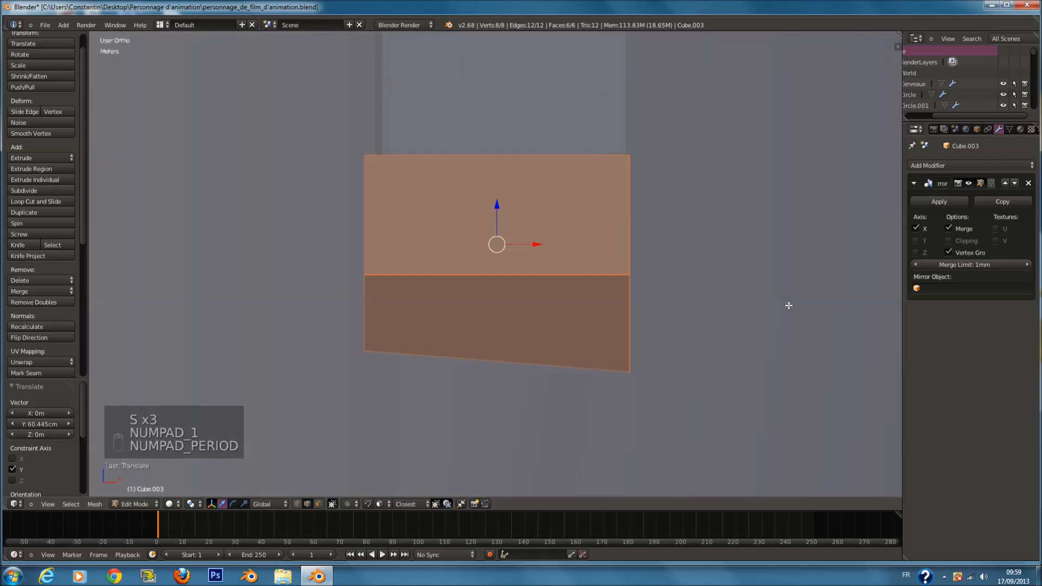
# Step: Rescale the sloped block at the lower end of the upper hinge's strap
pyautogui.press('s')
pyautogui.click(710, 295)
pyautogui.scroll(-3, 612, 303)
pyautogui.moveTo(612, 302); pyautogui.dragTo(601, 338, button='middle')
pyautogui.press('KP_1')
# Step: Duplicate the block, rotate the copy 180° in the front view and move it up to the strap's upper end
pyautogui.hotkey('shift', 'd')
pyautogui.rightClick(633, 251)
pyautogui.write('r90')
pyautogui.press('Return')
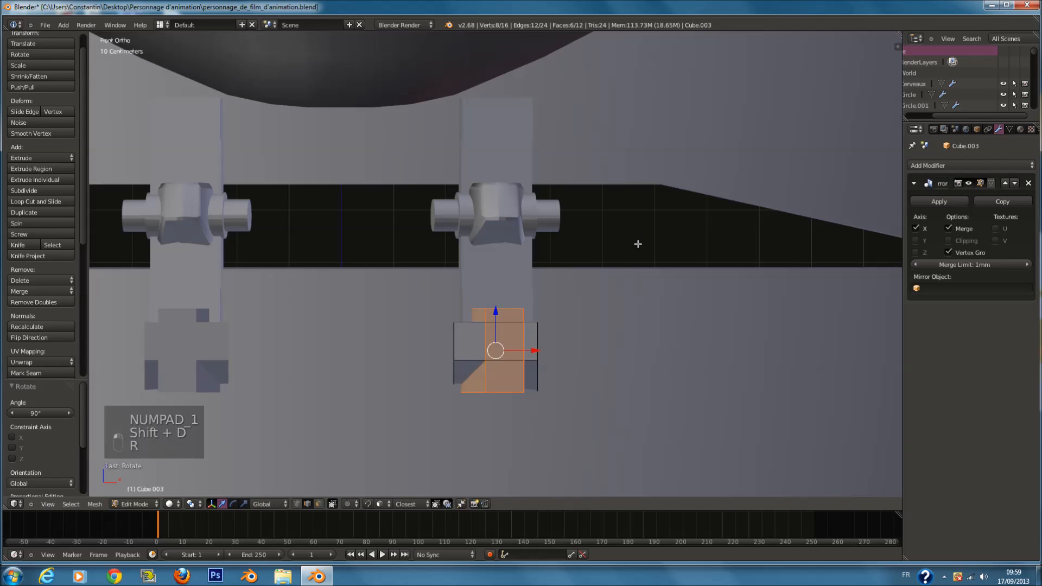
pyautogui.write('r90')
pyautogui.moveTo(498, 329); pyautogui.dragTo(551, 92)
# Step: Duplicate both blocks and move the copies straight down onto the ends of the lower hinge's strap
pyautogui.scroll(-2, 574, 228)
pyautogui.press('a')
pyautogui.press('a')
pyautogui.press('a')
pyautogui.scroll(-1, 563, 226)
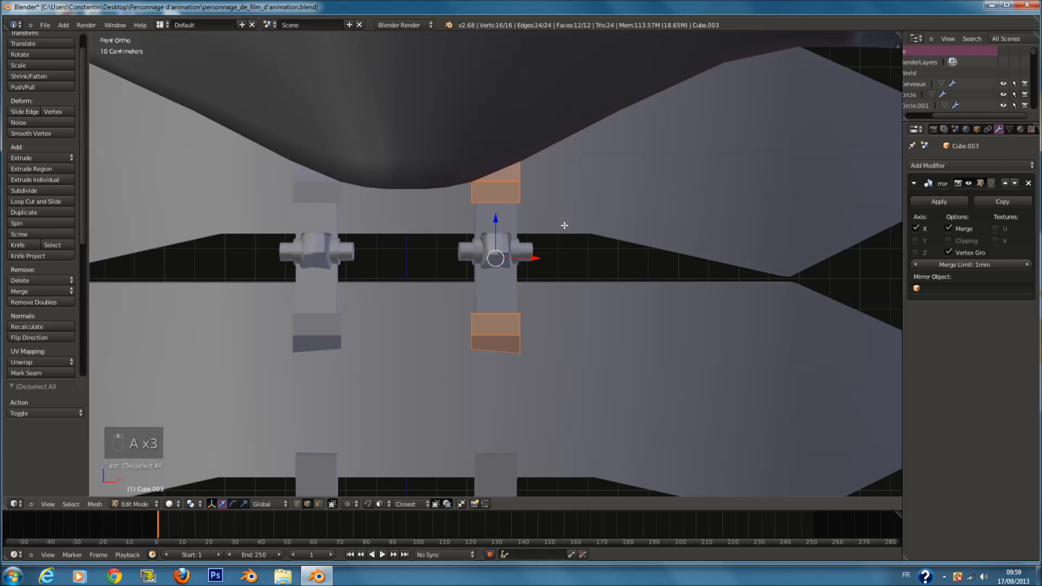
pyautogui.keyDown('shift'); pyautogui.scroll(-9, 561, 230); pyautogui.keyUp('shift')
pyautogui.hotkey('shift', 'd')
pyautogui.rightClick(561, 288)
pyautogui.keyDown('shift'); pyautogui.scroll(-4, 529, 174); pyautogui.keyUp('shift')
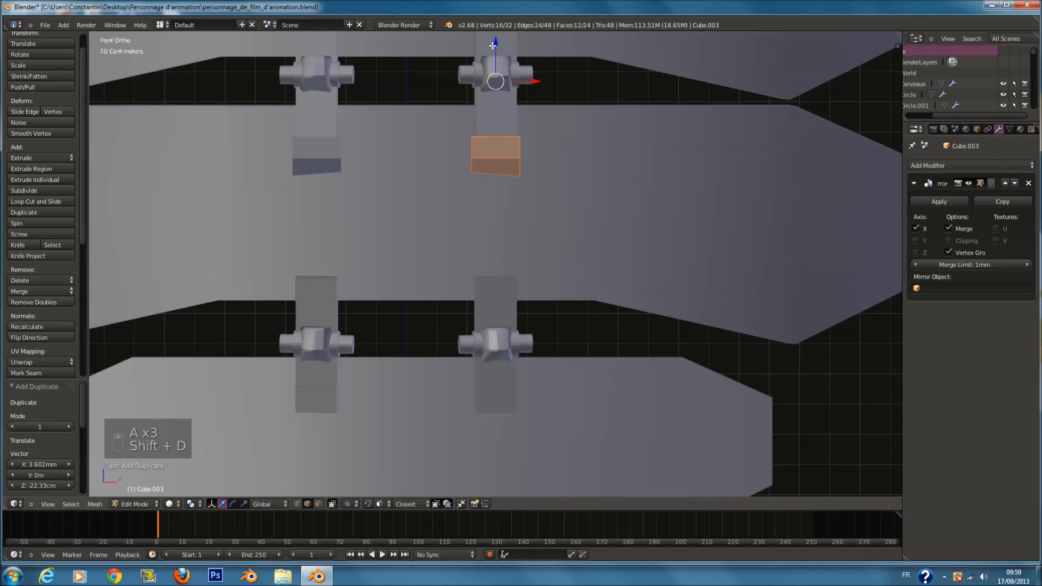
pyautogui.hotkey('shift', 'd')
pyautogui.click(497, 307)
# Step: Rotate all four blocks slightly about the Z axis and shift them about -1.6 cm along Y
pyautogui.press('a')
pyautogui.press('a')
pyautogui.press('a')
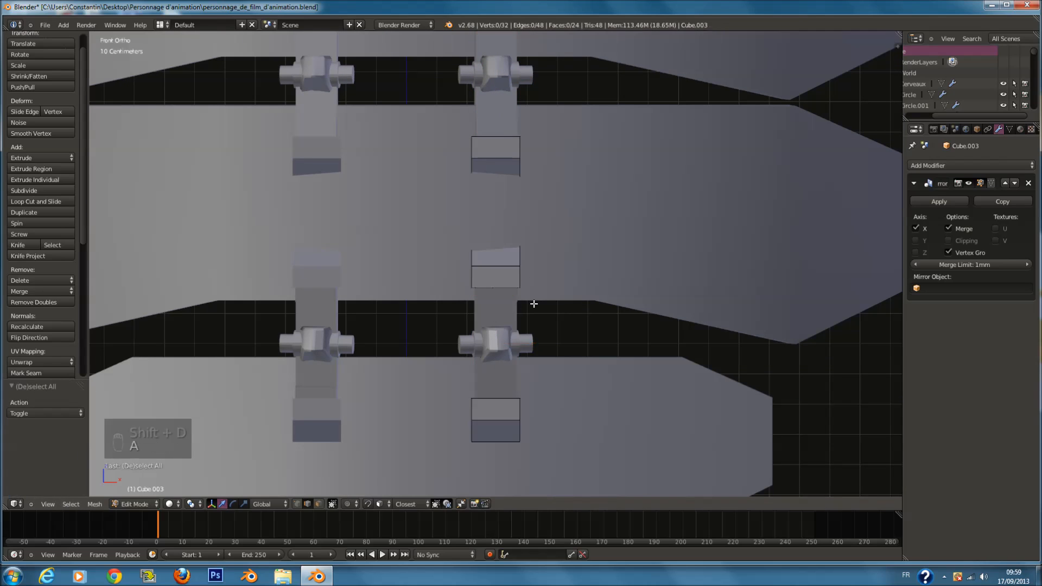
pyautogui.moveTo(575, 270); pyautogui.dragTo(601, 272, button='middle')
pyautogui.press('r')
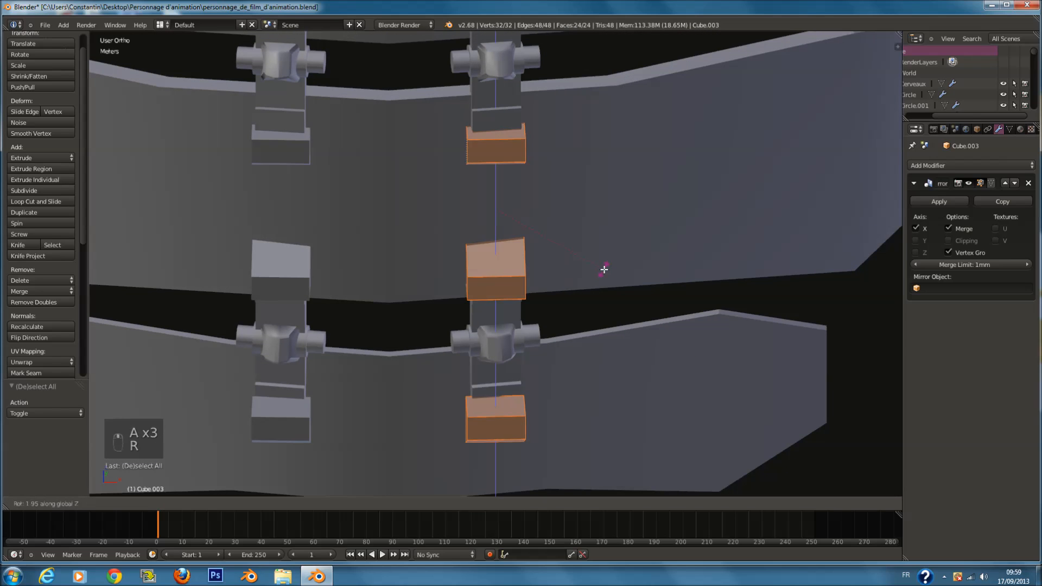
pyautogui.click(610, 258)
pyautogui.moveTo(527, 211); pyautogui.dragTo(529, 210)
pyautogui.moveTo(529, 210); pyautogui.dragTo(503, 237, button='middle')
pyautogui.moveTo(516, 207); pyautogui.dragTo(508, 218)
pyautogui.scroll(6, 510, 163)
pyautogui.moveTo(517, 148); pyautogui.dragTo(533, 140, button='middle')
# Step: Select the lowest block in the side view and push it along Y into the lowest abdominal plate
pyautogui.press('KP_3')
pyautogui.keyDown('shift'); pyautogui.scroll(-3, 531, 140); pyautogui.keyUp('shift')
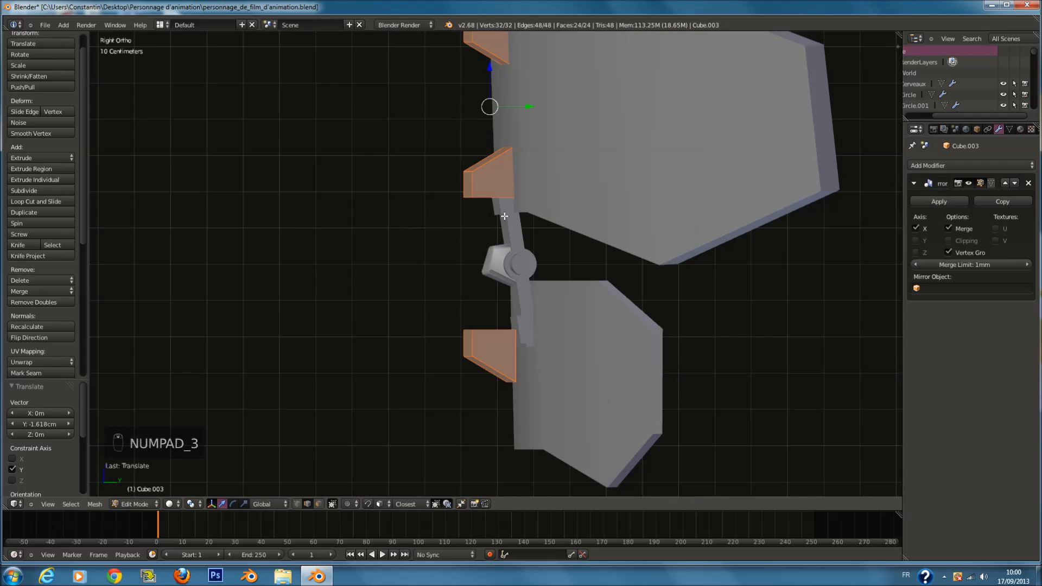
pyautogui.press('z')
pyautogui.press('a')
pyautogui.press('c')
pyautogui.scroll(-12, 500, 326)
pyautogui.click(499, 323)
pyautogui.rightClick(499, 323)
pyautogui.press('z')
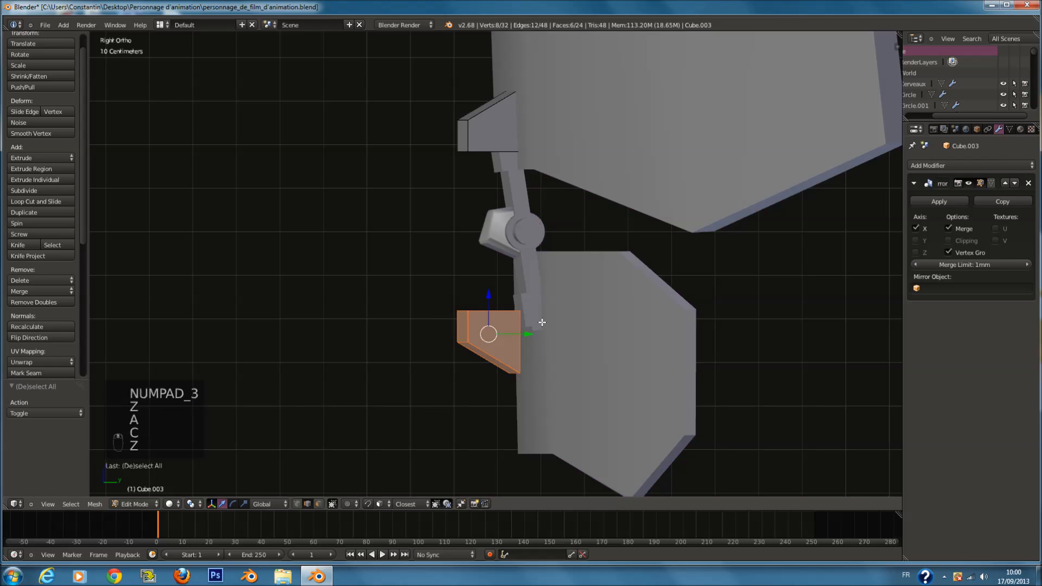
pyautogui.moveTo(526, 332); pyautogui.dragTo(559, 334)
pyautogui.moveTo(560, 334)
pyautogui.mouseDown(button='middle')
pyautogui.moveTo(567, 347)
pyautogui.moveTo(530, 319)
pyautogui.mouseUp(button='middle')
# Step: Select the block just above the lower hinge and move it about 1.4 cm along Y into the middle plate
pyautogui.press('z')
pyautogui.press('a')
pyautogui.press('c')
pyautogui.click(497, 120)
pyautogui.rightClick(497, 120)
pyautogui.press('z')
pyautogui.moveTo(522, 130); pyautogui.dragTo(528, 136)
pyautogui.scroll(-3, 530, 134)
pyautogui.moveTo(530, 134)
pyautogui.mouseDown(button='middle')
pyautogui.moveTo(554, 114)
pyautogui.moveTo(541, 160)
pyautogui.mouseUp(button='middle')
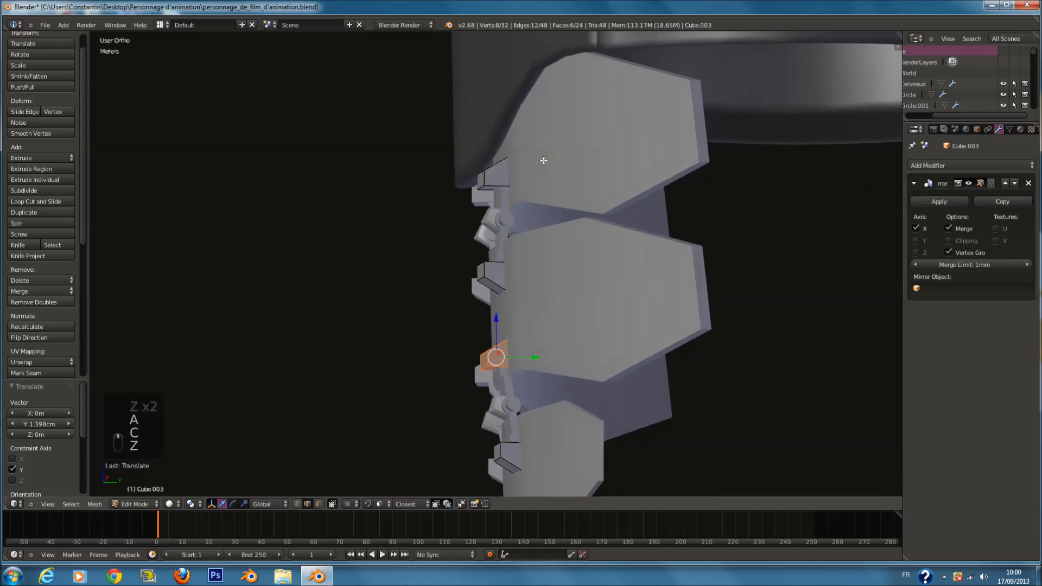
# Step: Finish editing the block mesh and save the file over the existing version
pyautogui.press('z')
pyautogui.press('z')
pyautogui.scroll(2, 593, 191)
pyautogui.scroll(-4, 593, 191)
pyautogui.moveTo(594, 191); pyautogui.dragTo(624, 209, button='middle')
pyautogui.press('Tab')
pyautogui.hotkey('ctrl', 's')
pyautogui.click(600, 252)
# Step: Save the file and join the hinge straps with the block details into a single object
pyautogui.rightClick(471, 236)
pyautogui.hotkey('ctrl', 's')
pyautogui.moveTo(500, 261); pyautogui.dragTo(496, 330, button='middle')
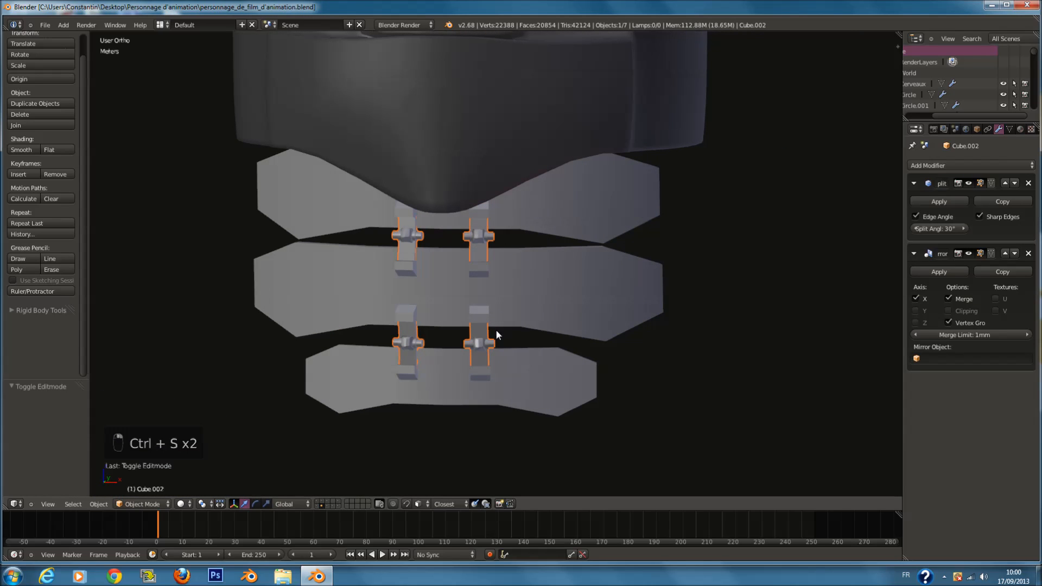
pyautogui.keyDown('shift'); pyautogui.rightClick(487, 372); pyautogui.keyUp('shift')
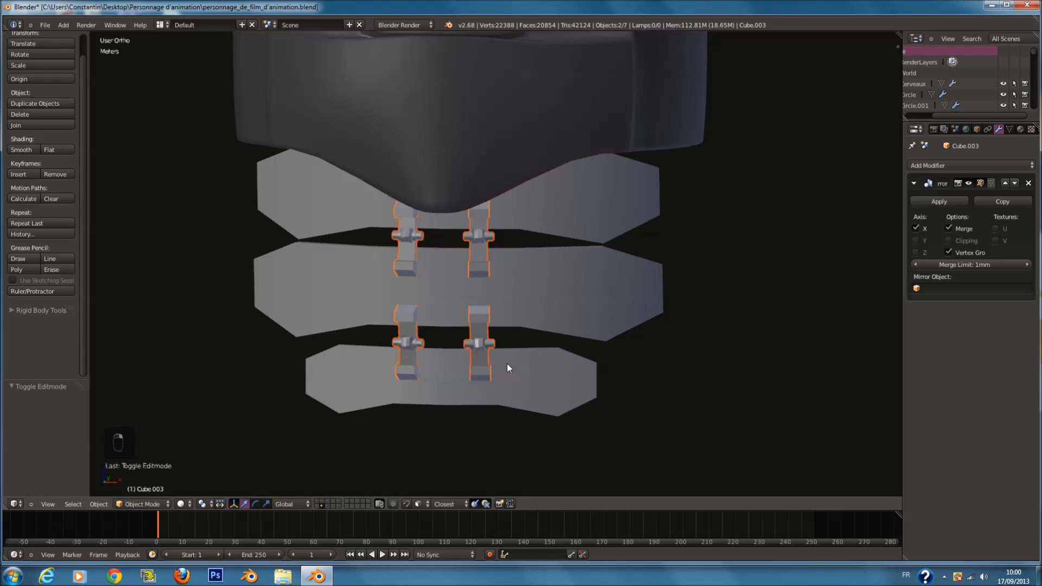
pyautogui.hotkey('ctrl', 'j')
pyautogui.scroll(4, 518, 348)
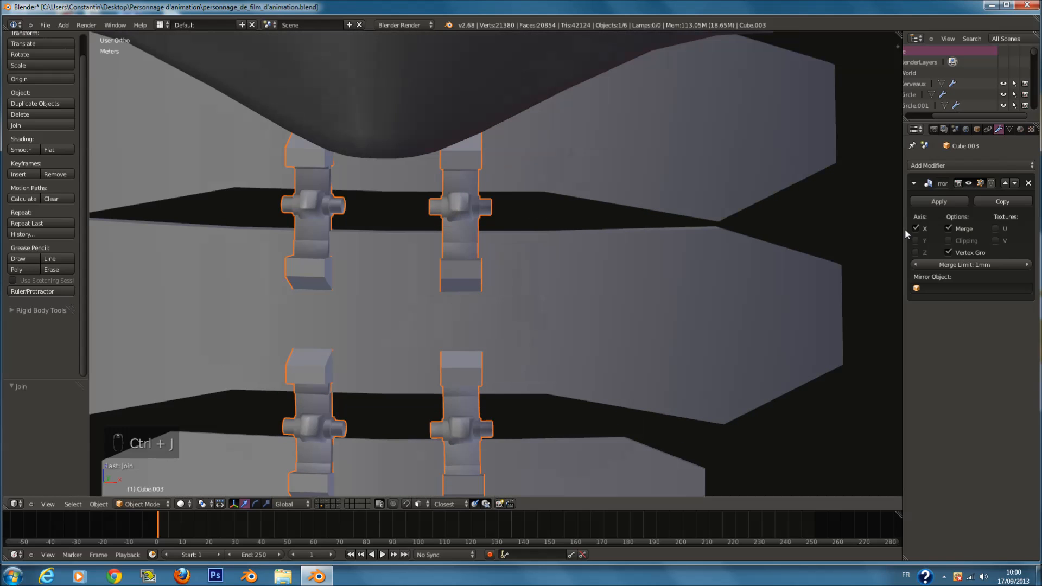
# Step: Add an Edge Split modifier to the joined hinges, shade them smooth and save the file
pyautogui.click(966, 166)
pyautogui.click(832, 243)
pyautogui.hotkey('ctrl', 's')
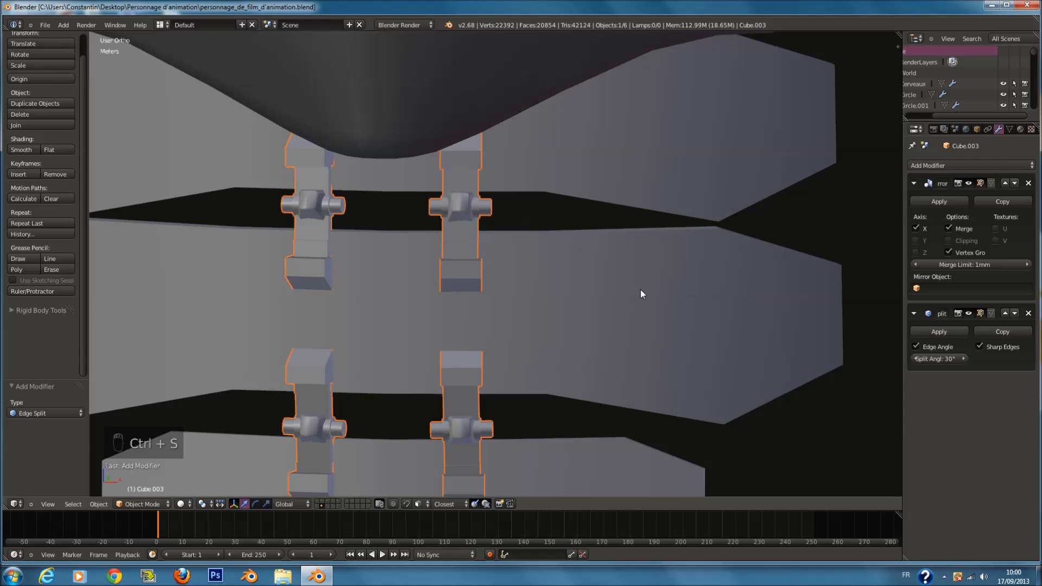
pyautogui.press('KP_1')
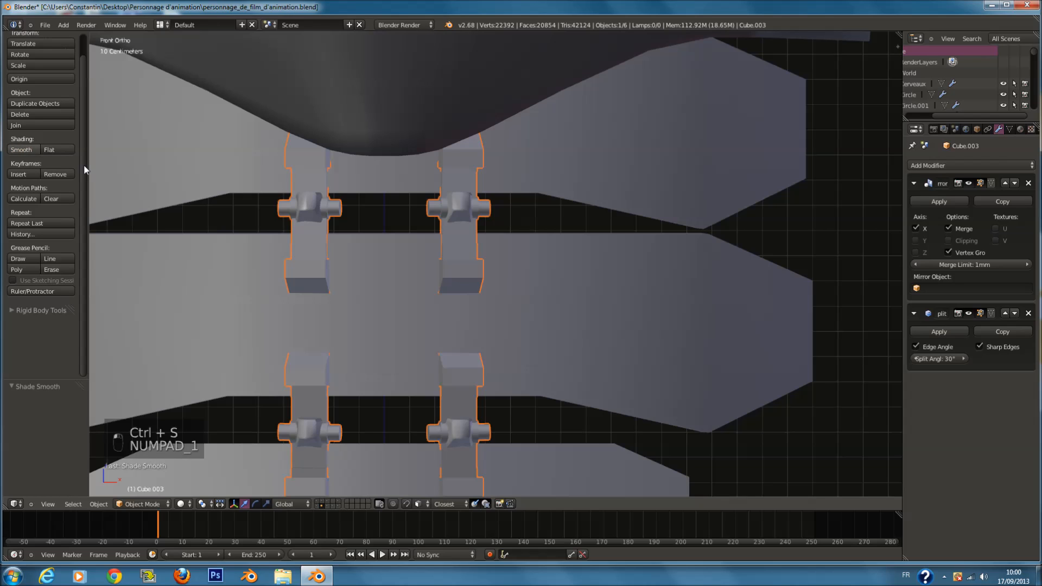
pyautogui.scroll(-8, 523, 331)
pyautogui.press('a')
pyautogui.press('a')
pyautogui.hotkey('ctrl', 's')
pyautogui.scroll(2, 507, 395)
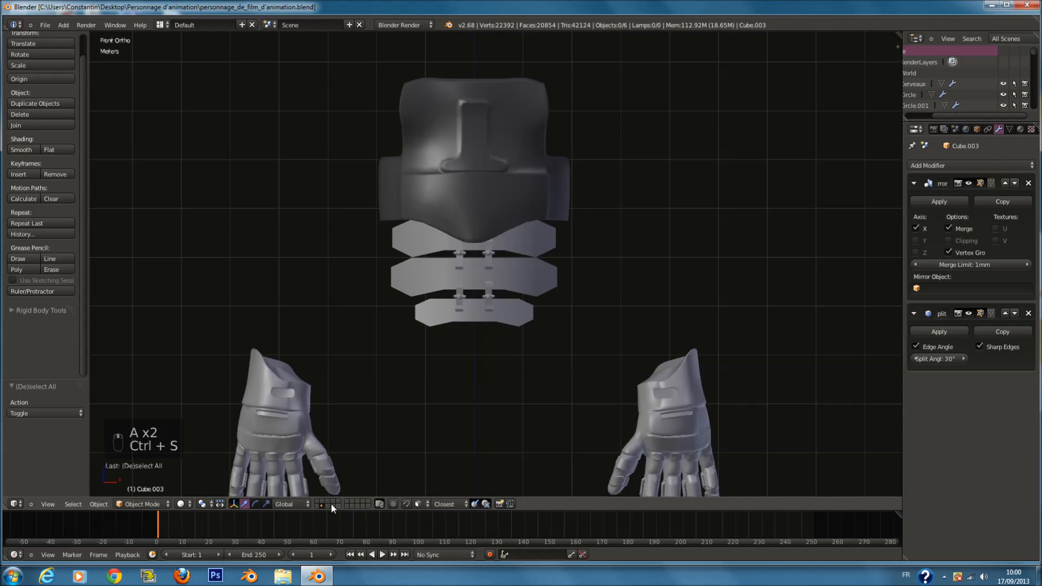
# Step: Show the layers with the character's head, arms and pelvis alongside the torso, inspect the assembly and save
pyautogui.keyDown('shift'); pyautogui.click(321, 501); pyautogui.keyUp('shift')
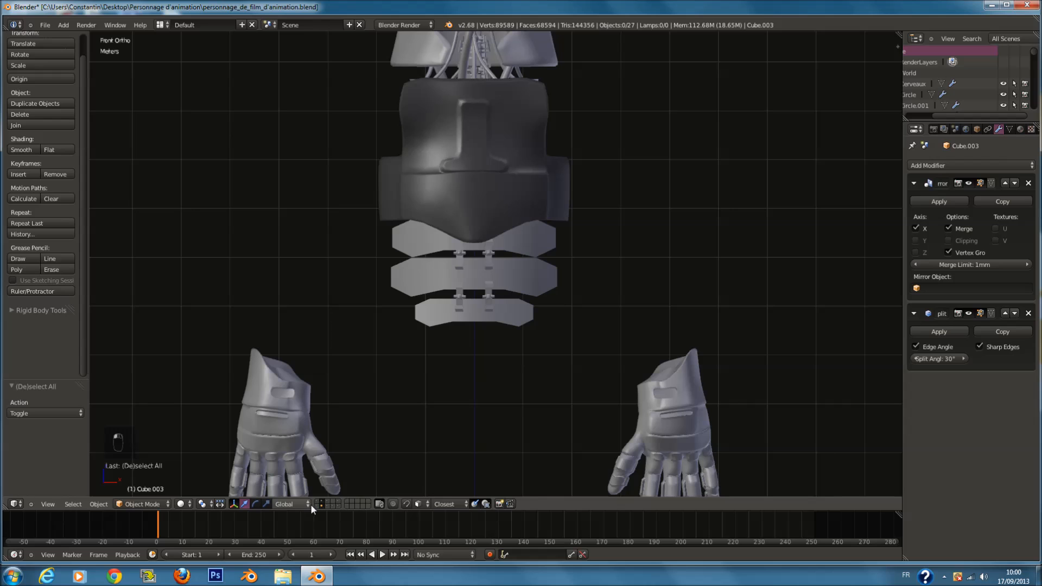
pyautogui.keyDown('shift'); pyautogui.click(318, 506); pyautogui.keyUp('shift')
pyautogui.keyDown('shift'); pyautogui.click(326, 501); pyautogui.keyUp('shift')
pyautogui.keyDown('shift'); pyautogui.click(326, 506); pyautogui.keyUp('shift')
pyautogui.keyDown('shift'); pyautogui.scroll(6, 391, 441); pyautogui.keyUp('shift')
pyautogui.hotkey('ctrl', 's')
pyautogui.scroll(-3, 458, 374)
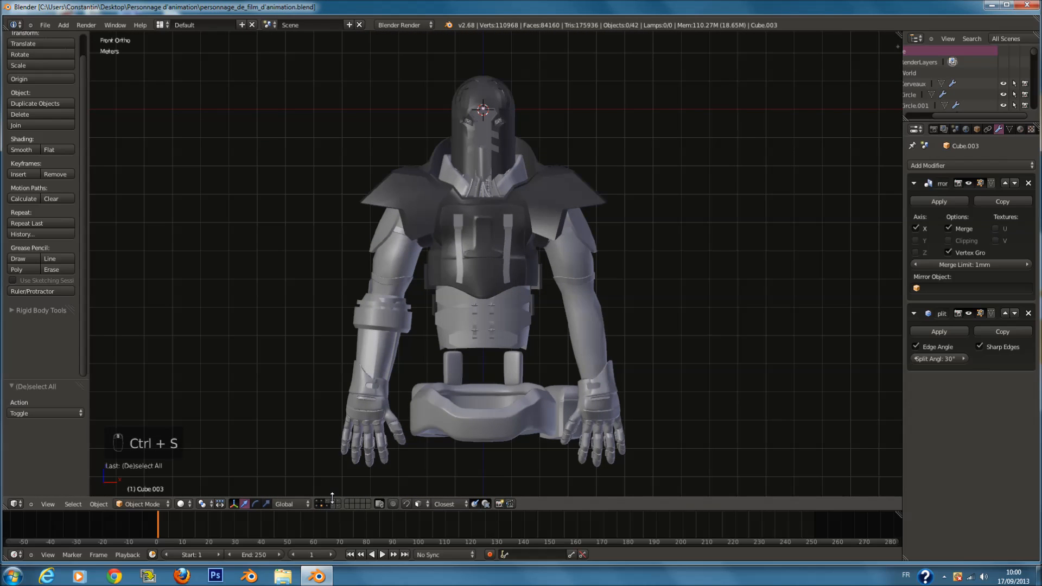
pyautogui.keyDown('shift'); pyautogui.click(333, 504); pyautogui.keyUp('shift')
pyautogui.keyDown('shift'); pyautogui.scroll(-3, 507, 324); pyautogui.keyUp('shift')
pyautogui.scroll(3, 506, 323)
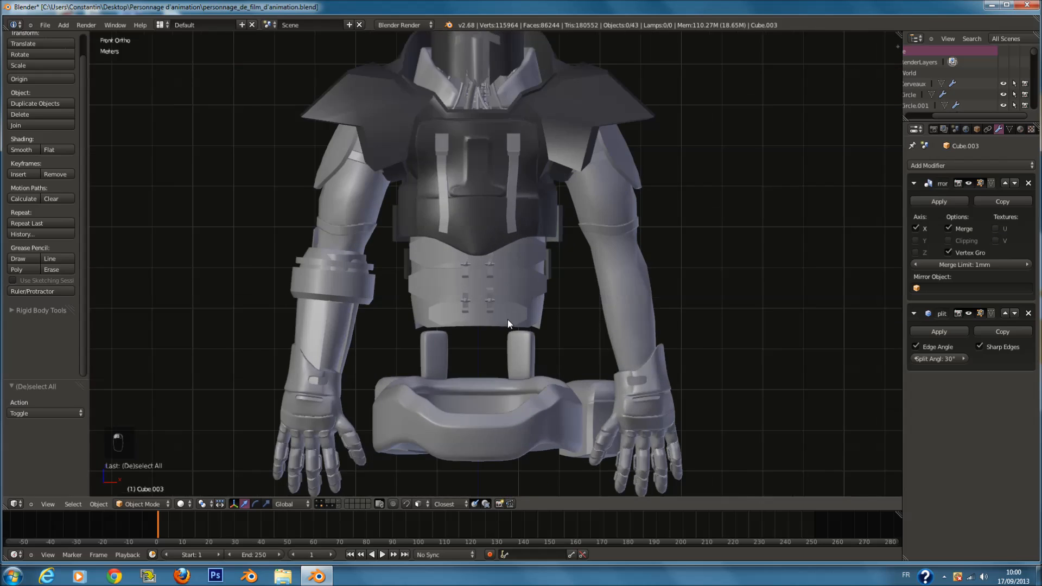
pyautogui.moveTo(516, 305); pyautogui.dragTo(569, 307, button='middle')
pyautogui.hotkey('ctrl', 's')
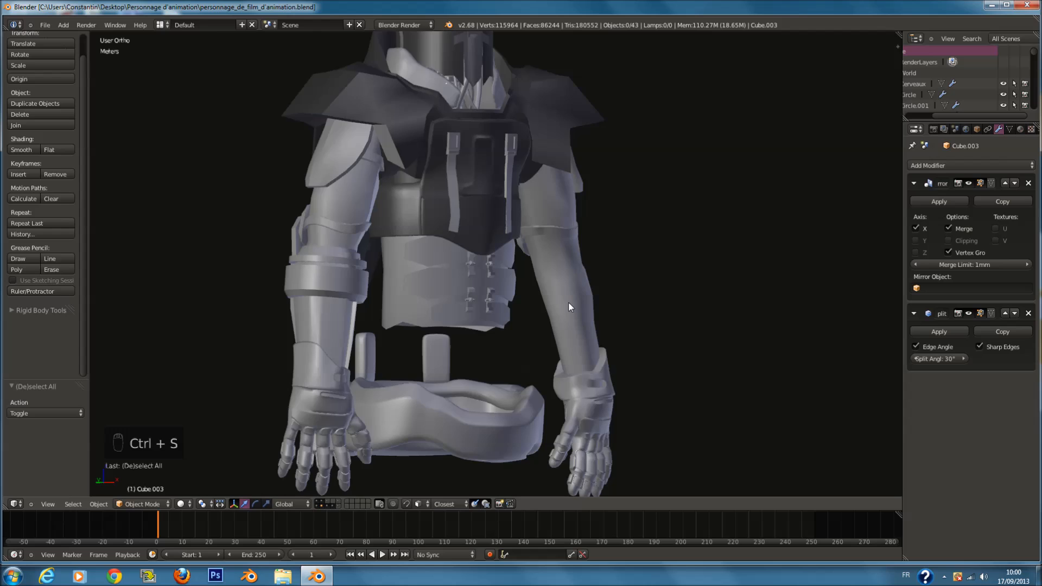
# Step: Show the leg and remaining body layers too and examine the whole character from the front
pyautogui.press('KP_1')
pyautogui.press('KP_2')
pyautogui.press('KP_1')
pyautogui.scroll(-3, 582, 260)
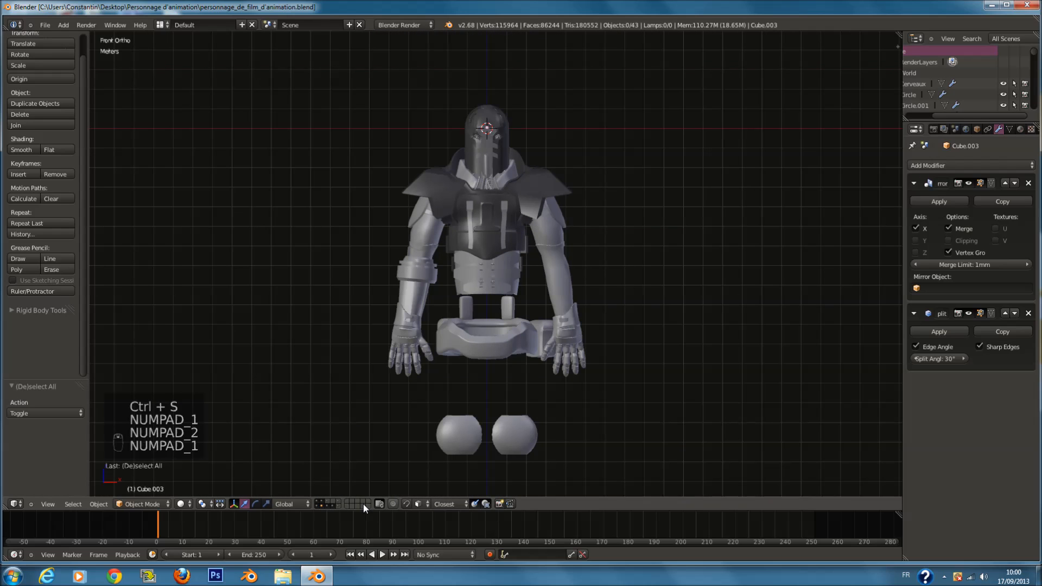
pyautogui.keyDown('shift'); pyautogui.click(337, 506); pyautogui.keyUp('shift')
pyautogui.scroll(-1, 557, 350)
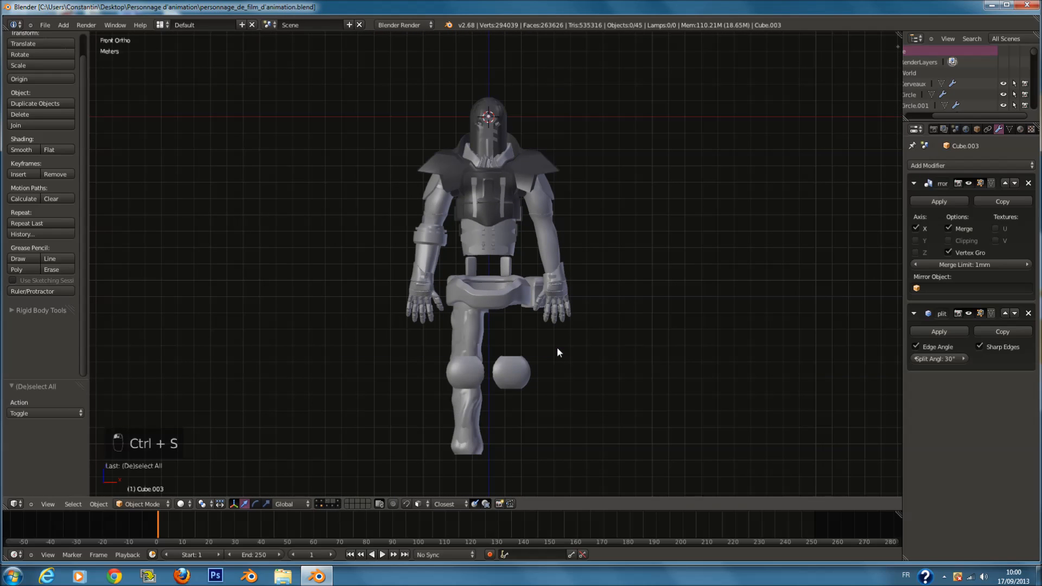
pyautogui.keyDown('shift'); pyautogui.click(329, 505); pyautogui.keyUp('shift')
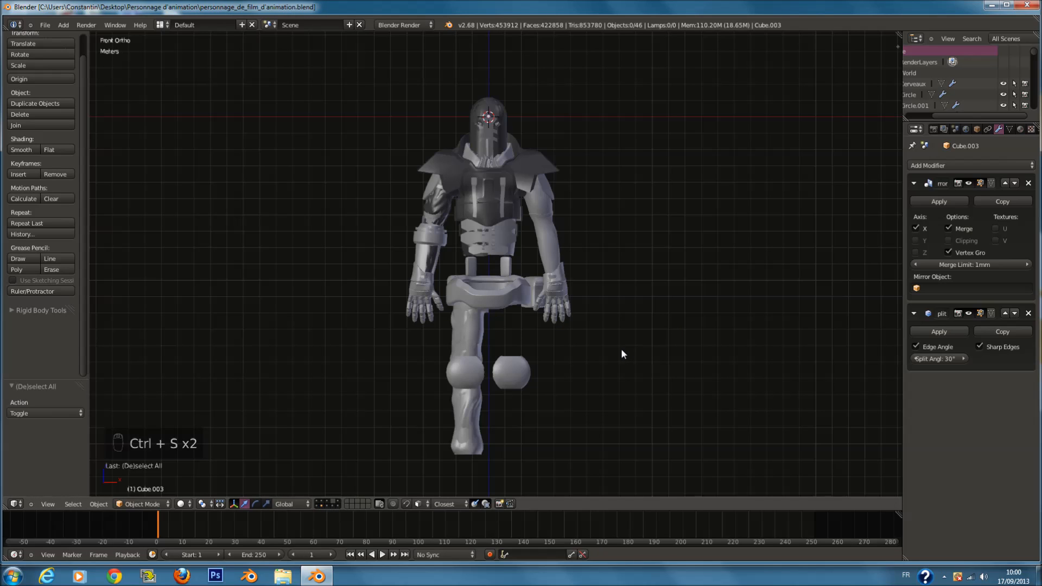
# Step: Switch to an empty layer, save, and add a 32-vertex mesh circle with a 1 m radius
pyautogui.click(334, 501)
pyautogui.hotkey('ctrl', 's')
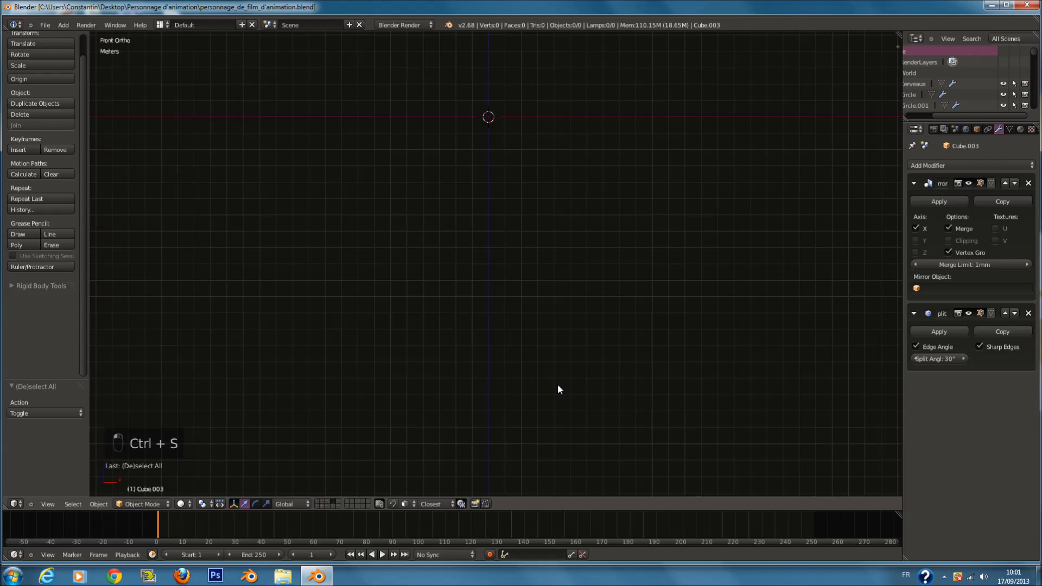
pyautogui.keyDown('shift'); pyautogui.scroll(10, 467, 420); pyautogui.keyUp('shift')
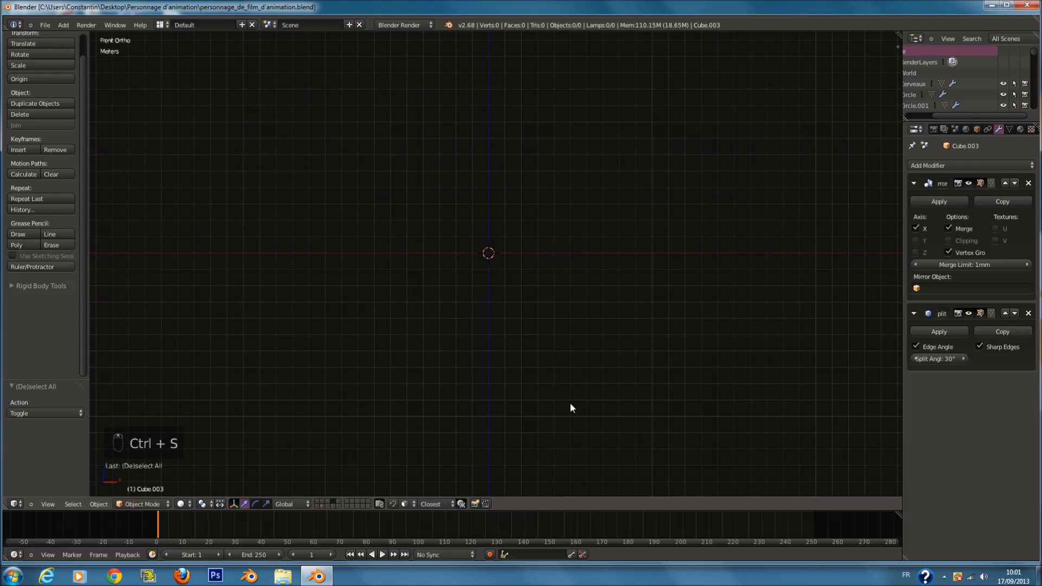
pyautogui.hotkey('shift', 'a')
pyautogui.moveTo(481, 213)
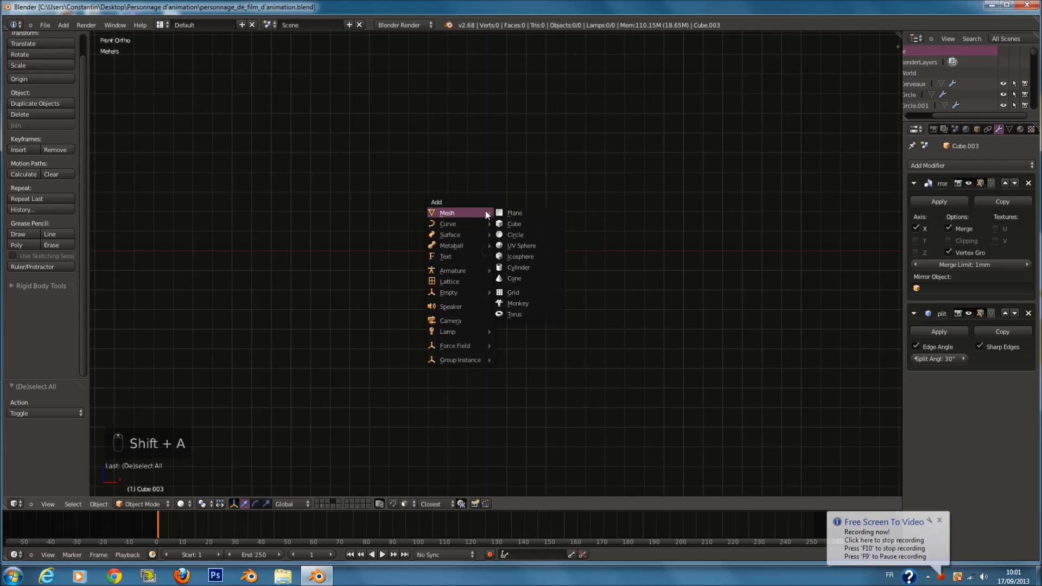
pyautogui.click(515, 234)
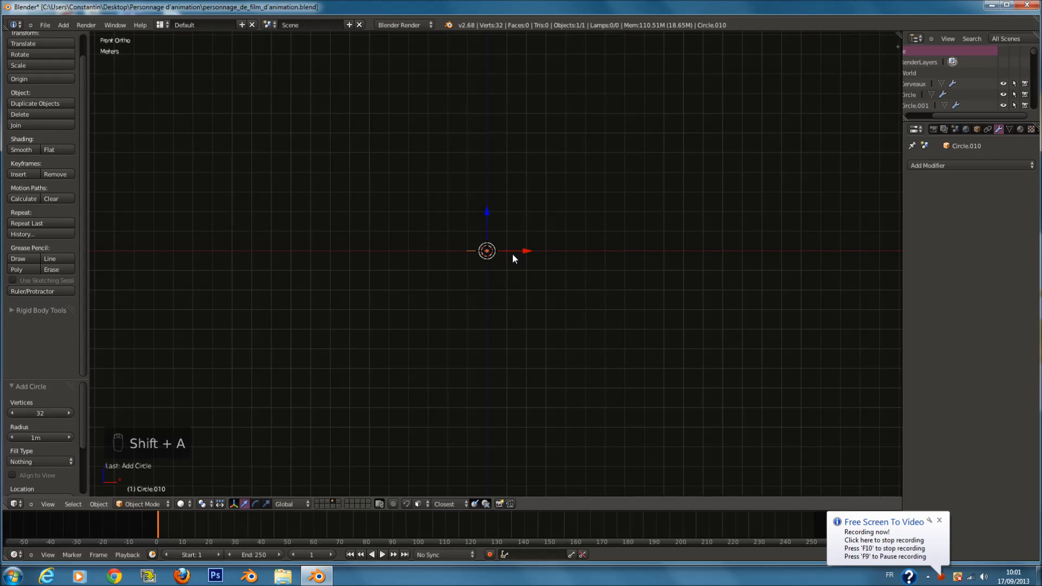
pyautogui.press('KP_7')
pyautogui.press('KP_Decimal')
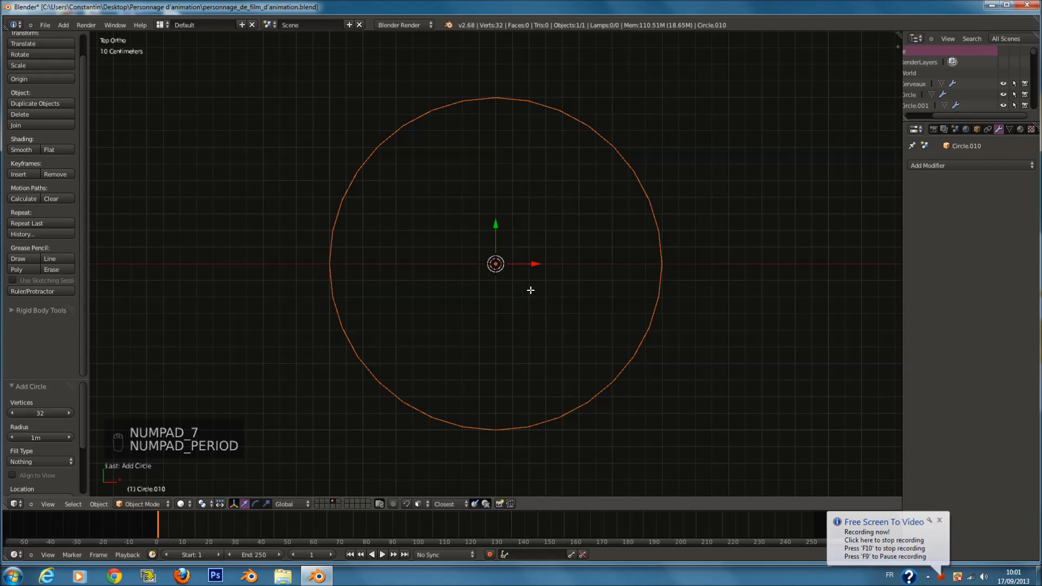
# Step: Select the circle's upper half in the top view and narrow it along X to less than half its width
pyautogui.press('Tab')
pyautogui.press('a')
pyautogui.press('a')
pyautogui.press('a')
pyautogui.press('a')
pyautogui.press('a')
pyautogui.press('a')
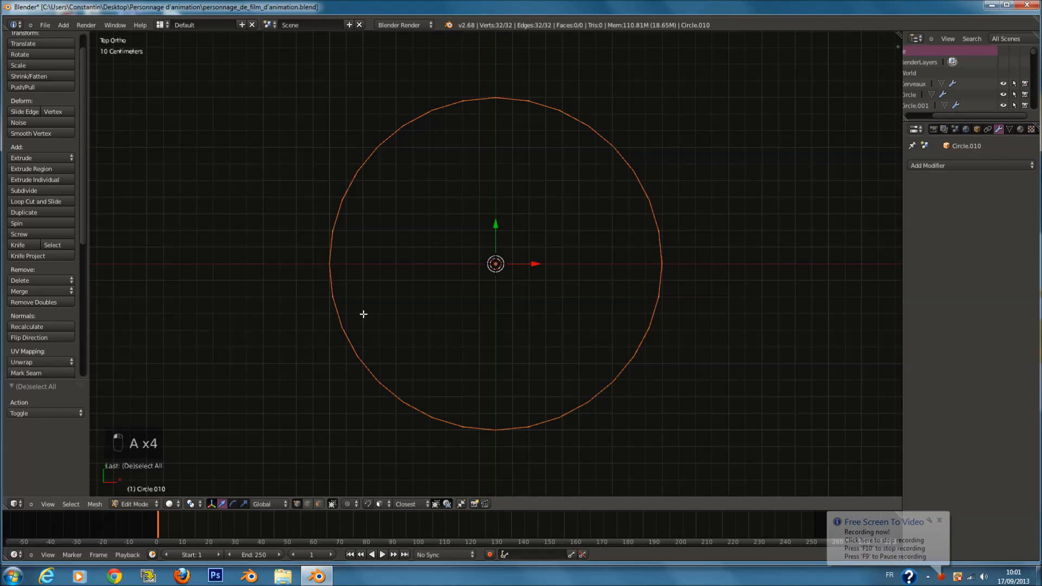
pyautogui.press('b')
pyautogui.moveTo(286, 43); pyautogui.dragTo(709, 270)
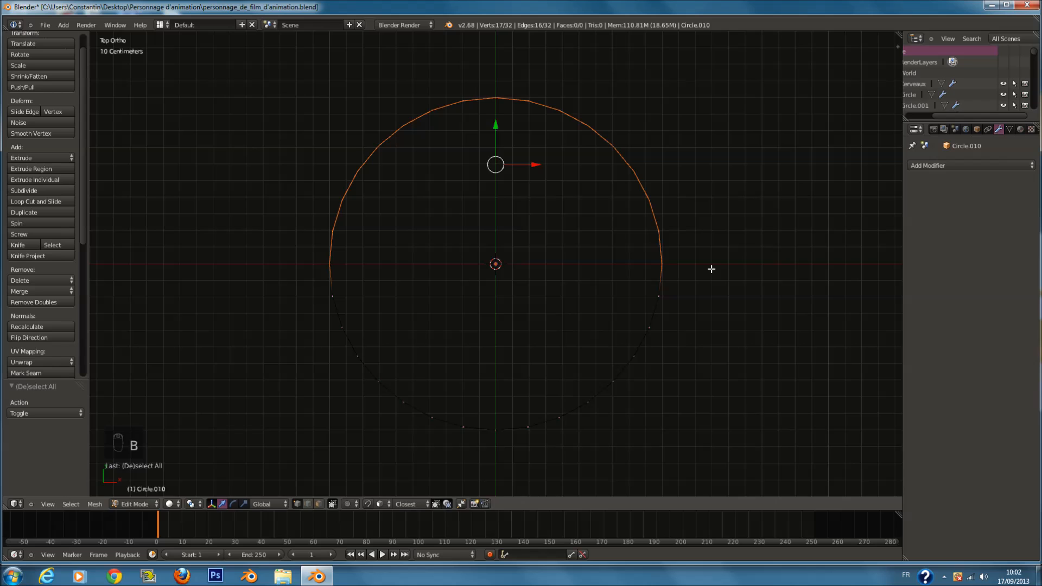
pyautogui.press('s')
pyautogui.rightClick(704, 269)
pyautogui.press('s')
pyautogui.press('x')
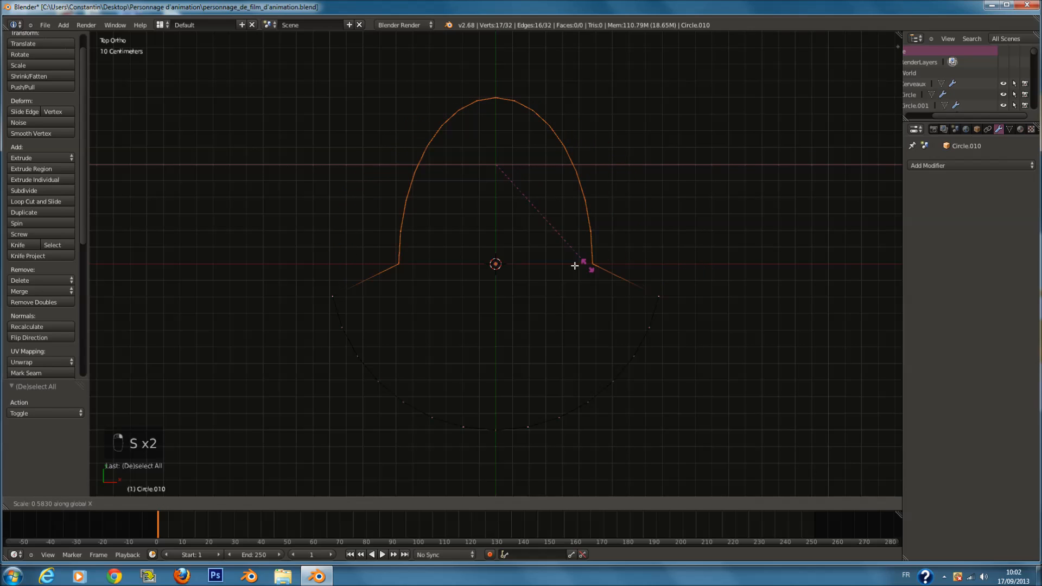
pyautogui.click(547, 257)
# Step: Bring the pair of side vertices just below the narrowed half closer together along X
pyautogui.press('a')
pyautogui.press('c')
pyautogui.click(335, 284)
pyautogui.rightClick(667, 264)
pyautogui.press('s')
pyautogui.press('y')
pyautogui.rightClick(677, 282)
pyautogui.press('s')
pyautogui.press('x')
pyautogui.click(604, 286)
# Step: Select the circle's remaining lower vertices and scale them along X to about 0.626
pyautogui.press('a')
pyautogui.press('c')
pyautogui.moveTo(340, 325)
pyautogui.mouseDown()
pyautogui.moveTo(442, 419)
pyautogui.moveTo(644, 341)
pyautogui.mouseUp()
pyautogui.rightClick(646, 340)
pyautogui.press('s')
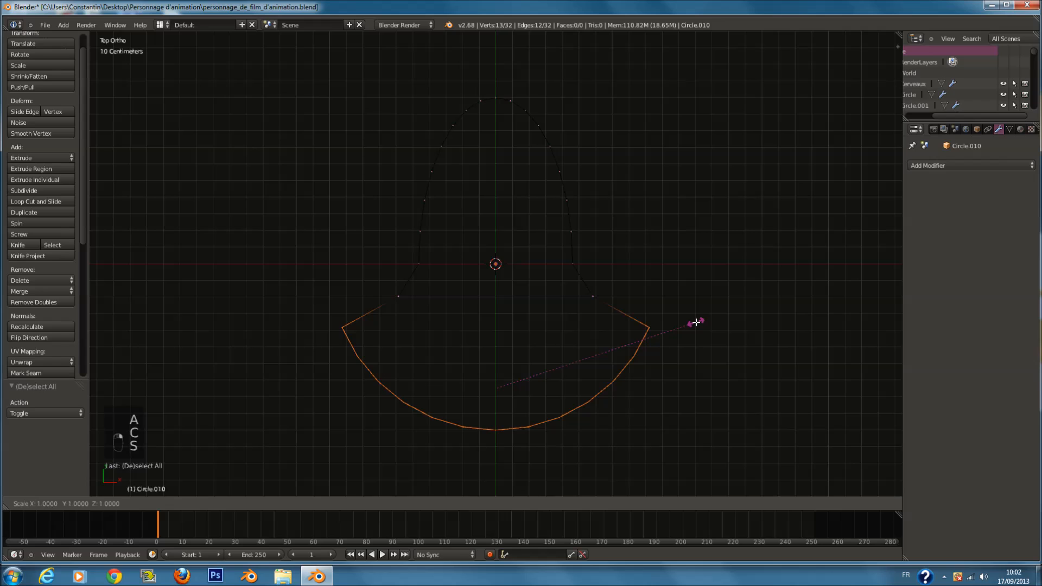
pyautogui.press('x')
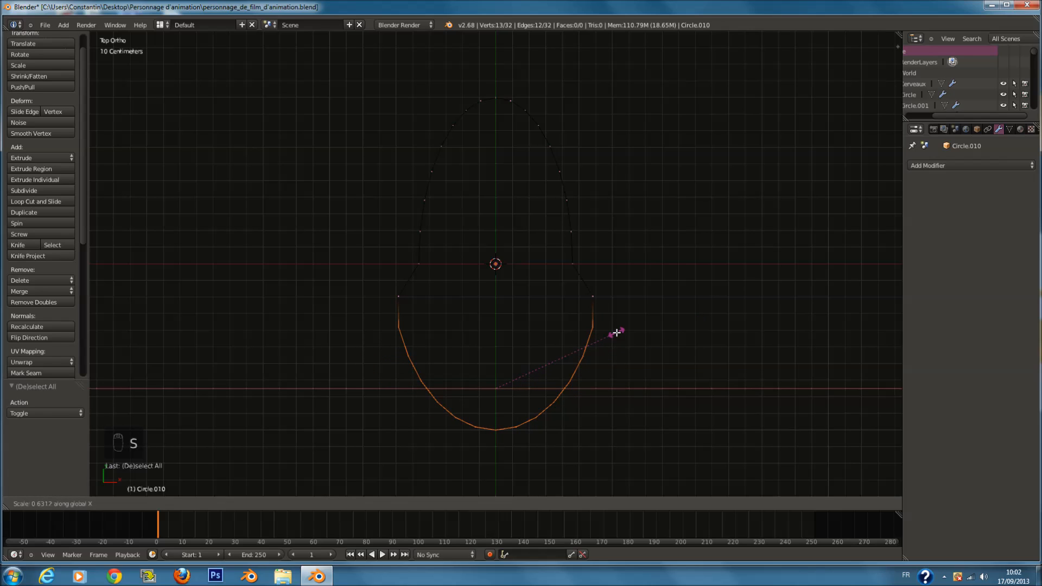
pyautogui.click(615, 332)
# Step: Add the two neighbouring side vertices to the lower selection and narrow it slightly further along X
pyautogui.press('c')
pyautogui.click(392, 322)
pyautogui.click(587, 320)
pyautogui.rightClick(594, 314)
pyautogui.press('s')
pyautogui.press('x')
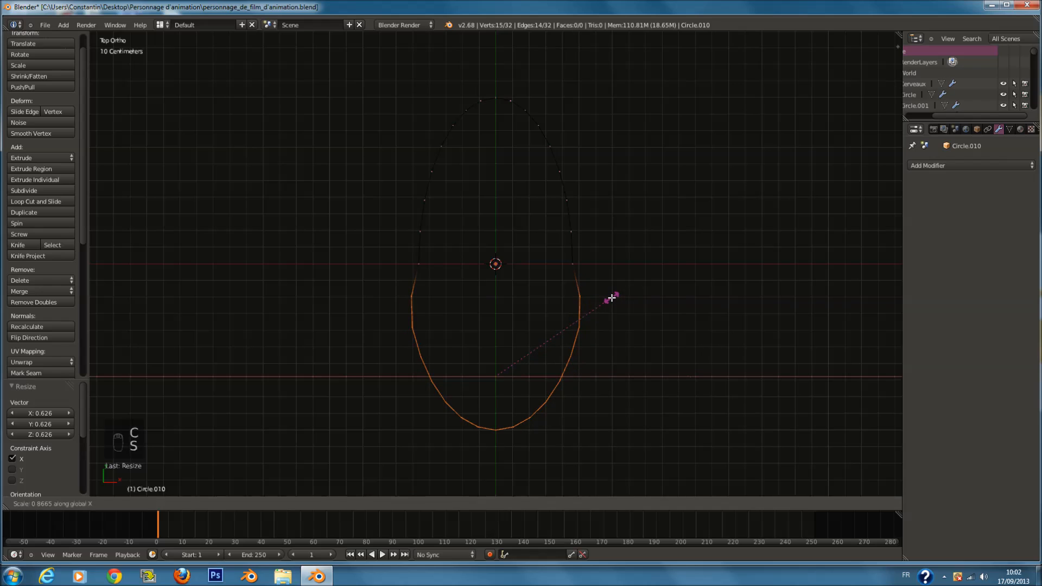
pyautogui.click(608, 298)
# Step: Select only the four vertices on one side of the outline's lower curve
pyautogui.press('a')
pyautogui.press('c')
pyautogui.click(546, 392)
pyautogui.rightClick(545, 394)
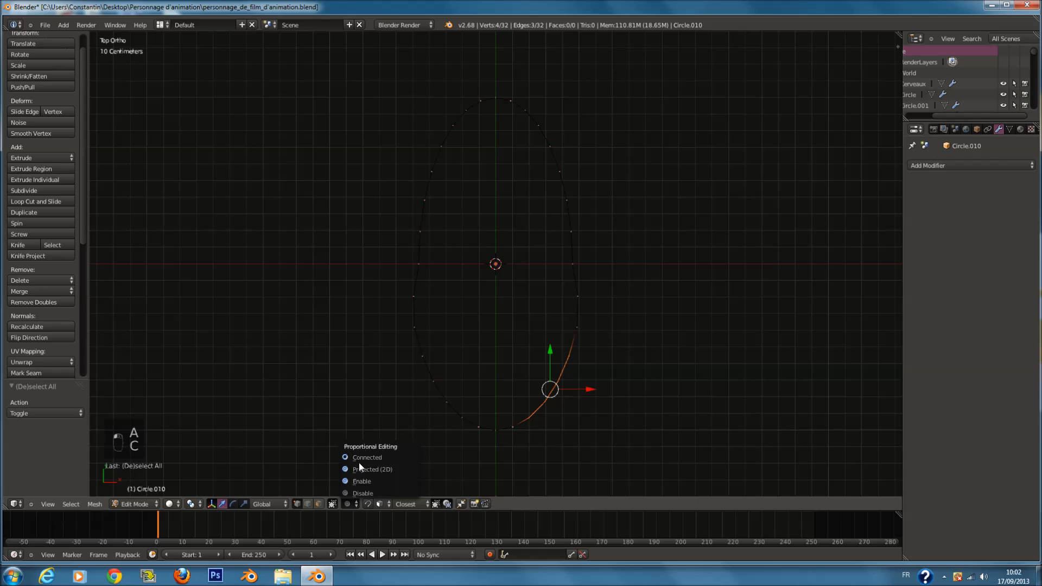
# Step: Enable connected proportional editing and pull the lower-right curve of the outline outward
pyautogui.click(360, 456)
pyautogui.press('g')
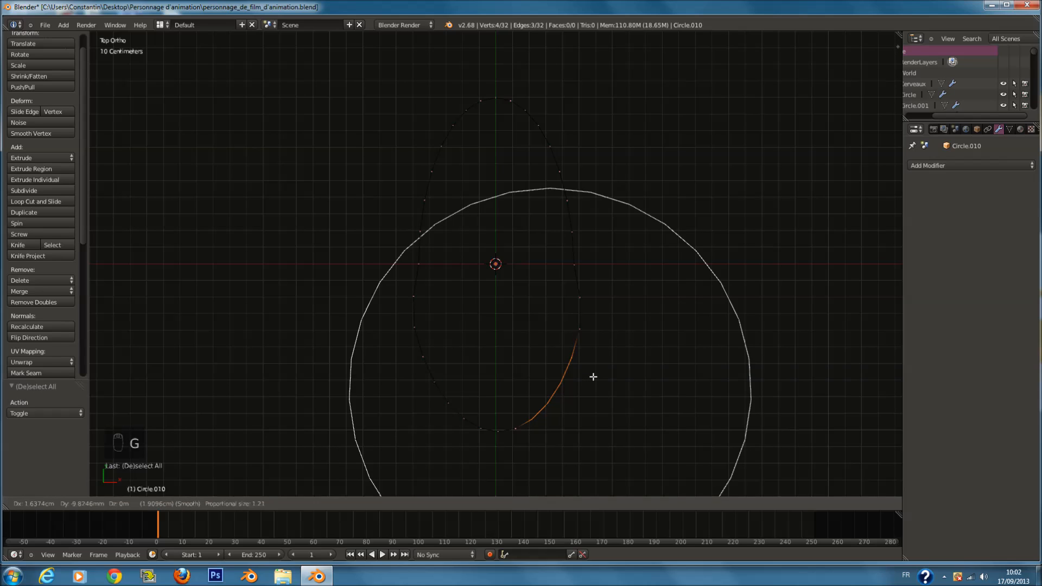
pyautogui.scroll(9, 595, 378)
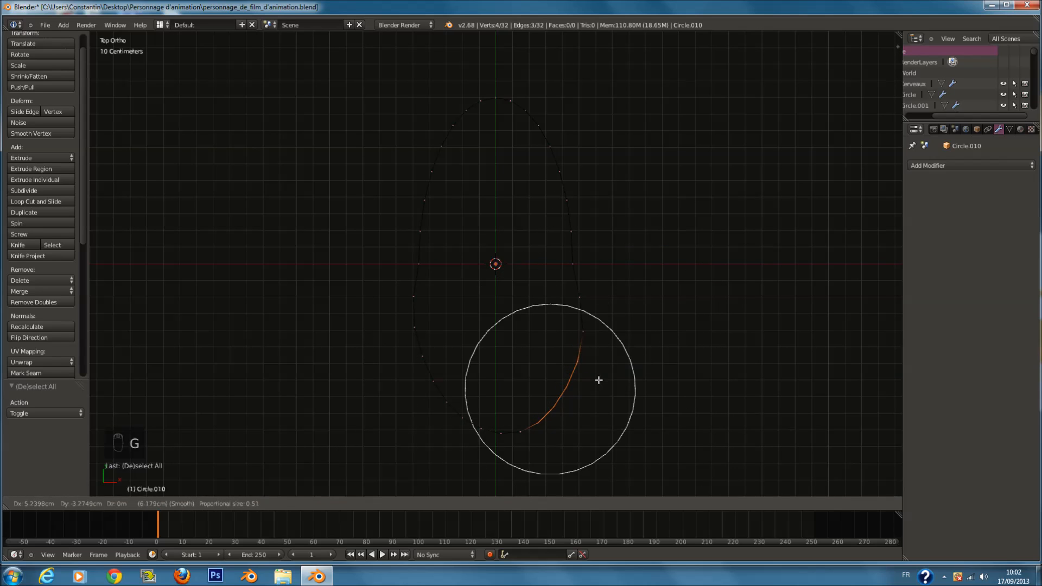
pyautogui.click(602, 382)
# Step: Select the vertices at the lower-right bend and nudge them slightly further outward with proportional editing
pyautogui.press('a')
pyautogui.press('c')
pyautogui.scroll(4, 566, 411)
pyautogui.click(563, 413)
pyautogui.rightClick(563, 413)
pyautogui.press('g')
pyautogui.scroll(1, 568, 416)
pyautogui.click(569, 418)
# Step: Move the three vertices in the middle of the outline's left side slightly inward
pyautogui.press('a')
pyautogui.press('c')
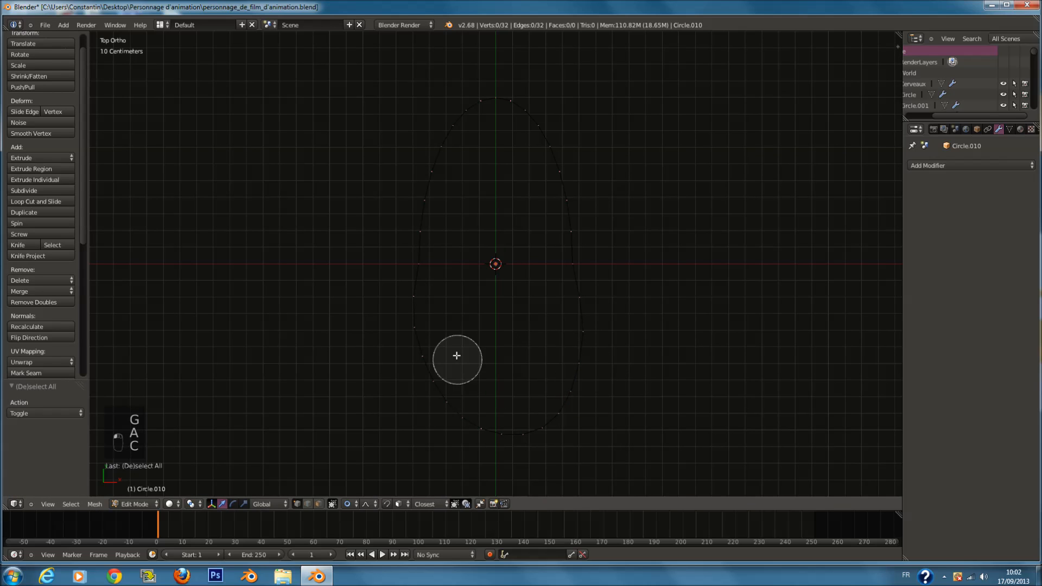
pyautogui.click(422, 287)
pyautogui.rightClick(424, 309)
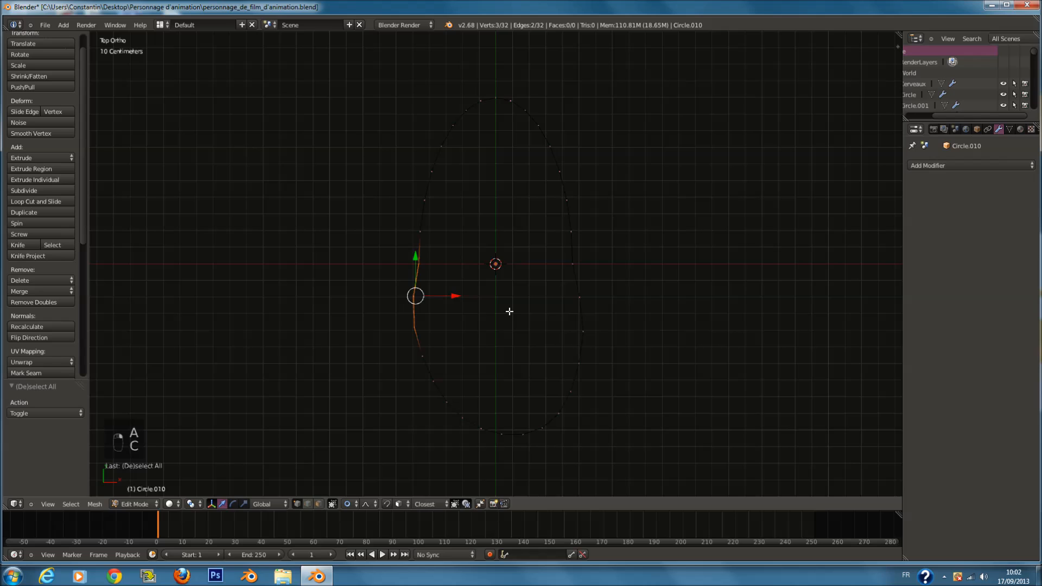
pyautogui.press('g')
pyautogui.click(520, 332)
pyautogui.keyDown('shift'); pyautogui.scroll(5, 524, 320); pyautogui.keyUp('shift')
# Step: Select the seven vertices around the outline's upper tip and widen them slightly along X
pyautogui.press('a')
pyautogui.press('c')
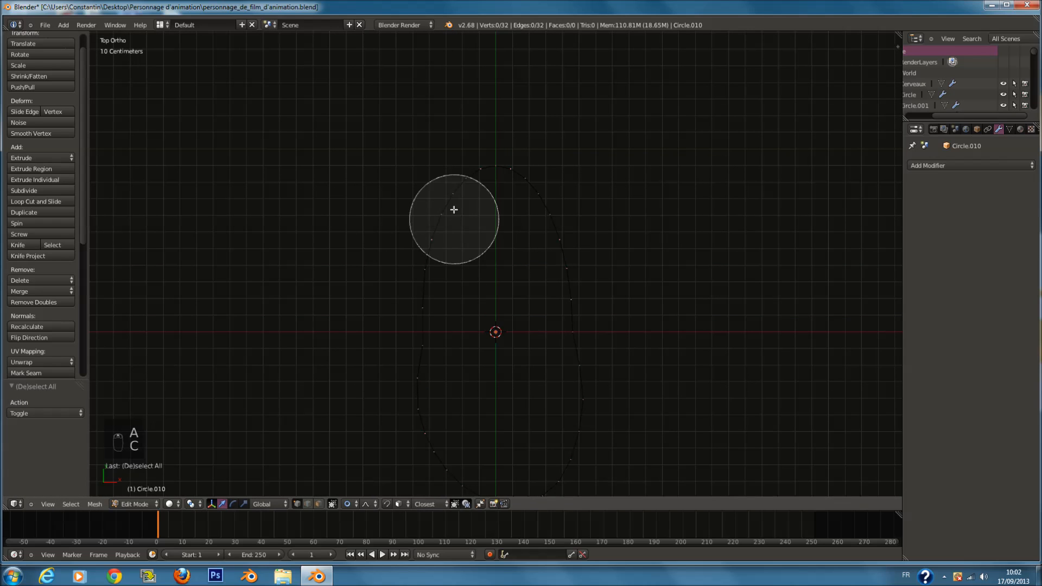
pyautogui.click(497, 179)
pyautogui.rightClick(498, 179)
pyautogui.press('s')
pyautogui.press('x')
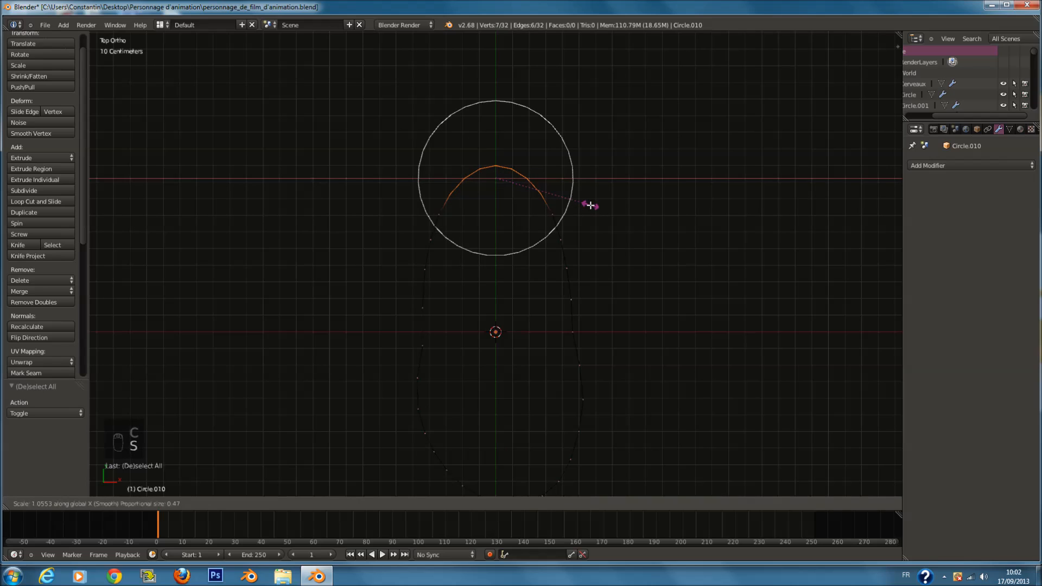
pyautogui.click(594, 206)
# Step: Select the side vertices on both sides below the upper tip and narrow them slightly along X
pyautogui.press('a')
pyautogui.press('c')
pyautogui.click(441, 264)
pyautogui.click(558, 269)
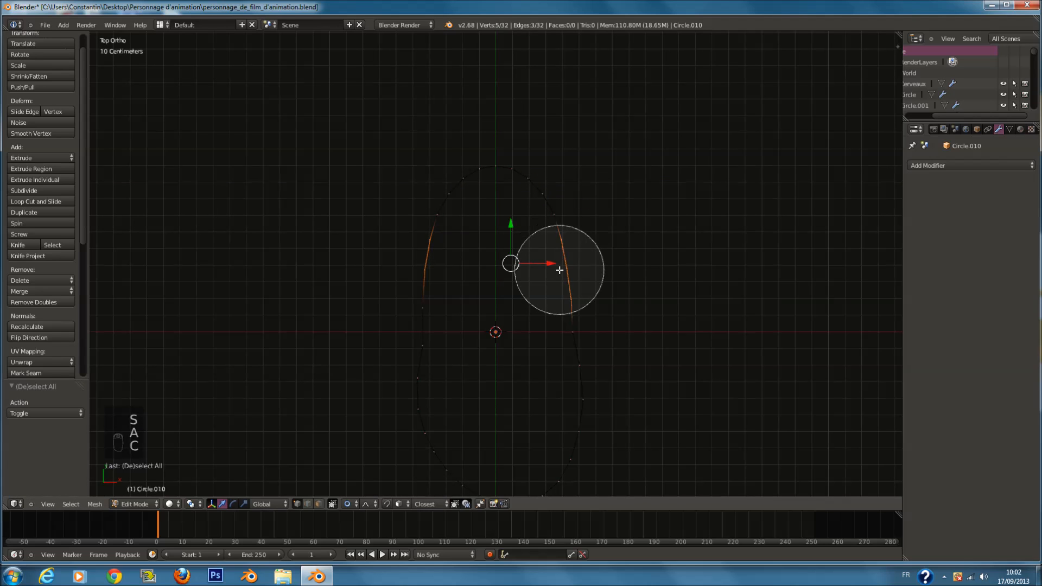
pyautogui.rightClick(561, 271)
pyautogui.press('s')
pyautogui.press('x')
pyautogui.click(682, 280)
# Step: Move the three vertices in the middle of the outline's right side inward and rotate them slightly
pyautogui.keyDown('shift'); pyautogui.scroll(-4, 652, 277); pyautogui.keyUp('shift')
pyautogui.press('a')
pyautogui.press('c')
pyautogui.click(594, 305)
pyautogui.rightClick(591, 324)
pyautogui.press('g')
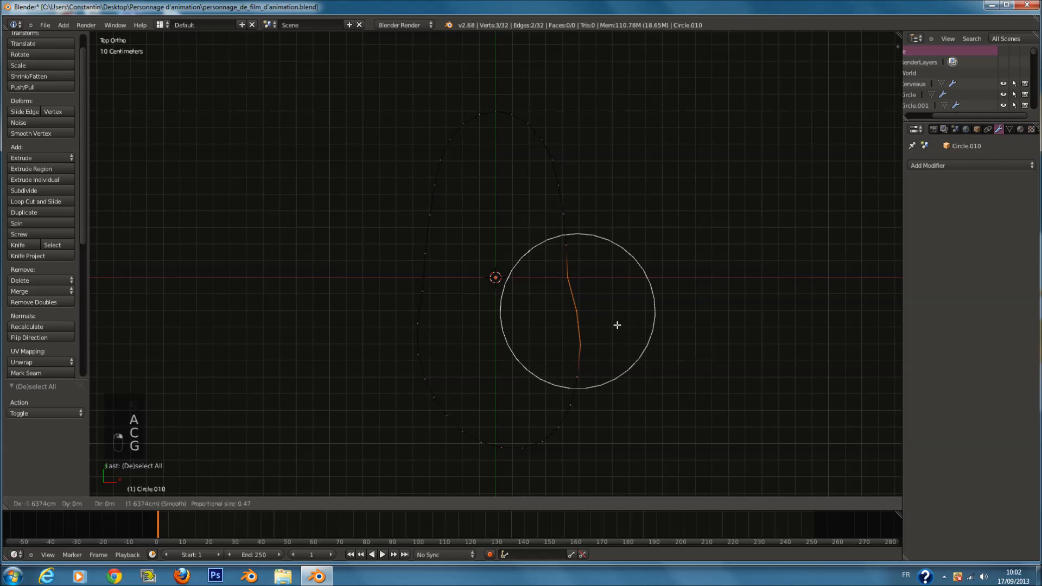
pyautogui.click(624, 324)
pyautogui.press('r')
pyautogui.click(685, 335)
pyautogui.press('Tab')
pyautogui.press('z')
pyautogui.moveTo(656, 353); pyautogui.dragTo(637, 287, button='middle')
pyautogui.press('KP_1')
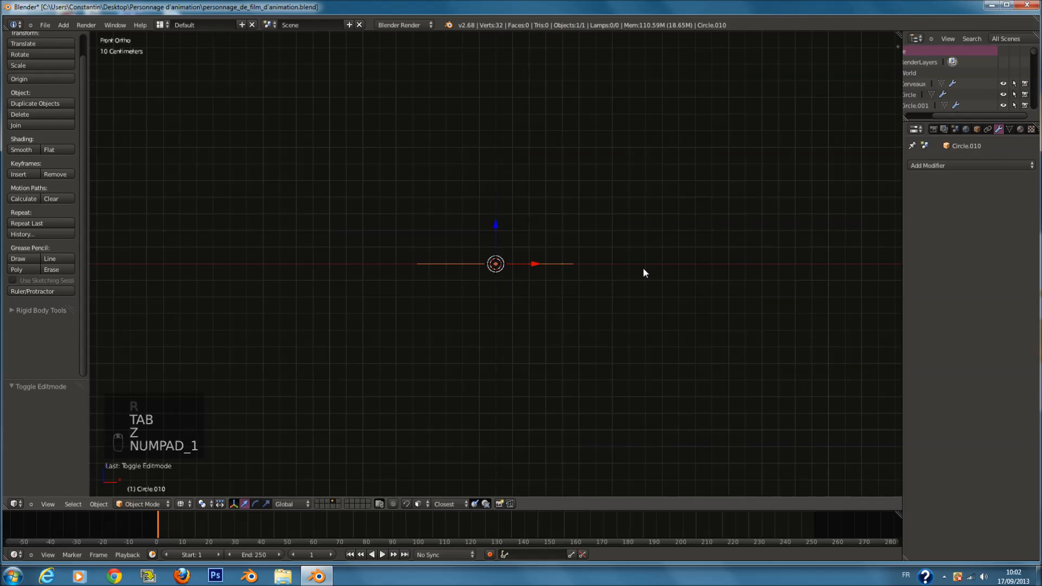
pyautogui.press('KP_7')
# Step: Select the waist vertices on both sides of the outline and scale them along X to 0.913
pyautogui.press('Tab')
pyautogui.press('a')
pyautogui.press('a')
pyautogui.press('c')
pyautogui.scroll(3, 403, 244)
pyautogui.click(403, 260)
pyautogui.moveTo(583, 265); pyautogui.dragTo(588, 265)
pyautogui.rightClick(624, 261)
pyautogui.press('s')
pyautogui.press('x')
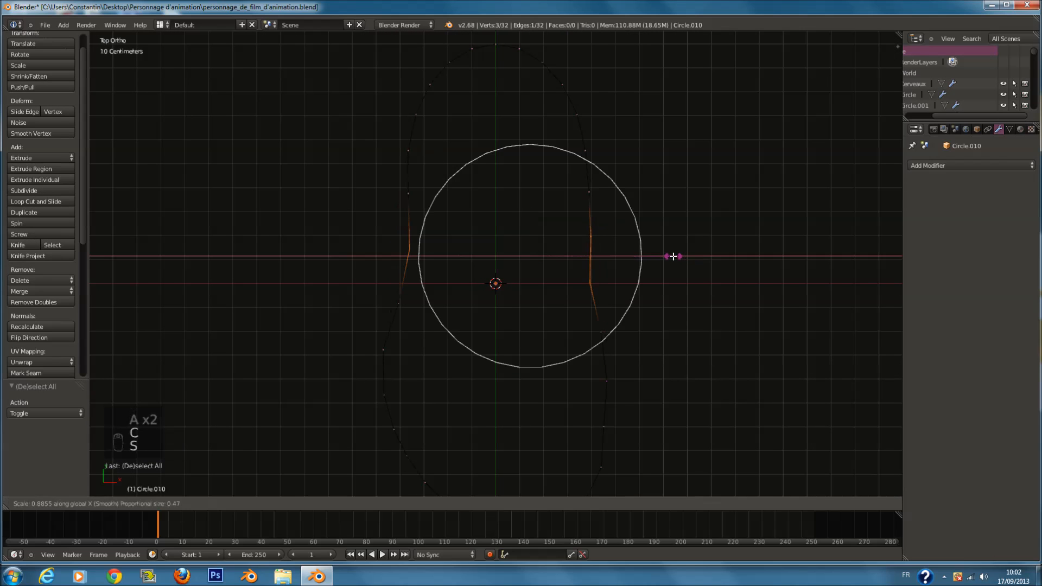
pyautogui.click(678, 264)
# Step: Leave Edit Mode and save the file
pyautogui.press('z')
pyautogui.scroll(-1, 597, 239)
pyautogui.keyDown('shift'); pyautogui.scroll(3, 597, 237); pyautogui.keyUp('shift')
pyautogui.scroll(-1, 594, 236)
pyautogui.press('z')
pyautogui.scroll(-1, 593, 236)
pyautogui.press('z')
pyautogui.press('z')
pyautogui.scroll(-2, 594, 253)
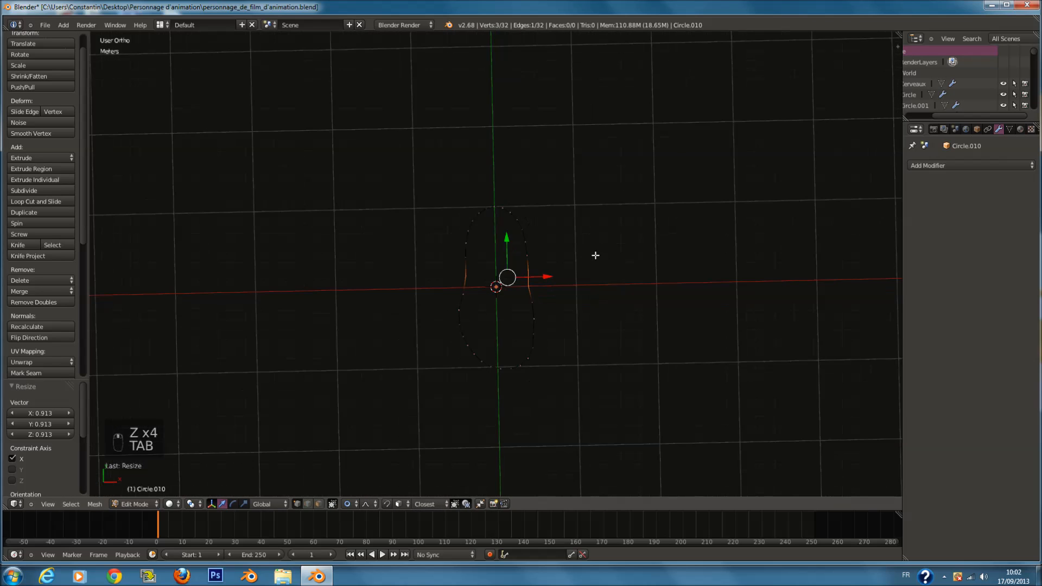
pyautogui.press('Tab')
pyautogui.hotkey('ctrl', 's')
# Step: Select all vertices of the outline in Edit Mode from the side view and save the file again
pyautogui.press('KP_1')
pyautogui.press('KP_3')
pyautogui.press('Tab')
pyautogui.press('a')
pyautogui.press('a')
pyautogui.press('a')
pyautogui.press('a')
pyautogui.keyDown('ctrl'); pyautogui.scroll(-3, 588, 255); pyautogui.keyUp('ctrl')
pyautogui.keyDown('ctrl'); pyautogui.scroll(3, 588, 261); pyautogui.keyUp('ctrl')
pyautogui.keyDown('shift'); pyautogui.scroll(5, 588, 268); pyautogui.keyUp('shift')
pyautogui.hotkey('ctrl', 's')
pyautogui.scroll(1, 569, 322)
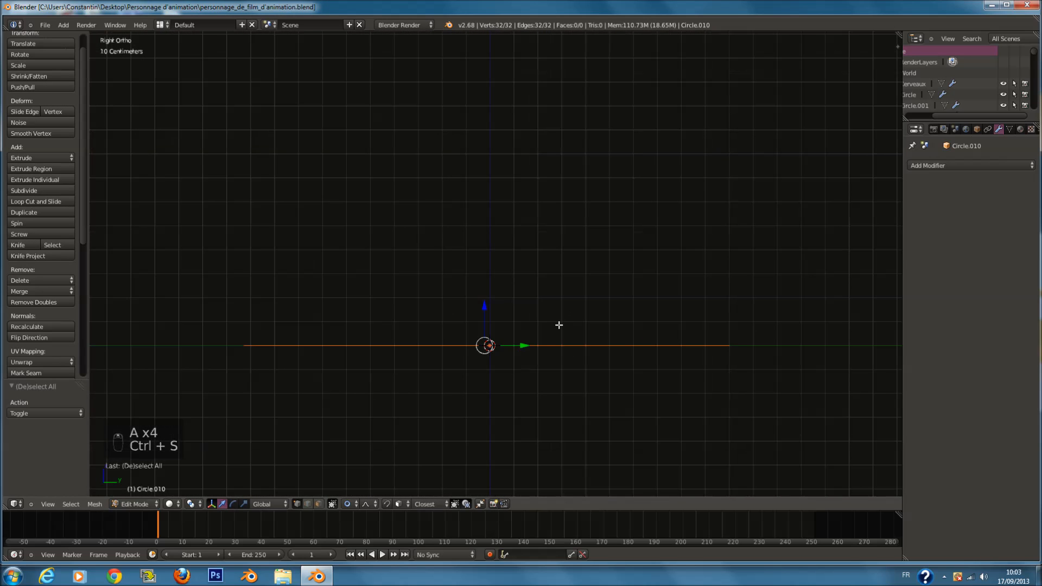
# Step: Extrude the whole outline about 21.4 cm upward along Z with proportional editing disabled, and save the file
pyautogui.press('e')
pyautogui.click(529, 317)
pyautogui.hotkey('ctrl', 'z')
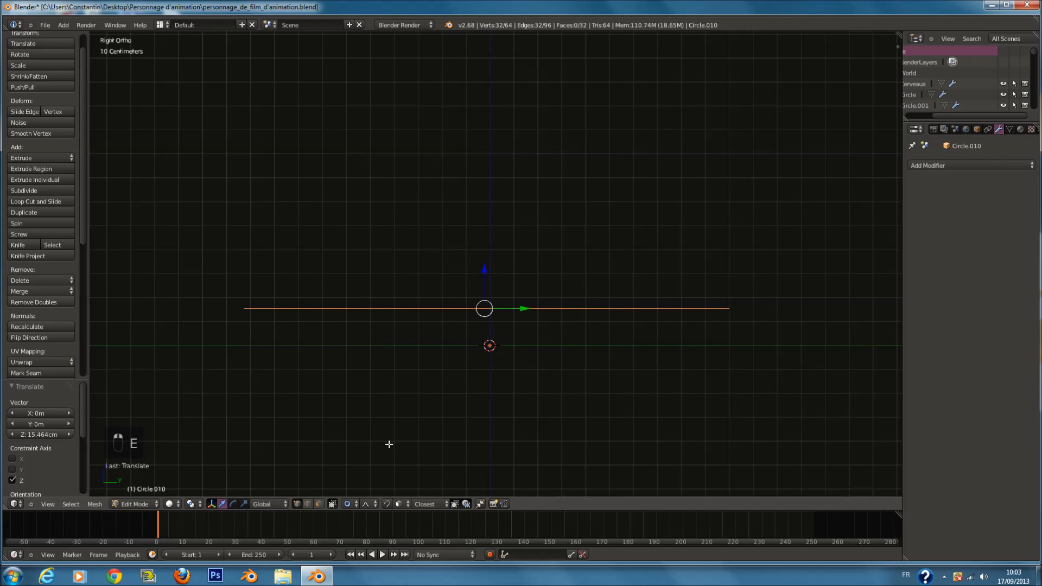
pyautogui.hotkey('ctrl', 'z')
pyautogui.click(350, 503)
pyautogui.click(353, 490)
pyautogui.moveTo(487, 301); pyautogui.dragTo(483, 249)
pyautogui.hotkey('ctrl', 's')
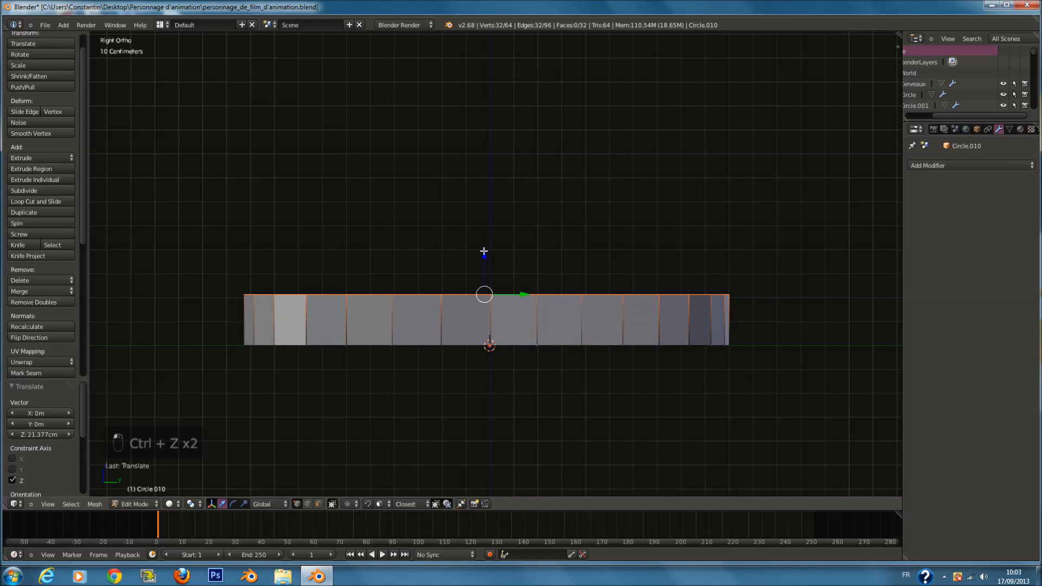
# Step: Extrude the upper rim about 8.2 cm further up and scale it slightly inward to form a sloped edge
pyautogui.moveTo(489, 275); pyautogui.dragTo(520, 322, button='middle')
pyautogui.press('KP_1')
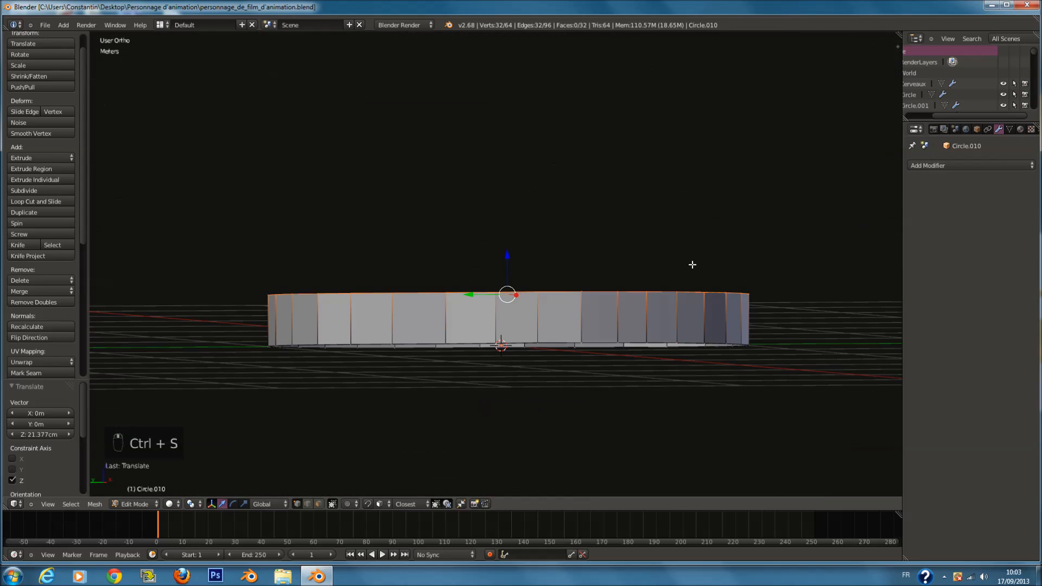
pyautogui.press('KP_3')
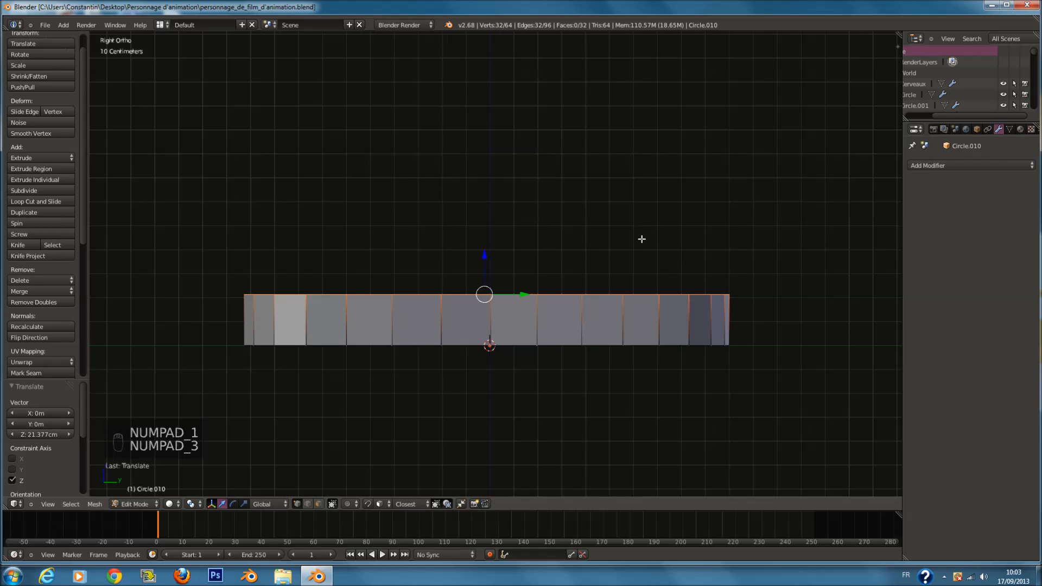
pyautogui.press('e')
pyautogui.rightClick(542, 272)
pyautogui.moveTo(486, 258); pyautogui.dragTo(487, 239)
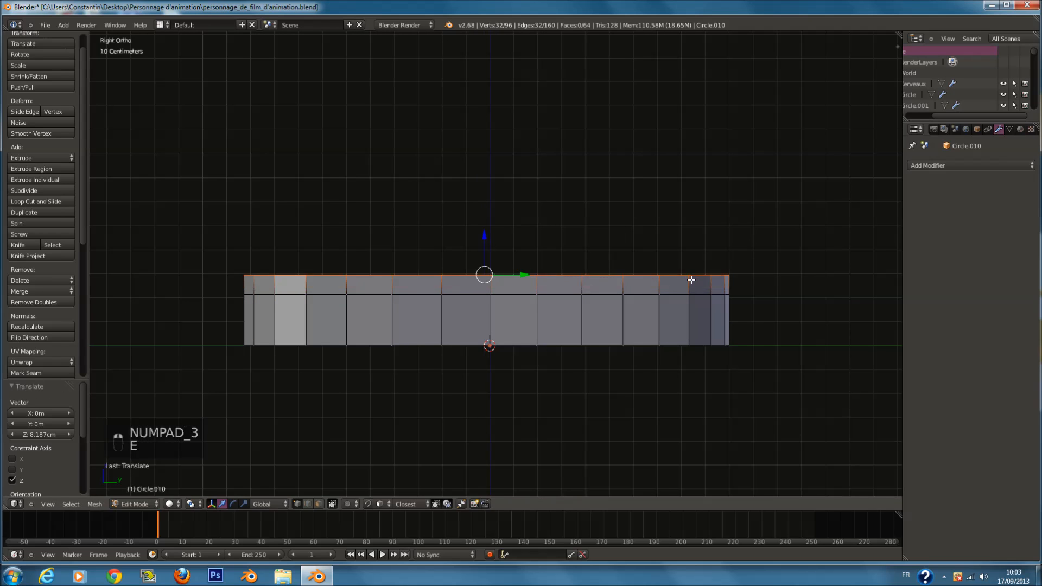
pyautogui.press('s')
pyautogui.click(675, 277)
pyautogui.press('a')
# Step: Switch to edge selection and fill a face between two opposite edges at the waist of the underside
pyautogui.moveTo(602, 258); pyautogui.dragTo(495, 425, button='middle')
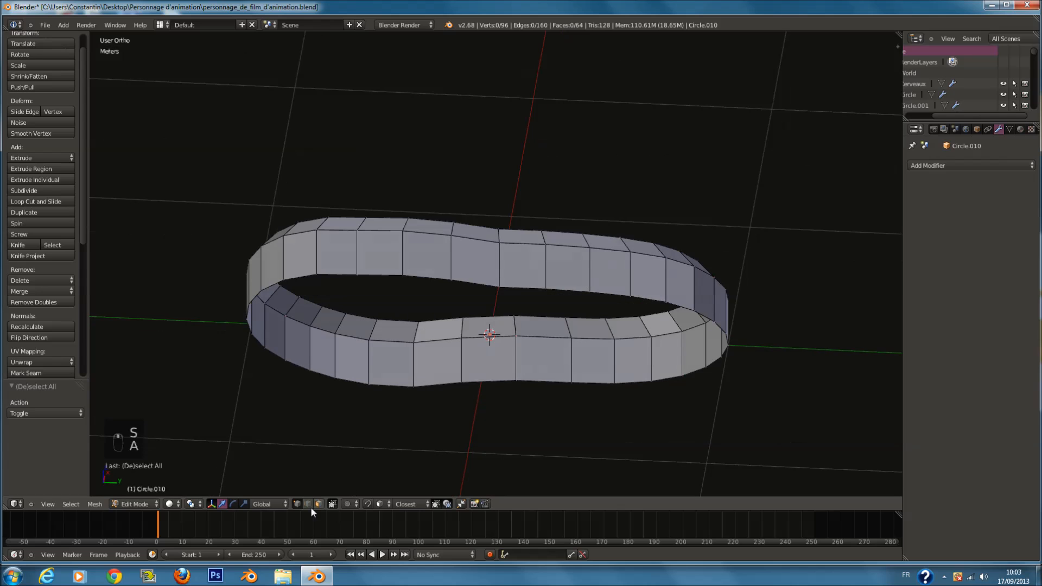
pyautogui.moveTo(367, 442); pyautogui.dragTo(502, 311, button='middle')
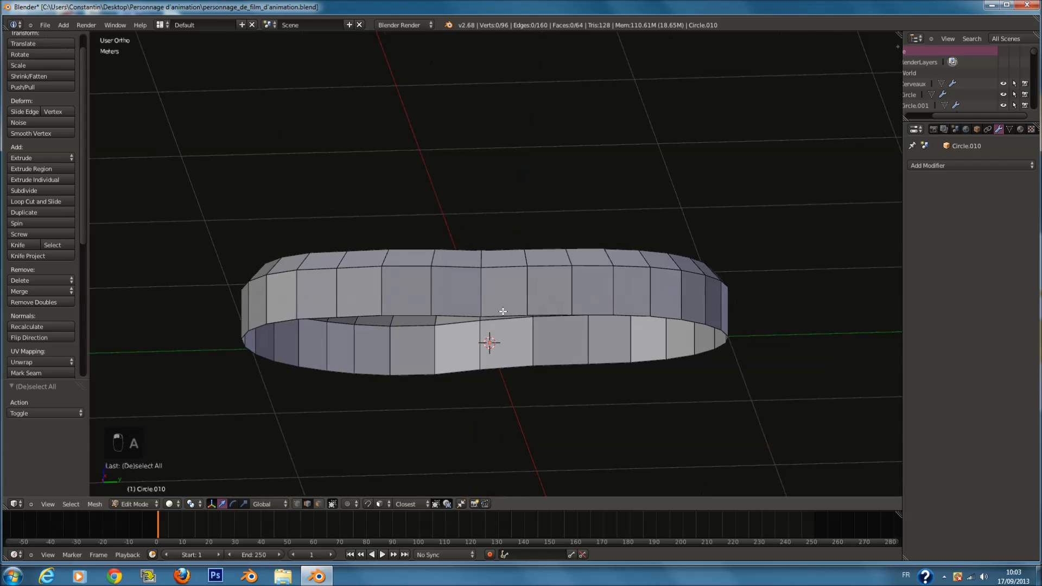
pyautogui.moveTo(322, 328); pyautogui.dragTo(323, 328, button='middle')
pyautogui.press('KP_1')
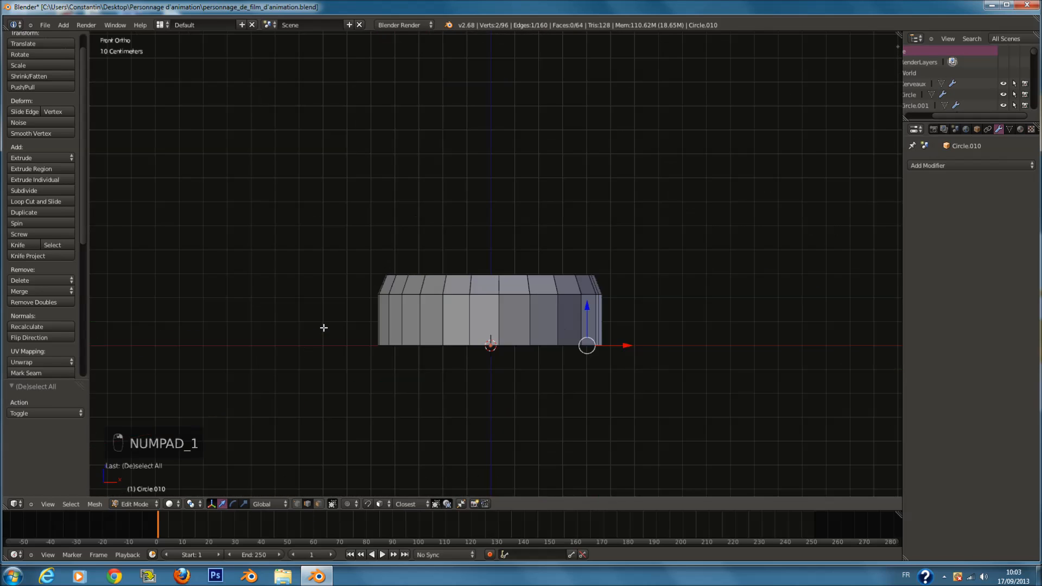
pyautogui.press('ctrl+KP_7')
pyautogui.moveTo(406, 261); pyautogui.dragTo(427, 218, button='middle')
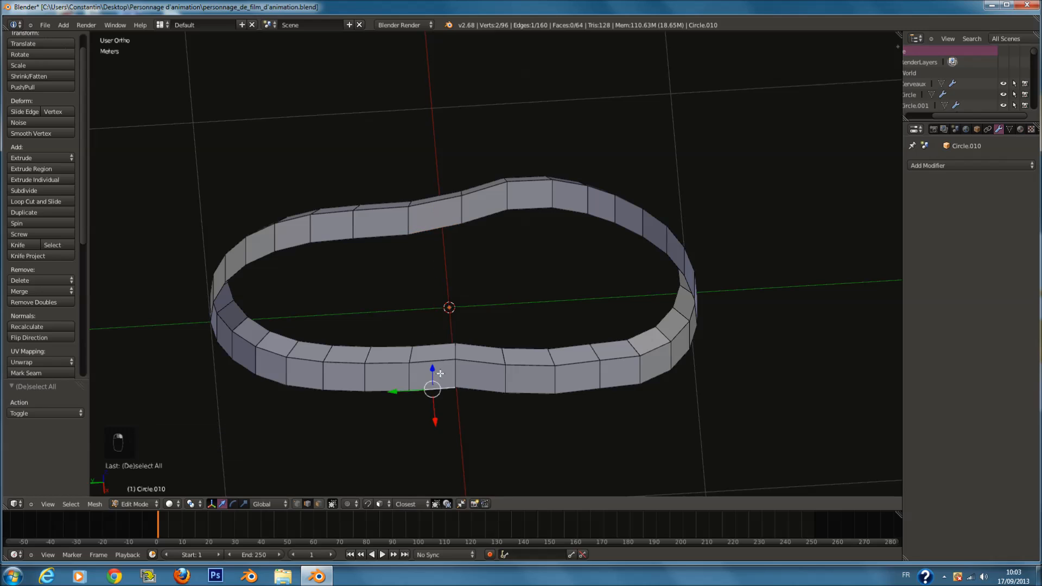
pyautogui.keyDown('shift'); pyautogui.rightClick(434, 234); pyautogui.keyUp('shift')
pyautogui.press('f')
# Step: Fill four more faces between opposite bottom edges, one after another toward the wider end
pyautogui.rightClick(480, 221)
pyautogui.keyDown('shift'); pyautogui.rightClick(477, 384); pyautogui.keyUp('shift')
pyautogui.press('f')
pyautogui.rightClick(525, 219)
pyautogui.keyDown('shift'); pyautogui.rightClick(534, 393); pyautogui.keyUp('shift')
pyautogui.press('f')
pyautogui.rightClick(570, 211)
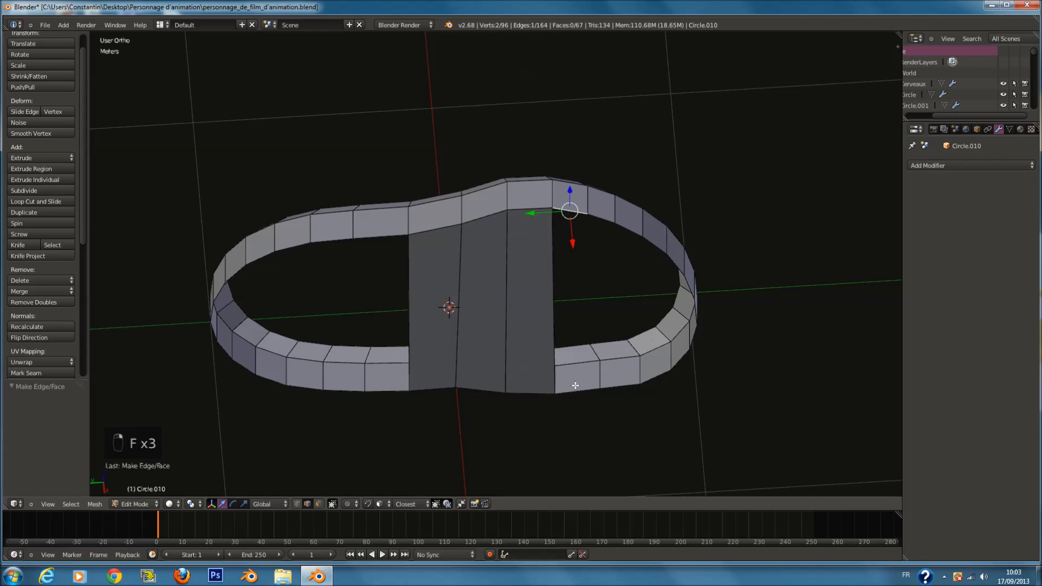
pyautogui.press('f')
pyautogui.rightClick(600, 227)
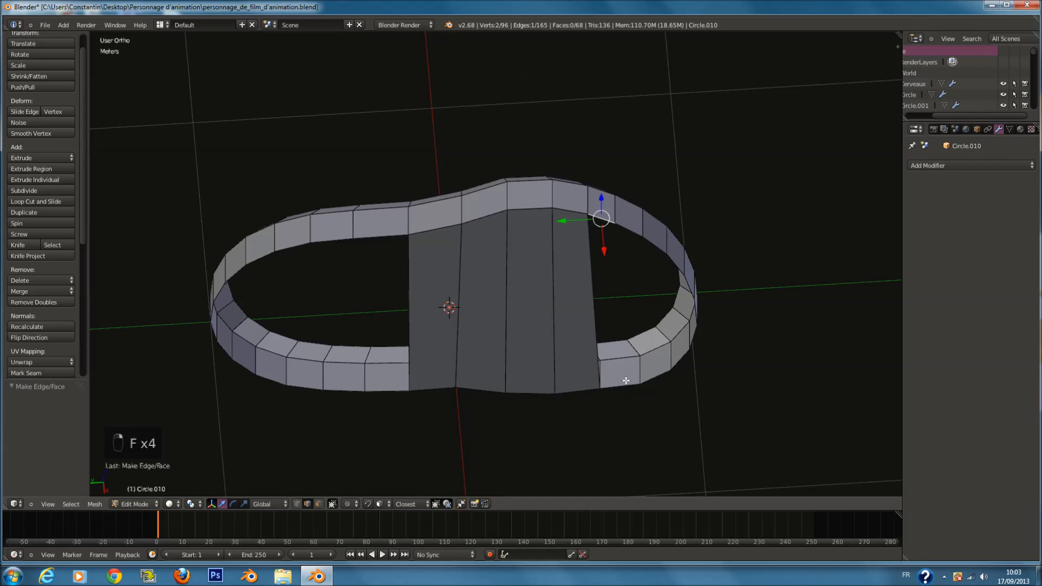
pyautogui.press('f')
# Step: Fill two more faces between opposite bottom edges toward the narrower end and clear the selection
pyautogui.rightClick(380, 239)
pyautogui.keyDown('shift'); pyautogui.rightClick(400, 394); pyautogui.keyUp('shift')
pyautogui.press('f')
pyautogui.rightClick(349, 247)
pyautogui.press('f')
pyautogui.rightClick(303, 252)
pyautogui.press('a')
# Step: Try four lengthwise loop cuts through the bottom strips with one face bridged to the rim, and undo them
pyautogui.moveTo(361, 305); pyautogui.dragTo(349, 272, button='middle')
pyautogui.hotkey('ctrl', 'r')
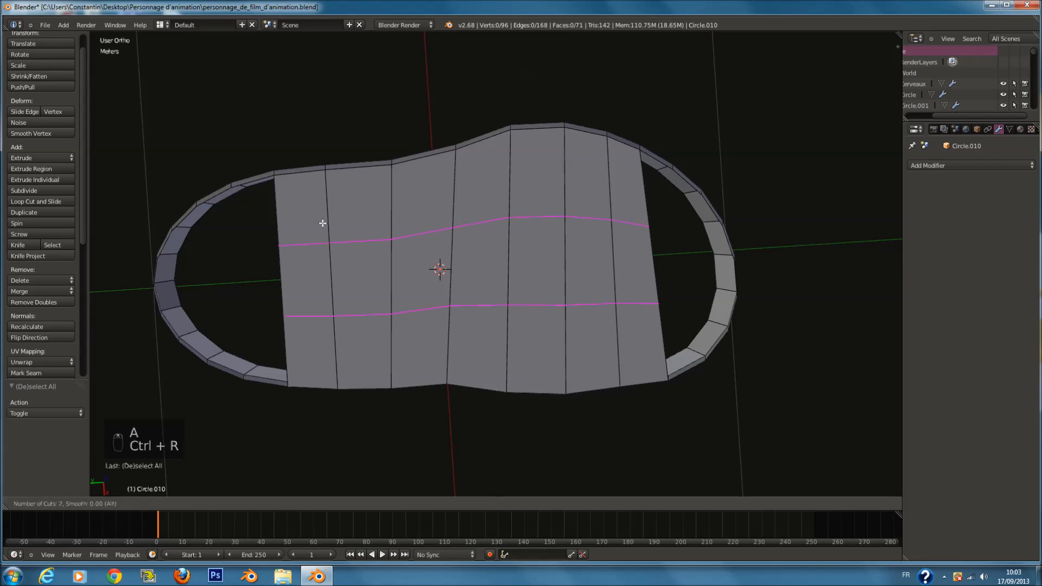
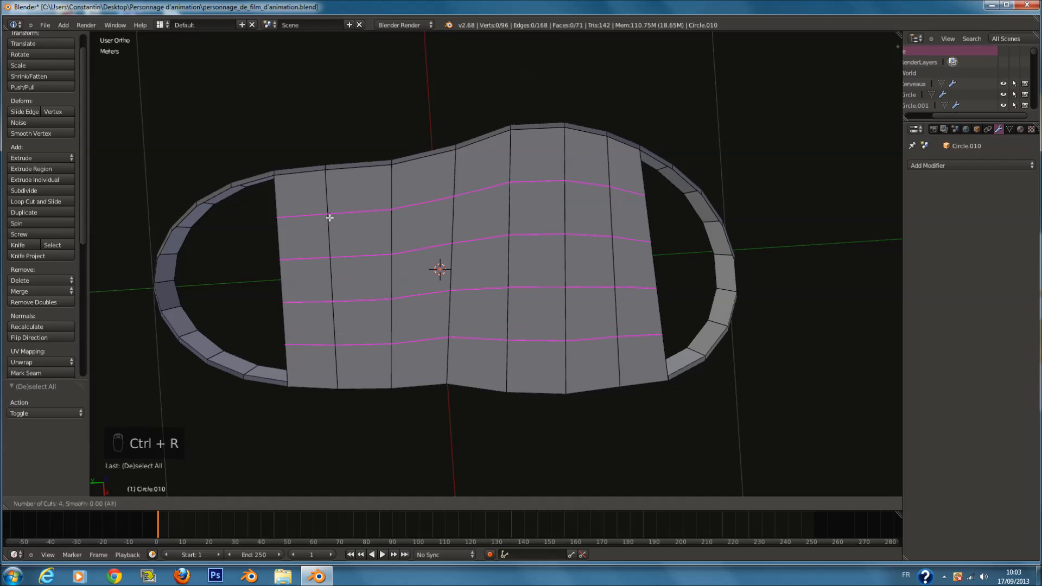
pyautogui.click(330, 218)
pyautogui.rightClick(328, 217)
pyautogui.press('a')
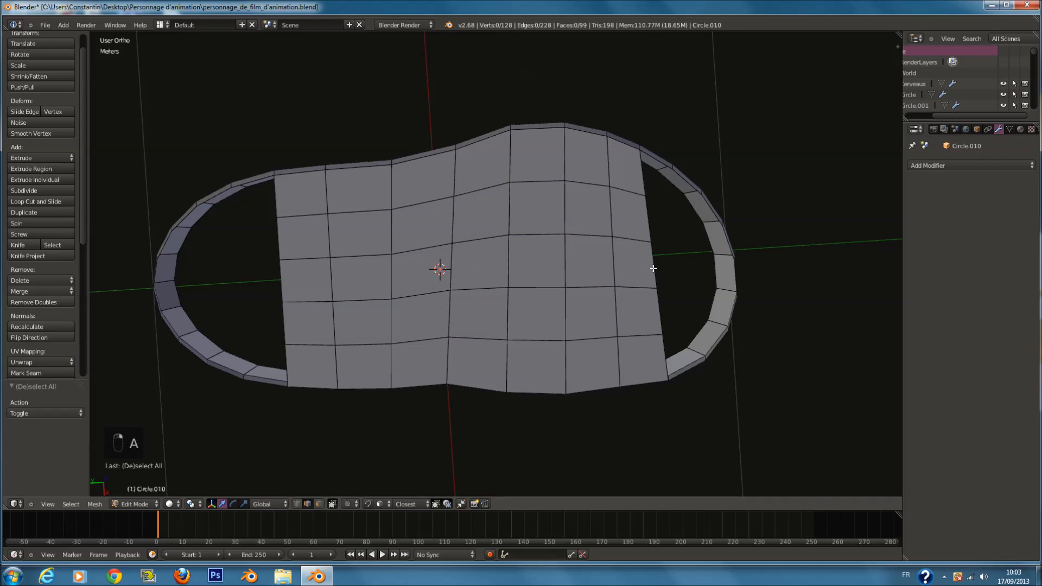
pyautogui.press('f')
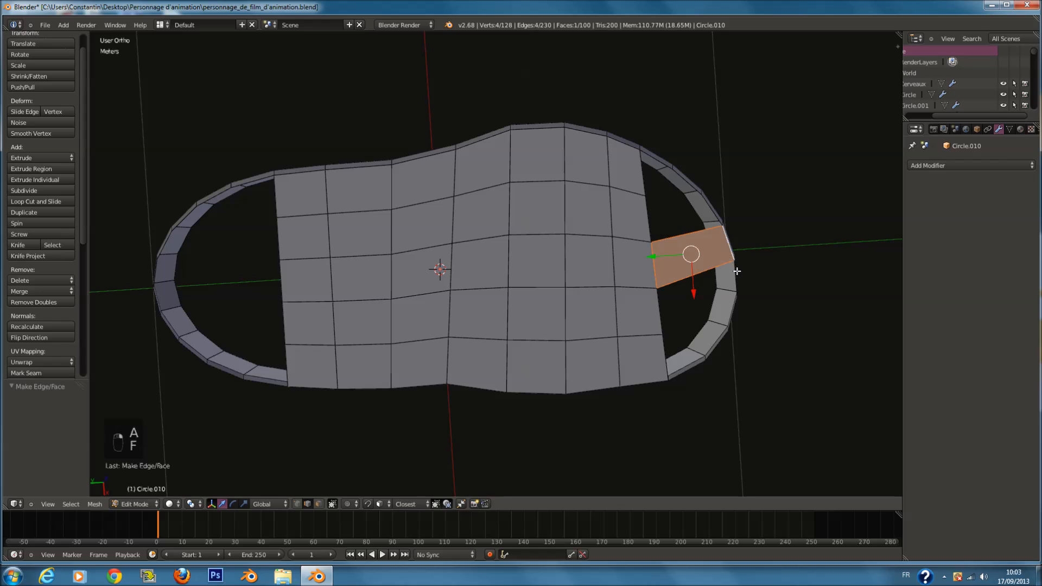
pyautogui.hotkey('ctrl', 'z')
pyautogui.hotkey('ctrl', 'z')
pyautogui.hotkey('ctrl', 'z')
pyautogui.hotkey('ctrl', 'z')
pyautogui.hotkey('ctrl', 'z')
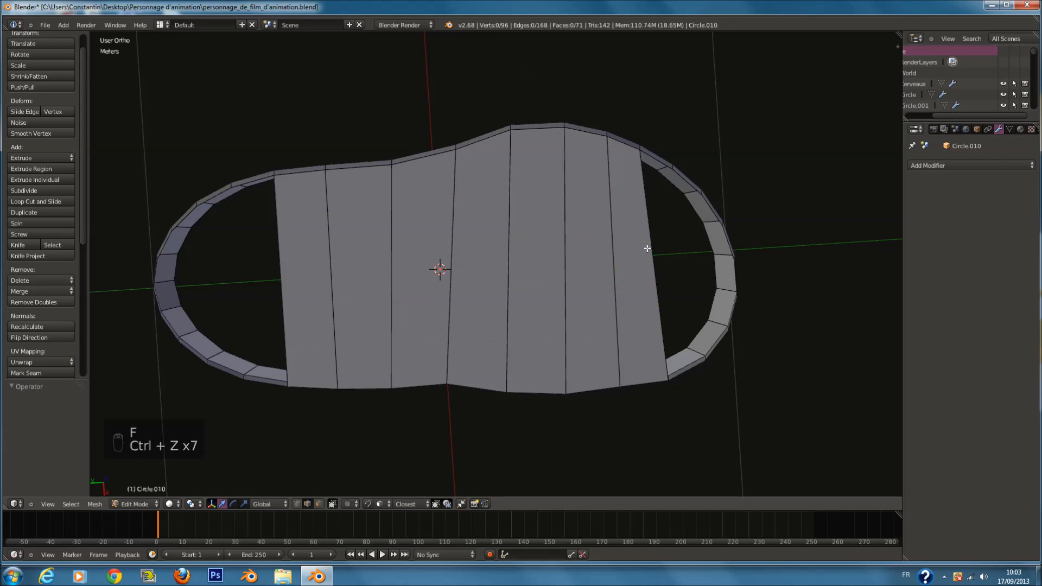
# Step: Add six evenly spaced lengthwise loop cuts through the bottom strips
pyautogui.hotkey('ctrl', 'r')
pyautogui.click(646, 246)
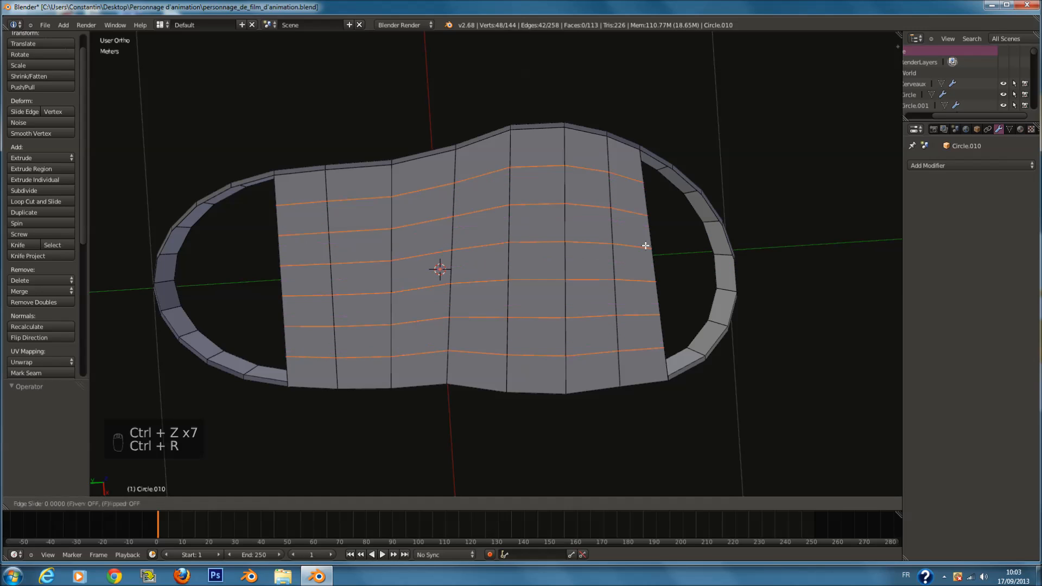
pyautogui.rightClick(648, 260)
# Step: Bridge the middle edge and its neighbour at the grid's wider end to the rim with two faces
pyautogui.rightClick(650, 268)
pyautogui.moveTo(733, 265); pyautogui.dragTo(663, 283, button='middle')
pyautogui.press('f')
pyautogui.rightClick(612, 161)
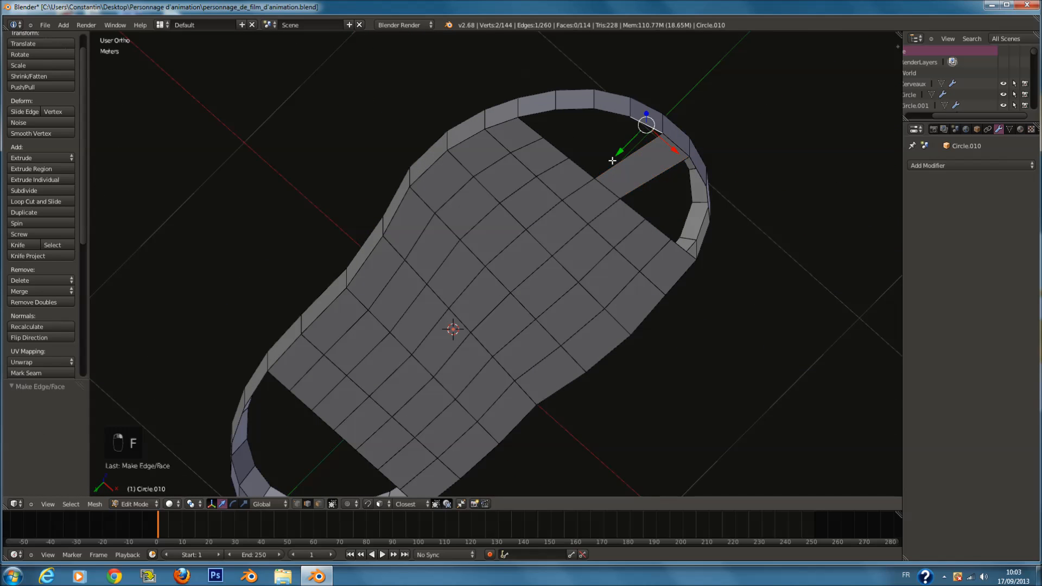
pyautogui.press('f')
# Step: Fill three more faces between the grid's wider end and the rim, on both sides of the filled middle
pyautogui.rightClick(599, 110)
pyautogui.keyDown('shift'); pyautogui.rightClick(558, 141); pyautogui.keyUp('shift')
pyautogui.press('f')
pyautogui.rightClick(570, 112)
pyautogui.press('f')
pyautogui.rightClick(696, 173)
pyautogui.keyDown('shift'); pyautogui.rightClick(645, 210); pyautogui.keyUp('shift')
pyautogui.press('f')
# Step: Try to fill the next face in the remaining gap at the wider end, and undo it
pyautogui.moveTo(687, 204); pyautogui.dragTo(585, 157, button='middle')
pyautogui.rightClick(692, 173)
pyautogui.press('f')
pyautogui.hotkey('ctrl', 'z')
pyautogui.hotkey('ctrl', 'z')
pyautogui.hotkey('ctrl', 'z')
pyautogui.scroll(1, 585, 158)
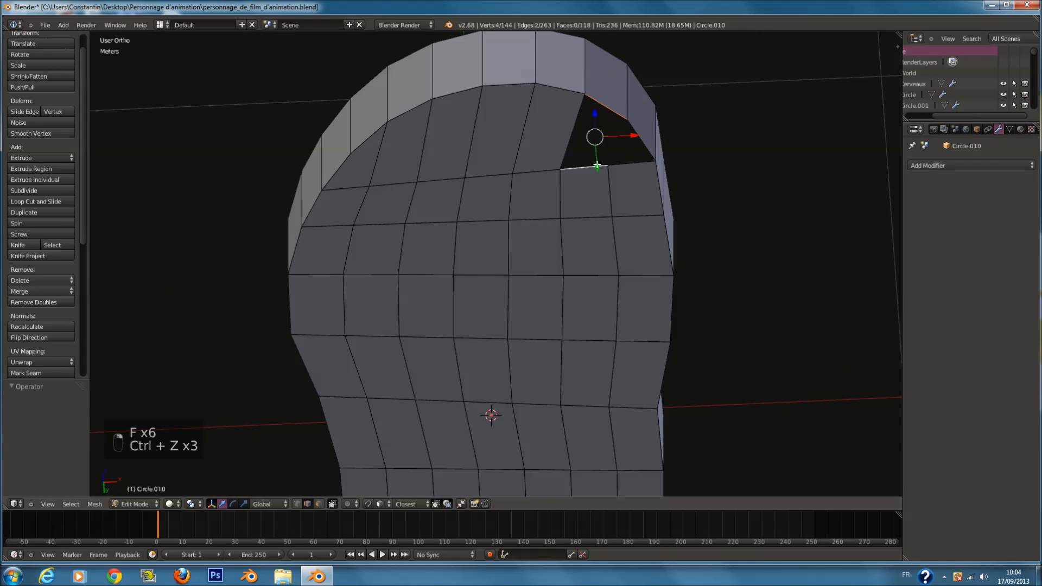
# Step: Retry the face in the wider end's remaining gap, and undo back through the last attempts
pyautogui.press('f')
pyautogui.hotkey('ctrl', 'z')
pyautogui.hotkey('ctrl', 'z')
pyautogui.hotkey('ctrl', 'z')
pyautogui.hotkey('ctrl', 'z')
pyautogui.hotkey('ctrl', 'z')
pyautogui.hotkey('ctrl', 'z')
pyautogui.hotkey('ctrl', 'z')
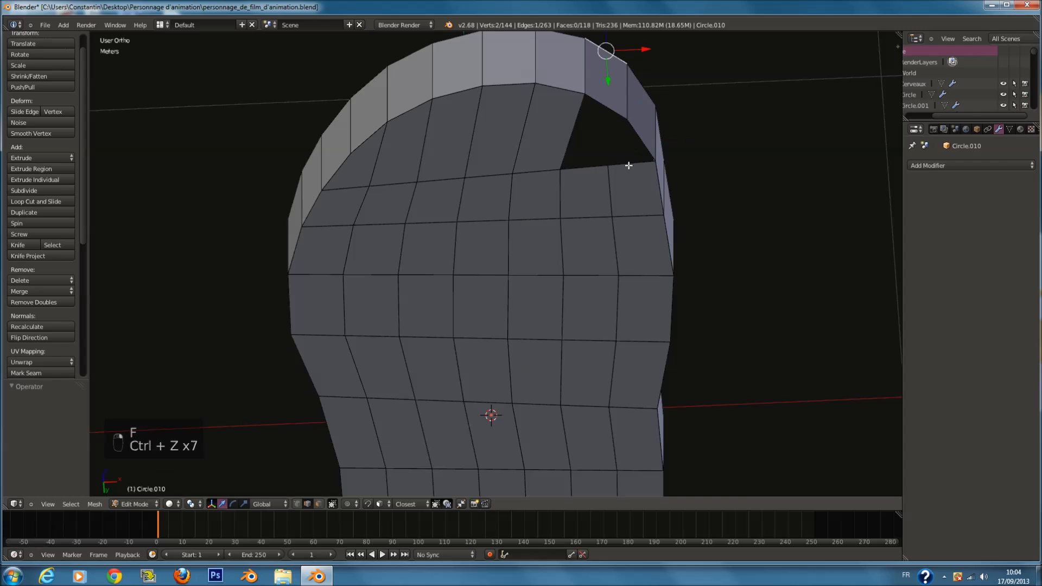
# Step: Bridge the next free grid edge at the wider end to the facing rim edge with one face
pyautogui.scroll(-2, 628, 178)
pyautogui.scroll(2, 616, 163)
pyautogui.press('f')
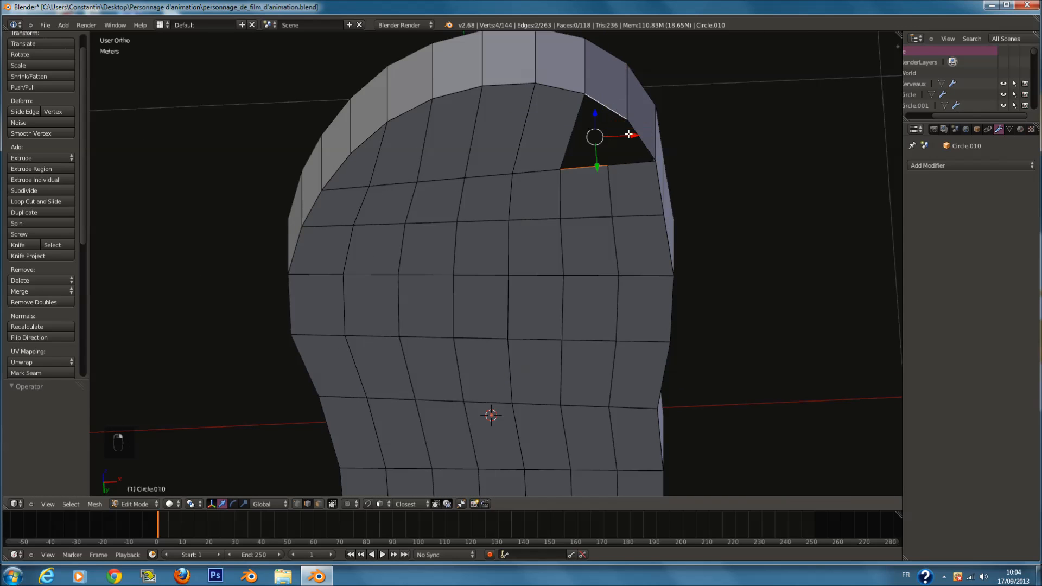
# Step: Add one loop cut across the faces filled at the wider end, and fill the small corner gap beside the rim
pyautogui.press('a')
pyautogui.hotkey('ctrl', 'r')
pyautogui.click(609, 148)
pyautogui.click(610, 147)
pyautogui.rightClick(634, 139)
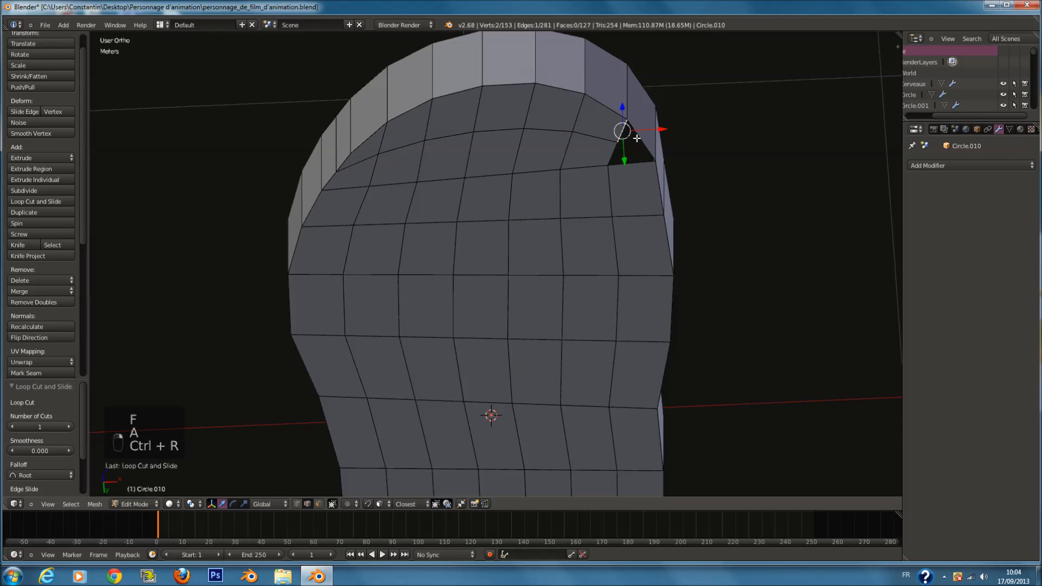
pyautogui.press('f')
pyautogui.click(31, 133)
# Step: Bridge the middle edge and its neighbour at the grid's narrower end to the rim with two faces
pyautogui.scroll(-2, 563, 328)
pyautogui.keyDown('shift'); pyautogui.moveTo(570, 443); pyautogui.dragTo(573, 266, button='middle'); pyautogui.keyUp('shift')
pyautogui.moveTo(573, 326); pyautogui.dragTo(564, 274, button='middle')
pyautogui.scroll(2, 559, 321)
pyautogui.press('a')
pyautogui.scroll(-5, 559, 321)
pyautogui.keyDown('shift'); pyautogui.moveTo(549, 385); pyautogui.dragTo(536, 275, button='middle'); pyautogui.keyUp('shift')
pyautogui.scroll(6, 535, 275)
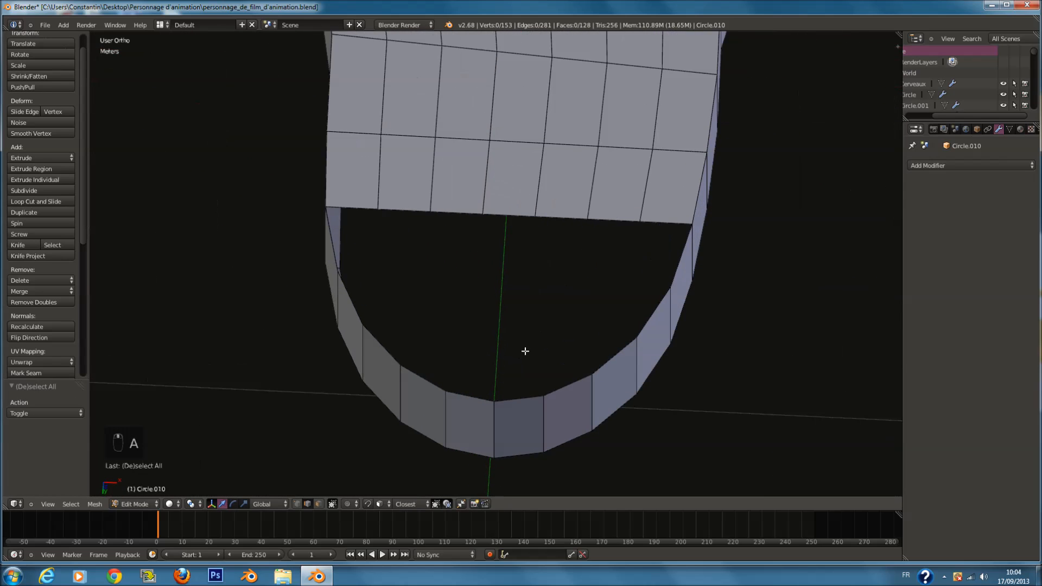
pyautogui.rightClick(523, 215)
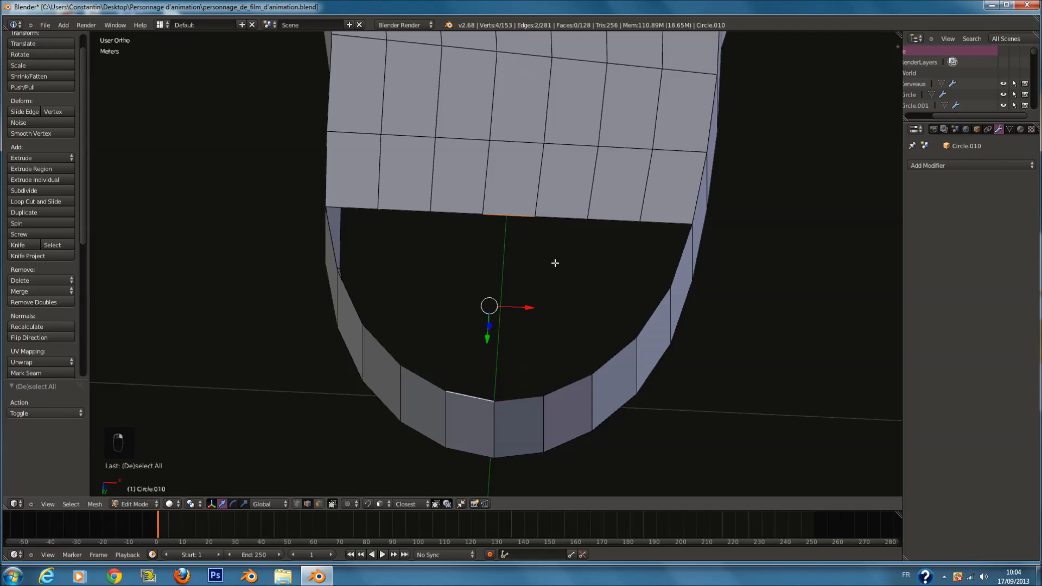
pyautogui.press('f')
pyautogui.rightClick(567, 219)
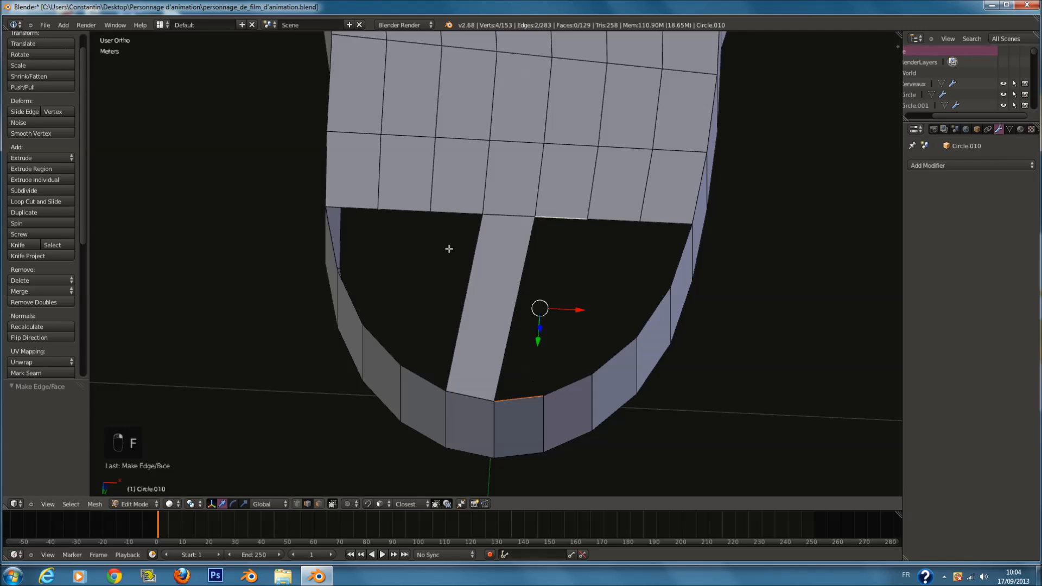
pyautogui.press('f')
# Step: Fill three faces between the narrower end and the rim, completing one side of the middle strips
pyautogui.rightClick(411, 206)
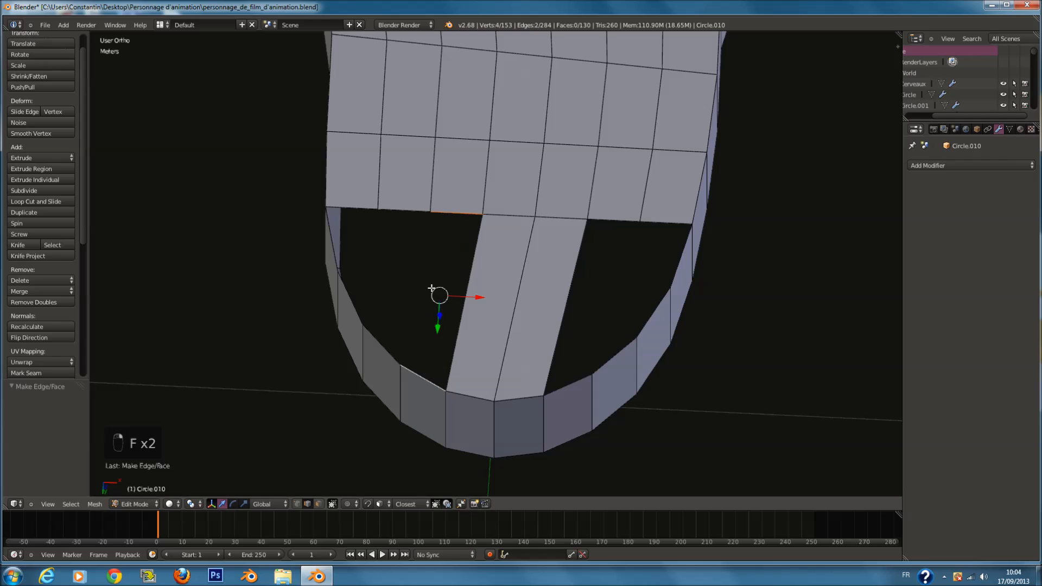
pyautogui.press('f')
pyautogui.press('f')
pyautogui.rightClick(352, 208)
pyautogui.keyDown('shift'); pyautogui.rightClick(354, 305); pyautogui.keyUp('shift')
pyautogui.press('f')
# Step: Fill two faces between the narrower end and the rim on the other side of the middle strips
pyautogui.rightClick(640, 246)
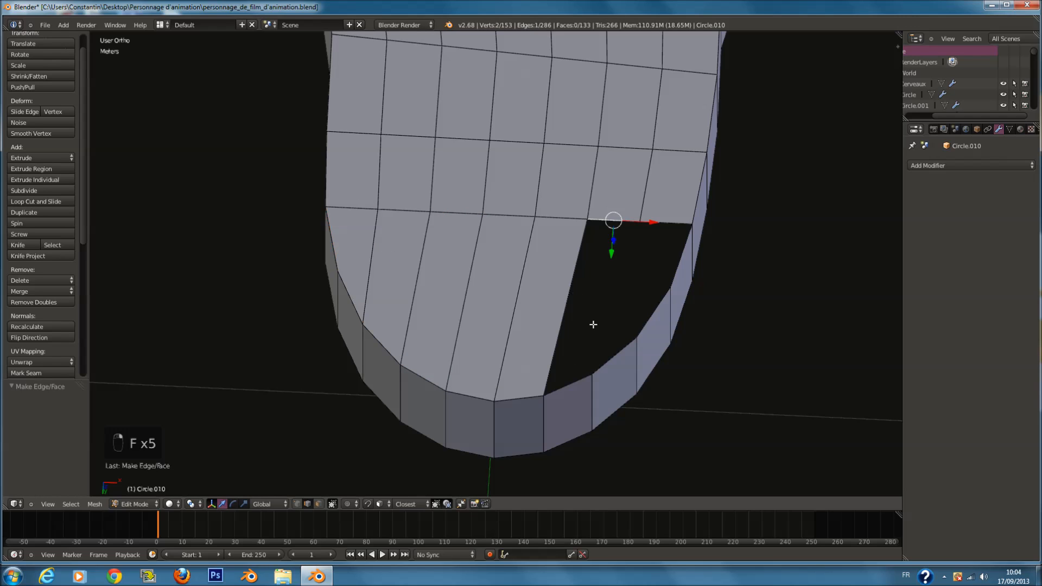
pyautogui.press('f')
pyautogui.rightClick(665, 223)
pyautogui.keyDown('shift'); pyautogui.rightClick(614, 355); pyautogui.keyUp('shift')
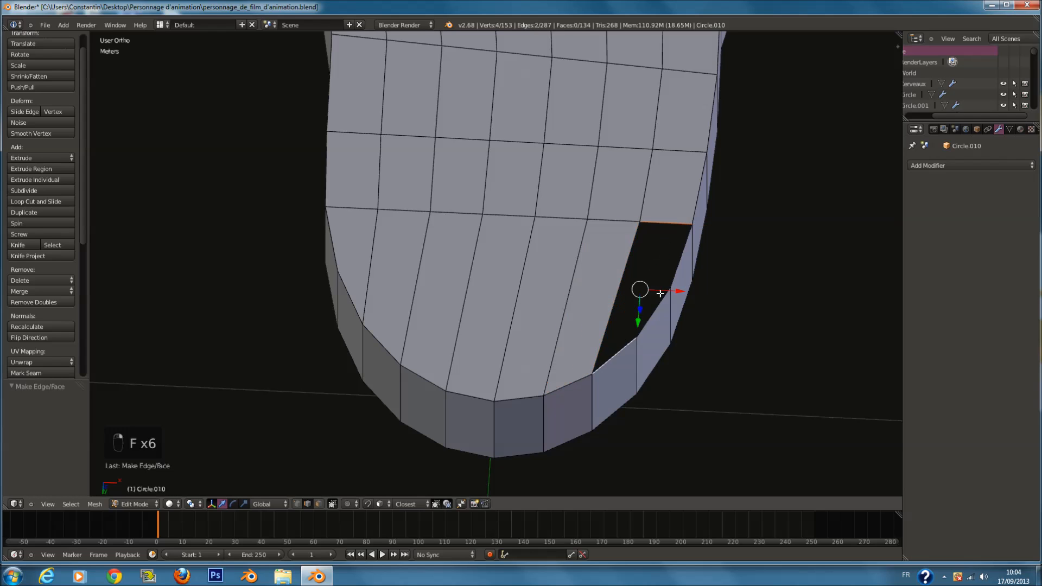
pyautogui.press('f')
# Step: Add one loop cut across the faces filled at the narrower end, and fill the last gap beside the rim
pyautogui.press('a')
pyautogui.hotkey('ctrl', 'r')
pyautogui.click(664, 276)
pyautogui.rightClick(674, 278)
pyautogui.keyDown('shift'); pyautogui.rightClick(656, 302); pyautogui.keyUp('shift')
pyautogui.press('f')
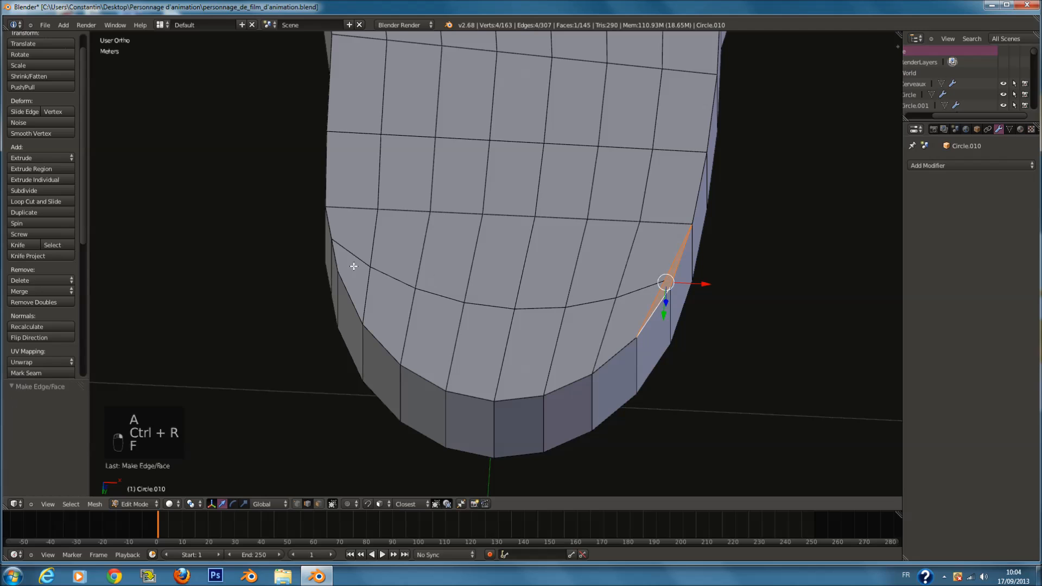
pyautogui.click(60, 134)
# Step: Apply smooth shading to the sole in object mode and save the file
pyautogui.press('Tab')
pyautogui.scroll(-2, 654, 334)
pyautogui.hotkey('ctrl', 's')
pyautogui.moveTo(654, 335); pyautogui.dragTo(628, 298, button='middle')
pyautogui.click(37, 151)
pyautogui.scroll(1, 629, 297)
pyautogui.scroll(-2, 630, 297)
pyautogui.hotkey('ctrl', 's')
# Step: Add a Catmull-Clark subdivision surface with view level 1 to the sole, and save over the existing file
pyautogui.press('Tab')
pyautogui.press('Tab')
pyautogui.press('Tab')
pyautogui.hotkey('ctrl', '1')
pyautogui.press('Tab')
pyautogui.scroll(1, 649, 322)
pyautogui.moveTo(650, 322); pyautogui.dragTo(670, 347, button='middle')
pyautogui.press('a')
pyautogui.hotkey('ctrl', 's')
pyautogui.click(670, 347)
# Step: Switch to face selection and add a loop cut across the narrow end, between the curved loop and the rim
pyautogui.click(319, 505)
pyautogui.keyDown('ctrl'); pyautogui.scroll(3, 347, 456); pyautogui.keyUp('ctrl')
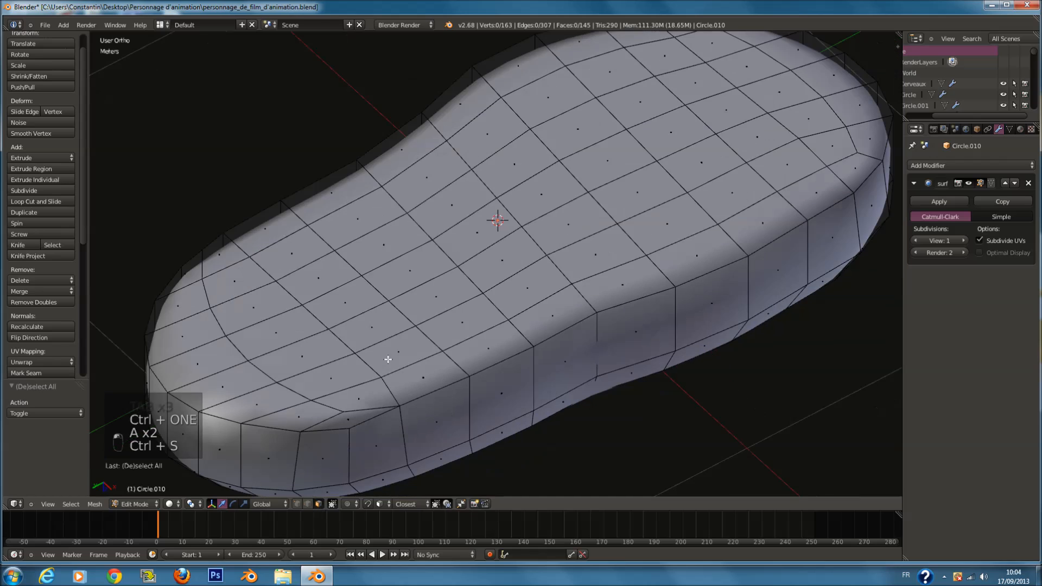
pyautogui.scroll(-1, 399, 322)
pyautogui.hotkey('ctrl', 'r')
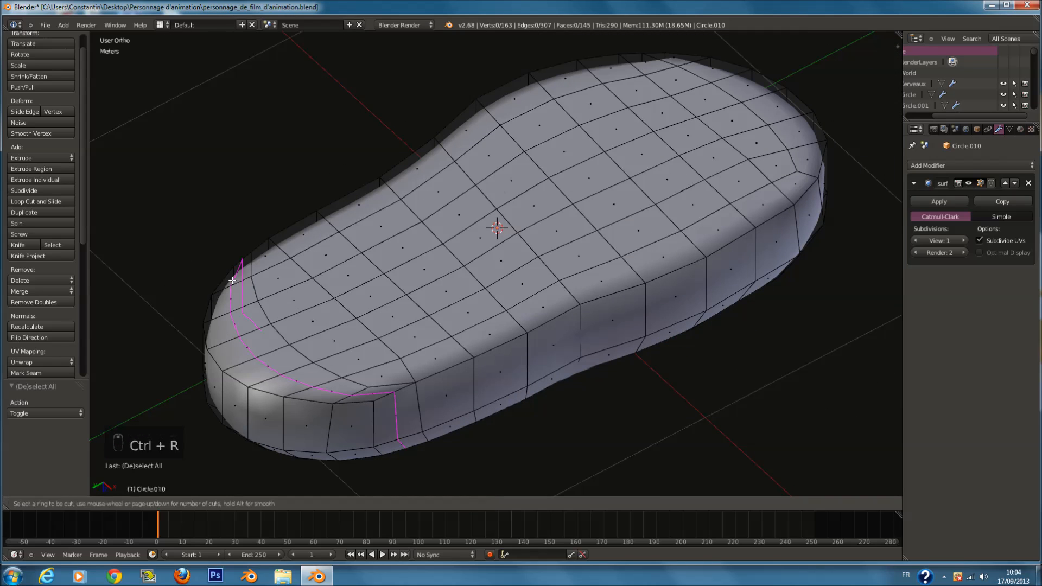
pyautogui.click(232, 281)
pyautogui.rightClick(833, 155)
pyautogui.press('a')
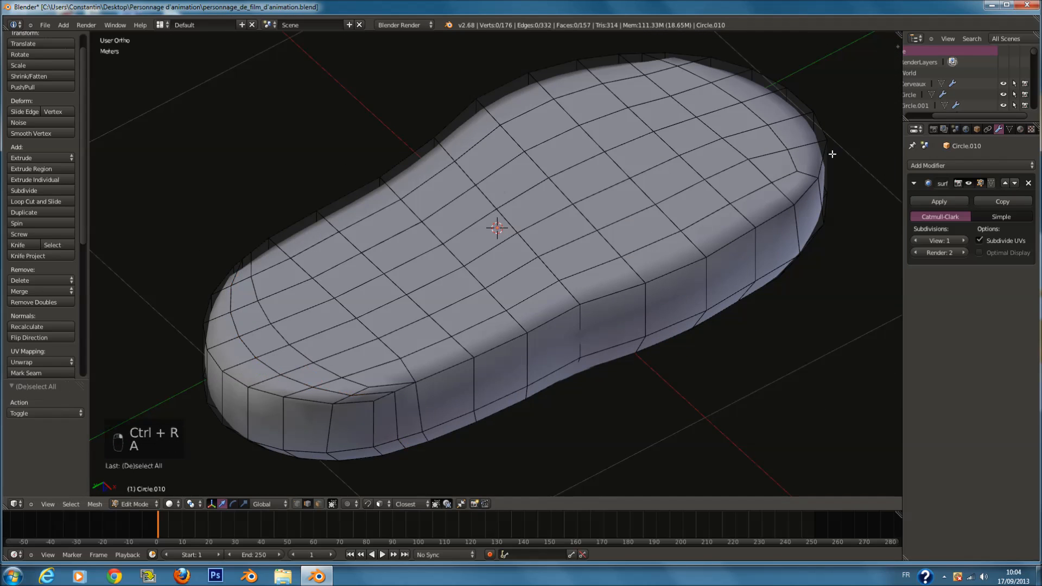
# Step: Undo the last selection change, save over the existing file and clear the selection
pyautogui.hotkey('ctrl', 'z')
pyautogui.hotkey('ctrl', 's')
pyautogui.click(397, 362)
pyautogui.press('a')
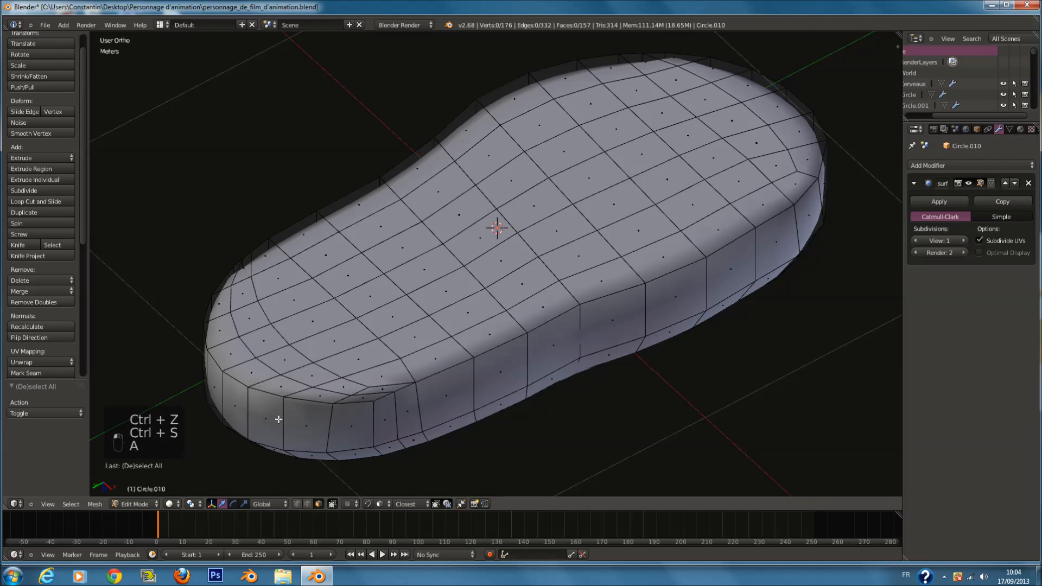
# Step: Extrude three alternating faces of the row at the narrow tip in place, one at a time, with zero offset
pyautogui.scroll(1, 189, 346)
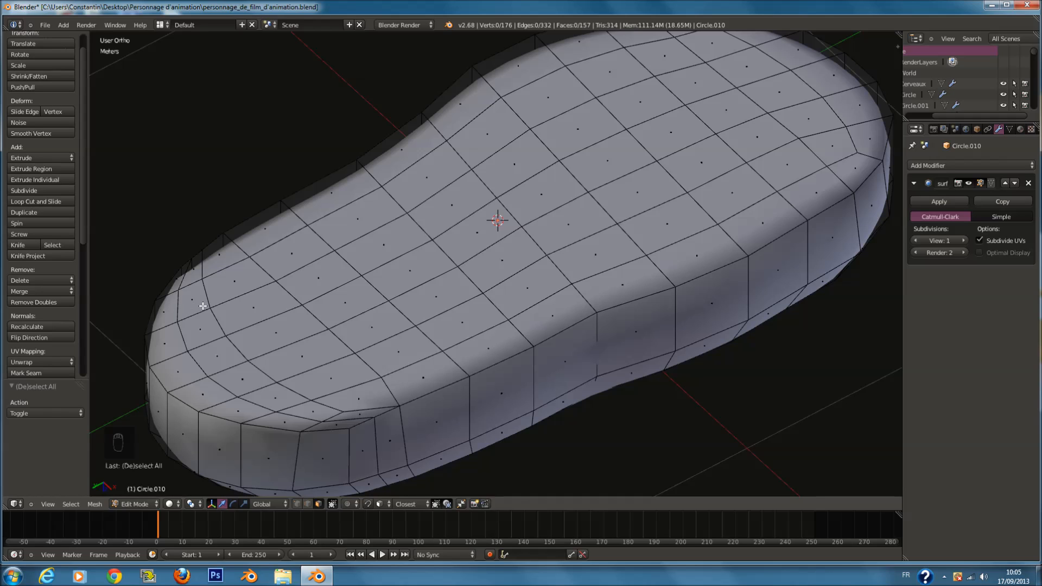
pyautogui.rightClick(173, 308)
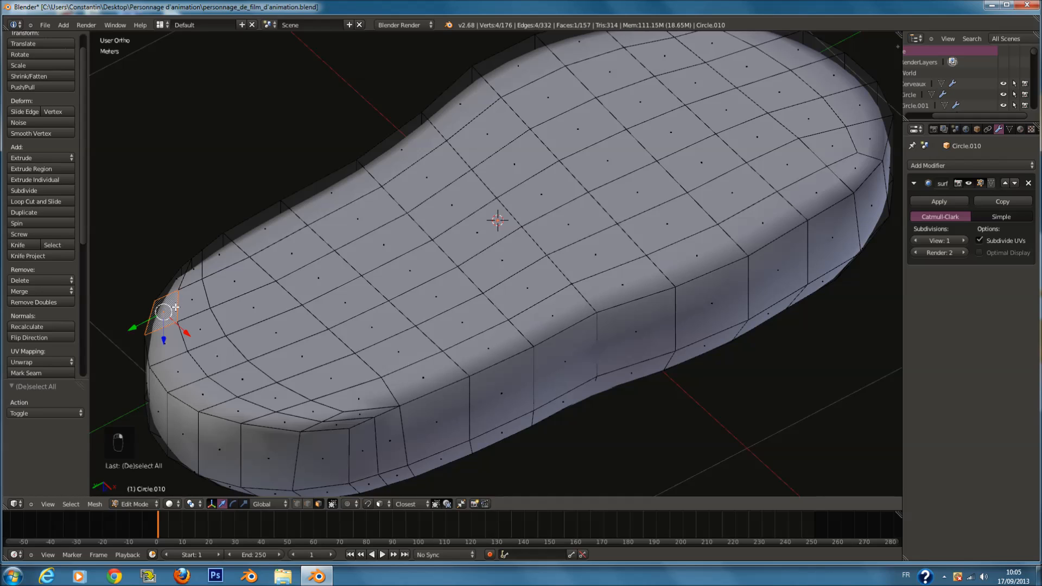
pyautogui.press('e')
pyautogui.rightClick(186, 308)
pyautogui.rightClick(175, 368)
pyautogui.press('e')
pyautogui.rightClick(175, 368)
pyautogui.rightClick(248, 410)
pyautogui.press('e')
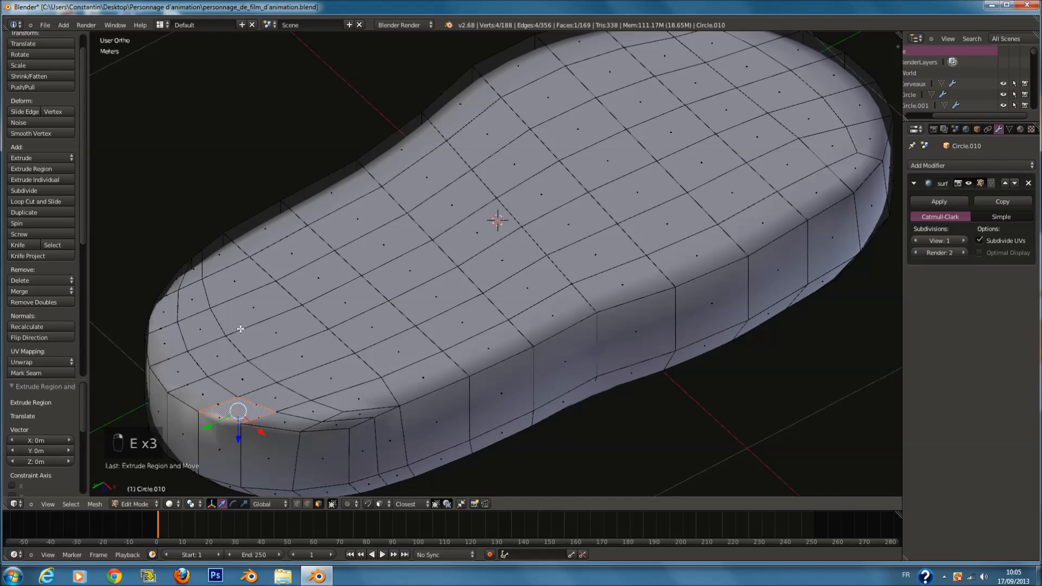
# Step: From the bottom view, extrude three alternating faces of the second row from the narrow tip in place
pyautogui.press('KP_7')
pyautogui.press('ctrl+KP_7')
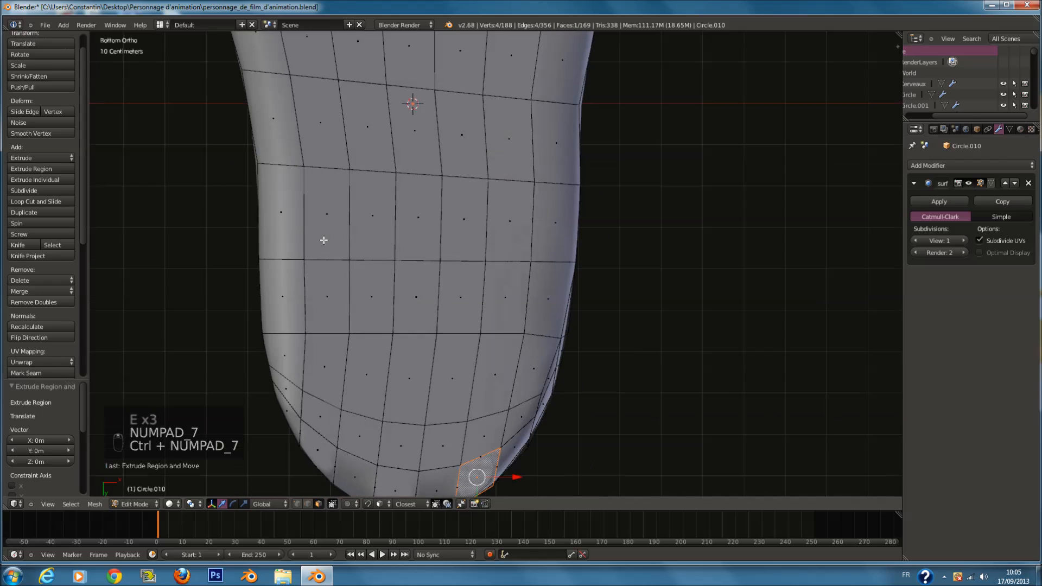
pyautogui.scroll(2, 393, 364)
pyautogui.press('a')
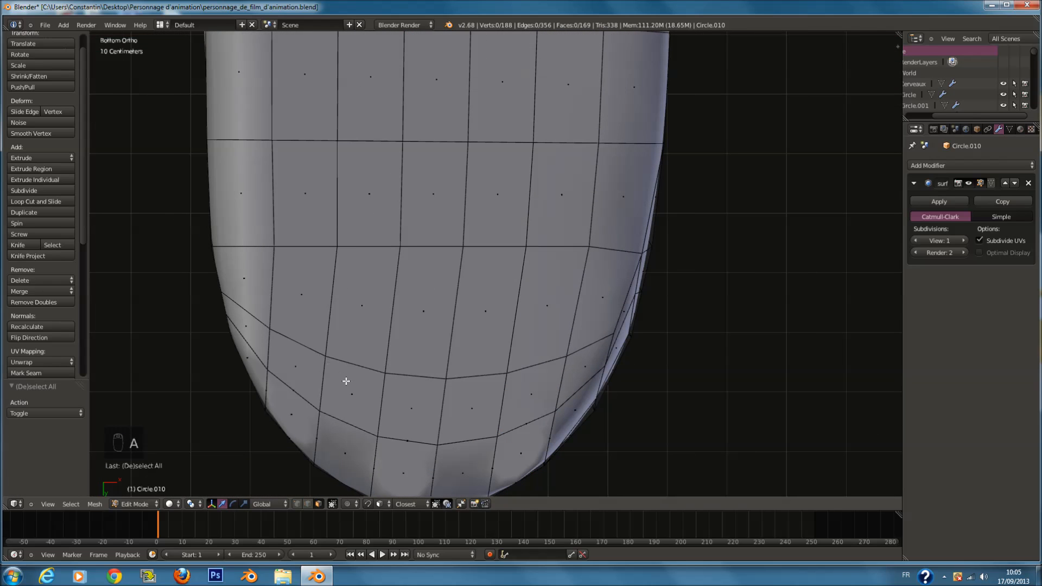
pyautogui.rightClick(311, 362)
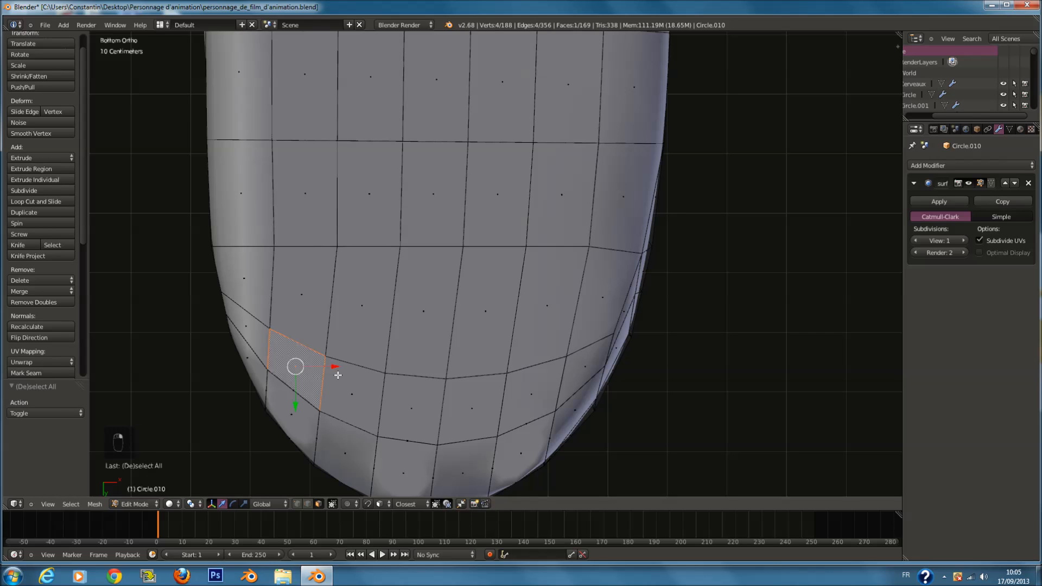
pyautogui.press('e')
pyautogui.rightClick(337, 375)
pyautogui.rightClick(423, 400)
pyautogui.press('e')
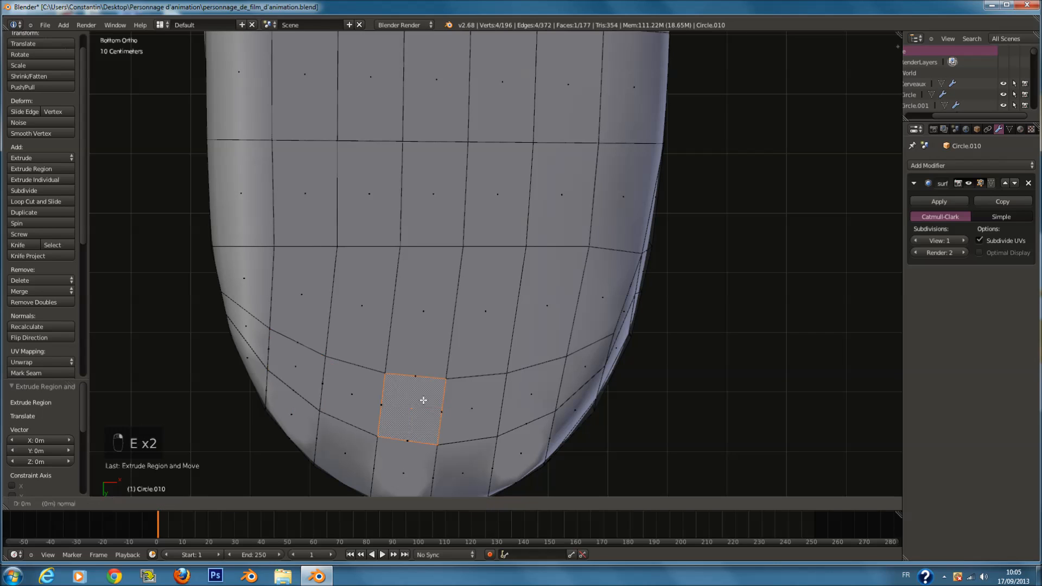
pyautogui.rightClick(534, 396)
pyautogui.press('e')
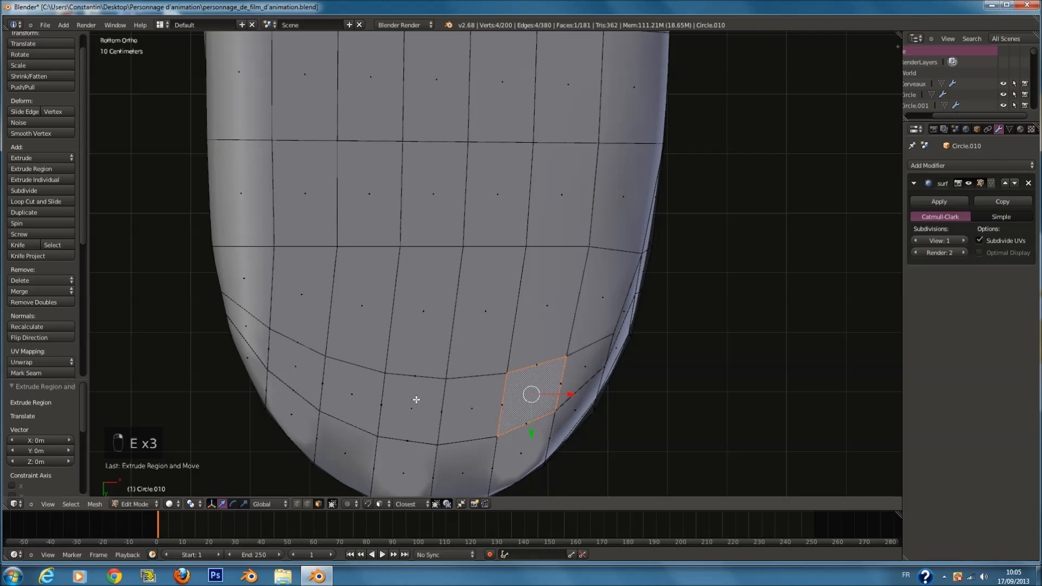
# Step: Extrude four more faces in place near the narrow tip: two skipped faces of the second row and two of the tip row
pyautogui.keyDown('ctrl'); pyautogui.scroll(-1, 411, 400); pyautogui.keyUp('ctrl')
pyautogui.rightClick(372, 390)
pyautogui.press('e')
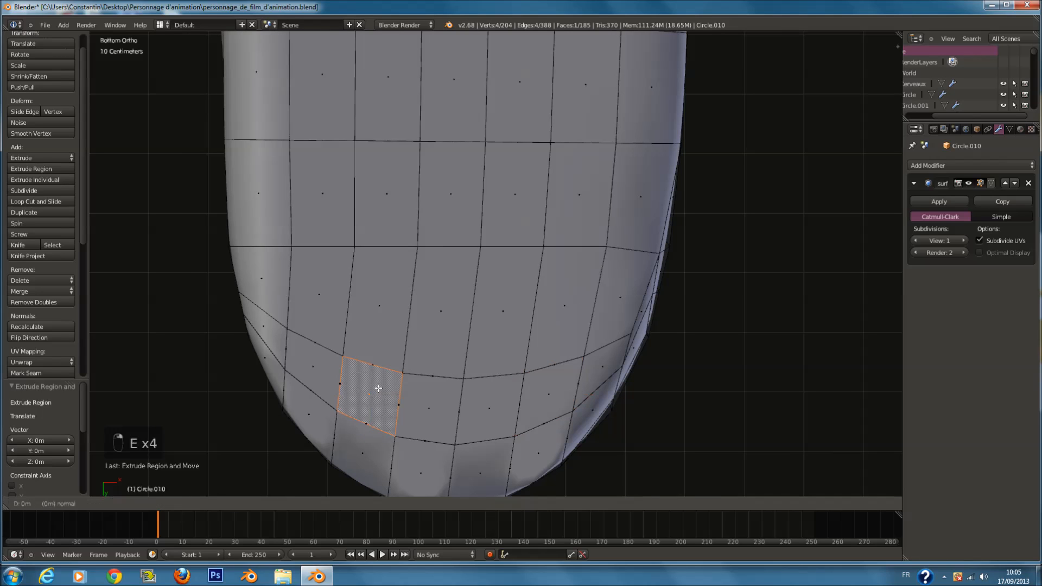
pyautogui.rightClick(361, 454)
pyautogui.press('e')
pyautogui.rightClick(465, 471)
pyautogui.press('e')
pyautogui.rightClick(481, 406)
pyautogui.press('e')
# Step: Extrude three alternating faces of the third row from the narrow tip in place, one at a time
pyautogui.keyDown('shift'); pyautogui.scroll(5, 456, 380); pyautogui.keyUp('shift')
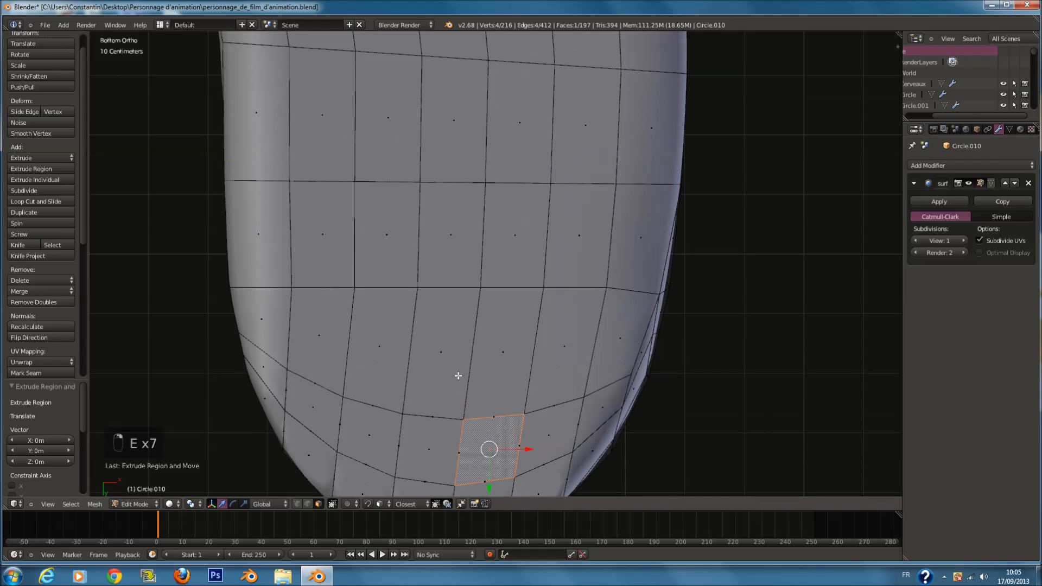
pyautogui.press('a')
pyautogui.rightClick(333, 366)
pyautogui.press('e')
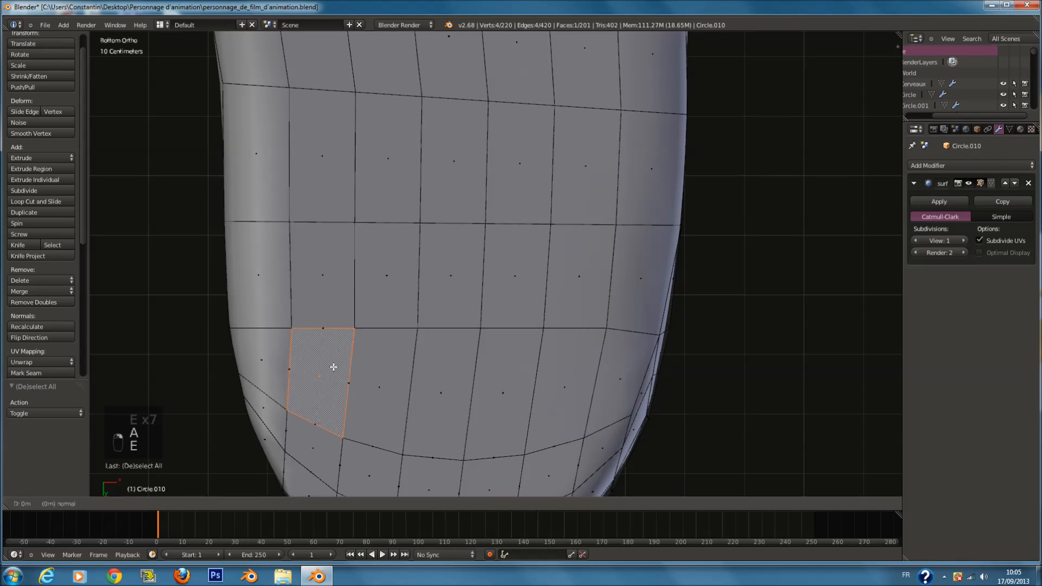
pyautogui.rightClick(443, 395)
pyautogui.press('e')
pyautogui.rightClick(554, 400)
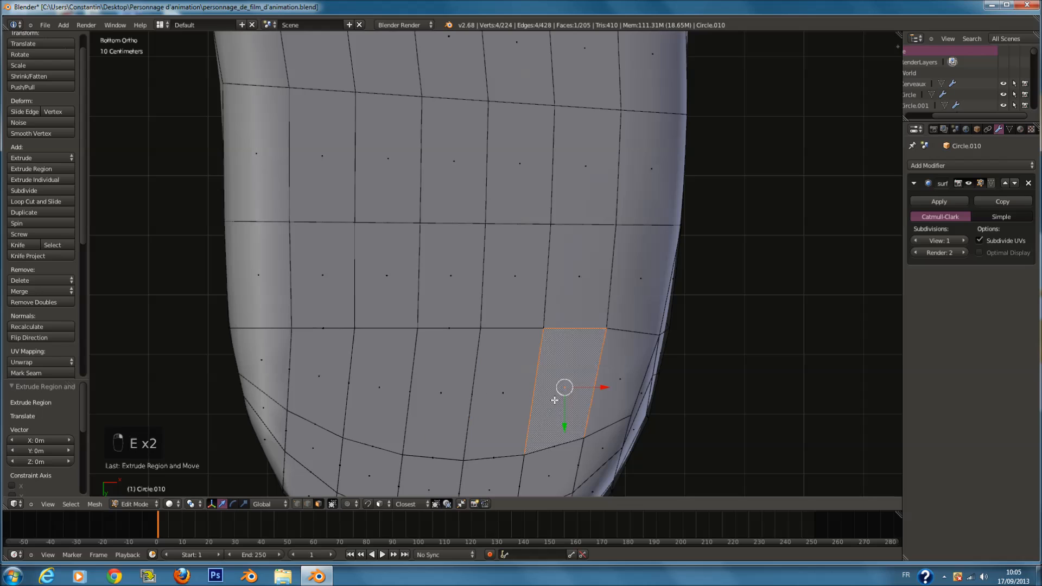
# Step: Extrude three separate faces of the fourth row from the narrow tip in place
pyautogui.keyDown('shift'); pyautogui.scroll(4, 381, 353); pyautogui.keyUp('shift')
pyautogui.rightClick(347, 348)
pyautogui.press('e')
pyautogui.rightClick(437, 347)
pyautogui.press('e')
pyautogui.rightClick(563, 352)
pyautogui.press('e')
# Step: Extrude the second, fourth and sixth faces of the fifth row from the narrow tip in place
pyautogui.keyDown('shift'); pyautogui.scroll(3, 448, 335); pyautogui.keyUp('shift')
pyautogui.rightClick(325, 287)
pyautogui.press('e')
pyautogui.rightClick(444, 295)
pyautogui.press('e')
pyautogui.rightClick(581, 293)
pyautogui.press('e')
# Step: Select the first, third, fifth and seventh faces of the row below the 3D cursor's loop line, and extrude them together in place
pyautogui.keyDown('shift'); pyautogui.scroll(4, 417, 234); pyautogui.keyUp('shift')
pyautogui.keyDown('shift'); pyautogui.scroll(2, 416, 234); pyautogui.keyUp('shift')
pyautogui.rightClick(276, 273)
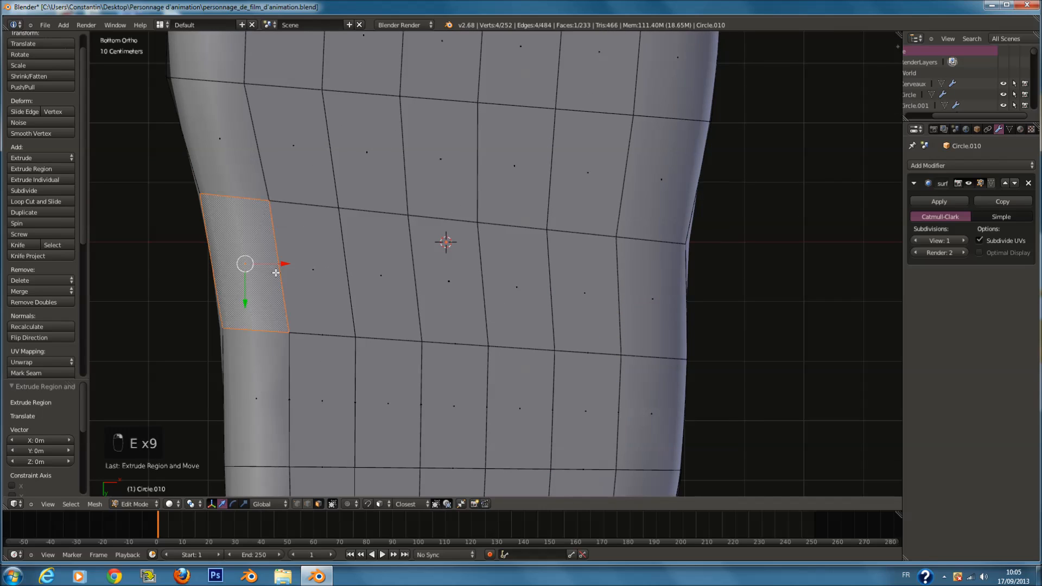
pyautogui.keyDown('shift'); pyautogui.rightClick(385, 285); pyautogui.keyUp('shift')
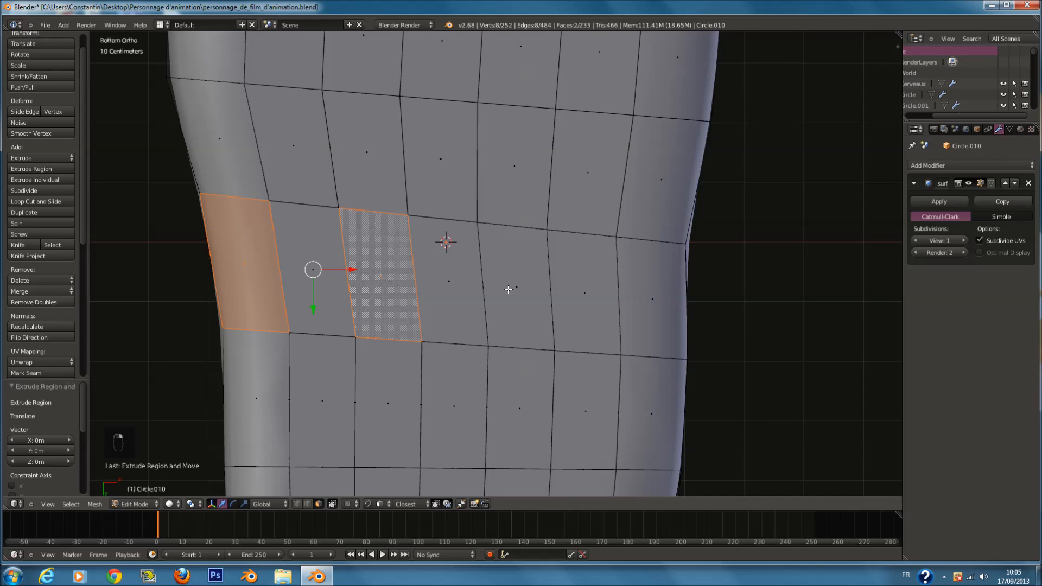
pyautogui.keyDown('shift'); pyautogui.rightClick(531, 292); pyautogui.keyUp('shift')
pyautogui.keyDown('shift'); pyautogui.rightClick(655, 298); pyautogui.keyUp('shift')
pyautogui.press('e')
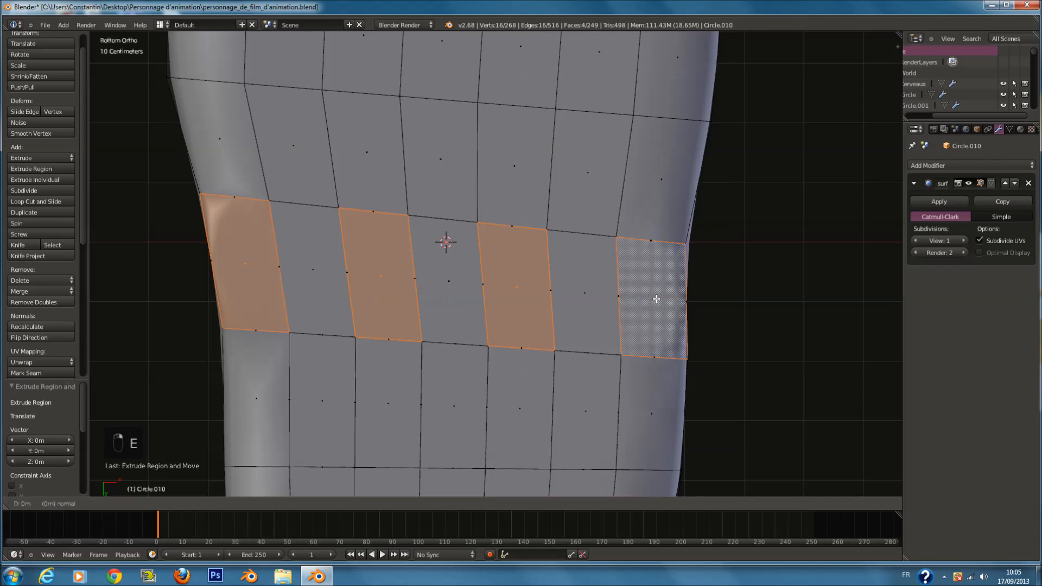
# Step: Select the second, fourth and sixth faces of the seventh row from the narrow tip, and extrude them together in place
pyautogui.keyDown('shift'); pyautogui.scroll(3, 573, 286); pyautogui.keyUp('shift')
pyautogui.keyDown('shift'); pyautogui.scroll(3, 572, 286); pyautogui.keyUp('shift')
pyautogui.press('a')
pyautogui.rightClick(283, 265)
pyautogui.keyDown('shift'); pyautogui.rightClick(458, 280); pyautogui.keyUp('shift')
pyautogui.keyDown('shift'); pyautogui.rightClick(584, 291); pyautogui.keyUp('shift')
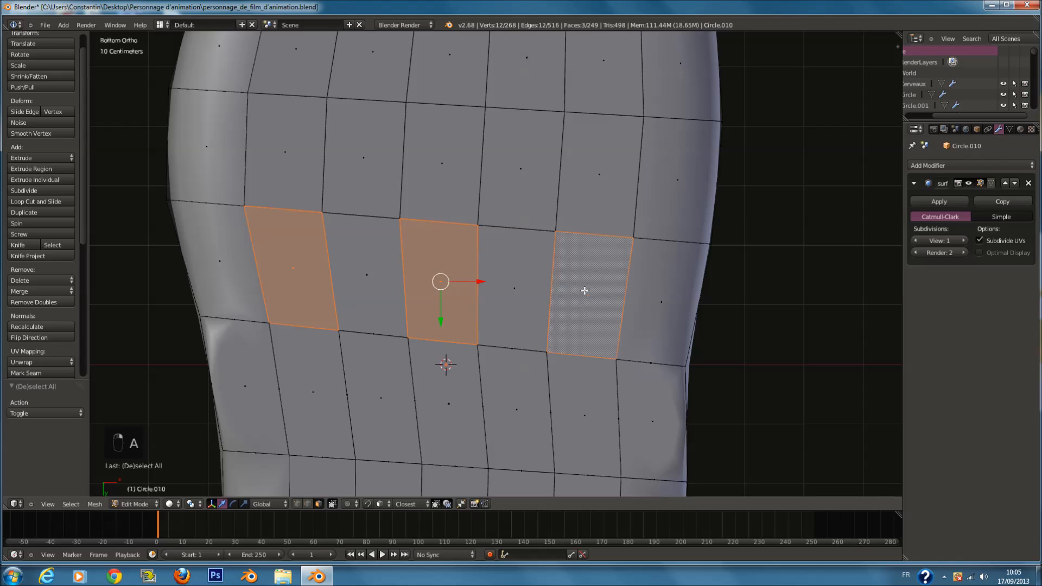
pyautogui.press('e')
# Step: Select the first, third, fifth and seventh faces of the eighth row from the narrow tip, and extrude them together in place
pyautogui.keyDown('shift'); pyautogui.scroll(4, 187, 226); pyautogui.keyUp('shift')
pyautogui.press('a')
pyautogui.rightClick(214, 215)
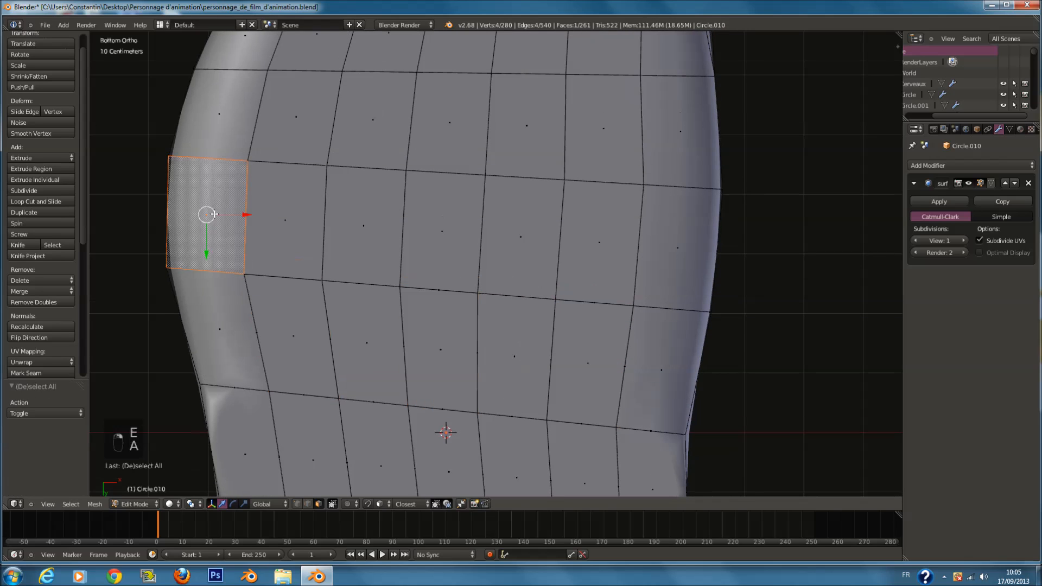
pyautogui.keyDown('shift'); pyautogui.rightClick(376, 221); pyautogui.keyUp('shift')
pyautogui.keyDown('shift'); pyautogui.rightClick(505, 233); pyautogui.keyUp('shift')
pyautogui.keyDown('shift'); pyautogui.rightClick(651, 252); pyautogui.keyUp('shift')
pyautogui.keyDown('shift'); pyautogui.scroll(5, 653, 247); pyautogui.keyUp('shift')
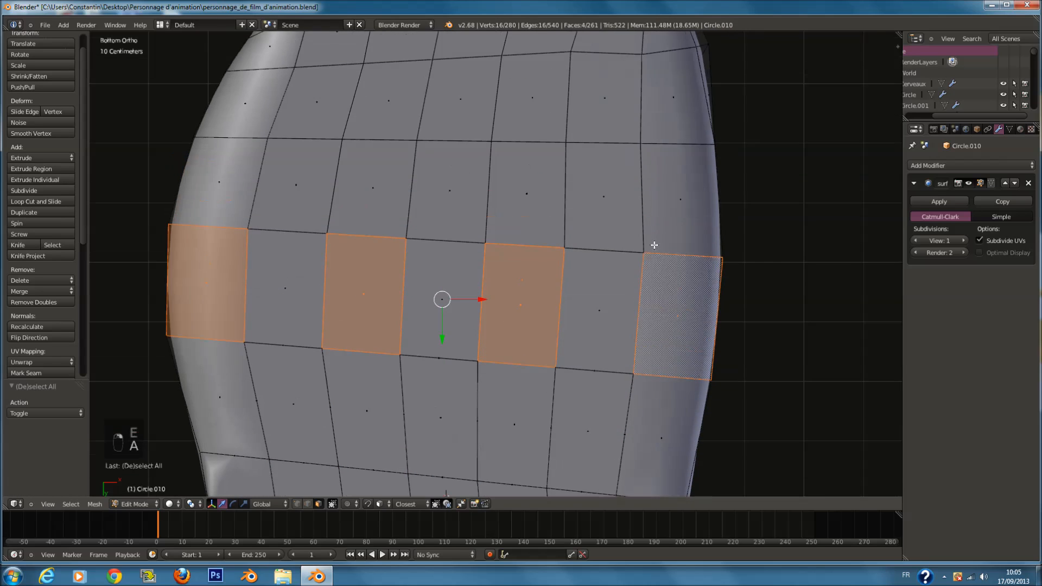
pyautogui.press('e')
pyautogui.rightClick(646, 253)
# Step: Extrude the second, fourth and sixth faces of the ninth row from the narrow tip together in place, and clear the selection
pyautogui.rightClick(297, 214)
pyautogui.keyDown('shift'); pyautogui.rightClick(468, 216); pyautogui.keyUp('shift')
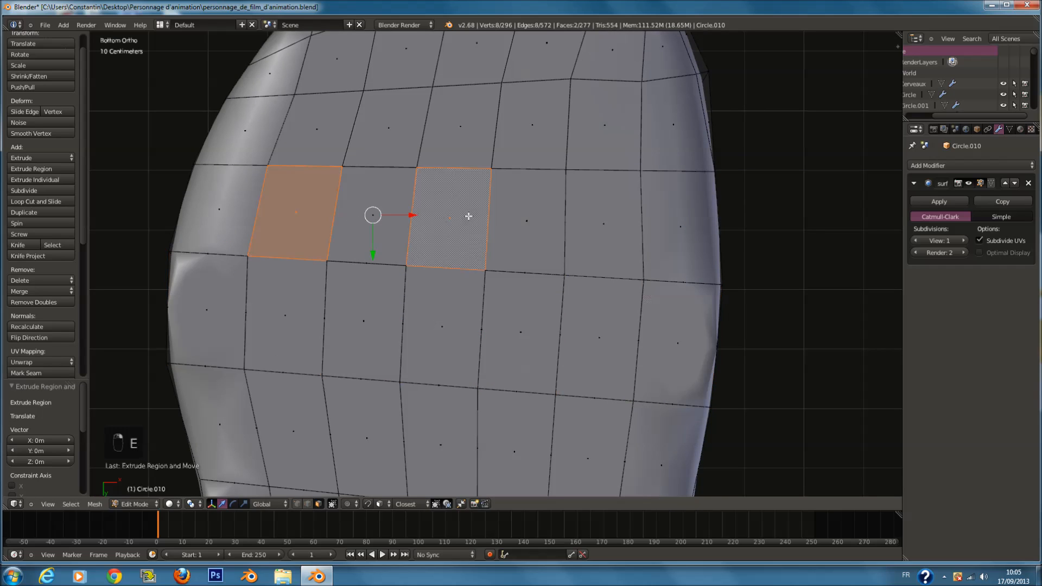
pyautogui.keyDown('shift'); pyautogui.rightClick(594, 225); pyautogui.keyUp('shift')
pyautogui.press('e')
pyautogui.keyDown('shift'); pyautogui.scroll(3, 340, 193); pyautogui.keyUp('shift')
pyautogui.press('a')
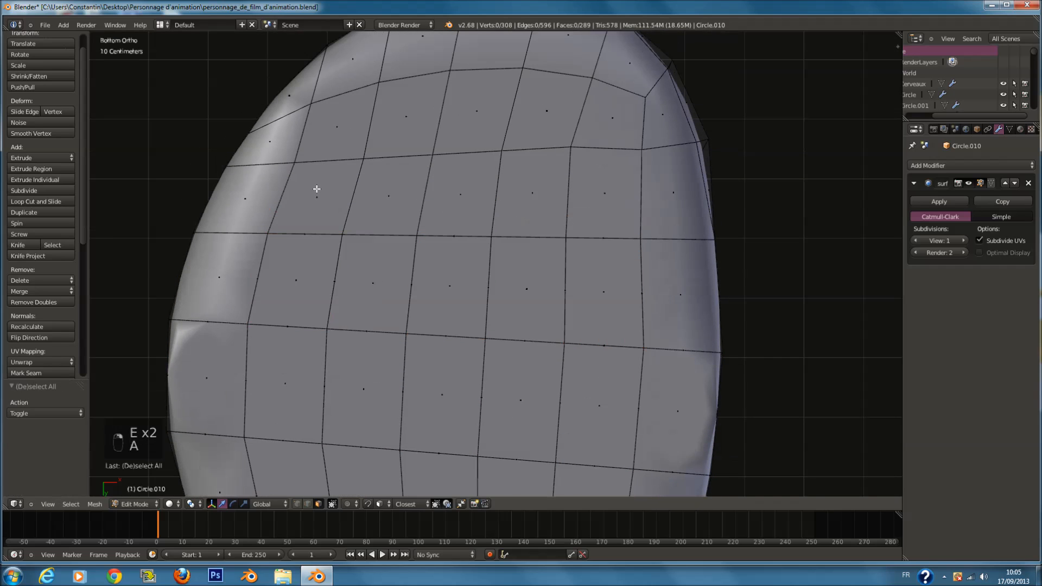
# Step: Extrude the first, third, fifth and seventh faces of the tenth row from the narrow tip together in place, and clear the selection
pyautogui.rightClick(270, 184)
pyautogui.keyDown('shift'); pyautogui.rightClick(403, 195); pyautogui.keyUp('shift')
pyautogui.keyDown('shift'); pyautogui.rightClick(553, 196); pyautogui.keyUp('shift')
pyautogui.keyDown('shift'); pyautogui.rightClick(663, 203); pyautogui.keyUp('shift')
pyautogui.press('e')
pyautogui.keyDown('shift'); pyautogui.scroll(2, 618, 205); pyautogui.keyUp('shift')
pyautogui.press('a')
# Step: Extrude the second, fourth and sixth faces of the eleventh row from the narrow tip together in place, and clear the selection
pyautogui.rightClick(350, 150)
pyautogui.keyDown('shift'); pyautogui.rightClick(475, 152); pyautogui.keyUp('shift')
pyautogui.keyDown('shift'); pyautogui.rightClick(607, 157); pyautogui.keyUp('shift')
pyautogui.press('e')
pyautogui.keyDown('shift'); pyautogui.scroll(2, 328, 149); pyautogui.keyUp('shift')
pyautogui.press('a')
# Step: Select three alternating faces in the outermost row of the wide end, and extrude them together in place
pyautogui.rightClick(300, 161)
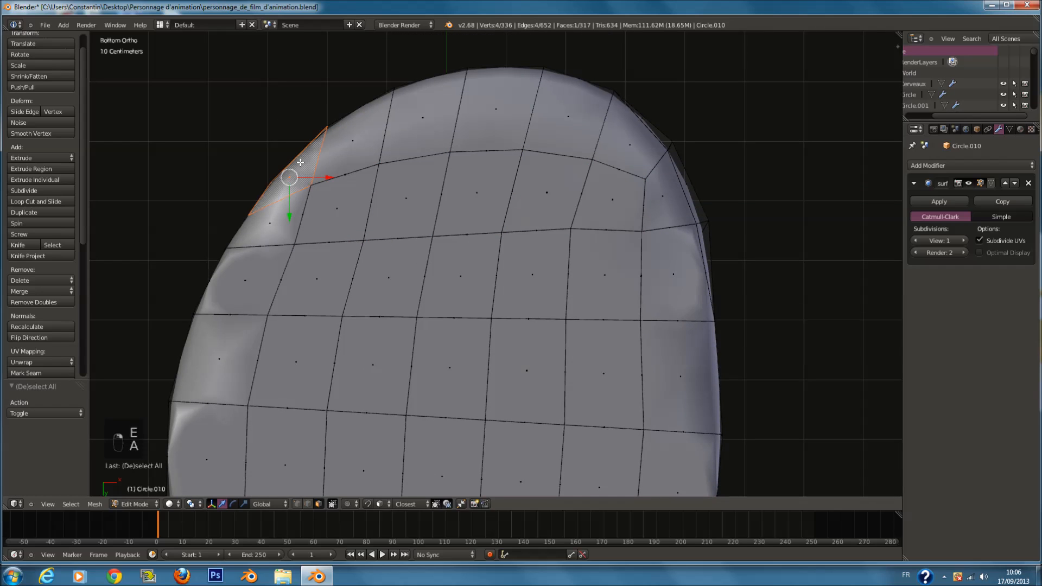
pyautogui.rightClick(358, 142)
pyautogui.keyDown('shift'); pyautogui.rightClick(508, 125); pyautogui.keyUp('shift')
pyautogui.keyDown('shift'); pyautogui.rightClick(616, 138); pyautogui.keyUp('shift')
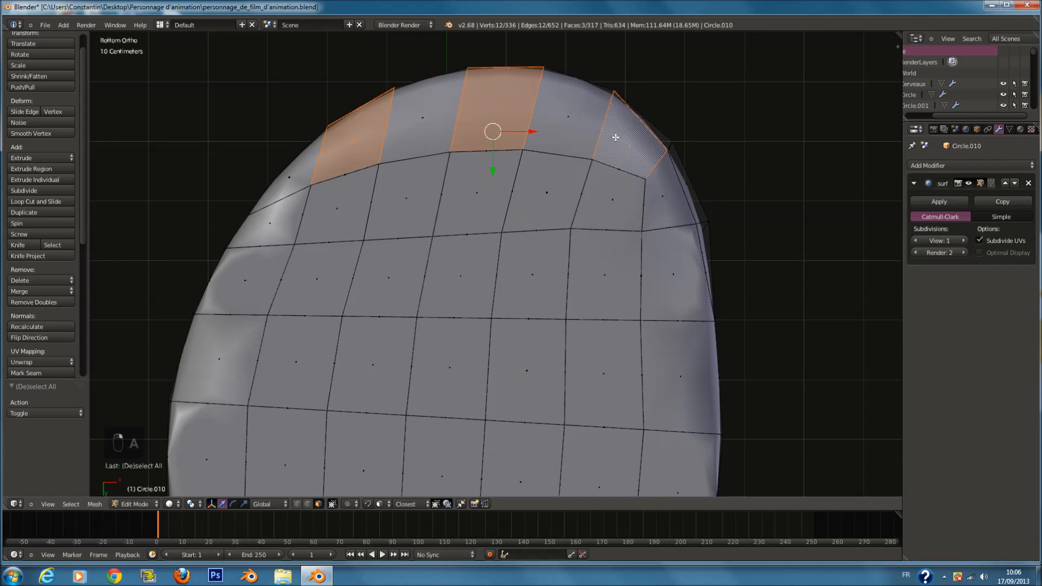
pyautogui.press('e')
pyautogui.scroll(-6, 621, 204)
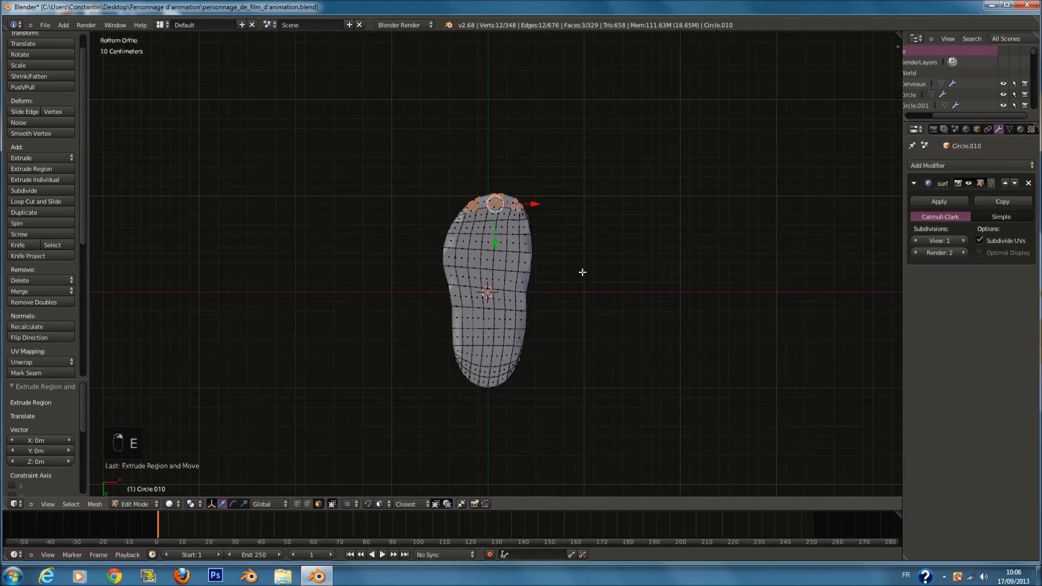
# Step: Save the file and change the pivot point used for transforms
pyautogui.scroll(3, 551, 290)
pyautogui.hotkey('ctrl', 's')
pyautogui.click(337, 288)
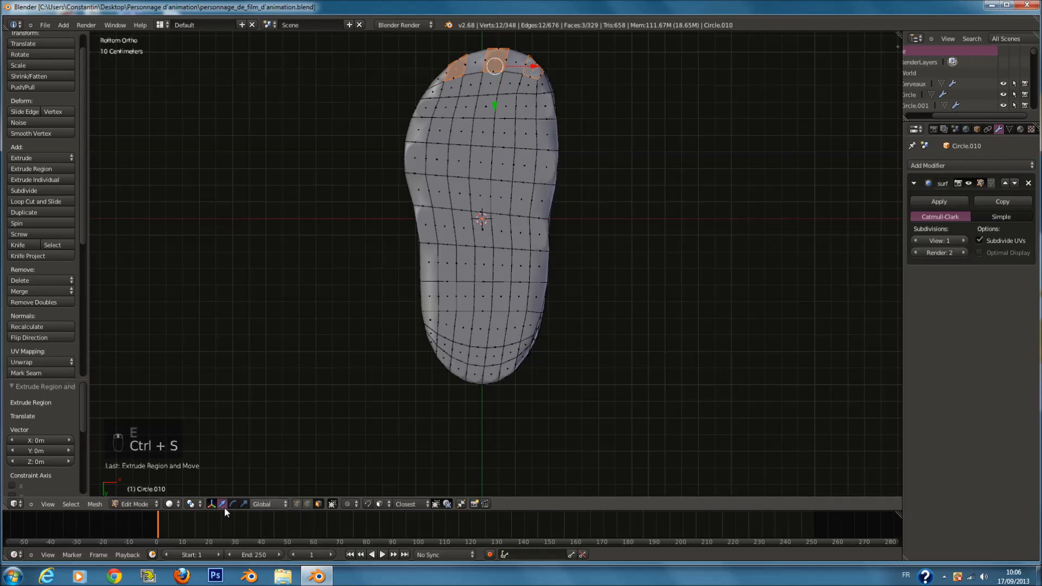
pyautogui.click(198, 503)
pyautogui.click(211, 471)
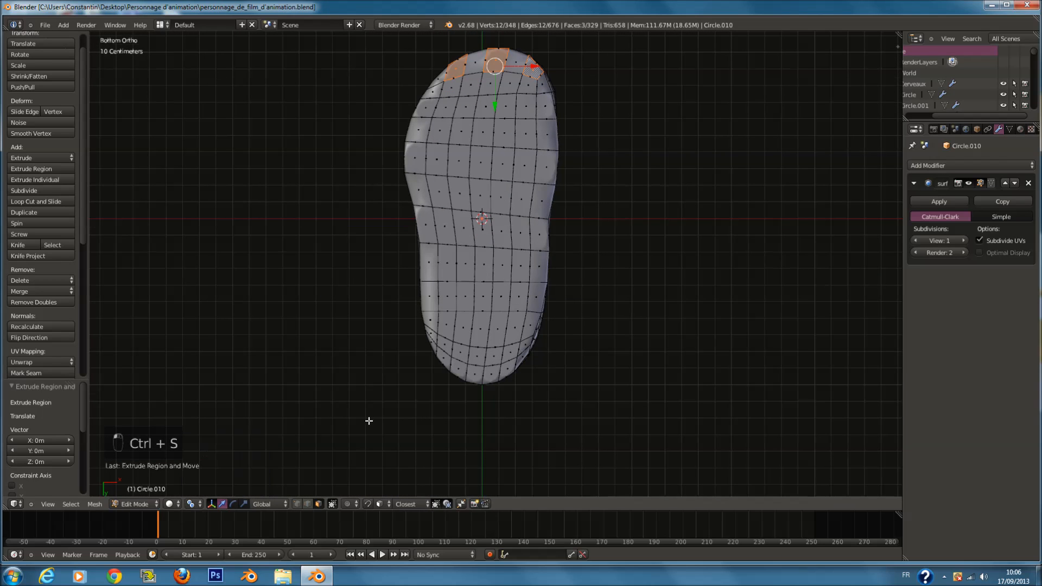
# Step: Add the five faces in the outermost row of the narrow tip to the selection
pyautogui.keyDown('shift'); pyautogui.scroll(-10, 456, 375); pyautogui.keyUp('shift')
pyautogui.scroll(1, 460, 374)
pyautogui.scroll(5, 464, 353)
pyautogui.keyDown('shift'); pyautogui.scroll(4, 475, 304); pyautogui.keyUp('shift')
pyautogui.scroll(2, 504, 296)
pyautogui.keyDown('shift'); pyautogui.rightClick(579, 303); pyautogui.keyUp('shift')
pyautogui.keyDown('shift'); pyautogui.rightClick(540, 313); pyautogui.keyUp('shift')
pyautogui.keyDown('shift'); pyautogui.rightClick(472, 309); pyautogui.keyUp('shift')
pyautogui.keyDown('shift'); pyautogui.rightClick(381, 291); pyautogui.keyUp('shift')
pyautogui.keyDown('shift'); pyautogui.scroll(3, 353, 293); pyautogui.keyUp('shift')
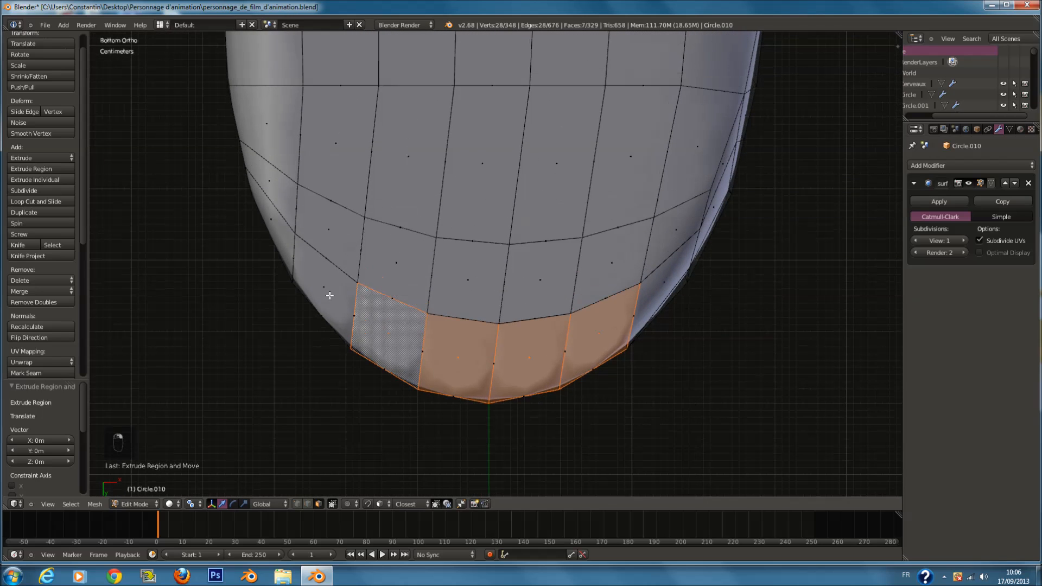
pyautogui.keyDown('shift'); pyautogui.rightClick(332, 296); pyautogui.keyUp('shift')
# Step: Add five faces of the second row and the second, fourth and sixth of the third row from the narrow tip to the selection
pyautogui.keyDown('shift'); pyautogui.scroll(1, 337, 293); pyautogui.keyUp('shift')
pyautogui.keyDown('shift'); pyautogui.scroll(1, 338, 298); pyautogui.keyUp('shift')
pyautogui.moveTo(352, 309); pyautogui.dragTo(377, 260, button='middle')
pyautogui.keyDown('shift'); pyautogui.rightClick(379, 267); pyautogui.keyUp('shift')
pyautogui.keyDown('shift'); pyautogui.rightClick(382, 293); pyautogui.keyUp('shift')
pyautogui.keyDown('shift'); pyautogui.rightClick(494, 342); pyautogui.keyUp('shift')
pyautogui.keyDown('shift'); pyautogui.rightClick(521, 358); pyautogui.keyUp('shift')
pyautogui.keyDown('shift'); pyautogui.rightClick(589, 361); pyautogui.keyUp('shift')
pyautogui.keyDown('shift'); pyautogui.rightClick(630, 283); pyautogui.keyUp('shift')
pyautogui.keyDown('shift'); pyautogui.rightClick(512, 253); pyautogui.keyUp('shift')
pyautogui.keyDown('shift'); pyautogui.rightClick(380, 196); pyautogui.keyUp('shift')
# Step: Add the second, fourth and sixth faces of the fourth row from the narrow tip to the selection
pyautogui.keyDown('shift'); pyautogui.scroll(6, 434, 196); pyautogui.keyUp('shift')
pyautogui.keyDown('shift'); pyautogui.rightClick(483, 190); pyautogui.keyUp('shift')
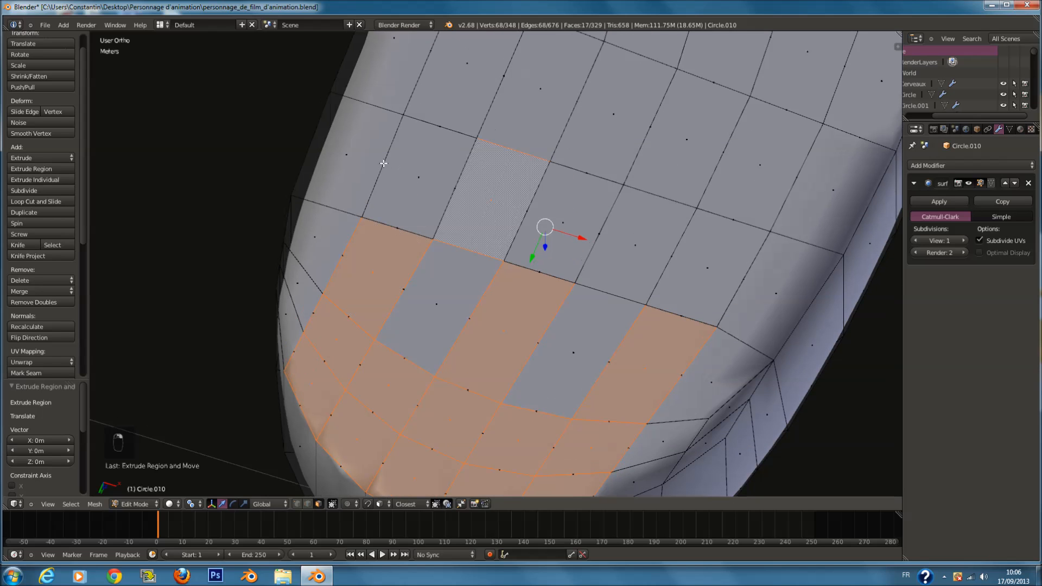
pyautogui.moveTo(636, 257); pyautogui.dragTo(674, 227, button='middle')
pyautogui.keyDown('shift'); pyautogui.rightClick(634, 281); pyautogui.keyUp('shift')
pyautogui.scroll(2, 594, 295)
pyautogui.keyDown('shift'); pyautogui.rightClick(432, 297); pyautogui.keyUp('shift')
pyautogui.keyDown('shift'); pyautogui.rightClick(497, 292); pyautogui.keyUp('shift')
pyautogui.keyDown('shift'); pyautogui.rightClick(324, 287); pyautogui.keyUp('shift')
# Step: Add the second, fourth and sixth faces of the row just below the 3D cursor's row to the selection
pyautogui.keyDown('shift'); pyautogui.scroll(8, 451, 254); pyautogui.keyUp('shift')
pyautogui.keyDown('shift'); pyautogui.scroll(3, 537, 238); pyautogui.keyUp('shift')
pyautogui.scroll(2, 532, 251)
pyautogui.keyDown('shift'); pyautogui.rightClick(548, 224); pyautogui.keyUp('shift')
pyautogui.keyDown('shift'); pyautogui.rightClick(735, 244); pyautogui.keyUp('shift')
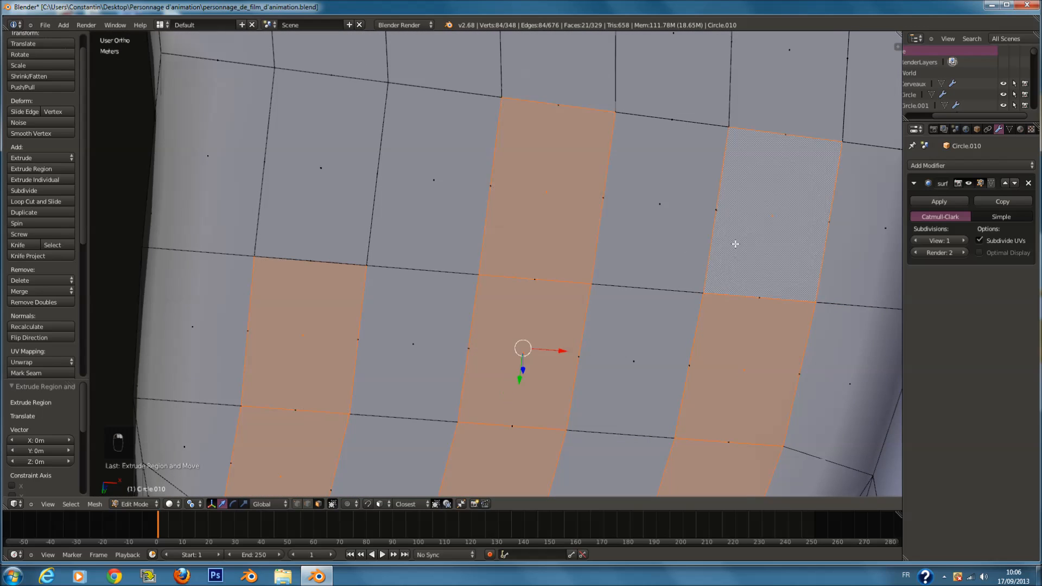
pyautogui.keyDown('shift'); pyautogui.scroll(8, 528, 244); pyautogui.keyUp('shift')
pyautogui.keyDown('shift'); pyautogui.rightClick(335, 267); pyautogui.keyUp('shift')
# Step: Add the first, third, fifth and seventh faces of the row containing the 3D cursor to the selection
pyautogui.keyDown('shift'); pyautogui.scroll(10, 304, 255); pyautogui.keyUp('shift')
pyautogui.keyDown('shift'); pyautogui.rightClick(269, 243); pyautogui.keyUp('shift')
pyautogui.keyDown('shift'); pyautogui.rightClick(473, 246); pyautogui.keyUp('shift')
pyautogui.keyDown('shift'); pyautogui.rightClick(712, 274); pyautogui.keyUp('shift')
pyautogui.keyDown('shift'); pyautogui.scroll(-3, 700, 276); pyautogui.keyUp('shift')
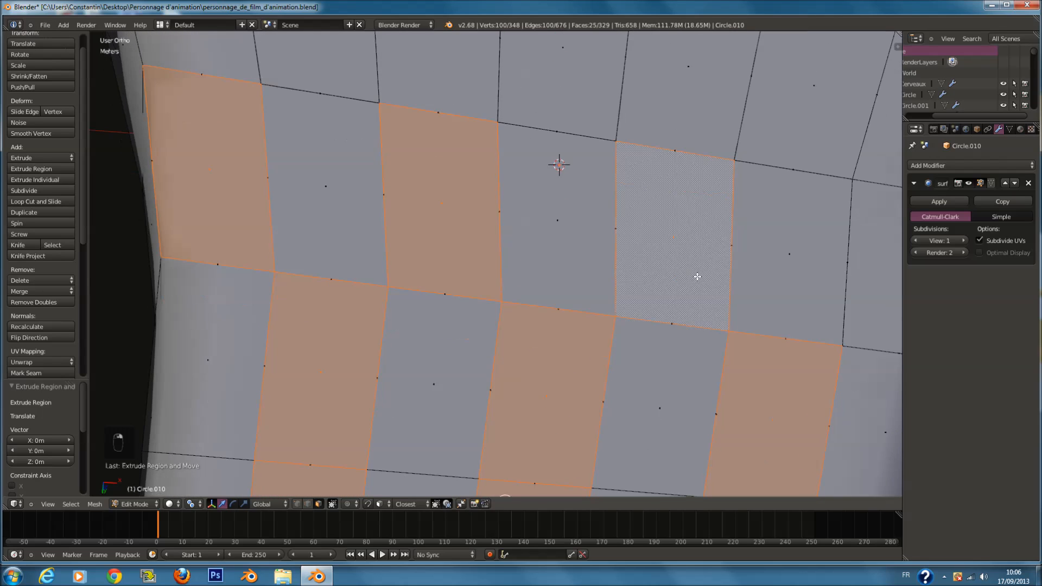
pyautogui.keyDown('ctrl'); pyautogui.scroll(6, 708, 275); pyautogui.keyUp('ctrl')
pyautogui.scroll(-3, 706, 272)
pyautogui.keyDown('shift'); pyautogui.rightClick(689, 265); pyautogui.keyUp('shift')
# Step: Add the second, fourth and sixth faces of the row just above the 3D cursor's row to the selection
pyautogui.keyDown('shift'); pyautogui.scroll(9, 674, 257); pyautogui.keyUp('shift')
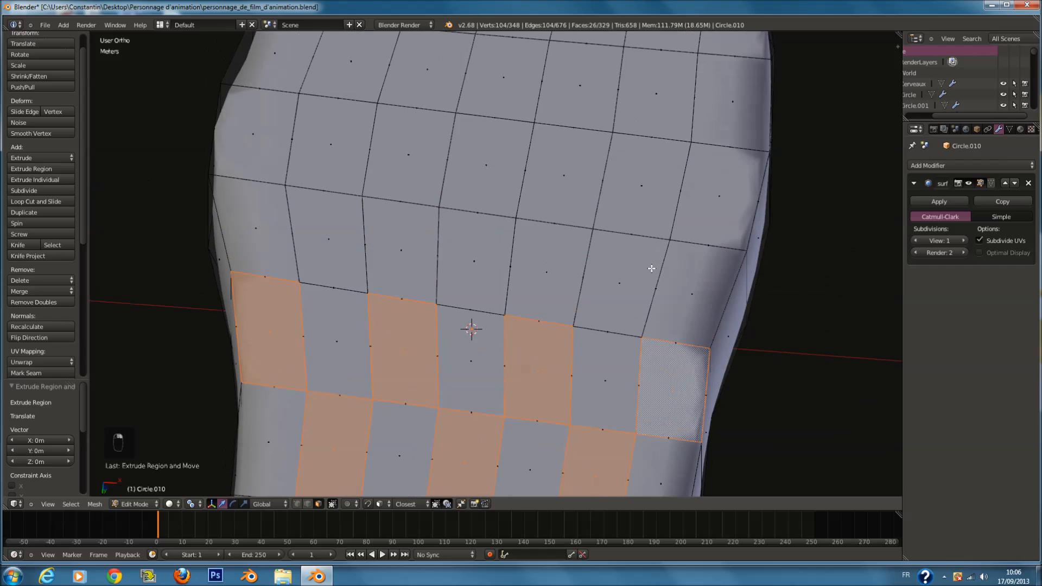
pyautogui.keyDown('shift'); pyautogui.scroll(2, 652, 268); pyautogui.keyUp('shift')
pyautogui.scroll(3, 657, 304)
pyautogui.keyDown('shift'); pyautogui.rightClick(658, 311); pyautogui.keyUp('shift')
pyautogui.keyDown('shift'); pyautogui.rightClick(444, 300); pyautogui.keyUp('shift')
pyautogui.keyDown('shift'); pyautogui.rightClick(293, 283); pyautogui.keyUp('shift')
# Step: Add the first, third, fifth and seventh faces of the eighth row from the narrow tip to the selection
pyautogui.keyDown('shift'); pyautogui.rightClick(202, 139); pyautogui.keyUp('shift')
pyautogui.keyDown('shift'); pyautogui.rightClick(405, 185); pyautogui.keyUp('shift')
pyautogui.keyDown('shift'); pyautogui.rightClick(412, 167); pyautogui.keyUp('shift')
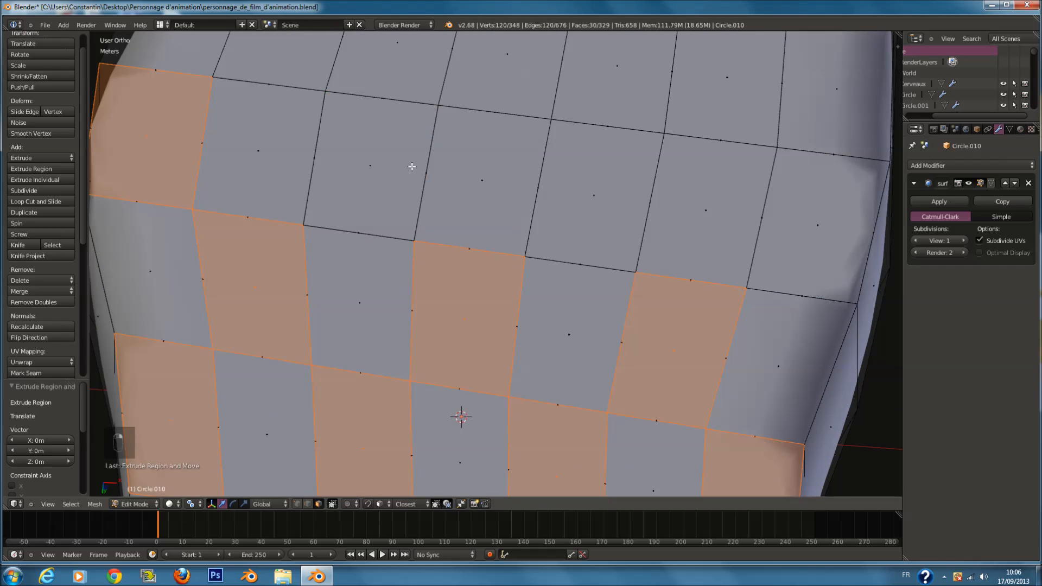
pyautogui.keyDown('shift'); pyautogui.rightClick(406, 180); pyautogui.keyUp('shift')
pyautogui.keyDown('shift'); pyautogui.rightClick(624, 224); pyautogui.keyUp('shift')
pyautogui.keyDown('shift'); pyautogui.rightClick(793, 237); pyautogui.keyUp('shift')
# Step: Add the second, fourth and sixth faces of the ninth row from the narrow tip to the selection
pyautogui.keyDown('shift'); pyautogui.scroll(5, 785, 234); pyautogui.keyUp('shift')
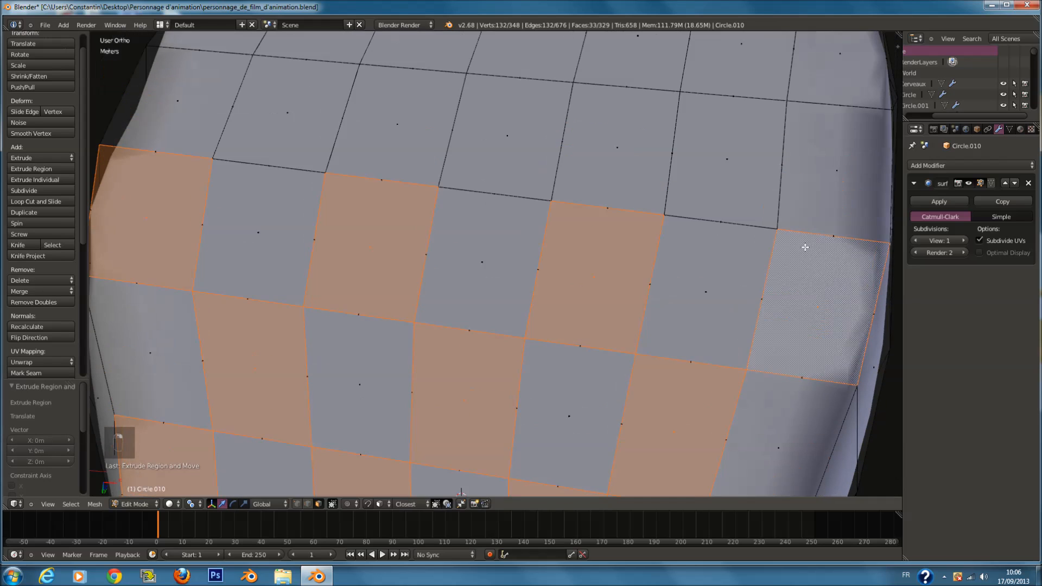
pyautogui.keyDown('shift'); pyautogui.rightClick(727, 217); pyautogui.keyUp('shift')
pyautogui.keyDown('shift'); pyautogui.rightClick(545, 187); pyautogui.keyUp('shift')
pyautogui.keyDown('shift'); pyautogui.rightClick(331, 157); pyautogui.keyUp('shift')
# Step: Add the alternating extruded faces of the tenth and eleventh rows from the narrow tip to the selection
pyautogui.keyDown('shift'); pyautogui.scroll(5, 331, 152); pyautogui.keyUp('shift')
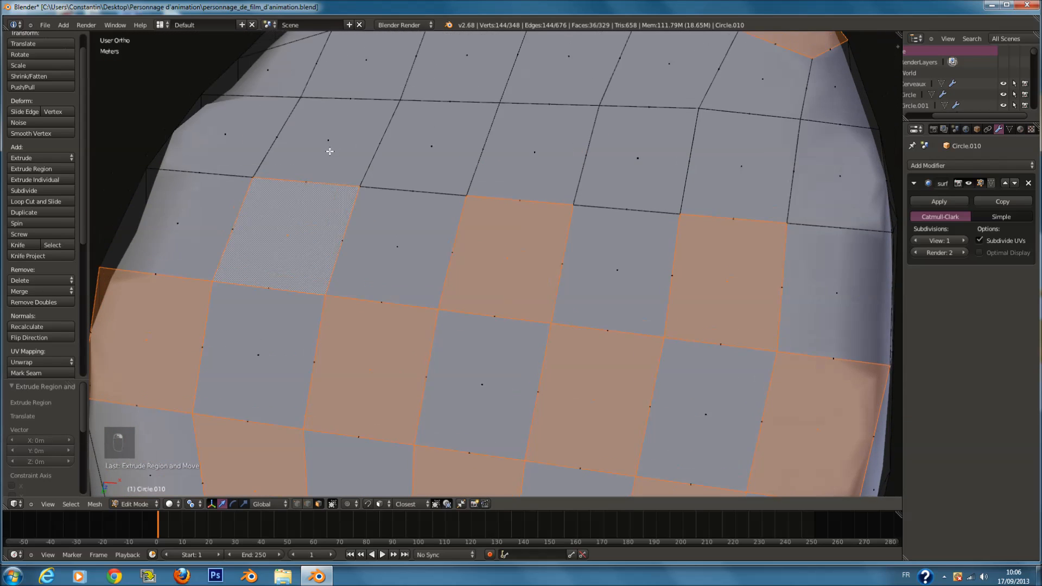
pyautogui.keyDown('shift'); pyautogui.rightClick(268, 168); pyautogui.keyUp('shift')
pyautogui.keyDown('shift'); pyautogui.rightClick(451, 197); pyautogui.keyUp('shift')
pyautogui.keyDown('shift'); pyautogui.rightClick(681, 208); pyautogui.keyUp('shift')
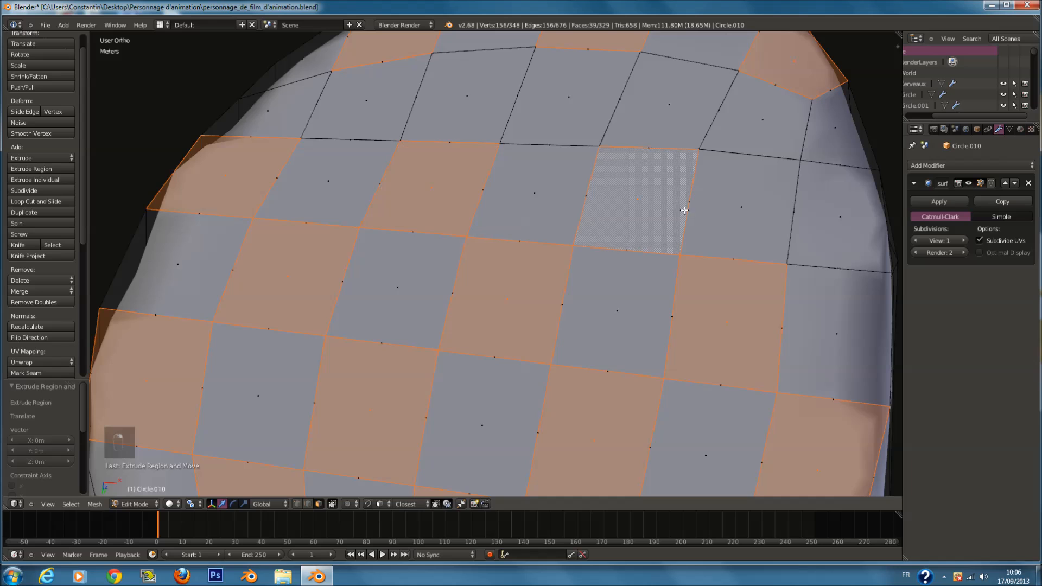
pyautogui.keyDown('shift'); pyautogui.rightClick(826, 225); pyautogui.keyUp('shift')
pyautogui.keyDown('shift'); pyautogui.rightClick(404, 96); pyautogui.keyUp('shift')
pyautogui.keyDown('shift'); pyautogui.rightClick(570, 98); pyautogui.keyUp('shift')
pyautogui.keyDown('shift'); pyautogui.rightClick(771, 136); pyautogui.keyUp('shift')
# Step: Scale all selected tread faces down to 0.81 and save the file
pyautogui.scroll(-5, 771, 136)
pyautogui.press('s')
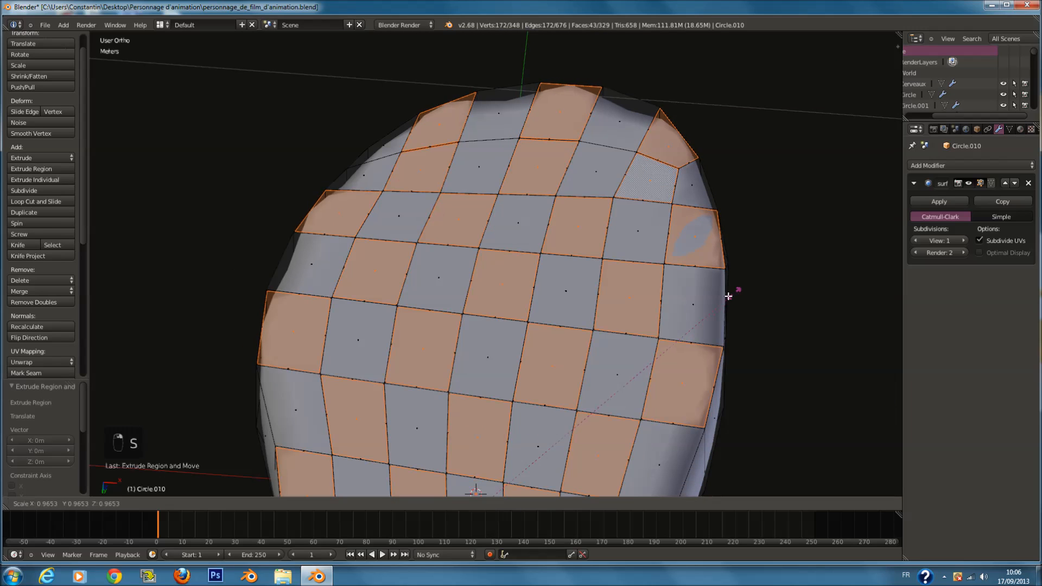
pyautogui.click(675, 307)
pyautogui.scroll(-5, 675, 308)
pyautogui.hotkey('ctrl', 's')
pyautogui.click(674, 303)
pyautogui.moveTo(675, 304); pyautogui.dragTo(523, 201, button='middle')
pyautogui.hotkey('ctrl', 's')
pyautogui.click(524, 201)
# Step: Change the pivot point again and offset the selected tread faces along their normals with Shrink/Fatten at -0.068
pyautogui.scroll(3, 523, 201)
pyautogui.click(198, 505)
pyautogui.click(214, 458)
pyautogui.moveTo(213, 457); pyautogui.dragTo(573, 279, button='middle')
pyautogui.scroll(-1, 553, 238)
pyautogui.hotkey('alt', 's')
pyautogui.rightClick(559, 252)
pyautogui.hotkey('alt', 's')
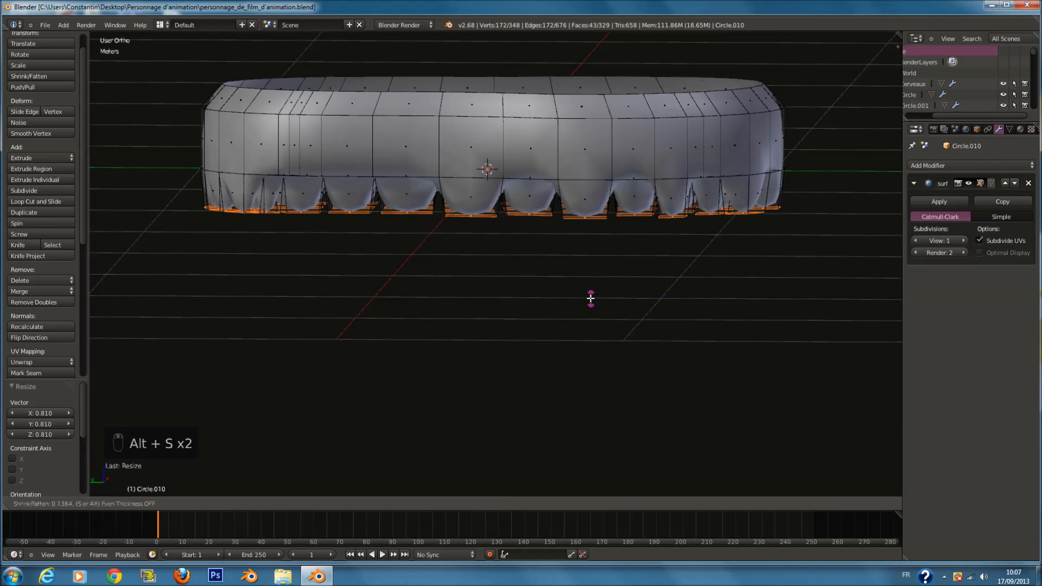
pyautogui.click(587, 288)
# Step: Scale the selected tread faces up slightly and offset them along their normals with Shrink/Fatten at -0.076
pyautogui.press('s')
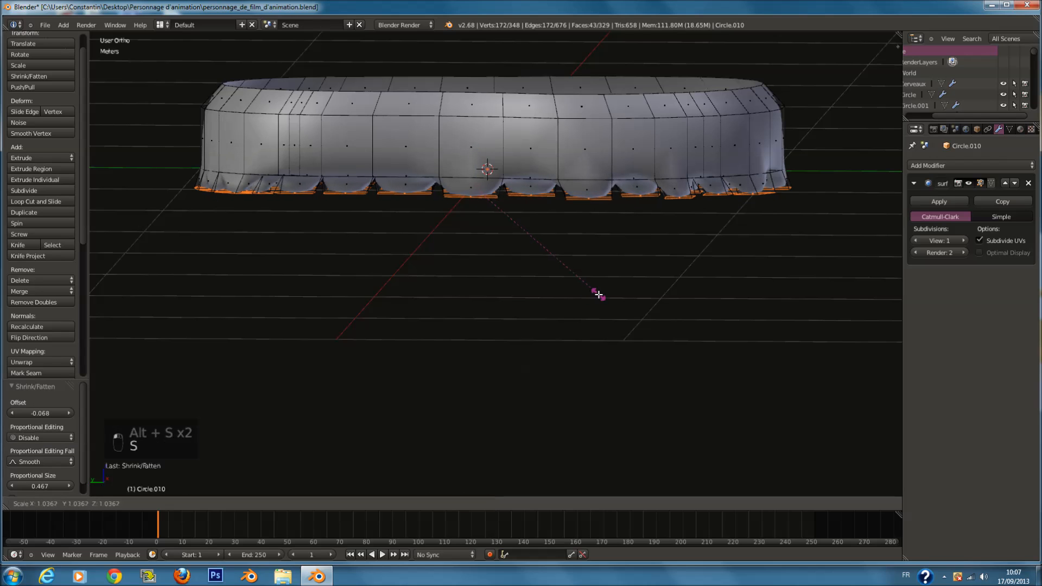
pyautogui.click(601, 298)
pyautogui.hotkey('alt', 's')
pyautogui.click(605, 307)
pyautogui.moveTo(606, 306); pyautogui.dragTo(610, 194, button='middle')
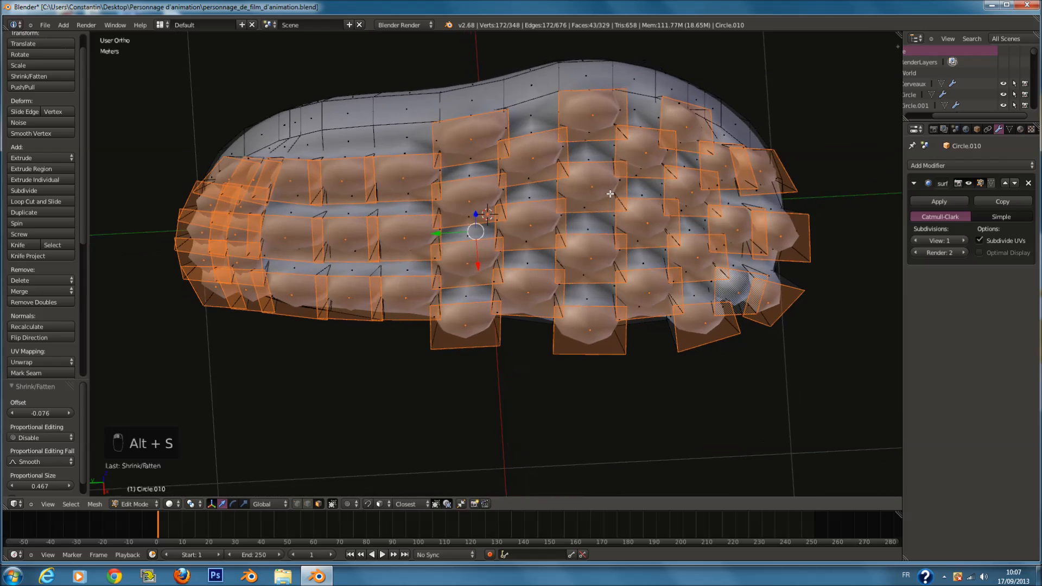
# Step: Smooth the vertices of the selected tread faces and clear the selection
pyautogui.click(30, 135)
pyautogui.moveTo(456, 217); pyautogui.dragTo(461, 274, button='middle')
pyautogui.press('a')
# Step: Cut an edge loop around the outer tread block beside the 3D cursor and slide it toward the block's lower end
pyautogui.hotkey('ctrl', 'r')
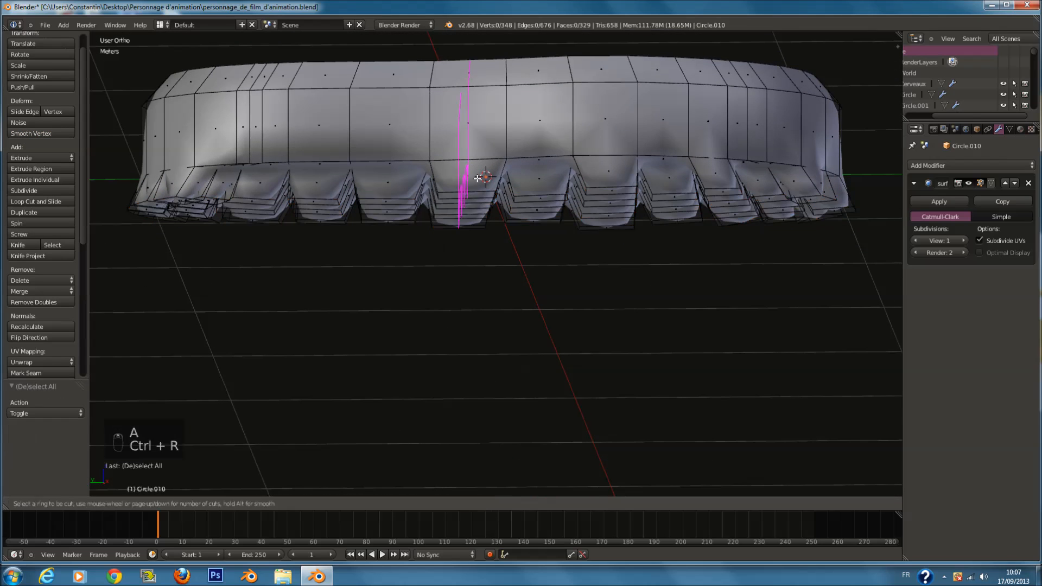
pyautogui.press('a')
pyautogui.moveTo(488, 177); pyautogui.dragTo(511, 166, button='middle')
pyautogui.press('a')
pyautogui.hotkey('ctrl', 'r')
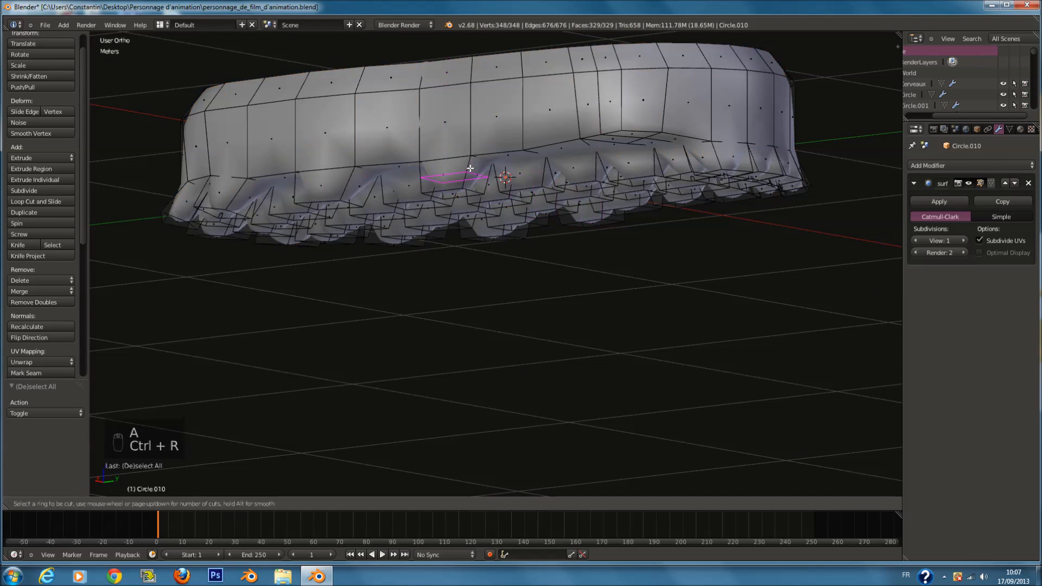
pyautogui.click(470, 168)
pyautogui.click(467, 245)
pyautogui.press('a')
# Step: Cut an edge loop around each of two more outer tread blocks on the same side, near their lower ends
pyautogui.hotkey('ctrl', 'r')
pyautogui.click(355, 173)
pyautogui.click(348, 242)
pyautogui.press('a')
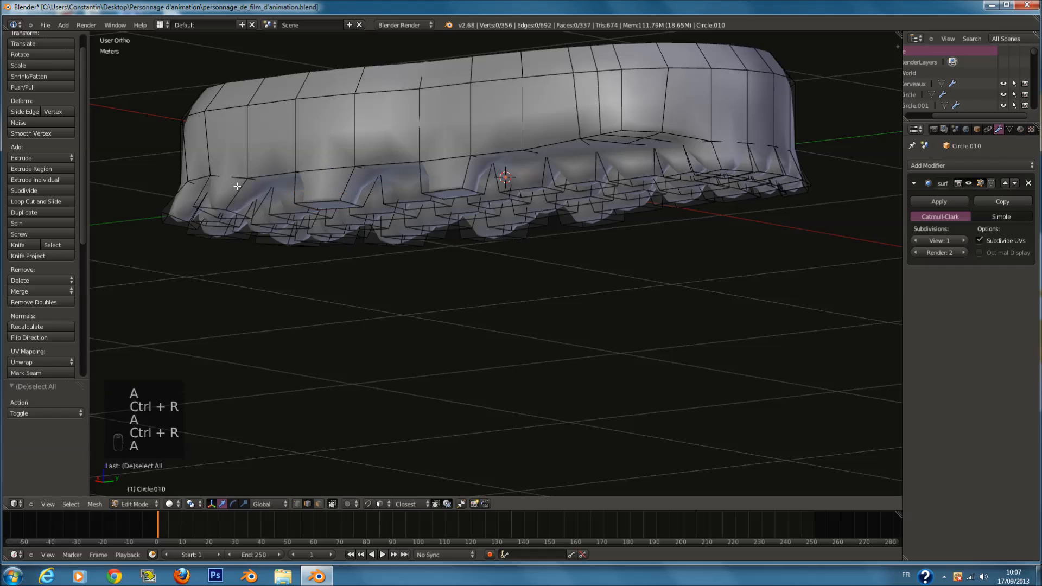
pyautogui.hotkey('ctrl', 'r')
pyautogui.click(239, 201)
pyautogui.moveTo(241, 202); pyautogui.dragTo(735, 228, button='middle')
pyautogui.press('a')
pyautogui.hotkey('ctrl', 'r')
pyautogui.click(352, 176)
pyautogui.hotkey('ctrl', 'z')
# Step: Cut edge loops around two tread blocks along the sole's other stretch of rim, sliding them toward the lower ends
pyautogui.hotkey('ctrl', 'r')
pyautogui.click(321, 226)
pyautogui.hotkey('ctrl', 'r')
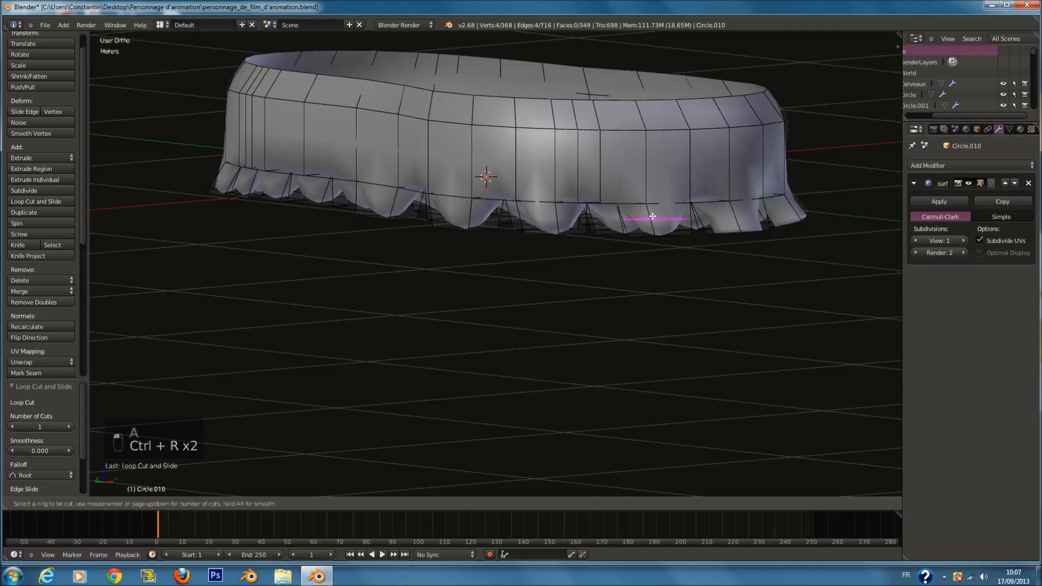
pyautogui.click(653, 216)
pyautogui.click(649, 234)
pyautogui.press('a')
# Step: Cut an edge loop around another outer tread block, slide it toward the lower end, and clear the selection
pyautogui.moveTo(607, 236); pyautogui.dragTo(604, 296, button='middle')
pyautogui.hotkey('ctrl', 'r')
pyautogui.click(605, 305)
pyautogui.click(594, 332)
pyautogui.moveTo(593, 332); pyautogui.dragTo(633, 293)
pyautogui.press('a')
pyautogui.hotkey('ctrl', 'r')
pyautogui.click(628, 245)
pyautogui.hotkey('ctrl', 'z')
# Step: Cut edge loops around the remaining outer tread blocks near the toe end, close to their lower ends, undoing one stray cut
pyautogui.hotkey('ctrl', 'r')
pyautogui.click(627, 267)
pyautogui.moveTo(629, 271); pyautogui.dragTo(563, 186, button='middle')
pyautogui.press('a')
pyautogui.hotkey('ctrl', 'r')
pyautogui.hotkey('ctrl', 'z')
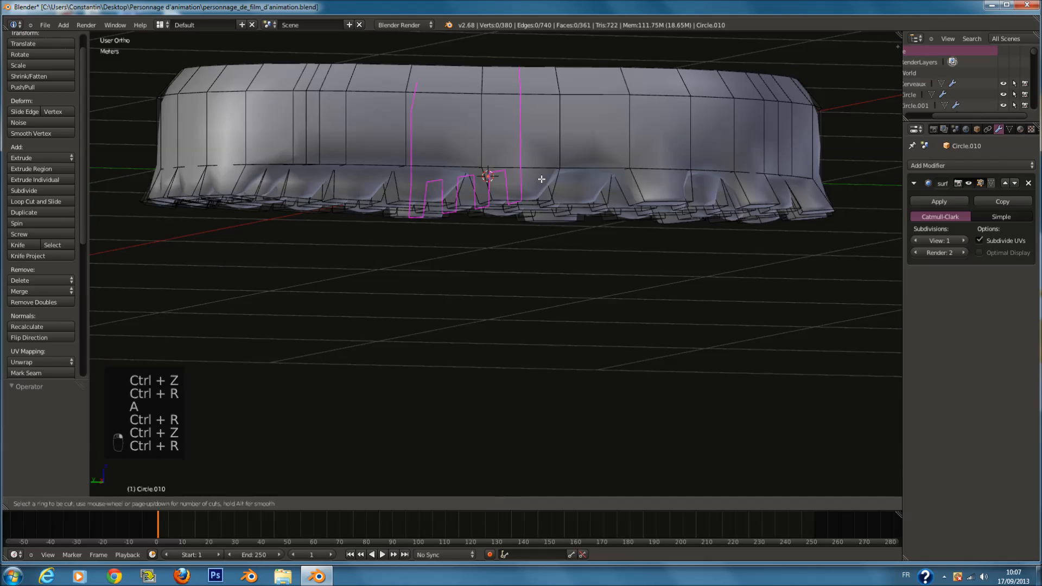
pyautogui.click(554, 244)
pyautogui.moveTo(518, 223); pyautogui.dragTo(565, 116, button='middle')
pyautogui.press('a')
# Step: Cut an edge loop around the sole's side wall, slide it against the tread-side rim, and clear the selection
pyautogui.hotkey('ctrl', 'r')
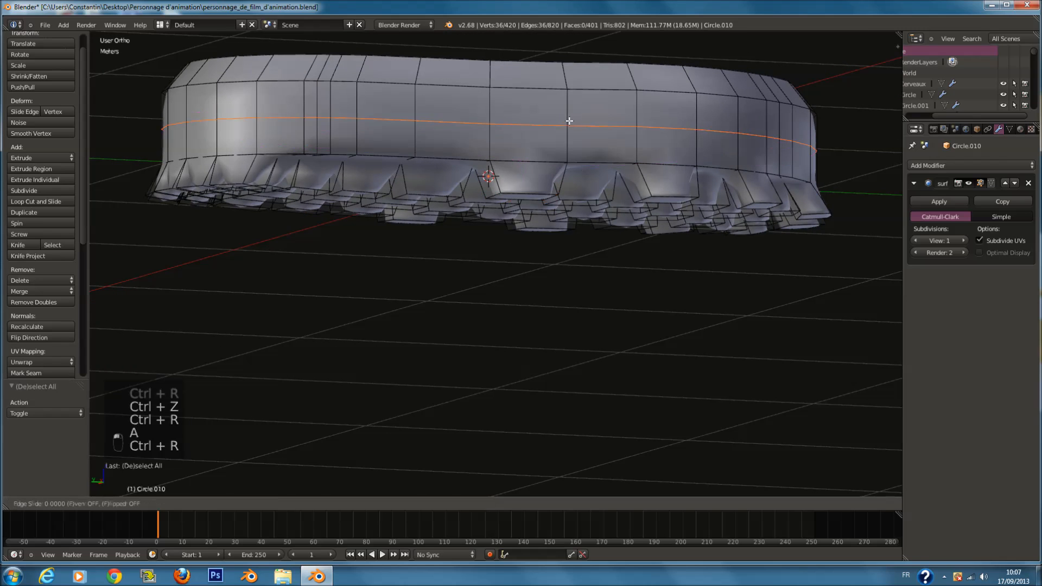
pyautogui.click(567, 148)
pyautogui.click(569, 152)
pyautogui.moveTo(527, 187); pyautogui.dragTo(629, 49, button='middle')
pyautogui.moveTo(576, 369); pyautogui.dragTo(563, 325, button='middle')
pyautogui.scroll(2, 551, 358)
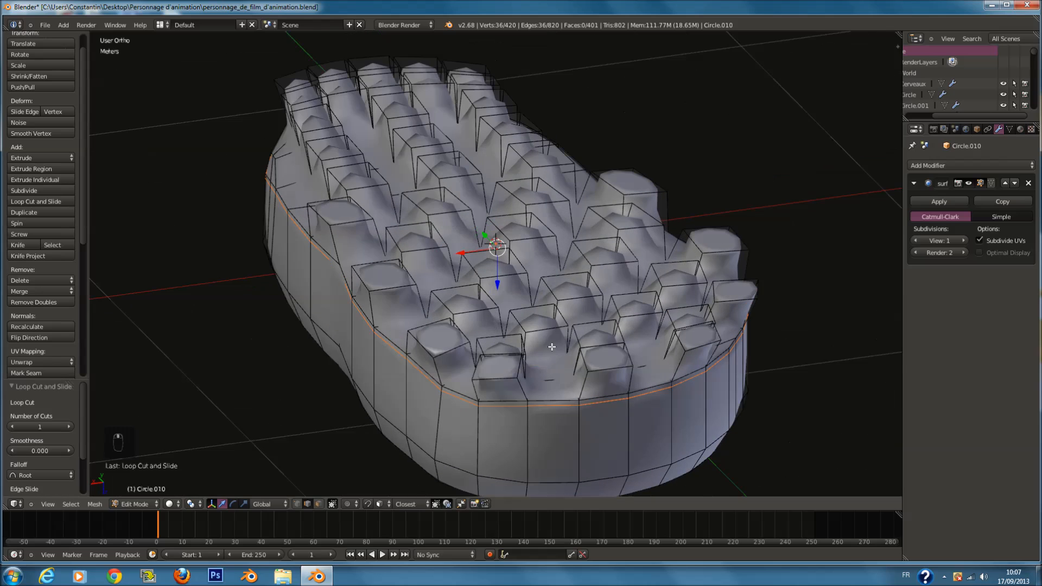
pyautogui.press('a')
# Step: Cut edge loops around two inner tread blocks between the toe end and the middle, sliding them to the free ends
pyautogui.hotkey('ctrl', 'r')
pyautogui.click(563, 336)
pyautogui.click(566, 290)
pyautogui.press('a')
pyautogui.hotkey('ctrl', 'r')
pyautogui.click(505, 274)
pyautogui.click(505, 275)
pyautogui.press('a')
pyautogui.hotkey('ctrl', 'r')
pyautogui.click(543, 222)
pyautogui.rightClick(543, 221)
pyautogui.hotkey('ctrl', 'z')
# Step: Cut edge loops around two tread blocks on the diagonal across the sole's middle, near their free ends
pyautogui.hotkey('ctrl', 'r')
pyautogui.press('a')
pyautogui.hotkey('ctrl', 'r')
pyautogui.click(566, 214)
pyautogui.click(567, 165)
pyautogui.press('a')
# Step: Cut edge loops around the next two tread blocks between the middle and the heel, near their free ends
pyautogui.hotkey('ctrl', 'r')
pyautogui.click(575, 177)
pyautogui.click(577, 128)
pyautogui.press('a')
pyautogui.hotkey('ctrl', 'r')
pyautogui.click(504, 71)
pyautogui.press('a')
# Step: Cut edge loops around two more tread blocks approaching the heel, slide them to the free ends, and clear the selection
pyautogui.hotkey('ctrl', 'r')
pyautogui.click(480, 117)
pyautogui.click(474, 73)
pyautogui.press('a')
pyautogui.hotkey('ctrl', 'r')
pyautogui.click(464, 65)
pyautogui.moveTo(454, 81); pyautogui.dragTo(594, 117, button='middle')
pyautogui.press('a')
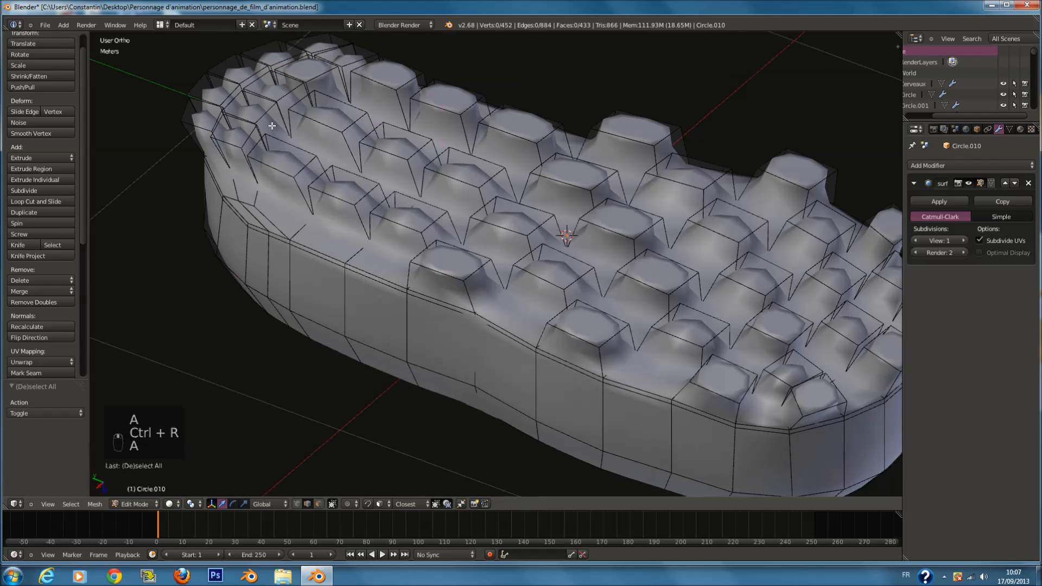
# Step: Cut edge loops around the two tread blocks at the heel's near corner, sliding them to the free ends
pyautogui.hotkey('ctrl', 'r')
pyautogui.click(234, 157)
pyautogui.click(215, 80)
pyautogui.press('a')
pyautogui.hotkey('ctrl', 'r')
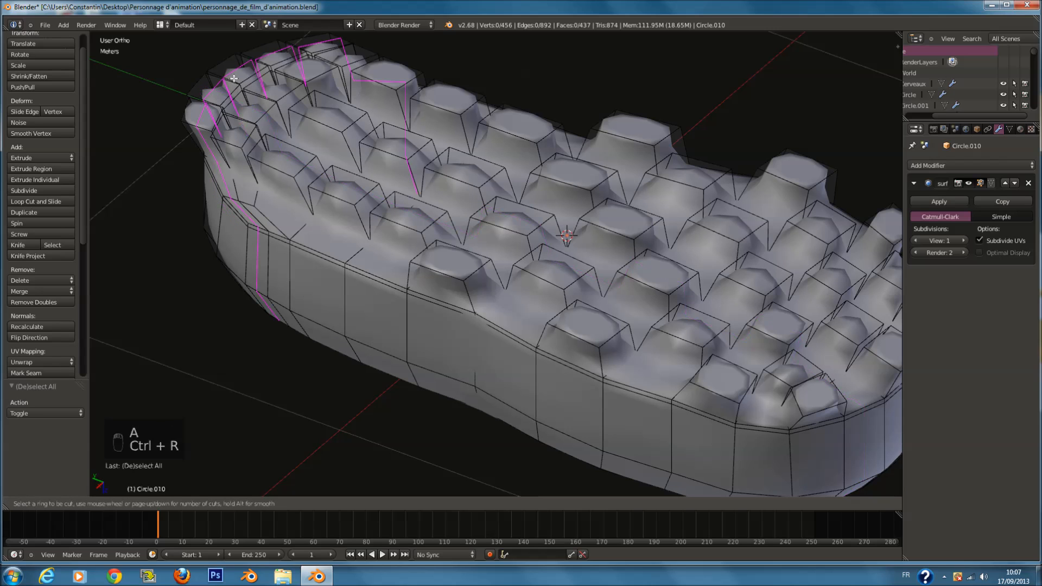
pyautogui.click(255, 110)
pyautogui.press('a')
# Step: Cut an edge loop around the next tread block along the near rim from the heel corner, near its free end
pyautogui.hotkey('ctrl', 'r')
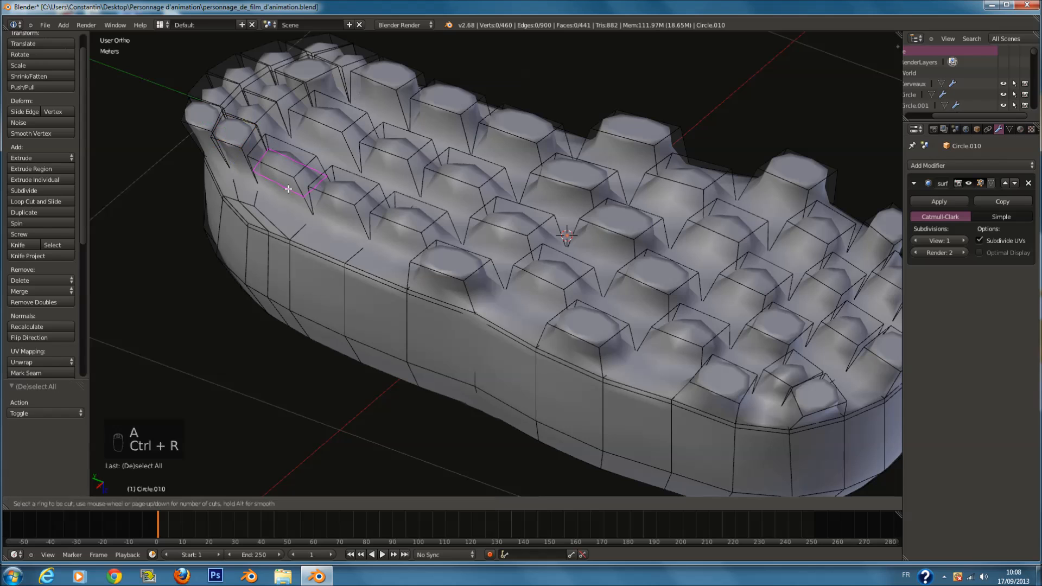
pyautogui.click(305, 186)
pyautogui.click(298, 147)
pyautogui.press('a')
pyautogui.hotkey('ctrl', 'r')
pyautogui.click(353, 216)
pyautogui.click(356, 209)
pyautogui.hotkey('ctrl', 'z')
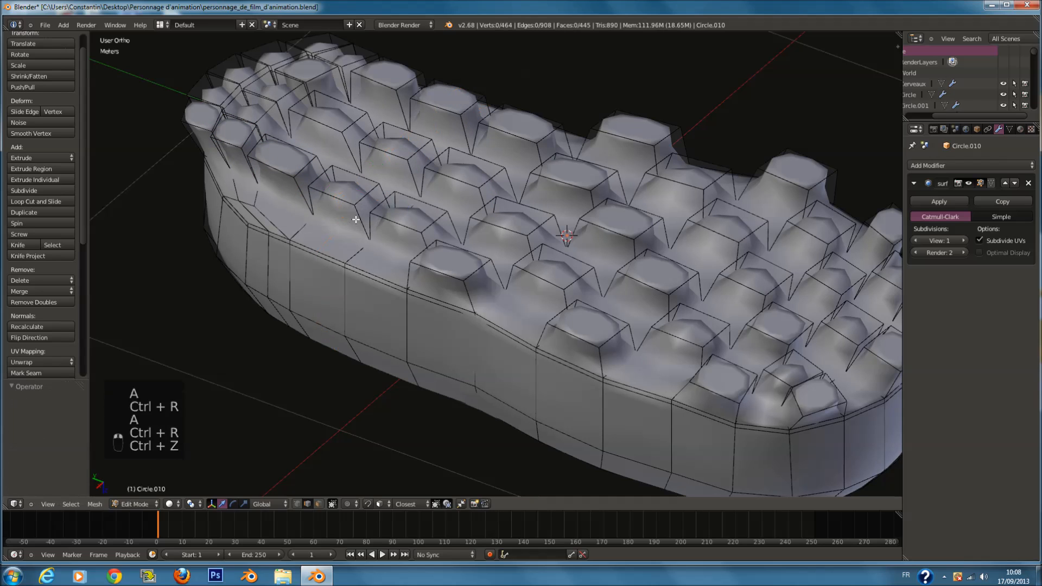
# Step: Cut edge loops around the following two tread blocks along the near rim toward the middle, near their free ends
pyautogui.hotkey('ctrl', 'r')
pyautogui.click(361, 219)
pyautogui.click(356, 187)
pyautogui.press('a')
pyautogui.hotkey('ctrl', 'r')
pyautogui.click(424, 244)
pyautogui.click(421, 213)
pyautogui.press('a')
# Step: Cut an edge loop around the tread block just beside the 3D cursor, slide it to the free end, and clear the selection
pyautogui.hotkey('ctrl', 'r')
pyautogui.rightClick(529, 298)
pyautogui.hotkey('ctrl', 'r')
pyautogui.click(536, 297)
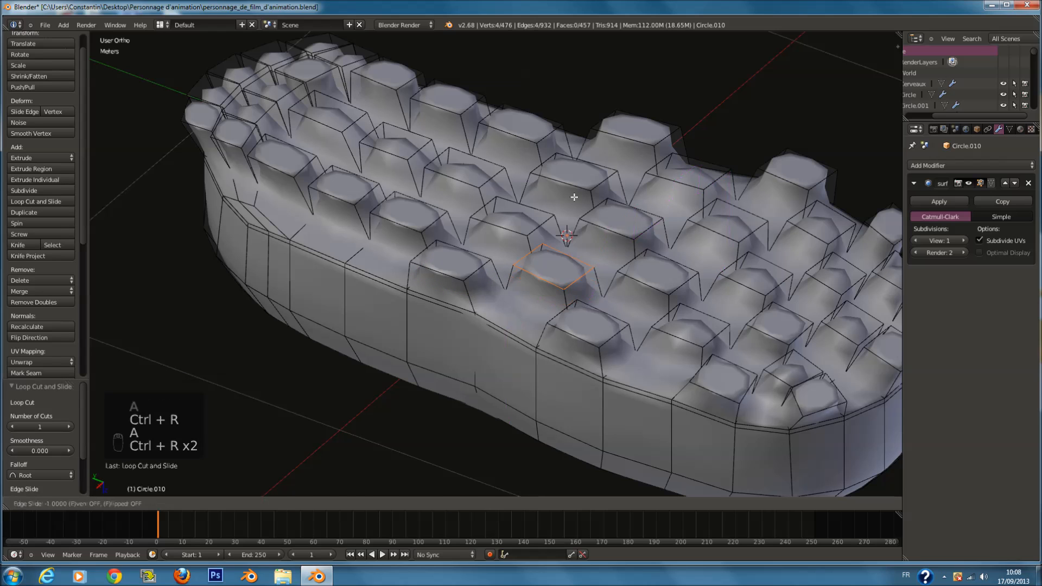
pyautogui.click(540, 275)
pyautogui.press('a')
# Step: Cut edge loops around two inner tread blocks just behind the toe-end rim blocks, near their free ends
pyautogui.keyDown('ctrl'); pyautogui.scroll(1, 787, 377); pyautogui.keyUp('ctrl')
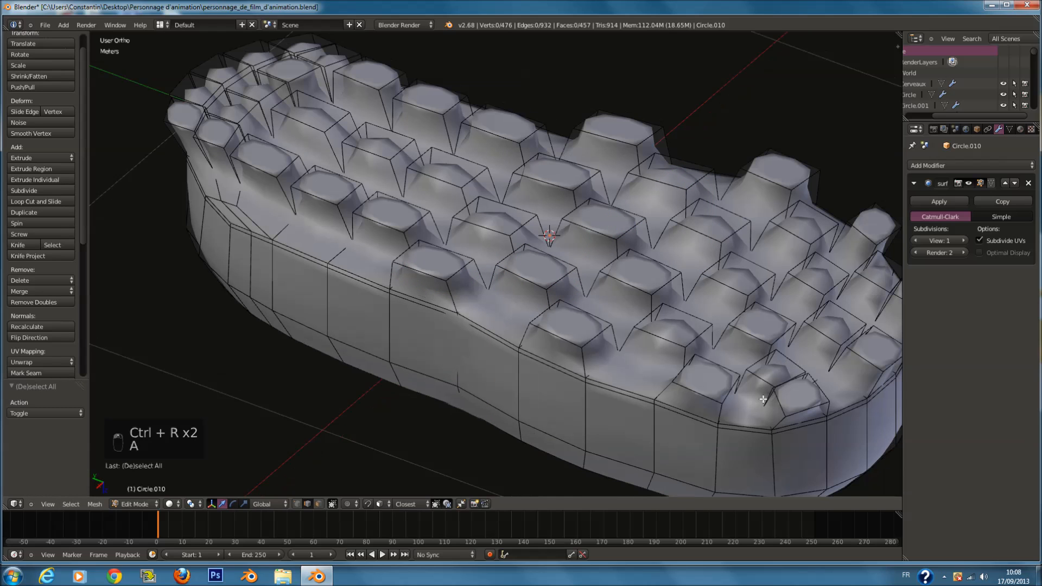
pyautogui.hotkey('ctrl', 'r')
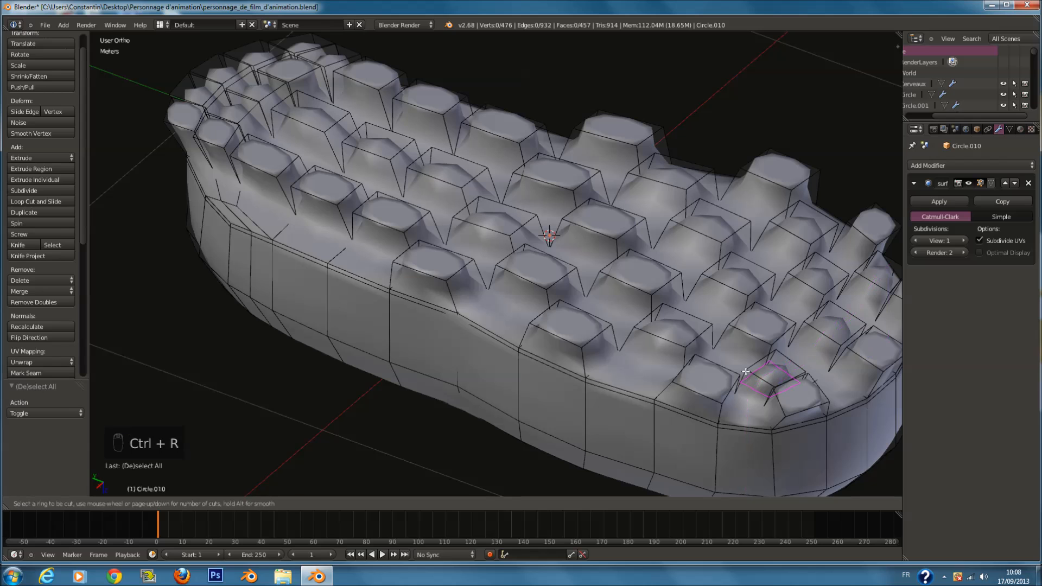
pyautogui.click(746, 372)
pyautogui.click(746, 372)
pyautogui.keyDown('ctrl'); pyautogui.scroll(4, 759, 358); pyautogui.keyUp('ctrl')
pyautogui.hotkey('ctrl', 'r')
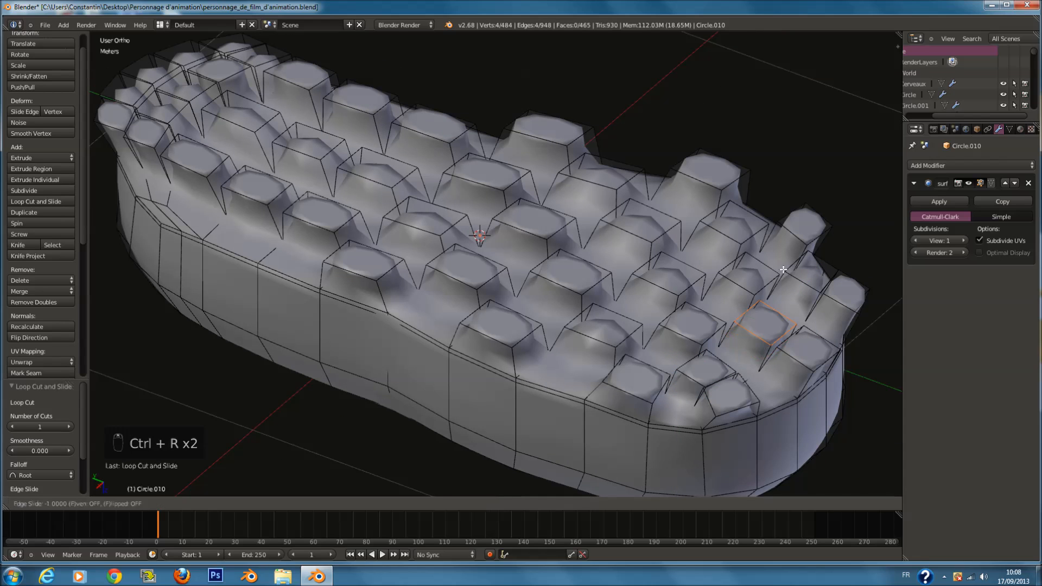
pyautogui.press('a')
# Step: Cut edge loops around two further inner tread blocks on the far side of the toe end, near their free ends
pyautogui.hotkey('ctrl', 'r')
pyautogui.click(791, 292)
pyautogui.click(812, 203)
pyautogui.press('a')
pyautogui.hotkey('ctrl', 'r')
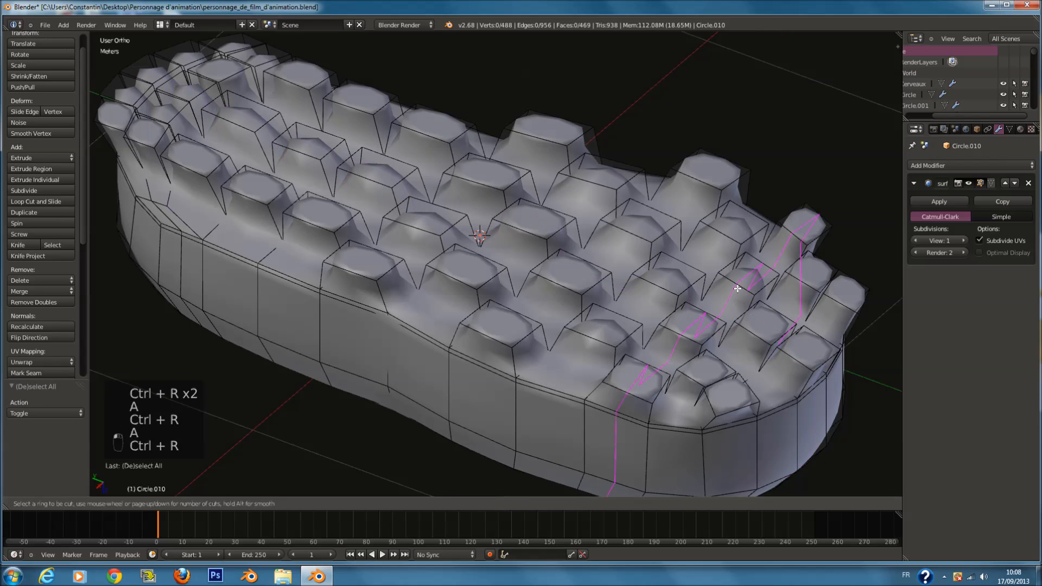
pyautogui.click(749, 299)
pyautogui.click(749, 300)
# Step: Cut edge loops around three inner tread blocks along the far side from the toe toward the middle, near their free ends
pyautogui.hotkey('ctrl', 'r')
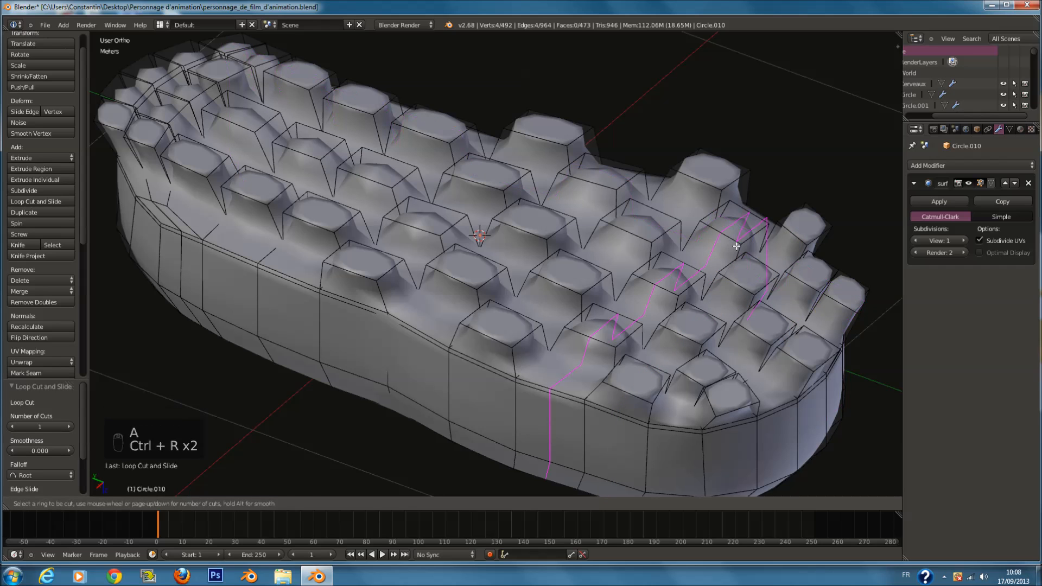
pyautogui.click(737, 246)
pyautogui.click(765, 168)
pyautogui.hotkey('ctrl', 'r')
pyautogui.click(629, 247)
pyautogui.click(670, 175)
pyautogui.hotkey('ctrl', 'r')
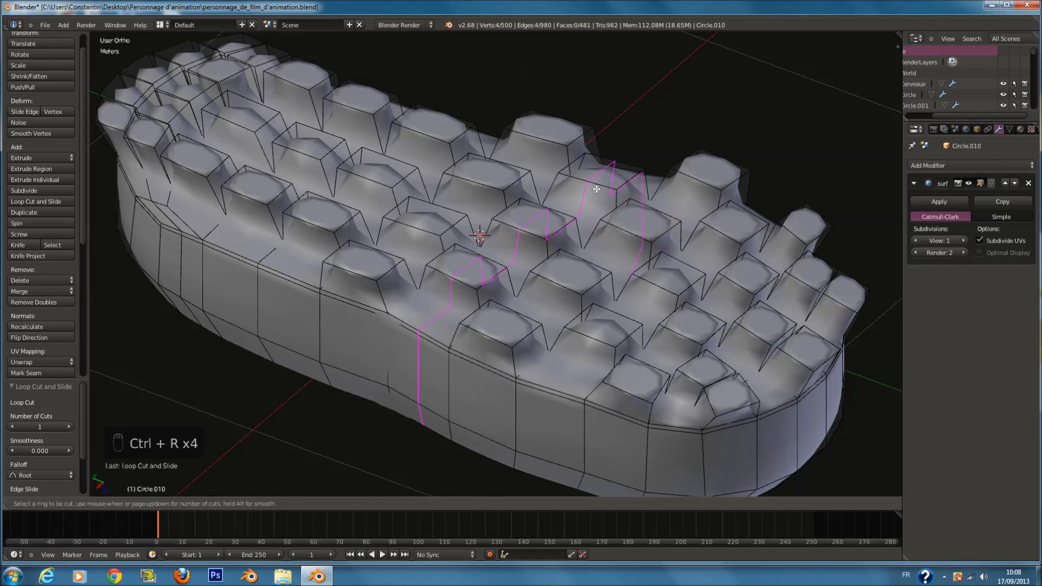
pyautogui.click(623, 199)
pyautogui.click(624, 94)
# Step: Cut edge loops around three tread blocks in the central row running toward the heel, sliding them to the free ends
pyautogui.keyDown('ctrl'); pyautogui.scroll(-3, 462, 122); pyautogui.keyUp('ctrl')
pyautogui.hotkey('ctrl', 'r')
pyautogui.click(449, 190)
pyautogui.click(437, 128)
pyautogui.press('a')
pyautogui.hotkey('ctrl', 'r')
pyautogui.click(379, 166)
pyautogui.click(370, 97)
pyautogui.hotkey('ctrl', 'r')
pyautogui.click(309, 130)
pyautogui.click(312, 56)
# Step: Cut edge loops around three neighbouring tread blocks on the outermost row of the heel, near their free ends
pyautogui.hotkey('ctrl', 'r')
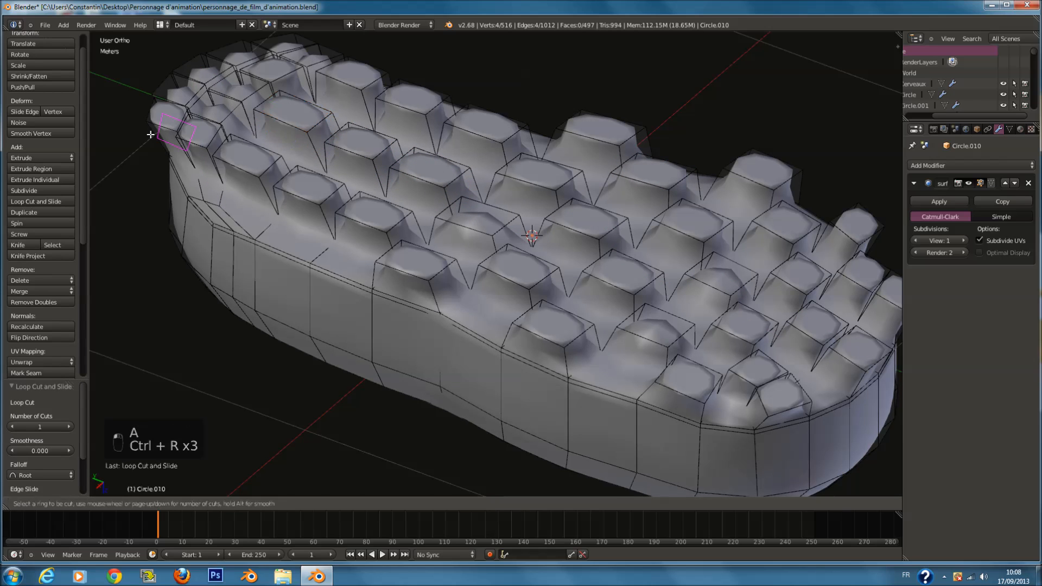
pyautogui.rightClick(165, 130)
pyautogui.moveTo(165, 131); pyautogui.dragTo(381, 163, button='middle')
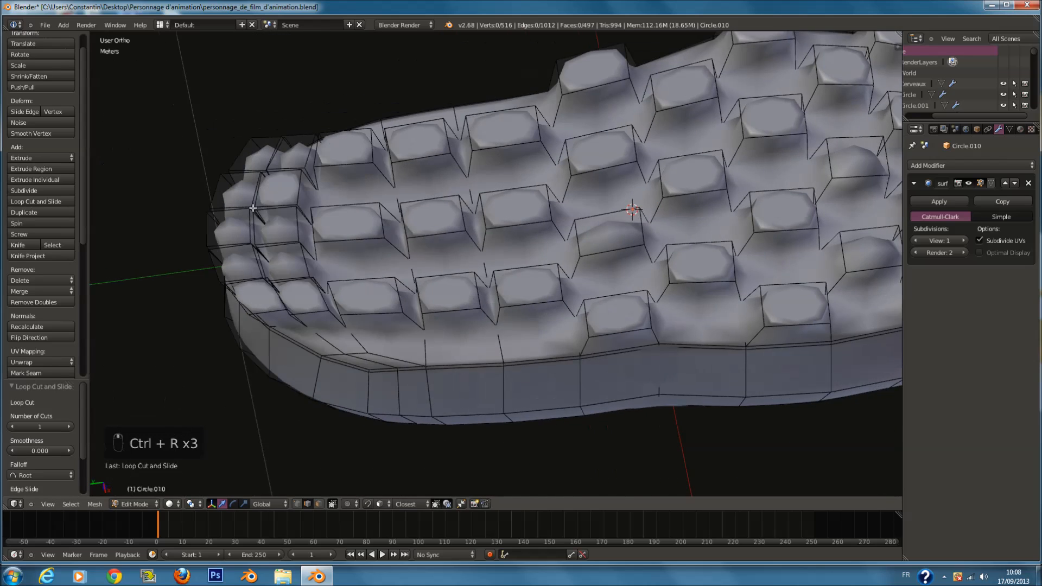
pyautogui.scroll(2, 228, 254)
pyautogui.moveTo(207, 270); pyautogui.dragTo(510, 470, button='middle')
pyautogui.hotkey('ctrl', 'r')
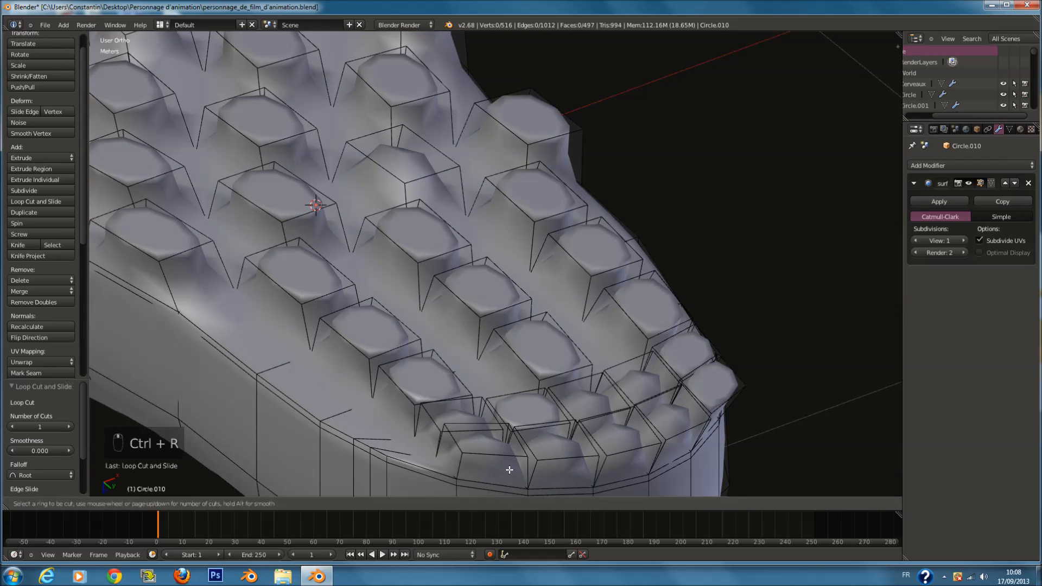
pyautogui.click(526, 464)
pyautogui.click(585, 404)
pyautogui.hotkey('ctrl', 'r')
pyautogui.click(596, 465)
pyautogui.click(618, 326)
pyautogui.hotkey('ctrl', 'r')
pyautogui.click(671, 345)
# Step: Undo the stray lengthwise loop cut and cut an edge loop around the fourth outermost heel block, near its free end
pyautogui.hotkey('ctrl', 'r')
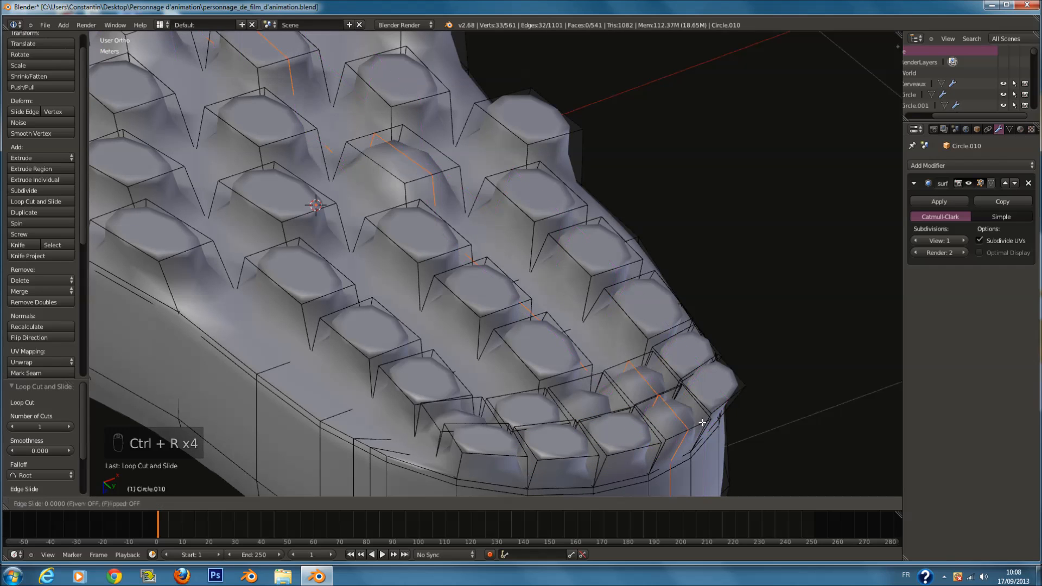
pyautogui.hotkey('ctrl', 'z')
pyautogui.hotkey('ctrl', 'r')
pyautogui.click(703, 428)
pyautogui.click(674, 419)
# Step: Cut edge loops around the three remaining tread blocks in the heel's second row, near their free ends
pyautogui.hotkey('ctrl', 'r')
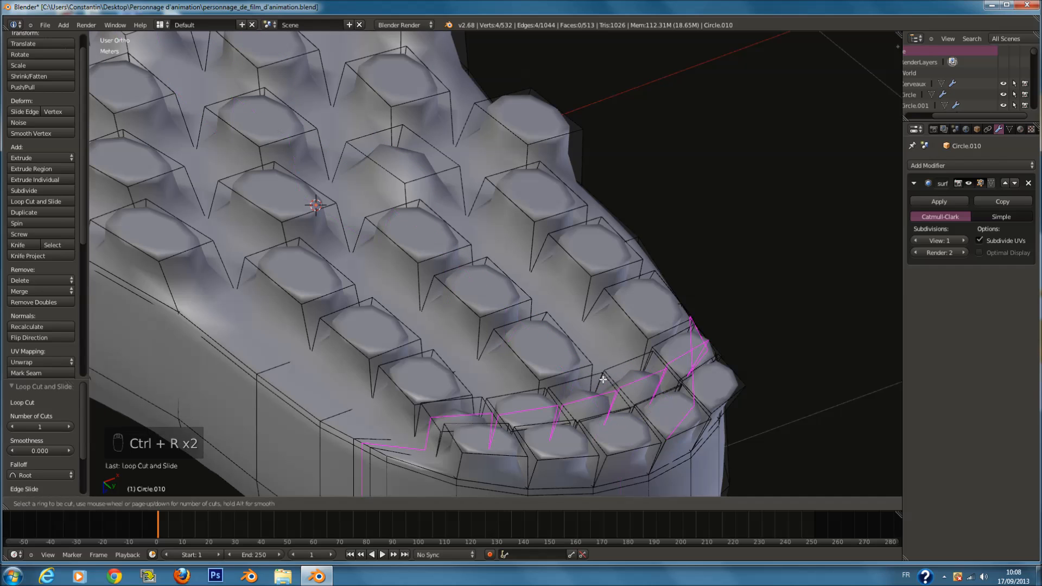
pyautogui.click(605, 371)
pyautogui.click(647, 252)
pyautogui.hotkey('ctrl', 'r')
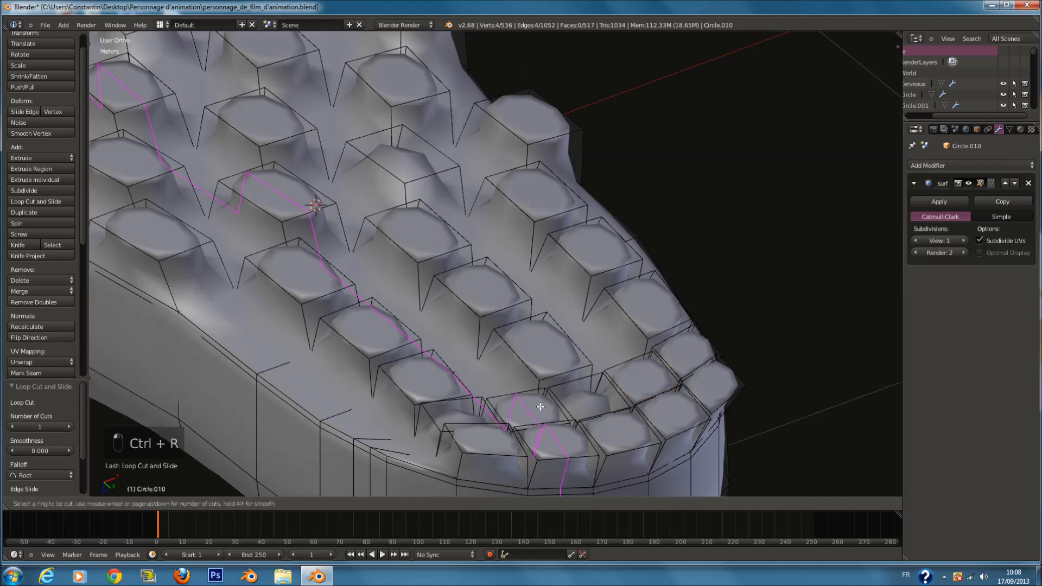
pyautogui.click(546, 380)
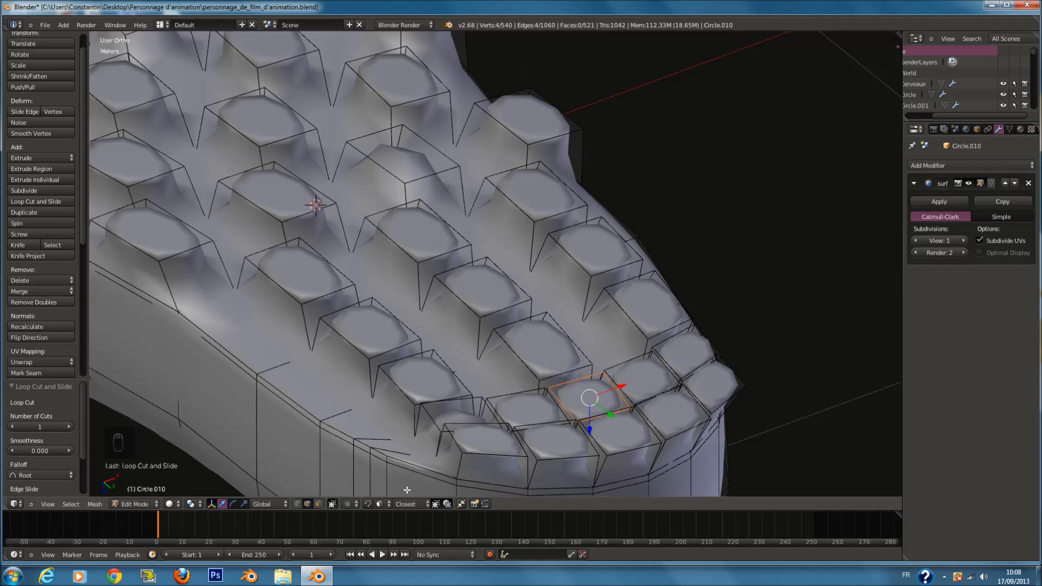
pyautogui.hotkey('ctrl', 'r')
pyautogui.click(440, 435)
pyautogui.click(489, 347)
# Step: Leave edit mode, set the sole's viewport subdivision level to 2, and save the file over the existing one
pyautogui.scroll(-4, 497, 304)
pyautogui.press('Tab')
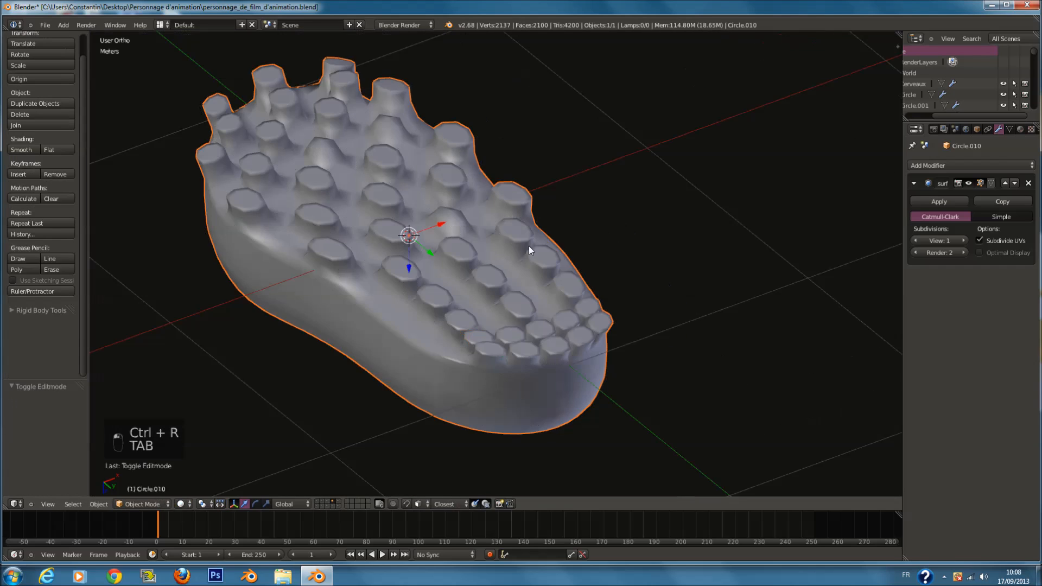
pyautogui.moveTo(554, 255); pyautogui.dragTo(556, 355, button='middle')
pyautogui.click(954, 242)
pyautogui.hotkey('ctrl', 's')
pyautogui.click(558, 354)
# Step: In edit mode, cut an edge loop around the rounded tread block in the middle of the sole, near its free end
pyautogui.press('Tab')
pyautogui.scroll(5, 459, 217)
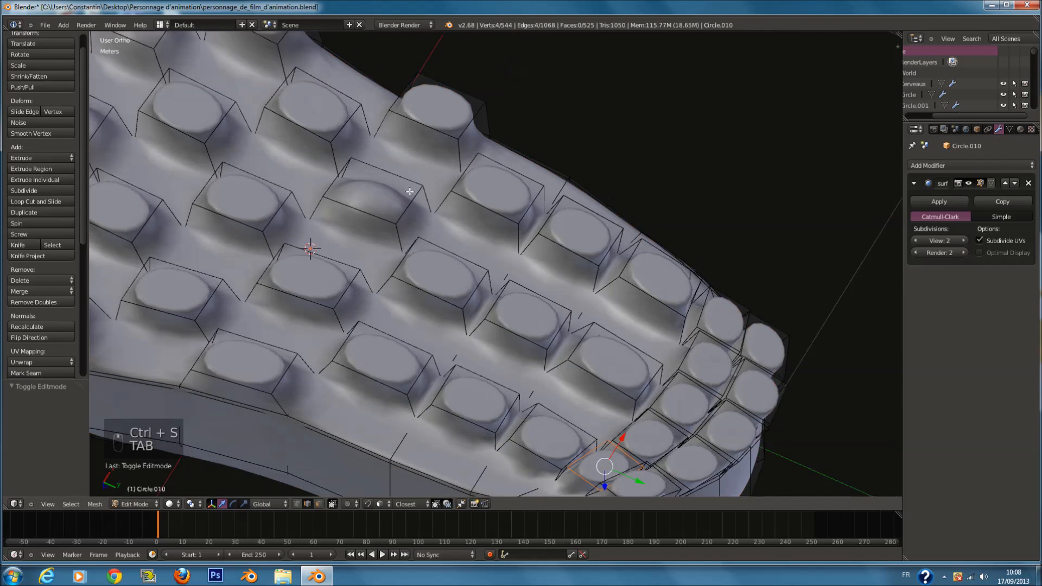
pyautogui.hotkey('ctrl', 'r')
pyautogui.click(384, 219)
pyautogui.click(395, 102)
pyautogui.scroll(-3, 457, 269)
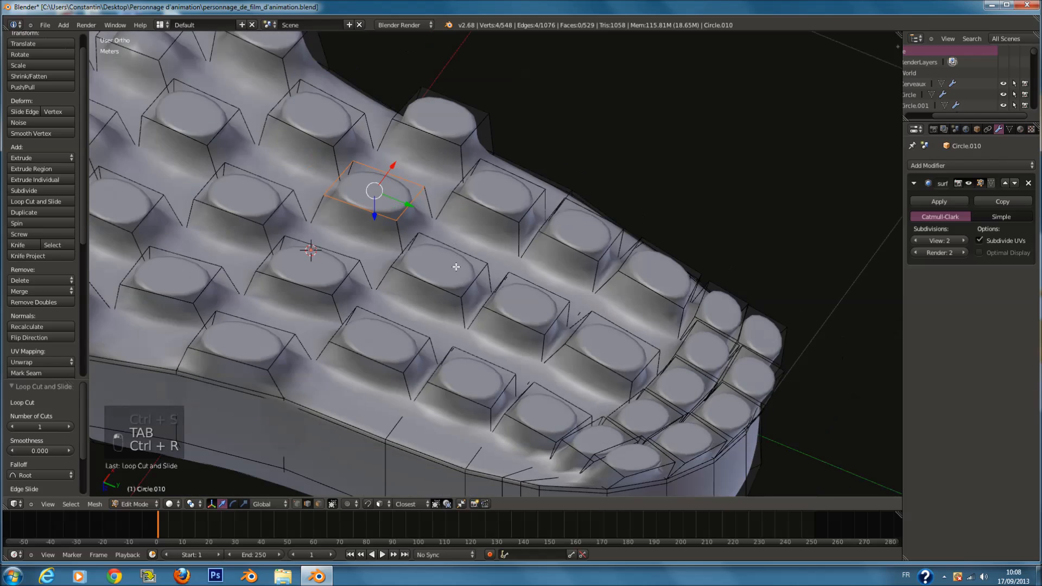
# Step: Set the sole's viewport subdivision level to 1 and undo the middle tread block's loop cut
pyautogui.press('Tab')
pyautogui.click(919, 241)
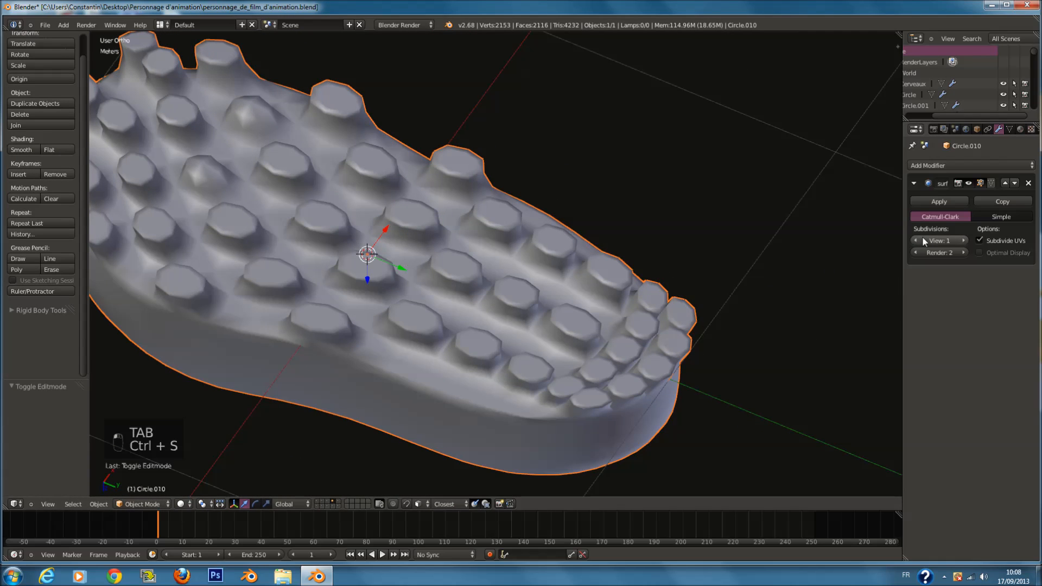
pyautogui.hotkey('ctrl', '1')
pyautogui.hotkey('ctrl', 'z')
pyautogui.hotkey('ctrl', 'z')
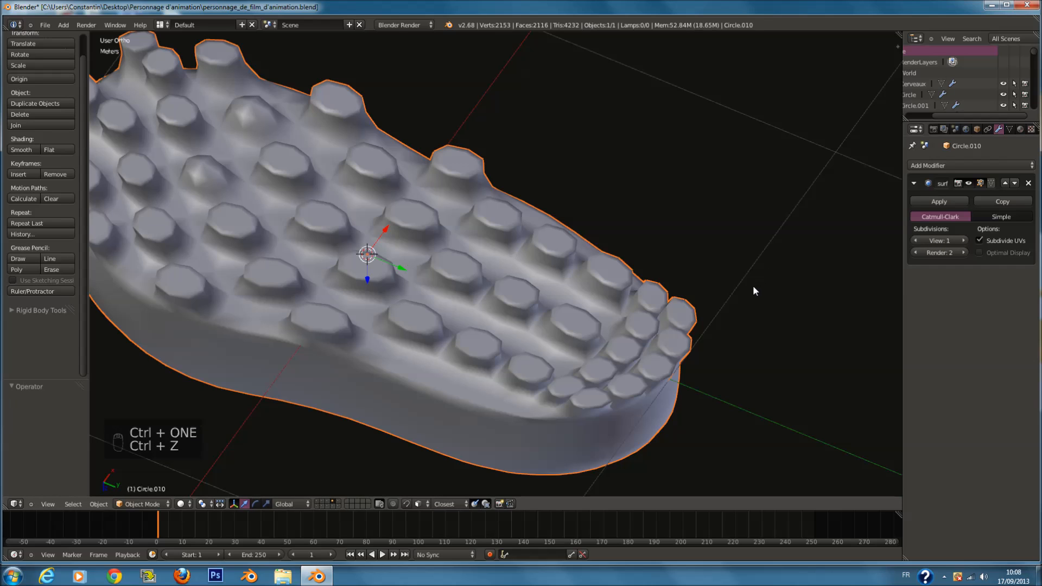
pyautogui.hotkey('ctrl', 'z')
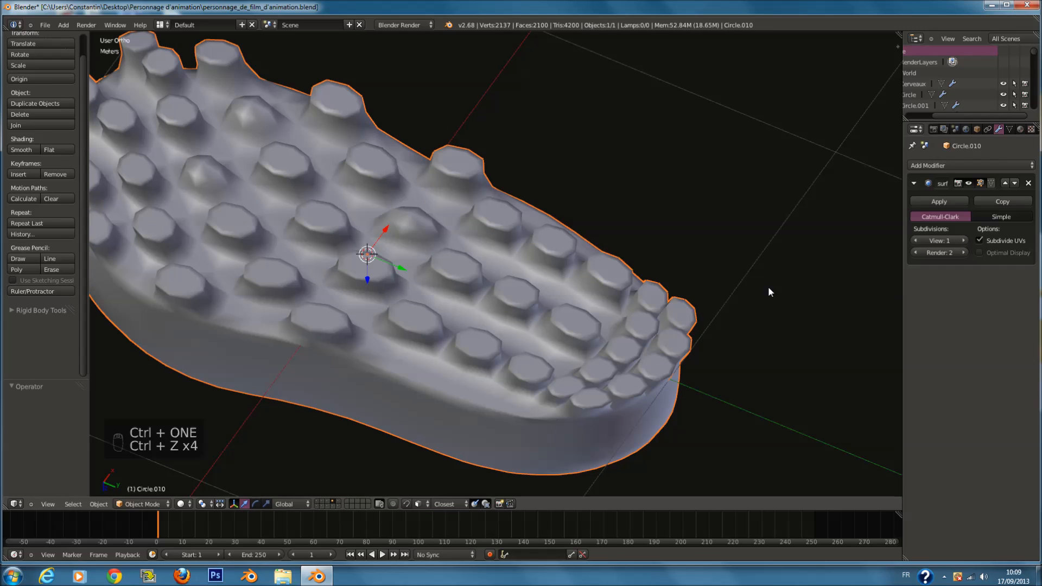
pyautogui.hotkey('ctrl', 'z')
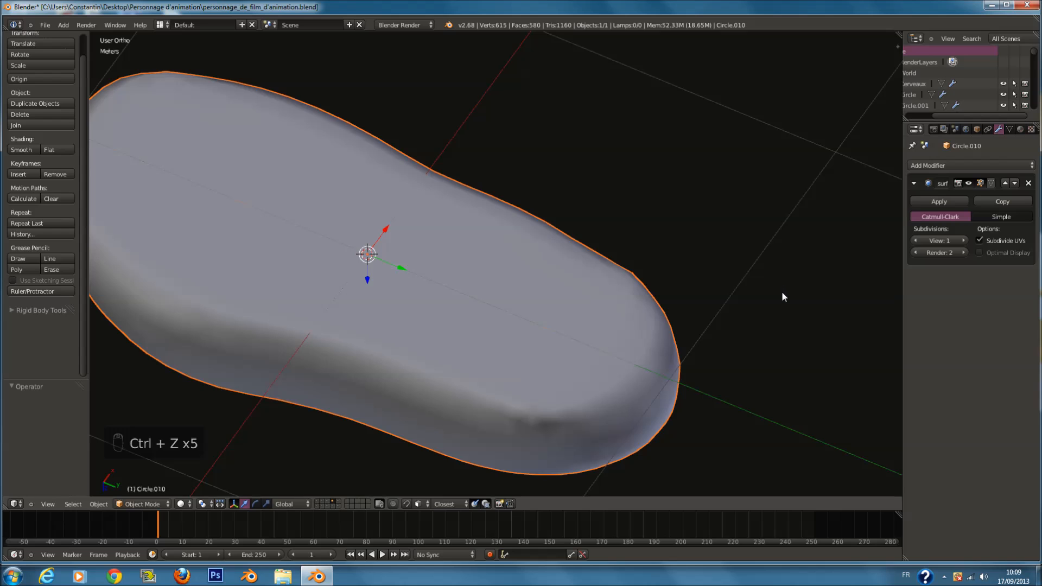
pyautogui.hotkey('ctrl', 'shift', 'z')
pyautogui.press('Tab')
pyautogui.press('Tab')
pyautogui.press('Tab')
pyautogui.press('a')
pyautogui.press('a')
pyautogui.press('a')
pyautogui.press('a')
# Step: Recut the edge loop around the rounded block in the middle of the sole, slid close to its free end
pyautogui.hotkey('ctrl', 'r')
pyautogui.click(425, 238)
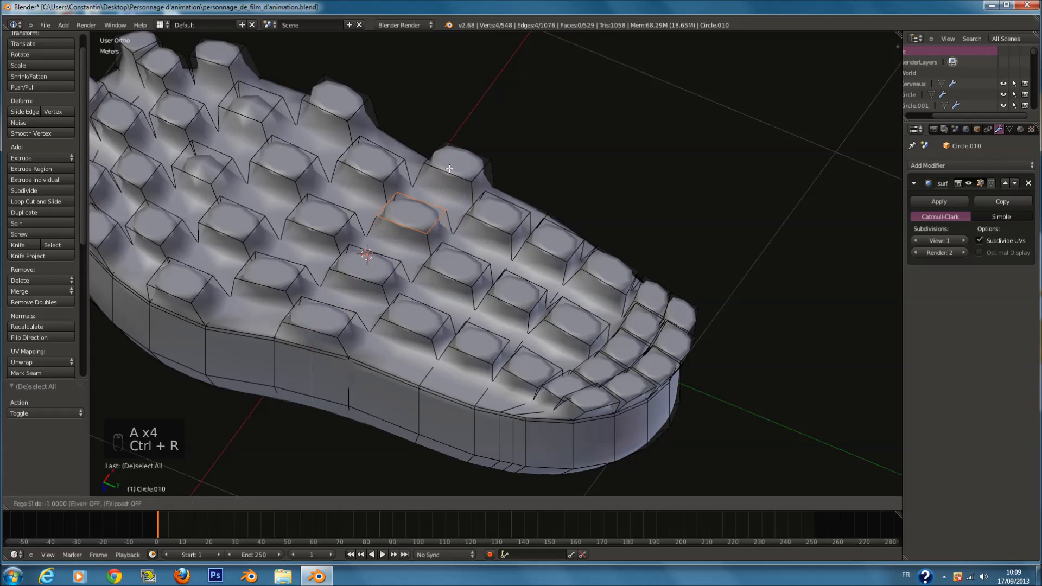
pyautogui.click(430, 212)
pyautogui.keyDown('ctrl'); pyautogui.scroll(-5, 434, 212); pyautogui.keyUp('ctrl')
# Step: Cut loops across the sole's width through the arch's row of tread blocks, slid close to both edges of the row
pyautogui.hotkey('ctrl', 'r')
pyautogui.click(512, 228)
pyautogui.click(600, 218)
pyautogui.press('a')
pyautogui.hotkey('ctrl', 'r')
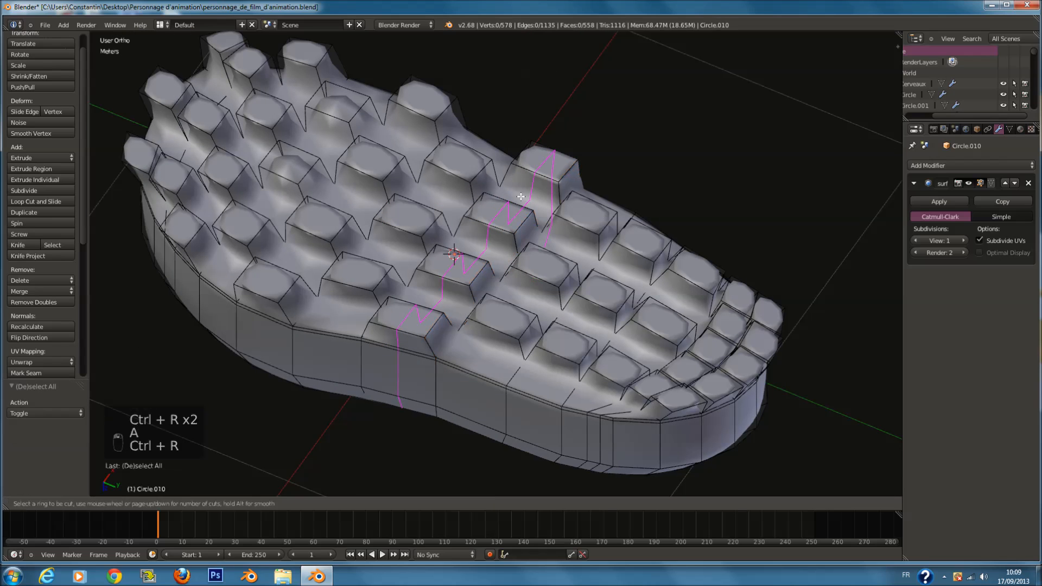
pyautogui.click(524, 202)
pyautogui.click(441, 202)
pyautogui.press('a')
pyautogui.hotkey('ctrl', 'r')
pyautogui.click(442, 208)
pyautogui.click(520, 207)
pyautogui.press('a')
# Step: Sharpen the next row of blocks toward the heel with a crosswise loop cut and undo the stray cut
pyautogui.hotkey('ctrl', 'r')
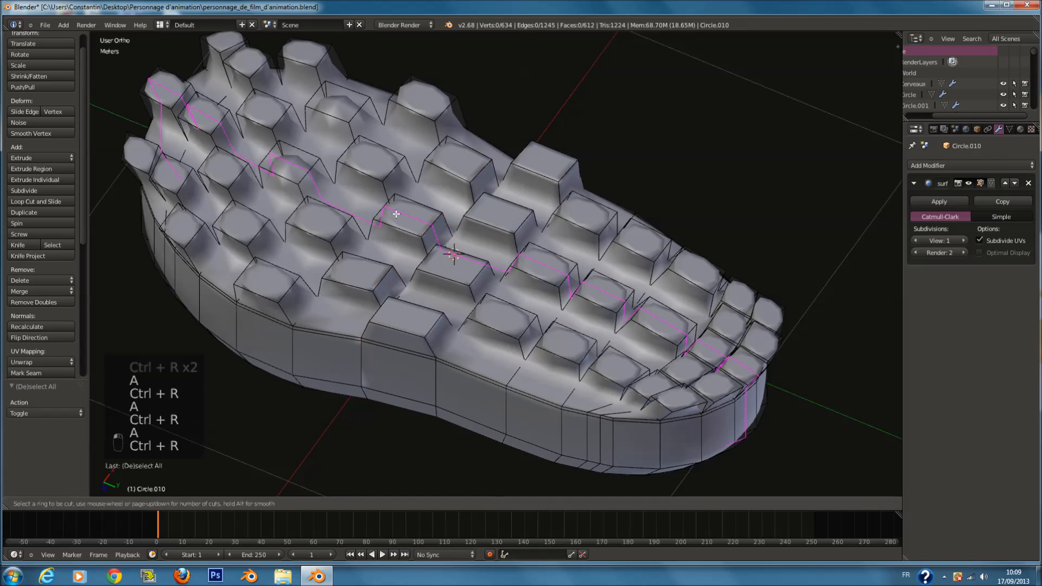
pyautogui.click(324, 211)
pyautogui.click(324, 201)
pyautogui.hotkey('ctrl', 'z')
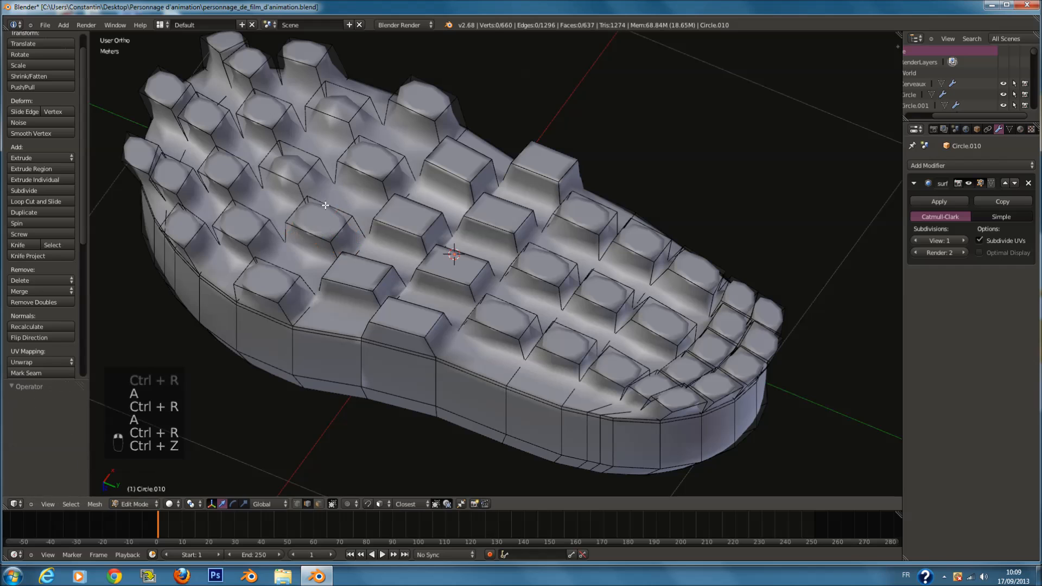
# Step: Cut loops across the sole along both edges of the second row of blocks behind the arch
pyautogui.hotkey('ctrl', 'r')
pyautogui.click(325, 205)
pyautogui.click(374, 209)
pyautogui.press('a')
pyautogui.hotkey('ctrl', 'r')
pyautogui.click(336, 198)
pyautogui.hotkey('ctrl', 'r')
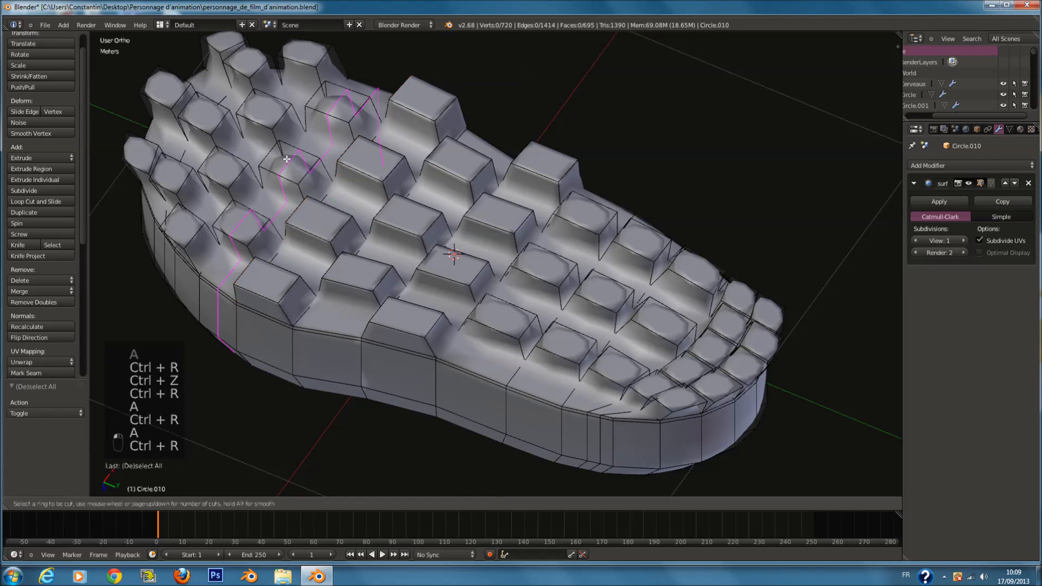
pyautogui.click(325, 222)
pyautogui.click(329, 227)
pyautogui.click(264, 202)
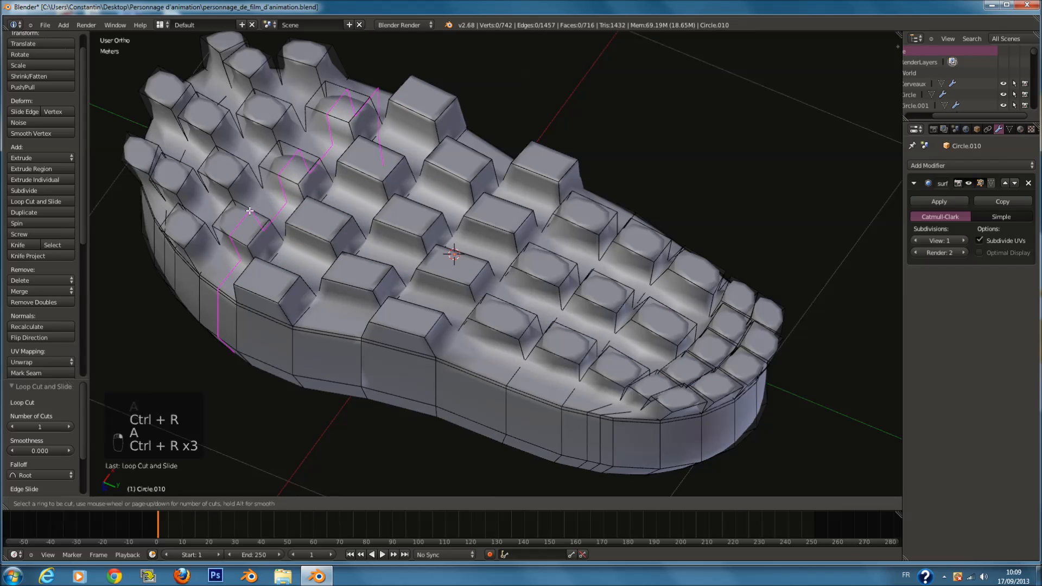
# Step: Cut loops across the sole along the edges of the front heel rows of tread blocks
pyautogui.press('a')
pyautogui.hotkey('ctrl', 'r')
pyautogui.click(271, 206)
pyautogui.click(271, 207)
pyautogui.press('a')
pyautogui.hotkey('ctrl', 'r')
pyautogui.click(266, 190)
pyautogui.click(266, 190)
# Step: Cut loops through the rearmost heel blocks, including one running along the sole's far side
pyautogui.hotkey('ctrl', 'r')
pyautogui.click(173, 108)
pyautogui.click(173, 108)
pyautogui.click(175, 157)
pyautogui.click(175, 157)
pyautogui.hotkey('ctrl', 'r')
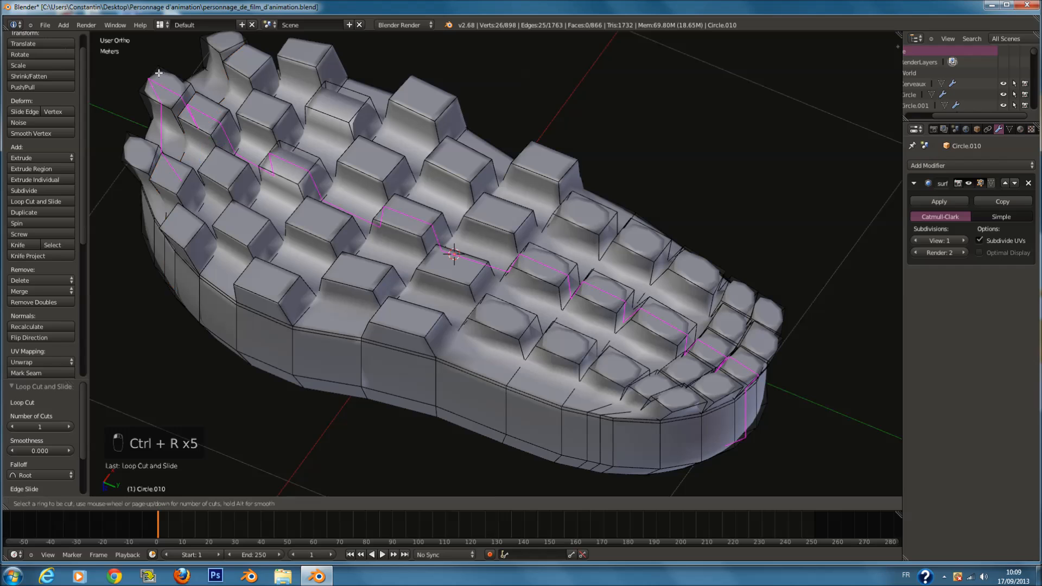
pyautogui.click(165, 69)
pyautogui.hotkey('ctrl', 'r')
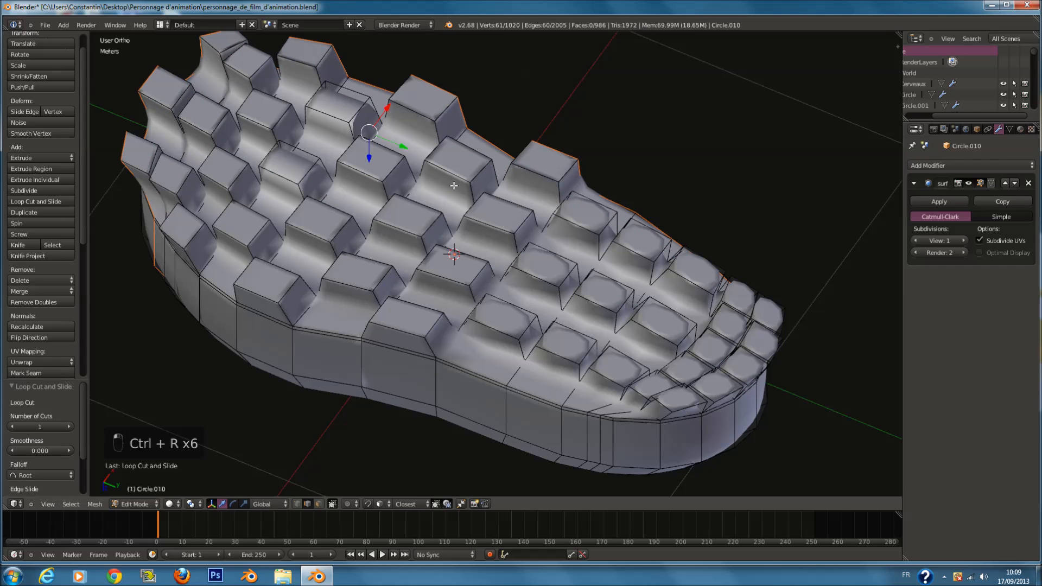
# Step: Cut loops across the sole along both edges of the first row of blocks in front of the arch
pyautogui.hotkey('ctrl', 'r')
pyautogui.click(514, 284)
pyautogui.hotkey('ctrl', 'r')
pyautogui.click(479, 215)
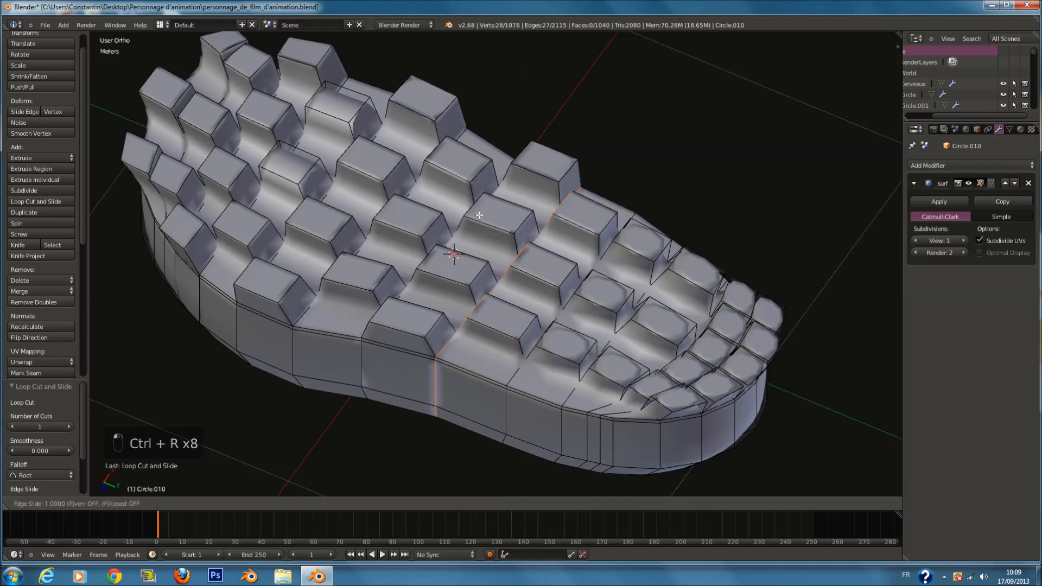
pyautogui.click(598, 286)
# Step: Cut loops across the remaining forefoot rows of blocks and around the outer row at the toe
pyautogui.hotkey('ctrl', 'r')
pyautogui.click(568, 265)
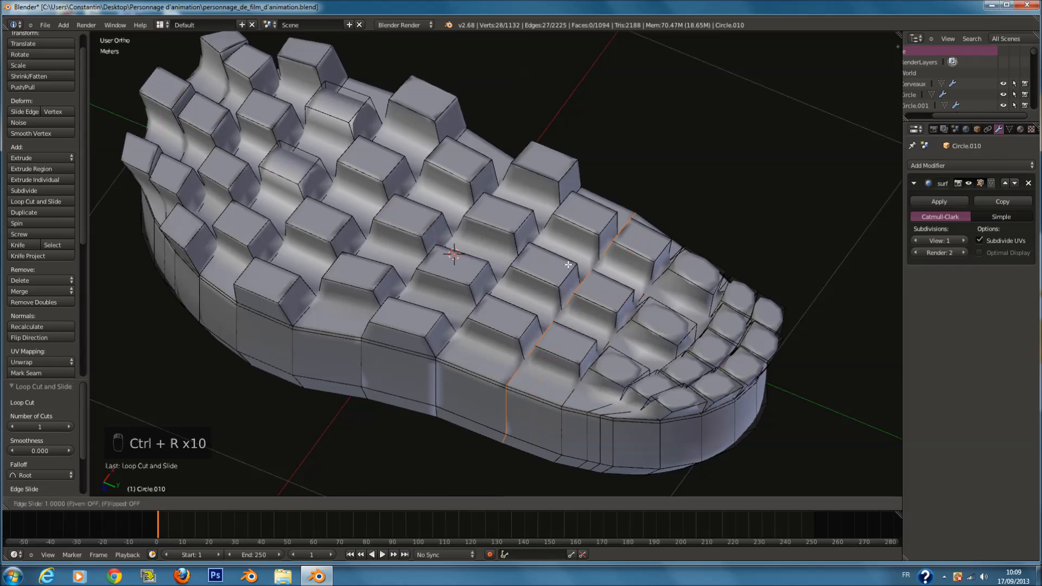
pyautogui.click(647, 336)
pyautogui.click(653, 338)
pyautogui.hotkey('ctrl', 'r')
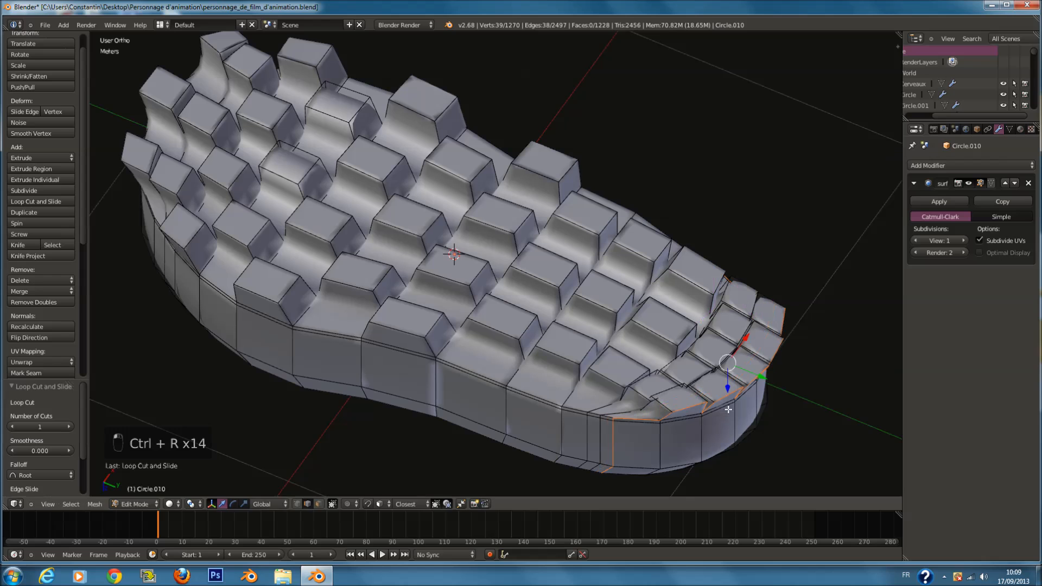
# Step: Cut two more loops through the small toe blocks and leave edit mode to check the sole's shape
pyautogui.click(704, 360)
pyautogui.click(703, 359)
pyautogui.hotkey('ctrl', 'r')
pyautogui.click(740, 359)
pyautogui.click(740, 359)
pyautogui.press('Tab')
pyautogui.scroll(-2, 603, 298)
pyautogui.moveTo(603, 297); pyautogui.dragTo(642, 298, button='middle')
# Step: Select the sole's whole mesh in edit mode, merge its duplicate vertices with Remove Doubles, and deselect everything
pyautogui.press('Tab')
pyautogui.scroll(5, 642, 298)
pyautogui.press('a')
pyautogui.press('a')
pyautogui.press('a')
pyautogui.press('a')
pyautogui.press('a')
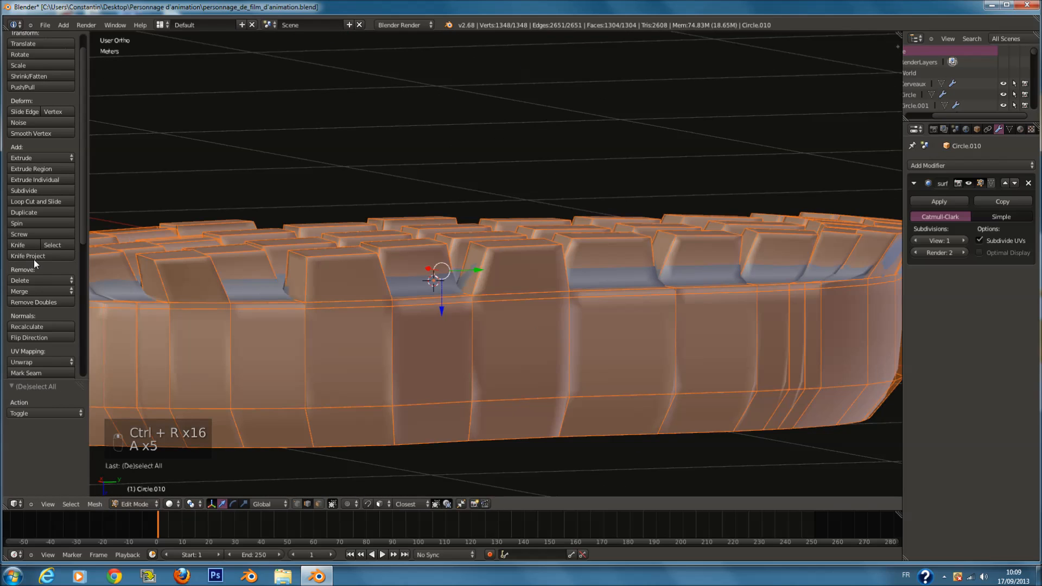
pyautogui.click(41, 302)
pyautogui.moveTo(445, 326); pyautogui.dragTo(478, 331, button='middle')
pyautogui.scroll(3, 455, 352)
pyautogui.press('a')
# Step: Cut two loops across the sole's width along opposite edges of the arch's row of merged tread blocks
pyautogui.hotkey('ctrl', 'r')
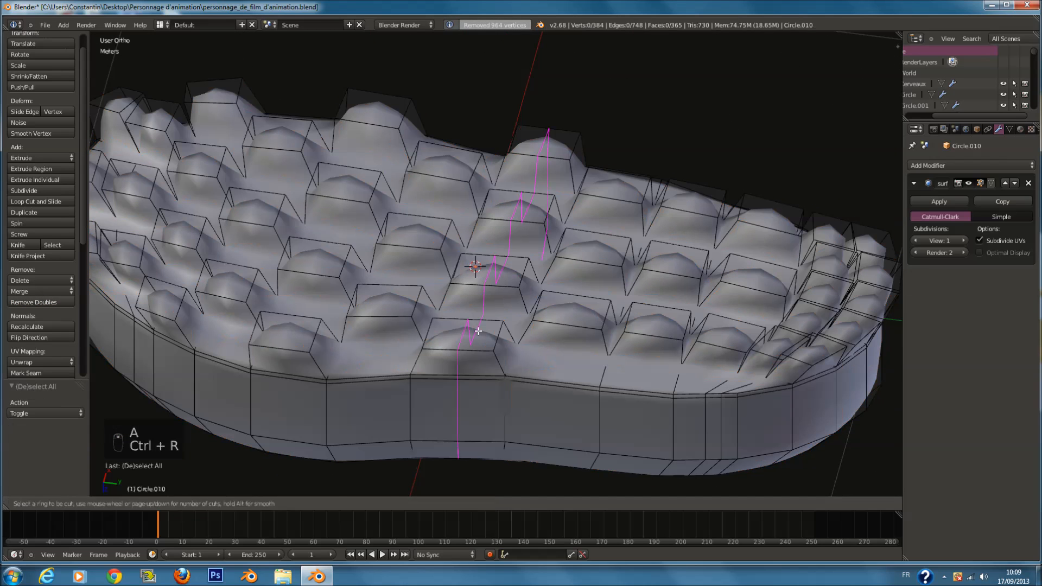
pyautogui.click(479, 320)
pyautogui.click(480, 321)
pyautogui.hotkey('ctrl', 'r')
pyautogui.click(482, 322)
pyautogui.click(482, 322)
pyautogui.hotkey('ctrl', 'r')
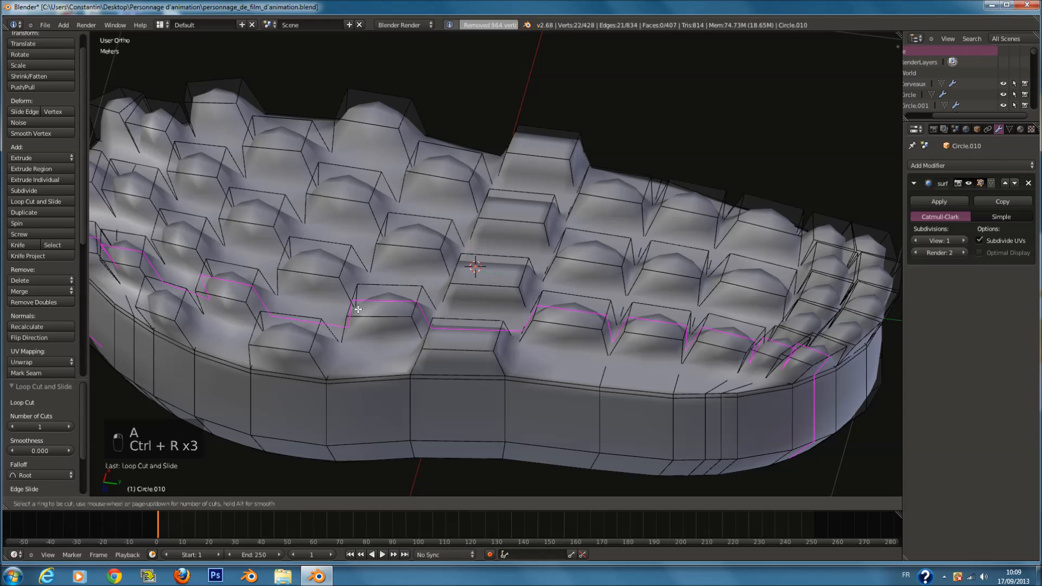
# Step: Cut two loops across the row of blocks just behind the arch and examine the sole from its open side
pyautogui.hotkey('ctrl', 'r')
pyautogui.click(375, 289)
pyautogui.click(382, 290)
pyautogui.press('a')
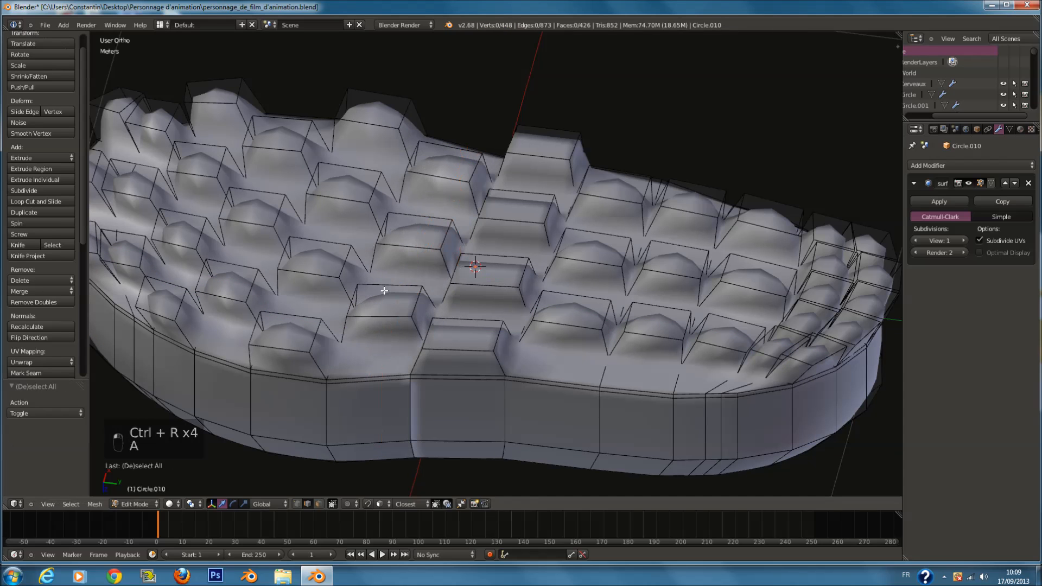
pyautogui.hotkey('ctrl', 'r')
pyautogui.click(373, 285)
pyautogui.click(379, 281)
pyautogui.moveTo(381, 281); pyautogui.dragTo(464, 252, button='middle')
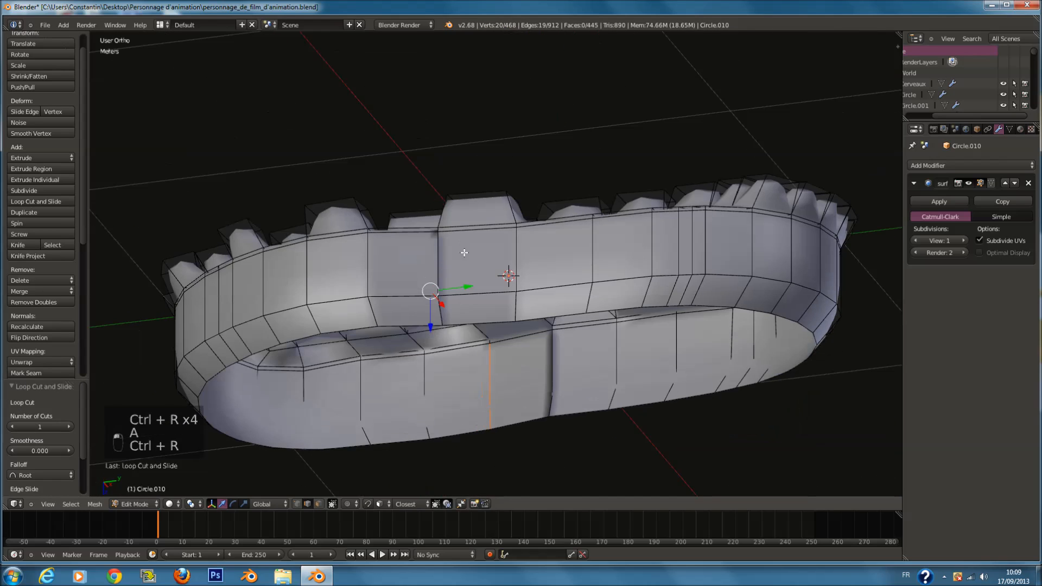
# Step: Undo the loop cuts made across the arch and the neighbouring row since the vertex merge
pyautogui.hotkey('ctrl', 'z')
pyautogui.hotkey('ctrl', 'z')
pyautogui.hotkey('ctrl', 'z')
pyautogui.hotkey('ctrl', 'z')
pyautogui.hotkey('ctrl', 'z')
pyautogui.hotkey('ctrl', 'z')
pyautogui.hotkey('ctrl', 'z')
pyautogui.hotkey('ctrl', 'z')
pyautogui.hotkey('ctrl', 'z')
pyautogui.moveTo(523, 288); pyautogui.dragTo(554, 378, button='middle')
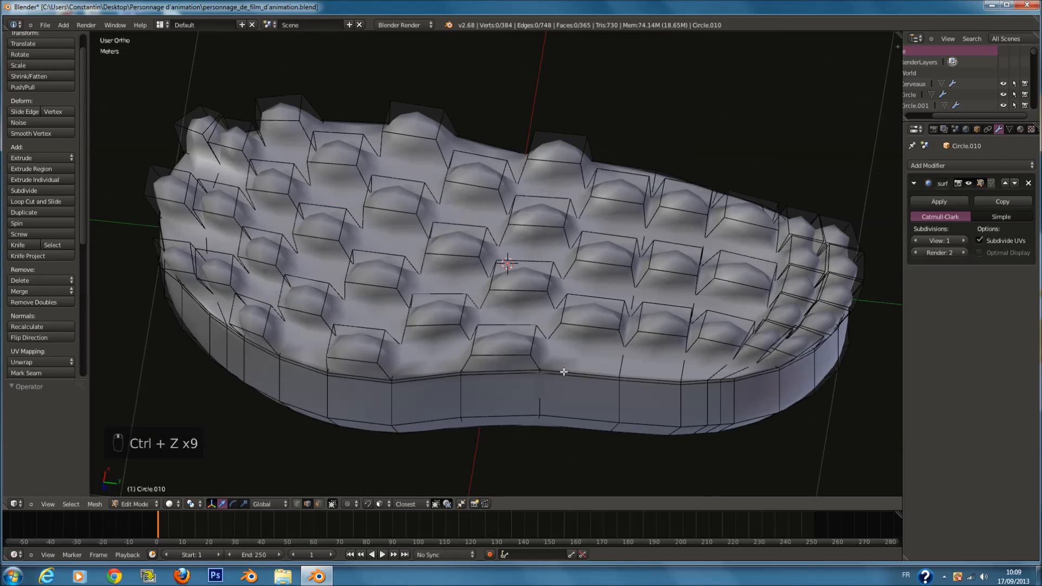
# Step: Undo the edits back past the vertex merge to the loop cut across the row of three blocks near the sole's toe
pyautogui.hotkey('ctrl', 'z')
pyautogui.hotkey('ctrl', 'z')
pyautogui.hotkey('ctrl', 'z')
pyautogui.hotkey('ctrl', 'z')
pyautogui.hotkey('ctrl', 'z')
pyautogui.hotkey('ctrl', 'z')
pyautogui.hotkey('ctrl', 'z')
pyautogui.hotkey('ctrl', 'z')
pyautogui.hotkey('ctrl', 'z')
pyautogui.hotkey('ctrl', 'z')
pyautogui.hotkey('ctrl', 'z')
pyautogui.hotkey('ctrl', 'z')
pyautogui.hotkey('ctrl', 'z')
pyautogui.hotkey('ctrl', 'z')
pyautogui.hotkey('ctrl', 'z')
pyautogui.hotkey('ctrl', 'z')
pyautogui.hotkey('ctrl', 'z')
pyautogui.hotkey('ctrl', 'z')
pyautogui.hotkey('ctrl', 'z')
pyautogui.hotkey('ctrl', 'z')
pyautogui.hotkey('ctrl', 'z')
pyautogui.hotkey('ctrl', 'z')
pyautogui.hotkey('ctrl', 'z')
pyautogui.hotkey('ctrl', 'z')
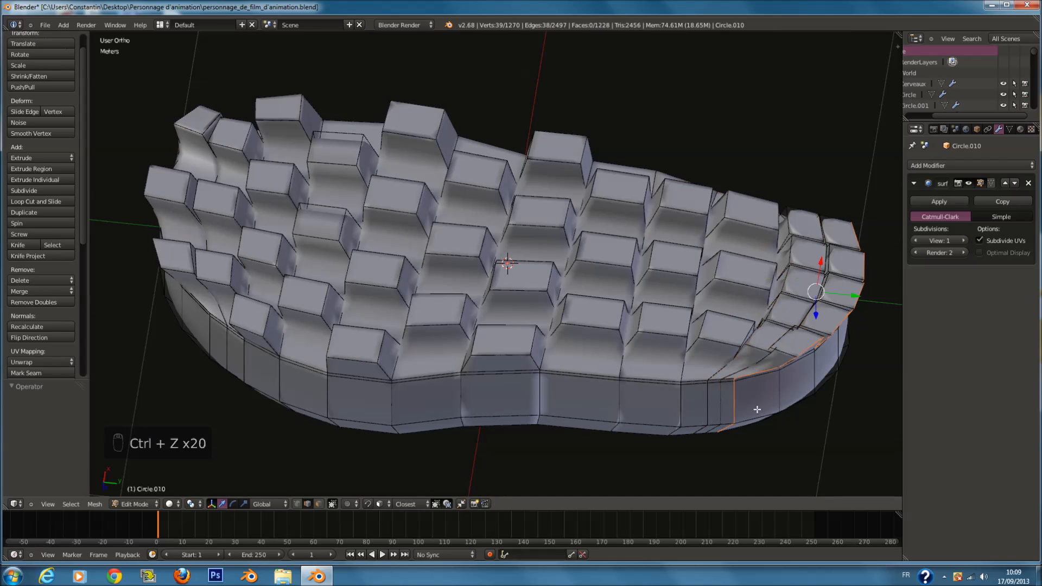
pyautogui.hotkey('ctrl', 'z')
pyautogui.hotkey('ctrl', 'z')
pyautogui.hotkey('ctrl', 'z')
pyautogui.hotkey('ctrl', 'z')
pyautogui.hotkey('ctrl', 'z')
pyautogui.hotkey('ctrl', 'z')
pyautogui.hotkey('ctrl', 'z')
pyautogui.hotkey('ctrl', 'z')
pyautogui.hotkey('ctrl', 'z')
pyautogui.hotkey('ctrl', 'z')
pyautogui.hotkey('ctrl', 'z')
pyautogui.hotkey('ctrl', 'z')
pyautogui.hotkey('ctrl', 'z')
pyautogui.hotkey('ctrl', 'z')
pyautogui.hotkey('ctrl', 'z')
pyautogui.hotkey('ctrl', 'z')
pyautogui.hotkey('ctrl', 'z')
pyautogui.hotkey('ctrl', 'z')
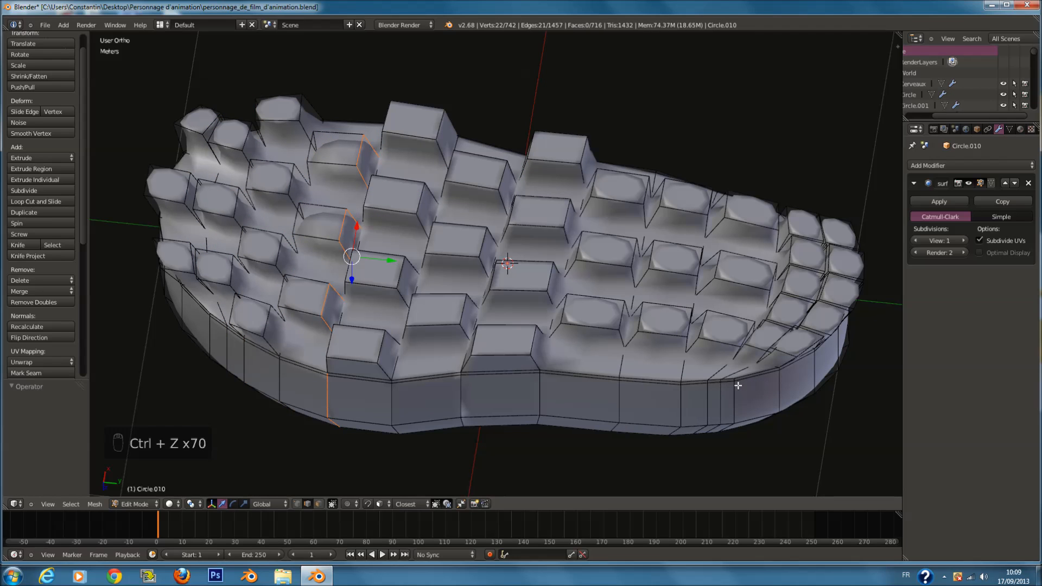
# Step: Raise the sole's subdivision surface viewport level to 2 in object mode
pyautogui.moveTo(615, 365); pyautogui.dragTo(605, 300, button='middle')
pyautogui.press('a')
pyautogui.press('a')
pyautogui.press('a')
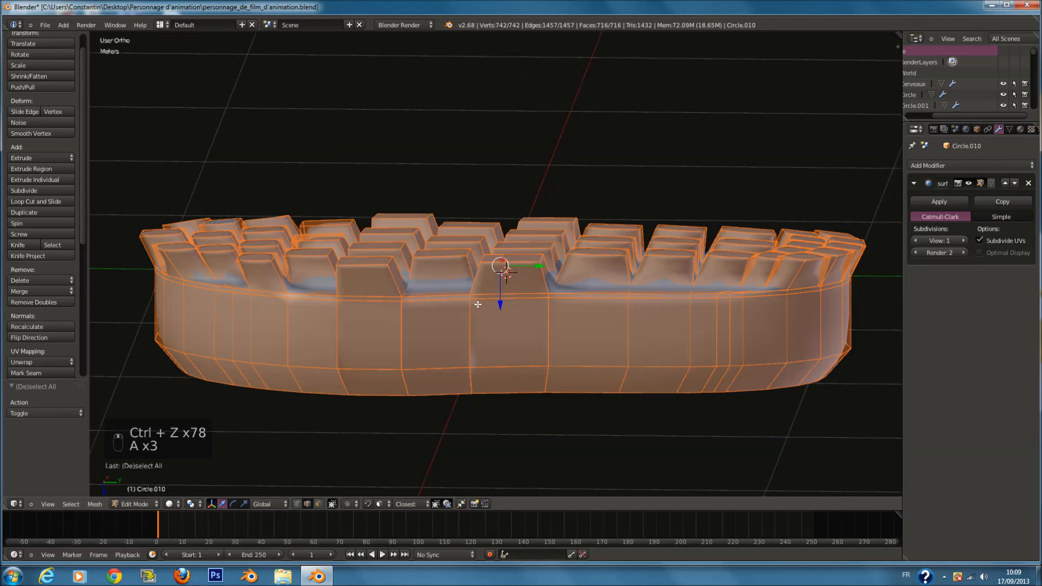
pyautogui.click(52, 134)
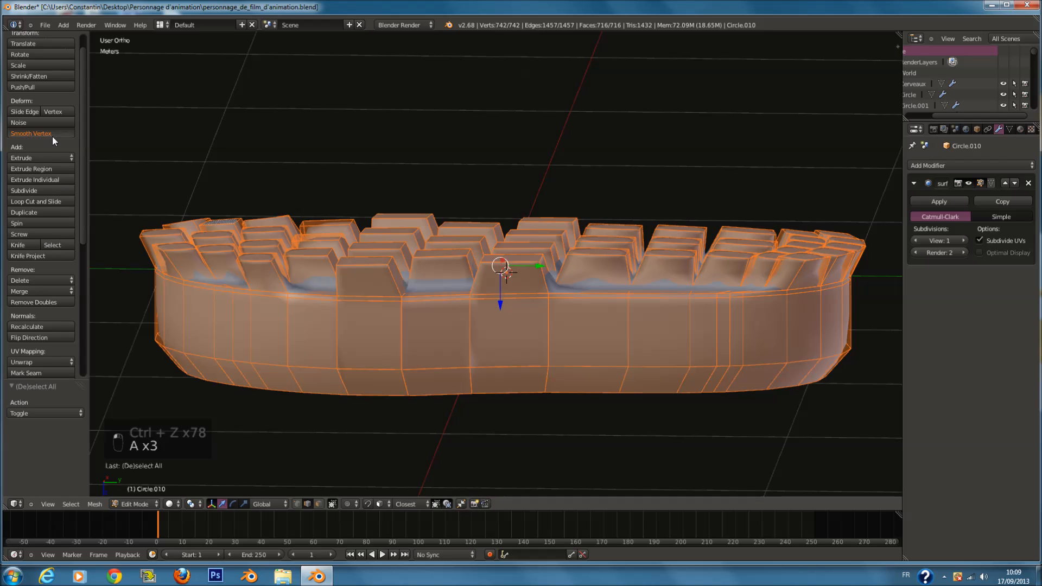
pyautogui.press('Tab')
pyautogui.click(959, 239)
# Step: Cut one edge loop around each of two round-topped tread blocks in the row near the sole's toe
pyautogui.moveTo(630, 274); pyautogui.dragTo(419, 285, button='middle')
pyautogui.keyDown('shift'); pyautogui.moveTo(615, 341); pyautogui.dragTo(542, 347, button='middle'); pyautogui.keyUp('shift')
pyautogui.scroll(2, 545, 349)
pyautogui.press('Tab')
pyautogui.press('a')
pyautogui.press('a')
pyautogui.hotkey('ctrl', 'r')
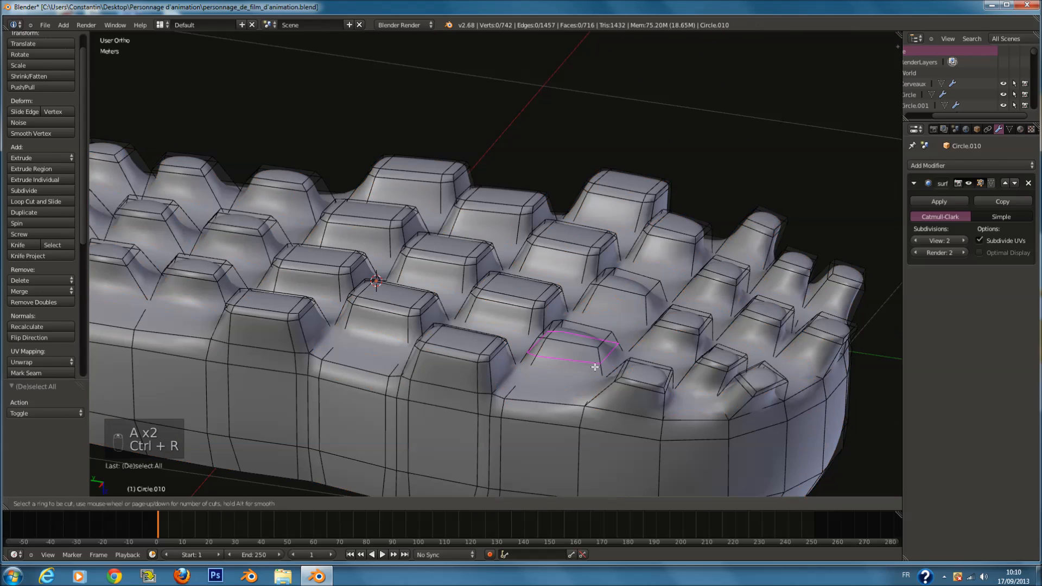
pyautogui.click(608, 355)
pyautogui.click(598, 355)
pyautogui.press('a')
pyautogui.hotkey('ctrl', 'r')
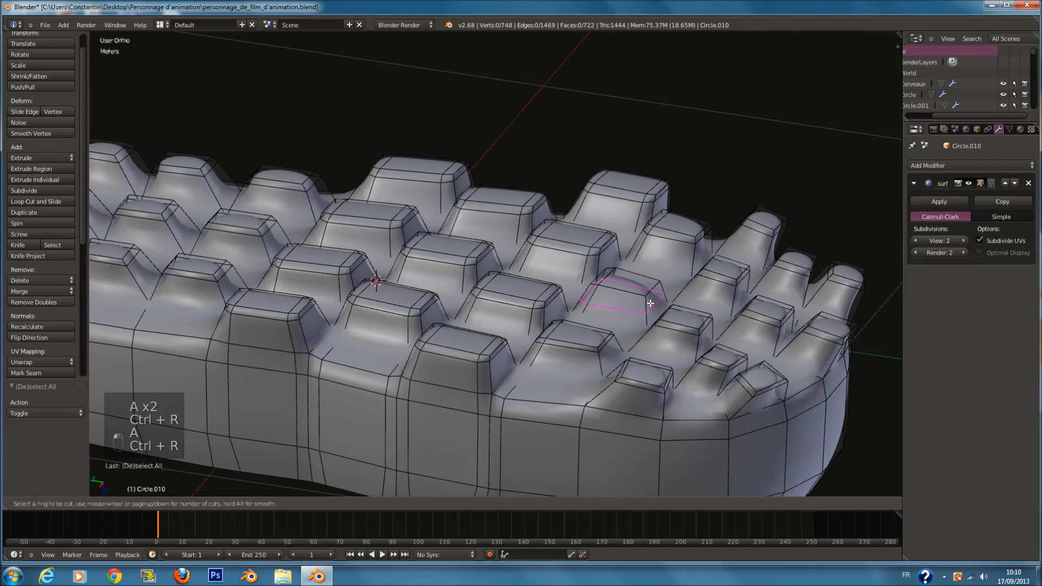
pyautogui.click(652, 302)
pyautogui.click(672, 286)
pyautogui.press('a')
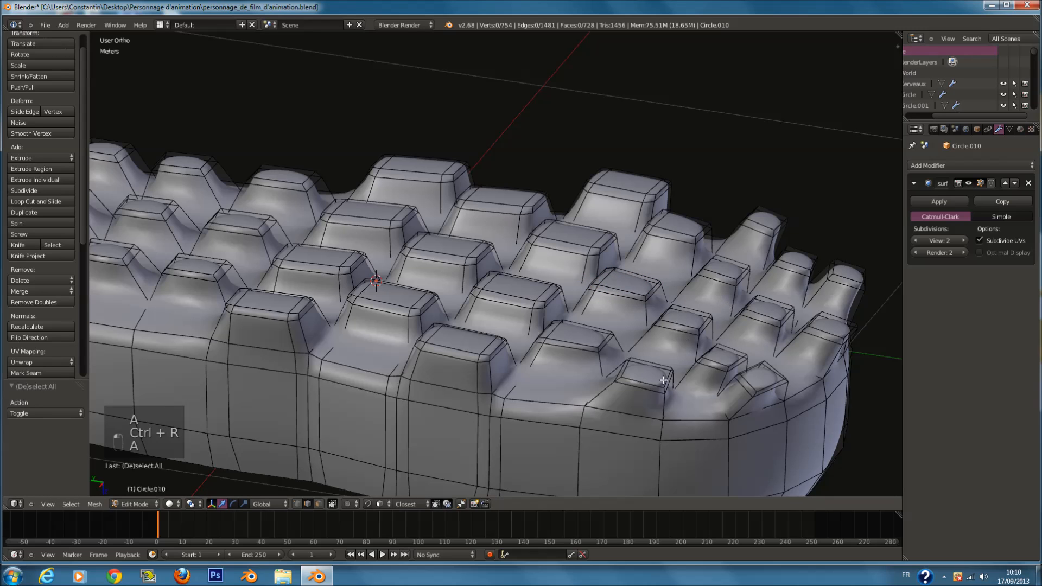
# Step: Return the sole to object mode and save the file
pyautogui.scroll(-5, 515, 352)
pyautogui.press('Tab')
pyautogui.moveTo(473, 290); pyautogui.dragTo(554, 353, button='middle')
pyautogui.hotkey('ctrl', 's')
# Step: Cut an edge loop around the sole's side wall just above the tread blocks and scale it slightly inward
pyautogui.press('KP_1')
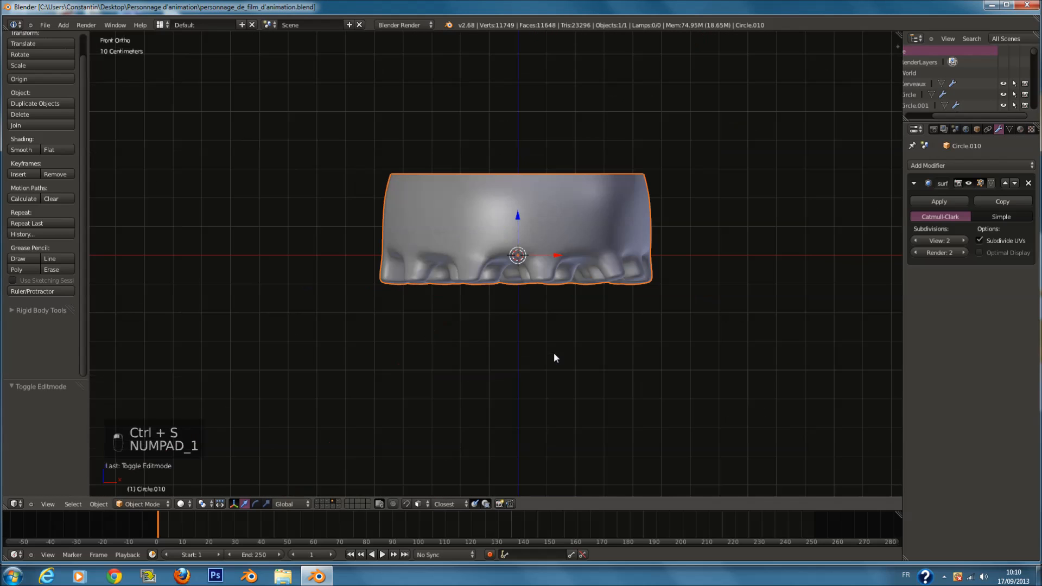
pyautogui.press('Tab')
pyautogui.scroll(4, 643, 209)
pyautogui.press('a')
pyautogui.press('a')
pyautogui.scroll(-1, 635, 216)
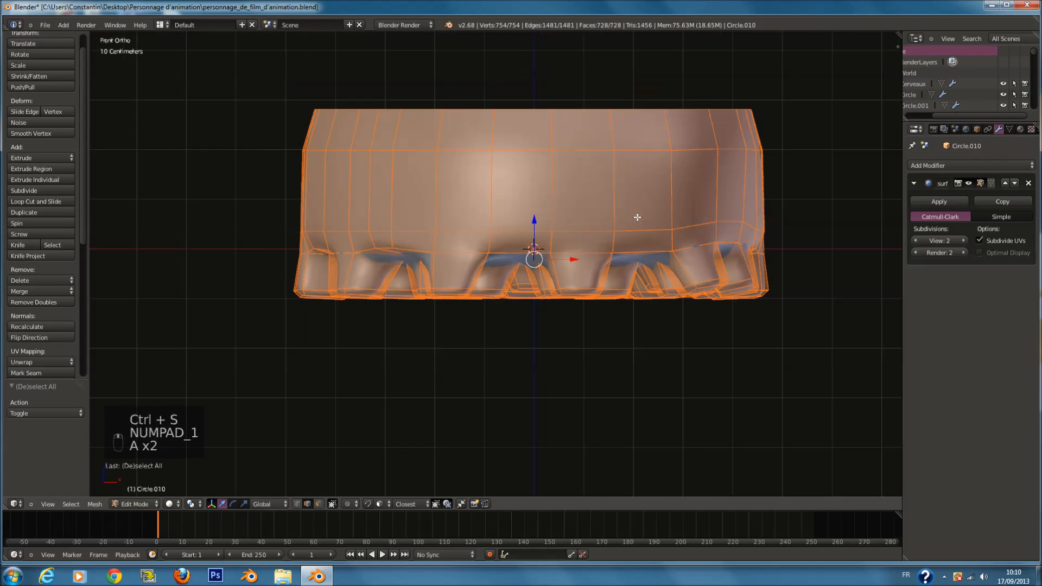
pyautogui.hotkey('ctrl', 'r')
pyautogui.click(607, 238)
pyautogui.click(609, 239)
pyautogui.press('s')
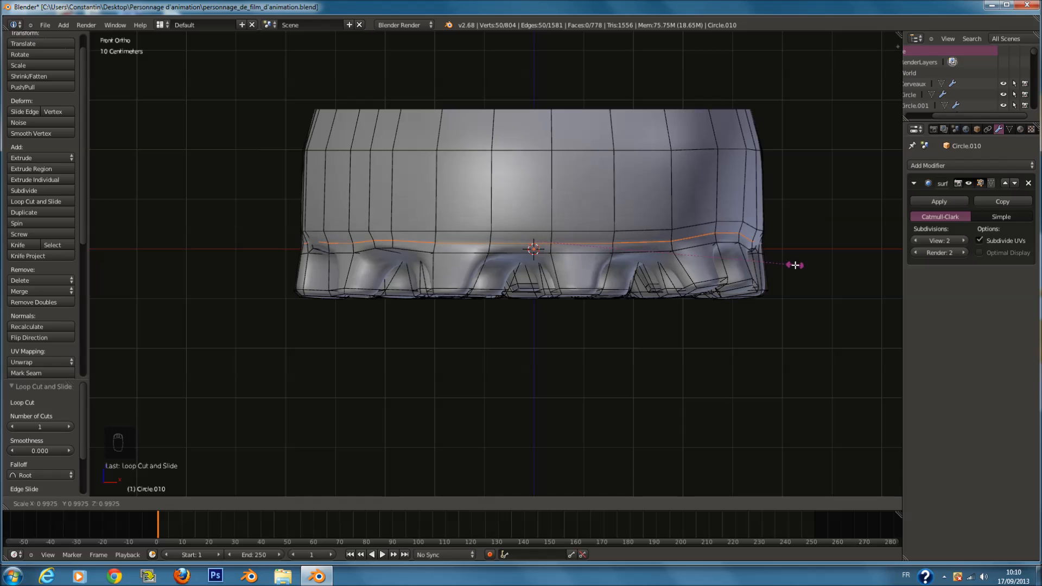
pyautogui.click(738, 194)
# Step: Cut an edge loop around the side wall just above the groove over the tread and scale it slightly outward
pyautogui.press('a')
pyautogui.hotkey('ctrl', 'r')
pyautogui.click(733, 217)
pyautogui.click(736, 220)
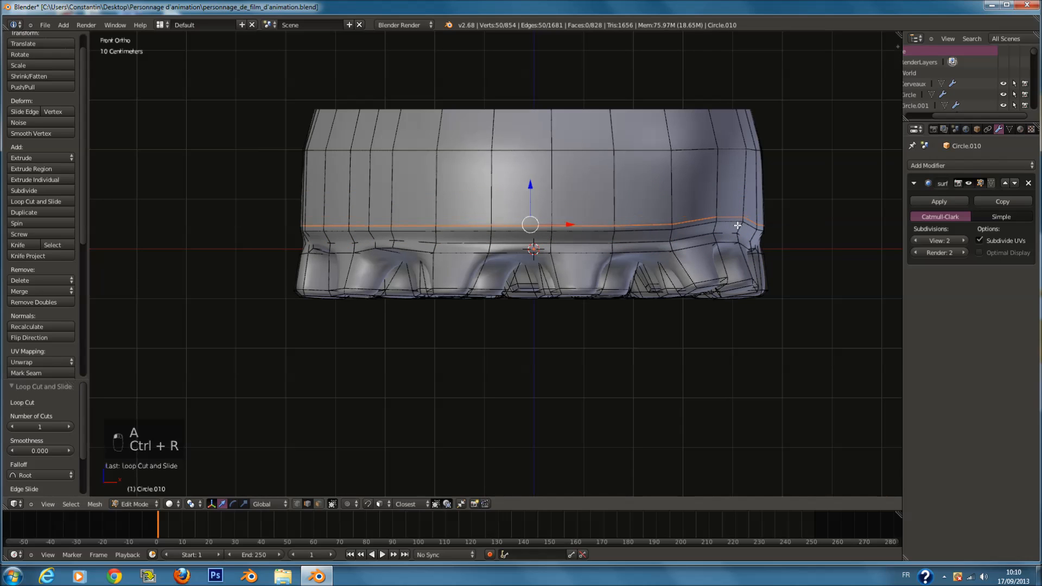
pyautogui.press('s')
pyautogui.click(793, 230)
# Step: Cut an edge loop around the side wall just below its upper horizontal loop and scale it by 1.009
pyautogui.press('a')
pyautogui.hotkey('ctrl', 'r')
pyautogui.click(710, 173)
pyautogui.click(710, 163)
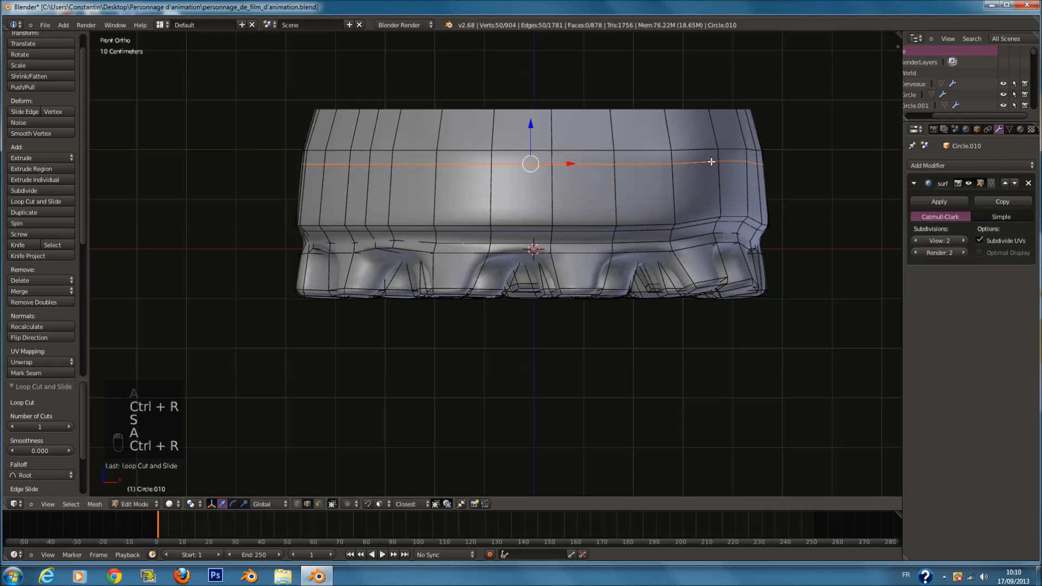
pyautogui.press('s')
pyautogui.press('s')
pyautogui.click(783, 223)
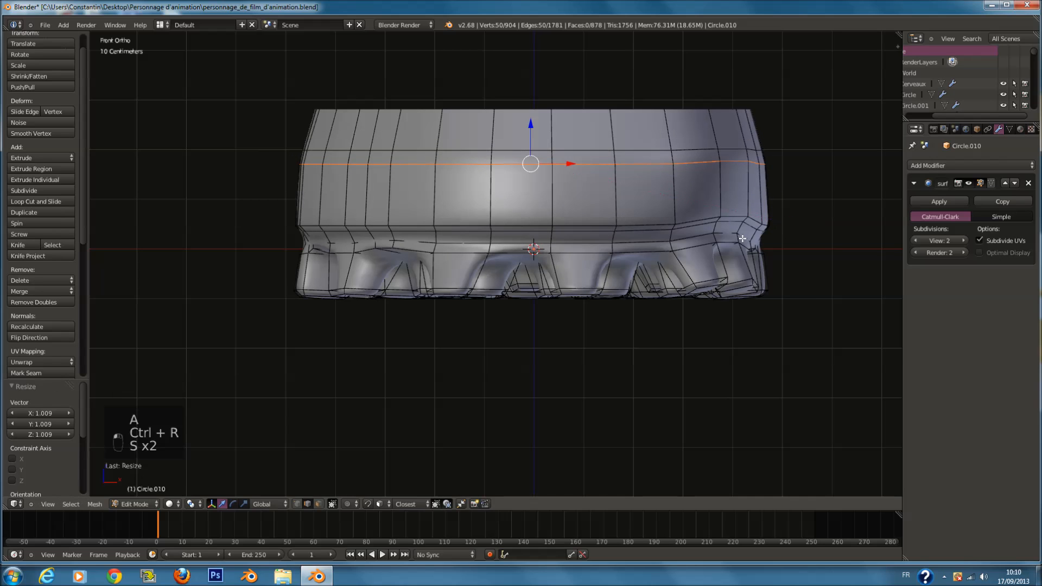
# Step: Return to object mode, check the sole from the back and from the side, and save the file
pyautogui.press('KP_3')
pyautogui.press('KP_1')
pyautogui.press('ctrl+KP_1')
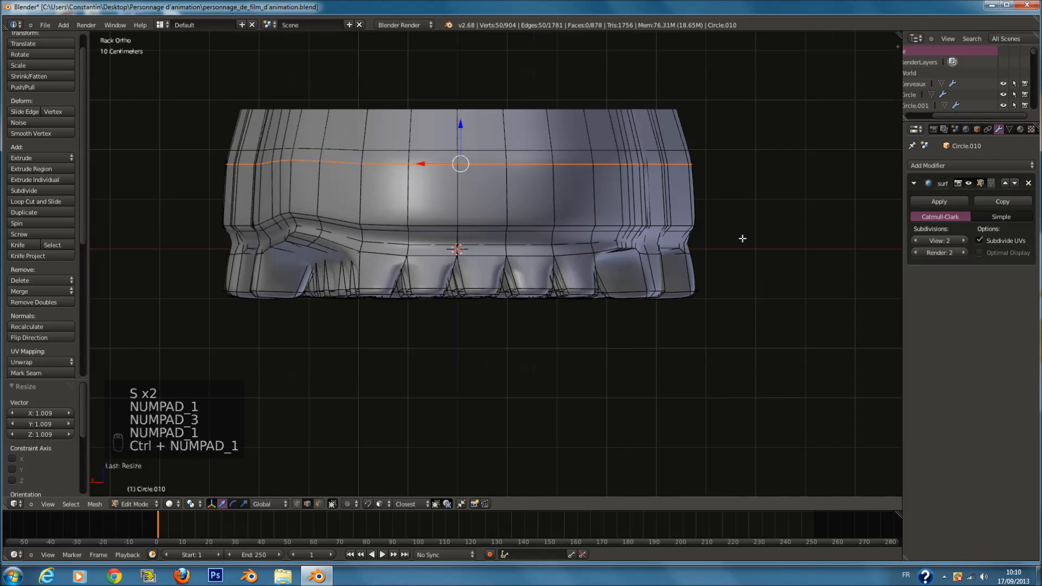
pyautogui.press('KP_3')
pyautogui.press('Tab')
pyautogui.press('ctrl+KP_1')
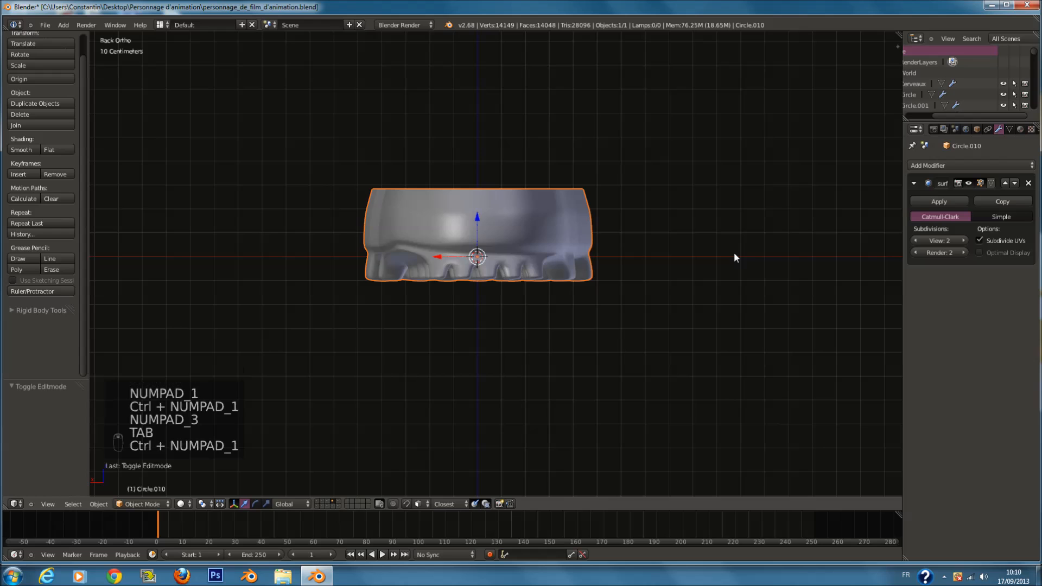
pyautogui.press('ctrl+KP_3')
pyautogui.hotkey('ctrl', 's')
pyautogui.scroll(-3, 628, 252)
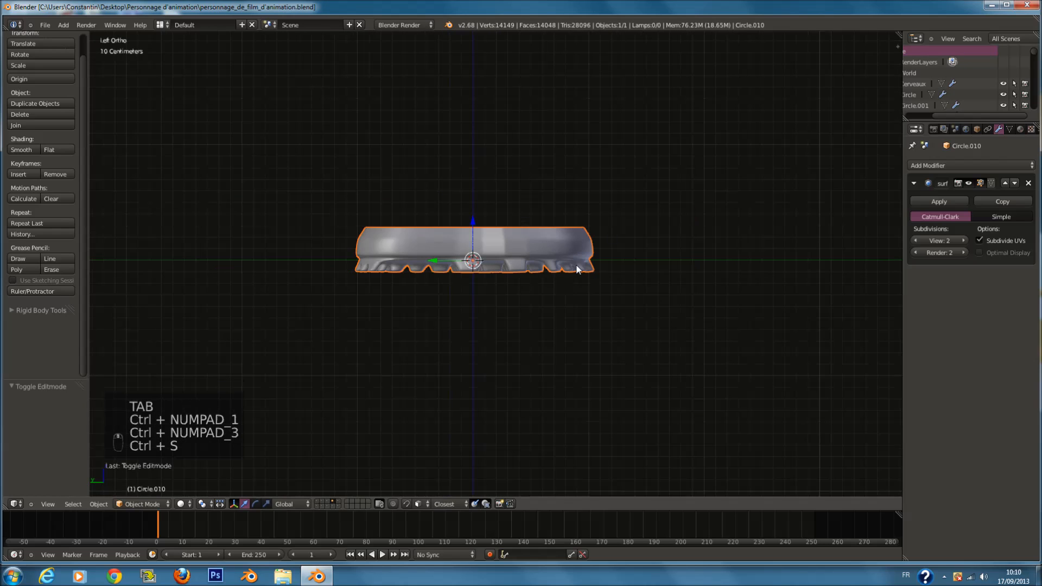
# Step: Reset the 3D cursor to the scene centre and add a UV sphere there
pyautogui.hotkey('shift', 'c')
pyautogui.press('a')
pyautogui.hotkey('shift', 'a')
pyautogui.moveTo(555, 254)
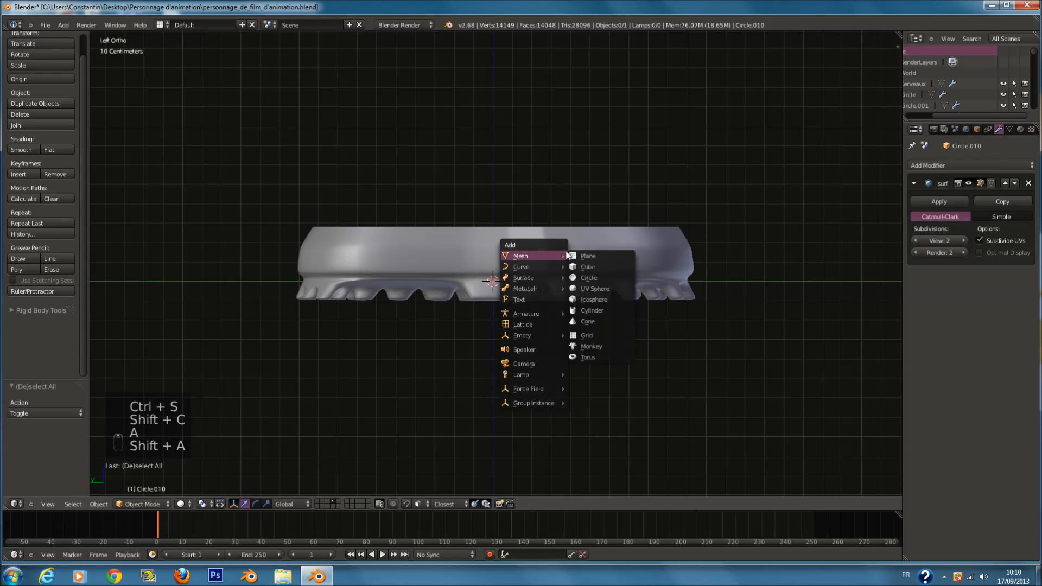
pyautogui.click(597, 288)
# Step: Delete the lower faces of the sphere in wireframe edit mode, keeping only its upper dome
pyautogui.press('Tab')
pyautogui.press('z')
pyautogui.press('a')
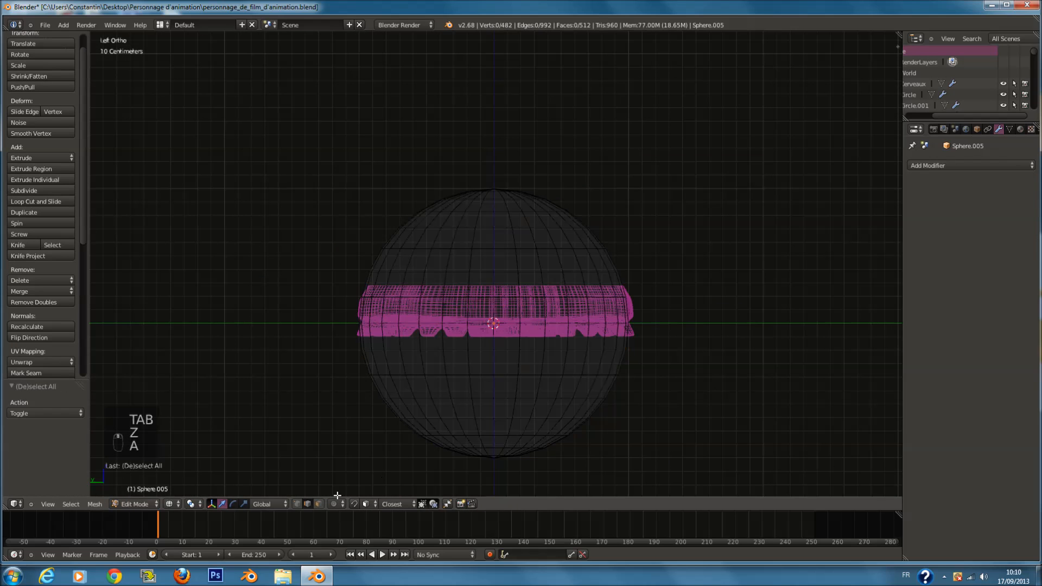
pyautogui.moveTo(314, 270); pyautogui.dragTo(691, 466)
pyautogui.press('x')
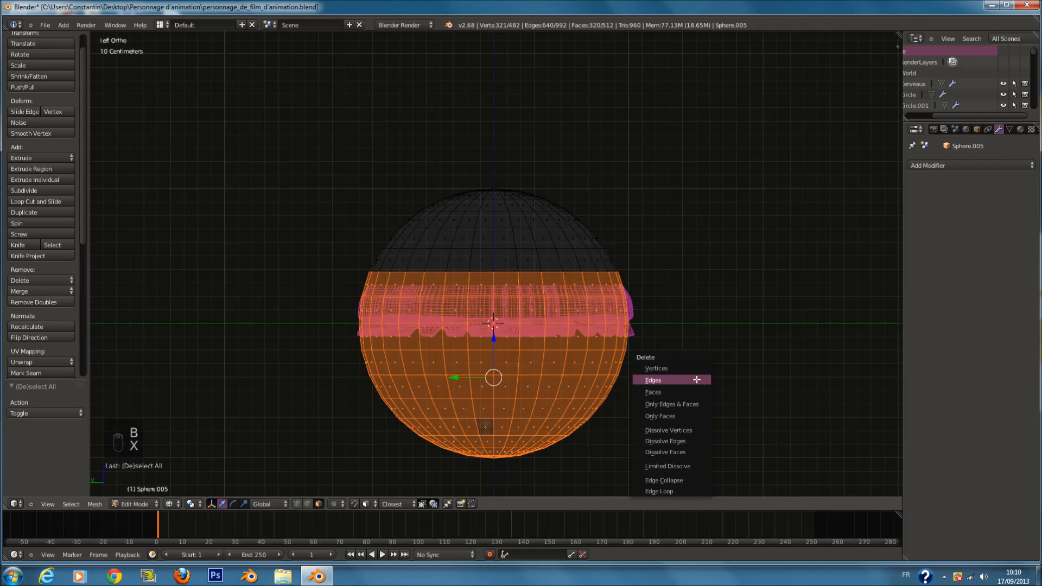
pyautogui.click(698, 392)
# Step: Scale the whole dome object by 0.612 in object mode
pyautogui.press('Tab')
pyautogui.scroll(4, 673, 315)
pyautogui.press('s')
pyautogui.click(564, 272)
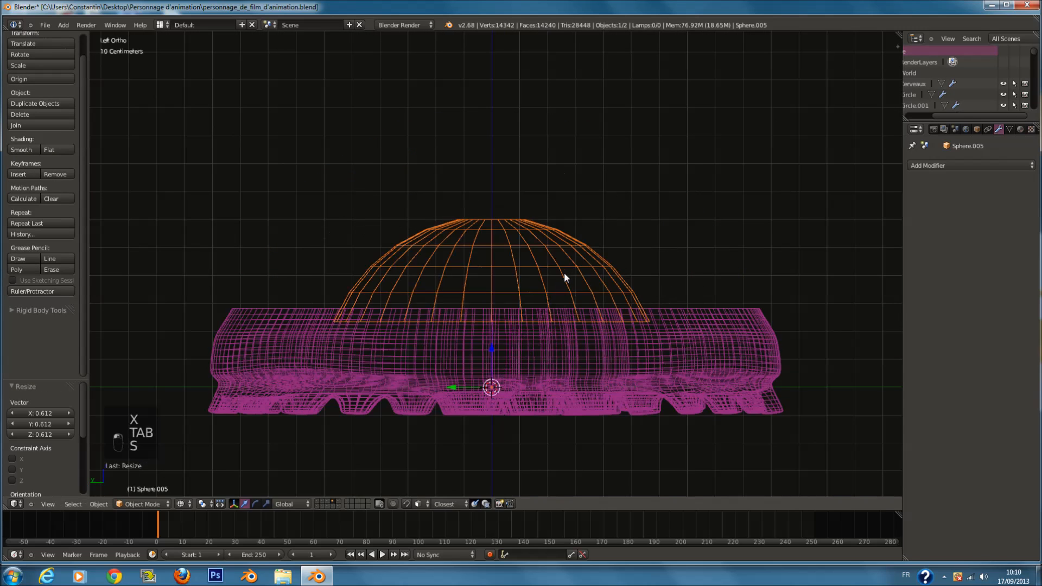
# Step: Move the dome to the sole's toe end in solid shading and shrink it, with a last scale of 0.748
pyautogui.press('z')
pyautogui.press('g')
pyautogui.click(738, 242)
pyautogui.press('s')
pyautogui.click(733, 297)
pyautogui.press('g')
pyautogui.click(787, 279)
pyautogui.press('s')
pyautogui.click(842, 311)
pyautogui.moveTo(842, 312); pyautogui.dragTo(763, 388, button='middle')
# Step: Scale the dome by 1.125 to better fit the width of the sole's toe
pyautogui.press('KP_7')
pyautogui.moveTo(717, 264); pyautogui.dragTo(722, 340, button='middle')
pyautogui.press('KP_7')
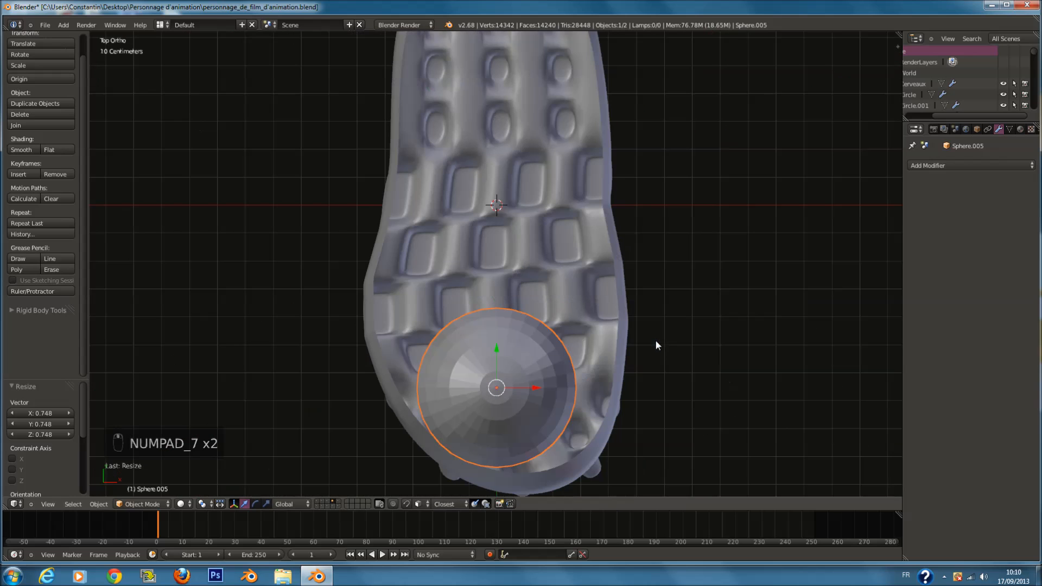
pyautogui.press('s')
pyautogui.click(647, 382)
# Step: Move the dome 7.407 cm in X and 2.729 cm in Y, and lower it by 3.641 cm in Z
pyautogui.press('g')
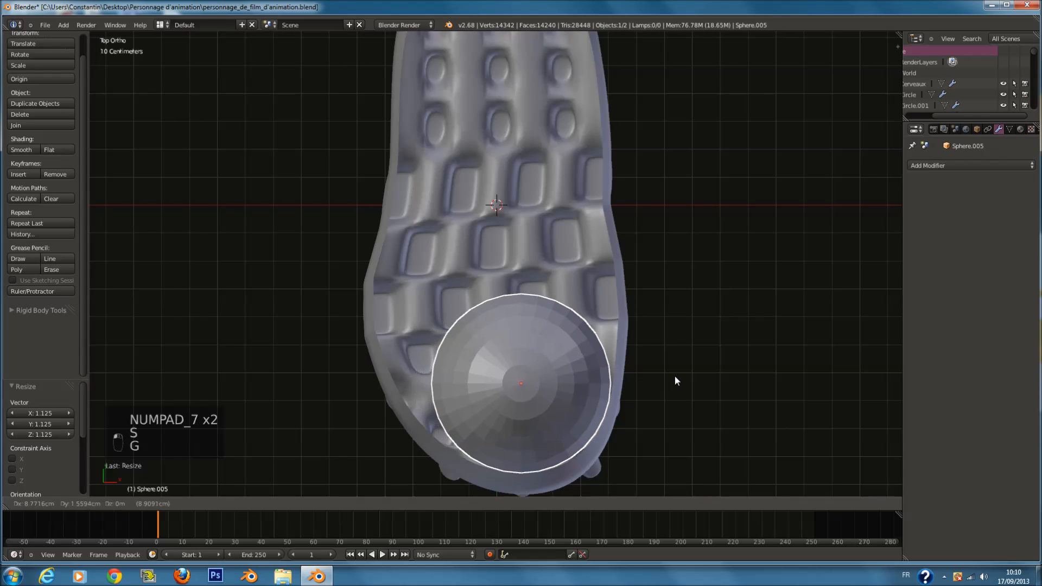
pyautogui.click(663, 387)
pyautogui.moveTo(663, 387); pyautogui.dragTo(702, 386, button='middle')
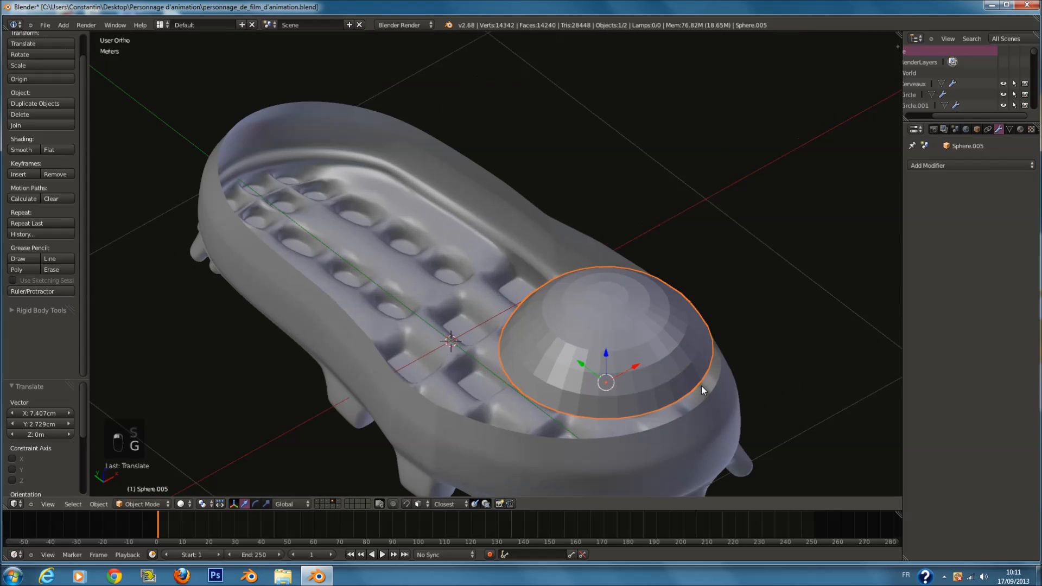
pyautogui.press('z')
pyautogui.click(647, 375)
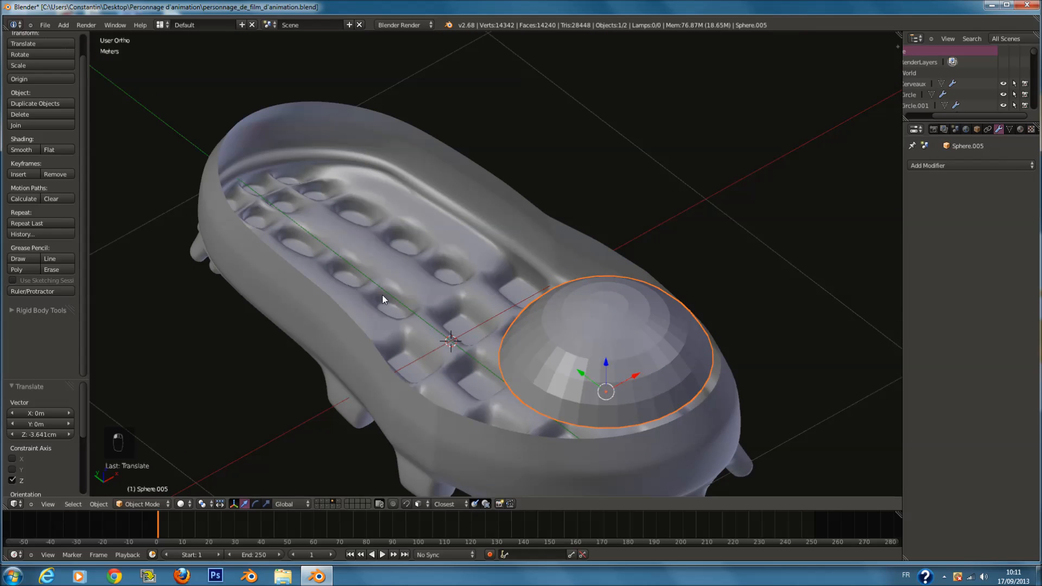
# Step: Join the dome with the sole into one object, keeping the sole as the active object
pyautogui.press('Tab')
pyautogui.press('a')
pyautogui.press('a')
pyautogui.click(31, 133)
pyautogui.moveTo(570, 348); pyautogui.dragTo(705, 385, button='middle')
pyautogui.press('Tab')
pyautogui.rightClick(744, 394)
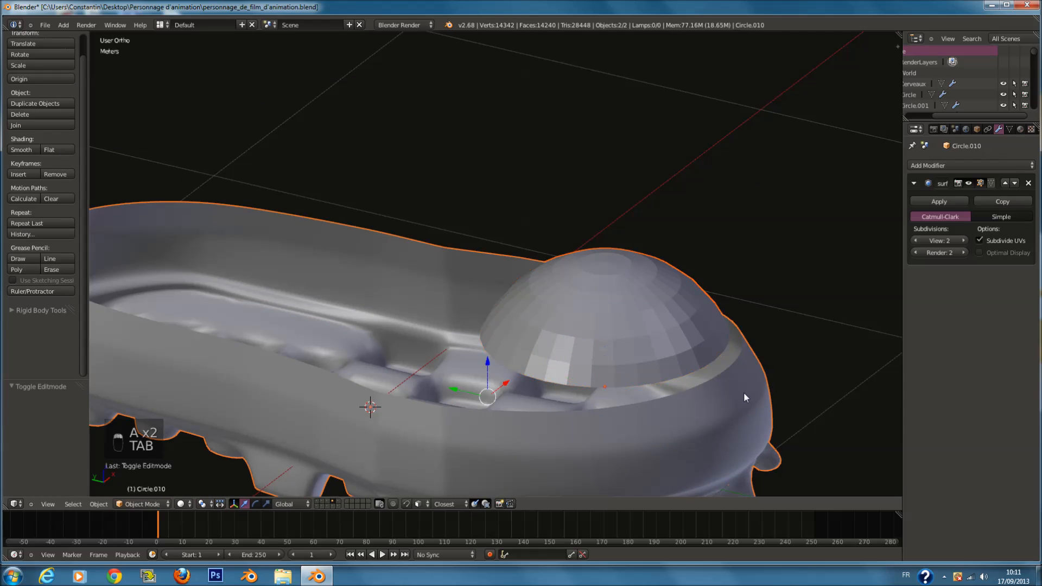
pyautogui.hotkey('ctrl', 'j')
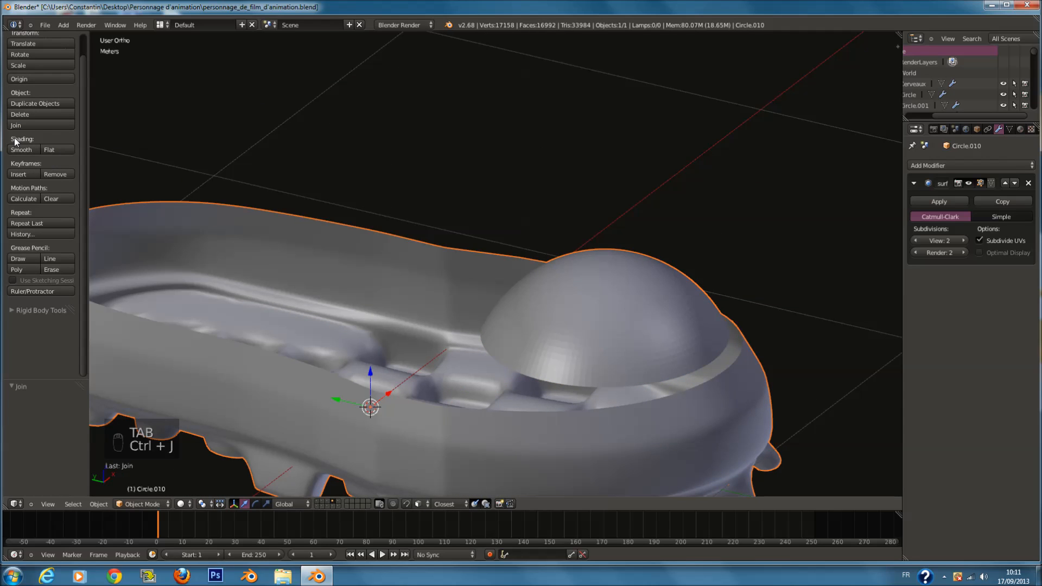
# Step: Enter edit mode on the joined mesh, deselect everything, and switch to edge selection
pyautogui.keyDown('ctrl'); pyautogui.scroll(4, 402, 243); pyautogui.keyUp('ctrl')
pyautogui.keyDown('shift'); pyautogui.scroll(-3, 462, 264); pyautogui.keyUp('shift')
pyautogui.press('Tab')
pyautogui.scroll(2, 542, 325)
pyautogui.press('a')
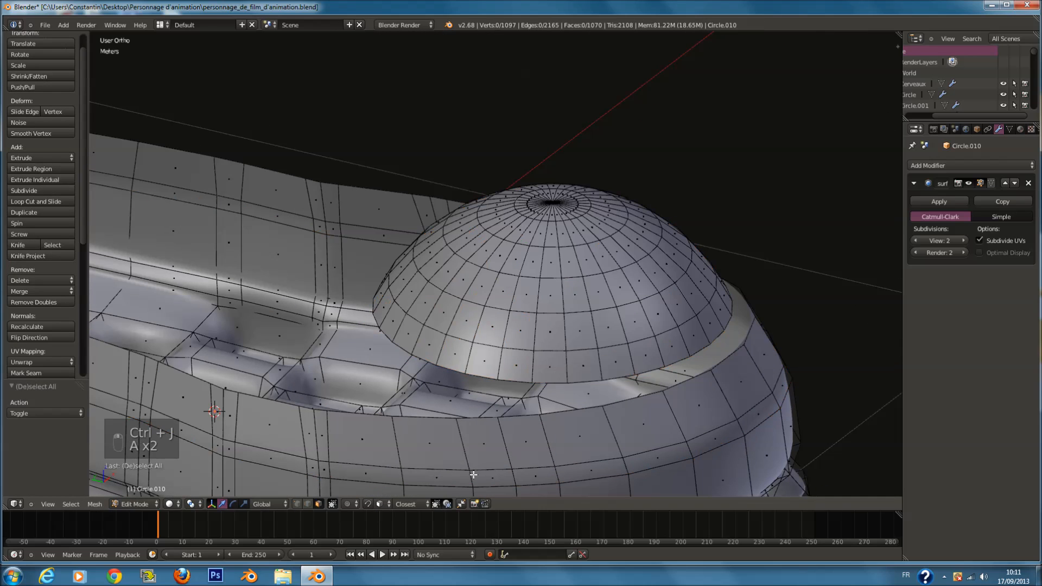
pyautogui.click(308, 505)
pyautogui.keyDown('shift'); pyautogui.scroll(-2, 489, 391); pyautogui.keyUp('shift')
pyautogui.scroll(2, 498, 384)
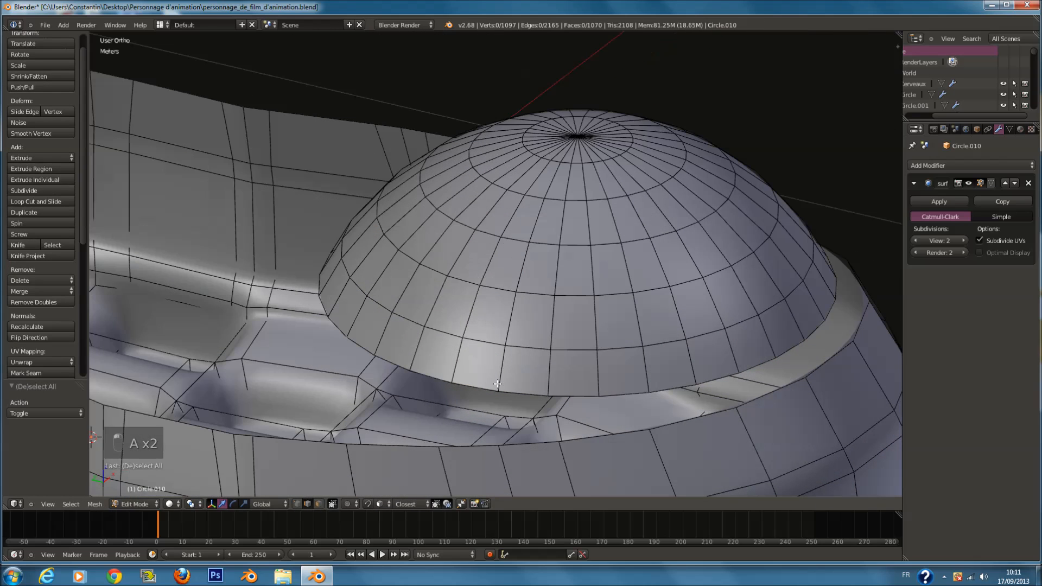
# Step: Fill three adjacent faces between the dome's lower edge and the sole's upper rim at the toe
pyautogui.keyDown('shift'); pyautogui.rightClick(524, 434); pyautogui.keyUp('shift')
pyautogui.press('f')
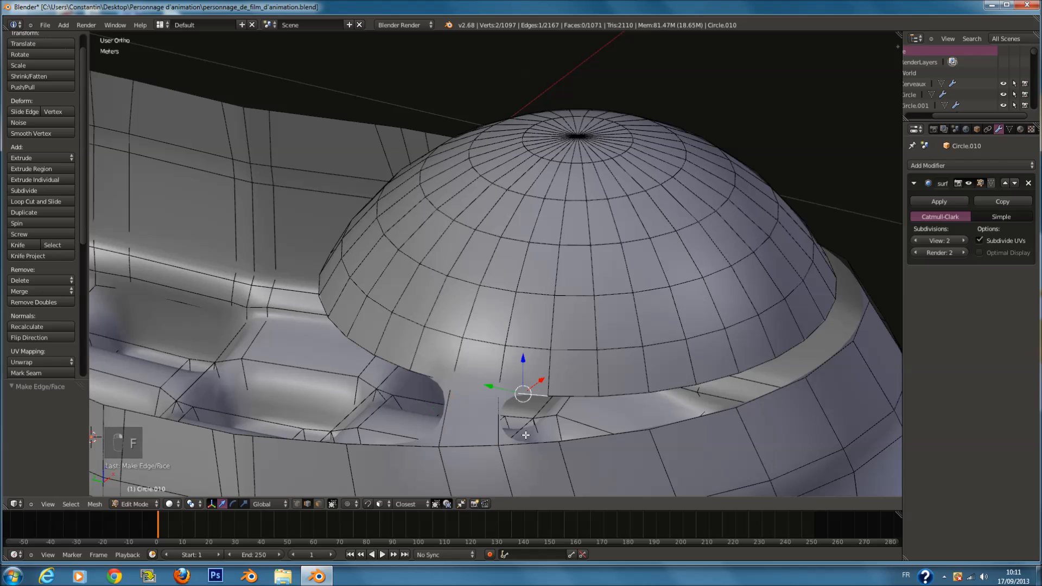
pyautogui.press('f')
pyautogui.rightClick(586, 379)
pyautogui.keyDown('shift'); pyautogui.rightClick(585, 441); pyautogui.keyUp('shift')
pyautogui.moveTo(586, 440); pyautogui.dragTo(549, 421, button='middle')
pyautogui.press('f')
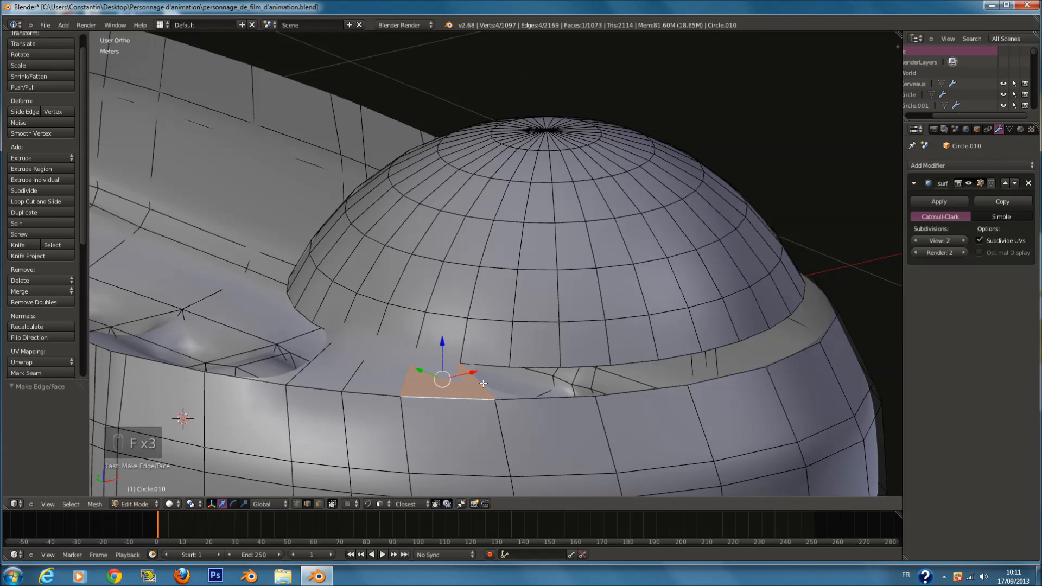
# Step: Redo the last bridging face at the toe and insert an edge loop through the sole's neighbouring wide rim segment
pyautogui.hotkey('ctrl', 'z')
pyautogui.press('f')
pyautogui.rightClick(505, 402)
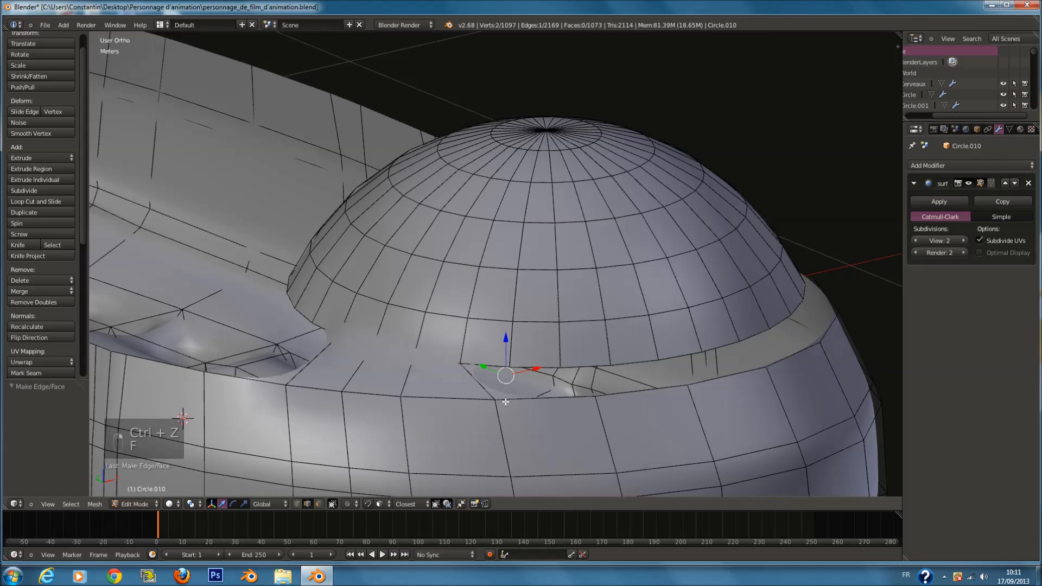
pyautogui.moveTo(533, 382); pyautogui.dragTo(552, 389, button='middle')
pyautogui.press('a')
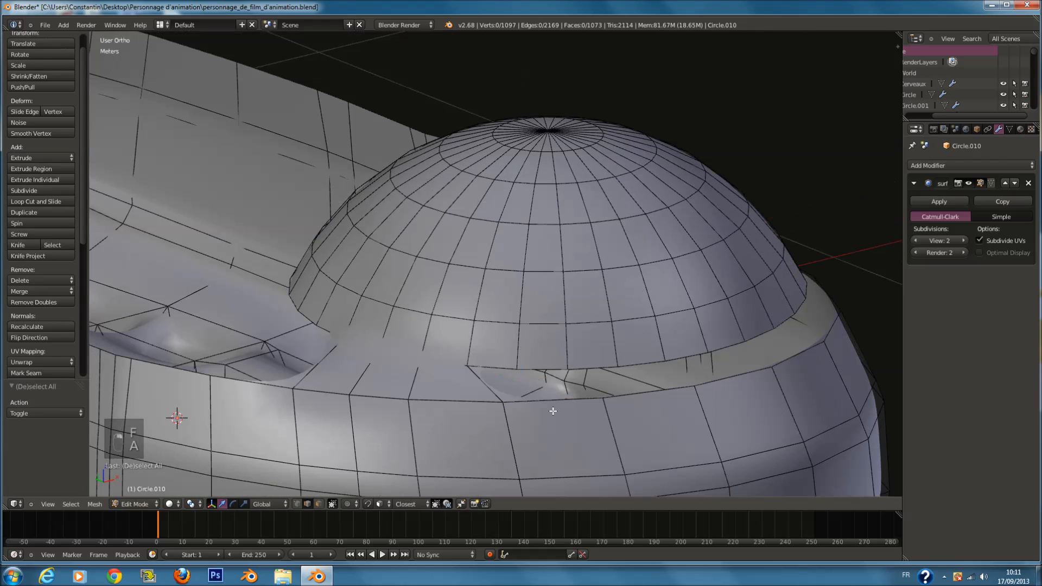
pyautogui.hotkey('ctrl', 'r')
pyautogui.moveTo(556, 397); pyautogui.dragTo(526, 406)
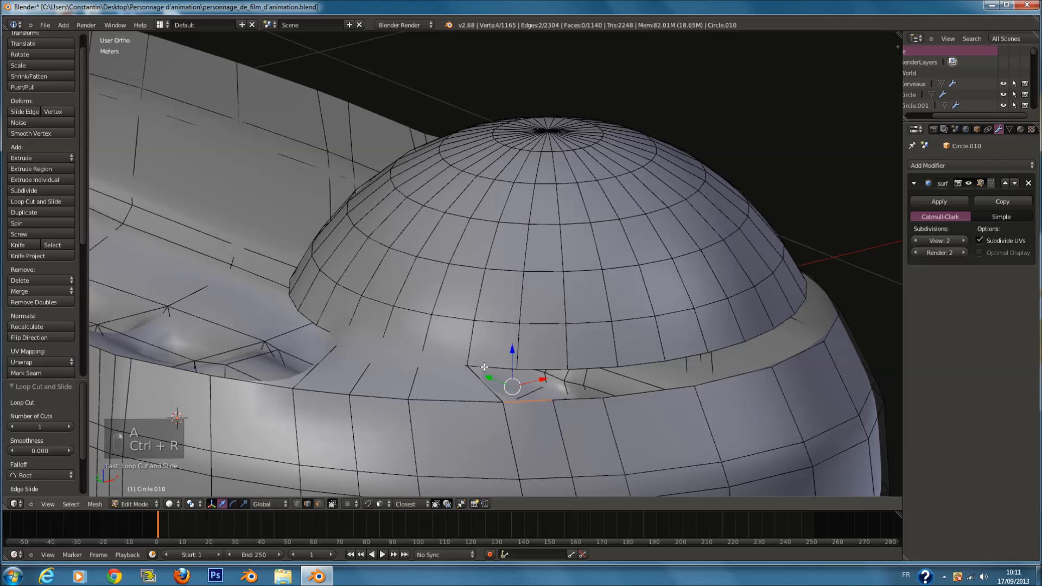
# Step: Fill two faces between the two halves of the split rim segment and the dome's lower edge, and clear the selection
pyautogui.press('f')
pyautogui.hotkey('ctrl', 'z')
pyautogui.rightClick(545, 373)
pyautogui.keyDown('shift'); pyautogui.rightClick(577, 407); pyautogui.keyUp('shift')
pyautogui.press('f')
pyautogui.rightClick(505, 369)
pyautogui.press('f')
pyautogui.moveTo(524, 409); pyautogui.dragTo(497, 415, button='middle')
pyautogui.press('a')
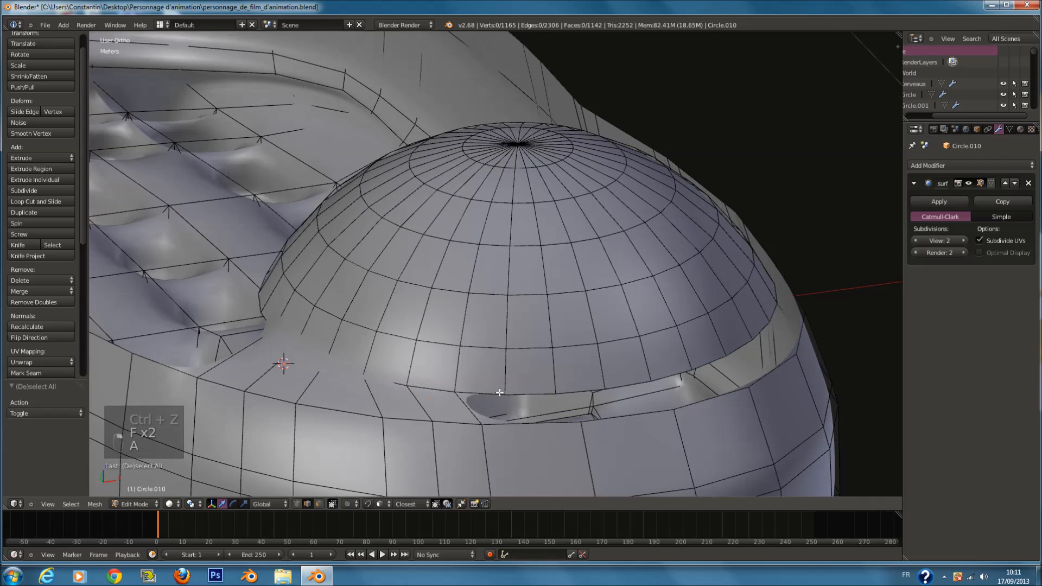
# Step: Insert an edge loop through the next wide rim segment and bridge both halves to the dome's lower edge with two faces
pyautogui.hotkey('ctrl', 'r')
pyautogui.click(510, 423)
pyautogui.rightClick(509, 423)
pyautogui.rightClick(509, 422)
pyautogui.keyDown('shift'); pyautogui.rightClick(490, 395); pyautogui.keyUp('shift')
pyautogui.press('f')
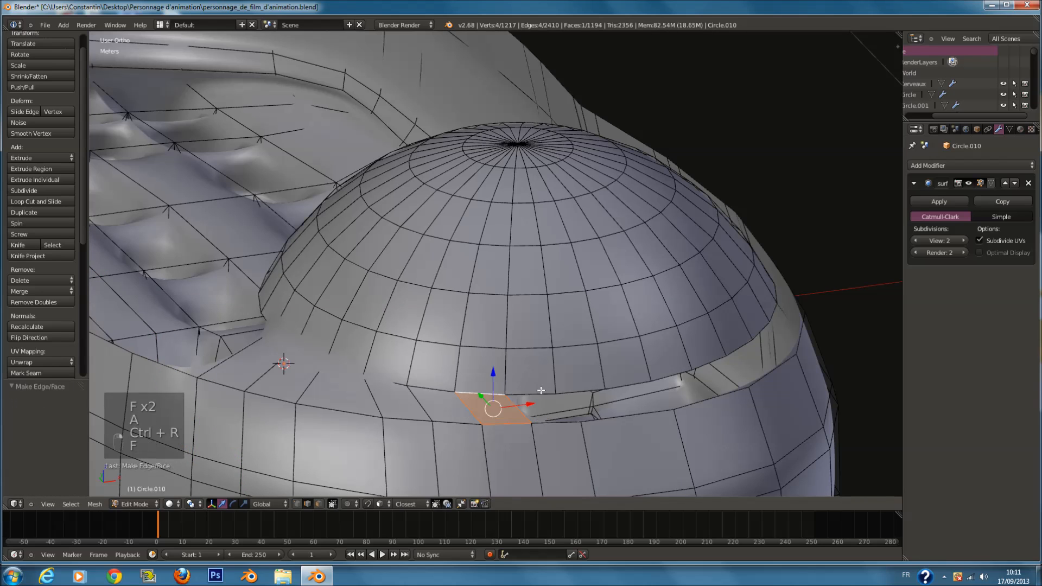
pyautogui.rightClick(555, 423)
pyautogui.keyDown('shift'); pyautogui.rightClick(542, 396); pyautogui.keyUp('shift')
pyautogui.press('f')
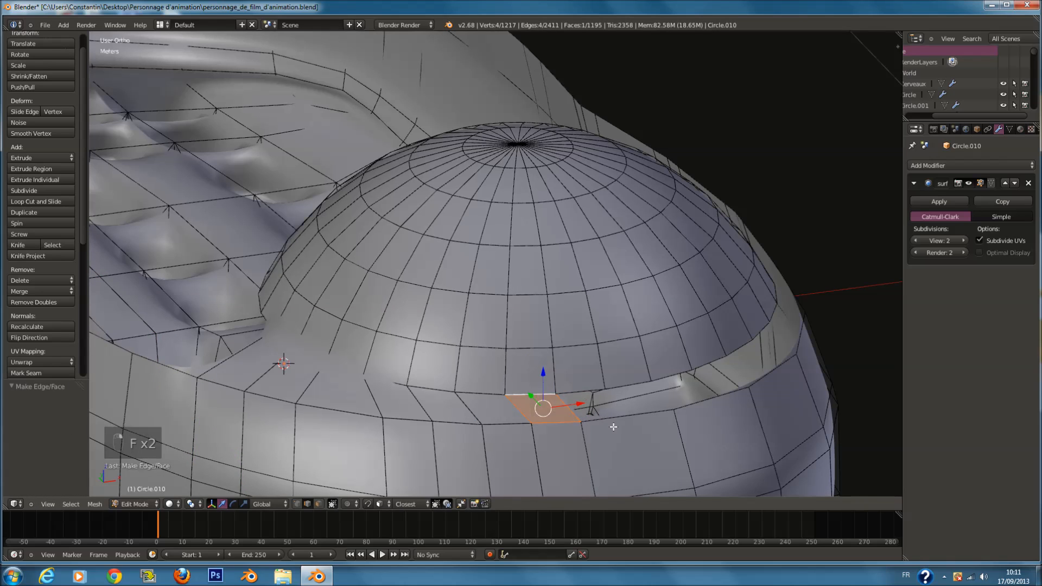
# Step: Split the following rim segment with an edge loop and fill two more faces up to the dome's edge
pyautogui.hotkey('ctrl', 'r')
pyautogui.click(615, 427)
pyautogui.rightClick(615, 427)
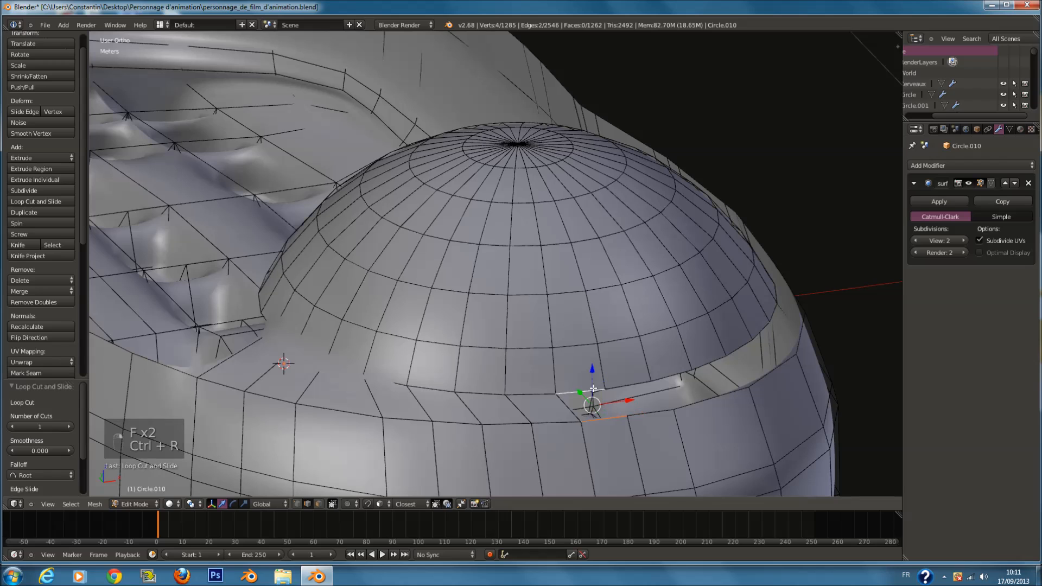
pyautogui.press('f')
pyautogui.rightClick(626, 386)
pyautogui.keyDown('shift'); pyautogui.rightClick(644, 416); pyautogui.keyUp('shift')
pyautogui.press('f')
# Step: Continue around the toe: cut a loop through the next rim segment and fill its two bridging faces
pyautogui.moveTo(645, 416); pyautogui.dragTo(587, 420, button='middle')
pyautogui.hotkey('ctrl', 'r')
pyautogui.click(535, 442)
pyautogui.rightClick(526, 431)
pyautogui.press('a')
pyautogui.keyDown('shift'); pyautogui.scroll(-4, 483, 374); pyautogui.keyUp('shift')
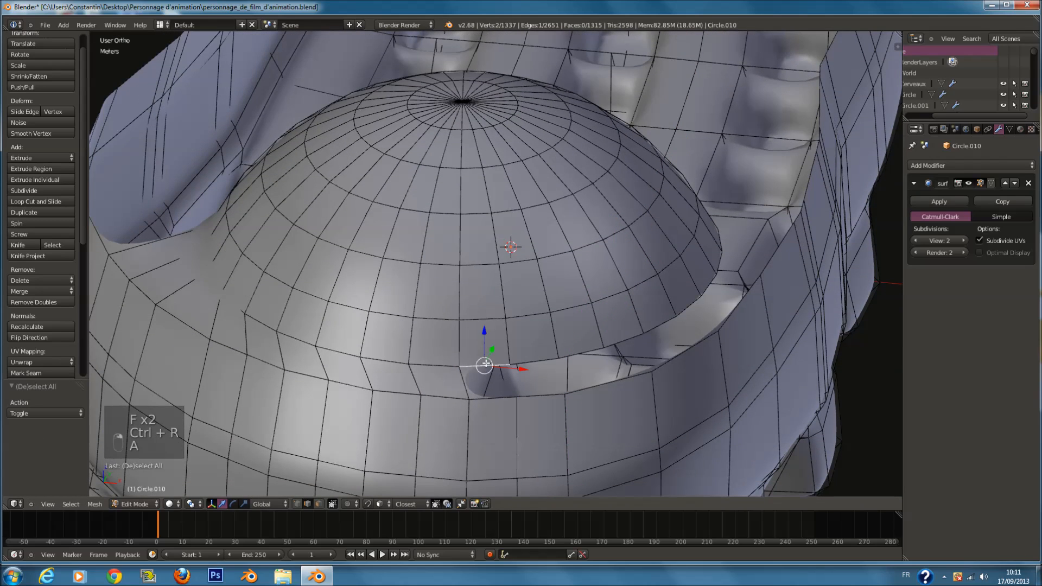
pyautogui.keyDown('shift'); pyautogui.rightClick(487, 403); pyautogui.keyUp('shift')
pyautogui.press('f')
pyautogui.keyDown('shift'); pyautogui.rightClick(542, 393); pyautogui.keyUp('shift')
pyautogui.press('f')
# Step: Halve the adjoining rim segment with an edge loop and fill the two gaps between it and the dome
pyautogui.moveTo(584, 358); pyautogui.dragTo(552, 372, button='middle')
pyautogui.hotkey('ctrl', 'r')
pyautogui.click(534, 395)
pyautogui.rightClick(517, 376)
pyautogui.rightClick(513, 375)
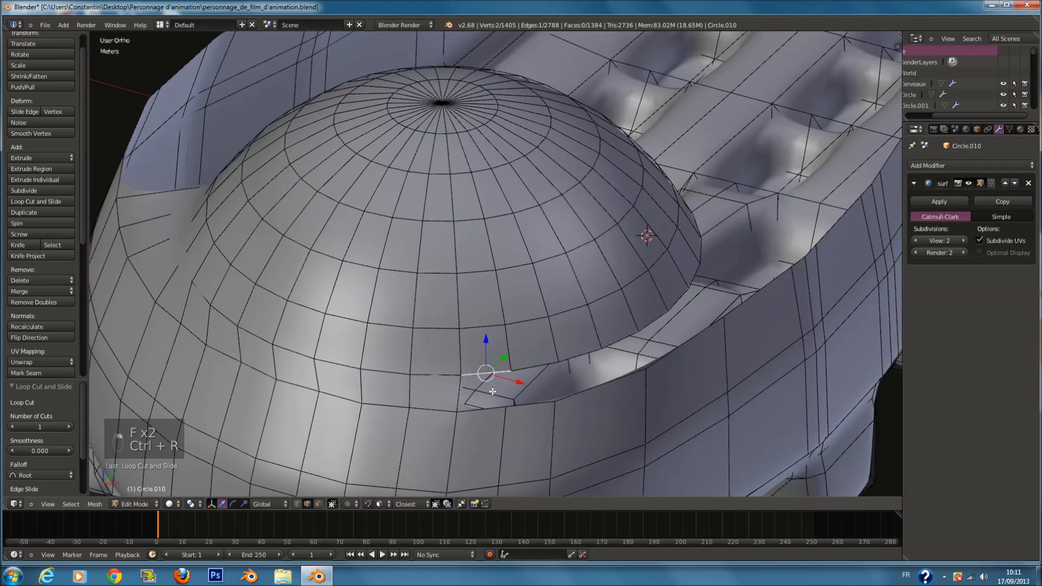
pyautogui.press('f')
pyautogui.rightClick(524, 367)
pyautogui.keyDown('shift'); pyautogui.rightClick(527, 402); pyautogui.keyUp('shift')
pyautogui.press('f')
# Step: Cut a loop through the rim segment at the start of the shoe's side and bridge its halves to the dome
pyautogui.moveTo(573, 382); pyautogui.dragTo(521, 391, button='middle')
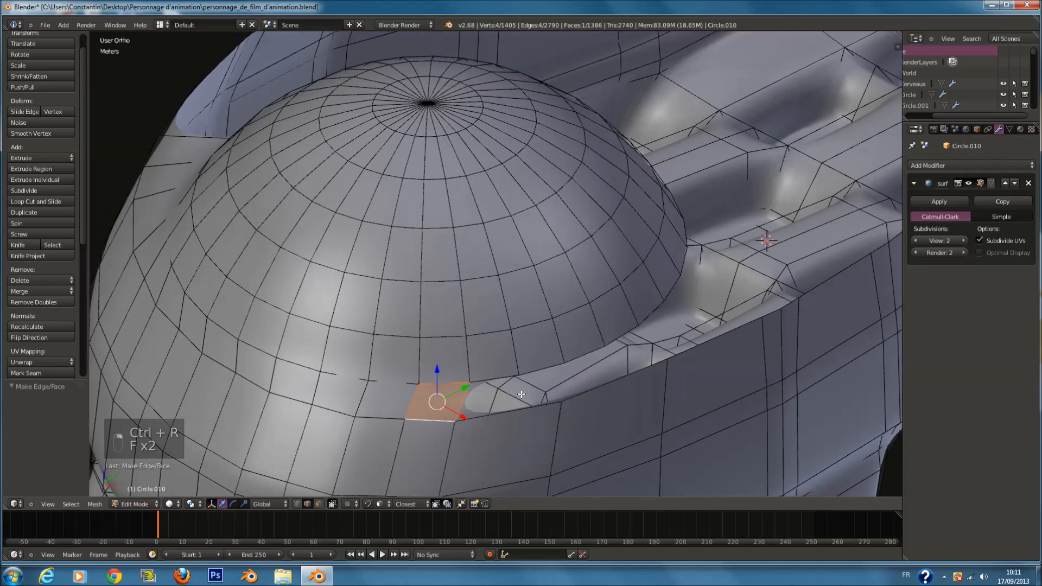
pyautogui.rightClick(505, 375)
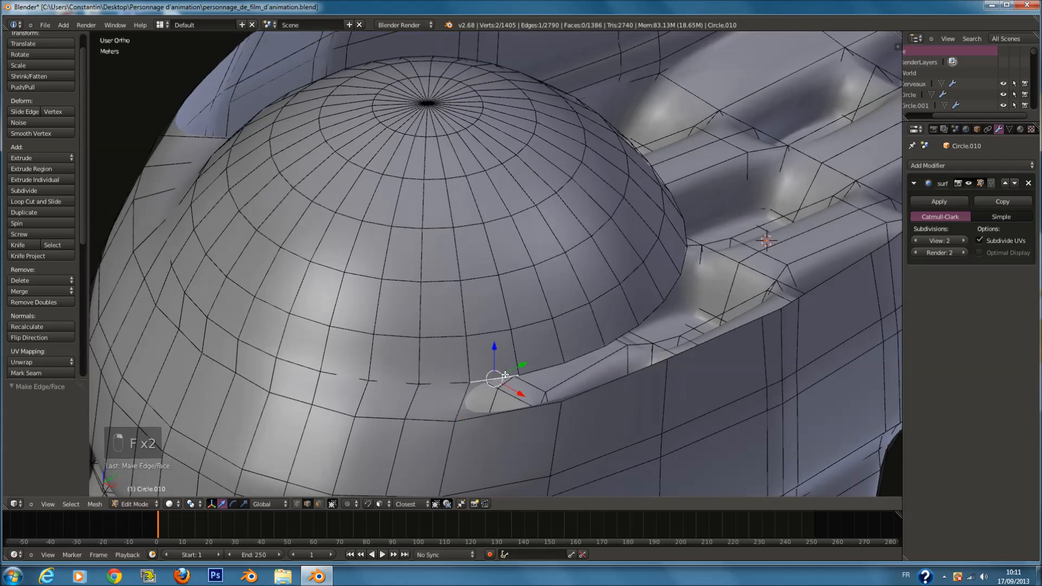
pyautogui.hotkey('ctrl', 'r')
pyautogui.click(510, 406)
pyautogui.rightClick(510, 406)
pyautogui.rightClick(489, 401)
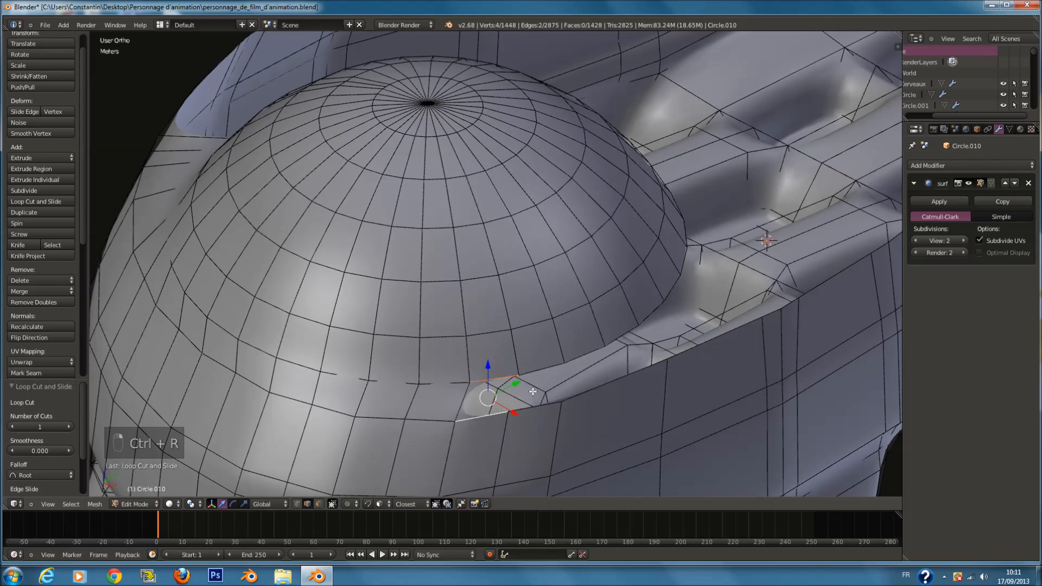
pyautogui.press('f')
pyautogui.moveTo(533, 391); pyautogui.dragTo(483, 351, button='middle')
pyautogui.press('f')
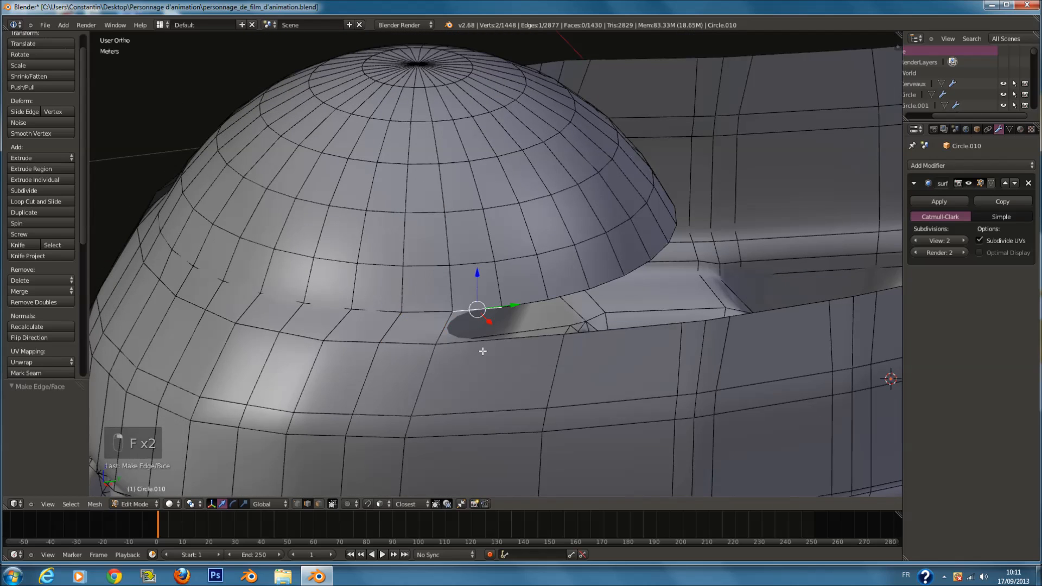
# Step: Insert an edge loop in the next side rim segment and fill three further faces between the rim and the dome's edge
pyautogui.hotkey('ctrl', 'r')
pyautogui.click(492, 343)
pyautogui.rightClick(492, 343)
pyautogui.rightClick(485, 342)
pyautogui.keyDown('shift'); pyautogui.rightClick(487, 312); pyautogui.keyUp('shift')
pyautogui.press('f')
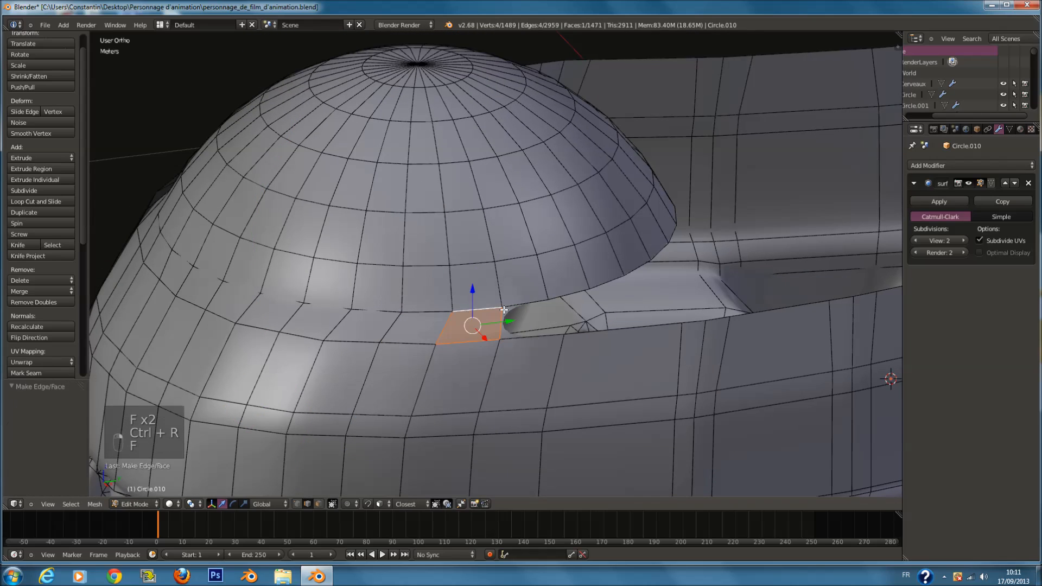
pyautogui.rightClick(515, 305)
pyautogui.keyDown('shift'); pyautogui.rightClick(535, 347); pyautogui.keyUp('shift')
pyautogui.moveTo(535, 350); pyautogui.dragTo(488, 364, button='middle')
pyautogui.press('f')
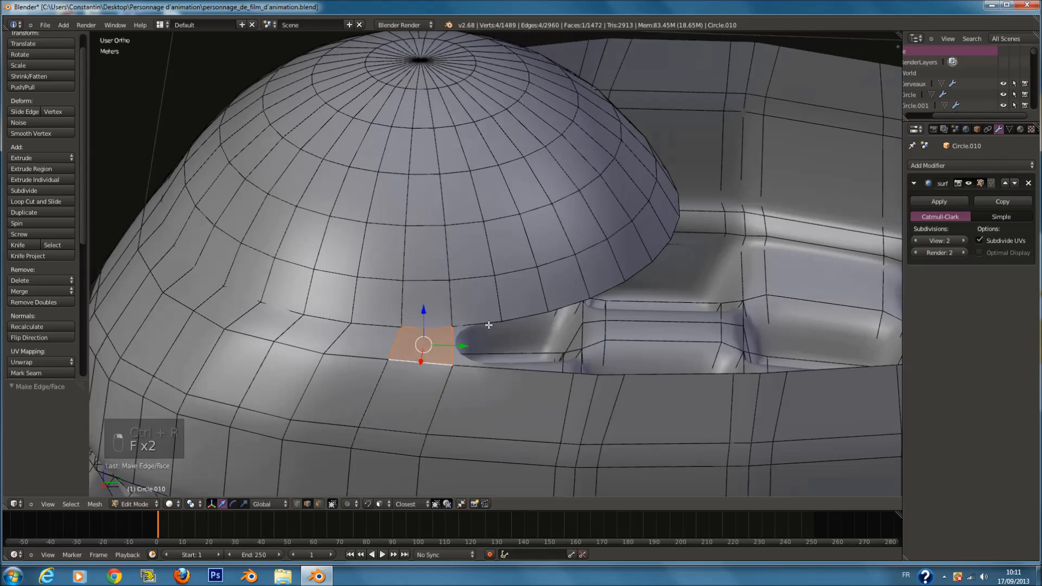
pyautogui.rightClick(489, 324)
pyautogui.press('f')
# Step: Select the seam edge loop where the dome's lower edge meets the bridging faces
pyautogui.moveTo(556, 356); pyautogui.dragTo(681, 296, button='middle')
pyautogui.press('z')
pyautogui.press('z')
pyautogui.press('z')
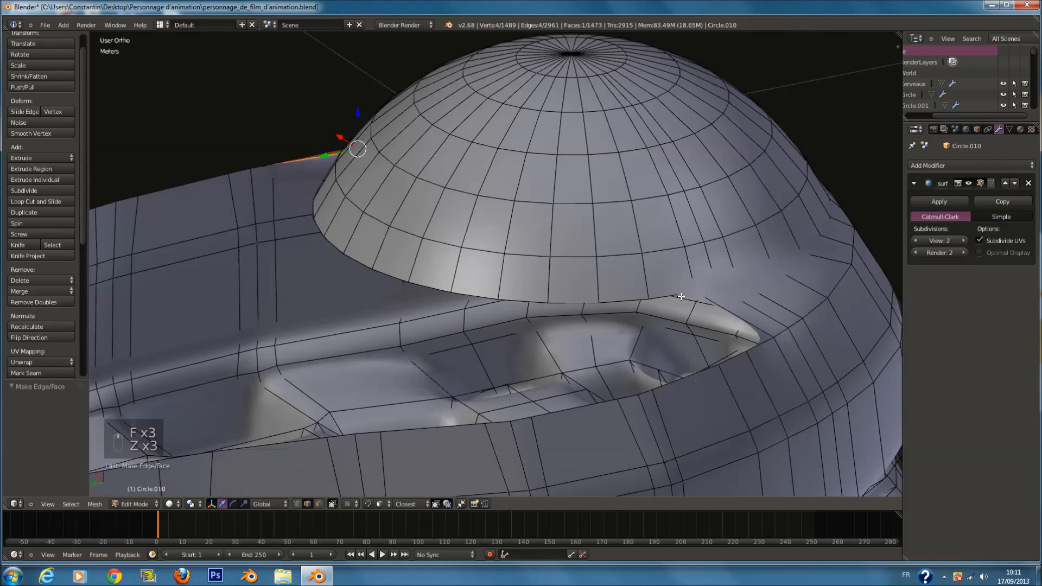
pyautogui.keyDown('alt'); pyautogui.rightClick(679, 297); pyautogui.keyUp('alt')
pyautogui.keyDown('alt'); pyautogui.rightClick(666, 295); pyautogui.keyUp('alt')
pyautogui.keyDown('alt'); pyautogui.keyDown('shift'); pyautogui.rightClick(686, 278); pyautogui.keyUp('shift'); pyautogui.keyUp('alt')
pyautogui.keyDown('alt'); pyautogui.keyDown('shift'); pyautogui.rightClick(704, 286); pyautogui.keyUp('shift'); pyautogui.keyUp('alt')
pyautogui.moveTo(689, 244); pyautogui.dragTo(739, 239, button='middle')
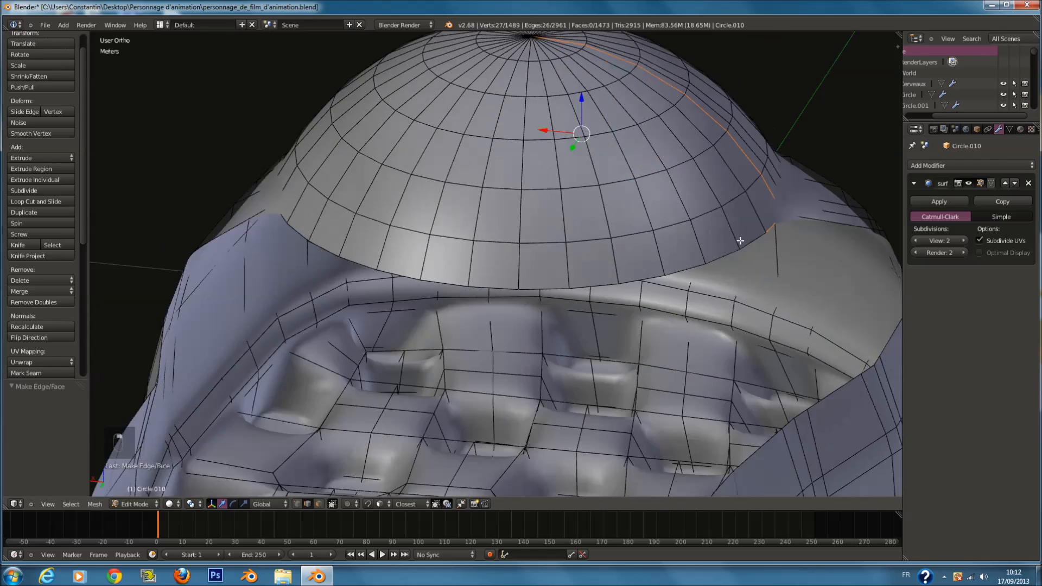
# Step: Deselect the radial edges running up the dome so that only the seam loop stays selected
pyautogui.press('z')
pyautogui.press('c')
pyautogui.rightClick(591, 97)
pyautogui.moveTo(636, 163); pyautogui.dragTo(700, 128, button='middle')
pyautogui.press('c')
pyautogui.moveTo(510, 91)
pyautogui.mouseDown(button='middle')
pyautogui.moveTo(656, 144)
pyautogui.moveTo(623, 224)
pyautogui.moveTo(640, 267)
pyautogui.mouseUp(button='middle')
pyautogui.rightClick(659, 158)
pyautogui.press('z')
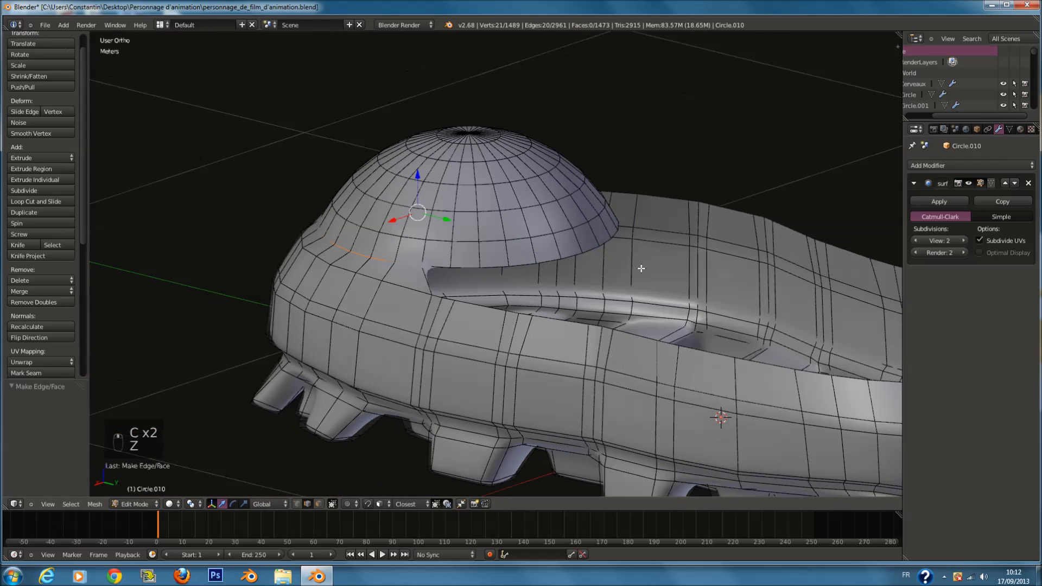
# Step: Scale the seam loop by 1.112 and shrink it back slightly
pyautogui.press('s')
pyautogui.click(663, 283)
pyautogui.moveTo(663, 282); pyautogui.dragTo(691, 311, button='middle')
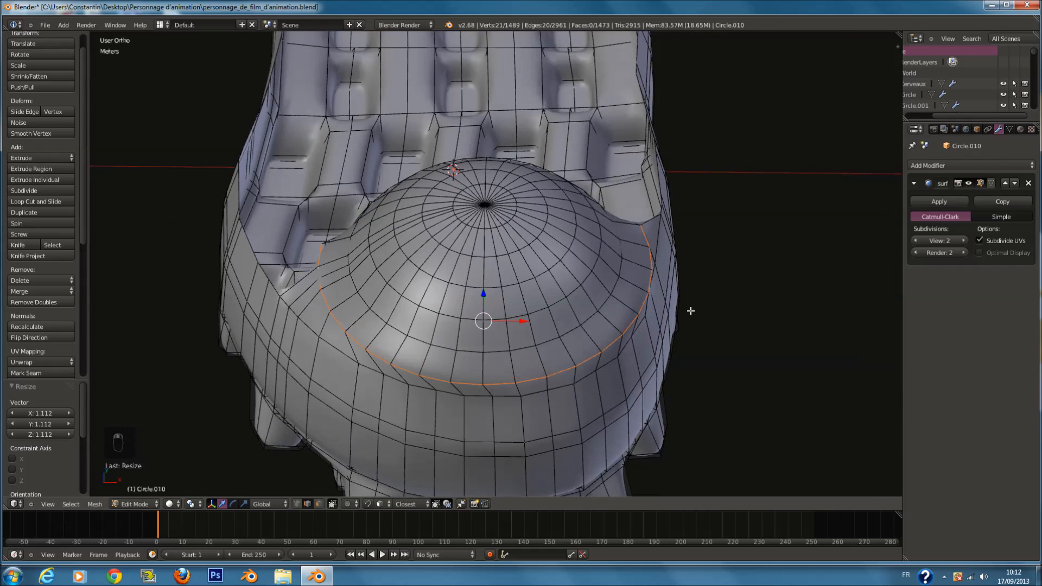
pyautogui.press('s')
pyautogui.click(689, 286)
# Step: Rotate the seam loop 3.241° about Z and scale it by 1.020
pyautogui.press('r')
pyautogui.press('z')
pyautogui.click(717, 263)
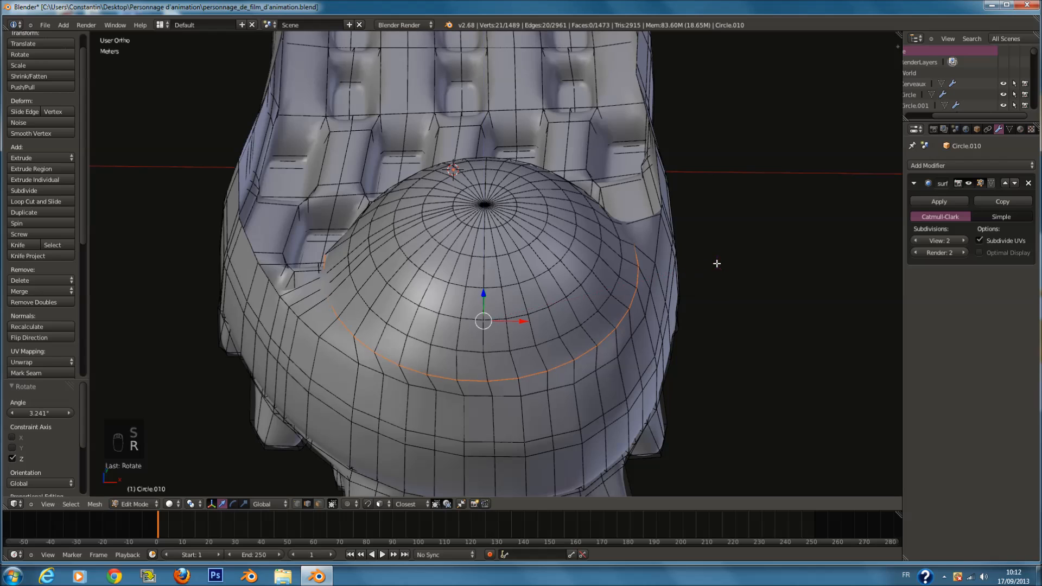
pyautogui.moveTo(621, 298); pyautogui.dragTo(688, 284, button='middle')
pyautogui.press('s')
pyautogui.click(688, 309)
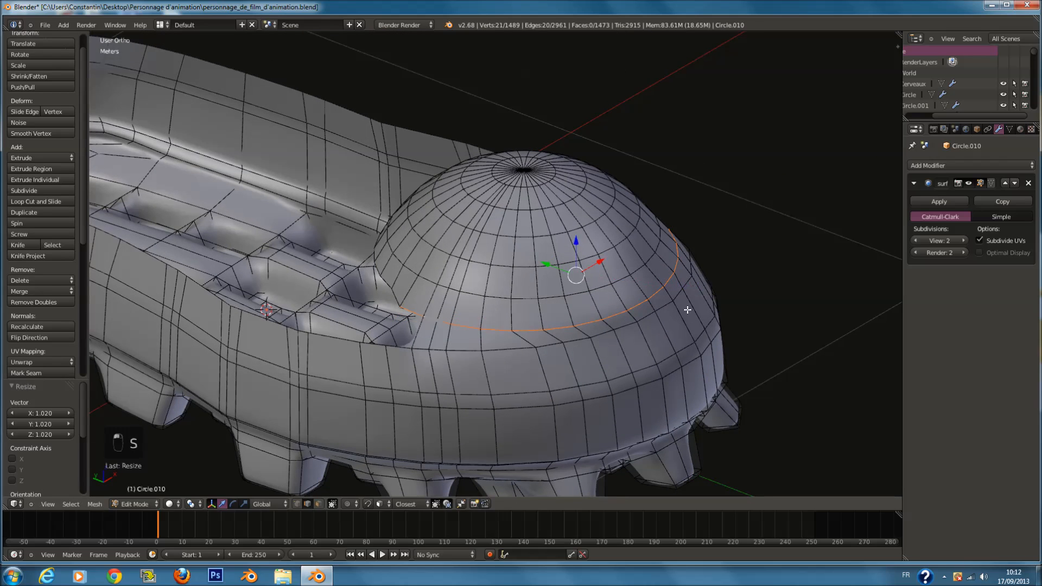
# Step: Return to object mode and save the file over the existing one
pyautogui.press('Tab')
pyautogui.scroll(-4, 688, 327)
pyautogui.hotkey('ctrl', 's')
pyautogui.click(688, 328)
# Step: Examine the shoe and its toe cap in the front, back and right views
pyautogui.press('KP_1')
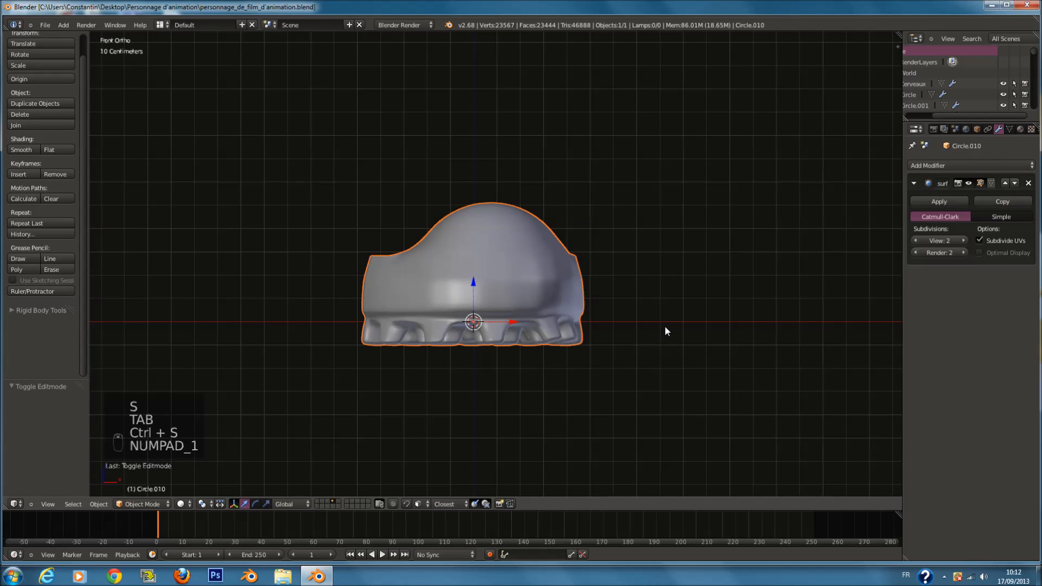
pyautogui.press('ctrl+KP_1')
pyautogui.press('KP_1')
pyautogui.press('KP_3')
pyautogui.press('KP_1')
pyautogui.press('KP_3')
pyautogui.press('KP_Enter')
# Step: Enter edit mode on the shoe with wireframe display, deselect everything, and switch to face selection
pyautogui.press('Tab')
pyautogui.scroll(2, 497, 171)
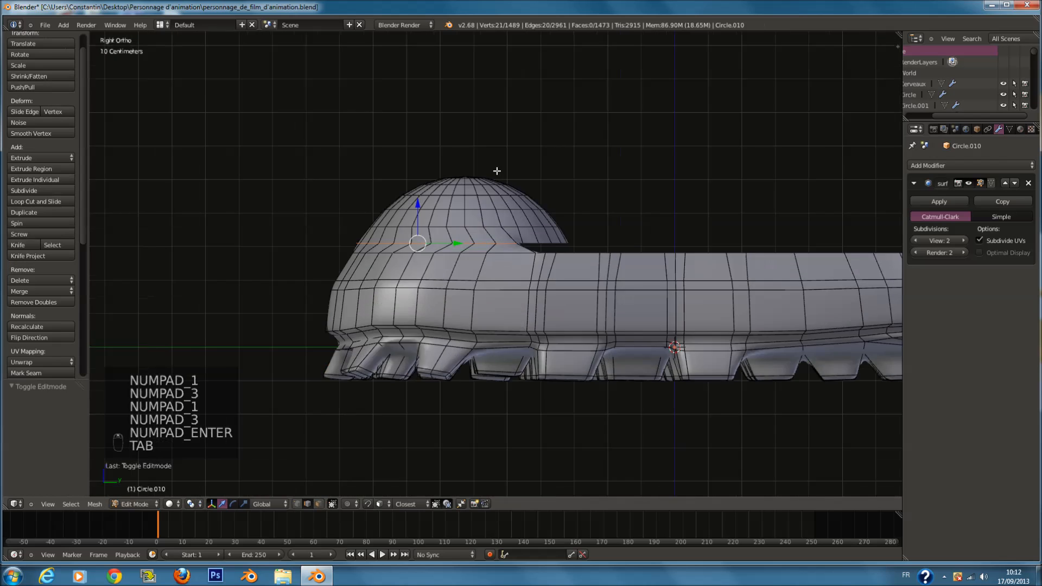
pyautogui.scroll(2, 543, 172)
pyautogui.press('z')
pyautogui.press('a')
pyautogui.press('a')
pyautogui.press('a')
pyautogui.press('a')
pyautogui.press('a')
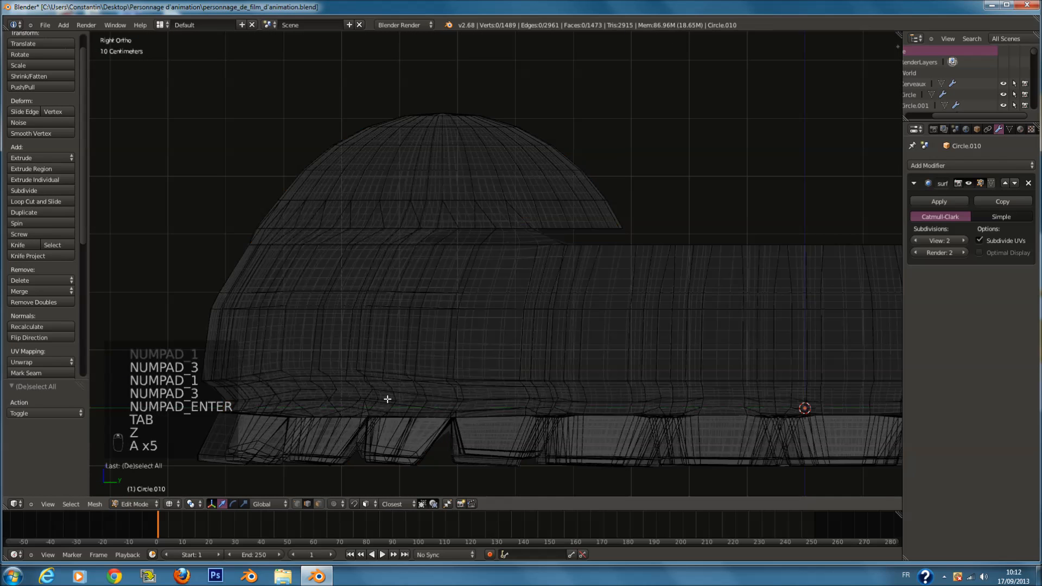
pyautogui.click(318, 504)
pyautogui.press('b')
pyautogui.moveTo(478, 67); pyautogui.dragTo(658, 129)
pyautogui.press('v')
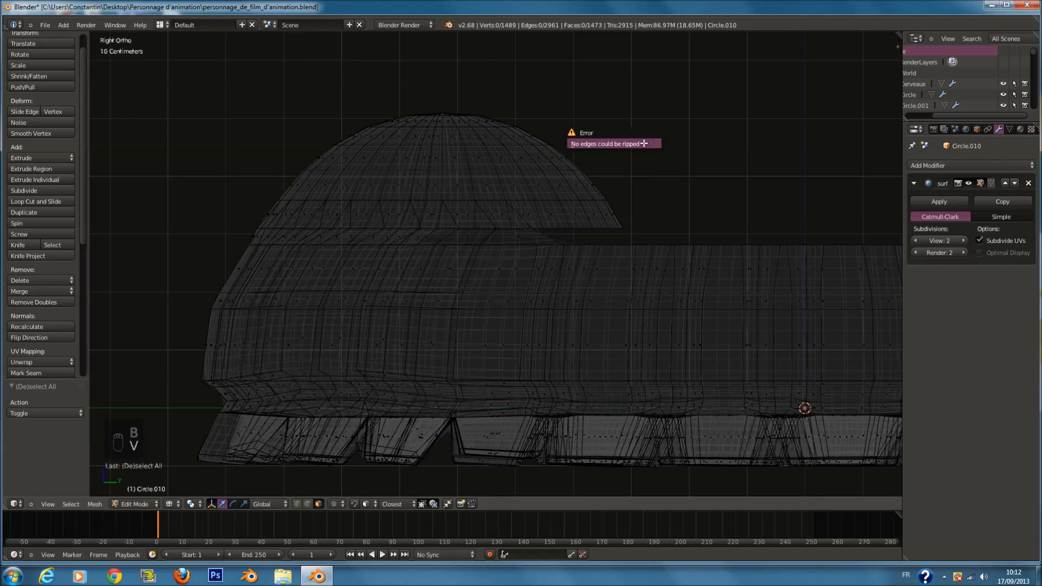
# Step: Circle-select the unconnected faces at the dome's rear and delete them, showing the mesh in solid display
pyautogui.press('c')
pyautogui.moveTo(542, 100)
pyautogui.mouseDown()
pyautogui.moveTo(610, 174)
pyautogui.moveTo(561, 176)
pyautogui.moveTo(546, 124)
pyautogui.moveTo(523, 112)
pyautogui.moveTo(562, 188)
pyautogui.moveTo(535, 136)
pyautogui.moveTo(500, 105)
pyautogui.mouseUp()
pyautogui.rightClick(500, 105)
pyautogui.press('z')
pyautogui.moveTo(575, 142); pyautogui.dragTo(503, 140, button='middle')
pyautogui.press('x')
pyautogui.click(610, 207)
# Step: Delete the circular patch of faces around the dome's pole and save the file
pyautogui.scroll(1, 503, 140)
pyautogui.press('c')
pyautogui.click(510, 130)
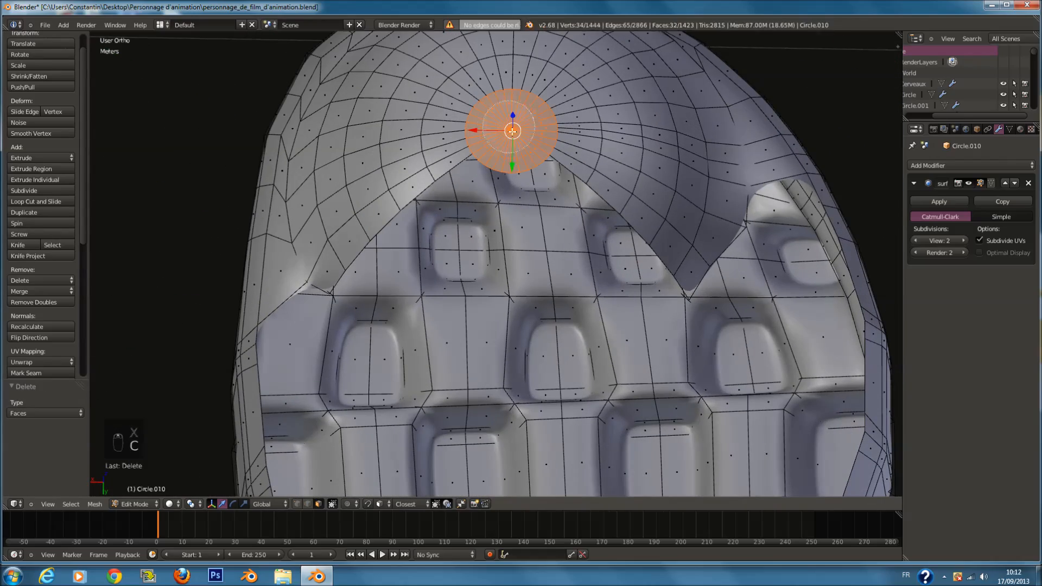
pyautogui.rightClick(512, 133)
pyautogui.press('x')
pyautogui.click(514, 136)
pyautogui.keyDown('shift'); pyautogui.scroll(4, 522, 154); pyautogui.keyUp('shift')
pyautogui.scroll(2, 524, 155)
pyautogui.hotkey('ctrl', 's')
pyautogui.keyDown('shift'); pyautogui.scroll(6, 510, 249); pyautogui.keyUp('shift')
pyautogui.scroll(-1, 509, 249)
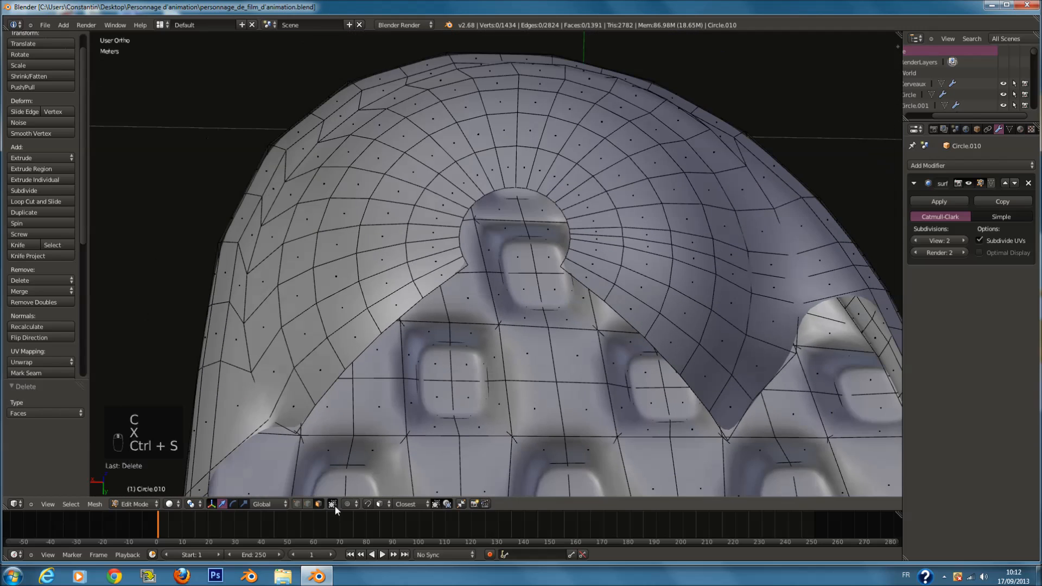
# Step: Switch to edge selection and fill three faces across the round opening, starting from its narrow rear end
pyautogui.click(307, 504)
pyautogui.scroll(5, 412, 334)
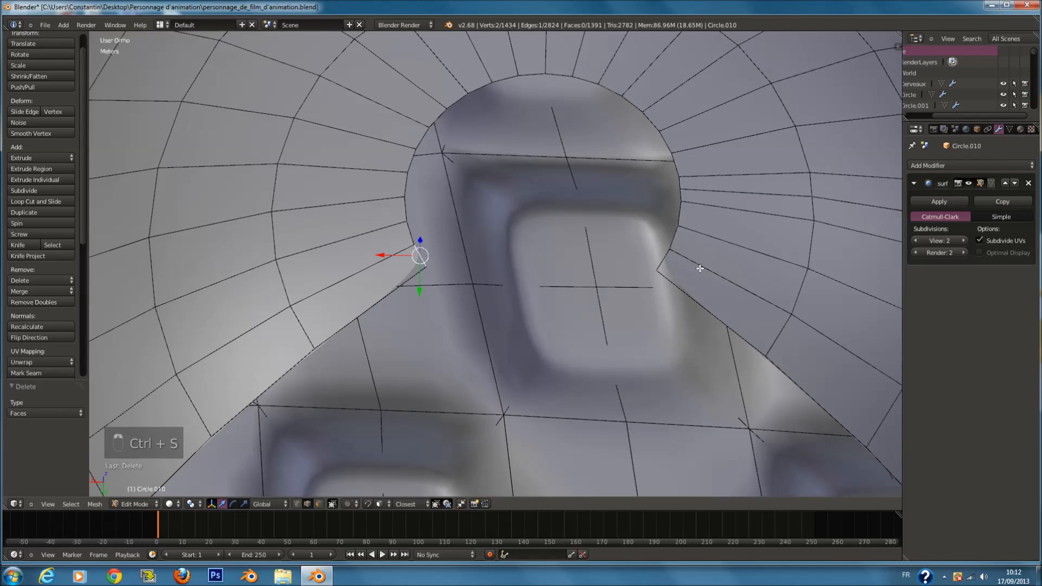
pyautogui.keyDown('shift'); pyautogui.rightClick(666, 256); pyautogui.keyUp('shift')
pyautogui.press('f')
pyautogui.rightClick(677, 239)
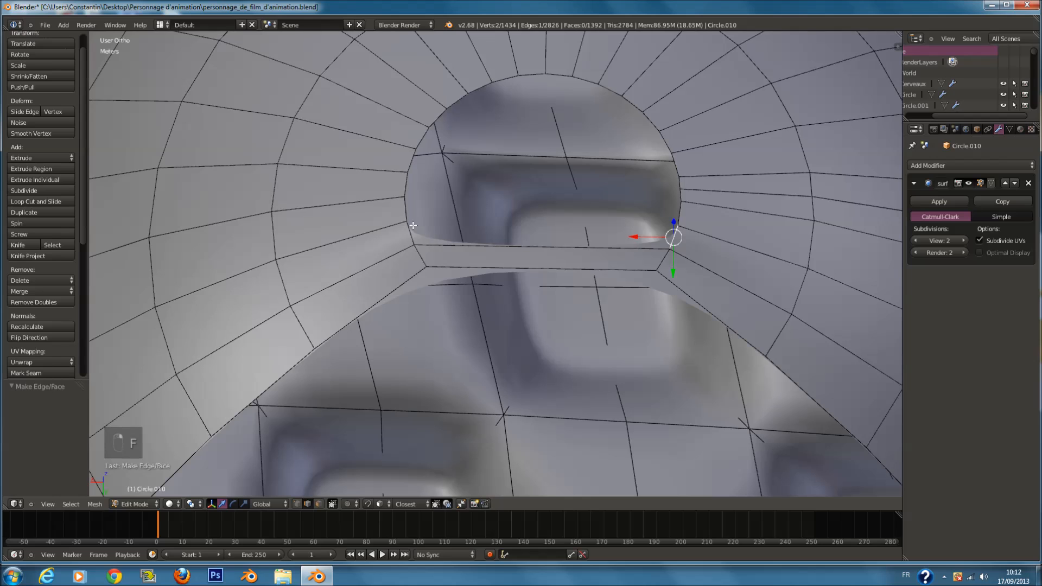
pyautogui.press('f')
pyautogui.rightClick(406, 208)
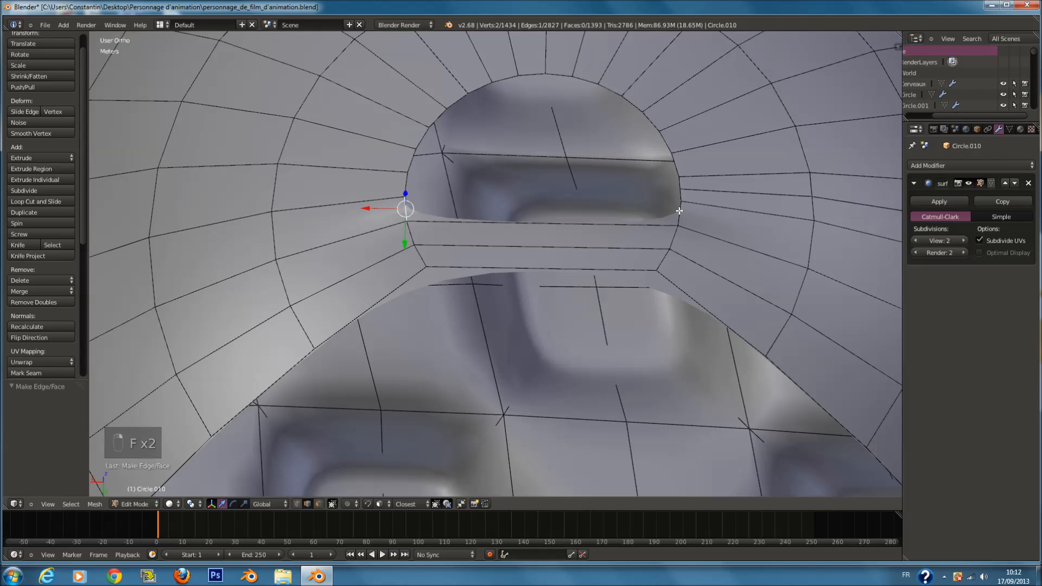
pyautogui.keyDown('shift'); pyautogui.rightClick(680, 210); pyautogui.keyUp('shift')
pyautogui.press('f')
# Step: Fill five more faces across the round opening, working from the rear strips toward the front arc
pyautogui.rightClick(680, 193)
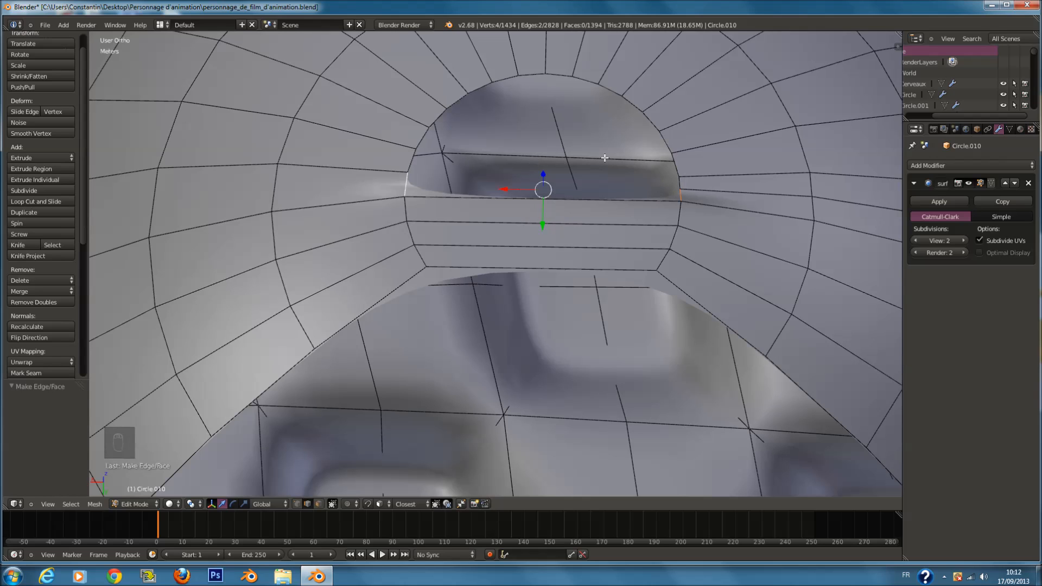
pyautogui.press('f')
pyautogui.rightClick(402, 155)
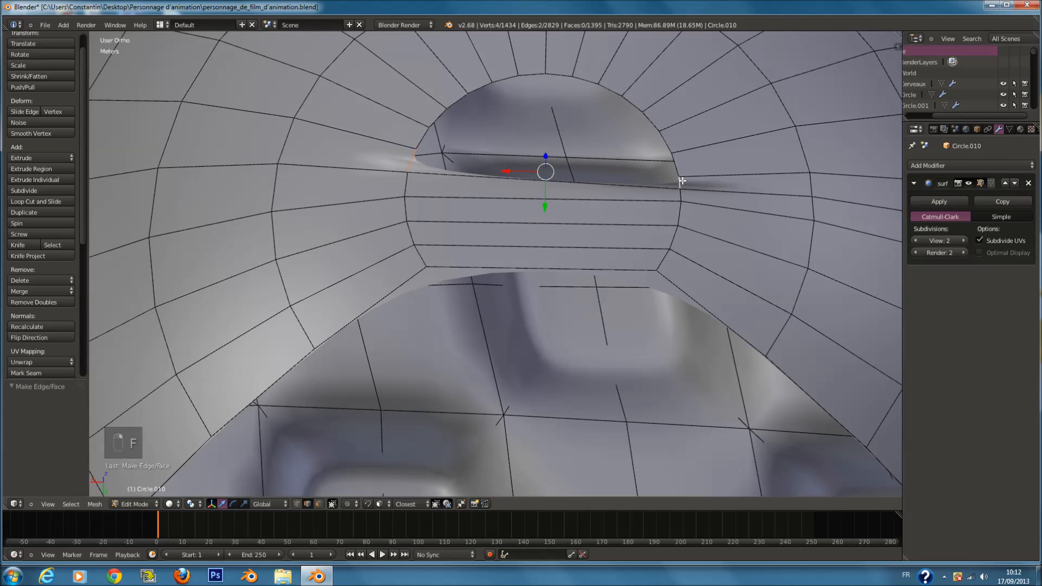
pyautogui.press('f')
pyautogui.rightClick(678, 172)
pyautogui.press('f')
pyautogui.hotkey('ctrl', 'z')
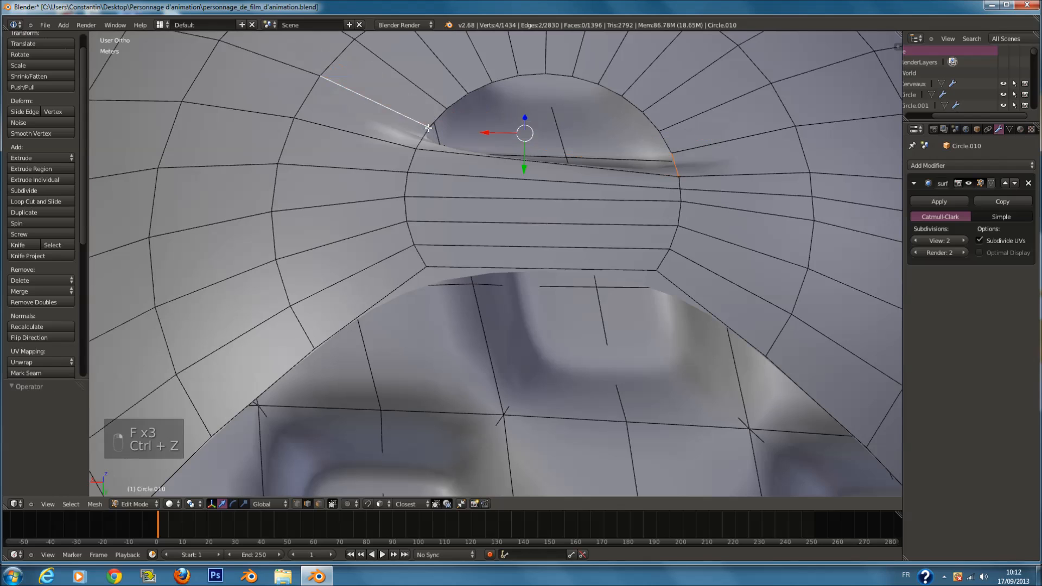
pyautogui.press('f')
pyautogui.rightClick(662, 142)
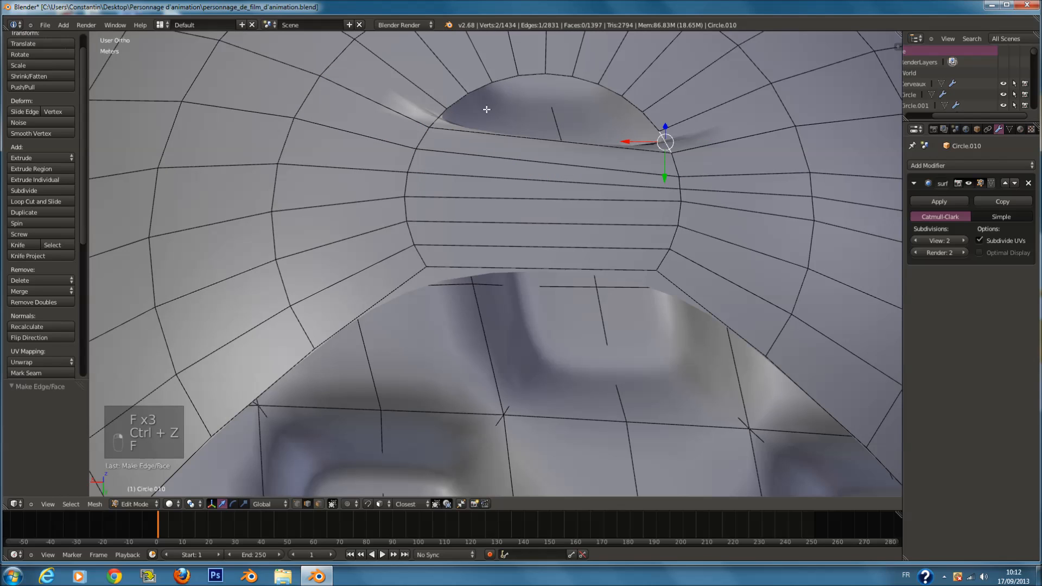
pyautogui.keyDown('shift'); pyautogui.rightClick(443, 111); pyautogui.keyUp('shift')
pyautogui.press('f')
# Step: Add five evenly spaced loop cuts through the filled strips without sliding them
pyautogui.hotkey('ctrl', 'r')
pyautogui.scroll(3, 526, 124)
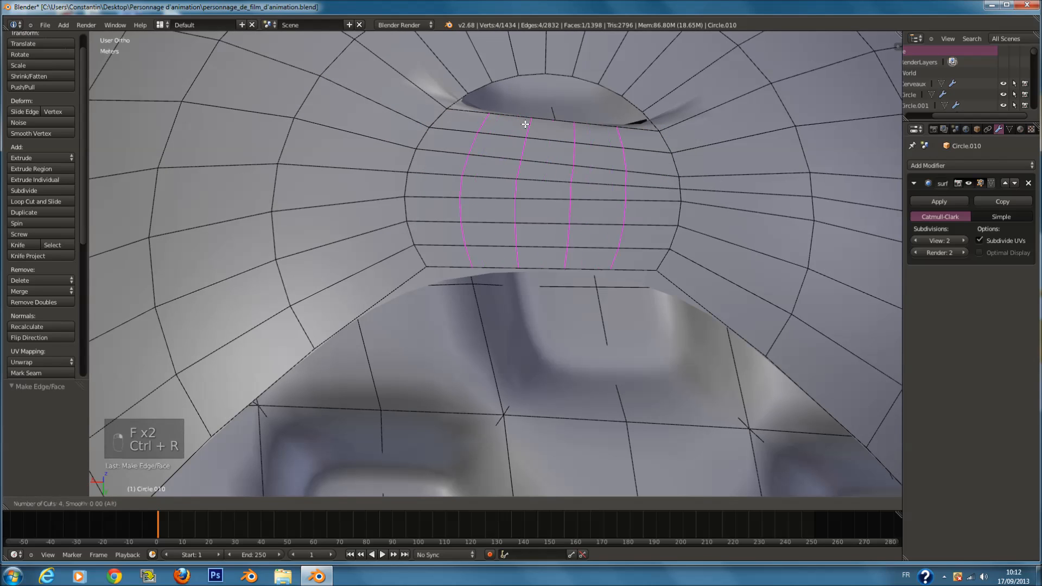
pyautogui.click(526, 124)
pyautogui.rightClick(525, 124)
# Step: Fill five faces between the patch's front edge and the opening's remaining arc
pyautogui.rightClick(495, 116)
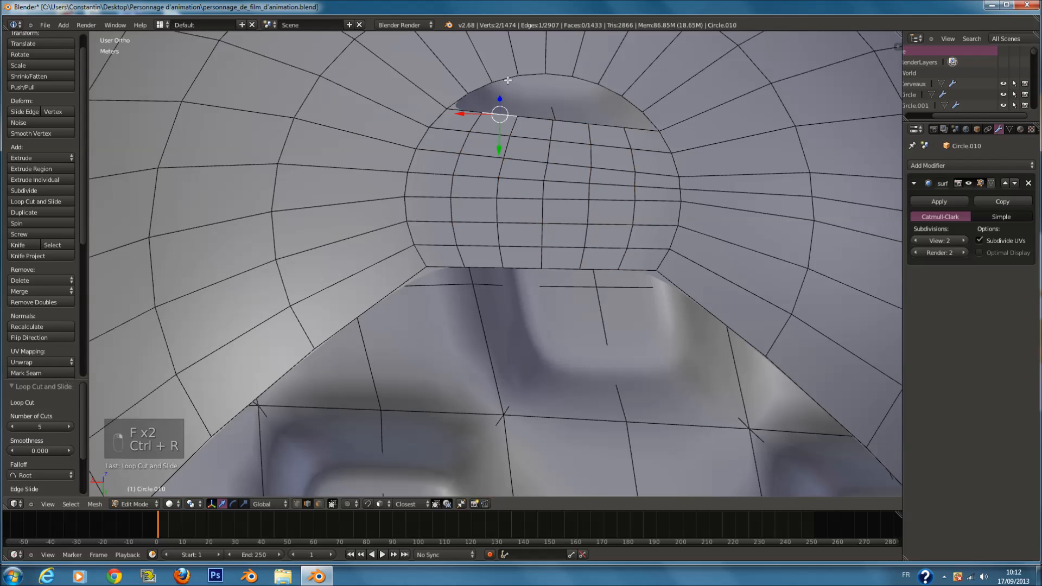
pyautogui.keyDown('shift'); pyautogui.rightClick(501, 84); pyautogui.keyUp('shift')
pyautogui.press('f')
pyautogui.rightClick(483, 96)
pyautogui.press('f')
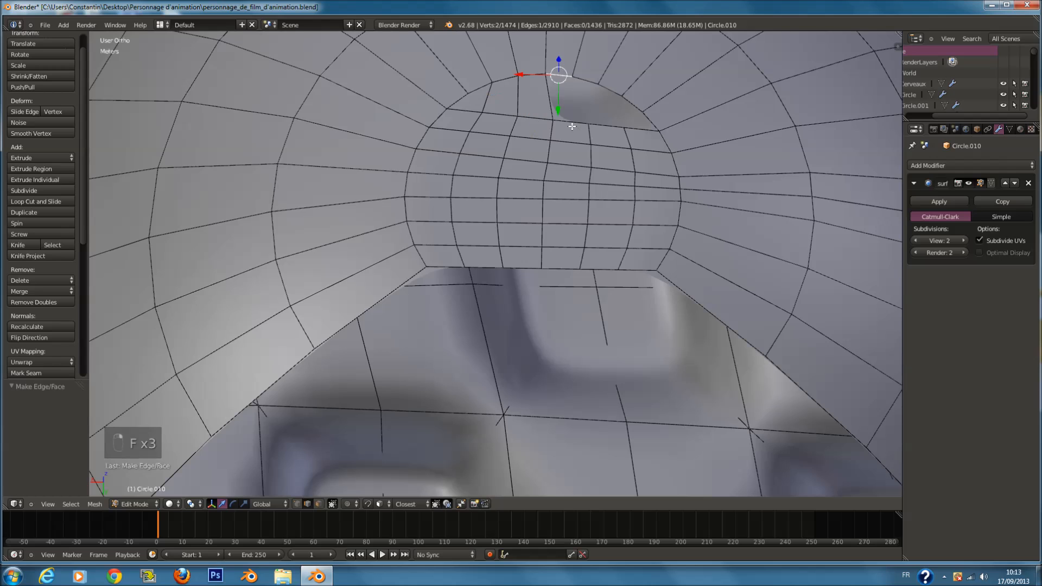
pyautogui.press('f')
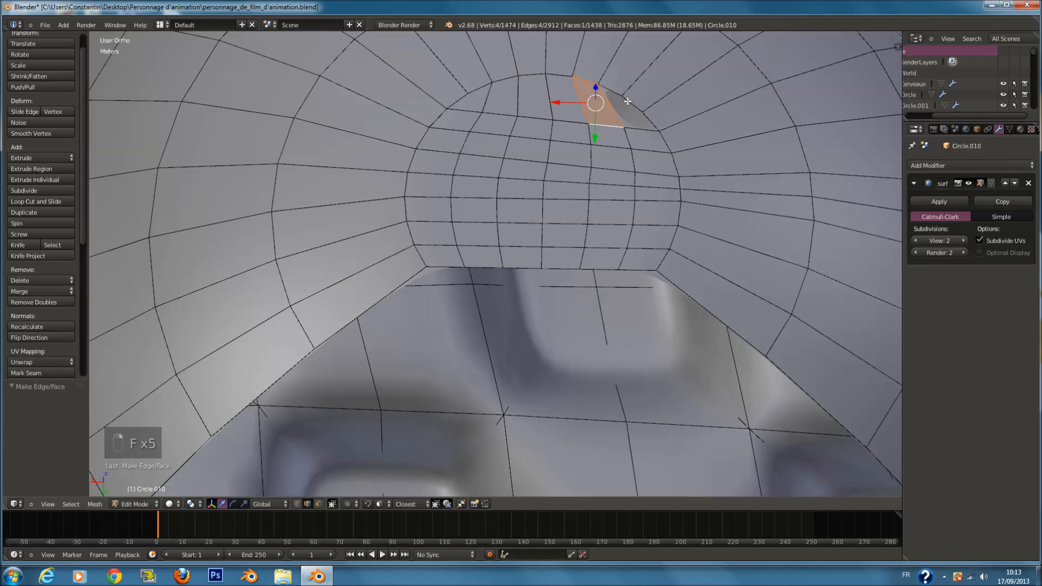
# Step: Add one loop cut through the patch's outermost column and fill the remaining corner gap with two faces
pyautogui.hotkey('ctrl', 'r')
pyautogui.click(651, 131)
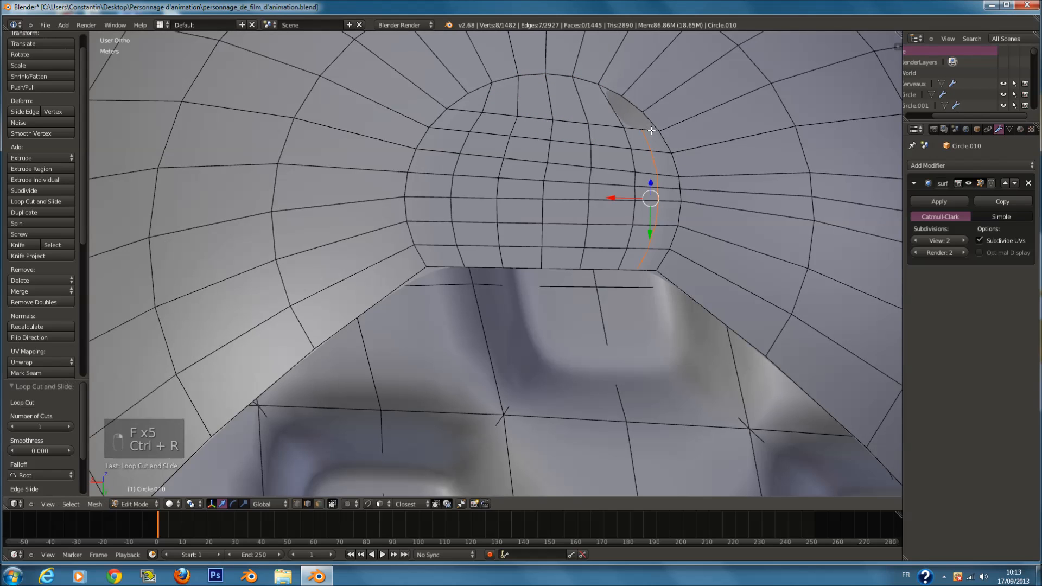
pyautogui.keyDown('shift'); pyautogui.rightClick(633, 105); pyautogui.keyUp('shift')
pyautogui.press('f')
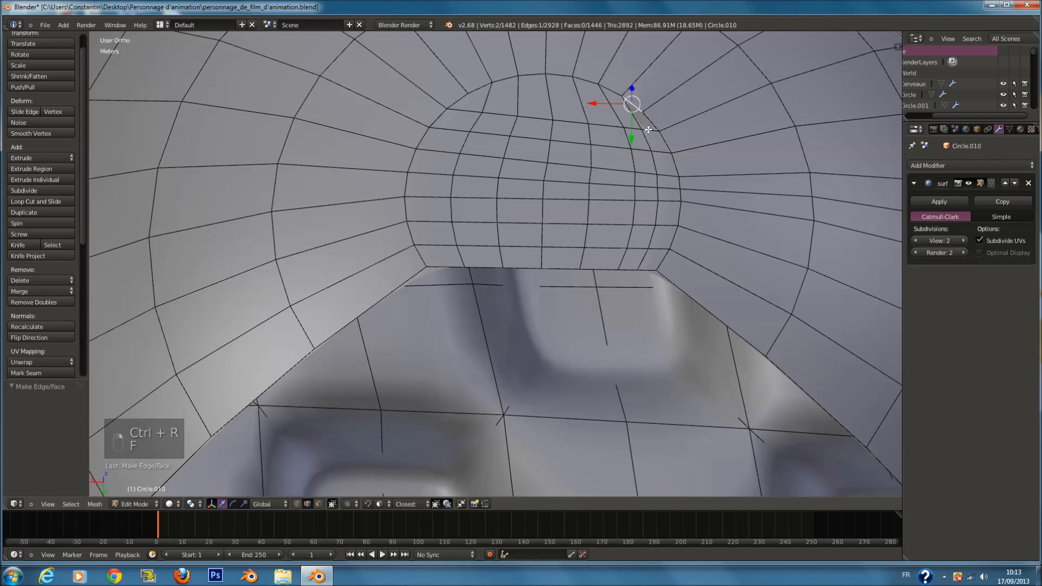
pyautogui.press('f')
# Step: Leave edit mode to view the closed dome top and save the file
pyautogui.scroll(-5, 646, 133)
pyautogui.press('Tab')
pyautogui.moveTo(614, 212); pyautogui.dragTo(691, 190, button='middle')
pyautogui.hotkey('ctrl', 's')
# Step: Back in edit mode, deselect everything and circle-select all the faces of the circular patch on the dome's top
pyautogui.press('Tab')
pyautogui.press('a')
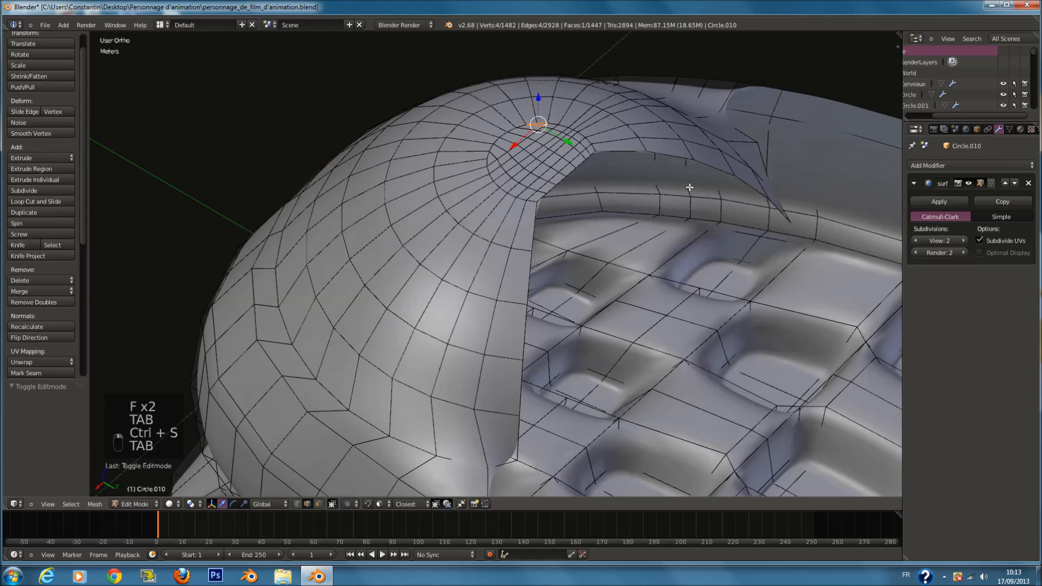
pyautogui.press('a')
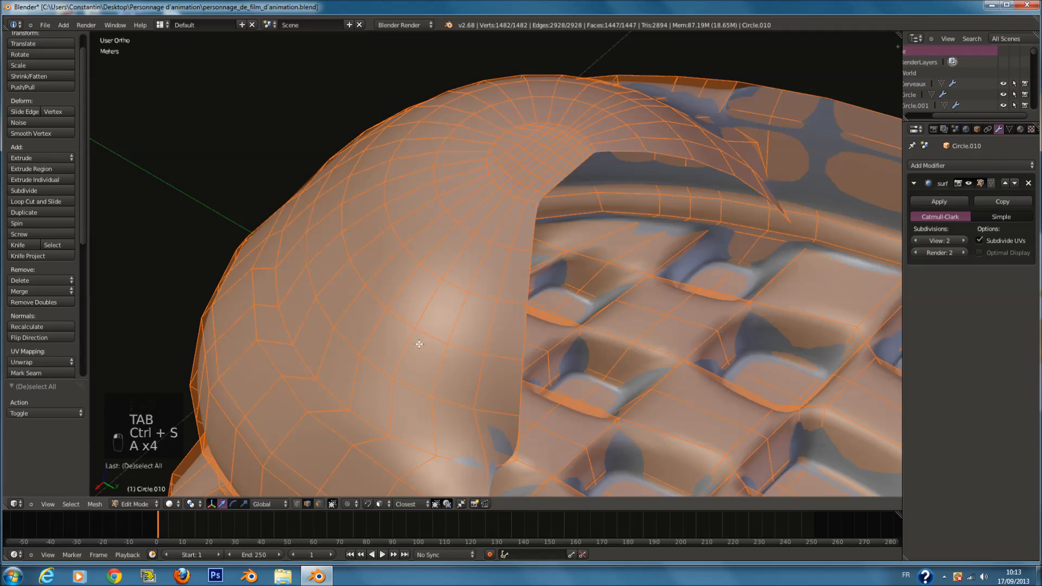
pyautogui.press('a')
pyautogui.scroll(1, 551, 116)
pyautogui.moveTo(550, 115); pyautogui.dragTo(551, 147, button='middle')
pyautogui.press('c')
pyautogui.moveTo(545, 158)
pyautogui.mouseDown()
pyautogui.moveTo(540, 170)
pyautogui.moveTo(556, 157)
pyautogui.moveTo(539, 162)
pyautogui.mouseUp()
pyautogui.click(318, 504)
pyautogui.press('c')
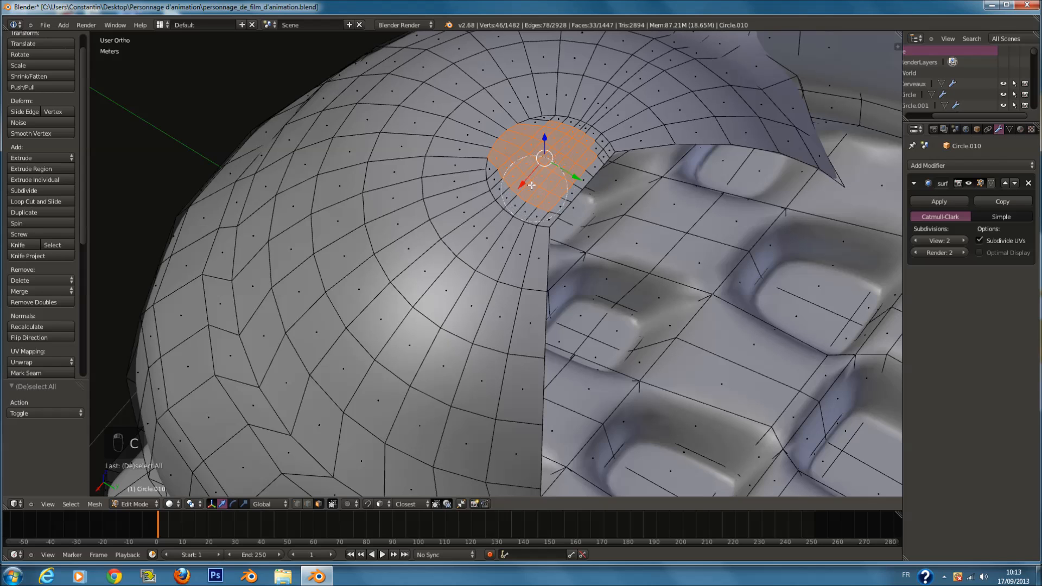
pyautogui.press('c')
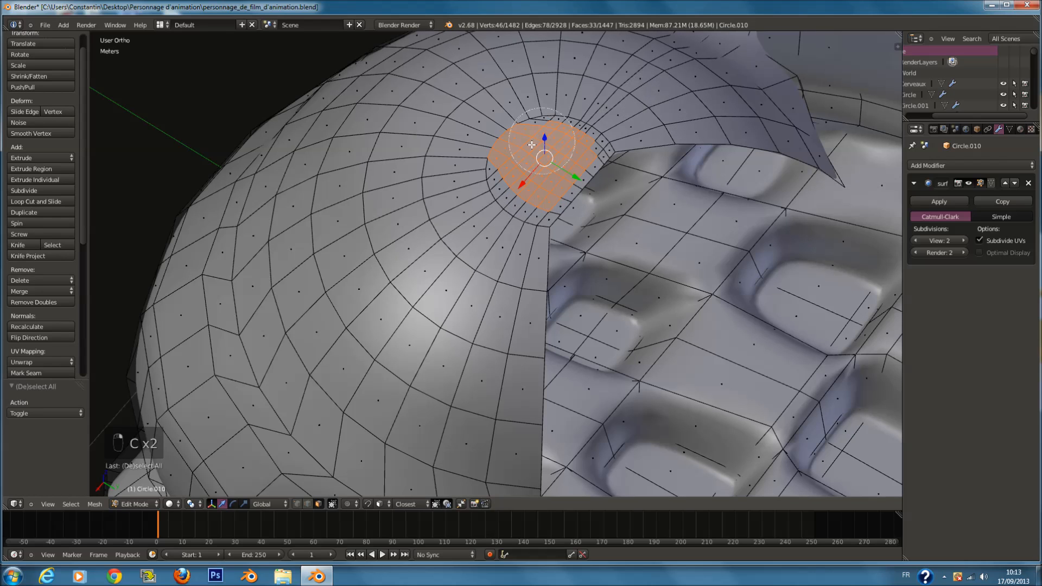
pyautogui.moveTo(548, 143)
pyautogui.mouseDown()
pyautogui.moveTo(589, 136)
pyautogui.moveTo(618, 106)
pyautogui.moveTo(544, 191)
pyautogui.mouseUp()
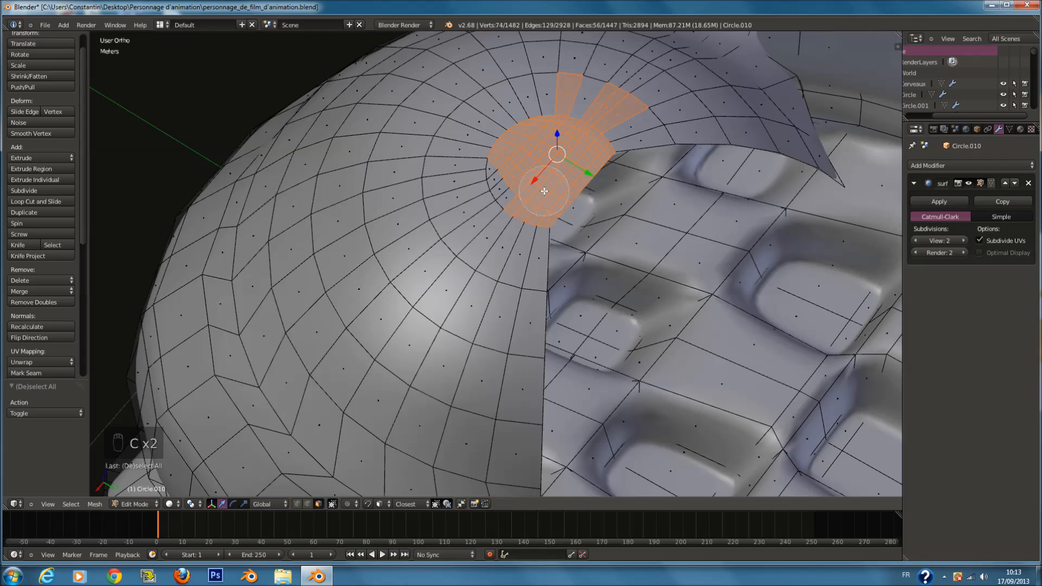
pyautogui.moveTo(595, 63); pyautogui.dragTo(625, 106, button='middle')
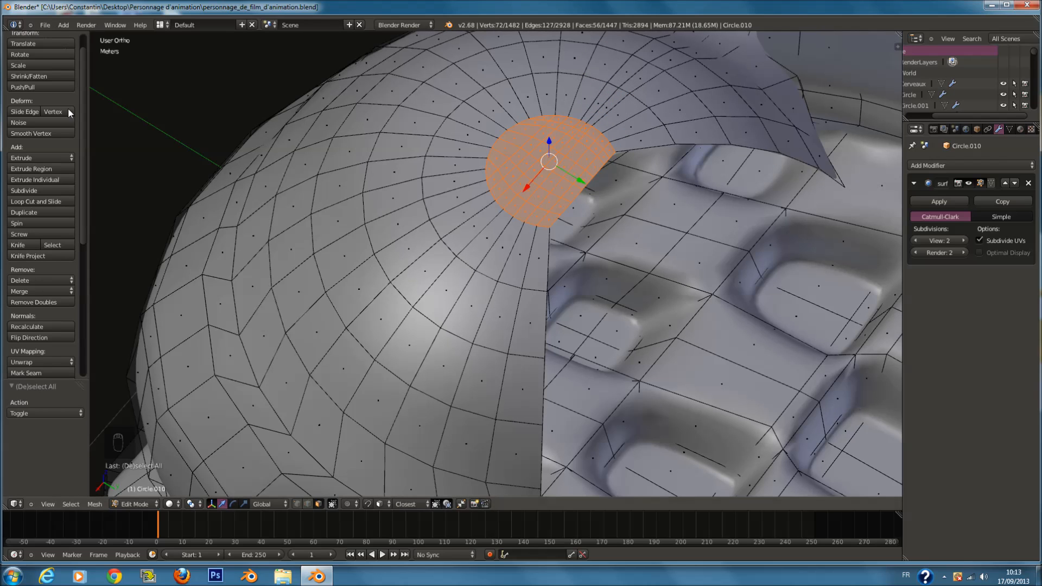
# Step: Apply Smooth Vertex four times to the selected patch, return to object mode, and save the file
pyautogui.click(67, 132)
pyautogui.click(67, 132)
pyautogui.click(67, 132)
pyautogui.click(67, 132)
pyautogui.press('Tab')
pyautogui.moveTo(597, 223); pyautogui.dragTo(620, 187, button='middle')
pyautogui.hotkey('ctrl', 's')
pyautogui.hotkey('ctrl', 's')
pyautogui.click(620, 187)
# Step: Show the shoe in front view, enter edit mode, and deselect everything
pyautogui.press('KP_1')
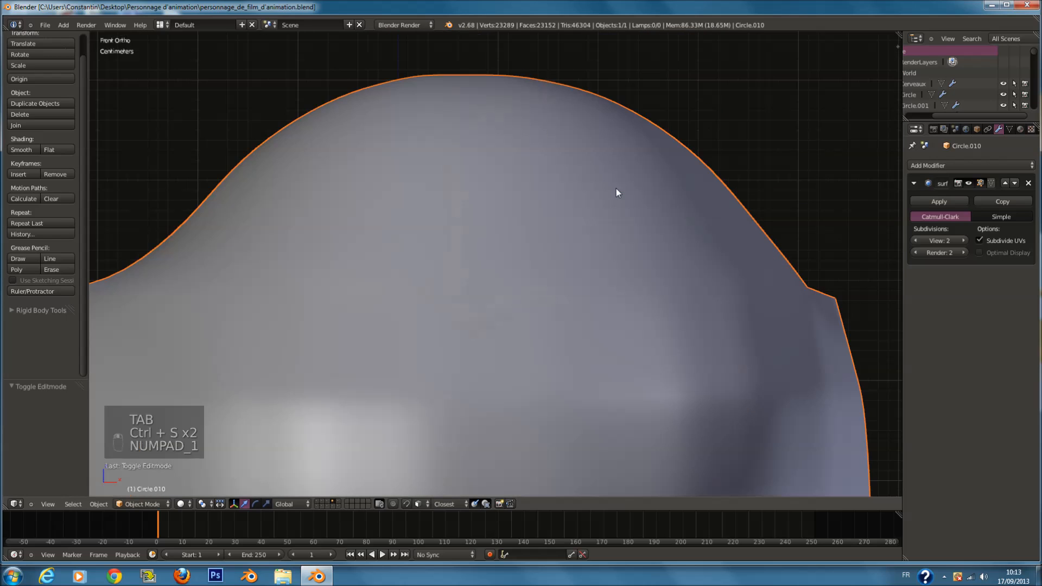
pyautogui.scroll(-5, 597, 233)
pyautogui.scroll(5, 574, 263)
pyautogui.press('Tab')
pyautogui.press('a')
pyautogui.press('a')
pyautogui.hotkey('ctrl', 'r')
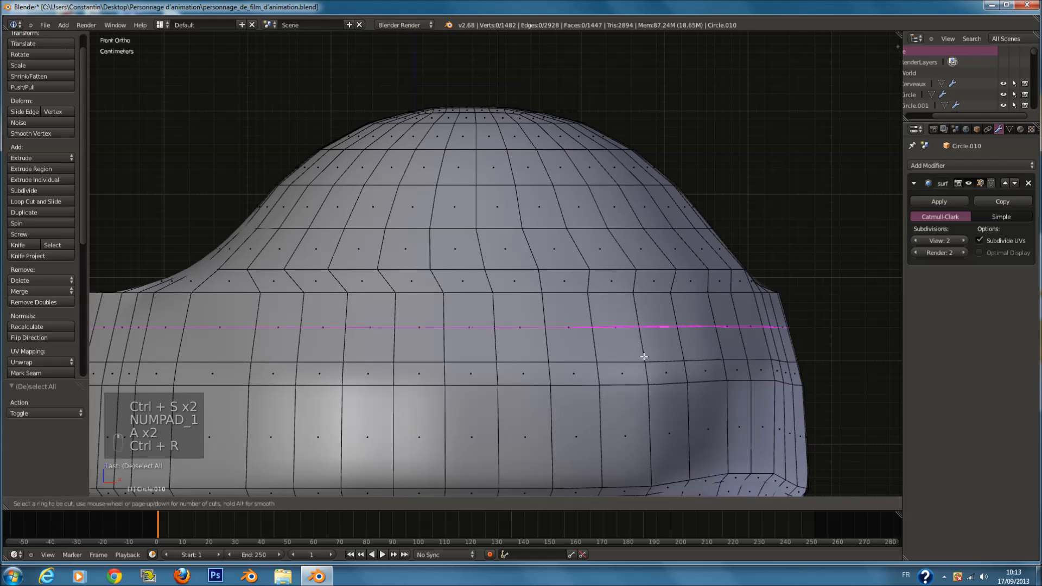
pyautogui.click(644, 377)
pyautogui.rightClick(644, 377)
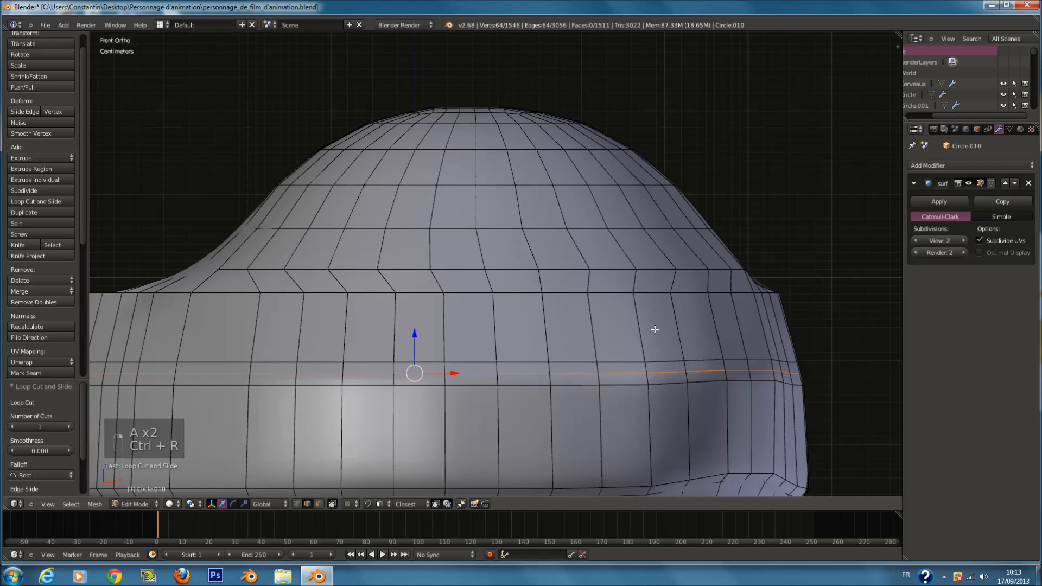
pyautogui.hotkey('ctrl', 'e')
pyautogui.hotkey('ctrl', 'z')
# Step: Add a loop cut around the upper side band and slide it up close to the rim beneath the toe cap
pyautogui.hotkey('ctrl', 'r')
pyautogui.click(652, 343)
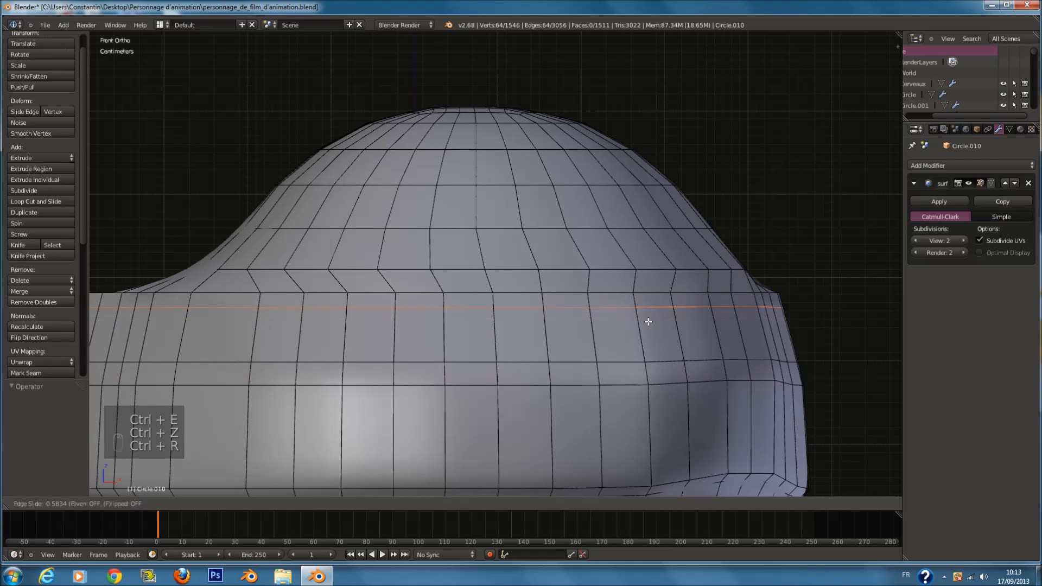
pyautogui.click(649, 307)
pyautogui.press('a')
pyautogui.hotkey('ctrl', 'r')
pyautogui.click(635, 282)
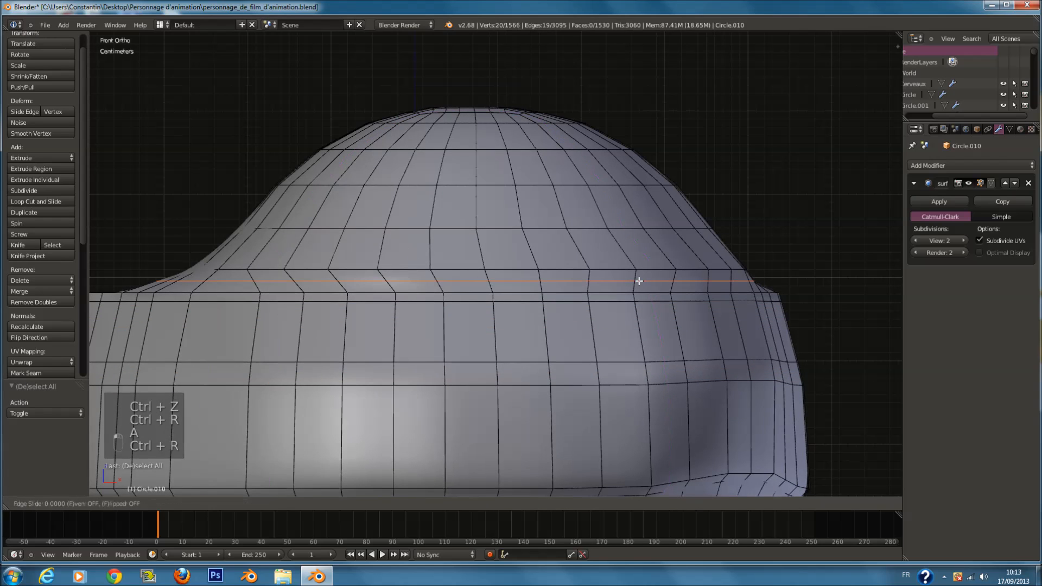
pyautogui.rightClick(716, 289)
pyautogui.press('s')
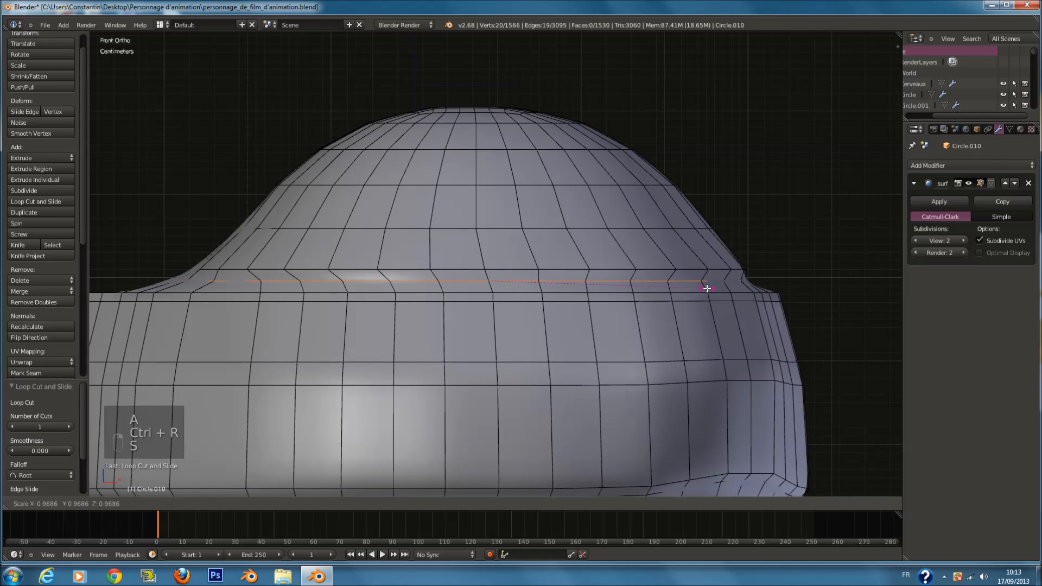
pyautogui.rightClick(706, 289)
pyautogui.hotkey('ctrl', 'z')
# Step: Return to object mode with the whole toe in view and save the file
pyautogui.scroll(-3, 504, 307)
pyautogui.moveTo(502, 307); pyautogui.dragTo(602, 328, button='middle')
pyautogui.press('Tab')
pyautogui.hotkey('ctrl', 's')
pyautogui.click(602, 328)
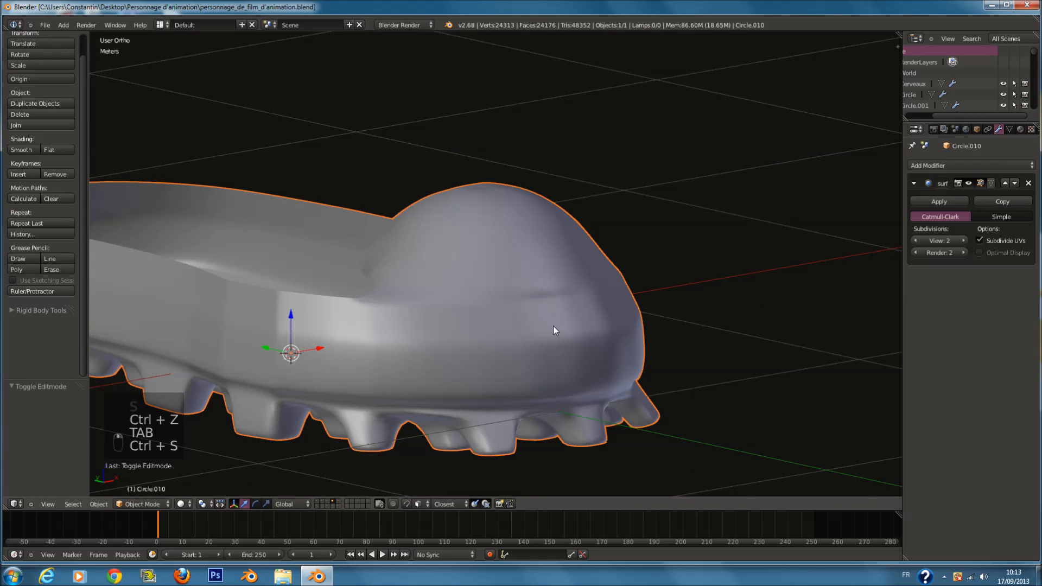
# Step: Examine the shoe's shape in the orthographic views, finishing in the left side view with the file saved
pyautogui.press('KP_4')
pyautogui.press('KP_1')
pyautogui.press('KP_Add')
pyautogui.press('KP_3')
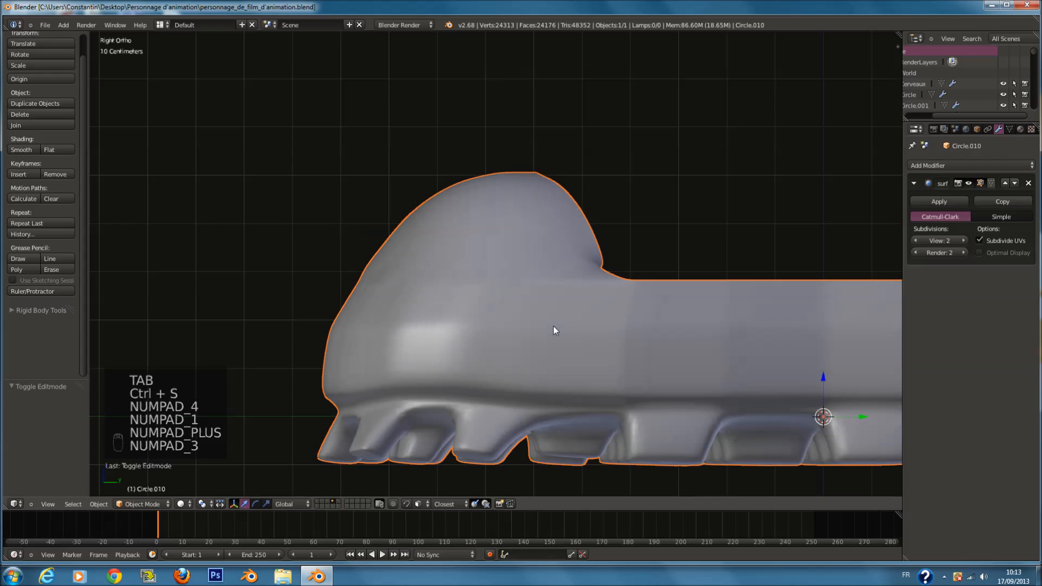
pyautogui.press('ctrl+KP_1')
pyautogui.press('ctrl+KP_1')
pyautogui.press('ctrl+KP_3')
pyautogui.scroll(-3, 533, 245)
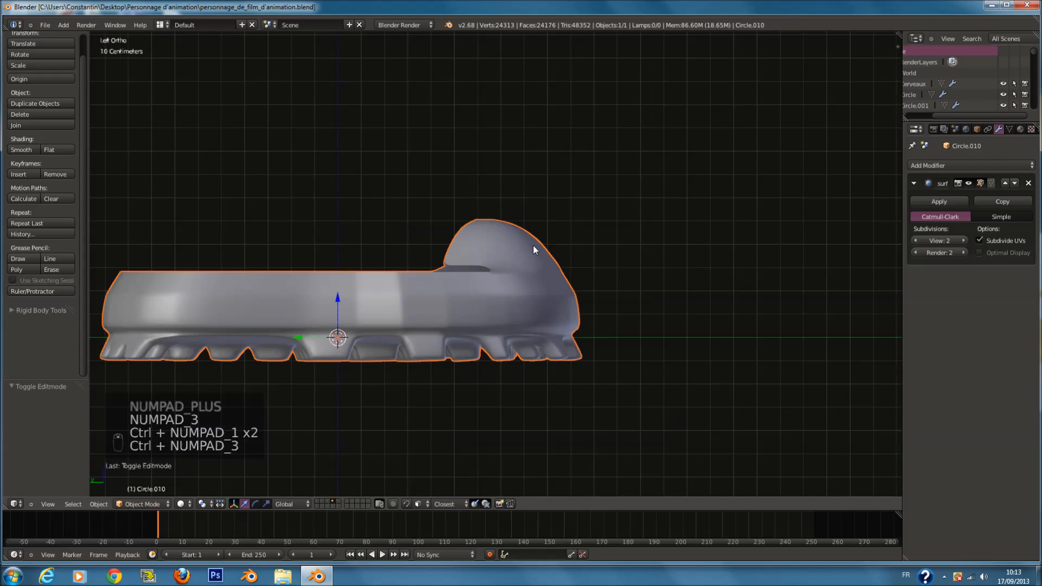
pyautogui.scroll(2, 529, 251)
pyautogui.hotkey('ctrl', 's')
pyautogui.scroll(4, 528, 254)
pyautogui.scroll(-3, 510, 228)
# Step: Enter edit mode in wireframe display with vertex selection and nothing selected
pyautogui.press('Tab')
pyautogui.press('z')
pyautogui.scroll(5, 362, 340)
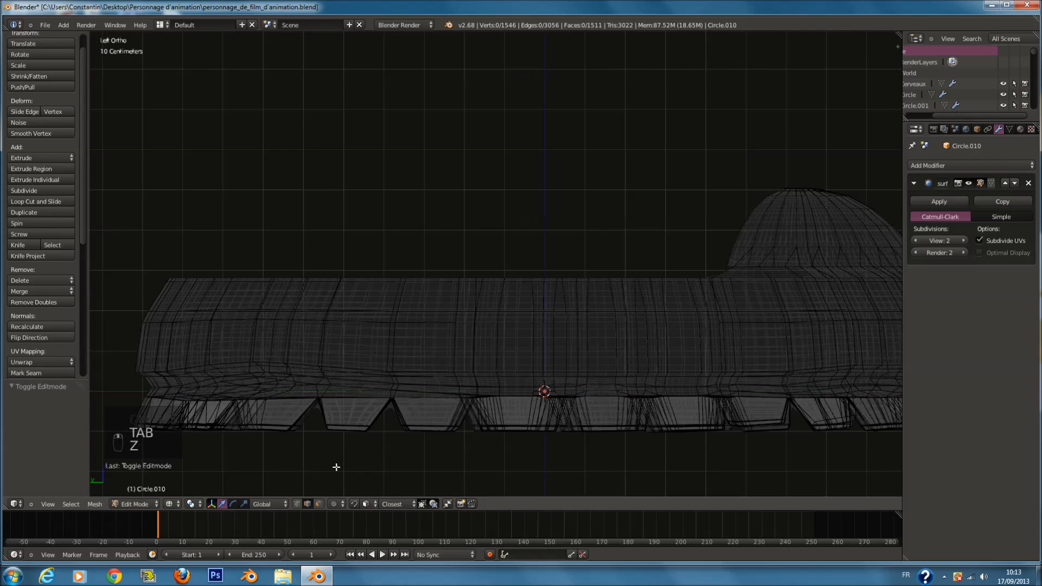
pyautogui.press('z')
pyautogui.press('z')
pyautogui.press('a')
pyautogui.press('a')
pyautogui.press('a')
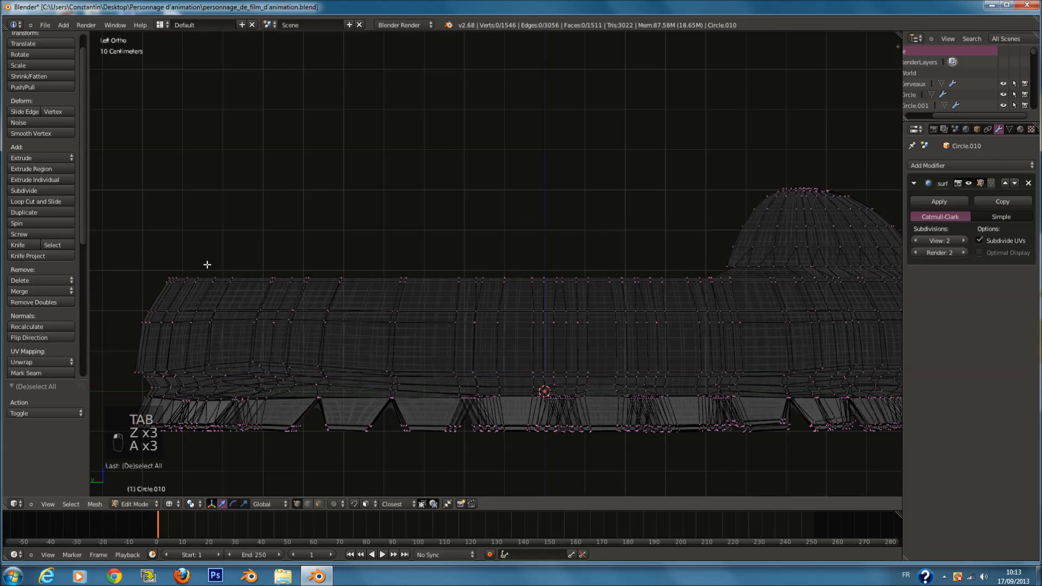
# Step: Box-select the top rim vertices along the shoe's rear half, then restore solid display and save the file
pyautogui.press('b')
pyautogui.press('b')
pyautogui.moveTo(152, 248)
pyautogui.mouseDown()
pyautogui.moveTo(300, 277)
pyautogui.moveTo(517, 279)
pyautogui.mouseUp()
pyautogui.press('z')
pyautogui.moveTo(517, 280); pyautogui.dragTo(519, 312, button='middle')
pyautogui.hotkey('ctrl', 's')
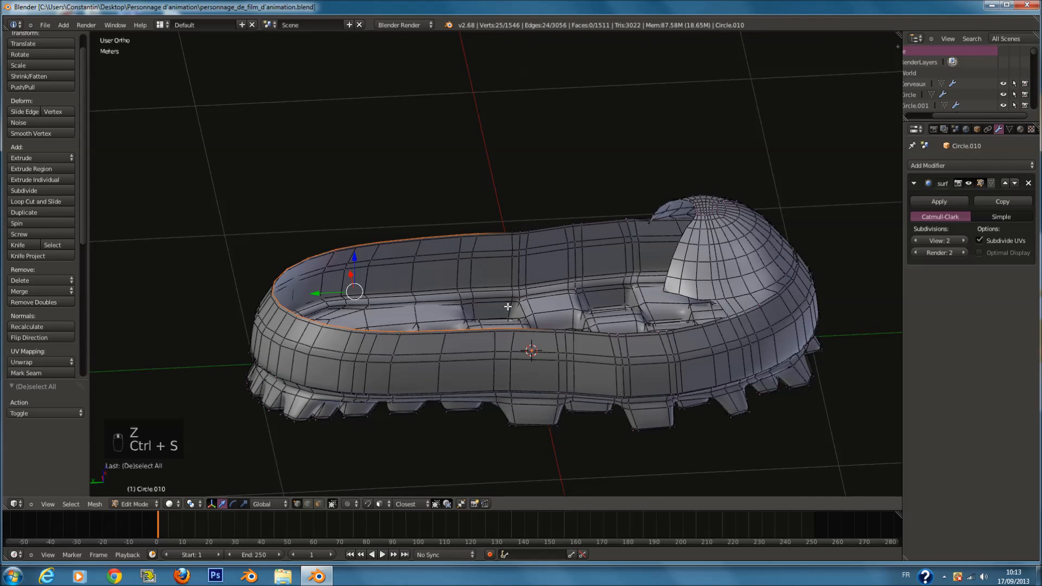
# Step: In the left side view, extrude the rear rim upward into a shaft and shift its top about -4.4 cm along Y
pyautogui.press('KP_1')
pyautogui.press('ctrl+KP_3')
pyautogui.press('e')
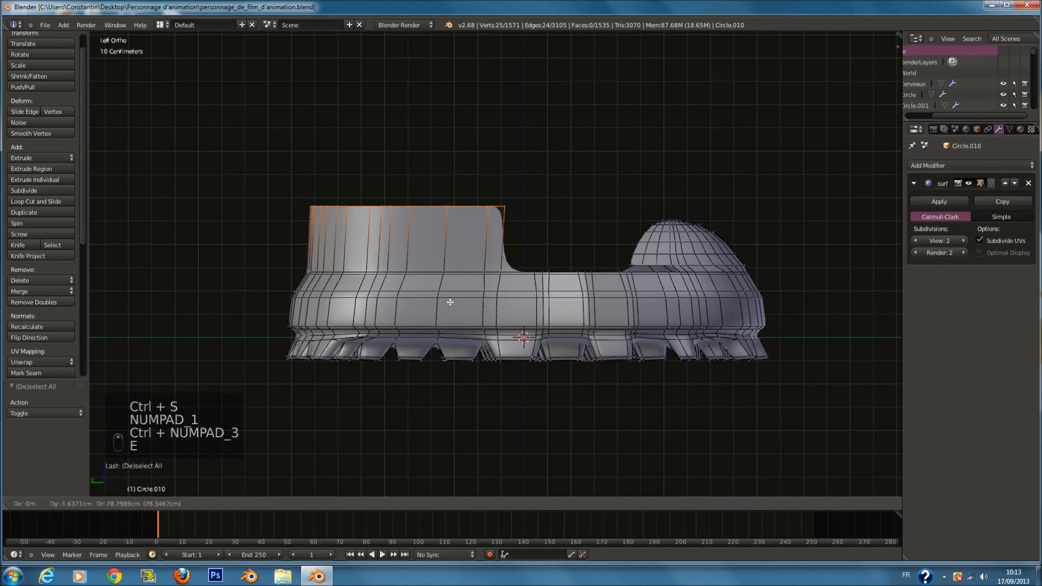
pyautogui.click(445, 293)
pyautogui.scroll(-1, 445, 292)
pyautogui.moveTo(383, 323); pyautogui.dragTo(367, 263)
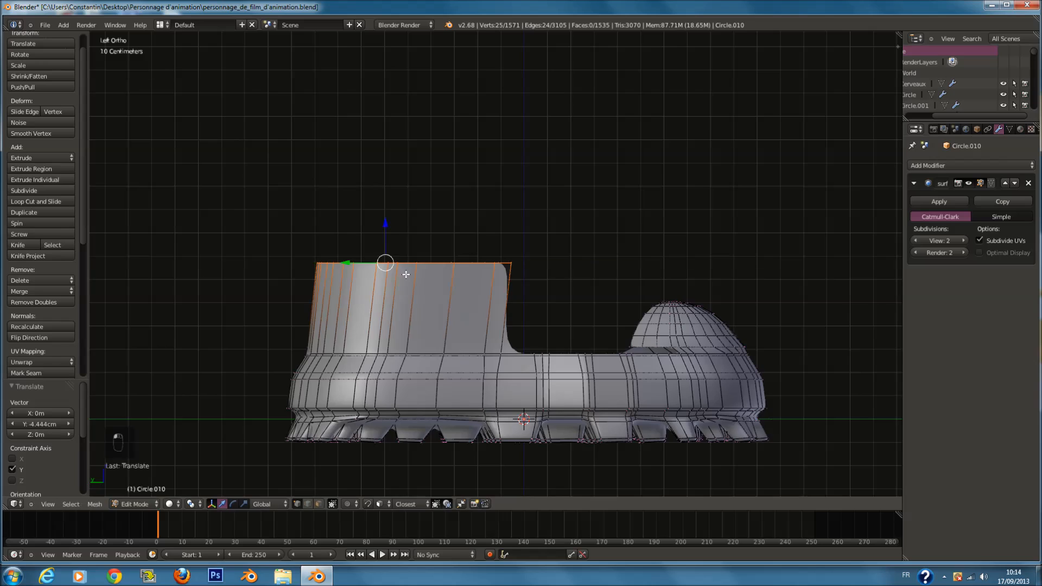
# Step: Extrude the shaft's top edge, raise it about 41 cm along Z, and shift it about -4.7 cm along Y
pyautogui.keyDown('shift'); pyautogui.scroll(5, 408, 283); pyautogui.keyUp('shift')
pyautogui.press('e')
pyautogui.click(385, 295)
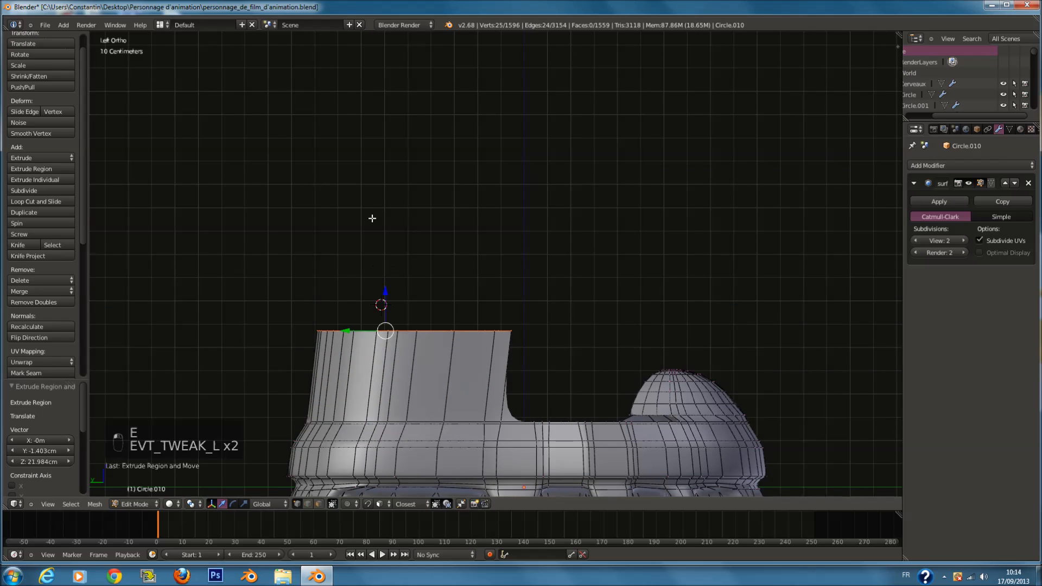
pyautogui.moveTo(386, 293); pyautogui.dragTo(374, 194)
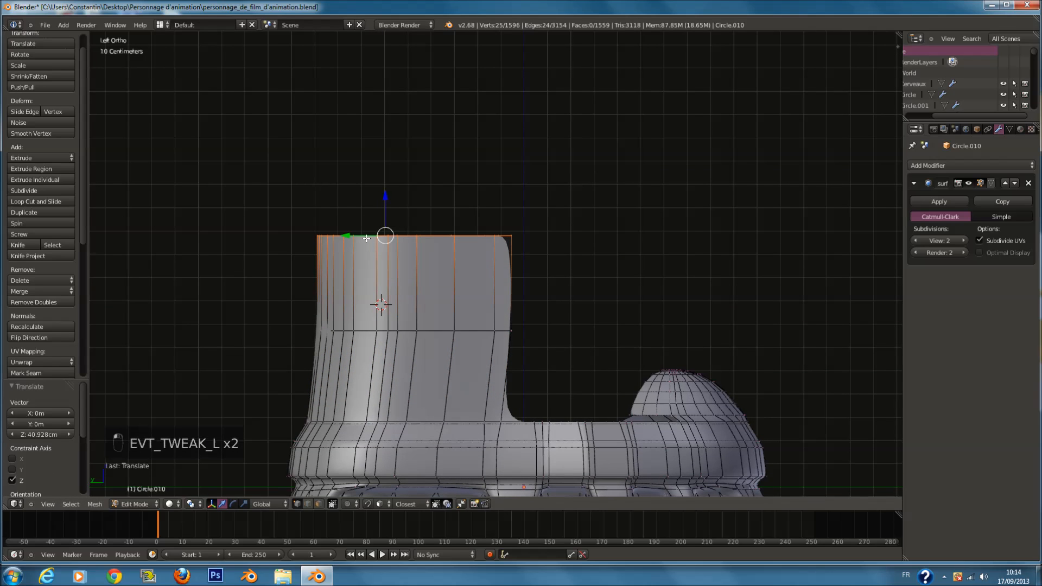
pyautogui.moveTo(362, 236); pyautogui.dragTo(363, 235)
pyautogui.keyDown('shift'); pyautogui.moveTo(368, 200); pyautogui.dragTo(367, 254, button='middle'); pyautogui.keyUp('shift')
pyautogui.scroll(-1, 375, 258)
# Step: Extrude the shaft's top edge upward once more, leave edit mode, and save the file
pyautogui.press('e')
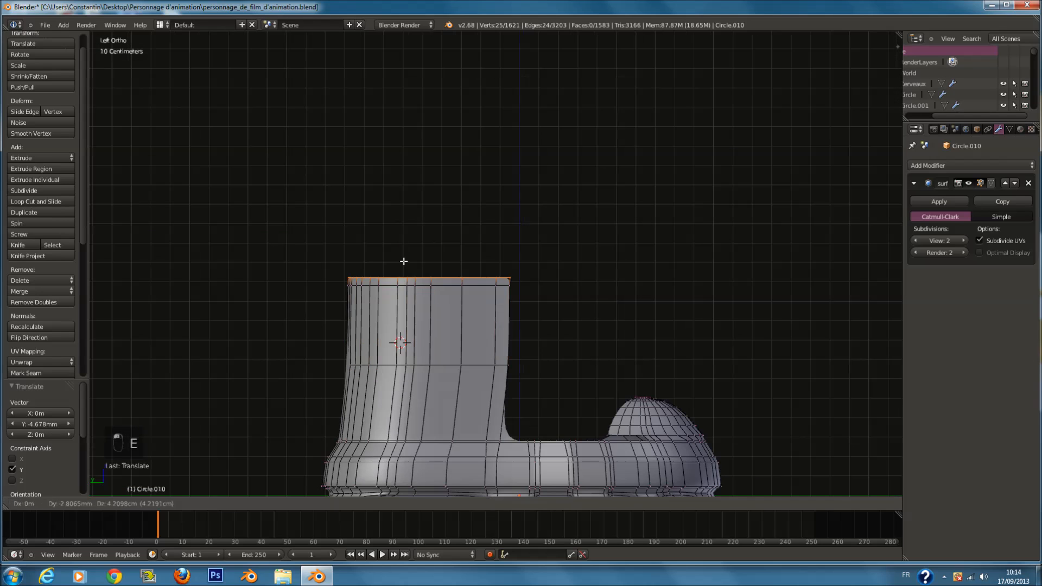
pyautogui.click(506, 248)
pyautogui.press('Tab')
pyautogui.moveTo(545, 332); pyautogui.dragTo(471, 372, button='middle')
pyautogui.hotkey('ctrl', 's')
pyautogui.press('KP_1')
pyautogui.press('KP_3')
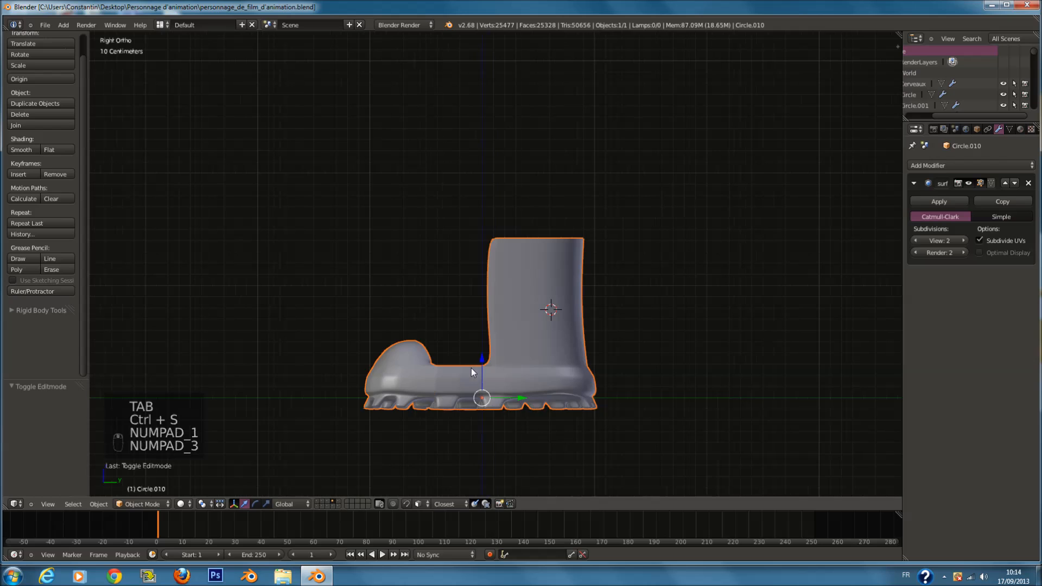
# Step: In edit mode, circle-select the front faces of the boot shaft's middle section in wireframe display
pyautogui.press('Tab')
pyautogui.press('z')
pyautogui.press('a')
pyautogui.scroll(5, 471, 372)
pyautogui.press('c')
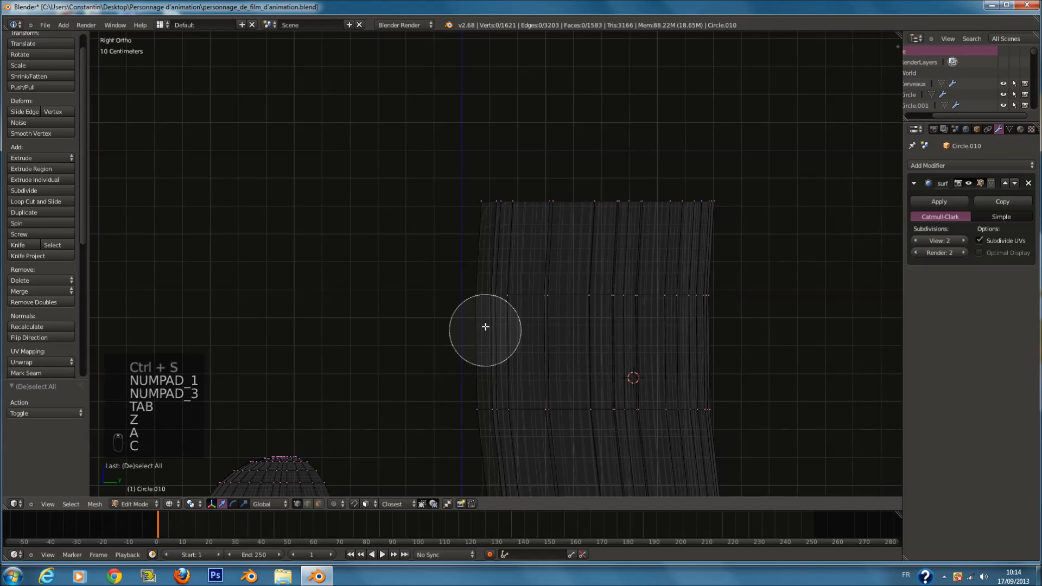
pyautogui.moveTo(490, 313)
pyautogui.mouseDown()
pyautogui.moveTo(496, 360)
pyautogui.moveTo(522, 396)
pyautogui.mouseUp()
pyautogui.rightClick(521, 395)
pyautogui.press('z')
pyautogui.moveTo(521, 396)
pyautogui.mouseDown(button='middle')
pyautogui.moveTo(615, 437)
pyautogui.moveTo(619, 467)
pyautogui.moveTo(591, 331)
pyautogui.moveTo(618, 353)
pyautogui.moveTo(714, 307)
pyautogui.moveTo(714, 292)
pyautogui.mouseUp(button='middle')
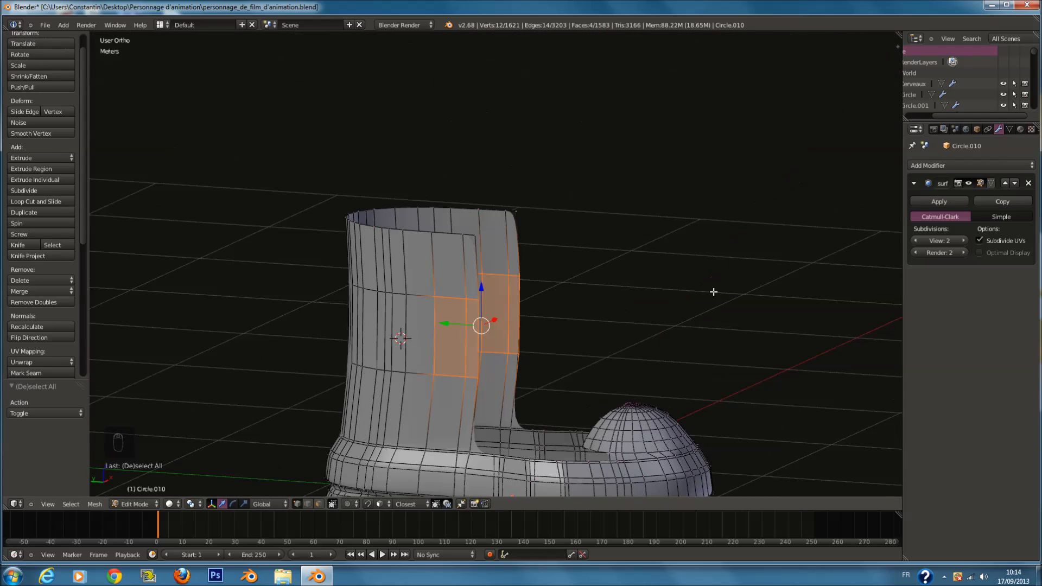
# Step: Enable Connected proportional editing and pull the selected front shaft faces back about 11 cm along Y in the left view
pyautogui.press('ctrl+KP_1')
pyautogui.press('ctrl+KP_3')
pyautogui.press('z')
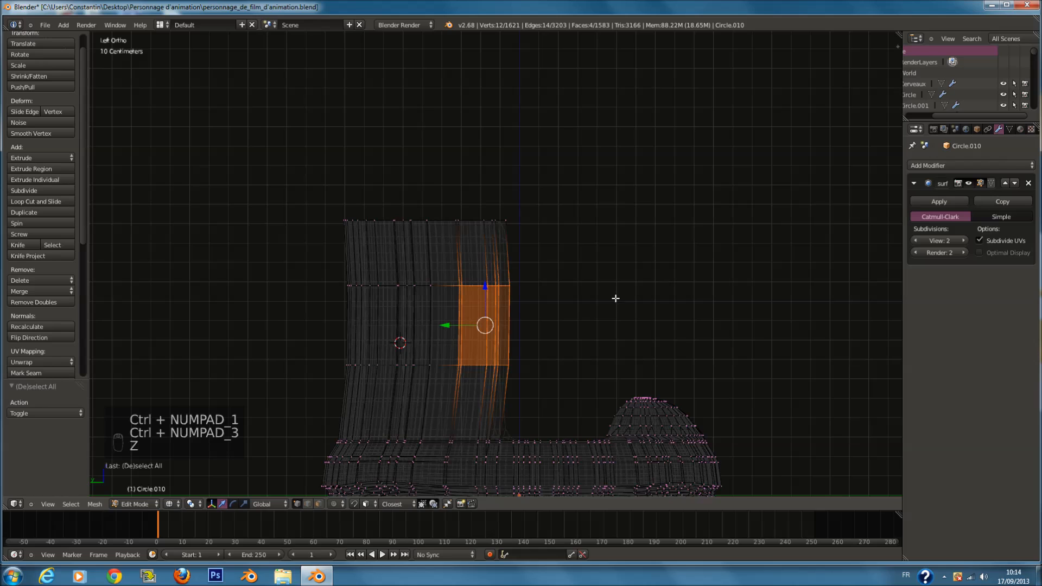
pyautogui.click(344, 503)
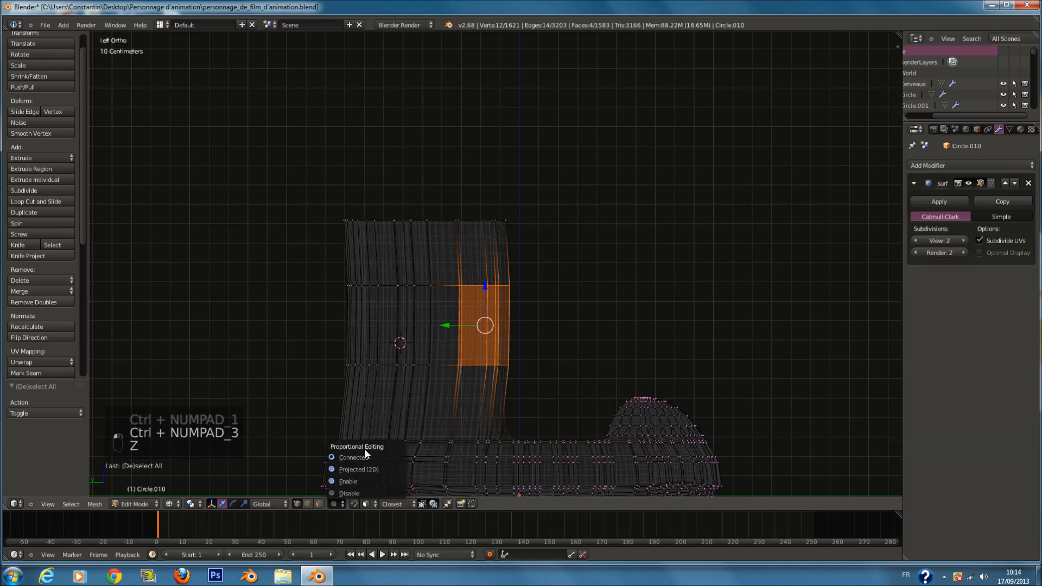
pyautogui.click(365, 453)
pyautogui.press('g')
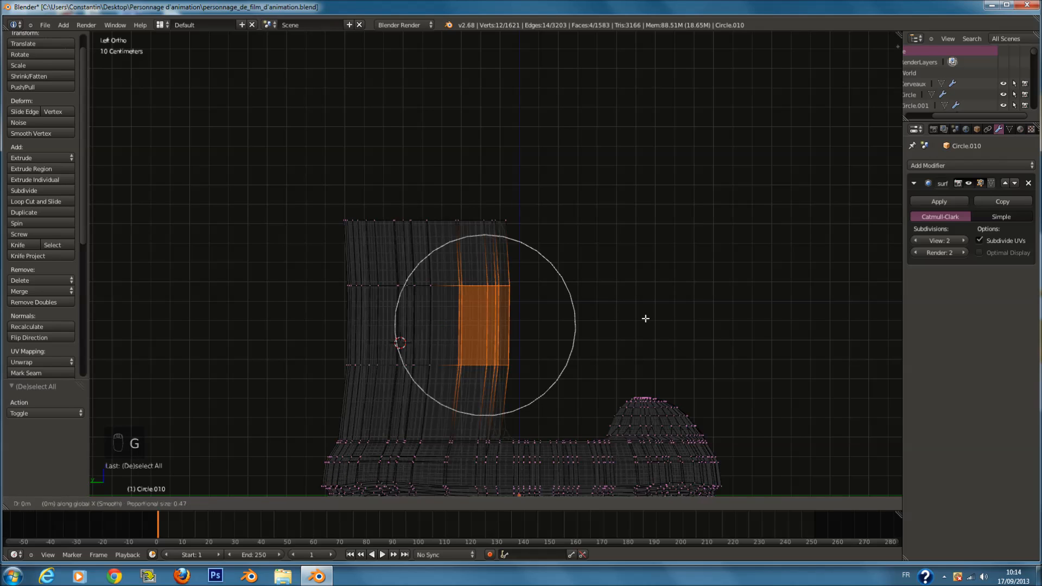
pyautogui.rightClick(632, 315)
pyautogui.press('g')
pyautogui.press('y')
pyautogui.scroll(-4, 629, 316)
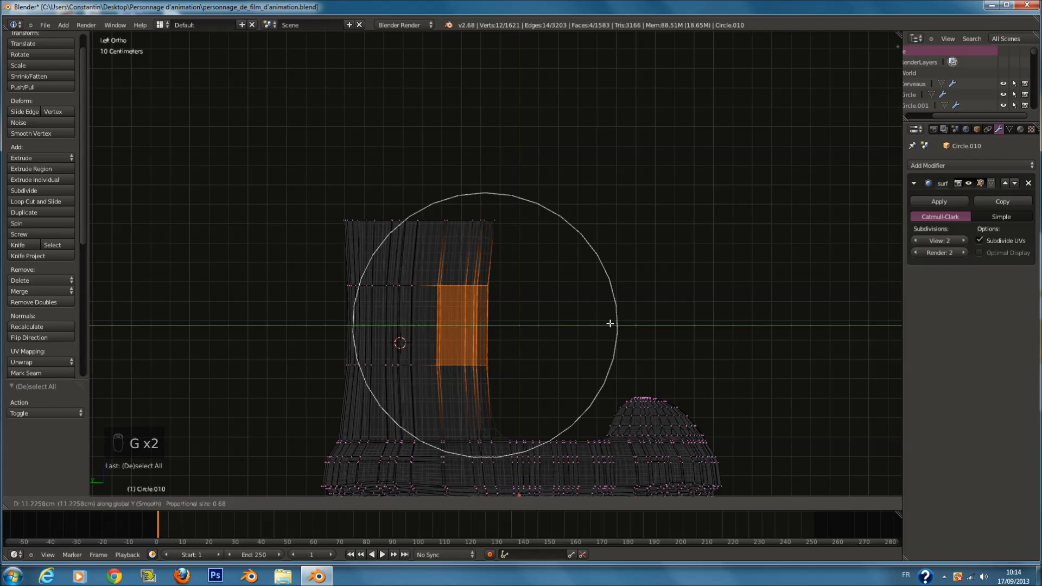
pyautogui.rightClick(616, 326)
# Step: Circle-select the shaft's top front vertices and shift them about 9.8 cm along Y with proportional editing
pyautogui.press('a')
pyautogui.press('c')
pyautogui.scroll(2, 503, 206)
pyautogui.click(503, 204)
pyautogui.rightClick(505, 206)
pyautogui.press('g')
pyautogui.press('y')
pyautogui.scroll(3, 608, 265)
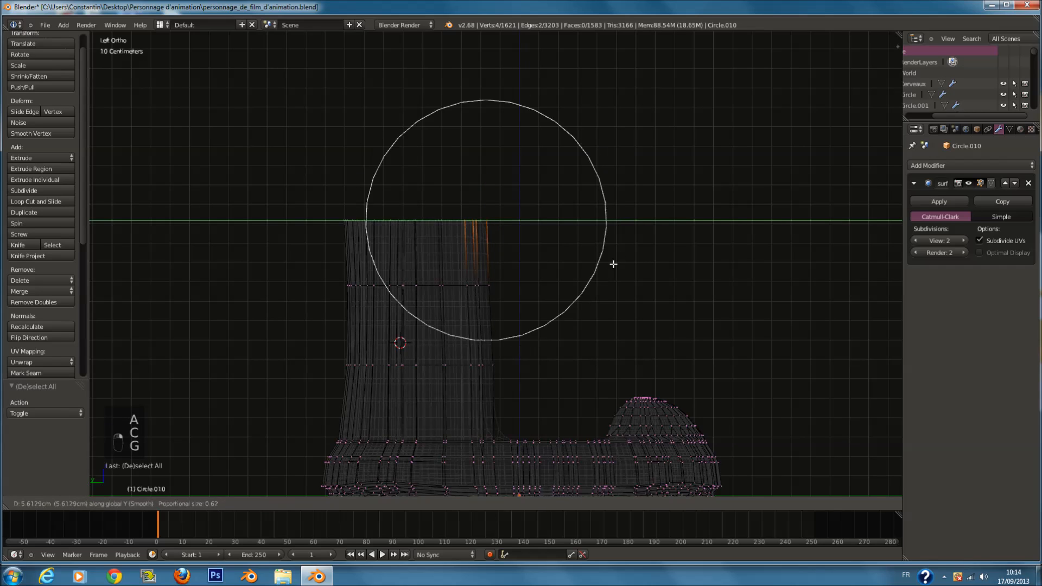
pyautogui.click(603, 270)
# Step: Restore solid display, leave edit mode, and save the file
pyautogui.press('z')
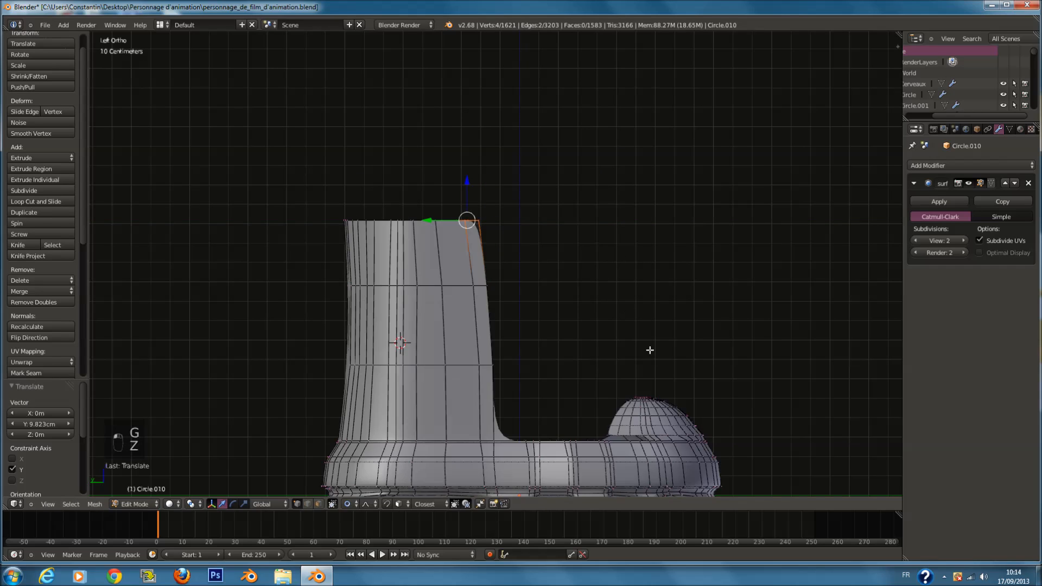
pyautogui.press('Tab')
pyautogui.hotkey('ctrl', 's')
pyautogui.scroll(-3, 649, 349)
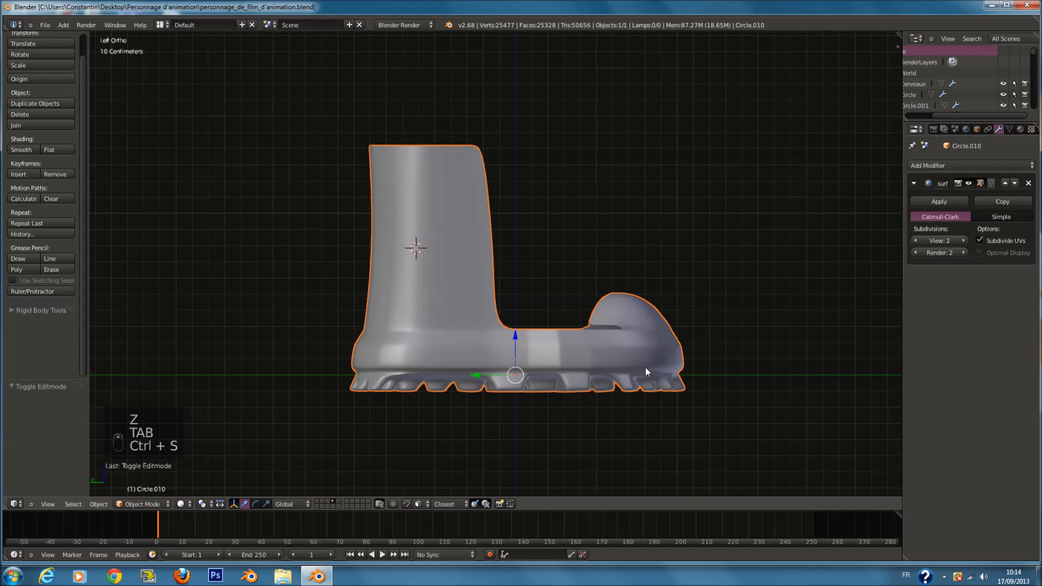
pyautogui.scroll(1, 646, 367)
# Step: Toggle neighbouring layers beside the boot's layer, deselect everything in the front view, and save the file
pyautogui.keyDown('shift'); pyautogui.click(332, 507); pyautogui.keyUp('shift')
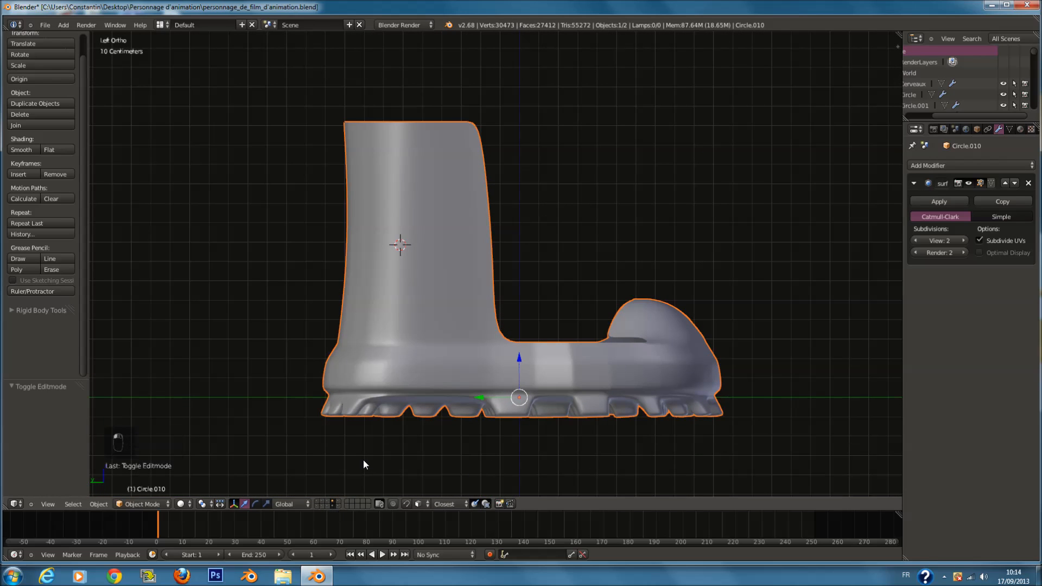
pyautogui.scroll(-4, 585, 331)
pyautogui.moveTo(585, 331); pyautogui.dragTo(401, 455, button='middle')
pyautogui.scroll(2, 401, 455)
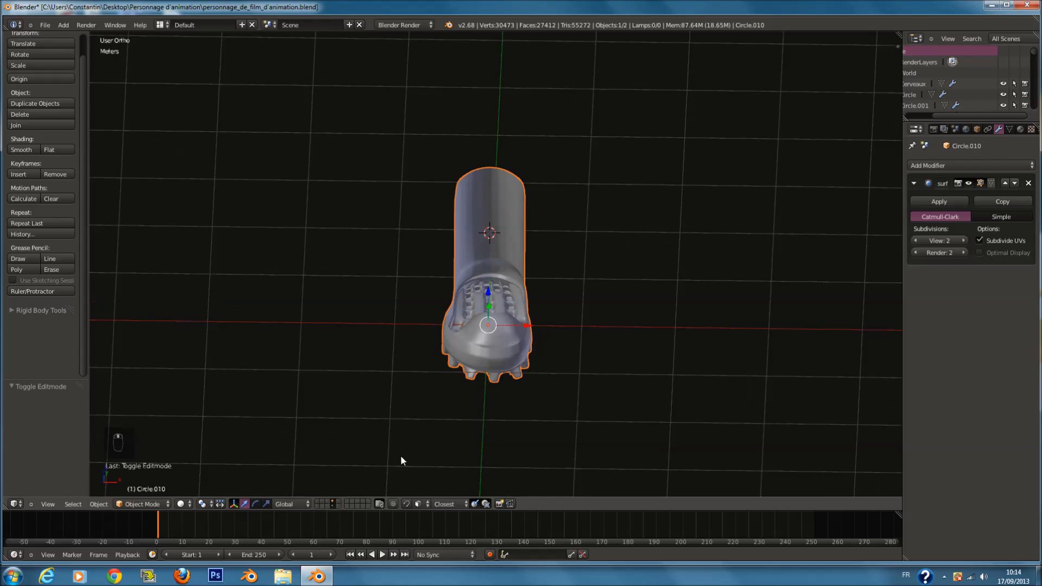
pyautogui.keyDown('shift'); pyautogui.click(337, 506); pyautogui.keyUp('shift')
pyautogui.scroll(-4, 551, 339)
pyautogui.press('KP_1')
pyautogui.press('a')
pyautogui.press('a')
pyautogui.scroll(4, 485, 325)
pyautogui.hotkey('ctrl', 's')
# Step: Show the arm, torso, leg, and boot layers together and select the boot
pyautogui.click(323, 506)
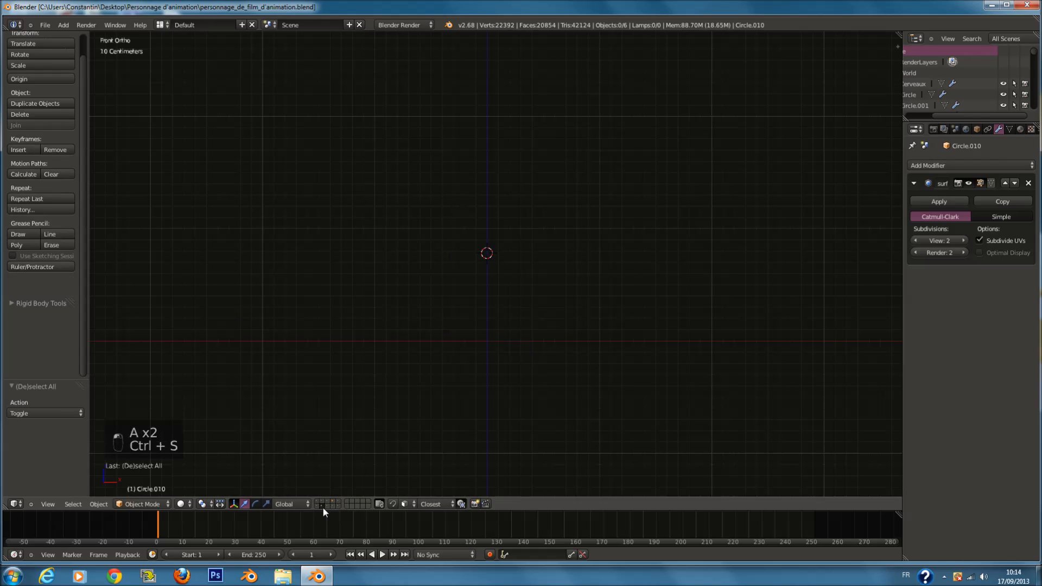
pyautogui.click(327, 502)
pyautogui.scroll(-4, 558, 324)
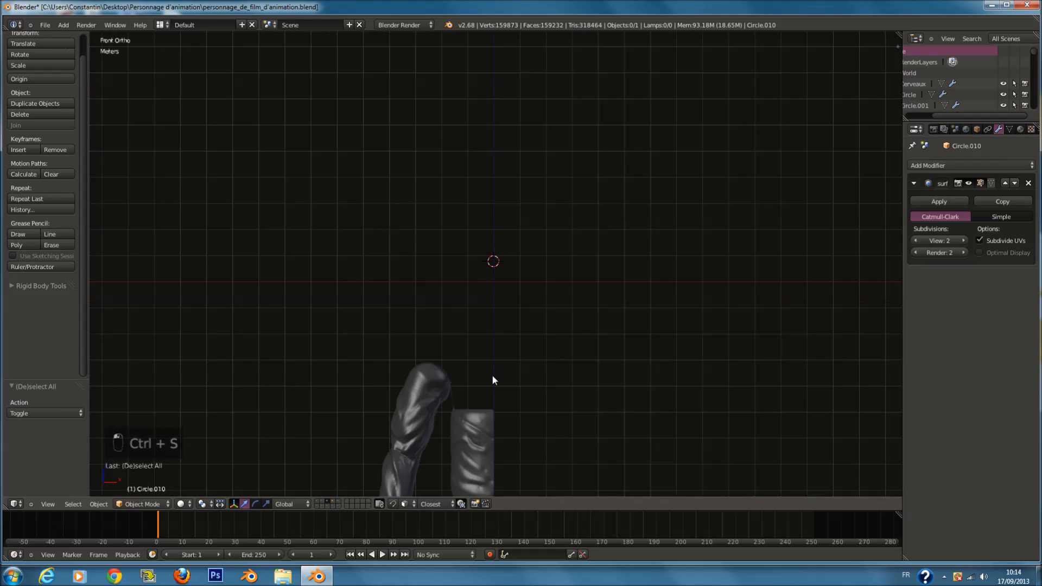
pyautogui.keyDown('shift'); pyautogui.click(329, 505); pyautogui.keyUp('shift')
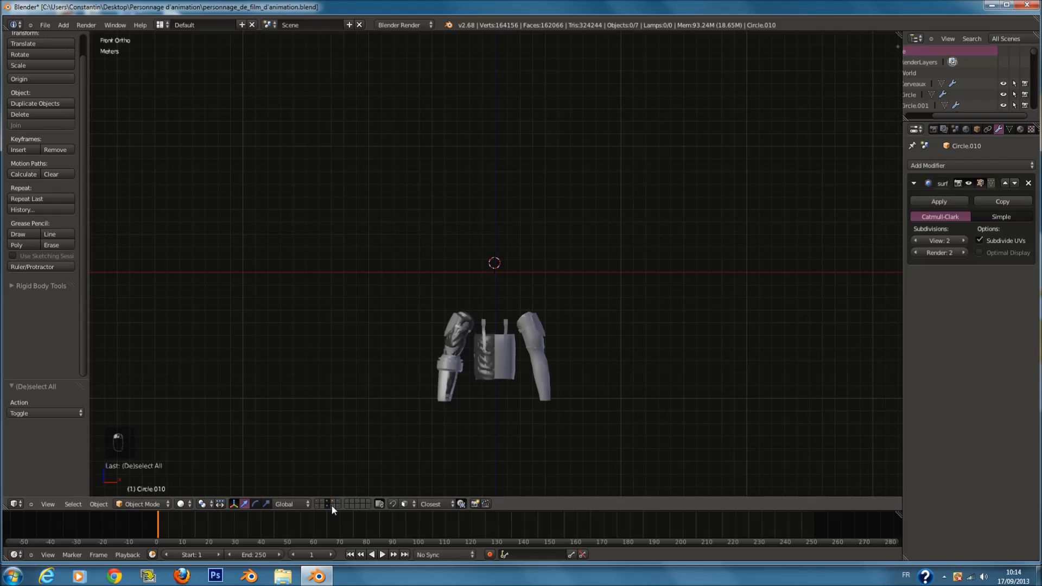
pyautogui.keyDown('shift'); pyautogui.click(333, 505); pyautogui.keyUp('shift')
pyautogui.keyDown('shift'); pyautogui.click(338, 506); pyautogui.keyUp('shift')
pyautogui.keyDown('shift'); pyautogui.click(340, 508); pyautogui.keyUp('shift')
pyautogui.keyDown('shift'); pyautogui.click(340, 507); pyautogui.keyUp('shift')
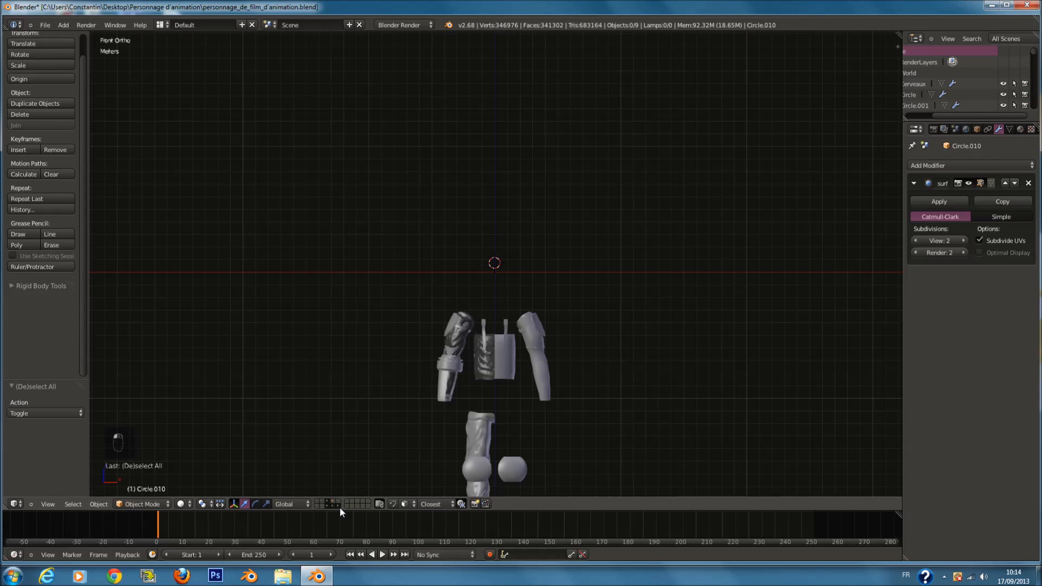
pyautogui.keyDown('shift'); pyautogui.moveTo(425, 456); pyautogui.dragTo(425, 429, button='middle'); pyautogui.keyUp('shift')
pyautogui.keyDown('shift'); pyautogui.scroll(-3, 426, 431); pyautogui.keyUp('shift')
pyautogui.keyDown('shift'); pyautogui.click(333, 502); pyautogui.keyUp('shift')
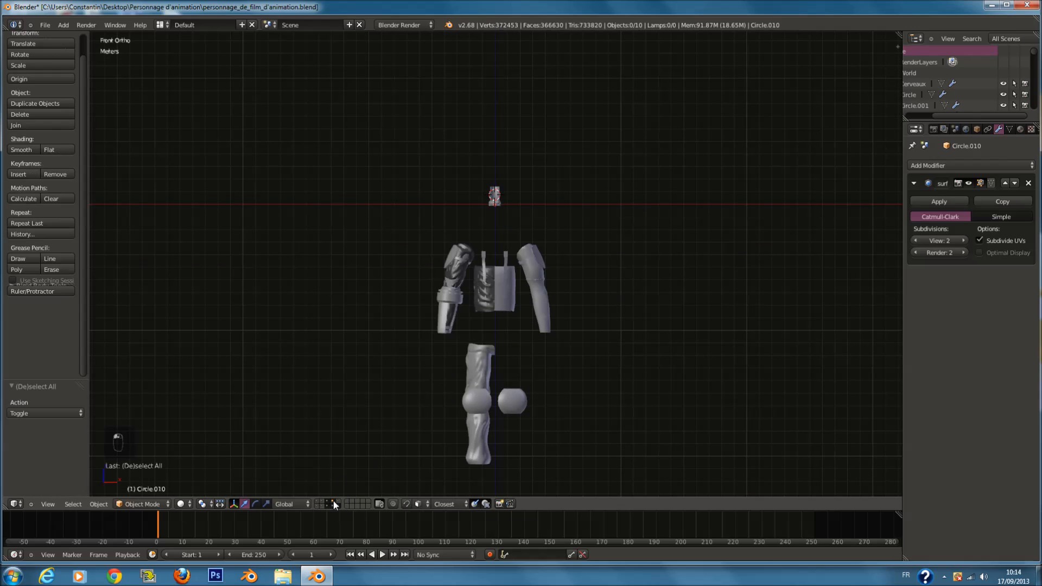
pyautogui.keyDown('shift'); pyautogui.scroll(-2, 455, 214); pyautogui.keyUp('shift')
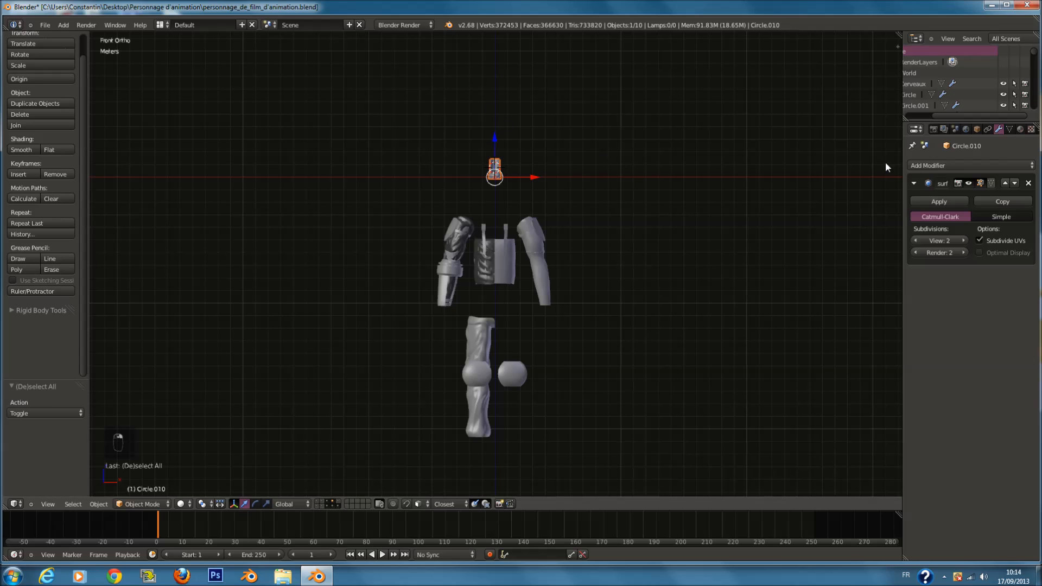
# Step: Add a Mirror modifier to the boot and move its entire mesh about -22.7 m along Z
pyautogui.click(945, 165)
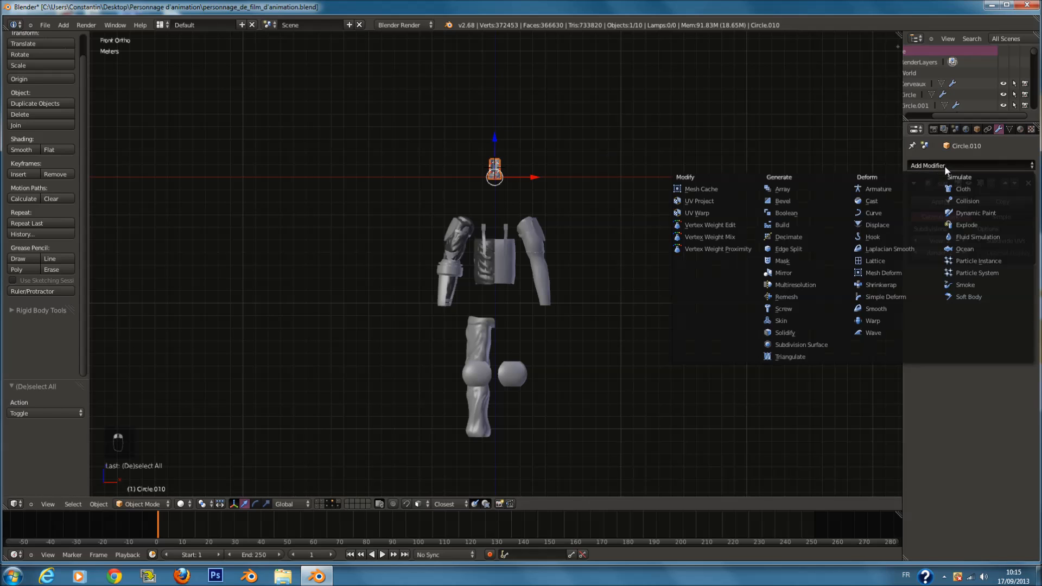
pyautogui.click(818, 276)
pyautogui.press('Tab')
pyautogui.press('a')
pyautogui.press('a')
pyautogui.press('a')
pyautogui.press('a')
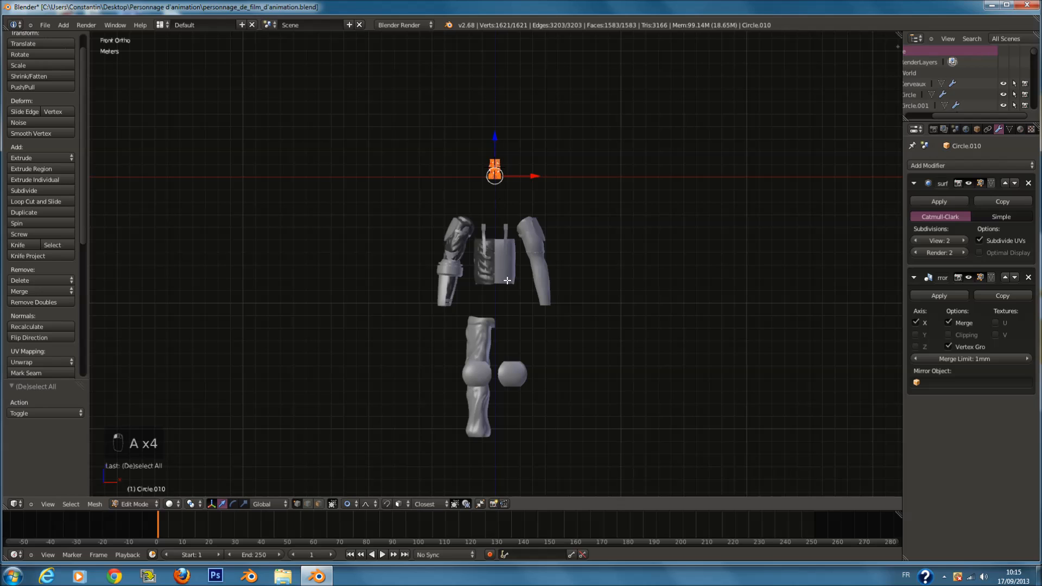
pyautogui.press('g')
pyautogui.press('z')
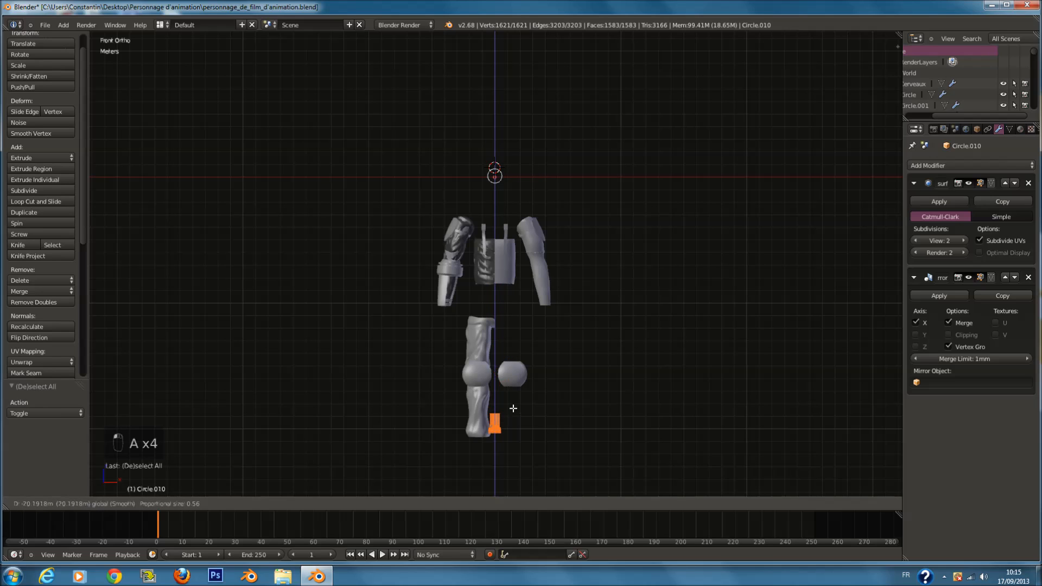
pyautogui.click(519, 421)
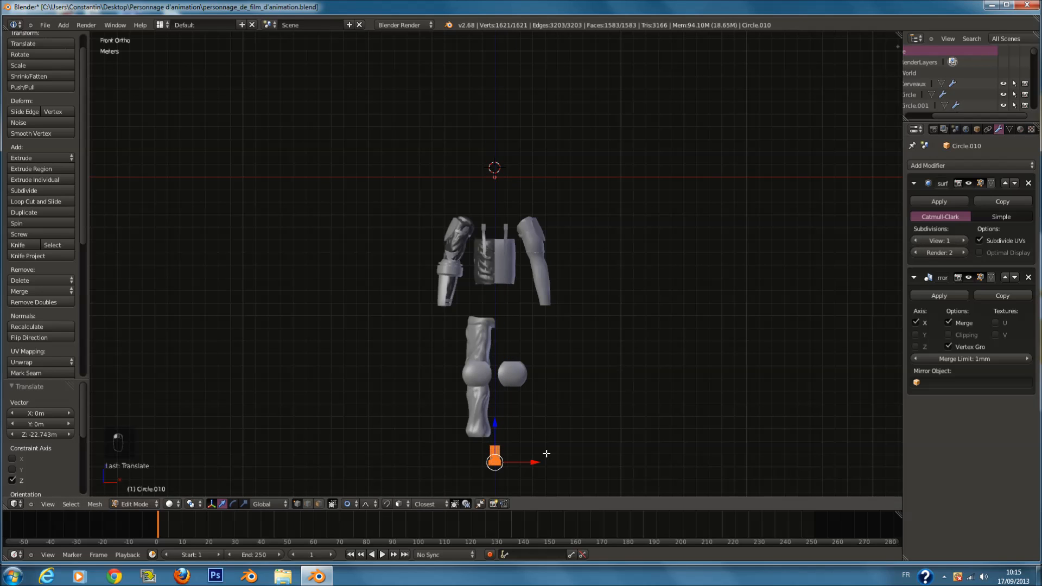
# Step: Set the boot's view subdivisions to 1 and shift its mesh about -1.17 m along X
pyautogui.press('g')
pyautogui.press('x')
pyautogui.click(523, 461)
pyautogui.press('KP_Decimal')
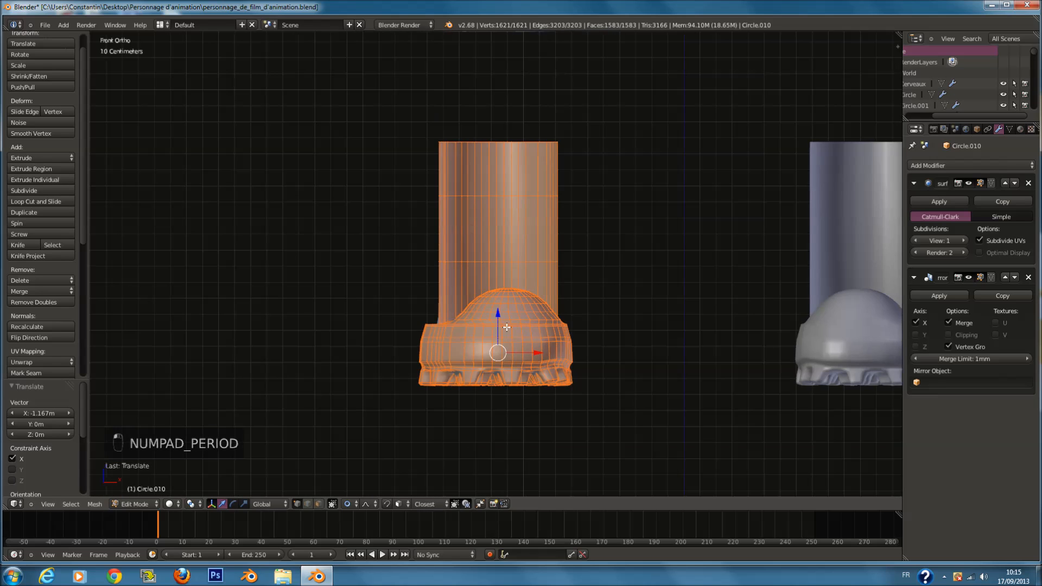
# Step: Scale up the boot mesh and move it about -18.2 cm along X and -2.9 cm along Z beneath the trouser leg
pyautogui.press('s')
pyautogui.click(667, 379)
pyautogui.scroll(2, 667, 379)
pyautogui.press('g')
pyautogui.click(650, 381)
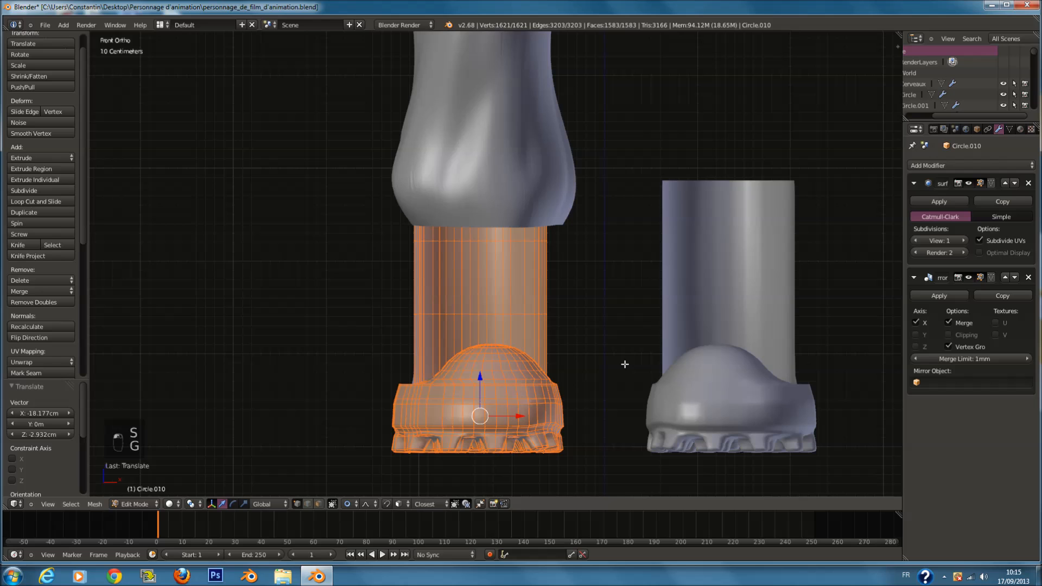
# Step: In the right side view, move the boot mesh along Y to line it up under the trouser leg
pyautogui.press('KP_3')
pyautogui.press('z')
pyautogui.moveTo(527, 415)
pyautogui.mouseDown()
pyautogui.moveTo(453, 410)
pyautogui.moveTo(465, 414)
pyautogui.mouseUp()
pyautogui.press('z')
pyautogui.scroll(-7, 507, 405)
pyautogui.scroll(2, 507, 406)
pyautogui.moveTo(512, 388); pyautogui.dragTo(570, 309, button='middle')
# Step: Resize the boot mesh and nudge it about 1.3 cm along Y
pyautogui.press('s')
pyautogui.click(664, 297)
pyautogui.moveTo(524, 403); pyautogui.dragTo(525, 401)
pyautogui.moveTo(524, 401); pyautogui.dragTo(621, 360, button='middle')
pyautogui.press('s')
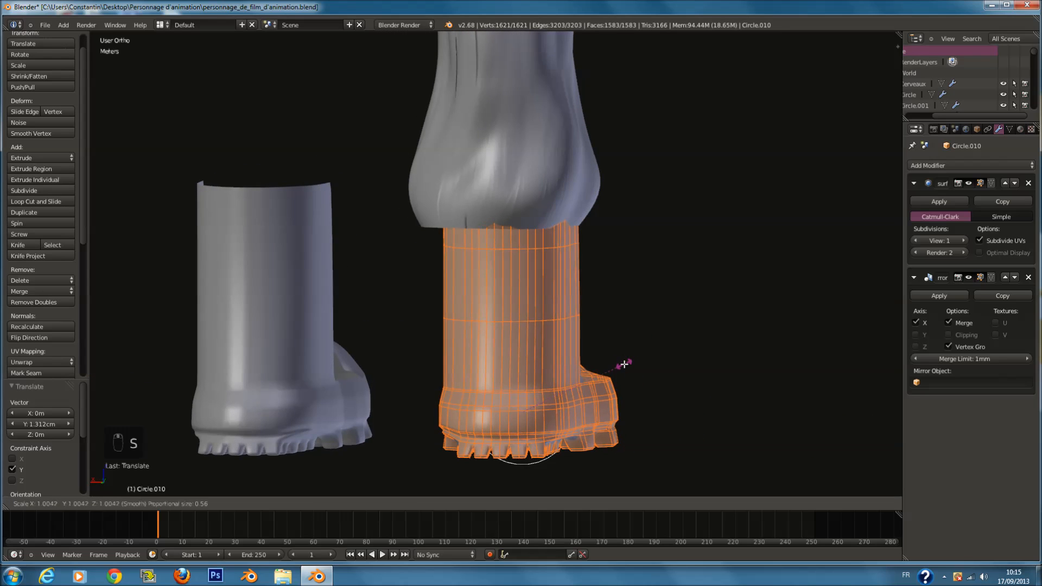
pyautogui.rightClick(627, 364)
# Step: Scale the boot mesh by 1.024 in the front view, leave edit mode, and save the file
pyautogui.press('KP_1')
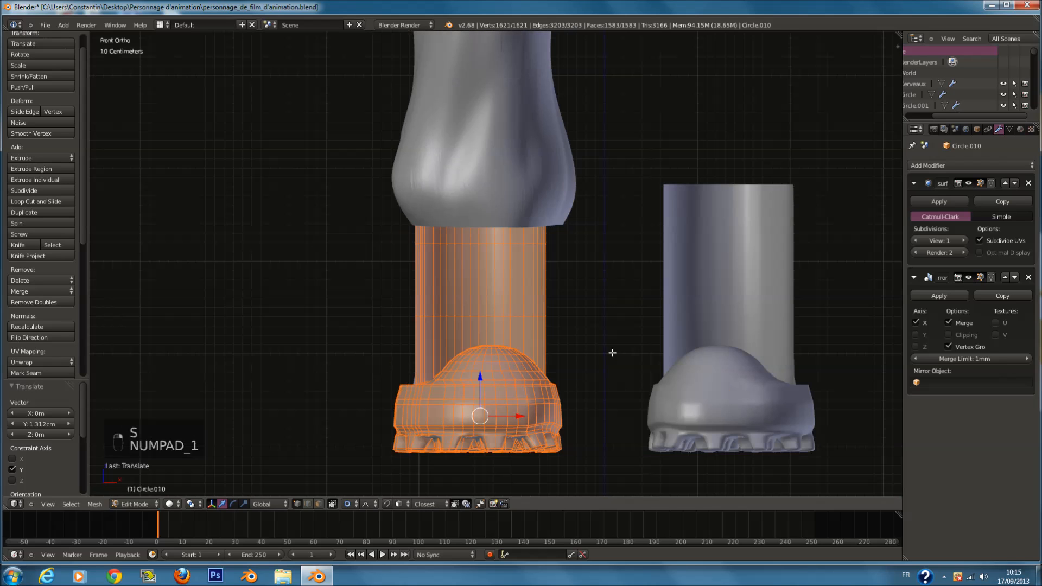
pyautogui.press('s')
pyautogui.click(554, 337)
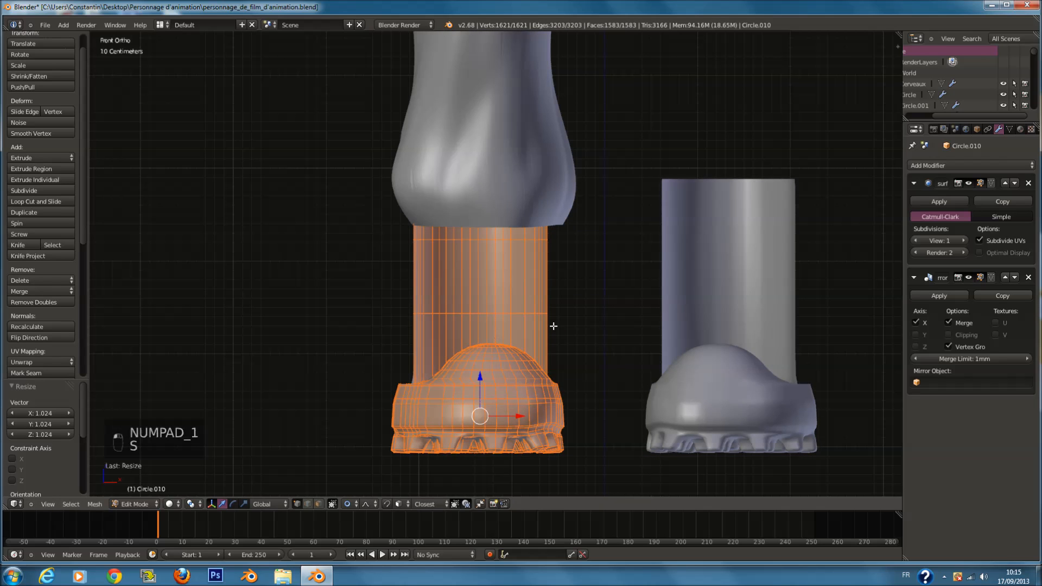
pyautogui.press('Tab')
pyautogui.hotkey('ctrl', 's')
pyautogui.moveTo(632, 326)
pyautogui.mouseDown(button='middle')
pyautogui.moveTo(683, 316)
pyautogui.moveTo(646, 334)
pyautogui.moveTo(628, 329)
pyautogui.mouseUp(button='middle')
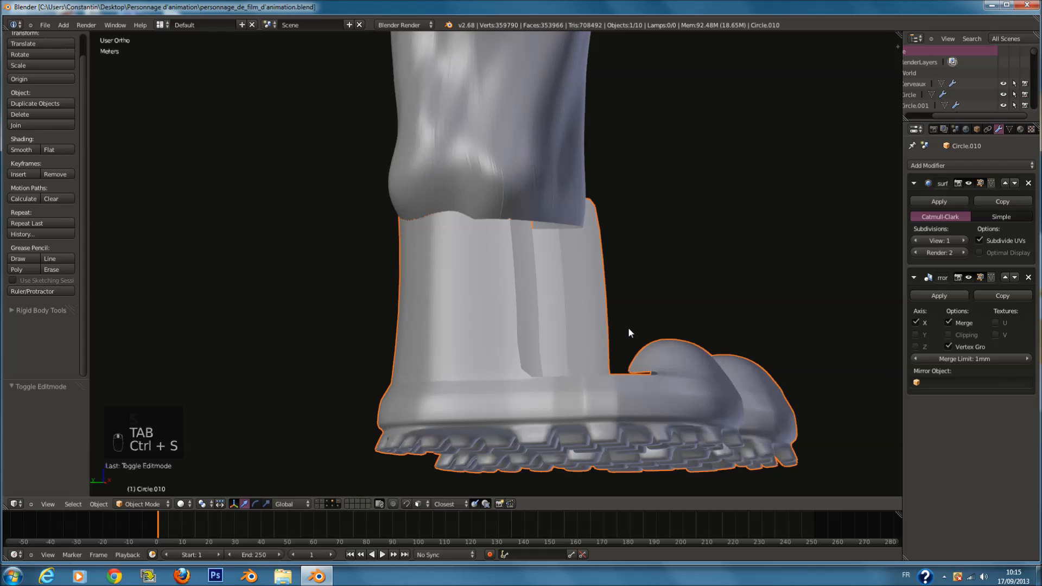
# Step: Reopen the boot mesh for editing, scale it by 1.062, and fine-tune its size once more
pyautogui.press('KP_1')
pyautogui.press('Tab')
pyautogui.press('s')
pyautogui.click(584, 310)
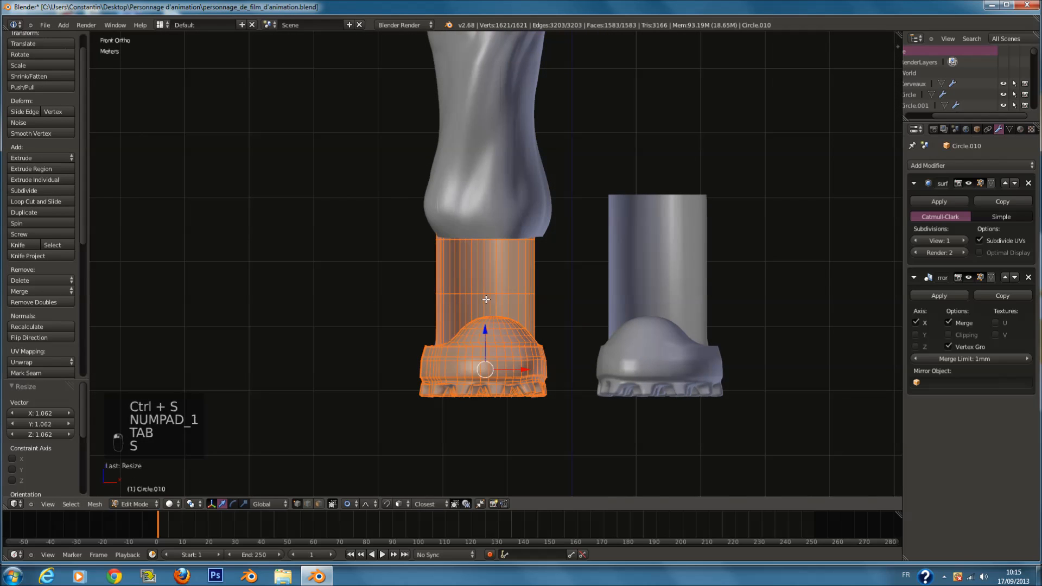
pyautogui.press('s')
pyautogui.click(600, 369)
# Step: Leave the boot's edit mode and save the file with the boots placed under the legs
pyautogui.scroll(-7, 599, 370)
pyautogui.press('Tab')
pyautogui.hotkey('ctrl', 's')
pyautogui.keyDown('shift'); pyautogui.scroll(2, 592, 335); pyautogui.keyUp('shift')
pyautogui.scroll(3, 591, 331)
pyautogui.scroll(-2, 592, 331)
pyautogui.hotkey('ctrl', 's')
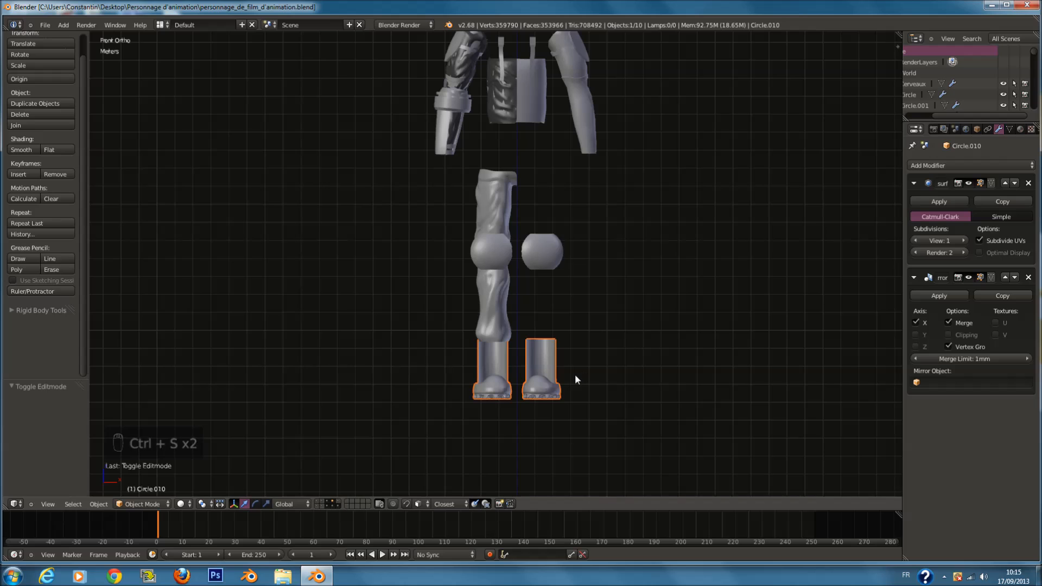
# Step: In the left side view, shift the boot mesh about -29.4 cm along Y, leave edit mode, and save the file
pyautogui.press('ctrl+KP_3')
pyautogui.scroll(2, 574, 374)
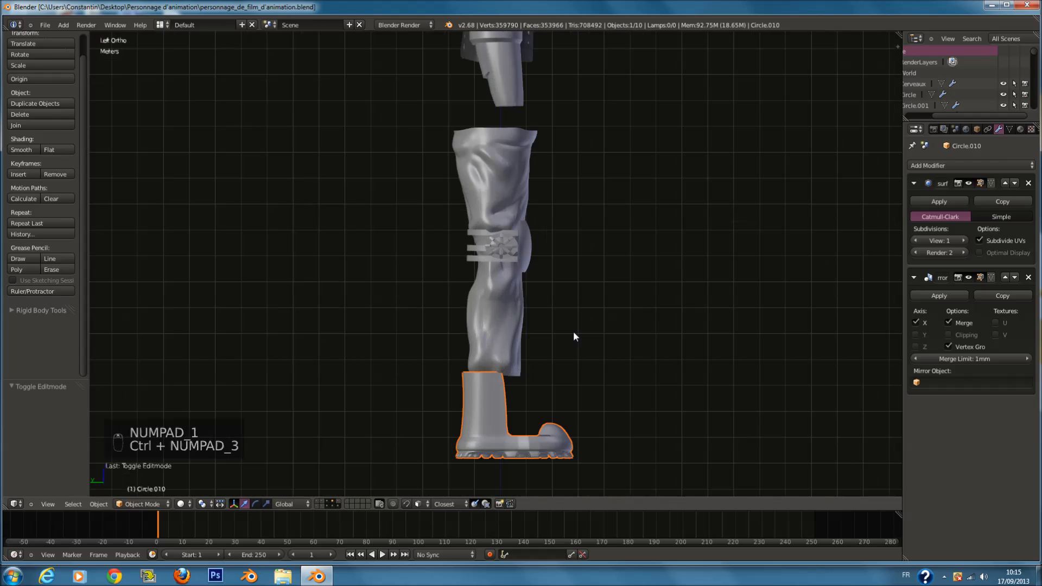
pyautogui.press('Tab')
pyautogui.moveTo(483, 447); pyautogui.dragTo(491, 447)
pyautogui.press('s')
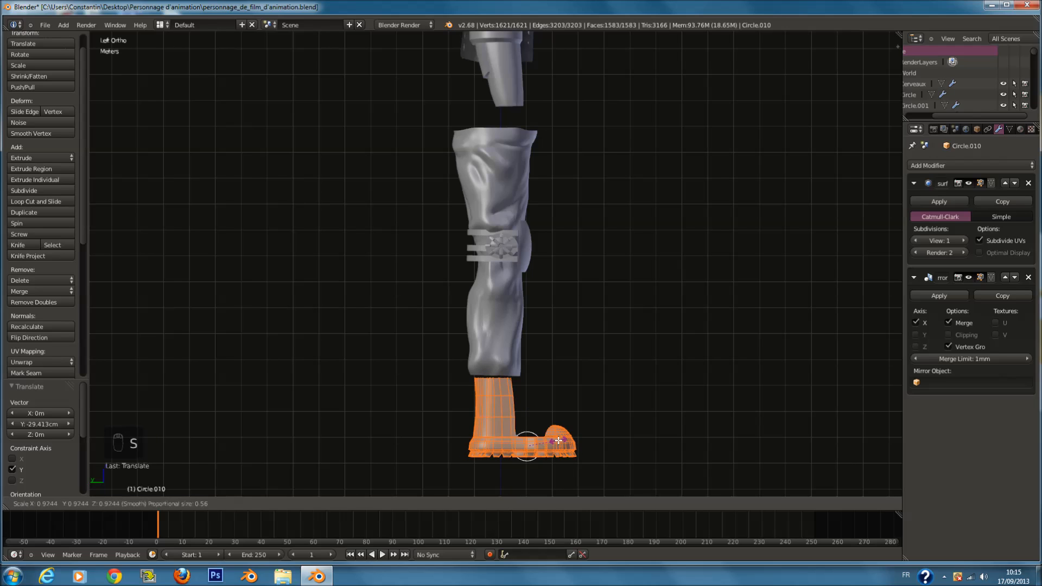
pyautogui.rightClick(565, 444)
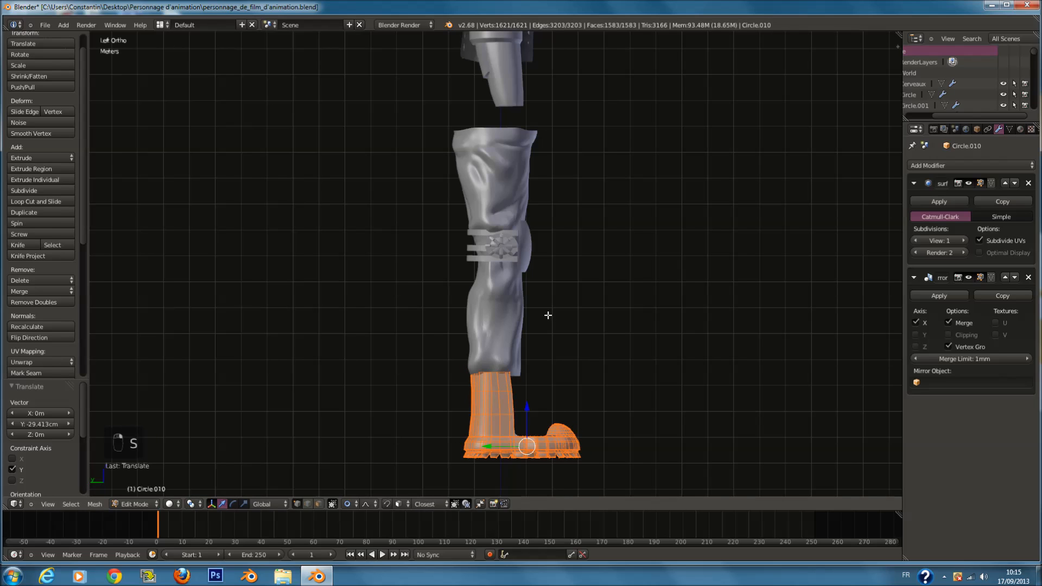
pyautogui.press('Tab')
pyautogui.hotkey('ctrl', 's')
pyautogui.hotkey('ctrl', 's')
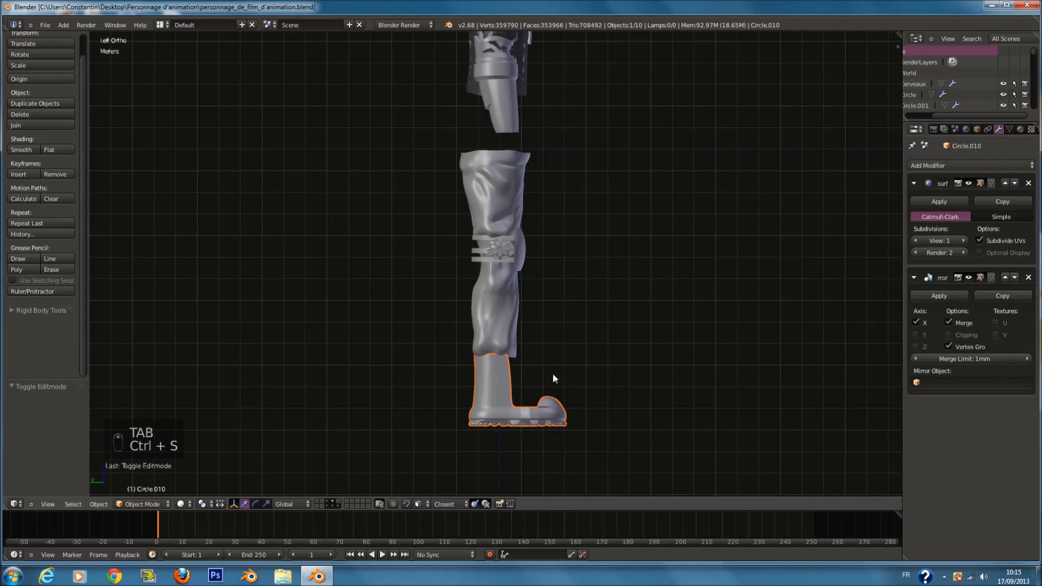
# Step: Scale the boot shaft's top edge loop by 1.151 so the opening flares out at the trouser hem
pyautogui.scroll(-2, 553, 373)
pyautogui.scroll(1, 555, 363)
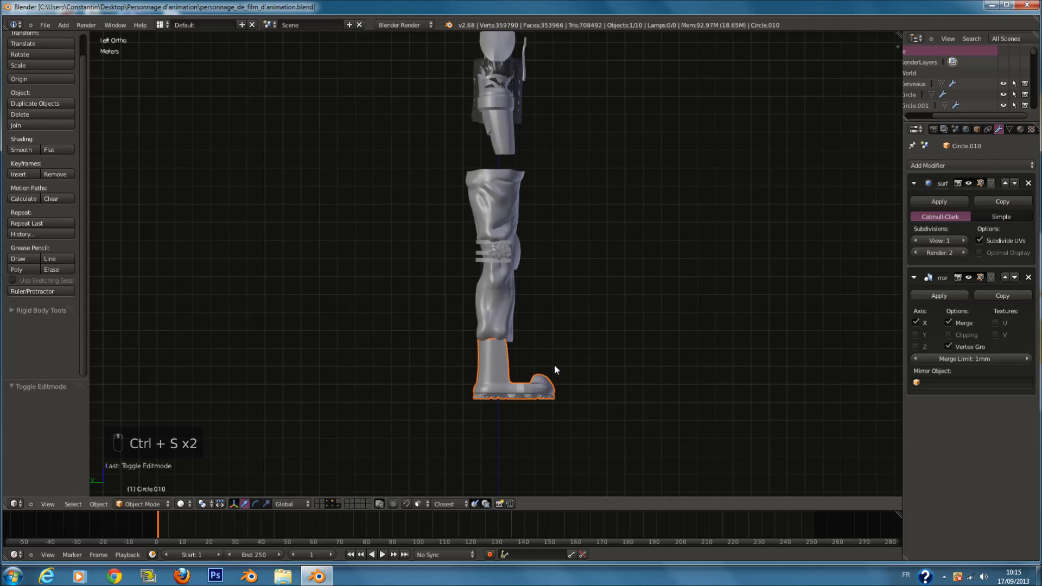
pyautogui.scroll(8, 555, 363)
pyautogui.press('Tab')
pyautogui.press('z')
pyautogui.press('a')
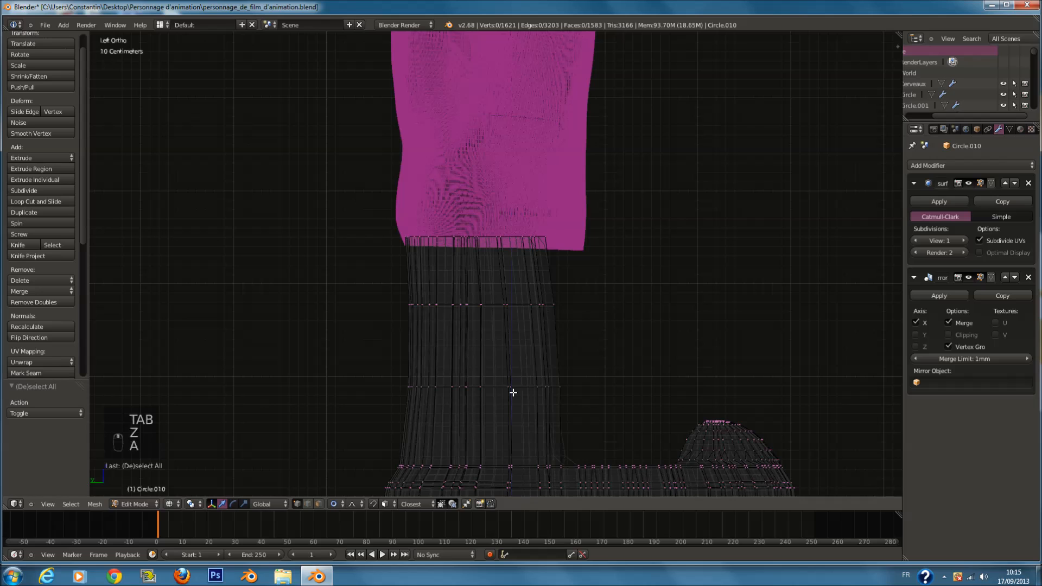
pyautogui.keyDown('alt'); pyautogui.rightClick(541, 234); pyautogui.keyUp('alt')
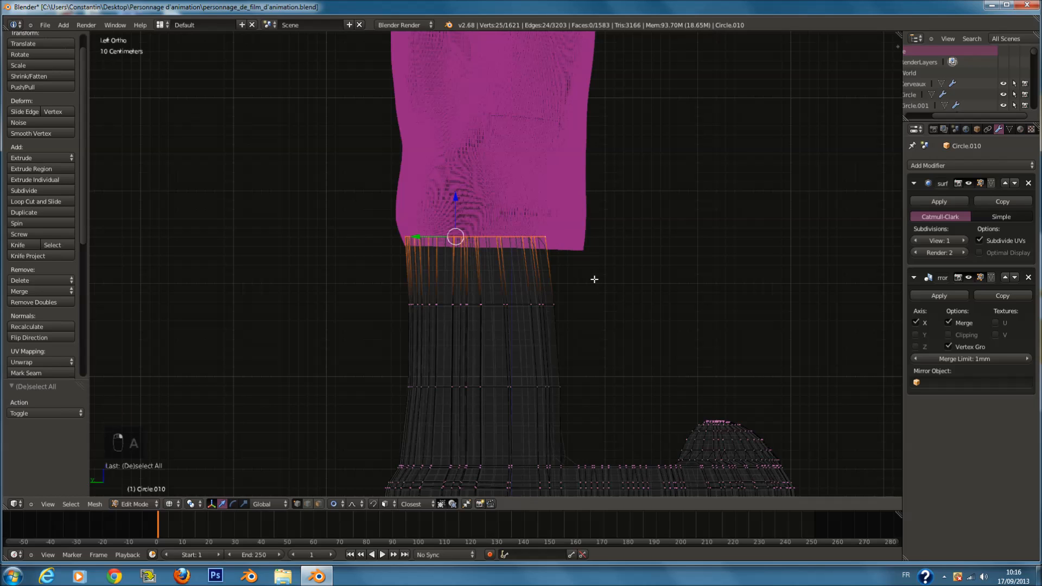
pyautogui.press('z')
pyautogui.press('s')
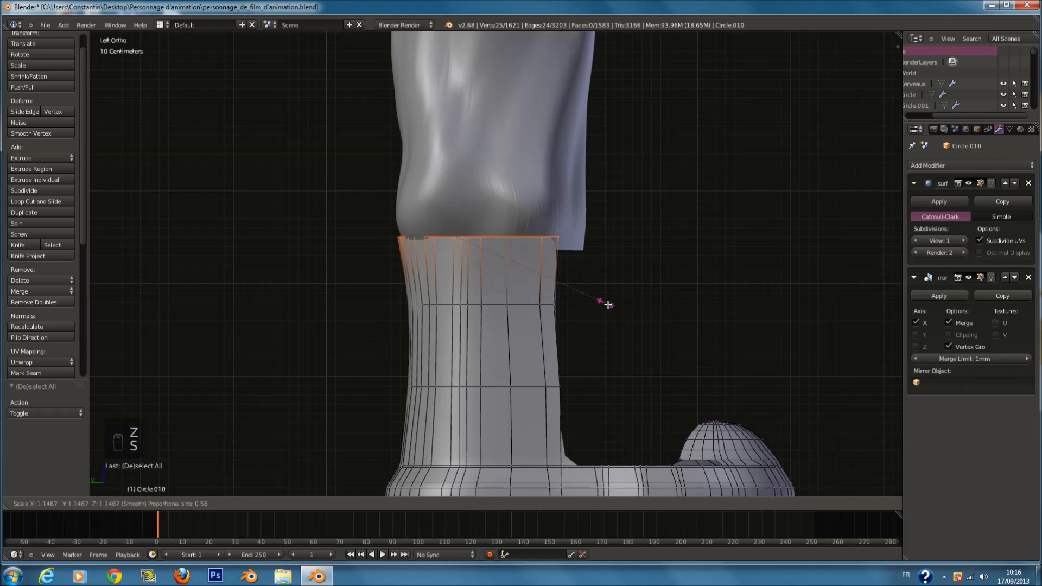
pyautogui.click(606, 305)
pyautogui.moveTo(584, 293); pyautogui.dragTo(689, 306, button='middle')
pyautogui.moveTo(489, 244); pyautogui.dragTo(506, 261, button='middle')
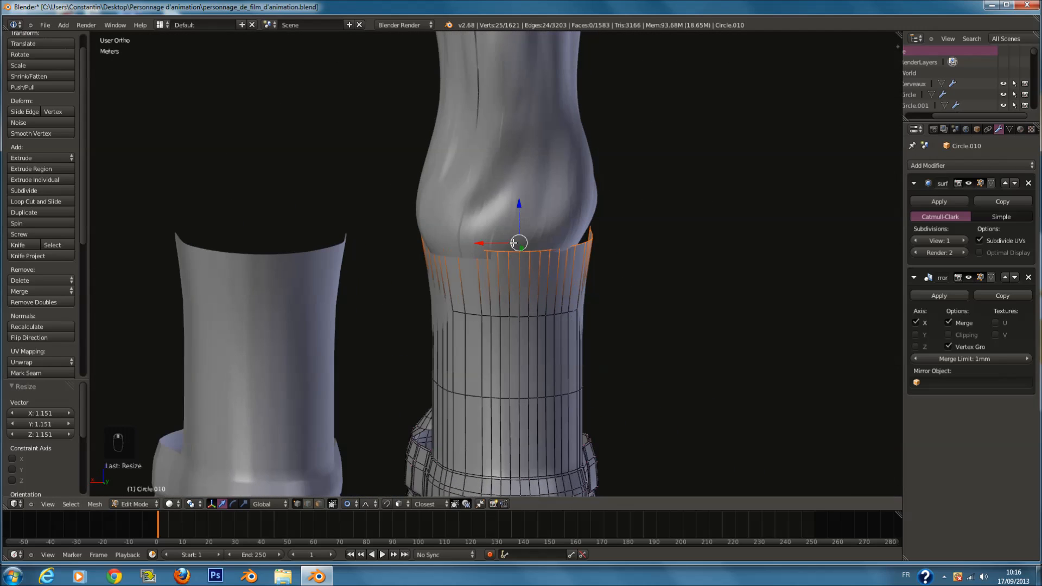
# Step: Clear the edge loop selection, leave the boot's edit mode, and save the file
pyautogui.press('a')
pyautogui.press('a')
pyautogui.press('a')
pyautogui.moveTo(496, 392); pyautogui.dragTo(476, 468, button='middle')
pyautogui.press('Tab')
pyautogui.moveTo(594, 353); pyautogui.dragTo(619, 356, button='middle')
pyautogui.hotkey('ctrl', 's')
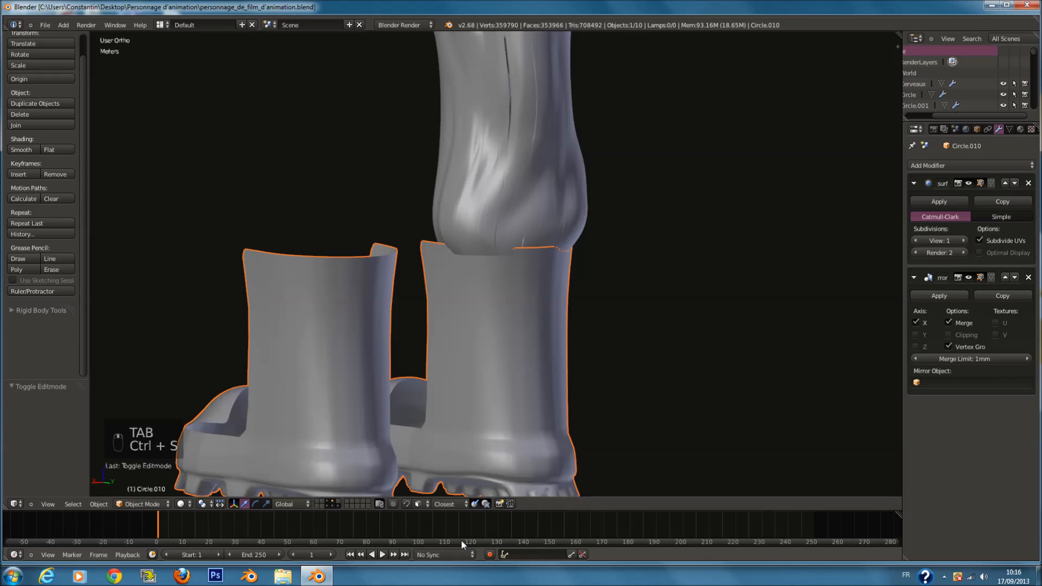
# Step: Show only the boots' layer and reopen the boot mesh for editing around the open front of its shaft
pyautogui.click(335, 503)
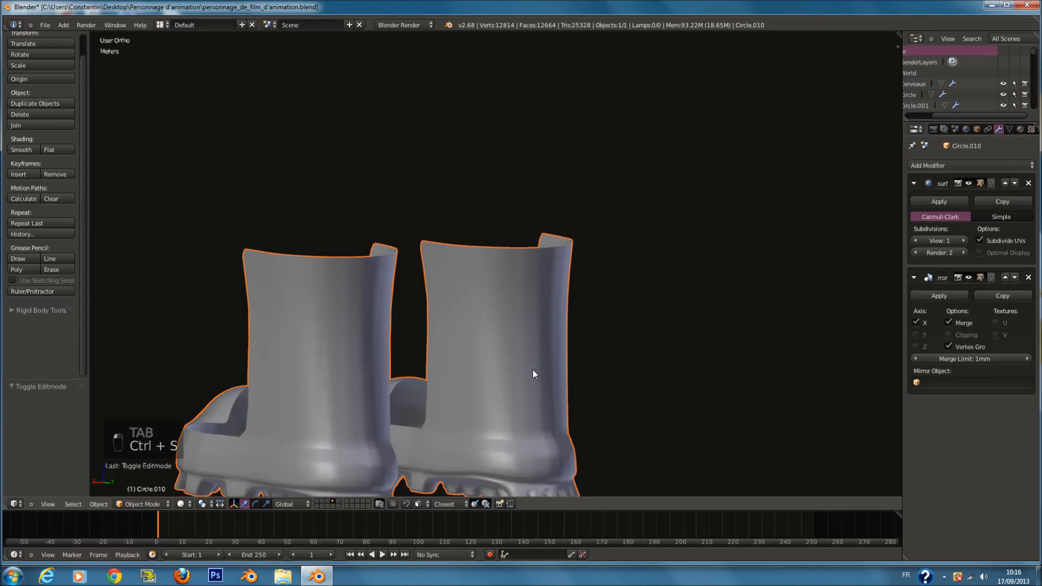
pyautogui.press('KP_1')
pyautogui.press('Tab')
pyautogui.moveTo(575, 351); pyautogui.dragTo(639, 296, button='middle')
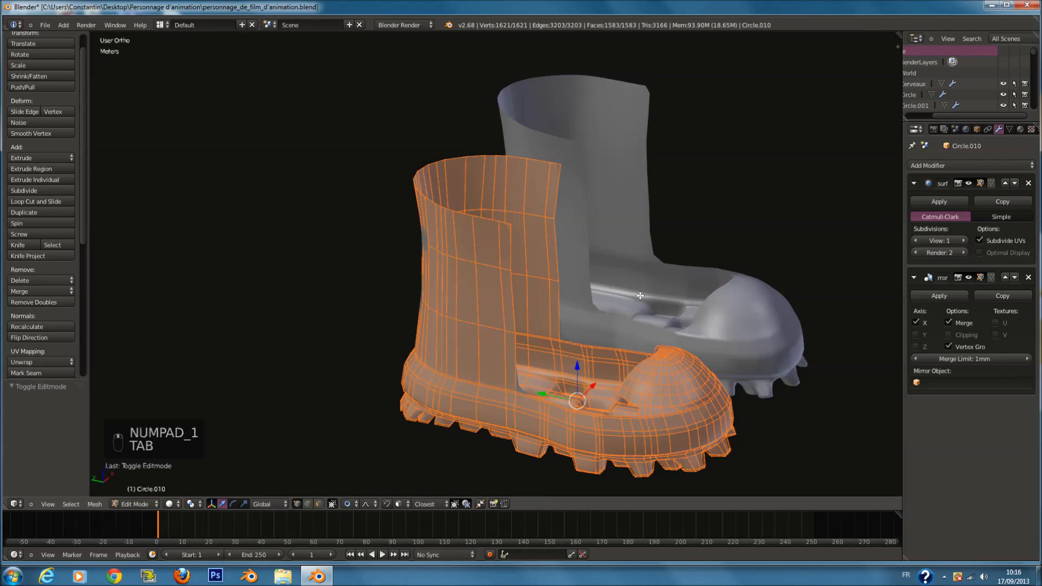
pyautogui.scroll(5, 572, 370)
pyautogui.press('z')
pyautogui.press('z')
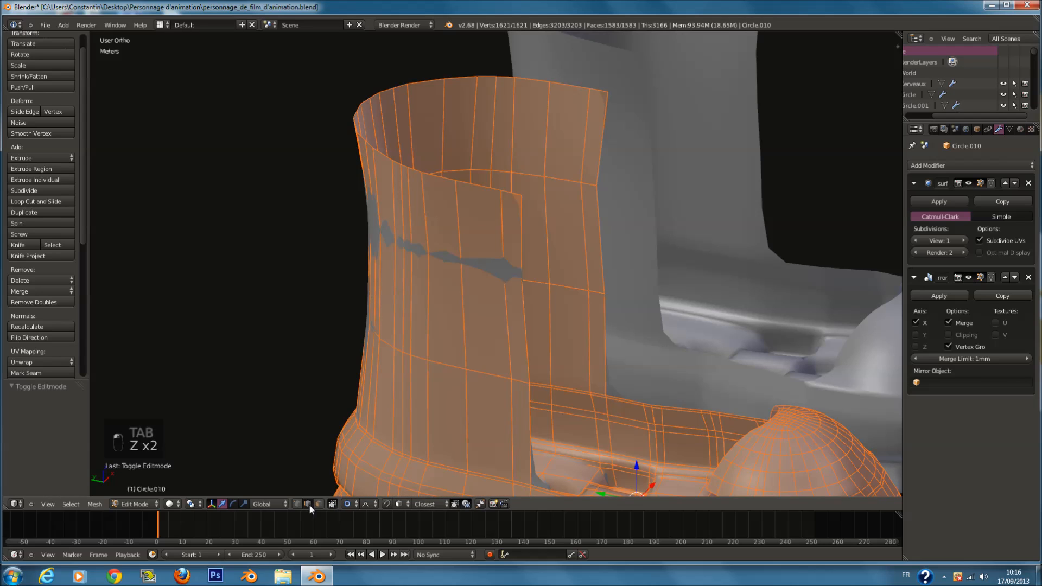
# Step: In edge selection, fill two faces between the opposite vertical edges of the shaft's front opening
pyautogui.press('a')
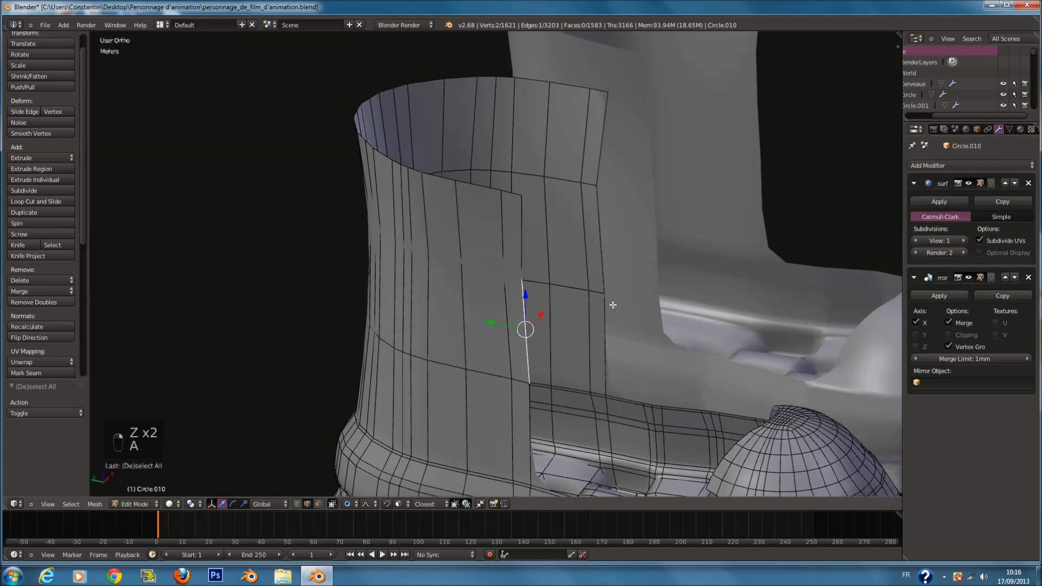
pyautogui.moveTo(612, 305); pyautogui.dragTo(609, 262, button='middle')
pyautogui.press('f')
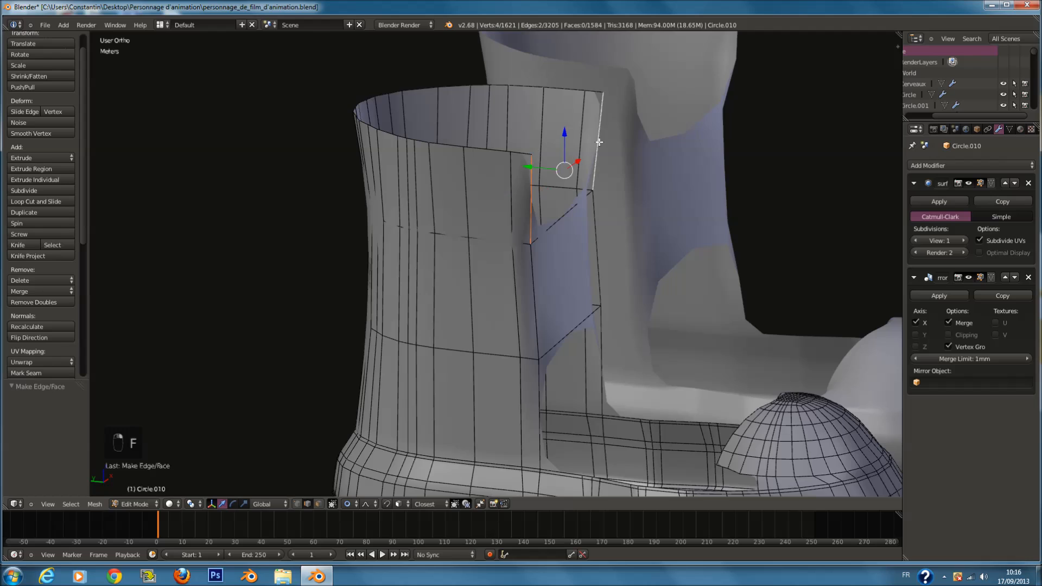
pyautogui.press('f')
# Step: Bridge the opposite rims of the instep opening with three adjoining faces
pyautogui.moveTo(599, 143); pyautogui.dragTo(675, 333, button='middle')
pyautogui.scroll(5, 659, 298)
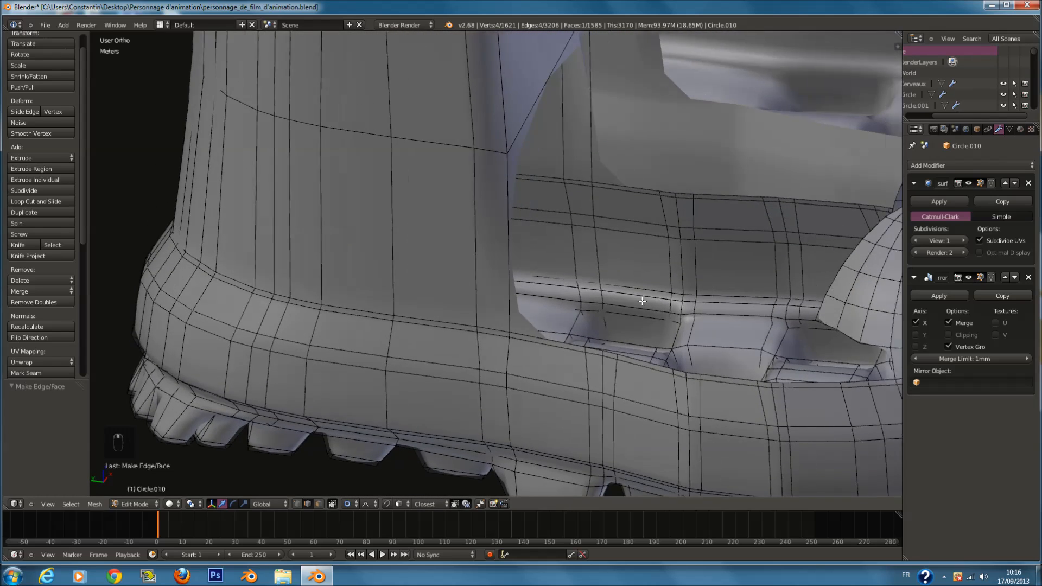
pyautogui.scroll(2, 642, 300)
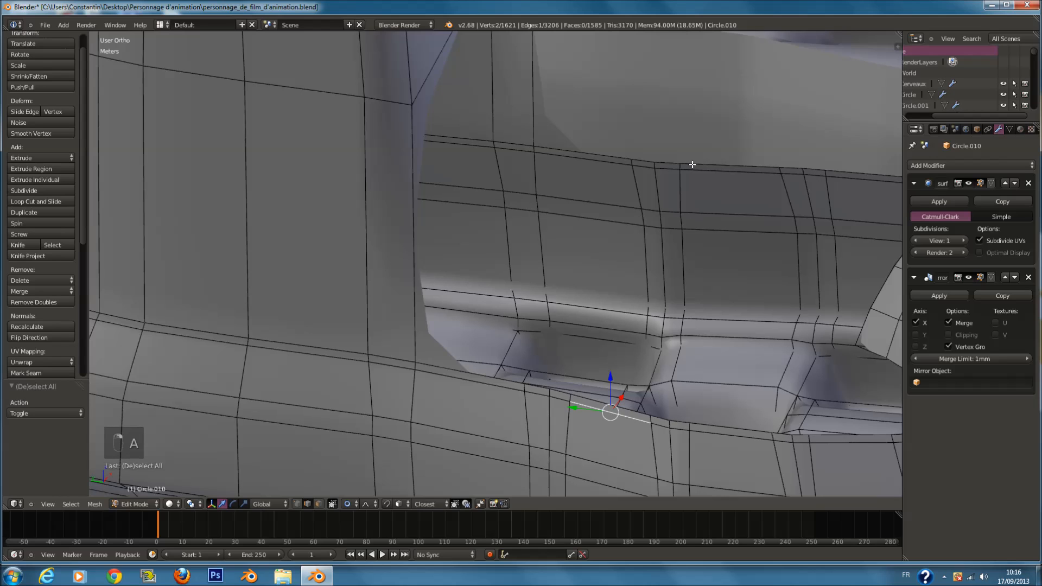
pyautogui.moveTo(710, 197); pyautogui.dragTo(672, 368, button='middle')
pyautogui.press('a')
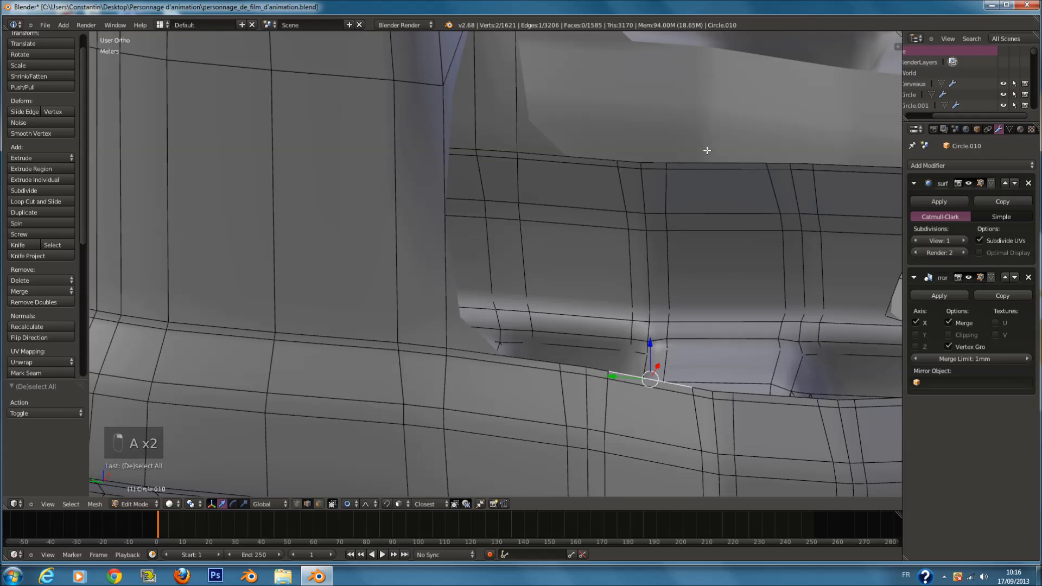
pyautogui.keyDown('shift'); pyautogui.rightClick(707, 150); pyautogui.keyUp('shift')
pyautogui.press('f')
pyautogui.rightClick(650, 159)
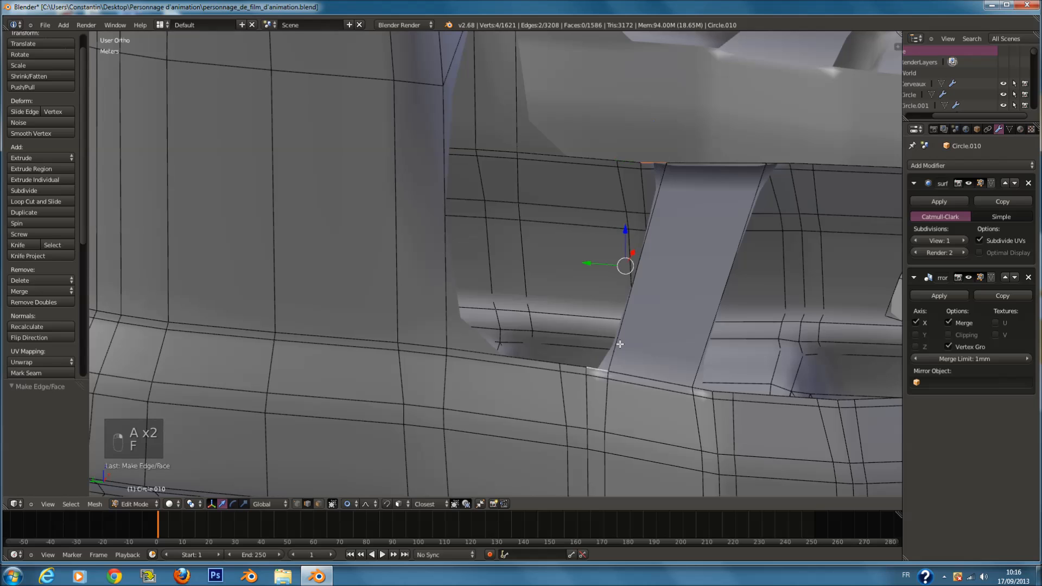
pyautogui.press('f')
pyautogui.rightClick(584, 315)
pyautogui.keyDown('shift'); pyautogui.rightClick(568, 366); pyautogui.keyUp('shift')
pyautogui.press('f')
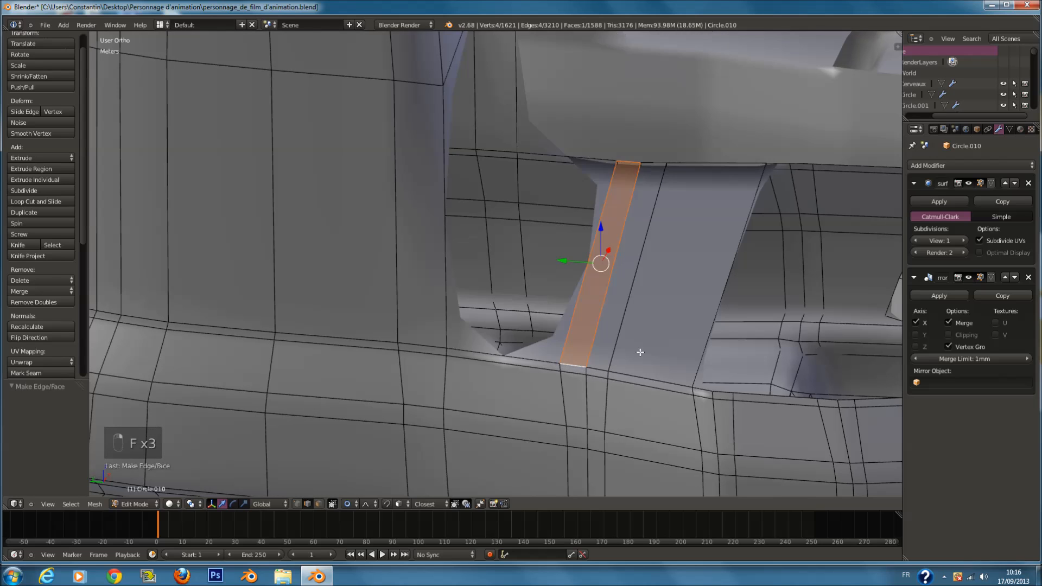
# Step: Fill a face joining the lower front of the shaft to the rear of the instep strip
pyautogui.scroll(-2, 641, 347)
pyautogui.press('Tab')
pyautogui.press('Tab')
pyautogui.scroll(3, 641, 341)
pyautogui.press('a')
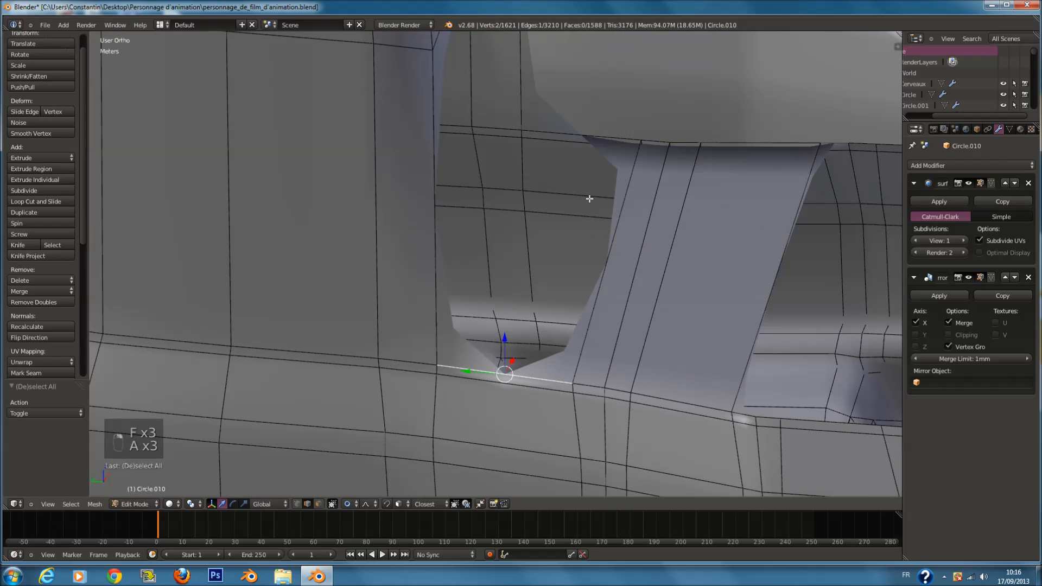
pyautogui.scroll(-3, 589, 191)
pyautogui.press('a')
pyautogui.moveTo(559, 201); pyautogui.dragTo(558, 265, button='middle')
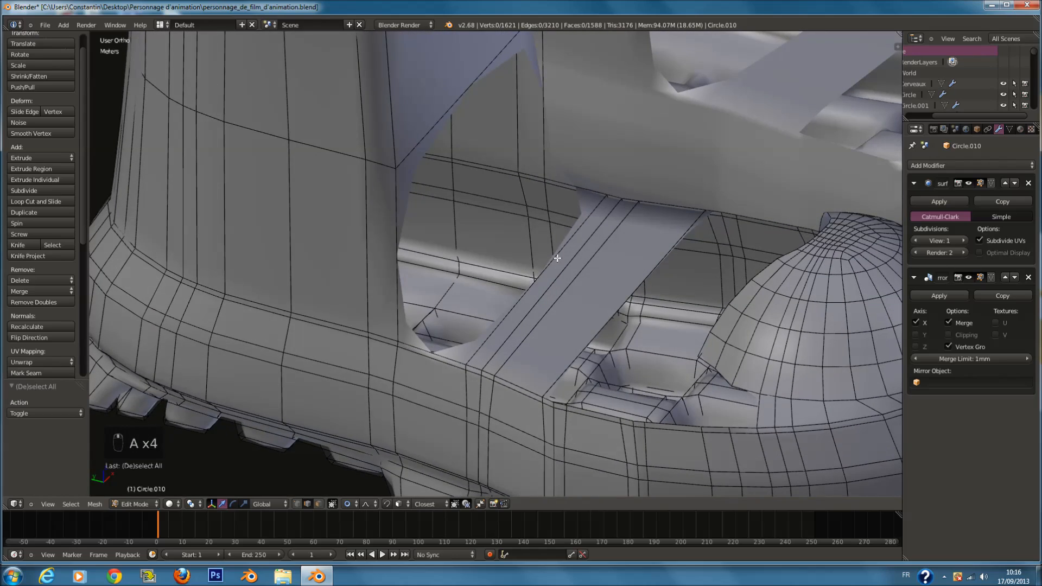
pyautogui.keyDown('shift'); pyautogui.rightClick(464, 83); pyautogui.keyUp('shift')
pyautogui.press('f')
pyautogui.scroll(-2, 502, 185)
pyautogui.moveTo(512, 214); pyautogui.dragTo(501, 244, button='middle')
pyautogui.scroll(3, 501, 244)
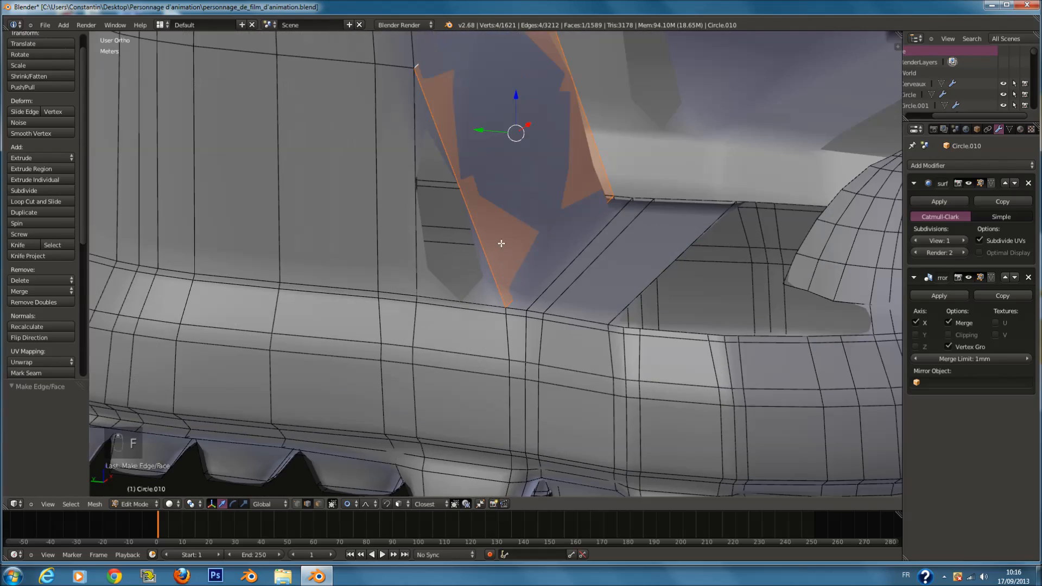
# Step: Add a crosswise loop cut to the face between shaft and instep, and fill the triangular gap on one side
pyautogui.rightClick(476, 300)
pyautogui.hotkey('ctrl', 'r')
pyautogui.doubleClick(471, 196)
pyautogui.rightClick(478, 237)
pyautogui.keyDown('shift'); pyautogui.rightClick(470, 296); pyautogui.keyUp('shift')
pyautogui.keyDown('shift'); pyautogui.rightClick(413, 219); pyautogui.keyUp('shift')
pyautogui.keyDown('shift'); pyautogui.rightClick(442, 144); pyautogui.keyUp('shift')
pyautogui.press('f')
pyautogui.moveTo(647, 179); pyautogui.dragTo(457, 203, button='middle')
# Step: Select the edges around the triangular gap on the other side of the ankle and fill it with a face
pyautogui.press('a')
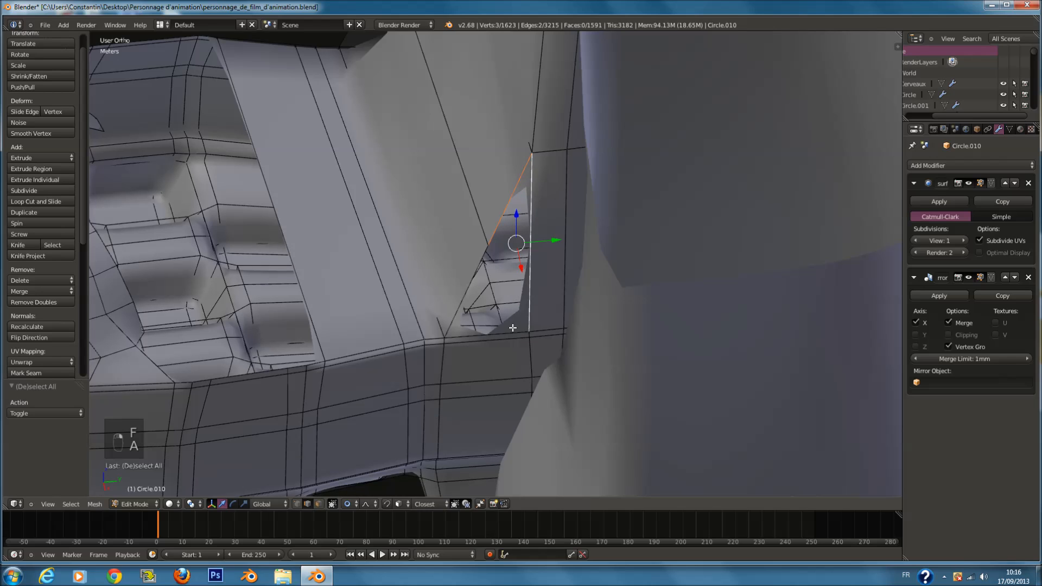
pyautogui.hotkey('ctrl', 'z')
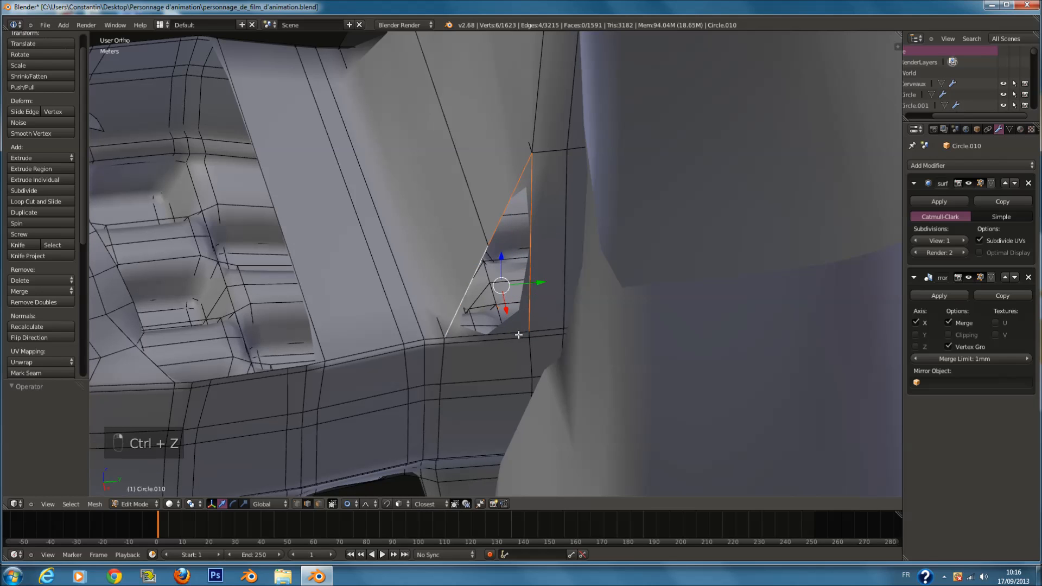
pyautogui.press('f')
pyautogui.hotkey('ctrl', 'z')
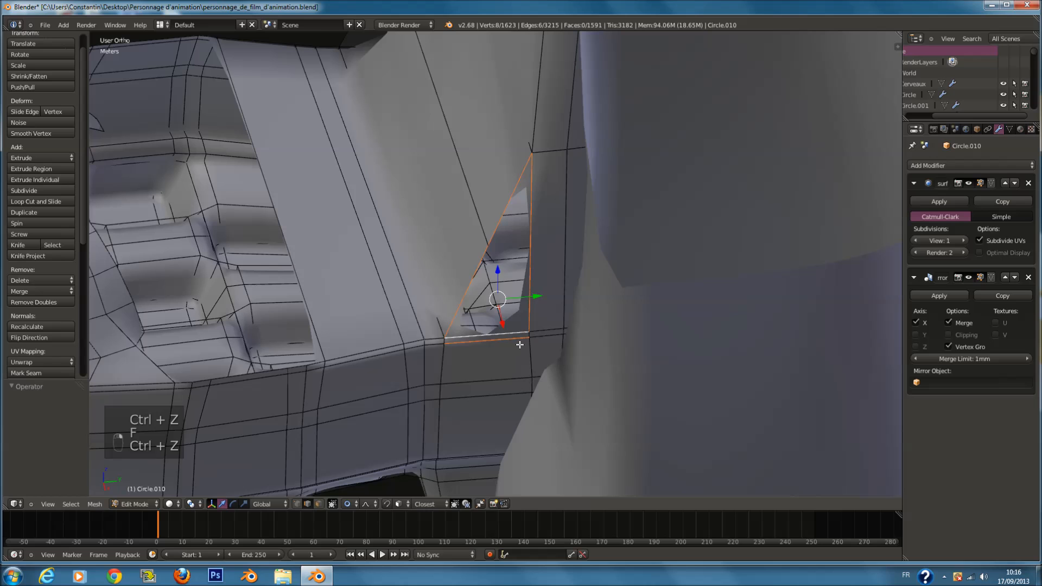
pyautogui.press('f')
# Step: Smooth the vertices of the two triangular ankle faces once, leave edit mode, and save the file
pyautogui.moveTo(236, 169); pyautogui.dragTo(427, 402, button='middle')
pyautogui.click(319, 504)
pyautogui.keyDown('shift'); pyautogui.click(391, 270); pyautogui.keyUp('shift')
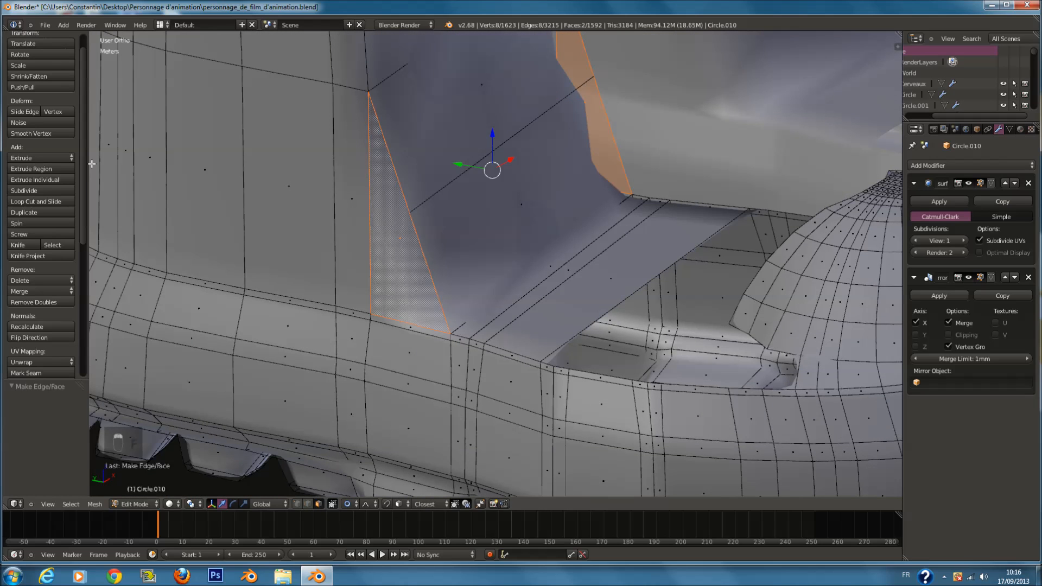
pyautogui.click(49, 131)
pyautogui.scroll(-4, 606, 162)
pyautogui.scroll(2, 605, 162)
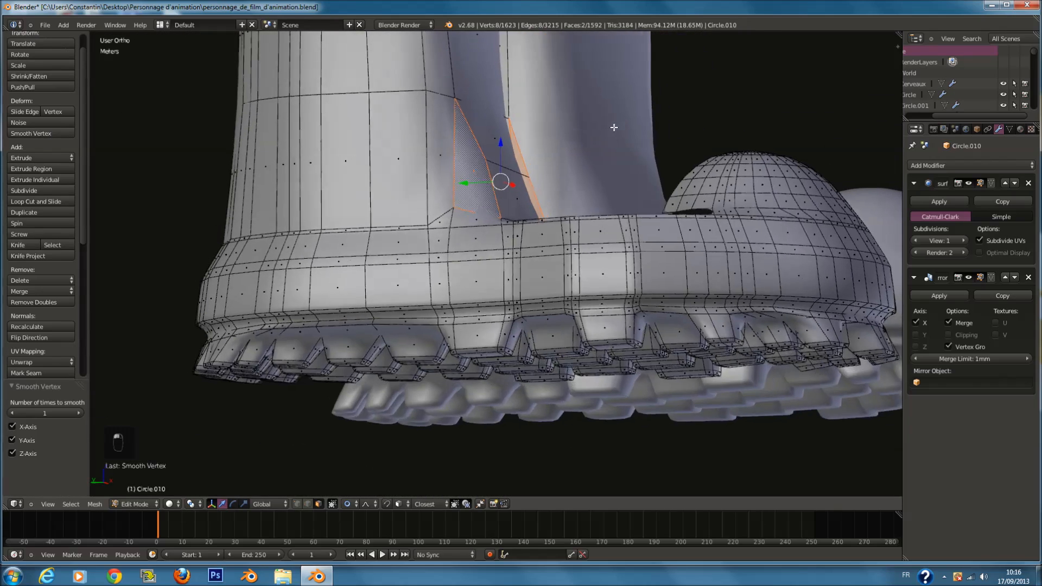
pyautogui.press('Tab')
pyautogui.hotkey('ctrl', 's')
# Step: Reopen the boot mesh and bridge the instep's opposite rims with a wide face ahead of the existing strip
pyautogui.press('Tab')
pyautogui.scroll(3, 546, 357)
pyautogui.press('a')
pyautogui.press('a')
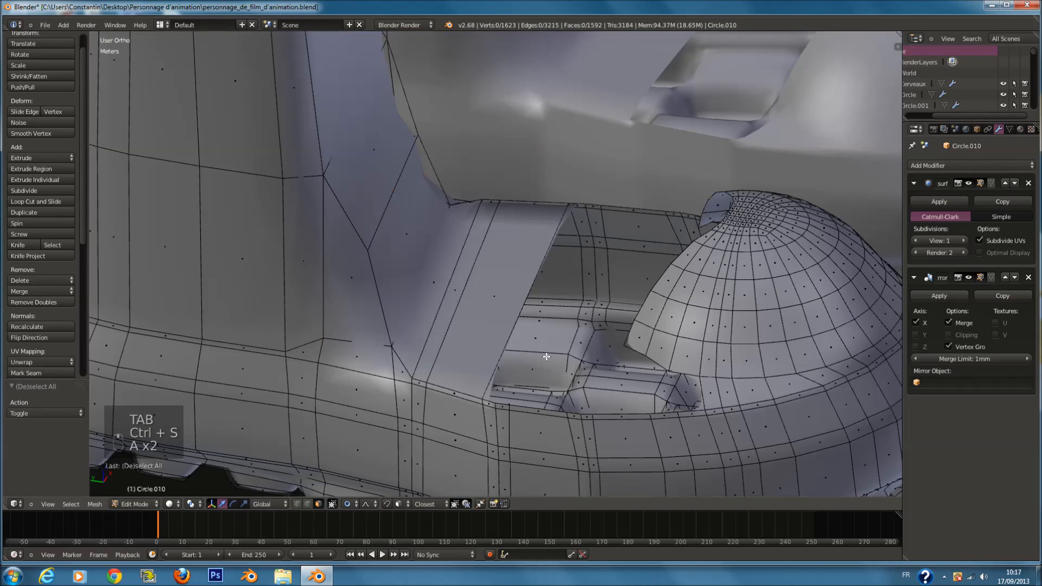
pyautogui.click(308, 506)
pyautogui.scroll(-2, 524, 401)
pyautogui.moveTo(523, 402); pyautogui.dragTo(489, 450, button='middle')
pyautogui.scroll(2, 532, 179)
pyautogui.press('f')
# Step: Close the gap between the wide face and the instep strip with two narrow faces, and save the file
pyautogui.rightClick(491, 465)
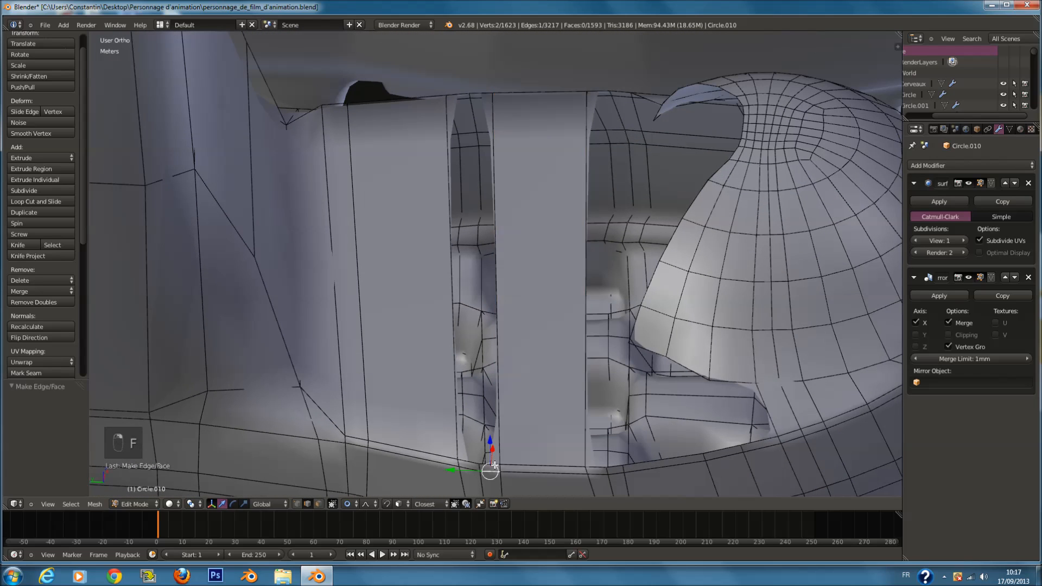
pyautogui.keyDown('shift'); pyautogui.rightClick(485, 93); pyautogui.keyUp('shift')
pyautogui.press('f')
pyautogui.rightClick(461, 94)
pyautogui.rightClick(474, 167)
pyautogui.keyDown('shift'); pyautogui.rightClick(452, 172); pyautogui.keyUp('shift')
pyautogui.press('f')
pyautogui.keyDown('ctrl'); pyautogui.scroll(5, 564, 244); pyautogui.keyUp('ctrl')
pyautogui.hotkey('ctrl', 's')
pyautogui.click(614, 273)
# Step: Try to bridge the next pair of rim edges beside the toe cap with a face, and undo it
pyautogui.press('a')
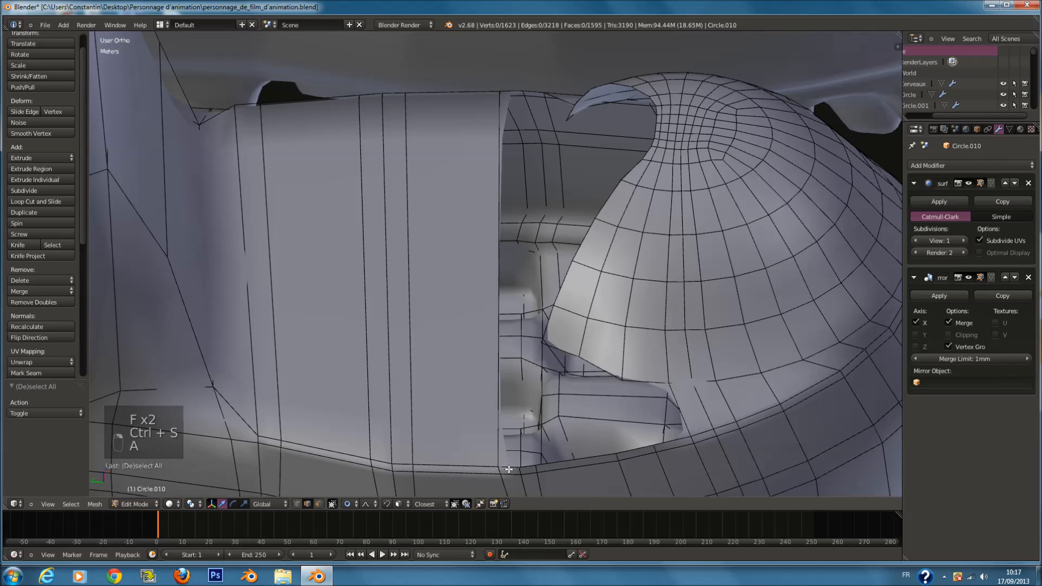
pyautogui.keyDown('shift'); pyautogui.rightClick(511, 88); pyautogui.keyUp('shift')
pyautogui.press('f')
pyautogui.rightClick(511, 90)
pyautogui.moveTo(511, 89); pyautogui.dragTo(432, 491, button='middle')
pyautogui.hotkey('ctrl', 'z')
pyautogui.hotkey('ctrl', 'z')
pyautogui.hotkey('ctrl', 'z')
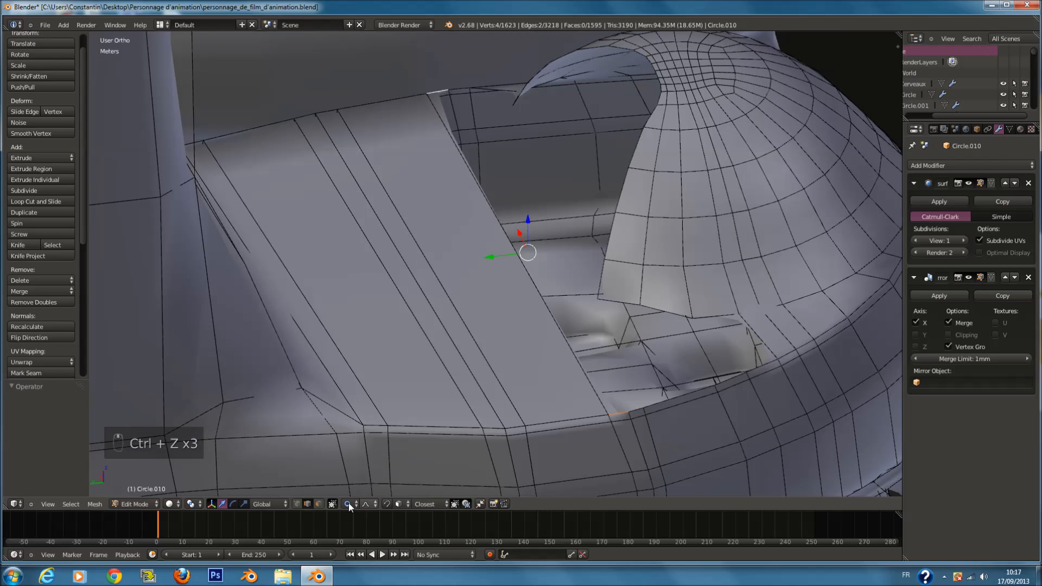
# Step: Delete the frontmost wide face of the instep strip in face selection, and save the file
pyautogui.rightClick(504, 341)
pyautogui.press('x')
pyautogui.click(497, 337)
pyautogui.moveTo(496, 338); pyautogui.dragTo(304, 489, button='middle')
pyautogui.hotkey('ctrl', 's')
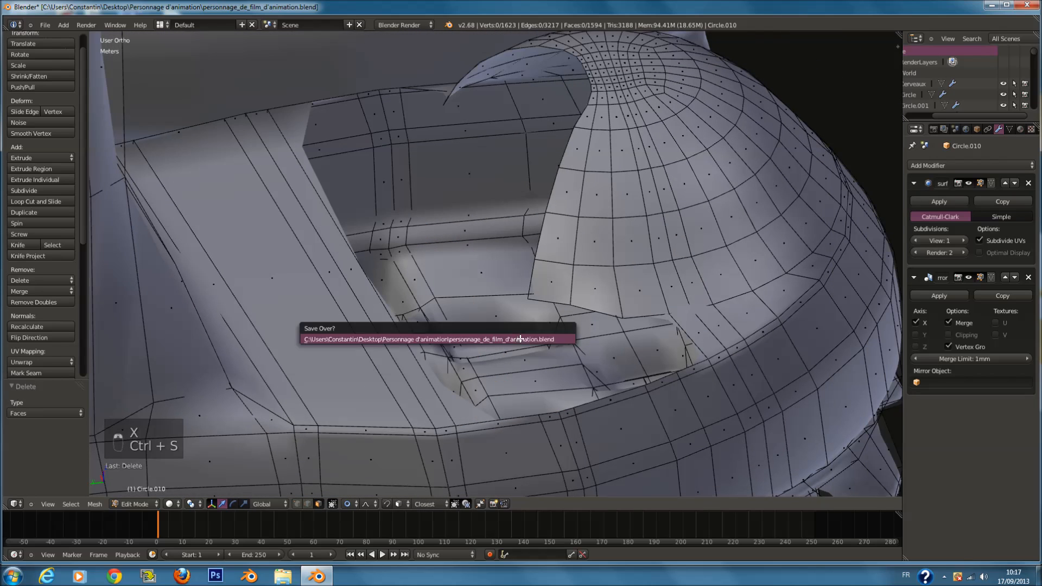
# Step: Add two lengthwise loop cuts running down the shaft's front faces and along the instep strip
pyautogui.moveTo(477, 279); pyautogui.dragTo(536, 170, button='middle')
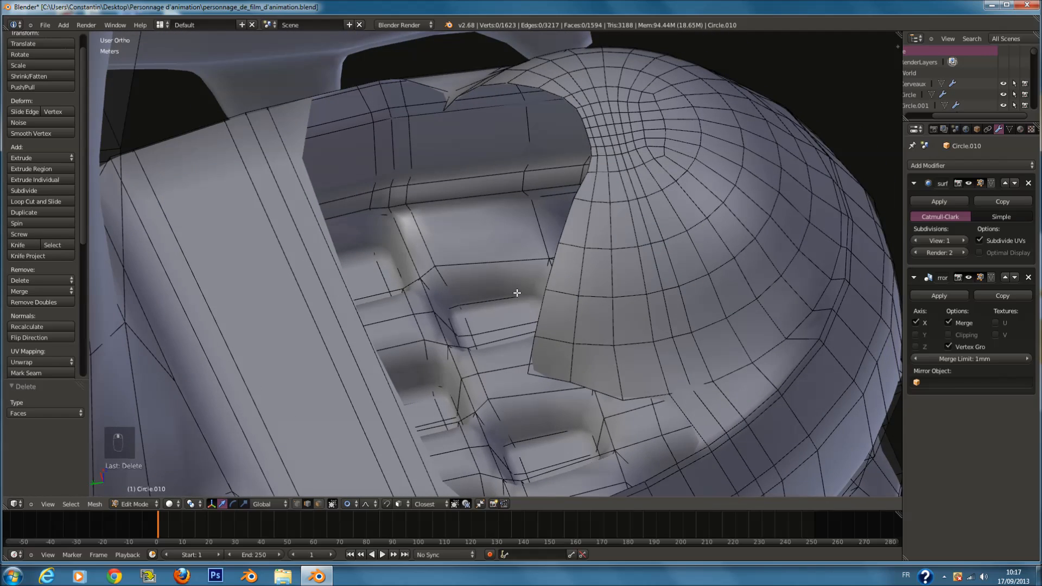
pyautogui.scroll(-5, 397, 313)
pyautogui.hotkey('ctrl', 'r')
pyautogui.scroll(4, 384, 251)
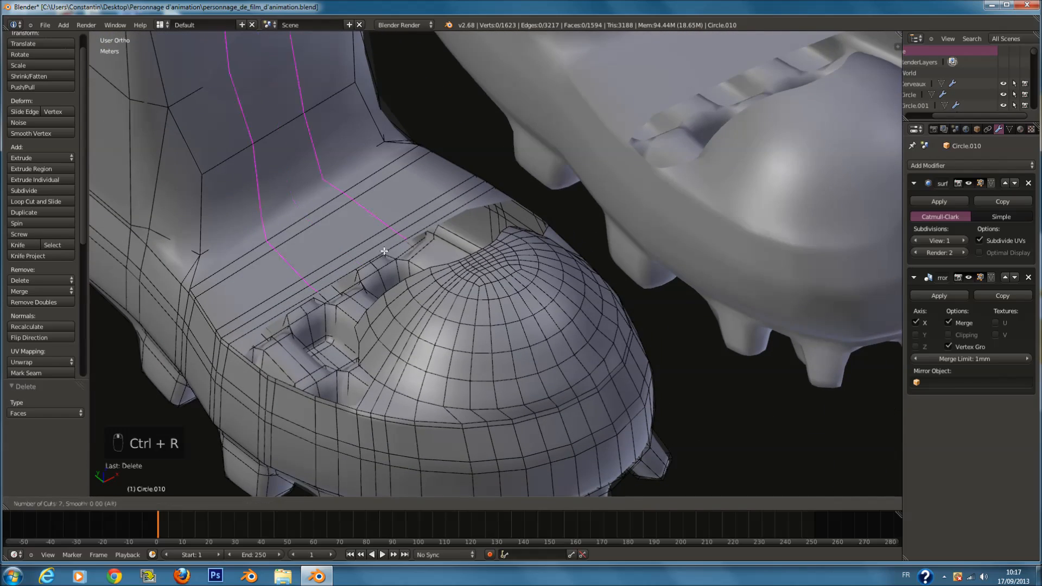
pyautogui.click(384, 251)
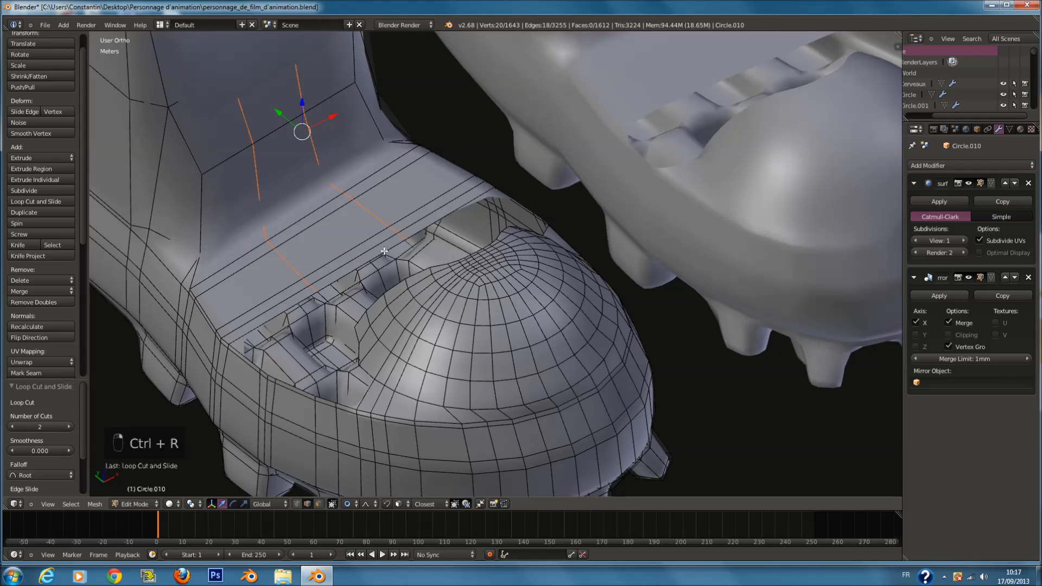
# Step: Move the two new edge loops -22.75 cm along Y and 4.981 cm along Z, and show the left side view
pyautogui.moveTo(385, 251); pyautogui.dragTo(423, 196, button='middle')
pyautogui.keyDown('shift'); pyautogui.moveTo(354, 74); pyautogui.dragTo(387, 234, button='middle'); pyautogui.keyUp('shift')
pyautogui.scroll(-2, 353, 195)
pyautogui.scroll(2, 387, 233)
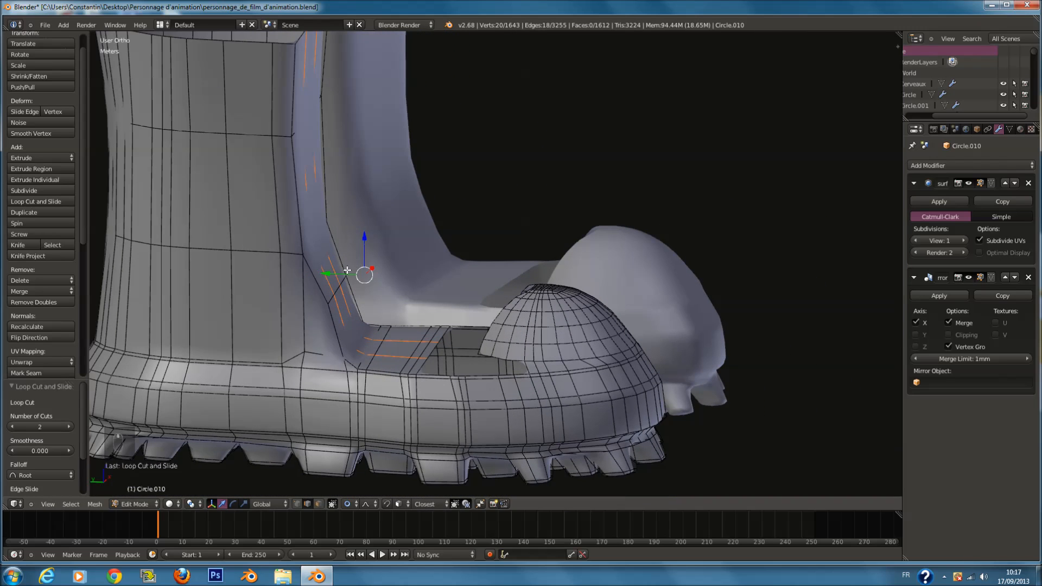
pyautogui.press('g')
pyautogui.press('y')
pyautogui.press('z')
pyautogui.click(380, 260)
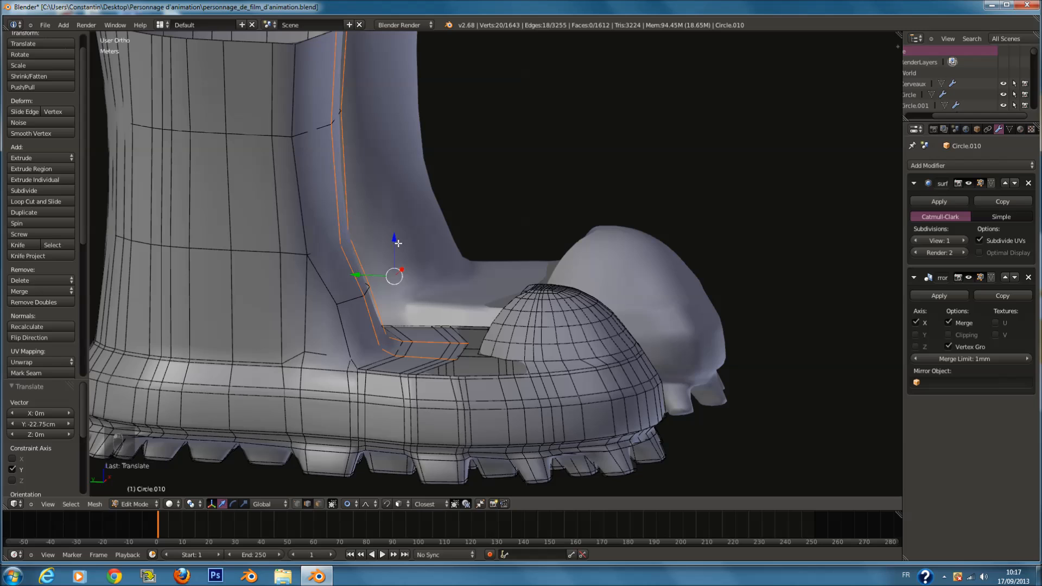
pyautogui.press('KP_1')
pyautogui.press('ctrl+KP_1')
pyautogui.press('ctrl+KP_3')
pyautogui.scroll(-5, 428, 184)
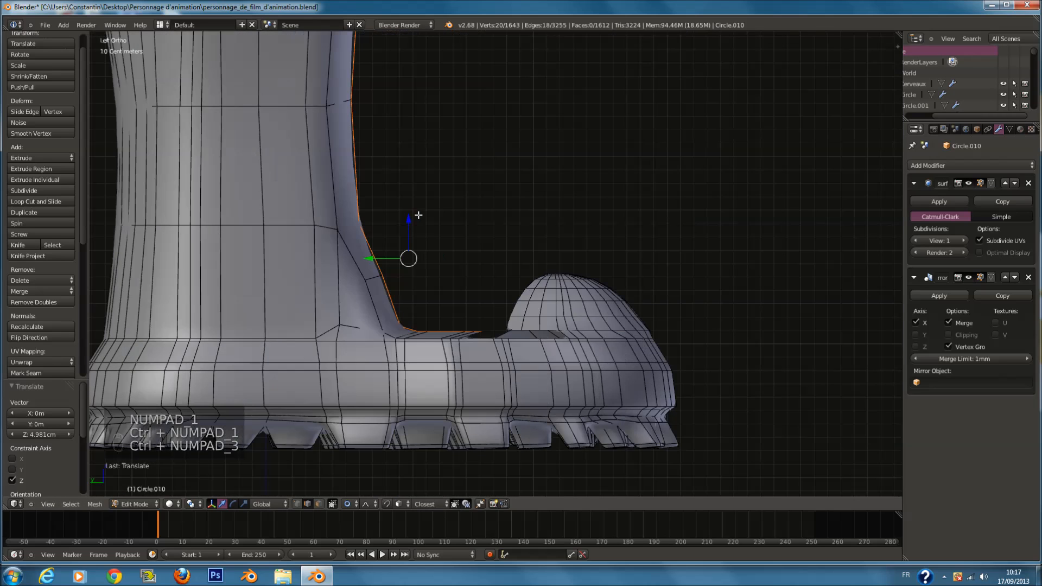
# Step: Move the two shaft-front edge loops outward twice, the second time -21.692 cm along Y and 32.244 cm along Z, smoothing the vertices after each move
pyautogui.press('g')
pyautogui.click(454, 180)
pyautogui.click(47, 131)
pyautogui.click(49, 131)
pyautogui.click(49, 131)
pyautogui.press('g')
pyautogui.click(551, 198)
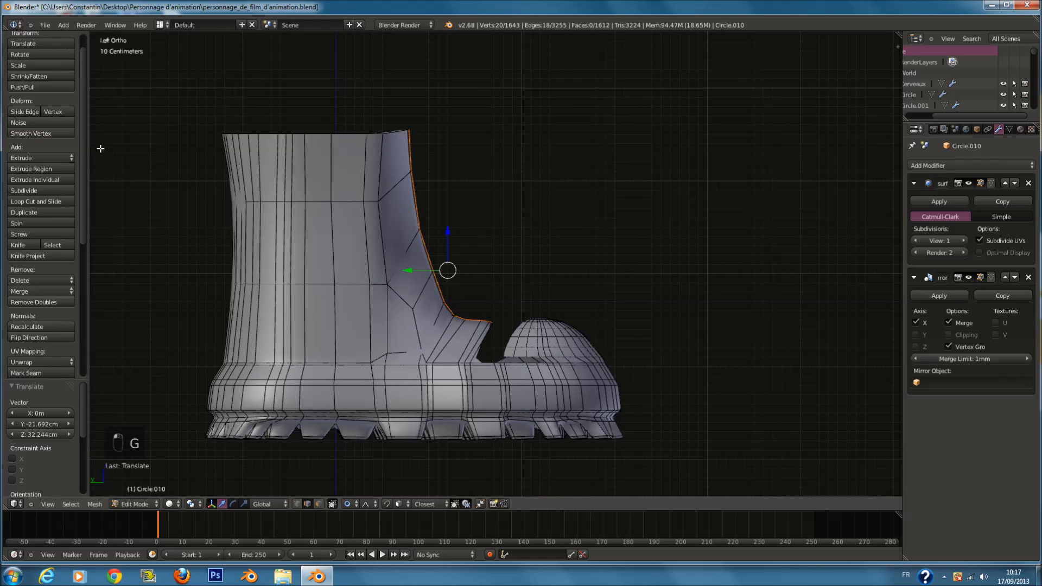
pyautogui.click(65, 136)
pyautogui.click(65, 136)
pyautogui.click(65, 136)
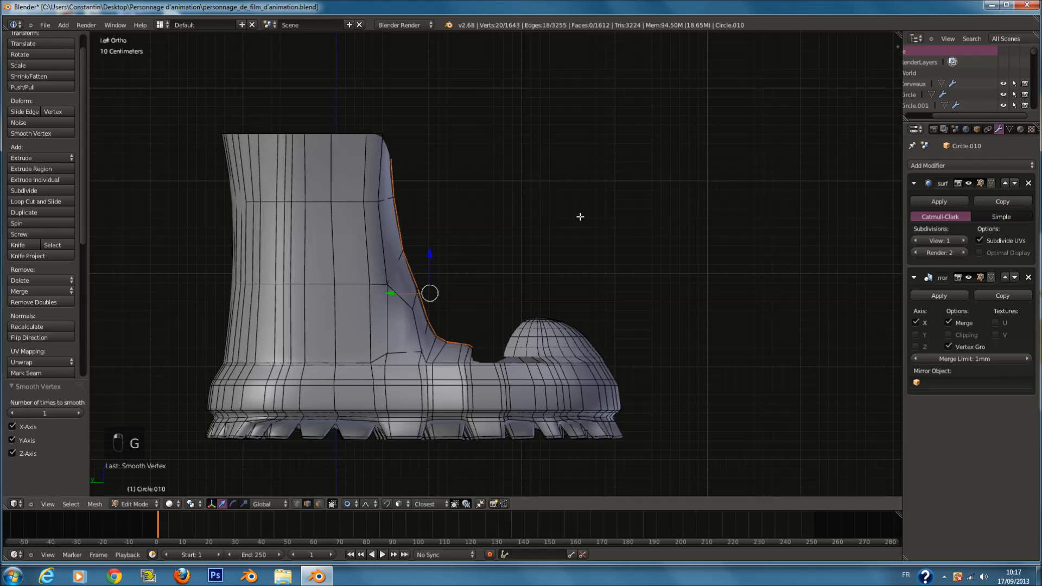
# Step: Move the two edge loops outward again, smooth their vertices four times, and move them -6.351 cm along Y and 18.565 cm along Z
pyautogui.press('g')
pyautogui.click(596, 205)
pyautogui.click(63, 133)
pyautogui.click(63, 133)
pyautogui.click(63, 134)
pyautogui.click(63, 134)
pyautogui.scroll(1, 533, 246)
pyautogui.press('g')
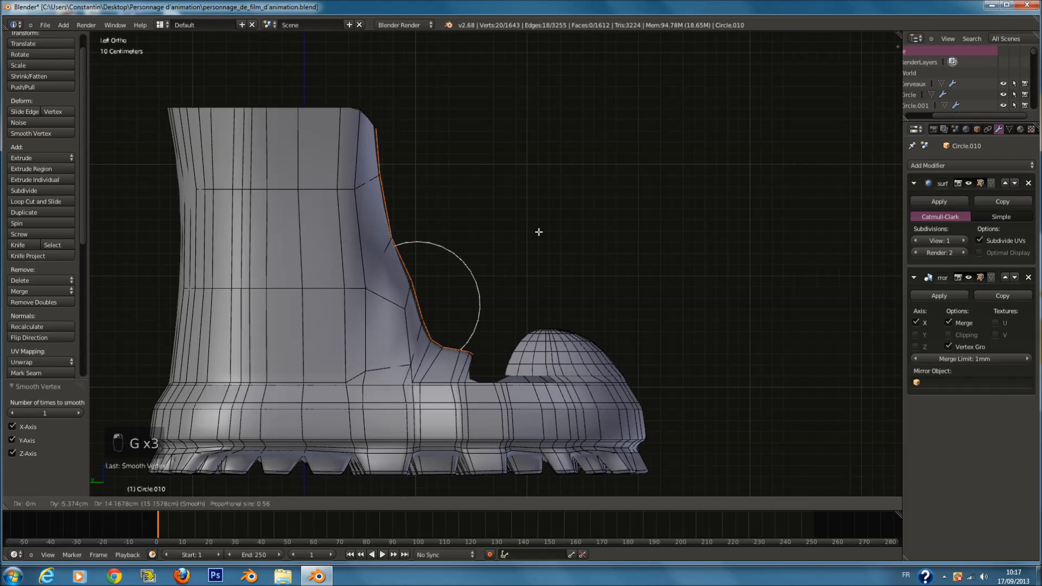
pyautogui.click(540, 227)
# Step: Circle-select only the loop edges at the instep bend and move them -5.293 cm along Y and 9.771 cm along Z
pyautogui.press('z')
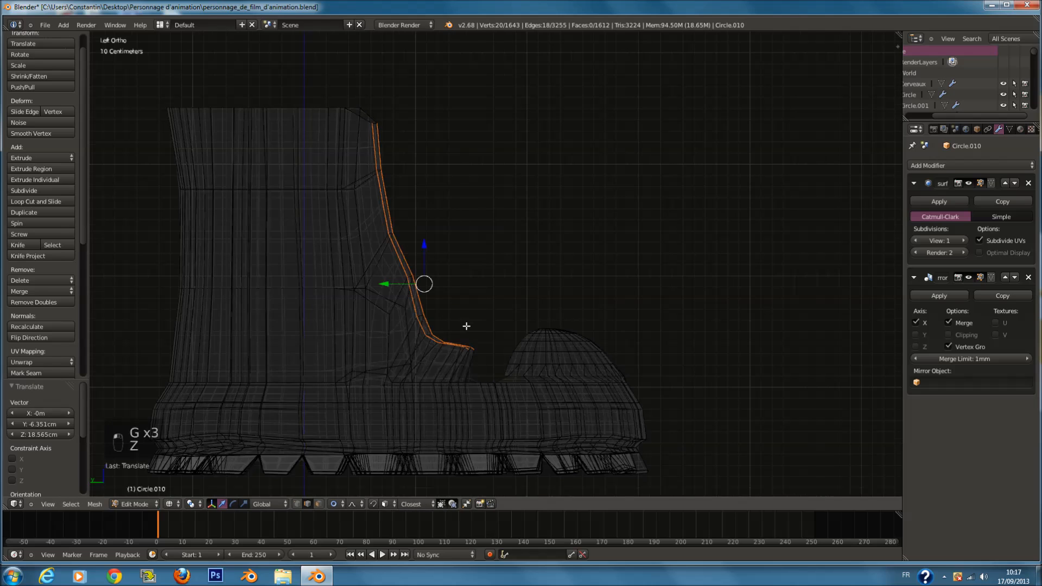
pyautogui.scroll(1, 465, 327)
pyautogui.press('a')
pyautogui.press('c')
pyautogui.scroll(3, 429, 343)
pyautogui.click(429, 342)
pyautogui.rightClick(431, 344)
pyautogui.press('z')
pyautogui.press('z')
pyautogui.press('c')
pyautogui.middleClick(391, 398)
pyautogui.rightClick(391, 398)
pyautogui.press('z')
pyautogui.press('g')
pyautogui.scroll(-3, 464, 354)
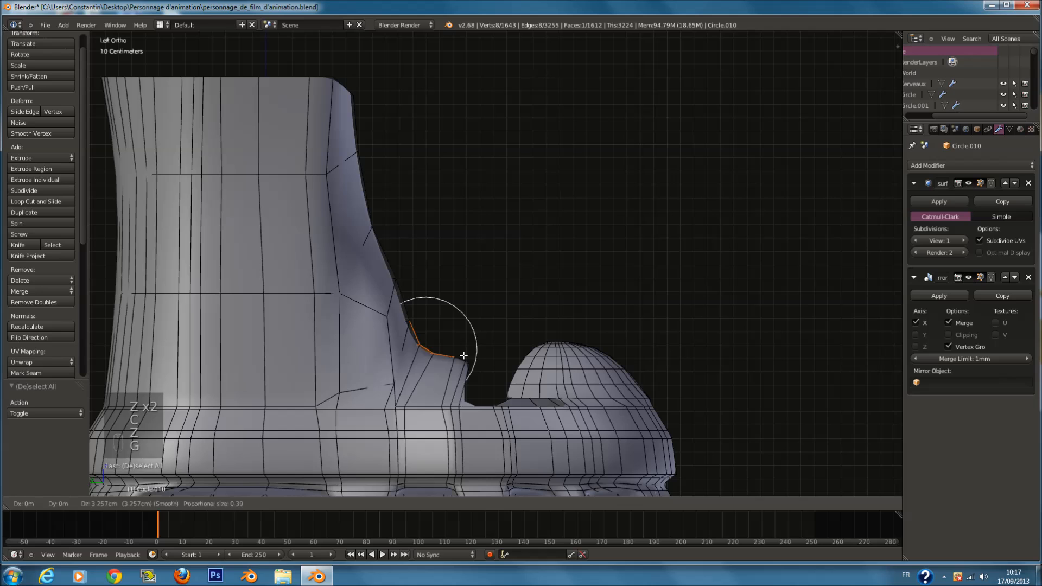
pyautogui.click(467, 350)
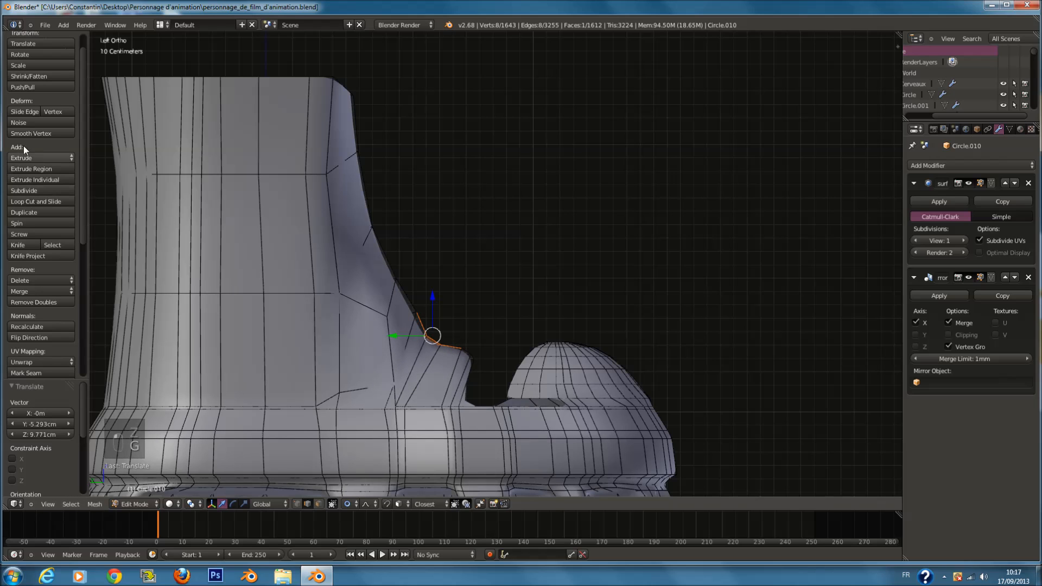
# Step: Smooth the instep bend vertices once, deselect everything, and save the file
pyautogui.click(60, 132)
pyautogui.press('g')
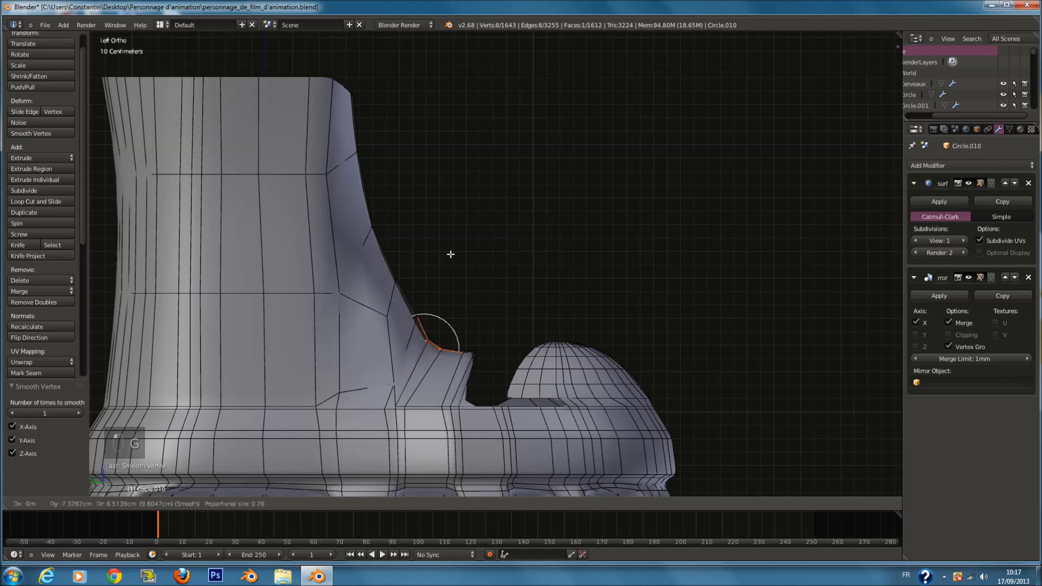
pyautogui.rightClick(451, 249)
pyautogui.press('z')
pyautogui.press('a')
pyautogui.press('z')
pyautogui.moveTo(474, 301); pyautogui.dragTo(449, 324, button='middle')
pyautogui.hotkey('ctrl', 's')
pyautogui.click(407, 338)
# Step: Reposition an edge at the instep strip's front end, raising it 3.367 cm along Z, and disable proportional editing
pyautogui.scroll(-1, 451, 323)
pyautogui.keyDown('shift'); pyautogui.moveTo(456, 426); pyautogui.dragTo(529, 318, button='middle'); pyautogui.keyUp('shift')
pyautogui.scroll(5, 463, 319)
pyautogui.click(322, 503)
pyautogui.moveTo(409, 408); pyautogui.dragTo(497, 167, button='middle')
pyautogui.click(311, 505)
pyautogui.rightClick(463, 204)
pyautogui.moveTo(503, 153); pyautogui.dragTo(502, 144)
pyautogui.click(347, 504)
pyautogui.click(363, 490)
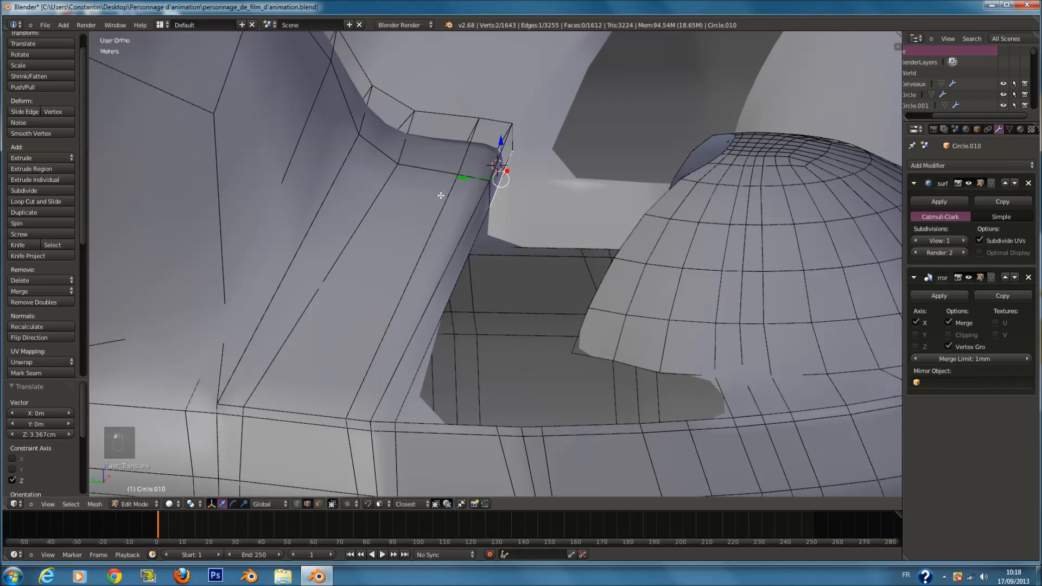
pyautogui.moveTo(477, 179); pyautogui.dragTo(498, 186)
pyautogui.moveTo(523, 154); pyautogui.dragTo(530, 121)
# Step: Add five evenly spaced lengthwise loop cuts through the middle faces of the shaft front and instep strip
pyautogui.moveTo(530, 121); pyautogui.dragTo(547, 228, button='middle')
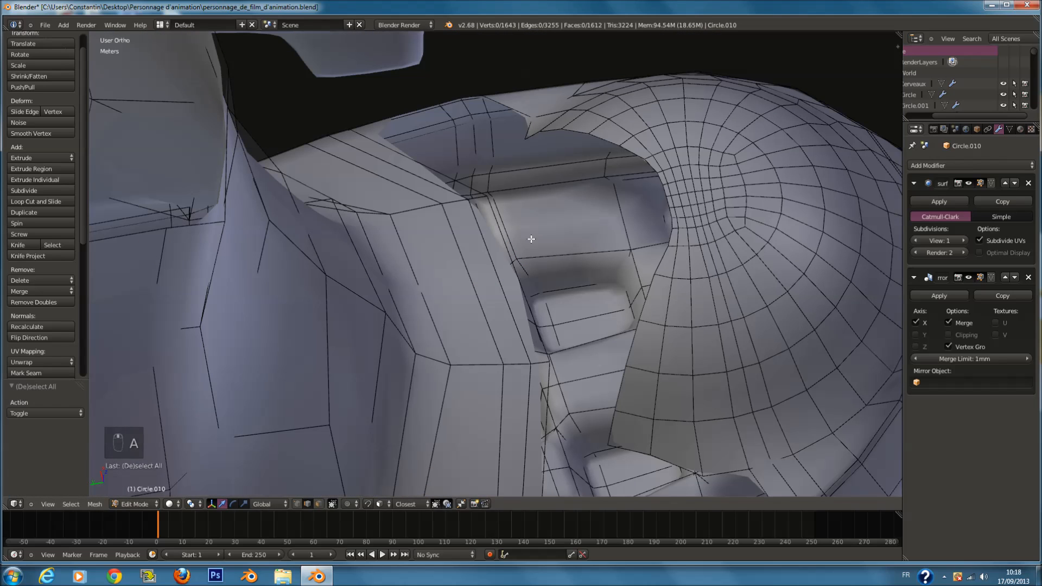
pyautogui.press('a')
pyautogui.hotkey('ctrl', 'r')
pyautogui.scroll(2, 507, 266)
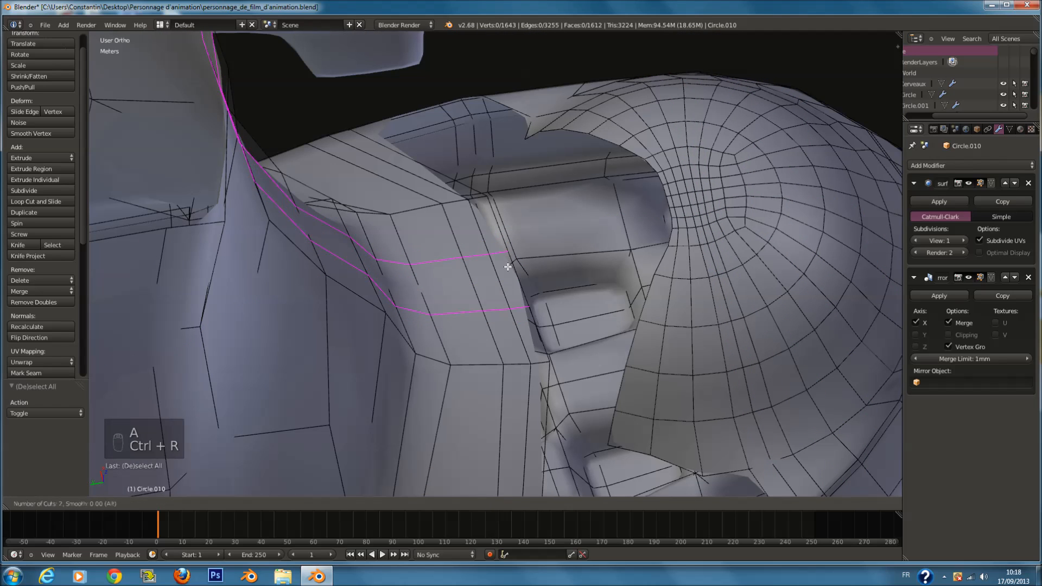
pyautogui.scroll(2, 507, 266)
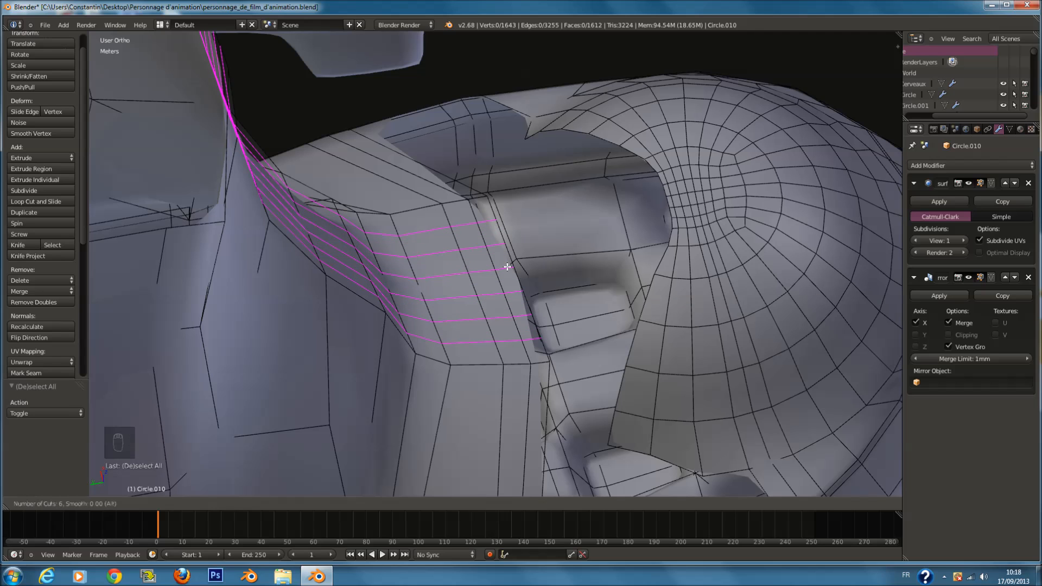
pyautogui.click(508, 266)
pyautogui.rightClick(509, 265)
pyautogui.keyDown('ctrl'); pyautogui.scroll(3, 509, 265); pyautogui.keyUp('ctrl')
pyautogui.press('a')
pyautogui.scroll(2, 652, 169)
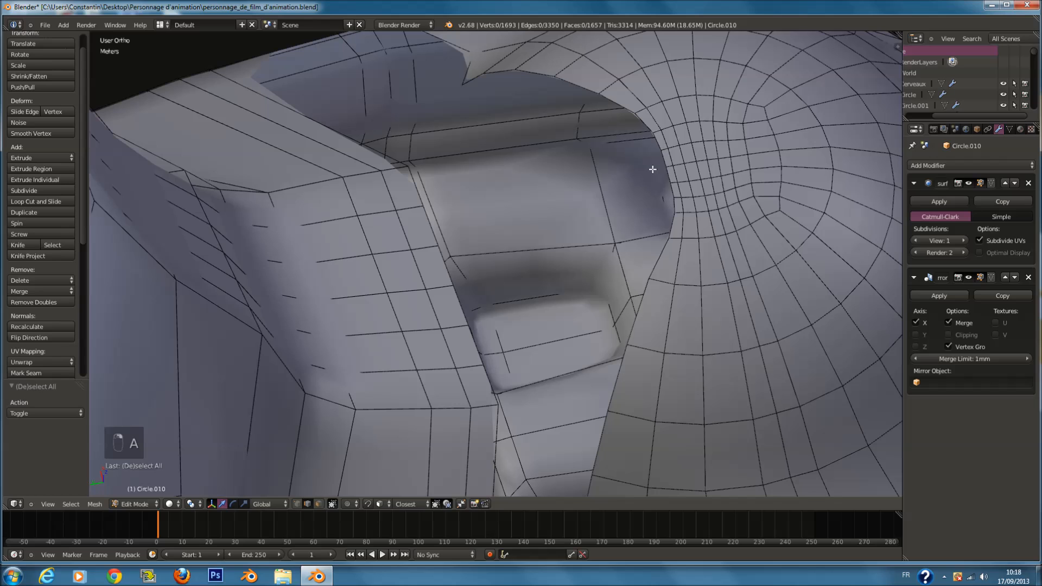
# Step: Try to bridge two adjacent front edges of the instep strip to the toe cap rim with faces
pyautogui.rightClick(453, 263)
pyautogui.rightClick(445, 266)
pyautogui.keyDown('shift'); pyautogui.rightClick(660, 144); pyautogui.keyUp('shift')
pyautogui.press('f')
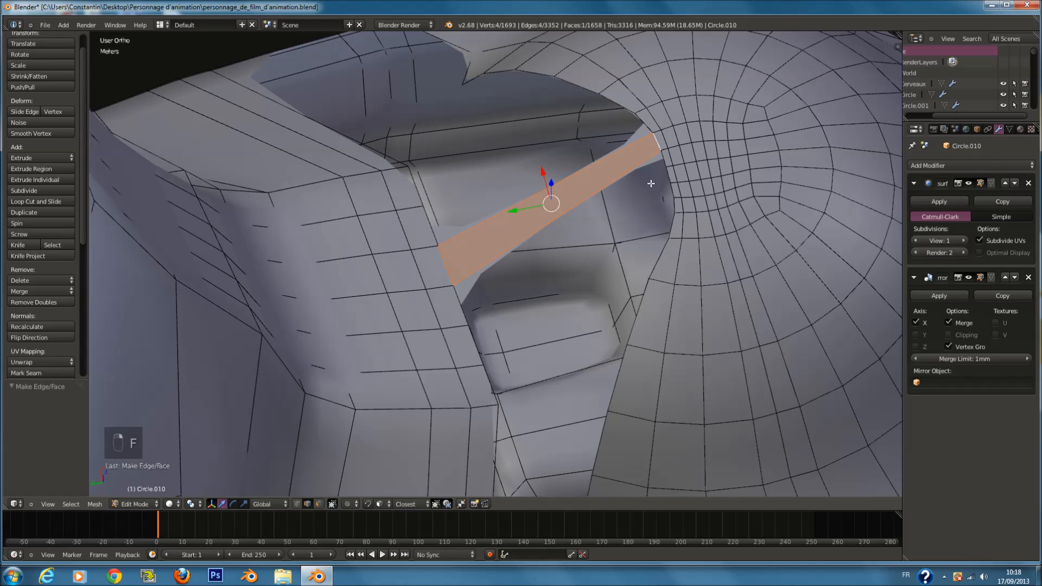
pyautogui.rightClick(659, 164)
pyautogui.press('f')
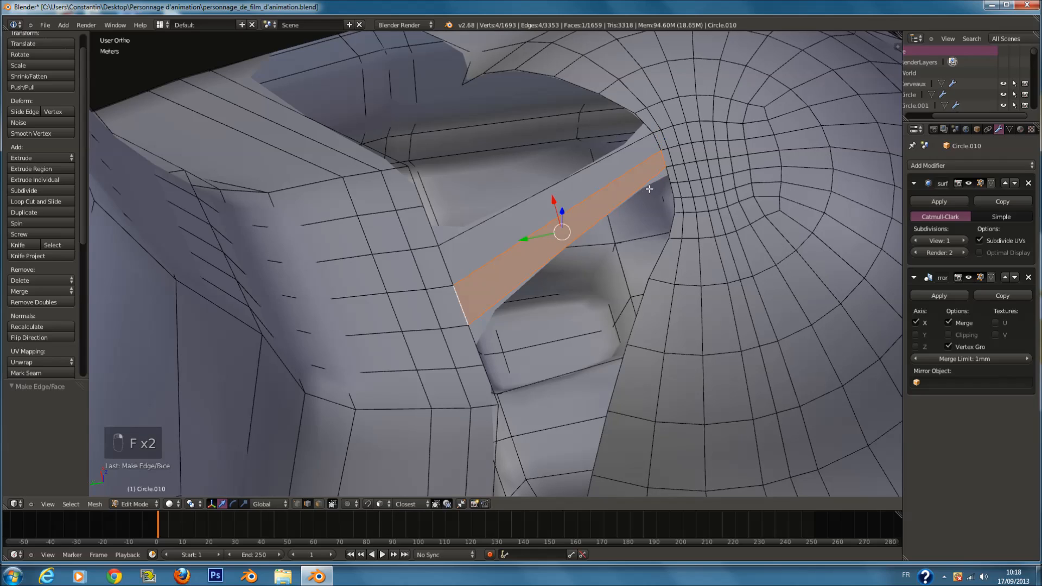
# Step: Undo the two faces bridging the instep strip and the toe cap
pyautogui.moveTo(667, 176); pyautogui.dragTo(656, 264, button='middle')
pyautogui.scroll(-5, 656, 264)
pyautogui.hotkey('ctrl', 'z')
pyautogui.hotkey('ctrl', 'z')
pyautogui.hotkey('ctrl', 'z')
pyautogui.hotkey('ctrl', 'z')
pyautogui.hotkey('ctrl', 'z')
pyautogui.hotkey('ctrl', 'z')
pyautogui.hotkey('ctrl', 'z')
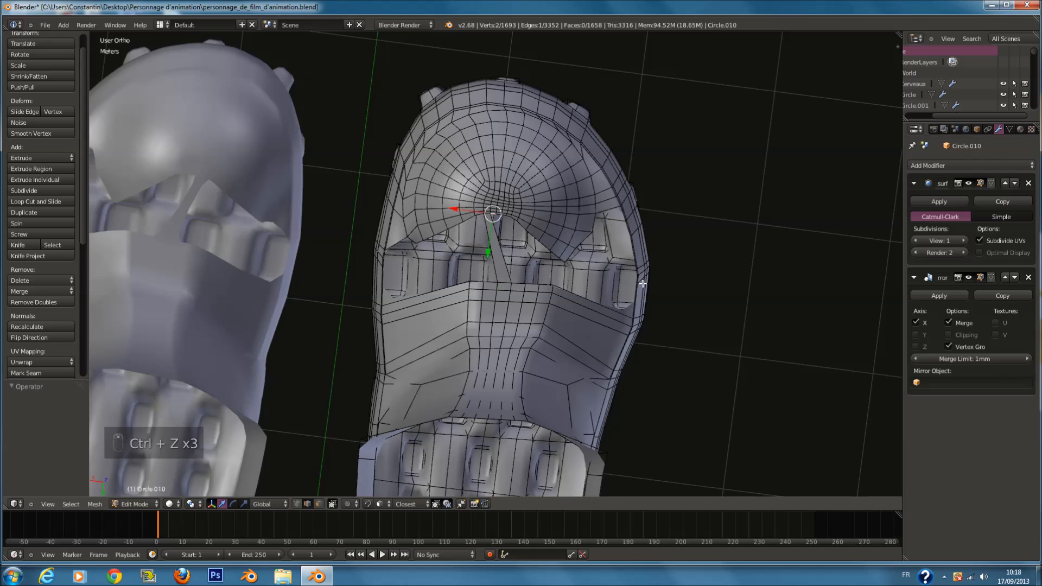
# Step: Select the six middle front edges of the instep strip and rotate them 6.286° about the Z axis
pyautogui.scroll(5, 577, 291)
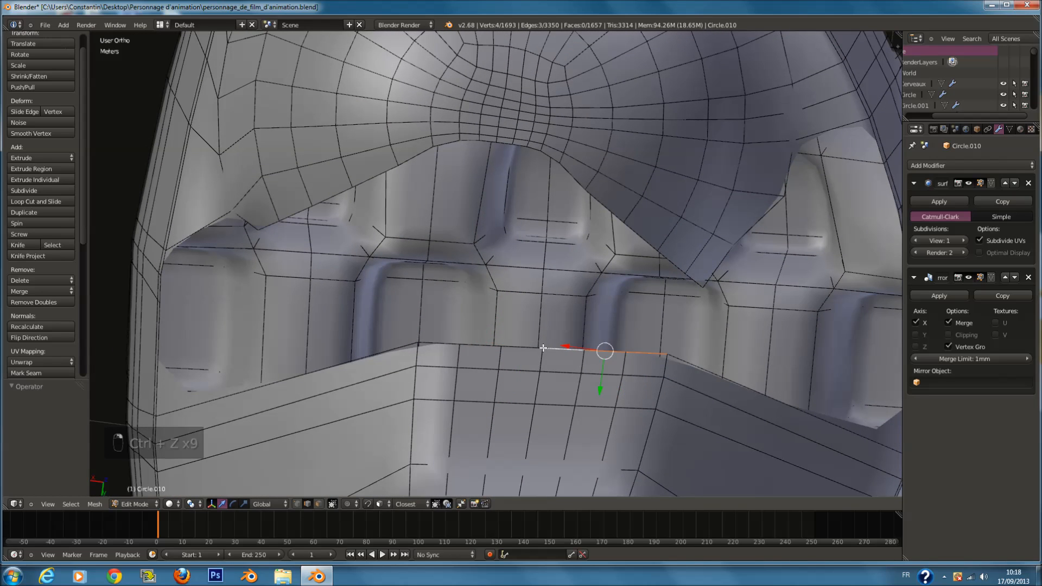
pyautogui.keyDown('shift'); pyautogui.rightClick(502, 347); pyautogui.keyUp('shift')
pyautogui.keyDown('shift'); pyautogui.rightClick(460, 344); pyautogui.keyUp('shift')
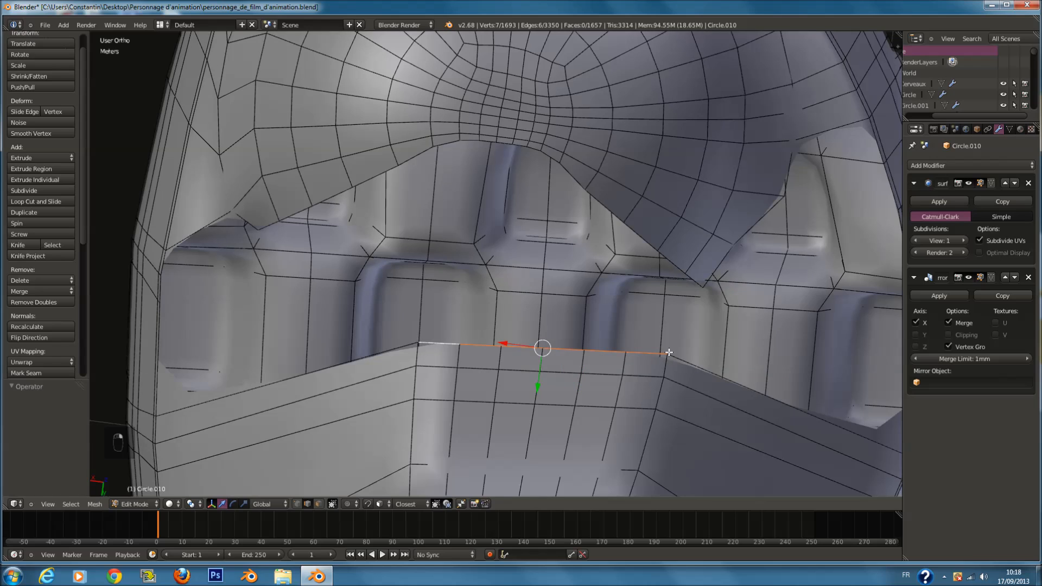
pyautogui.press('r')
pyautogui.press('r')
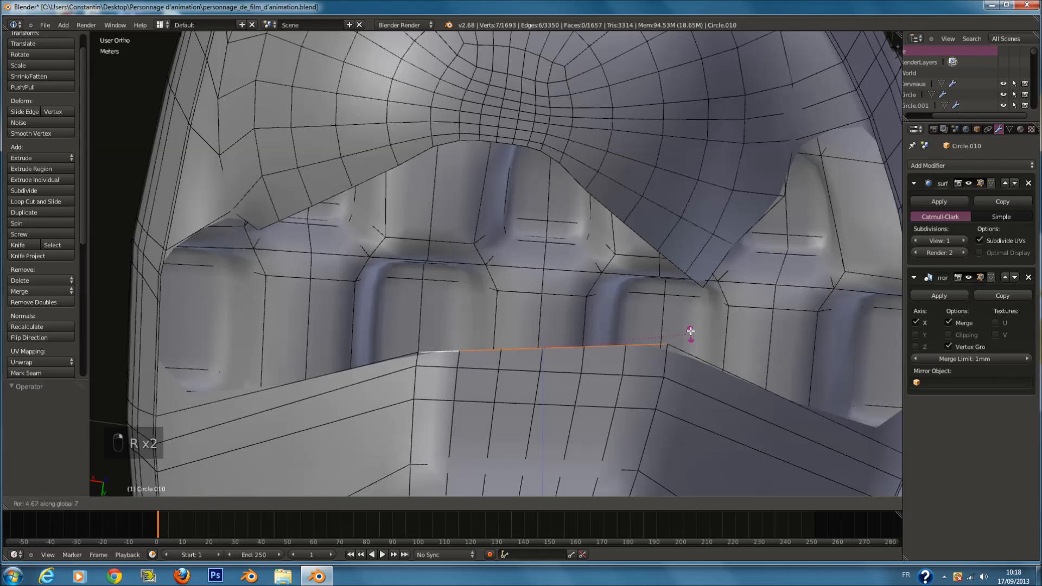
pyautogui.click(540, 344)
# Step: Shift the rotated front edges along the X axis and save the file
pyautogui.press('g')
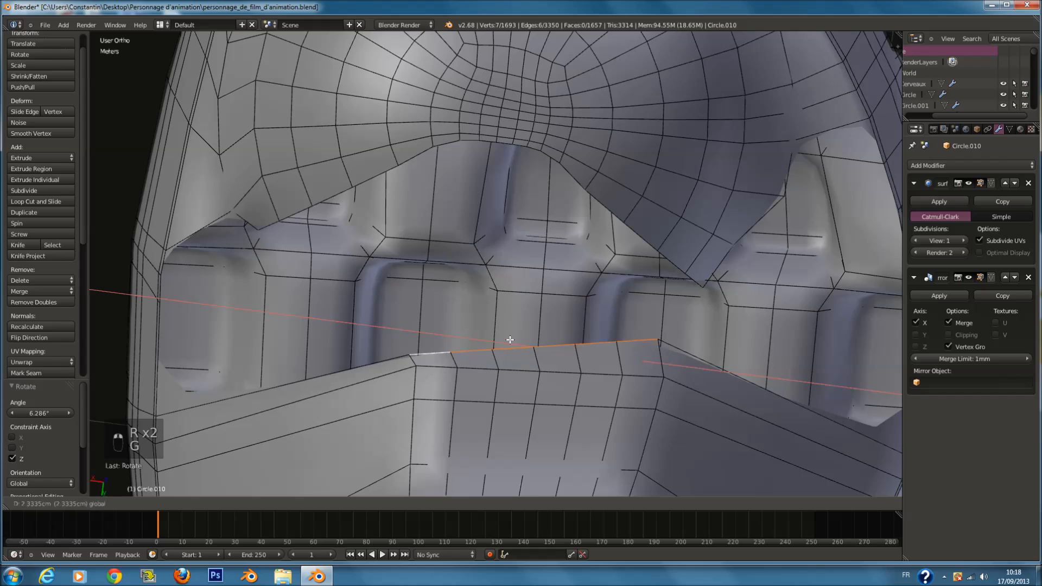
pyautogui.click(581, 344)
pyautogui.press('a')
pyautogui.hotkey('ctrl', 's')
# Step: Bridge two adjacent middle front edges of the instep strip to the toe cap rim with faces
pyautogui.rightClick(522, 347)
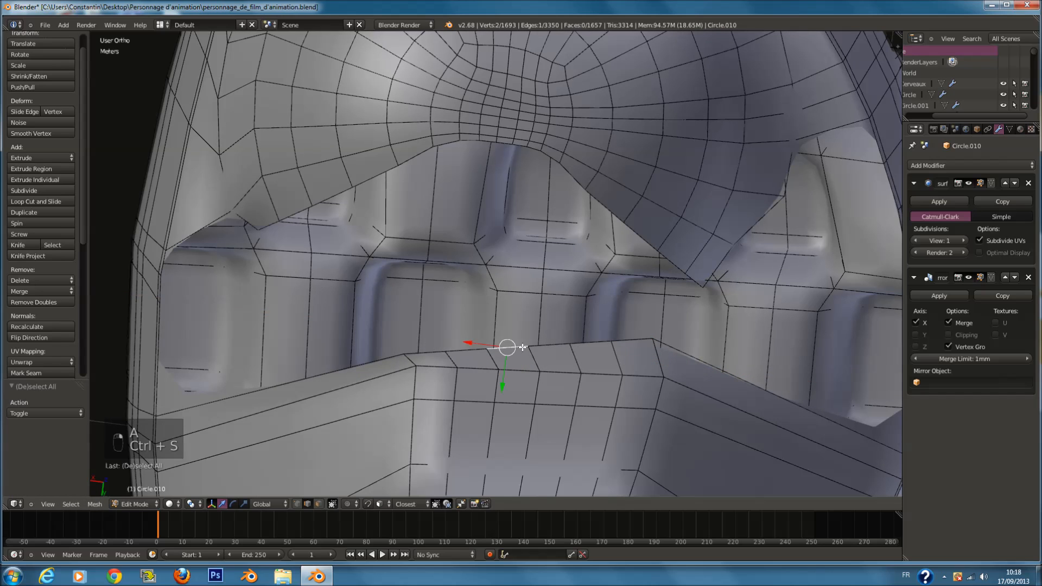
pyautogui.keyDown('shift'); pyautogui.rightClick(489, 139); pyautogui.keyUp('shift')
pyautogui.keyDown('shift'); pyautogui.rightClick(491, 138); pyautogui.keyUp('shift')
pyautogui.press('c')
pyautogui.middleClick(484, 193)
pyautogui.rightClick(484, 194)
pyautogui.press('f')
pyautogui.rightClick(502, 142)
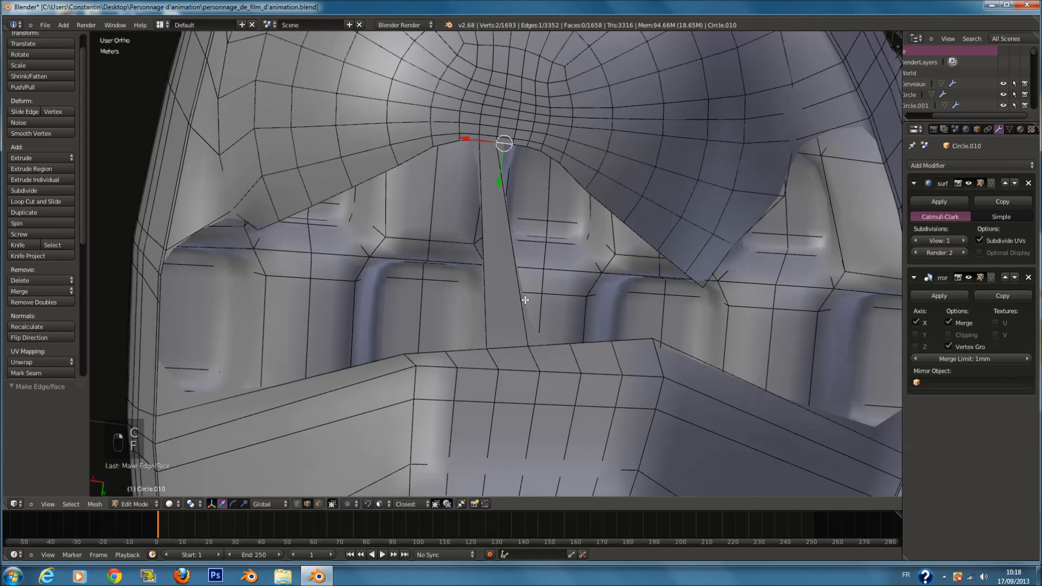
pyautogui.press('f')
# Step: Add two more lengthwise loop cuts through the instep strip, one on either side of the bridging faces
pyautogui.press('a')
pyautogui.hotkey('ctrl', 'r')
pyautogui.click(493, 349)
pyautogui.rightClick(493, 349)
pyautogui.press('a')
pyautogui.hotkey('ctrl', 'r')
pyautogui.click(470, 350)
pyautogui.rightClick(471, 350)
# Step: Bridge the next two front edges on the strip's outer side to the toe cap rim with faces
pyautogui.rightClick(583, 344)
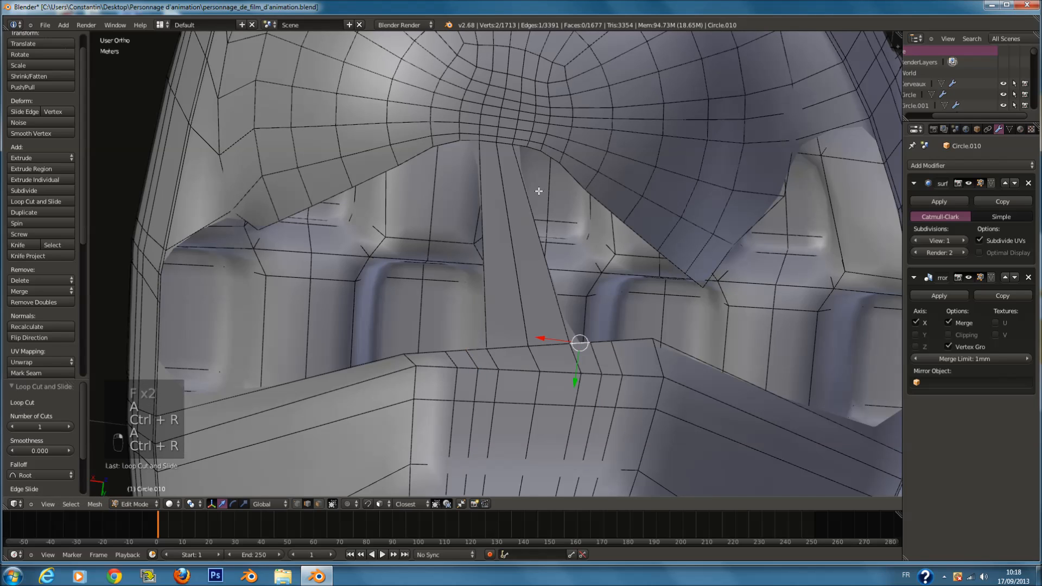
pyautogui.keyDown('shift'); pyautogui.rightClick(534, 148); pyautogui.keyUp('shift')
pyautogui.press('f')
pyautogui.rightClick(534, 148)
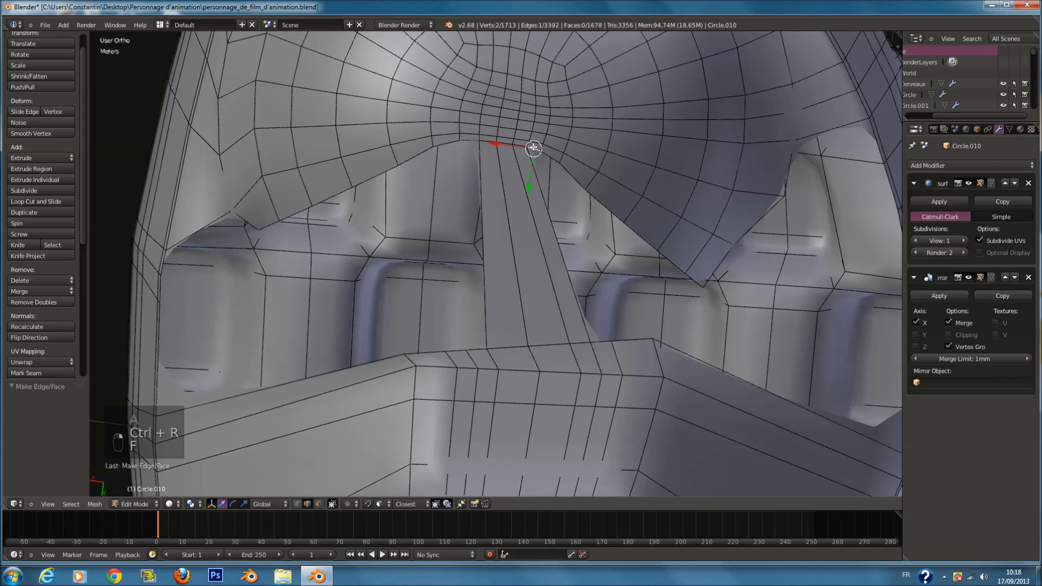
pyautogui.keyDown('shift'); pyautogui.rightClick(606, 341); pyautogui.keyUp('shift')
pyautogui.press('f')
# Step: Bridge the next two front edges on the strip's inner side to the toe cap rim with faces
pyautogui.rightClick(474, 348)
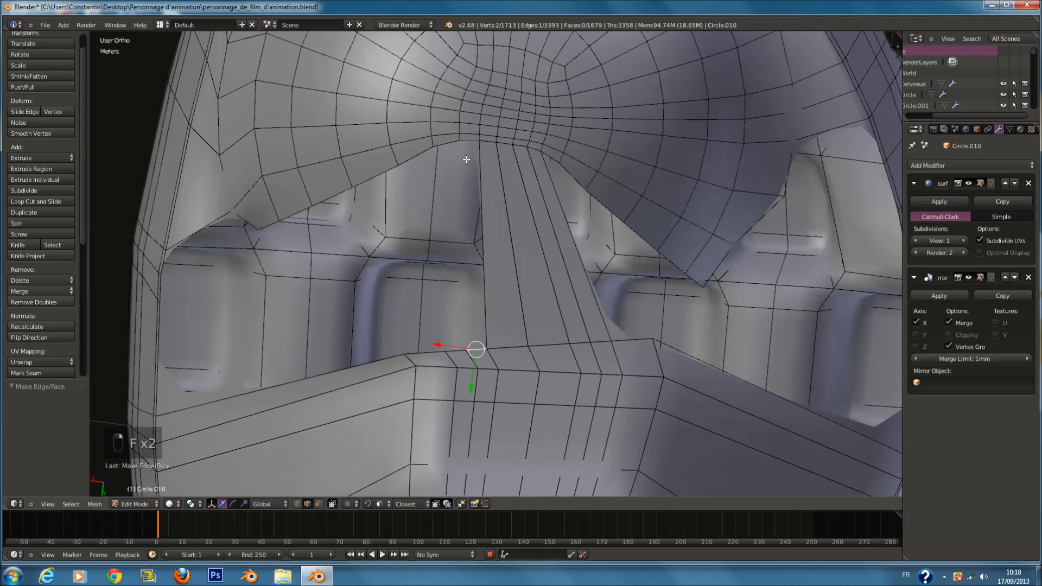
pyautogui.keyDown('shift'); pyautogui.rightClick(473, 140); pyautogui.keyUp('shift')
pyautogui.press('f')
pyautogui.rightClick(446, 142)
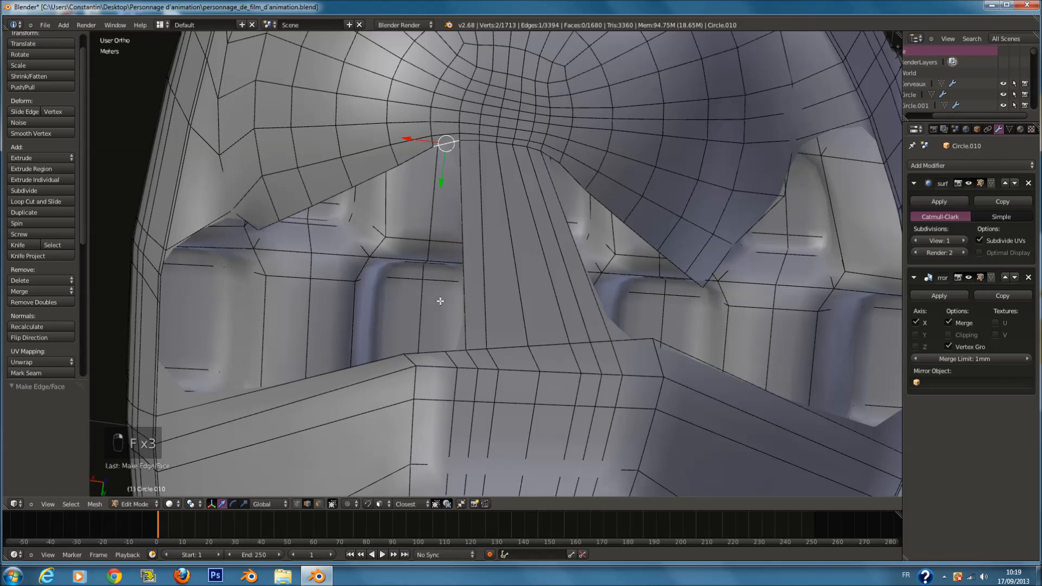
pyautogui.keyDown('shift'); pyautogui.rightClick(457, 352); pyautogui.keyUp('shift')
pyautogui.press('f')
# Step: Try to bridge the outermost middle front edge to the toe cap rim with a face, and undo it
pyautogui.rightClick(552, 155)
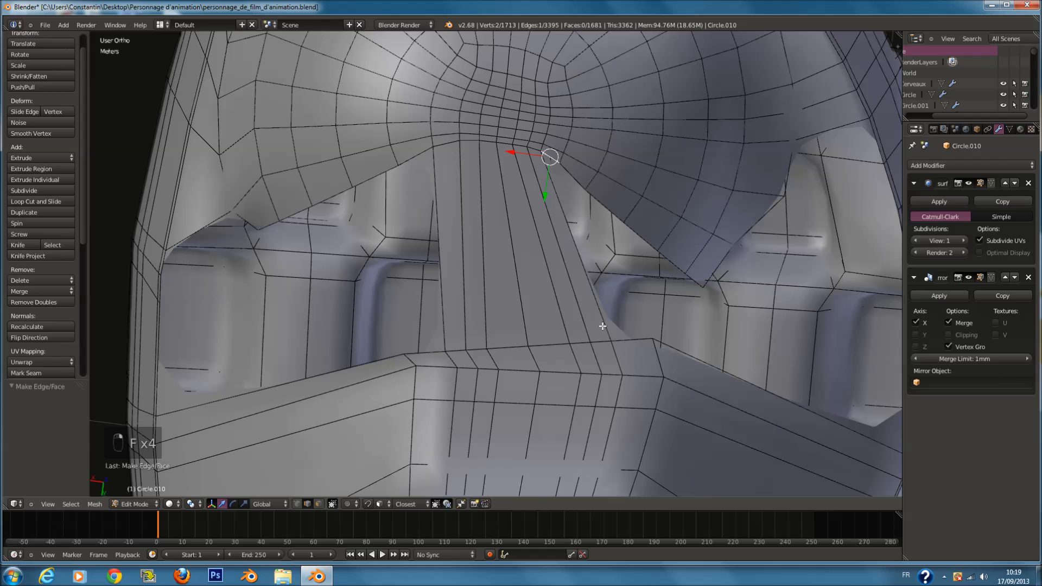
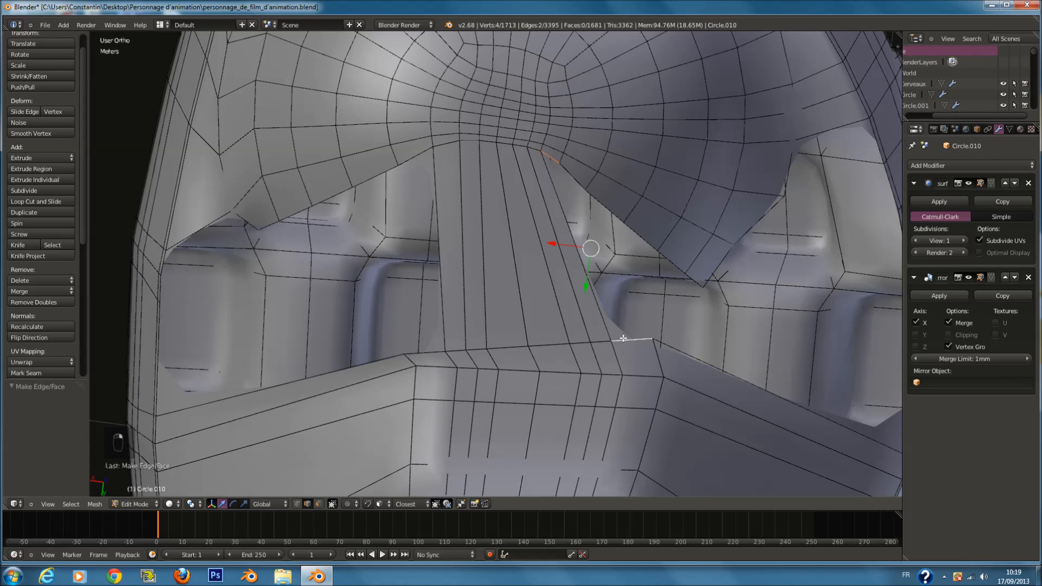
pyautogui.press('f')
pyautogui.press('a')
pyautogui.hotkey('ctrl', 'r')
pyautogui.hotkey('ctrl', 'z')
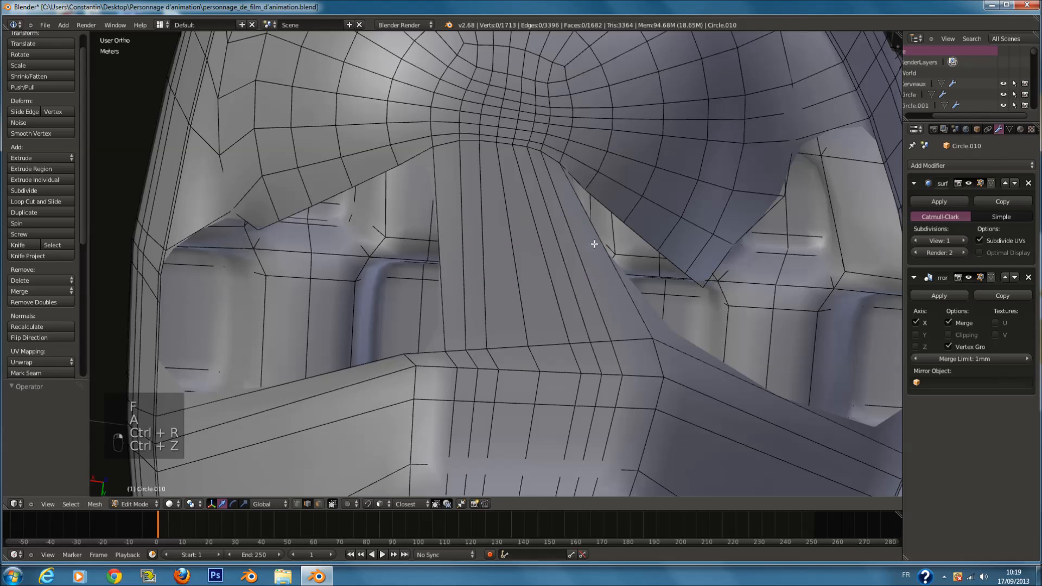
pyautogui.hotkey('ctrl', 'z')
pyautogui.hotkey('ctrl', 'z')
pyautogui.hotkey('ctrl', 'z')
pyautogui.hotkey('ctrl', 'z')
# Step: Add three crosswise loop cuts through the faces bridging the instep strip and the toe cap
pyautogui.hotkey('ctrl', 'r')
pyautogui.scroll(2, 552, 217)
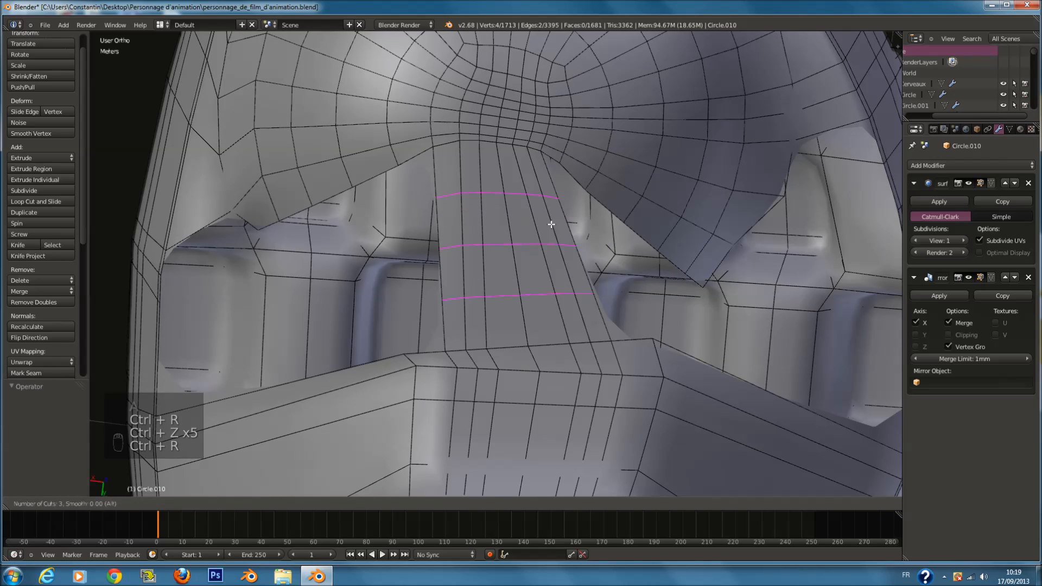
pyautogui.click(552, 222)
pyautogui.click(552, 217)
# Step: Fill three faces between the bridge's outer side edges and the toe cap rim, working back from the cap
pyautogui.rightClick(558, 179)
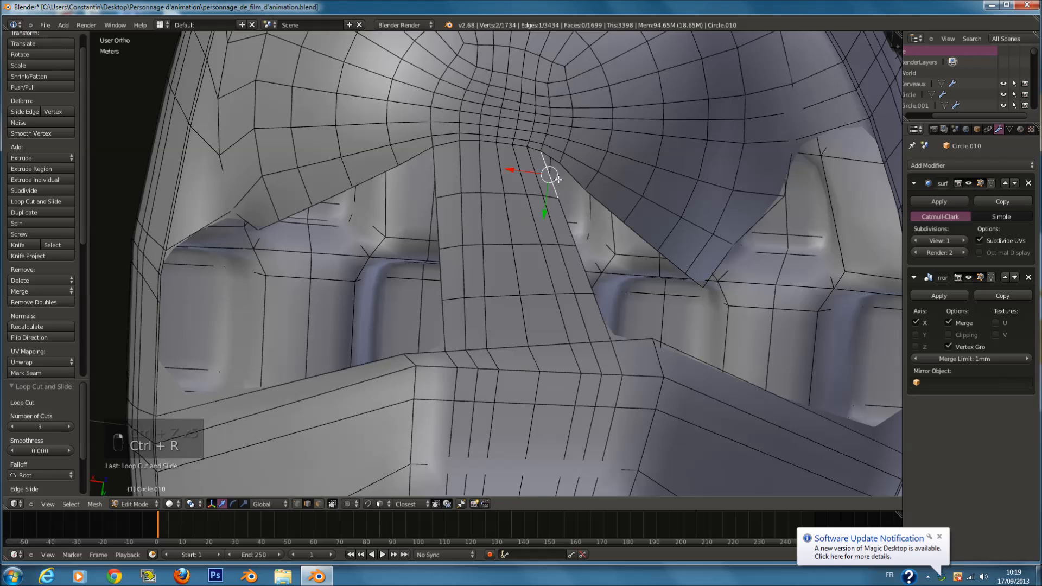
pyautogui.keyDown('shift'); pyautogui.rightClick(561, 175); pyautogui.keyUp('shift')
pyautogui.press('f')
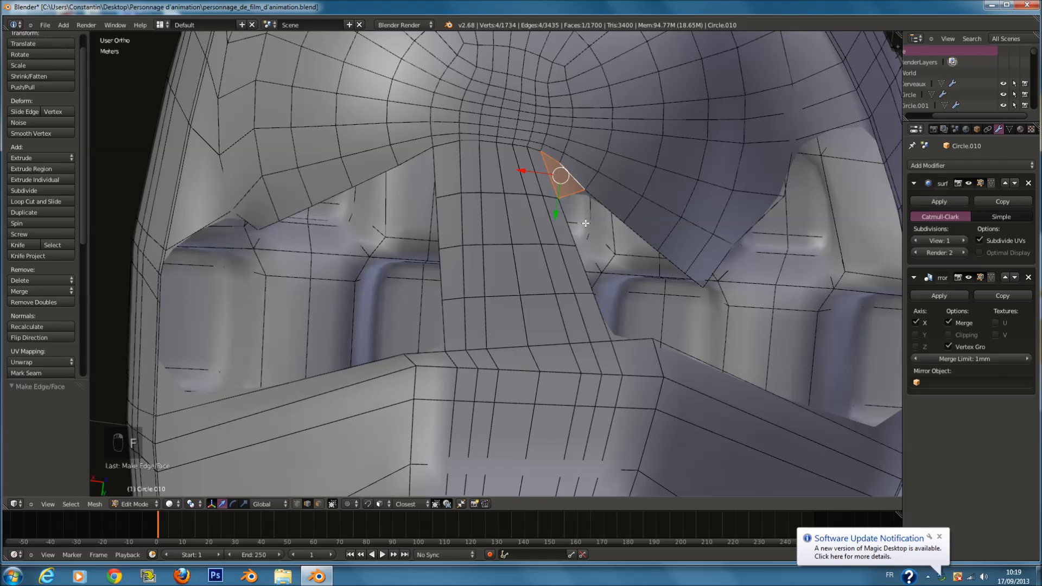
pyautogui.rightClick(611, 204)
pyautogui.keyDown('shift'); pyautogui.rightClick(574, 238); pyautogui.keyUp('shift')
pyautogui.press('f')
pyautogui.rightClick(583, 266)
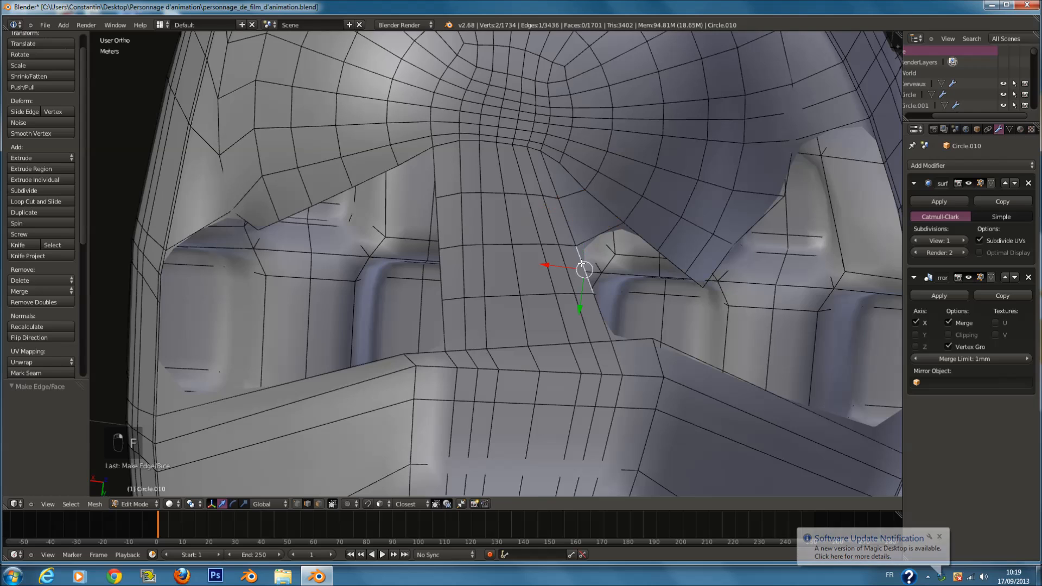
pyautogui.keyDown('shift'); pyautogui.rightClick(641, 237); pyautogui.keyUp('shift')
pyautogui.press('f')
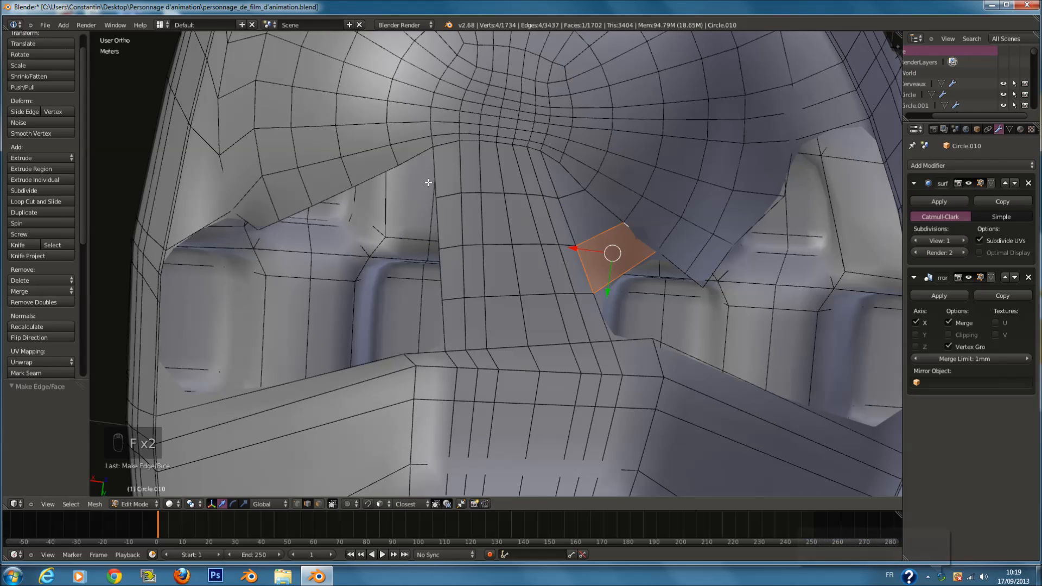
# Step: Try to join the bridge's second inner side edge to the toe cap rim with a face, and undo it
pyautogui.rightClick(379, 183)
pyautogui.keyDown('shift'); pyautogui.rightClick(438, 230); pyautogui.keyUp('shift')
pyautogui.rightClick(440, 228)
pyautogui.keyDown('shift'); pyautogui.rightClick(382, 169); pyautogui.keyUp('shift')
pyautogui.press('f')
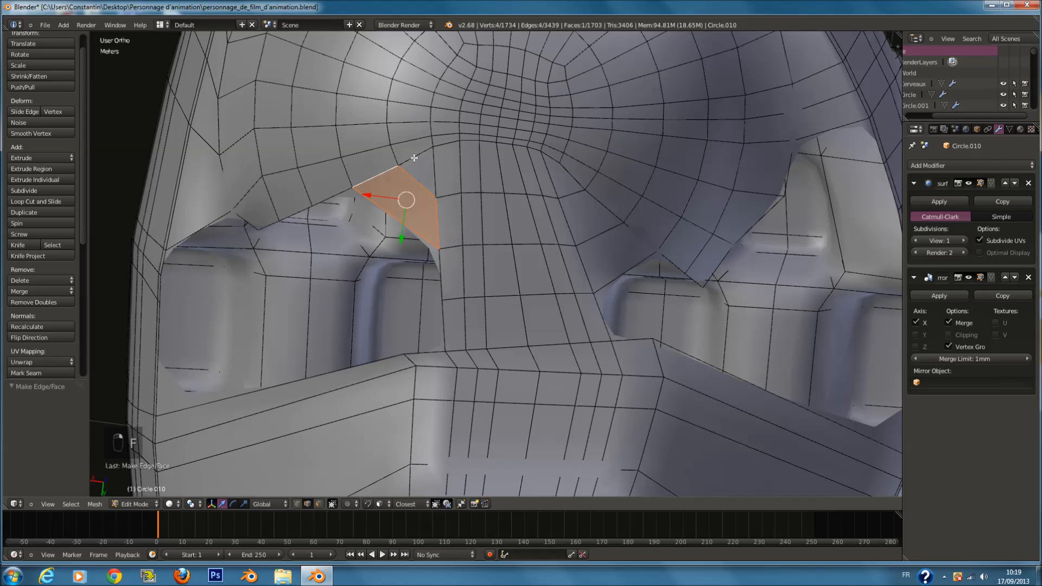
pyautogui.hotkey('ctrl', 'z')
# Step: Fill two adjacent faces between the instep bridge's side edges and the toe cap rim, working forward toward the cap
pyautogui.rightClick(443, 263)
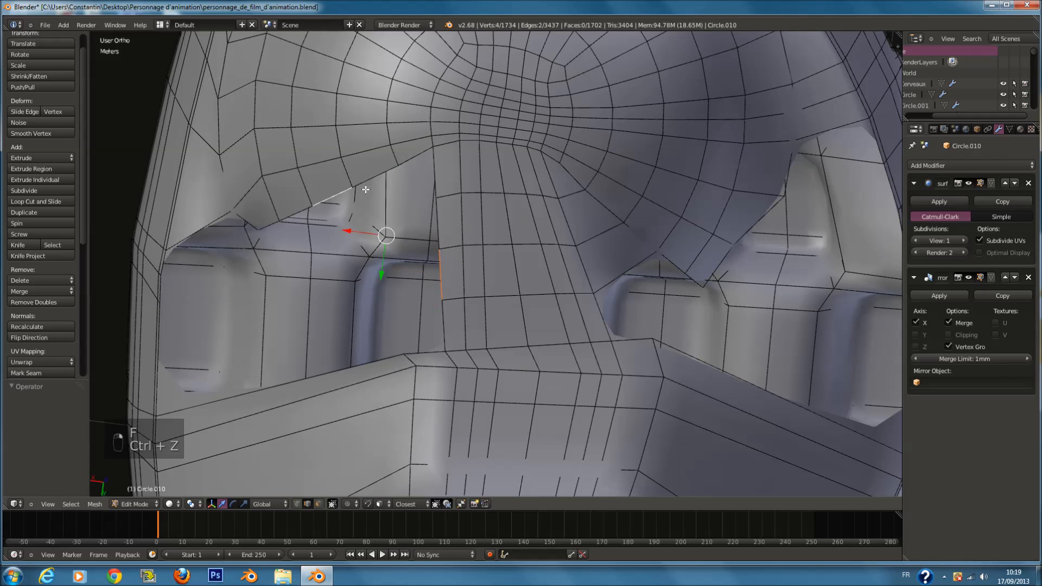
pyautogui.press('f')
pyautogui.rightClick(424, 159)
pyautogui.press('a')
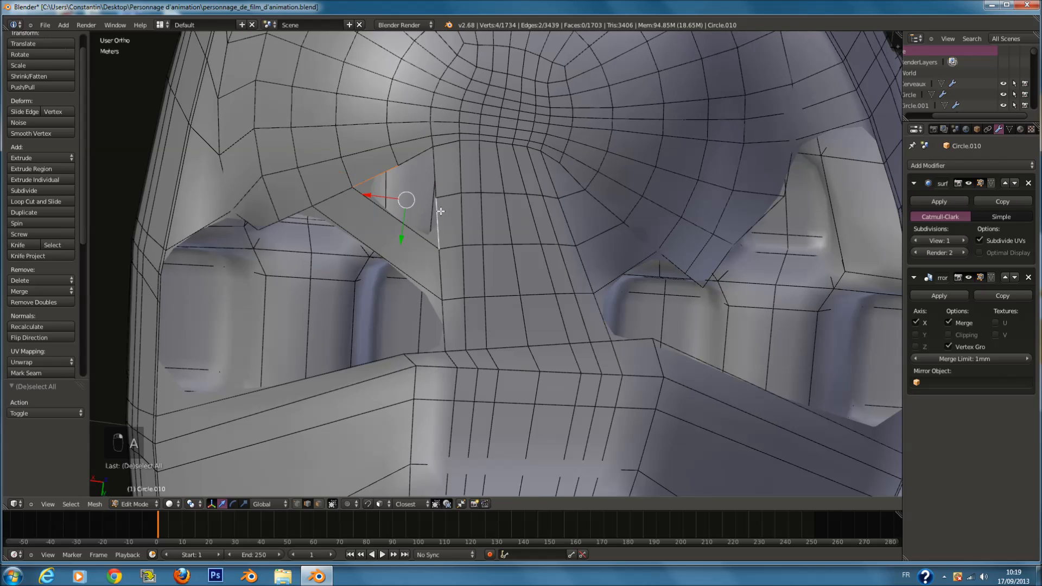
pyautogui.press('f')
# Step: Add a lengthwise loop cut through the new side faces and fill the remaining corner between the bridge and toe cap rim
pyautogui.hotkey('ctrl', 'r')
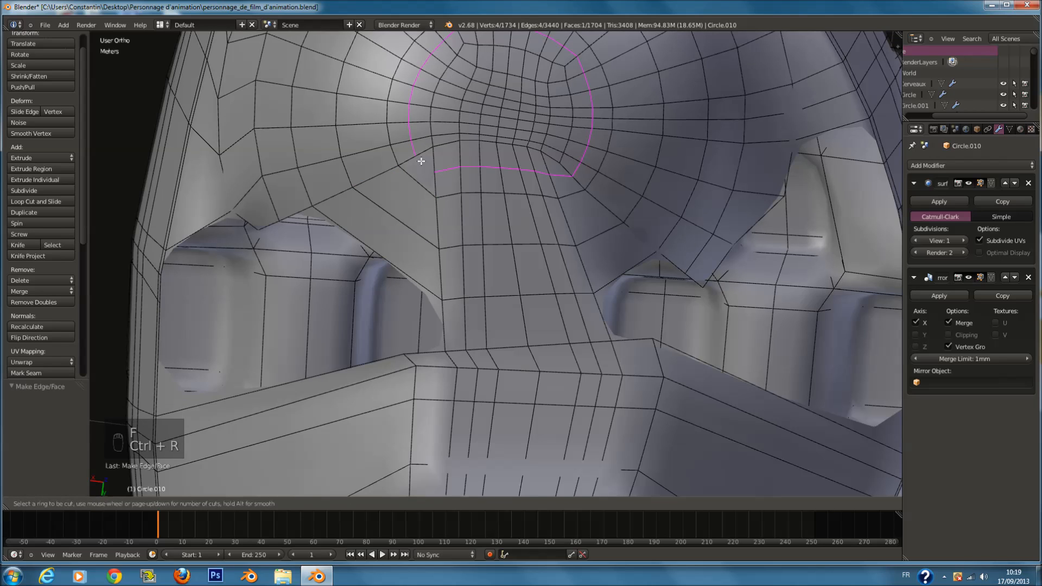
pyautogui.click(411, 176)
pyautogui.rightClick(410, 177)
pyautogui.rightClick(412, 155)
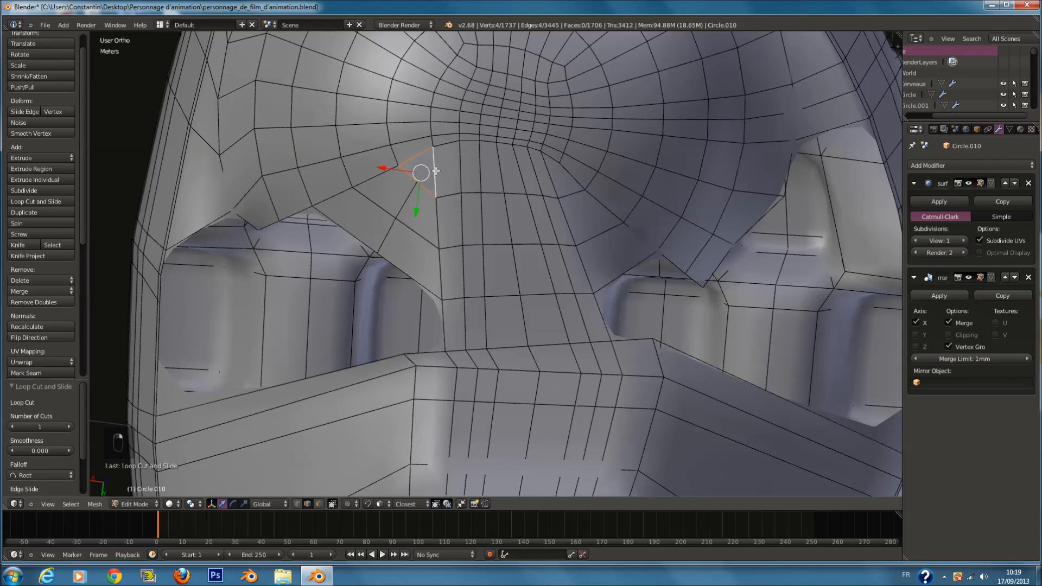
pyautogui.press('f')
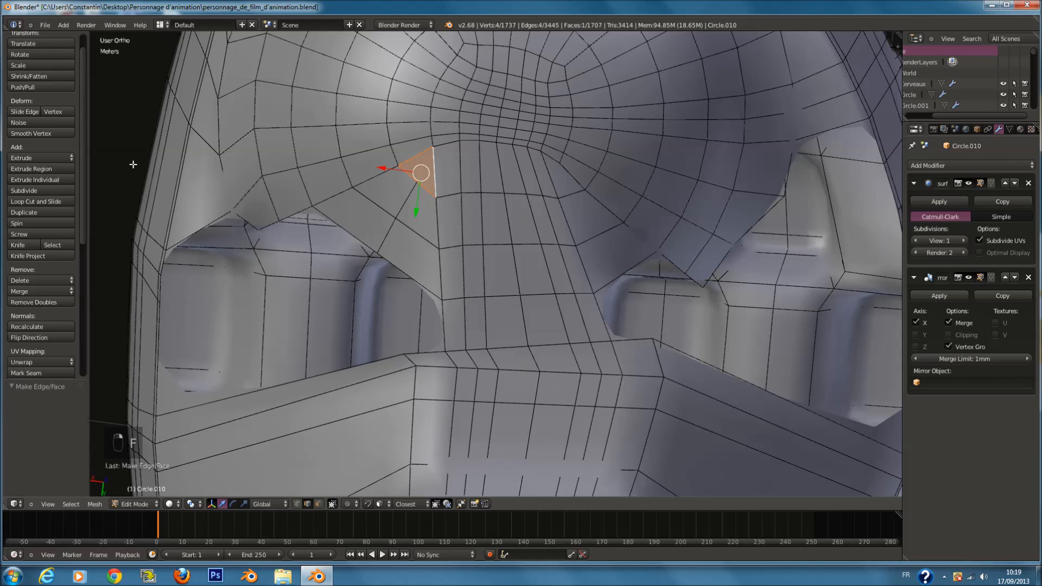
# Step: Smooth the corner face's vertices, save the file, and deselect everything on the boot's other side
pyautogui.click(30, 133)
pyautogui.moveTo(442, 219); pyautogui.dragTo(654, 263, button='middle')
pyautogui.hotkey('ctrl', 's')
pyautogui.press('a')
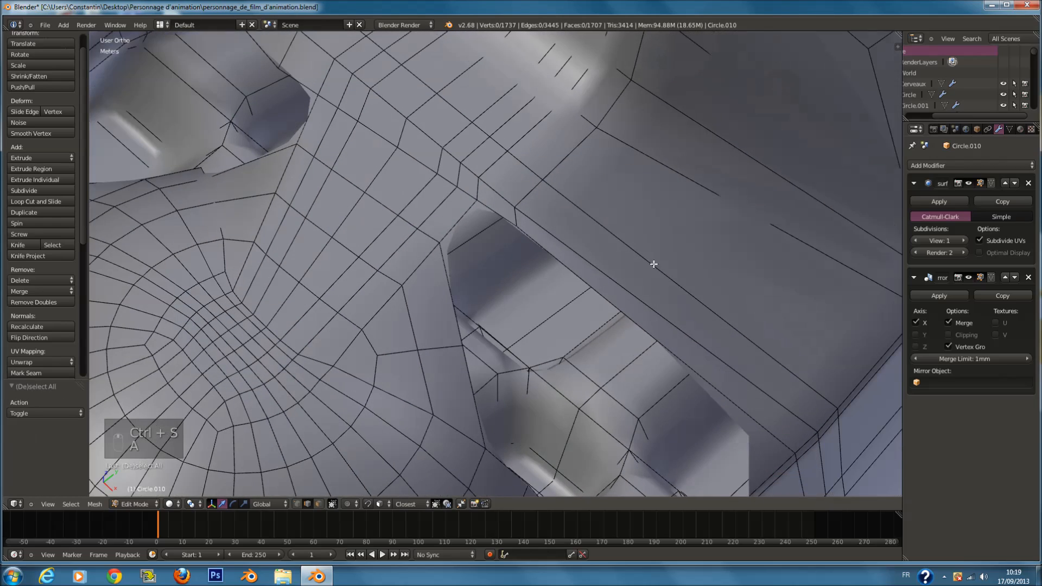
# Step: Add three loop cuts through the upper's strip of faces behind the opening on the boot's other side
pyautogui.hotkey('ctrl', 'r')
pyautogui.scroll(1, 653, 263)
pyautogui.scroll(1, 654, 263)
pyautogui.click(655, 263)
pyautogui.moveTo(655, 263); pyautogui.dragTo(661, 304, button='middle')
# Step: Fill two adjacent faces across the middle of the opening, joining the toe cap rim to the upper's front edge
pyautogui.press('a')
pyautogui.keyDown('shift'); pyautogui.rightClick(634, 194); pyautogui.keyUp('shift')
pyautogui.moveTo(634, 194); pyautogui.dragTo(598, 148, button='middle')
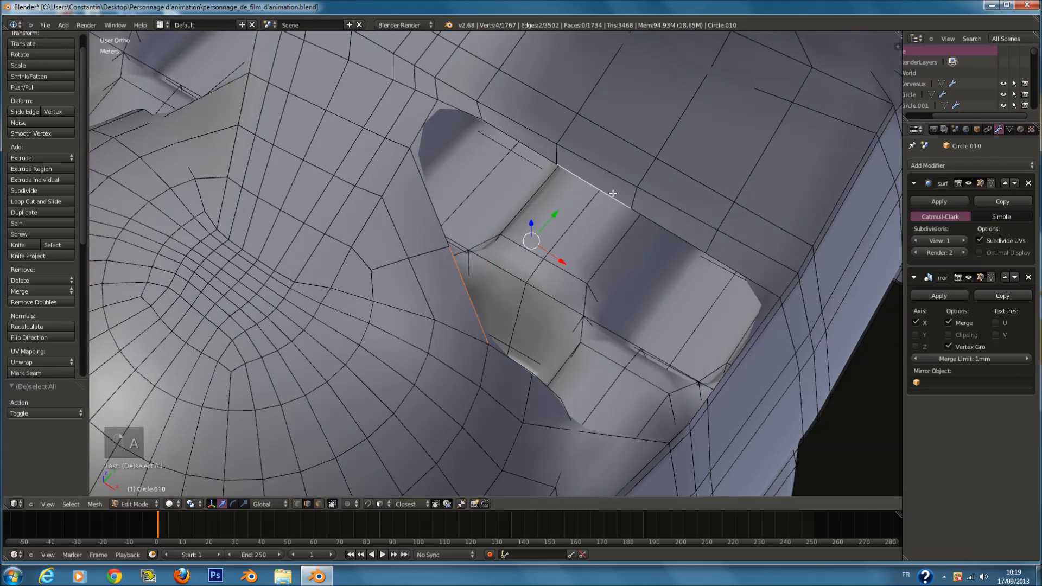
pyautogui.press('f')
pyautogui.rightClick(535, 132)
pyautogui.moveTo(534, 132); pyautogui.dragTo(579, 322, button='middle')
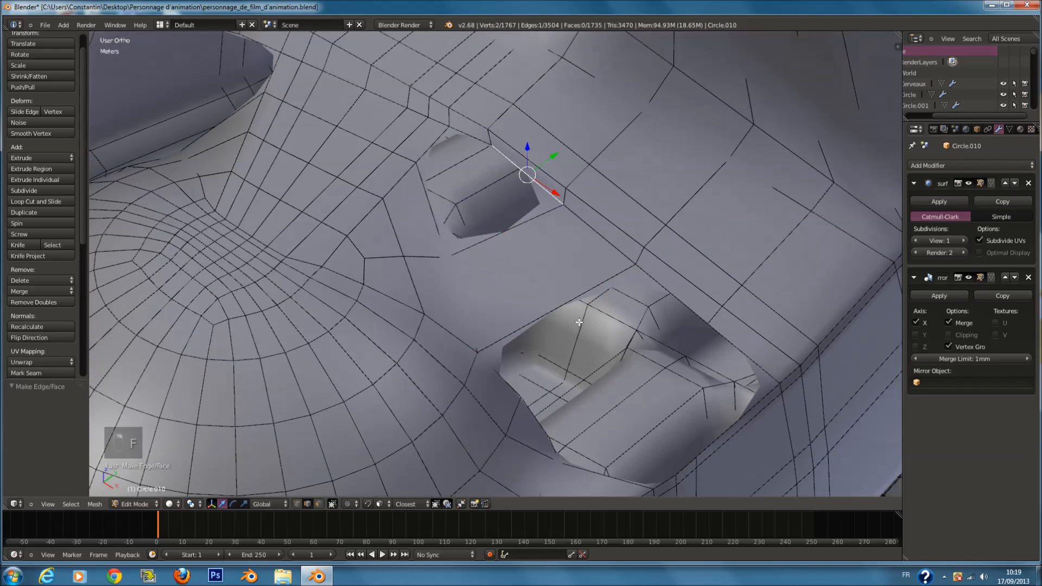
pyautogui.rightClick(504, 384)
pyautogui.keyDown('shift'); pyautogui.rightClick(664, 278); pyautogui.keyUp('shift')
pyautogui.press('f')
# Step: Add a loop cut through the upper's faces near the outer end of the opening and fill the adjacent face
pyautogui.moveTo(665, 278); pyautogui.dragTo(615, 376, button='middle')
pyautogui.rightClick(533, 390)
pyautogui.press('z')
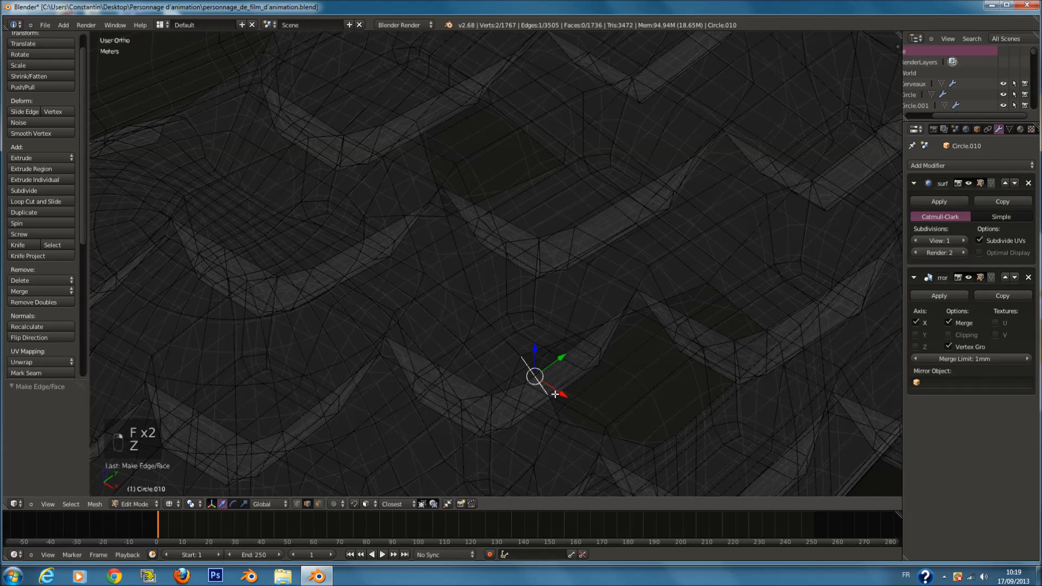
pyautogui.press('z')
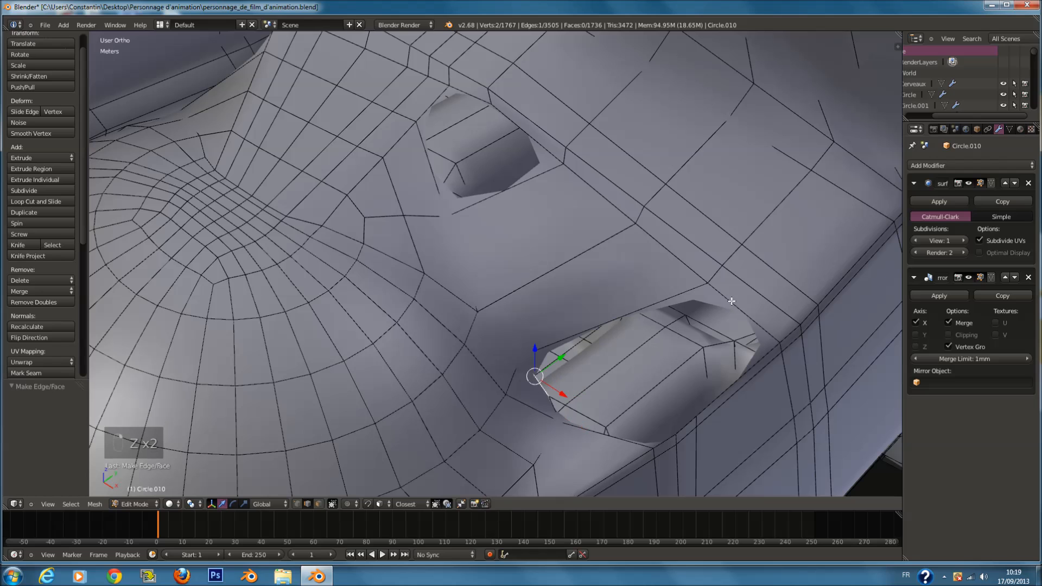
pyautogui.hotkey('ctrl', 'r')
pyautogui.click(732, 298)
pyautogui.press('f')
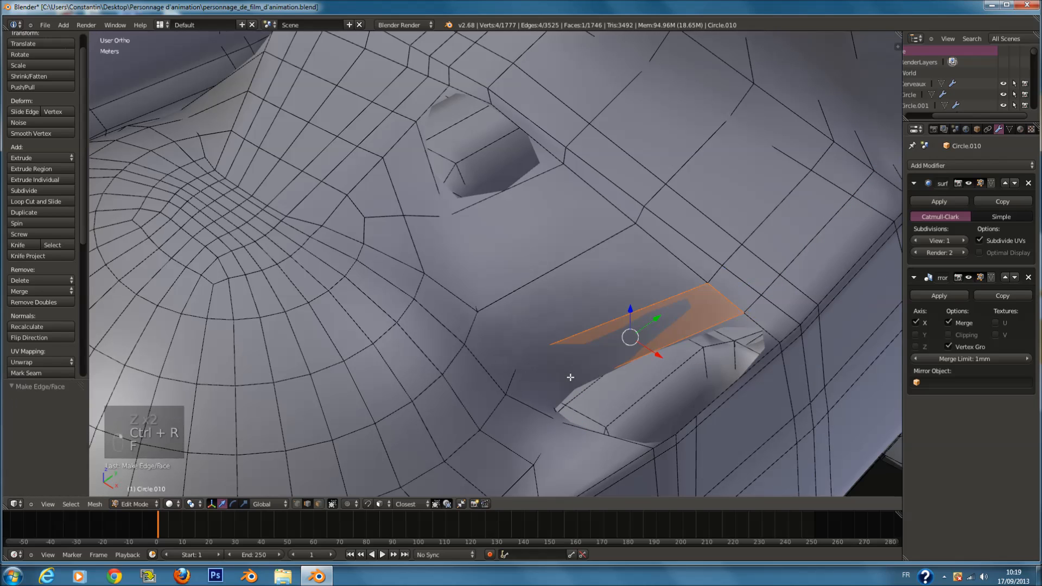
# Step: Add a loop cut across the bridging faces and fill the toe cap side of the small hole near the instep
pyautogui.hotkey('ctrl', 'r')
pyautogui.click(521, 179)
pyautogui.press('z')
pyautogui.press('z')
pyautogui.rightClick(435, 94)
pyautogui.keyDown('shift'); pyautogui.rightClick(469, 210); pyautogui.keyUp('shift')
pyautogui.press('f')
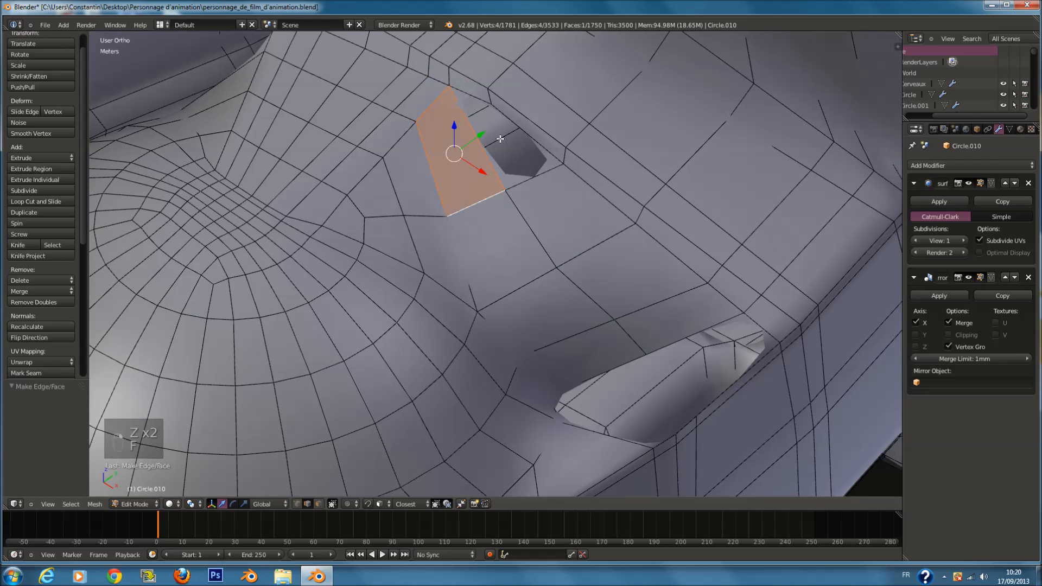
# Step: Fill the rest of the small hole beside the instep with a face and save the file
pyautogui.press('z')
pyautogui.rightClick(529, 134)
pyautogui.press('z')
pyautogui.keyDown('shift'); pyautogui.rightClick(530, 180); pyautogui.keyUp('shift')
pyautogui.keyDown('shift'); pyautogui.rightClick(487, 158); pyautogui.keyUp('shift')
pyautogui.press('f')
pyautogui.hotkey('ctrl', 's')
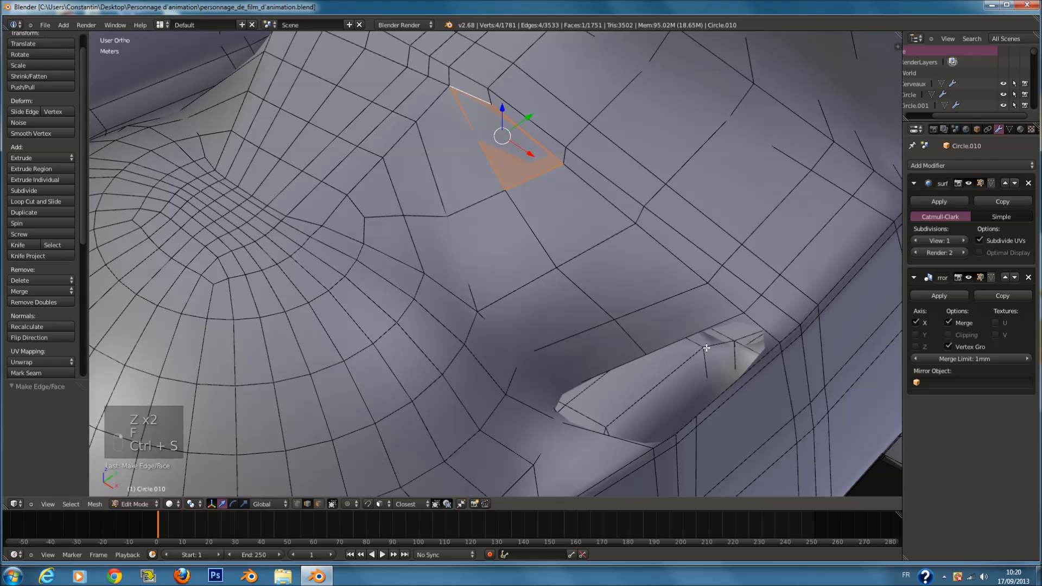
# Step: Fill a face at the outer corner of the remaining opening, next to the upper's front edge
pyautogui.keyDown('shift'); pyautogui.scroll(-2, 734, 360); pyautogui.keyUp('shift')
pyautogui.rightClick(753, 337)
pyautogui.keyDown('shift'); pyautogui.rightClick(723, 305); pyautogui.keyUp('shift')
pyautogui.press('f')
# Step: Add a loop cut through the faces around the outer opening and fill the next face beside the sole edge
pyautogui.rightClick(685, 399)
pyautogui.press('z')
pyautogui.press('z')
pyautogui.hotkey('ctrl', 'r')
pyautogui.click(616, 345)
pyautogui.click(668, 387)
pyautogui.press('f')
# Step: Add a loop cut to divide the faces bordering the last small hole between the toe cap and the sole edge
pyautogui.rightClick(666, 413)
pyautogui.press('z')
pyautogui.keyDown('shift'); pyautogui.rightClick(577, 359); pyautogui.keyUp('shift')
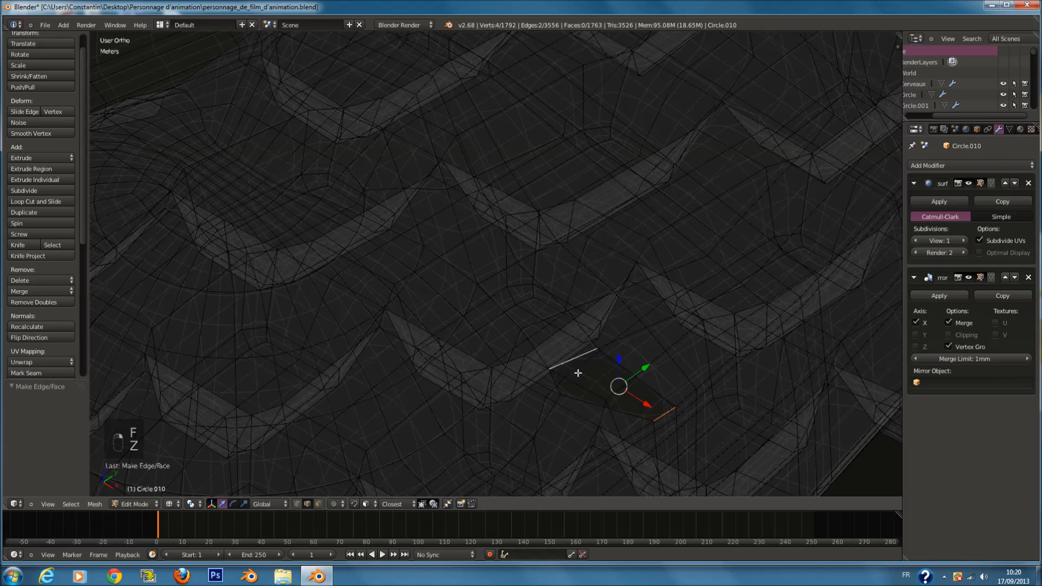
pyautogui.keyDown('shift'); pyautogui.rightClick(639, 378); pyautogui.keyUp('shift')
pyautogui.press('z')
pyautogui.hotkey('ctrl', 'r')
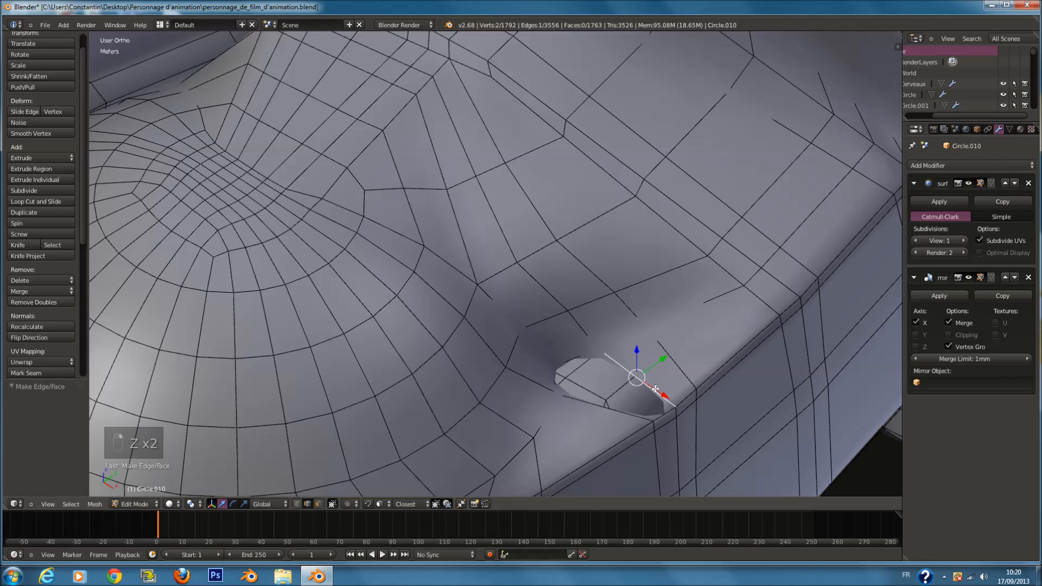
pyautogui.click(628, 372)
pyautogui.click(539, 382)
# Step: Fill the last small hole between the toe cap rim and the sole edge with faces
pyautogui.press('z')
pyautogui.rightClick(547, 380)
pyautogui.rightClick(615, 361)
pyautogui.press('z')
pyautogui.keyDown('shift'); pyautogui.rightClick(550, 380); pyautogui.keyUp('shift')
pyautogui.press('f')
pyautogui.press('f')
# Step: Leave mesh editing, save the file, and resume editing at the boot's side that is still open
pyautogui.scroll(-2, 587, 369)
pyautogui.press('Tab')
pyautogui.hotkey('ctrl', 's')
pyautogui.moveTo(601, 344); pyautogui.dragTo(524, 349, button='middle')
pyautogui.press('Tab')
pyautogui.hotkey('ctrl', 's')
pyautogui.click(524, 348)
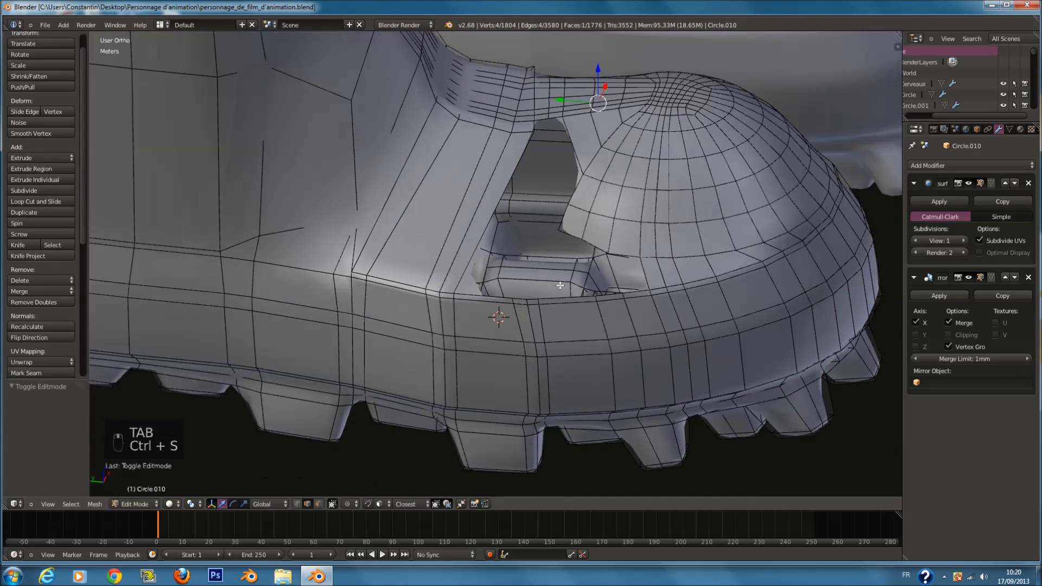
# Step: Add four loop cuts through the upper's strip of faces behind the remaining side opening
pyautogui.scroll(5, 572, 245)
pyautogui.rightClick(663, 265)
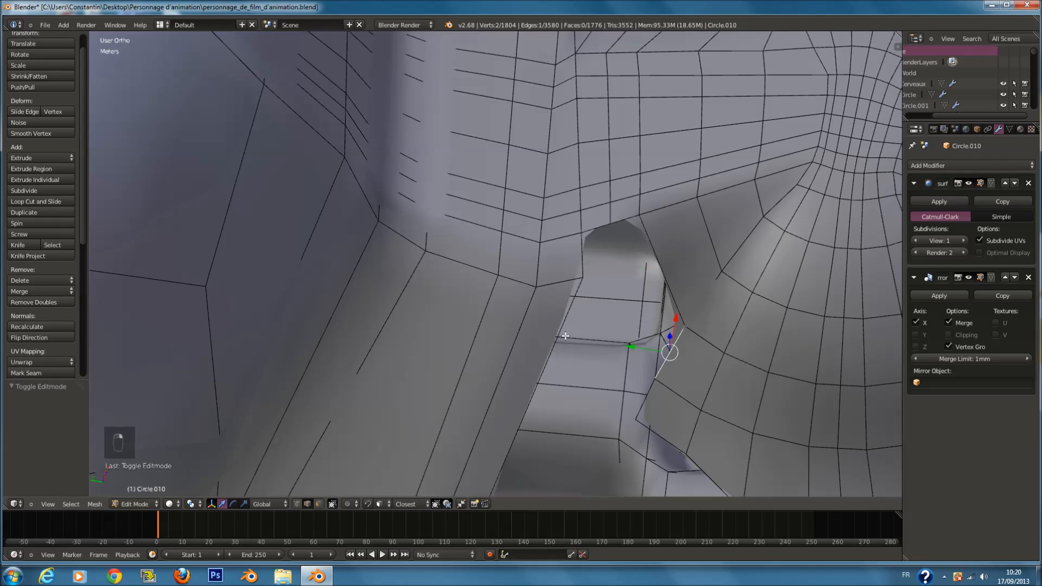
pyautogui.scroll(-4, 565, 326)
pyautogui.moveTo(562, 260); pyautogui.dragTo(470, 285, button='middle')
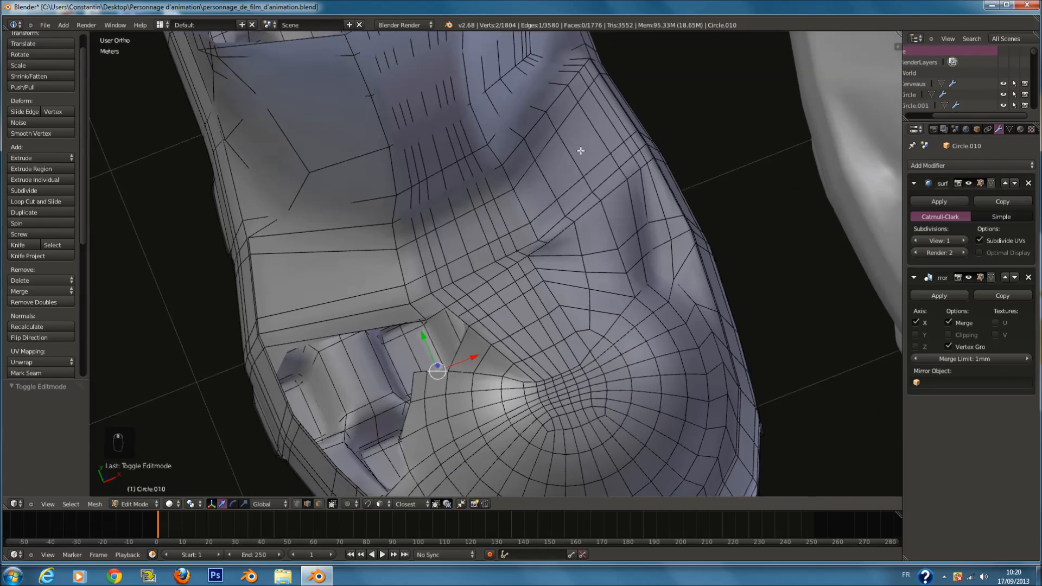
pyautogui.moveTo(434, 385); pyautogui.dragTo(502, 283, button='middle')
pyautogui.scroll(1, 442, 306)
pyautogui.hotkey('ctrl', 'r')
pyautogui.scroll(1, 433, 312)
pyautogui.scroll(2, 434, 312)
pyautogui.click(434, 313)
pyautogui.rightClick(434, 312)
# Step: Join the upper's front edge to the toe cap rim with a face and add one loop cut across it
pyautogui.scroll(2, 530, 315)
pyautogui.press('a')
pyautogui.keyDown('shift'); pyautogui.rightClick(487, 239); pyautogui.keyUp('shift')
pyautogui.press('f')
pyautogui.moveTo(560, 203); pyautogui.dragTo(576, 205, button='middle')
pyautogui.press('z')
pyautogui.press('z')
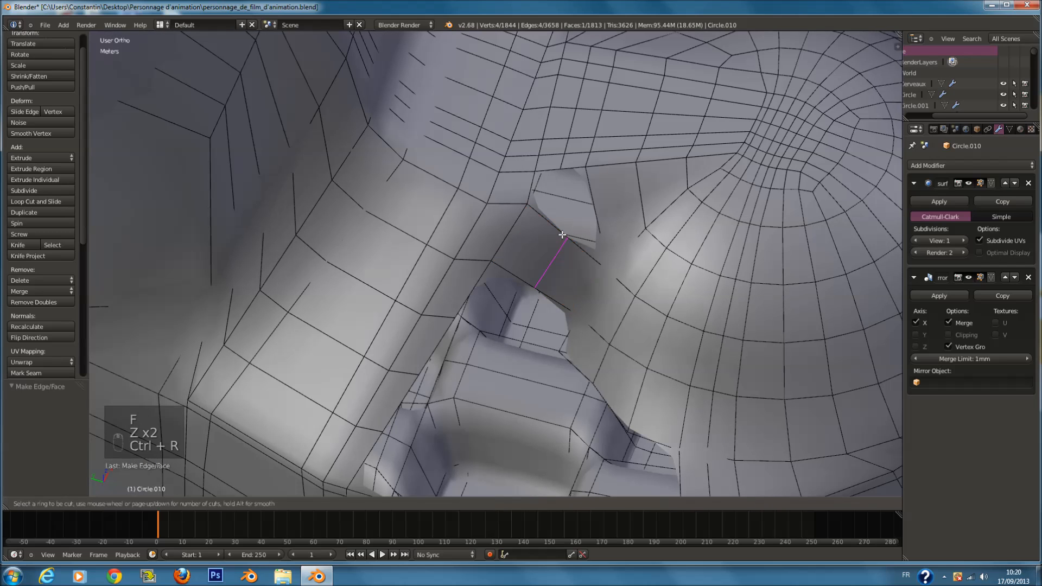
pyautogui.click(563, 234)
pyautogui.rightClick(563, 234)
# Step: Fill two faces between the new side bridge and the instep strip, and save the file
pyautogui.rightClick(549, 168)
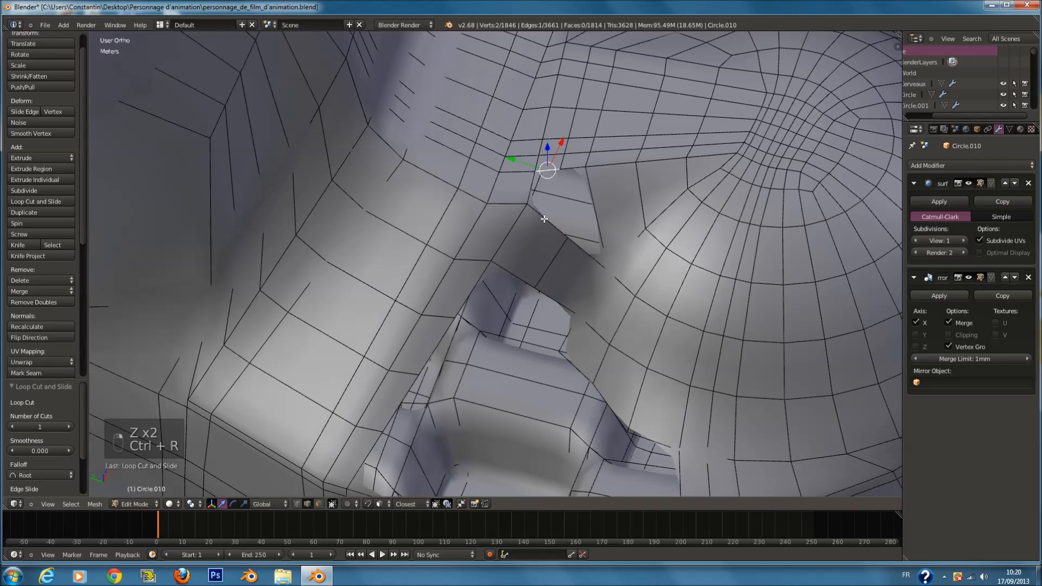
pyautogui.keyDown('shift'); pyautogui.rightClick(545, 218); pyautogui.keyUp('shift')
pyautogui.press('f')
pyautogui.press('f')
pyautogui.moveTo(587, 204); pyautogui.dragTo(649, 307, button='middle')
pyautogui.hotkey('ctrl', 's')
pyautogui.scroll(2, 650, 307)
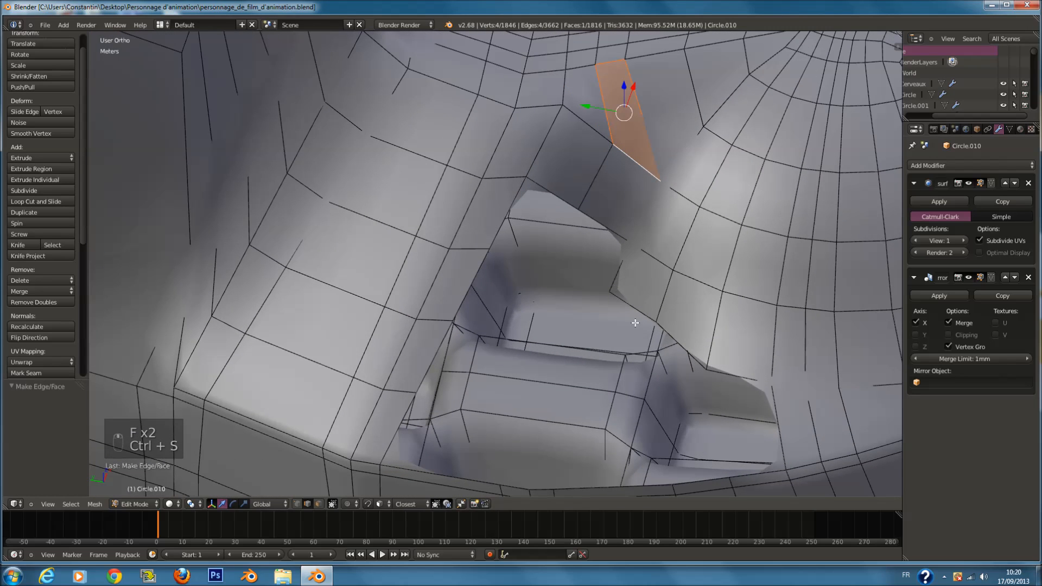
# Step: Fill two separate faces between the toe cap's lower rim and the sole's upper edge, in front of the opening
pyautogui.keyDown('shift'); pyautogui.scroll(-1, 476, 310); pyautogui.keyUp('shift')
pyautogui.rightClick(461, 285)
pyautogui.press('a')
pyautogui.rightClick(618, 263)
pyautogui.keyDown('shift'); pyautogui.scroll(-3, 623, 344); pyautogui.keyUp('shift')
pyautogui.moveTo(579, 417); pyautogui.dragTo(597, 412, button='middle')
pyautogui.rightClick(659, 395)
pyautogui.keyDown('shift'); pyautogui.rightClick(670, 237); pyautogui.keyUp('shift')
pyautogui.press('f')
pyautogui.rightClick(819, 375)
pyautogui.keyDown('shift'); pyautogui.rightClick(788, 271); pyautogui.keyUp('shift')
pyautogui.press('f')
# Step: Fill the gap between the two faces under the toe cap rim, deselect everything, and save the file
pyautogui.rightClick(735, 264)
pyautogui.keyDown('shift'); pyautogui.rightClick(754, 381); pyautogui.keyUp('shift')
pyautogui.press('f')
pyautogui.keyDown('ctrl'); pyautogui.scroll(-1, 627, 320); pyautogui.keyUp('ctrl')
pyautogui.hotkey('ctrl', 's')
pyautogui.click(630, 316)
pyautogui.scroll(-3, 632, 313)
pyautogui.keyDown('shift'); pyautogui.moveTo(638, 265); pyautogui.dragTo(638, 315, button='middle'); pyautogui.keyUp('shift')
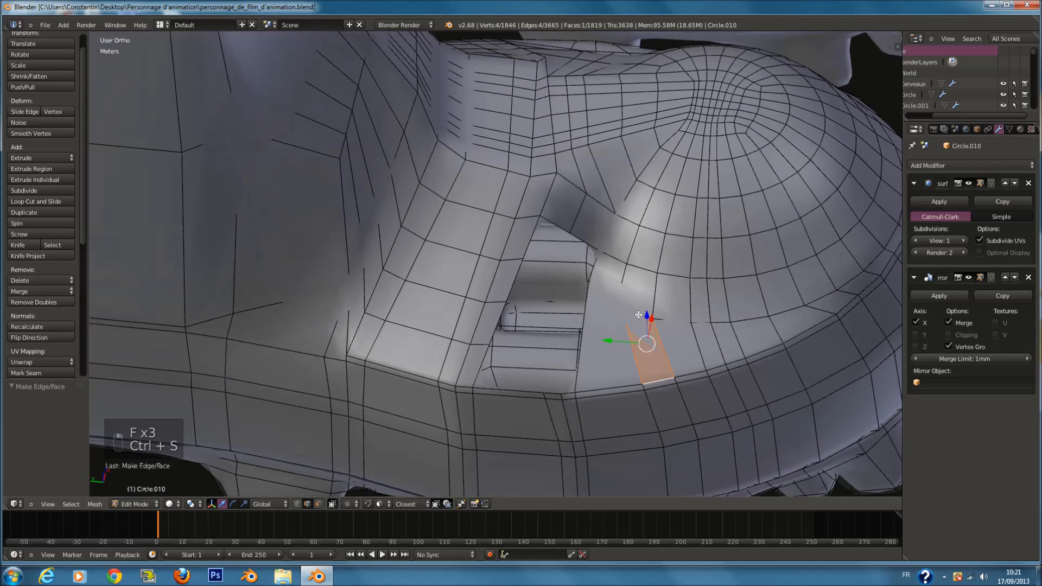
pyautogui.press('a')
pyautogui.hotkey('ctrl', 's')
# Step: Try to add loop cuts across the tall face between the toe cap rim and the sole, and undo them
pyautogui.scroll(3, 639, 304)
pyautogui.press('z')
pyautogui.press('z')
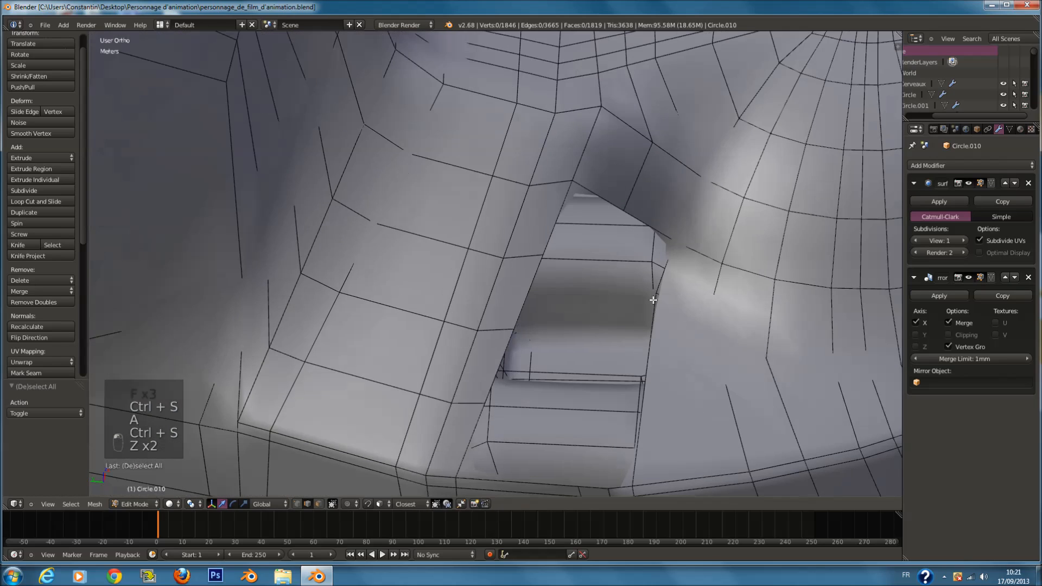
pyautogui.rightClick(656, 271)
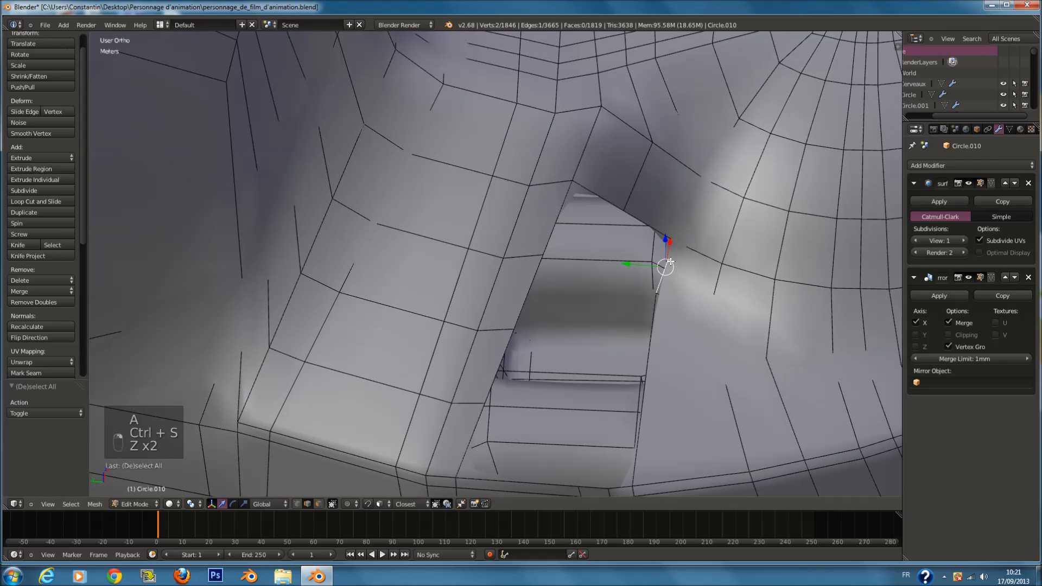
pyautogui.hotkey('ctrl', 'r')
pyautogui.scroll(1, 652, 373)
pyautogui.click(652, 373)
pyautogui.rightClick(652, 372)
pyautogui.scroll(-4, 652, 369)
pyautogui.moveTo(652, 366); pyautogui.dragTo(586, 418, button='middle')
pyautogui.hotkey('ctrl', 'z')
# Step: Fill a narrow face from the side bridge's lower edge near the toe cap down to the sole's short upper edge
pyautogui.scroll(5, 586, 418)
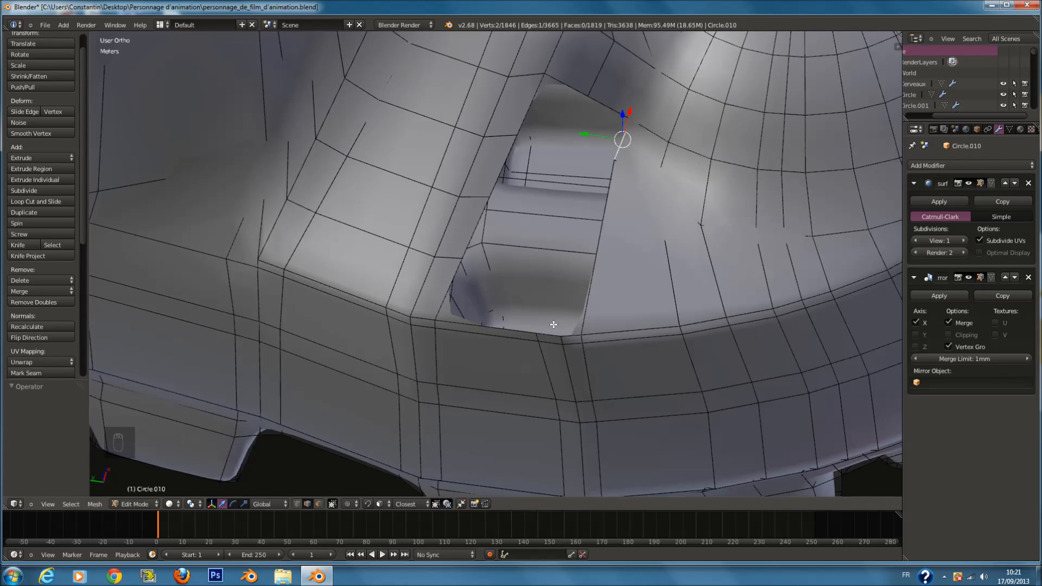
pyautogui.keyDown('shift'); pyautogui.scroll(1, 581, 306); pyautogui.keyUp('shift')
pyautogui.rightClick(569, 338)
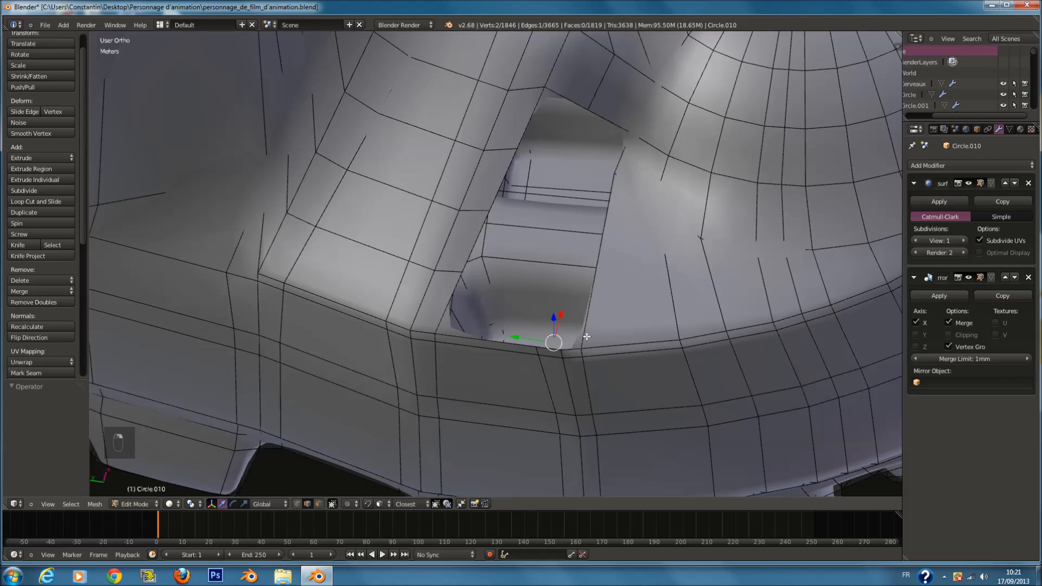
pyautogui.rightClick(576, 347)
pyautogui.press('f')
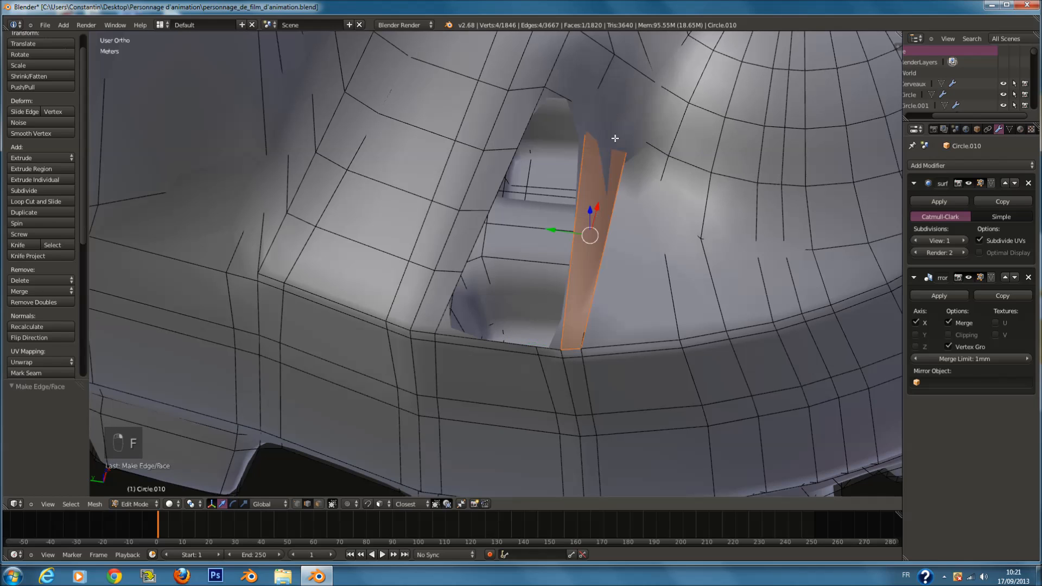
# Step: Deselect everything and examine the opening between the instep, toe cap and sole from a closer, tilted view
pyautogui.scroll(1, 547, 317)
pyautogui.press('z')
pyautogui.press('z')
pyautogui.press('a')
pyautogui.rightClick(506, 161)
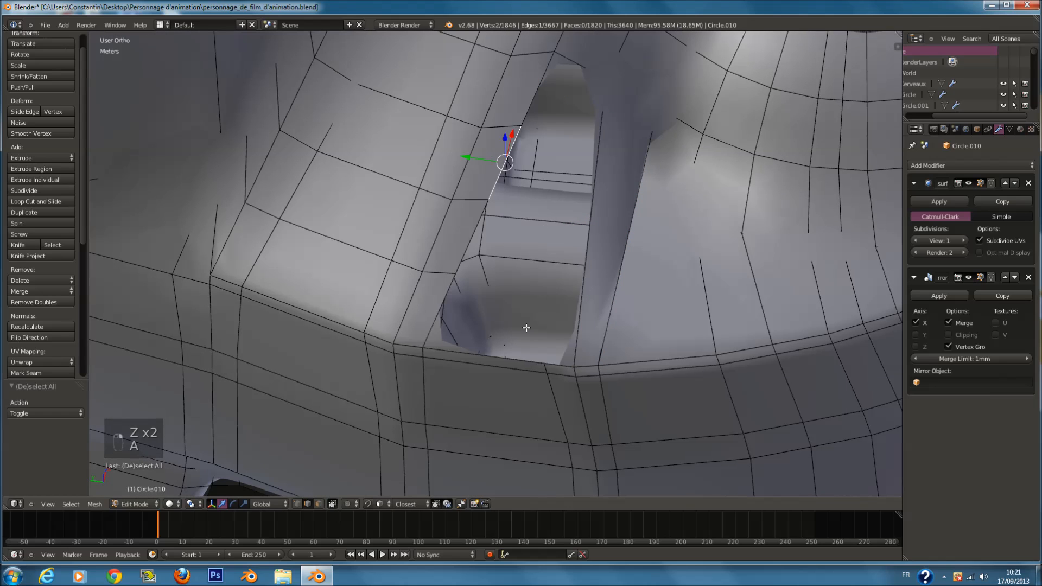
pyautogui.keyDown('shift'); pyautogui.scroll(4, 517, 332); pyautogui.keyUp('shift')
pyautogui.scroll(-3, 574, 295)
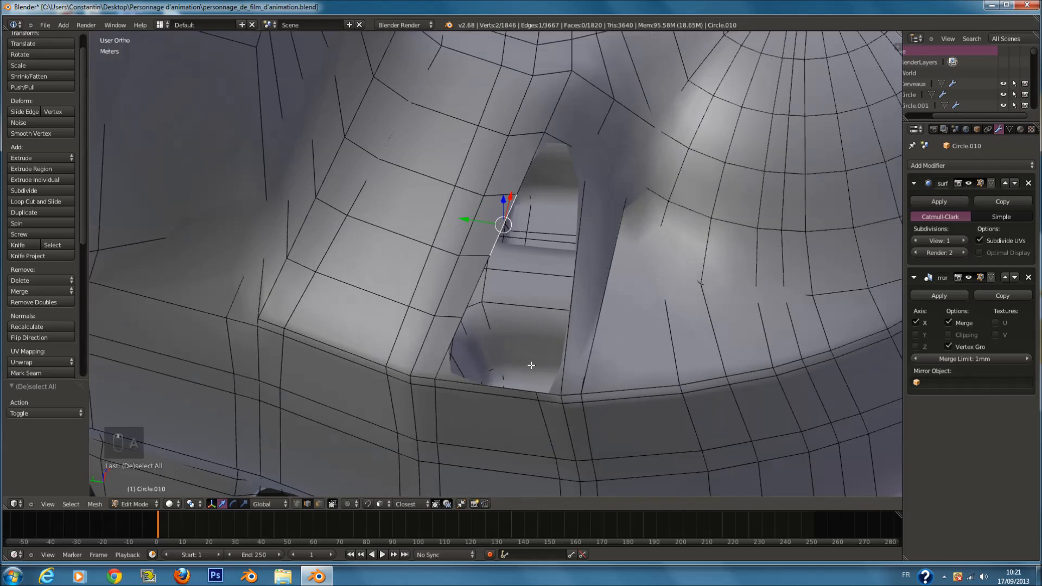
pyautogui.moveTo(575, 295); pyautogui.dragTo(565, 317, button='middle')
pyautogui.scroll(-1, 605, 346)
pyautogui.scroll(1, 611, 344)
# Step: Delete the three narrow faces filling the gap between the toe cap's lower rim and the sole's upper edge
pyautogui.click(322, 505)
pyautogui.scroll(1, 548, 388)
pyautogui.press('x')
pyautogui.rightClick(595, 379)
pyautogui.rightClick(570, 347)
pyautogui.press('x')
pyautogui.click(564, 365)
pyautogui.press('x')
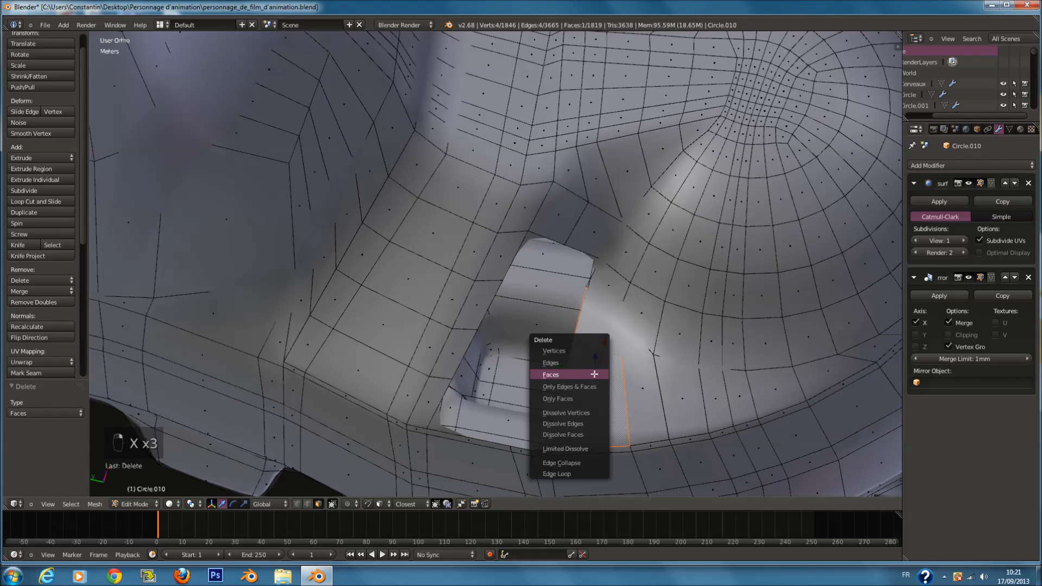
pyautogui.click(594, 374)
pyautogui.rightClick(644, 388)
pyautogui.press('x')
pyautogui.click(652, 391)
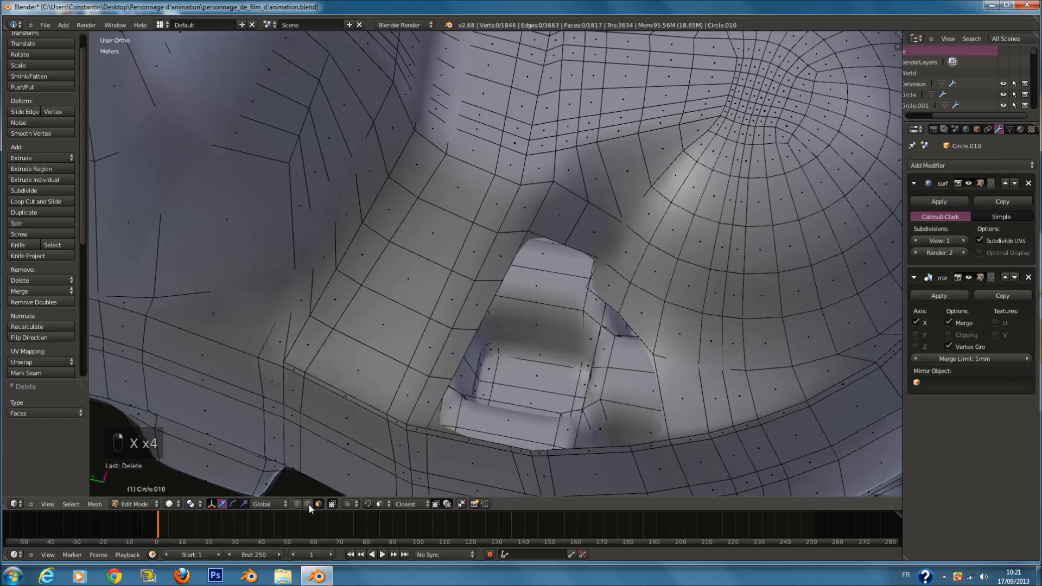
# Step: Fill two stacked faces across the opening between the instep's side edges and the toe cap rim, and clear the selection
pyautogui.rightClick(471, 344)
pyautogui.keyDown('shift'); pyautogui.rightClick(627, 328); pyautogui.keyUp('shift')
pyautogui.press('f')
pyautogui.rightClick(605, 303)
pyautogui.keyDown('shift'); pyautogui.rightClick(489, 304); pyautogui.keyUp('shift')
pyautogui.press('f')
pyautogui.press('a')
# Step: Add one centred loop cut through the two new faces between the instep and the toe cap
pyautogui.hotkey('ctrl', 'r')
pyautogui.click(553, 294)
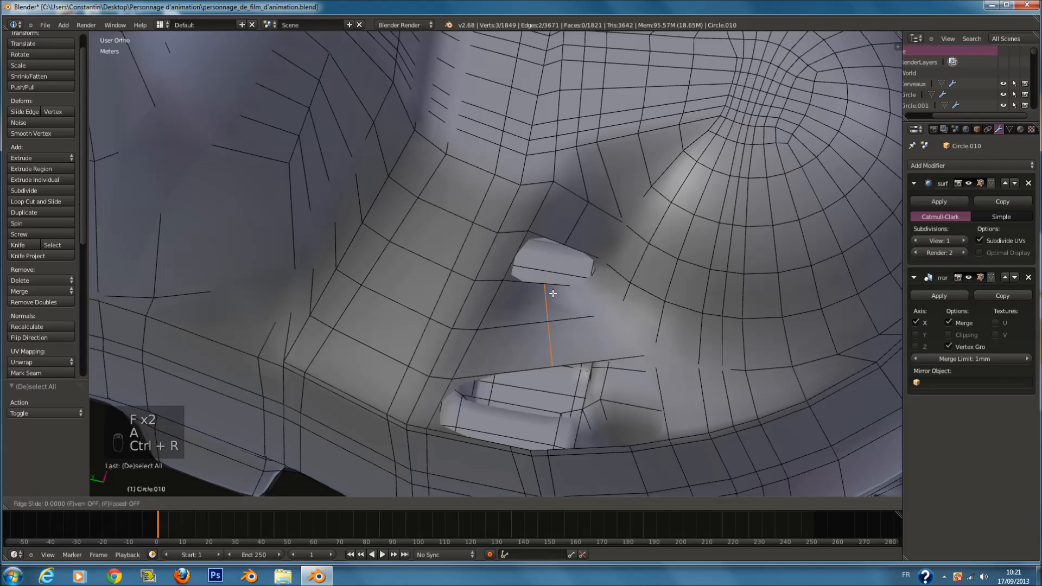
pyautogui.click(552, 293)
# Step: Close the remaining upper gap with two faces joining the split bridge faces to the surface above, and clear the selection
pyautogui.rightClick(526, 282)
pyautogui.keyDown('shift'); pyautogui.rightClick(551, 239); pyautogui.keyUp('shift')
pyautogui.press('f')
pyautogui.rightClick(590, 248)
pyautogui.keyDown('shift'); pyautogui.rightClick(579, 290); pyautogui.keyUp('shift')
pyautogui.press('f')
pyautogui.press('a')
# Step: Try to fill a face from the sole's upper edge to the bridge's lower edge on the instep side, and undo it
pyautogui.keyDown('shift'); pyautogui.scroll(-6, 534, 356); pyautogui.keyUp('shift')
pyautogui.scroll(1, 531, 362)
pyautogui.scroll(2, 530, 363)
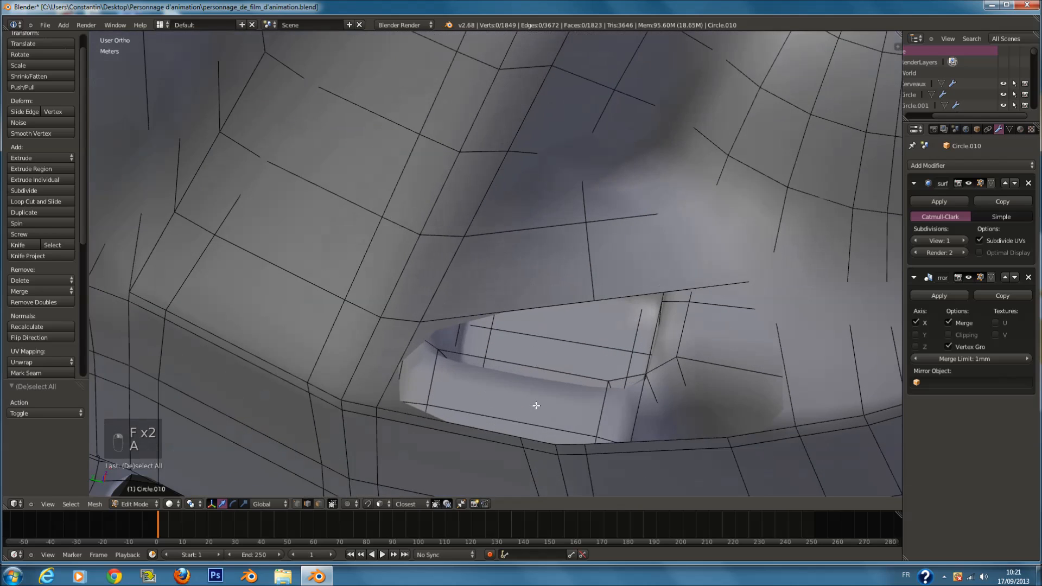
pyautogui.rightClick(467, 433)
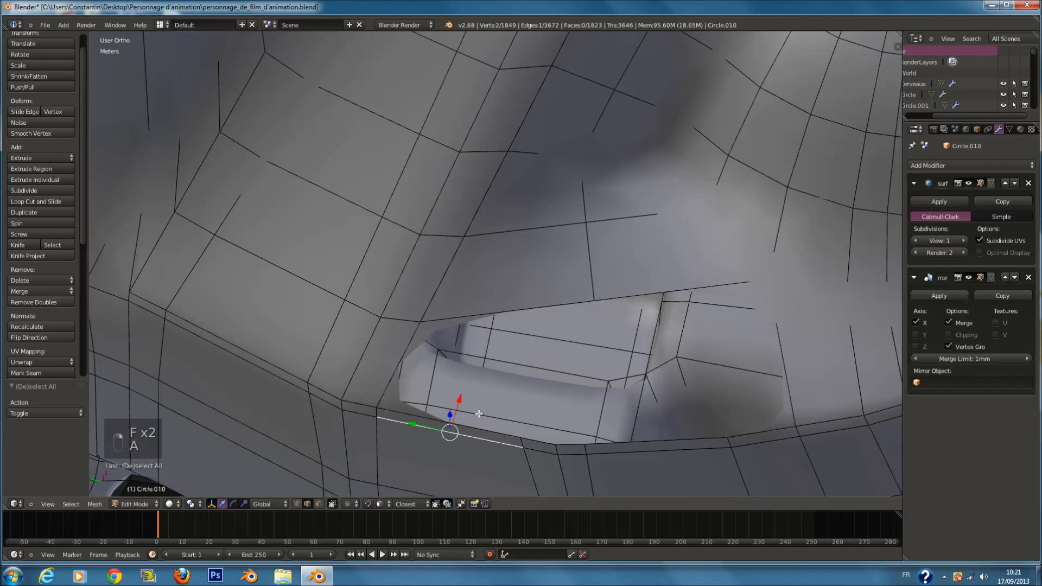
pyautogui.press('g')
pyautogui.keyDown('shift'); pyautogui.rightClick(497, 305); pyautogui.keyUp('shift')
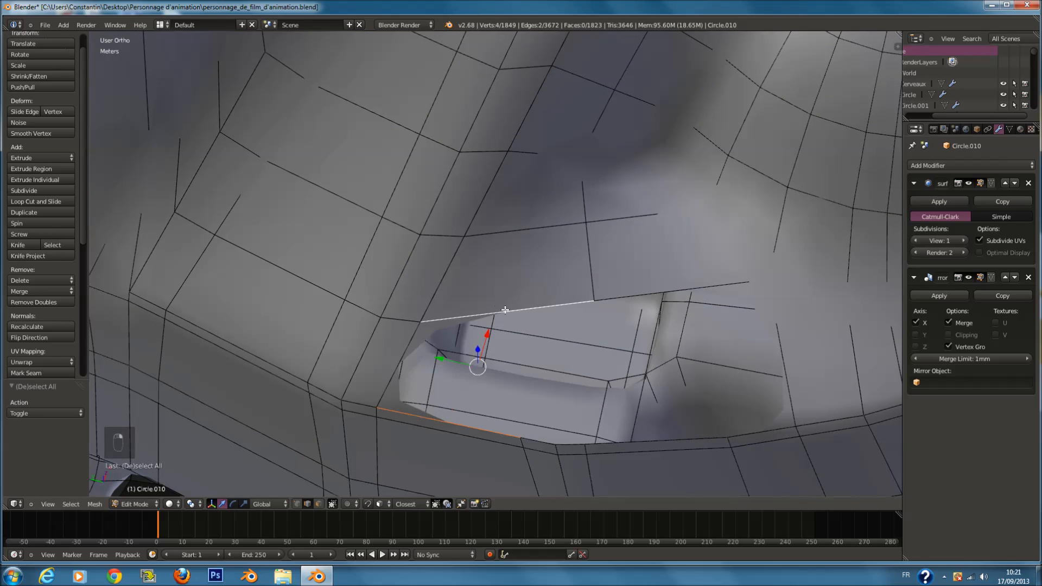
pyautogui.press('f')
pyautogui.hotkey('ctrl', 'z')
# Step: Fill a face between the sole's upper edge and the bridge's lower edge on the instep side, and save the file
pyautogui.hotkey('ctrl', 'r')
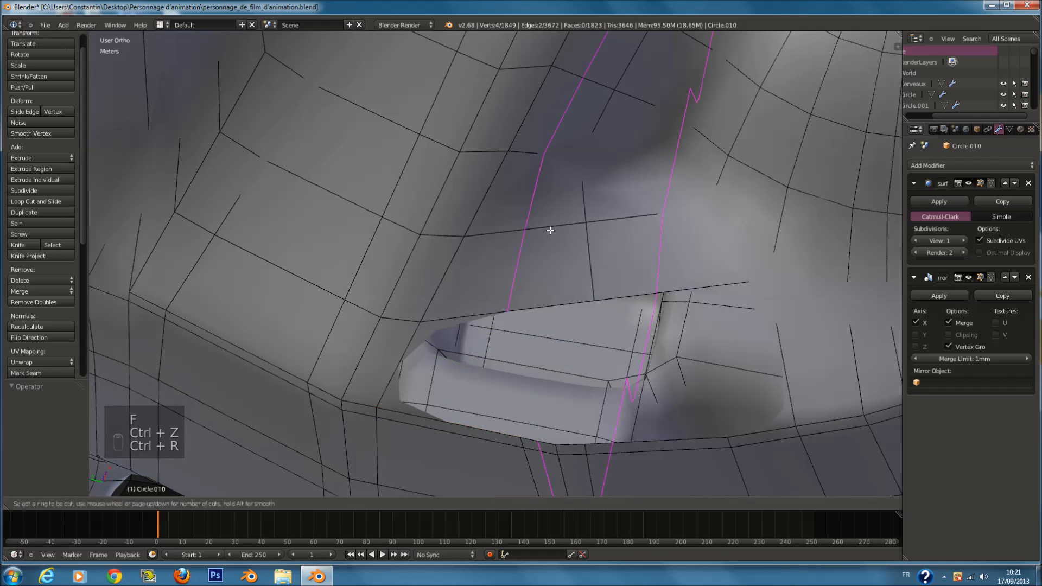
pyautogui.click(460, 423)
pyautogui.rightClick(460, 423)
pyautogui.keyDown('shift'); pyautogui.rightClick(504, 306); pyautogui.keyUp('shift')
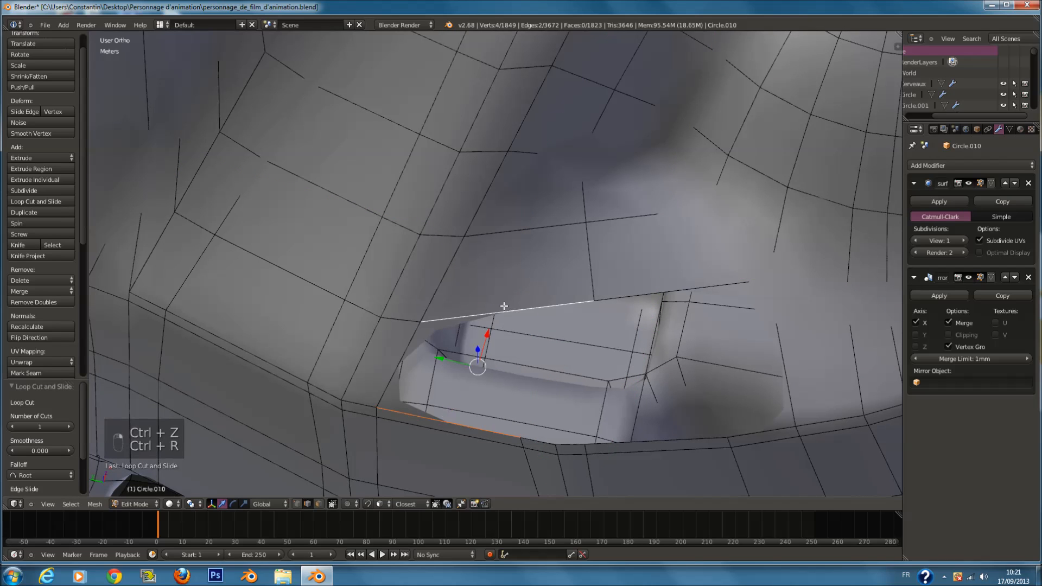
pyautogui.press('f')
pyautogui.keyDown('ctrl'); pyautogui.scroll(-2, 504, 305); pyautogui.keyUp('ctrl')
pyautogui.hotkey('ctrl', 's')
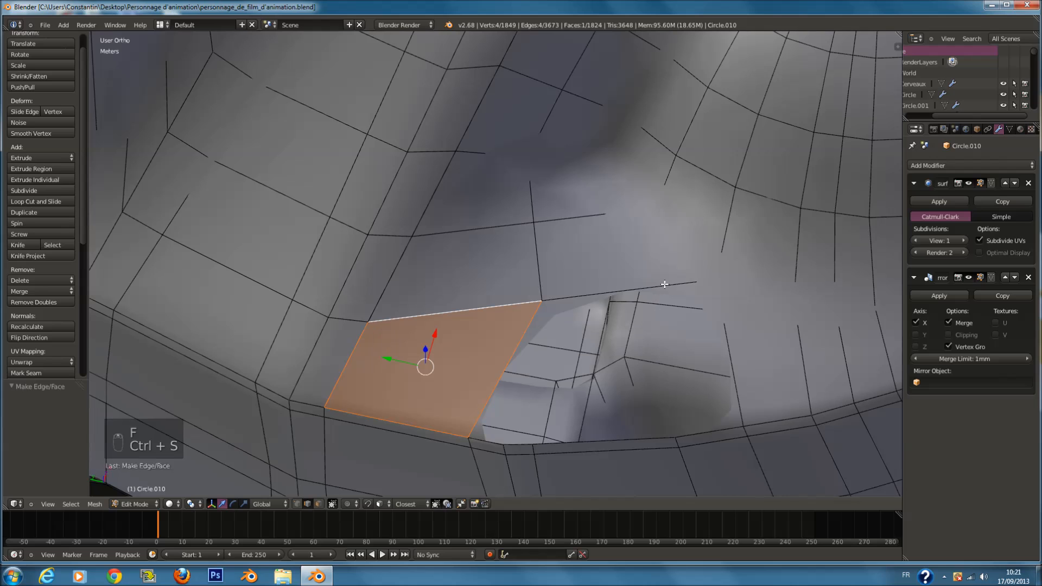
# Step: Add a loop cut across the instep-side face between the bridge and the sole, and clear the selection
pyautogui.hotkey('ctrl', 'r')
pyautogui.click(612, 441)
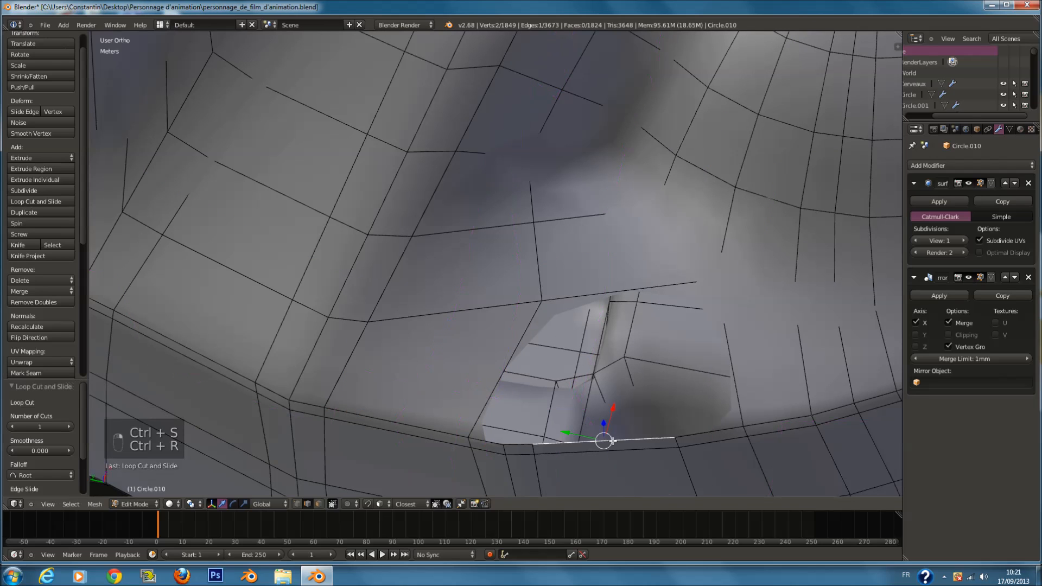
pyautogui.scroll(-3, 716, 330)
pyautogui.hotkey('ctrl', 'r')
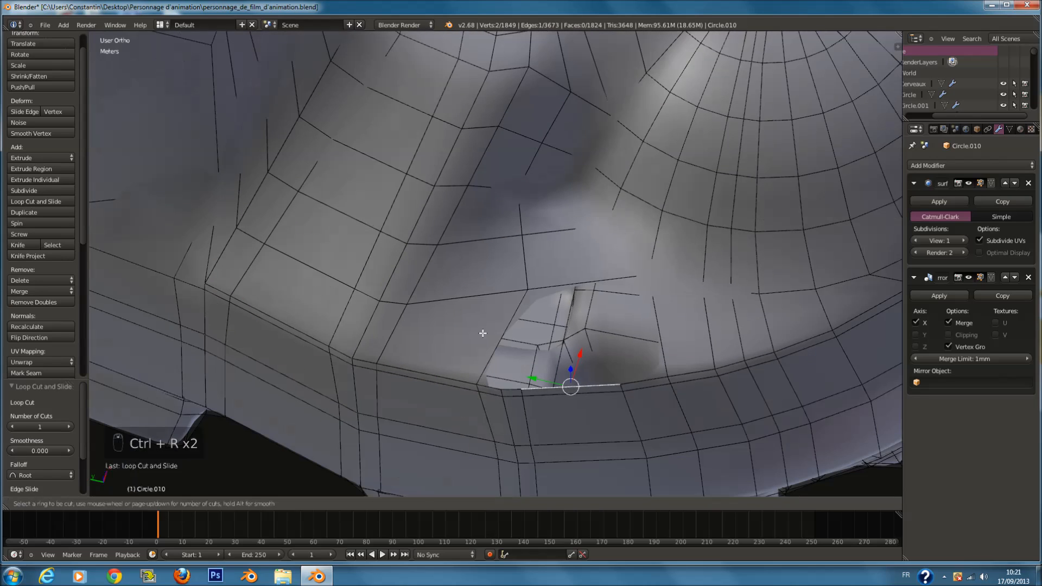
pyautogui.click(494, 339)
pyautogui.scroll(1, 554, 341)
pyautogui.press('a')
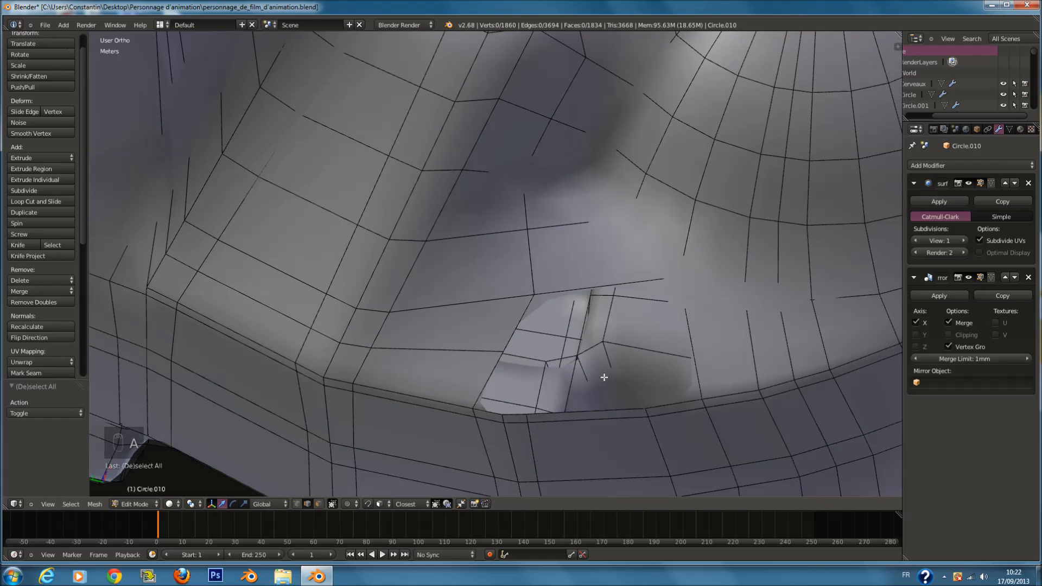
# Step: Fill a face from the sole's short upper edge under the toe cap to the bridge's lower edge on the toe cap side
pyautogui.rightClick(669, 401)
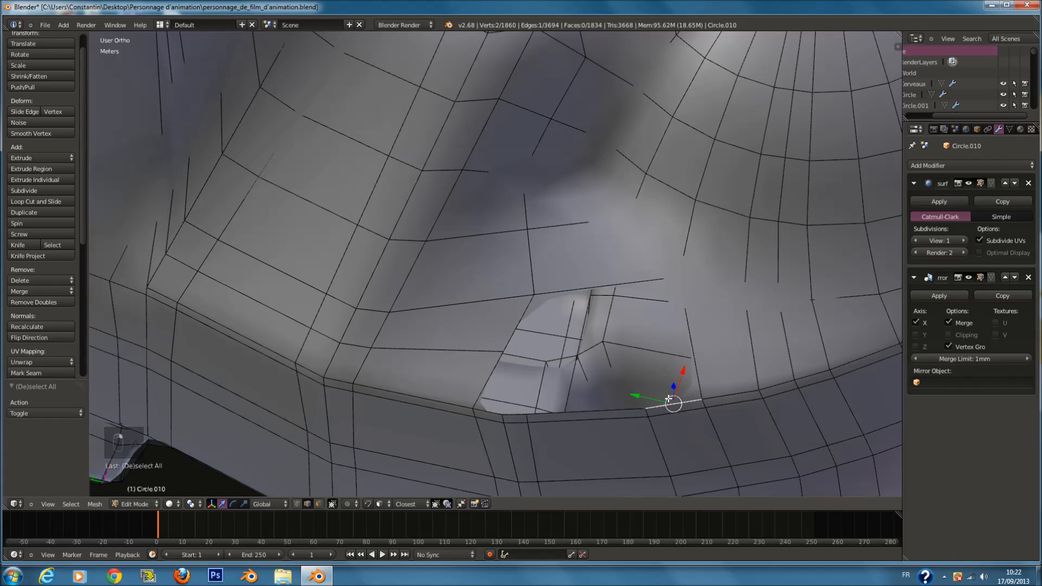
pyautogui.keyDown('shift'); pyautogui.rightClick(632, 279); pyautogui.keyUp('shift')
pyautogui.press('f')
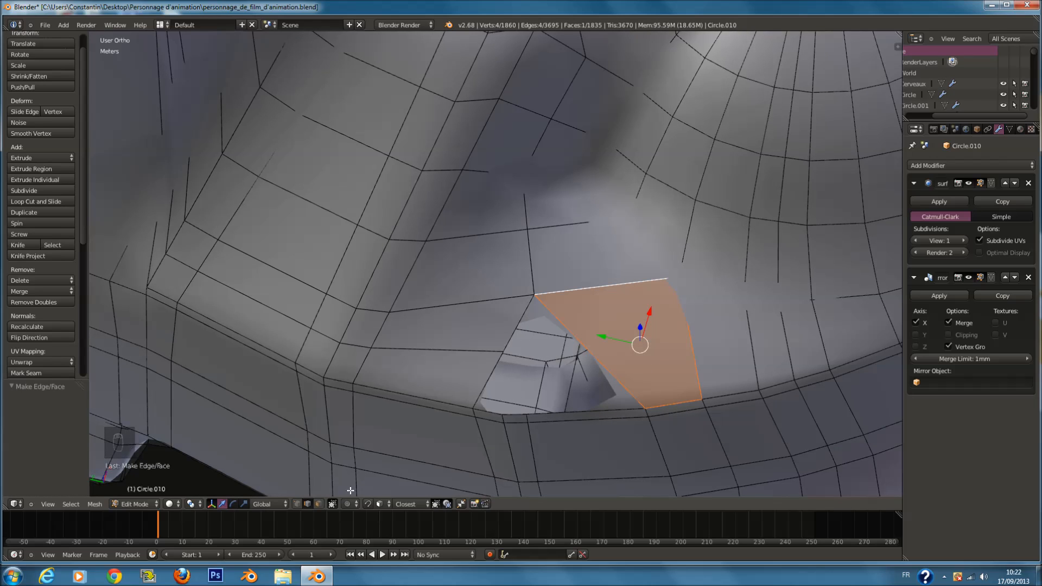
# Step: Select the slanted edge of the new toe cap-side face bordering the remaining opening, and save over the existing file
pyautogui.rightClick(579, 345)
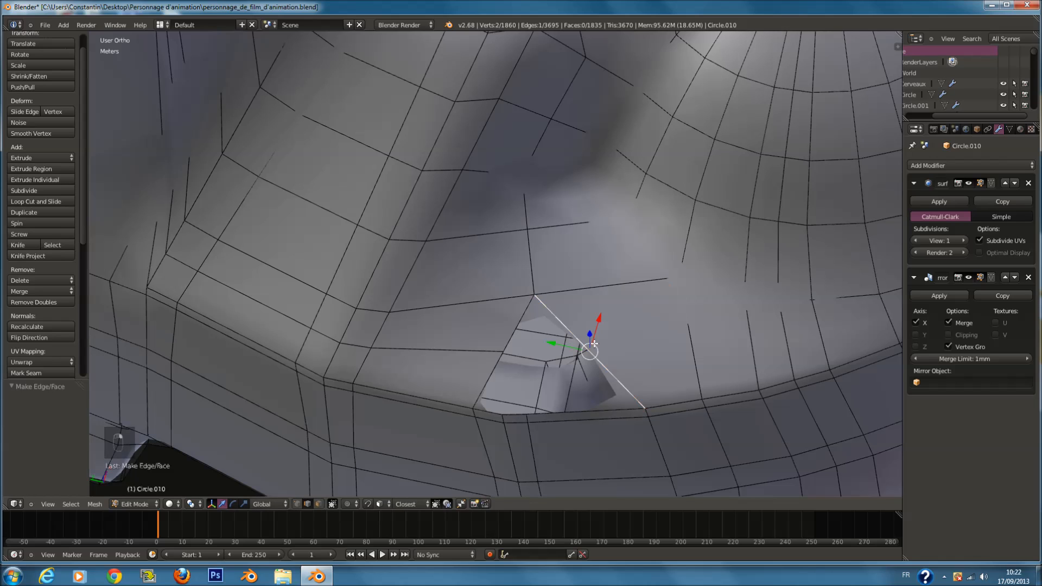
pyautogui.press('w')
pyautogui.scroll(-5, 622, 311)
pyautogui.moveTo(622, 311); pyautogui.dragTo(603, 241, button='middle')
pyautogui.scroll(2, 603, 241)
pyautogui.hotkey('ctrl', 's')
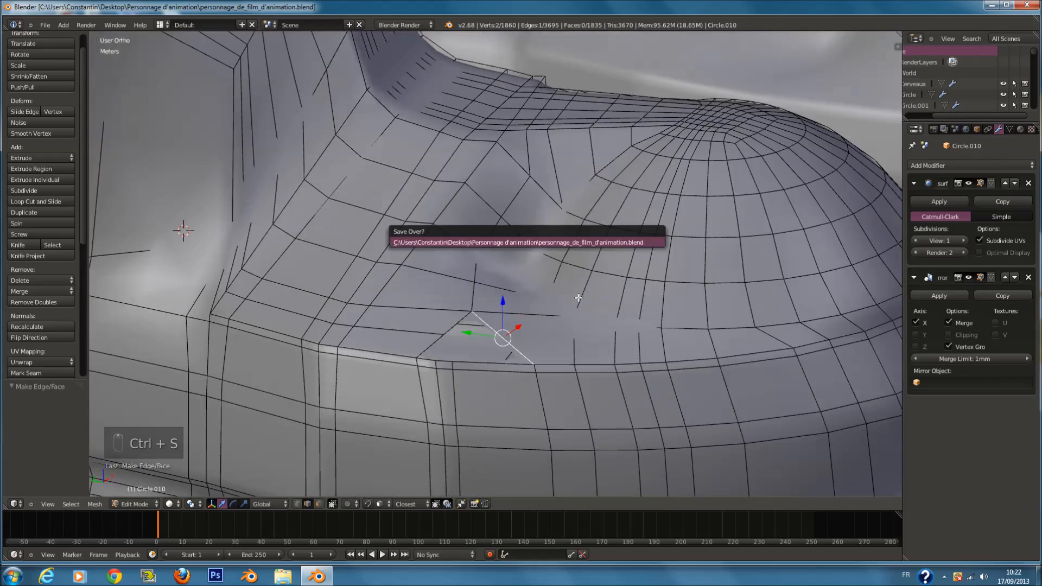
# Step: Save over the existing file, then connect two opposite vertices across the hole above the sole with a new edge
pyautogui.click(603, 241)
pyautogui.scroll(4, 581, 319)
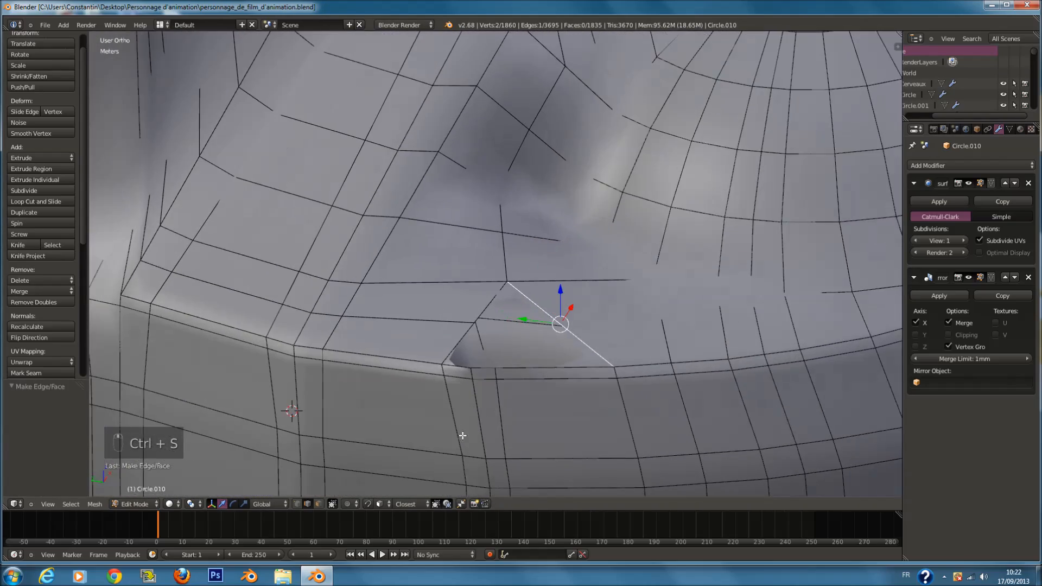
pyautogui.moveTo(463, 435); pyautogui.dragTo(526, 384, button='middle')
pyautogui.rightClick(454, 405)
pyautogui.keyDown('shift'); pyautogui.rightClick(497, 402); pyautogui.keyUp('shift')
pyautogui.keyDown('shift'); pyautogui.rightClick(469, 343); pyautogui.keyUp('shift')
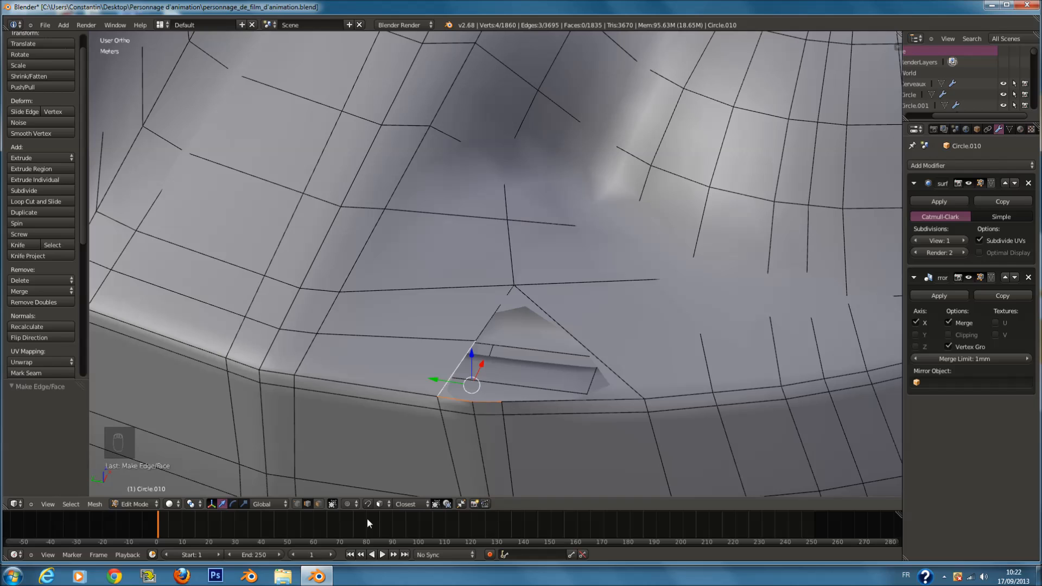
pyautogui.rightClick(503, 401)
pyautogui.click(298, 504)
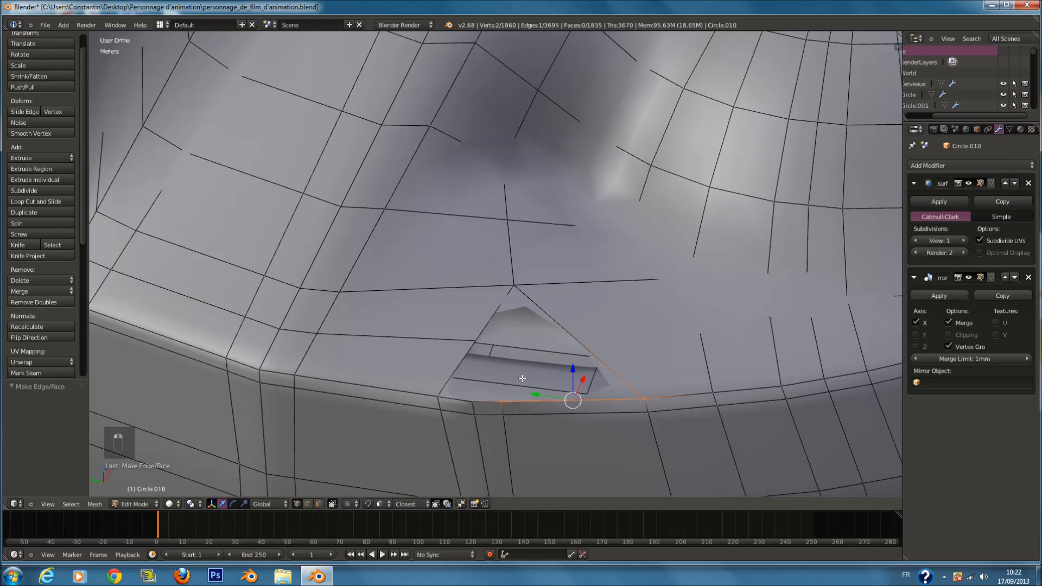
pyautogui.rightClick(474, 338)
pyautogui.keyDown('shift'); pyautogui.rightClick(497, 399); pyautogui.keyUp('shift')
pyautogui.press('f')
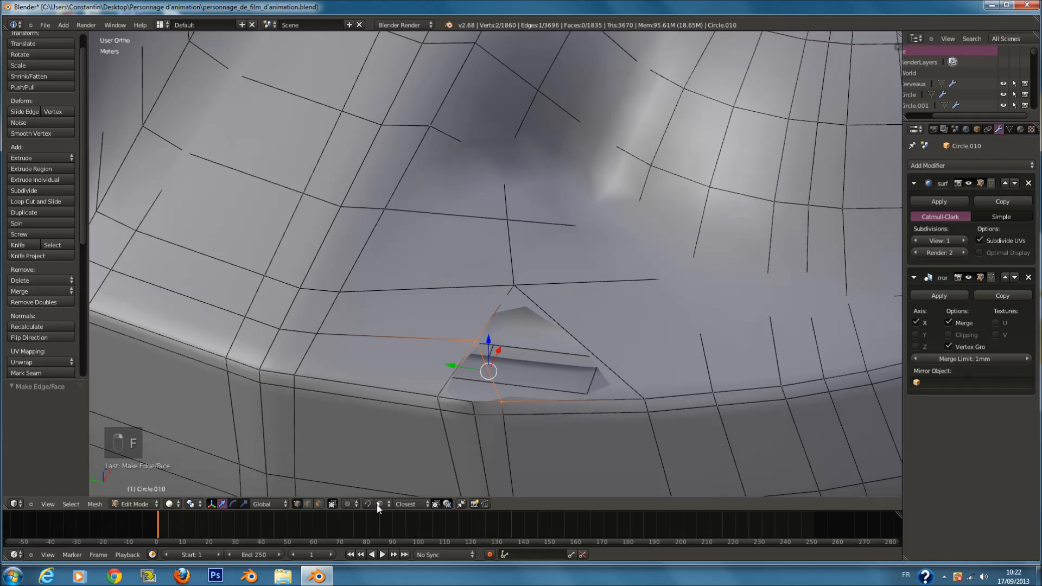
# Step: Close the hole above the sole by filling two faces on either side of the new edge, saving the file in between
pyautogui.rightClick(490, 402)
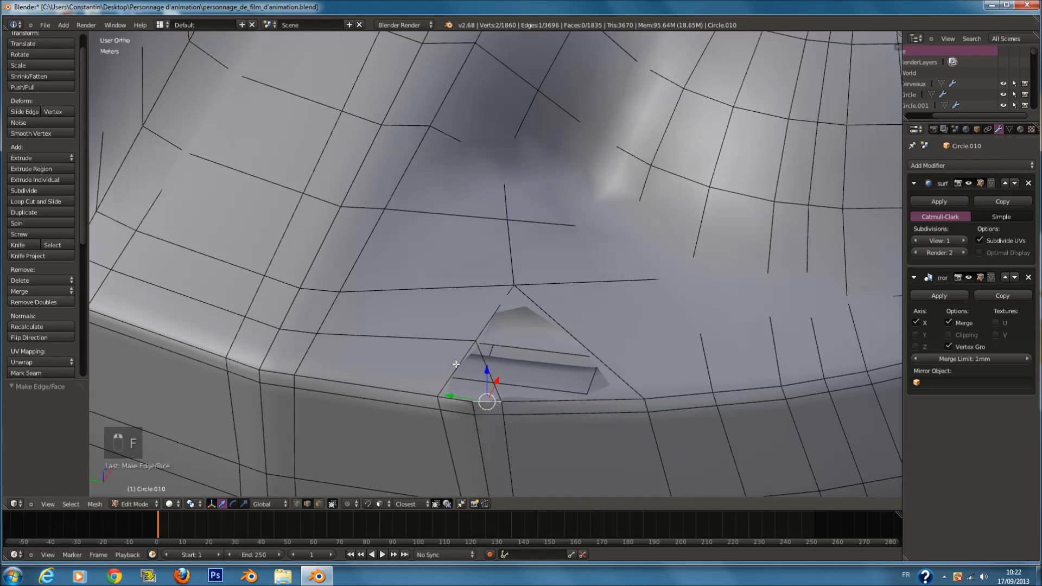
pyautogui.press('f')
pyautogui.press('a')
pyautogui.hotkey('ctrl', 's')
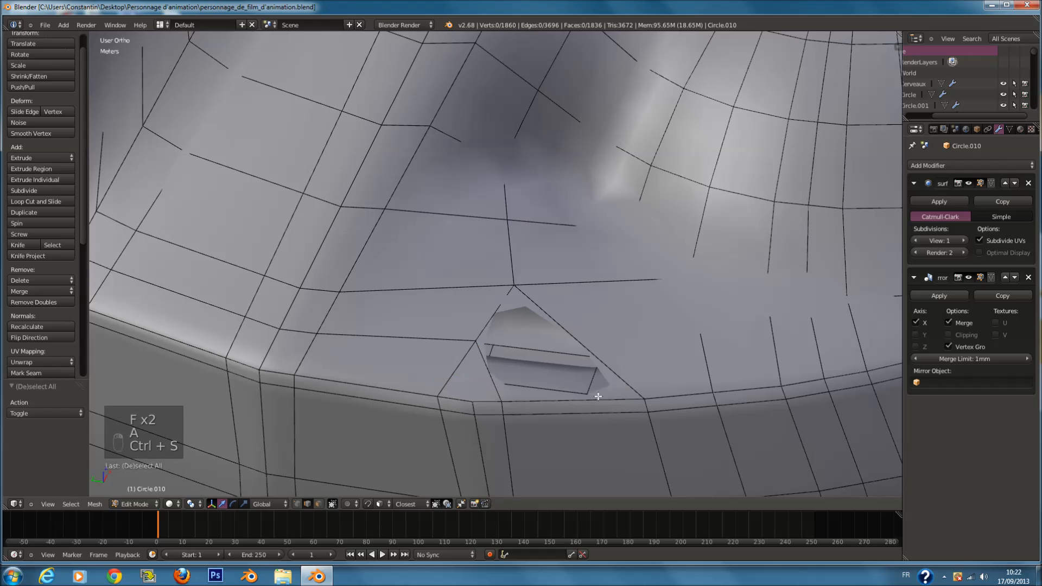
pyautogui.rightClick(581, 399)
pyautogui.press('f')
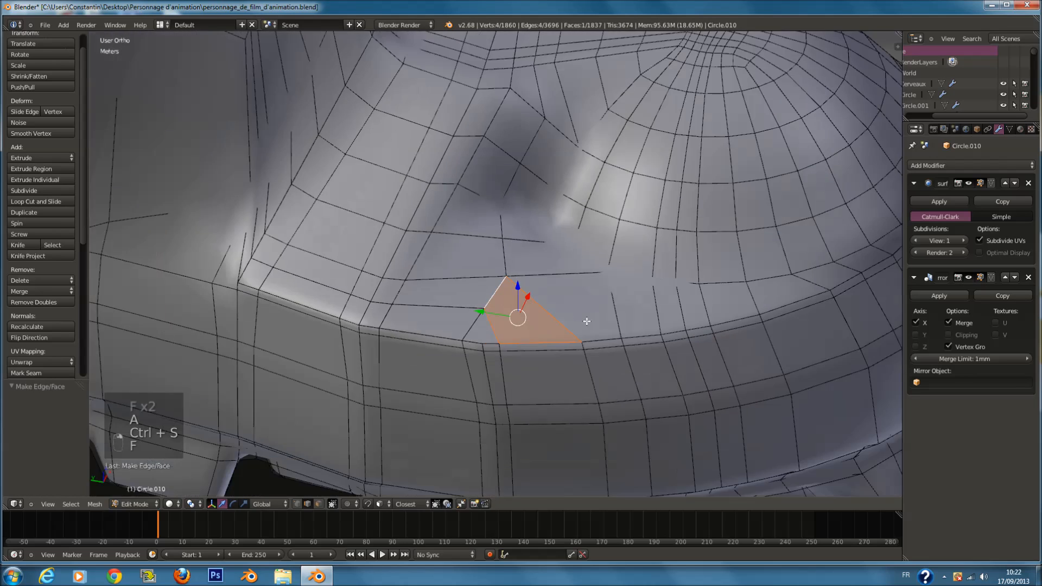
# Step: Leave Edit Mode and save the filled boot over the existing file
pyautogui.press('Tab')
pyautogui.hotkey('ctrl', 's')
pyautogui.click(617, 316)
pyautogui.moveTo(575, 337); pyautogui.dragTo(515, 333, button='middle')
pyautogui.hotkey('ctrl', 's')
pyautogui.click(516, 332)
# Step: Return to Edit Mode with face selection, clear the selection and save the file
pyautogui.press('Tab')
pyautogui.click(319, 504)
pyautogui.click(348, 505)
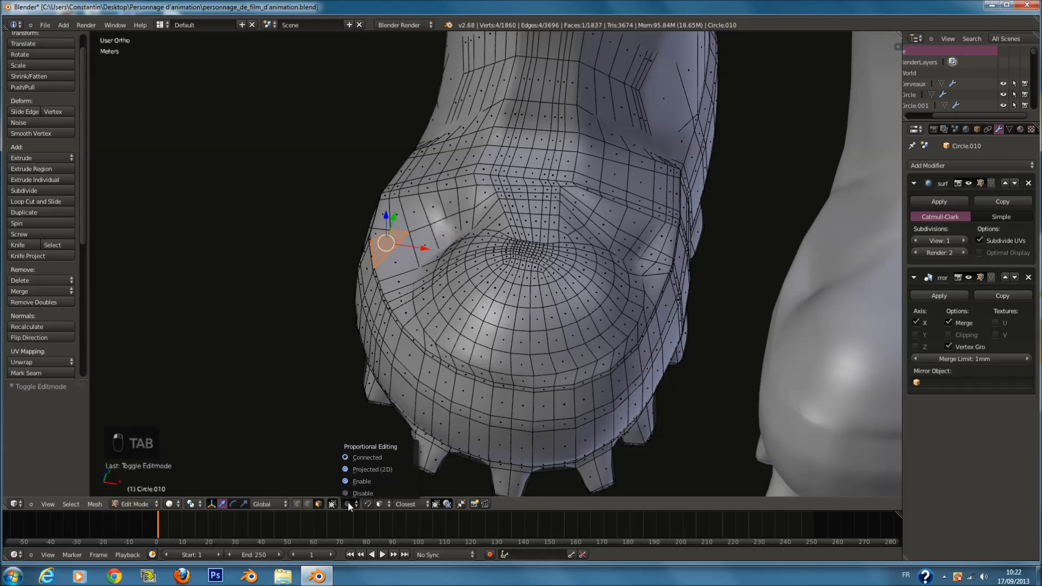
pyautogui.moveTo(579, 289); pyautogui.dragTo(577, 285, button='middle')
pyautogui.press('a')
pyautogui.press('a')
pyautogui.press('a')
pyautogui.press('a')
pyautogui.press('a')
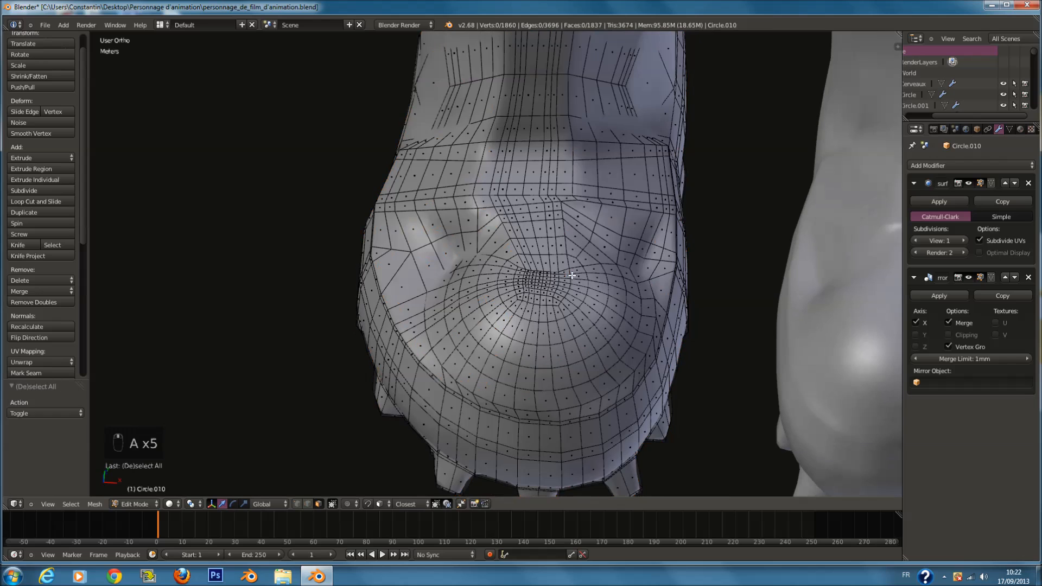
pyautogui.hotkey('ctrl', 's')
pyautogui.click(575, 278)
# Step: Circle-select the faces of the instep behind the toe cap, smooth their vertices and deselect everything
pyautogui.scroll(1, 484, 182)
pyautogui.press('c')
pyautogui.scroll(-3, 484, 182)
pyautogui.moveTo(484, 182)
pyautogui.mouseDown()
pyautogui.moveTo(477, 162)
pyautogui.moveTo(593, 169)
pyautogui.moveTo(620, 187)
pyautogui.moveTo(559, 128)
pyautogui.moveTo(640, 163)
pyautogui.moveTo(624, 76)
pyautogui.moveTo(482, 115)
pyautogui.mouseUp()
pyautogui.rightClick(481, 115)
pyautogui.click(33, 133)
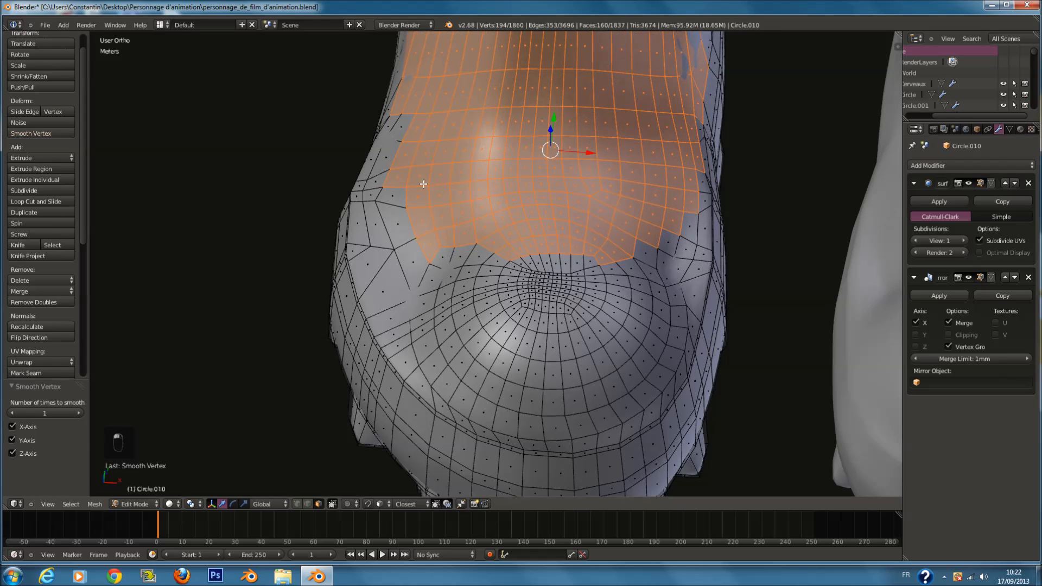
pyautogui.press('a')
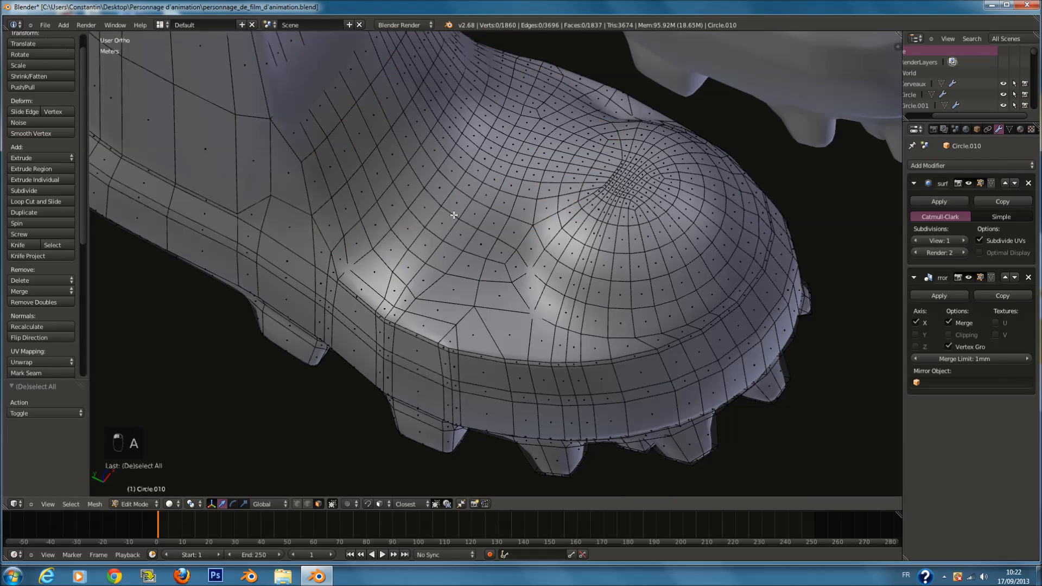
# Step: Circle-select the side faces between the instep and the sole edge and smooth their vertices twice
pyautogui.press('c')
pyautogui.moveTo(429, 212); pyautogui.dragTo(464, 270)
pyautogui.moveTo(397, 255); pyautogui.dragTo(425, 275)
pyautogui.rightClick(426, 275)
pyautogui.click(56, 133)
pyautogui.click(56, 133)
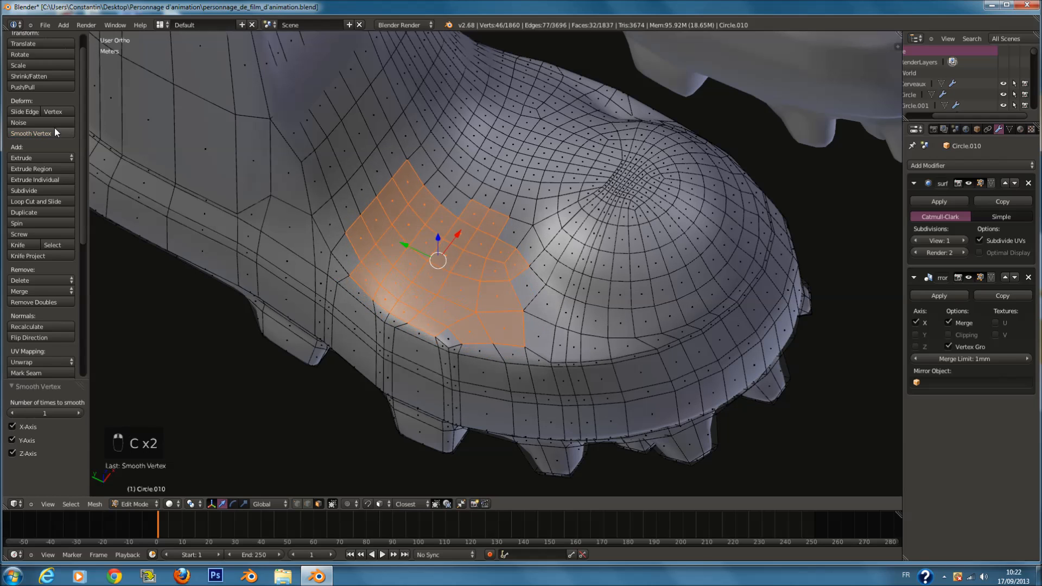
# Step: Clear the selection, circle-select the lower side faces near the sole edge and smooth their vertices once
pyautogui.press('a')
pyautogui.press('c')
pyautogui.moveTo(429, 325); pyautogui.dragTo(467, 282)
pyautogui.click(47, 133)
# Step: Circle-select the matching faces above the sole on the boot's opposite side and smooth their vertices several times
pyautogui.moveTo(624, 207)
pyautogui.mouseDown(button='middle')
pyautogui.moveTo(449, 201)
pyautogui.moveTo(379, 163)
pyautogui.mouseUp(button='middle')
pyautogui.press('a')
pyautogui.press('c')
pyautogui.moveTo(534, 298)
pyautogui.mouseDown()
pyautogui.moveTo(609, 276)
pyautogui.moveTo(619, 284)
pyautogui.moveTo(549, 289)
pyautogui.moveTo(533, 305)
pyautogui.mouseUp()
pyautogui.rightClick(533, 305)
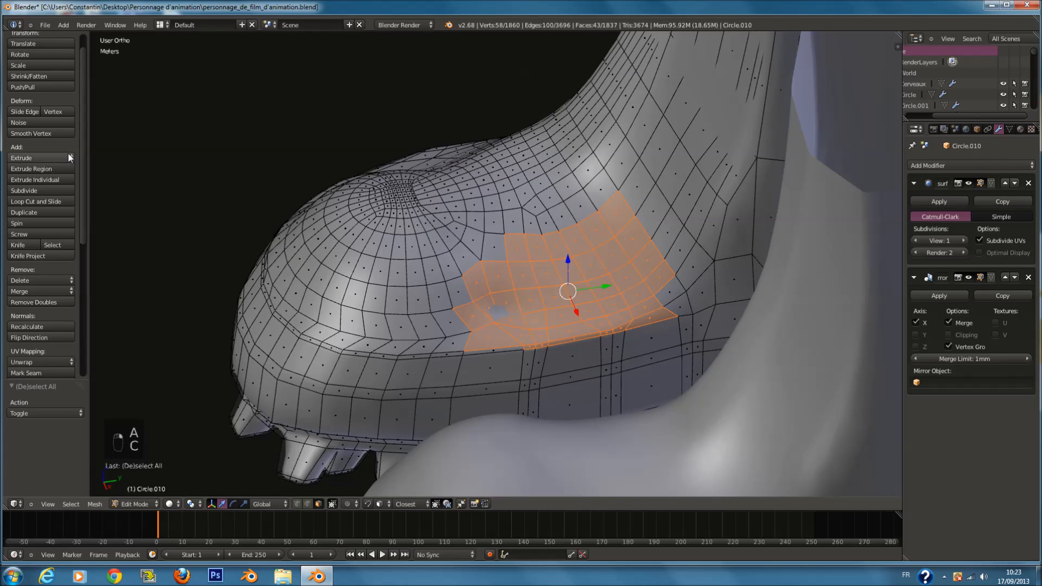
pyautogui.click(66, 126)
pyautogui.click(64, 134)
pyautogui.click(64, 134)
pyautogui.click(64, 134)
# Step: Leave Edit Mode and save the smoothed boot over the existing file
pyautogui.moveTo(483, 254); pyautogui.dragTo(628, 289, button='middle')
pyautogui.press('Tab')
pyautogui.scroll(-2, 623, 252)
pyautogui.hotkey('ctrl', 's')
pyautogui.click(650, 240)
# Step: Back in Edit Mode, circle-select the faces on the front of the shaft down to the instep and smooth their vertices
pyautogui.scroll(-3, 649, 240)
pyautogui.press('Tab')
pyautogui.press('a')
pyautogui.scroll(-4, 268, 282)
pyautogui.moveTo(268, 281); pyautogui.dragTo(268, 403, button='middle')
pyautogui.scroll(5, 465, 179)
pyautogui.press('c')
pyautogui.moveTo(463, 219)
pyautogui.mouseDown()
pyautogui.moveTo(505, 389)
pyautogui.moveTo(487, 401)
pyautogui.moveTo(428, 248)
pyautogui.mouseUp()
pyautogui.rightClick(428, 248)
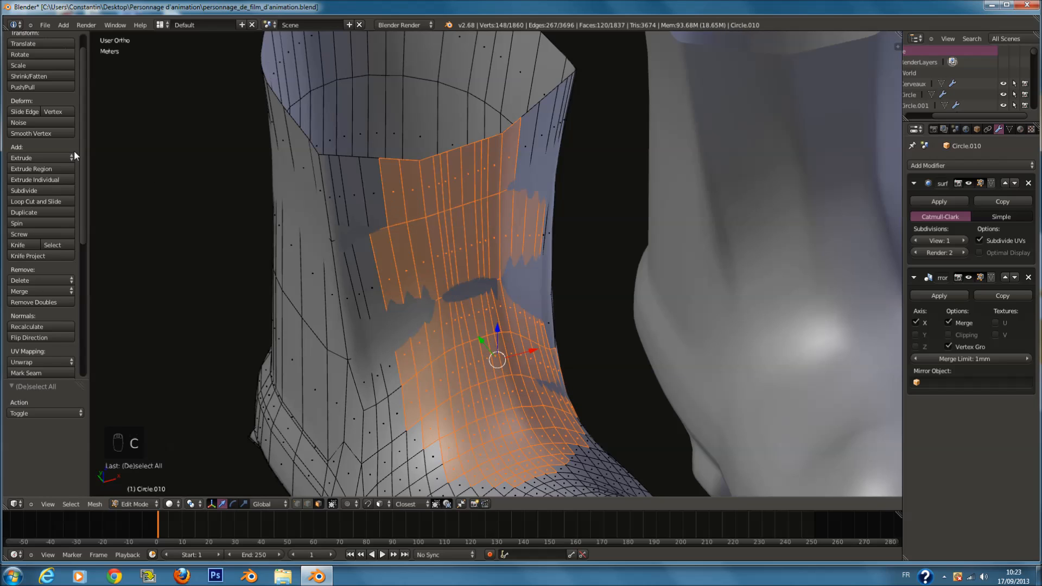
pyautogui.scroll(-5, 565, 309)
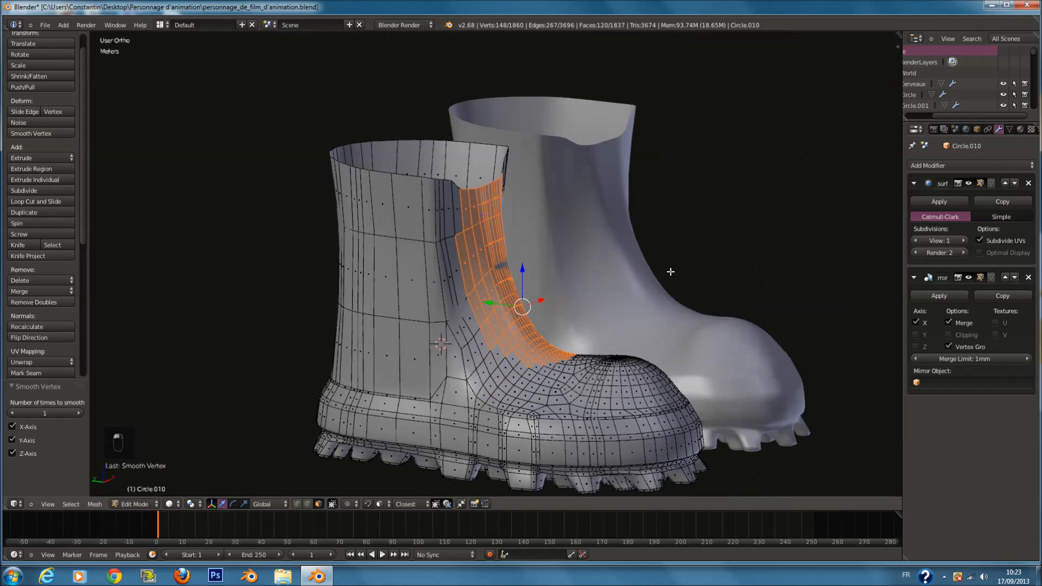
# Step: Leave Edit Mode, save the file and examine both boots in orthographic back, front and side views
pyautogui.press('Tab')
pyautogui.moveTo(700, 293); pyautogui.dragTo(749, 313, button='middle')
pyautogui.hotkey('ctrl', 's')
pyautogui.press('ctrl+KP_1')
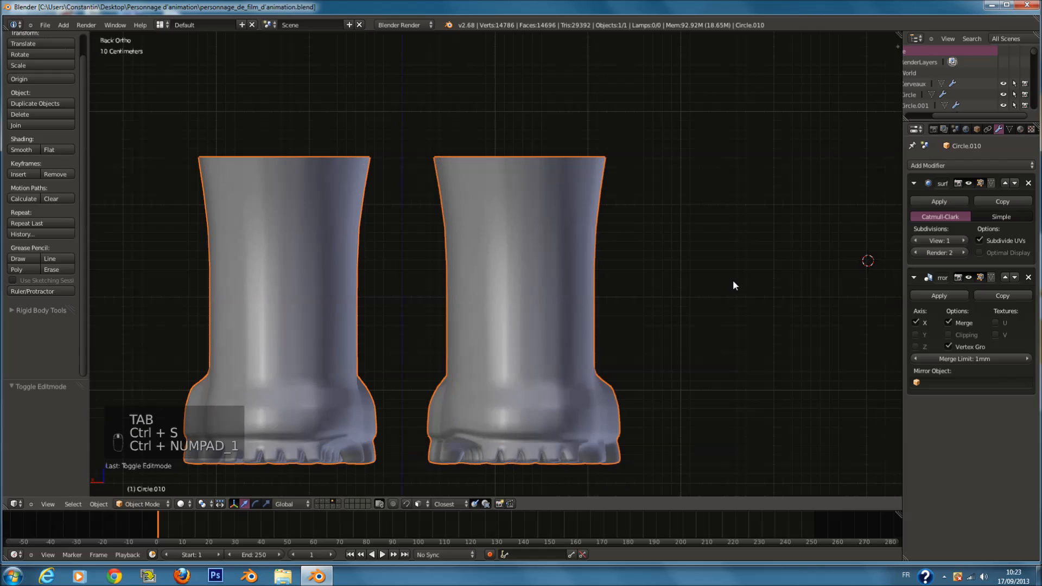
pyautogui.press('KP_3')
pyautogui.press('KP_1')
pyautogui.press('KP_3')
pyautogui.press('ctrl+KP_1')
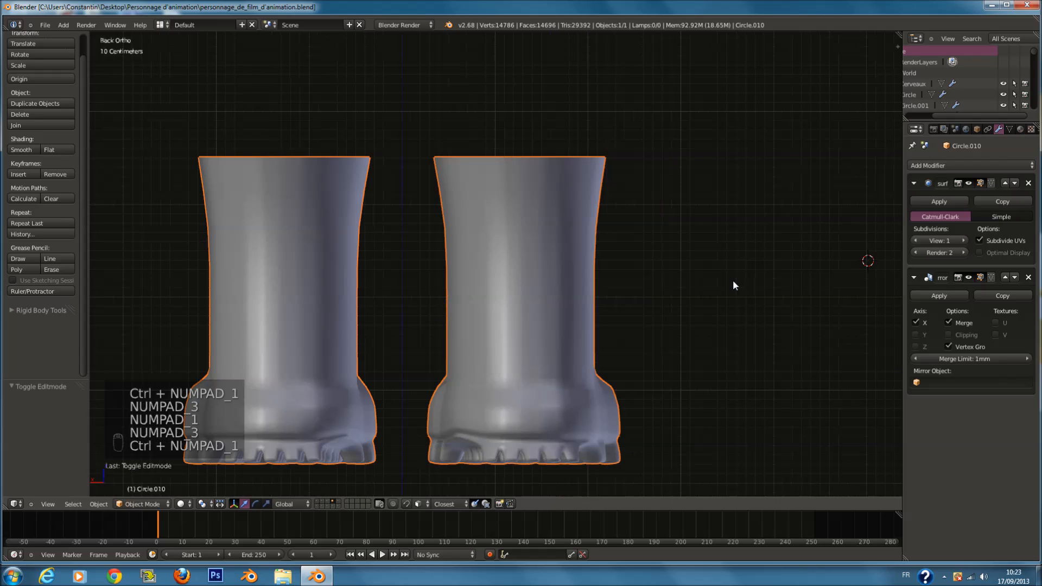
pyautogui.press('ctrl+KP_3')
# Step: Return to Edit Mode, clear the selection and save the file
pyautogui.press('Tab')
pyautogui.hotkey('ctrl', 's')
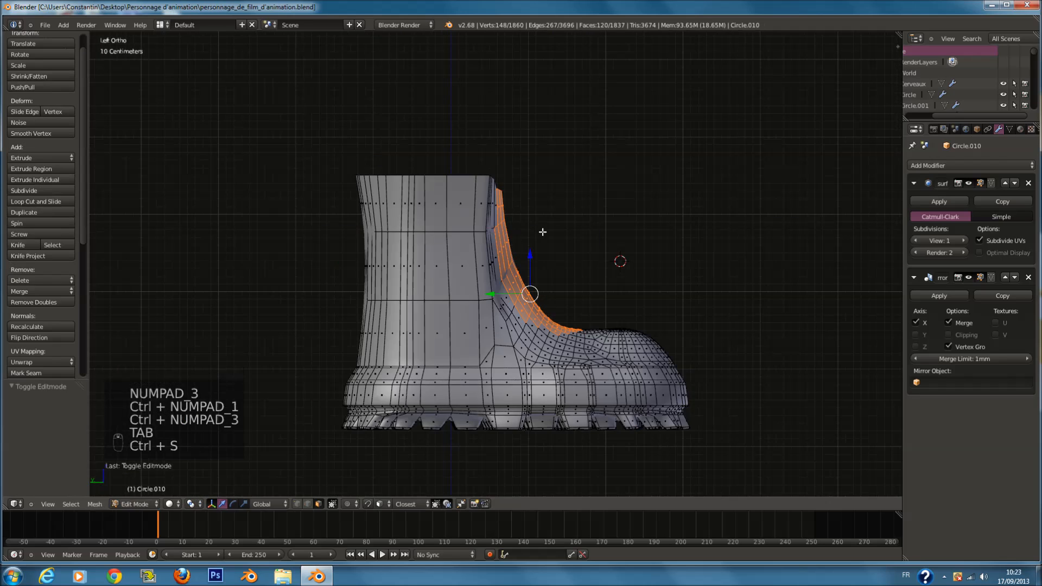
pyautogui.moveTo(530, 228); pyautogui.dragTo(458, 237, button='middle')
pyautogui.hotkey('ctrl', 's')
pyautogui.press('a')
pyautogui.scroll(-3, 483, 233)
pyautogui.hotkey('ctrl', 's')
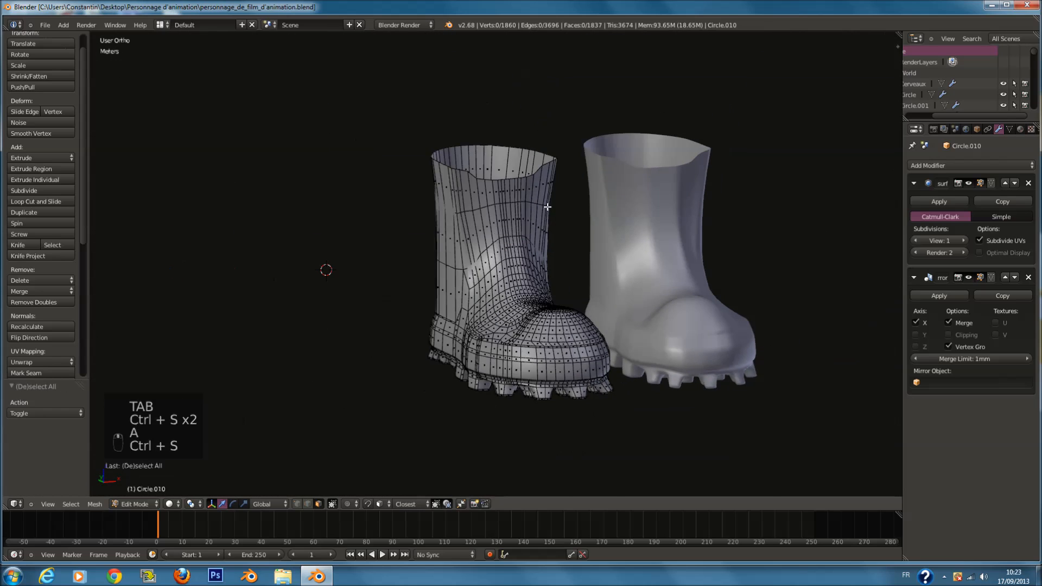
pyautogui.scroll(8, 530, 233)
pyautogui.scroll(2, 530, 232)
pyautogui.hotkey('ctrl', 's')
pyautogui.click(531, 239)
# Step: Circle-select a two-column strip of faces down one side of the shaft's front, starting at the rim
pyautogui.moveTo(459, 121); pyautogui.dragTo(475, 134, button='middle')
pyautogui.scroll(1, 475, 135)
pyautogui.scroll(-1, 474, 135)
pyautogui.press('c')
pyautogui.scroll(7, 472, 135)
pyautogui.scroll(5, 453, 136)
pyautogui.moveTo(446, 140); pyautogui.dragTo(475, 337)
pyautogui.middleClick(491, 211)
pyautogui.middleClick(505, 329)
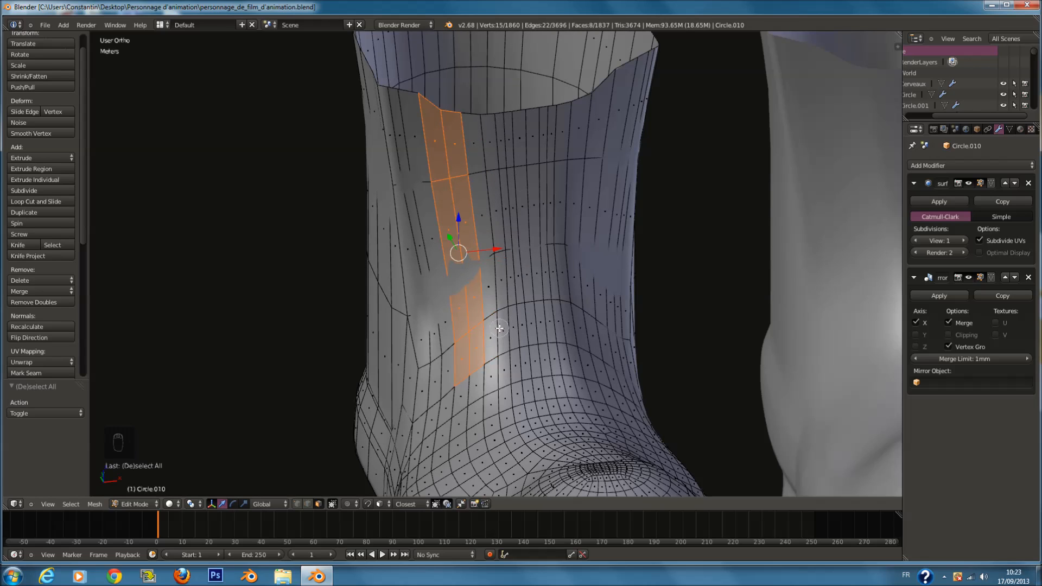
pyautogui.rightClick(508, 329)
# Step: Add a third column of faces to the strip and extend it down over the instep
pyautogui.keyDown('shift'); pyautogui.moveTo(521, 339); pyautogui.dragTo(524, 286, button='middle'); pyautogui.keyUp('shift')
pyautogui.moveTo(544, 249); pyautogui.dragTo(524, 242, button='middle')
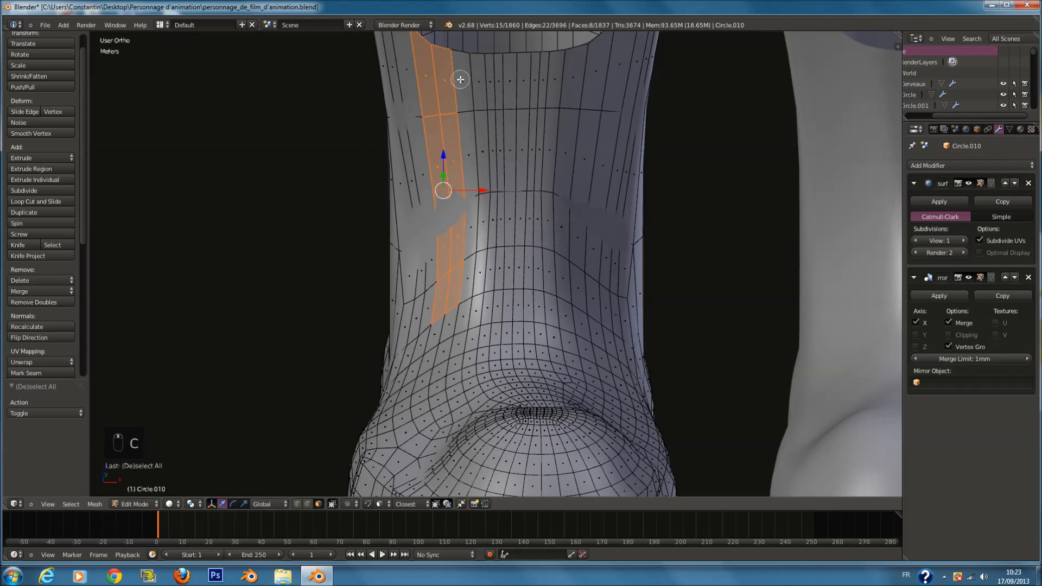
pyautogui.moveTo(460, 79); pyautogui.dragTo(469, 115)
pyautogui.moveTo(480, 80); pyautogui.dragTo(490, 121, button='middle')
pyautogui.rightClick(486, 162)
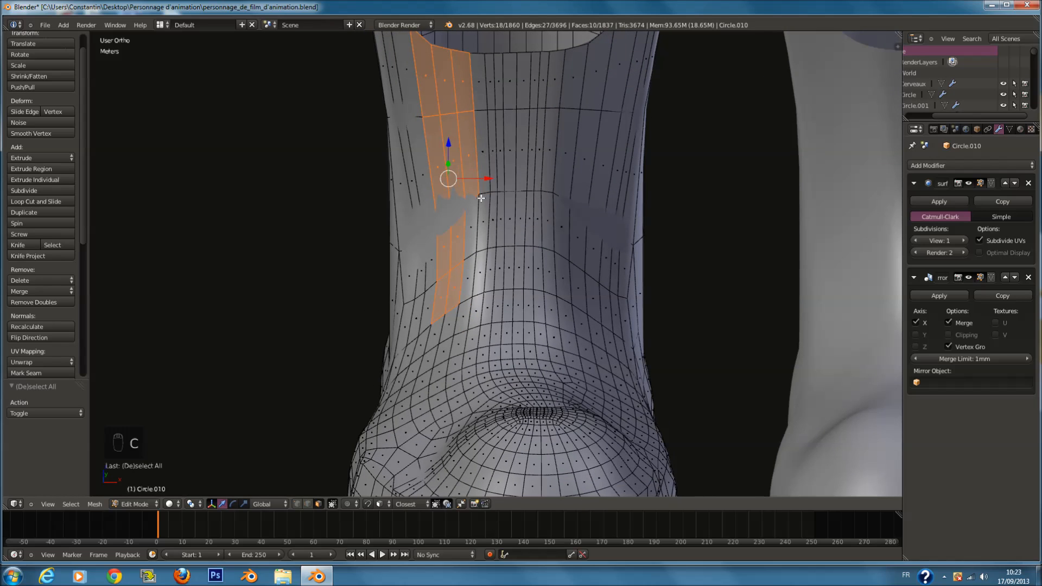
pyautogui.moveTo(481, 197); pyautogui.dragTo(499, 207, button='middle')
pyautogui.press('c')
pyautogui.moveTo(469, 226)
pyautogui.mouseDown()
pyautogui.moveTo(477, 285)
pyautogui.moveTo(467, 366)
pyautogui.moveTo(484, 412)
pyautogui.moveTo(504, 423)
pyautogui.mouseUp()
# Step: Refine the strip's lower end beside the instep and deselect its outermost column of faces
pyautogui.moveTo(588, 383)
pyautogui.keyDown('shift'); pyautogui.mouseDown(button='middle')
pyautogui.moveTo(588, 286)
pyautogui.moveTo(622, 325)
pyautogui.mouseUp(button='middle'); pyautogui.keyUp('shift')
pyautogui.scroll(-2, 588, 286)
pyautogui.scroll(3, 502, 337)
pyautogui.press('c')
pyautogui.click(500, 337)
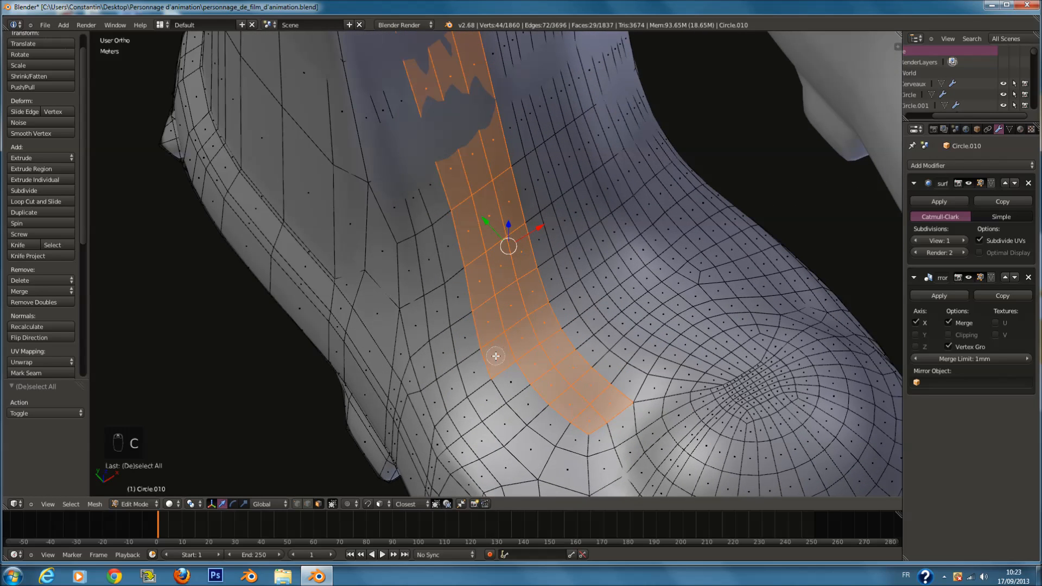
pyautogui.moveTo(498, 360); pyautogui.dragTo(422, 103, button='middle')
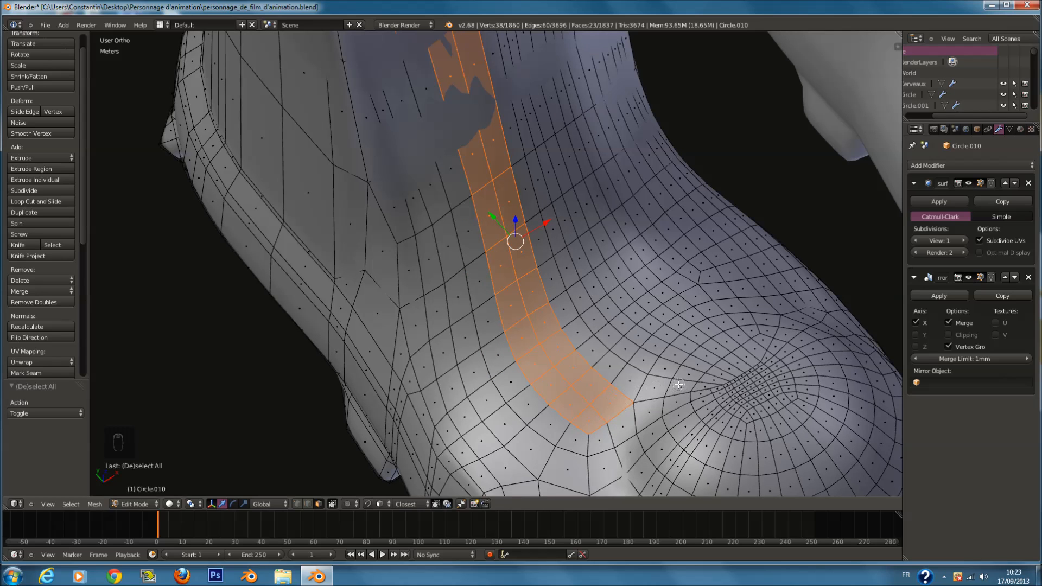
# Step: Add the inner column of faces to the strip, running from the toe cap up to the shaft rim
pyautogui.moveTo(698, 385)
pyautogui.mouseDown()
pyautogui.moveTo(639, 380)
pyautogui.moveTo(564, 315)
pyautogui.moveTo(500, 164)
pyautogui.mouseUp()
pyautogui.moveTo(484, 62); pyautogui.dragTo(511, 113)
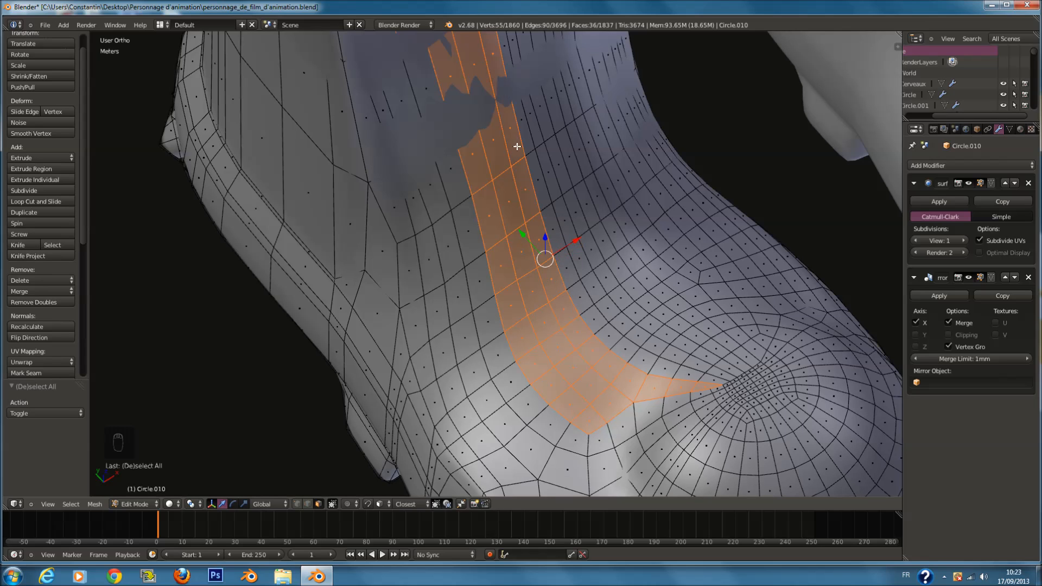
pyautogui.scroll(-1, 519, 152)
pyautogui.moveTo(549, 216)
pyautogui.mouseDown(button='middle')
pyautogui.moveTo(547, 315)
pyautogui.moveTo(564, 305)
pyautogui.moveTo(567, 271)
pyautogui.mouseUp(button='middle')
pyautogui.press('c')
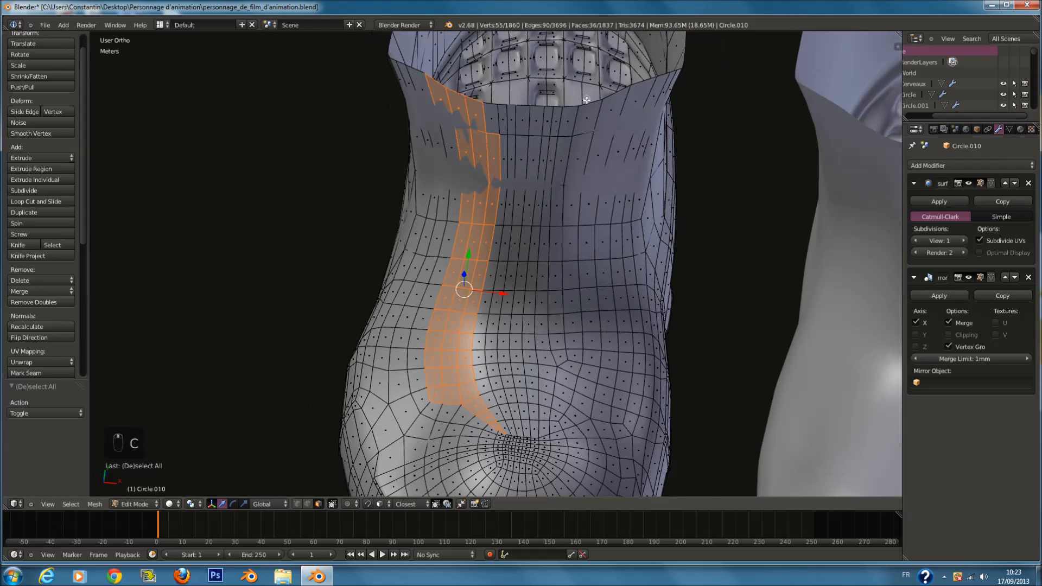
pyautogui.click(489, 120)
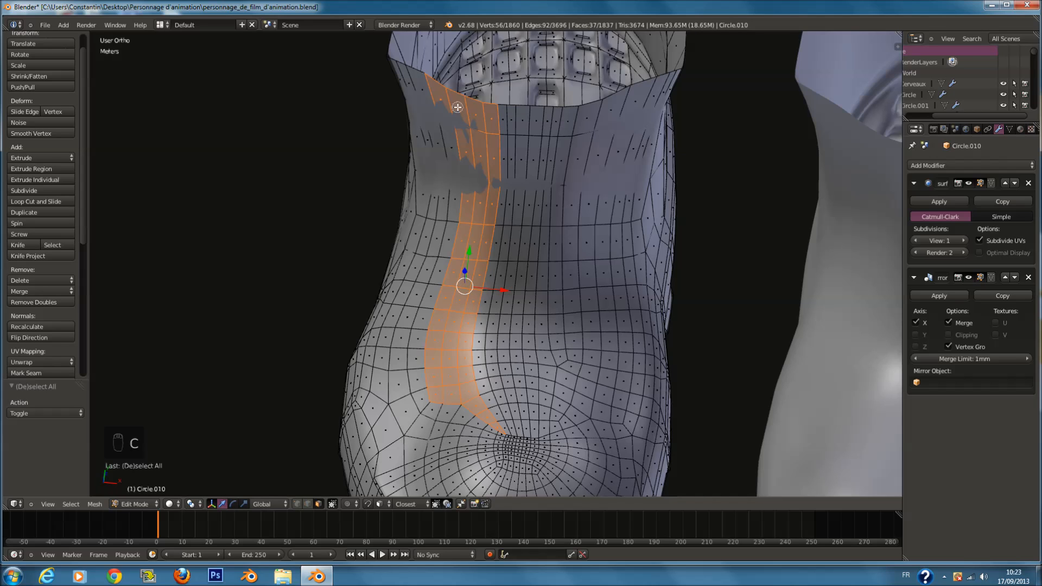
# Step: Deselect the stray face at the strip's outer rim using wireframe display, return to solid display and save the file
pyautogui.press('z')
pyautogui.press('c')
pyautogui.middleClick(440, 100)
pyautogui.rightClick(440, 100)
pyautogui.press('z')
pyautogui.hotkey('ctrl', 's')
pyautogui.click(569, 155)
# Step: Circle-select a matching strip on the other side of the shaft's front down to the toe cap, remove stray faces and save
pyautogui.scroll(2, 559, 125)
pyautogui.press('c')
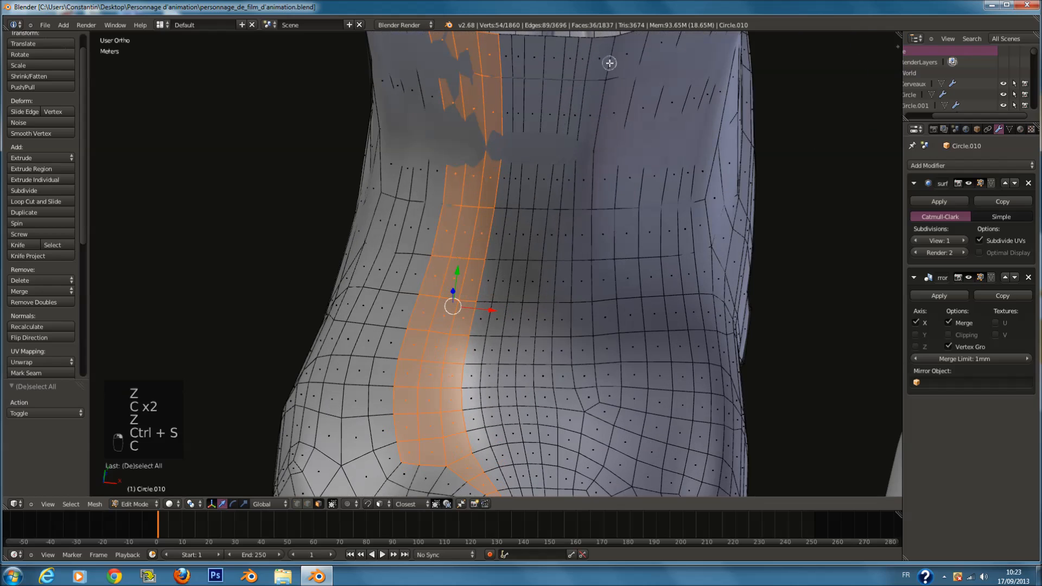
pyautogui.moveTo(601, 58); pyautogui.dragTo(616, 62)
pyautogui.rightClick(598, 363)
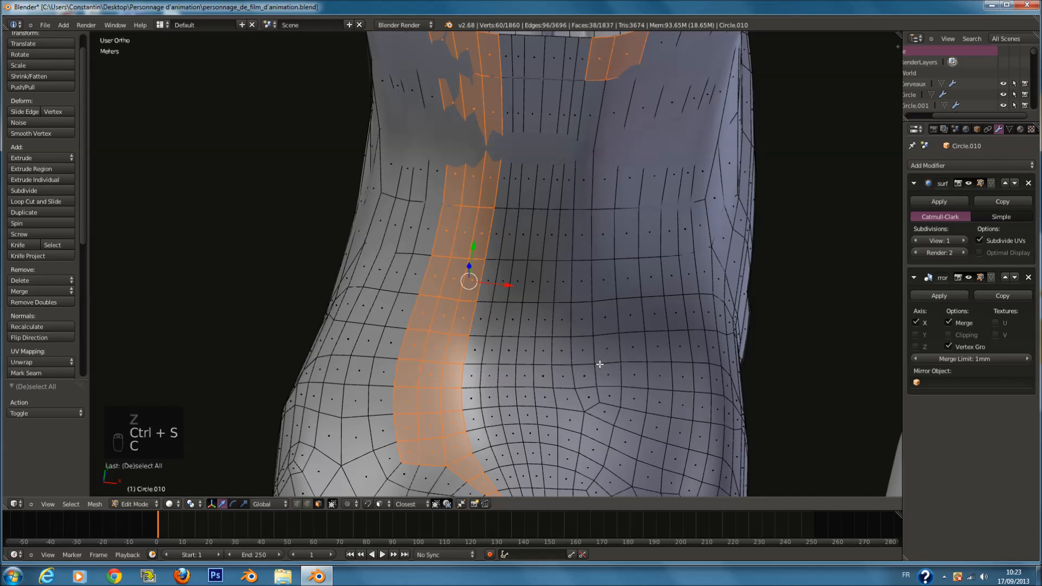
pyautogui.scroll(-2, 568, 400)
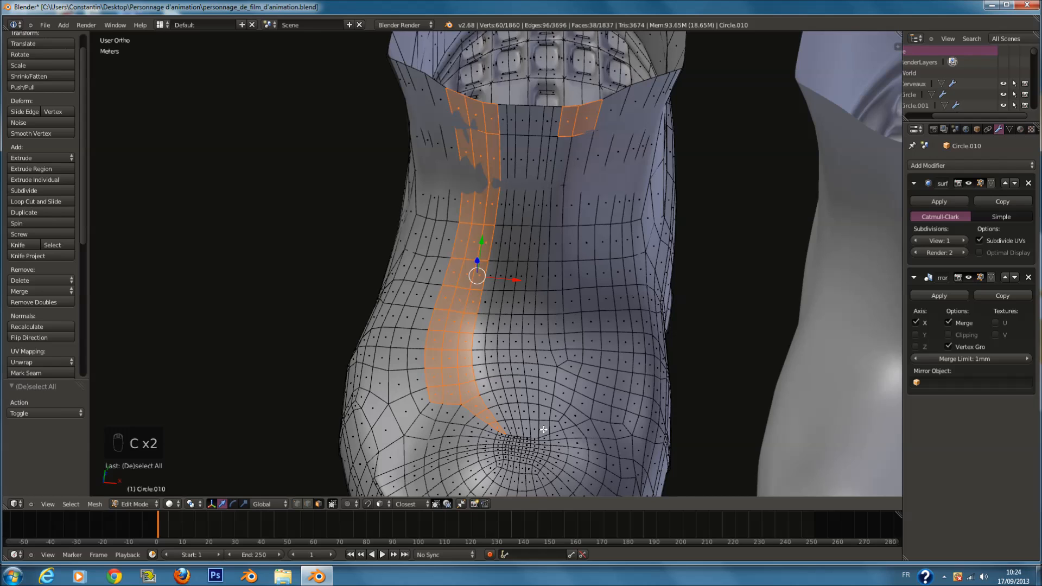
pyautogui.moveTo(567, 358); pyautogui.dragTo(564, 144)
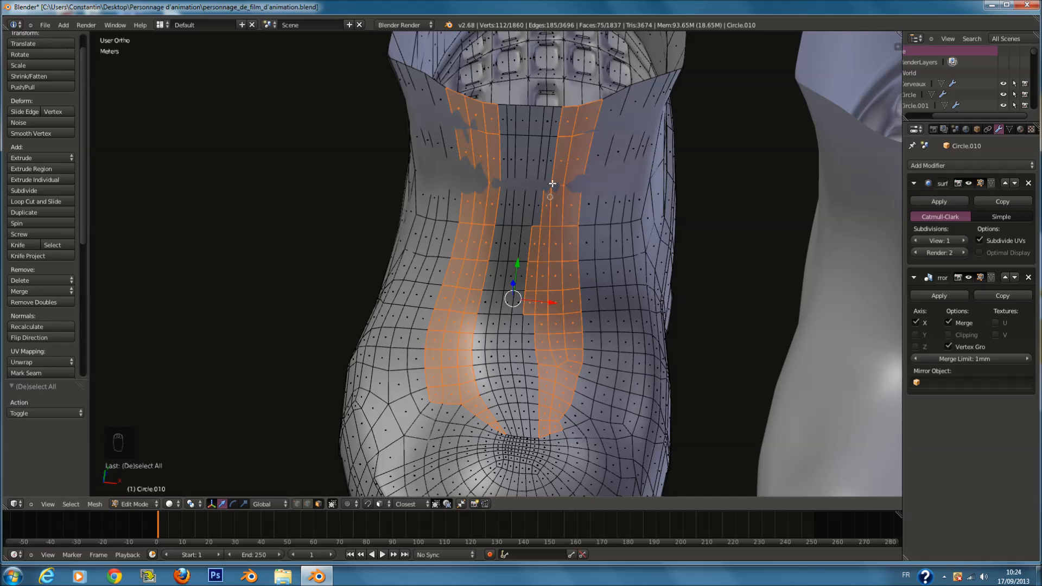
pyautogui.moveTo(542, 356); pyautogui.dragTo(551, 326, button='middle')
pyautogui.hotkey('ctrl', 's')
pyautogui.click(551, 328)
# Step: Extrude both face strips outward by about X -4.7 mm, Y -10.6 mm and Z 15.1 mm
pyautogui.scroll(-2, 551, 328)
pyautogui.moveTo(581, 374); pyautogui.dragTo(665, 300, button='middle')
pyautogui.scroll(-2, 650, 304)
pyautogui.press('e')
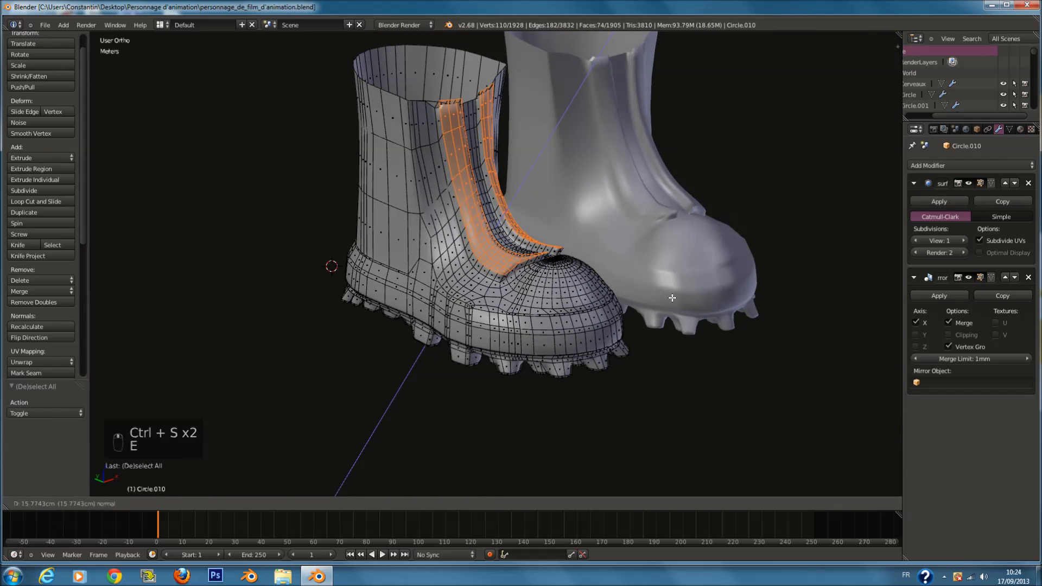
pyautogui.click(676, 298)
# Step: Scale the extruded strips along the boot's front down to about 0.97 and smooth their vertices
pyautogui.scroll(4, 605, 213)
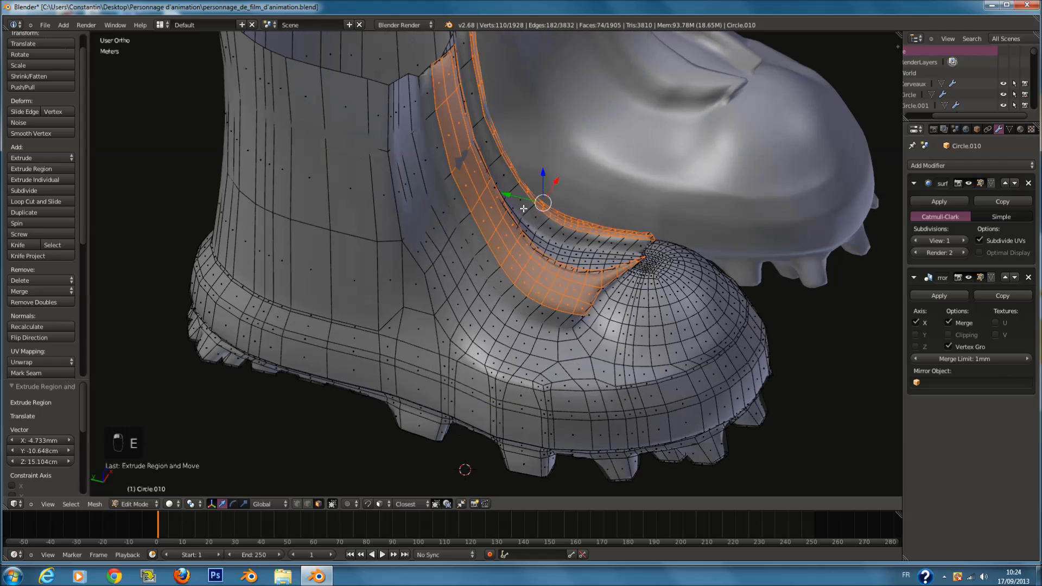
pyautogui.hotkey('alt', 's')
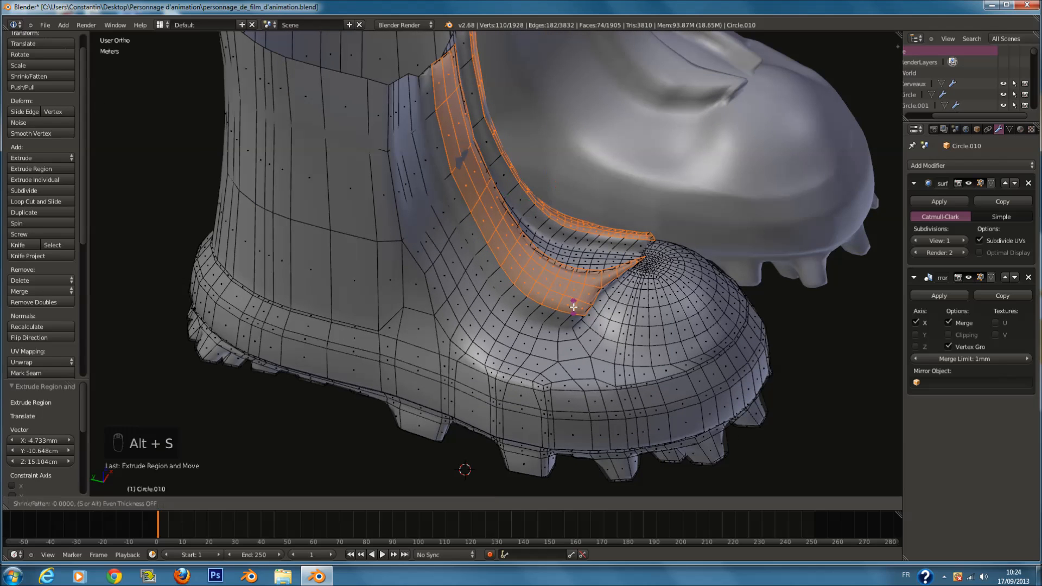
pyautogui.press('s')
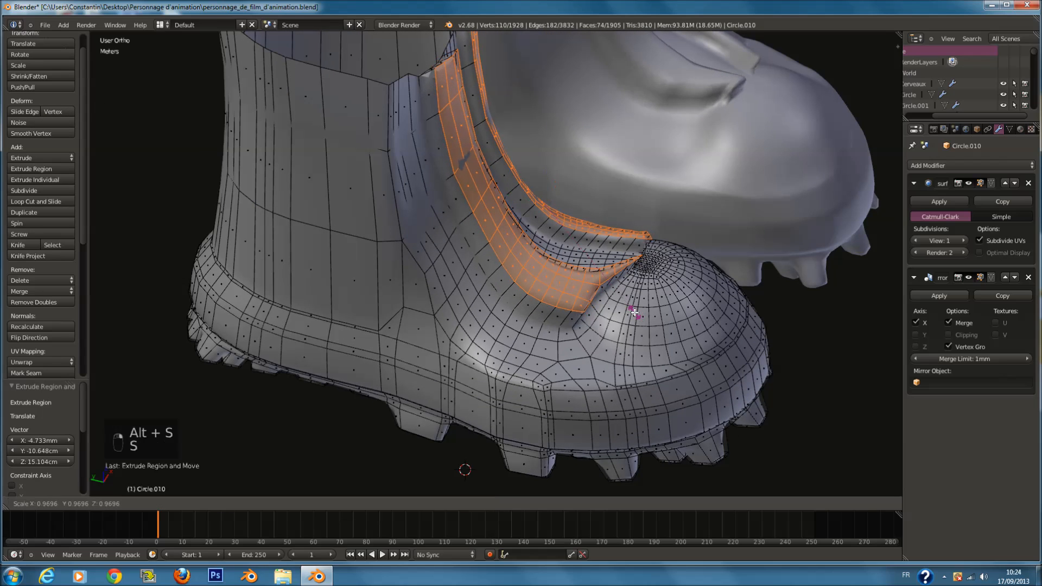
pyautogui.click(633, 311)
pyautogui.click(36, 134)
pyautogui.moveTo(484, 217); pyautogui.dragTo(500, 251, button='middle')
pyautogui.scroll(1, 517, 265)
pyautogui.scroll(3, 517, 266)
pyautogui.press('a')
pyautogui.press('a')
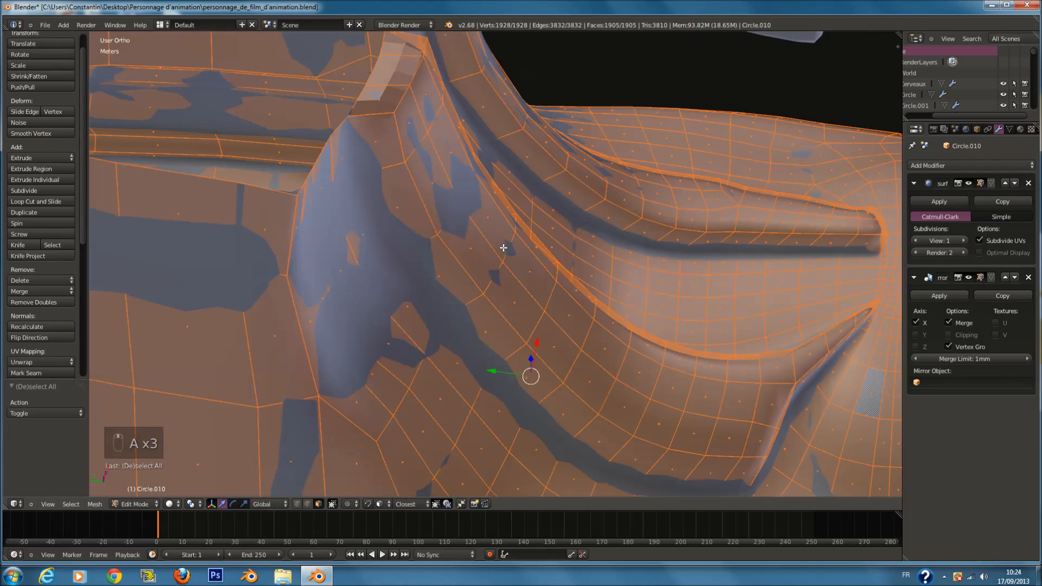
# Step: Apply smooth shading to the boots in Object Mode and save the file
pyautogui.press('Tab')
pyautogui.click(26, 151)
pyautogui.moveTo(326, 170); pyautogui.dragTo(527, 214, button='middle')
pyautogui.hotkey('ctrl', 's')
pyautogui.press('Tab')
pyautogui.hotkey('ctrl', 's')
pyautogui.press('z')
pyautogui.press('z')
pyautogui.scroll(-2, 556, 239)
pyautogui.press('Tab')
pyautogui.hotkey('ctrl', 's')
pyautogui.click(480, 200)
# Step: In Edit Mode, select the inner-edge column of faces on one raised strip, from the shaft rim down to the toe cap
pyautogui.press('Tab')
pyautogui.press('a')
pyautogui.scroll(3, 501, 133)
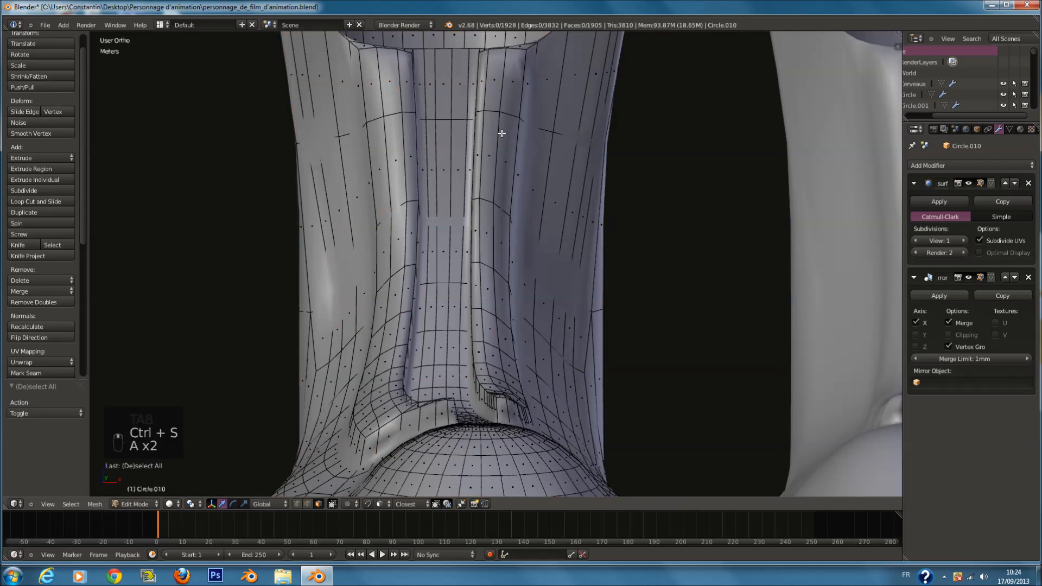
pyautogui.moveTo(488, 74); pyautogui.dragTo(514, 103, button='middle')
pyautogui.scroll(1, 499, 106)
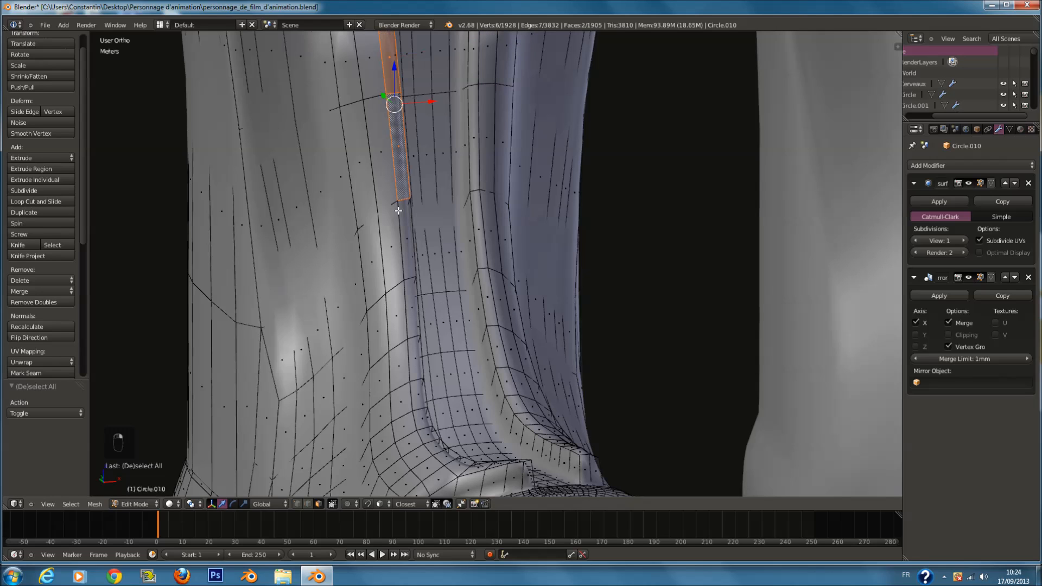
pyautogui.keyDown('shift'); pyautogui.rightClick(404, 232); pyautogui.keyUp('shift')
pyautogui.keyDown('shift'); pyautogui.scroll(-3, 405, 238); pyautogui.keyUp('shift')
pyautogui.keyDown('shift'); pyautogui.rightClick(406, 259); pyautogui.keyUp('shift')
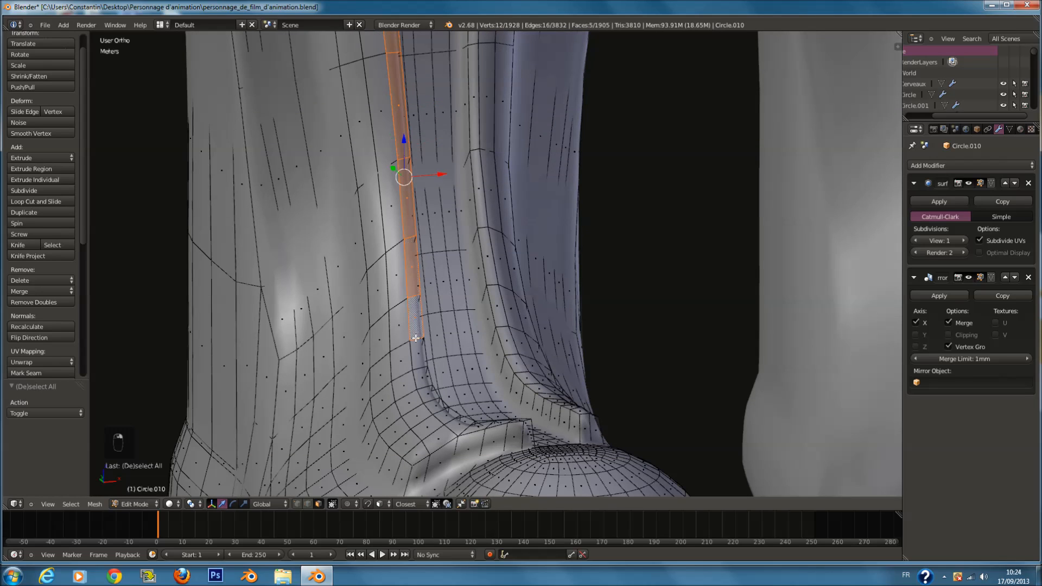
pyautogui.keyDown('shift'); pyautogui.scroll(-9, 416, 353); pyautogui.keyUp('shift')
pyautogui.moveTo(417, 296); pyautogui.dragTo(447, 347, button='middle')
pyautogui.scroll(2, 448, 344)
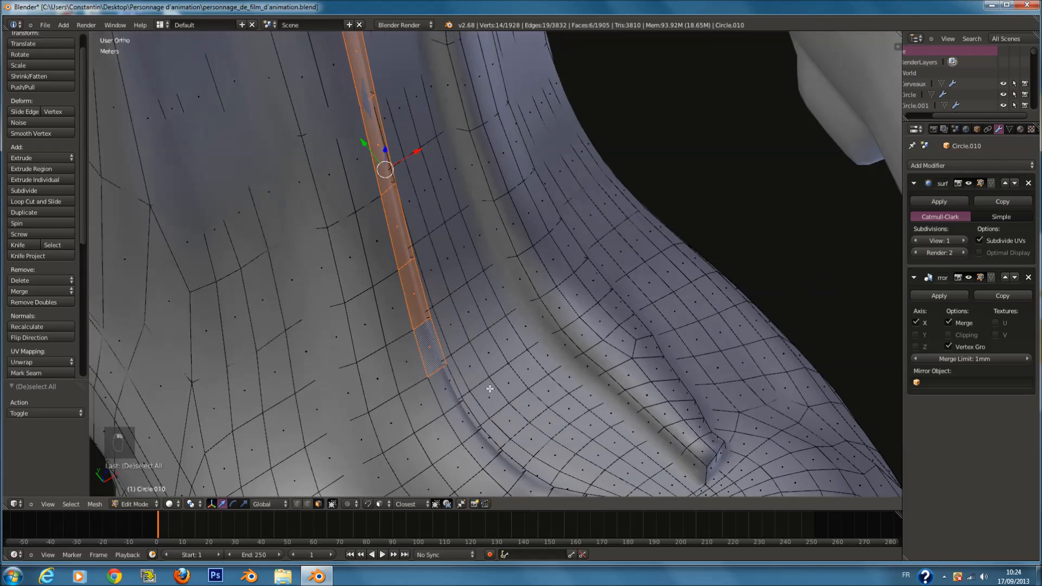
pyautogui.keyDown('shift'); pyautogui.scroll(-4, 448, 341); pyautogui.keyUp('shift')
pyautogui.keyDown('shift'); pyautogui.rightClick(448, 341); pyautogui.keyUp('shift')
# Step: Add the matching inner-edge column of faces on the other strip, from the toe cap up to the rim, and save
pyautogui.keyDown('shift'); pyautogui.scroll(-2, 454, 352); pyautogui.keyUp('shift')
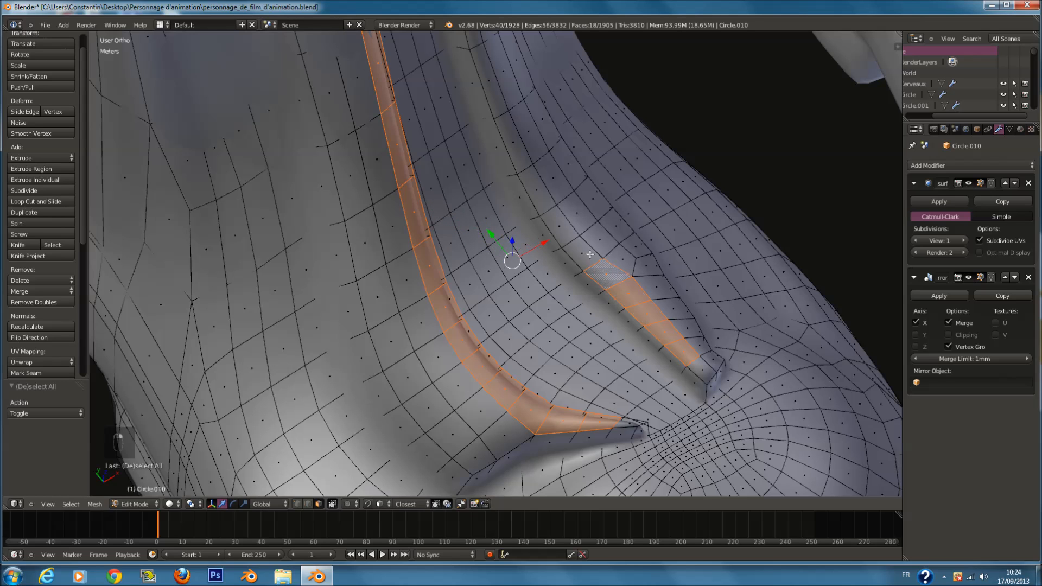
pyautogui.keyDown('shift'); pyautogui.scroll(20, 518, 146); pyautogui.keyUp('shift')
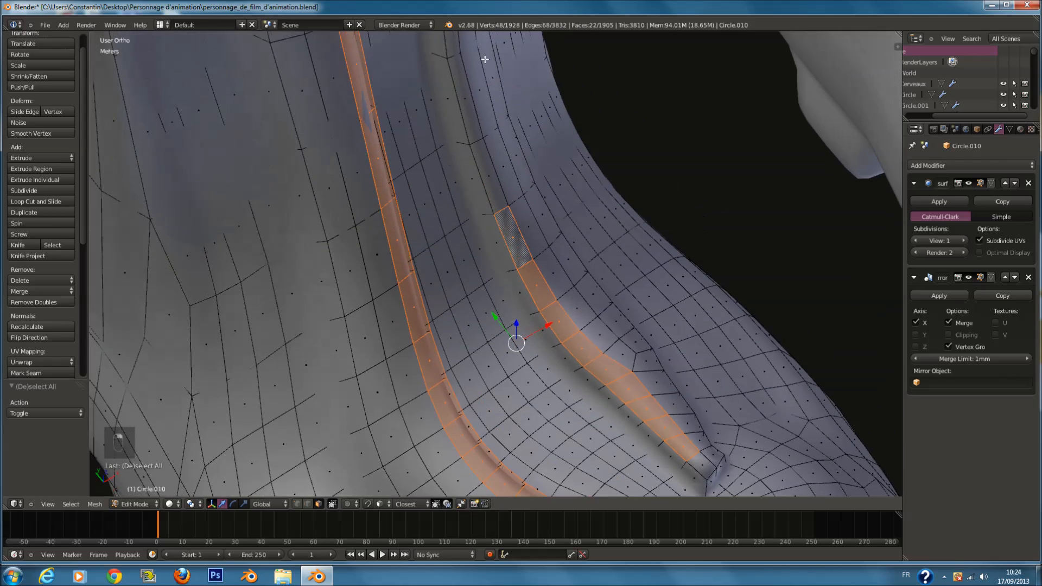
pyautogui.keyDown('shift'); pyautogui.rightClick(439, 98); pyautogui.keyUp('shift')
pyautogui.keyDown('shift'); pyautogui.scroll(-1, 459, 173); pyautogui.keyUp('shift')
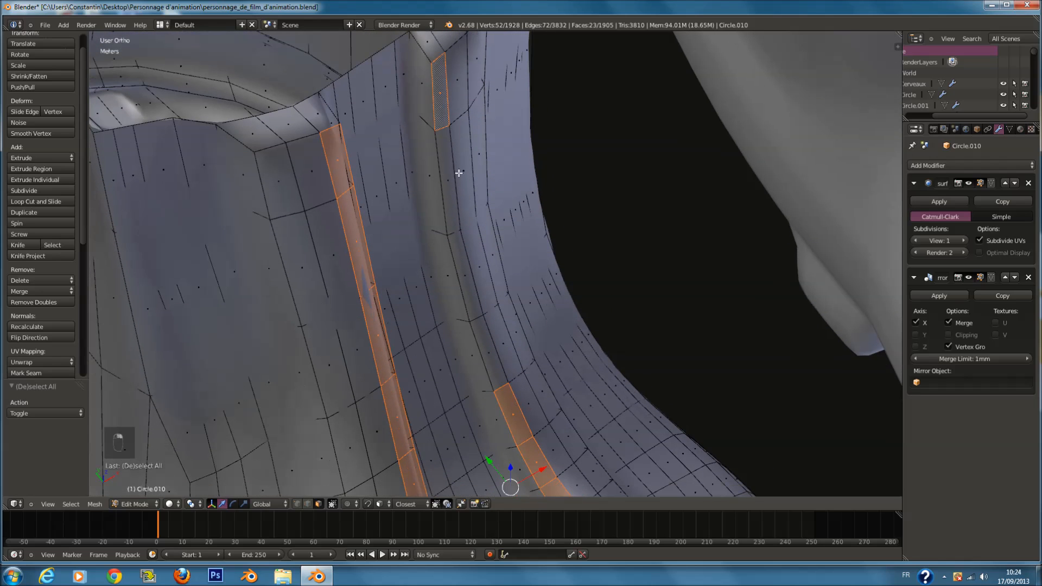
pyautogui.keyDown('shift'); pyautogui.rightClick(490, 352); pyautogui.keyUp('shift')
pyautogui.scroll(-5, 526, 351)
pyautogui.moveTo(526, 351); pyautogui.dragTo(574, 205, button='middle')
pyautogui.hotkey('ctrl', 's')
pyautogui.scroll(1, 625, 299)
# Step: Extrude both face columns by about X -9.8 mm, Y -5.9 mm, Z 8.4 mm, narrow them along X and save in Object Mode
pyautogui.press('e')
pyautogui.click(630, 293)
pyautogui.press('s')
pyautogui.press('x')
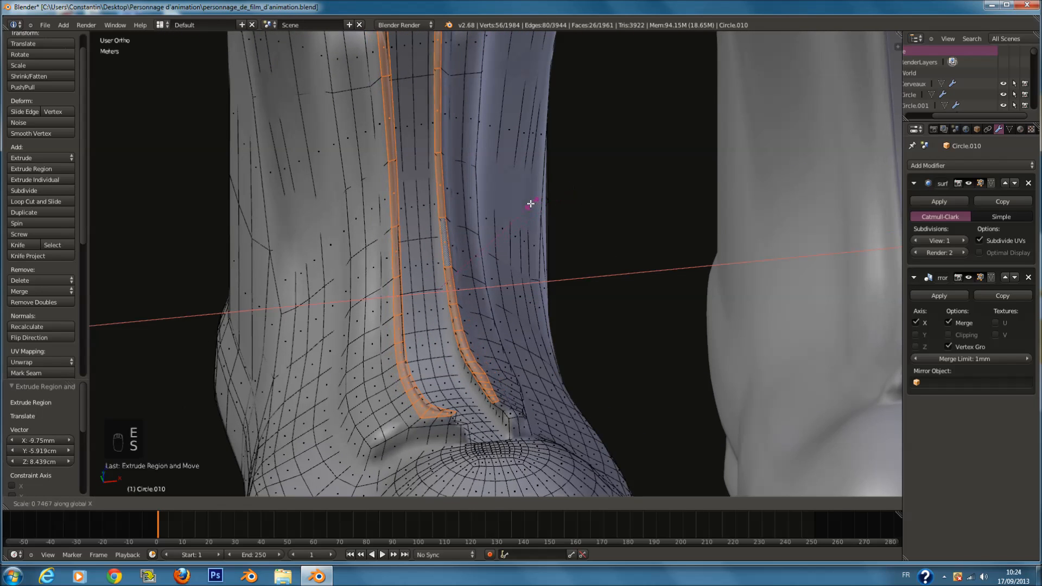
pyautogui.click(510, 205)
pyautogui.scroll(-3, 512, 209)
pyautogui.press('Tab')
pyautogui.moveTo(516, 260); pyautogui.dragTo(519, 228, button='middle')
pyautogui.hotkey('ctrl', 's')
pyautogui.click(560, 255)
pyautogui.hotkey('ctrl', 's')
# Step: Show the boot mesh from the left in Edit Mode wireframe, clear the selection and save the file
pyautogui.press('KP_1')
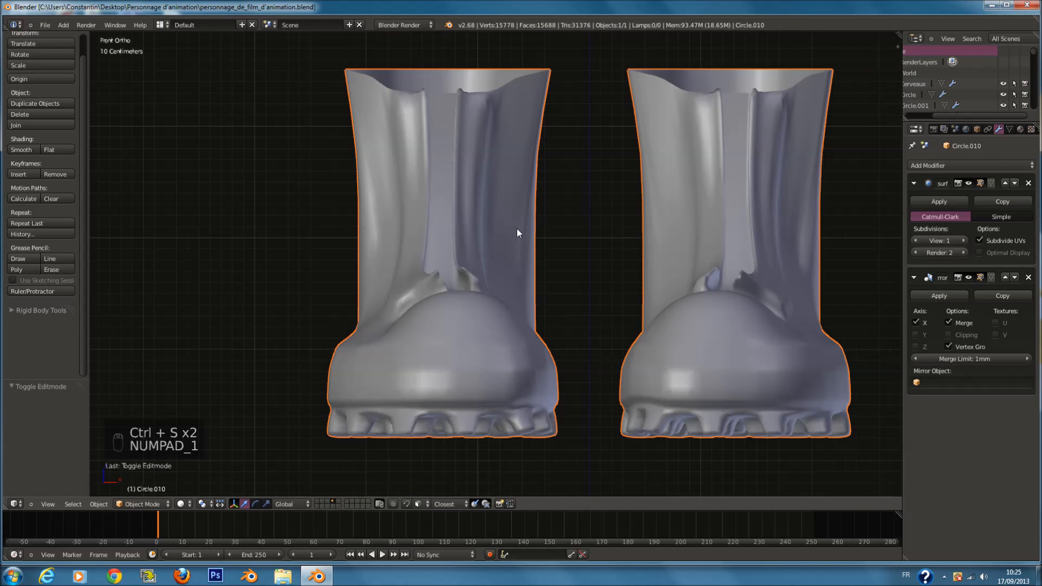
pyautogui.press('ctrl+KP_1')
pyautogui.press('KP_3')
pyautogui.press('ctrl+KP_1')
pyautogui.press('ctrl+KP_3')
pyautogui.press('Tab')
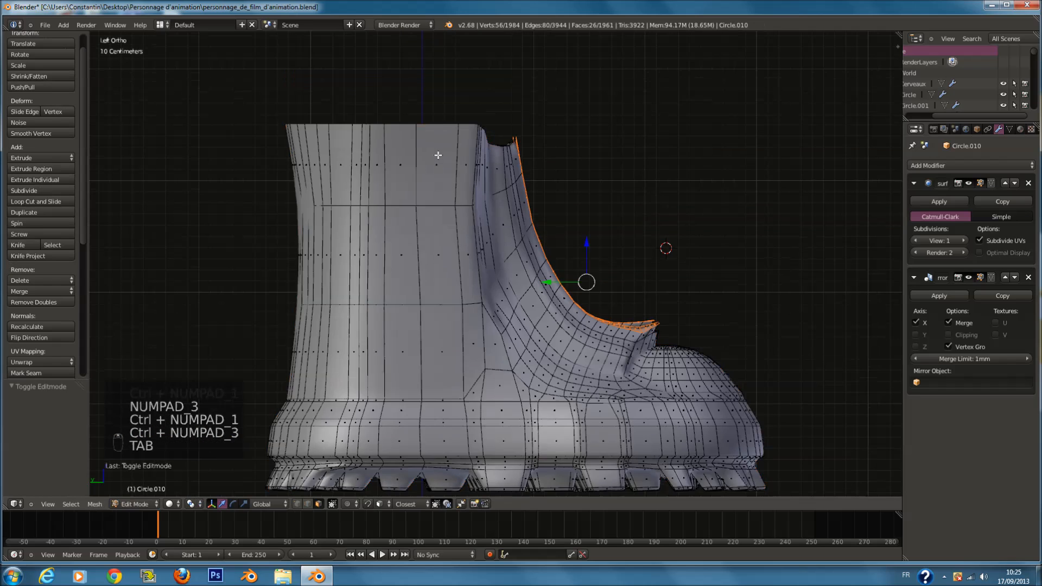
pyautogui.hotkey('ctrl', 's')
pyautogui.press('z')
pyautogui.press('a')
pyautogui.press('a')
pyautogui.press('a')
pyautogui.press('a')
pyautogui.press('a')
pyautogui.hotkey('ctrl', 's')
# Step: Box-select the vertices around the shaft's upper rim in vertex select mode and return to solid display
pyautogui.click(521, 200)
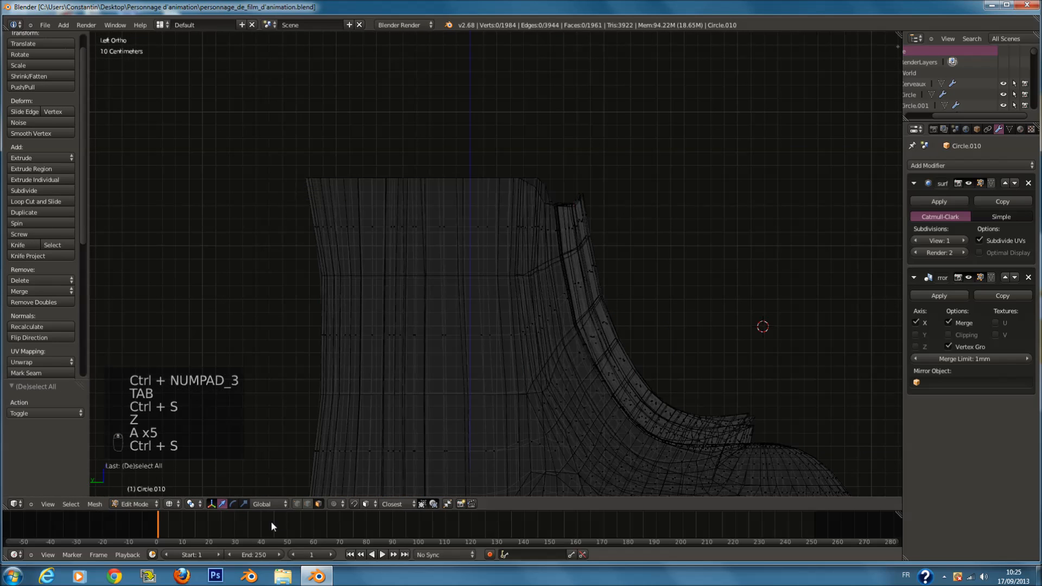
pyautogui.press('v')
pyautogui.press('b')
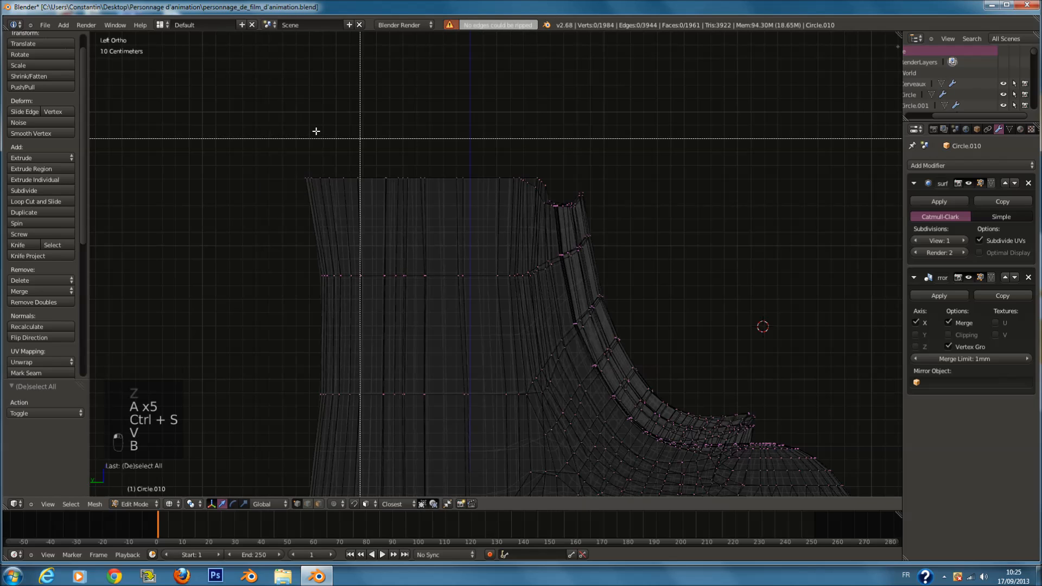
pyautogui.moveTo(229, 124); pyautogui.dragTo(568, 191)
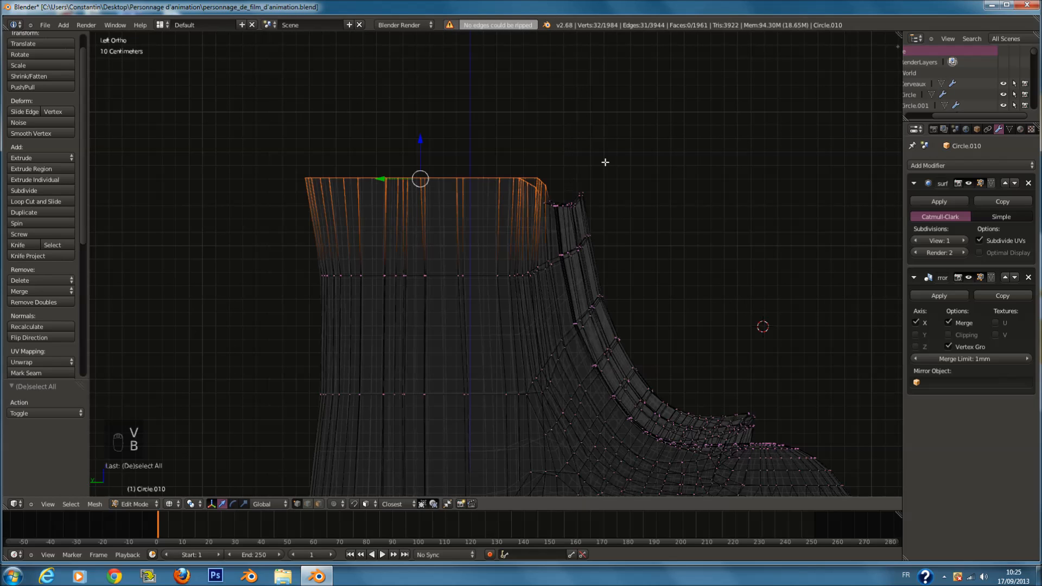
pyautogui.press('s')
pyautogui.press('Return')
pyautogui.press('z')
pyautogui.scroll(1, 560, 194)
# Step: Extrude the shaft rim upward by 4.07 cm and scale it outward to 1.159
pyautogui.press('e')
pyautogui.click(564, 199)
pyautogui.press('s')
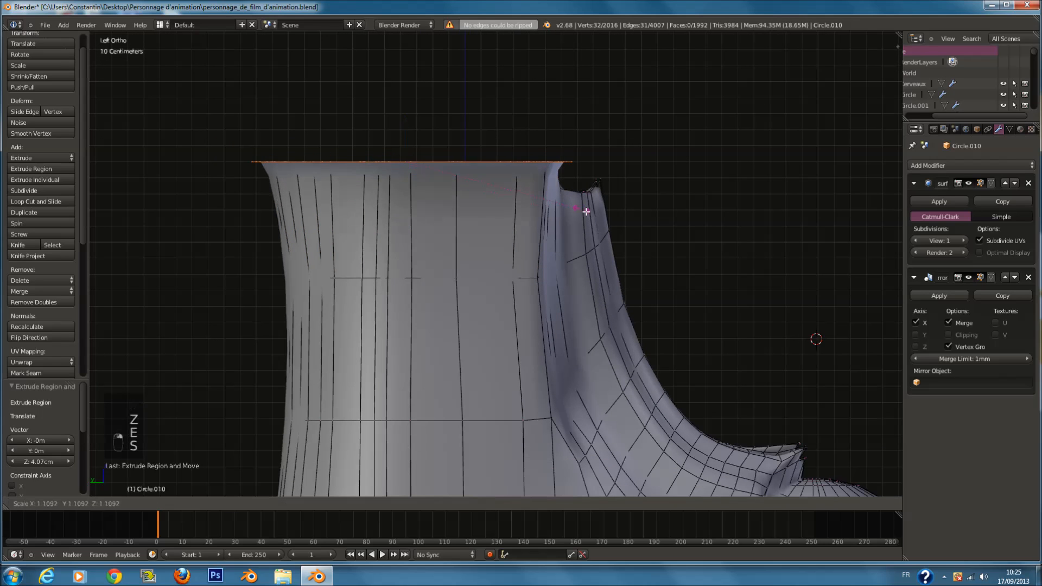
pyautogui.click(589, 214)
# Step: From the front view, extrude the flared rim straight up by about 15.9 cm to form a cuff
pyautogui.press('KP_1')
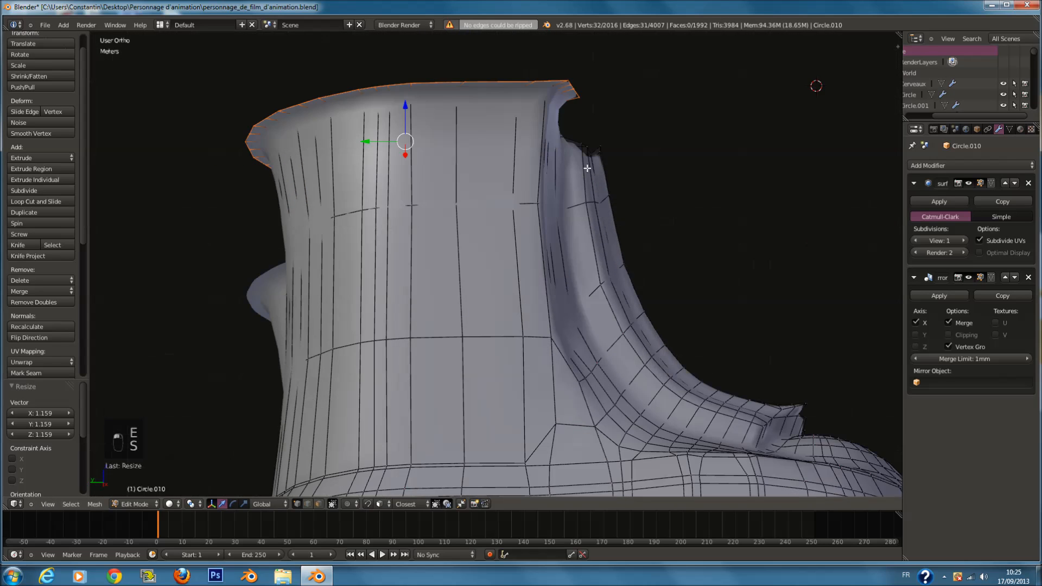
pyautogui.press('e')
pyautogui.click(476, 146)
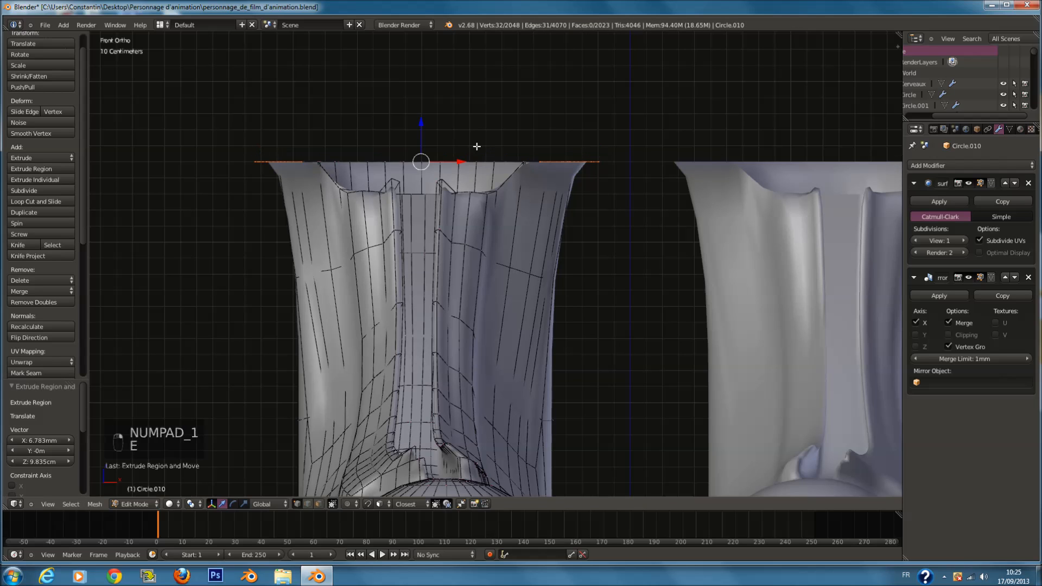
# Step: Extrude the cuff's upper rim again, scale it inward in two passes starting with 0.966, clear the selection and save
pyautogui.press('e')
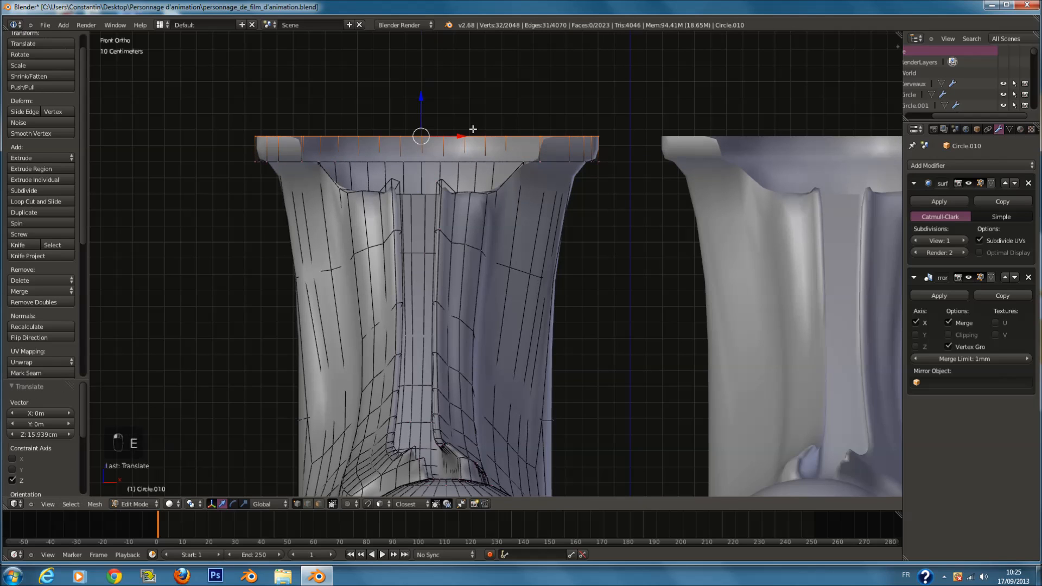
pyautogui.click(475, 127)
pyautogui.press('s')
pyautogui.click(506, 137)
pyautogui.moveTo(504, 138); pyautogui.dragTo(450, 181, button='middle')
pyautogui.press('s')
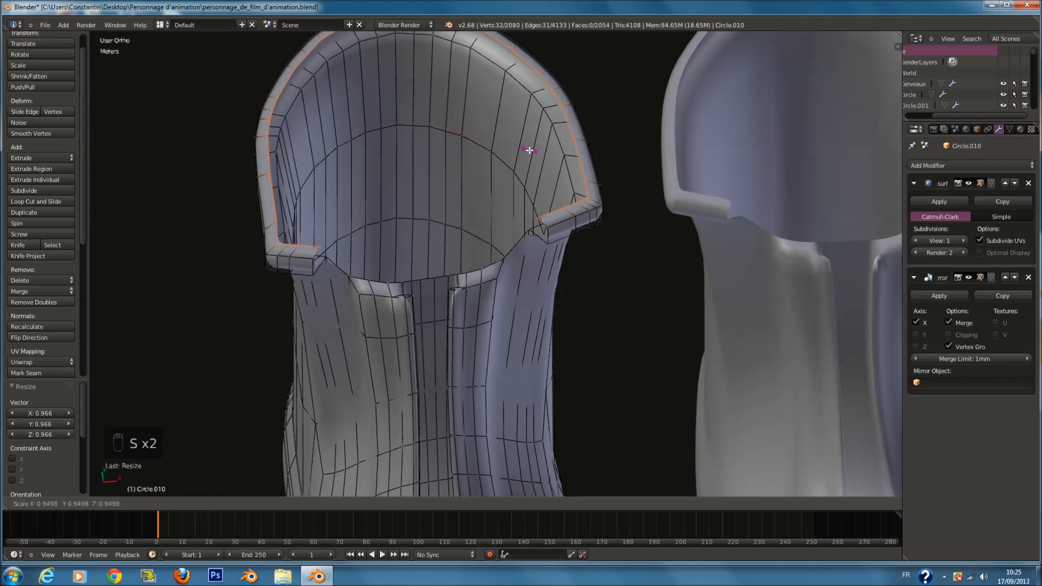
pyautogui.click(519, 198)
pyautogui.moveTo(519, 198); pyautogui.dragTo(523, 165, button='middle')
pyautogui.scroll(1, 523, 165)
pyautogui.hotkey('ctrl', 's')
pyautogui.click(523, 165)
pyautogui.scroll(1, 521, 168)
pyautogui.press('a')
pyautogui.hotkey('ctrl', 's')
pyautogui.click(506, 198)
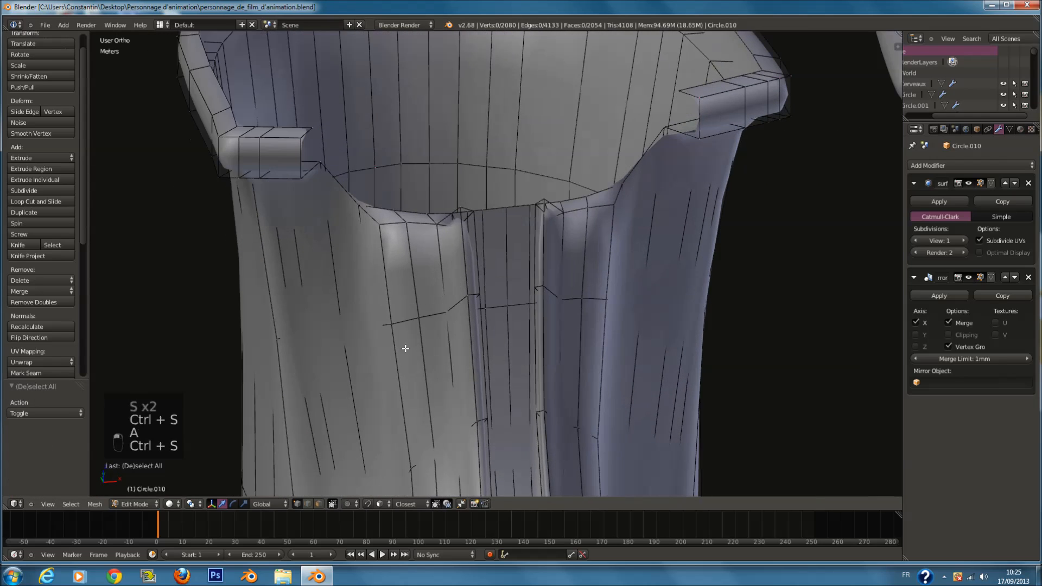
# Step: In edge select mode, fill the open ends of the cuff on both sides of the front gap with faces
pyautogui.click(307, 505)
pyautogui.keyDown('shift'); pyautogui.moveTo(260, 187); pyautogui.dragTo(331, 192, button='middle'); pyautogui.keyUp('shift')
pyautogui.scroll(2, 319, 147)
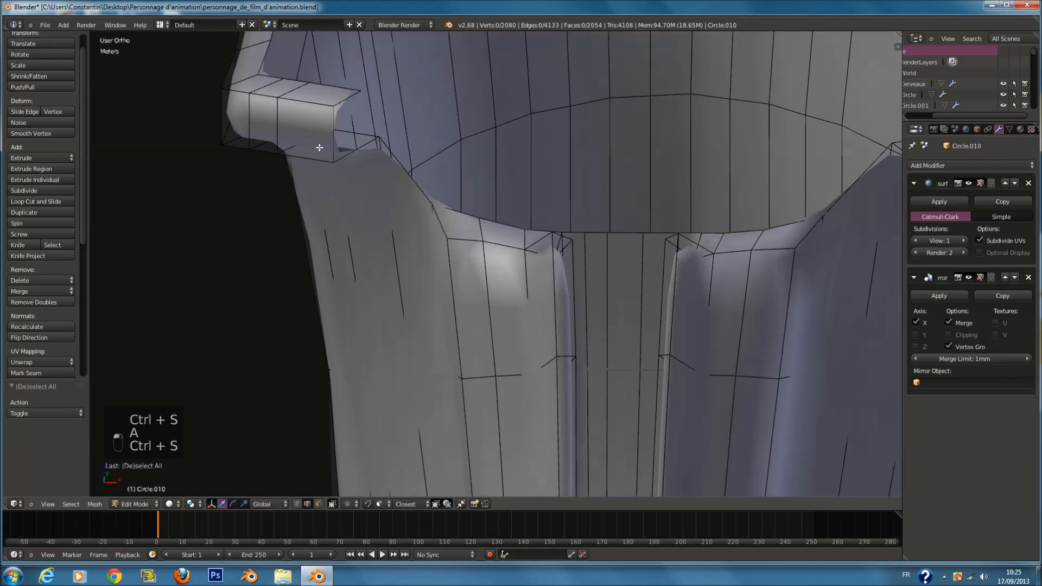
pyautogui.press('f')
pyautogui.moveTo(346, 99); pyautogui.dragTo(733, 155, button='middle')
pyautogui.hotkey('ctrl', 's')
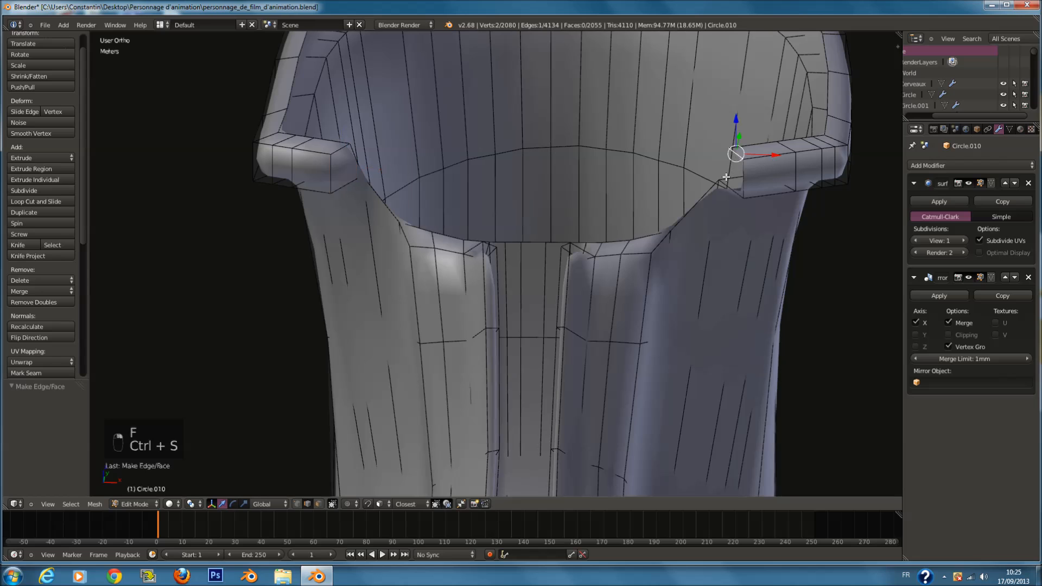
pyautogui.press('f')
pyautogui.scroll(2, 597, 177)
pyautogui.press('a')
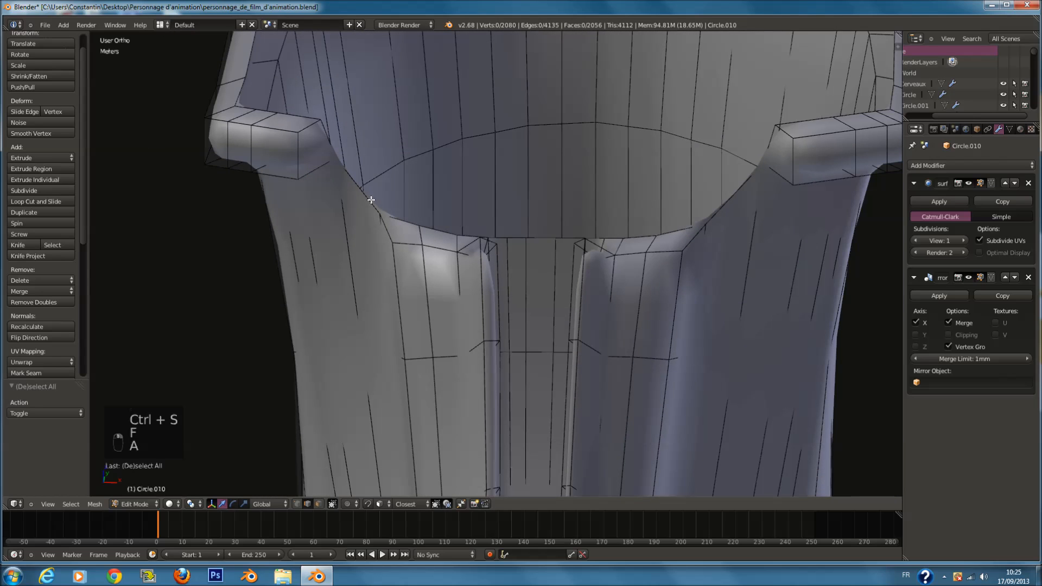
# Step: Bridge the front gap with one face between the sloping rim edges on either side and return to solid display
pyautogui.press('z')
pyautogui.rightClick(347, 166)
pyautogui.press('z')
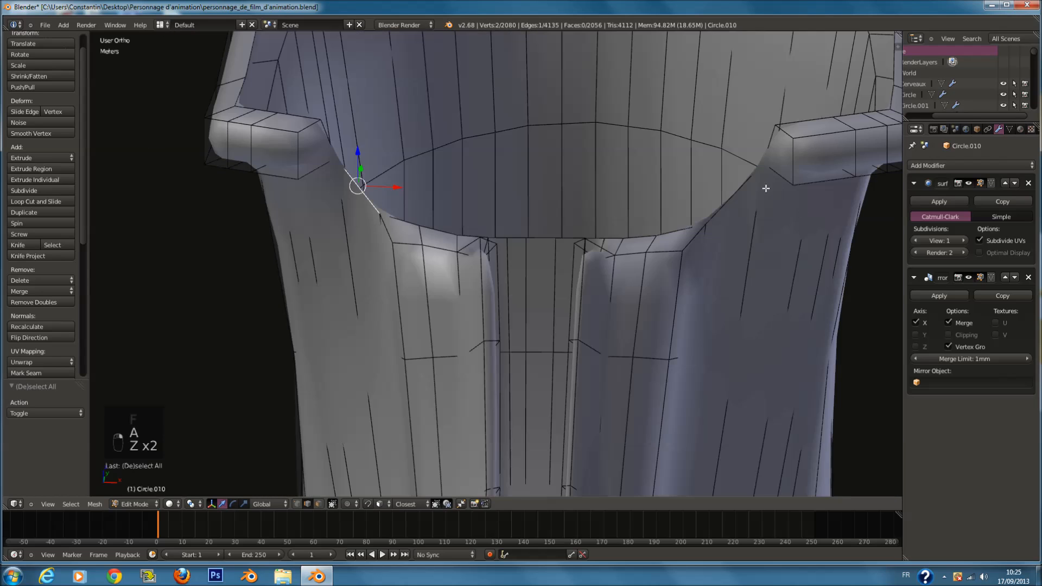
pyautogui.press('f')
pyautogui.press('z')
pyautogui.press('a')
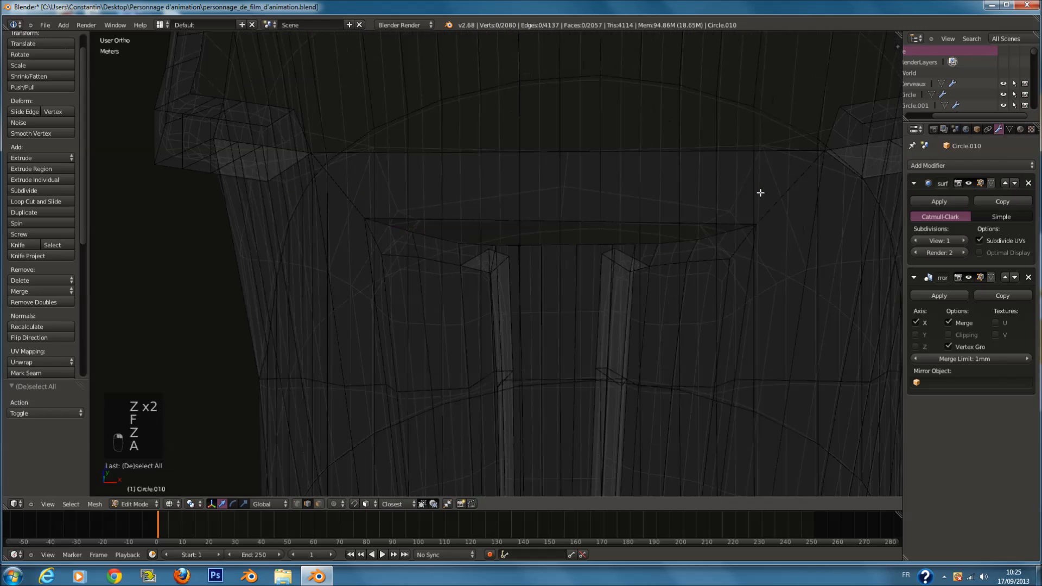
pyautogui.press('a')
pyautogui.press('a')
pyautogui.moveTo(607, 205); pyautogui.dragTo(591, 228, button='middle')
pyautogui.press('z')
pyautogui.scroll(1, 590, 227)
# Step: Try dividing the bridging face with 5 loop cuts, and undo them
pyautogui.hotkey('ctrl', 'r')
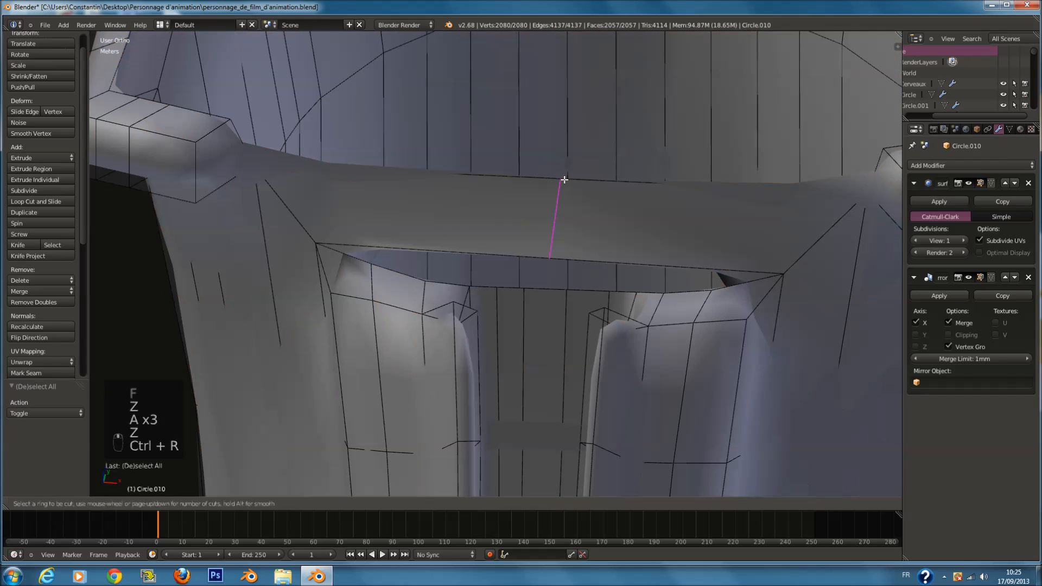
pyautogui.click(564, 180)
pyautogui.rightClick(563, 178)
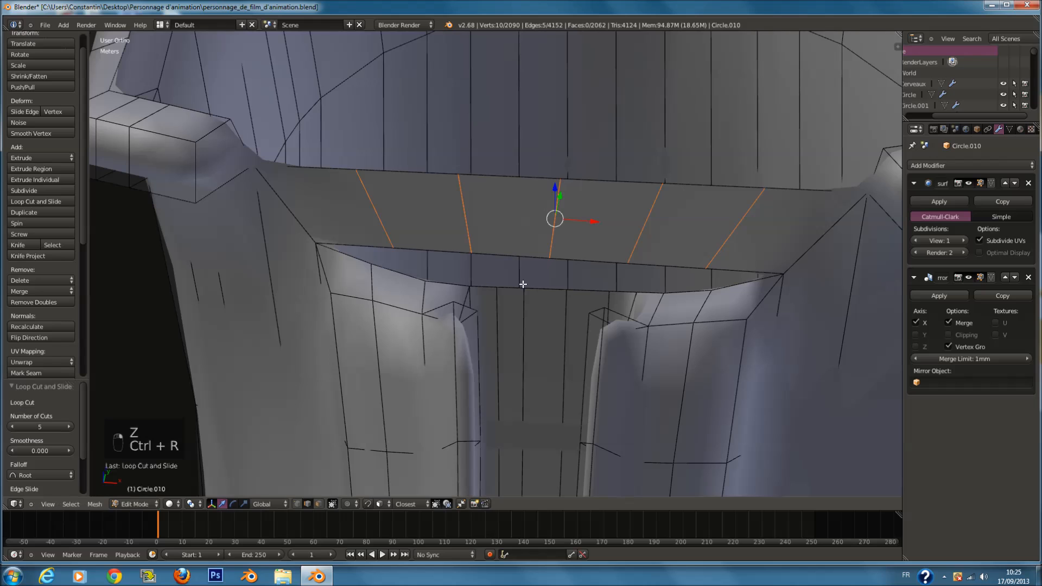
pyautogui.hotkey('ctrl', 'z')
# Step: Divide the bridging face across the front gap with 10 evenly spaced loop cuts and clear the selection
pyautogui.hotkey('ctrl', 'r')
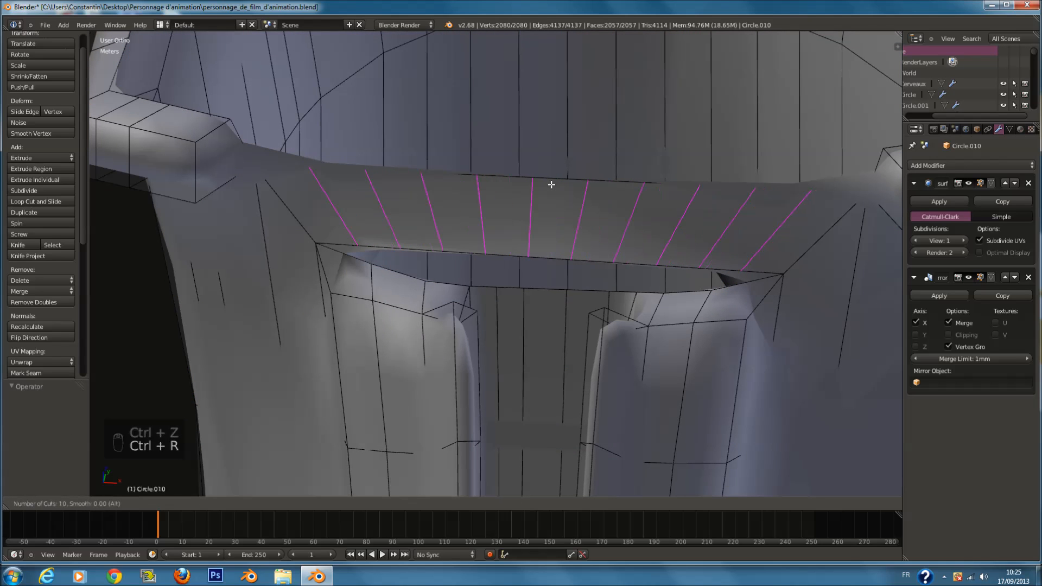
pyautogui.click(552, 185)
pyautogui.rightClick(551, 184)
pyautogui.press('a')
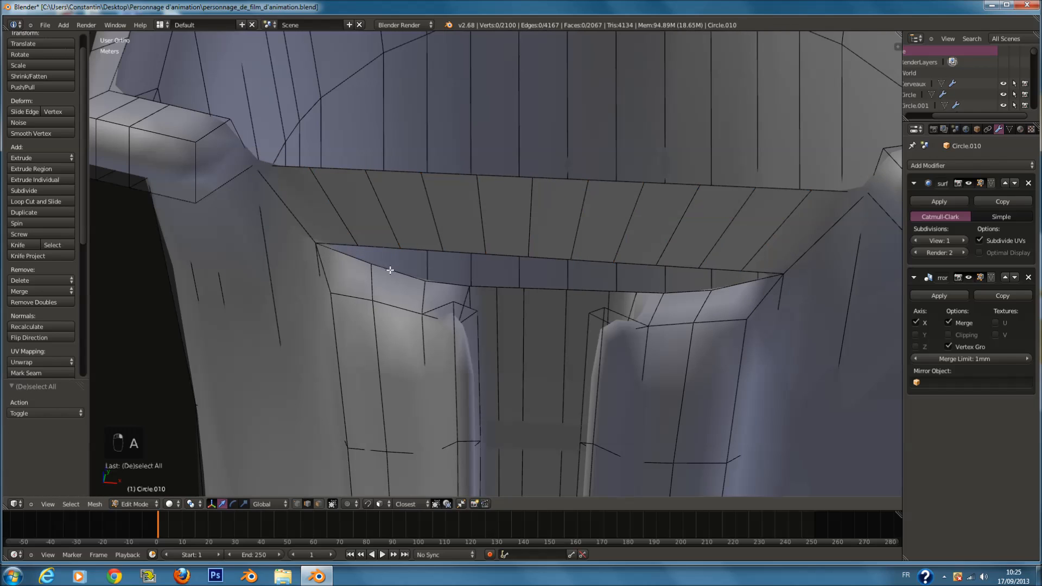
# Step: Fill the opening between the divided bridging strip and the tops of the raised front strips with faces, one segment after another
pyautogui.press('f')
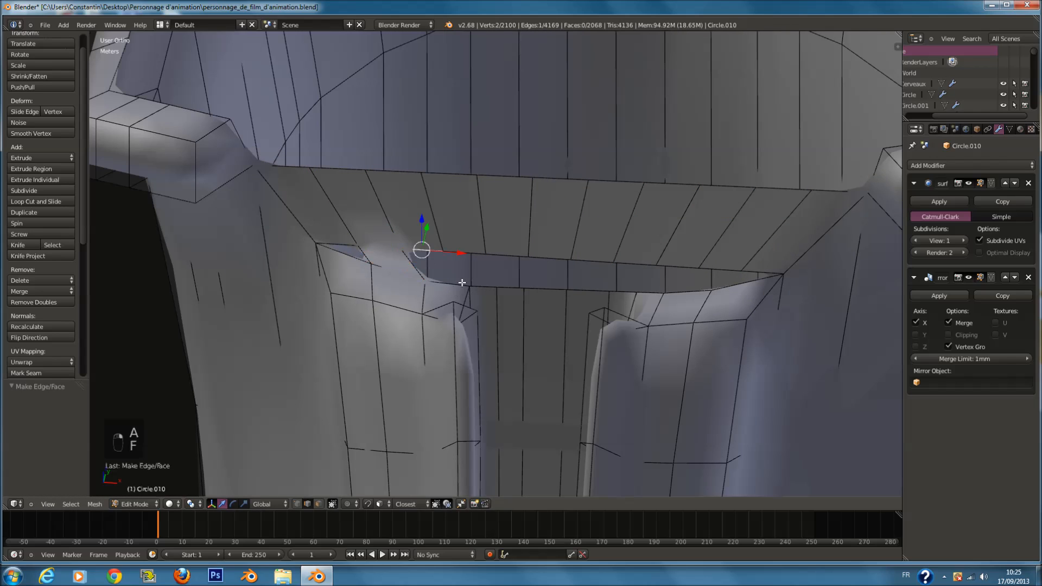
pyautogui.press('f')
pyautogui.press('f')
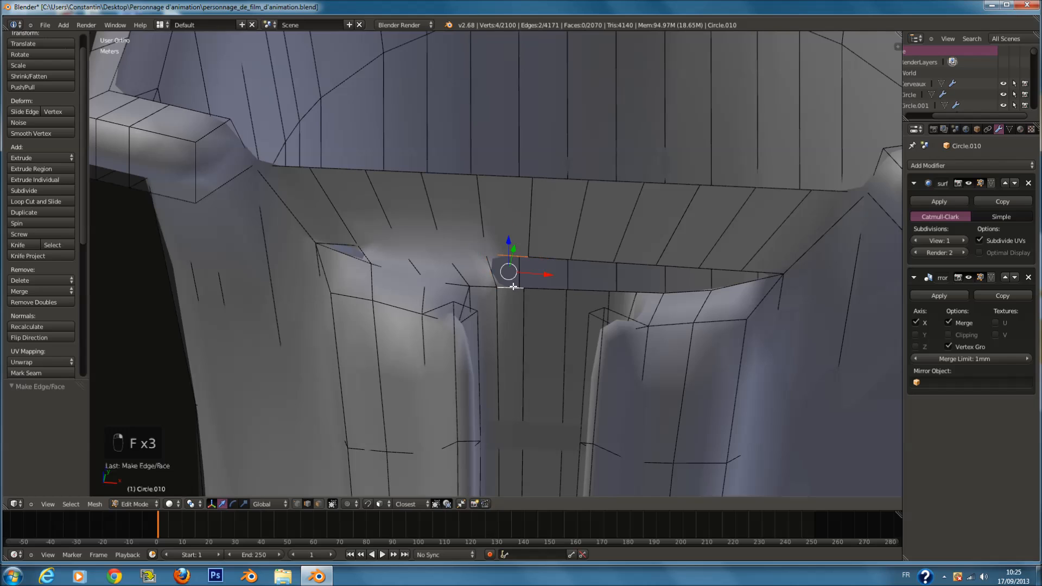
pyautogui.press('f')
pyautogui.press('f')
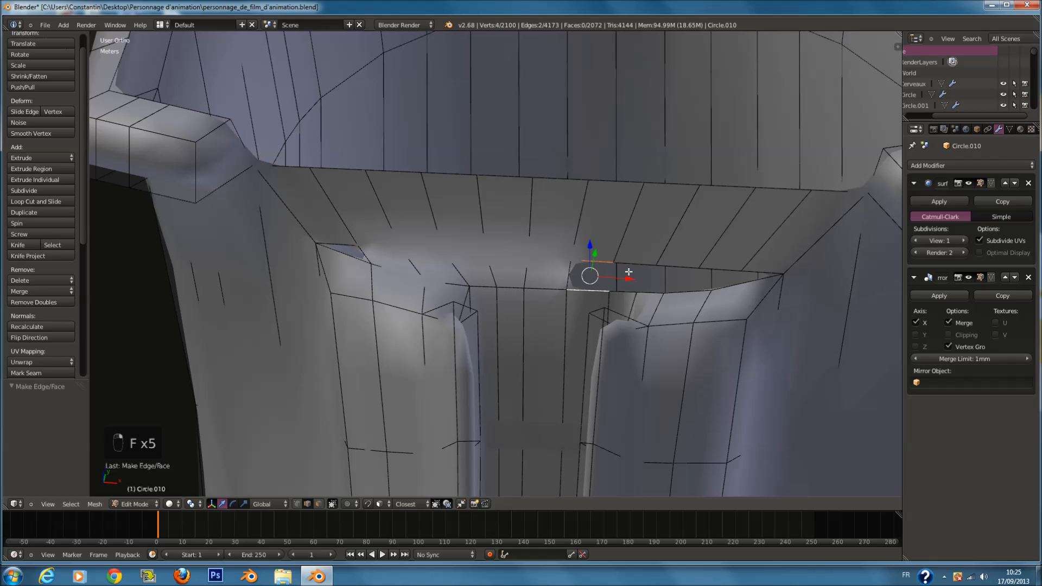
pyautogui.press('f')
pyautogui.press('f')
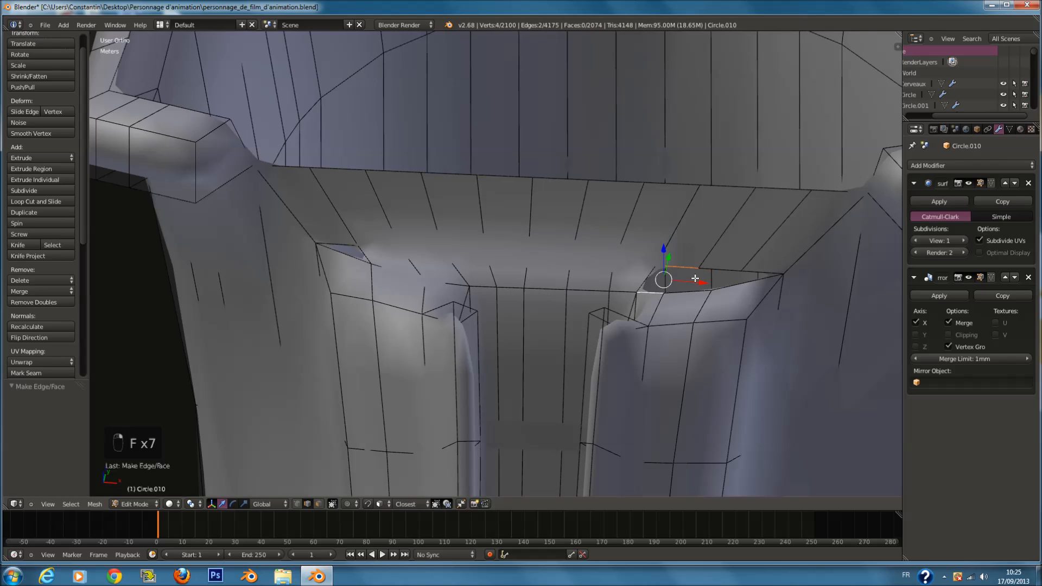
pyautogui.press('f')
pyautogui.press('f')
pyautogui.press('f')
pyautogui.press('f')
pyautogui.scroll(-5, 370, 252)
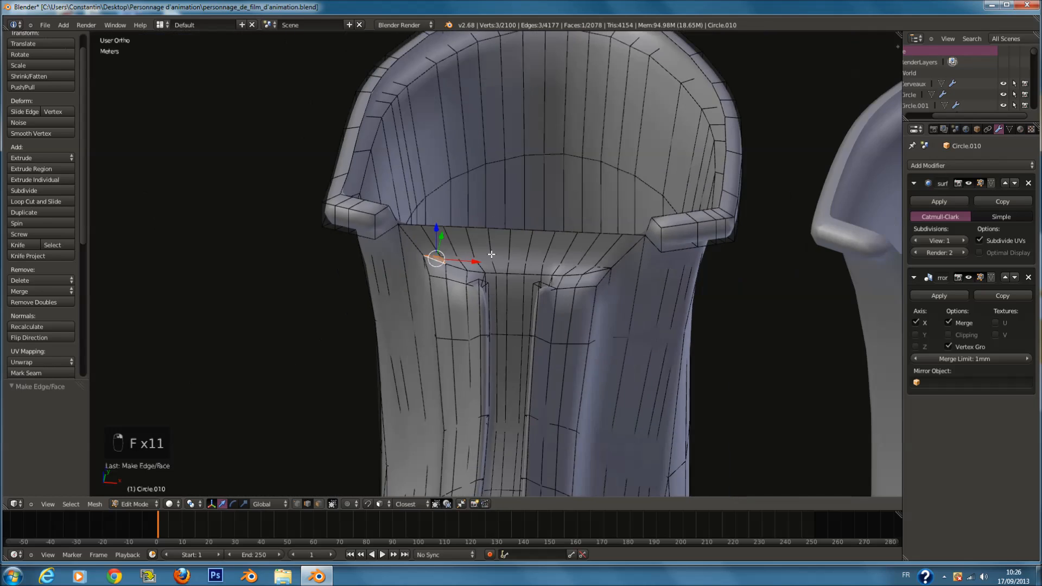
# Step: Inspect the closed boot front with and without its mesh edges and save the file
pyautogui.press('Tab')
pyautogui.scroll(2, 601, 242)
pyautogui.hotkey('ctrl', 's')
pyautogui.scroll(4, 649, 171)
pyautogui.press('Tab')
pyautogui.scroll(-3, 652, 217)
pyautogui.press('a')
pyautogui.press('a')
pyautogui.hotkey('ctrl', 's')
pyautogui.scroll(-2, 655, 237)
pyautogui.scroll(2, 654, 236)
pyautogui.scroll(2, 661, 242)
pyautogui.moveTo(655, 237); pyautogui.dragTo(494, 244, button='middle')
pyautogui.scroll(-4, 644, 260)
pyautogui.scroll(2, 640, 250)
pyautogui.scroll(-4, 494, 244)
pyautogui.press('Tab')
pyautogui.hotkey('ctrl', 's')
# Step: Return to editing the boot from behind, clear the selection and save over the existing file
pyautogui.moveTo(542, 315); pyautogui.dragTo(504, 279, button='middle')
pyautogui.press('Tab')
pyautogui.press('a')
pyautogui.press('a')
pyautogui.press('a')
pyautogui.scroll(2, 513, 244)
pyautogui.hotkey('ctrl', 's')
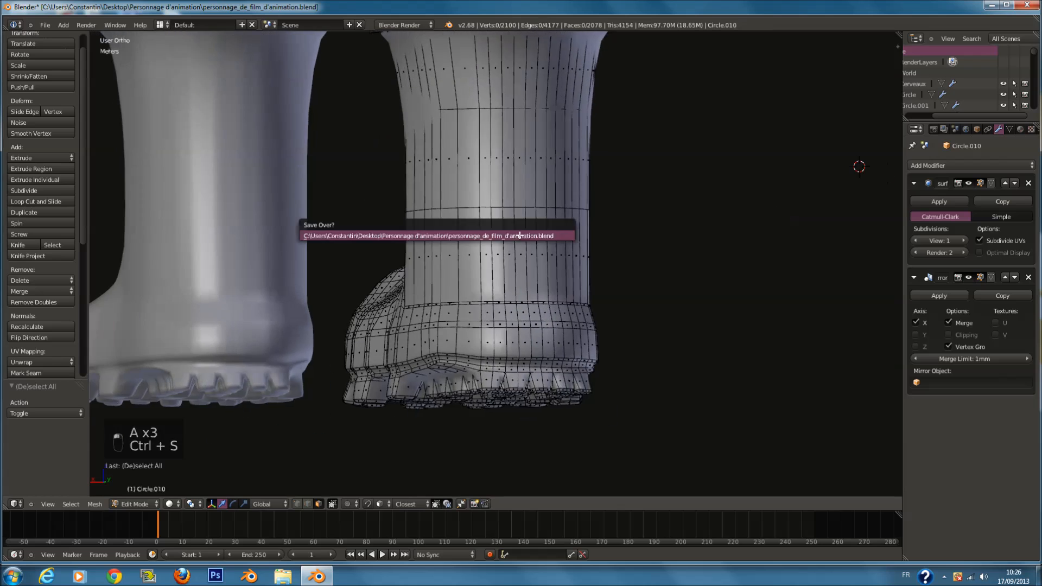
pyautogui.click(518, 235)
# Step: Circle-select the two rows of faces around the back of the shaft and extrude them outward into a raised panel
pyautogui.scroll(1, 500, 174)
pyautogui.press('c')
pyautogui.moveTo(471, 127); pyautogui.dragTo(589, 128)
pyautogui.rightClick(588, 129)
pyautogui.moveTo(589, 130); pyautogui.dragTo(505, 187, button='middle')
pyautogui.press('c')
pyautogui.moveTo(389, 248); pyautogui.dragTo(502, 252)
pyautogui.rightClick(503, 251)
pyautogui.moveTo(504, 251)
pyautogui.mouseDown(button='middle')
pyautogui.moveTo(647, 228)
pyautogui.moveTo(613, 242)
pyautogui.moveTo(584, 237)
pyautogui.mouseUp(button='middle')
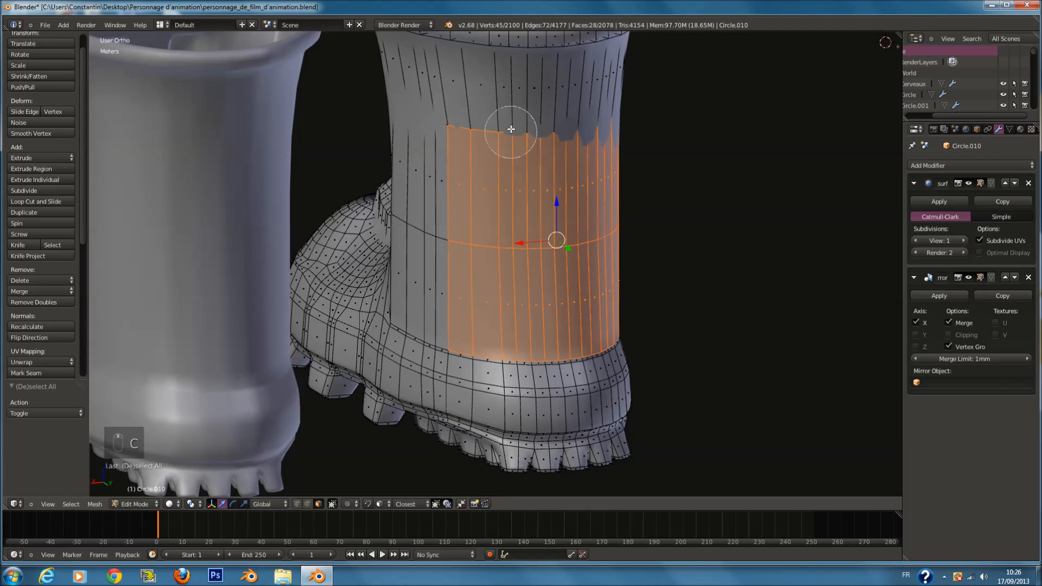
pyautogui.moveTo(579, 194); pyautogui.dragTo(586, 210, button='middle')
pyautogui.press('e')
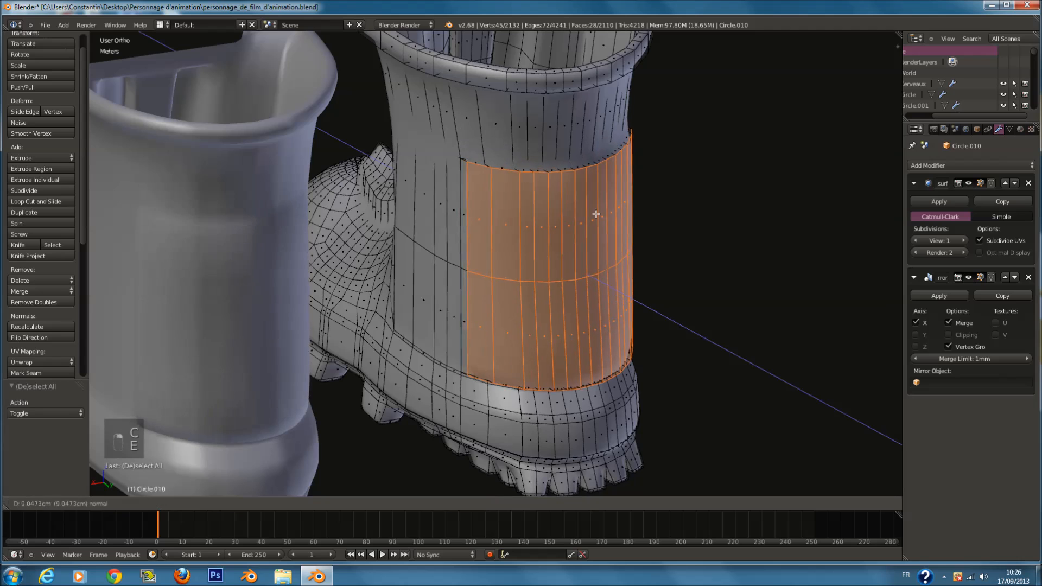
pyautogui.click(597, 215)
# Step: In left side view, move the raised back panel about 7.3 cm along Y and rotate it about 3.7°
pyautogui.press('KP_3')
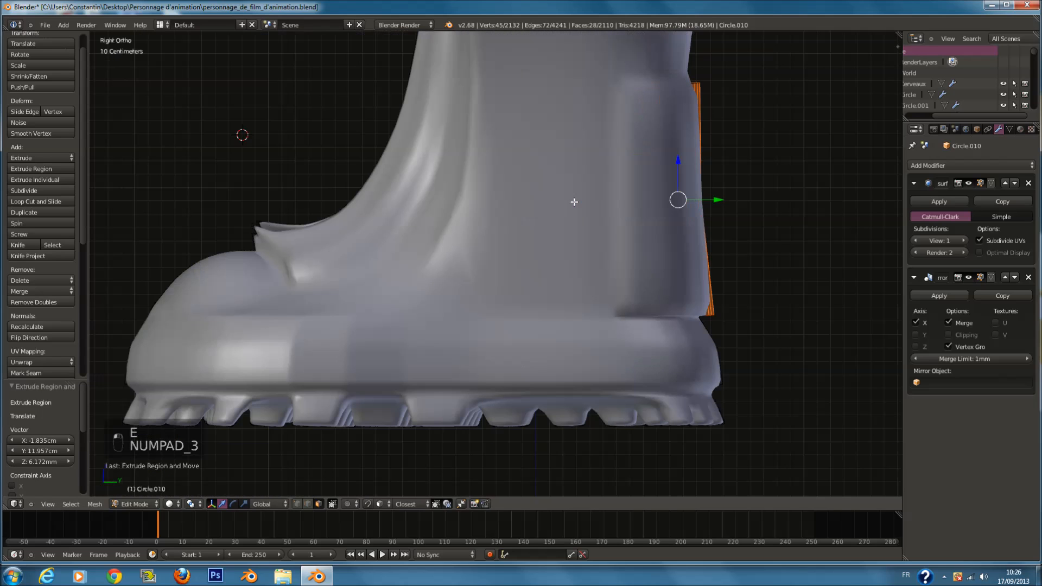
pyautogui.press('ctrl+KP_1')
pyautogui.press('ctrl+KP_3')
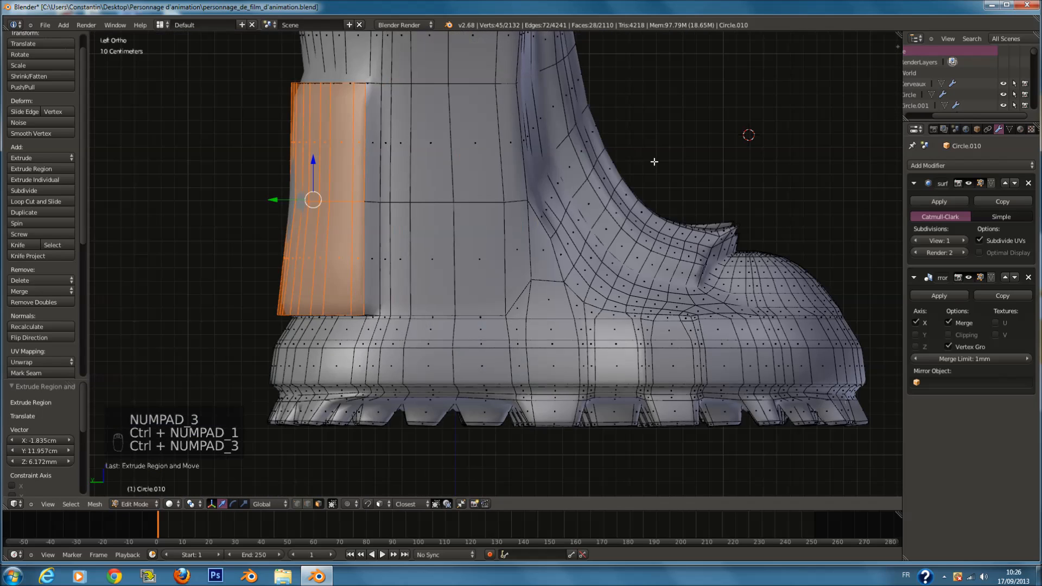
pyautogui.moveTo(294, 199); pyautogui.dragTo(285, 199)
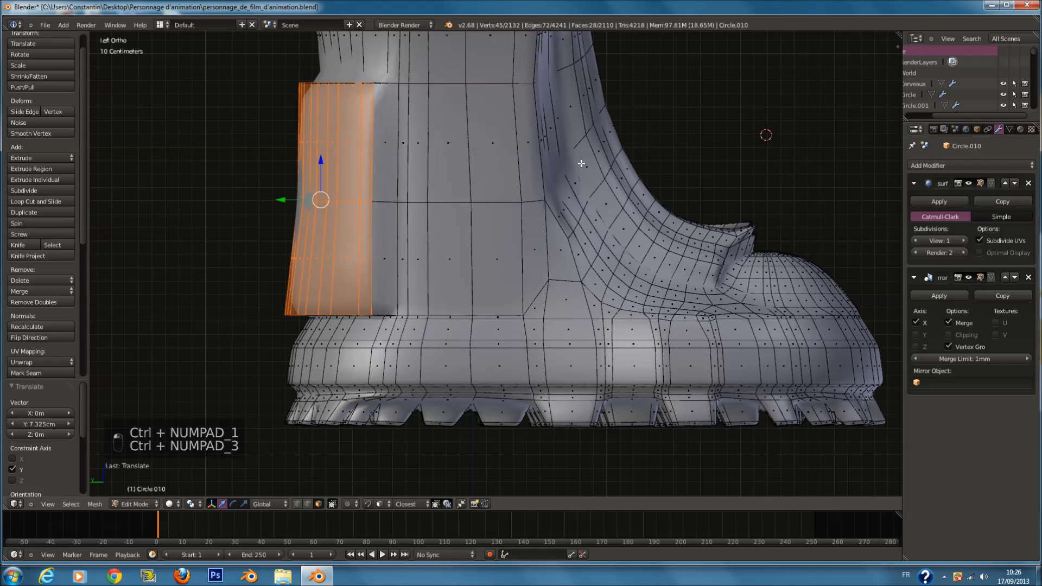
pyautogui.press('r')
pyautogui.click(556, 154)
# Step: Add two loop cuts around the side walls of the raised back panel and leave edit mode
pyautogui.moveTo(556, 154); pyautogui.dragTo(390, 194, button='middle')
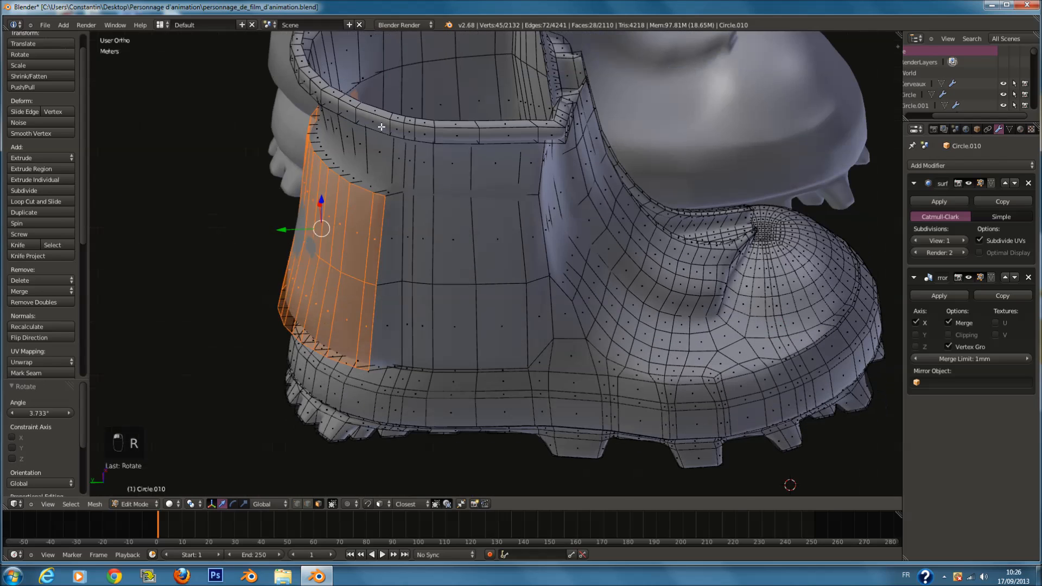
pyautogui.press('a')
pyautogui.hotkey('ctrl', 'r')
pyautogui.press('a')
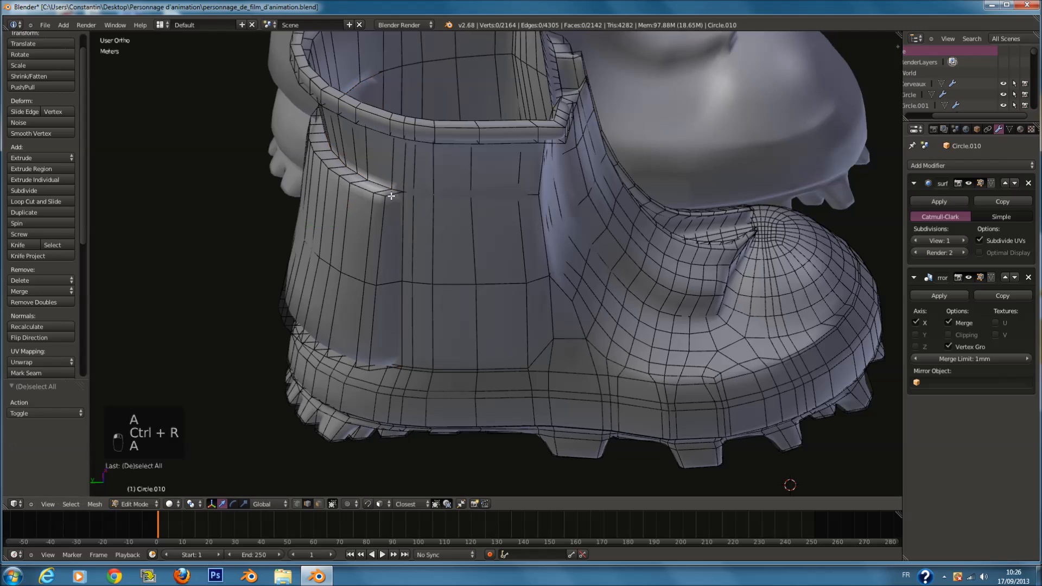
pyautogui.hotkey('ctrl', 'r')
pyautogui.press('Tab')
# Step: Save over the file and check the boots with the new back panel from the back, front and both sides
pyautogui.scroll(-1, 557, 248)
pyautogui.moveTo(558, 248); pyautogui.dragTo(672, 219, button='middle')
pyautogui.hotkey('ctrl', 's')
pyautogui.click(540, 167)
pyautogui.scroll(-2, 673, 220)
pyautogui.moveTo(578, 225); pyautogui.dragTo(566, 265, button='middle')
pyautogui.hotkey('ctrl', 's')
pyautogui.click(577, 260)
pyautogui.press('ctrl+KP_1')
pyautogui.press('KP_3')
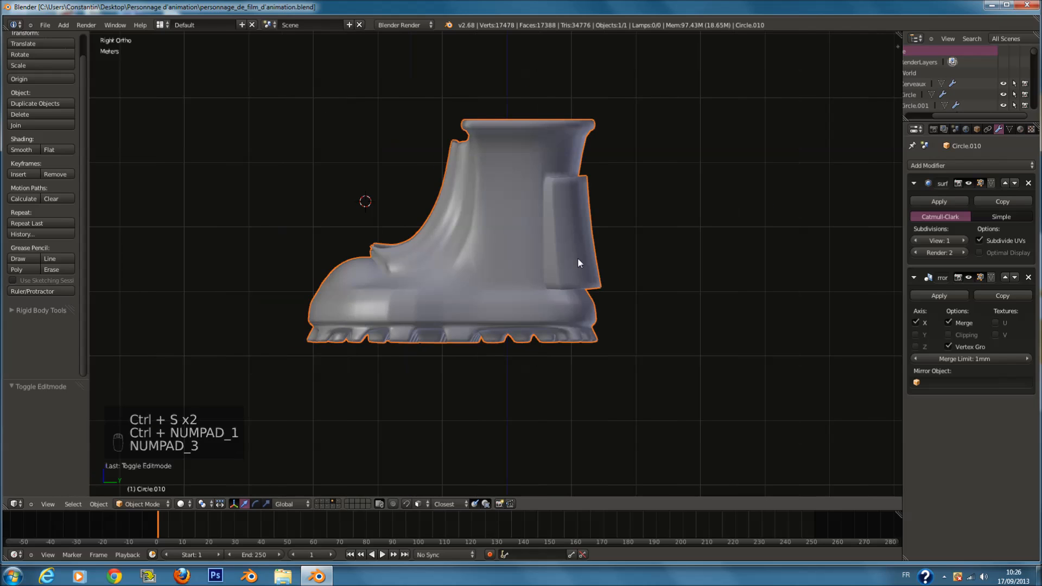
pyautogui.press('KP_1')
pyautogui.press('ctrl+KP_1')
pyautogui.press('ctrl+KP_3')
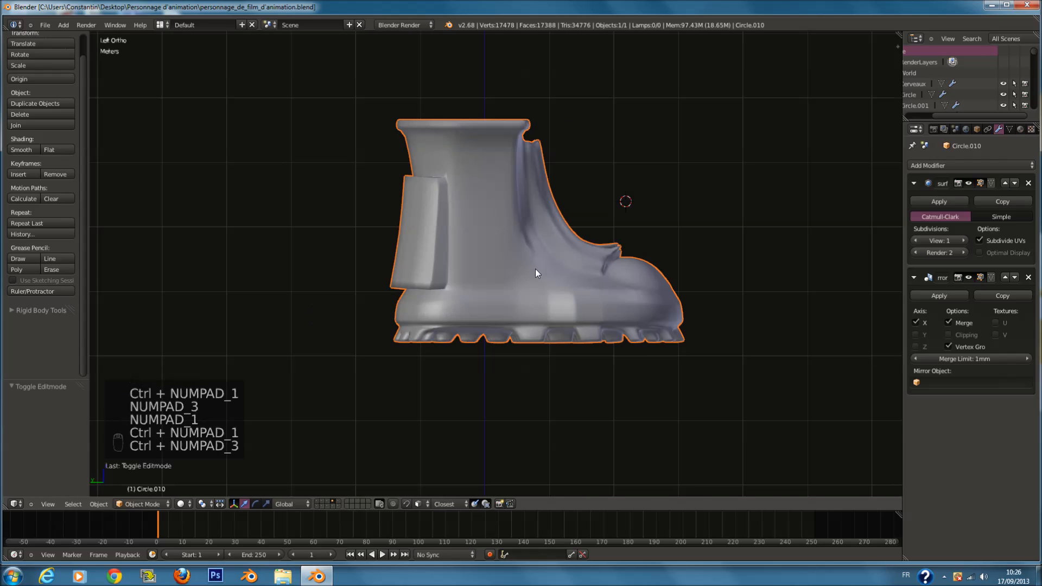
# Step: Show the layers with the character's other parts alongside the boots and save over the file
pyautogui.keyDown('shift'); pyautogui.click(334, 506); pyautogui.keyUp('shift')
pyautogui.keyDown('shift'); pyautogui.click(328, 505); pyautogui.keyUp('shift')
pyautogui.keyDown('shift'); pyautogui.click(321, 506); pyautogui.keyUp('shift')
pyautogui.keyDown('shift'); pyautogui.click(317, 502); pyautogui.keyUp('shift')
pyautogui.keyDown('shift'); pyautogui.click(320, 506); pyautogui.keyUp('shift')
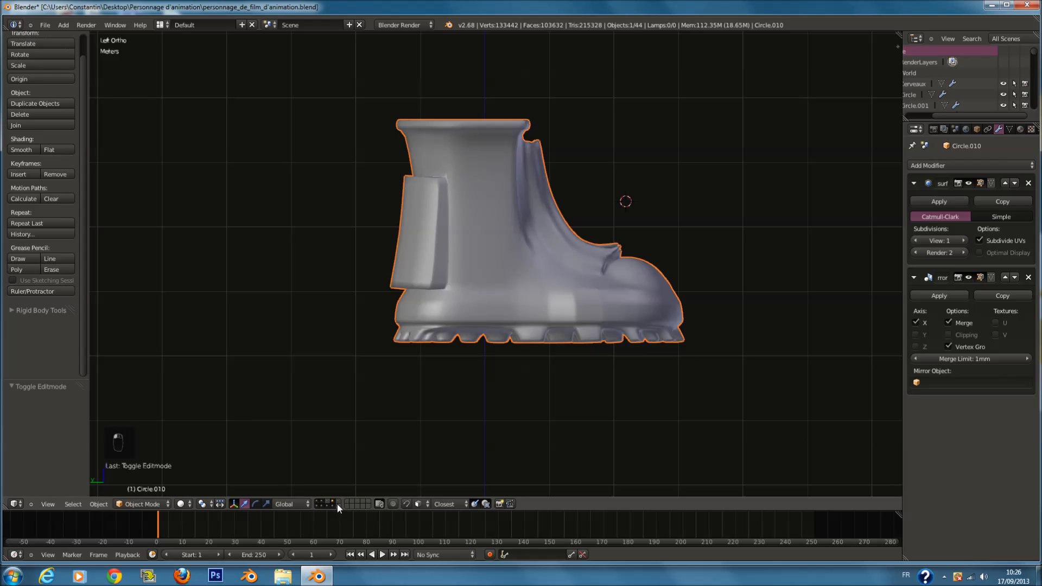
pyautogui.keyDown('shift'); pyautogui.click(337, 504); pyautogui.keyUp('shift')
pyautogui.scroll(-4, 516, 350)
pyautogui.hotkey('ctrl', 's')
pyautogui.click(534, 336)
# Step: Deselect everything, examine the boots on the whole character from the front and at an angle, and save
pyautogui.press('ctrl+KP_1')
pyautogui.press('KP_1')
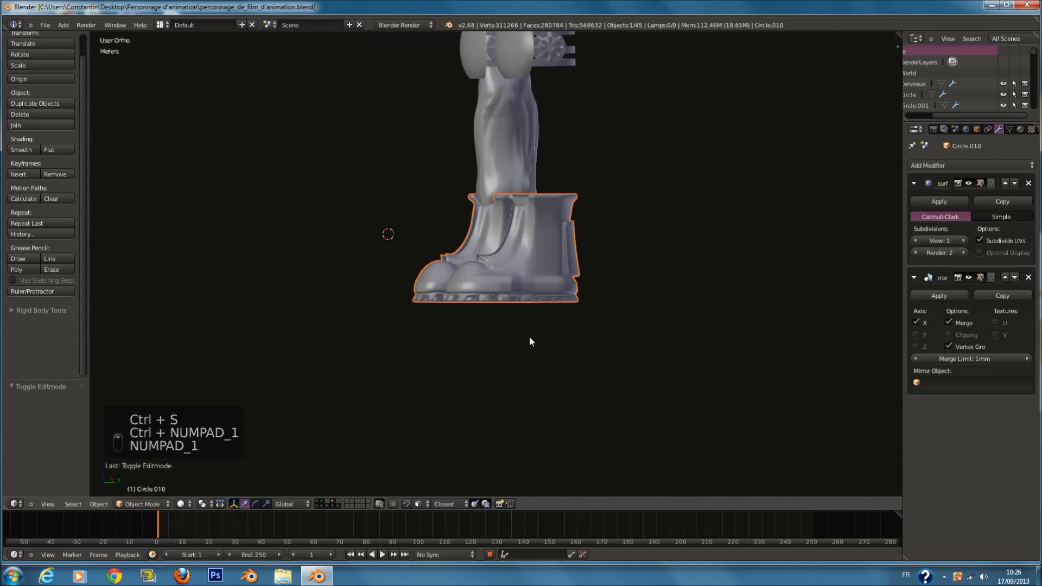
pyautogui.scroll(-5, 528, 312)
pyautogui.press('a')
pyautogui.press('a')
pyautogui.hotkey('ctrl', 's')
pyautogui.scroll(3, 559, 285)
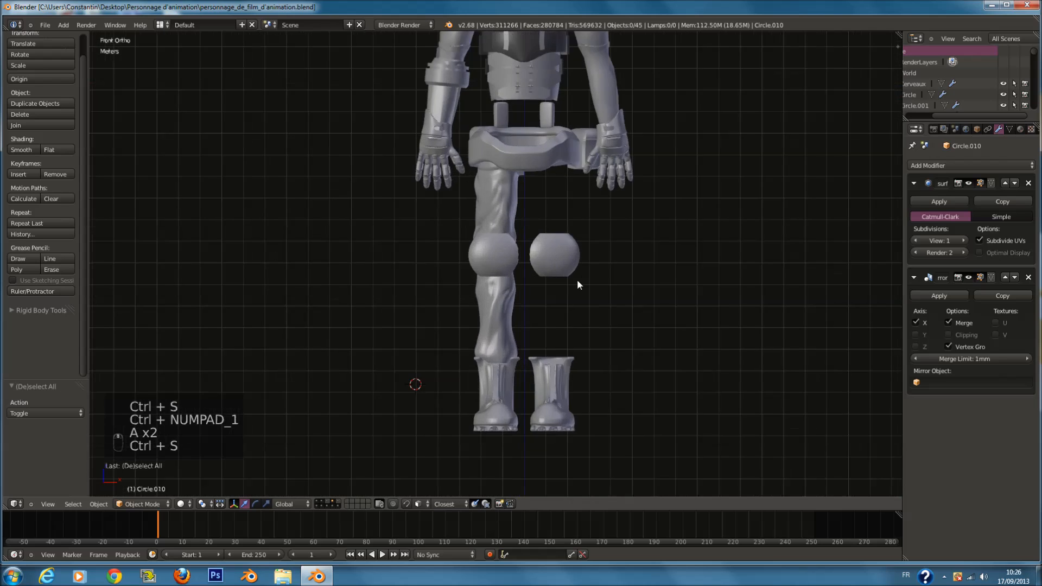
pyautogui.moveTo(577, 279)
pyautogui.mouseDown(button='middle')
pyautogui.moveTo(663, 291)
pyautogui.moveTo(557, 264)
pyautogui.moveTo(515, 269)
pyautogui.moveTo(594, 268)
pyautogui.mouseUp(button='middle')
pyautogui.hotkey('ctrl', 's')
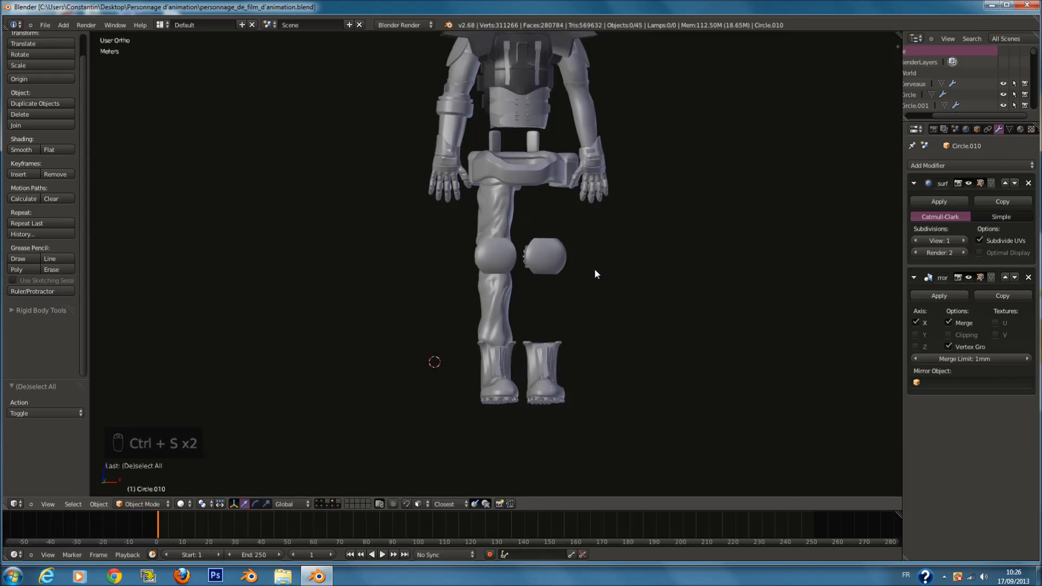
# Step: View the complete character from the front and save over the existing file
pyautogui.press('KP_1')
pyautogui.scroll(-2, 510, 218)
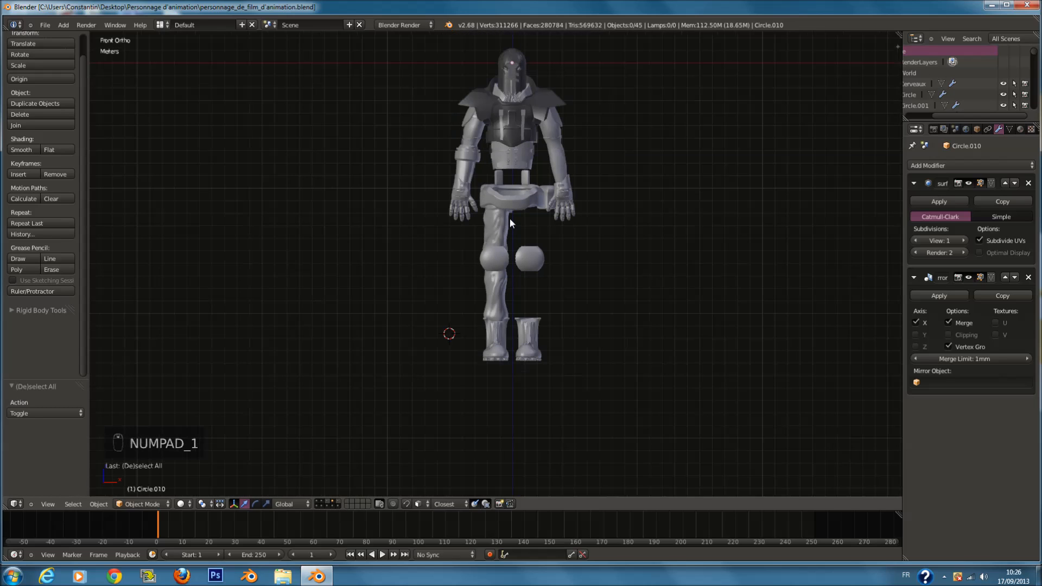
pyautogui.scroll(3, 511, 226)
pyautogui.scroll(-2, 510, 227)
pyautogui.hotkey('ctrl', 's')
pyautogui.hotkey('ctrl', 's')
pyautogui.click(522, 244)
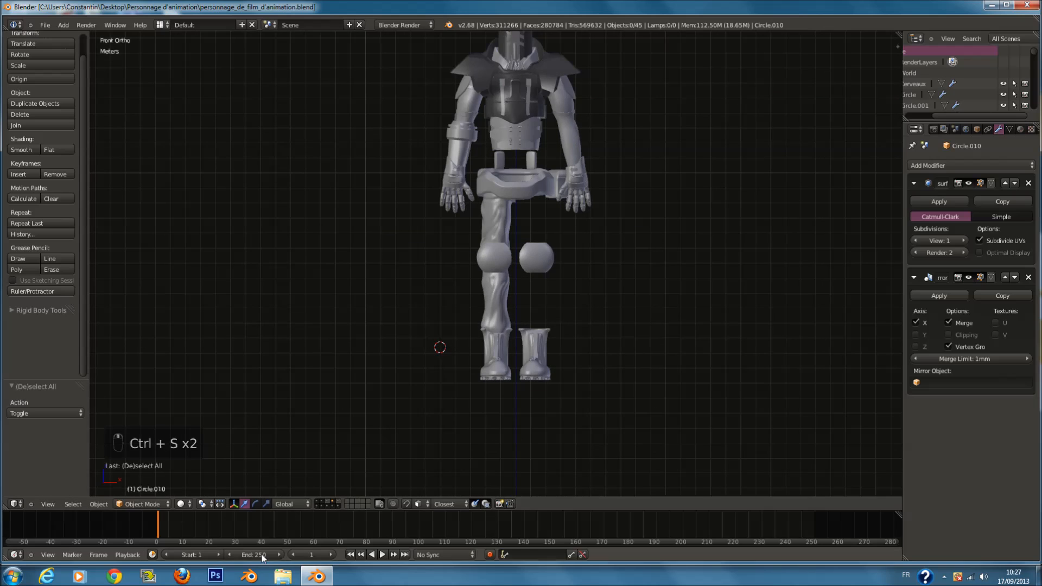
# Step: Show only the boots' layer, select the boots and center the view on them
pyautogui.click(334, 506)
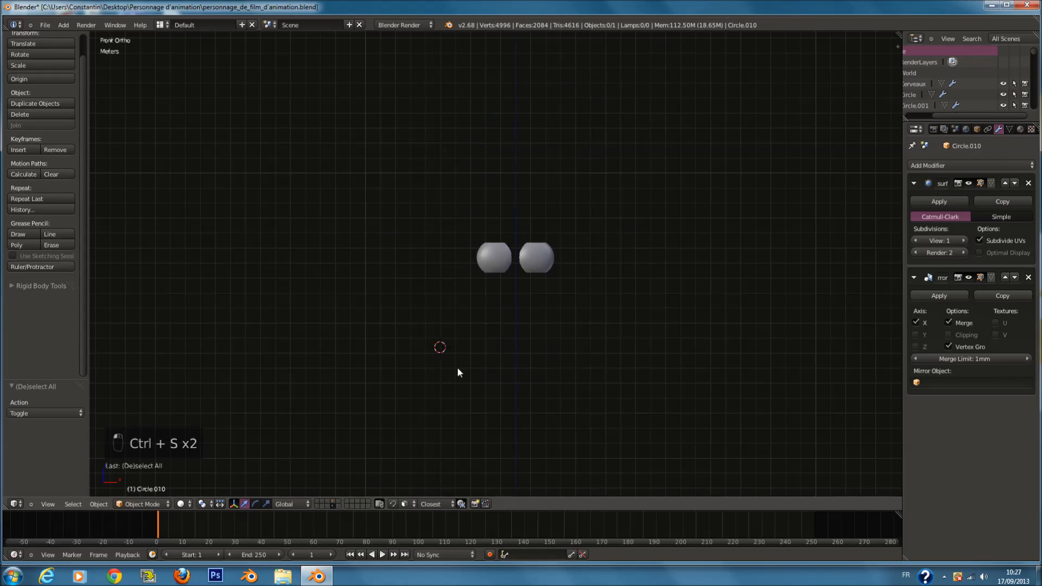
pyautogui.click(333, 501)
pyautogui.scroll(4, 449, 379)
pyautogui.rightClick(493, 324)
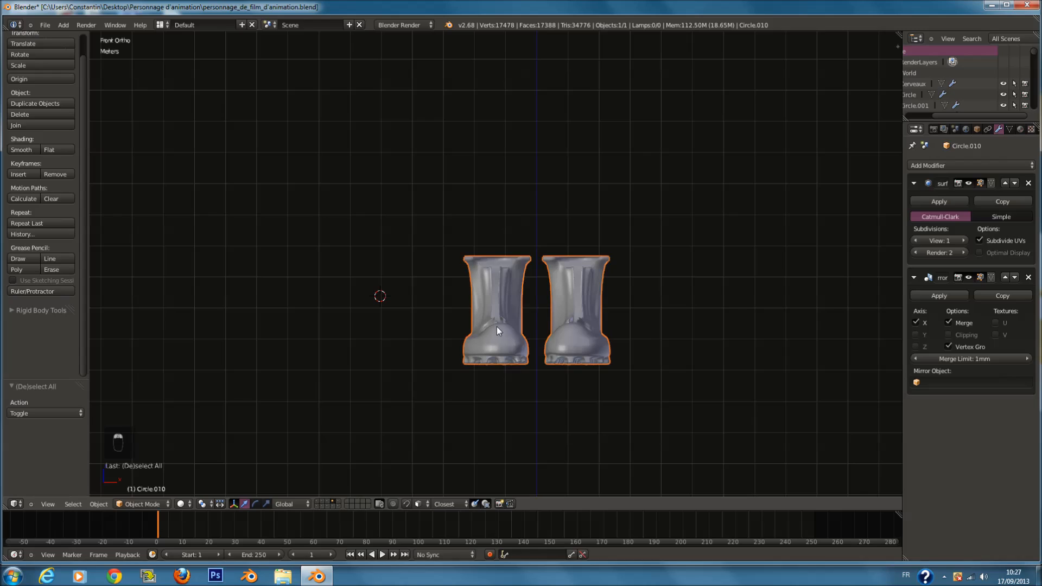
pyautogui.press('KP_Decimal')
pyautogui.press('KP_Enter')
# Step: Open the boot in edit mode with face selection at the upper end of the raised front strips and save
pyautogui.scroll(3, 495, 326)
pyautogui.keyDown('shift'); pyautogui.moveTo(253, 247); pyautogui.dragTo(571, 295, button='middle'); pyautogui.keyUp('shift')
pyautogui.scroll(3, 455, 261)
pyautogui.press('Tab')
pyautogui.hotkey('ctrl', 's')
pyautogui.click(319, 505)
pyautogui.keyDown('shift'); pyautogui.moveTo(479, 145); pyautogui.dragTo(478, 281, button='middle'); pyautogui.keyUp('shift')
pyautogui.keyDown('shift'); pyautogui.moveTo(479, 76); pyautogui.dragTo(465, 181, button='middle'); pyautogui.keyUp('shift')
pyautogui.hotkey('ctrl', 's')
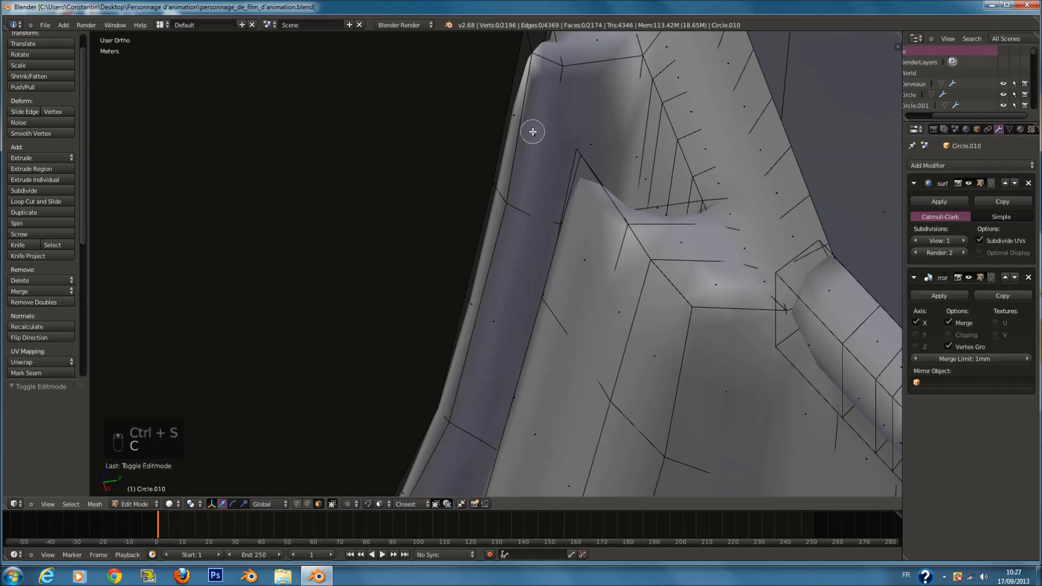
# Step: Select the upper two narrow faces along the inner edge of one raised front strip and save the file
pyautogui.click(533, 131)
pyautogui.rightClick(533, 132)
pyautogui.keyDown('shift'); pyautogui.scroll(-3, 480, 266); pyautogui.keyUp('shift')
pyautogui.keyDown('shift'); pyautogui.rightClick(489, 275); pyautogui.keyUp('shift')
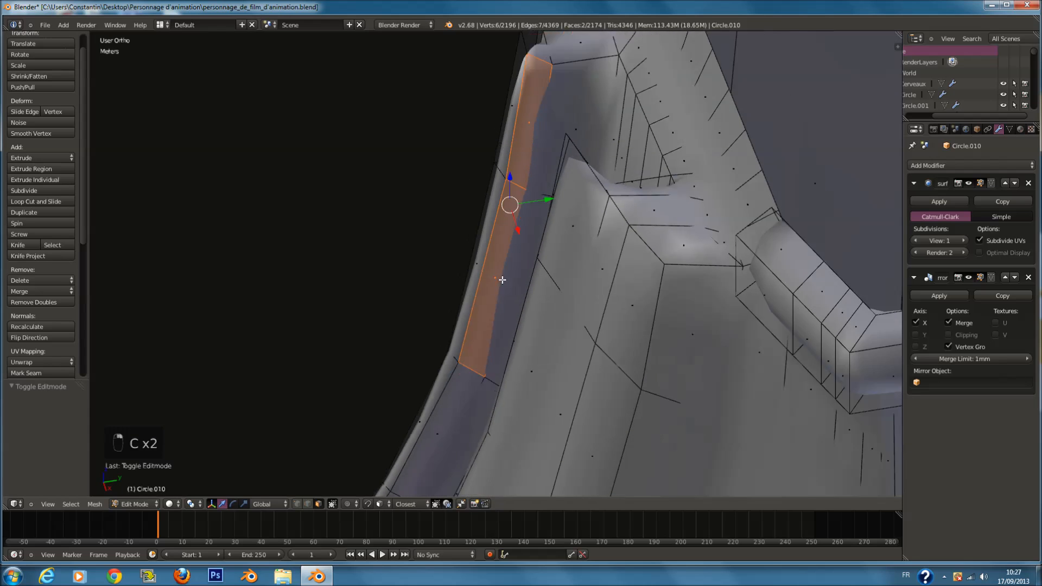
pyautogui.scroll(-6, 530, 283)
pyautogui.scroll(8, 501, 365)
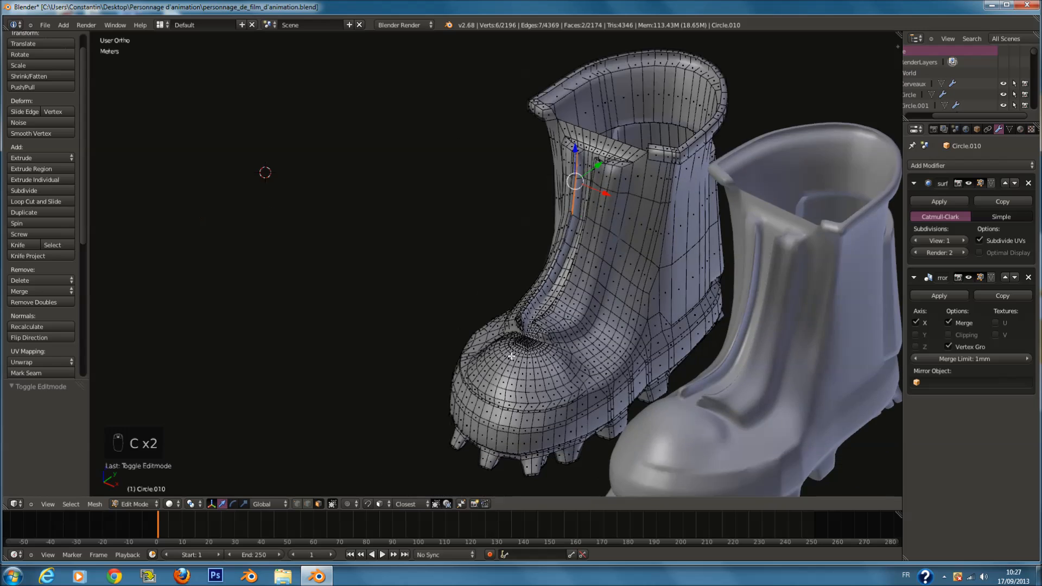
pyautogui.hotkey('ctrl', 's')
# Step: Extend the selection to every second narrow face down the same strip's inner edge toward the toe
pyautogui.scroll(4, 511, 311)
pyautogui.press('c')
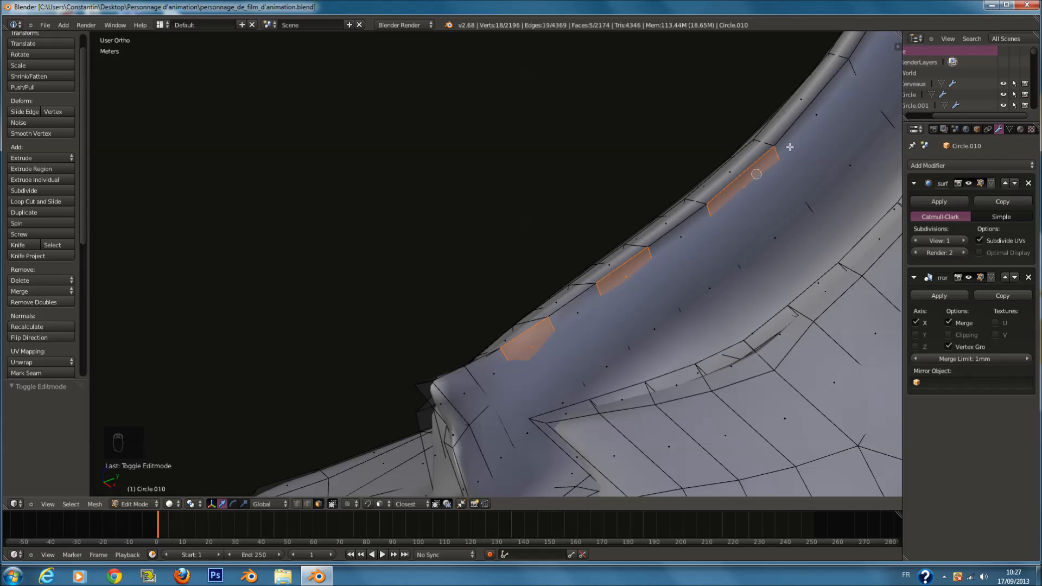
pyautogui.scroll(-1, 839, 91)
pyautogui.press('c')
pyautogui.moveTo(816, 88)
pyautogui.mouseDown(button='middle')
pyautogui.moveTo(727, 101)
pyautogui.moveTo(685, 185)
pyautogui.moveTo(667, 279)
pyautogui.moveTo(787, 232)
pyautogui.moveTo(642, 196)
pyautogui.moveTo(566, 87)
pyautogui.mouseUp(button='middle')
pyautogui.press('c')
pyautogui.press('c')
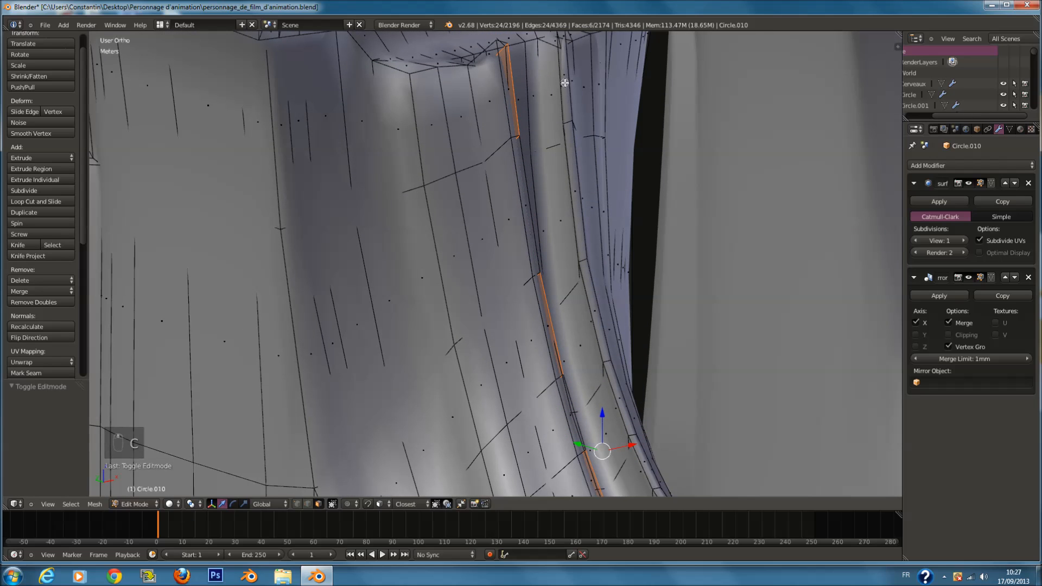
# Step: Add alternating narrow faces along the inner edge of the opposite raised strip to the selection
pyautogui.click(588, 283)
pyautogui.keyDown('shift'); pyautogui.scroll(-8, 607, 326); pyautogui.keyUp('shift')
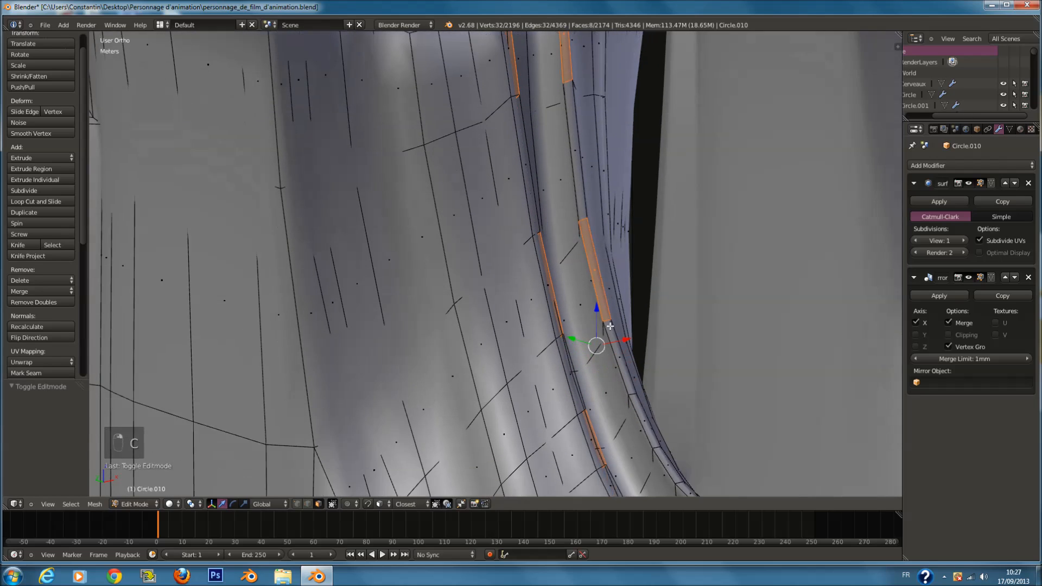
pyautogui.scroll(1, 628, 350)
pyautogui.keyDown('ctrl'); pyautogui.scroll(7, 626, 331); pyautogui.keyUp('ctrl')
pyautogui.keyDown('shift'); pyautogui.scroll(-4, 599, 323); pyautogui.keyUp('shift')
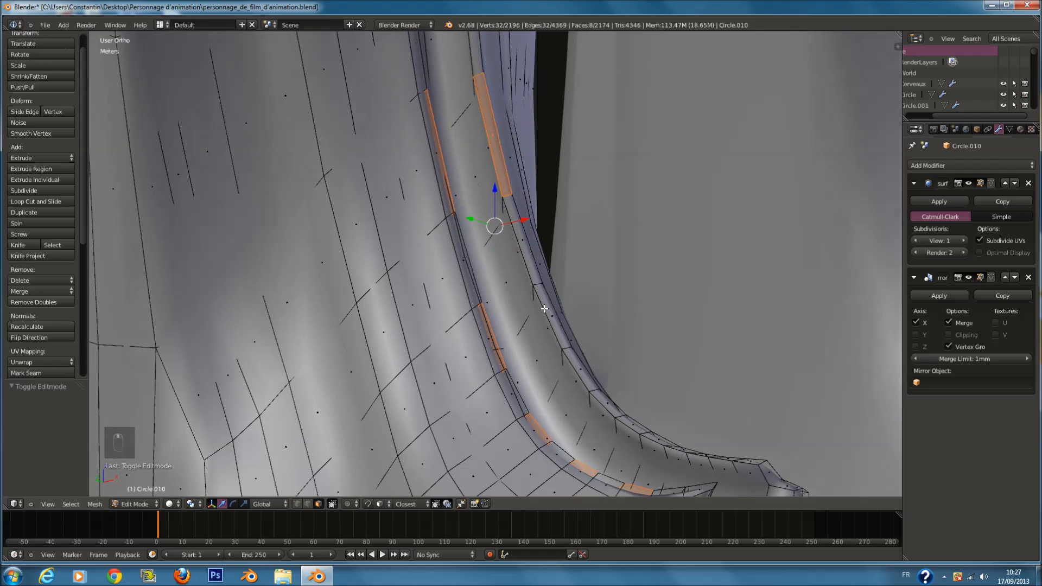
pyautogui.scroll(2, 575, 330)
pyautogui.press('c')
pyautogui.click(578, 335)
pyautogui.rightClick(578, 334)
pyautogui.keyDown('ctrl'); pyautogui.scroll(3, 579, 334); pyautogui.keyUp('ctrl')
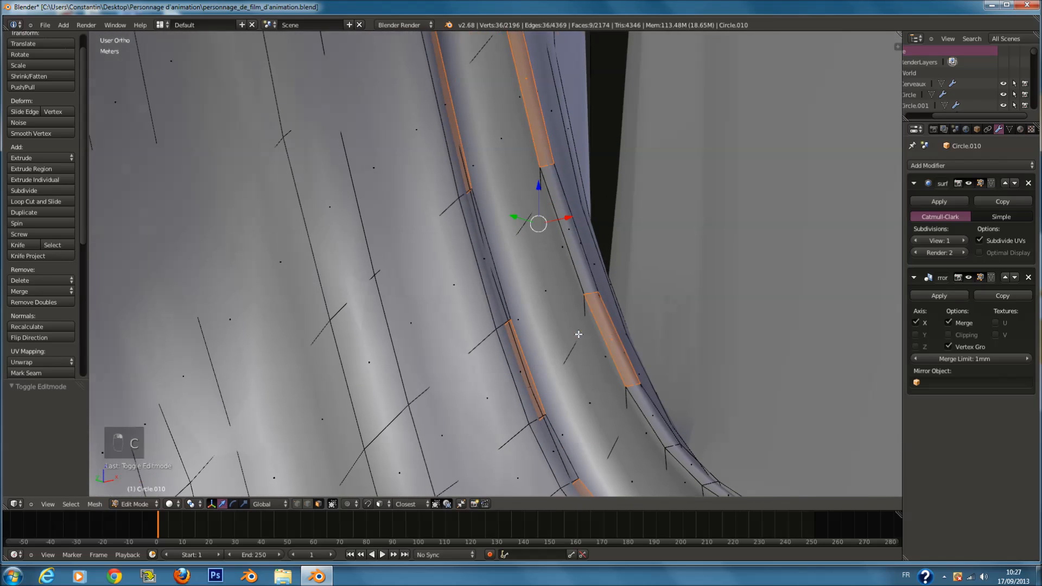
# Step: Leave edit mode to check the front of both boots and save over the file
pyautogui.keyDown('ctrl'); pyautogui.scroll(-10, 572, 330); pyautogui.keyUp('ctrl')
pyautogui.keyDown('shift'); pyautogui.scroll(-14, 570, 329); pyautogui.keyUp('shift')
pyautogui.moveTo(569, 331); pyautogui.dragTo(616, 332, button='middle')
pyautogui.press('Tab')
pyautogui.hotkey('ctrl', 's')
pyautogui.press('Tab')
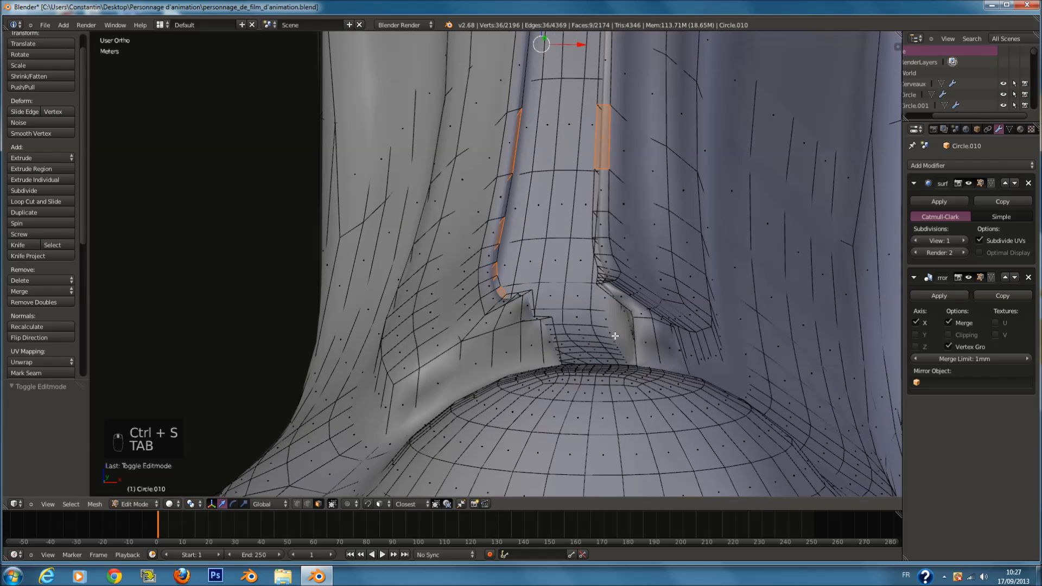
pyautogui.press('Tab')
pyautogui.scroll(-4, 615, 336)
pyautogui.hotkey('ctrl', 's')
pyautogui.click(617, 337)
pyautogui.scroll(-2, 588, 346)
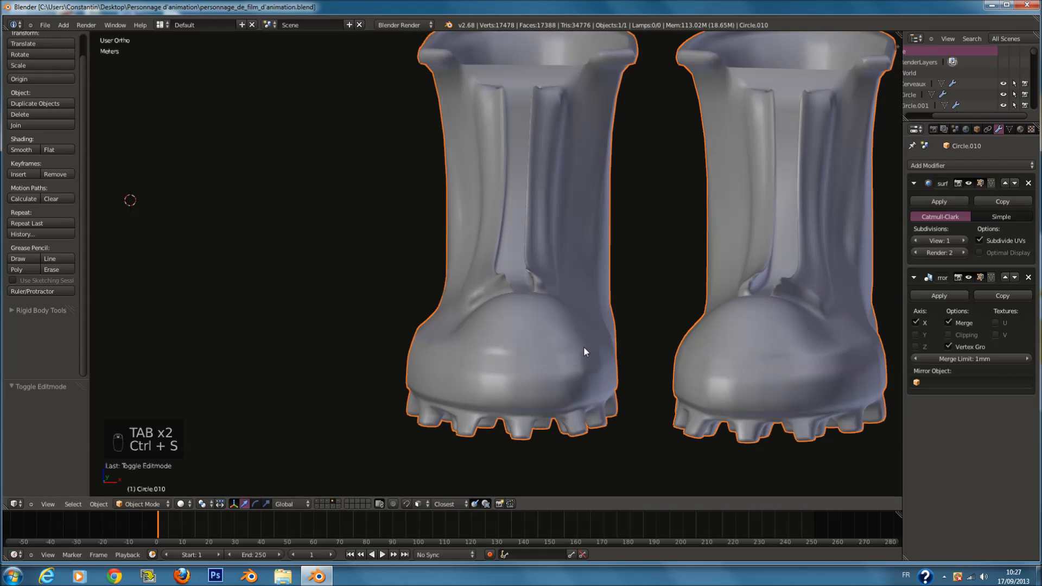
# Step: Switch to the front view and deselect the boots
pyautogui.press('ctrl+KP_1')
pyautogui.press('KP_1')
pyautogui.press('a')
pyautogui.press('a')
pyautogui.press('a')
pyautogui.press('a')
pyautogui.press('a')
pyautogui.press('a')
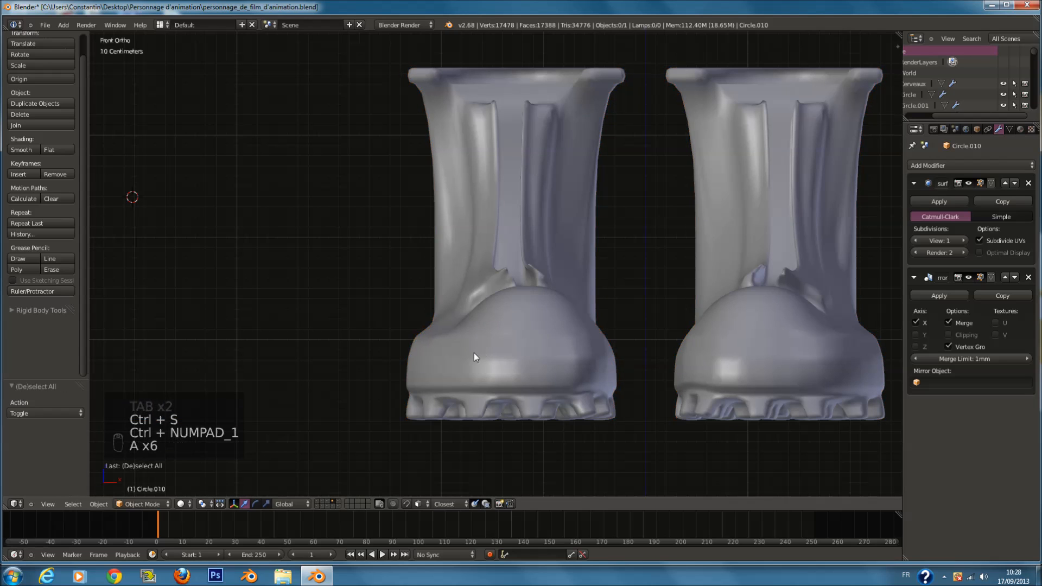
# Step: Save the file and check the front of the boot mesh in edit mode
pyautogui.hotkey('ctrl', 's')
pyautogui.click(472, 355)
pyautogui.scroll(-2, 536, 247)
pyautogui.hotkey('ctrl', 's')
pyautogui.click(535, 265)
pyautogui.scroll(1, 551, 302)
pyautogui.rightClick(548, 306)
pyautogui.press('Tab')
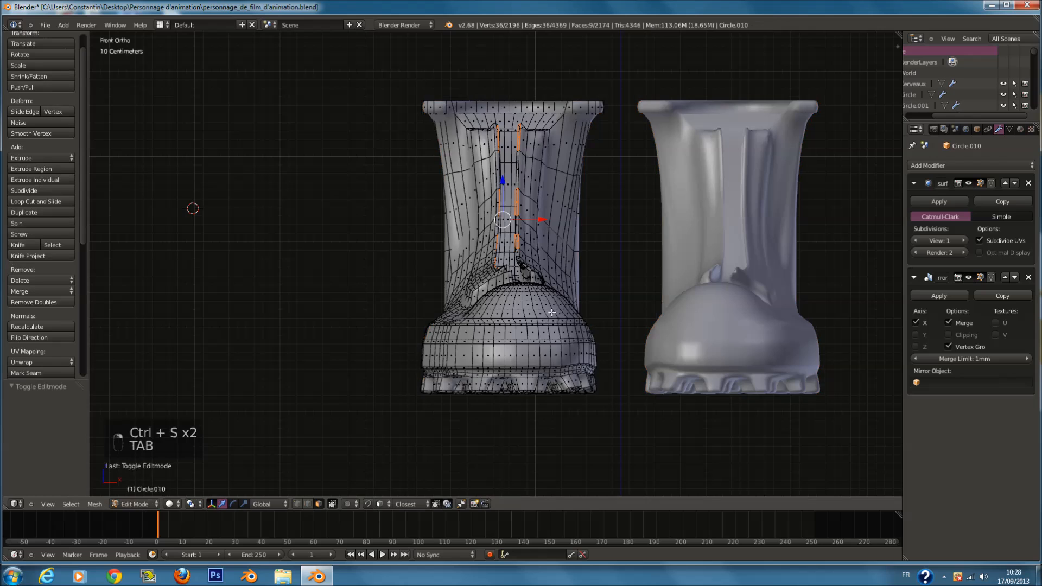
pyautogui.moveTo(549, 308); pyautogui.dragTo(555, 329, button='middle')
pyautogui.scroll(1, 555, 329)
pyautogui.press('Tab')
pyautogui.hotkey('ctrl', 's')
# Step: Reset the 3D cursor to the world origin and add a cylinder mesh there
pyautogui.click(560, 326)
pyautogui.hotkey('shift', 'c')
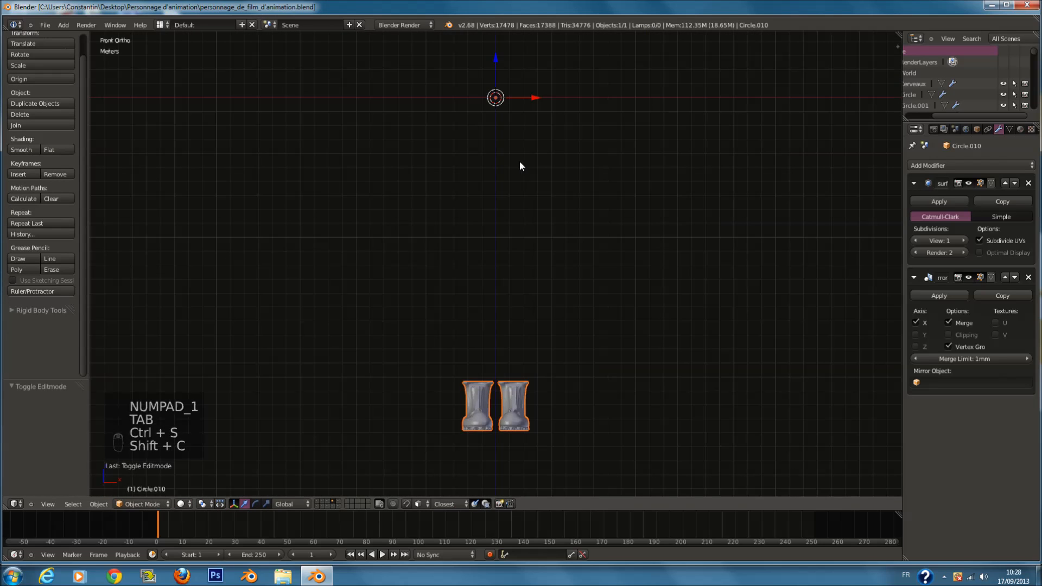
pyautogui.hotkey('shift', 'a')
pyautogui.moveTo(519, 163)
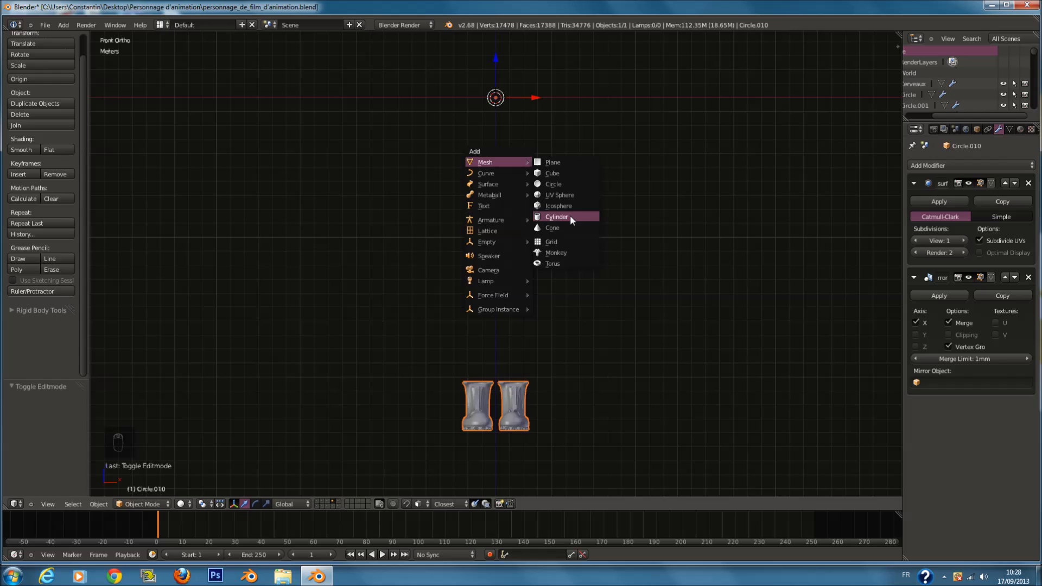
pyautogui.click(570, 215)
pyautogui.press('KP_Decimal')
# Step: Lay the cylinder horizontally, scaling it to 0.354 and stretching it along X into a long tube
pyautogui.press('r')
pyautogui.press('r')
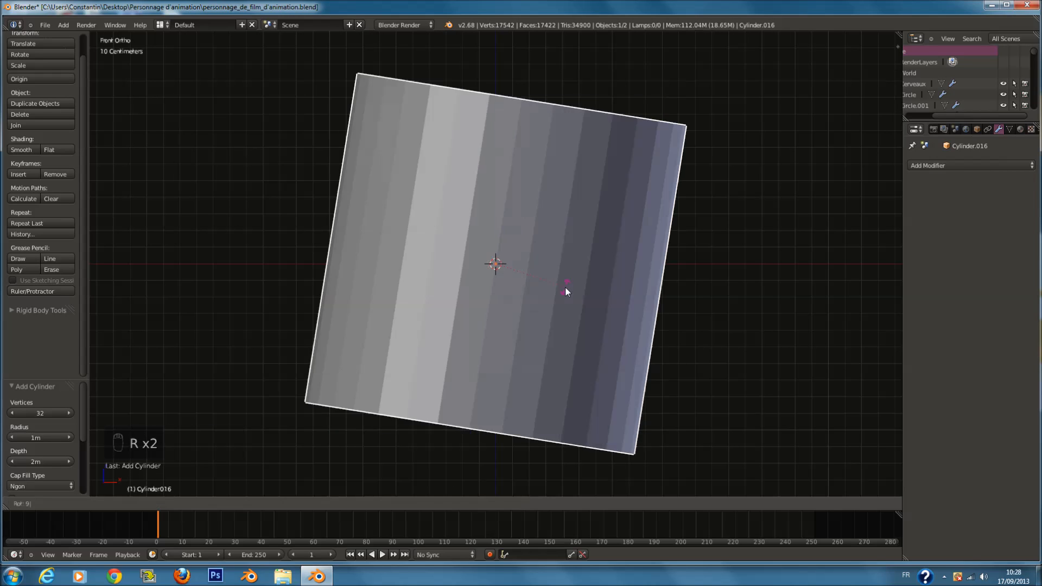
pyautogui.click(532, 291)
pyautogui.scroll(-4, 610, 298)
pyautogui.press('s')
pyautogui.click(536, 289)
pyautogui.press('s')
pyautogui.press('x')
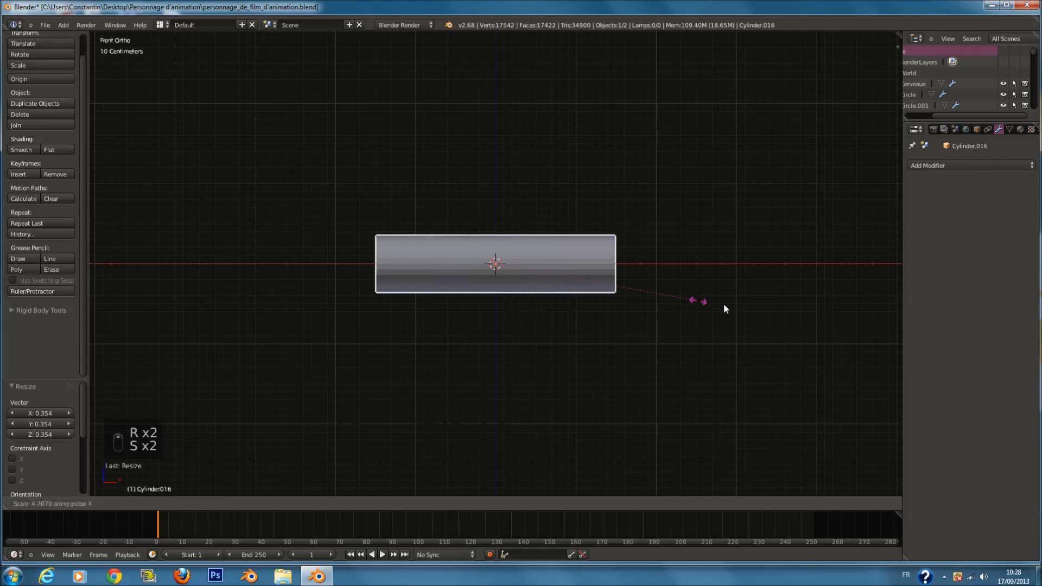
pyautogui.click(975, 335)
# Step: Duplicate the tube in place and rotate the copy 45° in the top view
pyautogui.hotkey('shift', 'd')
pyautogui.click(580, 264)
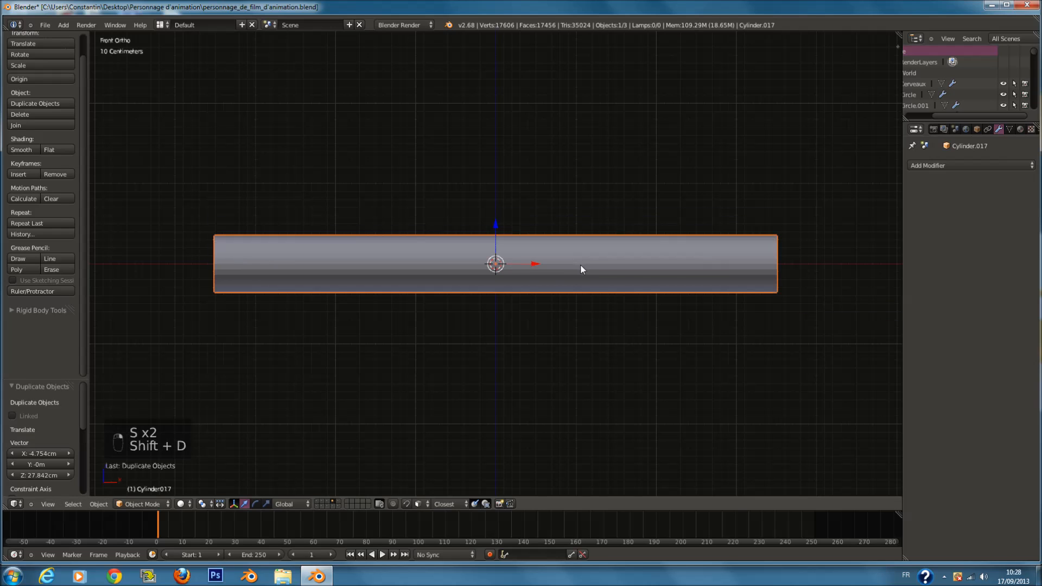
pyautogui.press('KP_7')
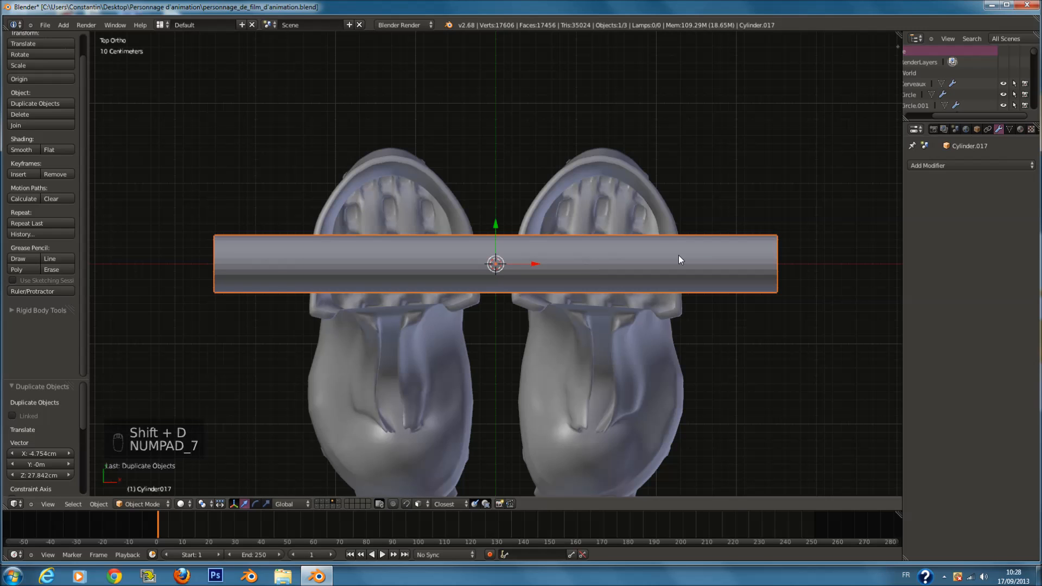
pyautogui.write('r45')
pyautogui.click(713, 274)
# Step: Select both tubes and rotate them together by 90° in the top view
pyautogui.keyDown('shift'); pyautogui.rightClick(774, 286); pyautogui.keyUp('shift')
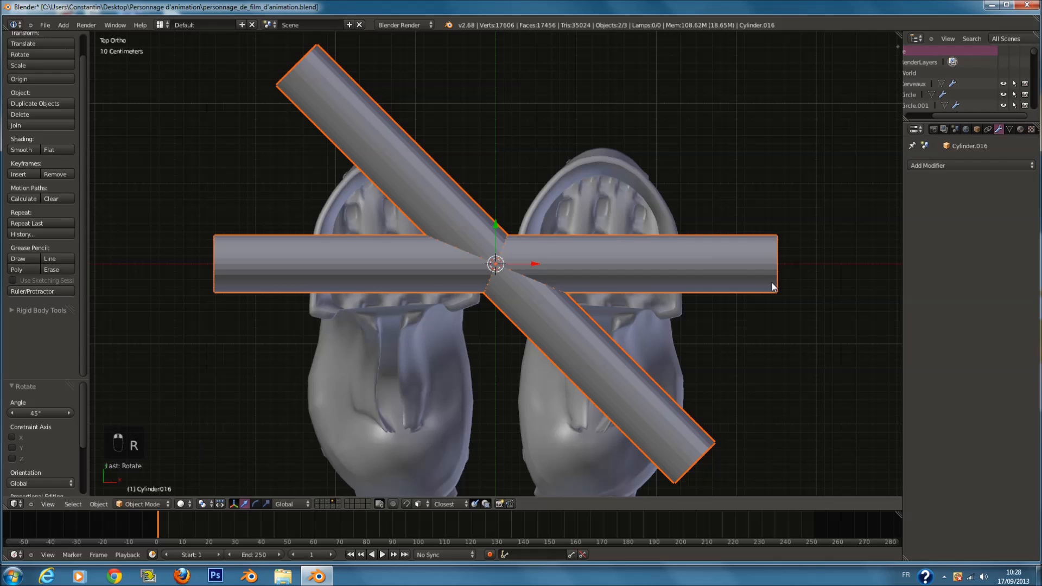
pyautogui.press('r')
pyautogui.press('r')
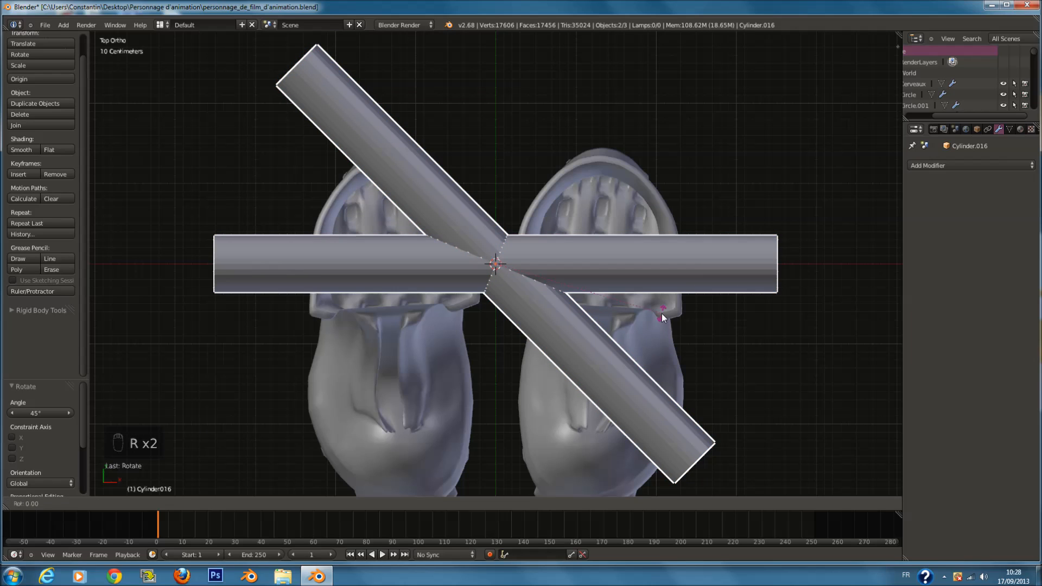
pyautogui.write('90')
pyautogui.click(655, 319)
pyautogui.write('r45')
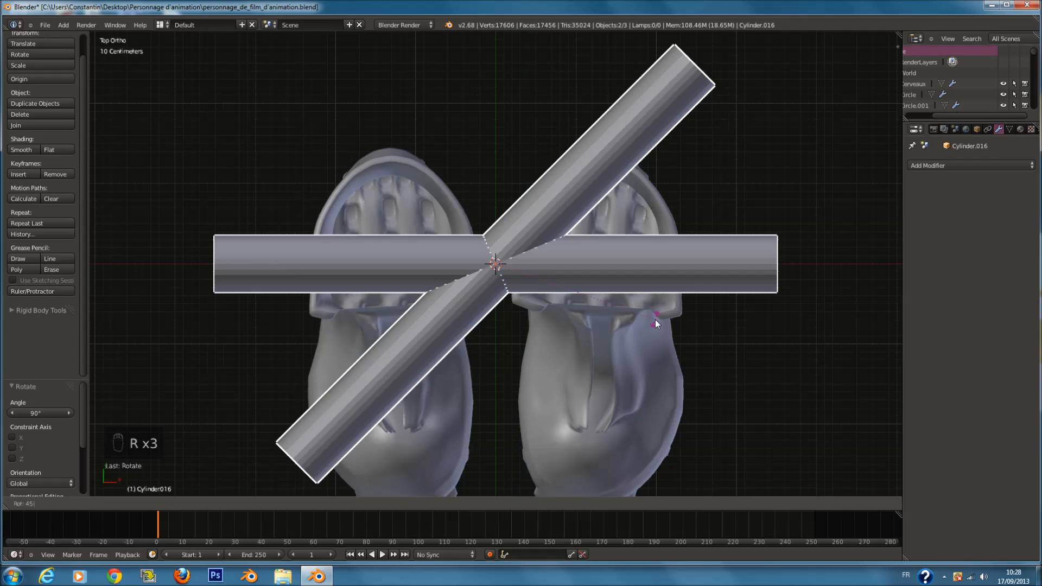
pyautogui.click(652, 322)
pyautogui.write('r90')
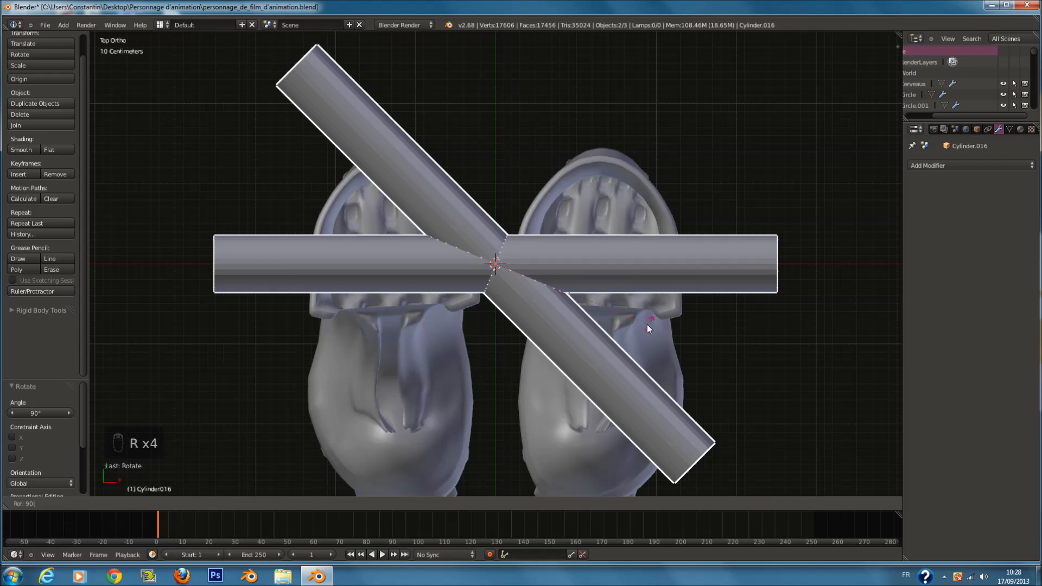
pyautogui.click(647, 324)
pyautogui.write('r35')
pyautogui.rightClick(645, 324)
pyautogui.write('r45')
pyautogui.rightClick(643, 325)
pyautogui.press('r')
pyautogui.rightClick(643, 324)
pyautogui.write('r65')
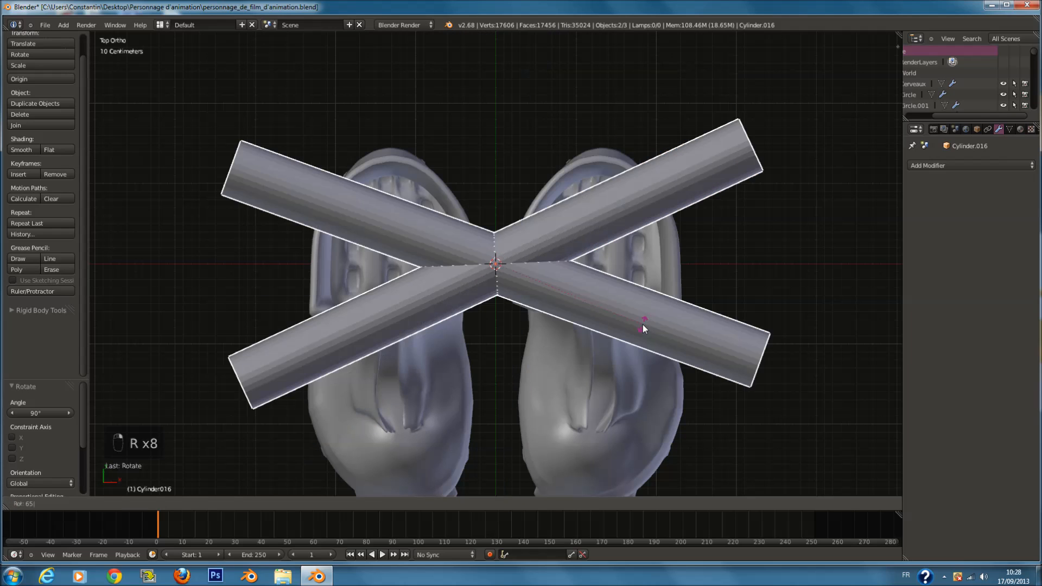
pyautogui.rightClick(640, 325)
# Step: Rotate both tubes by 70° so they form a wide flat cross, and save the file
pyautogui.write('r7')
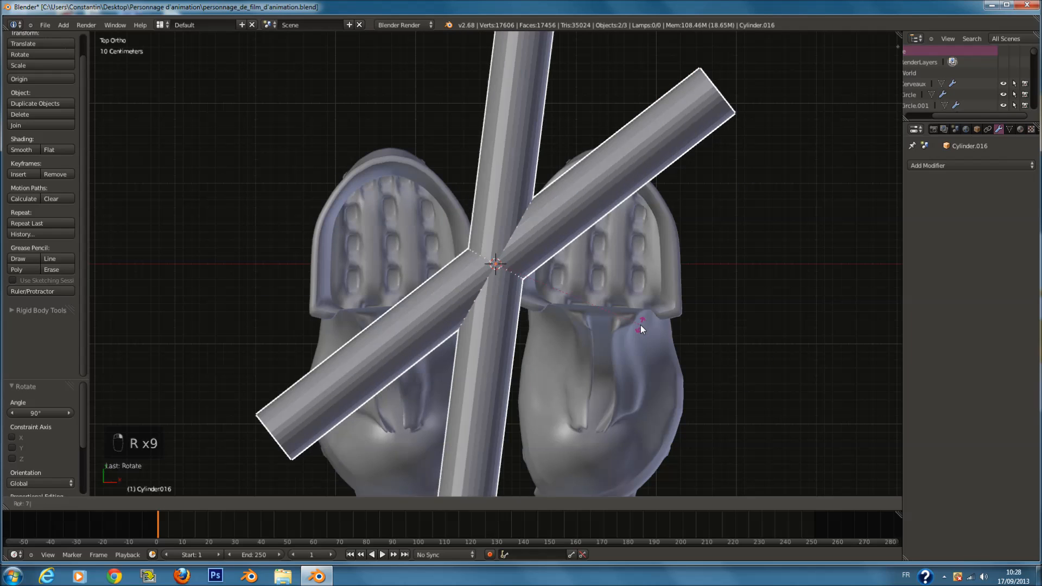
pyautogui.write('0')
pyautogui.press('Return')
pyautogui.hotkey('ctrl', 's')
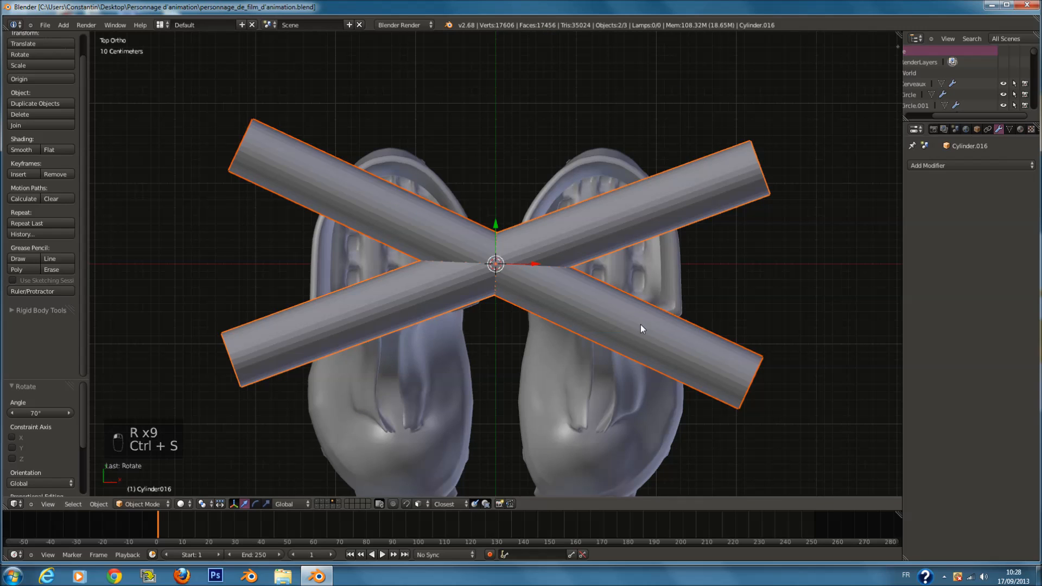
# Step: Add a loop cut around the middle of the duplicated tube and raise it along Z to arch over the other tube
pyautogui.press('KP_1')
pyautogui.rightClick(685, 245)
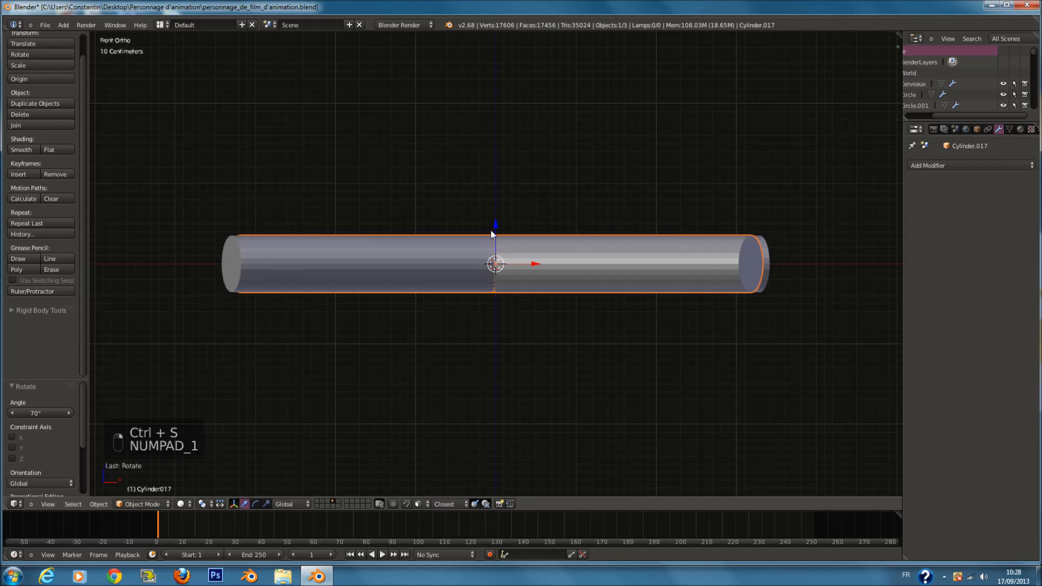
pyautogui.press('Tab')
pyautogui.press('z')
pyautogui.hotkey('ctrl', 'r')
pyautogui.click(494, 255)
pyautogui.press('z')
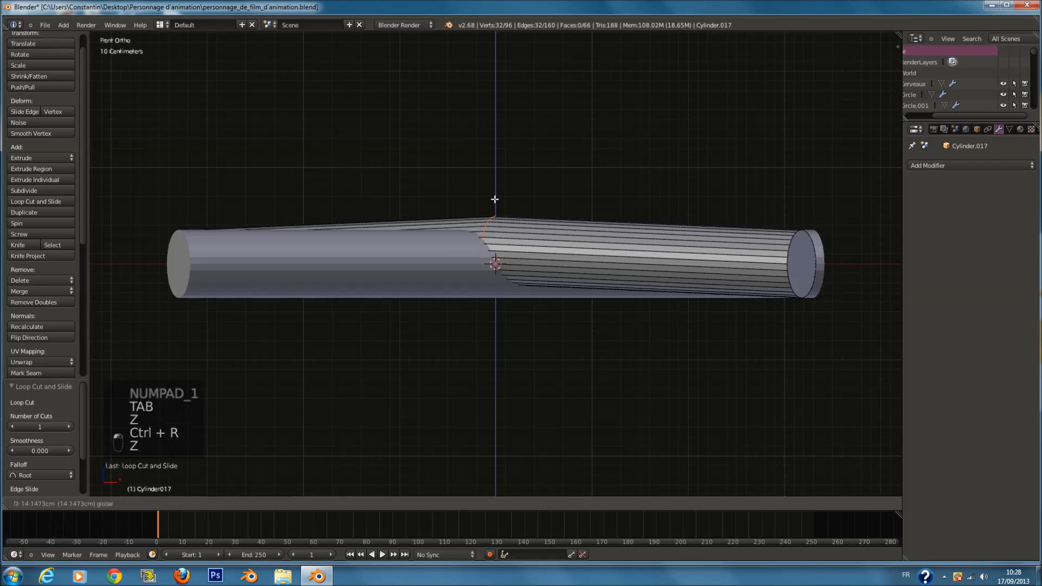
pyautogui.click(500, 168)
pyautogui.press('Tab')
pyautogui.moveTo(500, 232); pyautogui.dragTo(522, 311, button='middle')
pyautogui.hotkey('ctrl', 's')
# Step: Join the two crossed tubes into one object and add a level 1 Subdivision Surface modifier
pyautogui.keyDown('shift'); pyautogui.rightClick(465, 295); pyautogui.keyUp('shift')
pyautogui.hotkey('ctrl', 'j')
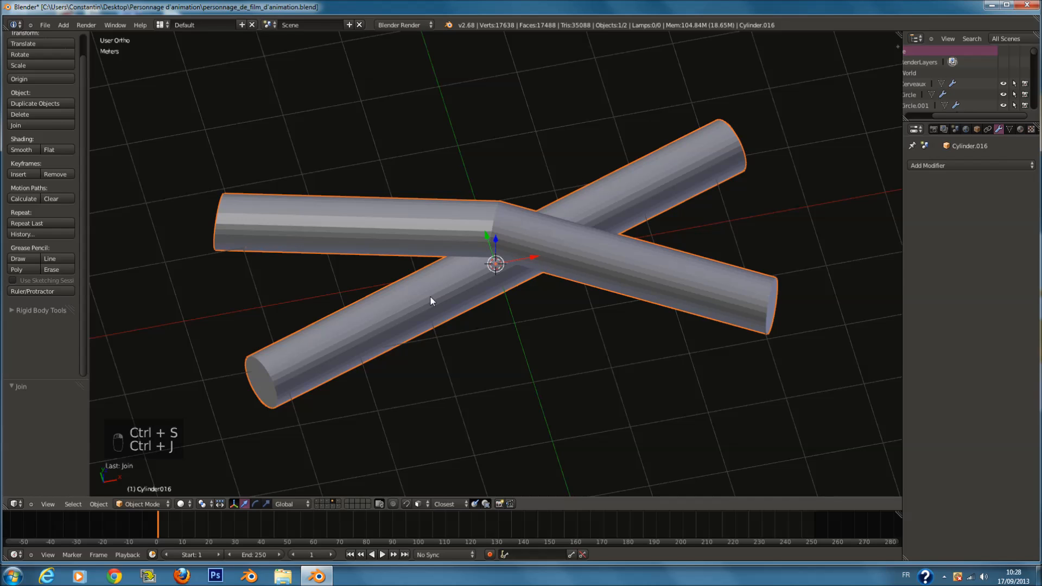
pyautogui.press('Tab')
pyautogui.press('a')
pyautogui.press('a')
pyautogui.press('a')
pyautogui.press('a')
pyautogui.press('Tab')
pyautogui.press('Tab')
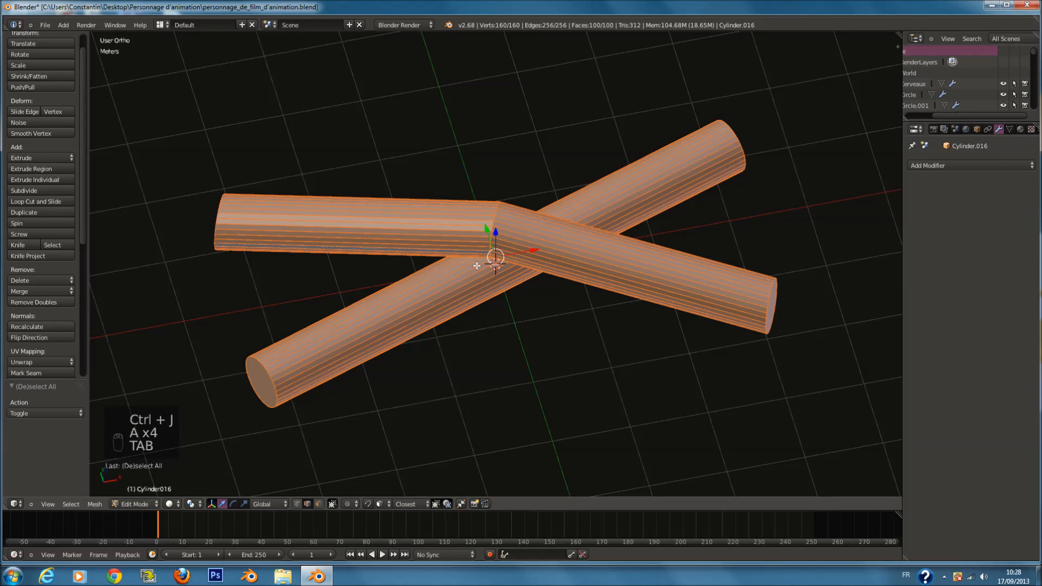
pyautogui.press('Tab')
pyautogui.hotkey('ctrl', '1')
# Step: Delete the cap faces at the ends of both crossed tubes and return to solid object view
pyautogui.press('Tab')
pyautogui.press('z')
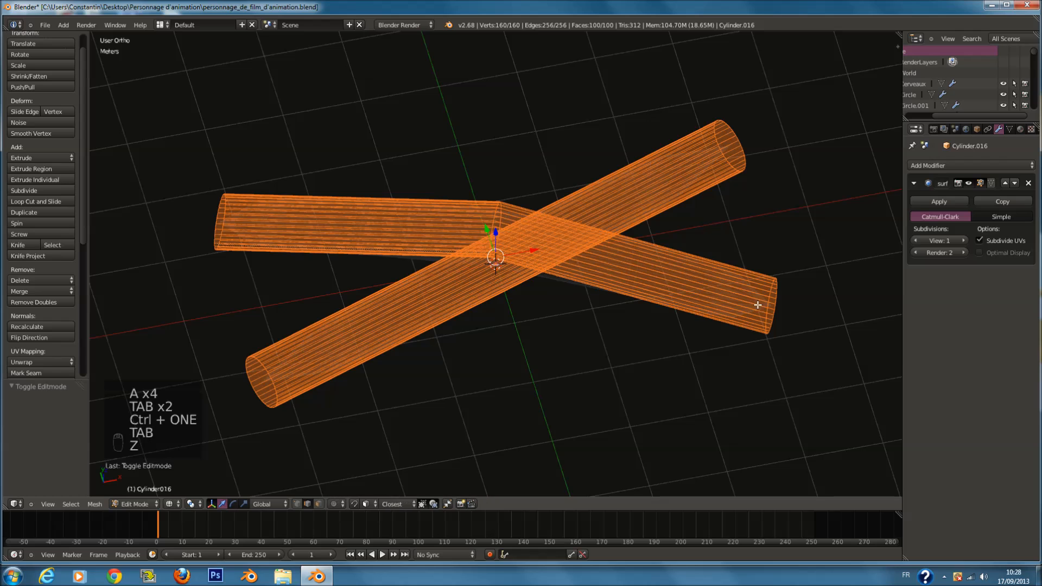
pyautogui.press('a')
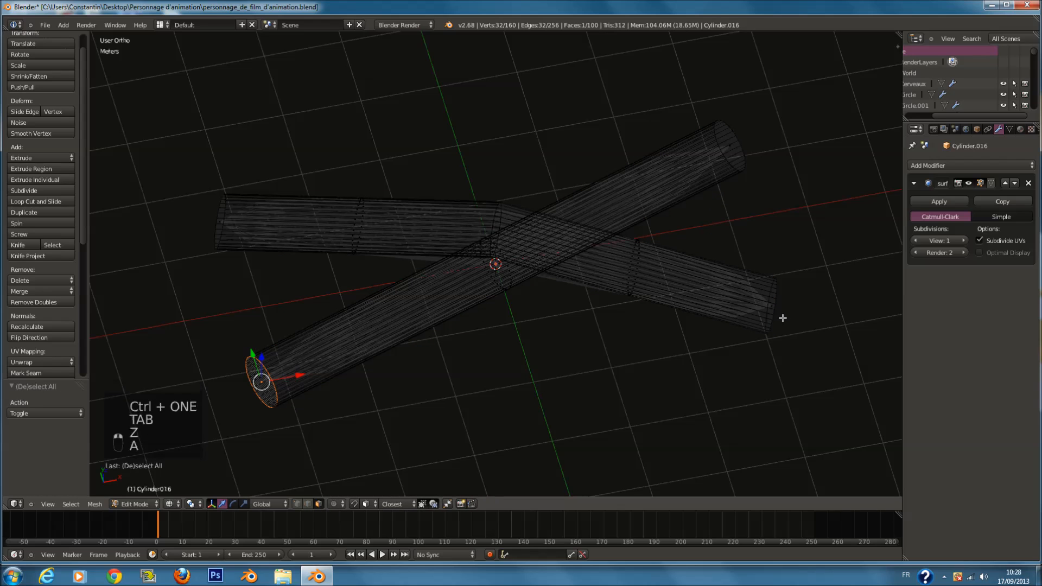
pyautogui.press('x')
pyautogui.click(215, 223)
pyautogui.press('Tab')
pyautogui.press('z')
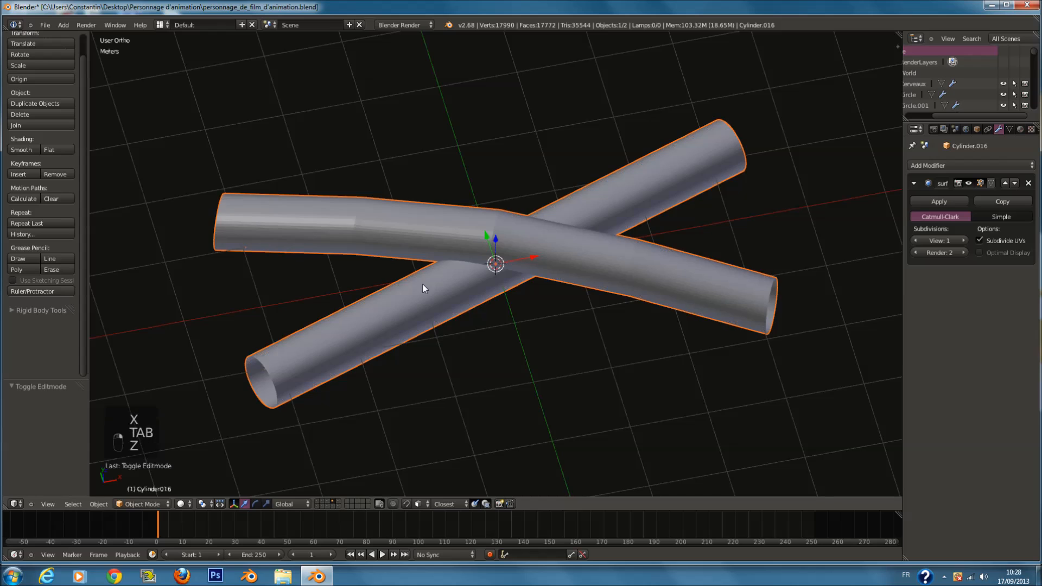
# Step: Apply smooth shading to the crossed tubes and save the file
pyautogui.click(22, 147)
pyautogui.hotkey('ctrl', 's')
pyautogui.click(564, 223)
# Step: Scale the crossed tubes down to suit the size of the boots in the front view
pyautogui.press('KP_1')
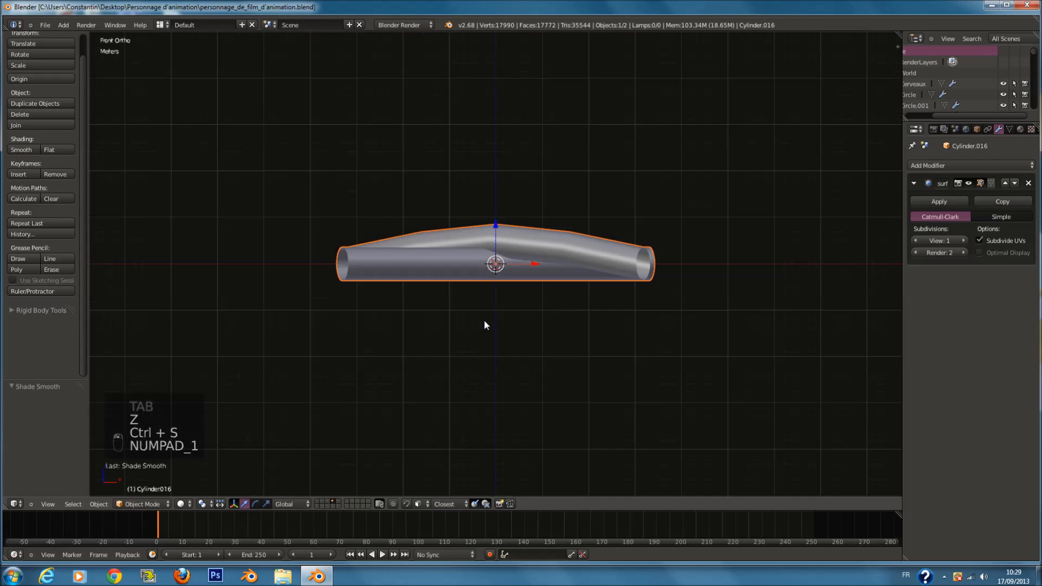
pyautogui.press('z')
pyautogui.scroll(-10, 529, 294)
pyautogui.press('z')
pyautogui.scroll(4, 543, 280)
pyautogui.press('s')
pyautogui.click(518, 255)
pyautogui.press('g')
pyautogui.click(501, 438)
pyautogui.press('KP_Decimal')
pyautogui.scroll(-8, 562, 274)
pyautogui.hotkey('ctrl', 'z')
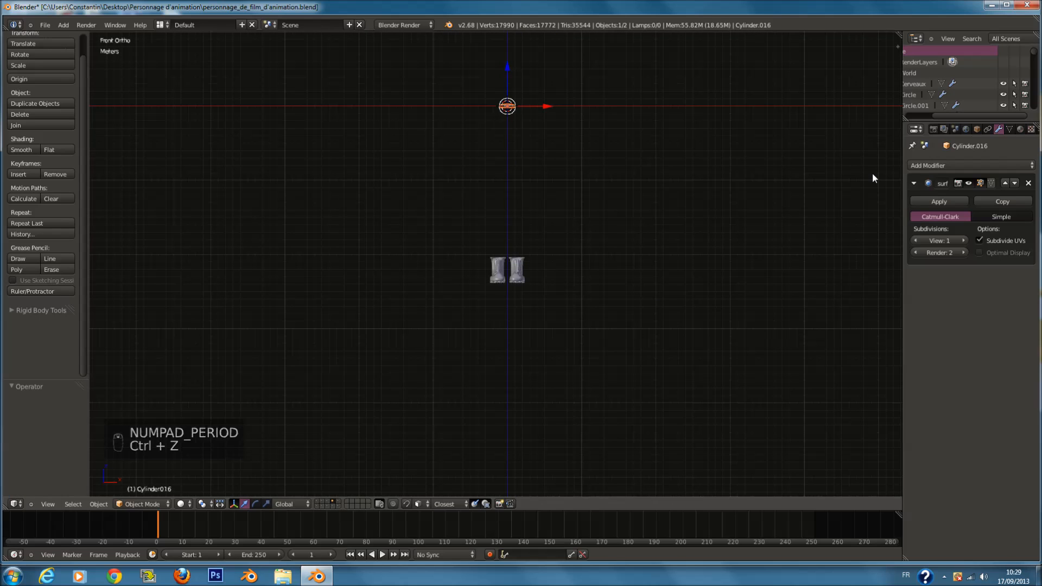
# Step: Add a Mirror modifier on the Z axis only and move the whole crossed-tube mesh onto the boot on the negative X side
pyautogui.click(926, 165)
pyautogui.click(816, 271)
pyautogui.press('Tab')
pyautogui.press('a')
pyautogui.press('a')
pyautogui.press('g')
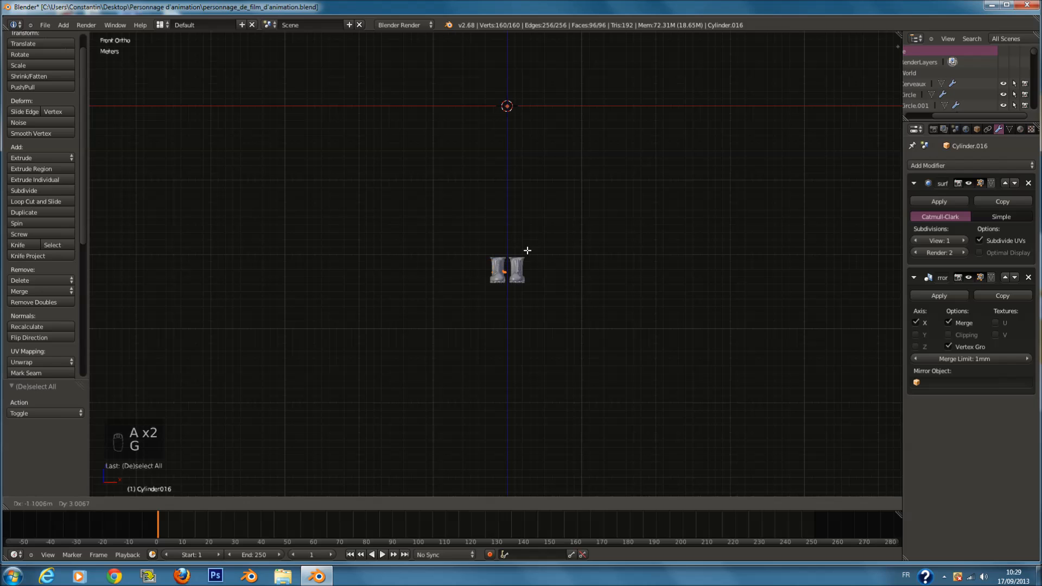
pyautogui.click(527, 238)
pyautogui.click(916, 347)
pyautogui.click(916, 322)
# Step: Rotate the crossed tubes 90° about X and move them -1.292 m along Y to the front of the boot
pyautogui.press('KP_Decimal')
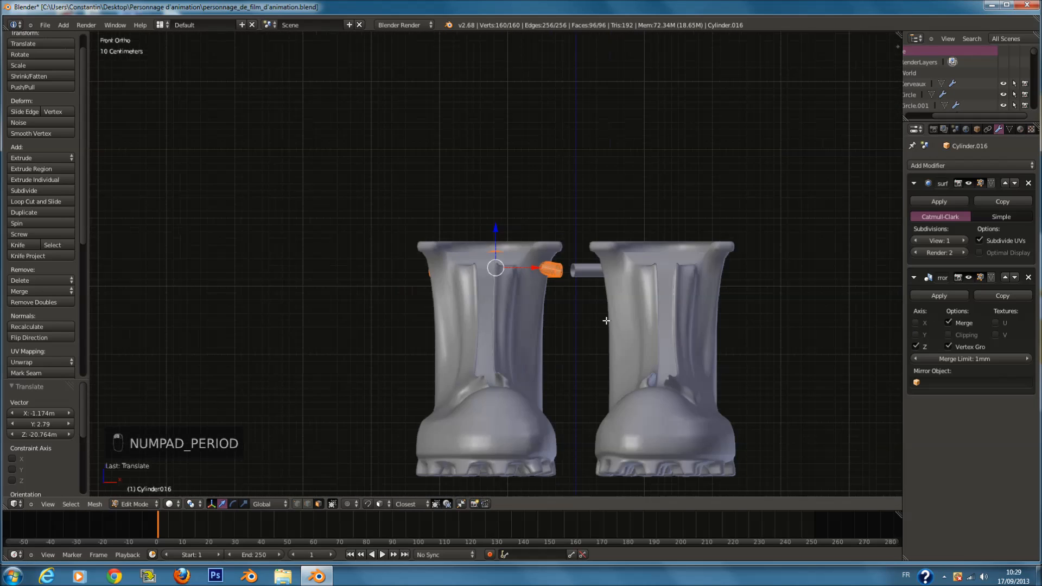
pyautogui.press('r')
pyautogui.press('r')
pyautogui.press('x')
pyautogui.press('9')
pyautogui.press('0')
pyautogui.press('Return')
pyautogui.moveTo(521, 282); pyautogui.dragTo(499, 254, button='middle')
pyautogui.moveTo(480, 239); pyautogui.dragTo(499, 307)
pyautogui.press('KP_Decimal')
pyautogui.press('KP_2')
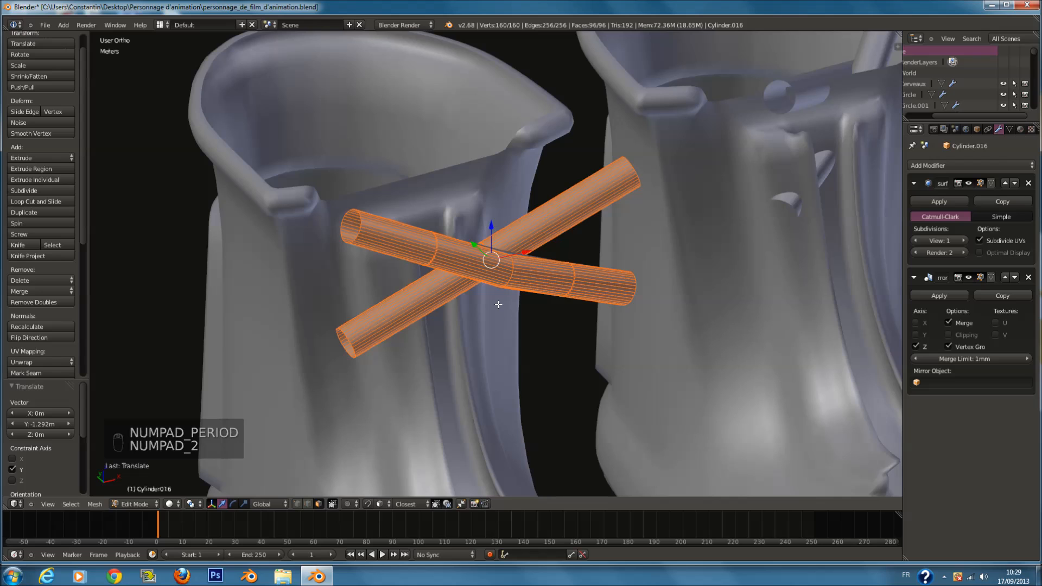
# Step: Scale the crossed tubes down and move them close to the boot front between the upper ends of the raised strips
pyautogui.press('KP_1')
pyautogui.scroll(2, 498, 305)
pyautogui.press('s')
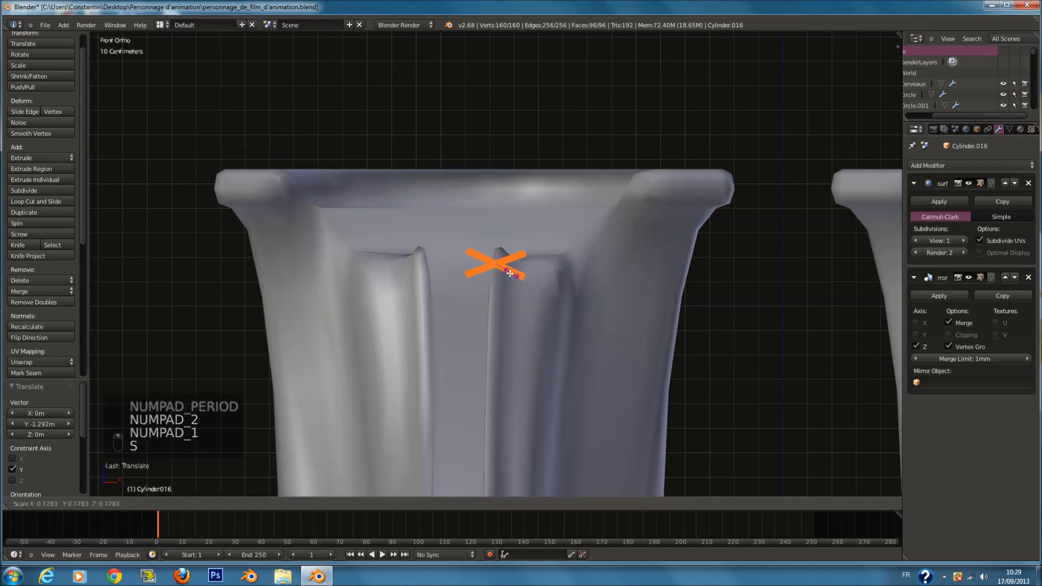
pyautogui.click(529, 289)
pyautogui.press('g')
pyautogui.click(496, 314)
pyautogui.moveTo(496, 315); pyautogui.dragTo(549, 407, button='middle')
pyautogui.moveTo(438, 256); pyautogui.dragTo(342, 174)
# Step: Resize the lace cross again and nudge it into the gap between the two raised strips
pyautogui.press('KP_1')
pyautogui.press('KP_2')
pyautogui.press('KP_1')
pyautogui.press('s')
pyautogui.click(480, 245)
pyautogui.moveTo(464, 251)
pyautogui.mouseDown()
pyautogui.moveTo(460, 276)
pyautogui.moveTo(459, 244)
pyautogui.mouseUp()
# Step: Rotate the lace cross to follow the boot front, move it -19.389 cm along Z and save the file
pyautogui.press('r')
pyautogui.click(522, 297)
pyautogui.moveTo(459, 244); pyautogui.dragTo(507, 309, button='middle')
pyautogui.moveTo(374, 176); pyautogui.dragTo(442, 202)
pyautogui.hotkey('ctrl', 's')
# Step: Duplicate the lace cross twice, spacing the copies down the gap between the raised strips
pyautogui.press('ctrl+KP_1')
pyautogui.press('ctrl+KP_1')
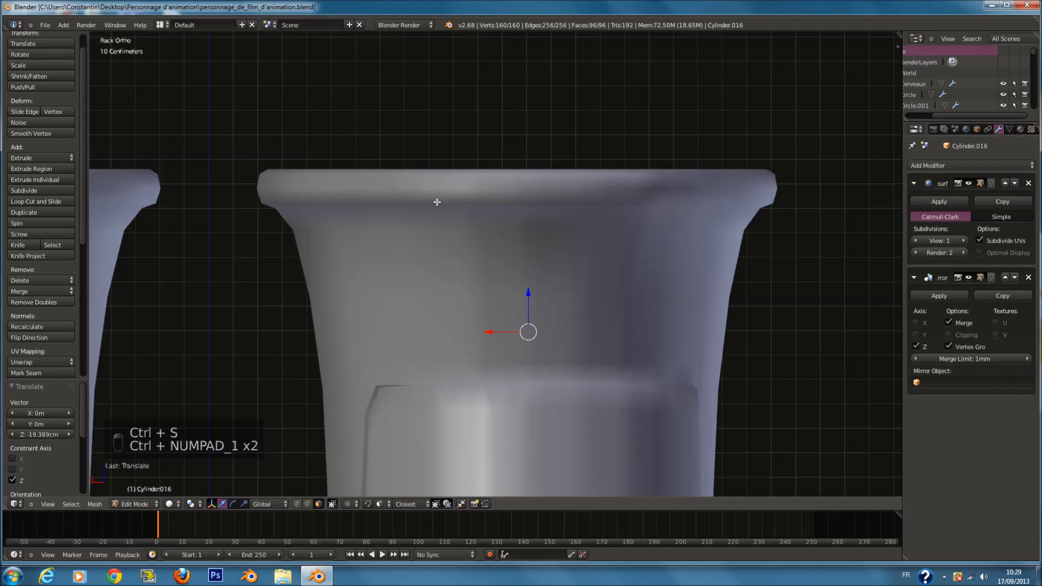
pyautogui.press('KP_1')
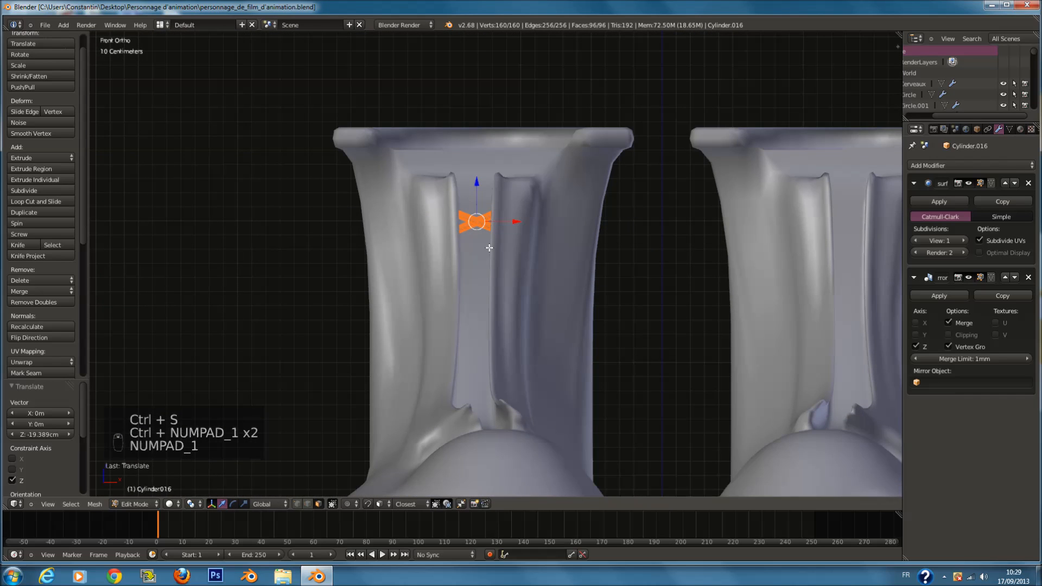
pyautogui.scroll(3, 489, 248)
pyautogui.hotkey('shift', 'd')
pyautogui.click(554, 206)
pyautogui.hotkey('shift', 'd')
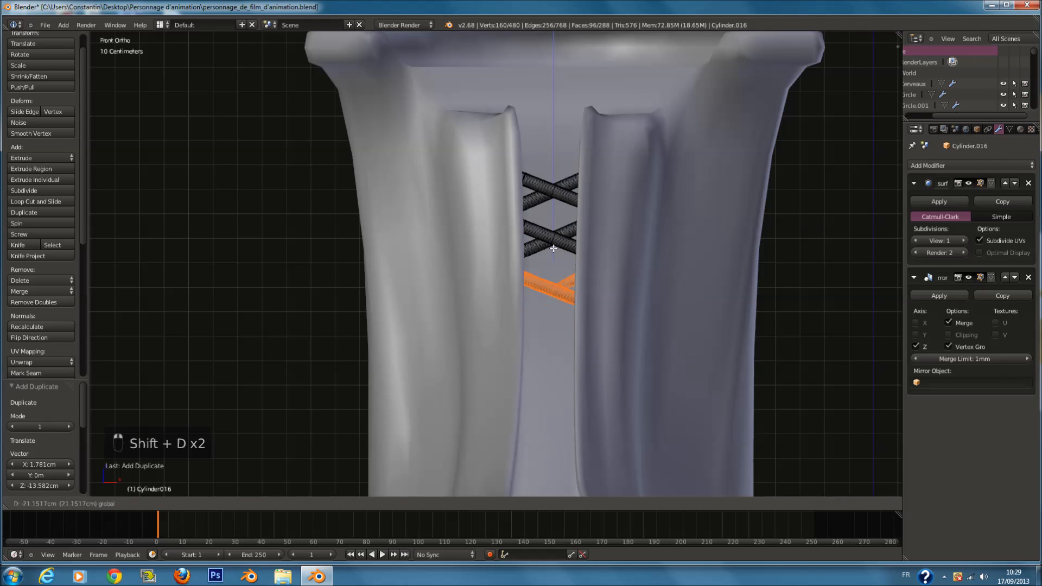
pyautogui.click(554, 251)
# Step: Move the lowest lace cross -11.709 cm along Y and rotate it -30.45° around X to follow the boot front
pyautogui.press('KP_Decimal')
pyautogui.moveTo(496, 263); pyautogui.dragTo(463, 305, button='middle')
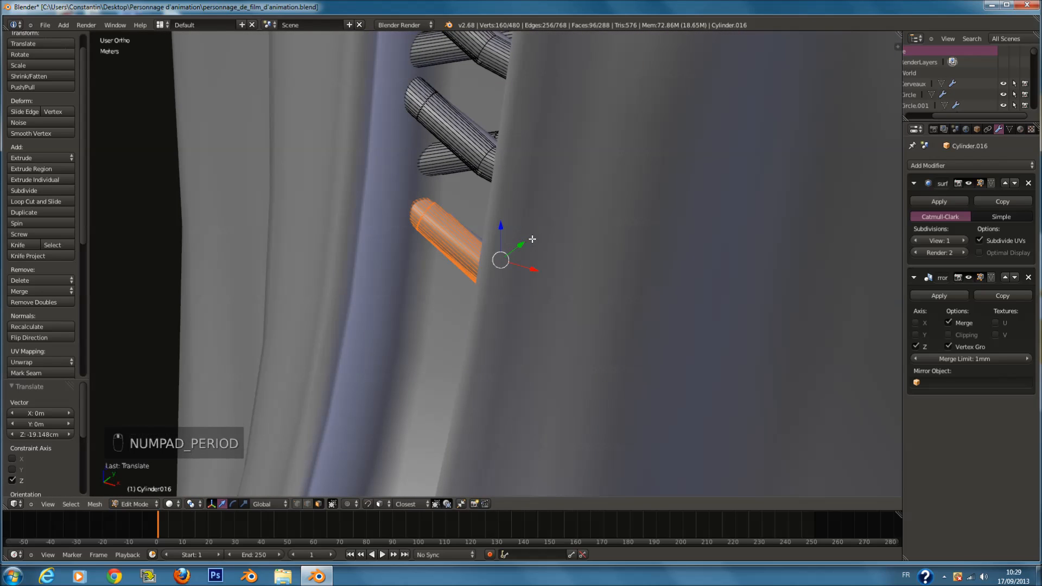
pyautogui.moveTo(521, 246); pyautogui.dragTo(482, 275)
pyautogui.press('r')
pyautogui.press('x')
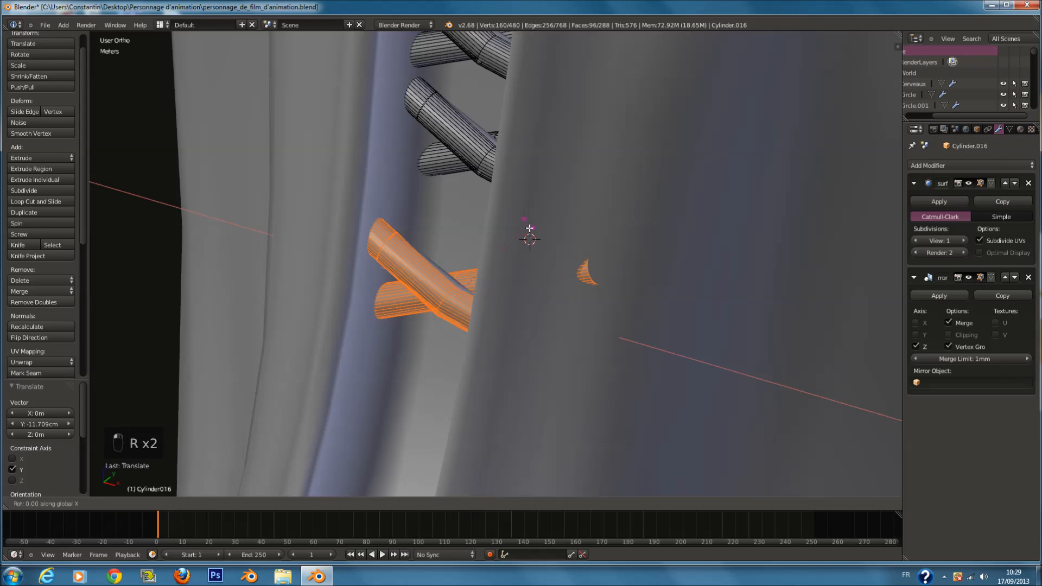
pyautogui.click(532, 274)
pyautogui.moveTo(531, 273); pyautogui.dragTo(636, 240, button='middle')
pyautogui.press('r')
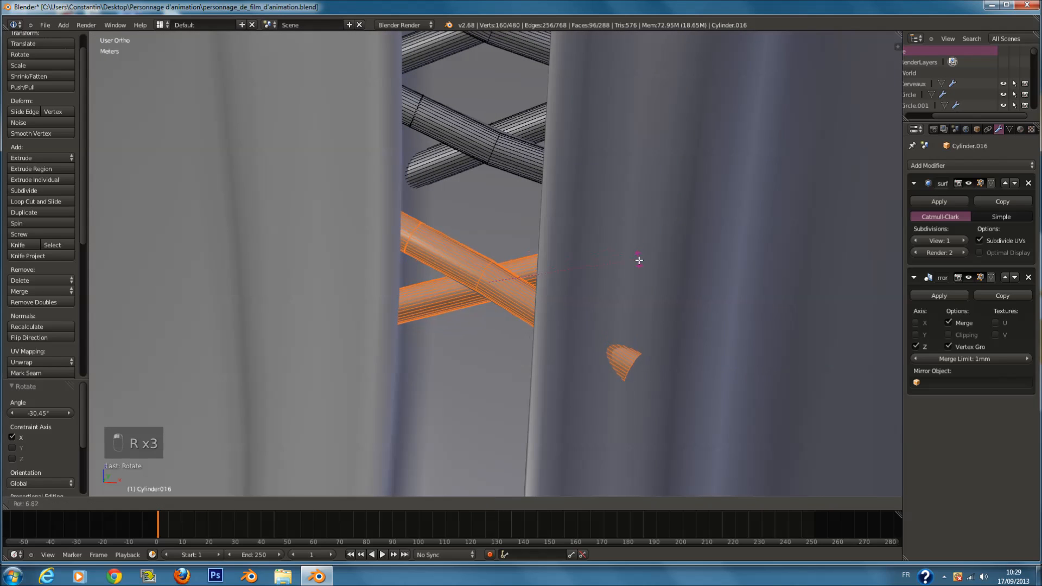
pyautogui.rightClick(624, 262)
# Step: Fine-tune the same lace cross by rotating it around X, nudging it and rescaling it to fit between the raised strips
pyautogui.press('r')
pyautogui.press('x')
pyautogui.click(586, 212)
pyautogui.moveTo(582, 233); pyautogui.dragTo(551, 283, button='middle')
pyautogui.moveTo(481, 282); pyautogui.dragTo(468, 317, button='middle')
pyautogui.moveTo(489, 284); pyautogui.dragTo(491, 283)
pyautogui.moveTo(491, 282); pyautogui.dragTo(554, 233, button='middle')
pyautogui.press('r')
pyautogui.click(615, 244)
pyautogui.press('s')
pyautogui.click(611, 252)
# Step: Duplicate the lace cross twice further down the boot's front gap and rotate the second copy -33.935° around X
pyautogui.keyDown('shift'); pyautogui.scroll(-4, 583, 223); pyautogui.keyUp('shift')
pyautogui.hotkey('shift', 'd')
pyautogui.click(556, 271)
pyautogui.moveTo(556, 271); pyautogui.dragTo(510, 293, button='middle')
pyautogui.hotkey('shift', 'd')
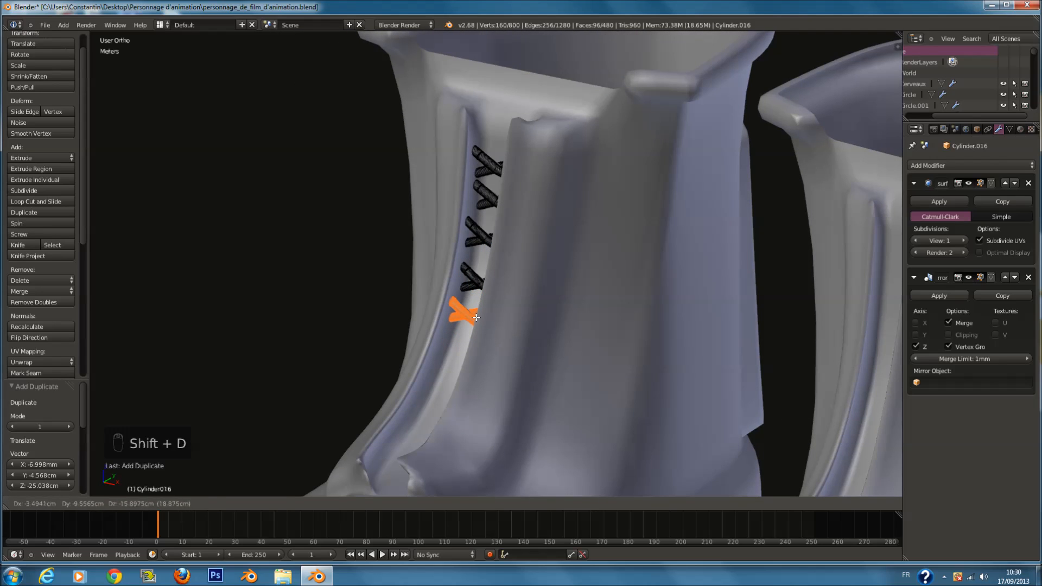
pyautogui.press('r')
pyautogui.click(517, 293)
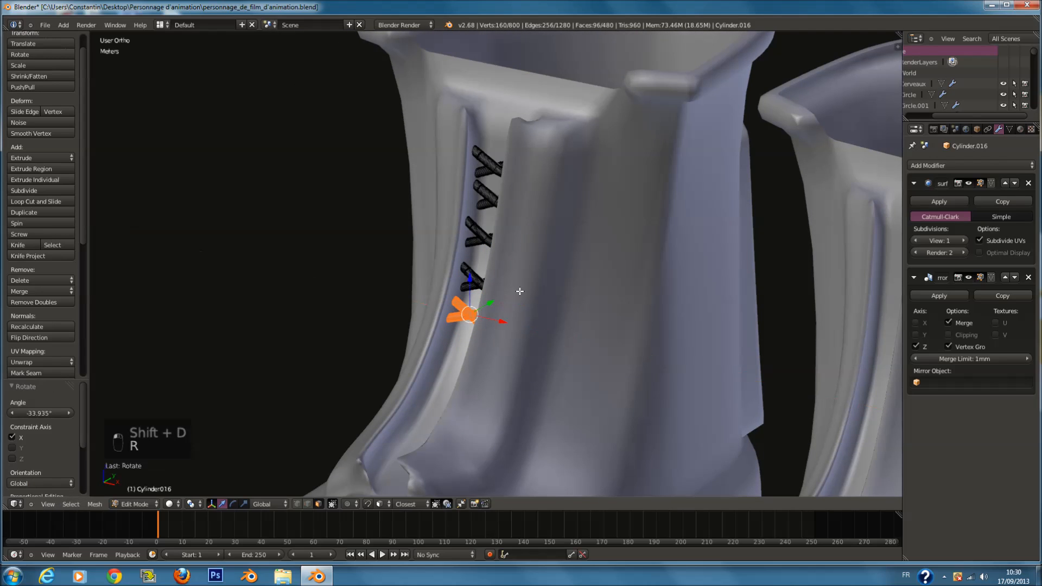
# Step: Add two more copies of the lace cross below the last one, about 15.6 cm and 19.1 cm lower in turn
pyautogui.hotkey('shift', 'd')
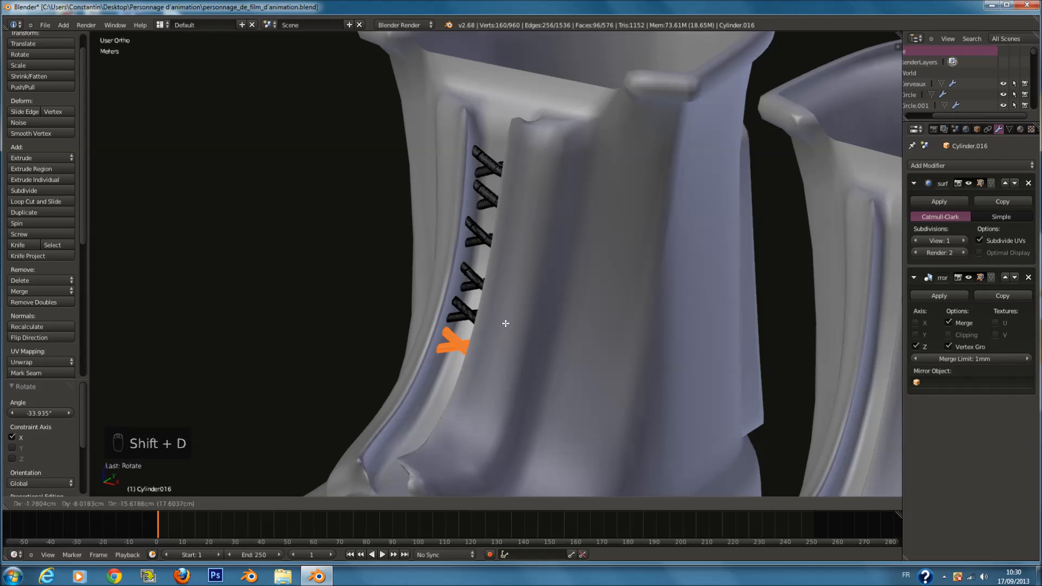
pyautogui.click(506, 324)
pyautogui.moveTo(505, 323); pyautogui.dragTo(536, 217, button='middle')
pyautogui.hotkey('shift', 'd')
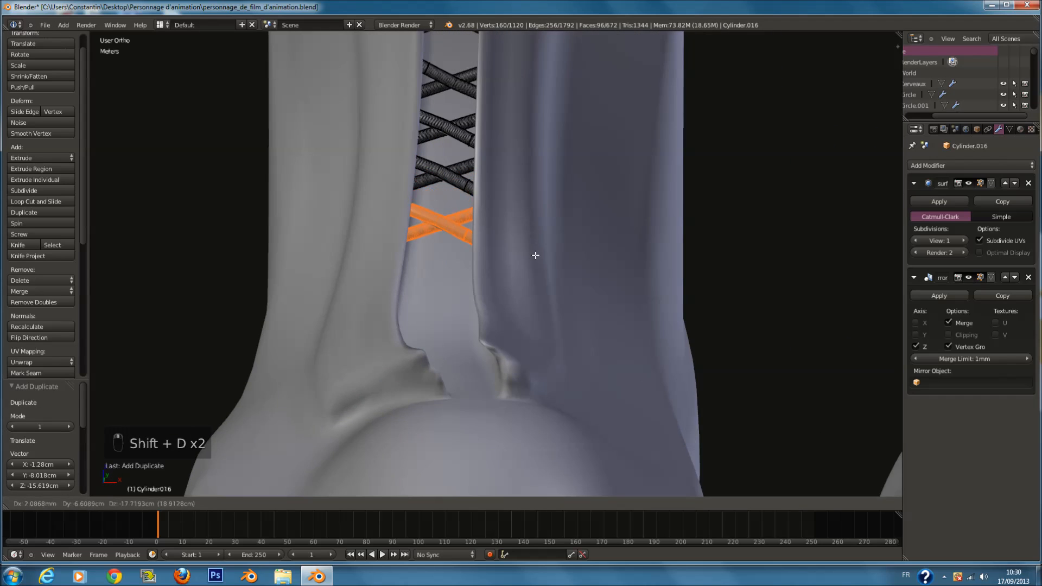
pyautogui.click(536, 255)
# Step: Shift the newest lace cross along Y and rotate it -34.217° around X to match the slope of the boot
pyautogui.moveTo(536, 256); pyautogui.dragTo(484, 247, button='middle')
pyautogui.press('g')
pyautogui.press('y')
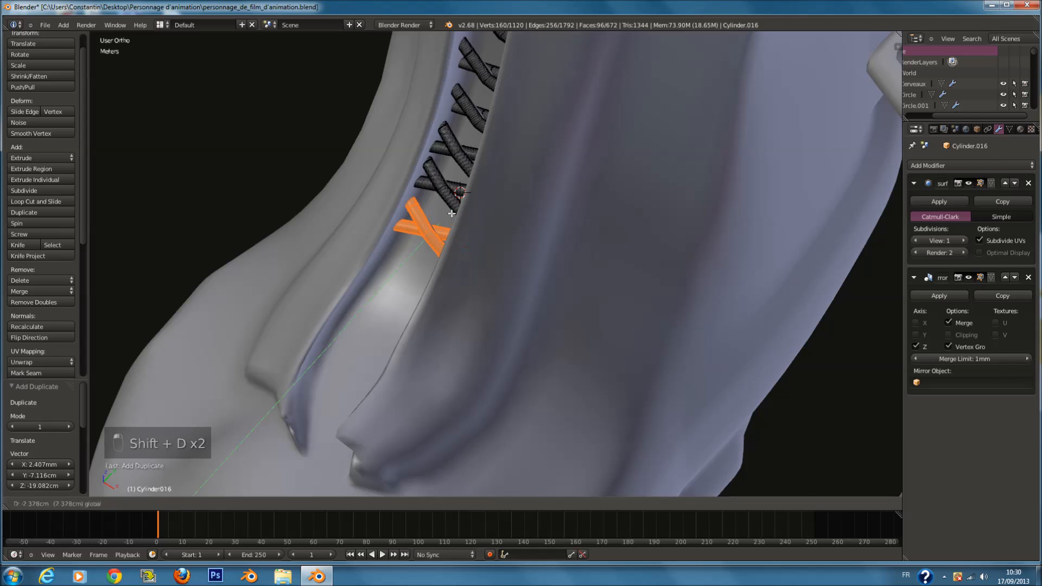
pyautogui.click(457, 208)
pyautogui.press('r')
pyautogui.press('x')
pyautogui.click(465, 217)
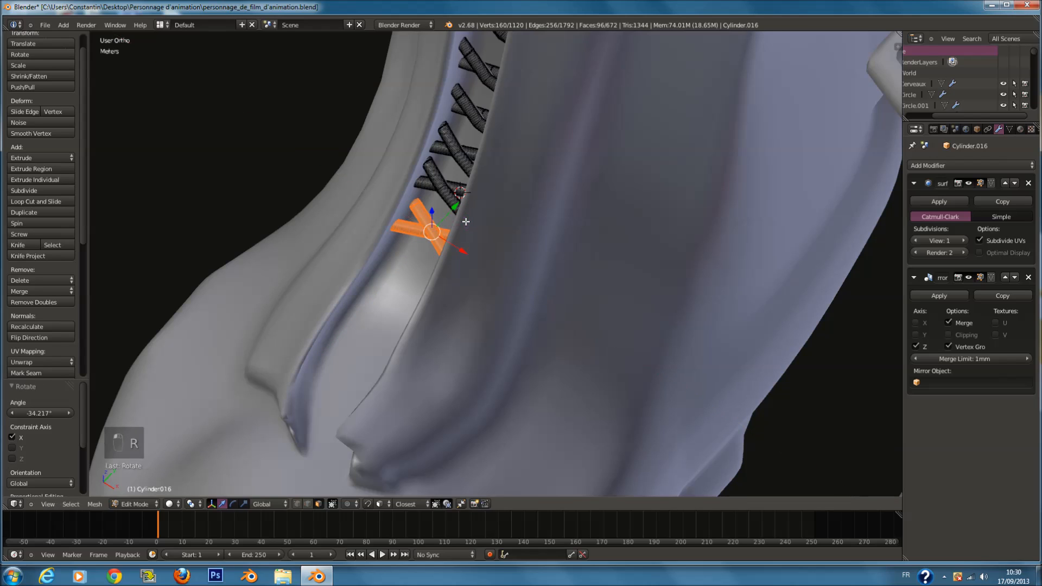
# Step: Duplicate the lace cross again down the slope, shift the copy -3.693 cm along X and scale it by 1.402 to span the wider gap
pyautogui.moveTo(465, 221); pyautogui.dragTo(467, 207, button='middle')
pyautogui.hotkey('shift', 'd')
pyautogui.click(452, 251)
pyautogui.press('s')
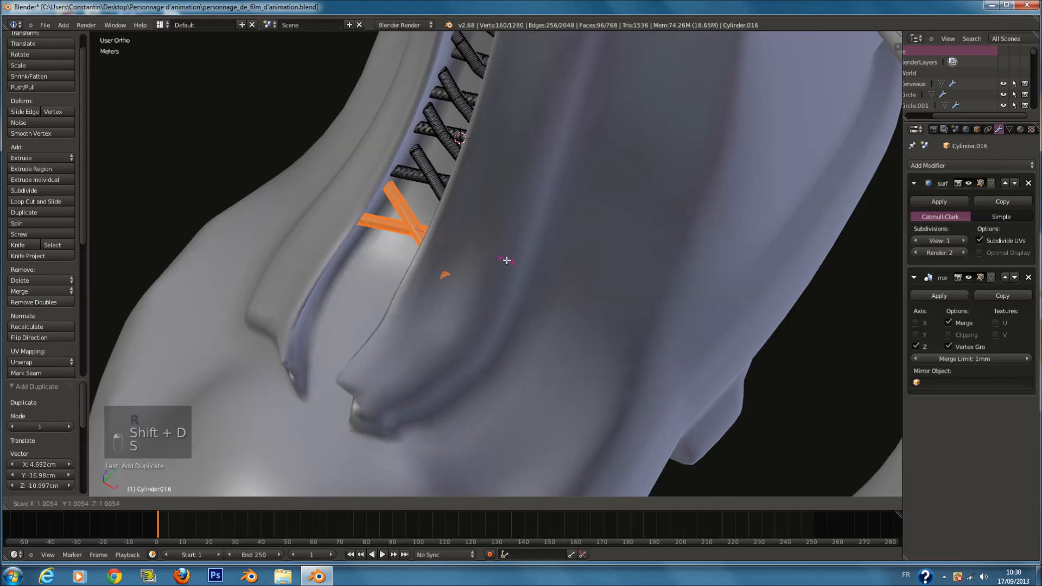
pyautogui.click(478, 252)
pyautogui.moveTo(474, 251); pyautogui.dragTo(461, 275, button='middle')
pyautogui.moveTo(461, 276); pyautogui.dragTo(446, 280)
pyautogui.press('s')
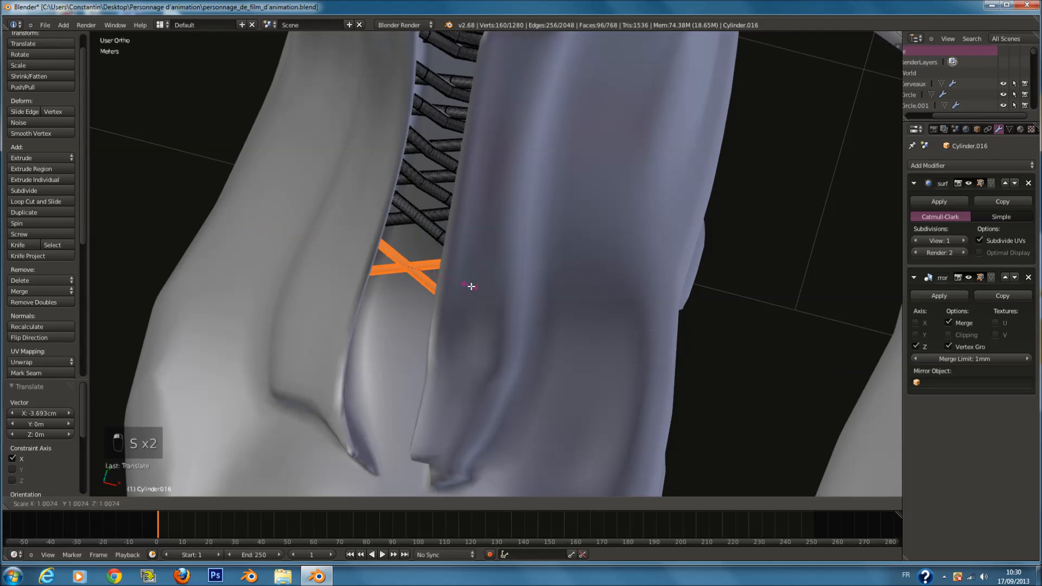
pyautogui.click(483, 315)
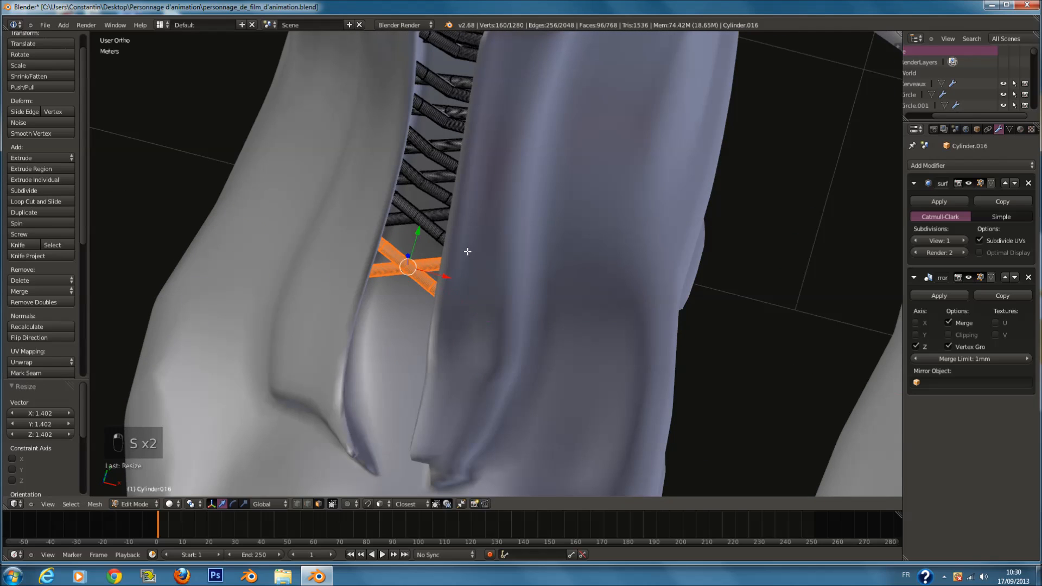
# Step: Place another copy of the lace cross below, about -21.9 cm along Y, and adjust its size and position in the gap
pyautogui.hotkey('shift', 'd')
pyautogui.click(477, 321)
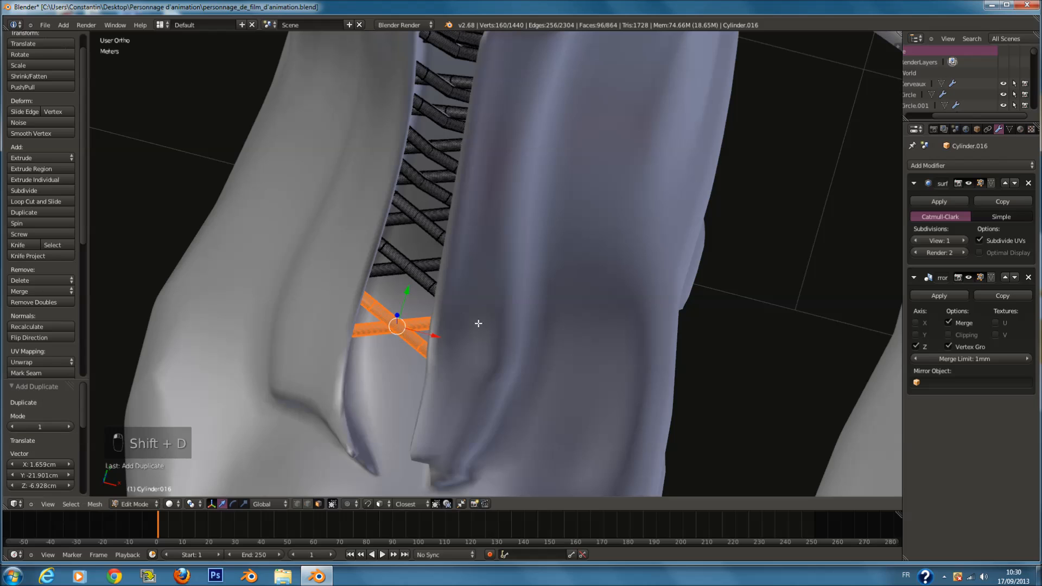
pyautogui.press('s')
pyautogui.click(470, 321)
pyautogui.press('g')
pyautogui.click(475, 321)
# Step: Duplicate a final lace cross near the lower end of the gap, rotate it, leave mesh editing and save the file
pyautogui.hotkey('shift', 'd')
pyautogui.click(468, 367)
pyautogui.moveTo(468, 366); pyautogui.dragTo(514, 360, button='middle')
pyautogui.press('r')
pyautogui.click(528, 258)
pyautogui.press('Tab')
pyautogui.scroll(-5, 531, 259)
pyautogui.hotkey('ctrl', 's')
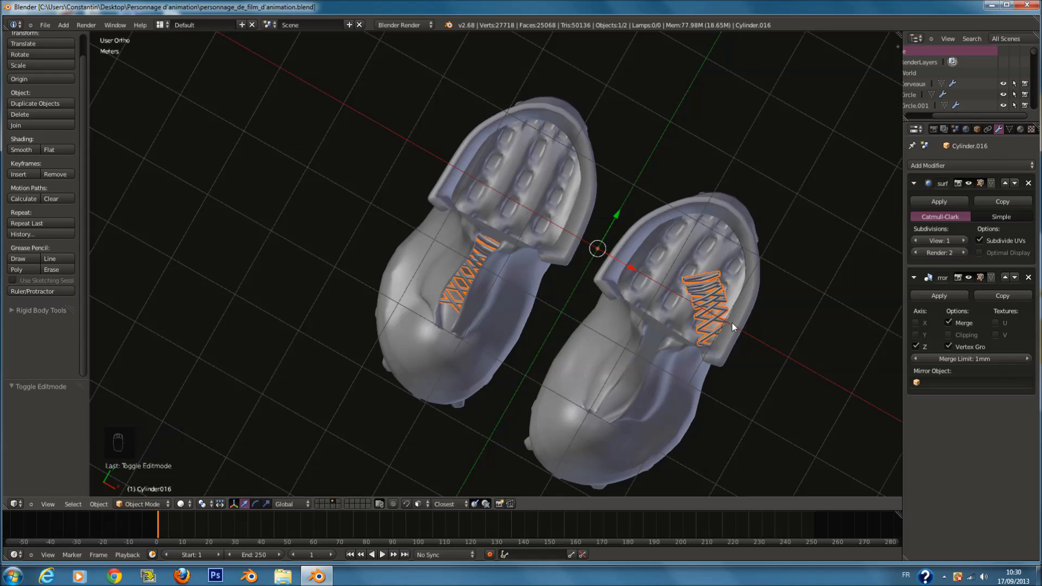
# Step: Apply the lace object's rotation transform
pyautogui.press('KP_1')
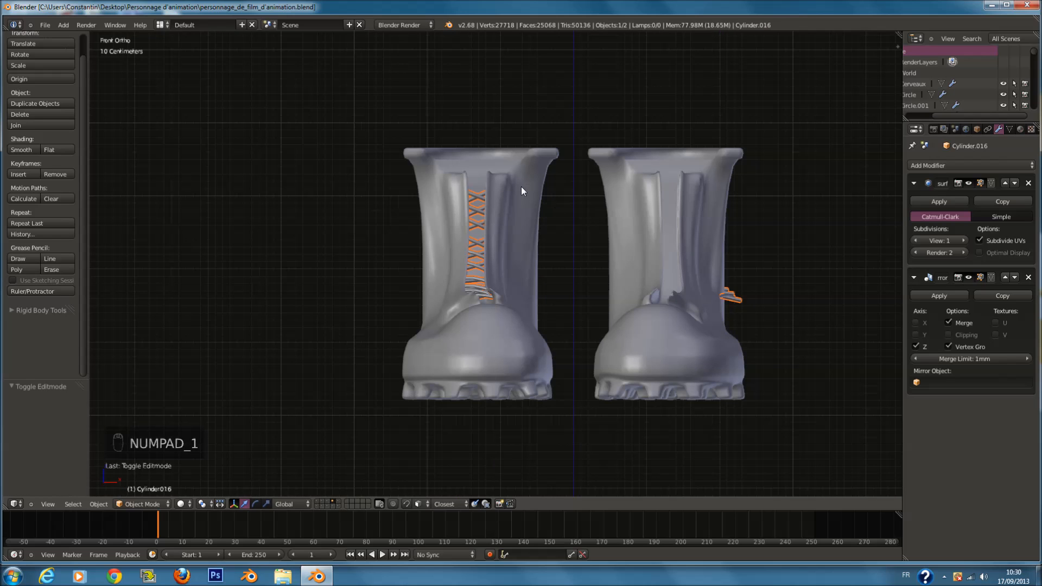
pyautogui.scroll(-3, 521, 191)
pyautogui.moveTo(539, 193); pyautogui.dragTo(733, 329, button='middle')
pyautogui.moveTo(750, 290); pyautogui.dragTo(492, 356, button='middle')
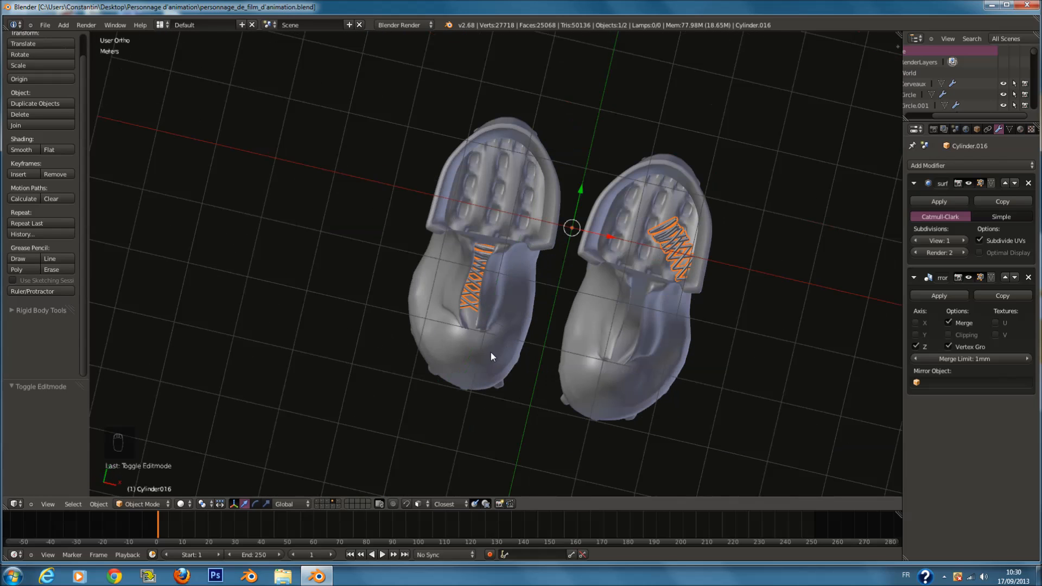
pyautogui.hotkey('ctrl', 'a')
pyautogui.click(657, 232)
pyautogui.hotkey('ctrl', 'a')
pyautogui.click(653, 242)
# Step: Set the laces' Mirror modifier to the X axis instead of Z and save the file
pyautogui.press('z')
pyautogui.moveTo(695, 269); pyautogui.dragTo(752, 223, button='middle')
pyautogui.scroll(-8, 747, 252)
pyautogui.keyDown('shift'); pyautogui.scroll(10, 752, 224); pyautogui.keyUp('shift')
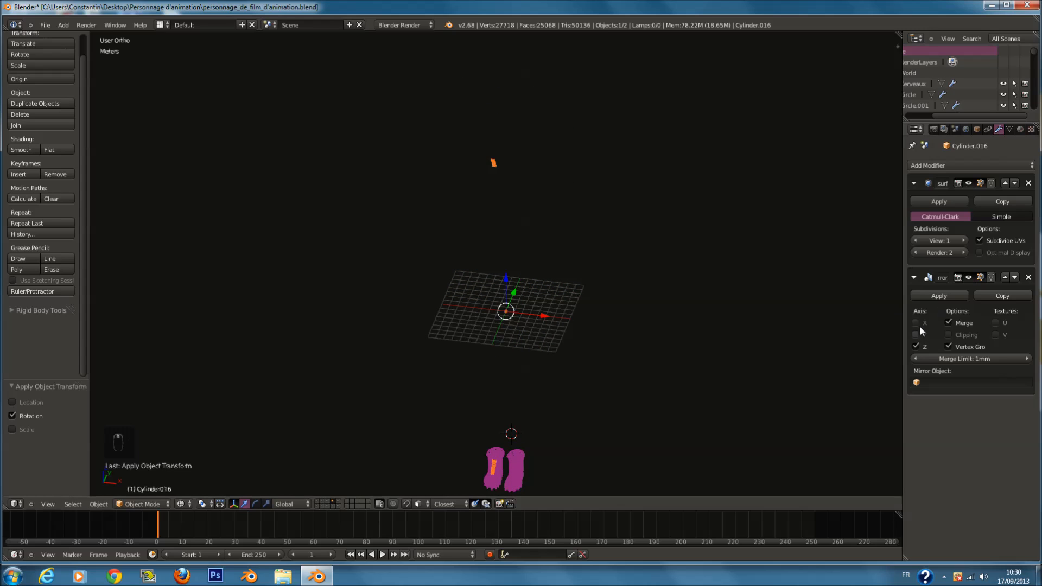
pyautogui.click(916, 346)
pyautogui.hotkey('ctrl', 's')
pyautogui.press('z')
pyautogui.press('KP_Decimal')
pyautogui.scroll(-4, 516, 295)
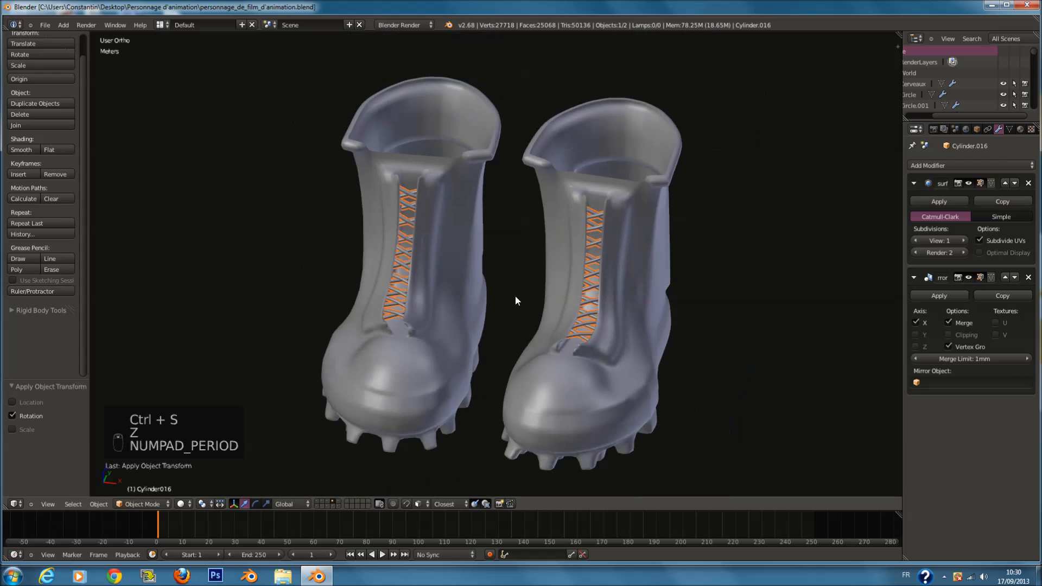
pyautogui.hotkey('ctrl', 's')
pyautogui.scroll(-3, 576, 285)
# Step: Show the layers with the character's other body parts alongside the boots and save the file
pyautogui.press('KP_1')
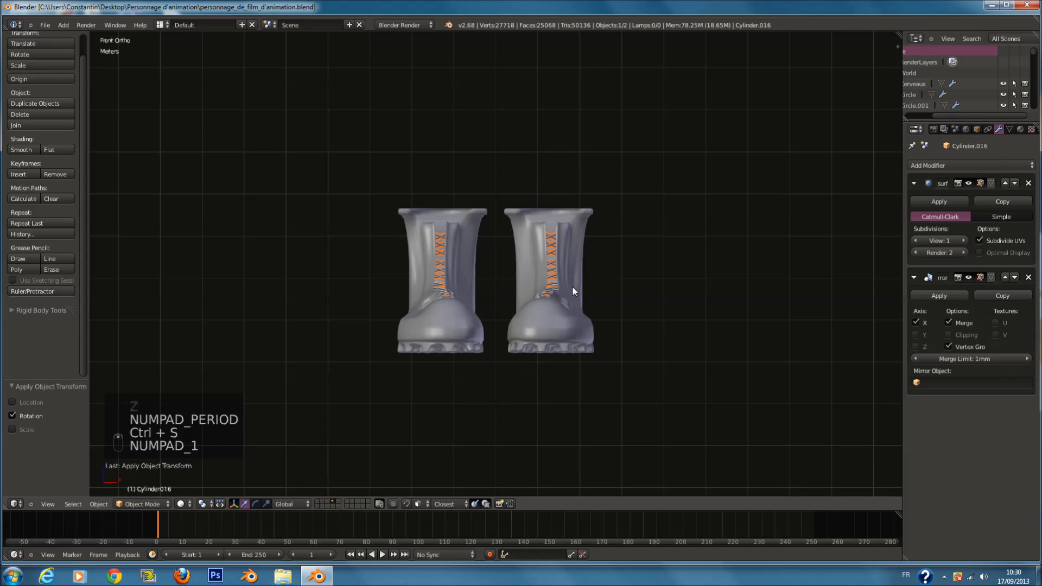
pyautogui.keyDown('shift'); pyautogui.click(337, 500); pyautogui.keyUp('shift')
pyautogui.keyDown('shift'); pyautogui.click(339, 506); pyautogui.keyUp('shift')
pyautogui.keyDown('shift'); pyautogui.click(337, 506); pyautogui.keyUp('shift')
pyautogui.keyDown('shift'); pyautogui.click(332, 506); pyautogui.keyUp('shift')
pyautogui.keyDown('shift'); pyautogui.click(318, 506); pyautogui.keyUp('shift')
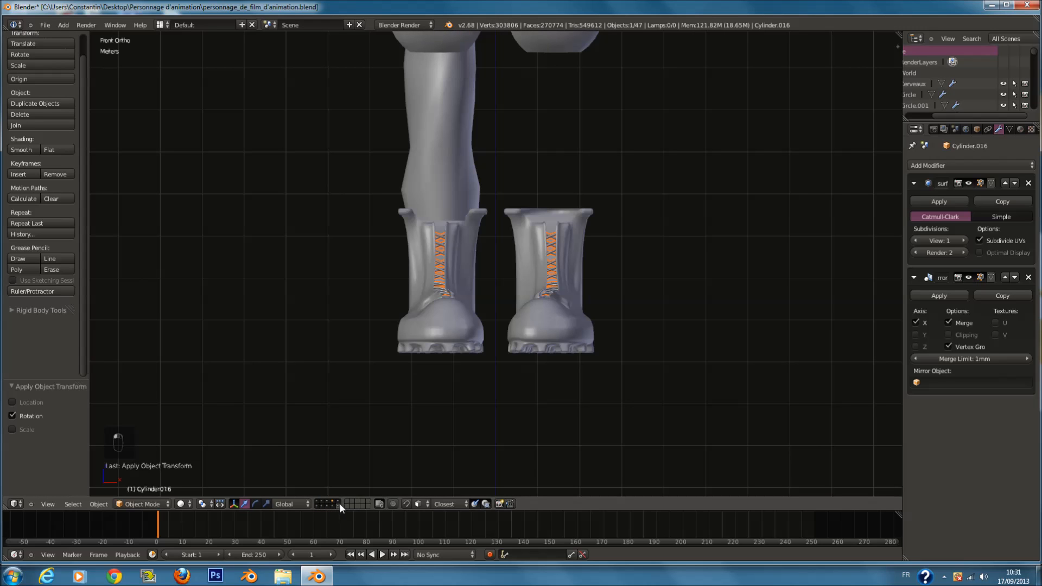
pyautogui.keyDown('shift'); pyautogui.click(339, 506); pyautogui.keyUp('shift')
pyautogui.scroll(-2, 463, 318)
pyautogui.hotkey('ctrl', 's')
# Step: Deselect all objects, look over the whole character from several sides and save over the existing file
pyautogui.click(463, 317)
pyautogui.press('a')
pyautogui.scroll(-3, 468, 301)
pyautogui.moveTo(468, 302); pyautogui.dragTo(632, 270, button='middle')
pyautogui.moveTo(540, 270); pyautogui.dragTo(783, 256, button='middle')
pyautogui.press('KP_1')
pyautogui.hotkey('ctrl', 's')
pyautogui.press('a')
pyautogui.press('a')
pyautogui.press('a')
pyautogui.press('a')
pyautogui.hotkey('ctrl', 's')
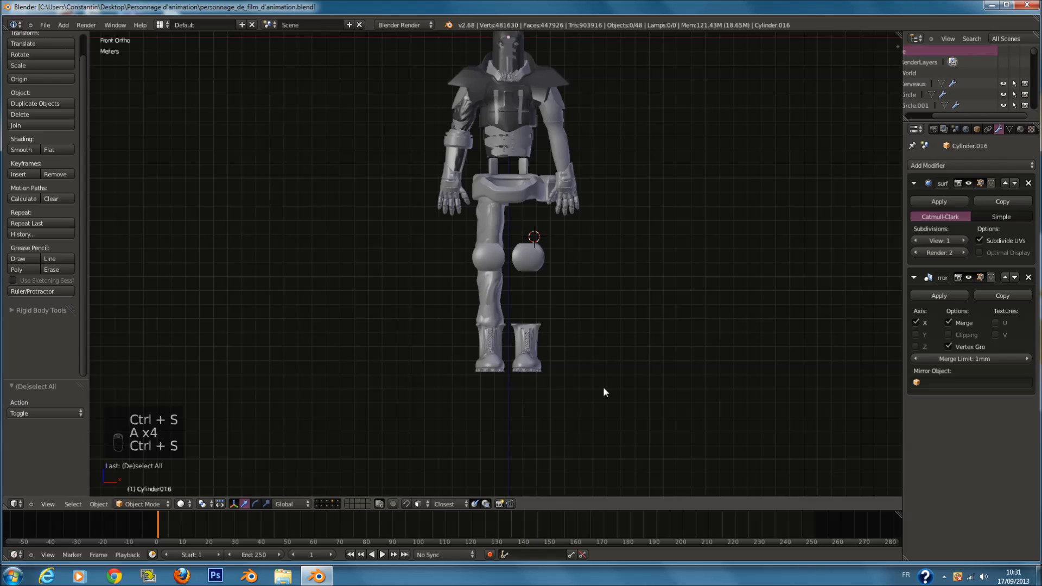
pyautogui.hotkey('ctrl', 's')
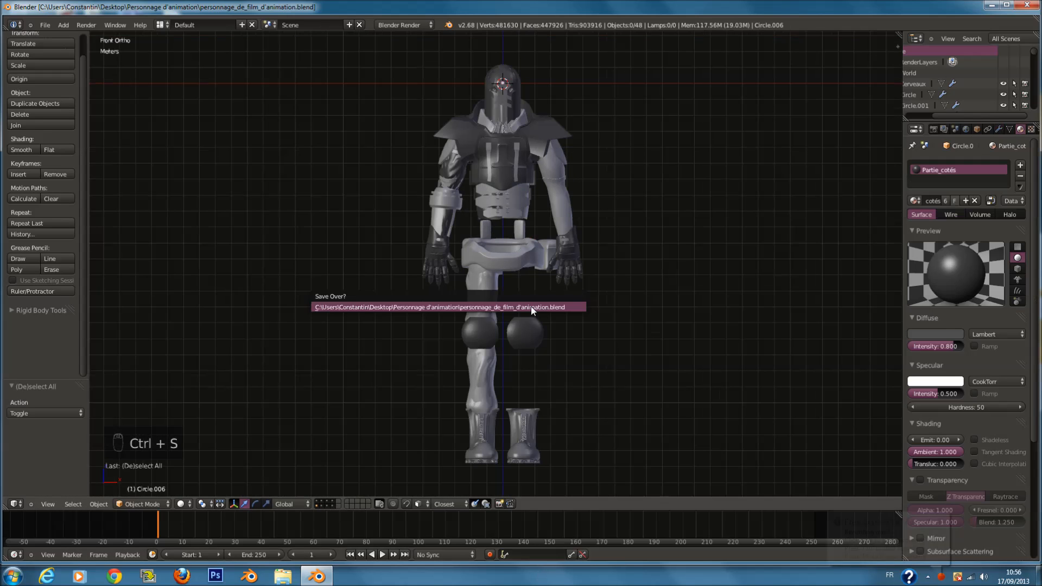
pyautogui.click(531, 304)
# Step: Reset the 3D cursor to the scene centre, add a cylinder mesh there and scale it by 2.450
pyautogui.hotkey('shift', 'c')
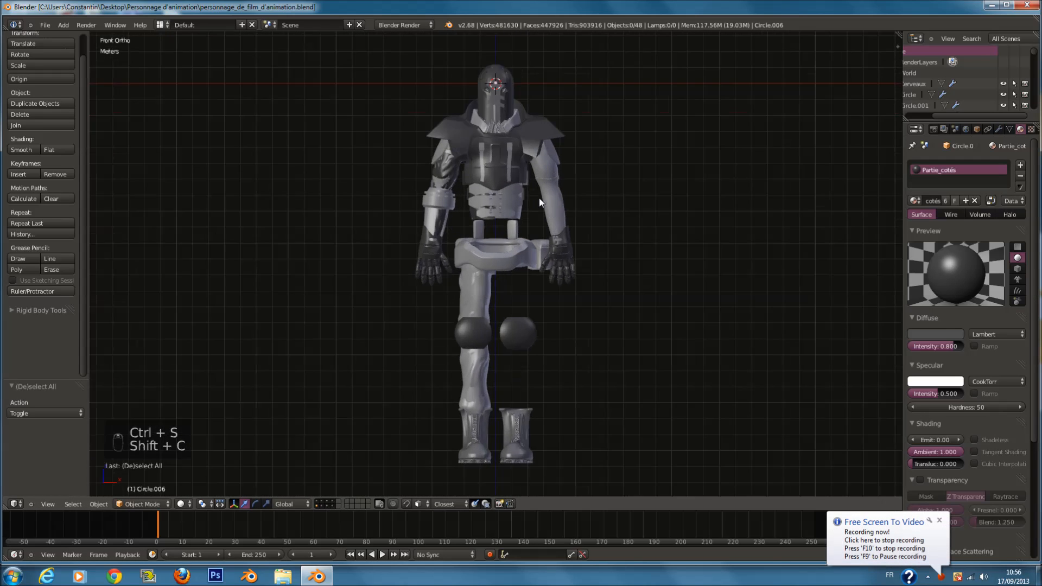
pyautogui.hotkey('shift', 'a')
pyautogui.moveTo(527, 278)
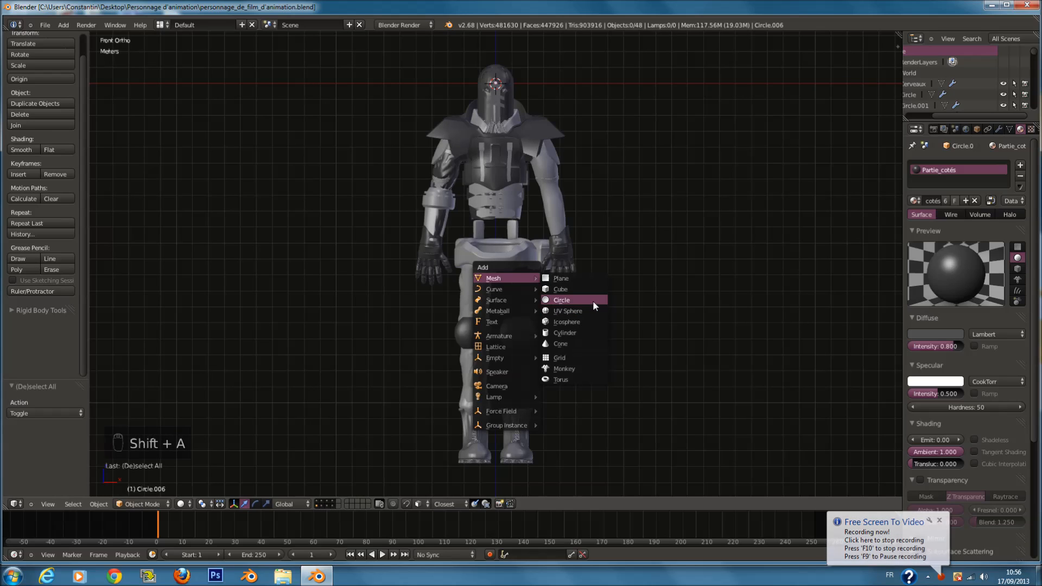
pyautogui.click(594, 331)
pyautogui.scroll(3, 526, 150)
pyautogui.press('s')
pyautogui.click(653, 227)
# Step: Flatten the cylinder along Z and move it -8.762 m along Z to just above the pelvis piece
pyautogui.press('s')
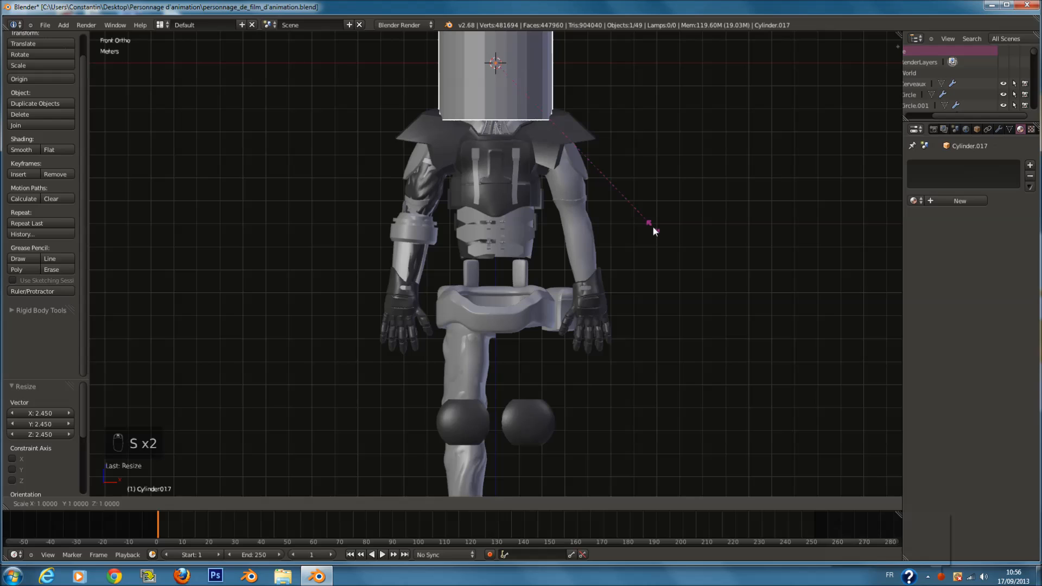
pyautogui.press('z')
pyautogui.click(525, 124)
pyautogui.moveTo(493, 34); pyautogui.dragTo(523, 275)
pyautogui.press('KP_Decimal')
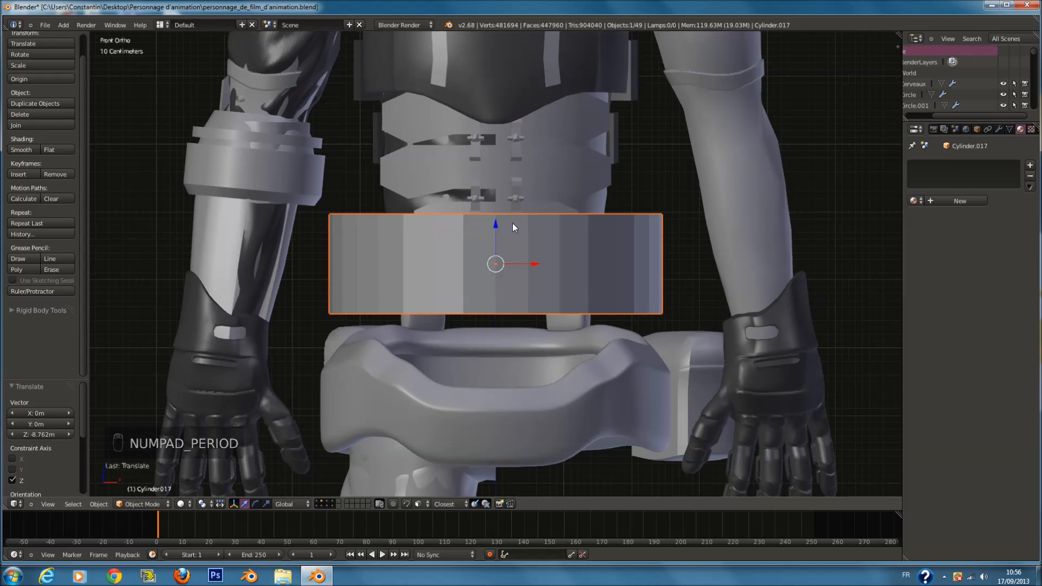
# Step: Lower the cylinder into the opening of the pelvis piece and scale it by 0.841
pyautogui.moveTo(496, 179); pyautogui.dragTo(510, 304)
pyautogui.moveTo(511, 304); pyautogui.dragTo(600, 358, button='middle')
pyautogui.press('s')
pyautogui.click(609, 368)
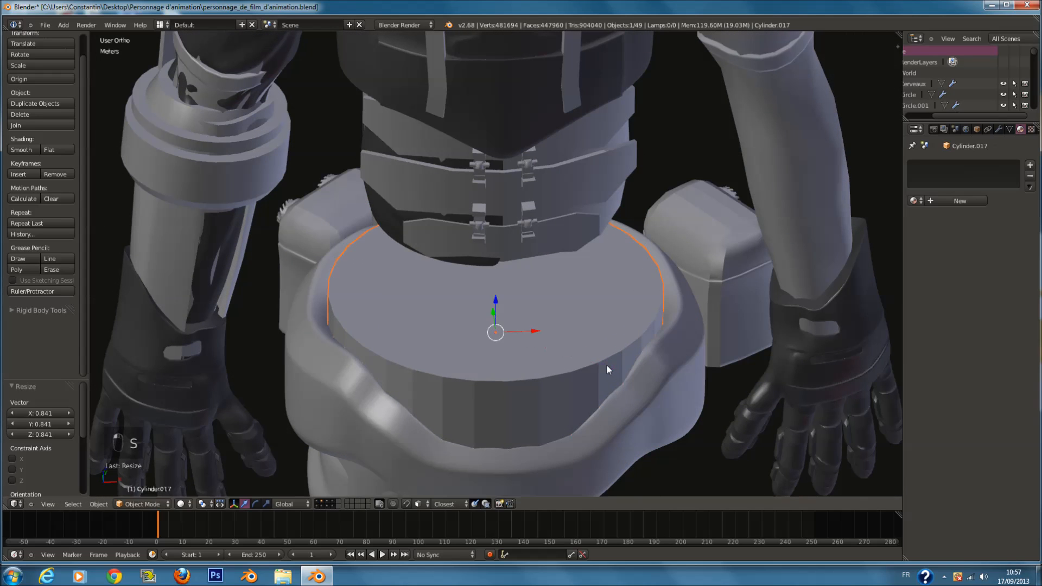
# Step: Stretch the cylinder along Z in the side view and raise it 15.377 cm
pyautogui.press('KP_1')
pyautogui.press('KP_3')
pyautogui.press('z')
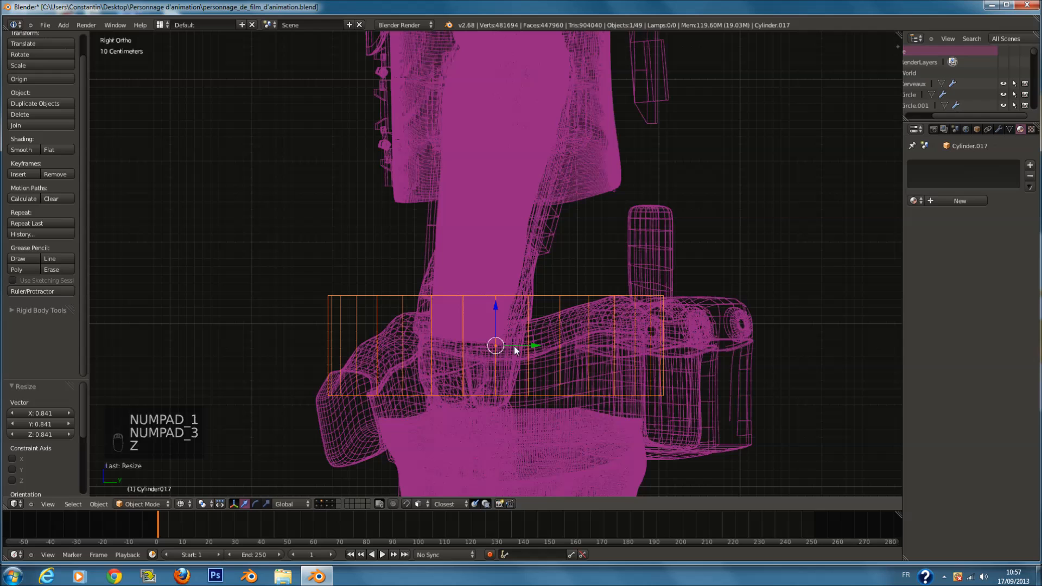
pyautogui.press('s')
pyautogui.press('z')
pyautogui.click(515, 418)
pyautogui.moveTo(497, 317); pyautogui.dragTo(497, 298)
pyautogui.press('KP_1')
pyautogui.press('z')
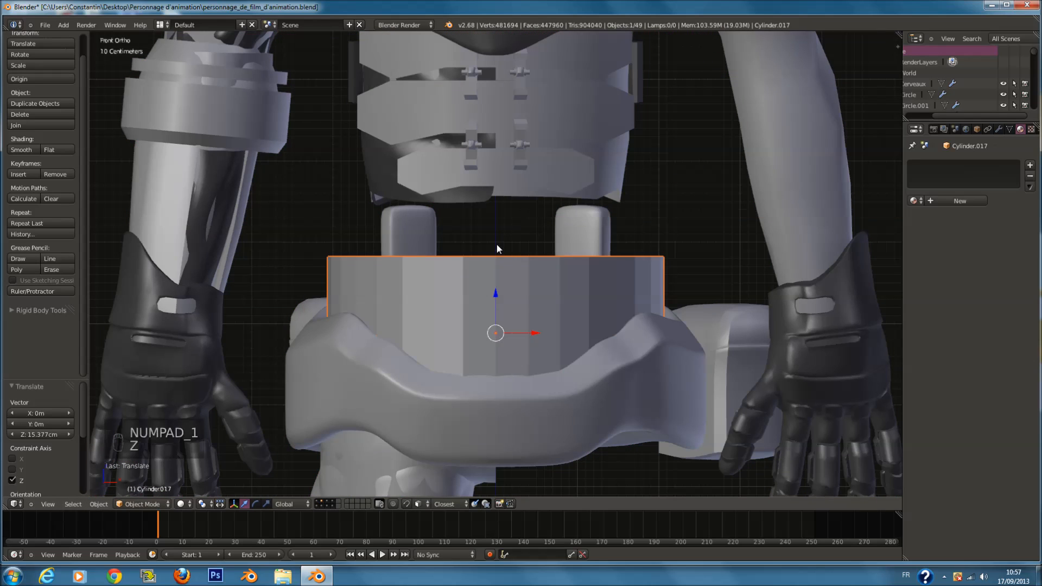
# Step: Shade the cylinder smooth and add an Edge Split modifier to it
pyautogui.press('Tab')
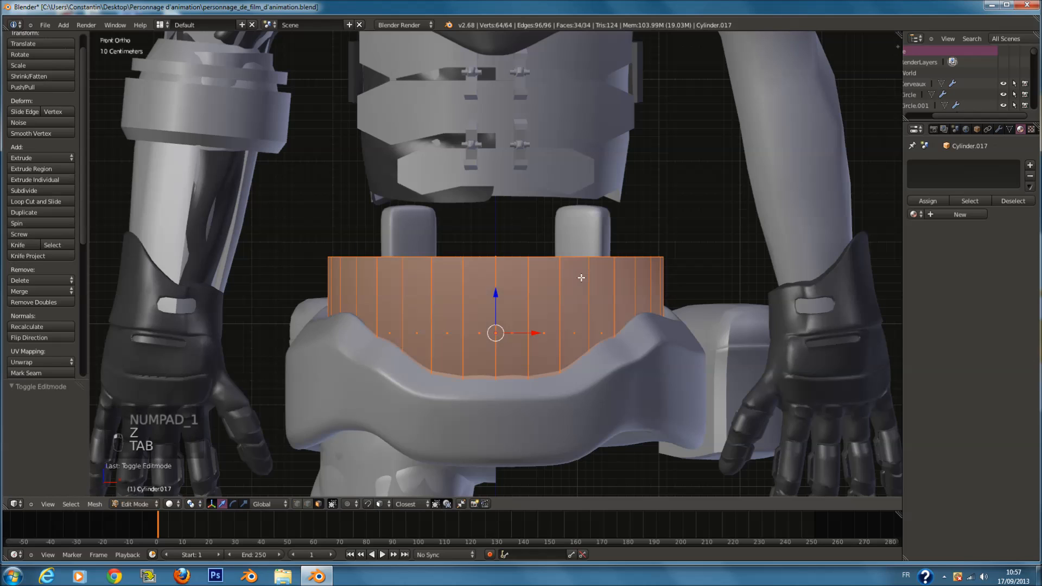
pyautogui.scroll(1, 500, 317)
pyautogui.press('Tab')
pyautogui.click(997, 130)
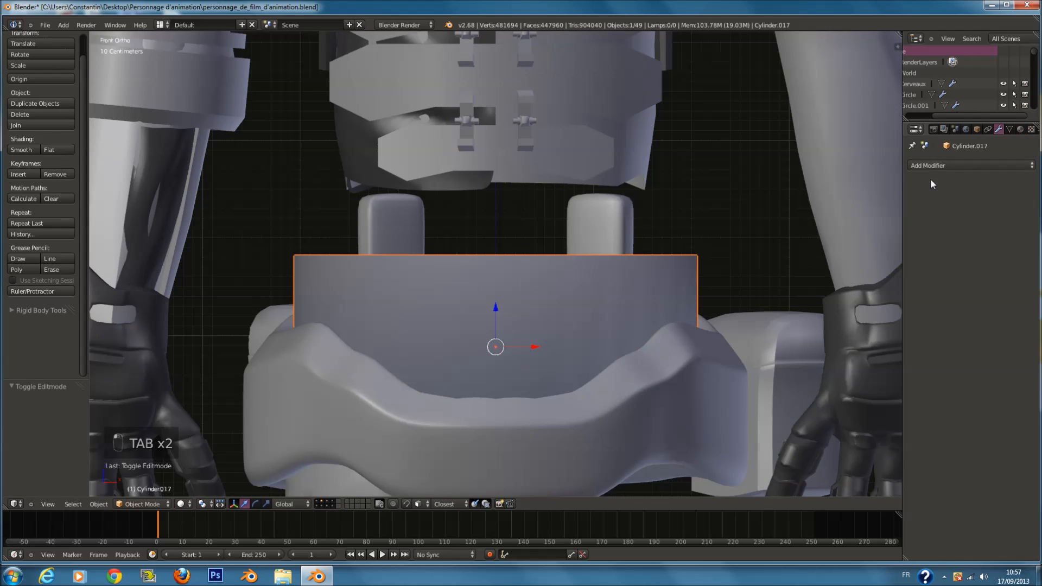
pyautogui.click(932, 165)
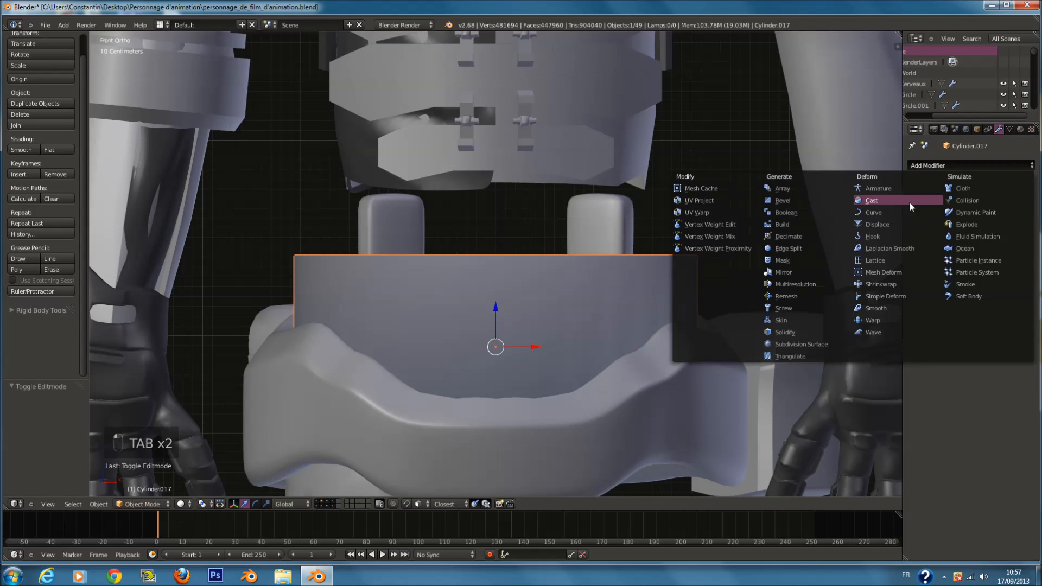
pyautogui.click(798, 247)
# Step: Lower the cylinder's top face by 66.856 cm into the pelvis piece and save the file
pyautogui.press('Tab')
pyautogui.press('z')
pyautogui.rightClick(506, 256)
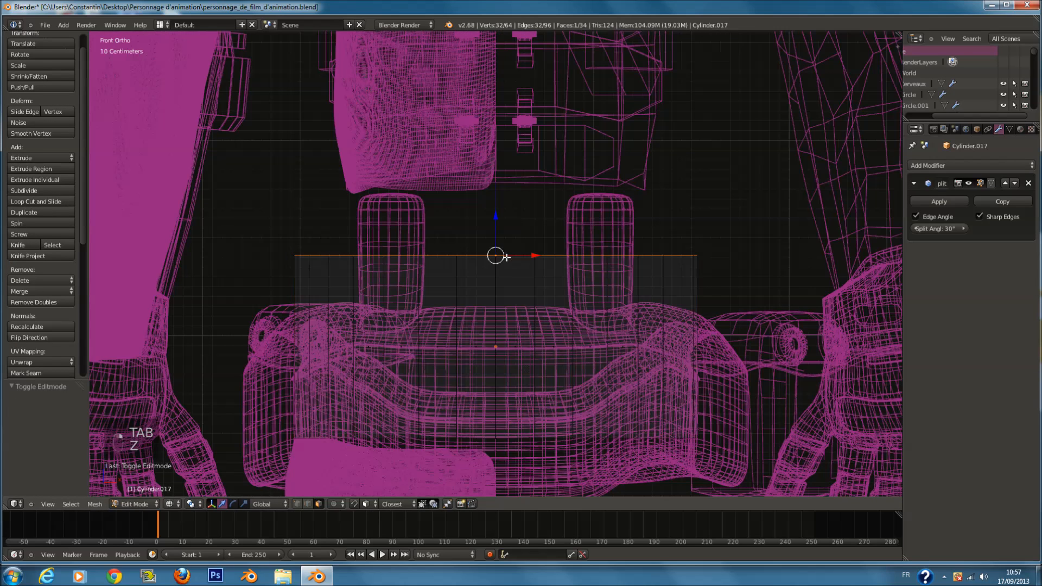
pyautogui.press('z')
pyautogui.moveTo(498, 217); pyautogui.dragTo(511, 283)
pyautogui.hotkey('ctrl', 's')
# Step: Select the cylinder's bottom face in wireframe view and raise it 27.411 cm
pyautogui.press('z')
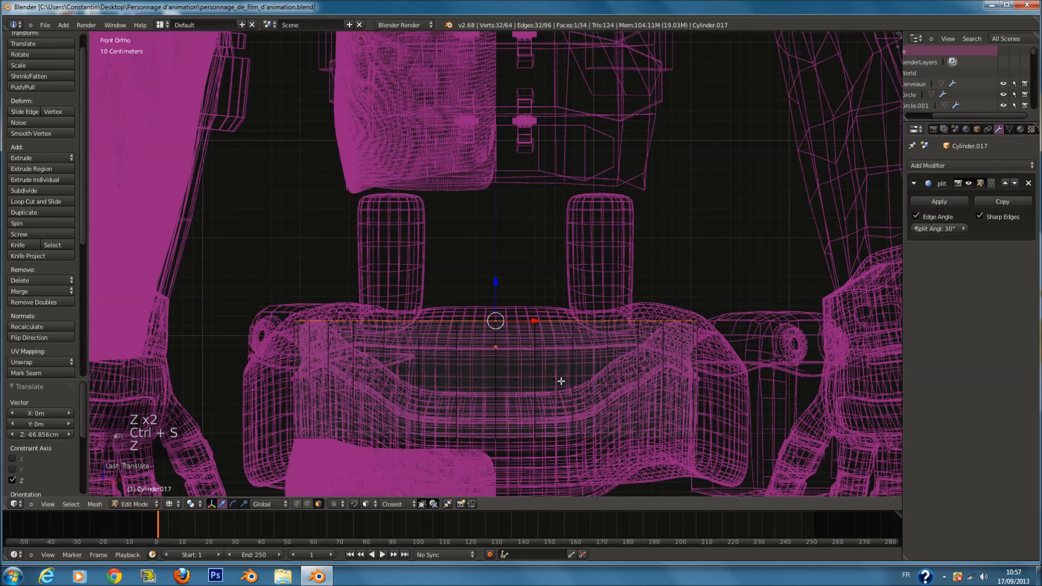
pyautogui.scroll(-1, 522, 467)
pyautogui.press('a')
pyautogui.press('a')
pyautogui.press('a')
pyautogui.rightClick(499, 408)
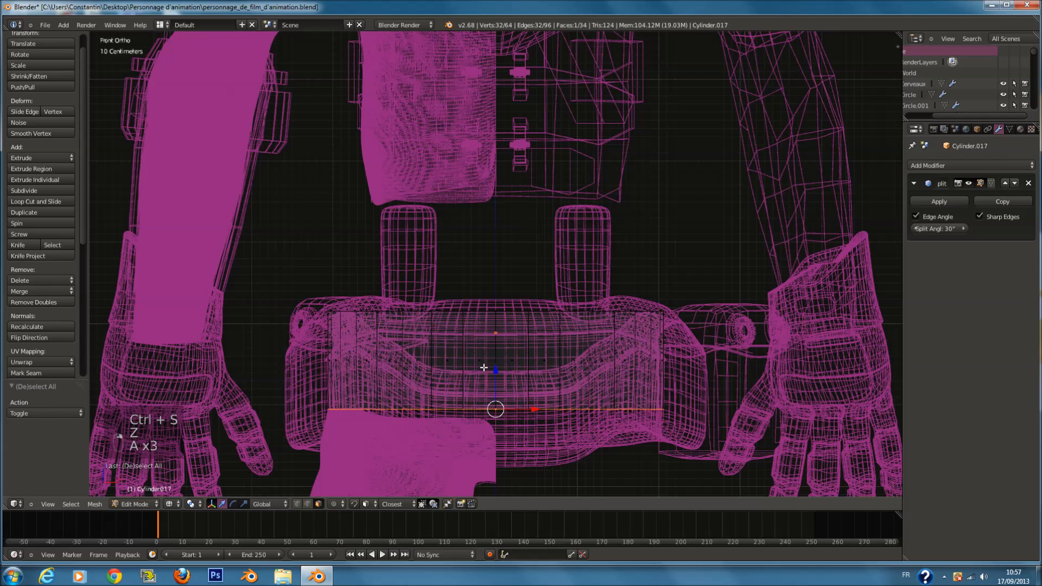
pyautogui.press('z')
pyautogui.moveTo(498, 369); pyautogui.dragTo(513, 346)
pyautogui.press('z')
pyautogui.press('z')
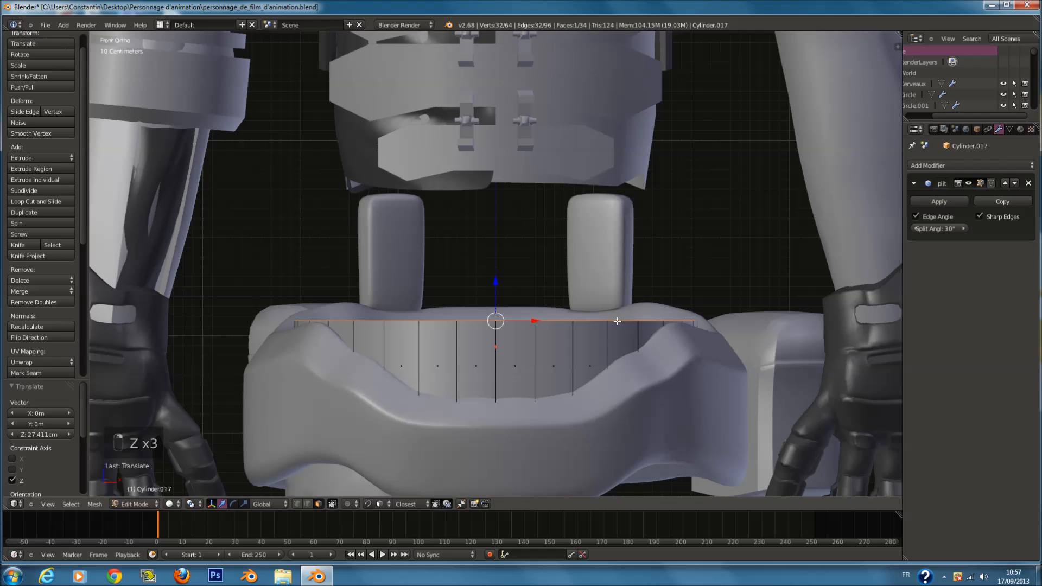
# Step: Extrude the cylinder's top face upward, scale it by 0.836, lower it 5.571 cm and save the file
pyautogui.press('e')
pyautogui.click(570, 269)
pyautogui.press('s')
pyautogui.click(653, 284)
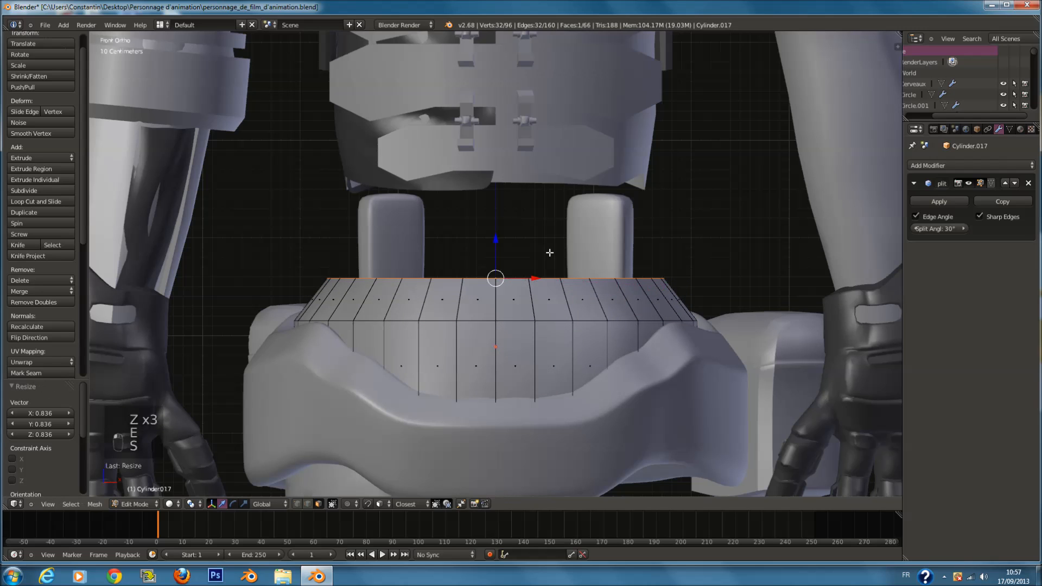
pyautogui.moveTo(497, 239); pyautogui.dragTo(497, 251)
pyautogui.moveTo(497, 251); pyautogui.dragTo(523, 275, button='middle')
pyautogui.hotkey('ctrl', 's')
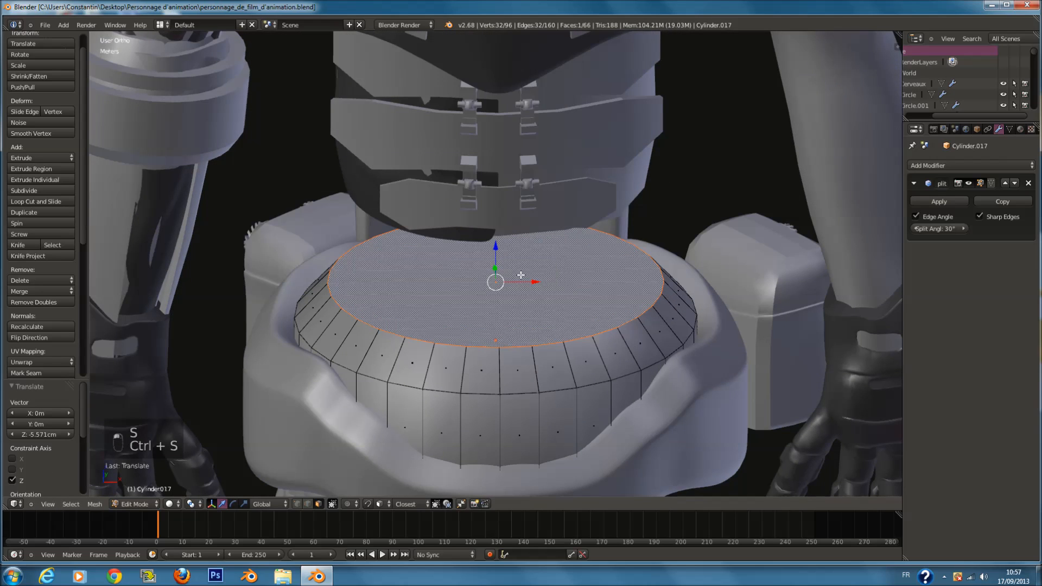
# Step: Select the whole linked cylinder mesh and raise it 1.268 m above the pelvis piece
pyautogui.press('KP_1')
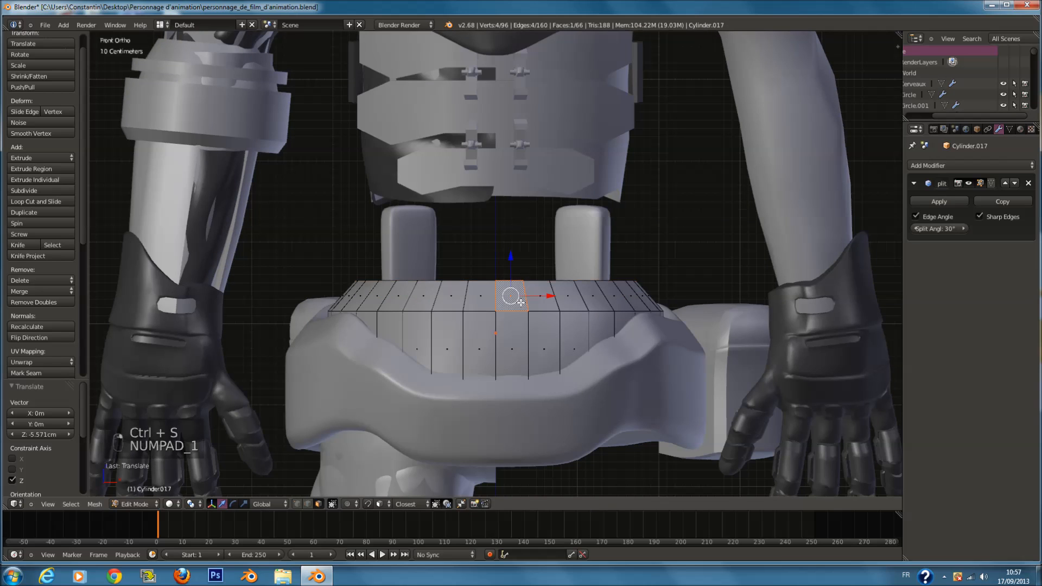
pyautogui.press('l')
pyautogui.moveTo(521, 302); pyautogui.dragTo(571, 350, button='middle')
pyautogui.press('KP_1')
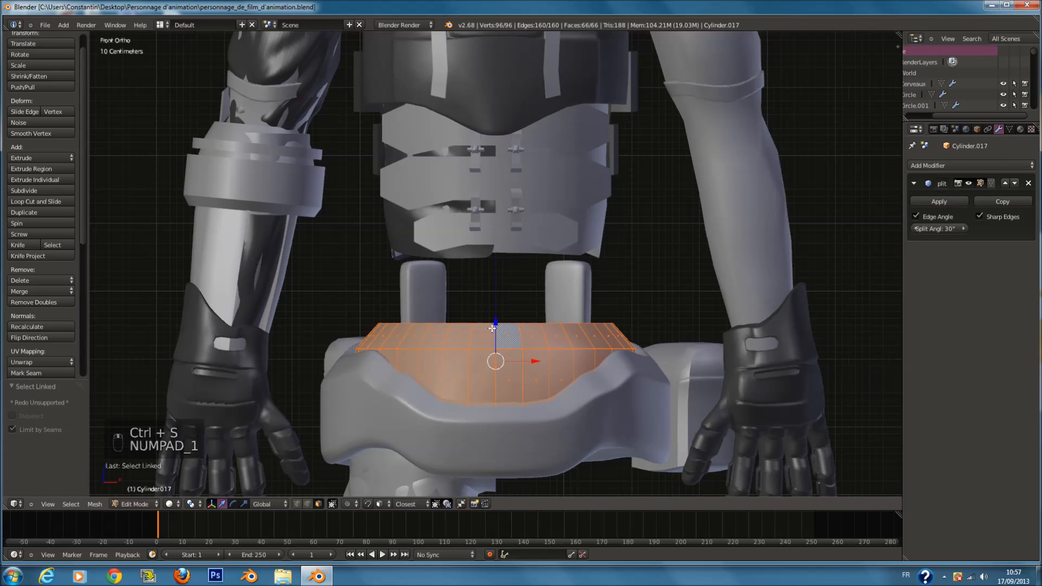
pyautogui.moveTo(492, 329); pyautogui.dragTo(492, 239)
pyautogui.moveTo(492, 239); pyautogui.dragTo(529, 177, button='middle')
# Step: Extrude the cylinder's top face in place and scale it inward by 0.889 to form a flat rim
pyautogui.rightClick(598, 280)
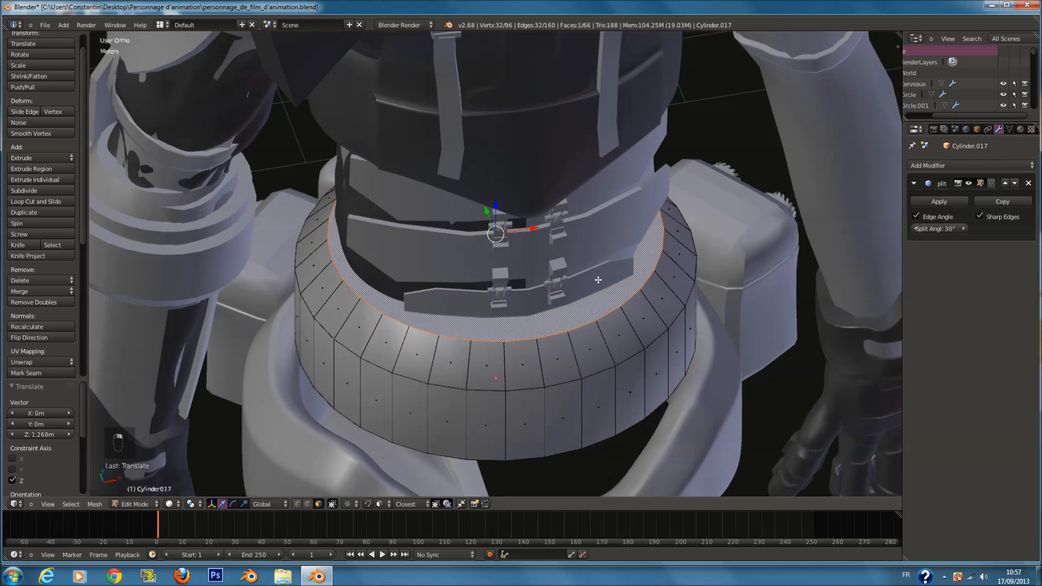
pyautogui.scroll(2, 644, 291)
pyautogui.press('e')
pyautogui.rightClick(666, 288)
pyautogui.press('s')
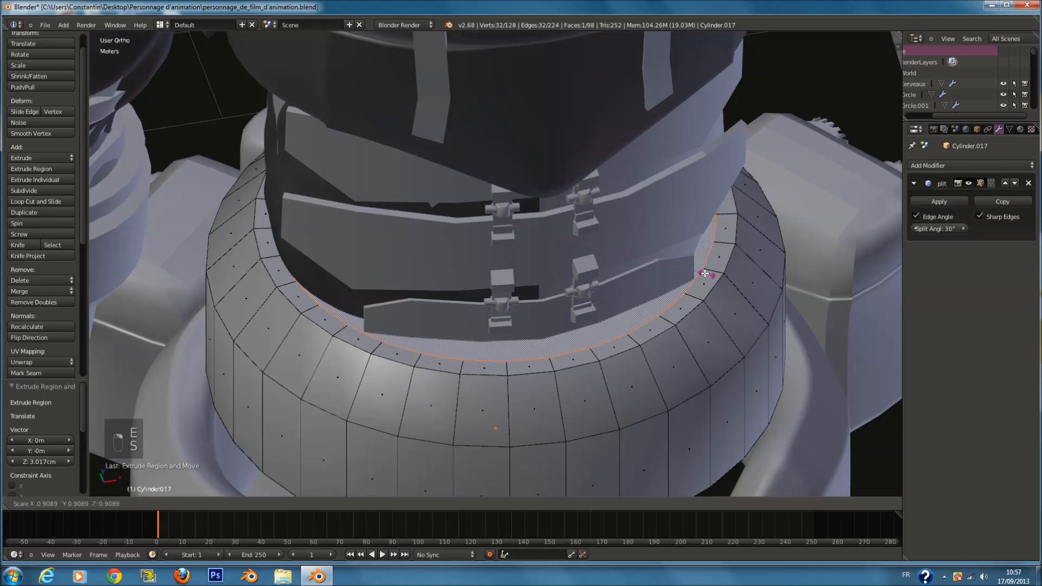
pyautogui.click(703, 273)
pyautogui.moveTo(625, 272); pyautogui.dragTo(602, 272, button='middle')
pyautogui.press('s')
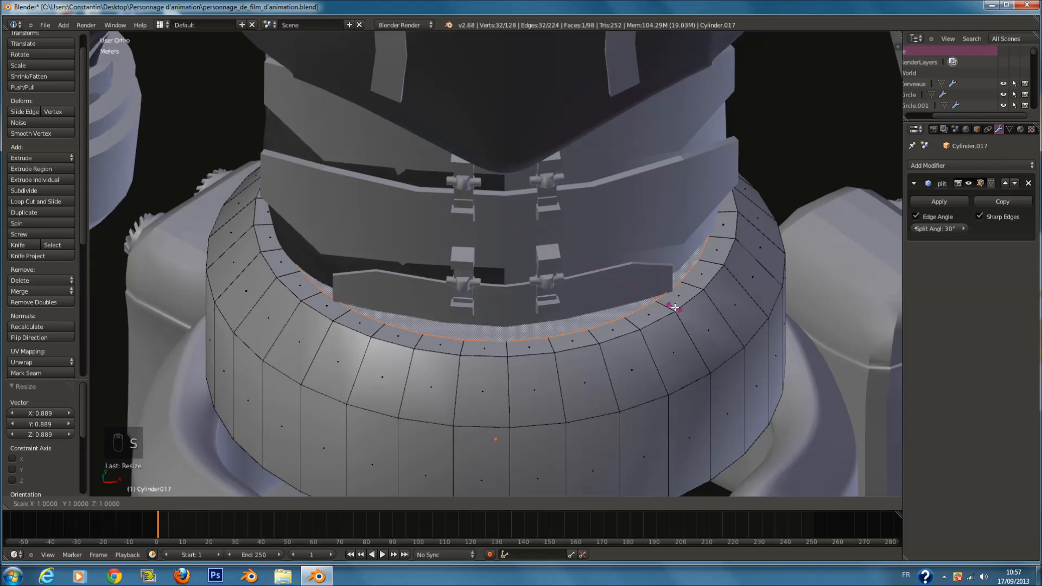
pyautogui.click(686, 311)
# Step: Extrude the inner top face again, scale it inward, lower it 6.604 cm and save the file
pyautogui.press('e')
pyautogui.click(688, 306)
pyautogui.press('s')
pyautogui.click(680, 303)
pyautogui.moveTo(495, 187); pyautogui.dragTo(502, 202)
pyautogui.moveTo(586, 260); pyautogui.dragTo(607, 227, button='middle')
pyautogui.hotkey('ctrl', 's')
# Step: Extrude the inner top face down into the cylinder to hollow out the waist opening
pyautogui.click(607, 228)
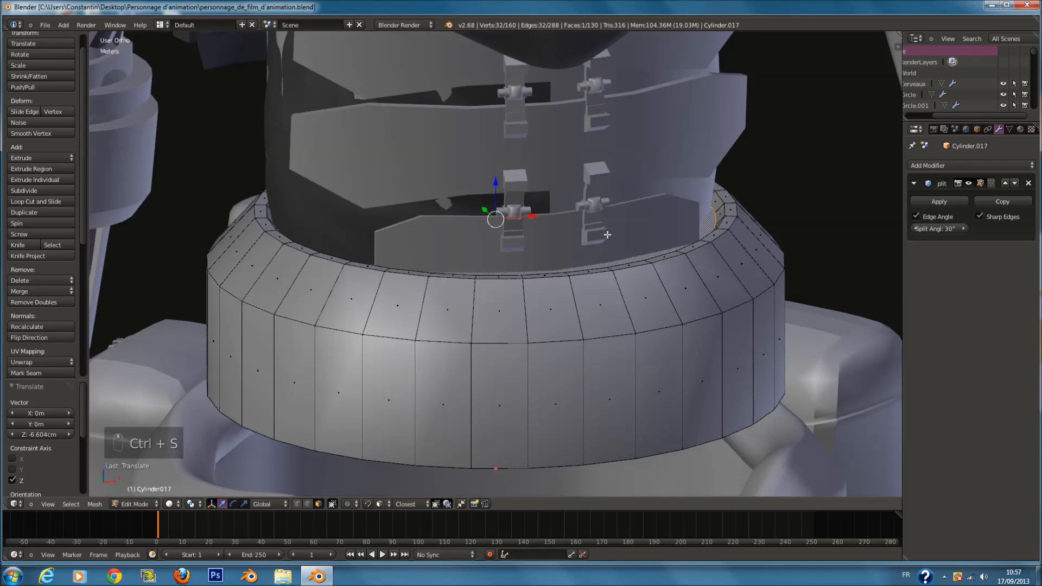
pyautogui.press('e')
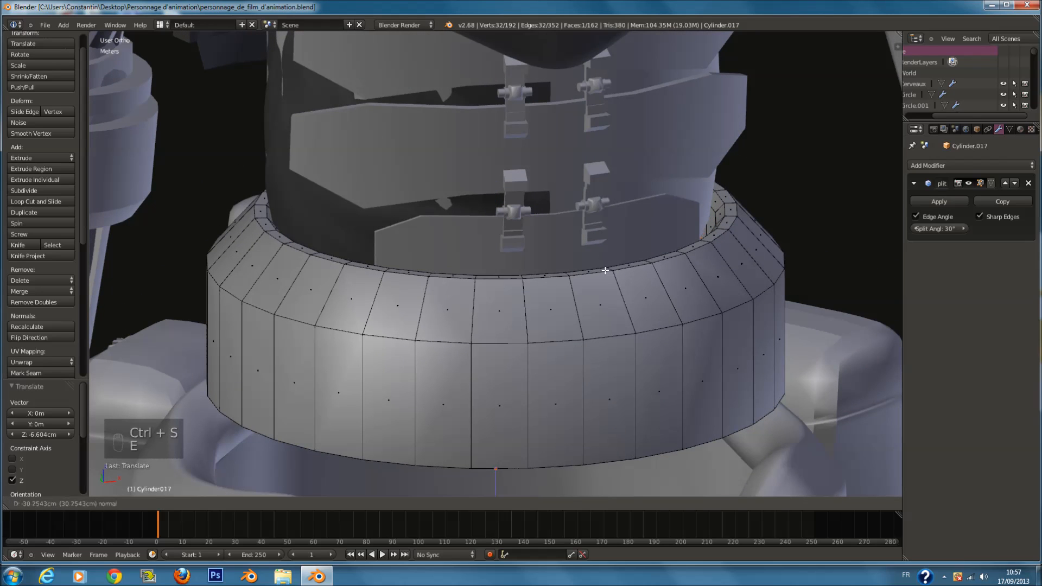
pyautogui.click(606, 277)
# Step: Select the entire waist ring mesh in the front view, raise it 3.343 cm and save the file
pyautogui.press('KP_1')
pyautogui.press('a')
pyautogui.press('a')
pyautogui.press('a')
pyautogui.press('a')
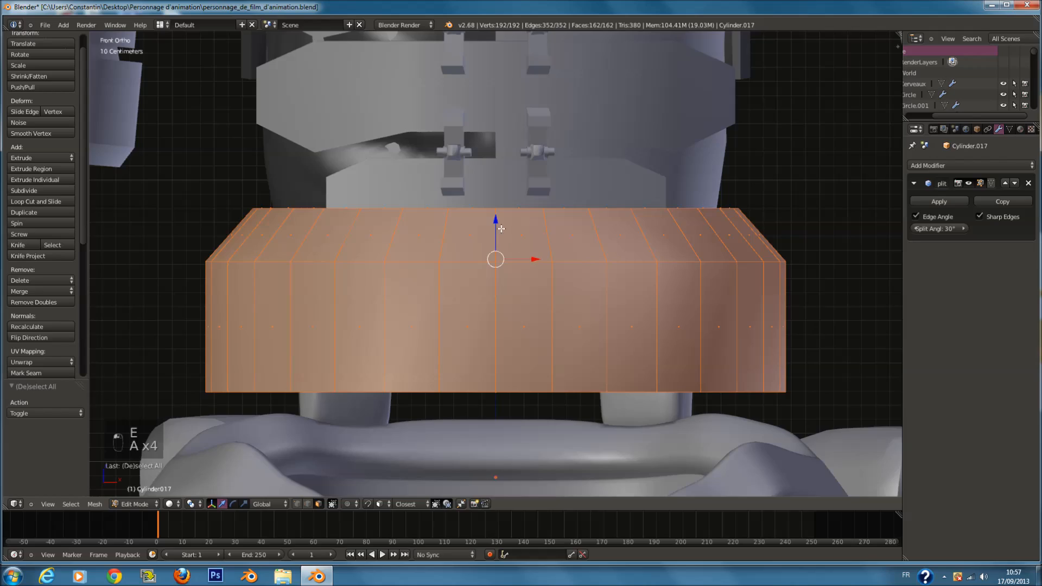
pyautogui.press('z')
pyautogui.scroll(-2, 501, 229)
pyautogui.press('z')
pyautogui.moveTo(500, 229); pyautogui.dragTo(500, 231, button='middle')
pyautogui.press('z')
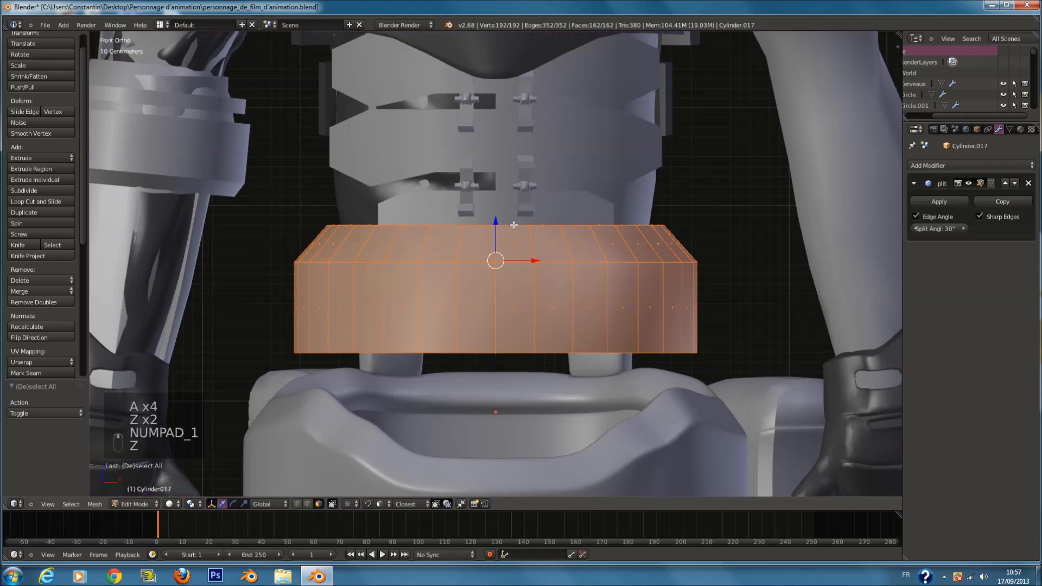
pyautogui.moveTo(501, 224); pyautogui.dragTo(500, 220)
pyautogui.press('z')
pyautogui.scroll(-5, 547, 212)
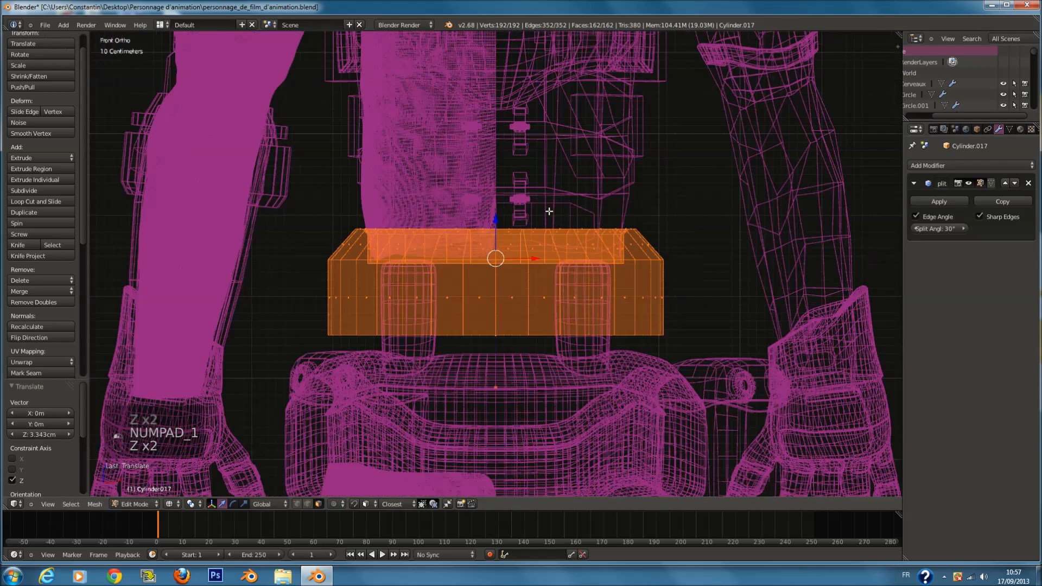
pyautogui.press('z')
pyautogui.press('z')
pyautogui.press('Tab')
pyautogui.hotkey('ctrl', 's')
pyautogui.press('z')
pyautogui.press('Tab')
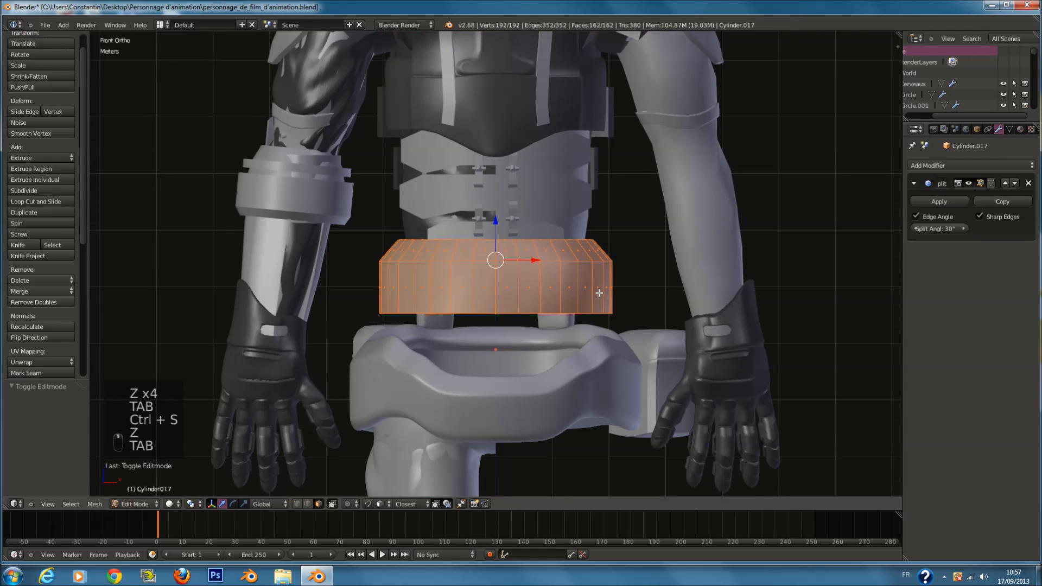
pyautogui.scroll(3, 552, 302)
pyautogui.press('z')
pyautogui.press('z')
pyautogui.scroll(-1, 543, 310)
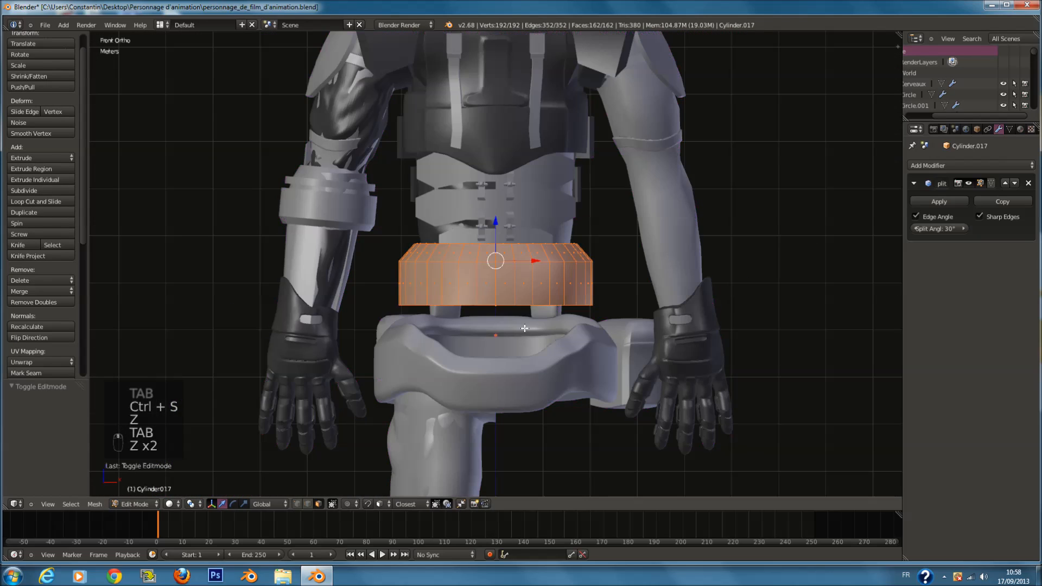
pyautogui.press('Tab')
pyautogui.hotkey('ctrl', 's')
pyautogui.scroll(3, 597, 279)
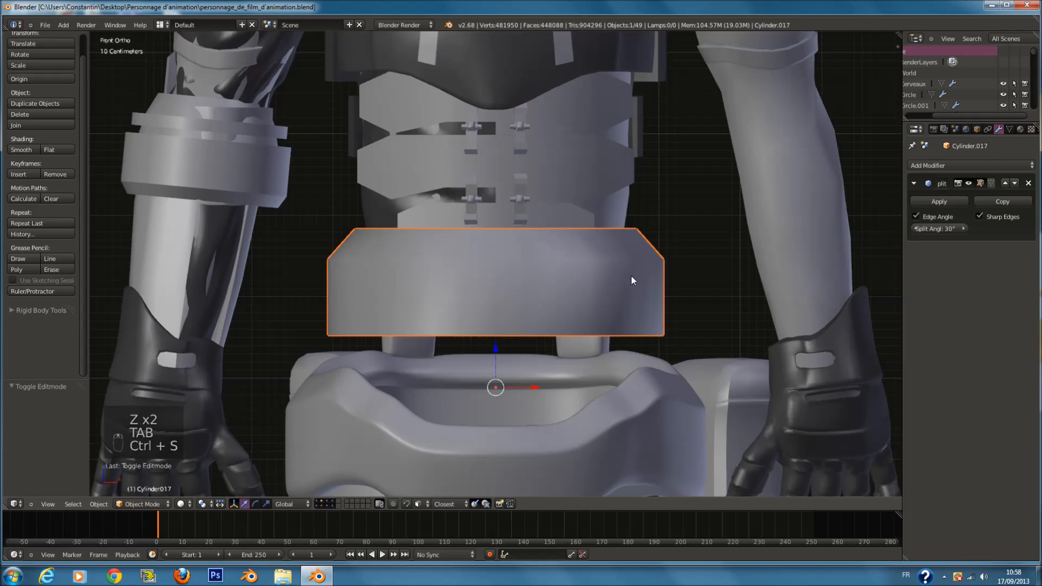
pyautogui.moveTo(657, 269); pyautogui.dragTo(657, 298, button='middle')
pyautogui.press('a')
pyautogui.press('Tab')
pyautogui.press('Tab')
pyautogui.press('Tab')
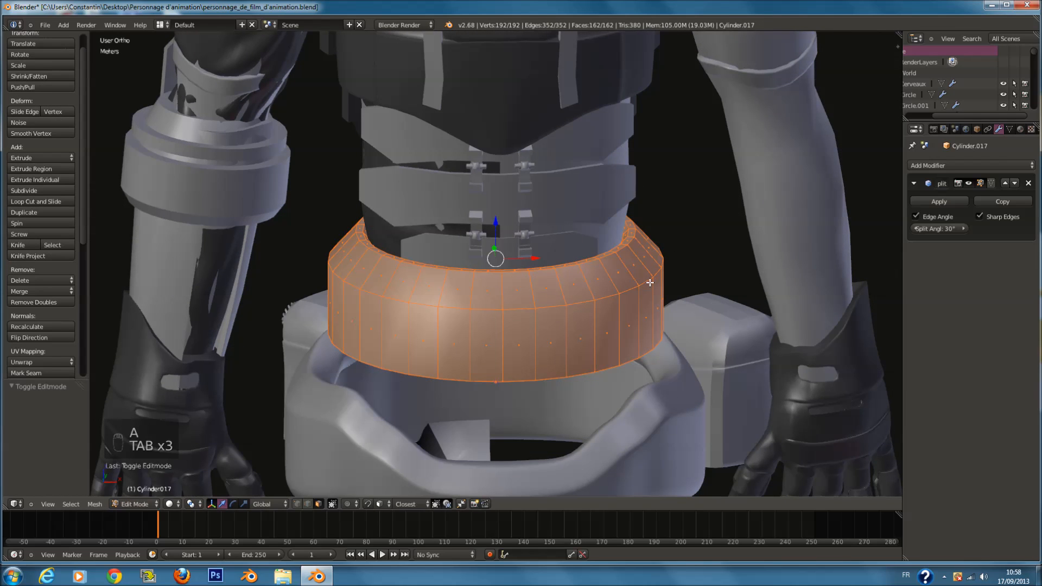
pyautogui.scroll(-1, 643, 288)
pyautogui.scroll(1, 643, 288)
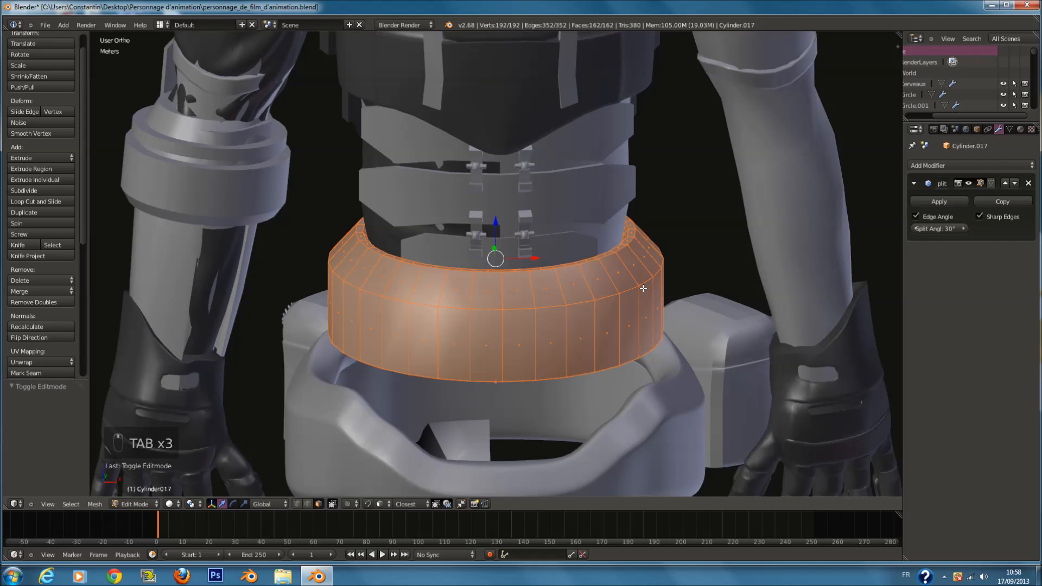
pyautogui.scroll(-1, 643, 288)
pyautogui.scroll(1, 643, 288)
# Step: Select pairs of adjacent side faces spaced two faces apart around the waist ring
pyautogui.rightClick(644, 306)
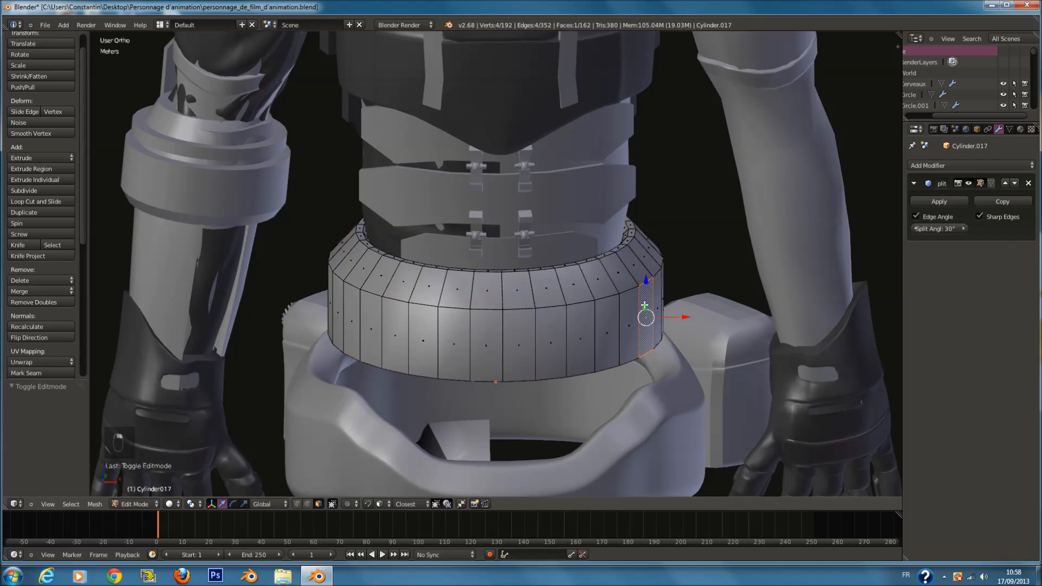
pyautogui.hotkey('ctrl', 'z')
pyautogui.rightClick(505, 346)
pyautogui.keyDown('shift'); pyautogui.rightClick(495, 347); pyautogui.keyUp('shift')
pyautogui.moveTo(495, 347); pyautogui.dragTo(676, 341, button='middle')
pyautogui.moveTo(419, 355); pyautogui.dragTo(284, 350, button='middle')
pyautogui.keyDown('shift'); pyautogui.rightClick(450, 353); pyautogui.keyUp('shift')
pyautogui.keyDown('shift'); pyautogui.rightClick(375, 336); pyautogui.keyUp('shift')
pyautogui.keyDown('shift'); pyautogui.rightClick(357, 326); pyautogui.keyUp('shift')
pyautogui.moveTo(357, 326); pyautogui.dragTo(551, 361, button='middle')
pyautogui.keyDown('shift'); pyautogui.rightClick(494, 359); pyautogui.keyUp('shift')
pyautogui.moveTo(417, 334); pyautogui.dragTo(530, 350, button='middle')
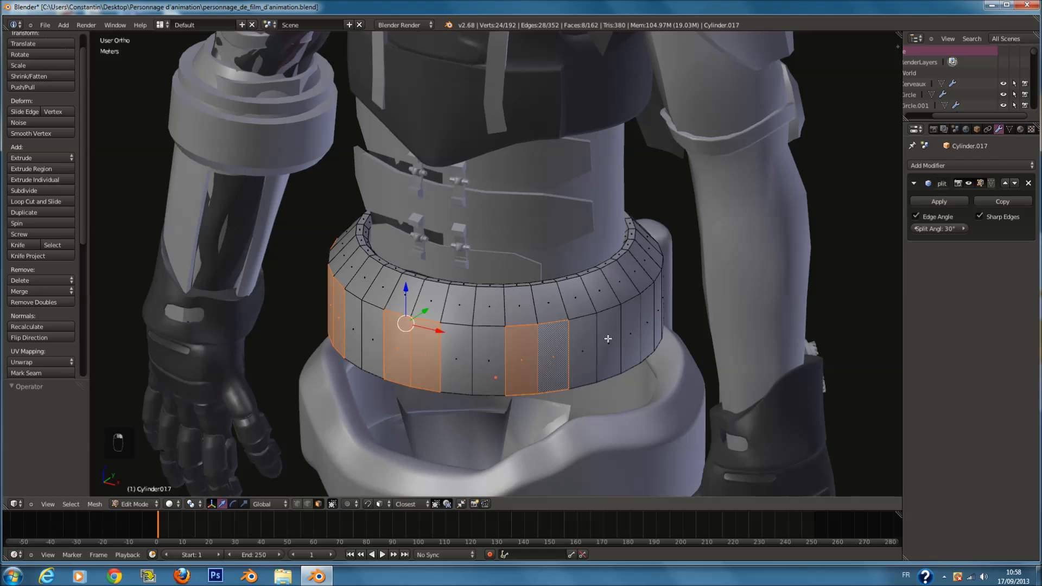
# Step: Add the remaining evenly spaced side-face pairs to the selection around the ring and save the file
pyautogui.moveTo(622, 322); pyautogui.dragTo(640, 334, button='middle')
pyautogui.keyDown('shift'); pyautogui.rightClick(577, 335); pyautogui.keyUp('shift')
pyautogui.hotkey('ctrl', 's')
pyautogui.keyDown('shift'); pyautogui.rightClick(503, 339); pyautogui.keyUp('shift')
pyautogui.moveTo(530, 329); pyautogui.dragTo(428, 349, button='middle')
pyautogui.hotkey('ctrl', 's')
pyautogui.click(429, 349)
pyautogui.moveTo(583, 346)
pyautogui.mouseDown(button='middle')
pyautogui.moveTo(600, 330)
pyautogui.moveTo(593, 344)
pyautogui.mouseUp(button='middle')
# Step: Extrude the selected face pairs and push them outward with Shrink/Fatten at an offset of -0.094
pyautogui.press('e')
pyautogui.click(595, 347)
pyautogui.hotkey('alt', 's')
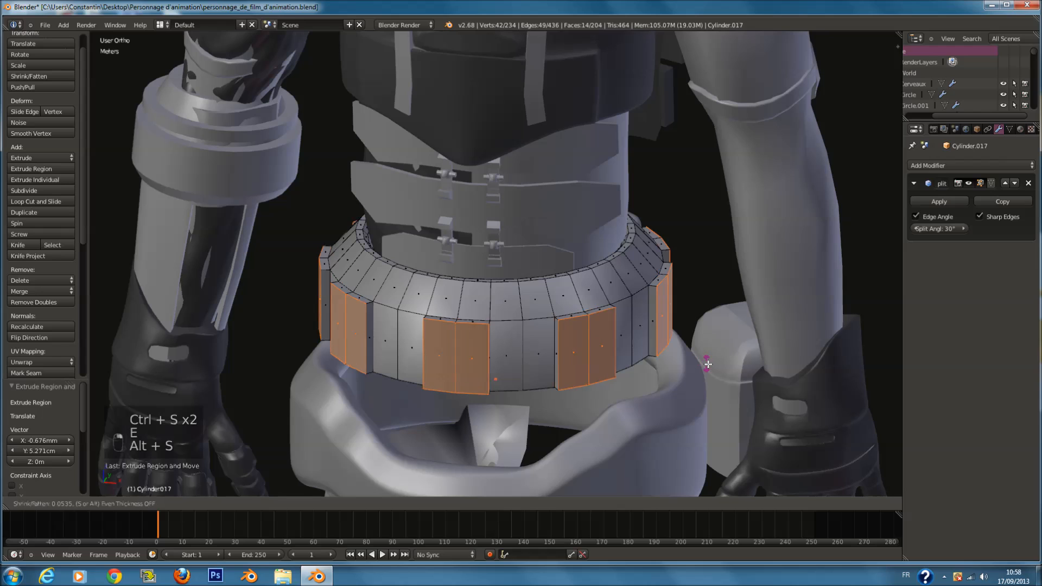
pyautogui.click(710, 365)
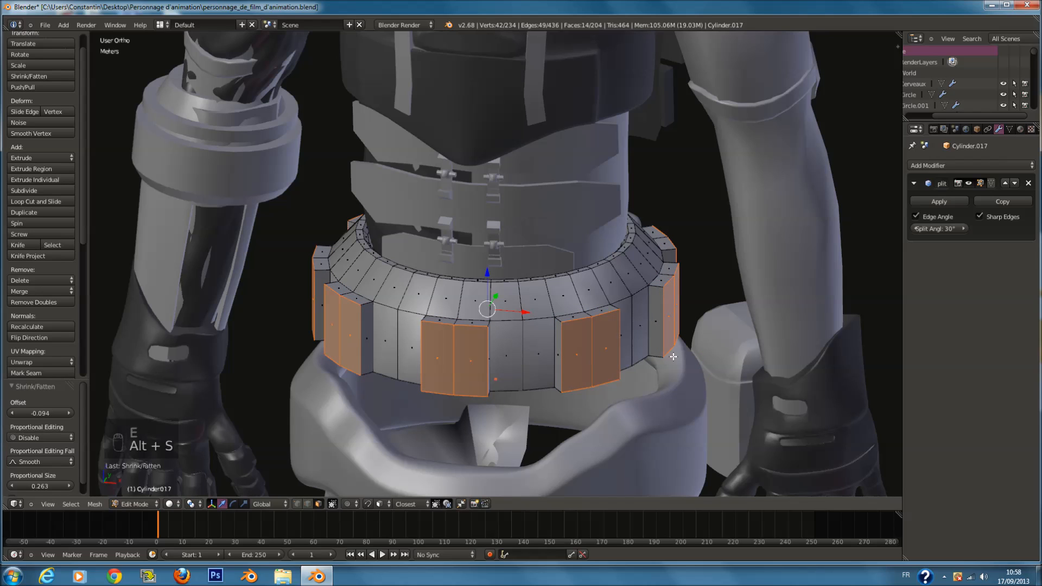
pyautogui.click(298, 504)
pyautogui.scroll(2, 484, 356)
pyautogui.press('a')
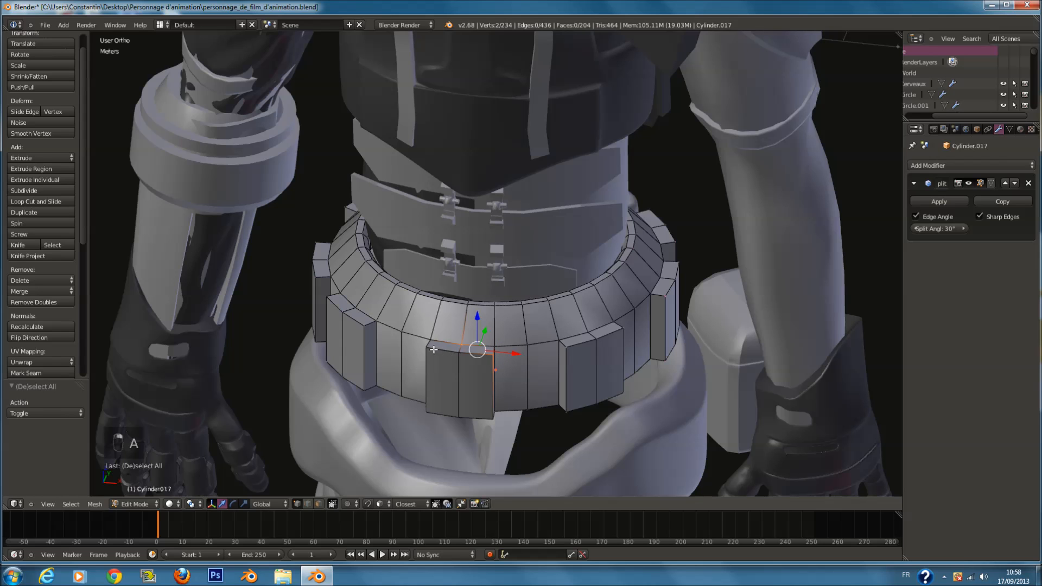
pyautogui.moveTo(455, 350); pyautogui.dragTo(494, 287, button='middle')
pyautogui.hotkey('ctrl', 'z')
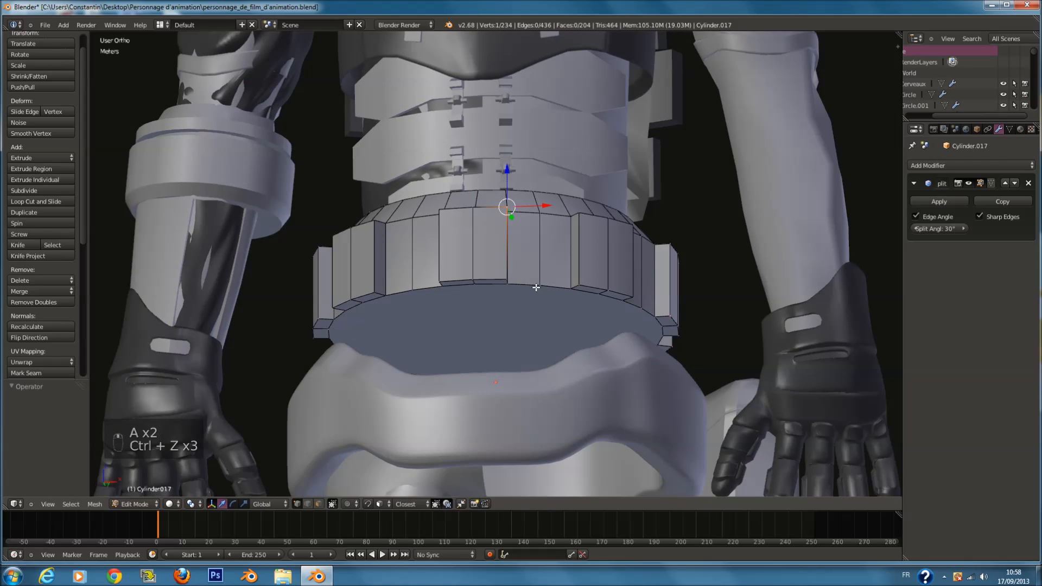
pyautogui.hotkey('ctrl', 'z')
pyautogui.hotkey('ctrl', 'z')
# Step: Try lowering the waist ring object into the pelvis opening in the front view, and save the file
pyautogui.press('Tab')
pyautogui.hotkey('ctrl', 's')
pyautogui.press('Tab')
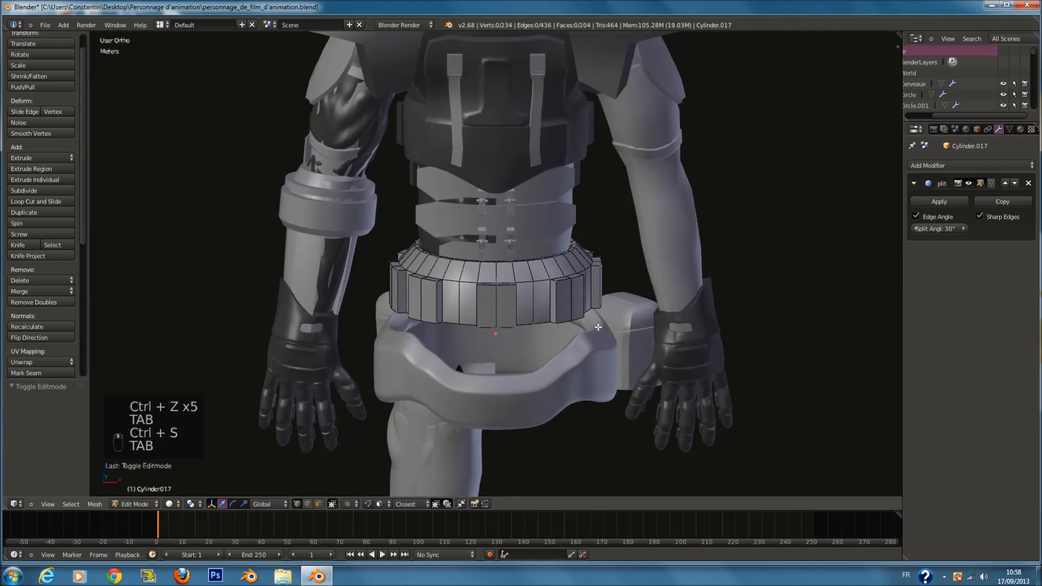
pyautogui.press('Tab')
pyautogui.press('KP_1')
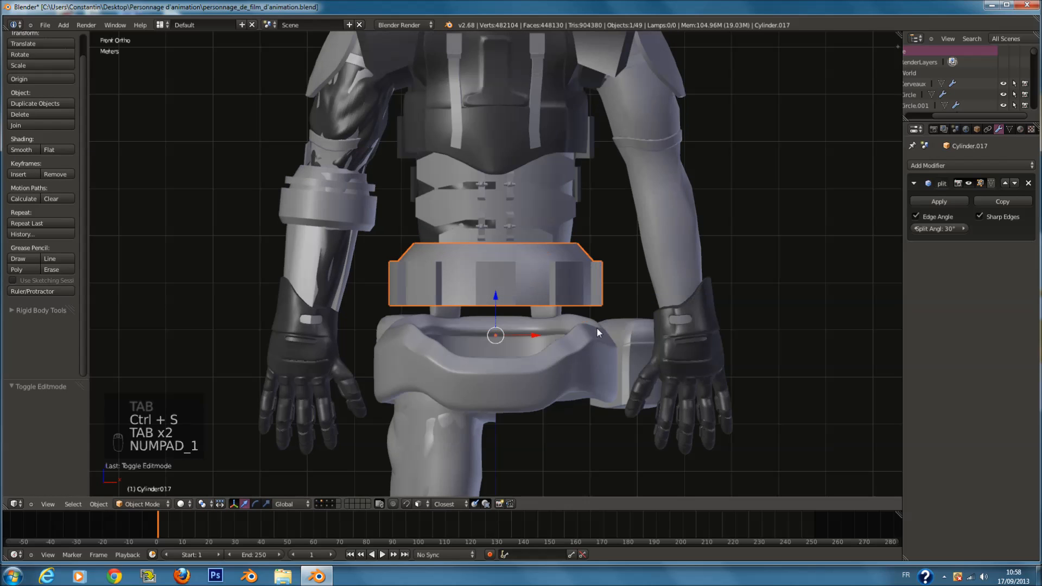
pyautogui.moveTo(498, 298); pyautogui.dragTo(509, 366)
pyautogui.press('a')
pyautogui.press('a')
pyautogui.hotkey('ctrl', 's')
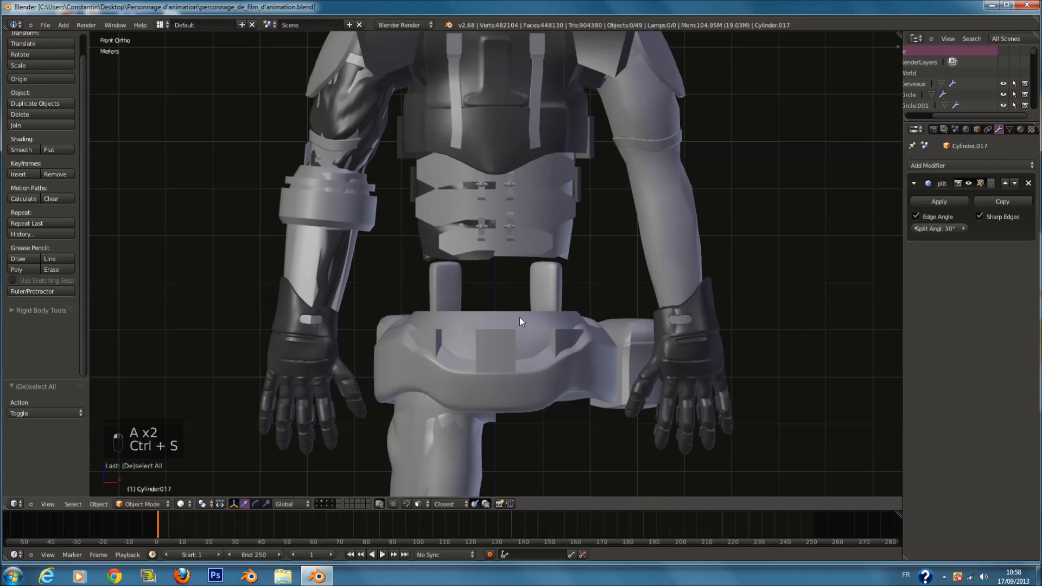
# Step: Undo the lowering of the waist ring into the pelvis opening
pyautogui.scroll(2, 519, 317)
pyautogui.press('Tab')
pyautogui.scroll(-2, 519, 317)
pyautogui.press('a')
pyautogui.press('a')
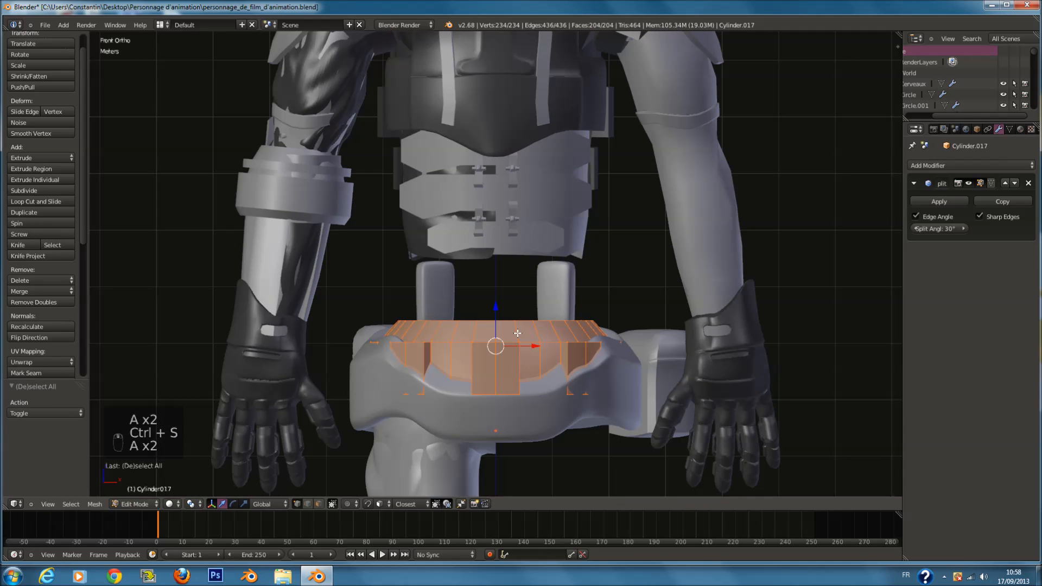
pyautogui.press('Tab')
pyautogui.hotkey('ctrl', 'z')
pyautogui.hotkey('ctrl', 'z')
pyautogui.hotkey('ctrl', 'z')
pyautogui.hotkey('ctrl', 'z')
pyautogui.hotkey('ctrl', 'z')
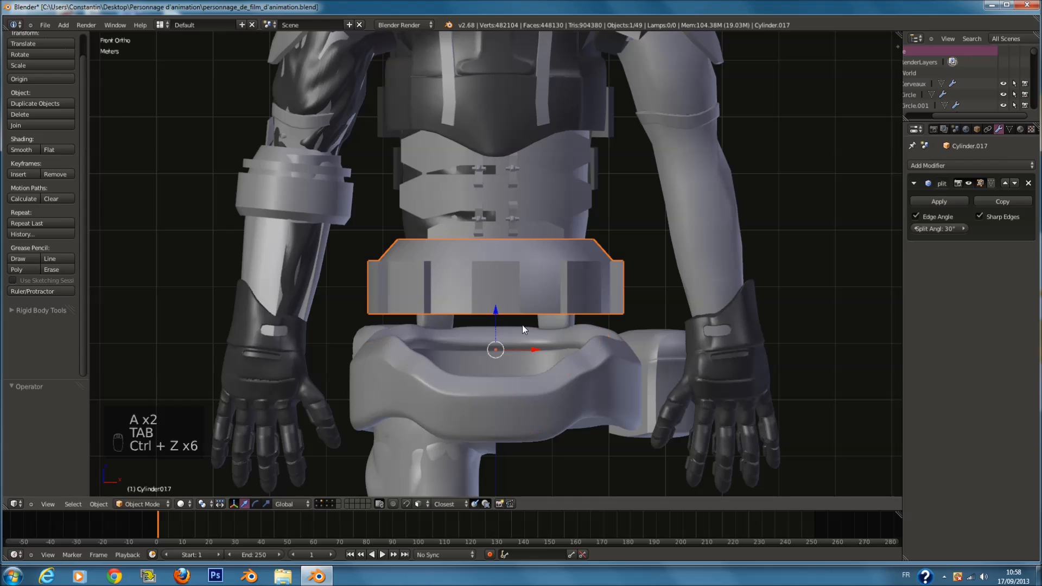
pyautogui.hotkey('ctrl', 'z')
# Step: Add two loop cuts around the ring's sloped upper band and spread them along Z toward its edges
pyautogui.scroll(2, 522, 324)
pyautogui.press('a')
pyautogui.press('Tab')
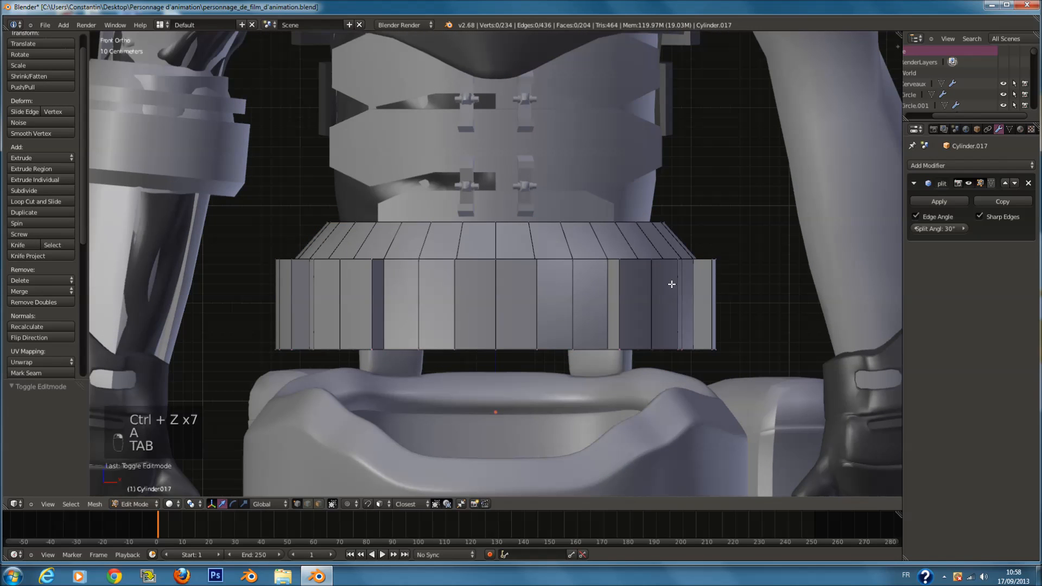
pyautogui.press('a')
pyautogui.press('a')
pyautogui.hotkey('ctrl', 'r')
pyautogui.click(587, 244)
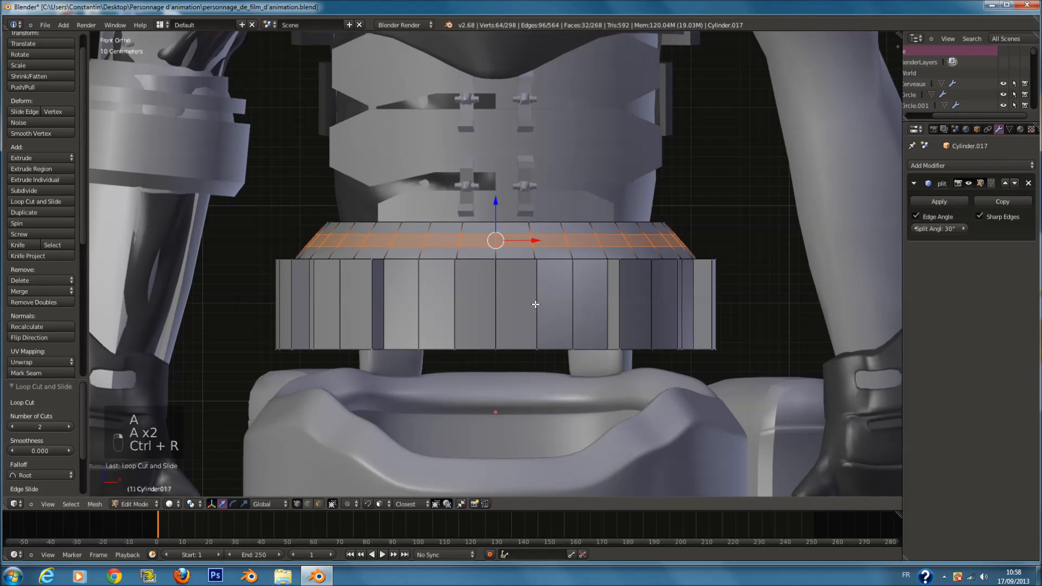
pyautogui.press('s')
pyautogui.press('z')
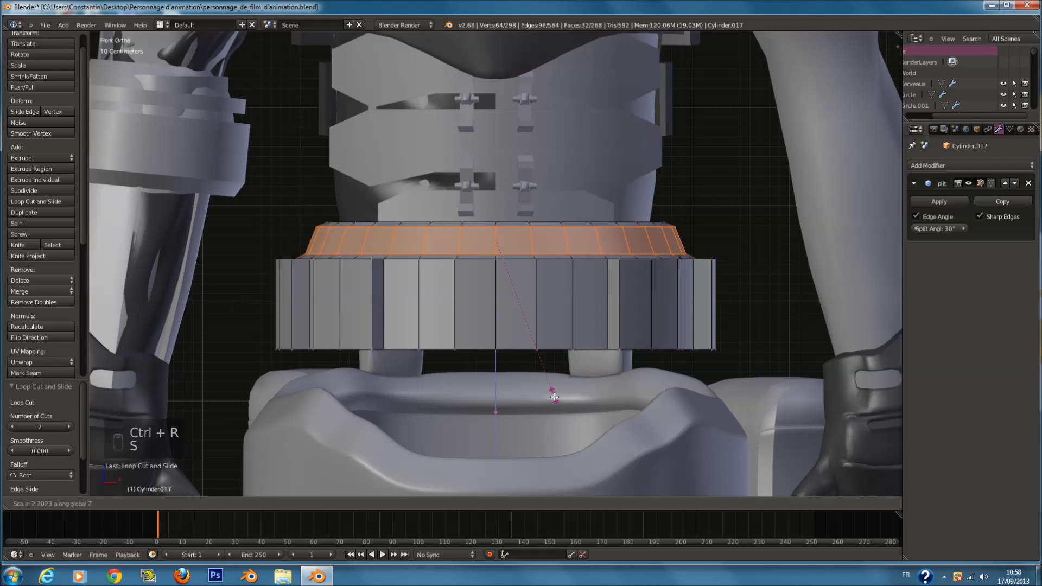
pyautogui.click(554, 397)
# Step: Add two loop cuts around the ring's lower block band and spread them along Z by a factor of 2.097
pyautogui.press('a')
pyautogui.hotkey('ctrl', 'r')
pyautogui.scroll(1, 621, 284)
pyautogui.click(621, 284)
pyautogui.press('s')
pyautogui.middleClick(584, 374)
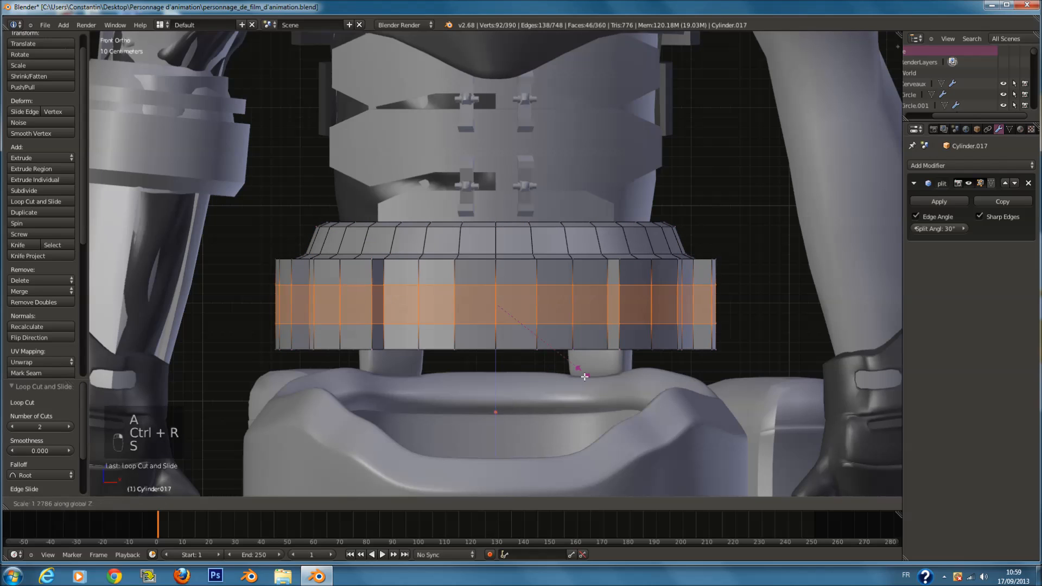
pyautogui.click(538, 374)
# Step: Scale the lower band's two new edge loops outward by about 1.06 so its upper and lower rims become beveled
pyautogui.press('s')
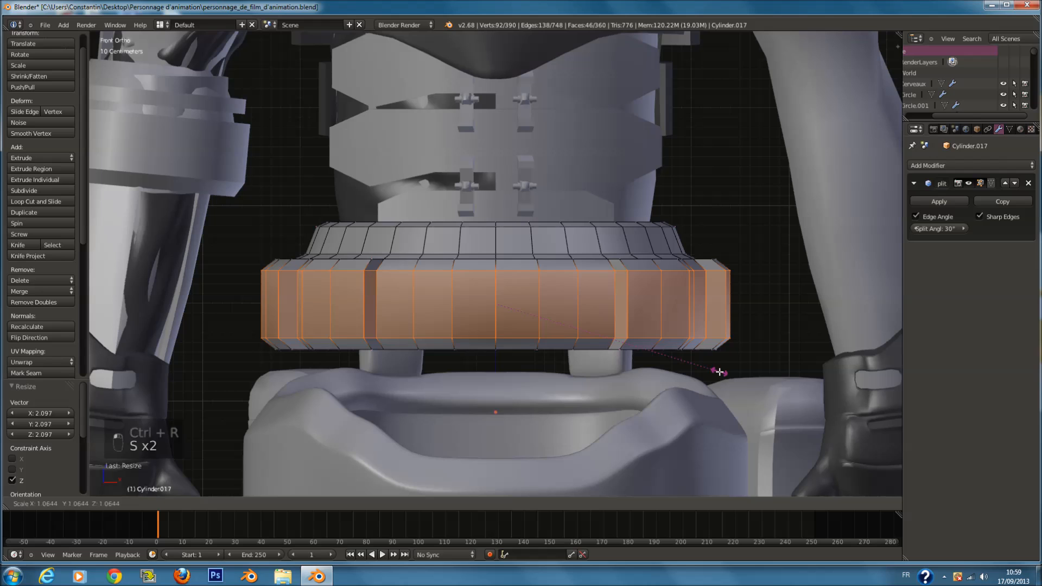
pyautogui.click(721, 373)
pyautogui.press('a')
pyautogui.press('a')
pyautogui.press('a')
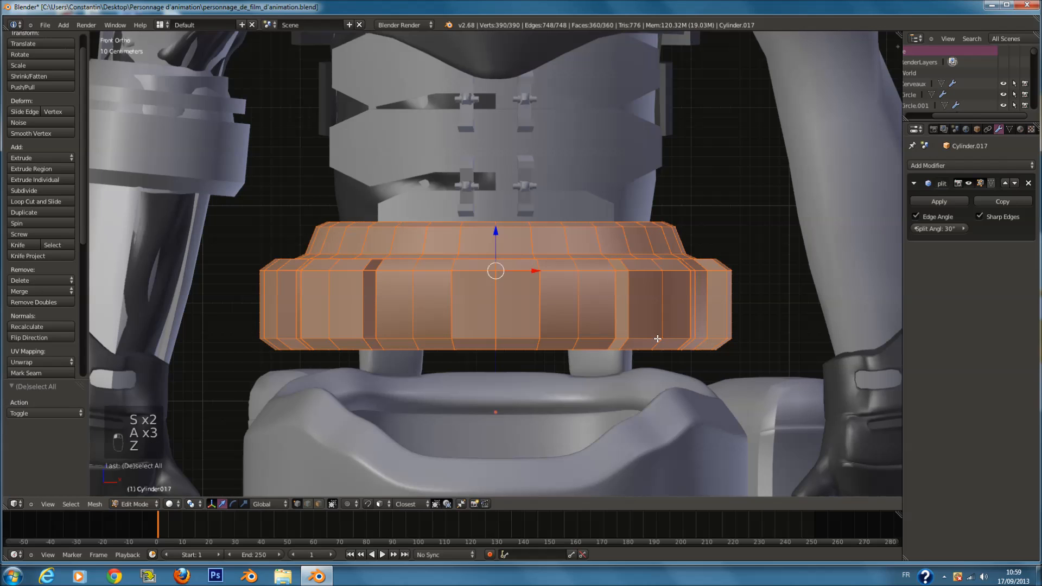
pyautogui.press('z')
pyautogui.press('z')
pyautogui.press('z')
pyautogui.press('a')
pyautogui.press('a')
pyautogui.press('a')
pyautogui.press('a')
pyautogui.press('a')
pyautogui.press('a')
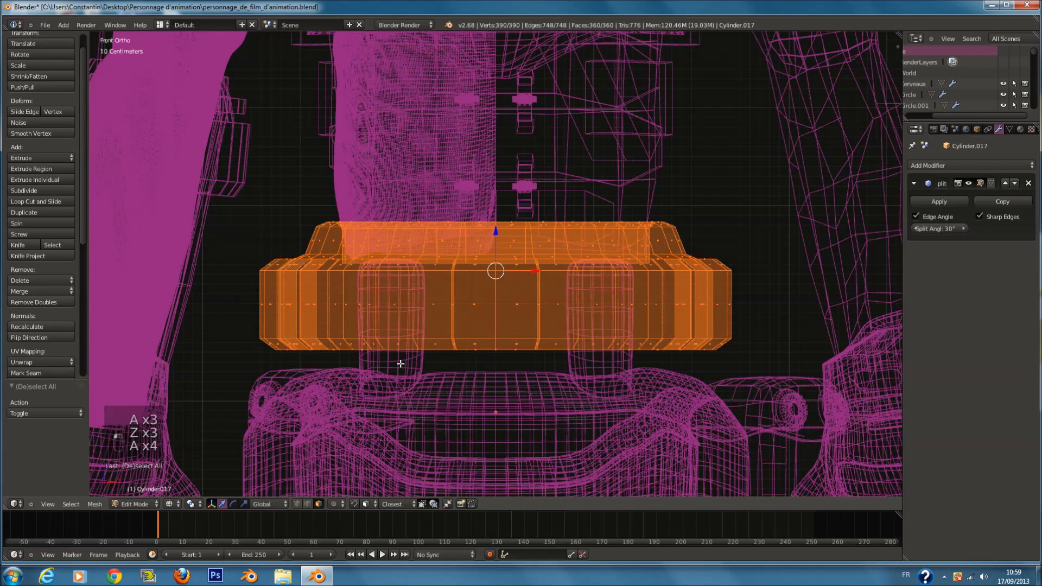
pyautogui.press('b')
pyautogui.moveTo(207, 237); pyautogui.dragTo(220, 284)
pyautogui.press('b')
pyautogui.moveTo(207, 239); pyautogui.dragTo(299, 310)
pyautogui.press('n')
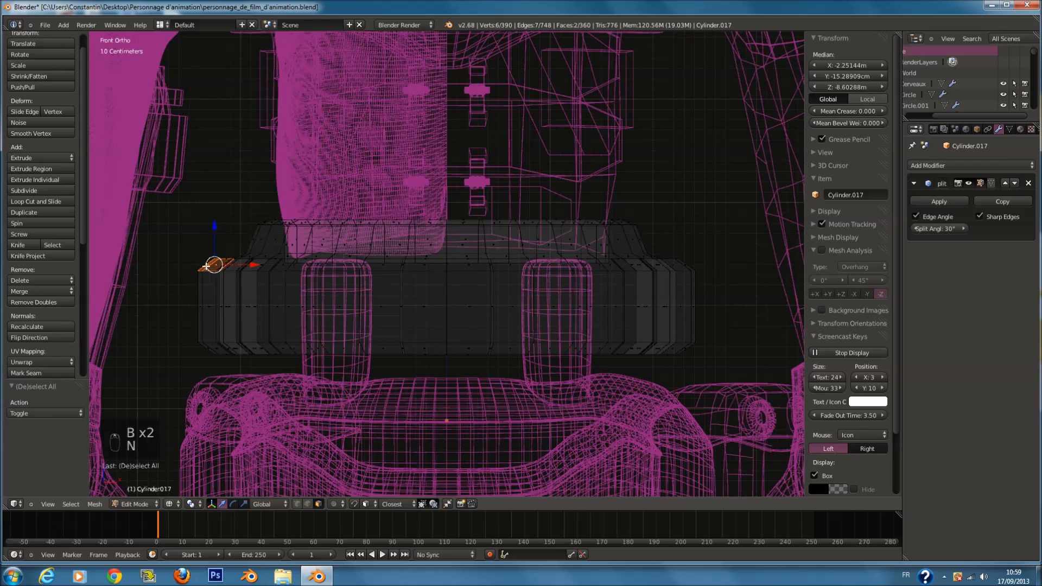
pyautogui.press('n')
pyautogui.press('b')
pyautogui.moveTo(132, 254); pyautogui.dragTo(853, 444)
pyautogui.press('z')
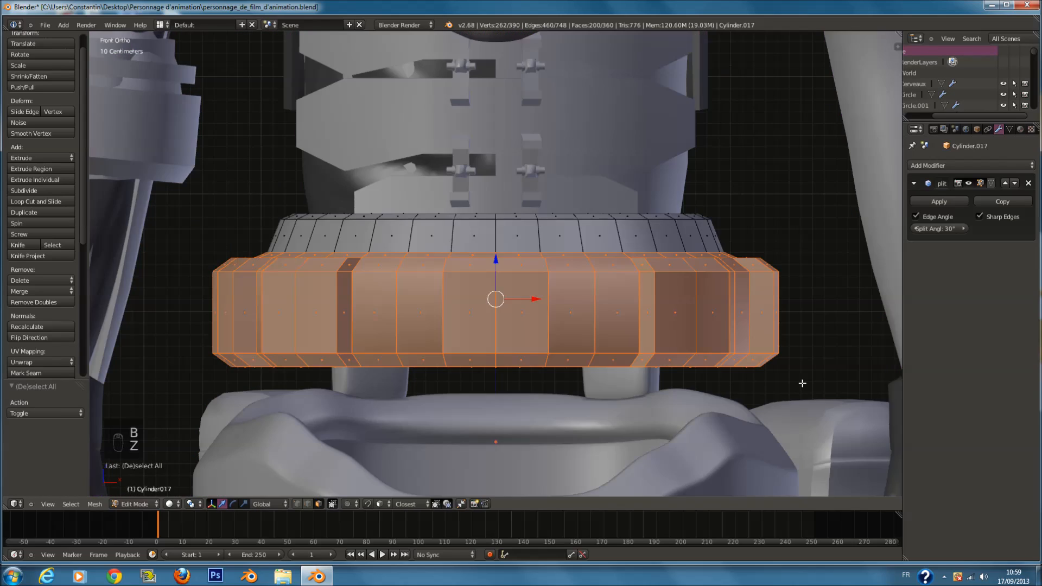
pyautogui.press('s')
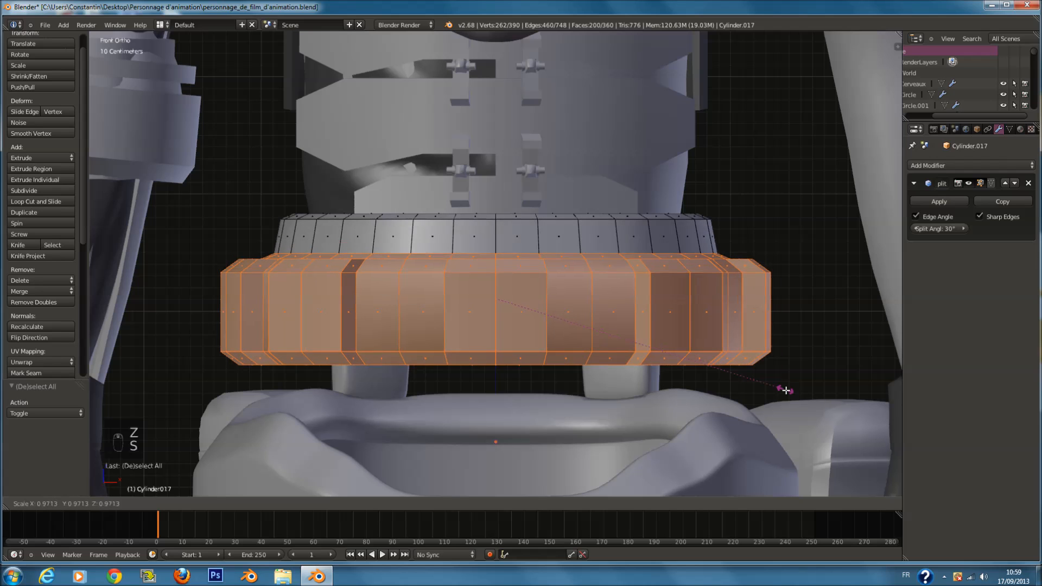
pyautogui.rightClick(787, 389)
# Step: Leave mesh editing of the ring and save the file
pyautogui.scroll(-6, 744, 385)
pyautogui.press('Tab')
pyautogui.scroll(1, 477, 257)
pyautogui.moveTo(478, 257); pyautogui.dragTo(530, 241, button='middle')
pyautogui.hotkey('ctrl', 's')
# Step: Select the ring's whole mesh and flatten it along Z to a factor of 0.632
pyautogui.press('KP_1')
pyautogui.scroll(2, 530, 250)
pyautogui.press('s')
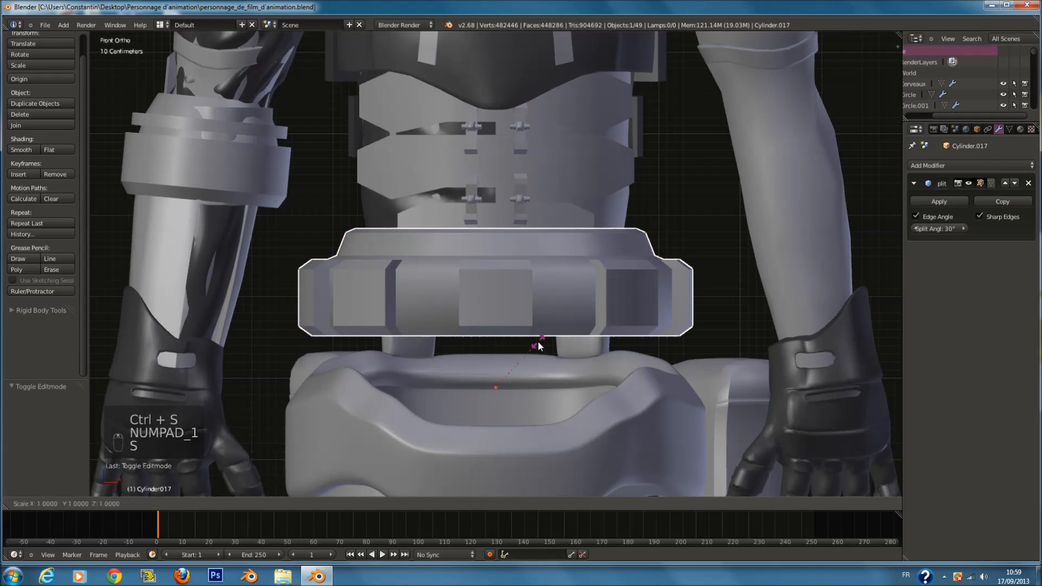
pyautogui.rightClick(550, 367)
pyautogui.press('Tab')
pyautogui.press('a')
pyautogui.press('a')
pyautogui.press('a')
pyautogui.press('a')
pyautogui.press('s')
pyautogui.rightClick(559, 388)
pyautogui.press('z')
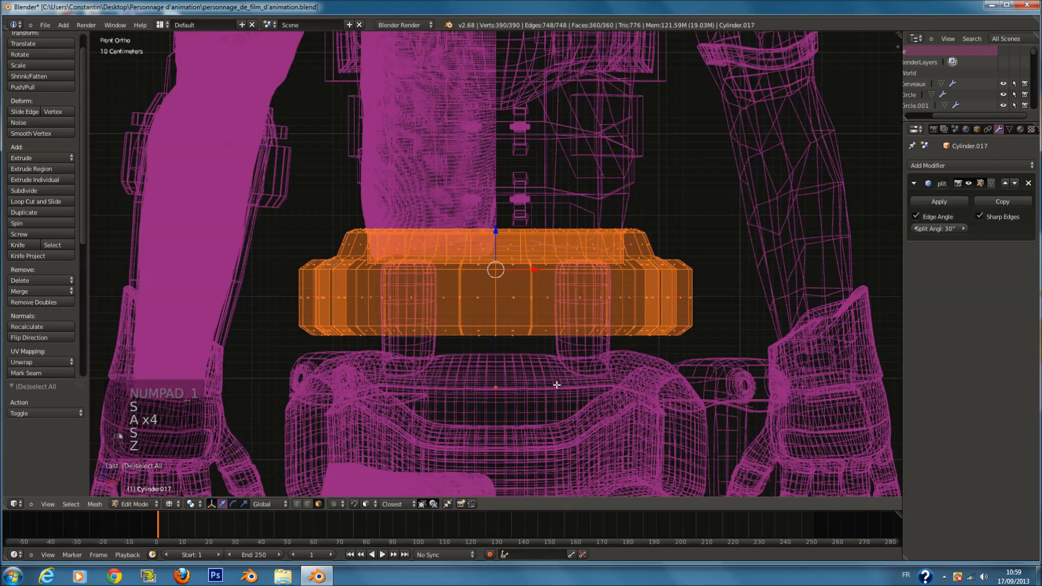
pyautogui.press('z')
pyautogui.press('s')
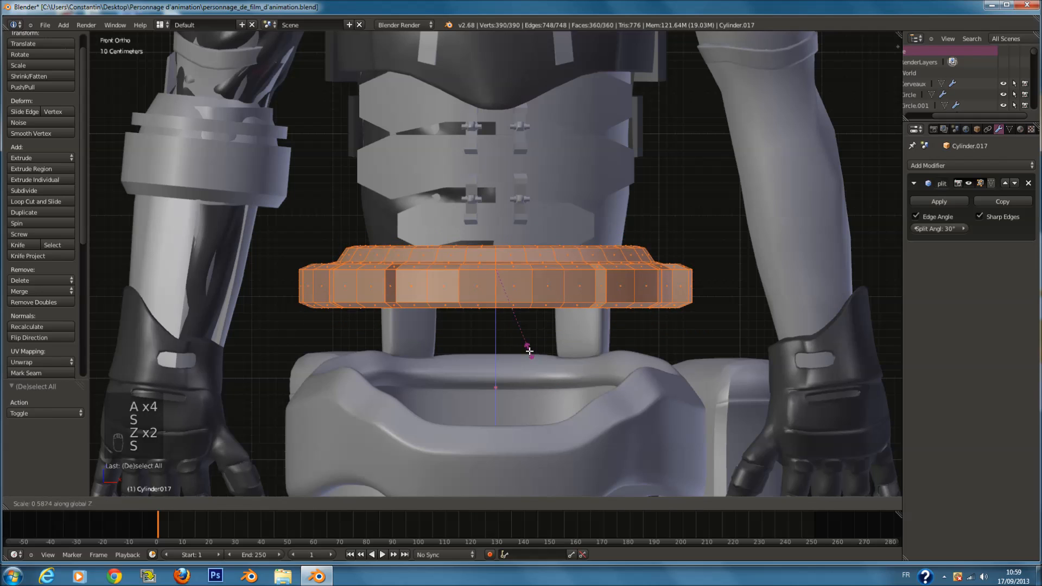
pyautogui.click(532, 360)
# Step: Extrude the ring's bottom face straight down into a long lower collar and save the file
pyautogui.press('z')
pyautogui.press('z')
pyautogui.moveTo(532, 330); pyautogui.dragTo(531, 250, button='middle')
pyautogui.rightClick(530, 248)
pyautogui.hotkey('ctrl', 's')
pyautogui.click(511, 256)
pyautogui.press('KP_1')
pyautogui.press('e')
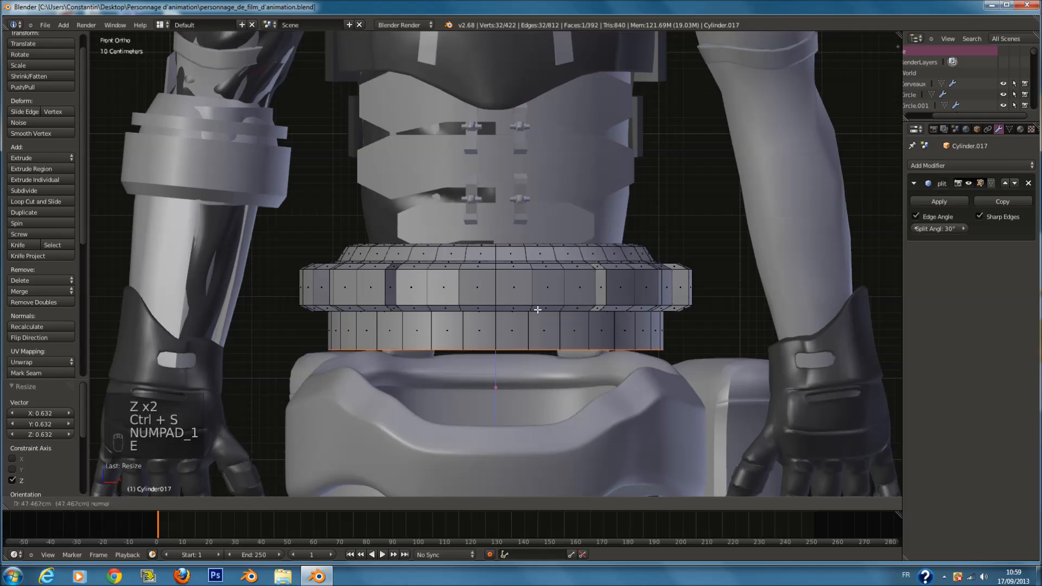
pyautogui.click(569, 424)
pyautogui.press('z')
pyautogui.hotkey('ctrl', 's')
# Step: Lower the ring object about 68 cm along Z so its collar sits in the pelvis opening
pyautogui.press('g')
pyautogui.click(500, 353)
pyautogui.press('z')
pyautogui.press('Tab')
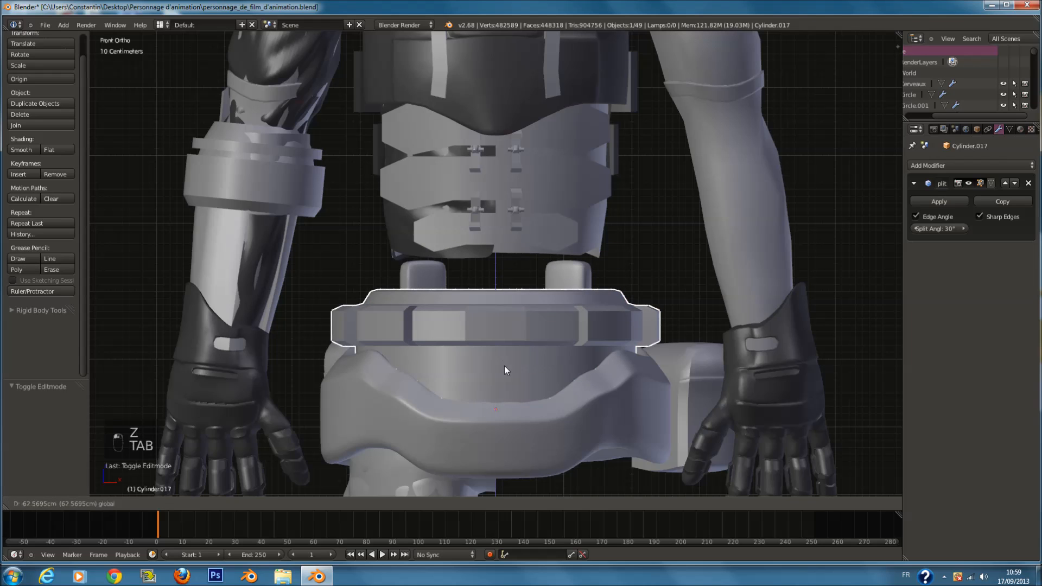
pyautogui.click(505, 368)
# Step: Try nudging the ring's position over the pelvis, save the file, and undo the last change
pyautogui.moveTo(506, 368); pyautogui.dragTo(506, 347, button='middle')
pyautogui.press('Tab')
pyautogui.press('g')
pyautogui.press('Tab')
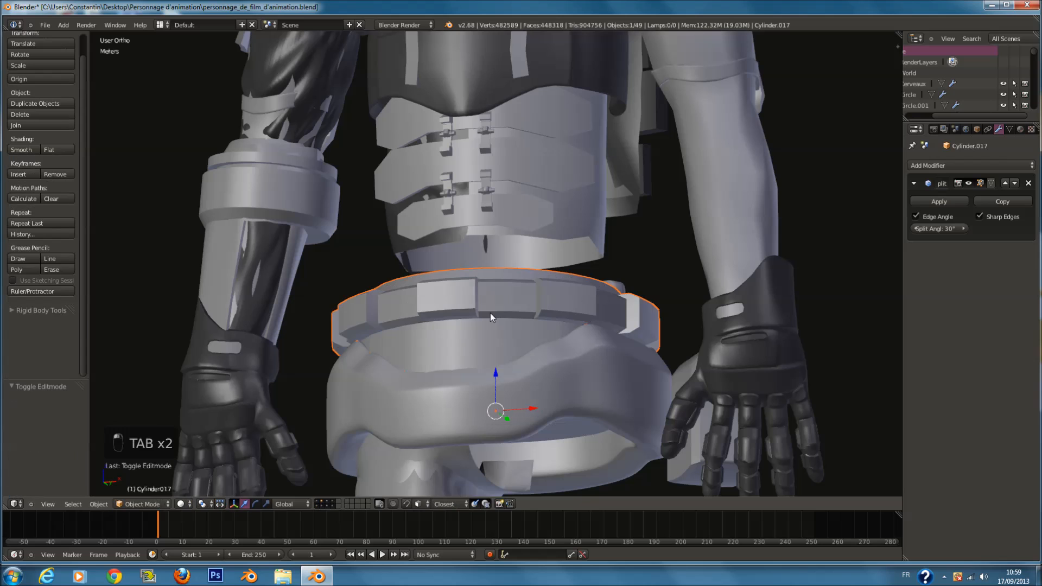
pyautogui.moveTo(501, 366); pyautogui.dragTo(497, 367)
pyautogui.moveTo(496, 366); pyautogui.dragTo(525, 357, button='middle')
pyautogui.hotkey('ctrl', 's')
pyautogui.press('KP_1')
pyautogui.scroll(-4, 514, 354)
pyautogui.hotkey('ctrl', 'z')
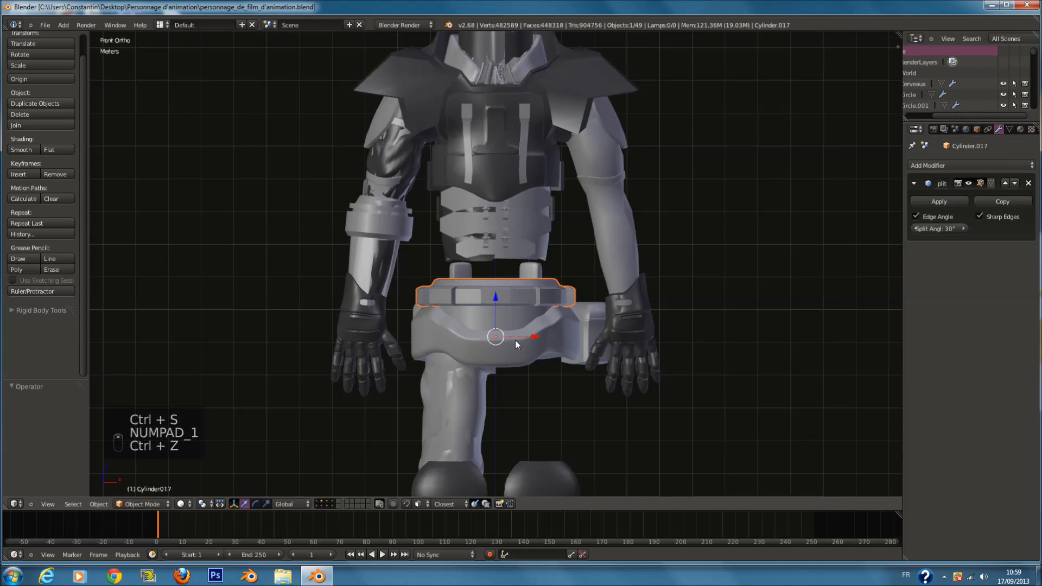
# Step: Raise the ring slightly along Z toward the torso, deselect everything, and save the file
pyautogui.moveTo(500, 308); pyautogui.dragTo(499, 281)
pyautogui.press('a')
pyautogui.scroll(-6, 598, 308)
pyautogui.hotkey('ctrl', 's')
pyautogui.press('a')
pyautogui.press('a')
pyautogui.press('a')
pyautogui.hotkey('ctrl', 's')
pyautogui.scroll(-1, 599, 312)
pyautogui.press('a')
pyautogui.press('a')
pyautogui.press('a')
pyautogui.hotkey('ctrl', 's')
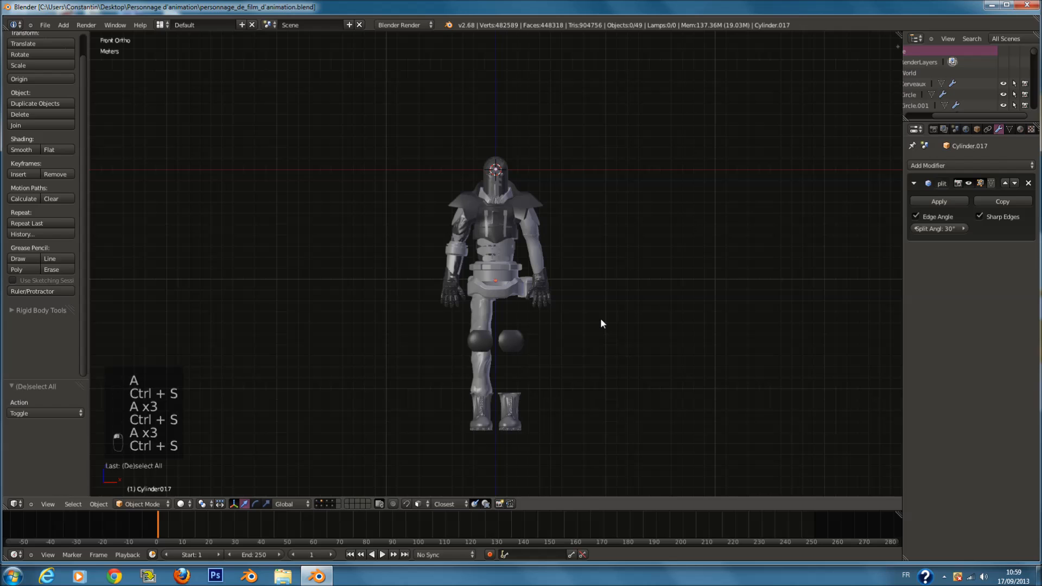
# Step: Frame the view on the helmet dome, display only the first layer, and save the file
pyautogui.scroll(4, 578, 325)
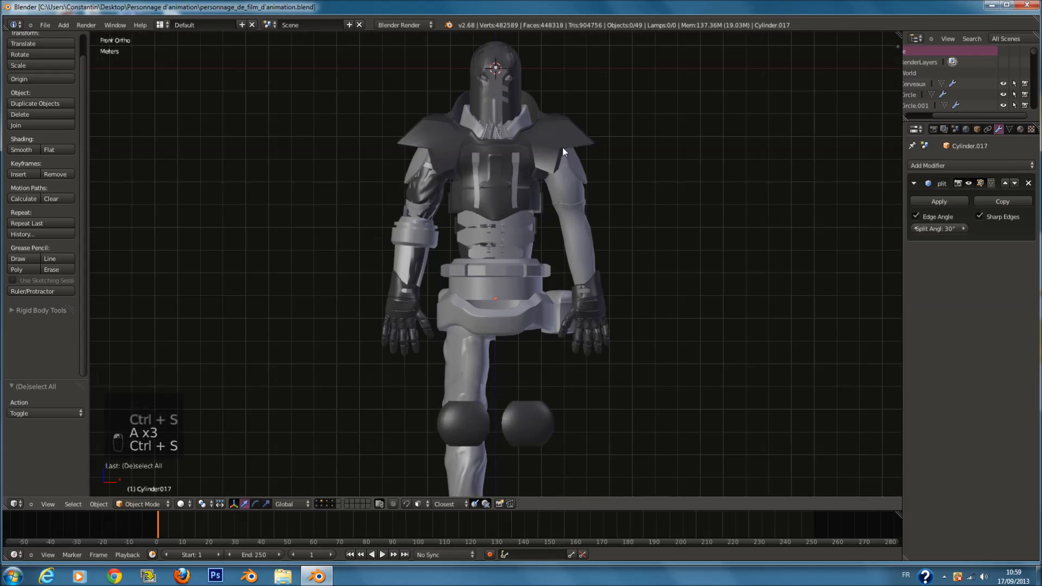
pyautogui.rightClick(515, 61)
pyautogui.press('KP_Decimal')
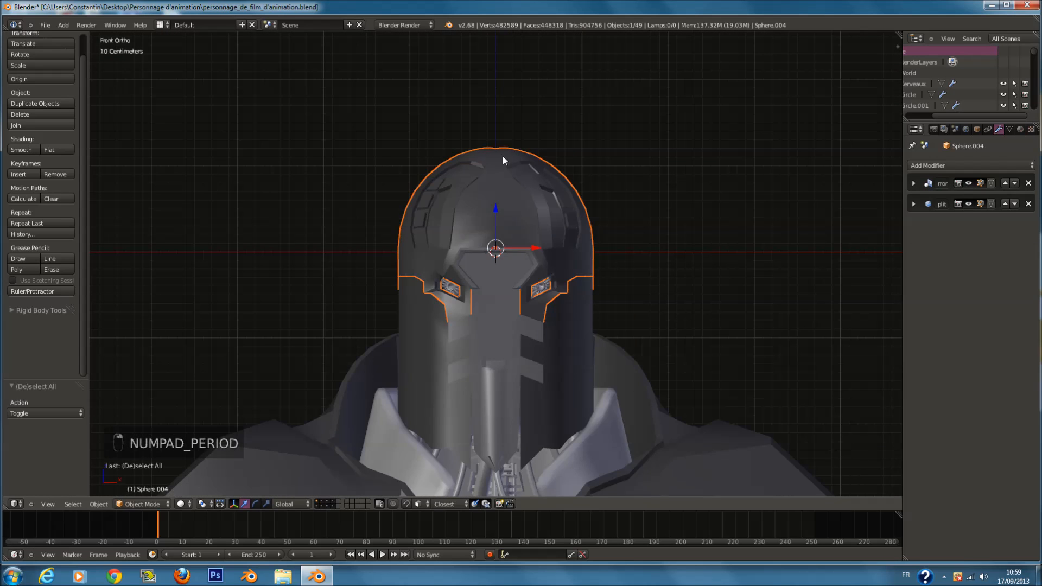
pyautogui.press('z')
pyautogui.rightClick(583, 294)
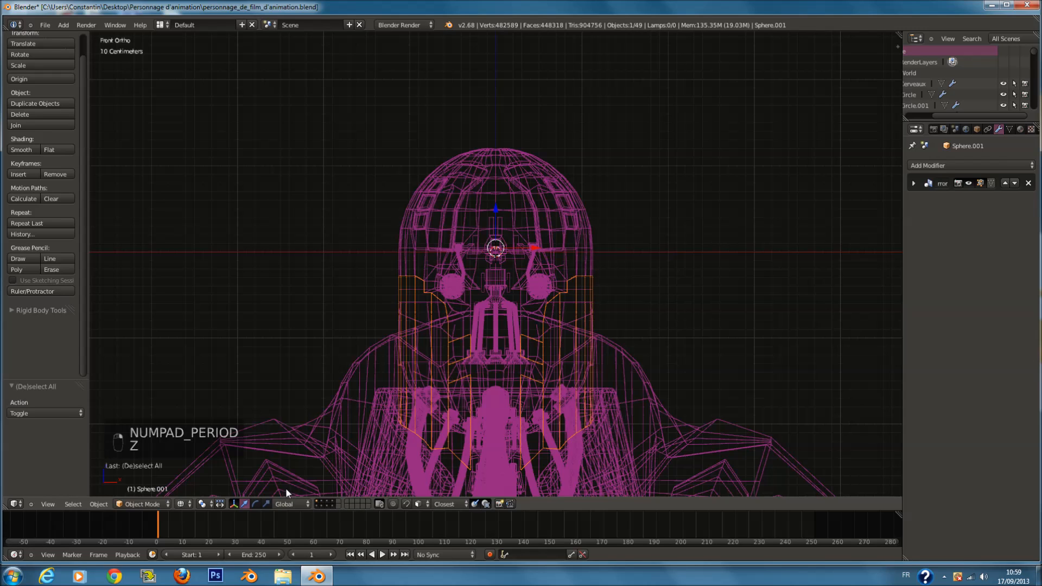
pyautogui.click(317, 501)
pyautogui.hotkey('ctrl', 's')
pyautogui.click(615, 327)
# Step: Select all helmet pieces in wireframe and examine the face plate's Mirror modifier settings
pyautogui.press('z')
pyautogui.rightClick(564, 229)
pyautogui.keyDown('shift'); pyautogui.rightClick(502, 270); pyautogui.keyUp('shift')
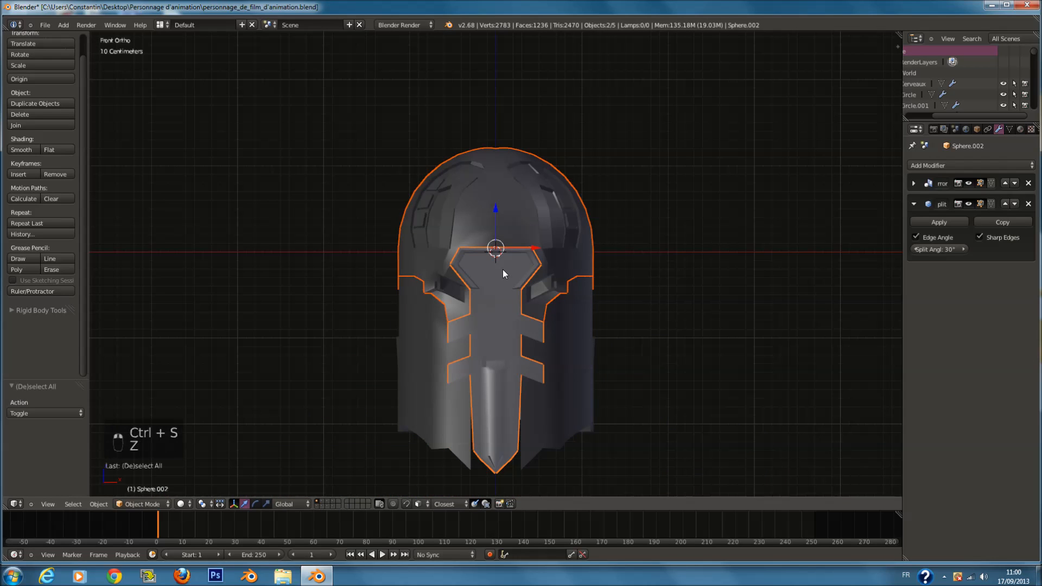
pyautogui.press('z')
pyautogui.press('a')
pyautogui.press('a')
pyautogui.press('a')
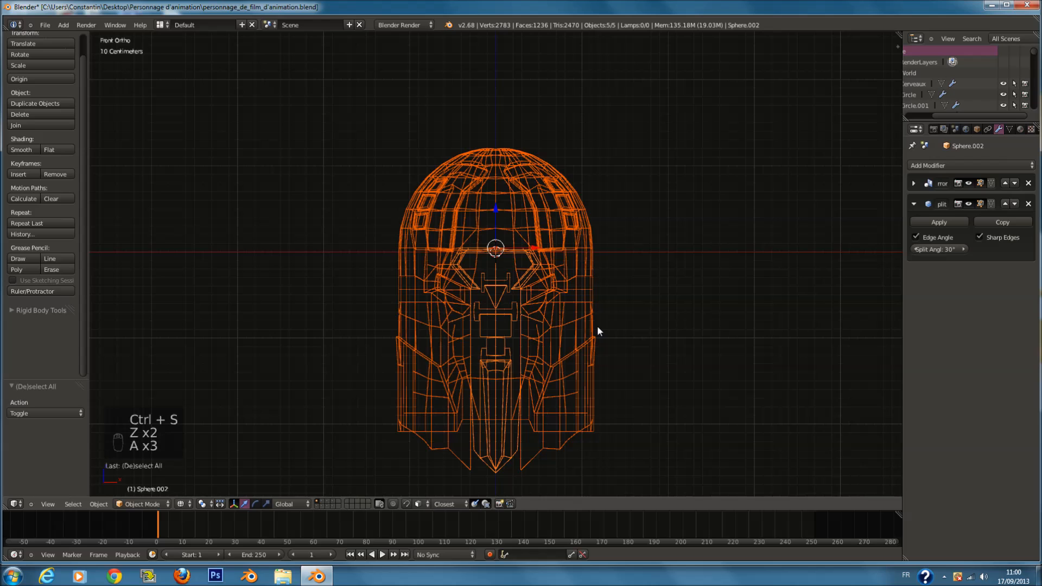
pyautogui.scroll(-1, 597, 325)
pyautogui.click(914, 183)
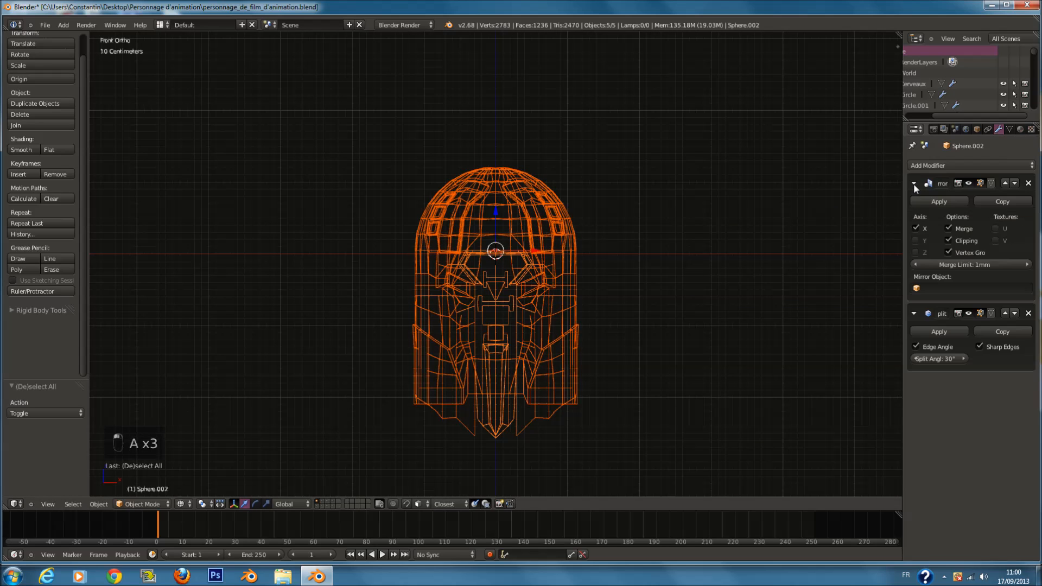
pyautogui.click(914, 184)
pyautogui.scroll(3, 508, 242)
# Step: Apply the Mirror modifiers of the helmet dome, the lower side guard and the face plate
pyautogui.rightClick(520, 188)
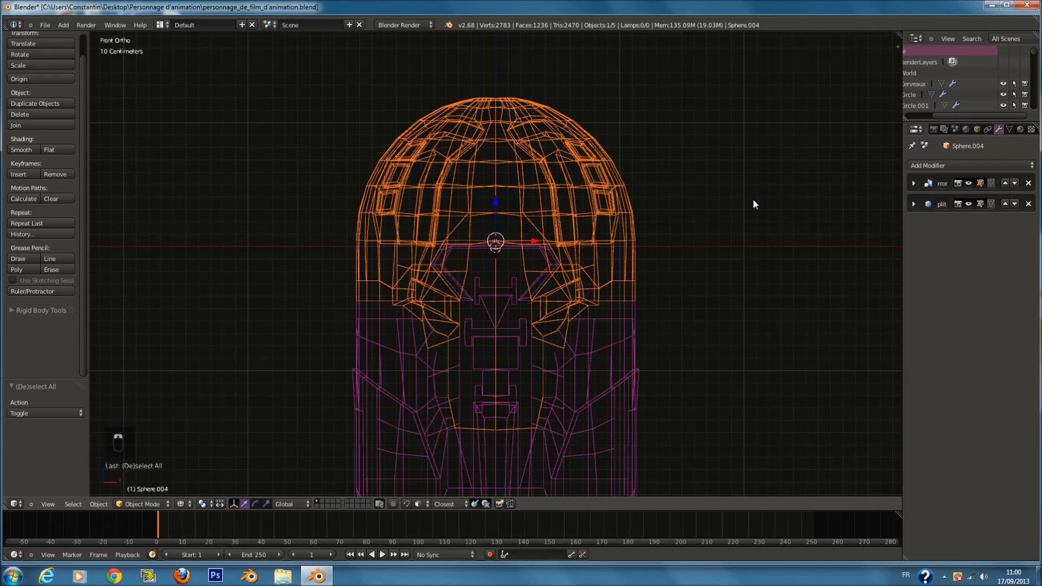
pyautogui.click(914, 184)
pyautogui.click(940, 202)
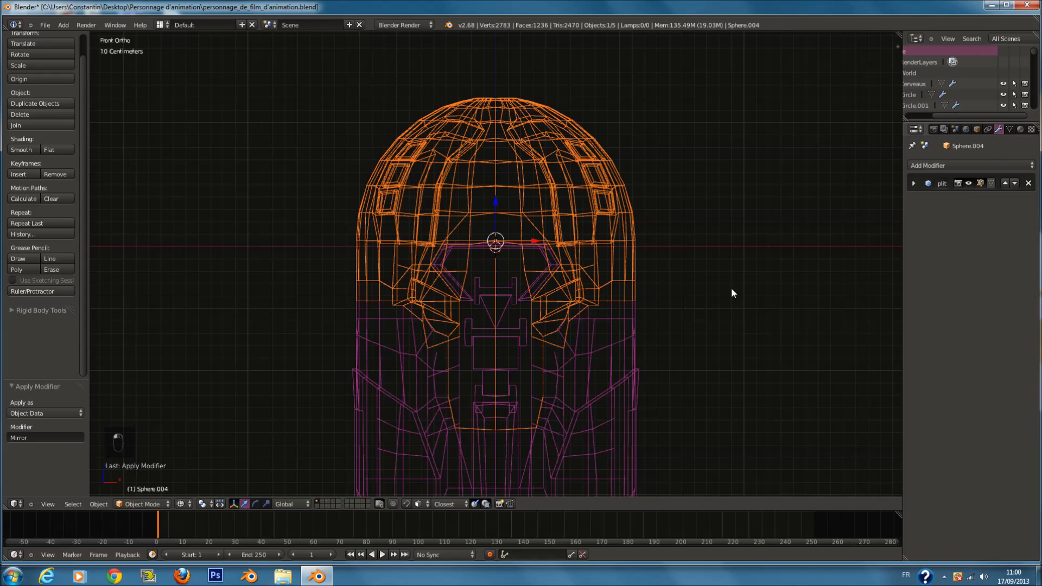
pyautogui.rightClick(636, 327)
pyautogui.click(938, 203)
pyautogui.keyDown('shift'); pyautogui.scroll(-4, 634, 298); pyautogui.keyUp('shift')
pyautogui.rightClick(488, 321)
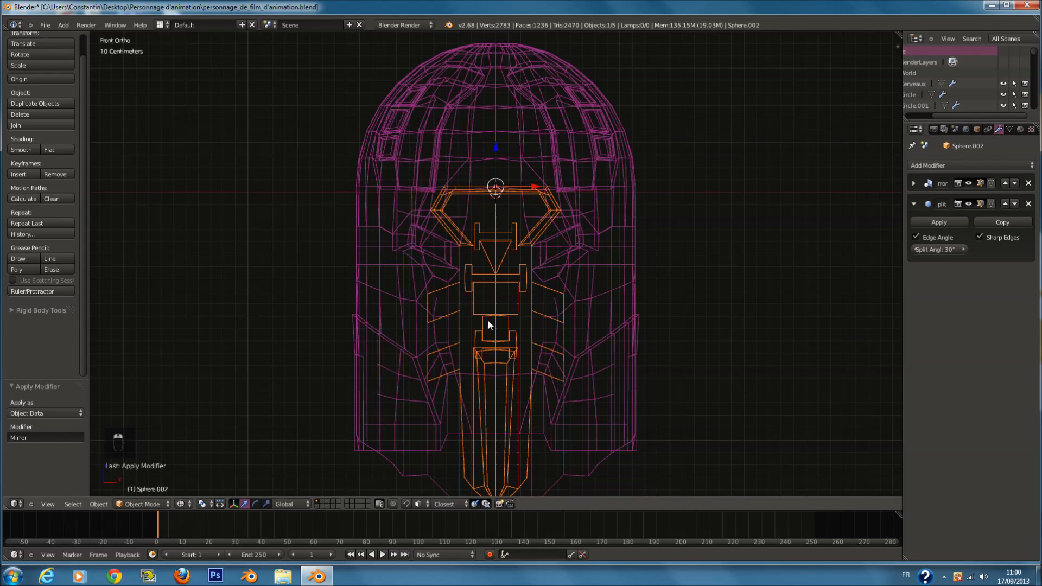
pyautogui.click(915, 183)
pyautogui.click(942, 202)
# Step: Select the helmet's lower inner shell and open its Mirror modifier settings
pyautogui.moveTo(825, 217); pyautogui.dragTo(622, 329, button='middle')
pyautogui.rightClick(622, 331)
pyautogui.press('z')
pyautogui.press('z')
pyautogui.rightClick(504, 243)
pyautogui.rightClick(402, 320)
pyautogui.rightClick(392, 226)
pyautogui.rightClick(412, 304)
pyautogui.click(916, 182)
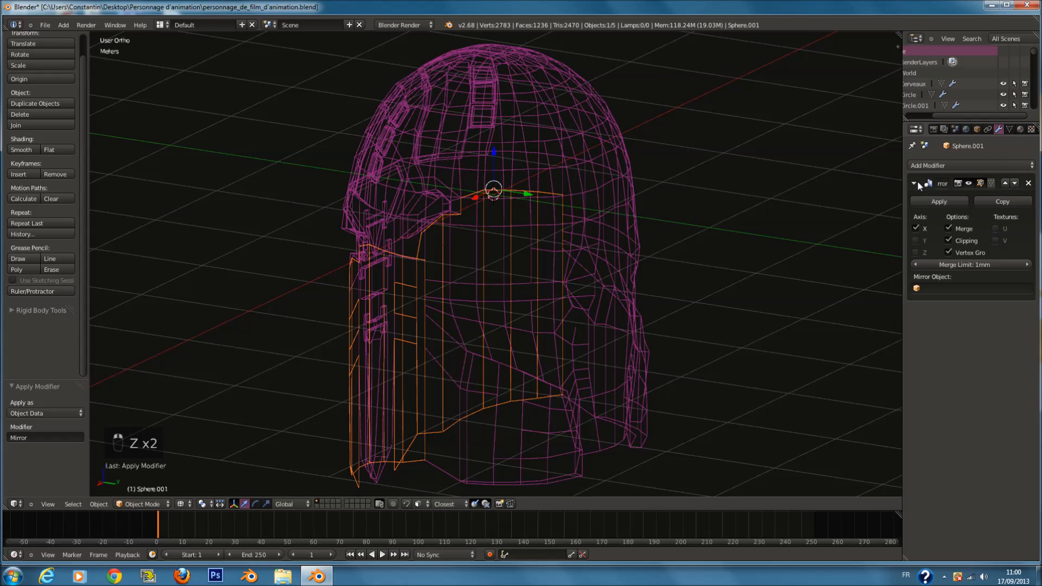
# Step: Undo the Mirror modifier applications on the helmet pieces
pyautogui.hotkey('ctrl', 'z')
pyautogui.hotkey('ctrl', 'z')
pyautogui.hotkey('ctrl', 'z')
pyautogui.hotkey('ctrl', 'z')
pyautogui.hotkey('ctrl', 'z')
pyautogui.hotkey('ctrl', 'z')
pyautogui.hotkey('ctrl', 'z')
pyautogui.hotkey('ctrl', 'z')
pyautogui.hotkey('ctrl', 'z')
pyautogui.hotkey('ctrl', 'z')
pyautogui.hotkey('ctrl', 'z')
pyautogui.hotkey('ctrl', 'z')
pyautogui.hotkey('ctrl', 'z')
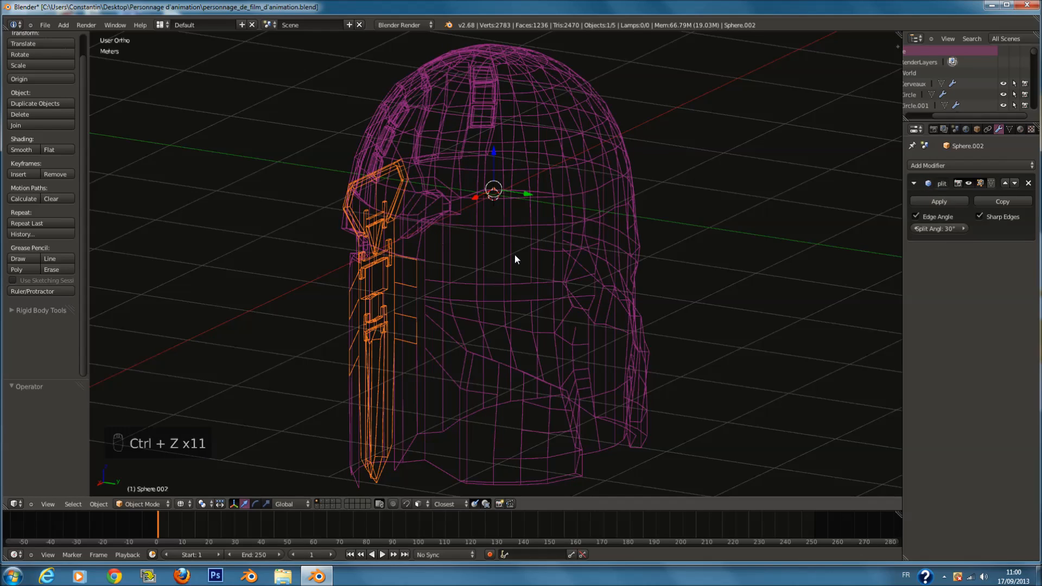
pyautogui.moveTo(515, 256); pyautogui.dragTo(528, 202, button='middle')
pyautogui.hotkey('ctrl', 'z')
pyautogui.hotkey('ctrl', 'z')
pyautogui.hotkey('ctrl', 'z')
pyautogui.hotkey('ctrl', 'z')
pyautogui.hotkey('ctrl', 'z')
pyautogui.hotkey('ctrl', 'z')
pyautogui.hotkey('ctrl', 'z')
pyautogui.hotkey('ctrl', 'z')
pyautogui.hotkey('ctrl', 'z')
# Step: Apply the Mirror modifiers of the helmet dome and the lower side guard
pyautogui.click(935, 201)
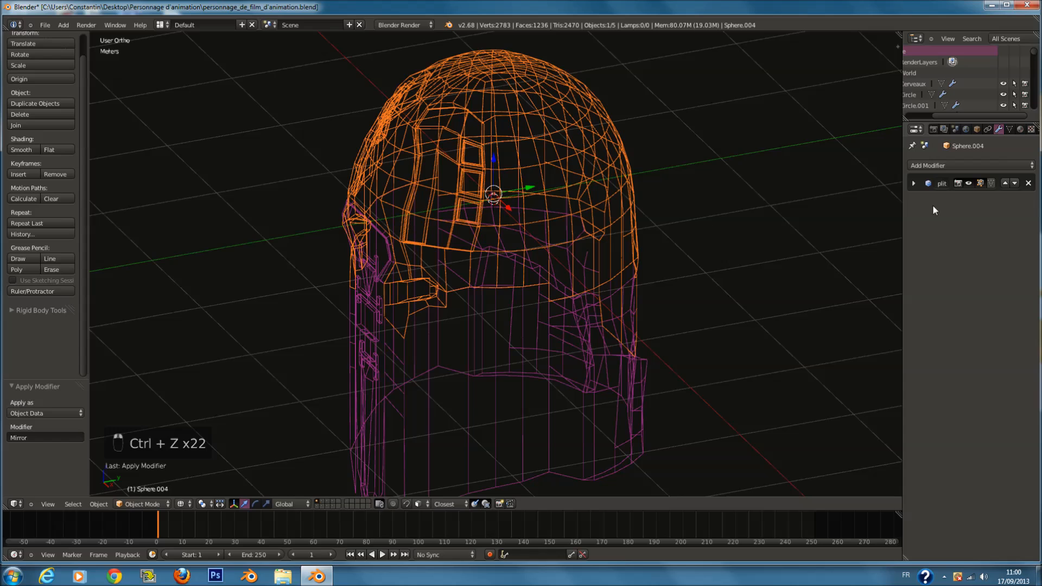
pyautogui.rightClick(516, 367)
pyautogui.moveTo(517, 367); pyautogui.dragTo(624, 325, button='middle')
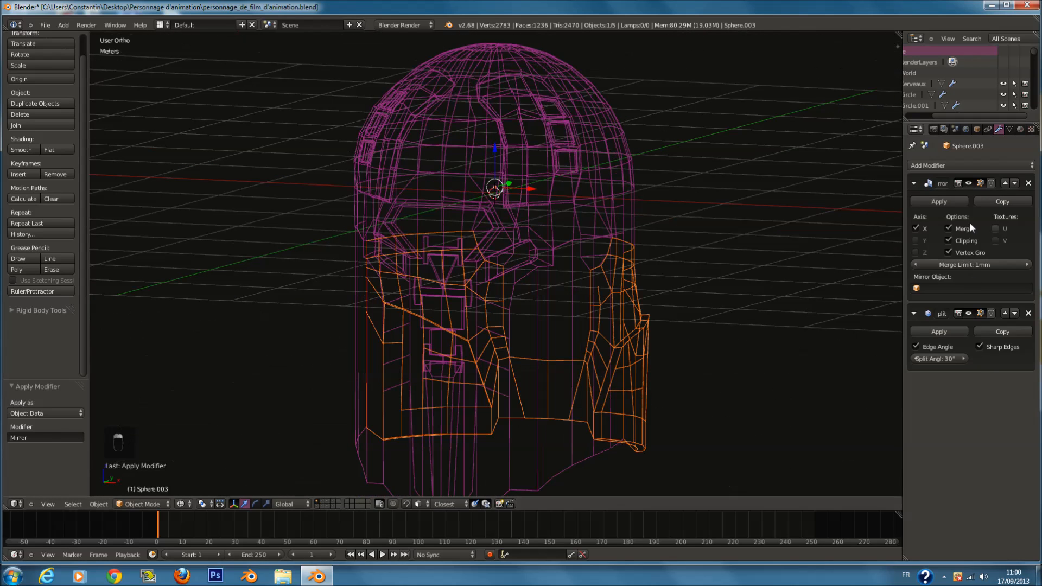
pyautogui.click(948, 203)
# Step: Apply the face plate's Mirror modifier and reselect the lower side guard
pyautogui.rightClick(448, 379)
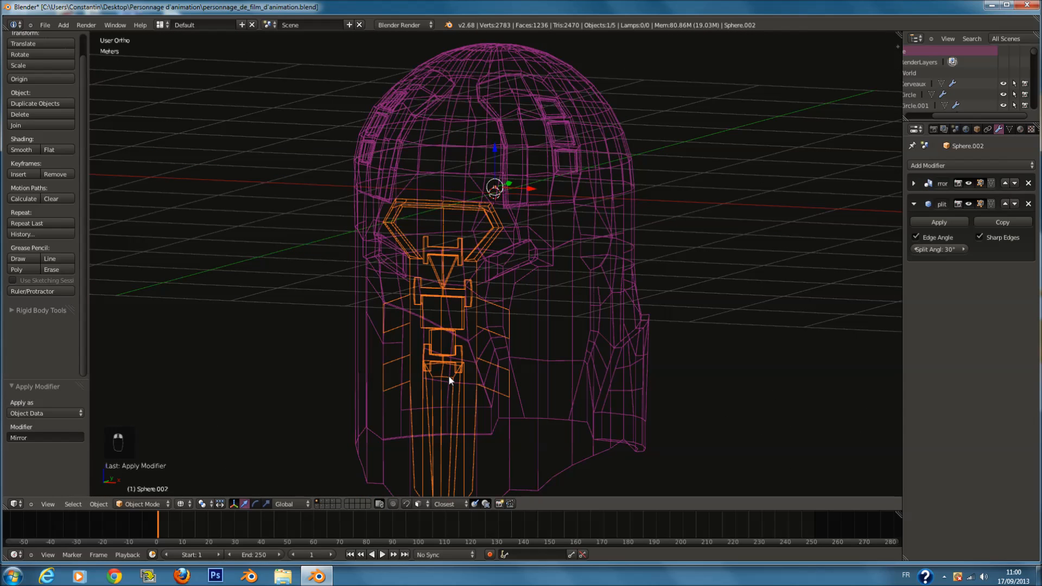
pyautogui.click(918, 184)
pyautogui.click(954, 201)
pyautogui.rightClick(651, 342)
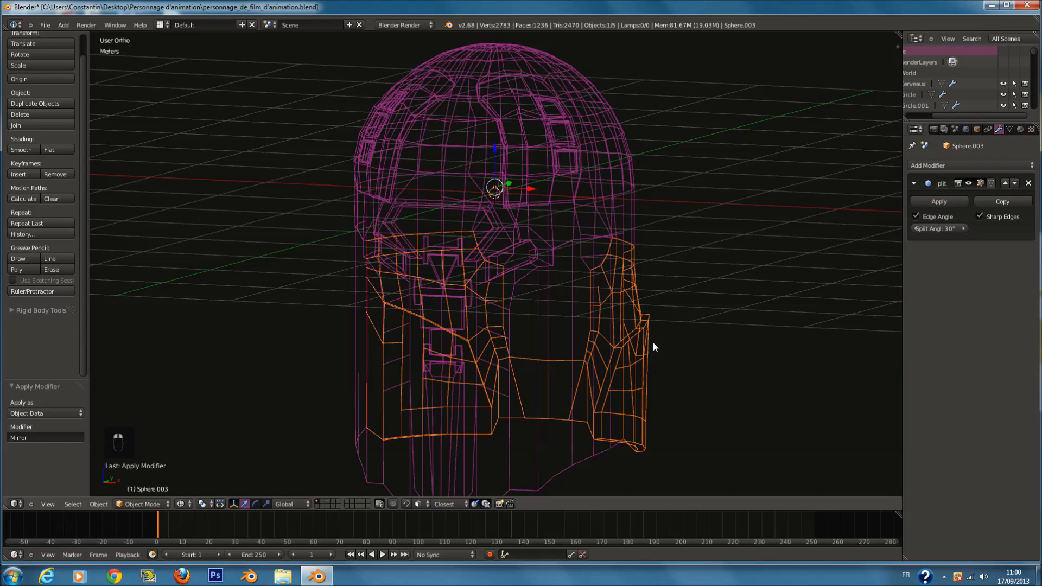
# Step: Try to join all the helmet pieces into a single object and undo the join
pyautogui.press('z')
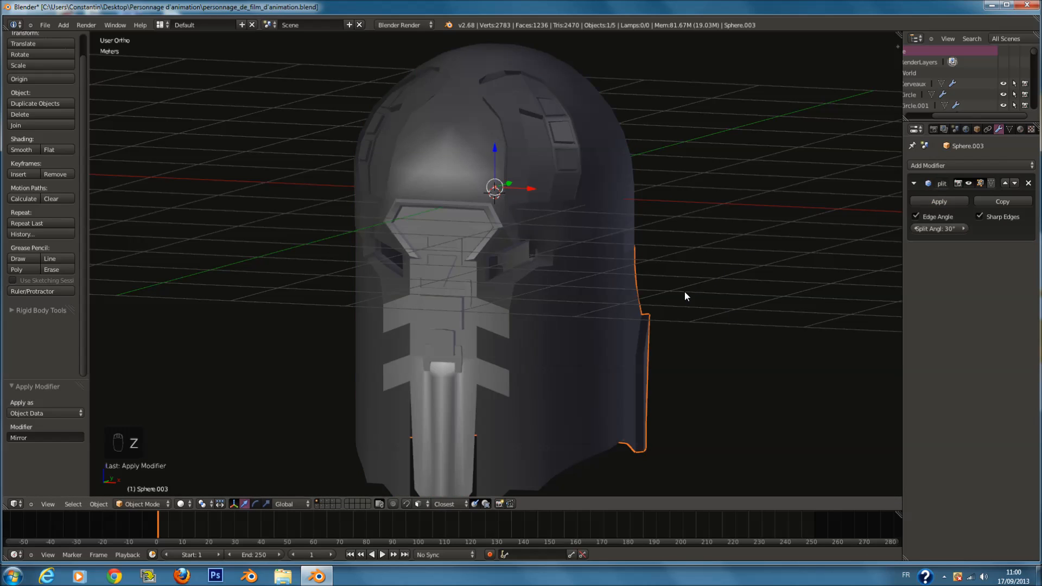
pyautogui.press('z')
pyautogui.press('a')
pyautogui.press('a')
pyautogui.press('a')
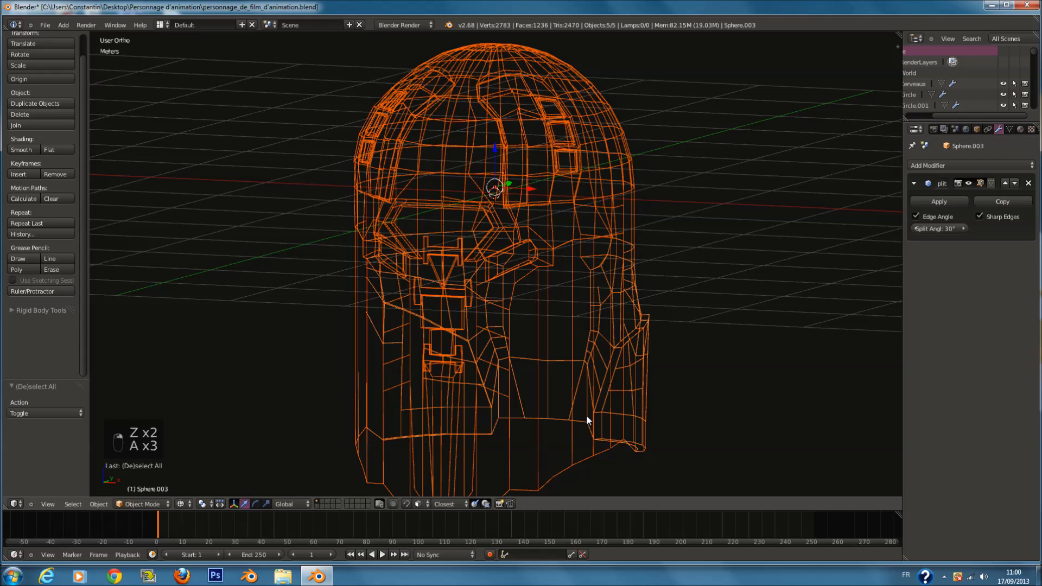
pyautogui.scroll(-2, 587, 414)
pyautogui.hotkey('ctrl', 'j')
pyautogui.hotkey('ctrl', 'z')
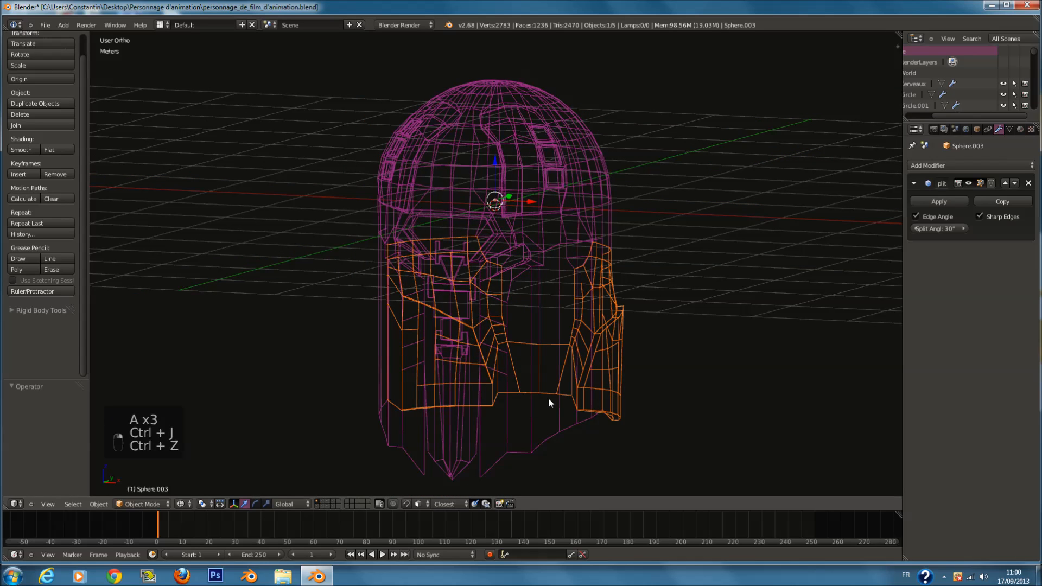
# Step: Select the helmet's lower inner shell and open its mesh for editing in solid shading
pyautogui.press('z')
pyautogui.rightClick(552, 413)
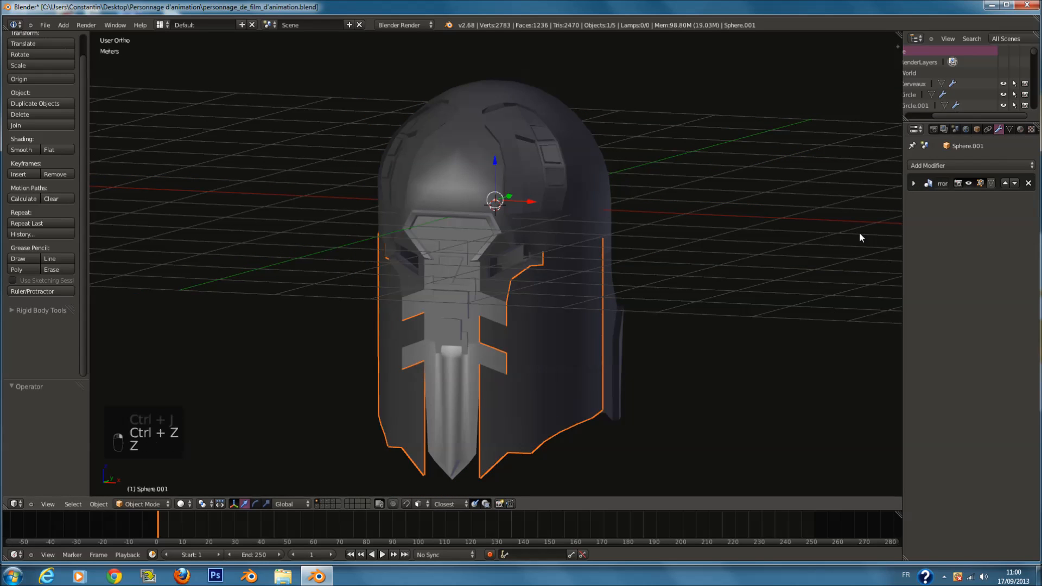
pyautogui.press('z')
pyautogui.press('Tab')
pyautogui.press('z')
pyautogui.moveTo(685, 320); pyautogui.dragTo(749, 323, button='middle')
pyautogui.scroll(1, 499, 347)
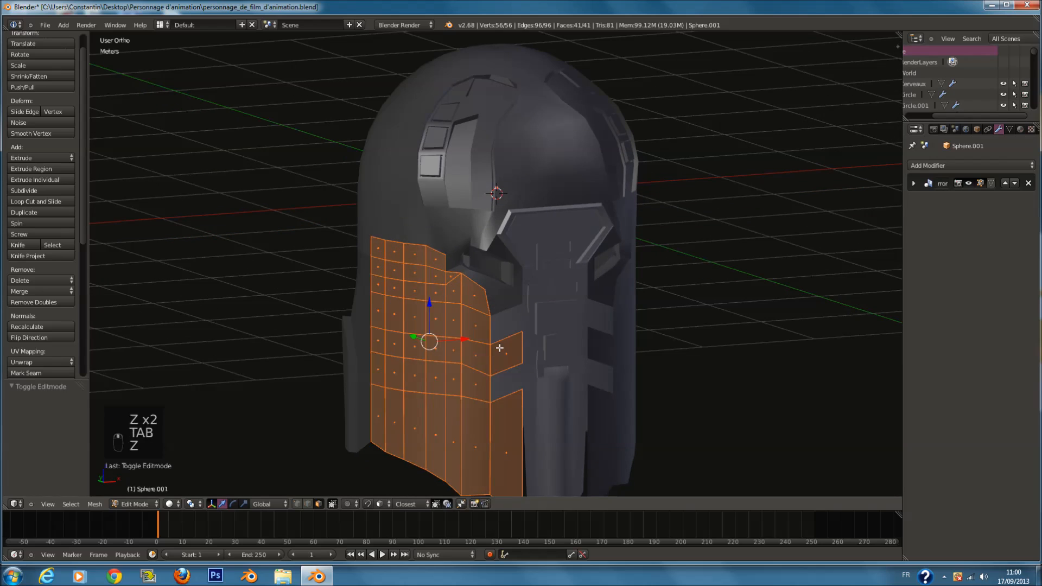
# Step: Try moving single faces at the lower inner shell's front edge and side to test its mirrored half
pyautogui.rightClick(505, 352)
pyautogui.press('g')
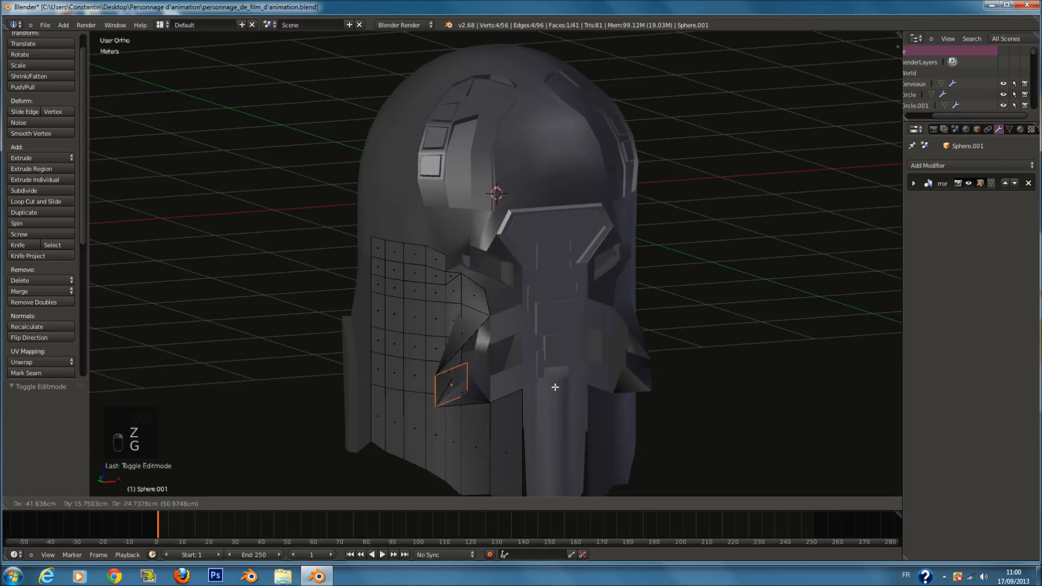
pyautogui.rightClick(603, 347)
pyautogui.rightClick(498, 427)
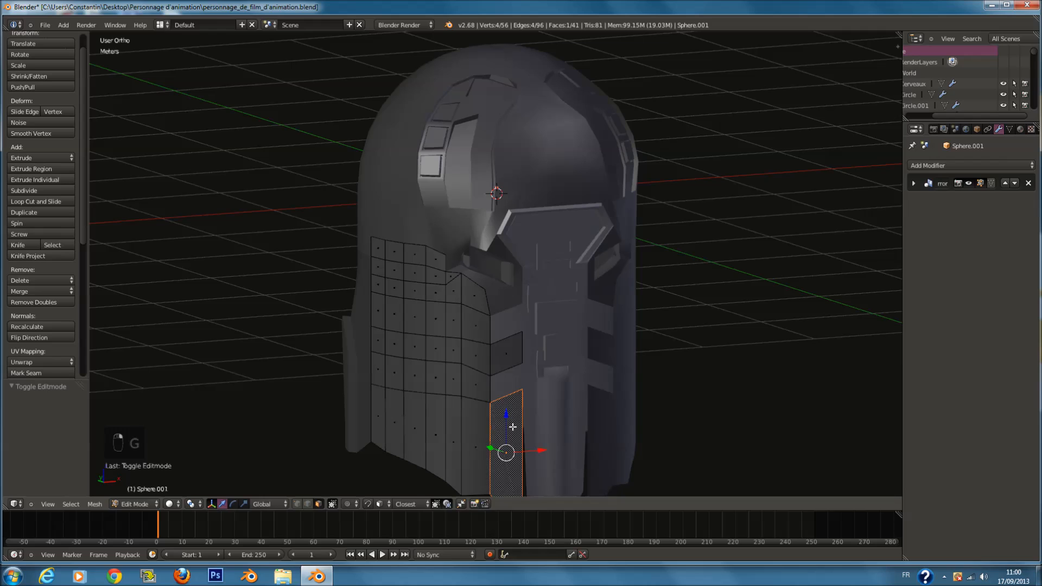
pyautogui.press('g')
pyautogui.rightClick(529, 442)
pyautogui.rightClick(458, 352)
pyautogui.press('g')
pyautogui.rightClick(453, 348)
# Step: Apply the lower inner shell's Mirror modifier in Object Mode
pyautogui.press('Tab')
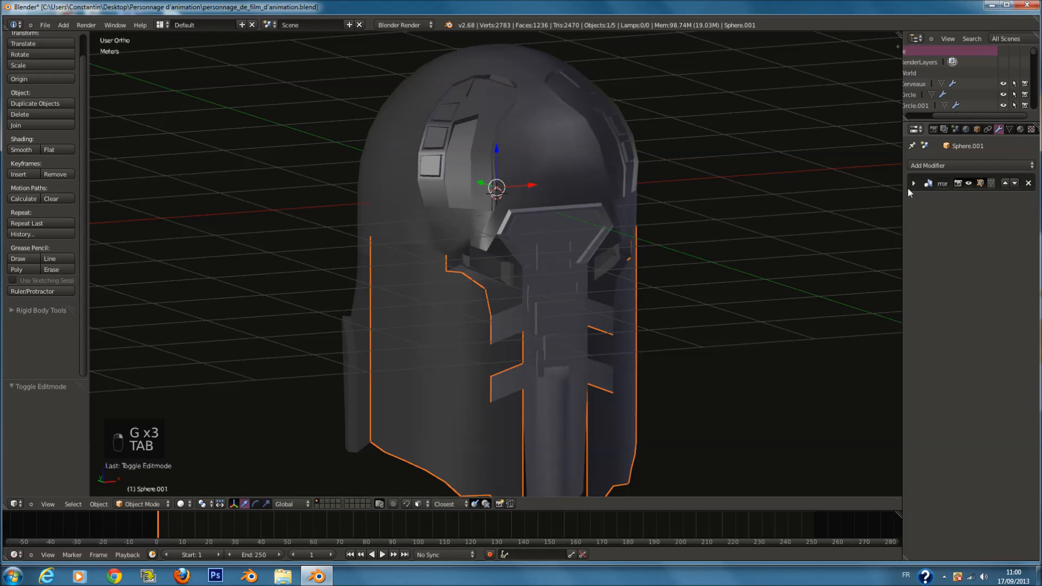
pyautogui.click(914, 183)
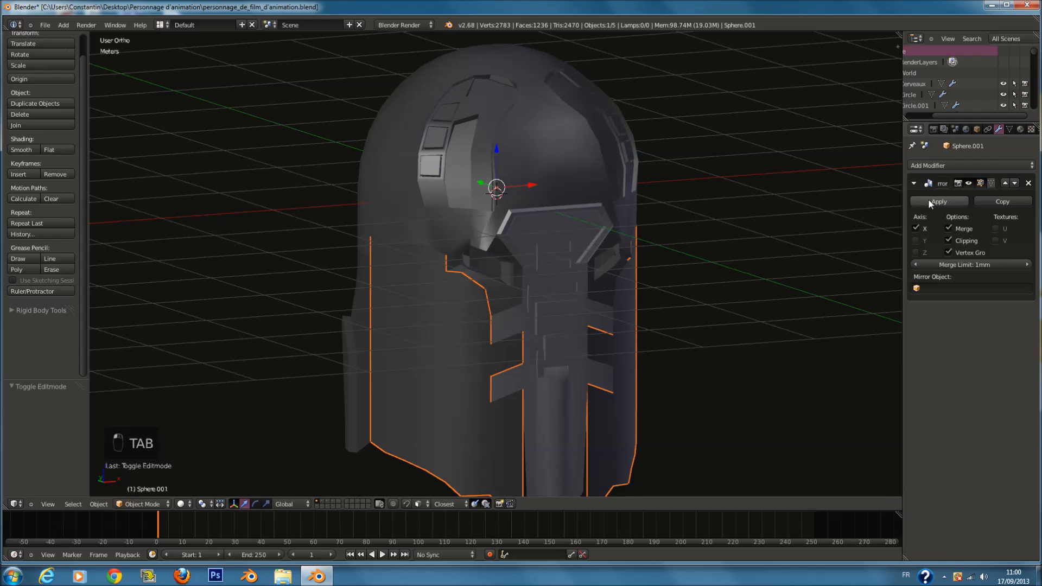
pyautogui.click(929, 199)
# Step: Try moving various faces of the lower inner shell to test whether both halves are now independent
pyautogui.press('Tab')
pyautogui.scroll(1, 485, 309)
pyautogui.scroll(1, 426, 303)
pyautogui.press('g')
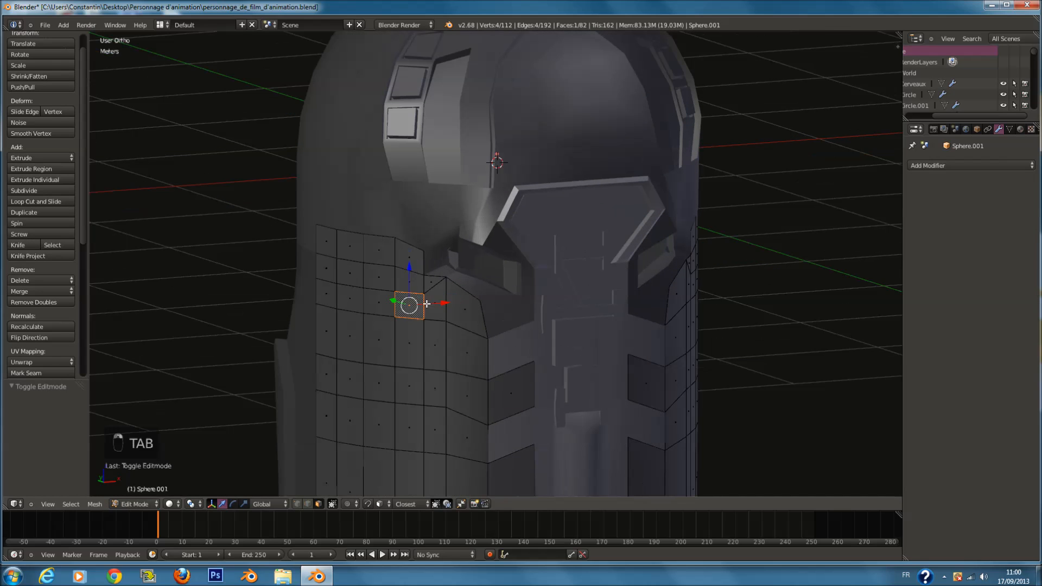
pyautogui.click(426, 383)
pyautogui.press('g')
pyautogui.rightClick(391, 427)
pyautogui.press('g')
pyautogui.click(377, 404)
pyautogui.scroll(-2, 386, 404)
pyautogui.press('g')
pyautogui.rightClick(442, 455)
pyautogui.press('g')
pyautogui.press('g')
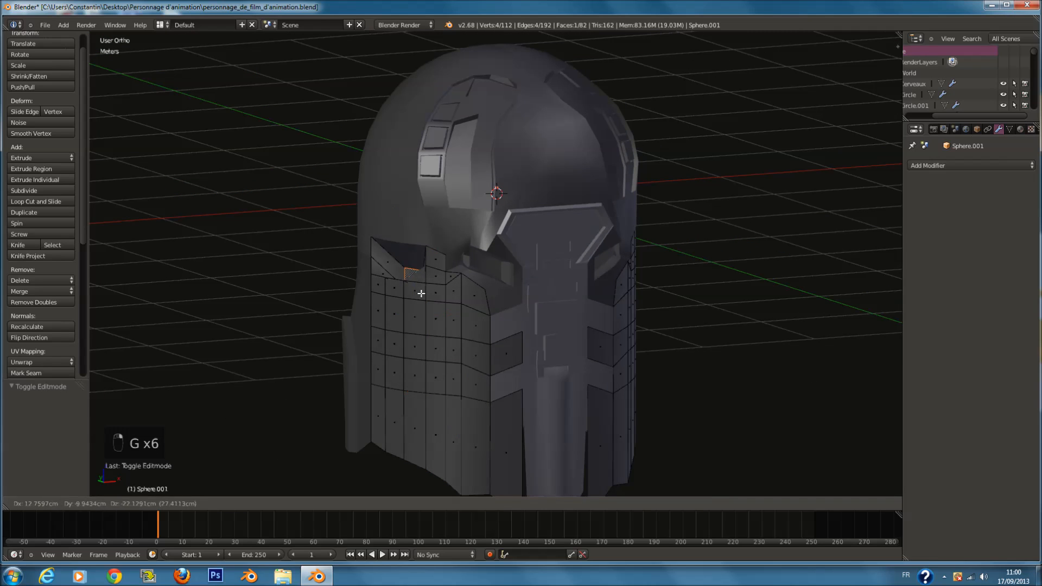
pyautogui.rightClick(315, 266)
pyautogui.moveTo(353, 288); pyautogui.dragTo(408, 329, button='middle')
pyautogui.press('g')
pyautogui.rightClick(372, 371)
pyautogui.press('Tab')
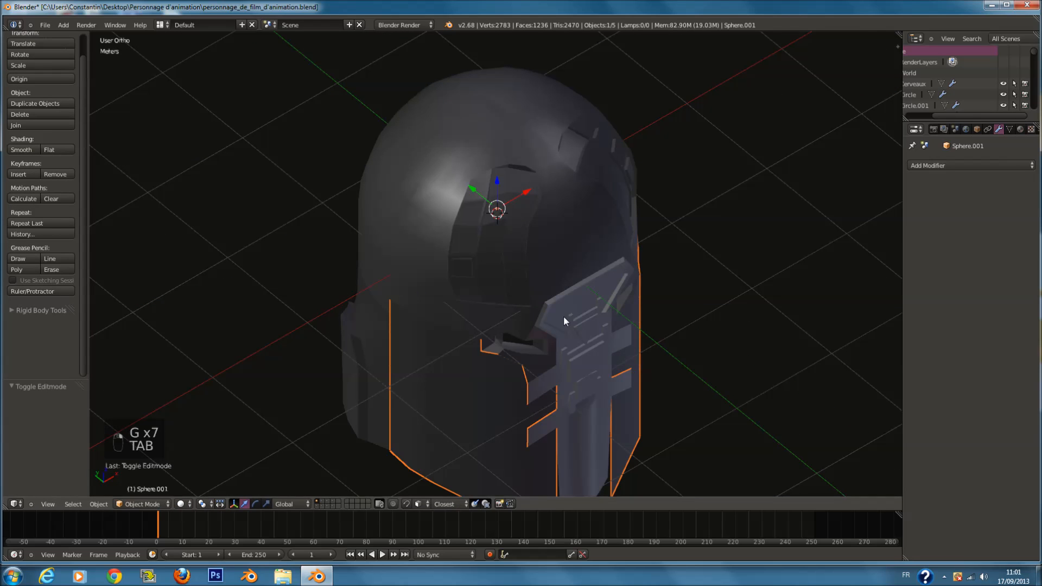
# Step: Select the helmet dome, inner shell, face plate and side guard in front wireframe view and join them into one object
pyautogui.press('KP_1')
pyautogui.press('z')
pyautogui.rightClick(525, 297)
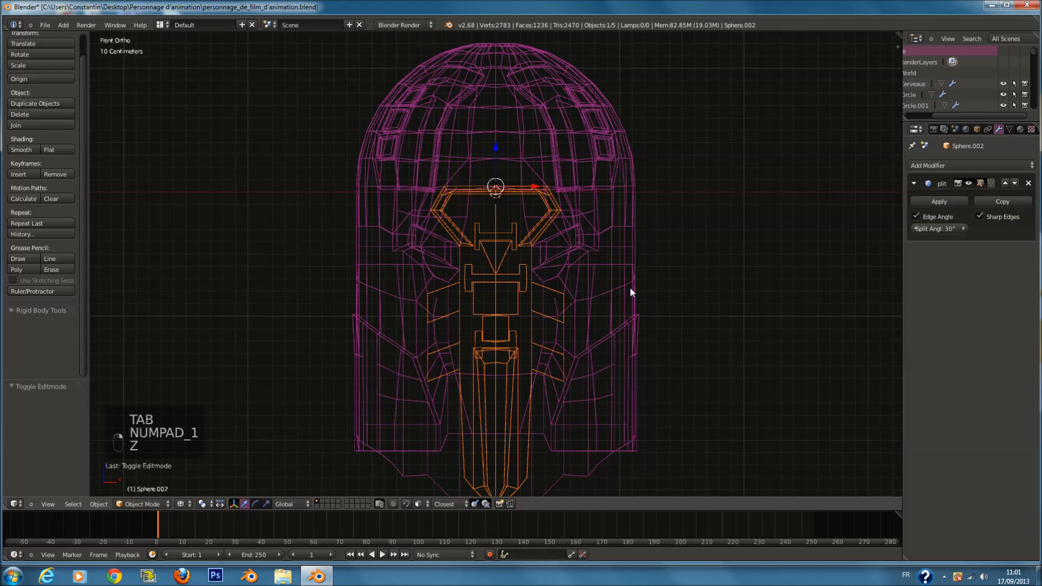
pyautogui.moveTo(611, 285); pyautogui.dragTo(621, 279, button='right')
pyautogui.rightClick(587, 263)
pyautogui.keyDown('shift'); pyautogui.rightClick(579, 244); pyautogui.keyUp('shift')
pyautogui.keyDown('shift'); pyautogui.rightClick(504, 277); pyautogui.keyUp('shift')
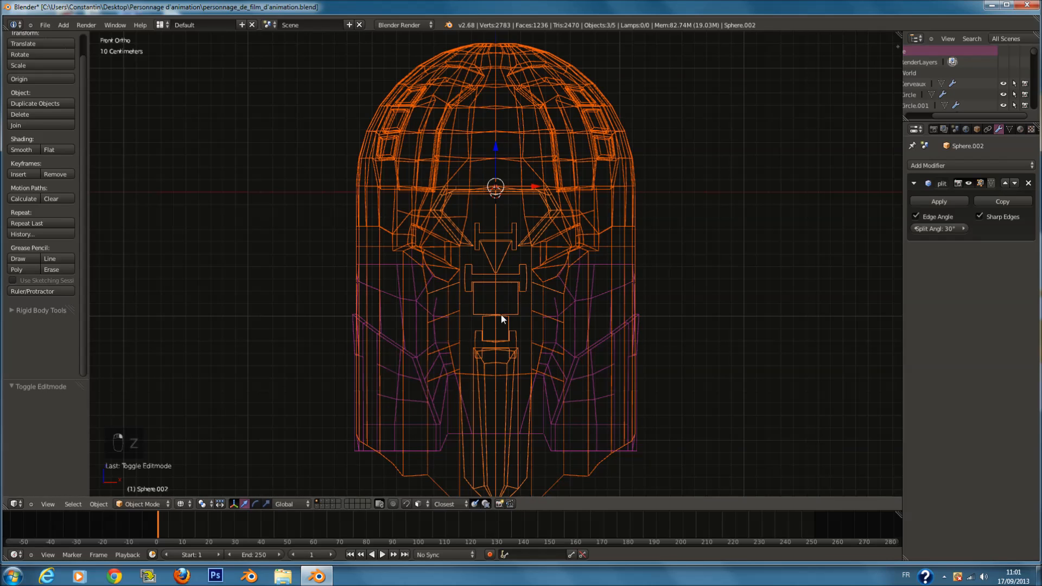
pyautogui.keyDown('shift'); pyautogui.rightClick(438, 405); pyautogui.keyUp('shift')
pyautogui.keyDown('shift'); pyautogui.rightClick(444, 400); pyautogui.keyUp('shift')
pyautogui.hotkey('ctrl', 'j')
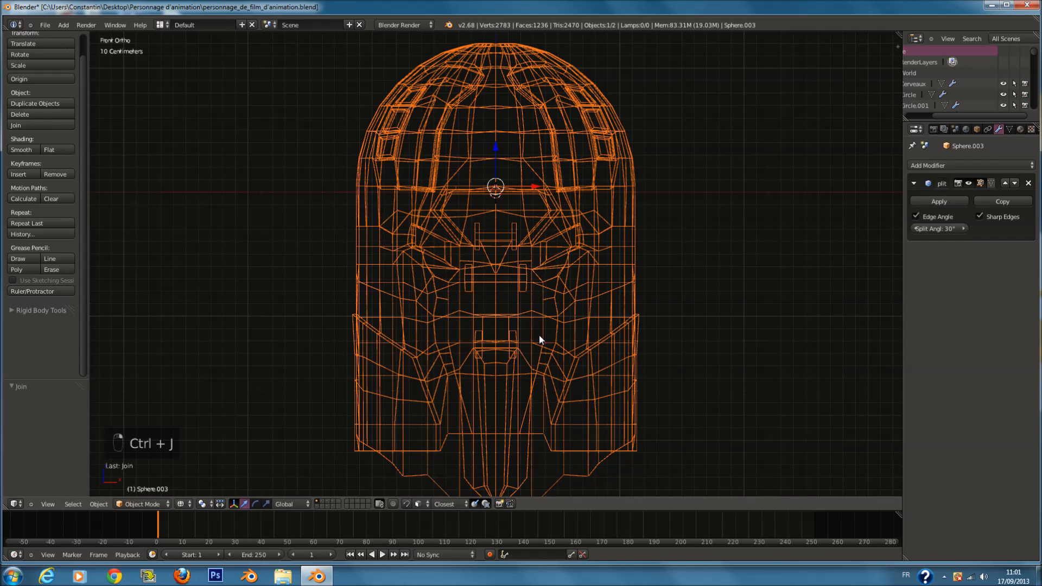
# Step: Save the project and remove the joined helmet's Edge Split modifier
pyautogui.press('Tab')
pyautogui.press('z')
pyautogui.press('a')
pyautogui.press('a')
pyautogui.press('a')
pyautogui.hotkey('ctrl', 's')
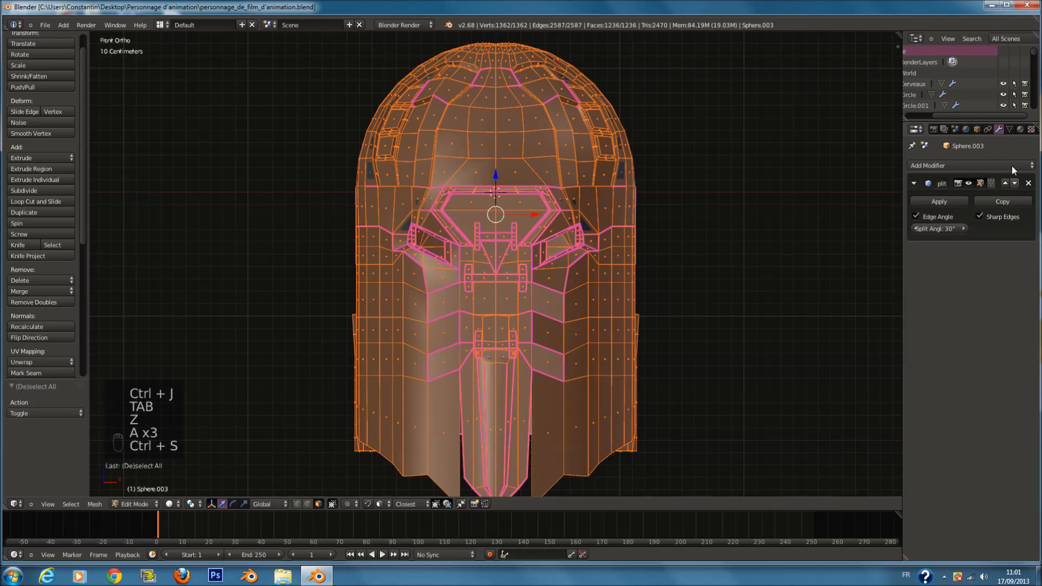
pyautogui.click(1029, 184)
# Step: Add a Bevel modifier to the helmet and raise its width to 3.28 m
pyautogui.click(959, 166)
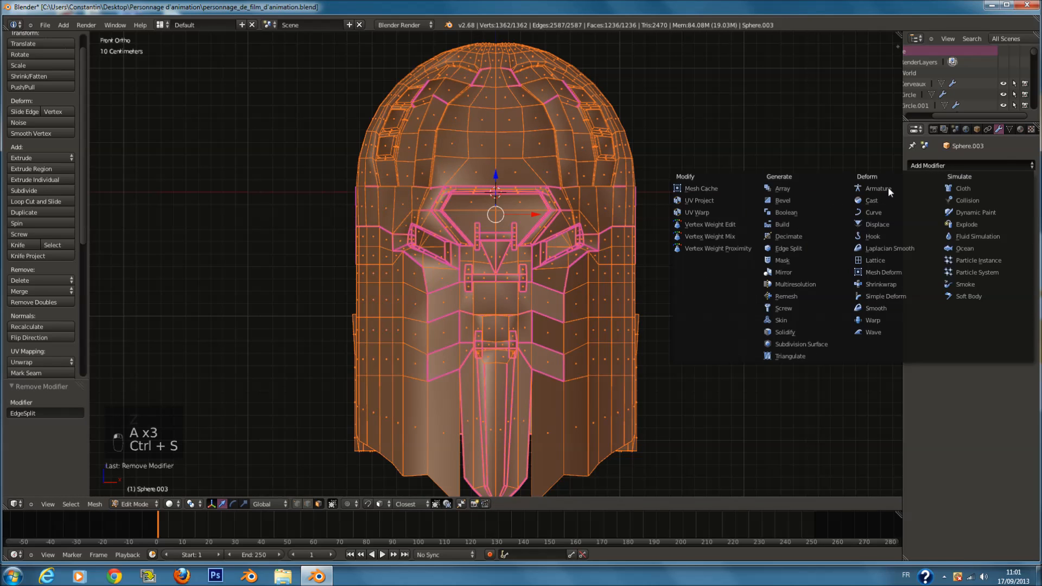
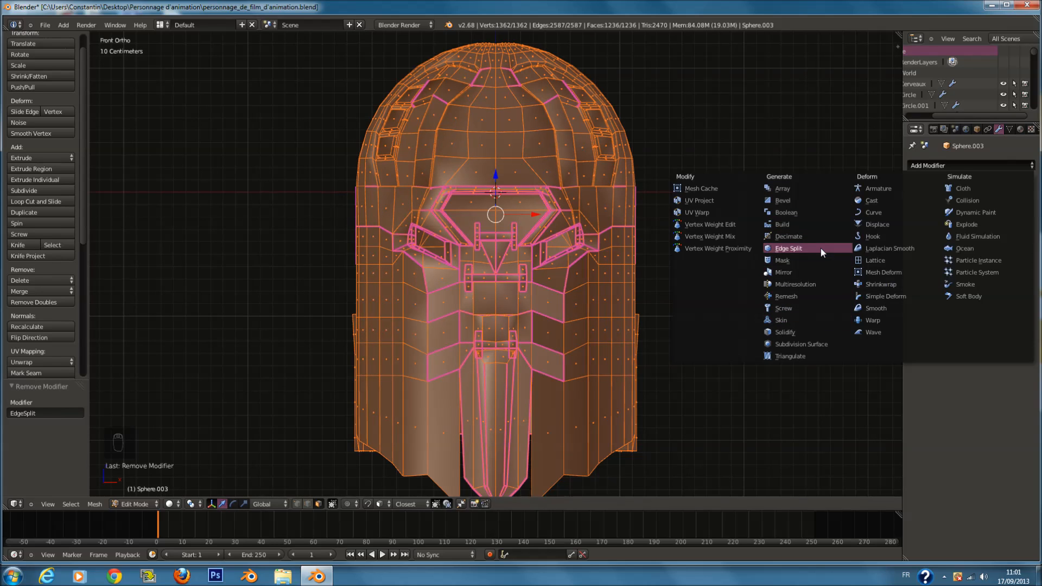
pyautogui.click(824, 201)
pyautogui.scroll(1, 679, 233)
pyautogui.moveTo(679, 233); pyautogui.dragTo(691, 242, button='middle')
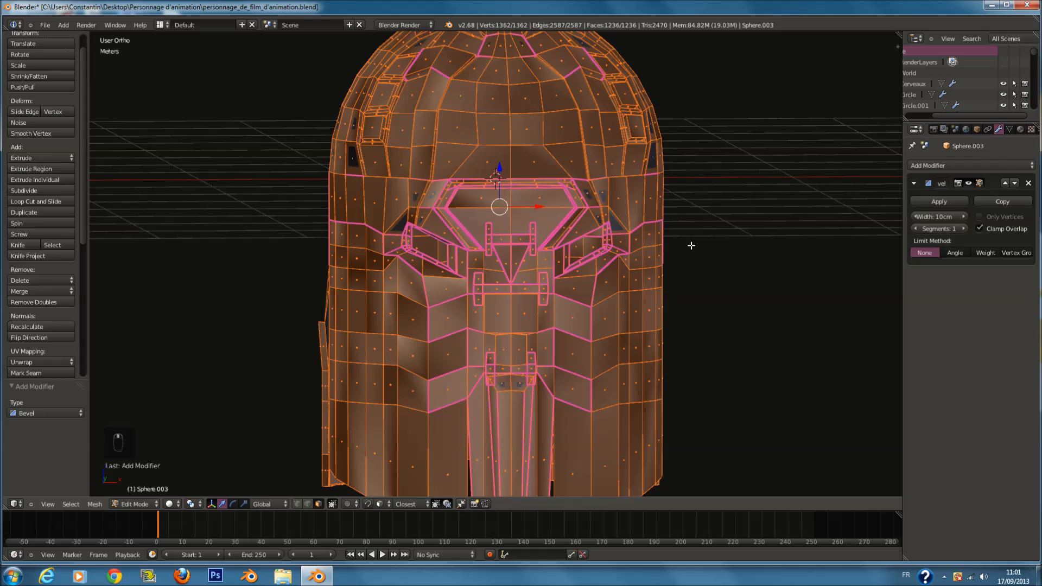
pyautogui.press('Tab')
pyautogui.moveTo(934, 215); pyautogui.dragTo(875, 223)
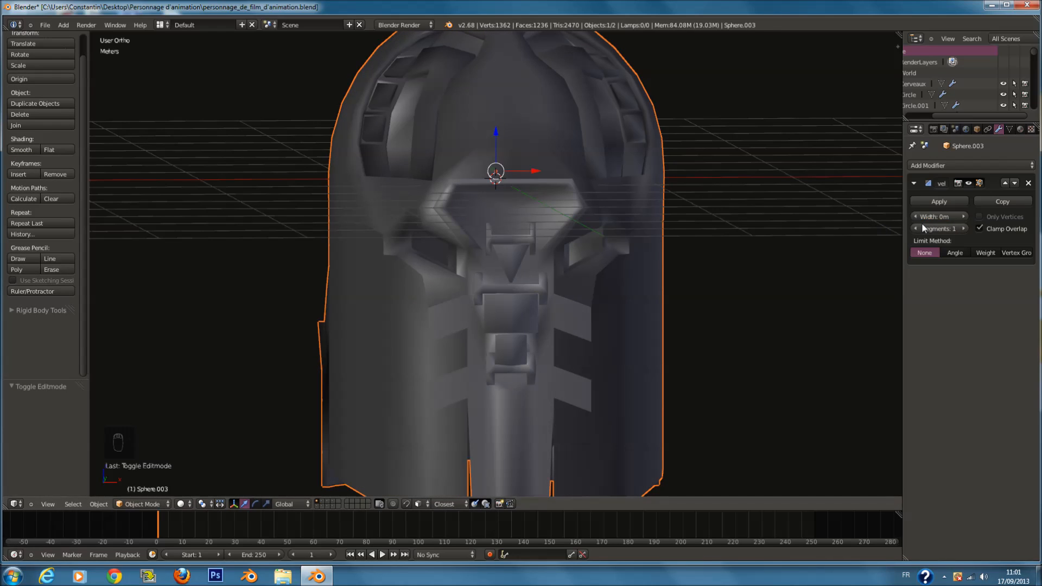
pyautogui.moveTo(949, 214)
pyautogui.mouseDown()
pyautogui.moveTo(919, 217)
pyautogui.moveTo(963, 218)
pyautogui.mouseUp()
pyautogui.moveTo(546, 290); pyautogui.dragTo(481, 202, button='middle')
pyautogui.moveTo(925, 217); pyautogui.dragTo(1003, 228)
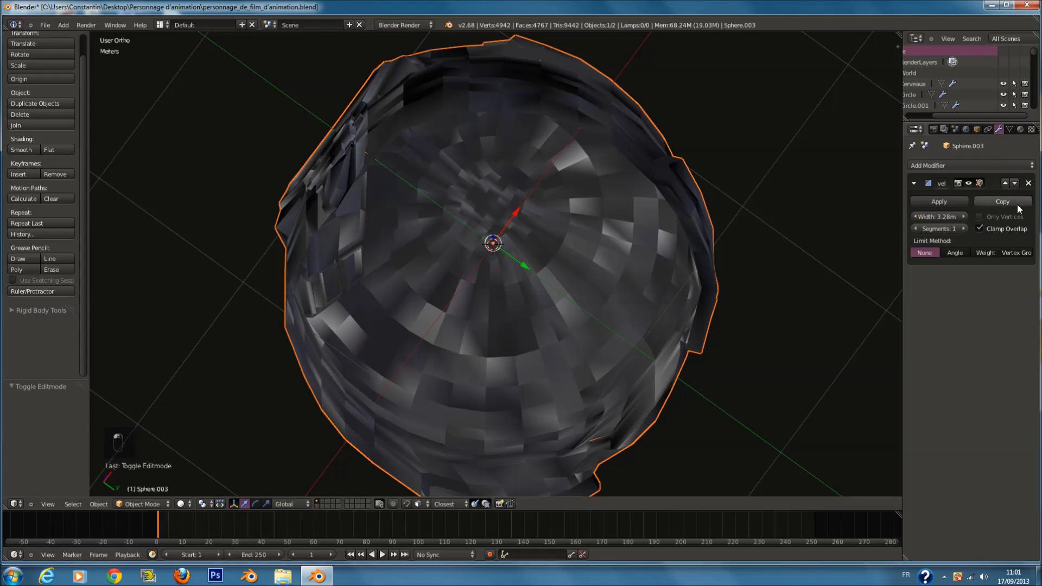
# Step: Try the Bevel modifier's Angle, Weight and Vertex Group limit methods, and remove the modifier
pyautogui.click(954, 252)
pyautogui.moveTo(869, 282); pyautogui.dragTo(802, 305, button='middle')
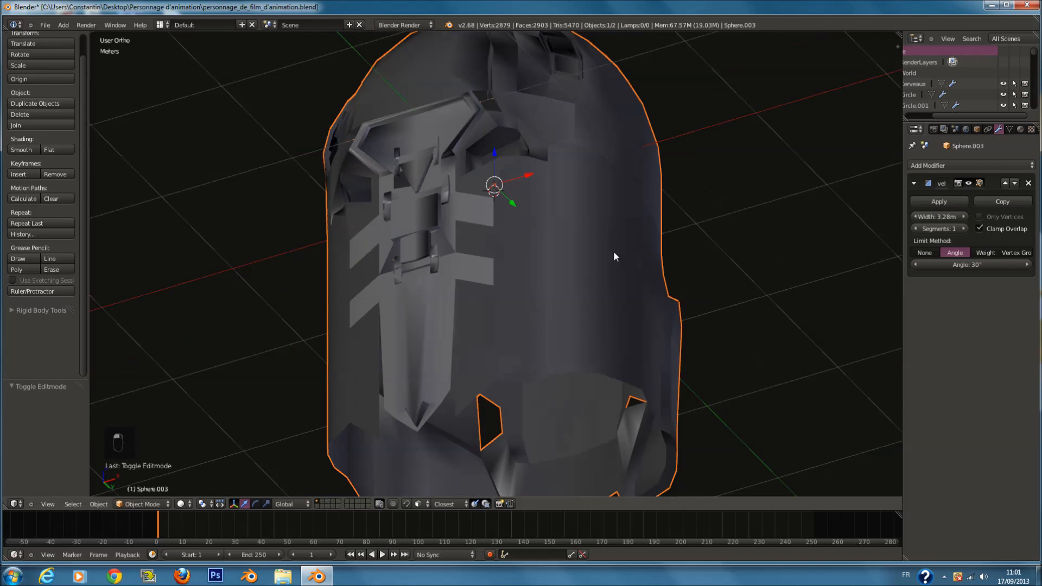
pyautogui.scroll(-2, 615, 256)
pyautogui.moveTo(615, 256); pyautogui.dragTo(635, 323, button='middle')
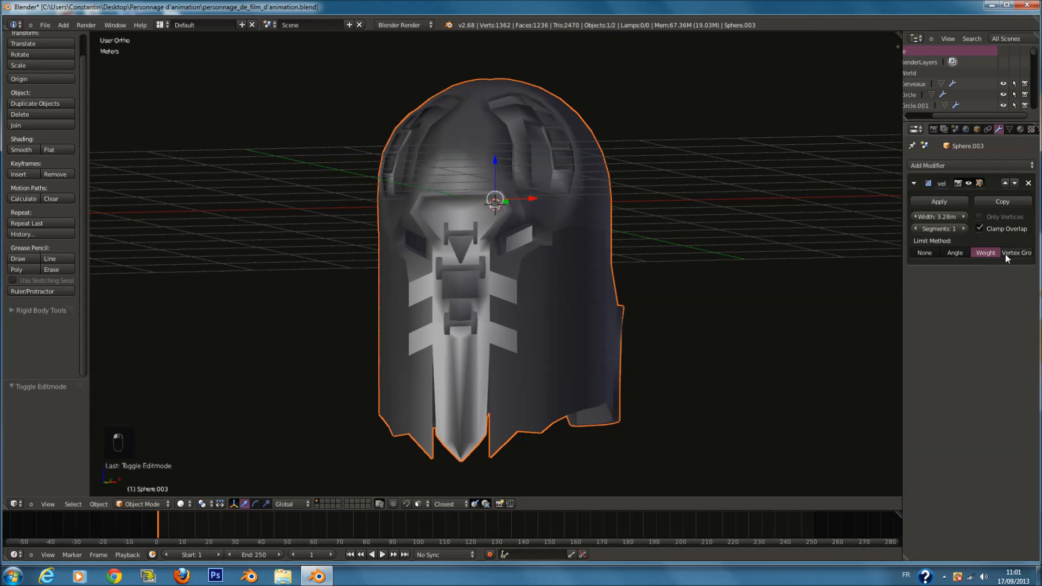
pyautogui.click(1007, 253)
pyautogui.click(1028, 184)
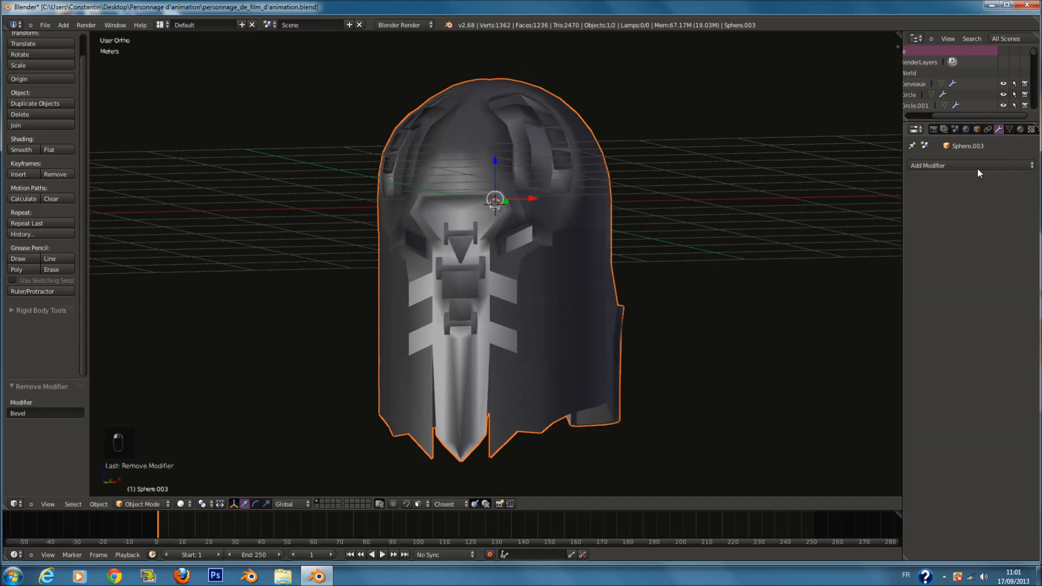
# Step: Add a Solidify modifier to the helmet and set its thickness to 0 m
pyautogui.click(978, 166)
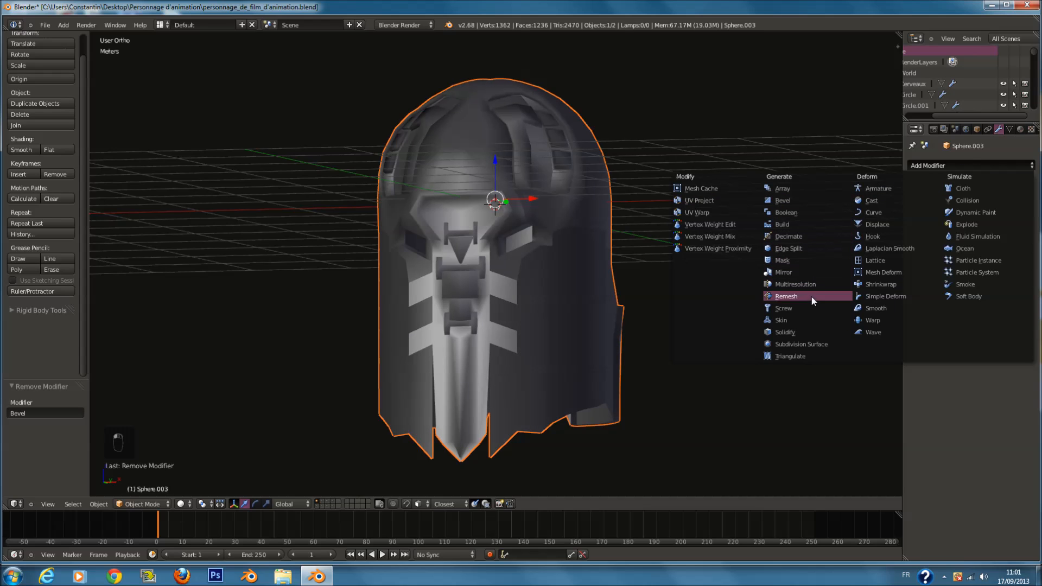
pyautogui.click(790, 336)
pyautogui.scroll(2, 657, 349)
pyautogui.moveTo(655, 348); pyautogui.dragTo(683, 252, button='middle')
pyautogui.moveTo(959, 217); pyautogui.dragTo(920, 225)
pyautogui.moveTo(633, 245); pyautogui.dragTo(626, 405, button='middle')
pyautogui.scroll(-2, 649, 348)
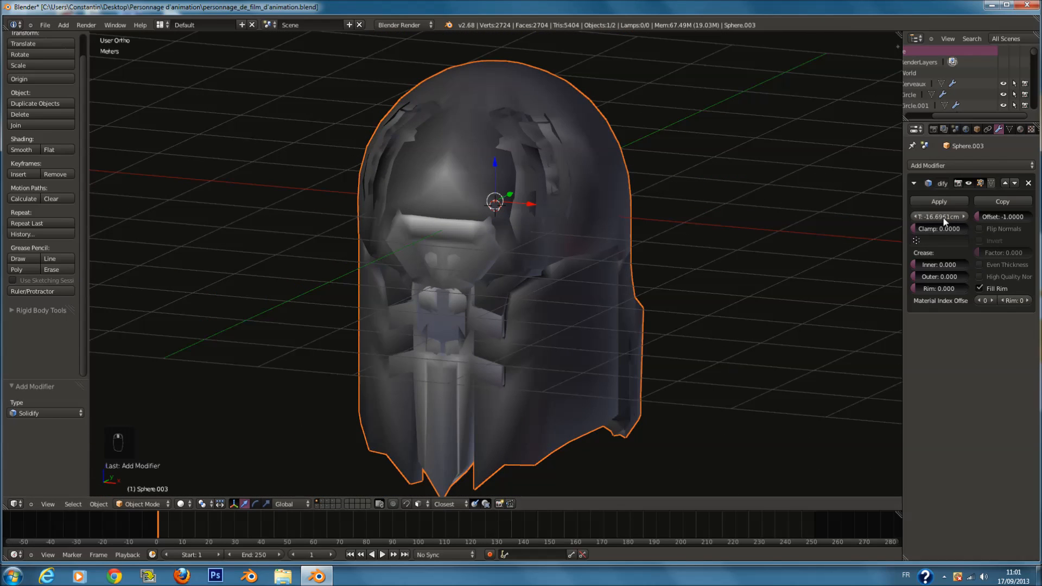
pyautogui.write('0')
pyautogui.press('Return')
# Step: Add an Edge Split modifier to the helmet below Solidify and return to solid shading
pyautogui.press('z')
pyautogui.scroll(3, 773, 259)
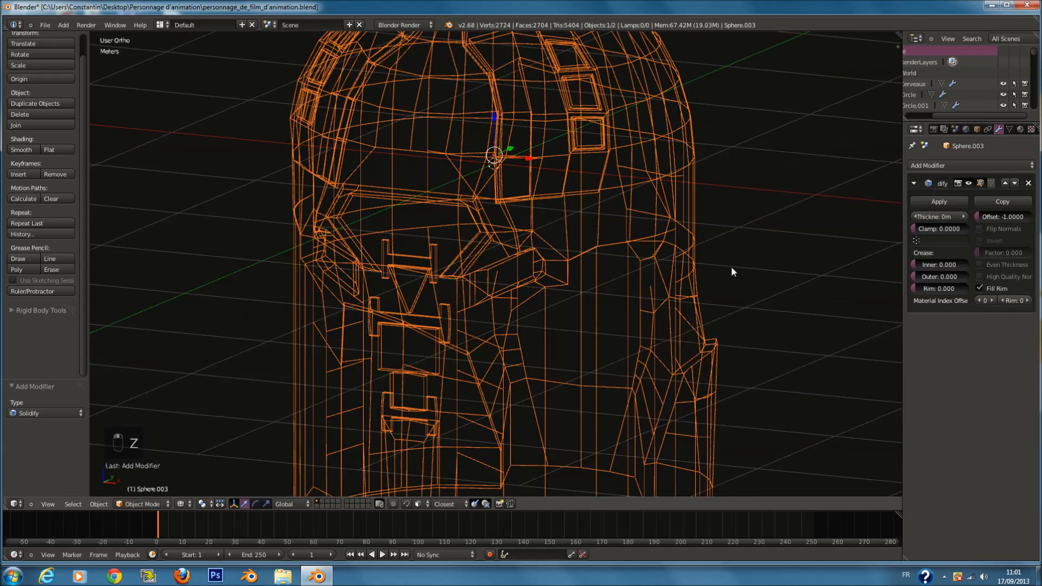
pyautogui.click(957, 166)
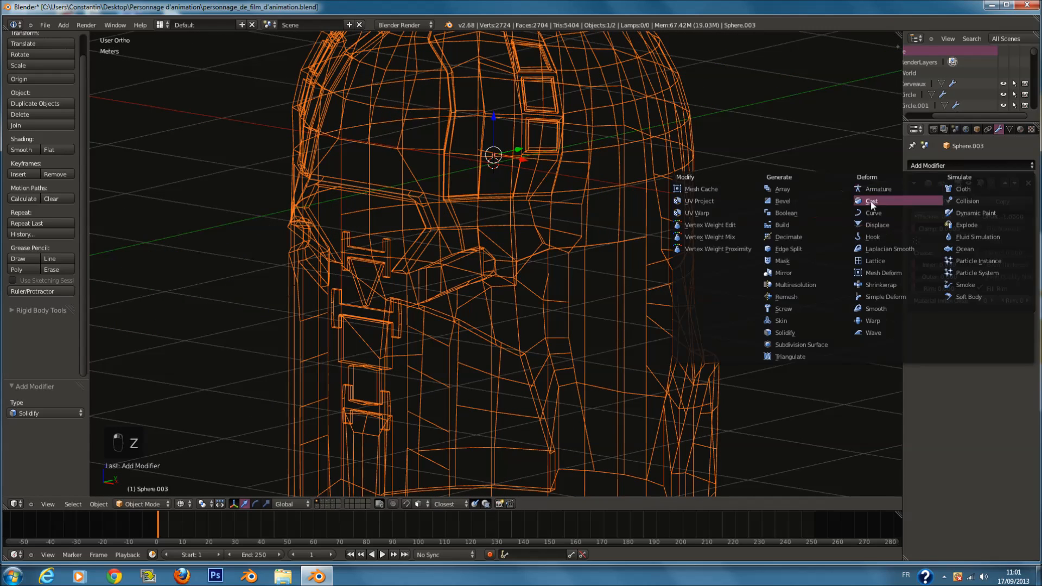
pyautogui.click(792, 242)
pyautogui.press('z')
# Step: Try Solidify thicknesses of about 3.86 cm and 1 m on the helmet in wireframe
pyautogui.moveTo(964, 216)
pyautogui.mouseDown()
pyautogui.moveTo(992, 223)
pyautogui.moveTo(982, 223)
pyautogui.mouseUp()
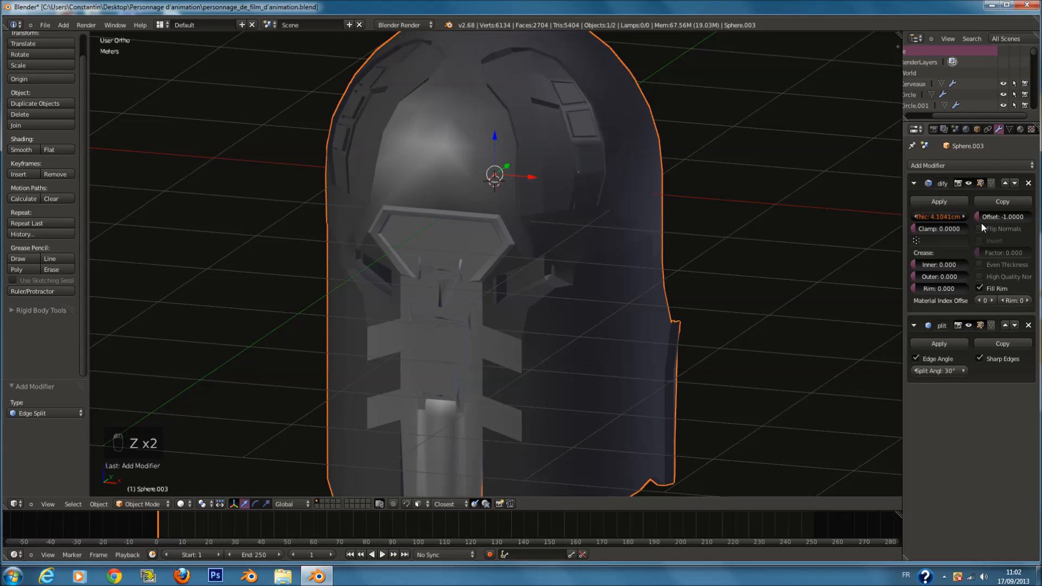
pyautogui.press('z')
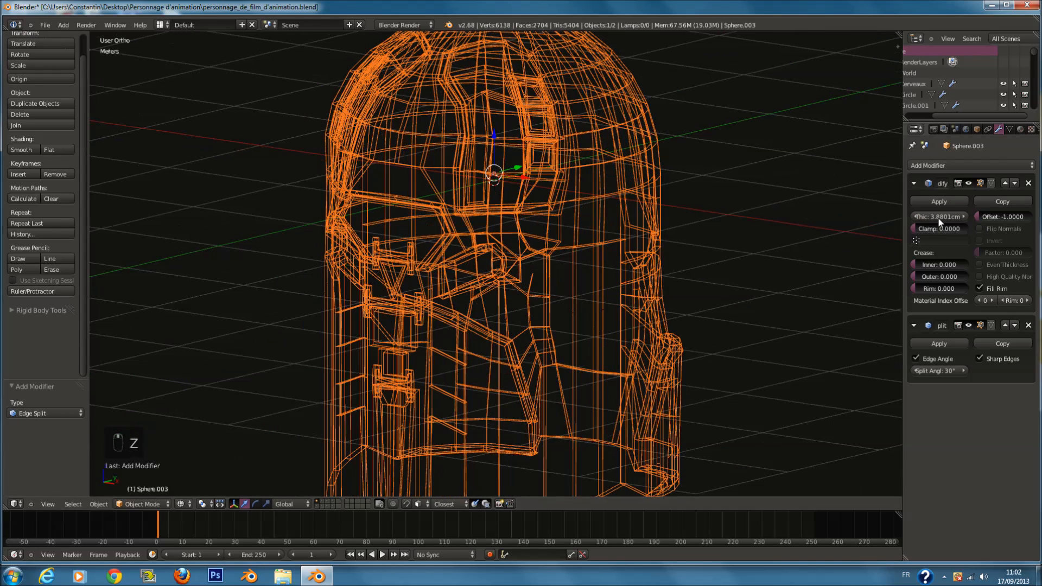
pyautogui.write('1')
pyautogui.press('Return')
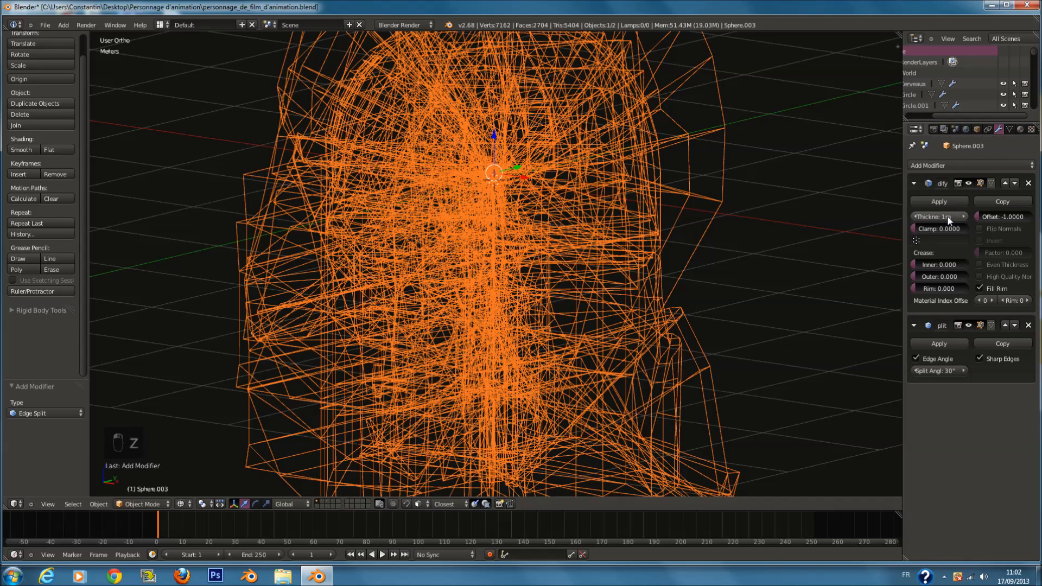
# Step: Return to the helmet's layer in solid shading and set the Solidify thickness to 2 cm
pyautogui.press('2')
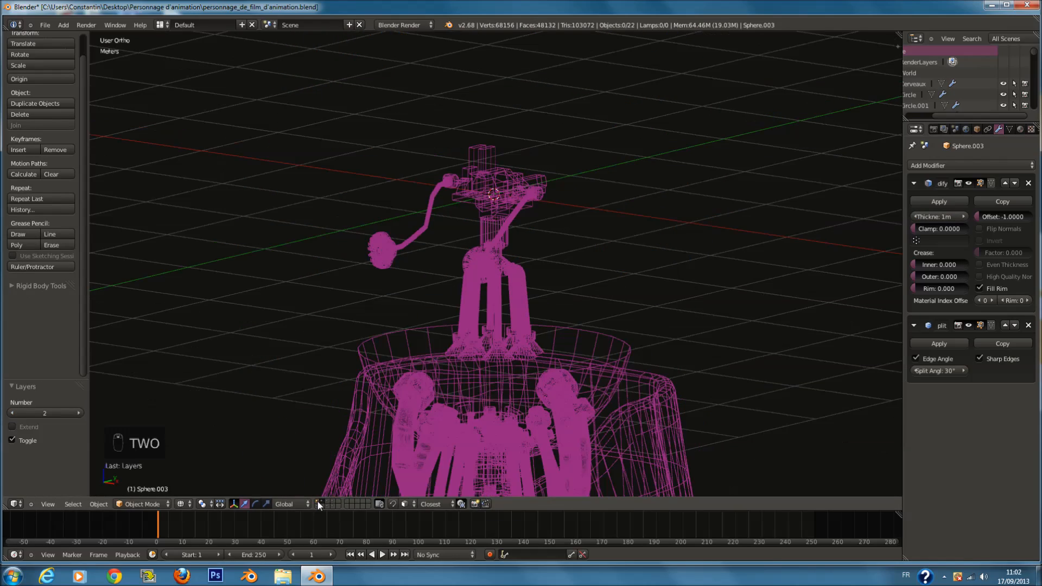
pyautogui.click(317, 501)
pyautogui.press('z')
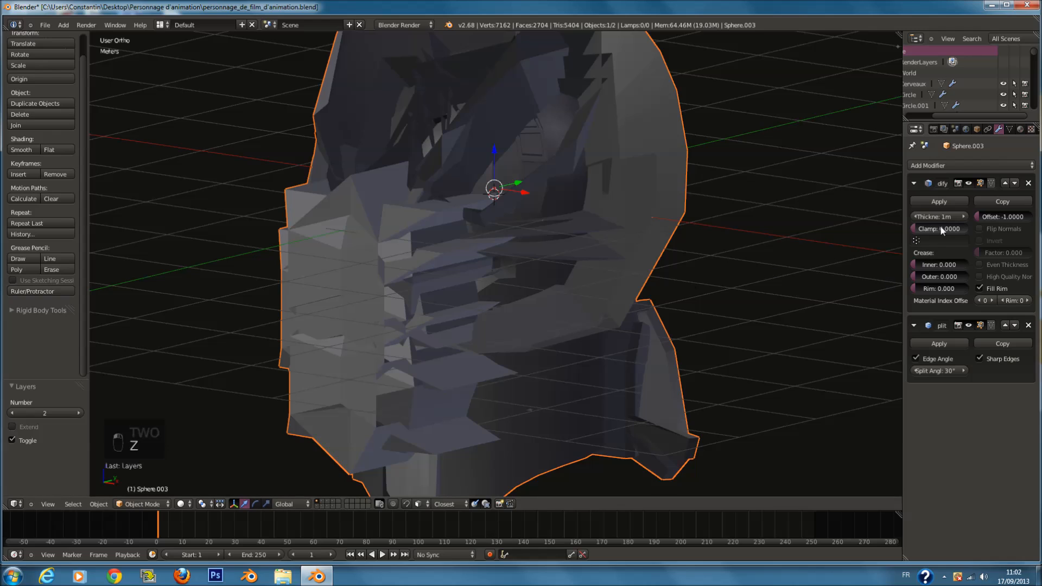
pyautogui.press('Return')
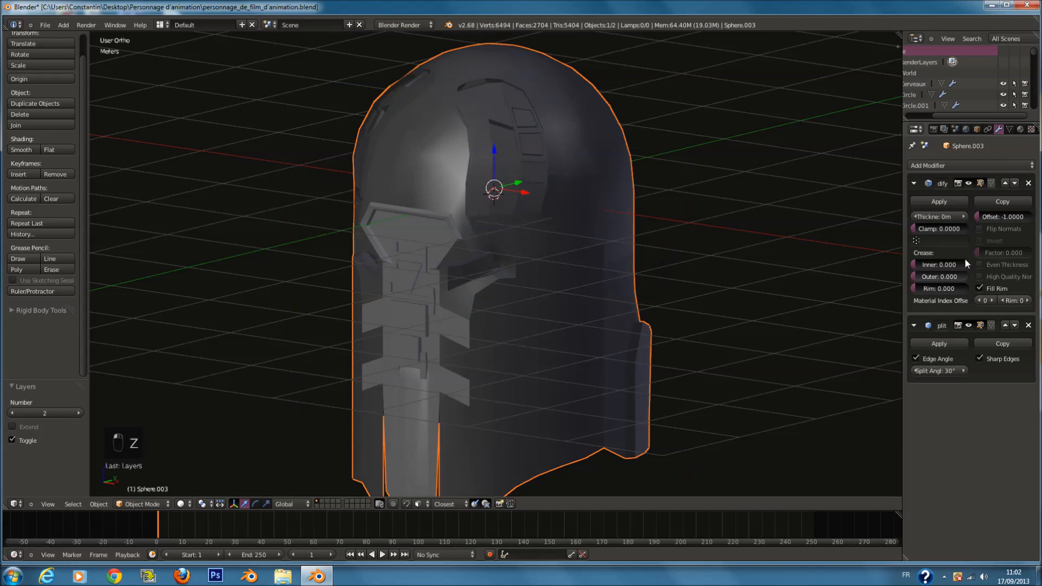
pyautogui.click(961, 216)
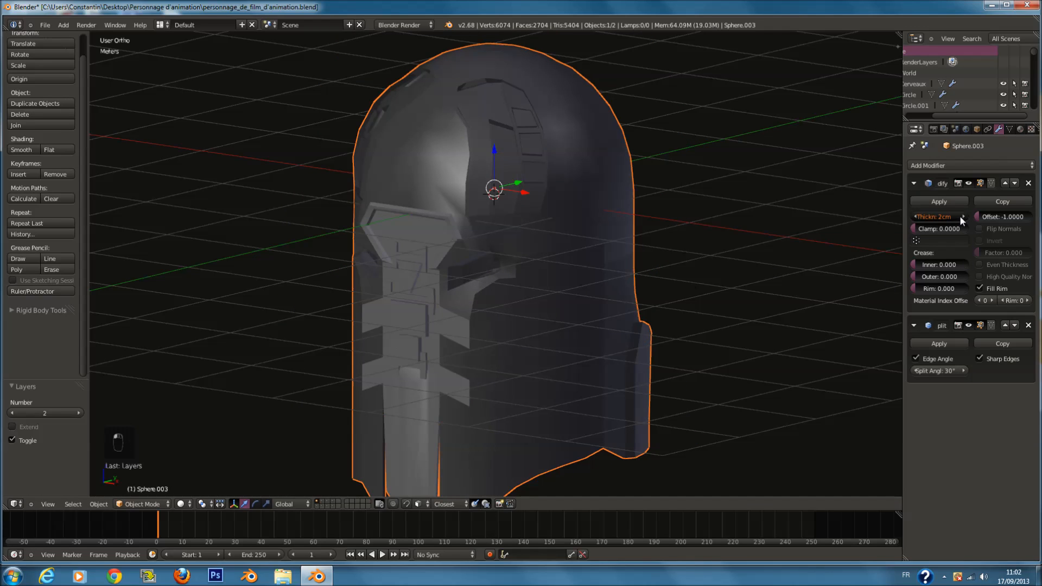
# Step: Try Solidify thicknesses of 3 cm and 1 cm on the helmet while checking its lower rim
pyautogui.moveTo(853, 308); pyautogui.dragTo(613, 217, button='middle')
pyautogui.scroll(6, 633, 242)
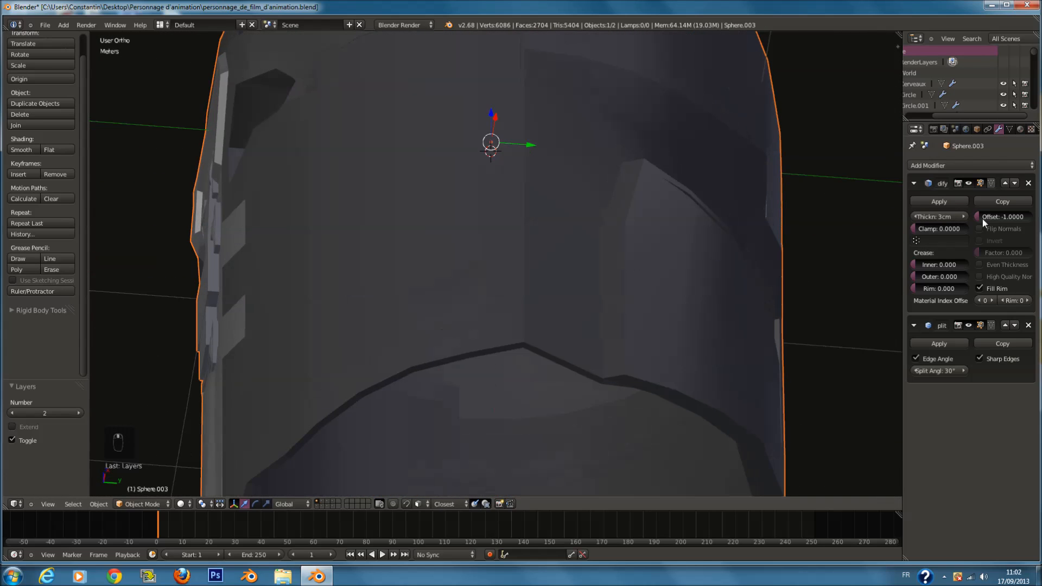
pyautogui.click(914, 216)
pyautogui.click(913, 216)
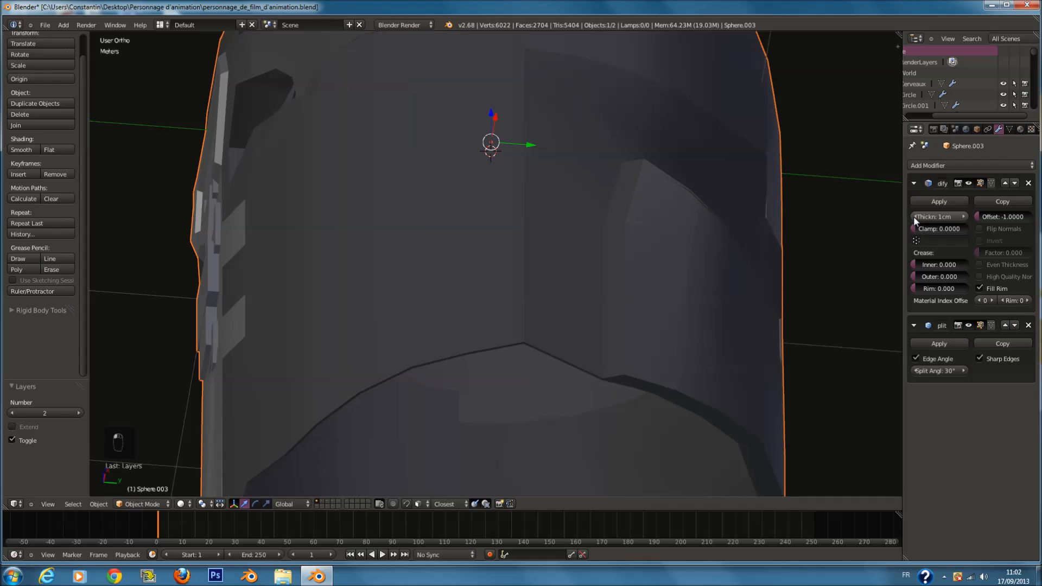
pyautogui.click(914, 217)
pyautogui.click(956, 219)
# Step: Check the helmet in wireframe, save the file and apply the helmet's Solidify modifier
pyautogui.moveTo(698, 385)
pyautogui.mouseDown(button='middle')
pyautogui.moveTo(726, 337)
pyautogui.moveTo(772, 317)
pyautogui.moveTo(807, 325)
pyautogui.moveTo(758, 386)
pyautogui.moveTo(684, 325)
pyautogui.moveTo(705, 361)
pyautogui.moveTo(526, 398)
pyautogui.moveTo(167, 233)
pyautogui.moveTo(114, 267)
pyautogui.moveTo(240, 235)
pyautogui.moveTo(349, 269)
pyautogui.moveTo(457, 263)
pyautogui.moveTo(581, 295)
pyautogui.mouseUp(button='middle')
pyautogui.press('z')
pyautogui.press('z')
pyautogui.press('z')
pyautogui.press('z')
pyautogui.scroll(-3, 581, 294)
pyautogui.hotkey('ctrl', 's')
pyautogui.click(581, 296)
pyautogui.moveTo(648, 257); pyautogui.dragTo(721, 252, button='middle')
pyautogui.click(949, 197)
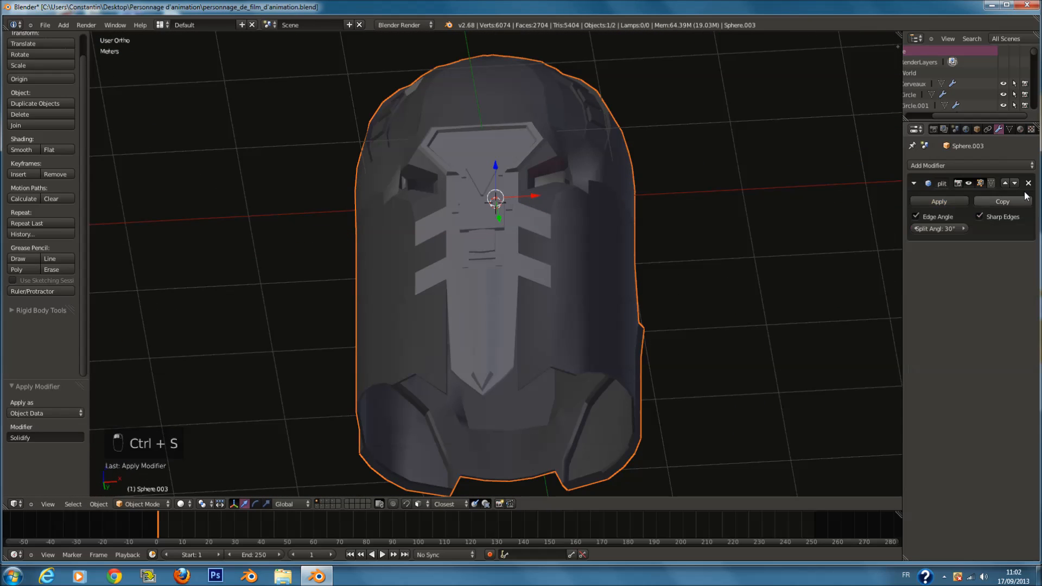
# Step: Undo the removal of the helmet's Edge Split modifier and save the file
pyautogui.click(1028, 184)
pyautogui.hotkey('ctrl', 'z')
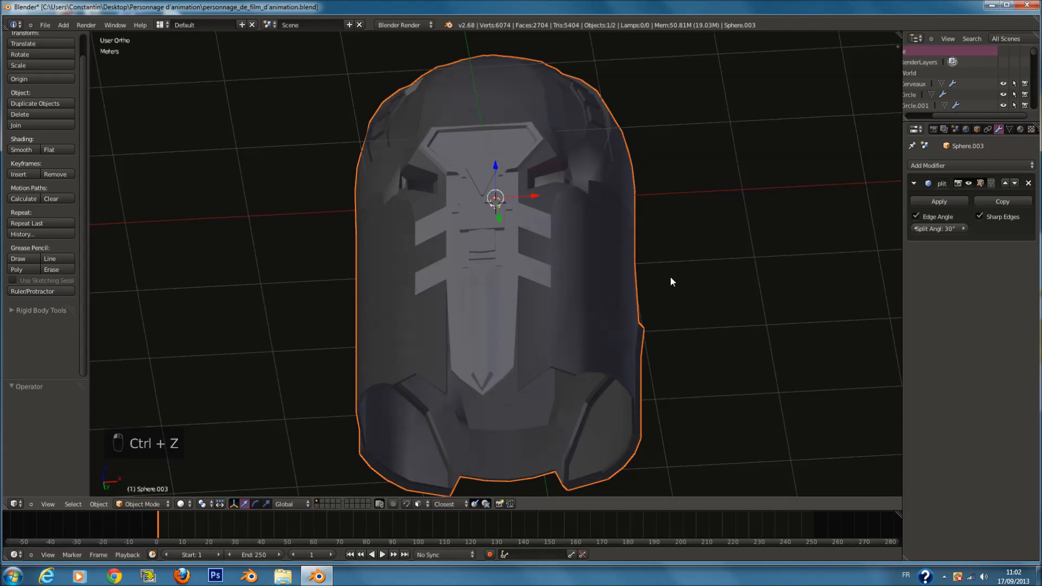
pyautogui.scroll(-2, 670, 279)
pyautogui.hotkey('ctrl', 's')
pyautogui.click(668, 281)
# Step: Deselect the helmet and switch to the body armour's layer in front view
pyautogui.press('KP_1')
pyautogui.press('a')
pyautogui.press('a')
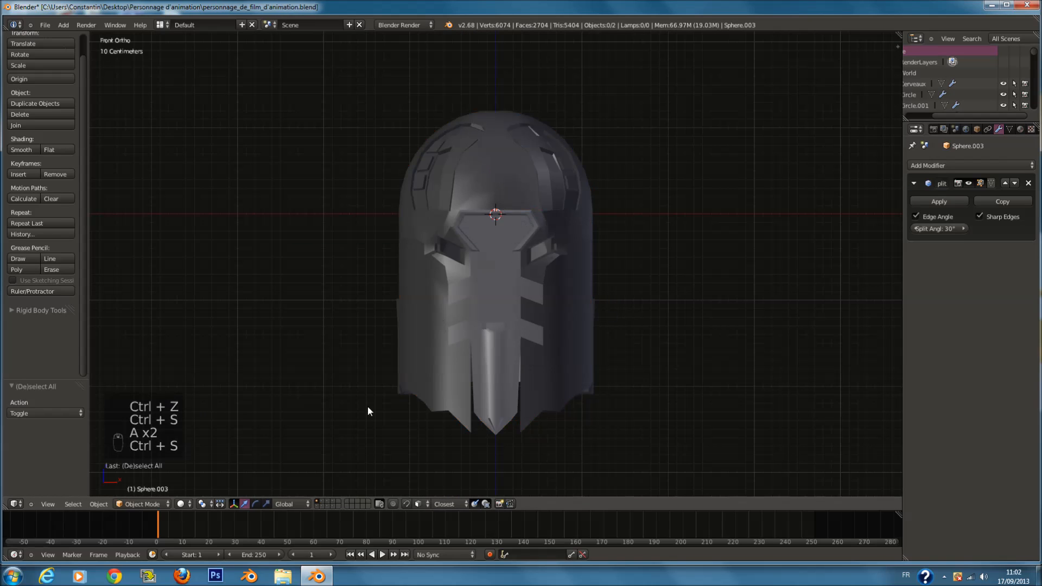
pyautogui.click(317, 507)
pyautogui.scroll(-2, 480, 363)
pyautogui.keyDown('shift'); pyautogui.scroll(-3, 480, 363); pyautogui.keyUp('shift')
pyautogui.scroll(-2, 613, 304)
pyautogui.keyDown('shift'); pyautogui.scroll(-2, 621, 299); pyautogui.keyUp('shift')
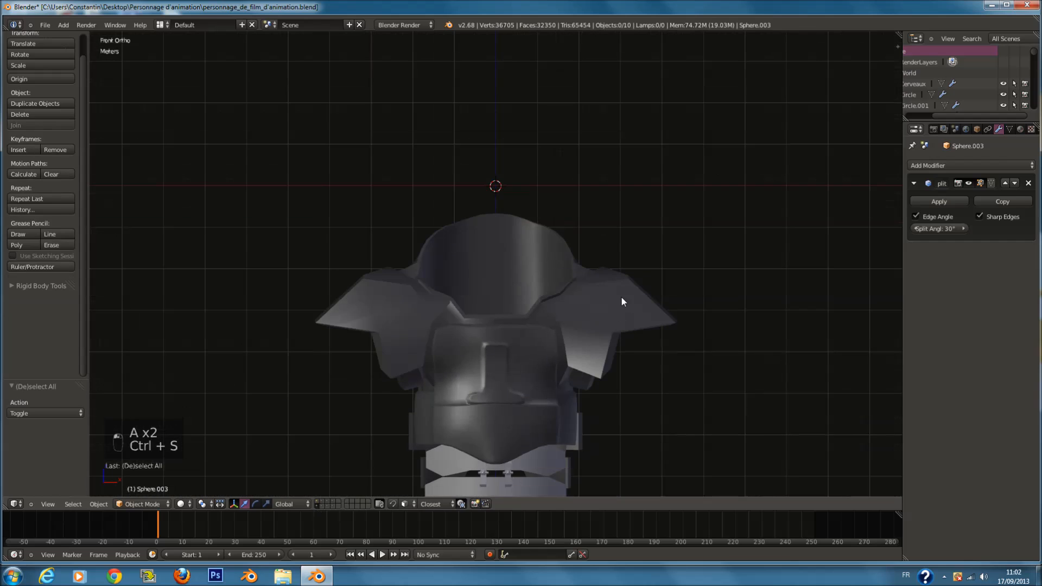
pyautogui.keyDown('shift'); pyautogui.scroll(-4, 619, 300); pyautogui.keyUp('shift')
# Step: Remove doubles from the whole collar and shoulder armour mesh with a merge distance of 0.0001
pyautogui.rightClick(611, 296)
pyautogui.press('Tab')
pyautogui.press('a')
pyautogui.press('a')
pyautogui.press('a')
pyautogui.press('a')
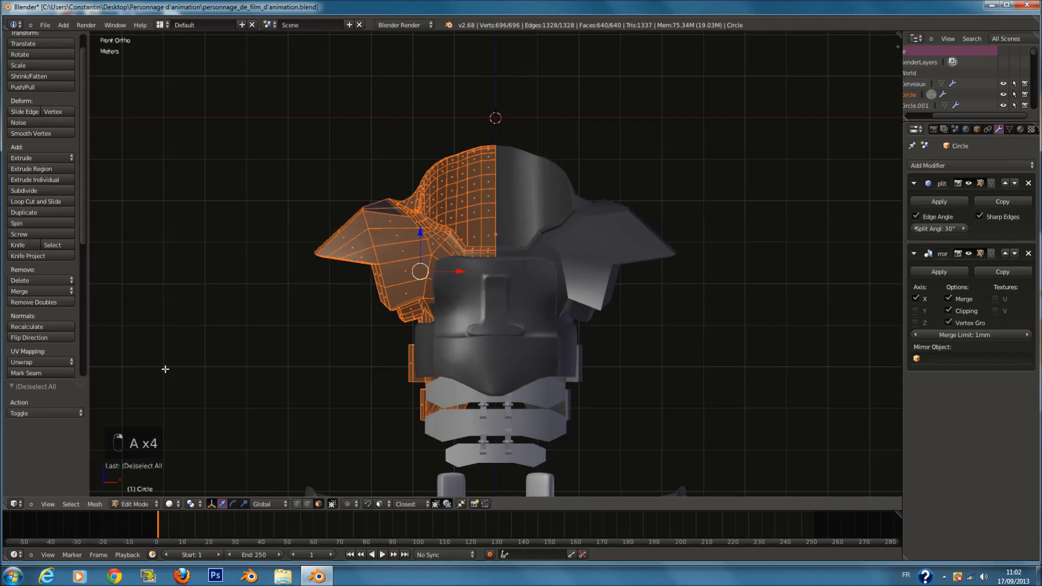
pyautogui.click(52, 303)
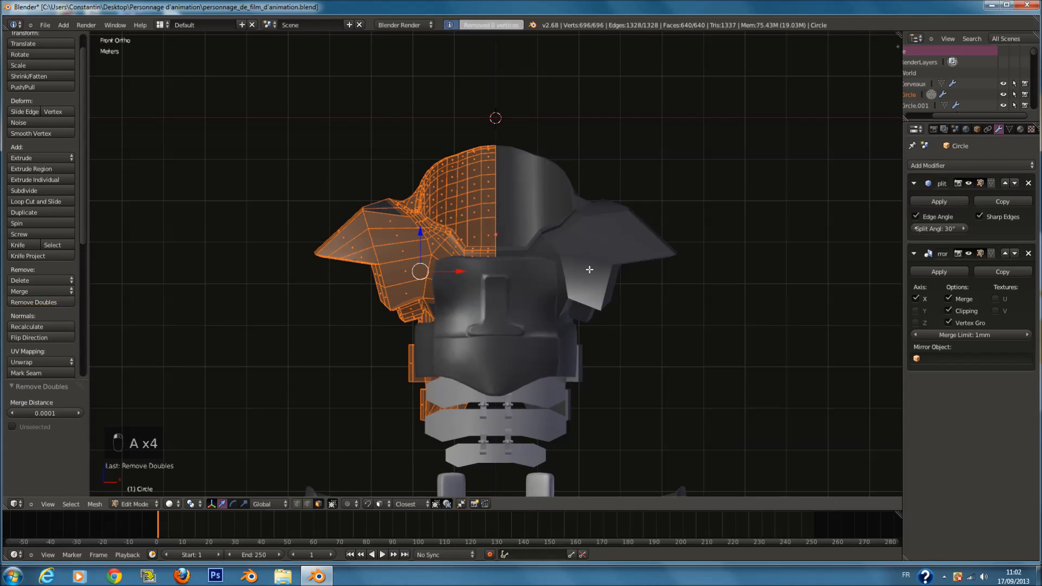
# Step: Return the collar and shoulder armour to Object Mode and apply its Mirror modifier
pyautogui.scroll(2, 595, 243)
pyautogui.moveTo(595, 242); pyautogui.dragTo(728, 280, button='middle')
pyautogui.press('Tab')
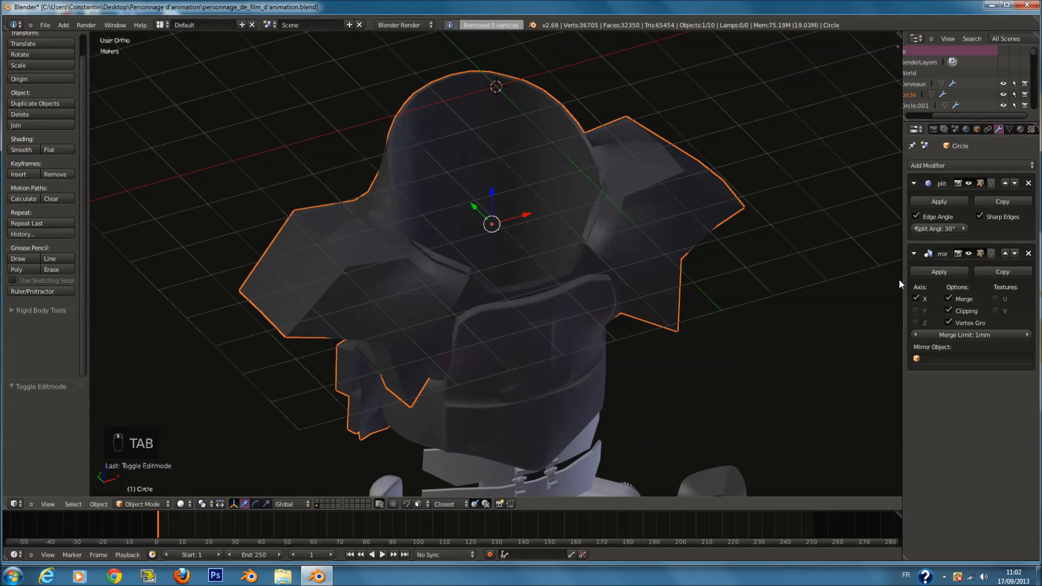
pyautogui.click(940, 271)
pyautogui.press('KP_1')
pyautogui.scroll(2, 586, 283)
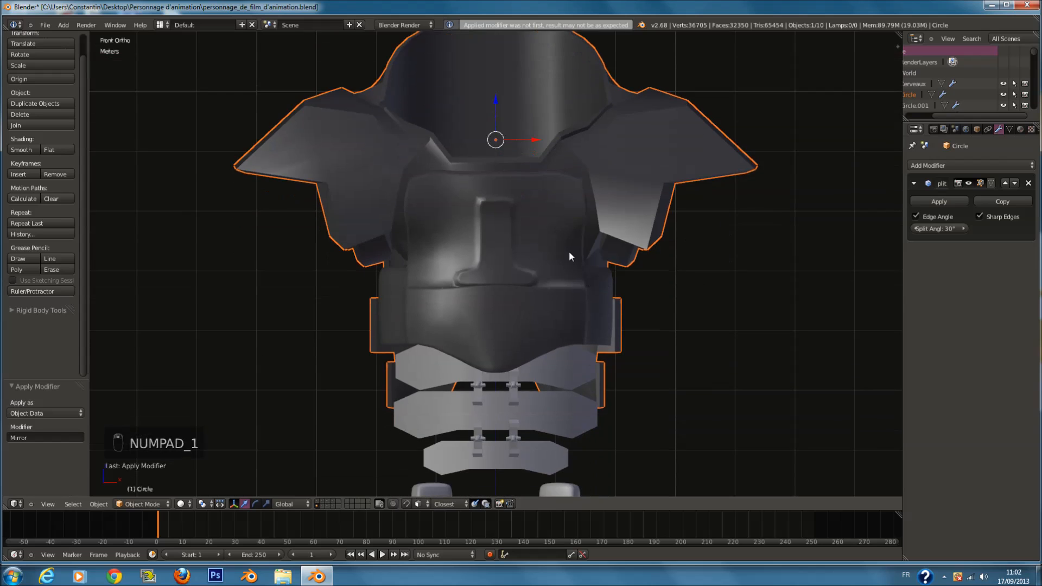
# Step: Open the chest armour in Edit Mode and select its whole mesh
pyautogui.rightClick(568, 251)
pyautogui.scroll(3, 569, 252)
pyautogui.press('Tab')
pyautogui.press('a')
pyautogui.press('a')
pyautogui.press('a')
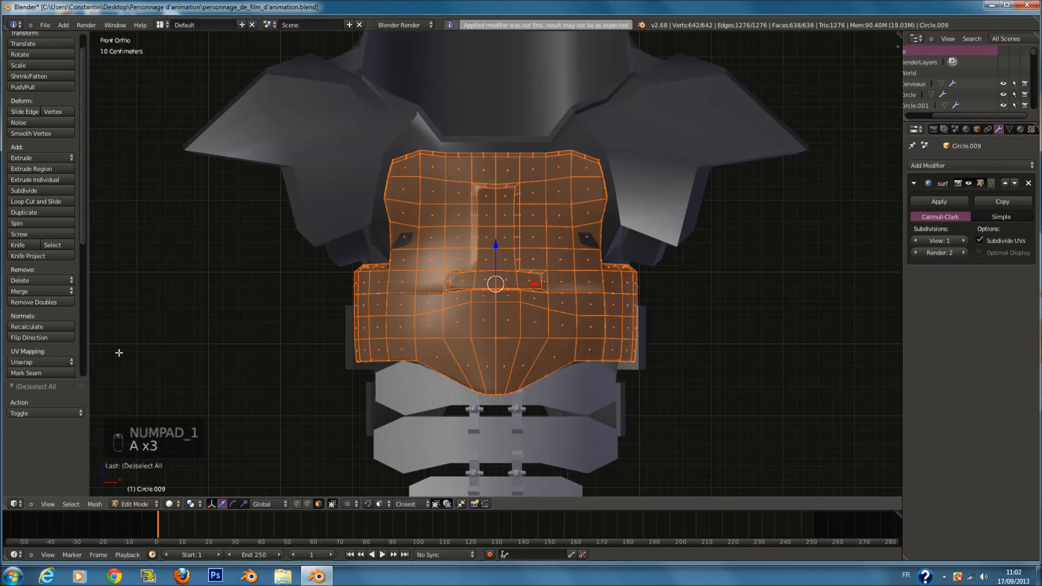
# Step: Try Remove Doubles on the whole chest armour mesh and undo it to compare the surface
pyautogui.scroll(-2, 196, 319)
pyautogui.scroll(2, 314, 319)
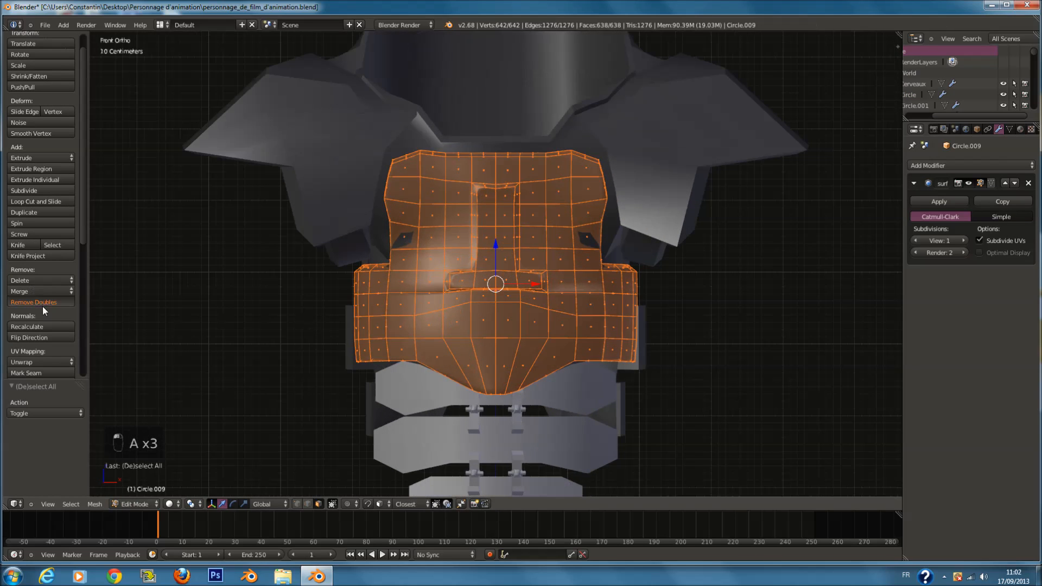
pyautogui.click(44, 303)
pyautogui.hotkey('ctrl', 'z')
pyautogui.press('Tab')
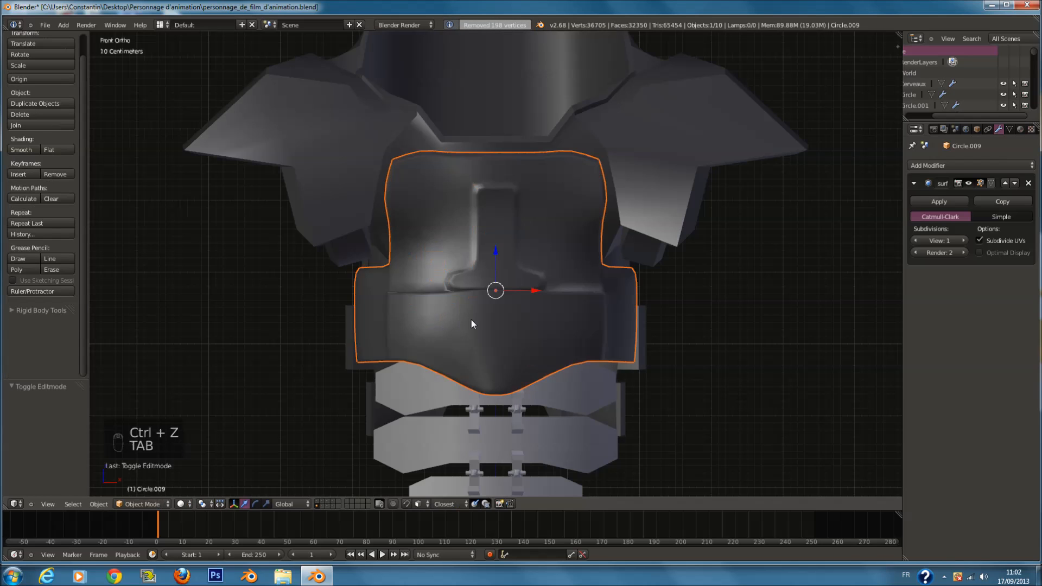
pyautogui.scroll(-2, 471, 324)
pyautogui.scroll(5, 530, 304)
pyautogui.press('Tab')
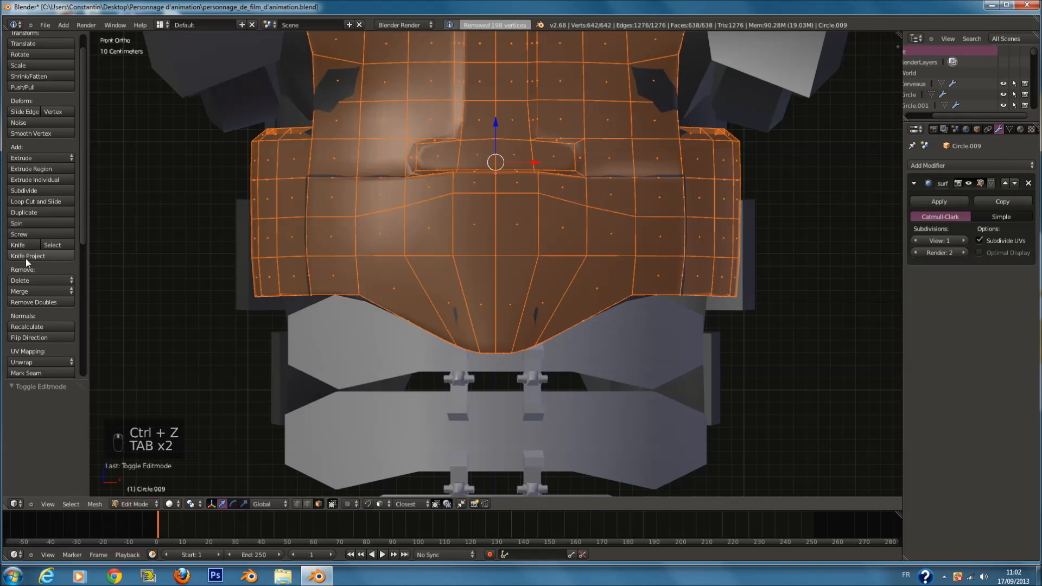
pyautogui.click(68, 303)
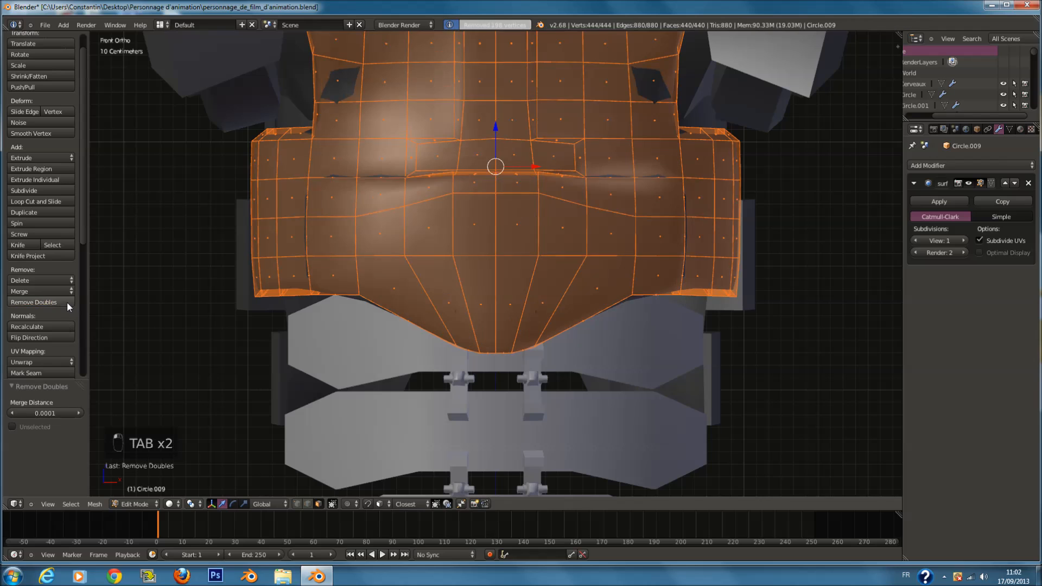
pyautogui.hotkey('ctrl', 'z')
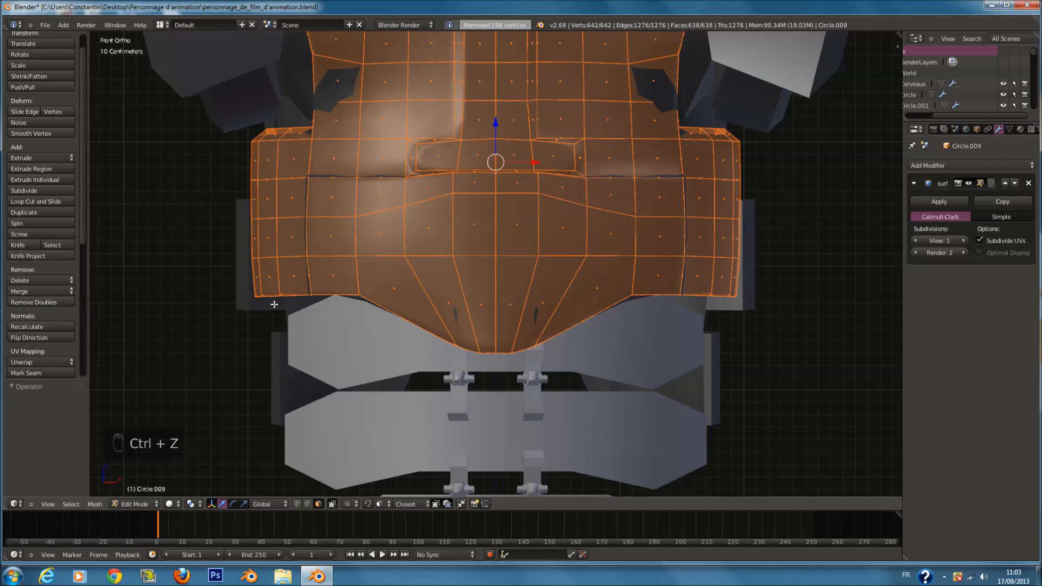
# Step: Remove doubles from the whole chest armour mesh and inspect the merged surface up close
pyautogui.click(63, 303)
pyautogui.press('a')
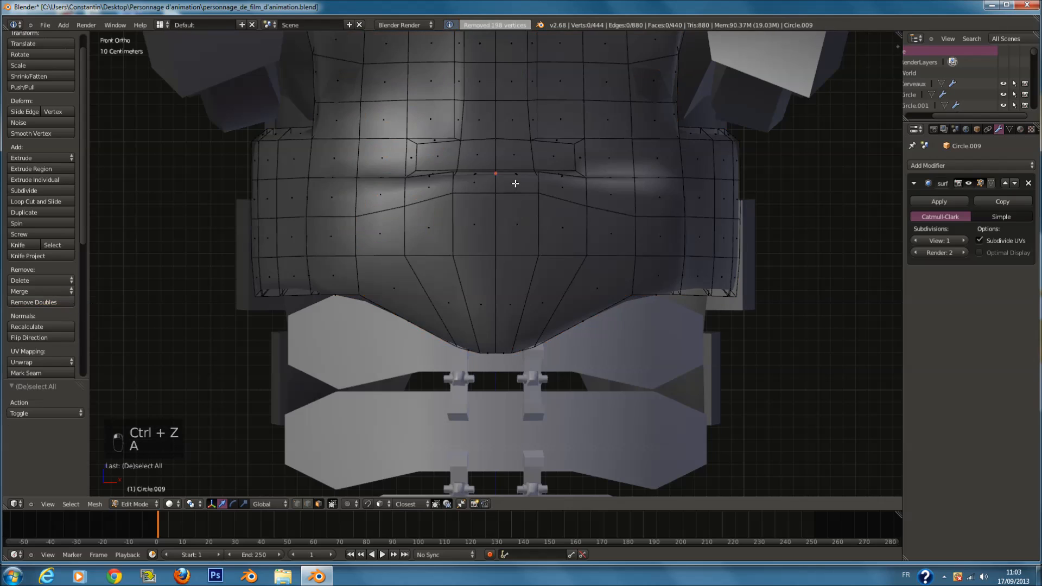
pyautogui.moveTo(434, 175); pyautogui.dragTo(442, 191, button='middle')
pyautogui.press('Tab')
pyautogui.press('Tab')
pyautogui.scroll(3, 454, 202)
pyautogui.press('a')
pyautogui.press('a')
pyautogui.press('a')
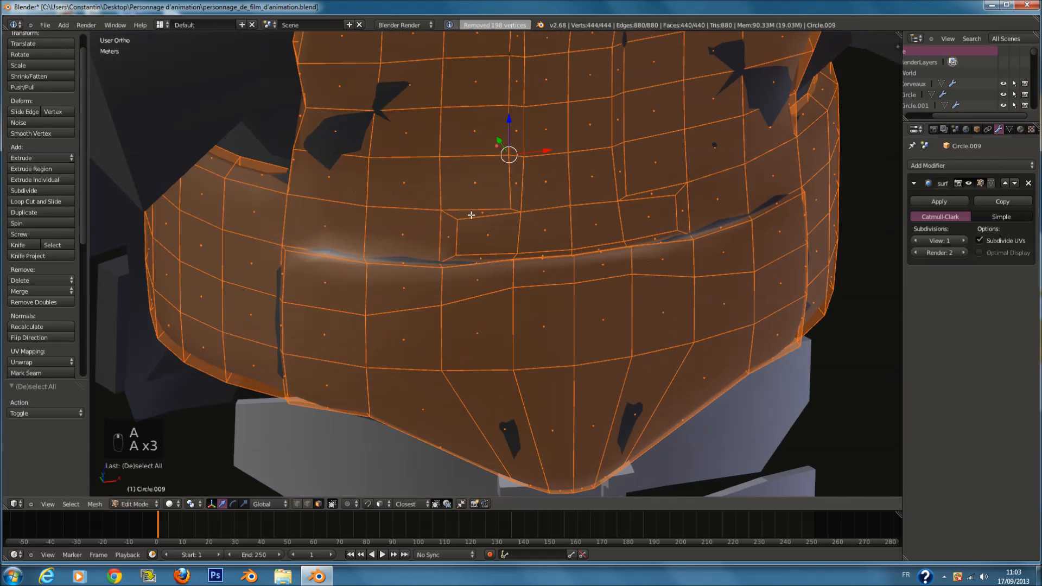
# Step: Add edge loops along the border of the raised T-shaped detail on the chest armour
pyautogui.hotkey('ctrl', 'r')
pyautogui.click(459, 214)
pyautogui.click(483, 239)
pyautogui.press('a')
pyautogui.hotkey('ctrl', 'r')
pyautogui.click(456, 217)
pyautogui.click(419, 210)
pyautogui.press('a')
# Step: Add an edge loop around the border of the chest armour's lower front panel and view it in wireframe
pyautogui.hotkey('ctrl', 'r')
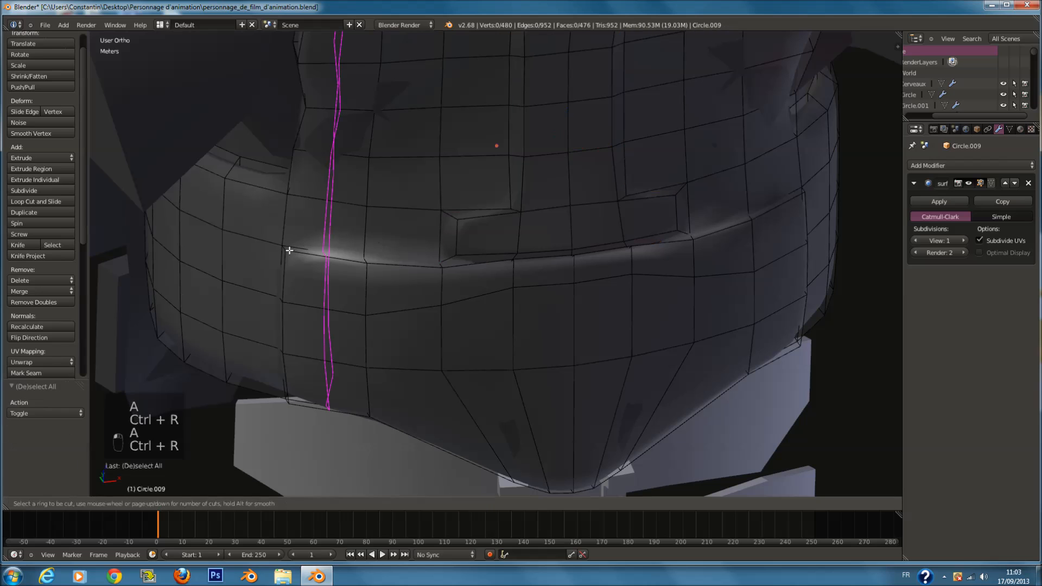
pyautogui.click(284, 252)
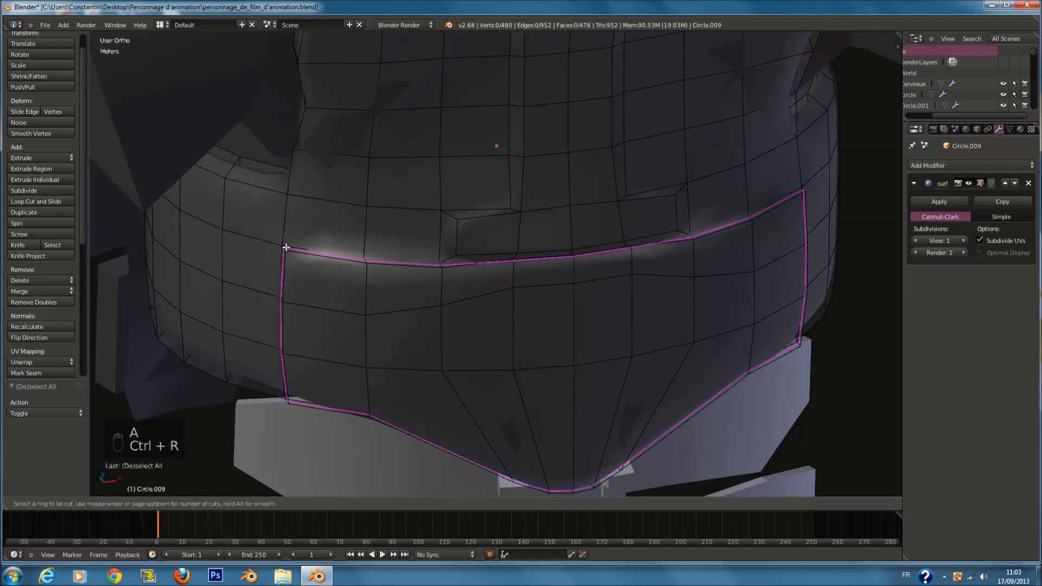
pyautogui.click(311, 278)
pyautogui.moveTo(320, 277); pyautogui.dragTo(471, 266, button='middle')
pyautogui.press('z')
pyautogui.press('a')
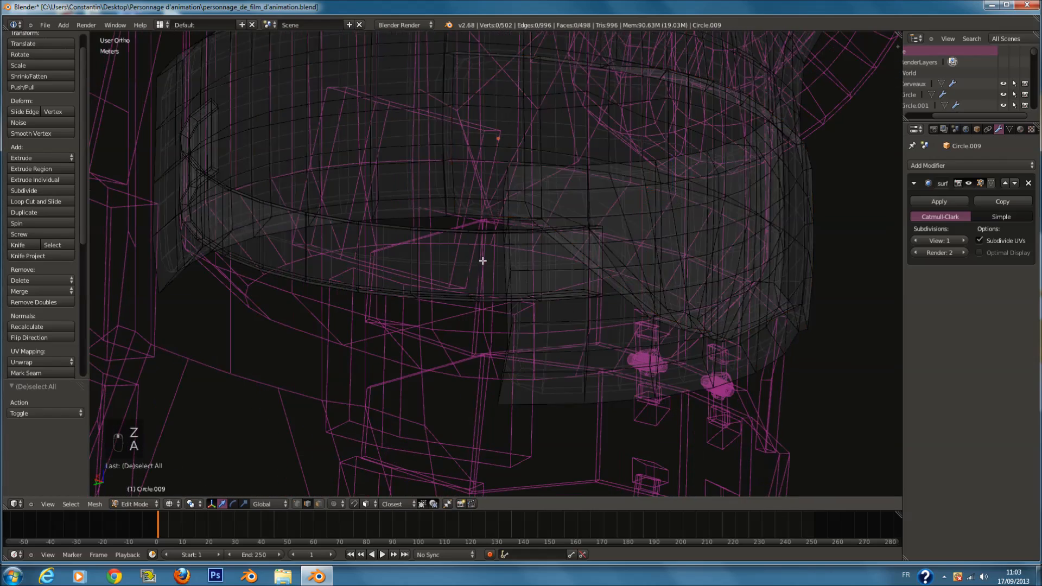
# Step: Return the chest armour to Object Mode in solid shading and save the file
pyautogui.press('a')
pyautogui.moveTo(467, 261); pyautogui.dragTo(293, 245, button='middle')
pyautogui.press('z')
pyautogui.press('Tab')
pyautogui.scroll(-2, 456, 252)
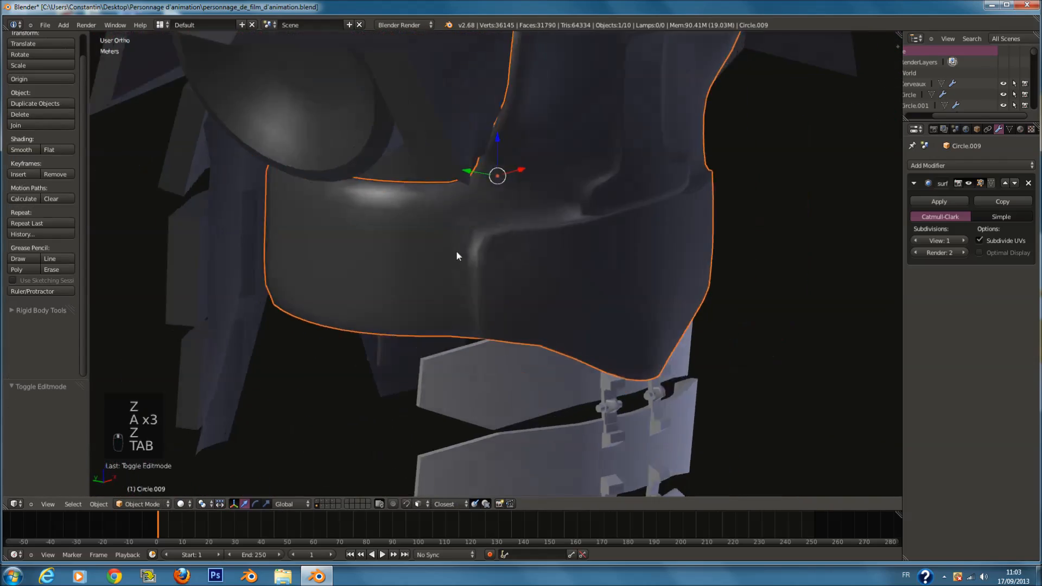
pyautogui.moveTo(456, 252); pyautogui.dragTo(425, 242, button='middle')
pyautogui.hotkey('ctrl', 's')
pyautogui.click(425, 242)
# Step: Add another edge loop at the border of the chest armour's lower front panel and save the file
pyautogui.press('Tab')
pyautogui.moveTo(596, 248); pyautogui.dragTo(521, 249, button='middle')
pyautogui.press('a')
pyautogui.press('a')
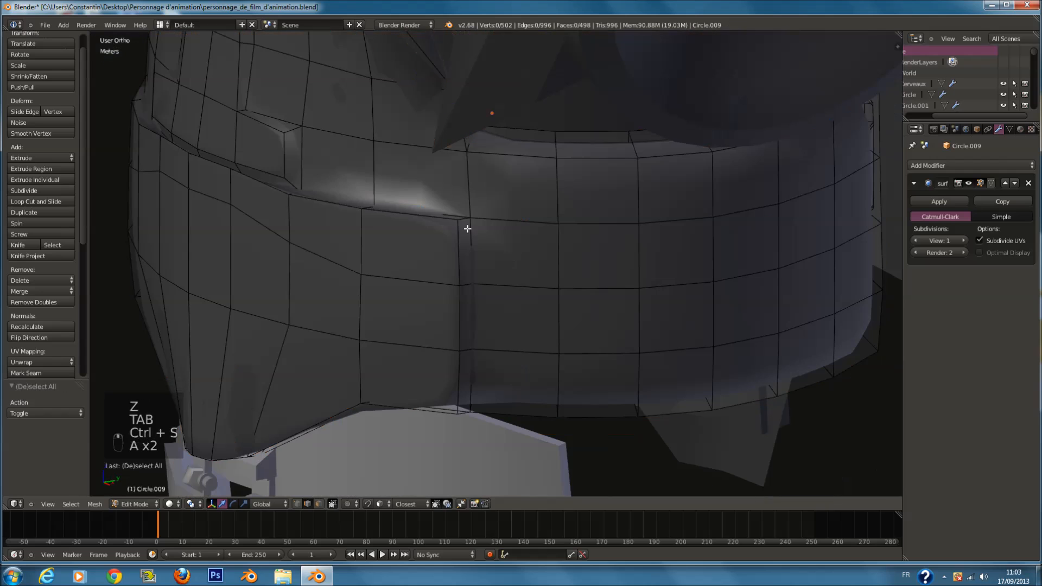
pyautogui.hotkey('ctrl', 'r')
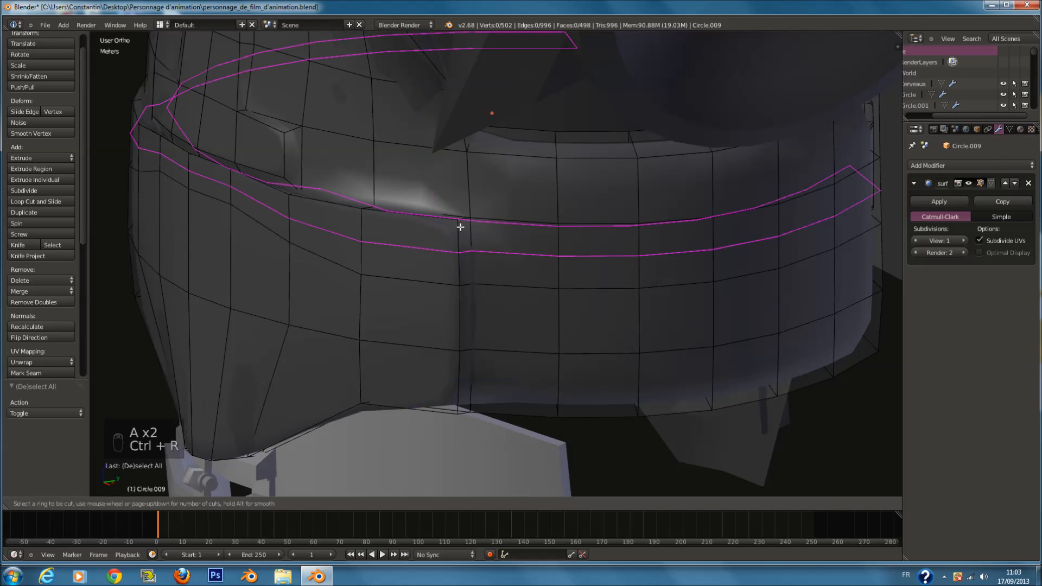
pyautogui.click(463, 223)
pyautogui.click(416, 233)
pyautogui.press('Tab')
pyautogui.scroll(-2, 532, 280)
pyautogui.hotkey('ctrl', 's')
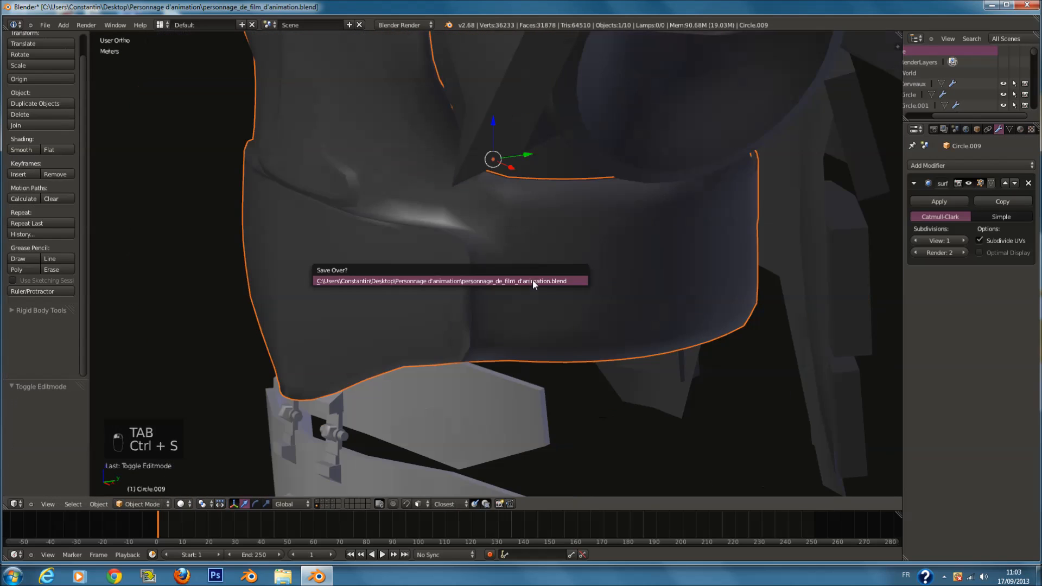
pyautogui.click(532, 280)
# Step: View the chest armour from the front and save the file again
pyautogui.scroll(-1, 523, 297)
pyautogui.press('Tab')
pyautogui.press('KP_1')
pyautogui.press('Tab')
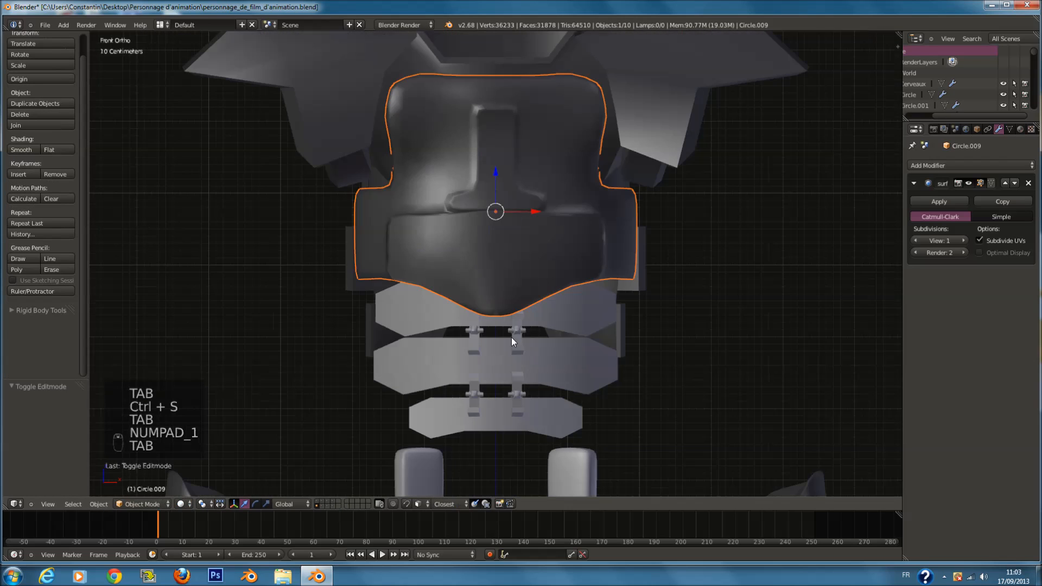
pyautogui.hotkey('ctrl', 's')
pyautogui.click(541, 336)
pyautogui.press('Tab')
pyautogui.press('Tab')
pyautogui.keyDown('shift'); pyautogui.scroll(-1, 558, 334); pyautogui.keyUp('shift')
# Step: Try a viewport subdivision level of 2 on the chest armour, return it to 1 and save
pyautogui.click(961, 240)
pyautogui.moveTo(841, 249); pyautogui.dragTo(743, 262, button='middle')
pyautogui.hotkey('ctrl', 's')
pyautogui.click(749, 263)
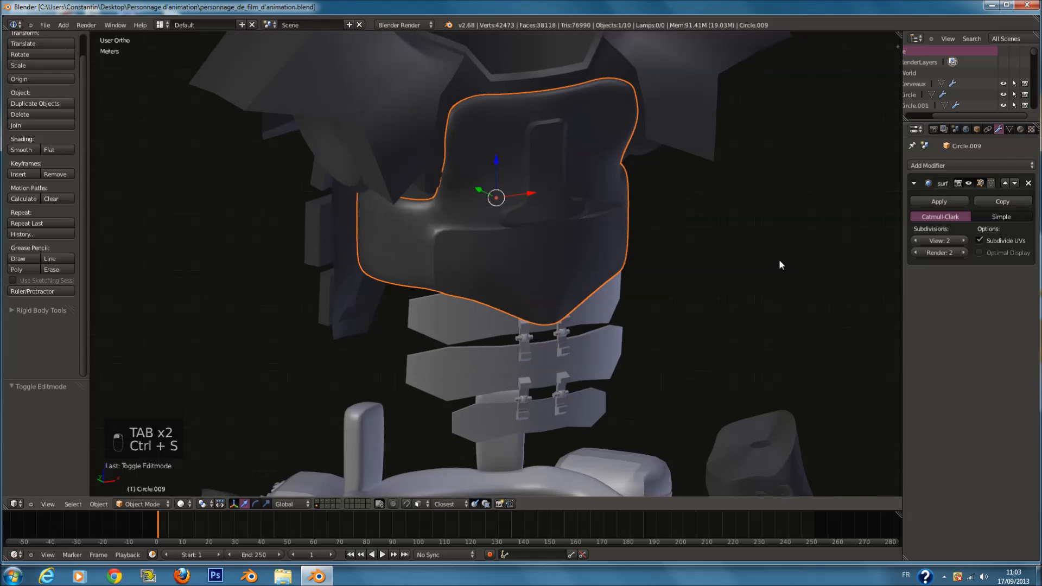
pyautogui.click(920, 236)
pyautogui.hotkey('ctrl', 's')
# Step: Select the small hinges between the abdominal plates in wireframe and apply their Mirror modifier
pyautogui.press('KP_1')
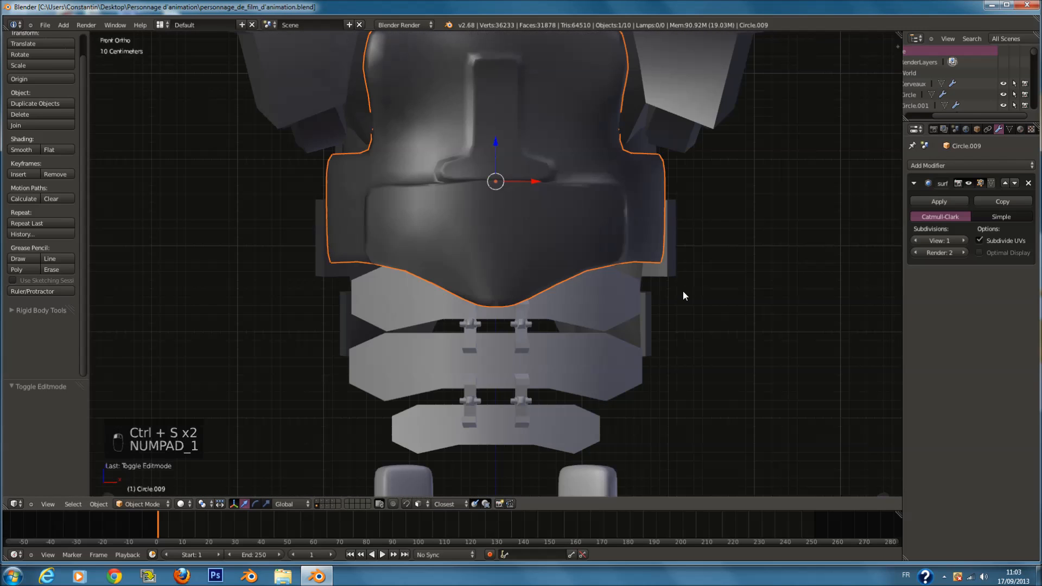
pyautogui.rightClick(605, 281)
pyautogui.moveTo(611, 281); pyautogui.dragTo(526, 313, button='middle')
pyautogui.scroll(-2, 526, 308)
pyautogui.press('z')
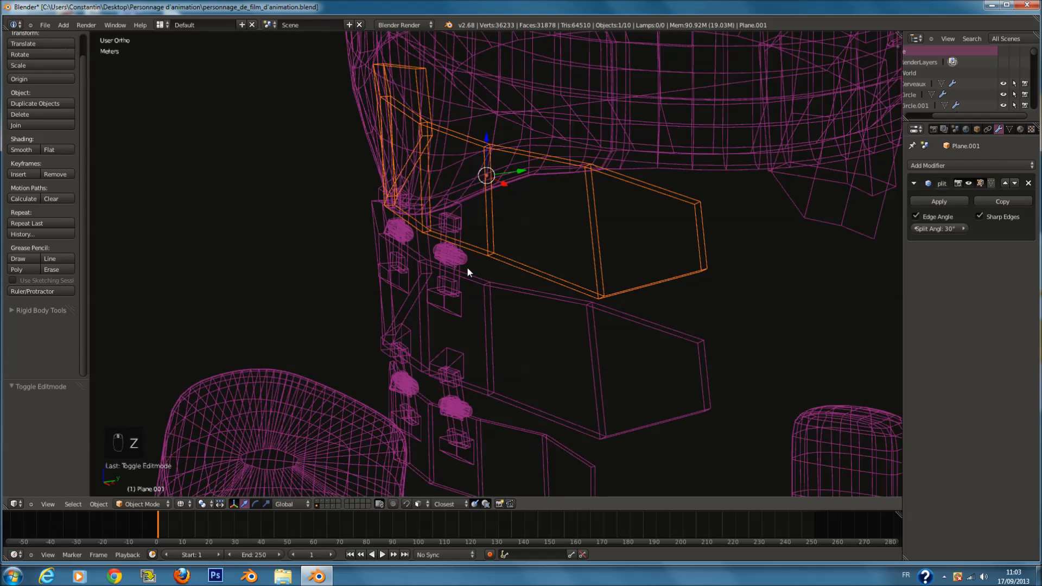
pyautogui.keyDown('shift'); pyautogui.rightClick(464, 272); pyautogui.keyUp('shift')
pyautogui.rightClick(468, 266)
pyautogui.click(946, 200)
pyautogui.scroll(-3, 614, 307)
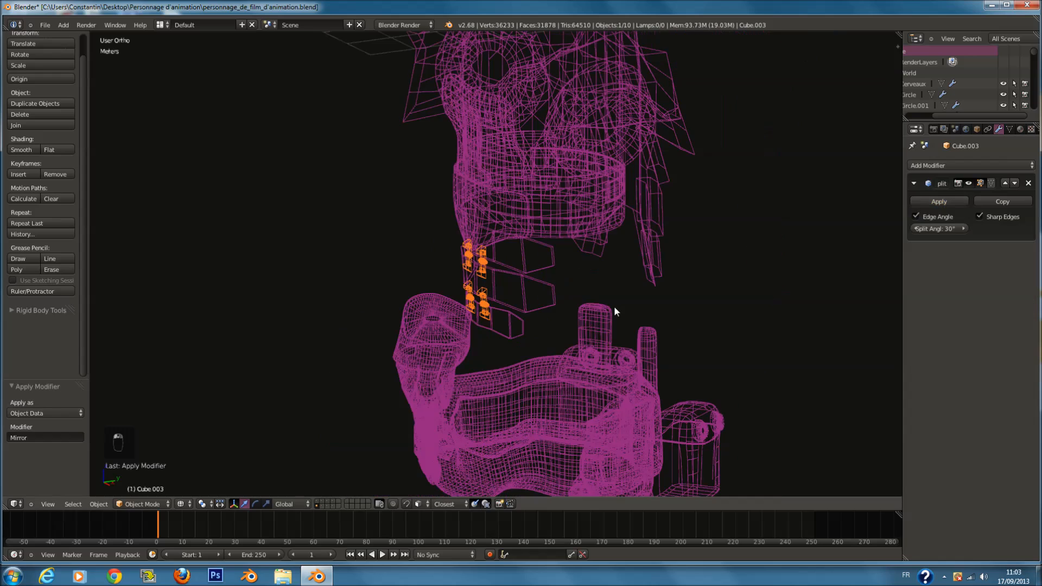
# Step: Set the pelvis piece's viewport subdivision level to 1
pyautogui.press('KP_1')
pyautogui.rightClick(548, 401)
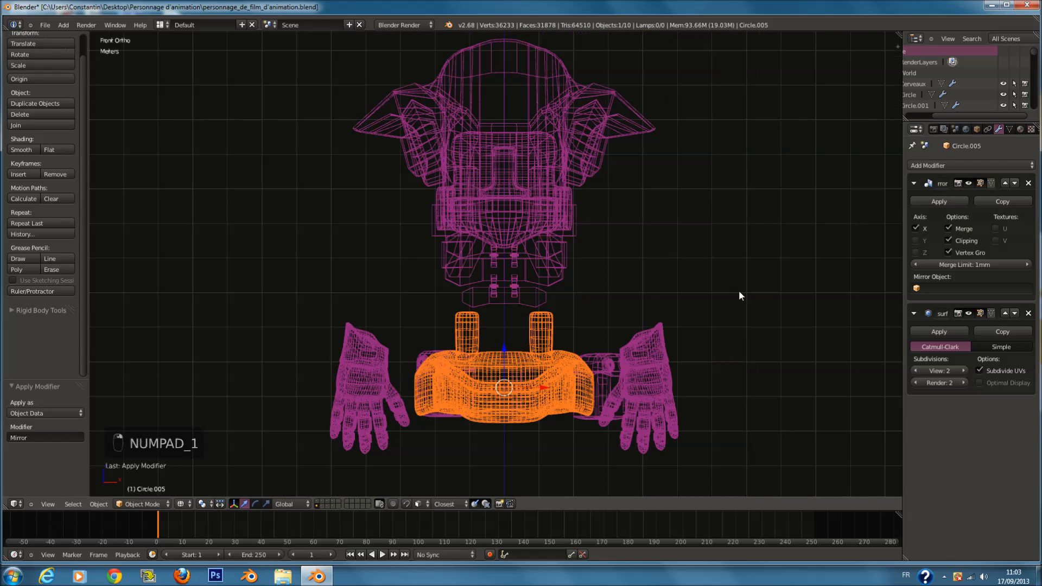
pyautogui.moveTo(927, 368); pyautogui.dragTo(856, 360)
pyautogui.press('z')
pyautogui.press('z')
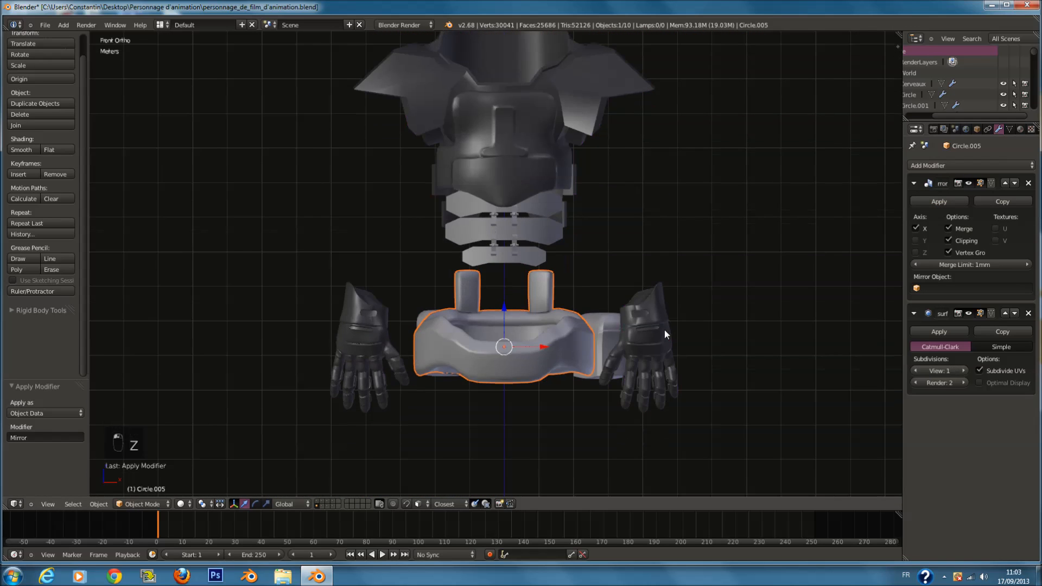
# Step: Apply the Mirror modifier on the hands and save the file
pyautogui.scroll(2, 665, 330)
pyautogui.scroll(-1, 660, 296)
pyautogui.rightClick(647, 295)
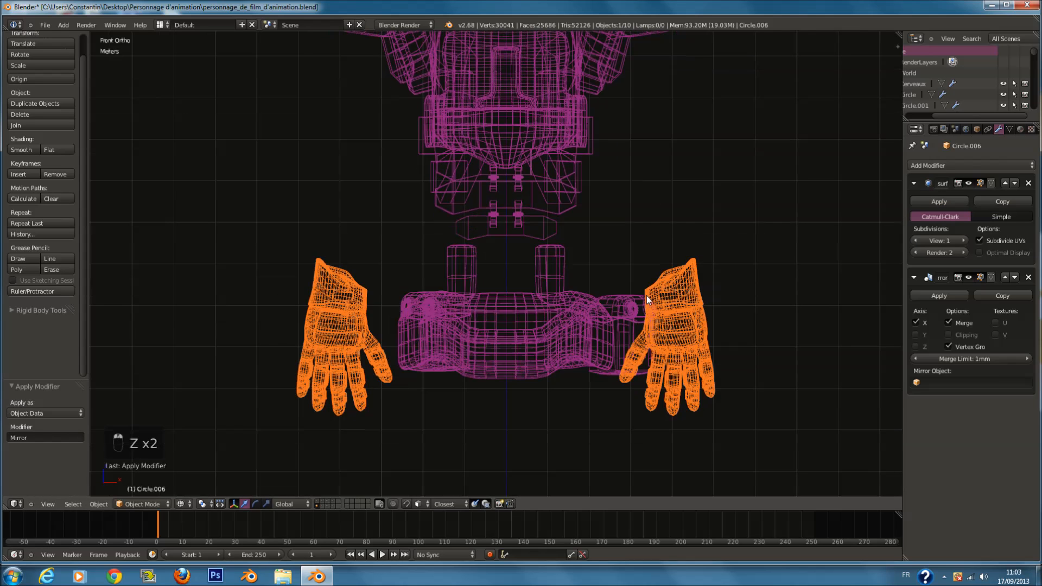
pyautogui.click(932, 296)
pyautogui.scroll(-1, 601, 283)
pyautogui.hotkey('ctrl', 's')
pyautogui.click(591, 290)
# Step: Check the modifiers of the shoulder and chest armour in wireframe and solid shading and save the file
pyautogui.keyDown('shift'); pyautogui.scroll(10, 594, 263); pyautogui.keyUp('shift')
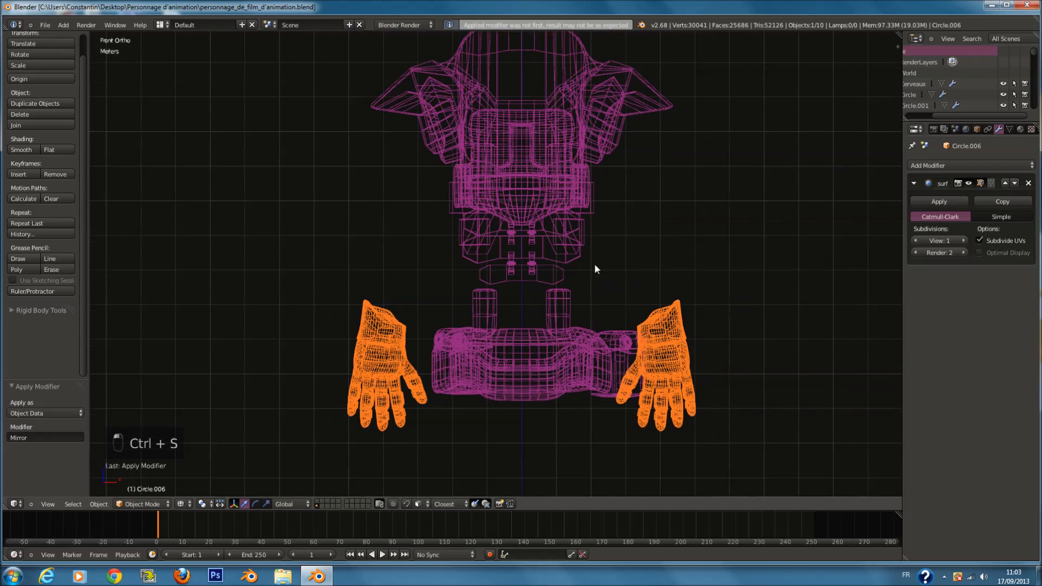
pyautogui.rightClick(600, 187)
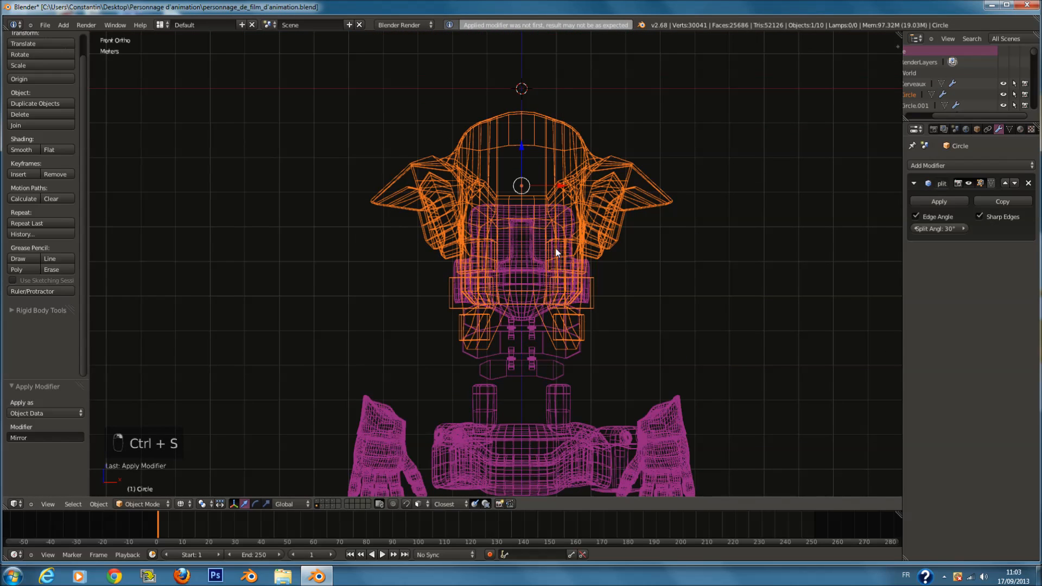
pyautogui.press('z')
pyautogui.scroll(2, 555, 248)
pyautogui.rightClick(578, 207)
pyautogui.press('z')
pyautogui.press('z')
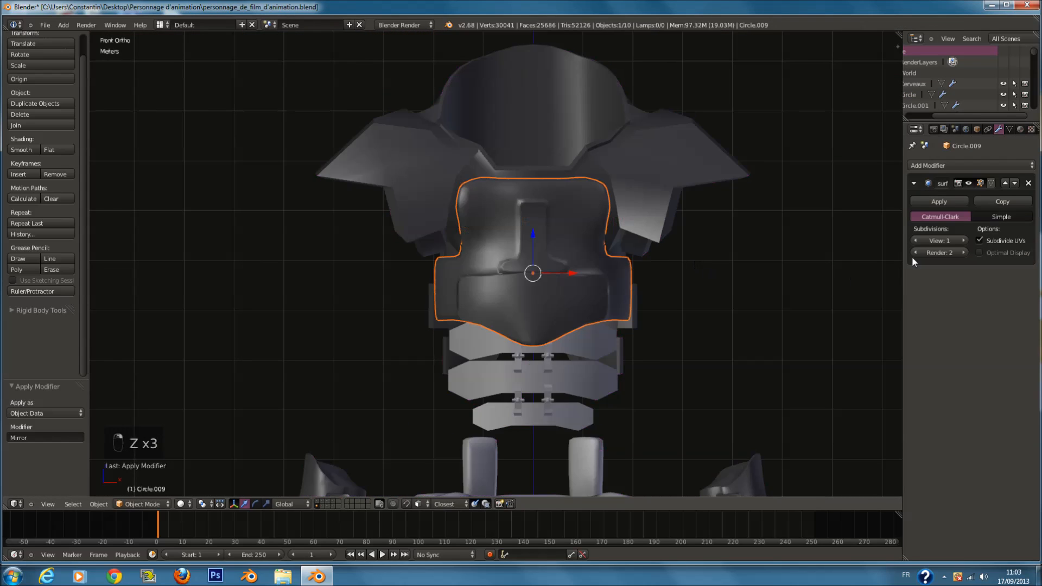
pyautogui.press('z')
pyautogui.press('z')
pyautogui.press('z')
pyautogui.press('z')
pyautogui.scroll(-1, 600, 349)
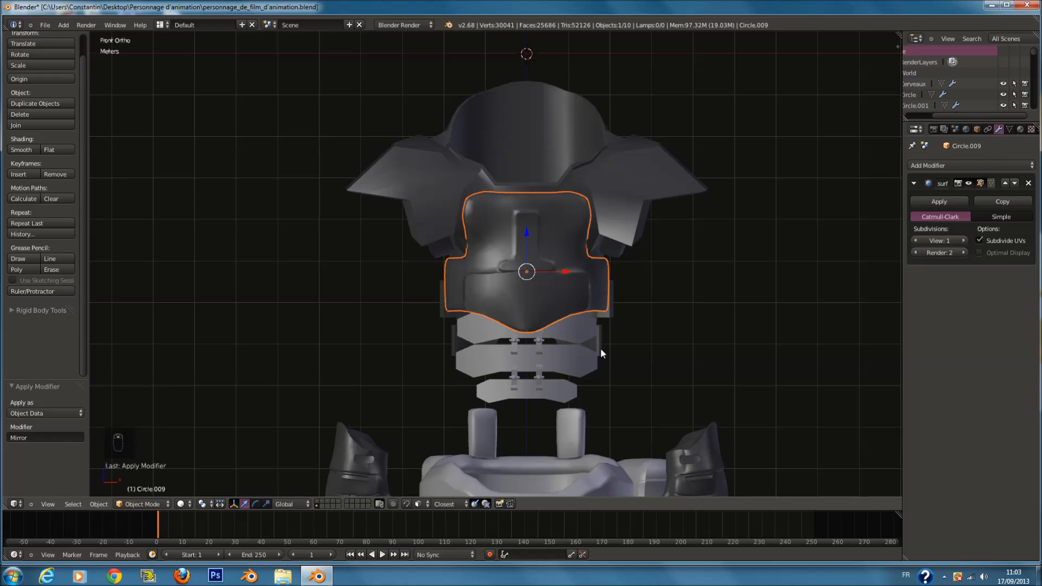
pyautogui.keyDown('ctrl'); pyautogui.scroll(2, 600, 348); pyautogui.keyUp('ctrl')
pyautogui.hotkey('ctrl', 's')
# Step: Join the three abdominal plates and their small hinges into a single object and save the file
pyautogui.keyDown('ctrl'); pyautogui.scroll(-2, 595, 337); pyautogui.keyUp('ctrl')
pyautogui.keyDown('shift'); pyautogui.scroll(-4, 595, 337); pyautogui.keyUp('shift')
pyautogui.scroll(1, 594, 337)
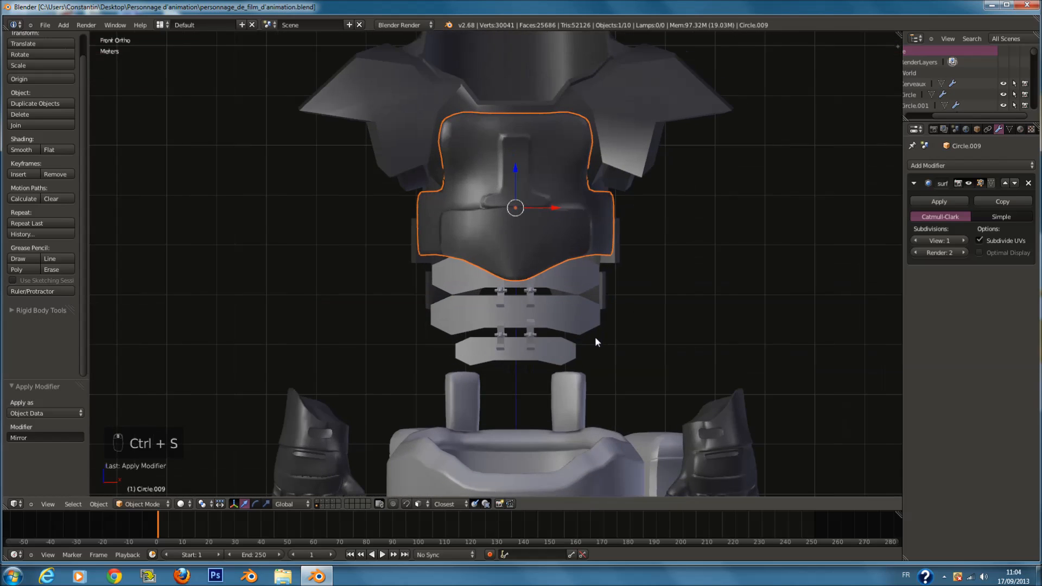
pyautogui.rightClick(593, 281)
pyautogui.keyDown('shift'); pyautogui.rightClick(591, 308); pyautogui.keyUp('shift')
pyautogui.keyDown('shift'); pyautogui.rightClick(566, 348); pyautogui.keyUp('shift')
pyautogui.scroll(3, 565, 349)
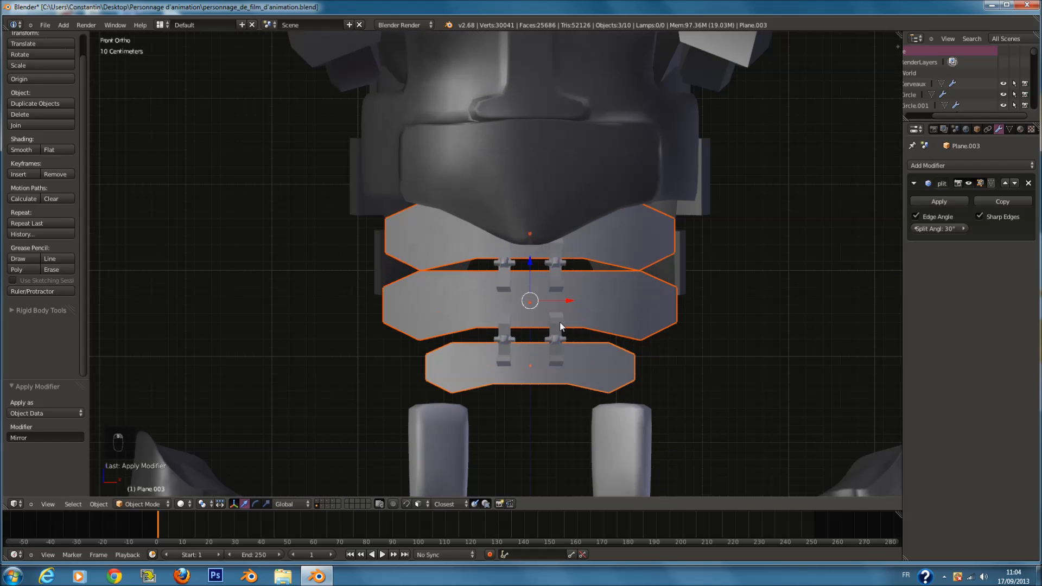
pyautogui.scroll(3, 570, 278)
pyautogui.press('z')
pyautogui.keyDown('shift'); pyautogui.rightClick(591, 289); pyautogui.keyUp('shift')
pyautogui.scroll(-2, 621, 318)
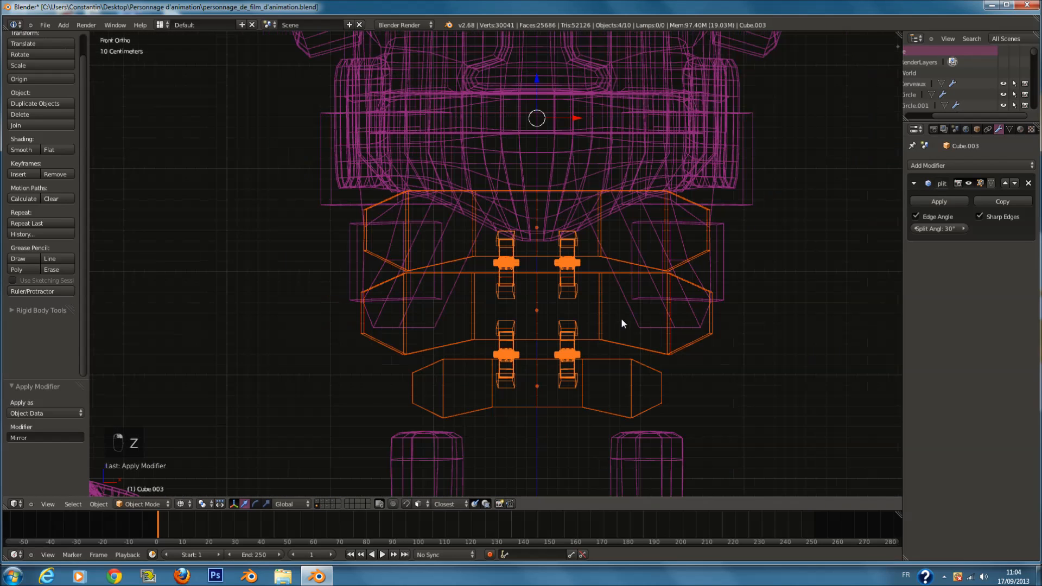
pyautogui.hotkey('ctrl', 'j')
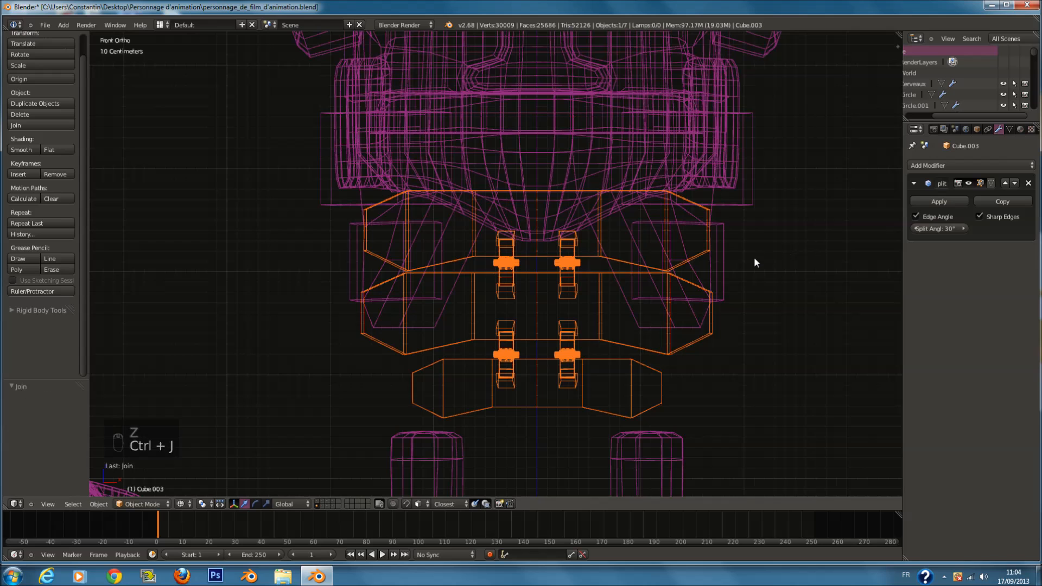
pyautogui.scroll(-3, 573, 380)
pyautogui.scroll(-5, 570, 369)
pyautogui.press('z')
pyautogui.hotkey('ctrl', 's')
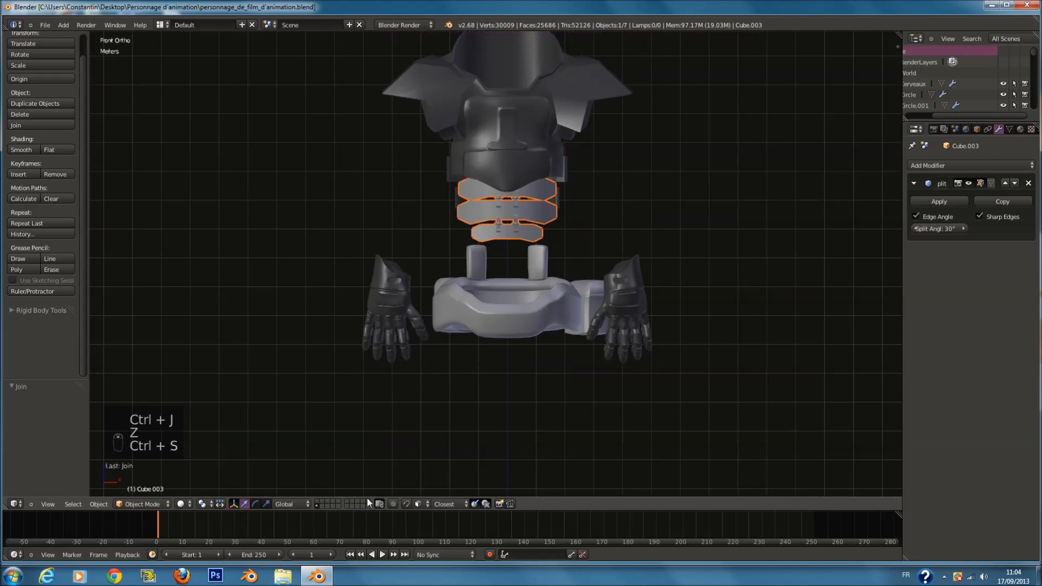
# Step: Move the belt ring below the internal mechanism from layer 2 to layer 12
pyautogui.click(320, 502)
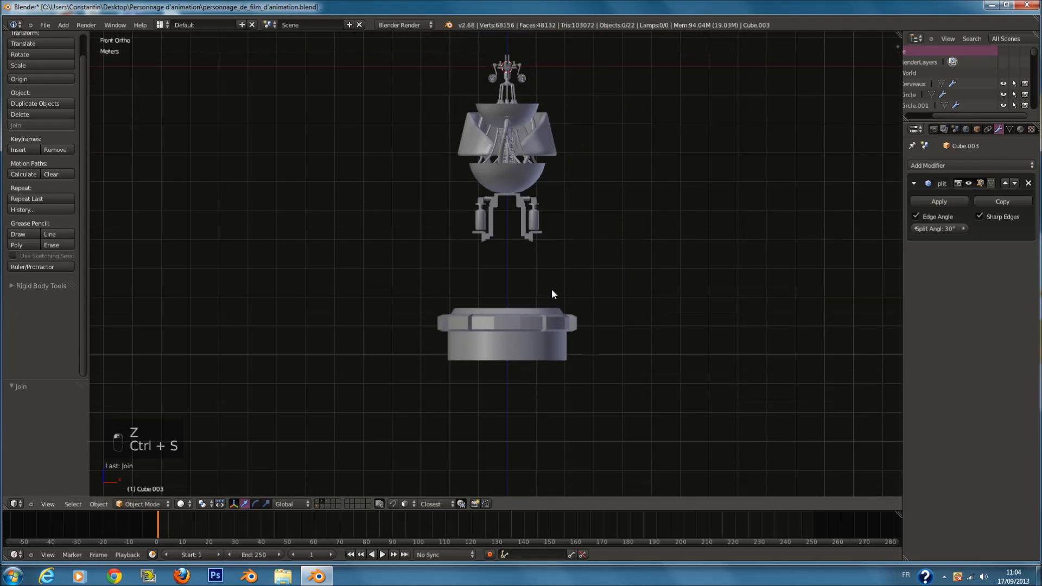
pyautogui.rightClick(558, 338)
pyautogui.press('m')
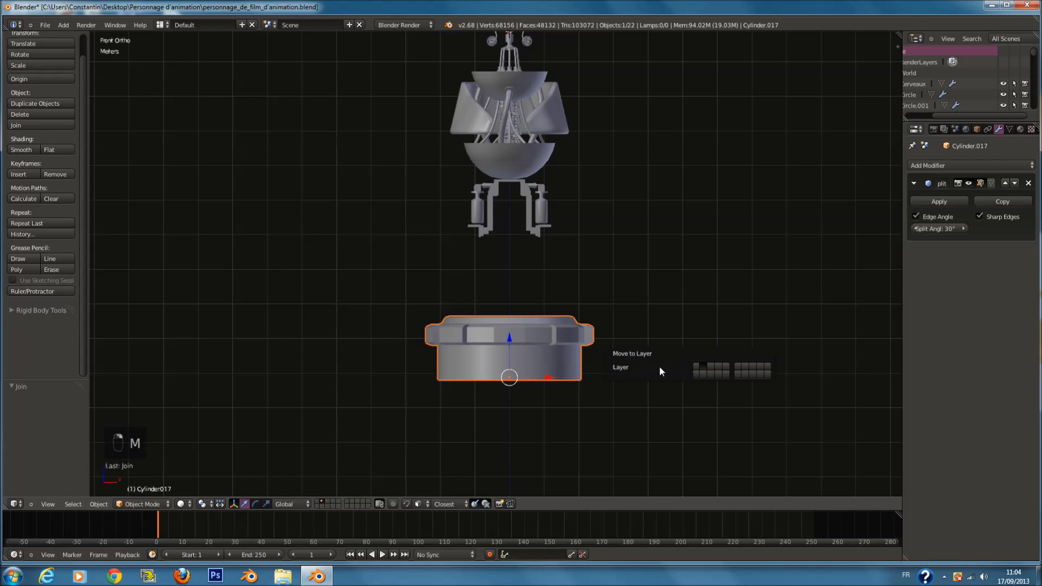
pyautogui.click(708, 374)
# Step: Apply the Mirror modifier on the spoked discs at the sides of the head mechanism
pyautogui.scroll(2, 570, 263)
pyautogui.keyDown('shift'); pyautogui.scroll(20, 570, 265); pyautogui.keyUp('shift')
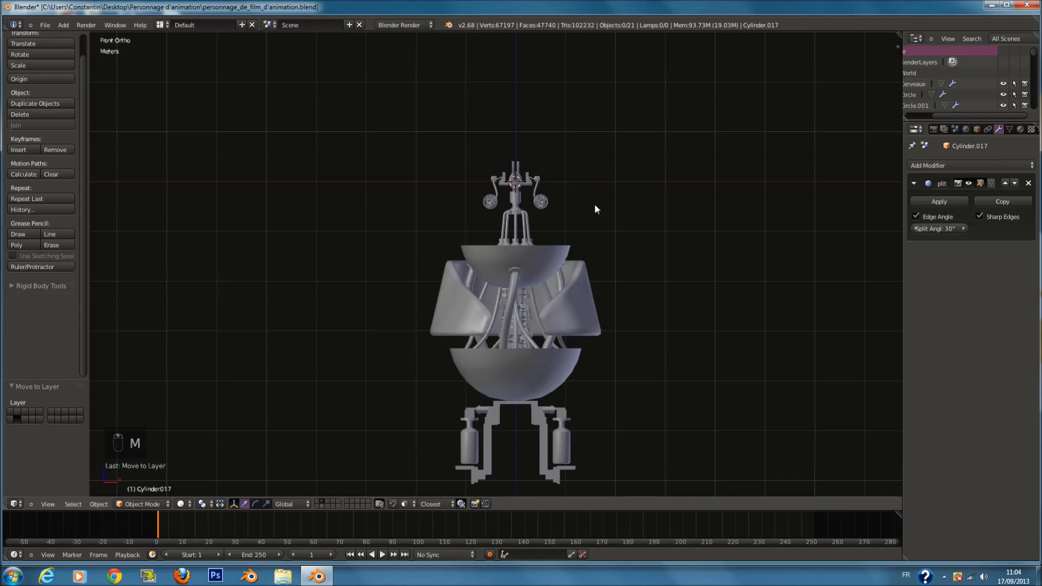
pyautogui.scroll(6, 574, 222)
pyautogui.keyDown('ctrl'); pyautogui.scroll(-5, 597, 229); pyautogui.keyUp('ctrl')
pyautogui.rightClick(559, 276)
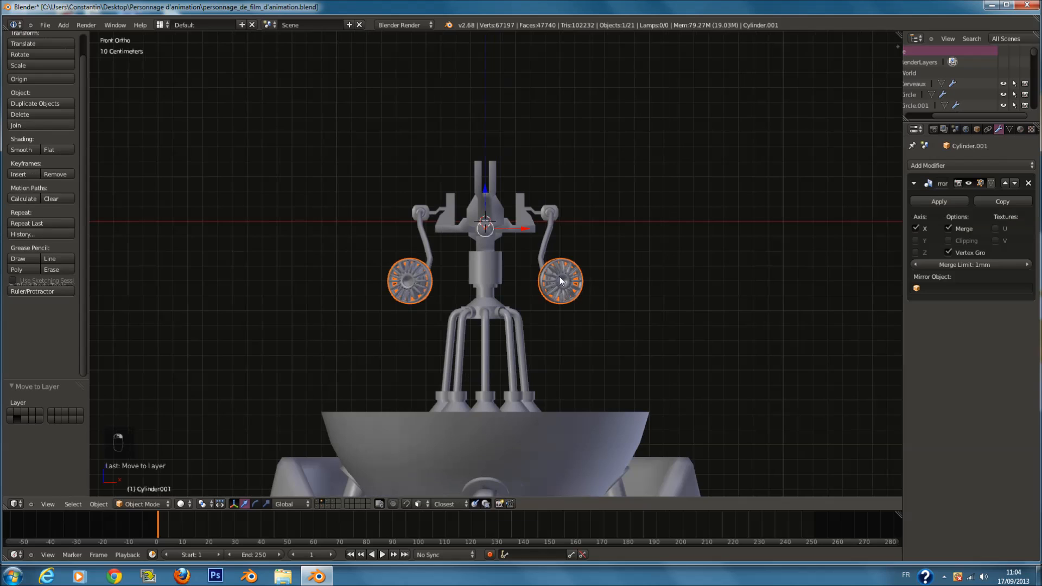
pyautogui.scroll(1, 688, 263)
pyautogui.click(926, 201)
# Step: Apply the Mirror modifiers on the head mechanism's bent rods, its horizontal base and the outer brackets
pyautogui.scroll(4, 549, 250)
pyautogui.rightClick(548, 250)
pyautogui.rightClick(662, 168)
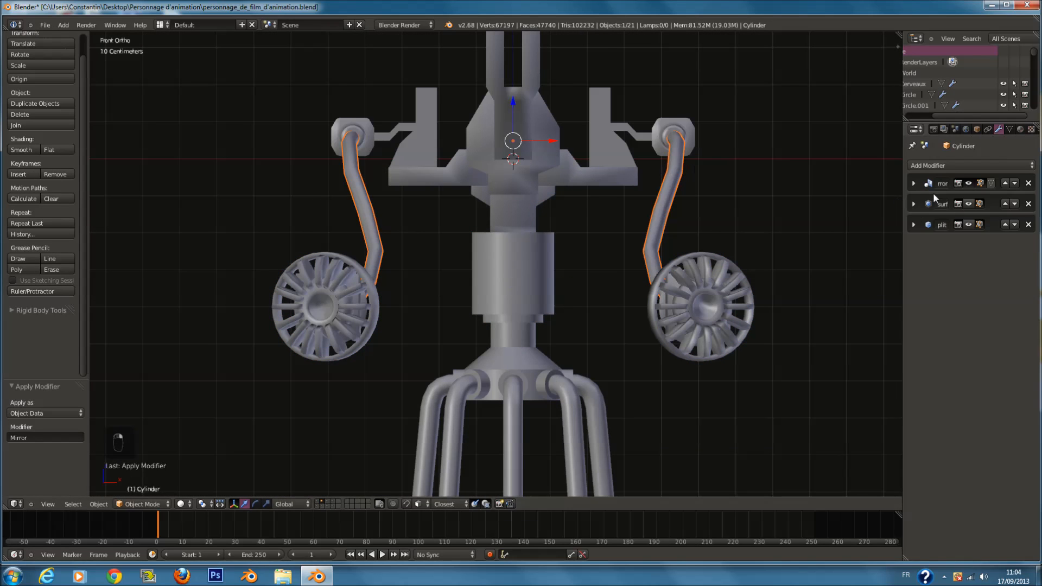
pyautogui.click(914, 183)
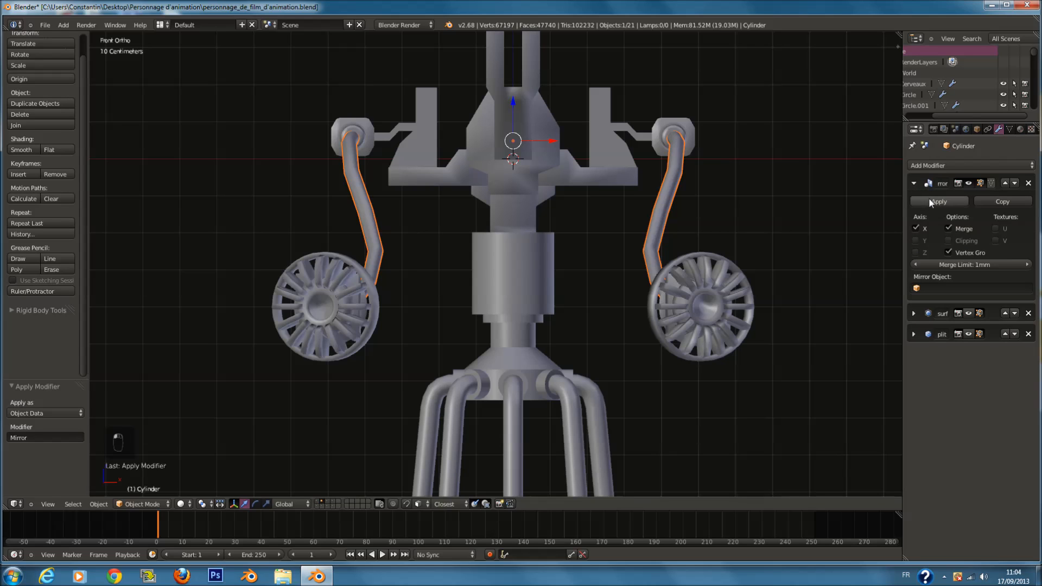
pyautogui.click(929, 198)
pyautogui.rightClick(457, 175)
pyautogui.click(923, 198)
pyautogui.rightClick(630, 142)
pyautogui.click(953, 203)
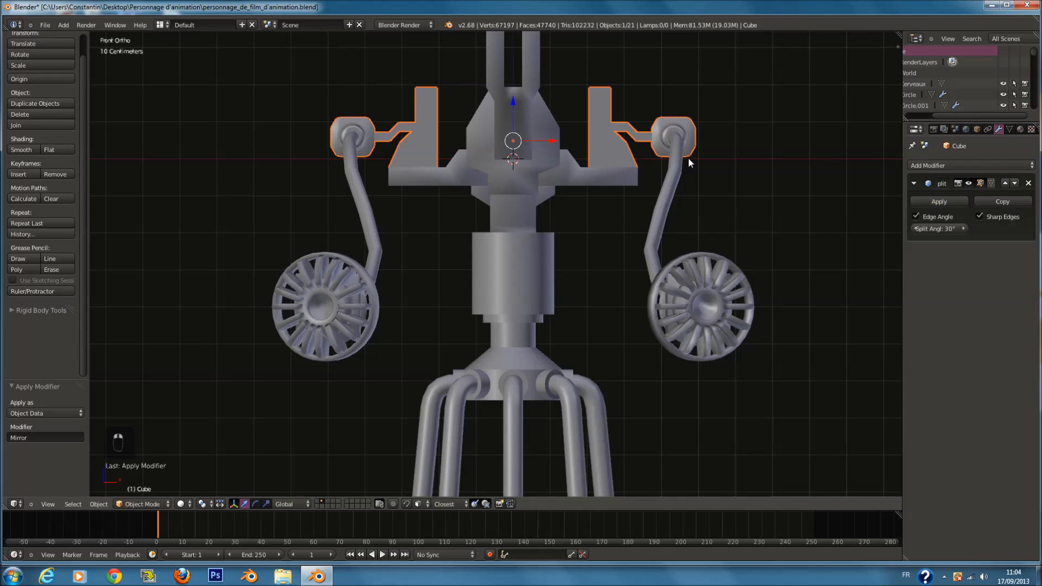
# Step: Check the modifiers of the neck's central stem, its bent tubes and the upper bowl
pyautogui.scroll(-2, 543, 120)
pyautogui.rightClick(513, 120)
pyautogui.rightClick(527, 286)
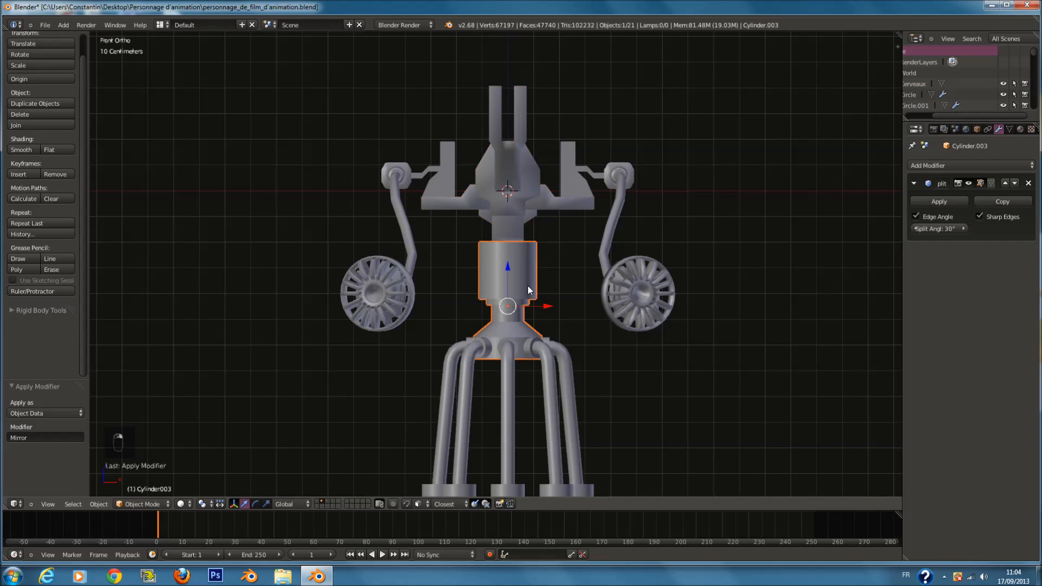
pyautogui.scroll(-1, 528, 286)
pyautogui.keyDown('shift'); pyautogui.scroll(-1, 539, 307); pyautogui.keyUp('shift')
pyautogui.rightClick(541, 308)
pyautogui.press('z')
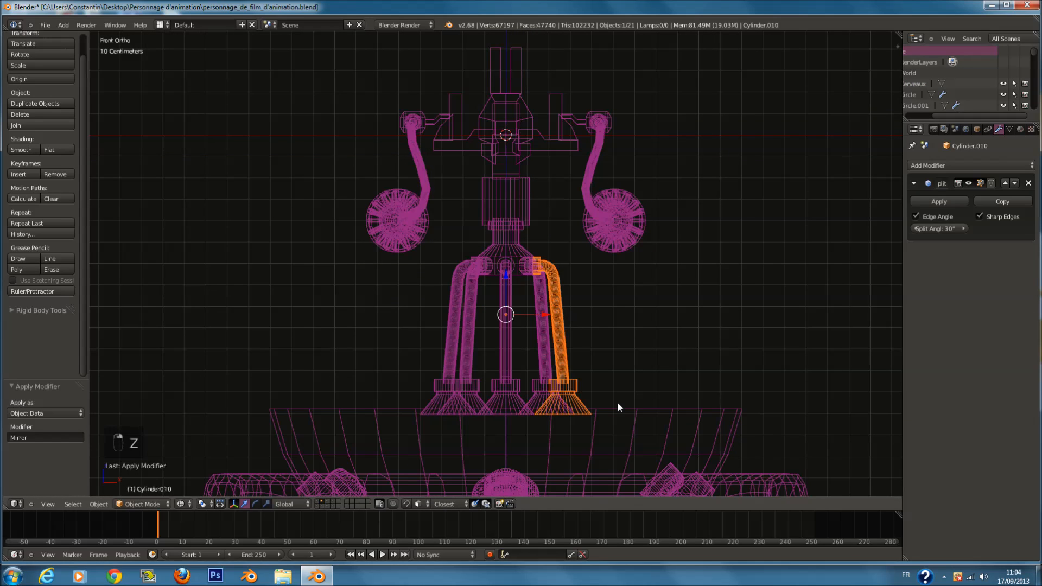
pyautogui.rightClick(619, 403)
pyautogui.scroll(-1, 621, 403)
pyautogui.scroll(1, 627, 404)
pyautogui.scroll(-1, 629, 405)
pyautogui.keyDown('shift'); pyautogui.scroll(-14, 632, 395); pyautogui.keyUp('shift')
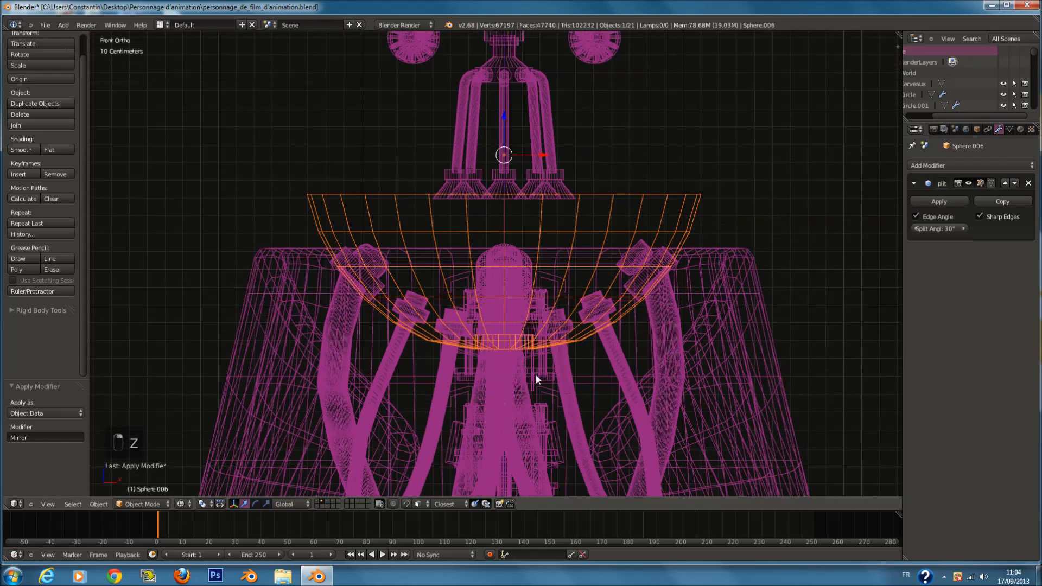
# Step: Apply the Mirror modifier on the curved side panels around the internal mechanism
pyautogui.rightClick(536, 374)
pyautogui.scroll(-2, 536, 371)
pyautogui.keyDown('shift'); pyautogui.scroll(-4, 540, 369); pyautogui.keyUp('shift')
pyautogui.press('z')
pyautogui.press('z')
pyautogui.click(939, 200)
pyautogui.press('z')
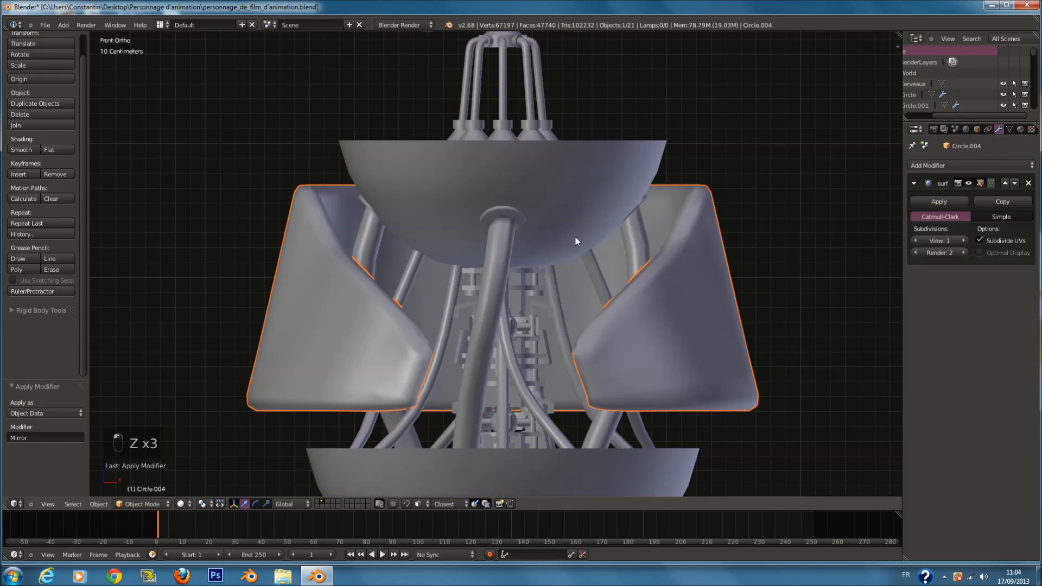
# Step: Check the modifiers of the cables, lower bowl, spine and bottle-shaped pelvic supports, and save the file
pyautogui.rightClick(490, 249)
pyautogui.press('z')
pyautogui.scroll(2, 510, 260)
pyautogui.hotkey('ctrl', 's')
pyautogui.scroll(-4, 531, 282)
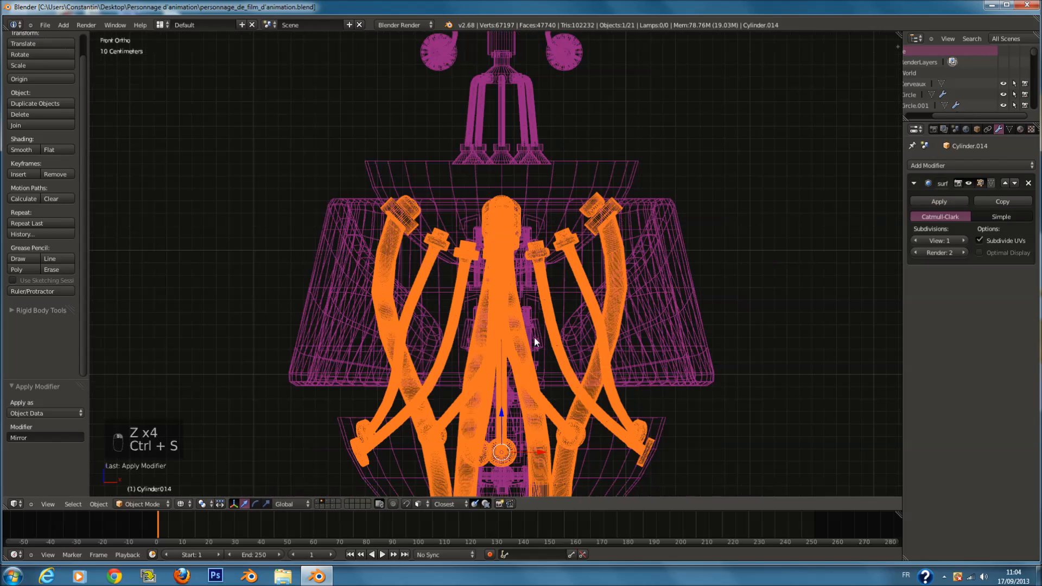
pyautogui.scroll(1, 508, 394)
pyautogui.rightClick(506, 398)
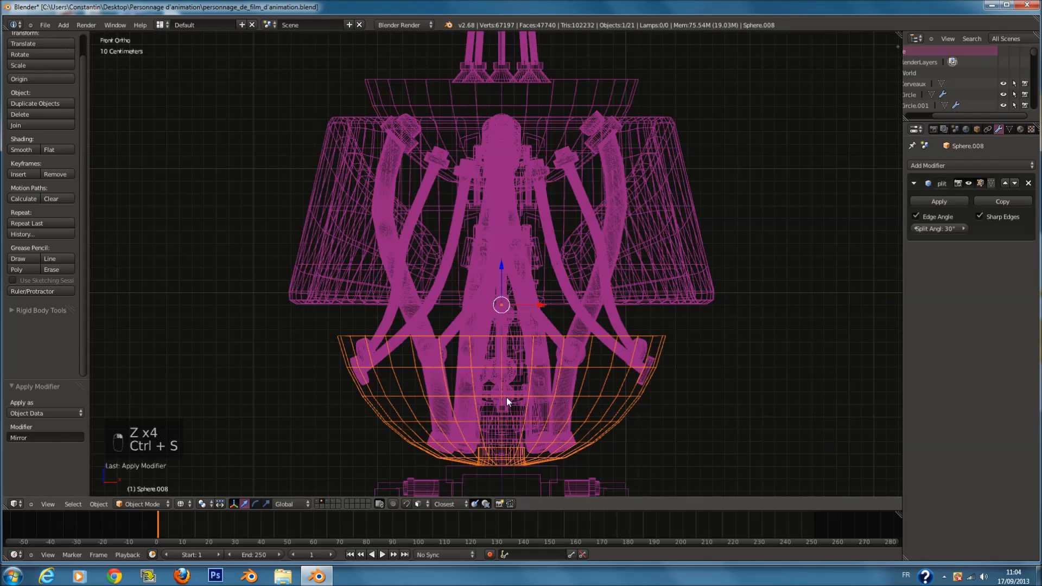
pyautogui.rightClick(509, 400)
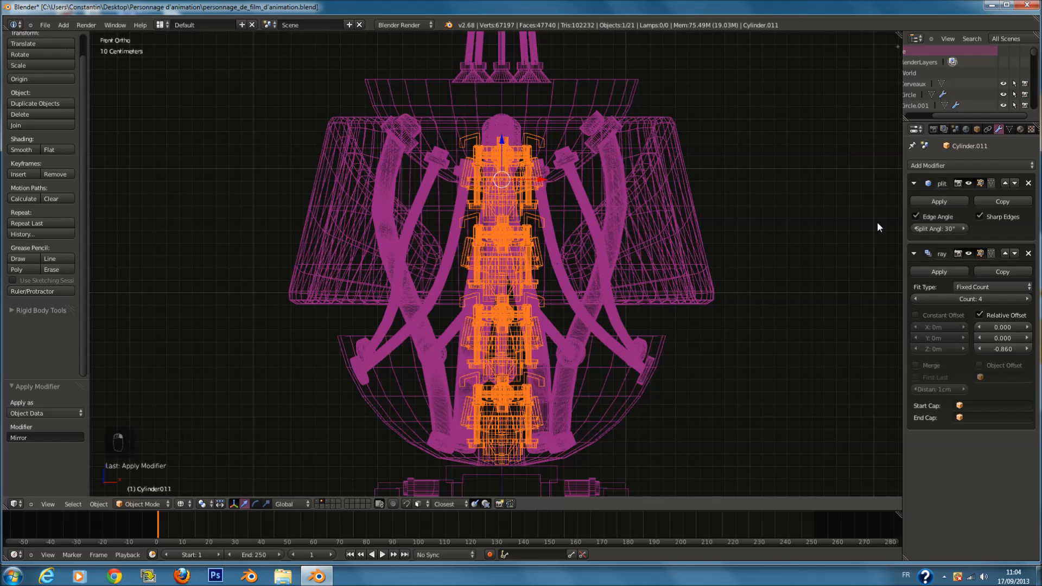
pyautogui.scroll(-4, 598, 369)
pyautogui.keyDown('shift'); pyautogui.scroll(-9, 522, 400); pyautogui.keyUp('shift')
pyautogui.scroll(4, 609, 332)
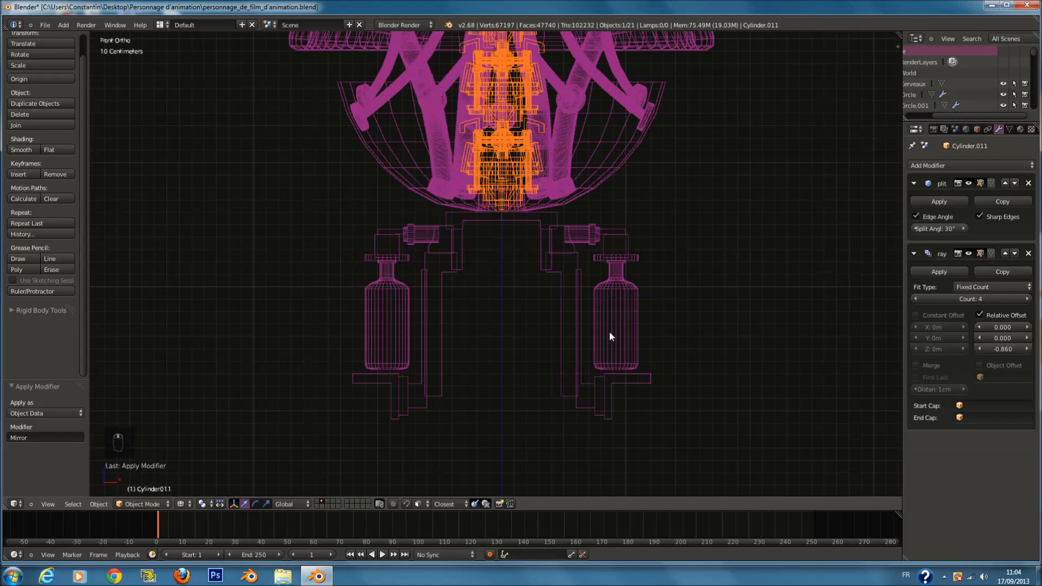
pyautogui.rightClick(637, 281)
pyautogui.scroll(-8, 600, 292)
pyautogui.press('z')
pyautogui.hotkey('ctrl', 's')
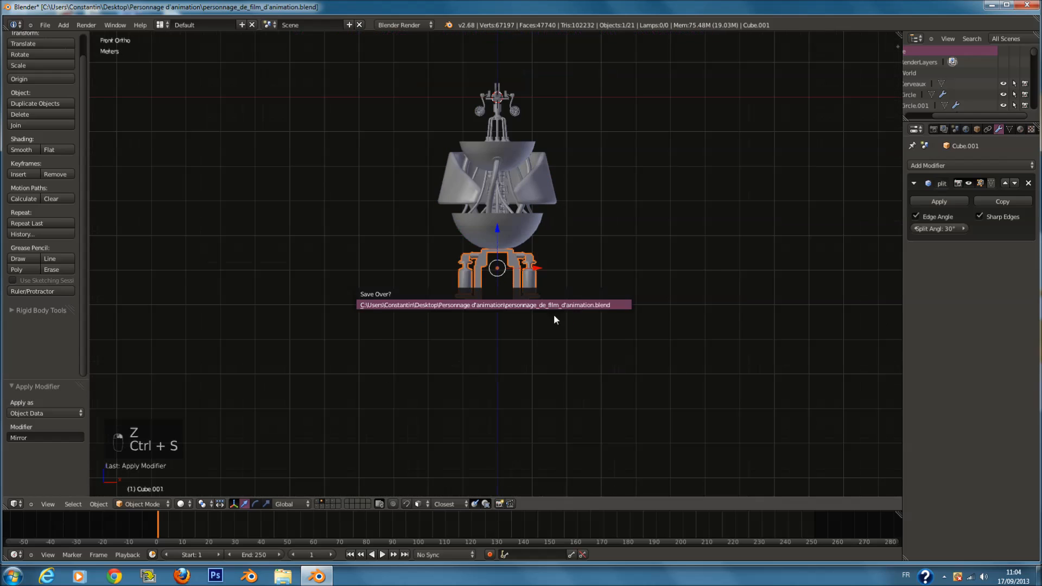
# Step: Select the belt ring on layer 12, save the file and move the ring to layer 11 with the body armour
pyautogui.click(324, 506)
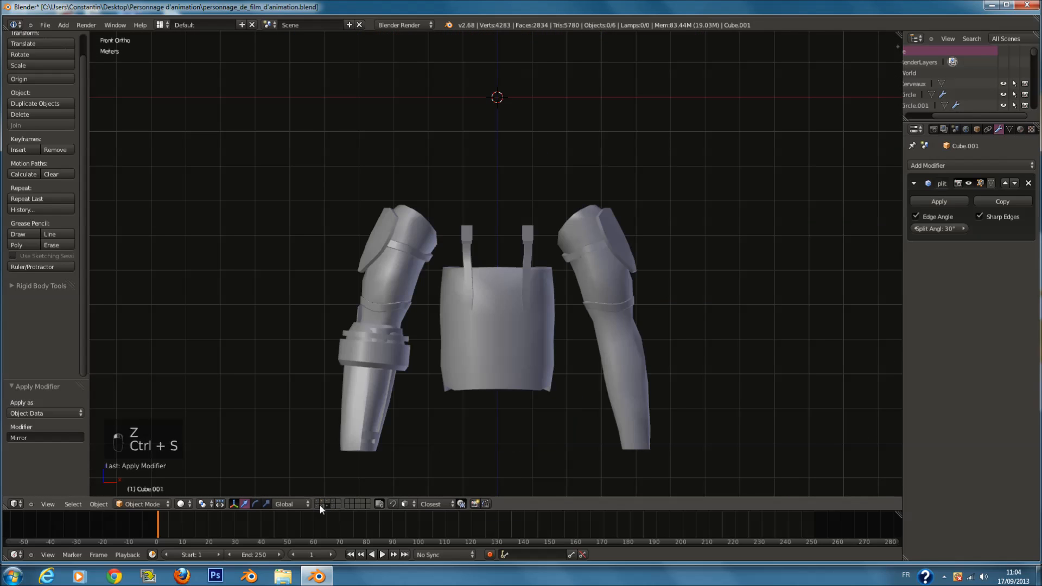
pyautogui.click(319, 504)
pyautogui.scroll(-9, 515, 399)
pyautogui.scroll(3, 512, 316)
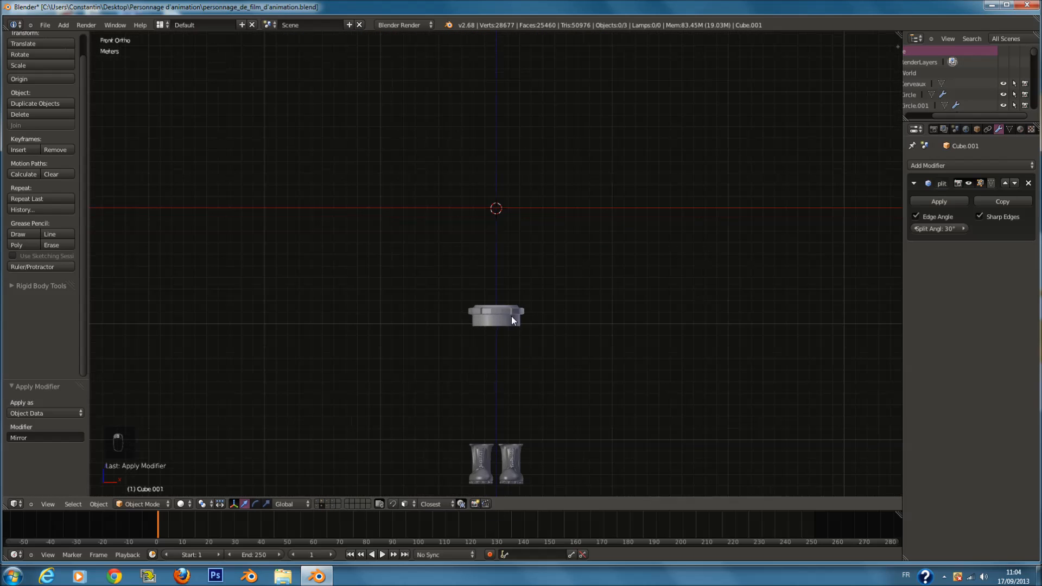
pyautogui.rightClick(506, 311)
pyautogui.click(316, 506)
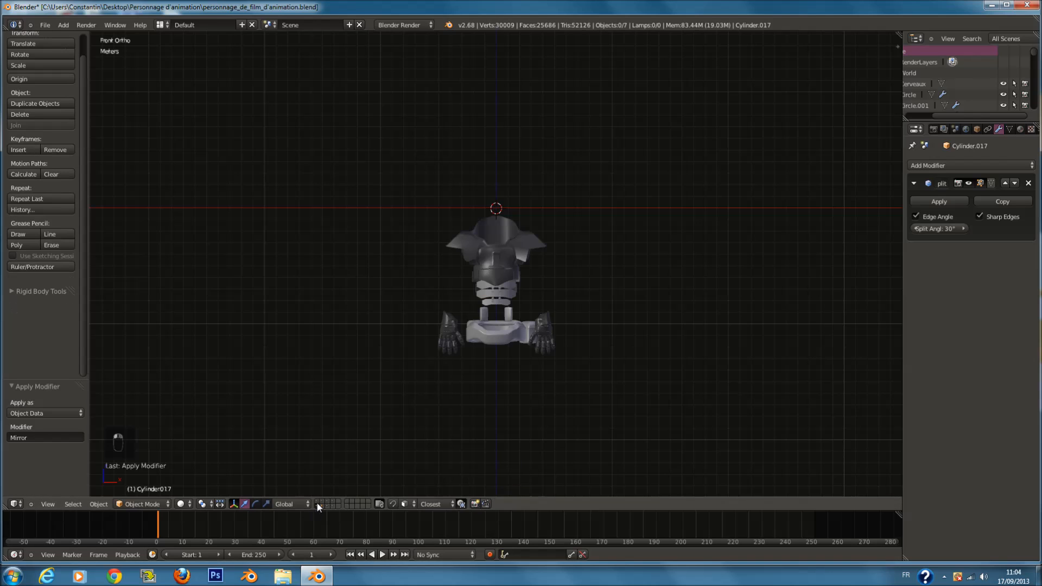
pyautogui.click(321, 504)
pyautogui.press('m')
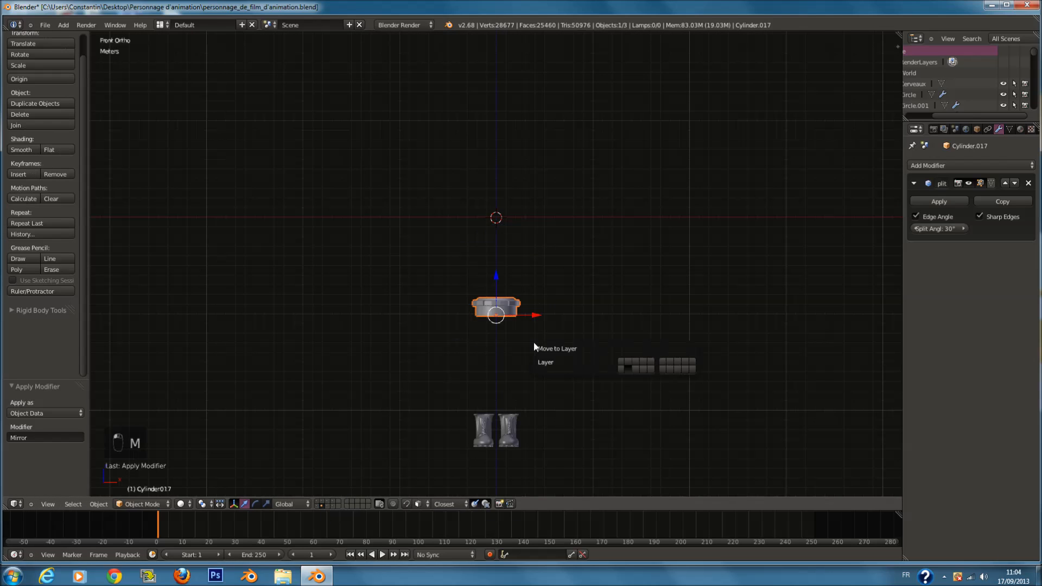
pyautogui.click(624, 369)
pyautogui.hotkey('ctrl', 's')
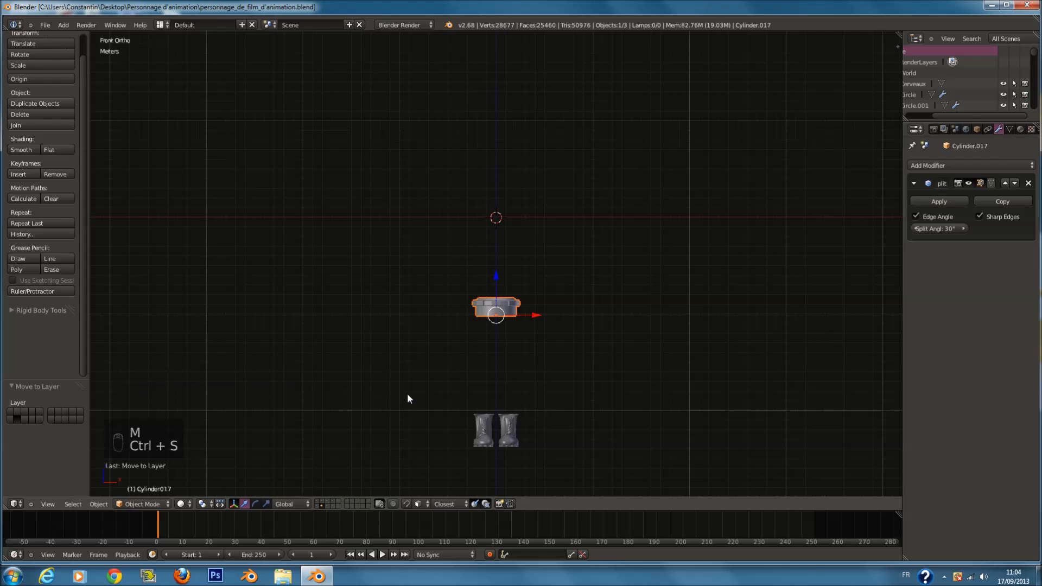
pyautogui.press('m')
pyautogui.click(561, 419)
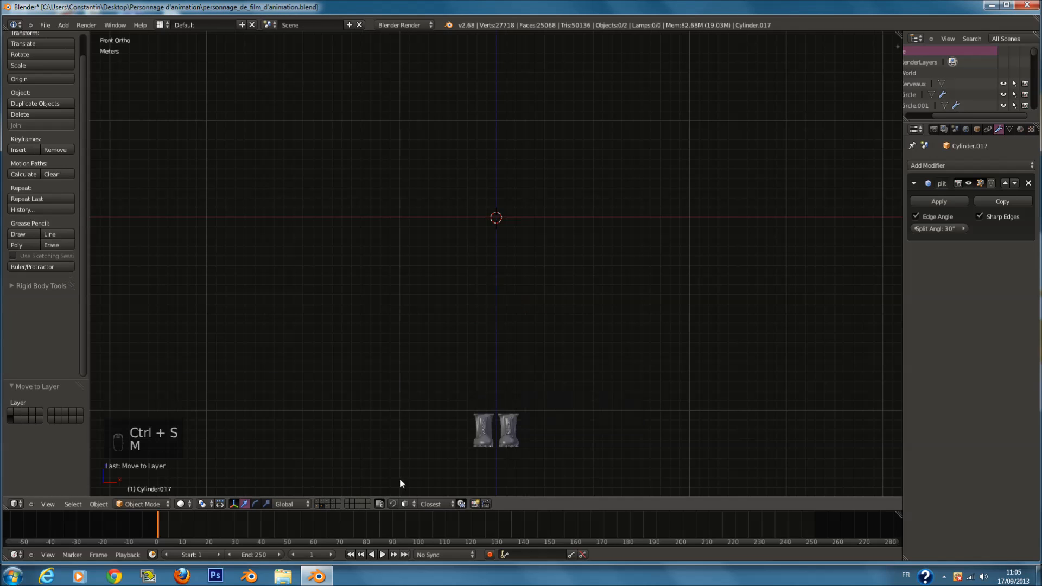
# Step: Display the sculpted sleeve and half torso on layer 3 and check their modifiers
pyautogui.click(327, 504)
pyautogui.scroll(6, 467, 298)
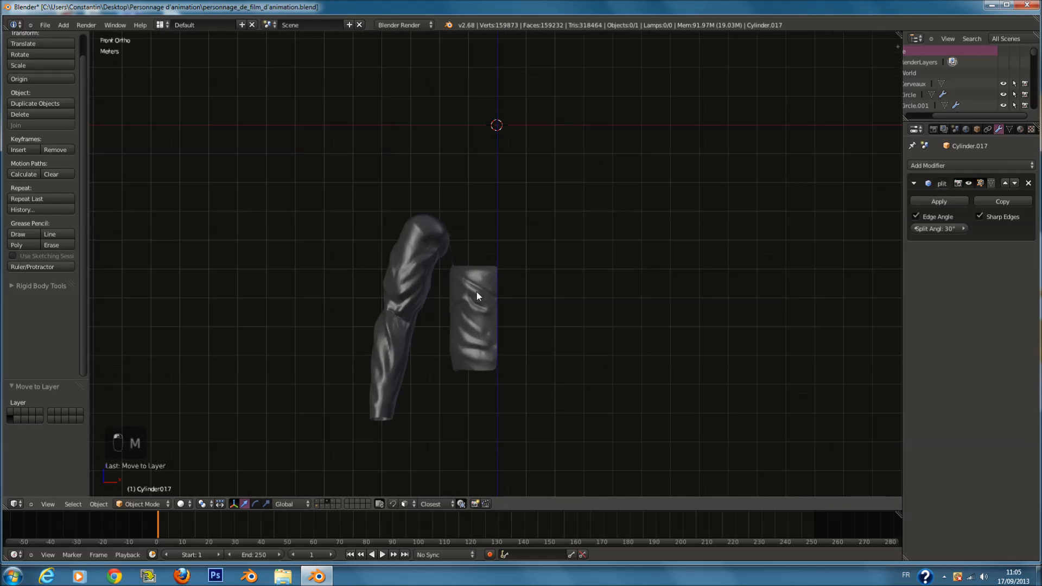
pyautogui.rightClick(477, 291)
pyautogui.scroll(-1, 505, 303)
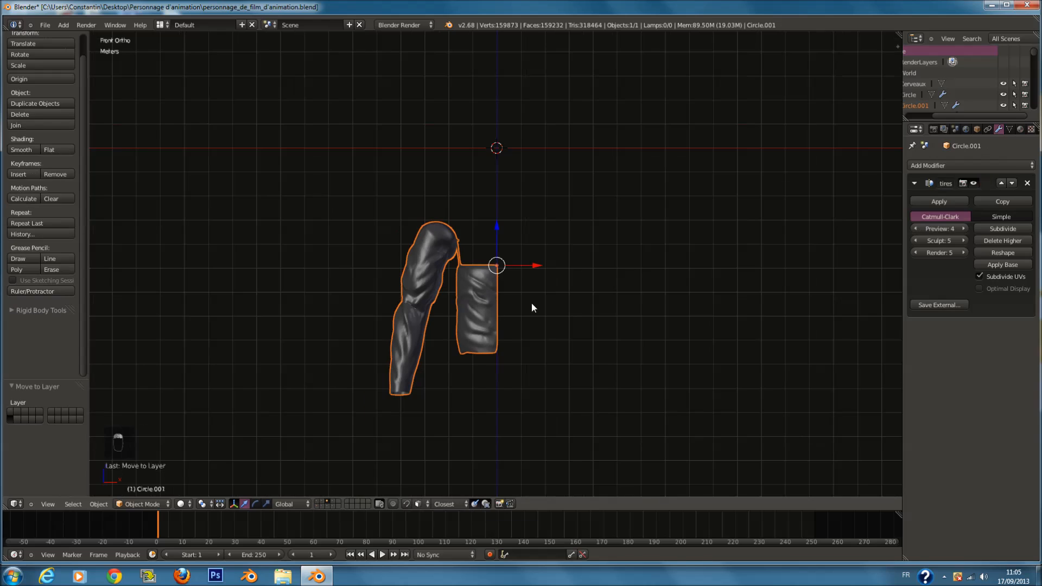
# Step: Apply the Mirror modifier on the torso-and-arms mesh bras_retopo on layer 13
pyautogui.click(330, 507)
pyautogui.scroll(3, 504, 318)
pyautogui.rightClick(503, 299)
pyautogui.press('z')
pyautogui.press('z')
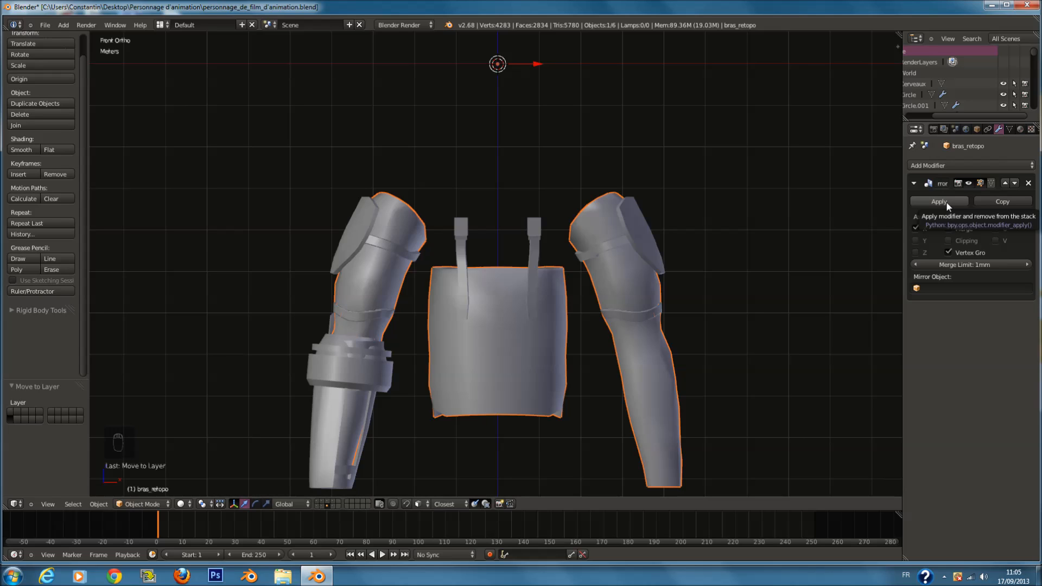
pyautogui.click(946, 201)
# Step: Apply the Mirror modifier on the elbow pads, and on the shoulder armour with its arm bands
pyautogui.press('z')
pyautogui.rightClick(386, 371)
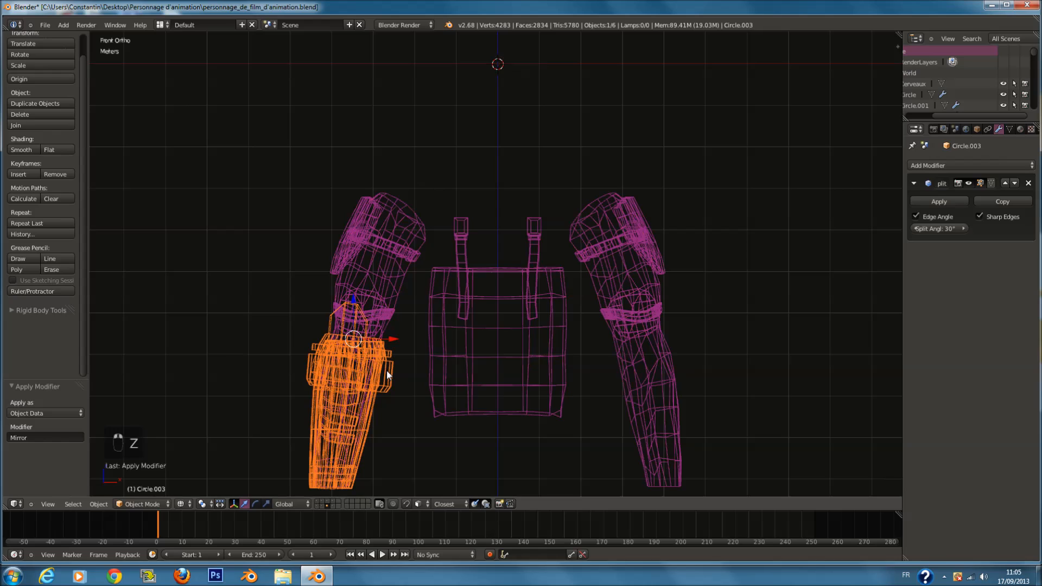
pyautogui.rightClick(360, 327)
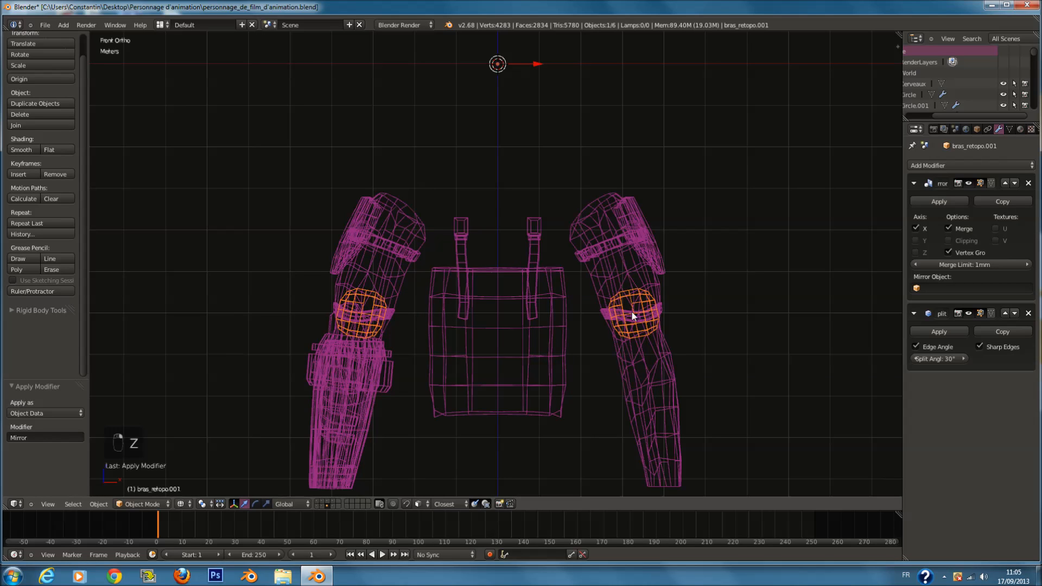
pyautogui.click(944, 200)
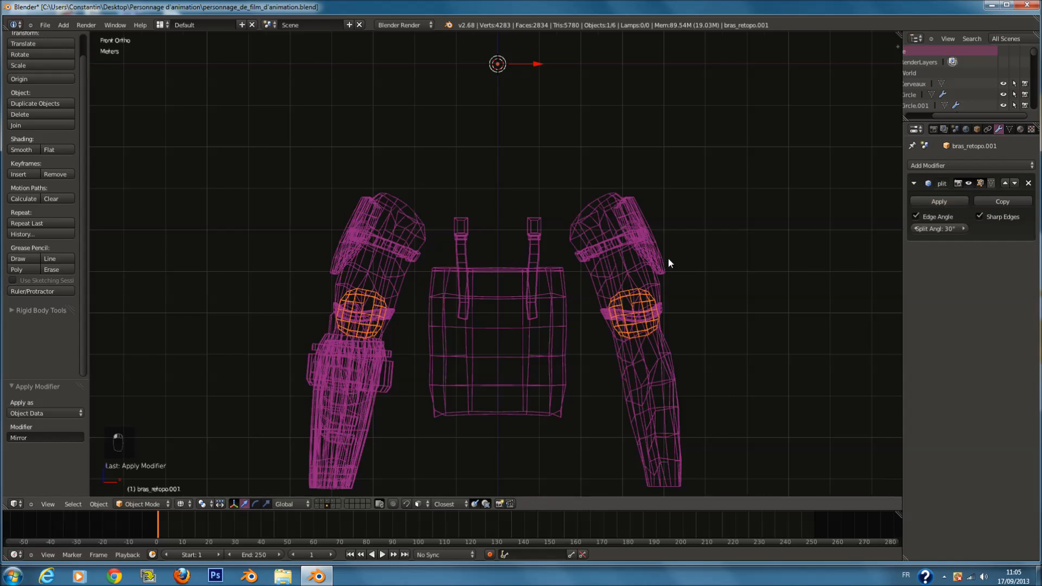
pyautogui.keyDown('shift'); pyautogui.moveTo(669, 259); pyautogui.dragTo(691, 187, button='middle'); pyautogui.keyUp('shift')
pyautogui.rightClick(698, 187)
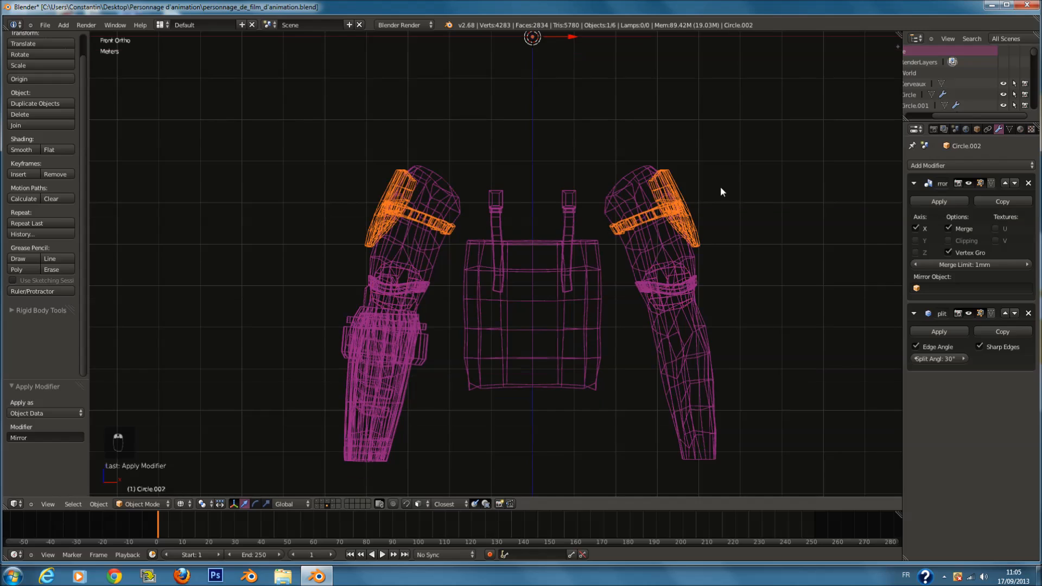
pyautogui.click(930, 204)
# Step: Apply the Mirror modifier on the elbow straps, remove their Subsurf modifier and save the file
pyautogui.scroll(2, 507, 228)
pyautogui.rightClick(380, 291)
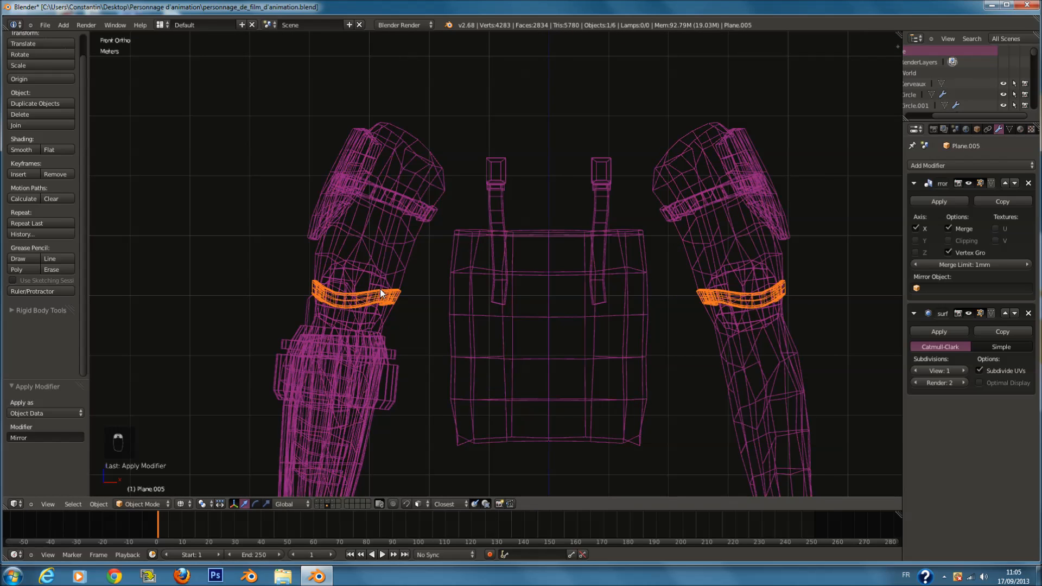
pyautogui.moveTo(802, 287); pyautogui.dragTo(651, 330, button='middle')
pyautogui.press('z')
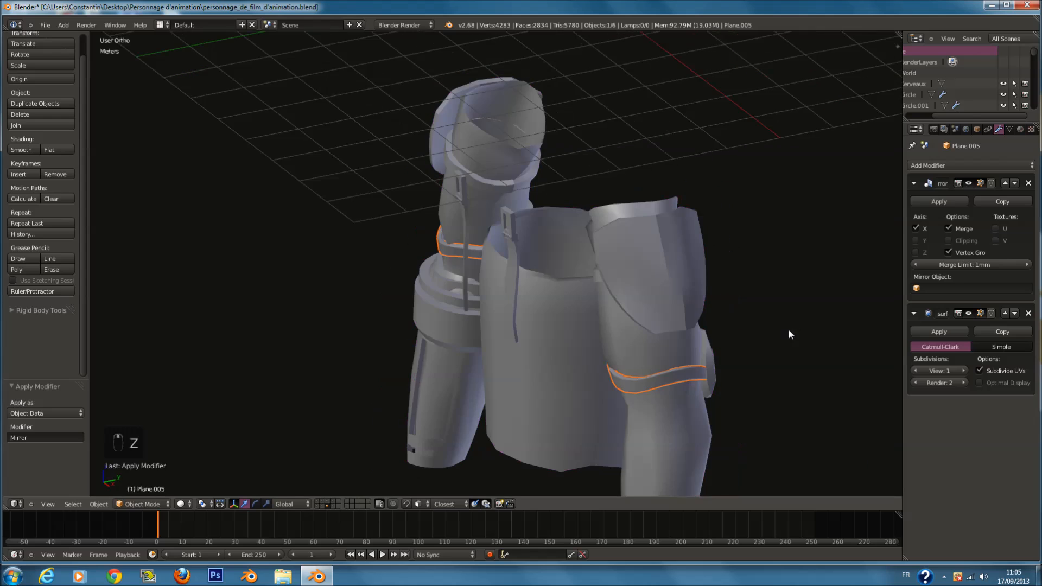
pyautogui.click(935, 201)
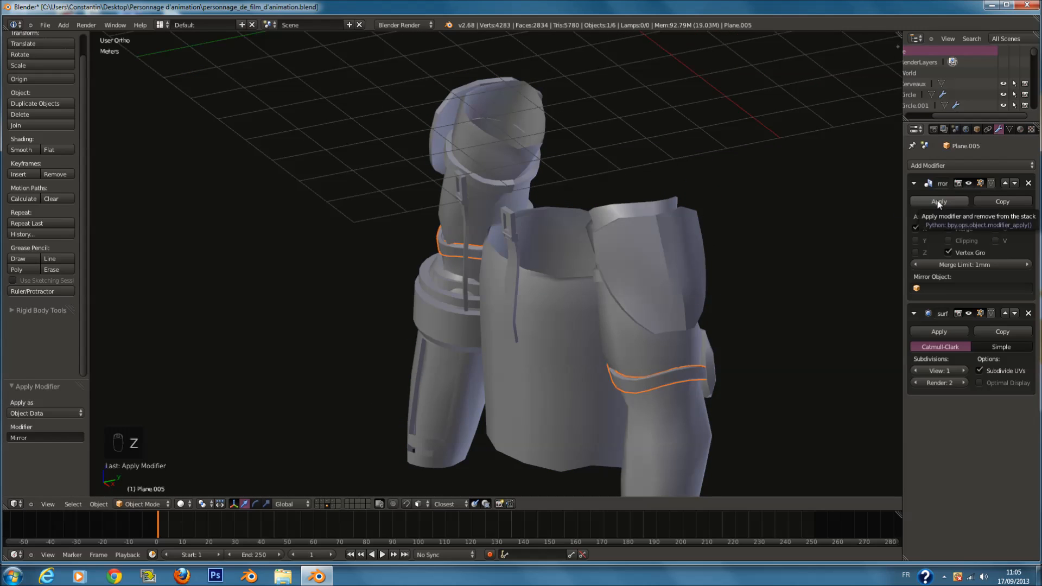
pyautogui.press('z')
pyautogui.click(1028, 183)
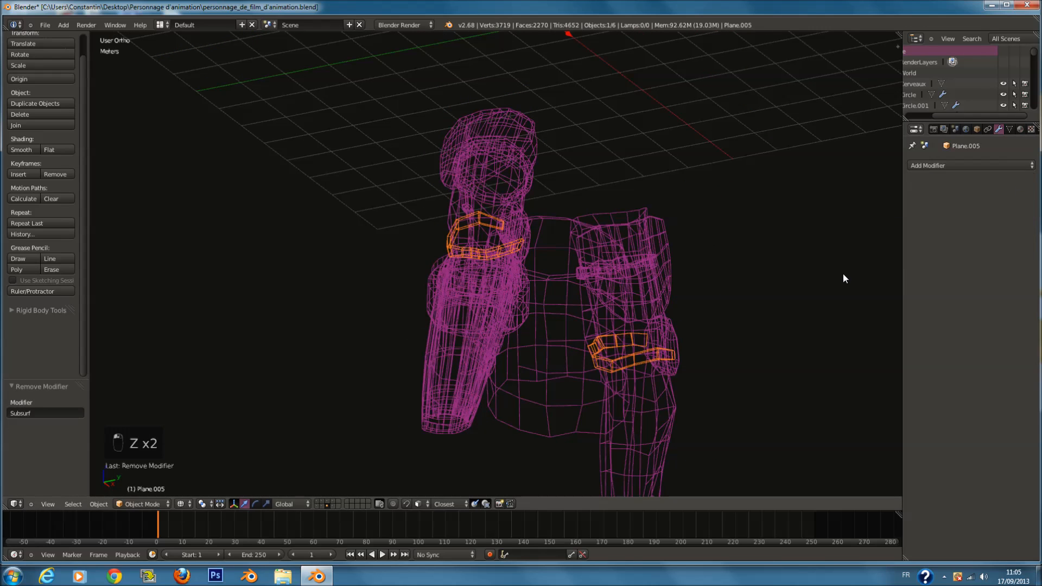
pyautogui.press('z')
pyautogui.moveTo(756, 313); pyautogui.dragTo(745, 319, button='middle')
pyautogui.hotkey('ctrl', 's')
pyautogui.click(747, 320)
# Step: Give the elbow straps and the elbow pads a level 1 subdivision
pyautogui.scroll(3, 690, 308)
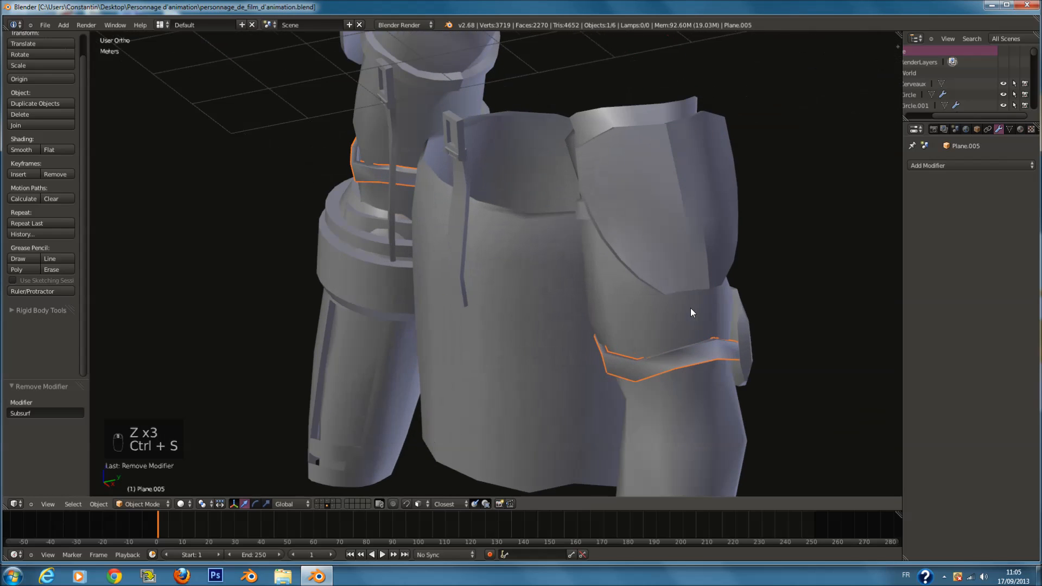
pyautogui.hotkey('ctrl', '1')
pyautogui.scroll(-2, 707, 307)
pyautogui.rightClick(669, 318)
pyautogui.moveTo(669, 318); pyautogui.dragTo(523, 311, button='middle')
pyautogui.hotkey('ctrl', '1')
pyautogui.scroll(2, 485, 292)
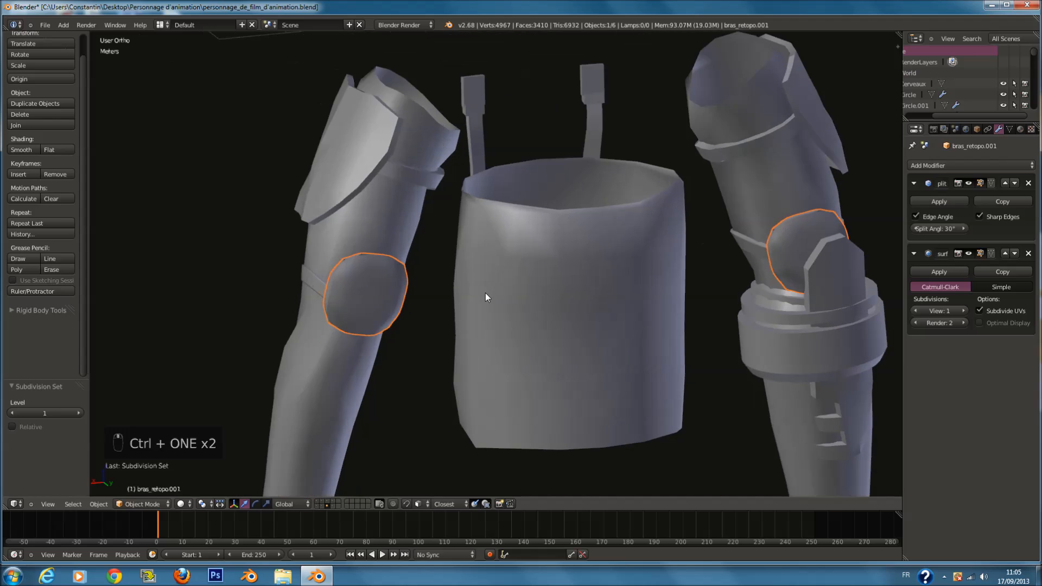
# Step: Join the elbow straps into the elbow pads, remove the joined object's Edge Split modifier and save the file
pyautogui.press('z')
pyautogui.keyDown('shift'); pyautogui.rightClick(320, 283); pyautogui.keyUp('shift')
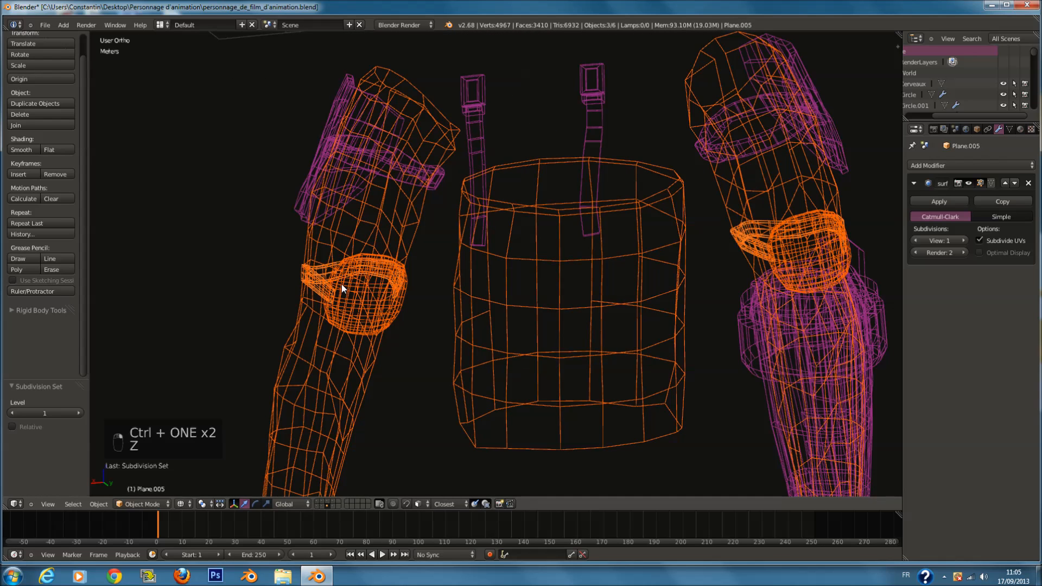
pyautogui.rightClick(363, 353)
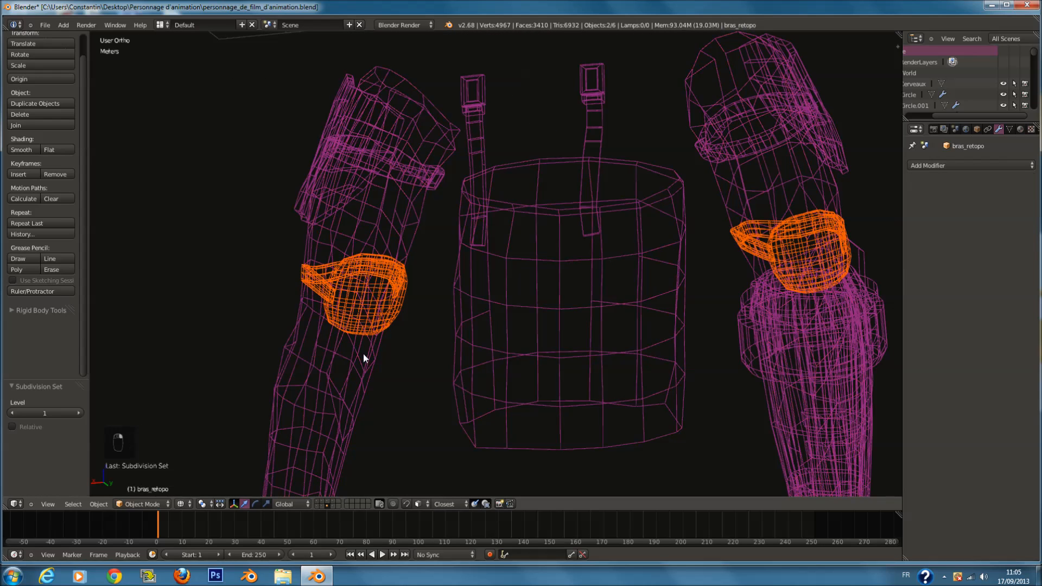
pyautogui.hotkey('ctrl', 'j')
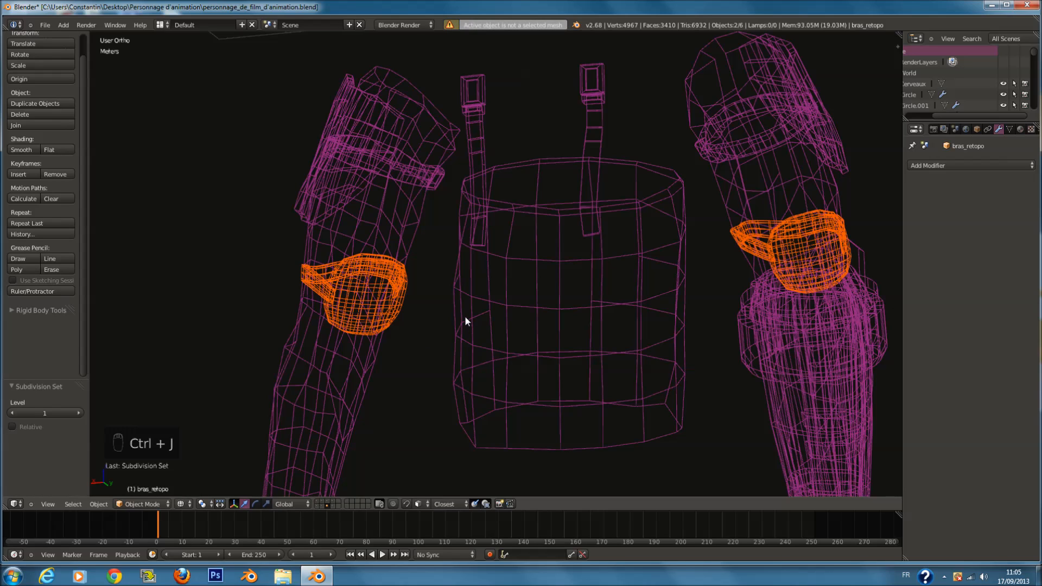
pyautogui.keyDown('shift'); pyautogui.rightClick(406, 294); pyautogui.keyUp('shift')
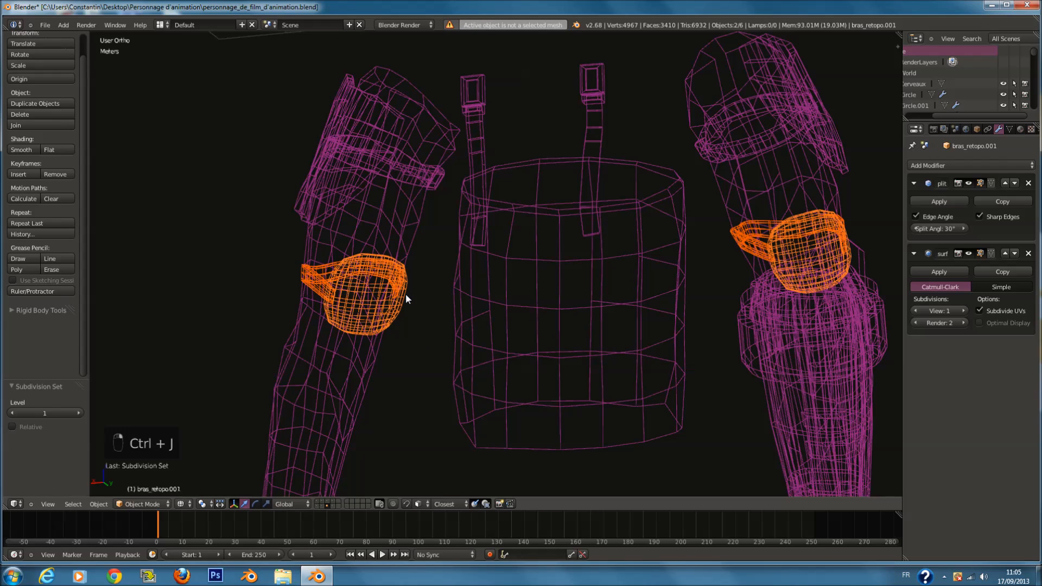
pyautogui.hotkey('ctrl', 'j')
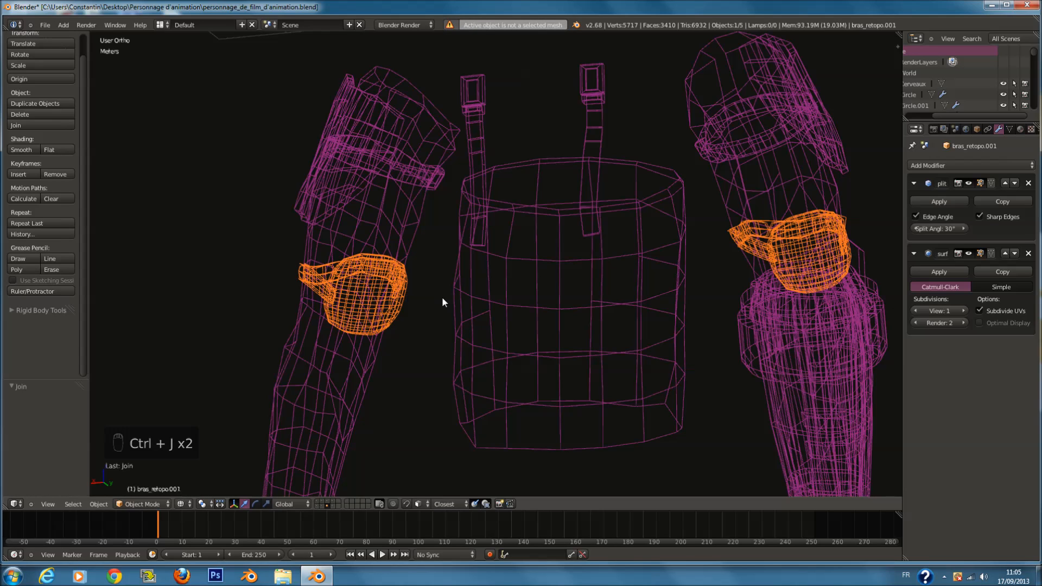
pyautogui.click(1028, 183)
pyautogui.hotkey('ctrl', 's')
# Step: Apply the Mirror modifier on the two chest straps, move them to layer 11 and save the file
pyautogui.rightClick(427, 176)
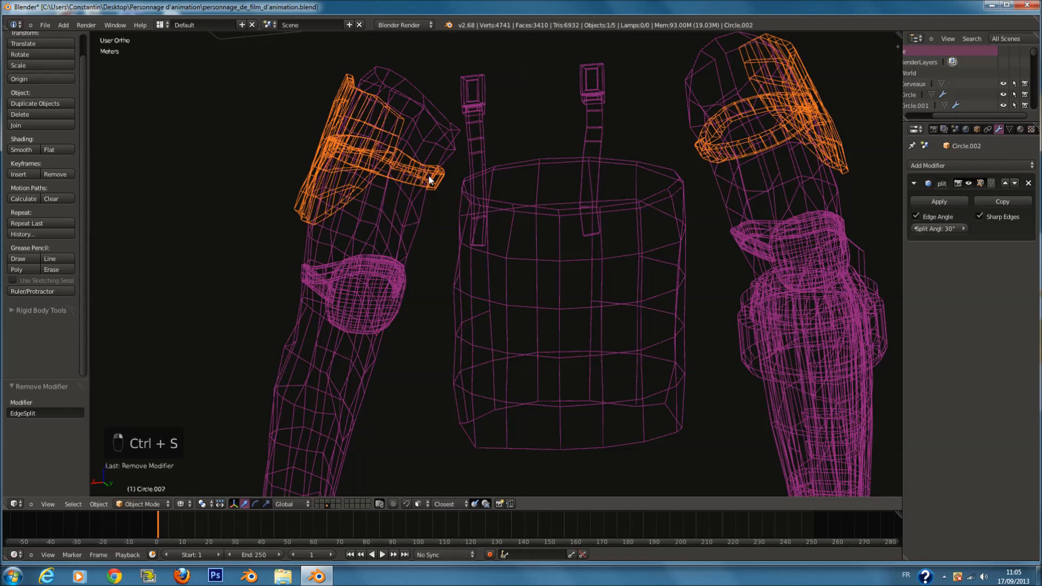
pyautogui.rightClick(585, 184)
pyautogui.press('z')
pyautogui.moveTo(607, 223)
pyautogui.mouseDown(button='middle')
pyautogui.moveTo(820, 214)
pyautogui.moveTo(643, 242)
pyautogui.mouseUp(button='middle')
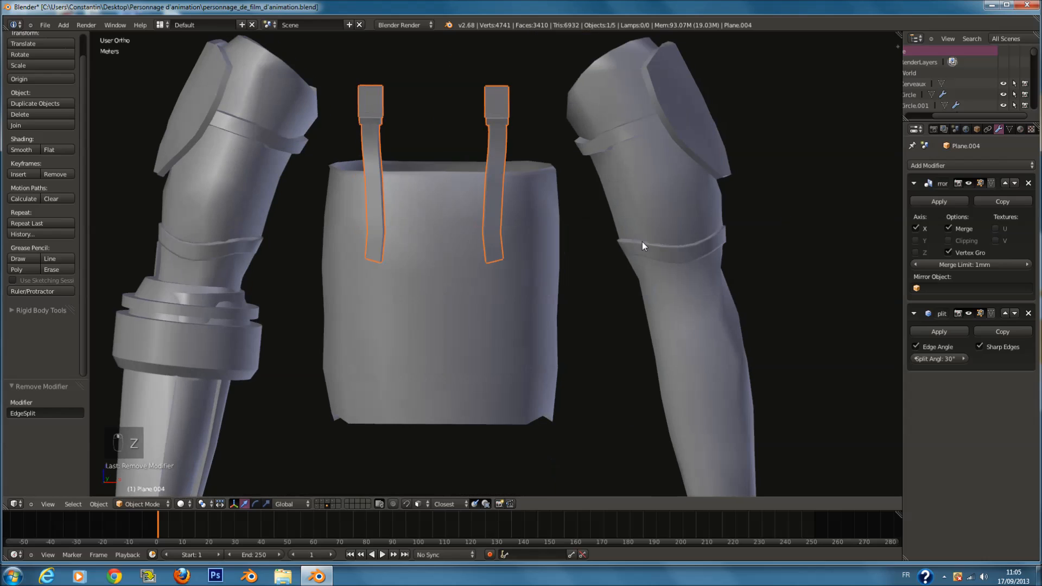
pyautogui.click(928, 201)
pyautogui.press('m')
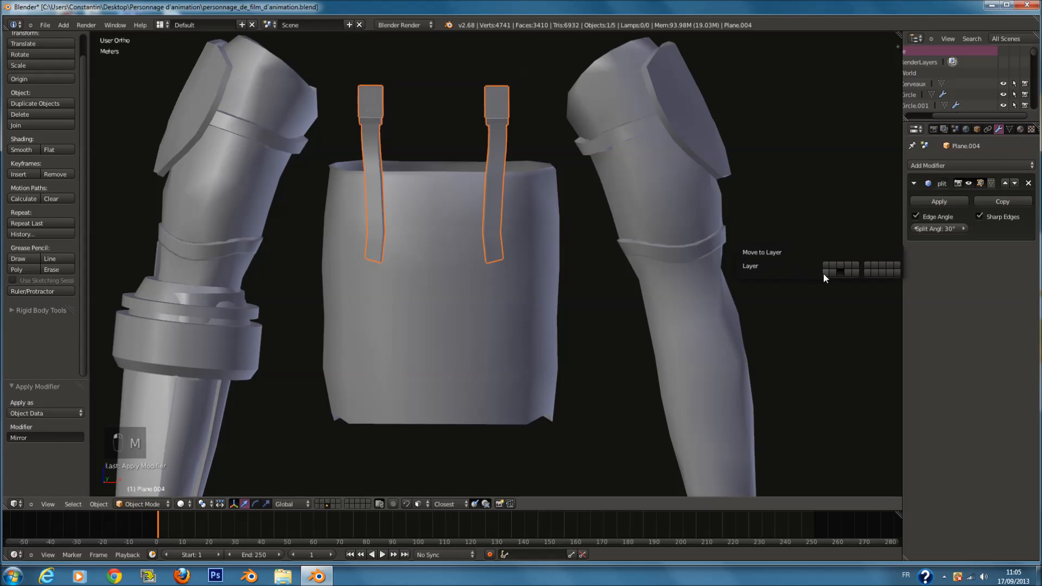
pyautogui.click(834, 271)
pyautogui.hotkey('ctrl', 's')
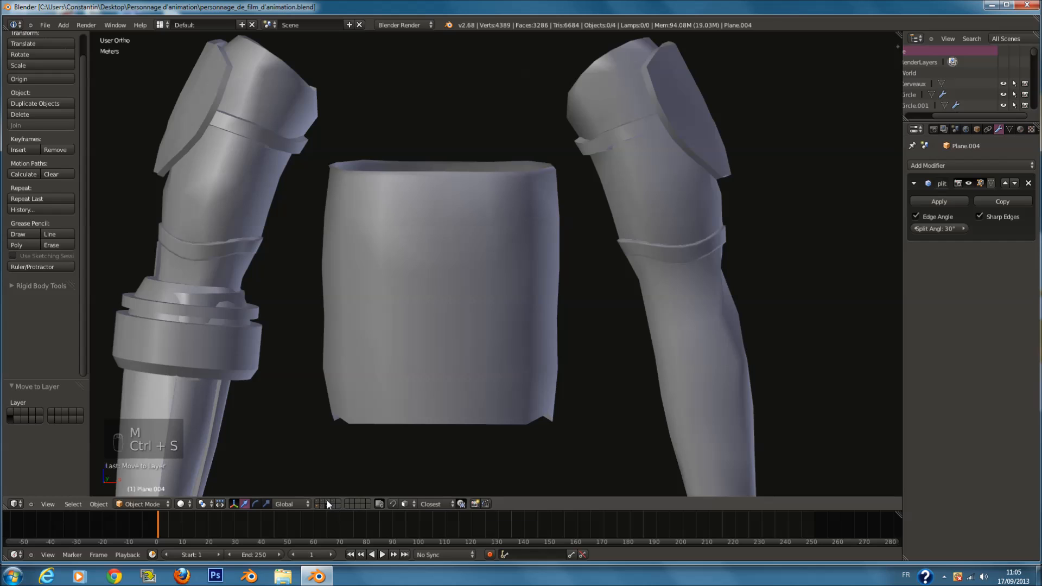
# Step: Add a Mirror modifier with Clipping to the sculpted sleeve and half torso on layer 3, and save the file
pyautogui.click(327, 500)
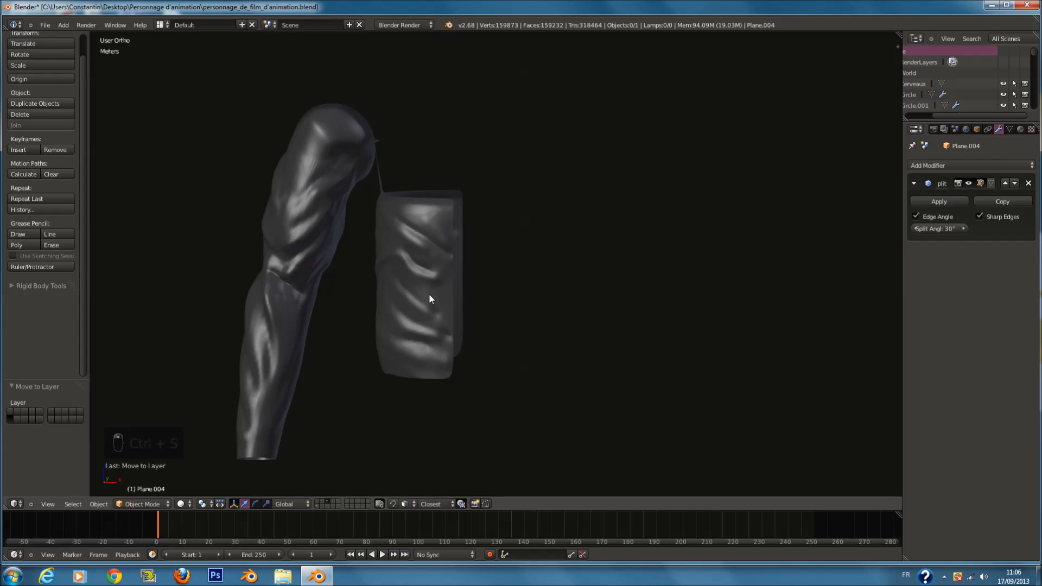
pyautogui.rightClick(429, 294)
pyautogui.scroll(1, 486, 285)
pyautogui.click(976, 165)
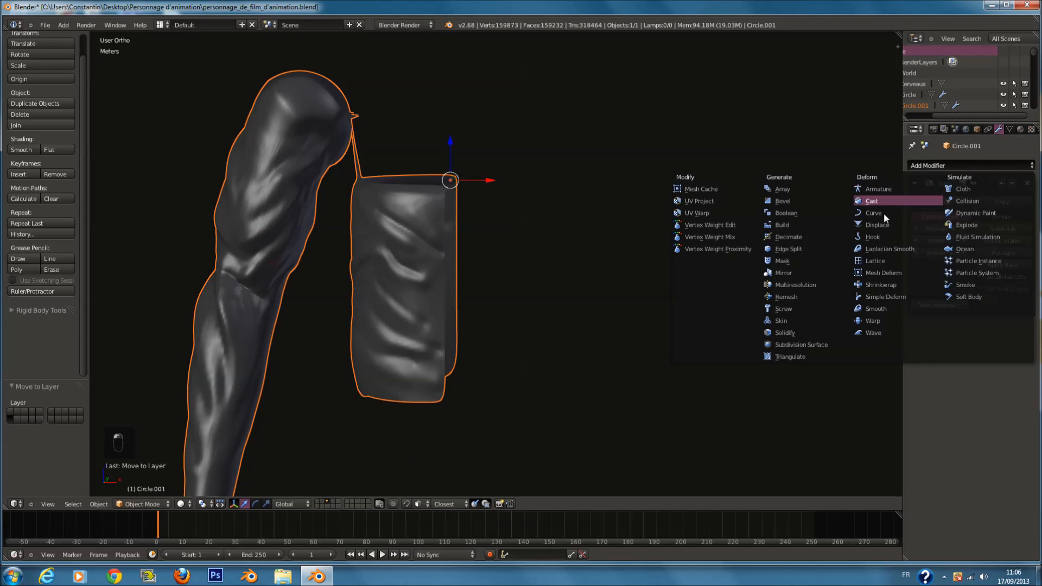
pyautogui.click(822, 272)
pyautogui.scroll(-1, 507, 298)
pyautogui.hotkey('ctrl', 's')
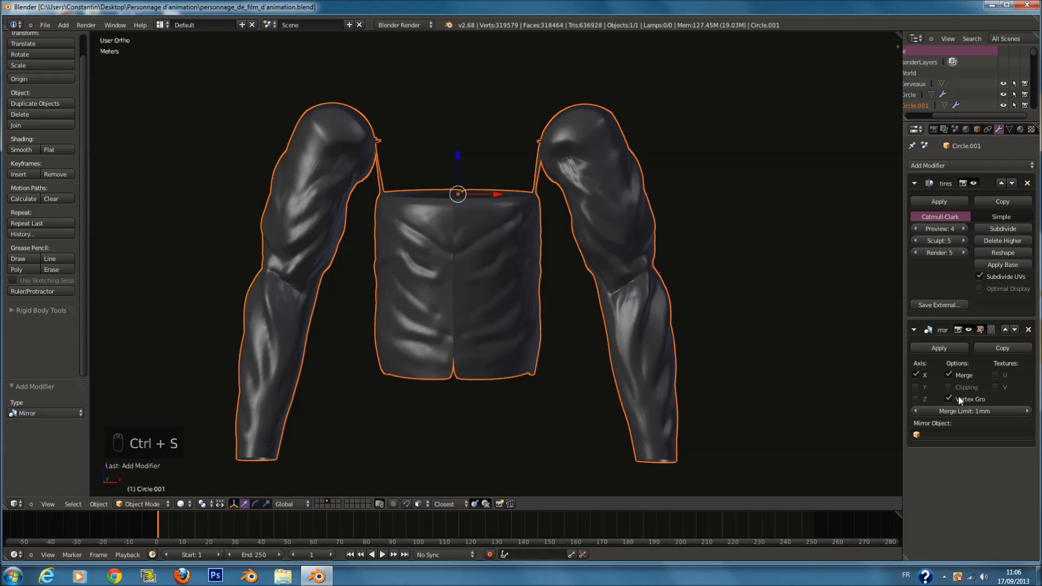
pyautogui.scroll(3, 514, 327)
pyautogui.press('a')
# Step: Add a Mirror modifier to the sculpted trouser leg on layer 14
pyautogui.click(334, 504)
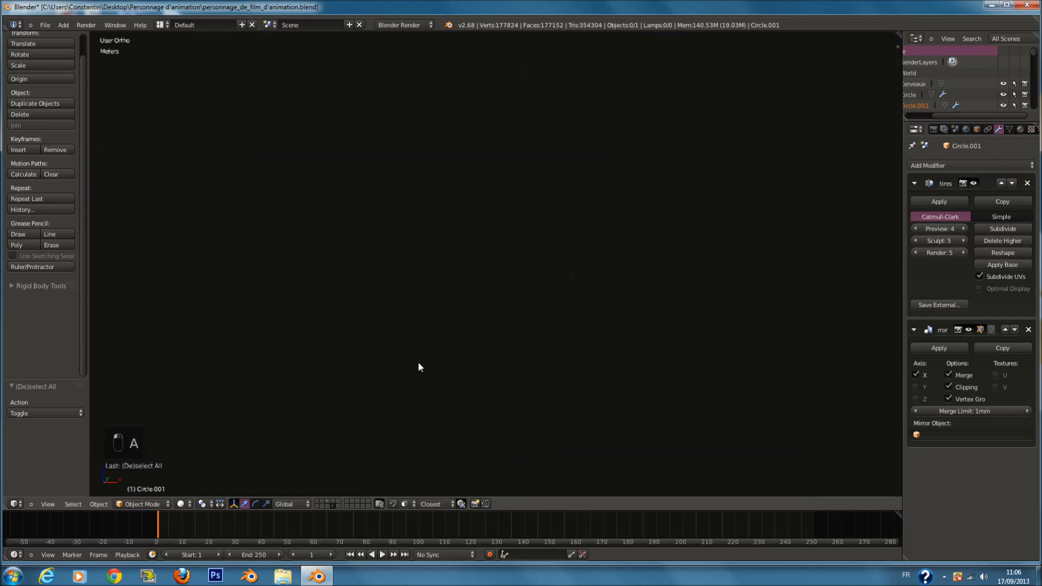
pyautogui.scroll(-2, 454, 416)
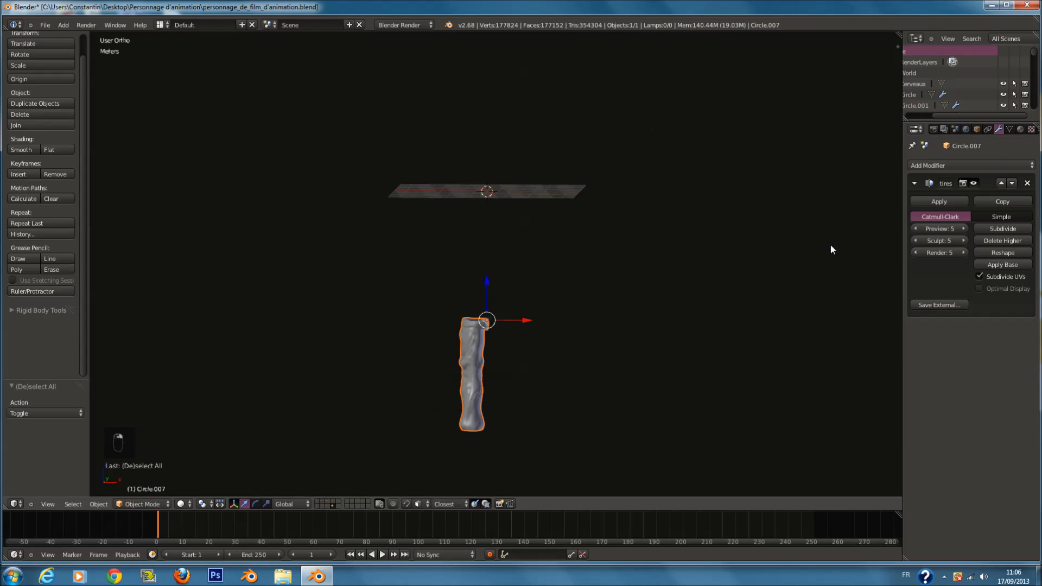
pyautogui.click(979, 165)
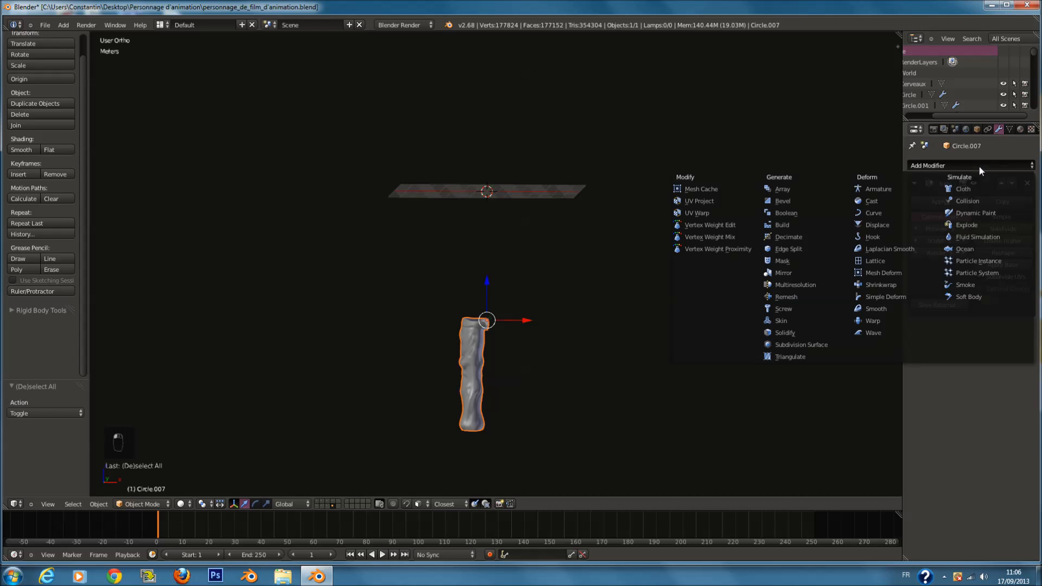
pyautogui.click(784, 272)
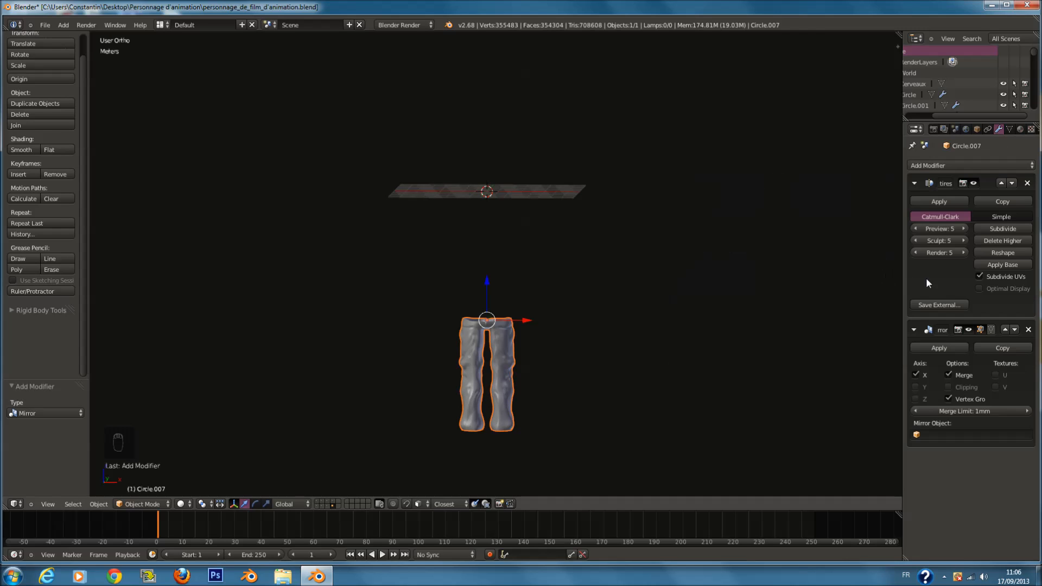
pyautogui.scroll(5, 607, 319)
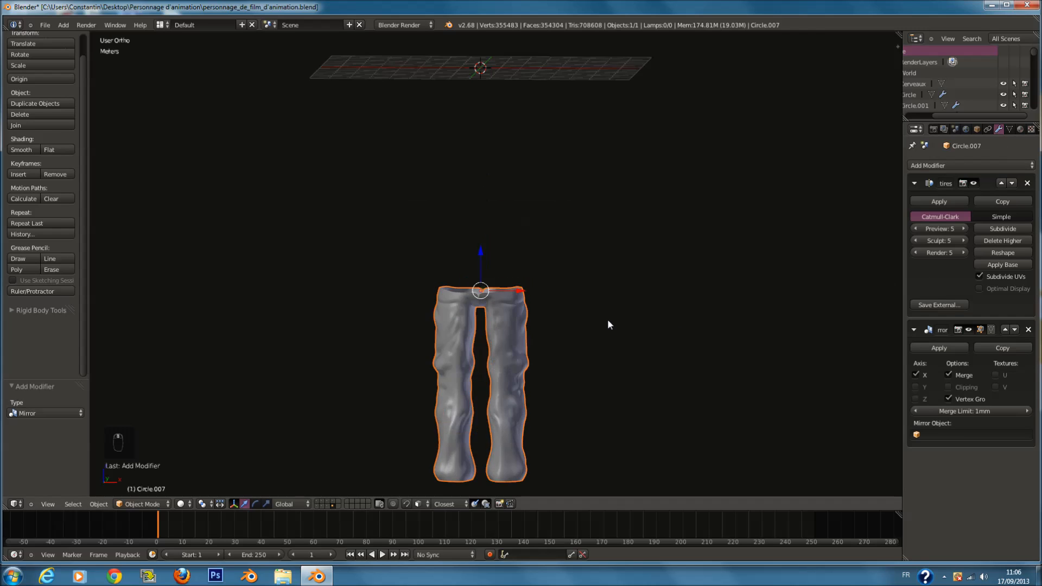
# Step: Display the boots on layer 12 and apply their Mirror modifier
pyautogui.click(327, 505)
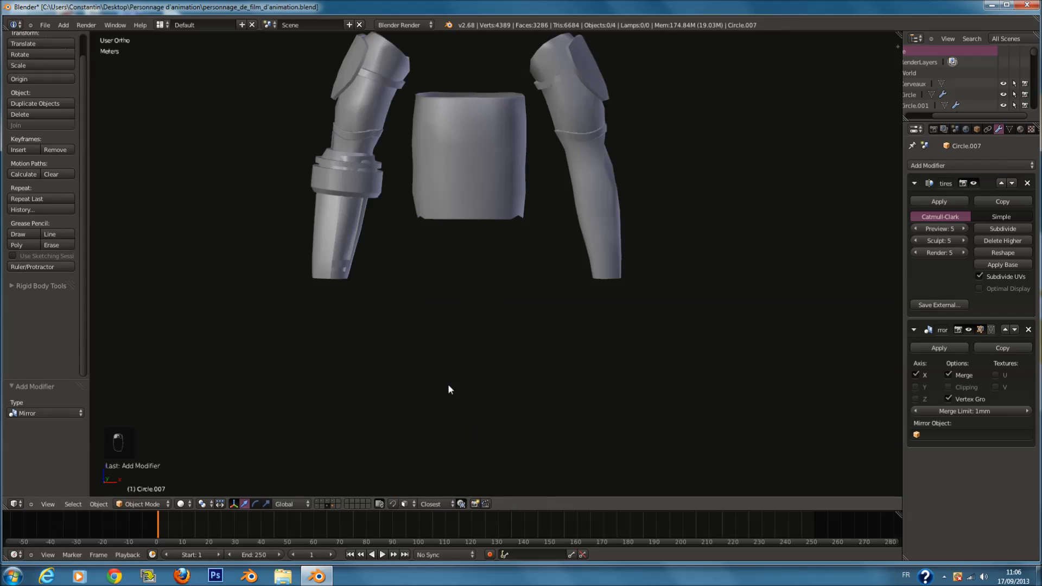
pyautogui.click(325, 506)
pyautogui.scroll(-3, 384, 453)
pyautogui.rightClick(494, 424)
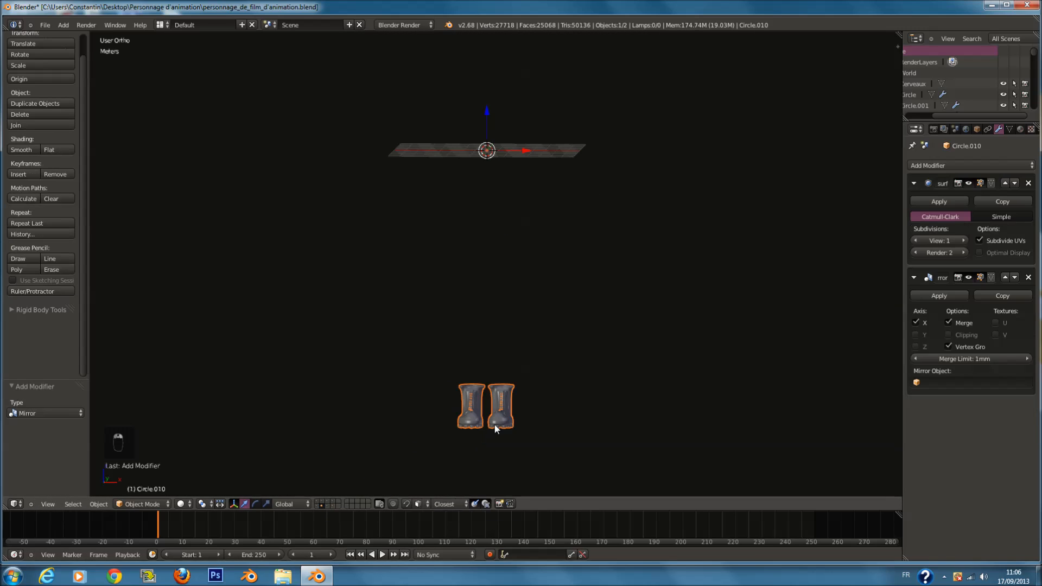
pyautogui.click(940, 296)
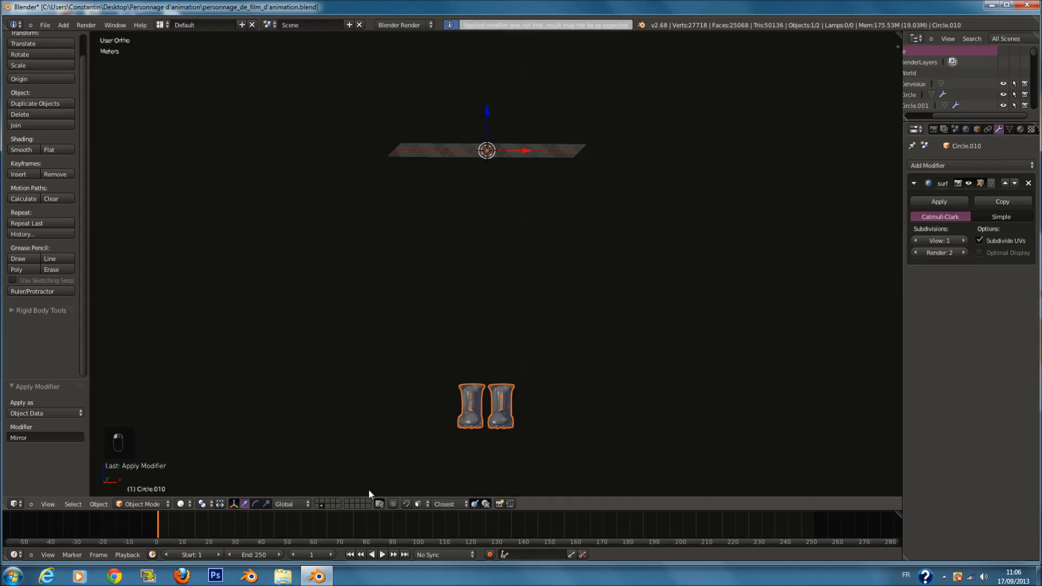
# Step: Add a Mirror modifier to the low-poly trouser leg on layer 4 and apply it
pyautogui.click(318, 506)
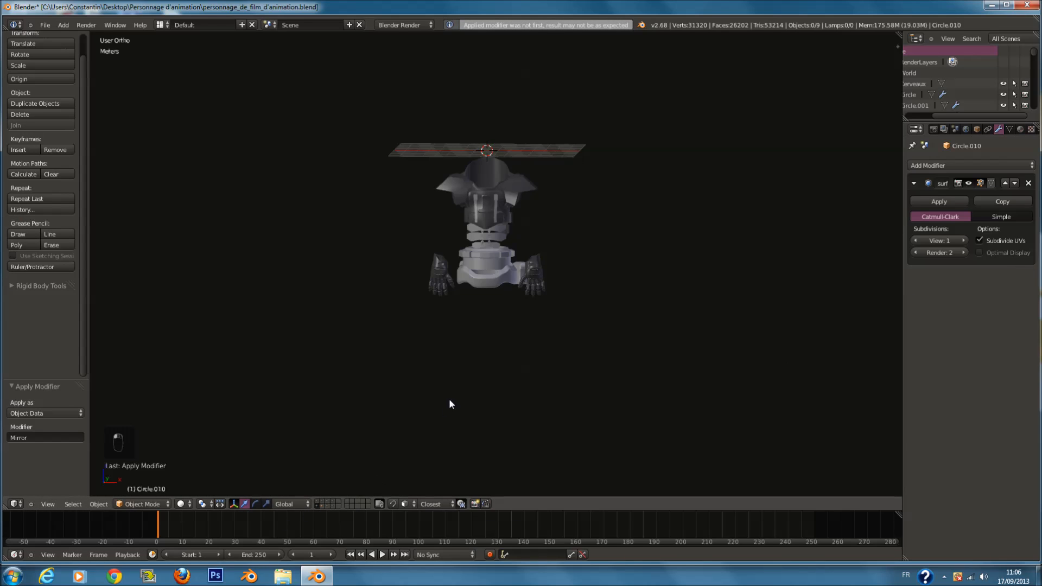
pyautogui.click(334, 500)
pyautogui.rightClick(484, 337)
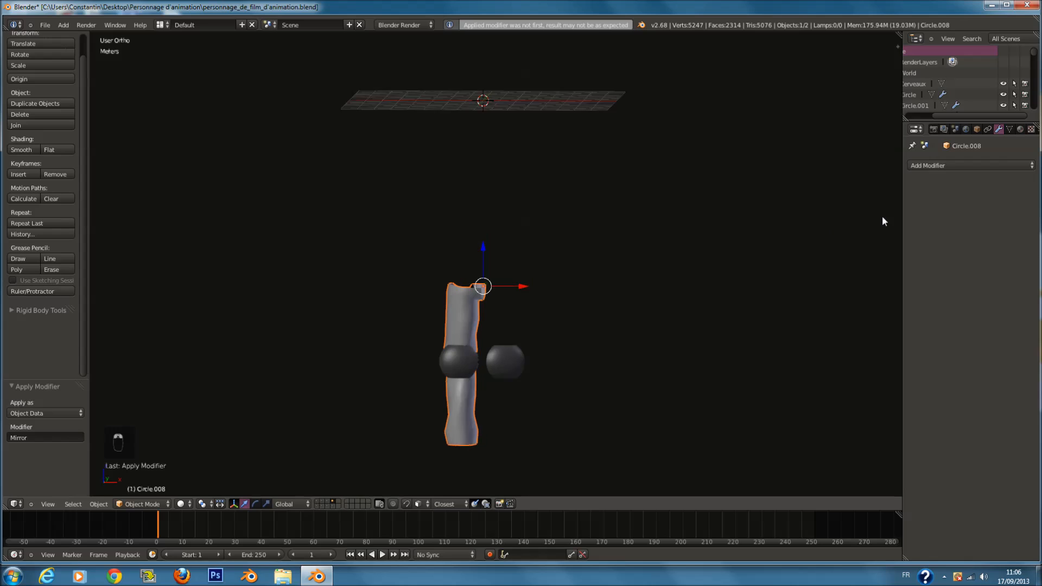
pyautogui.scroll(1, 883, 222)
pyautogui.click(975, 165)
pyautogui.click(829, 272)
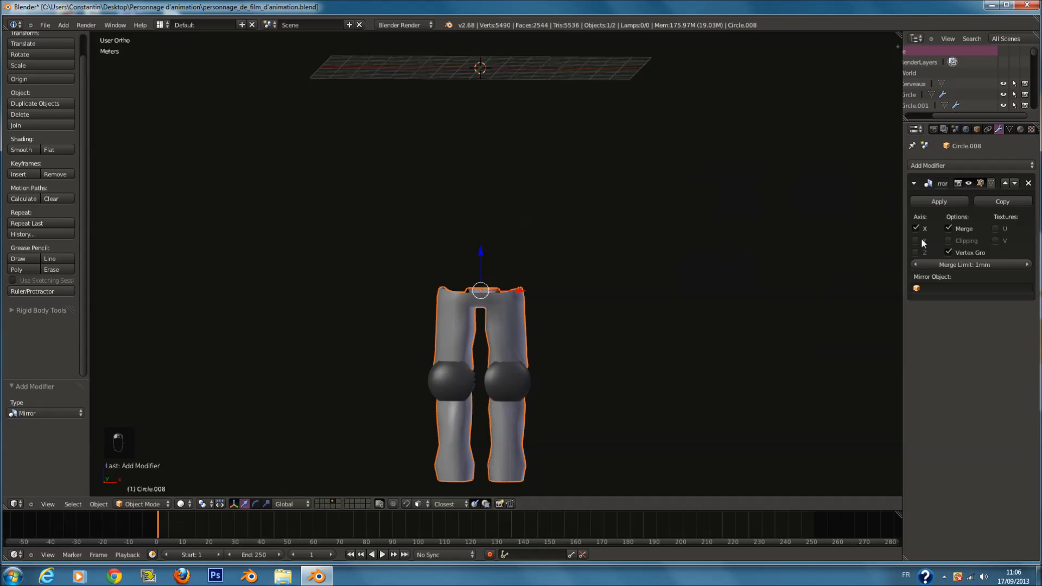
pyautogui.click(939, 201)
# Step: Apply the Mirror modifier of the knee pads on layer 4
pyautogui.rightClick(526, 386)
pyautogui.press('z')
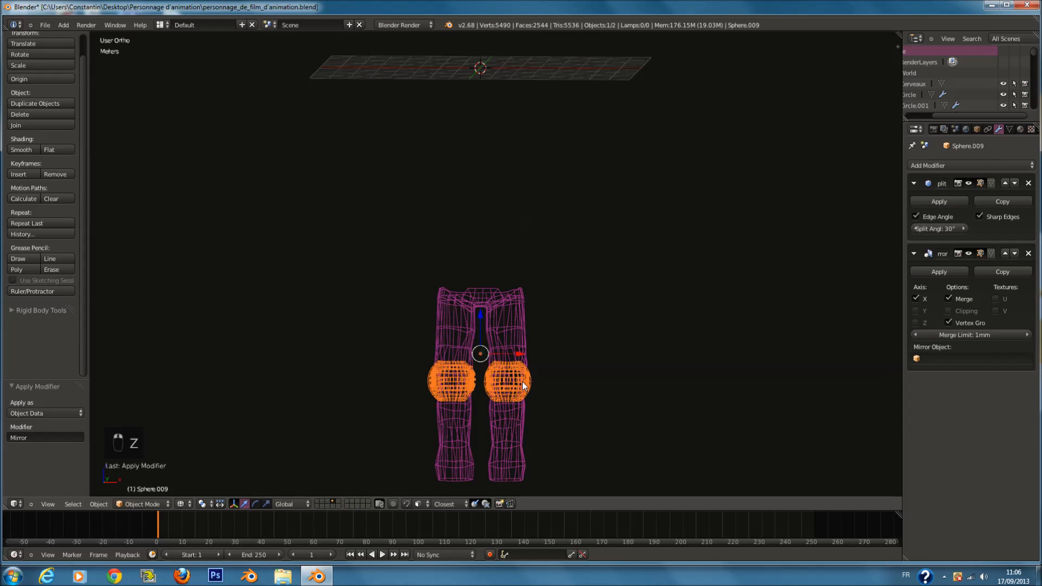
pyautogui.press('KP_Decimal')
pyautogui.press('z')
pyautogui.moveTo(829, 171); pyautogui.dragTo(753, 198, button='middle')
pyautogui.press('z')
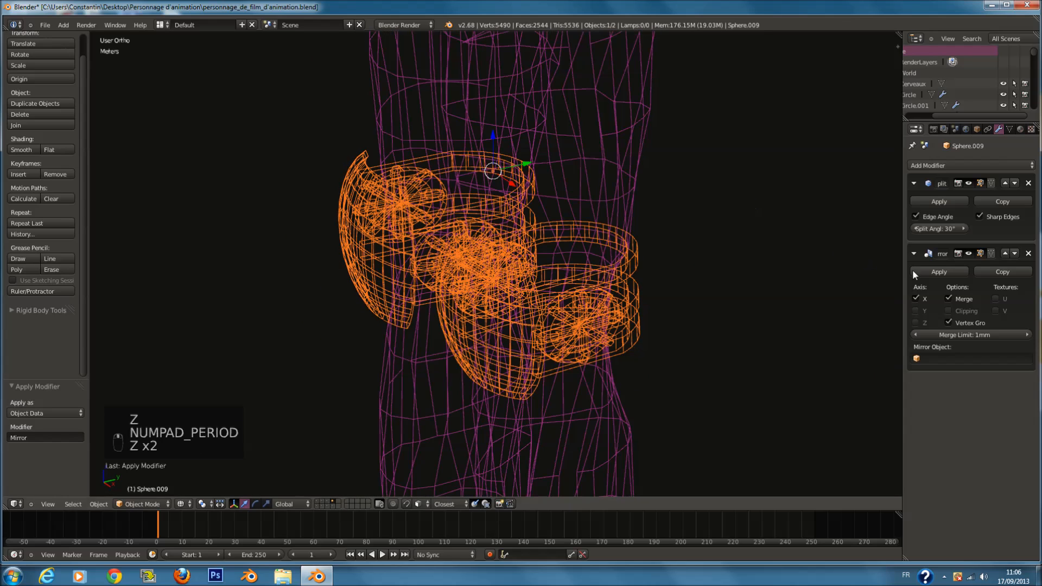
pyautogui.click(917, 271)
pyautogui.scroll(-3, 787, 262)
pyautogui.moveTo(646, 281); pyautogui.dragTo(722, 264, button='middle')
# Step: Check the mirrored trousers and knee pads in wireframe from the front, deselect all objects and save the file
pyautogui.press('z')
pyautogui.scroll(1, 597, 184)
pyautogui.rightClick(554, 157)
pyautogui.scroll(-2, 607, 176)
pyautogui.press('z')
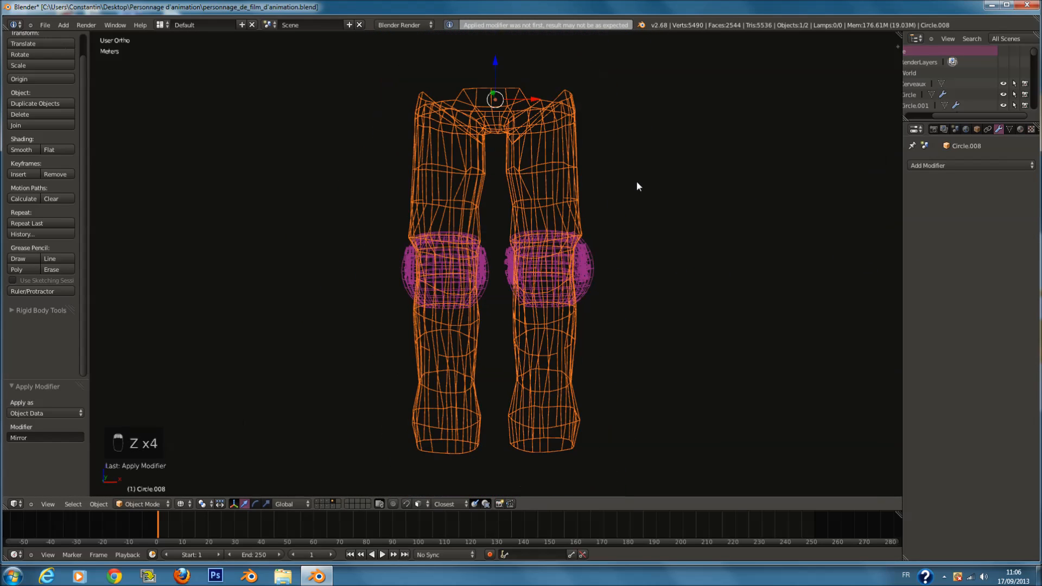
pyautogui.press('KP_1')
pyautogui.press('a')
pyautogui.press('a')
pyautogui.press('a')
pyautogui.press('a')
pyautogui.press('a')
pyautogui.press('a')
pyautogui.hotkey('ctrl', 's')
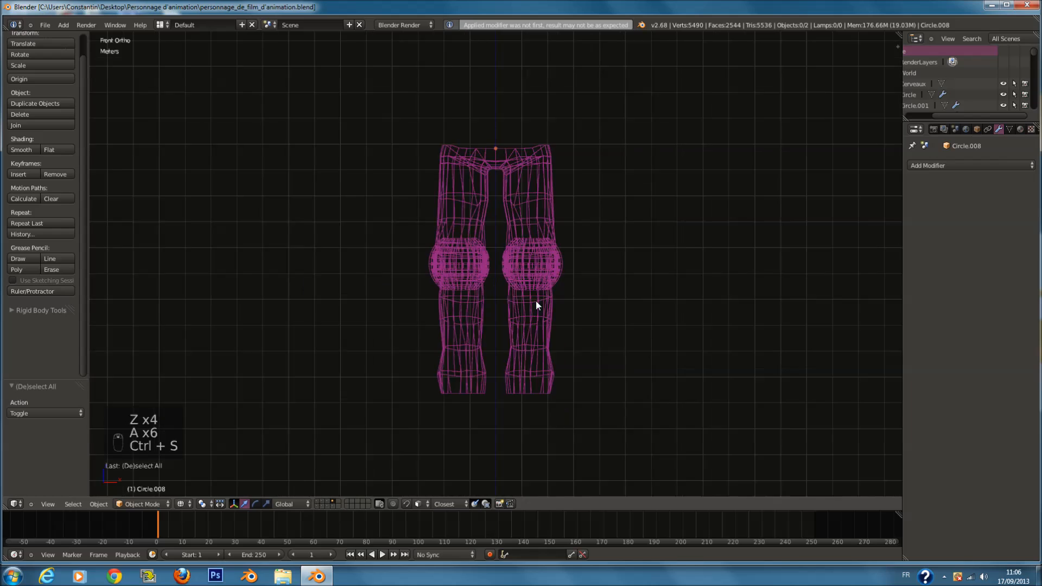
pyautogui.press('a')
pyautogui.press('a')
pyautogui.press('a')
pyautogui.scroll(-2, 548, 320)
pyautogui.hotkey('ctrl', 's')
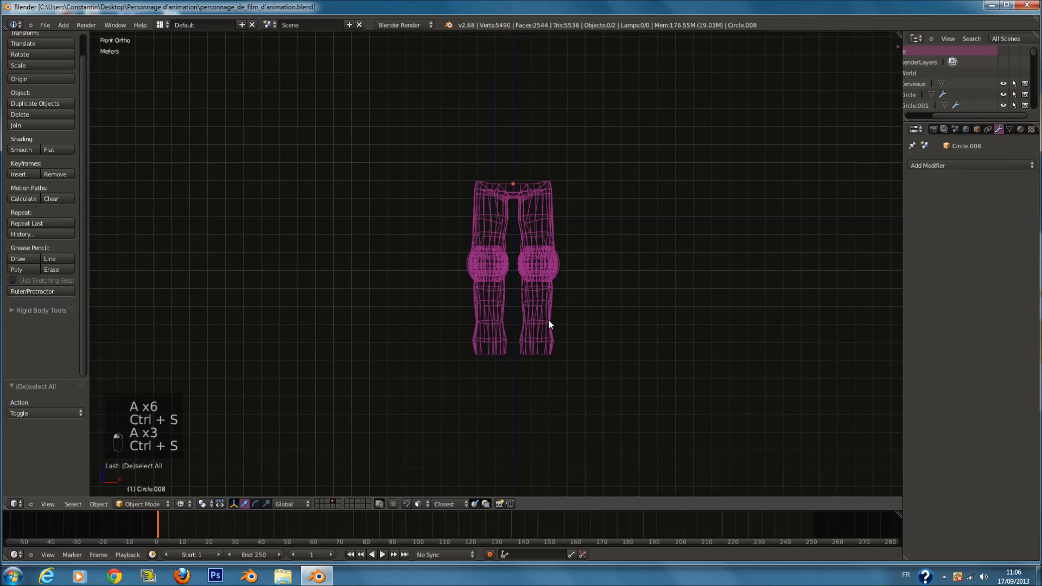
# Step: Display the remaining character layers together with the trousers layer in solid shading, and save the file
pyautogui.keyDown('ctrl'); pyautogui.scroll(1, 548, 320); pyautogui.keyUp('ctrl')
pyautogui.keyDown('shift'); pyautogui.click(318, 501); pyautogui.keyUp('shift')
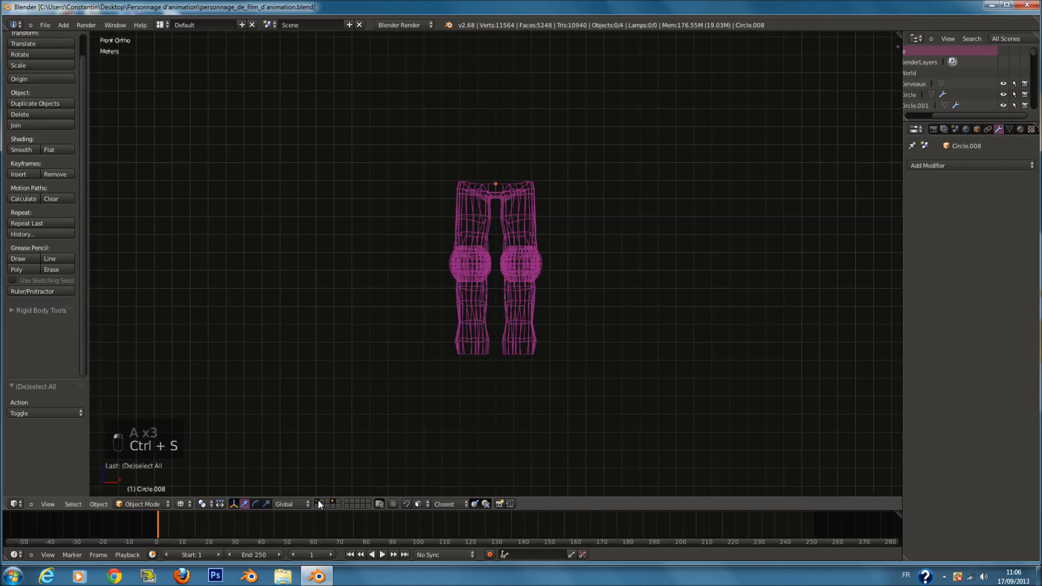
pyautogui.keyDown('shift'); pyautogui.click(319, 506); pyautogui.keyUp('shift')
pyautogui.keyDown('shift'); pyautogui.click(322, 506); pyautogui.keyUp('shift')
pyautogui.keyDown('shift'); pyautogui.click(323, 500); pyautogui.keyUp('shift')
pyautogui.keyDown('shift'); pyautogui.click(326, 499); pyautogui.keyUp('shift')
pyautogui.keyDown('shift'); pyautogui.click(328, 503); pyautogui.keyUp('shift')
pyautogui.press('z')
pyautogui.scroll(-2, 548, 369)
pyautogui.hotkey('ctrl', 's')
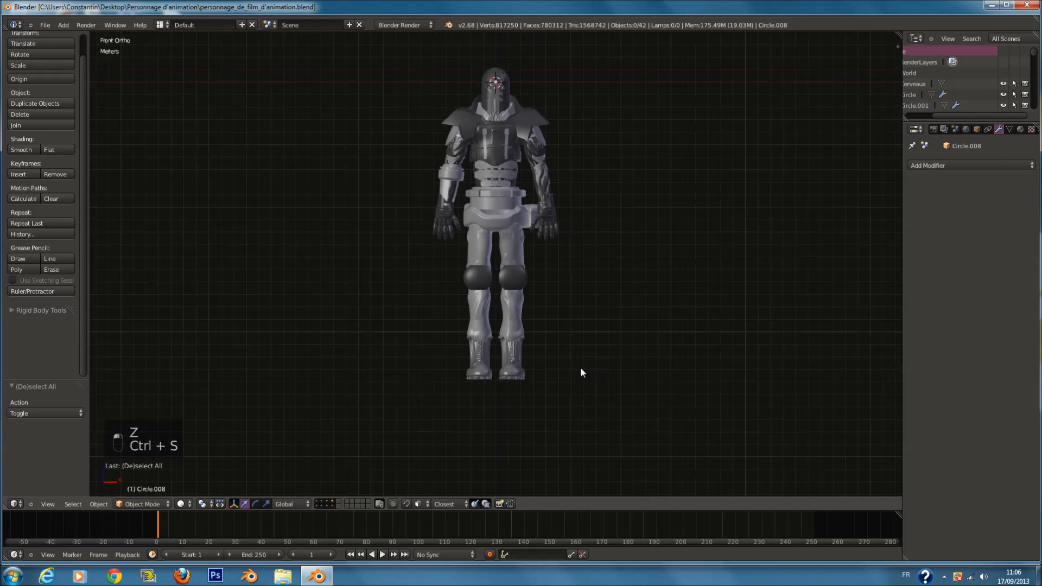
pyautogui.press('a')
pyautogui.press('a')
pyautogui.press('a')
pyautogui.hotkey('ctrl', 's')
# Step: Examine the complete armoured character from the front and from other angles
pyautogui.scroll(-1, 598, 301)
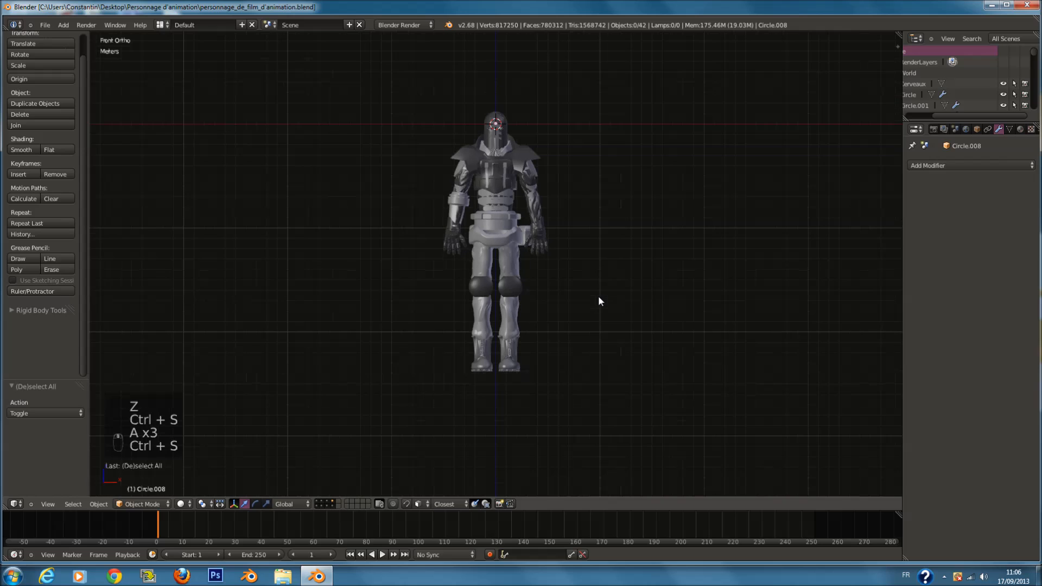
pyautogui.scroll(2, 523, 323)
pyautogui.moveTo(522, 323); pyautogui.dragTo(497, 349, button='middle')
pyautogui.press('KP_1')
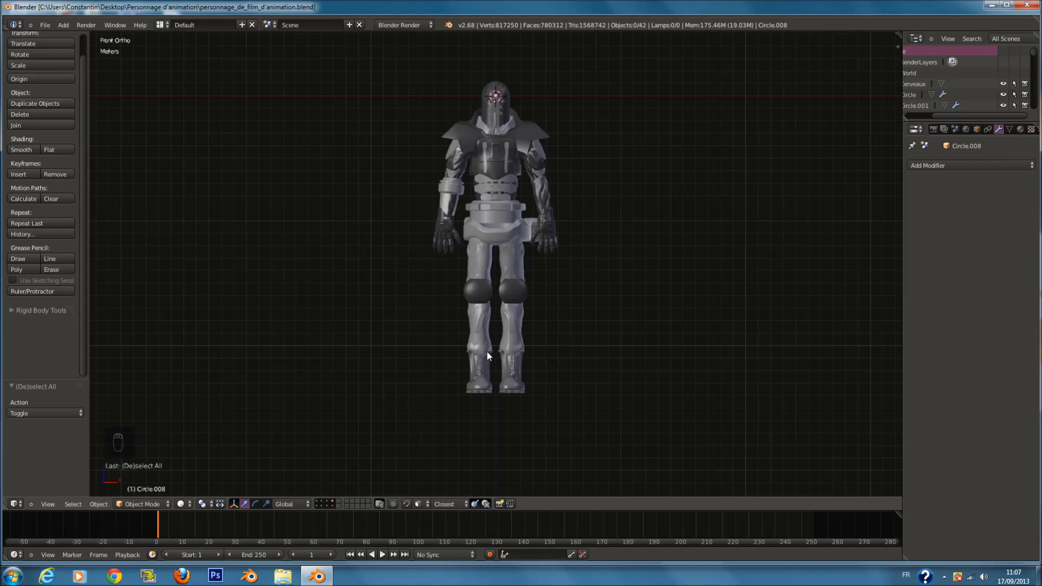
pyautogui.hotkey('ctrl', 's')
pyautogui.press('a')
pyautogui.press('a')
pyautogui.scroll(2, 581, 191)
pyautogui.scroll(-3, 496, 239)
pyautogui.moveTo(496, 240); pyautogui.dragTo(493, 116, button='middle')
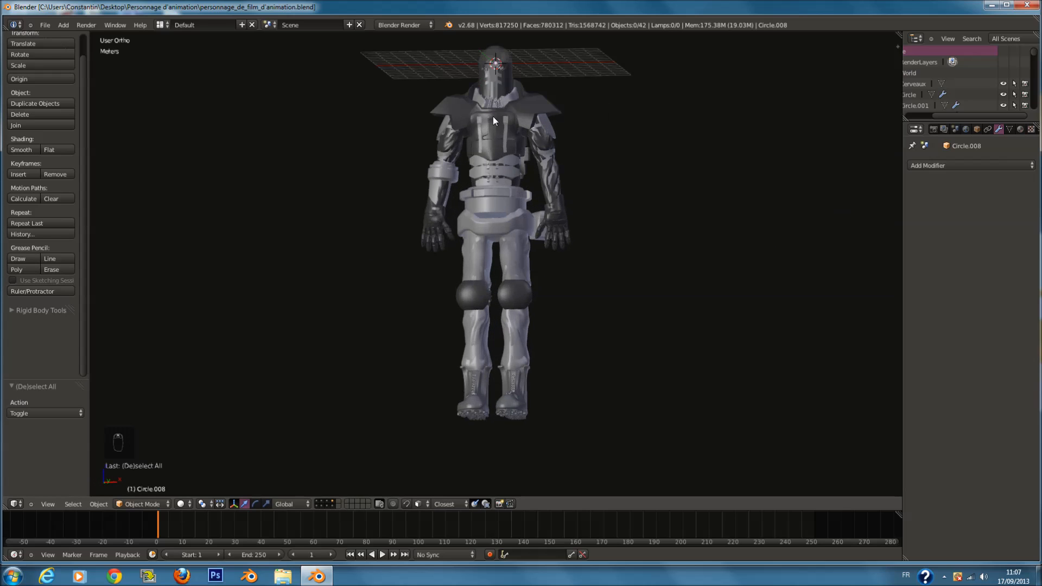
pyautogui.moveTo(503, 195); pyautogui.dragTo(523, 243, button='middle')
# Step: Return to the front view of the whole character with nothing selected and save the file
pyautogui.press('KP_1')
pyautogui.press('a')
pyautogui.press('a')
pyautogui.press('a')
pyautogui.press('a')
pyautogui.hotkey('ctrl', 's')
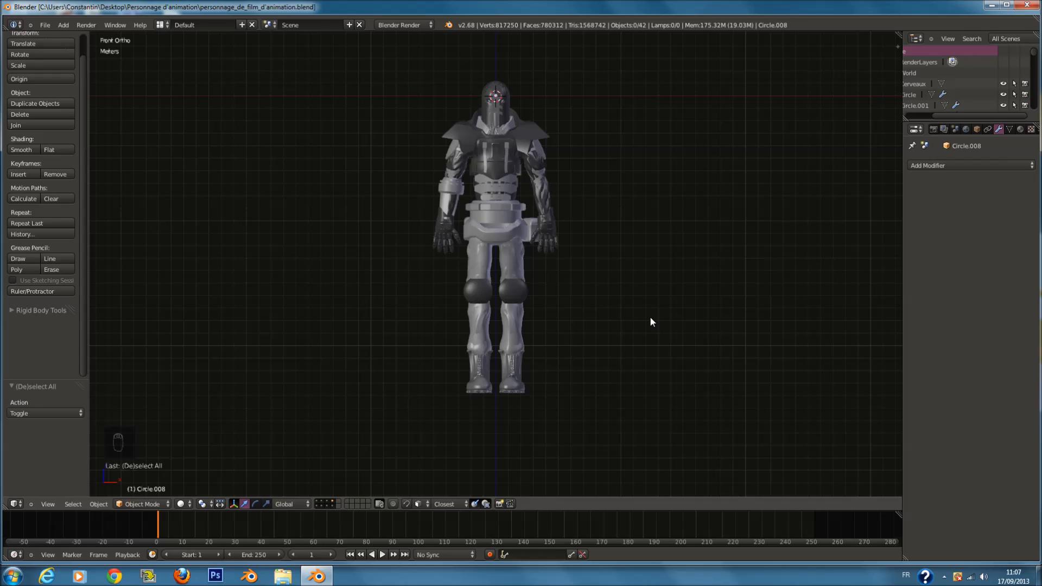
pyautogui.hotkey('ctrl', 's')
pyautogui.click(660, 313)
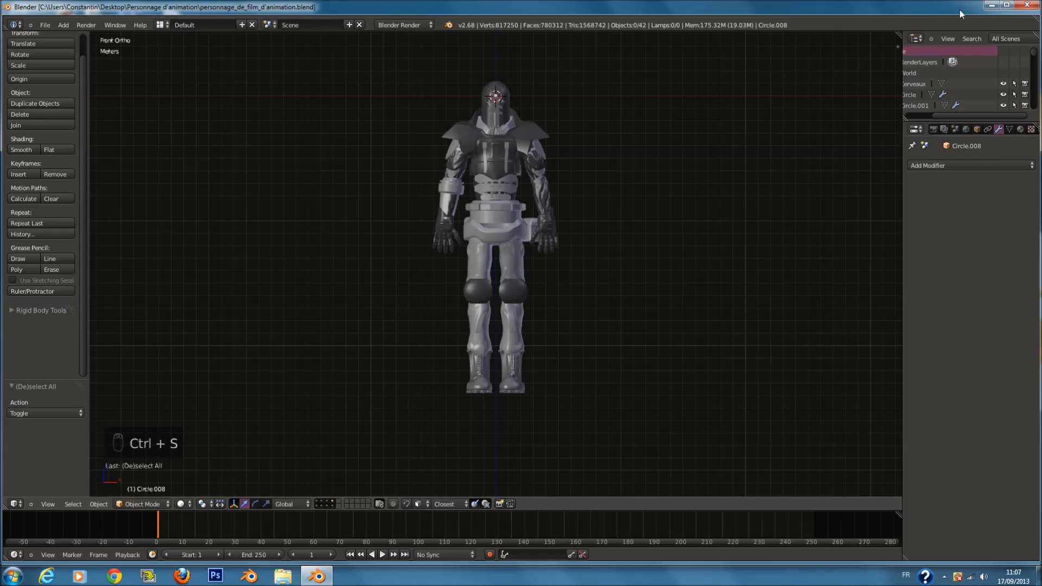